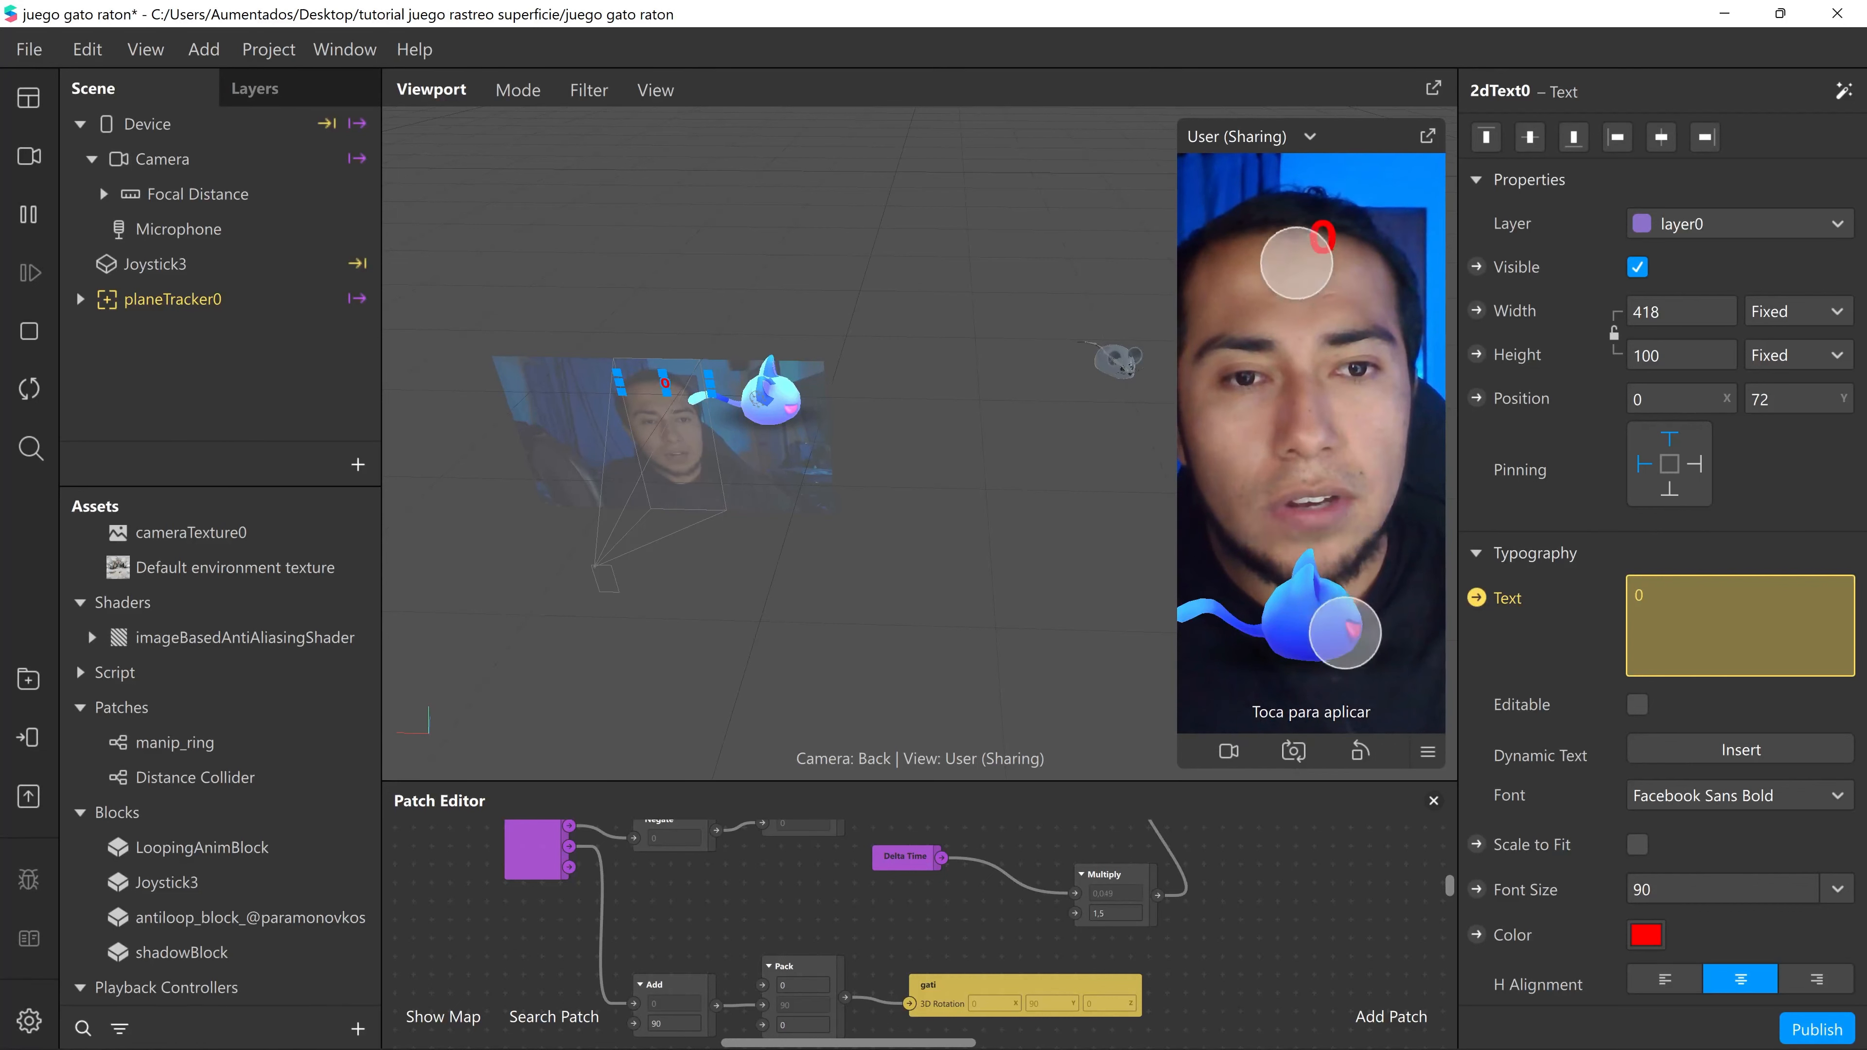
- Restart the finished cat-and-mouse effect and enlarge the Patch Editor to examine its joystick patches
scroll(825, 320, up, 3)
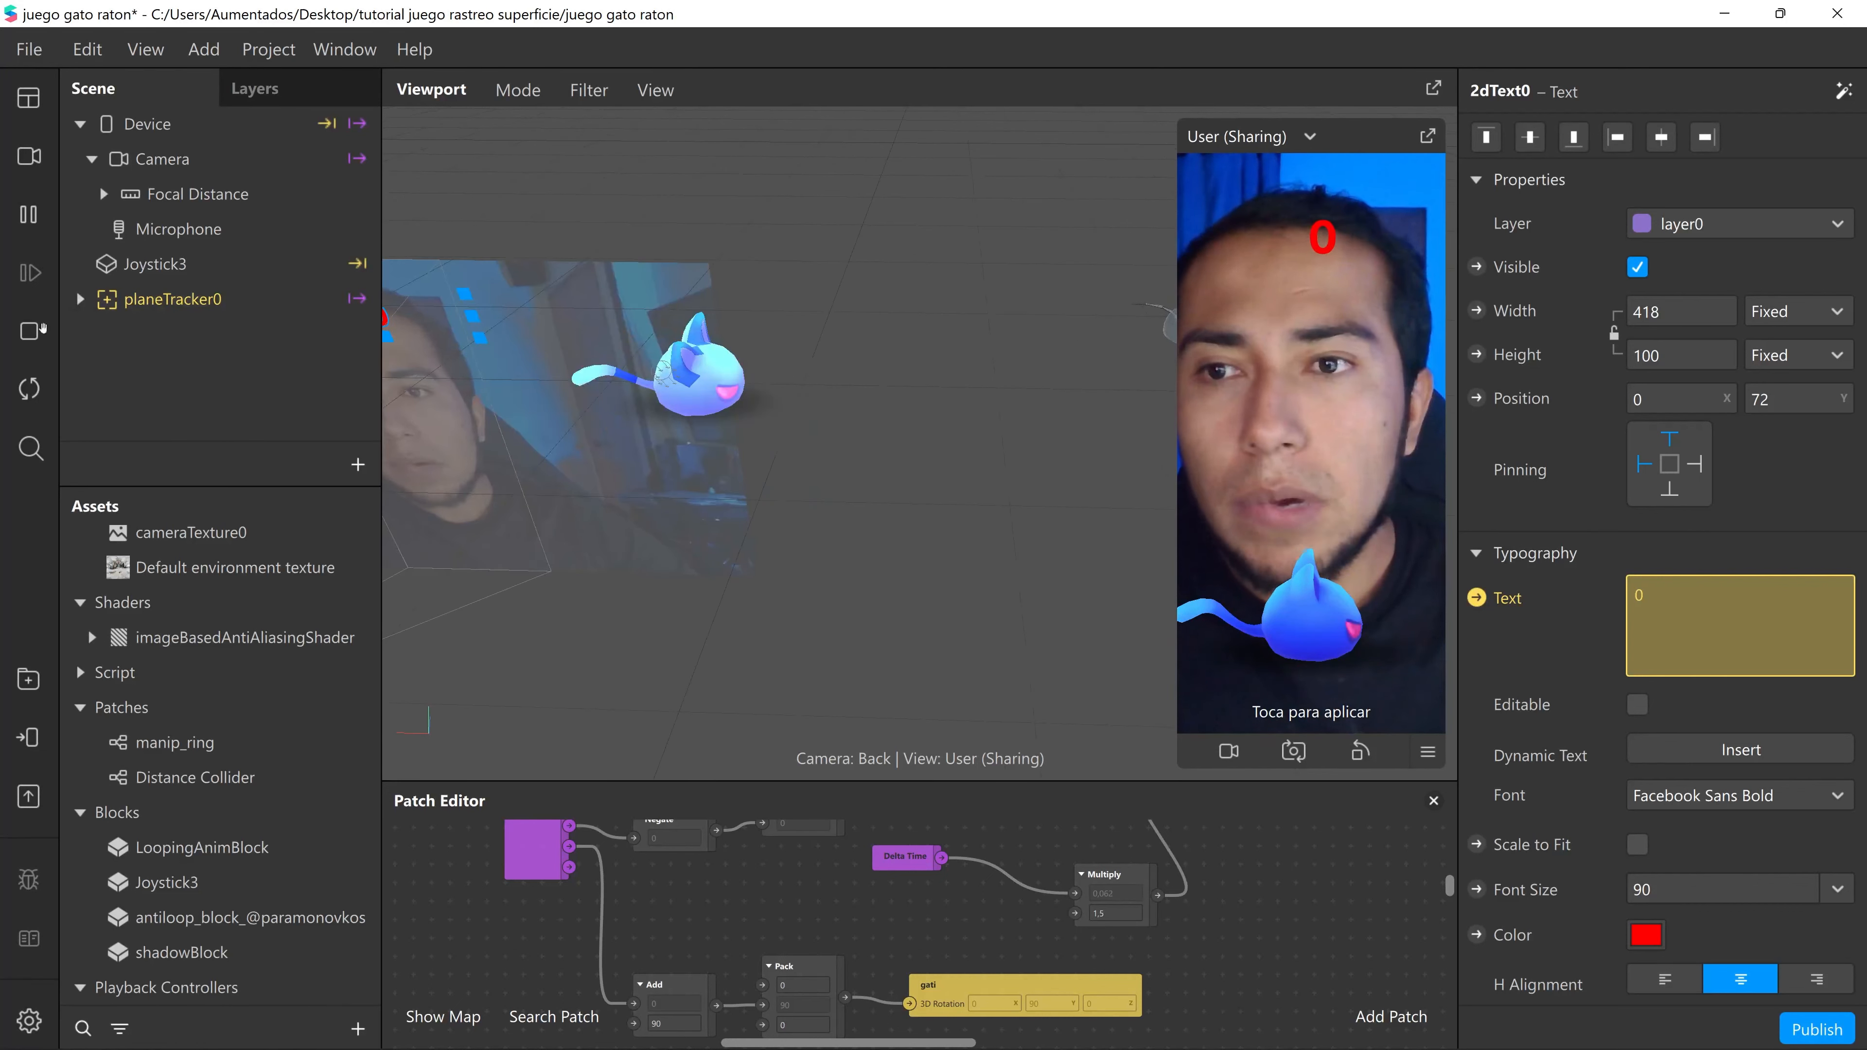
click(33, 390)
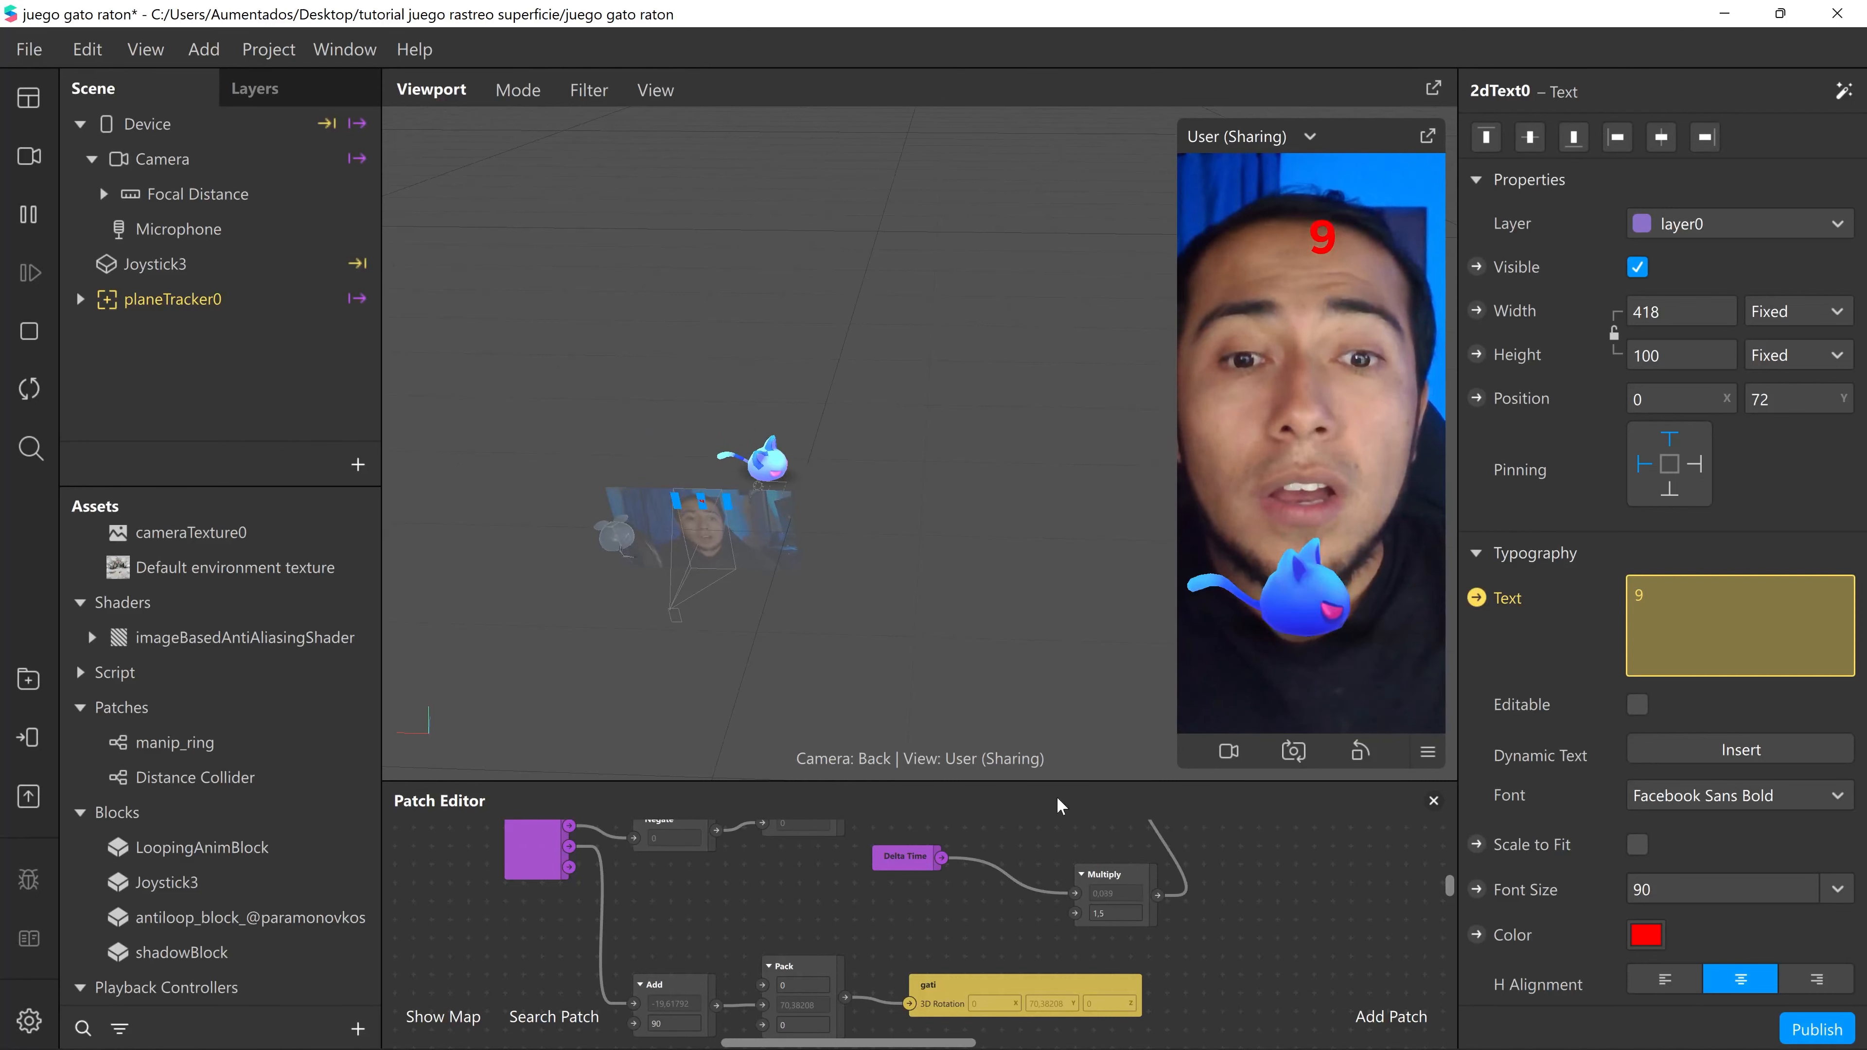
drag(1059, 778, 1059, 550)
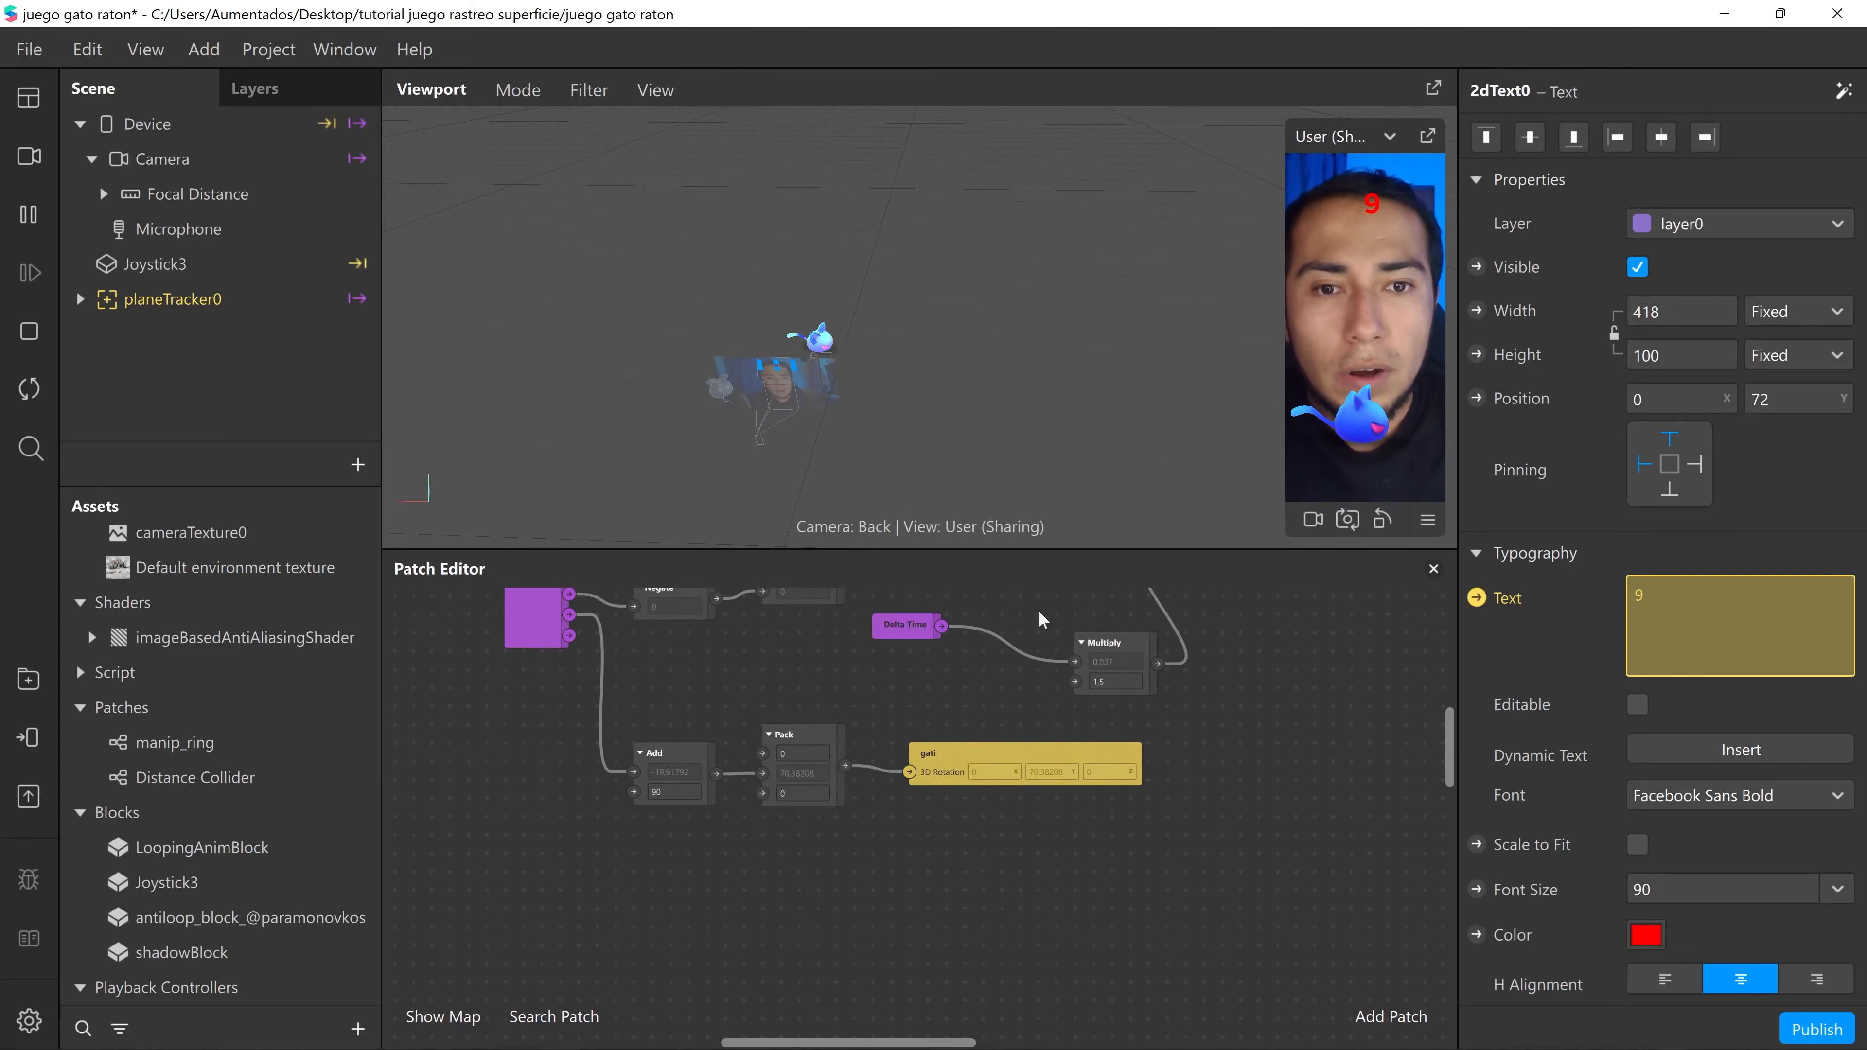
mouse_move(1073, 753)
middle_down()
mouse_move(1086, 789)
mouse_move(1063, 779)
middle_up()
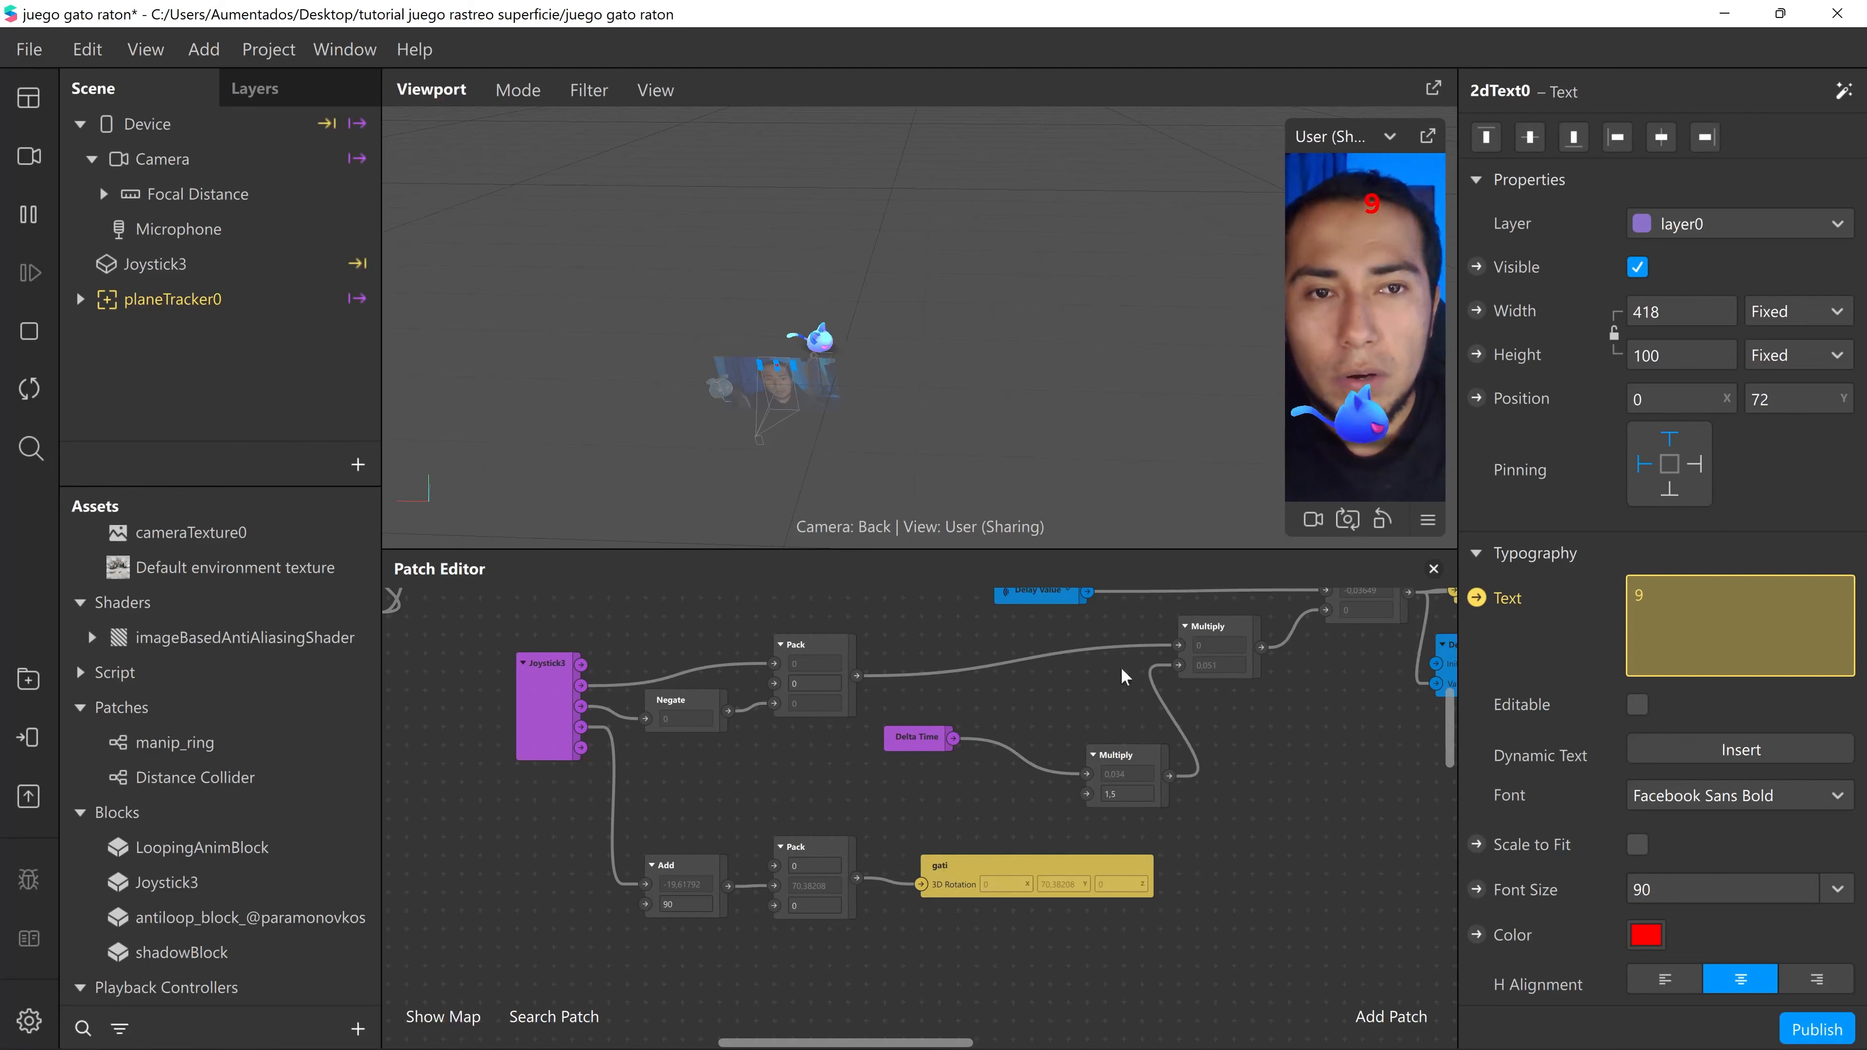
- Move the finished project's window out of the way and maximize the blank Untitled project
drag(1305, 31, 1283, 226)
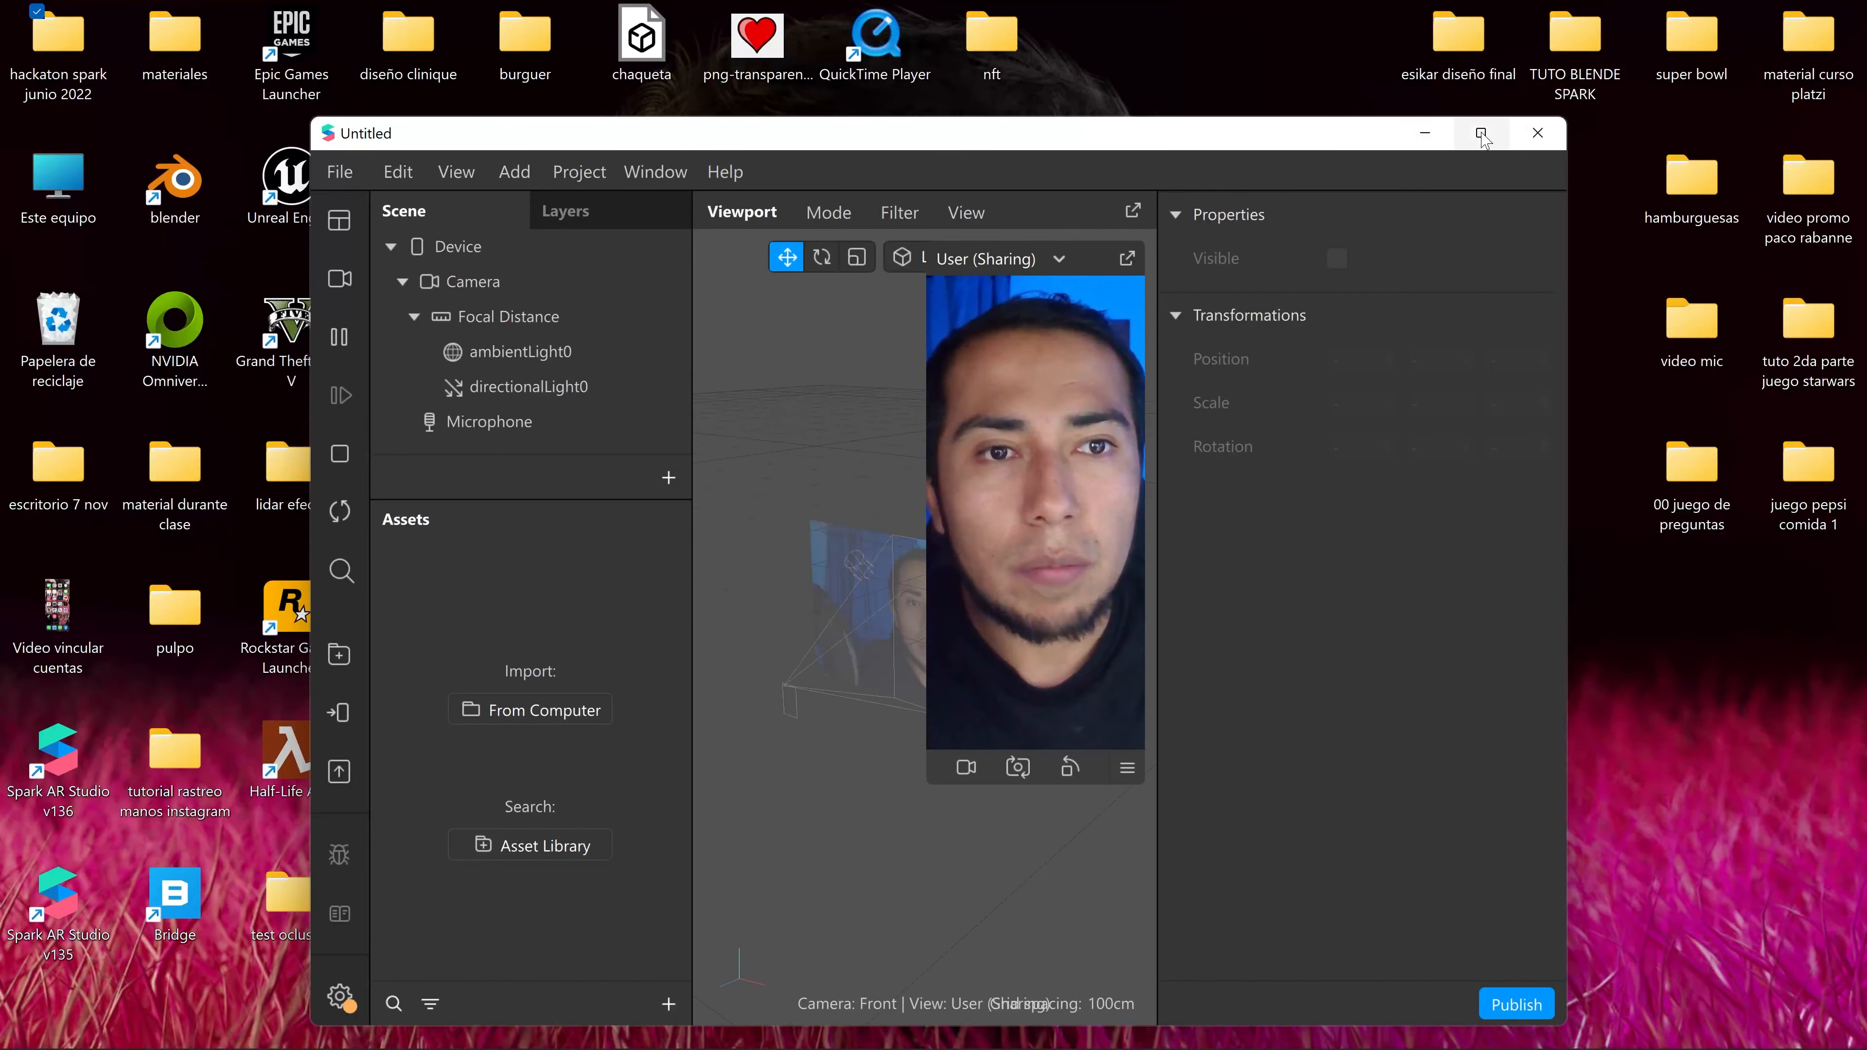
click(1480, 133)
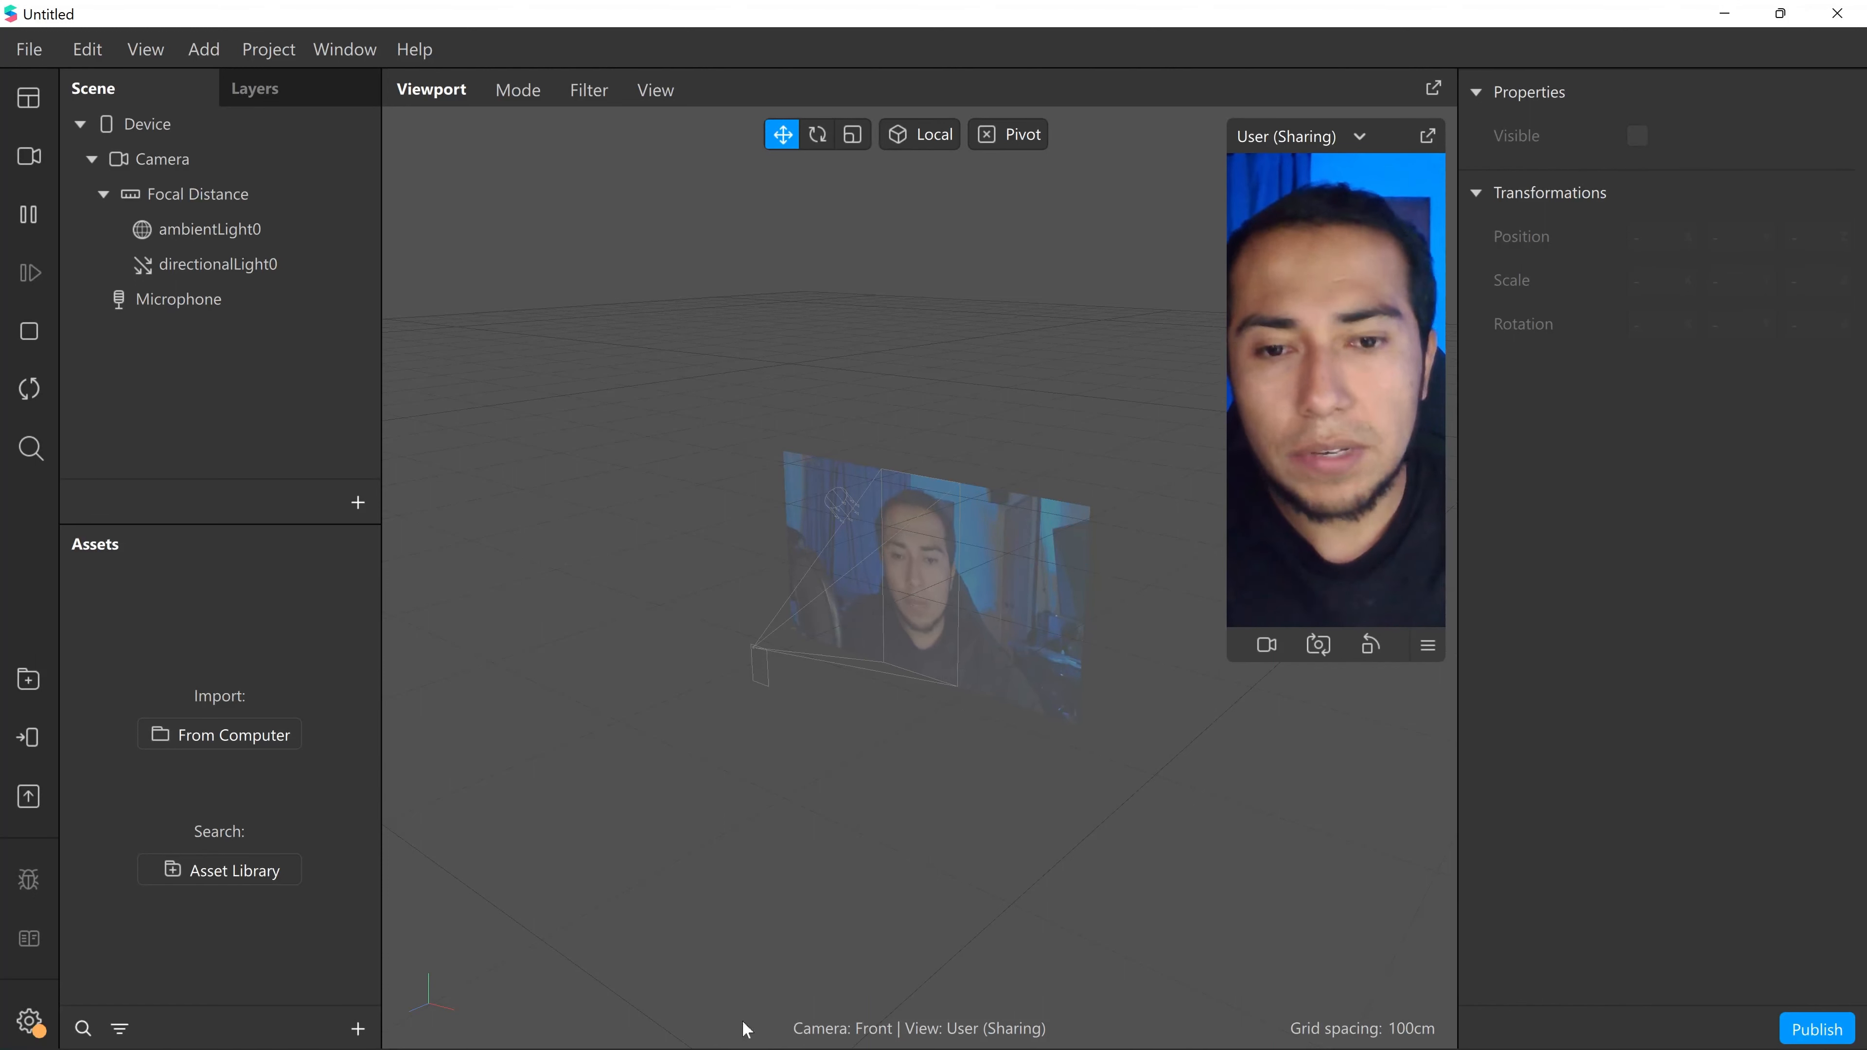
- Switch to Chrome and examine the Jelly Beams - Cat model page on Sketchfab
mouse_move(823, 1001)
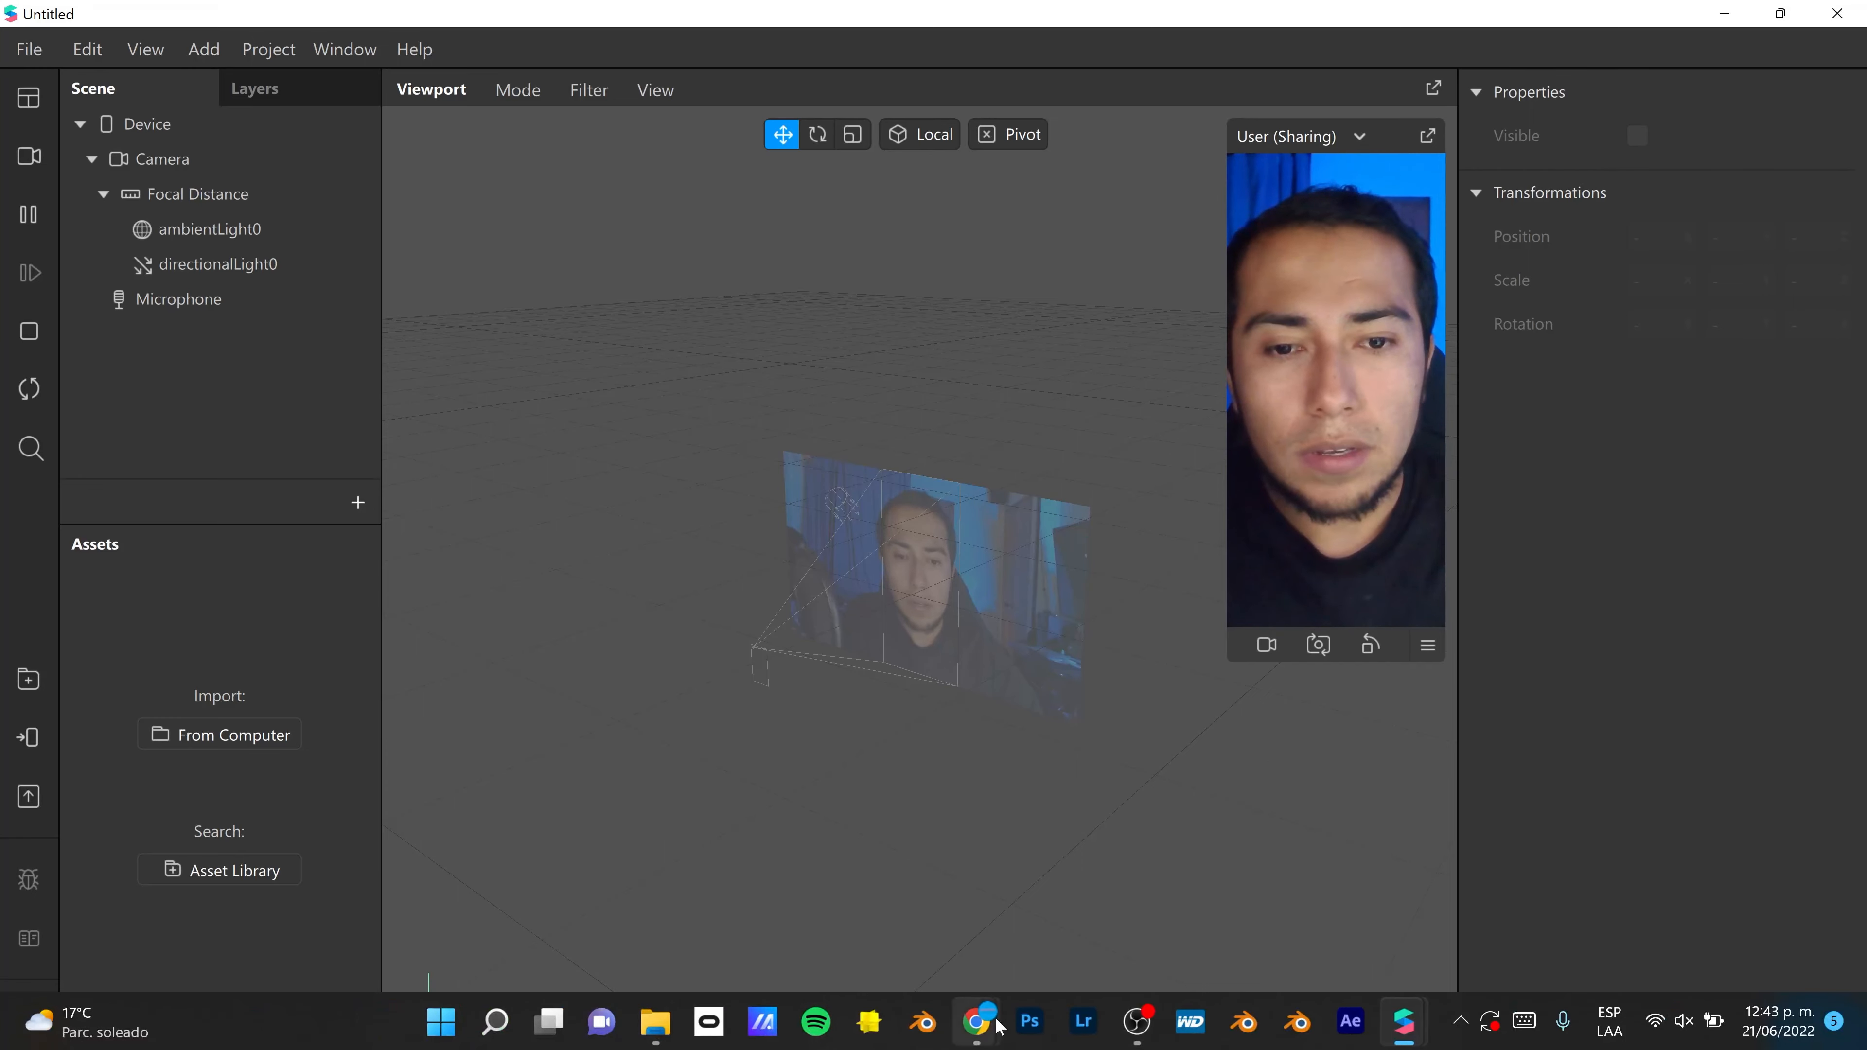
mouse_move(998, 1026)
click(1044, 930)
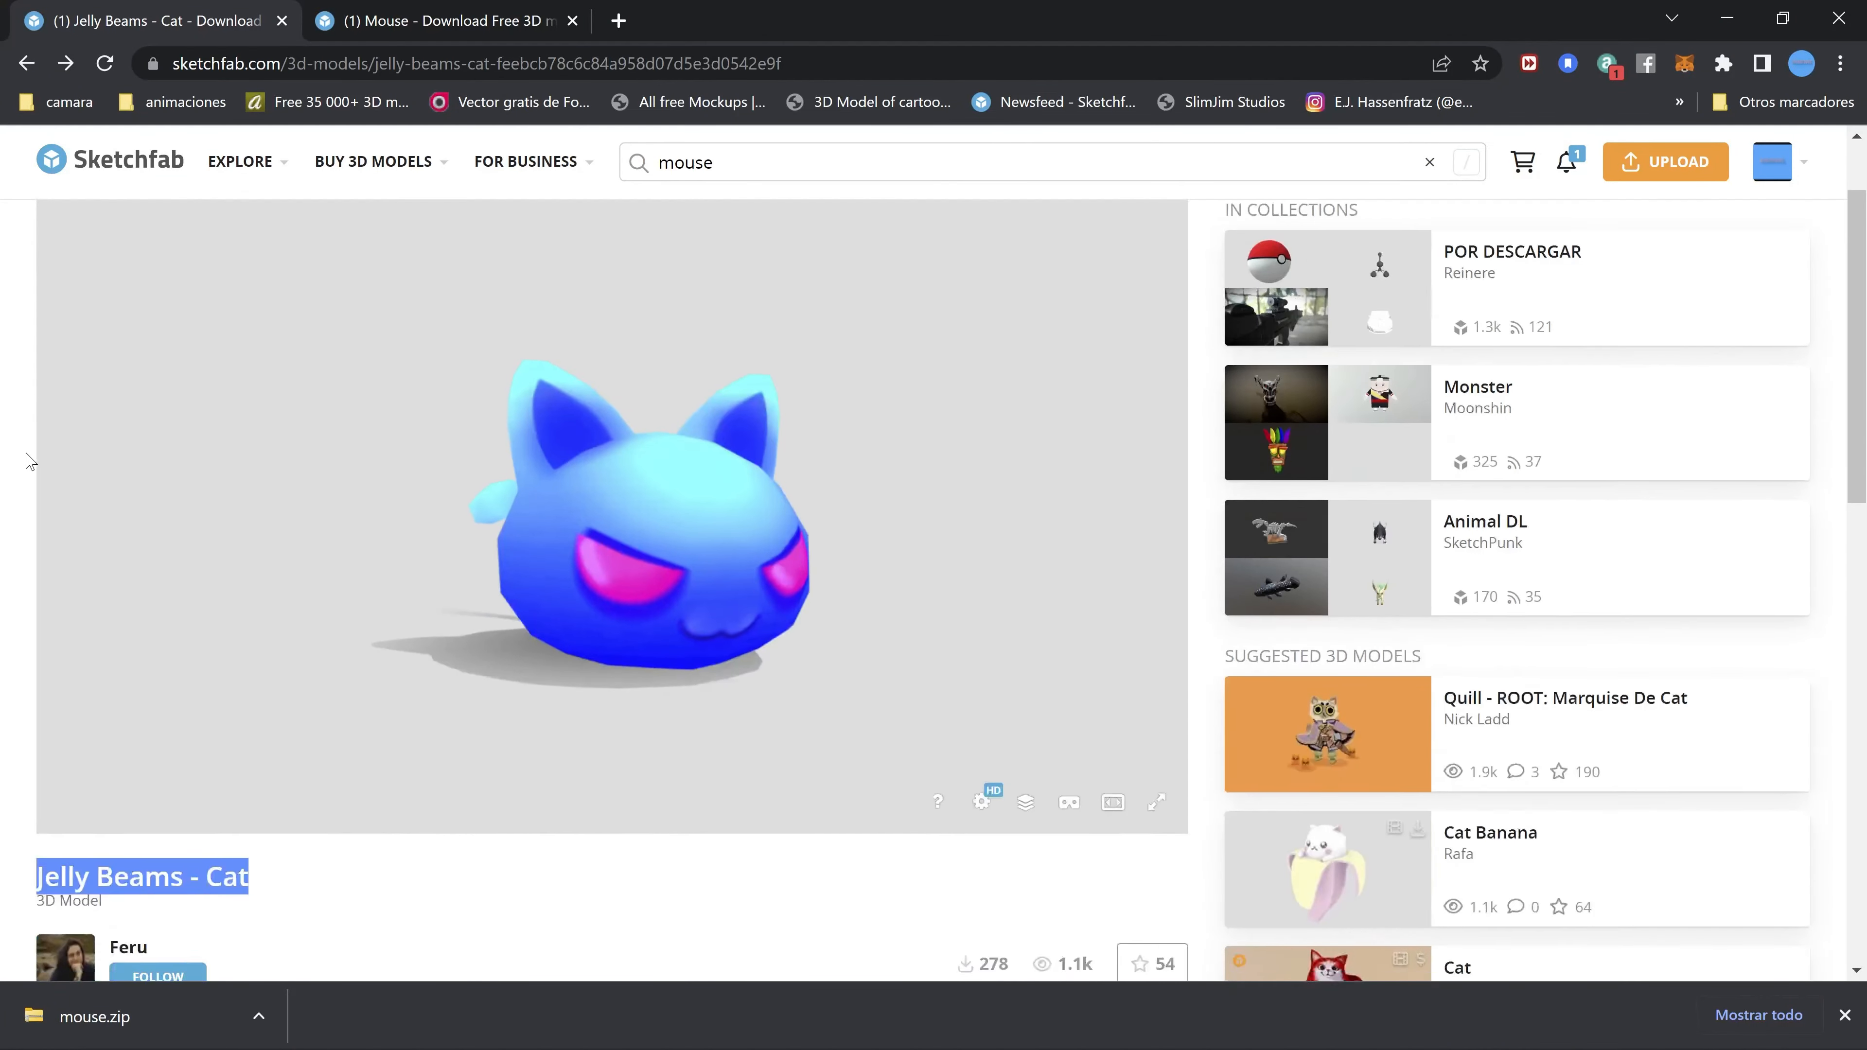
scroll(343, 783, down, 2)
click(348, 773)
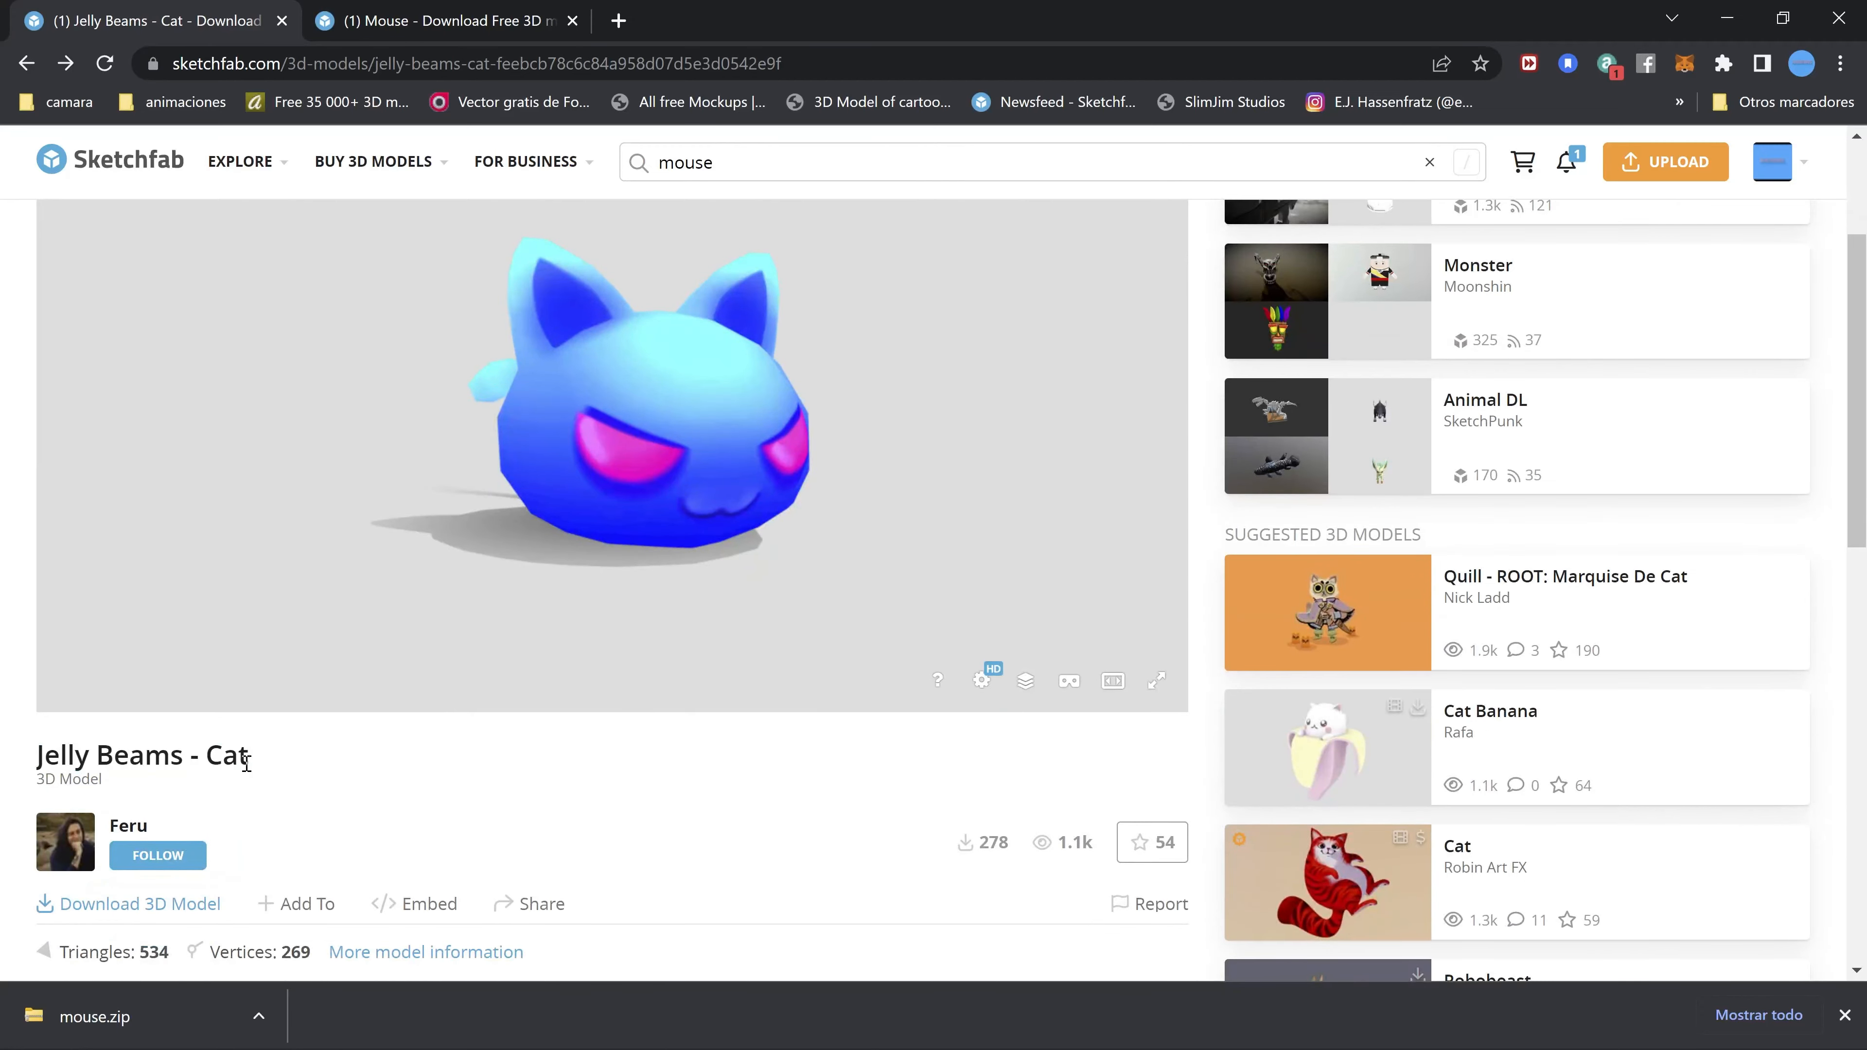
scroll(292, 779, up, 2)
- Examine the Mouse model page on Sketchfab, including its animated preview and title
click(396, 22)
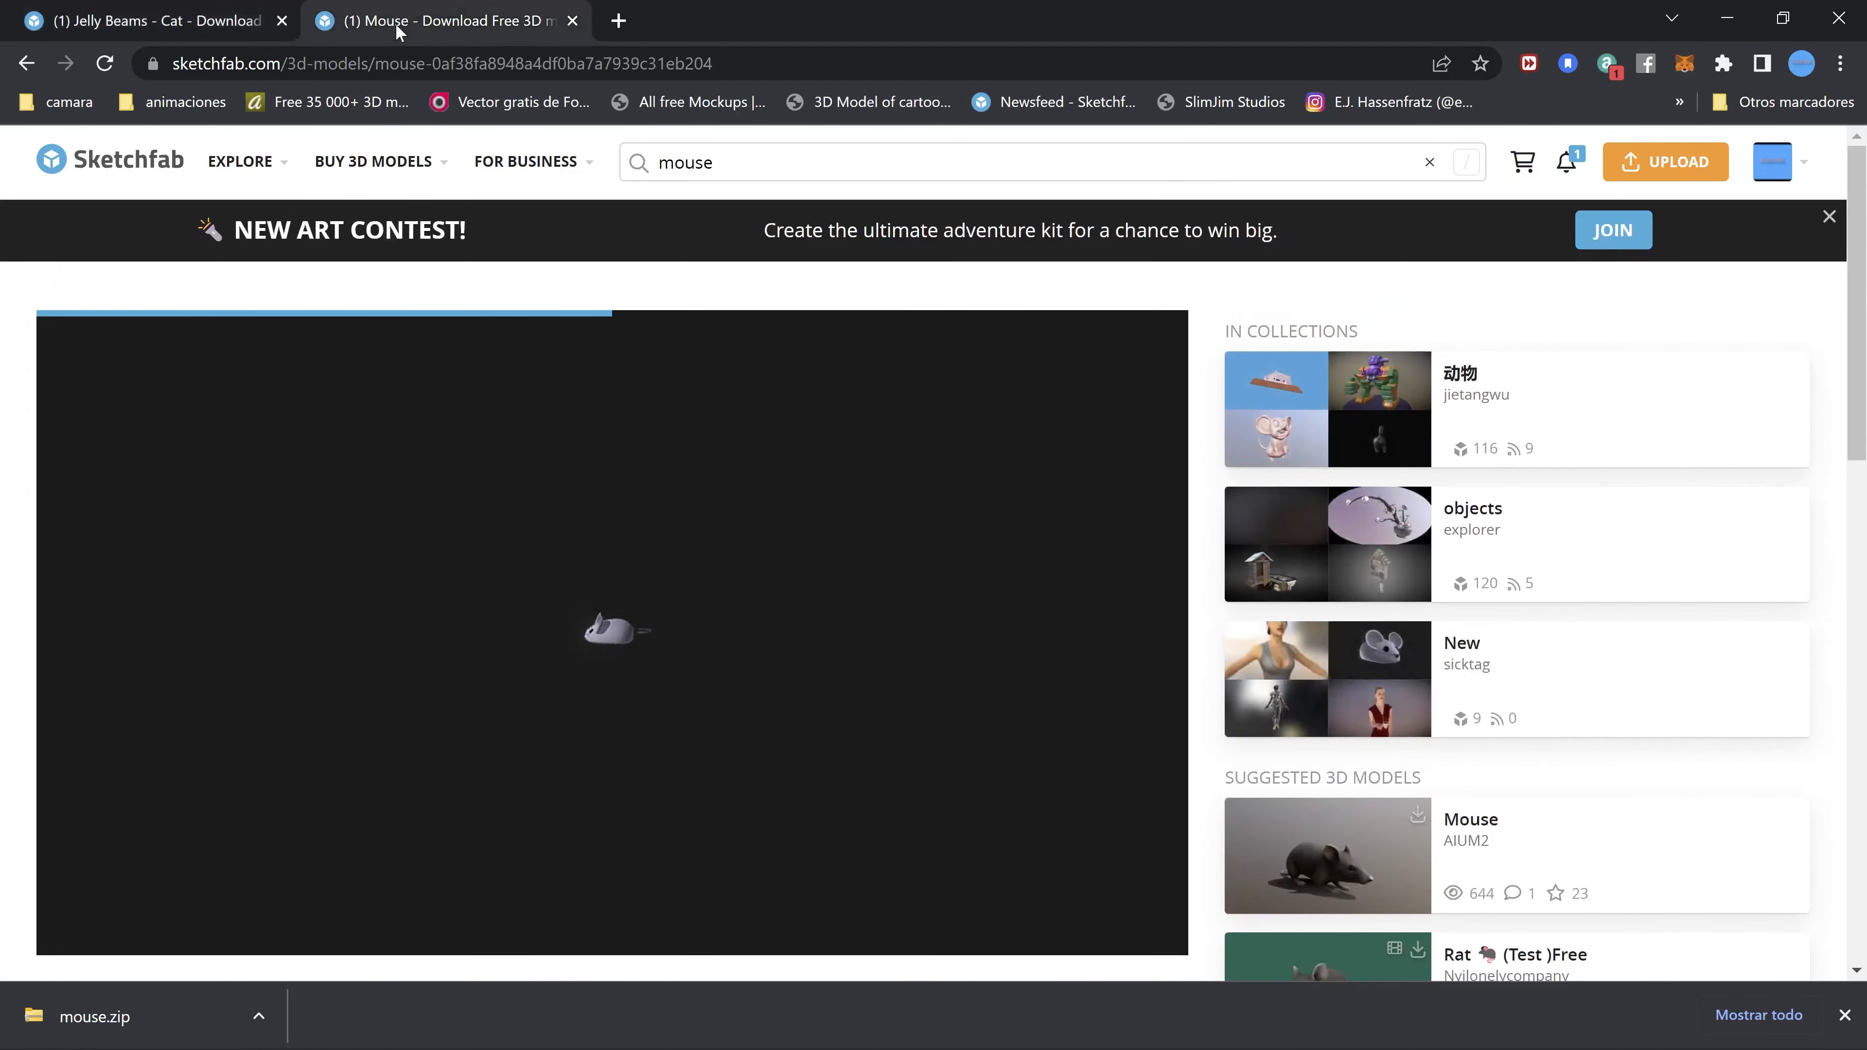
scroll(22, 647, down, 4)
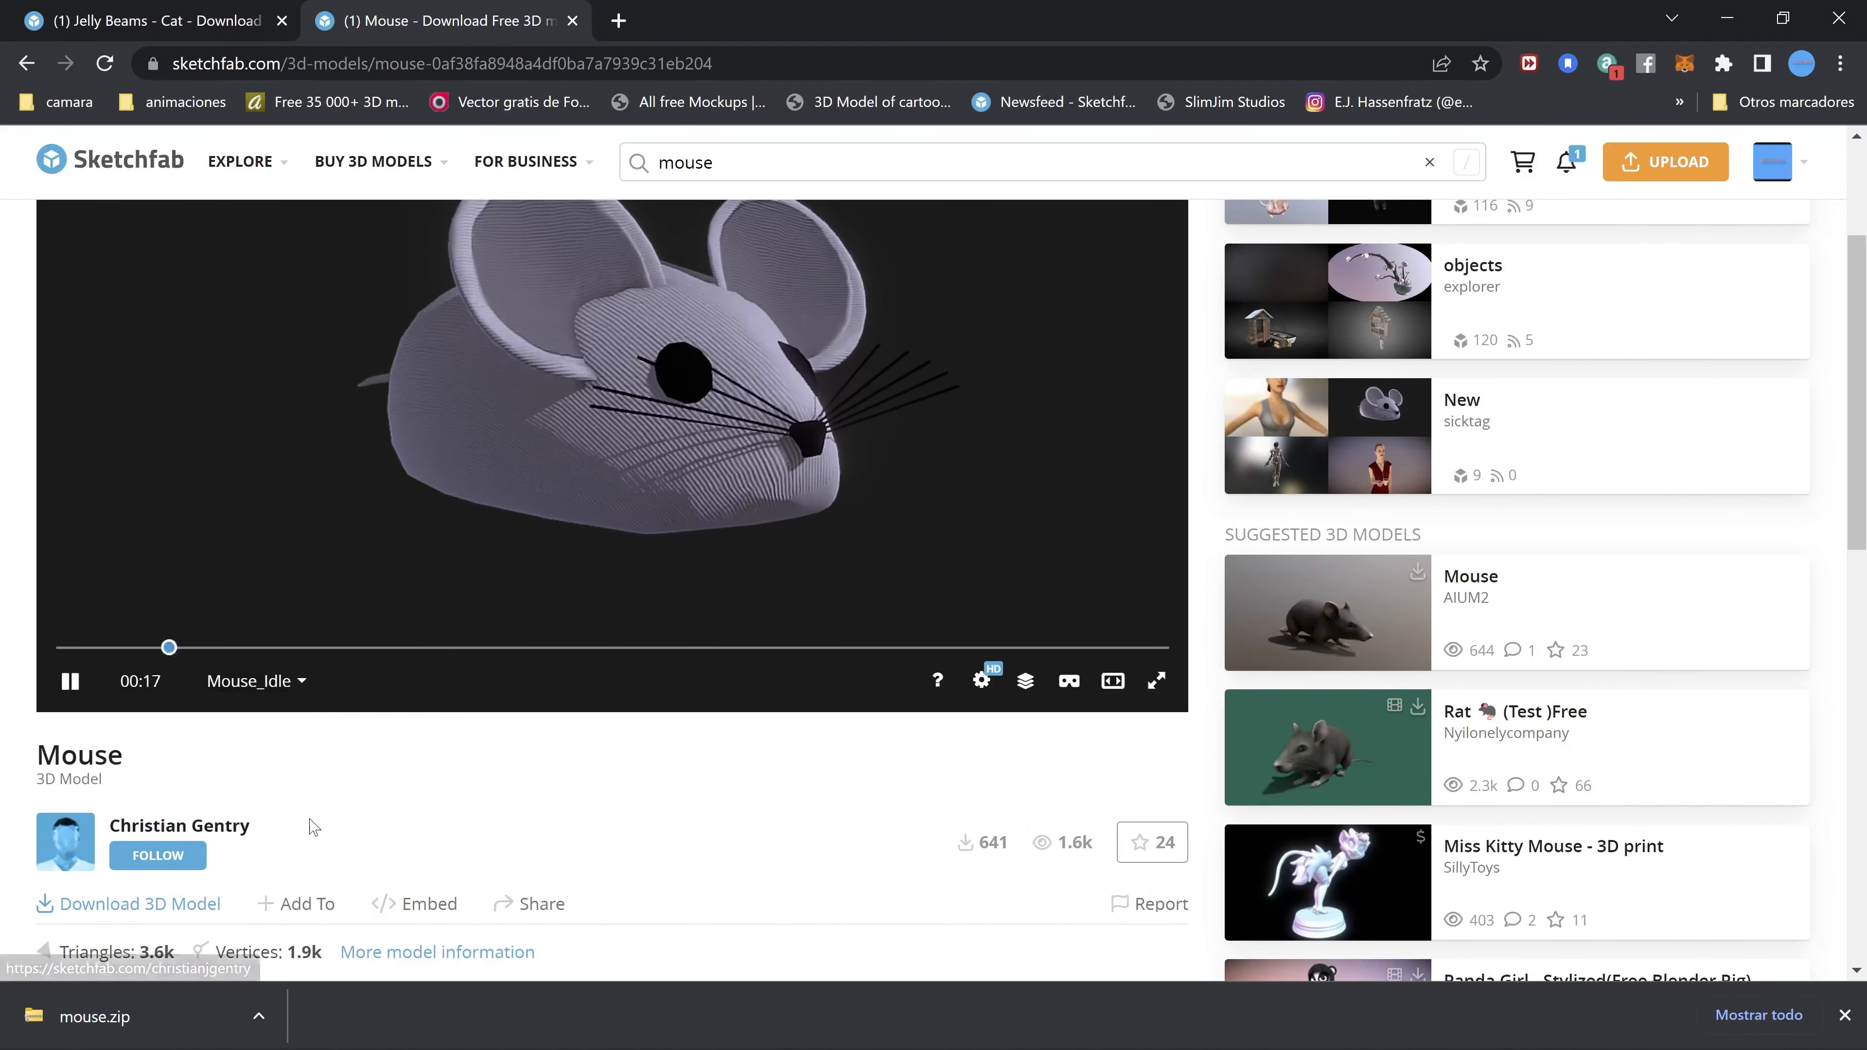
scroll(350, 838, up, 4)
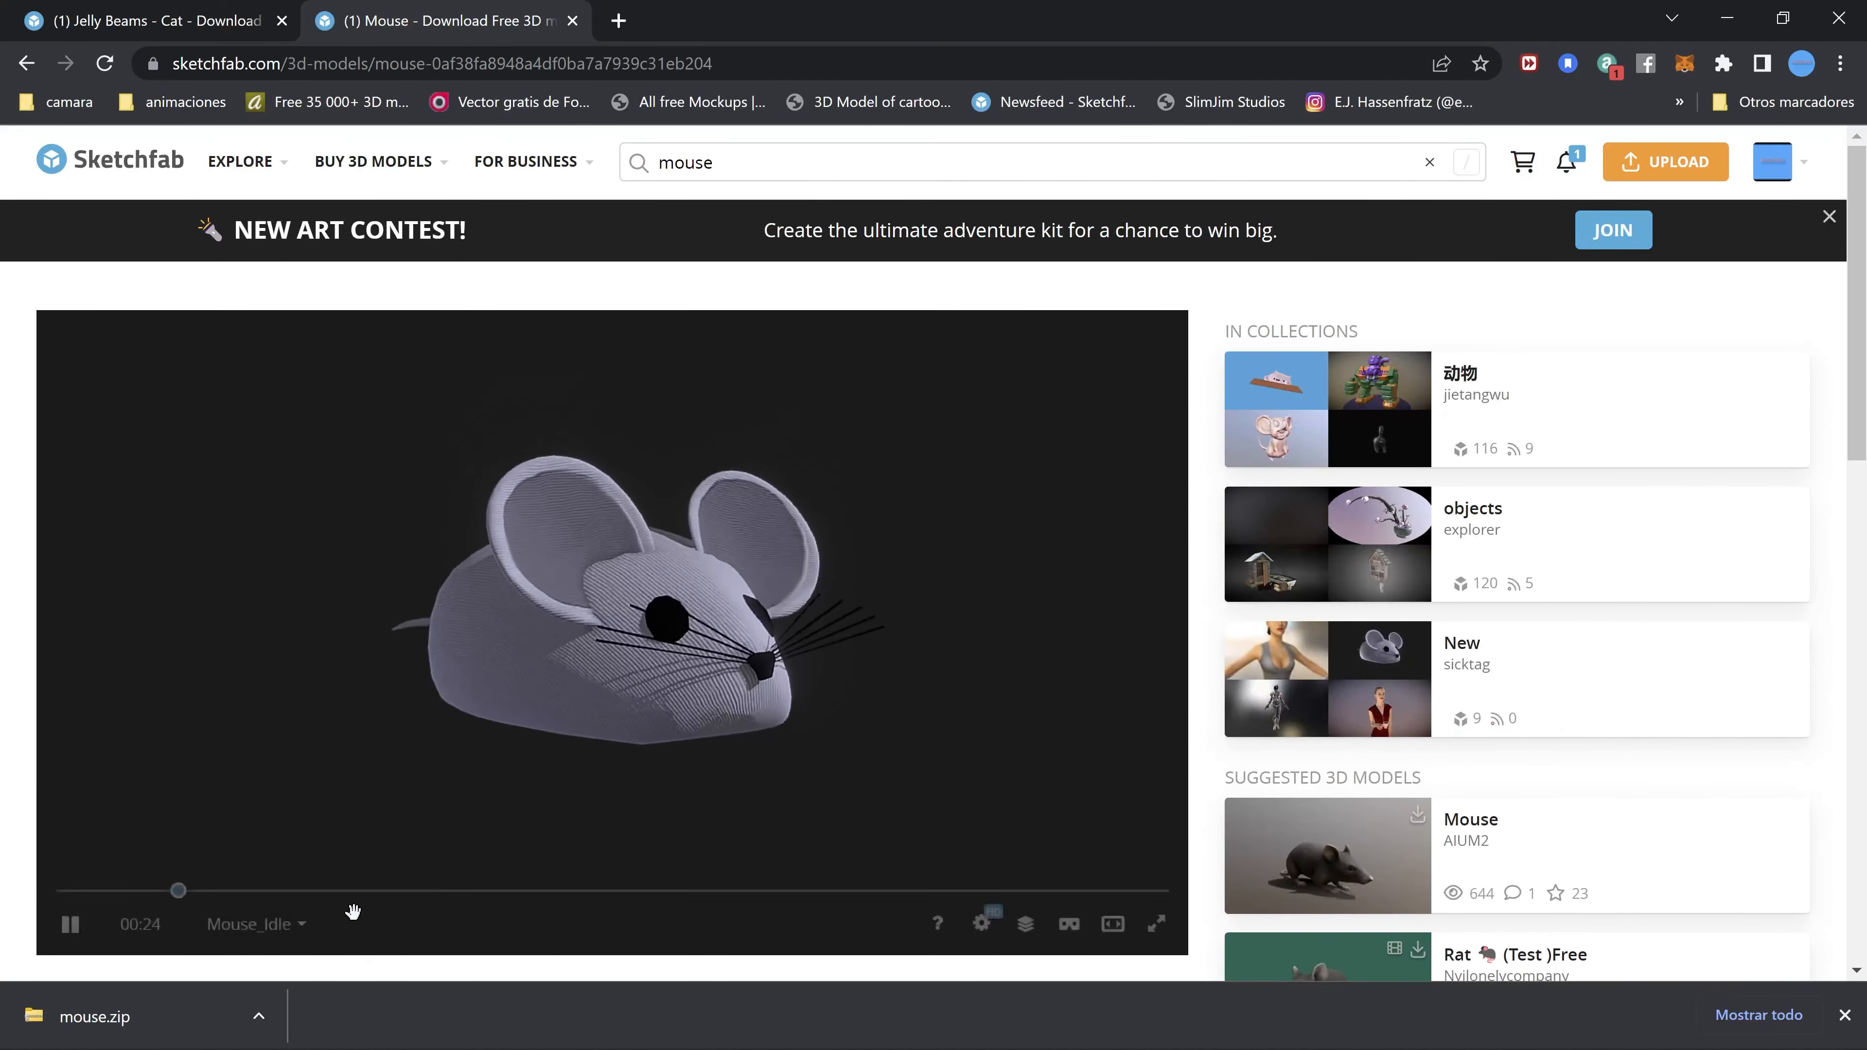
scroll(353, 912, down, 4)
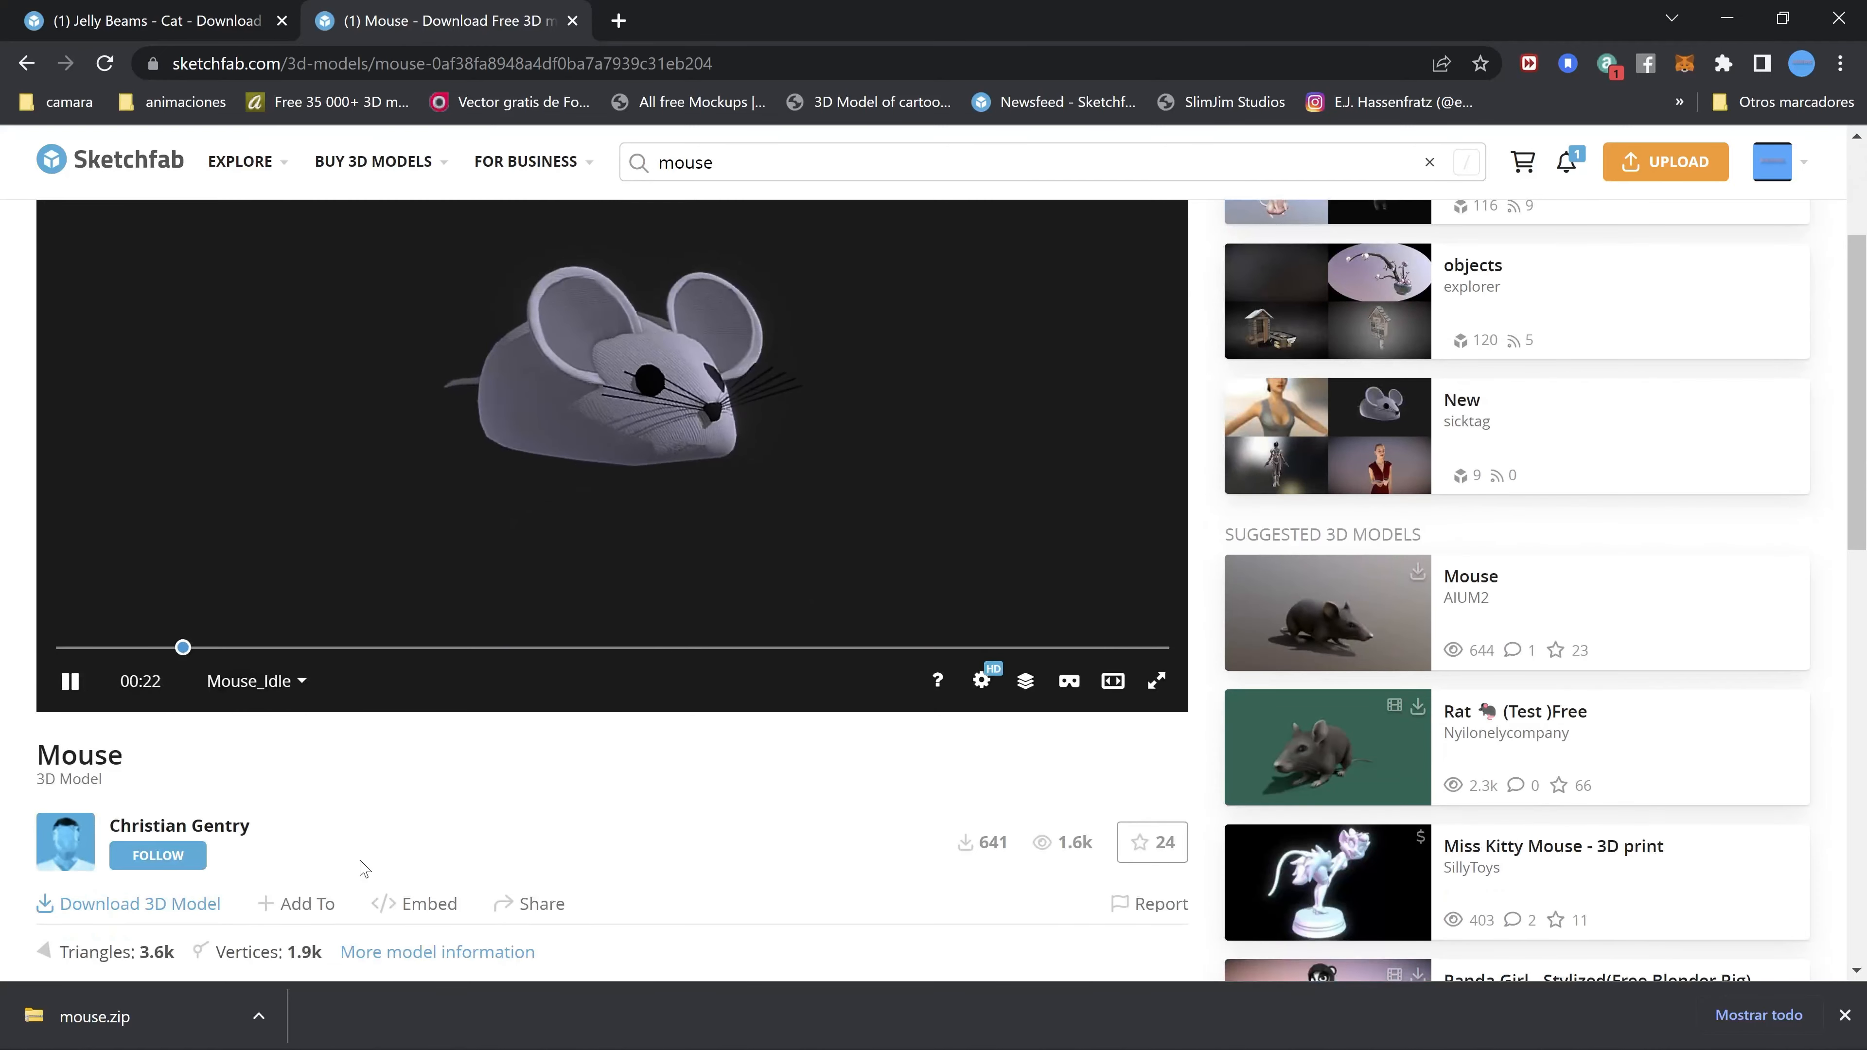
scroll(383, 856, up, 4)
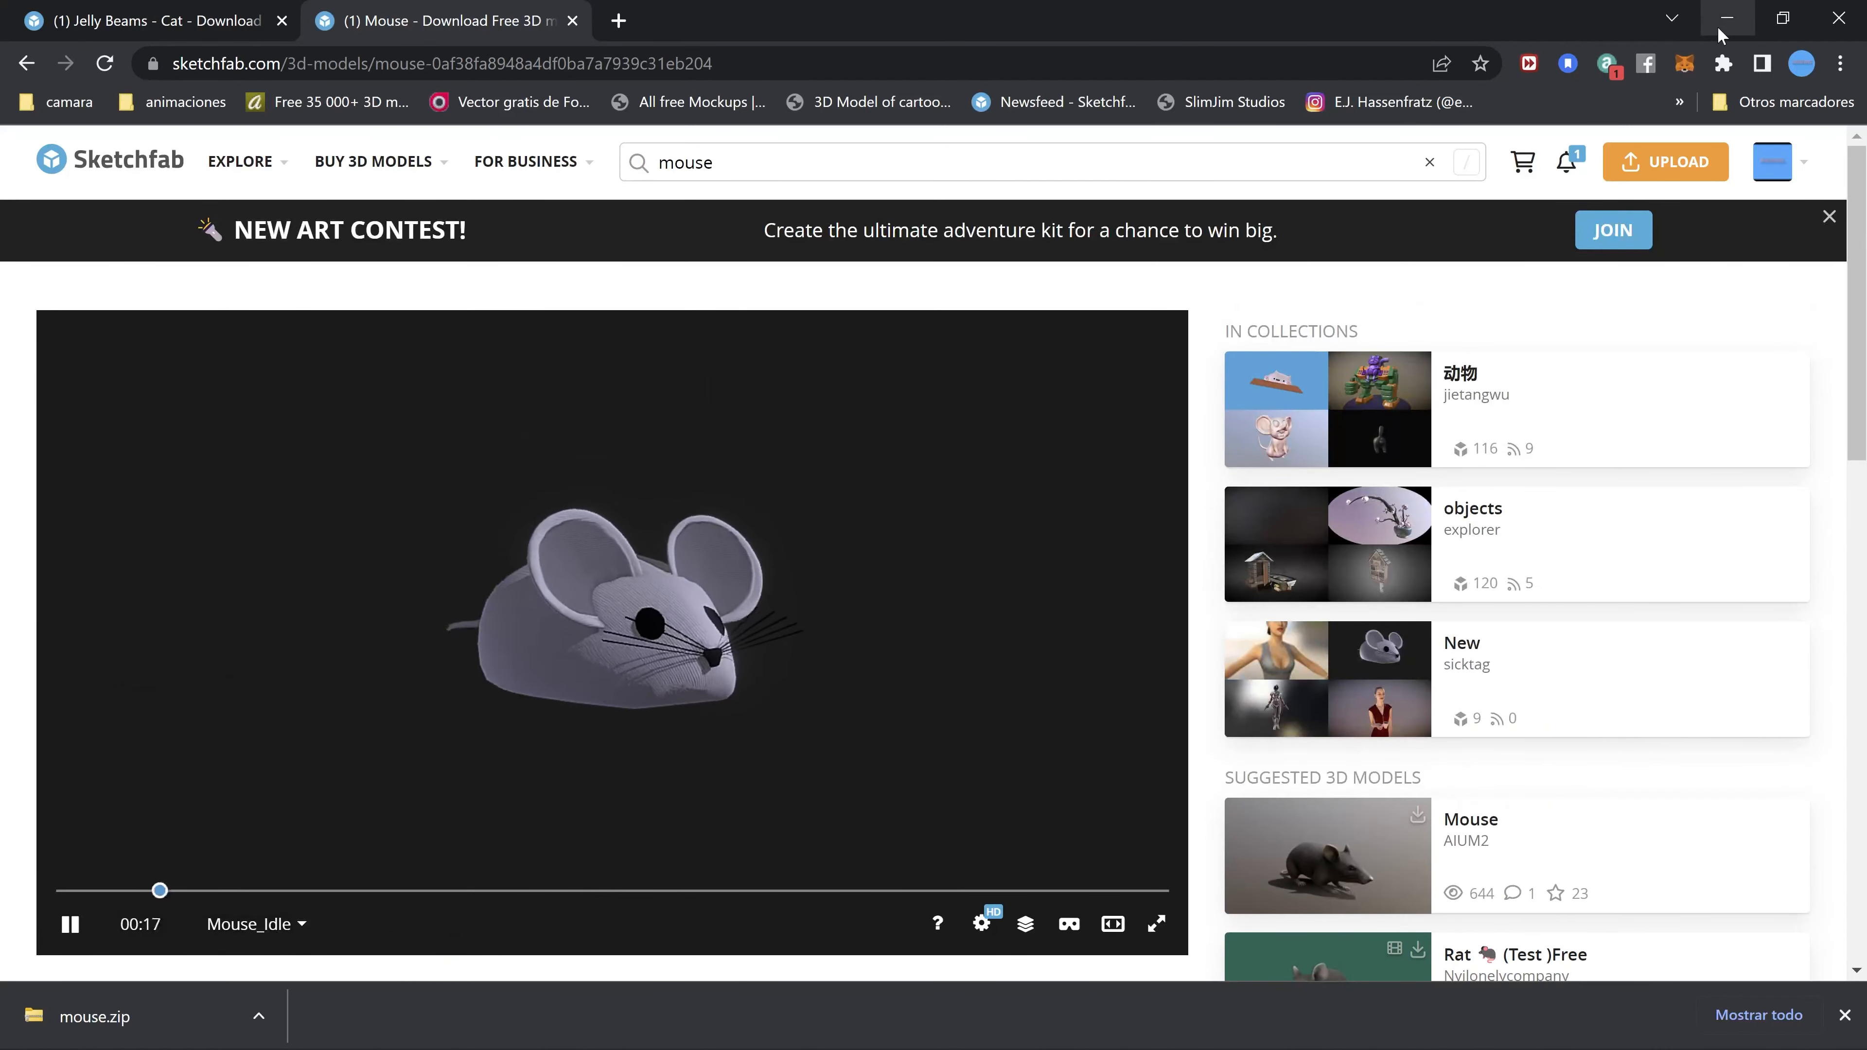
scroll(26, 772, down, 4)
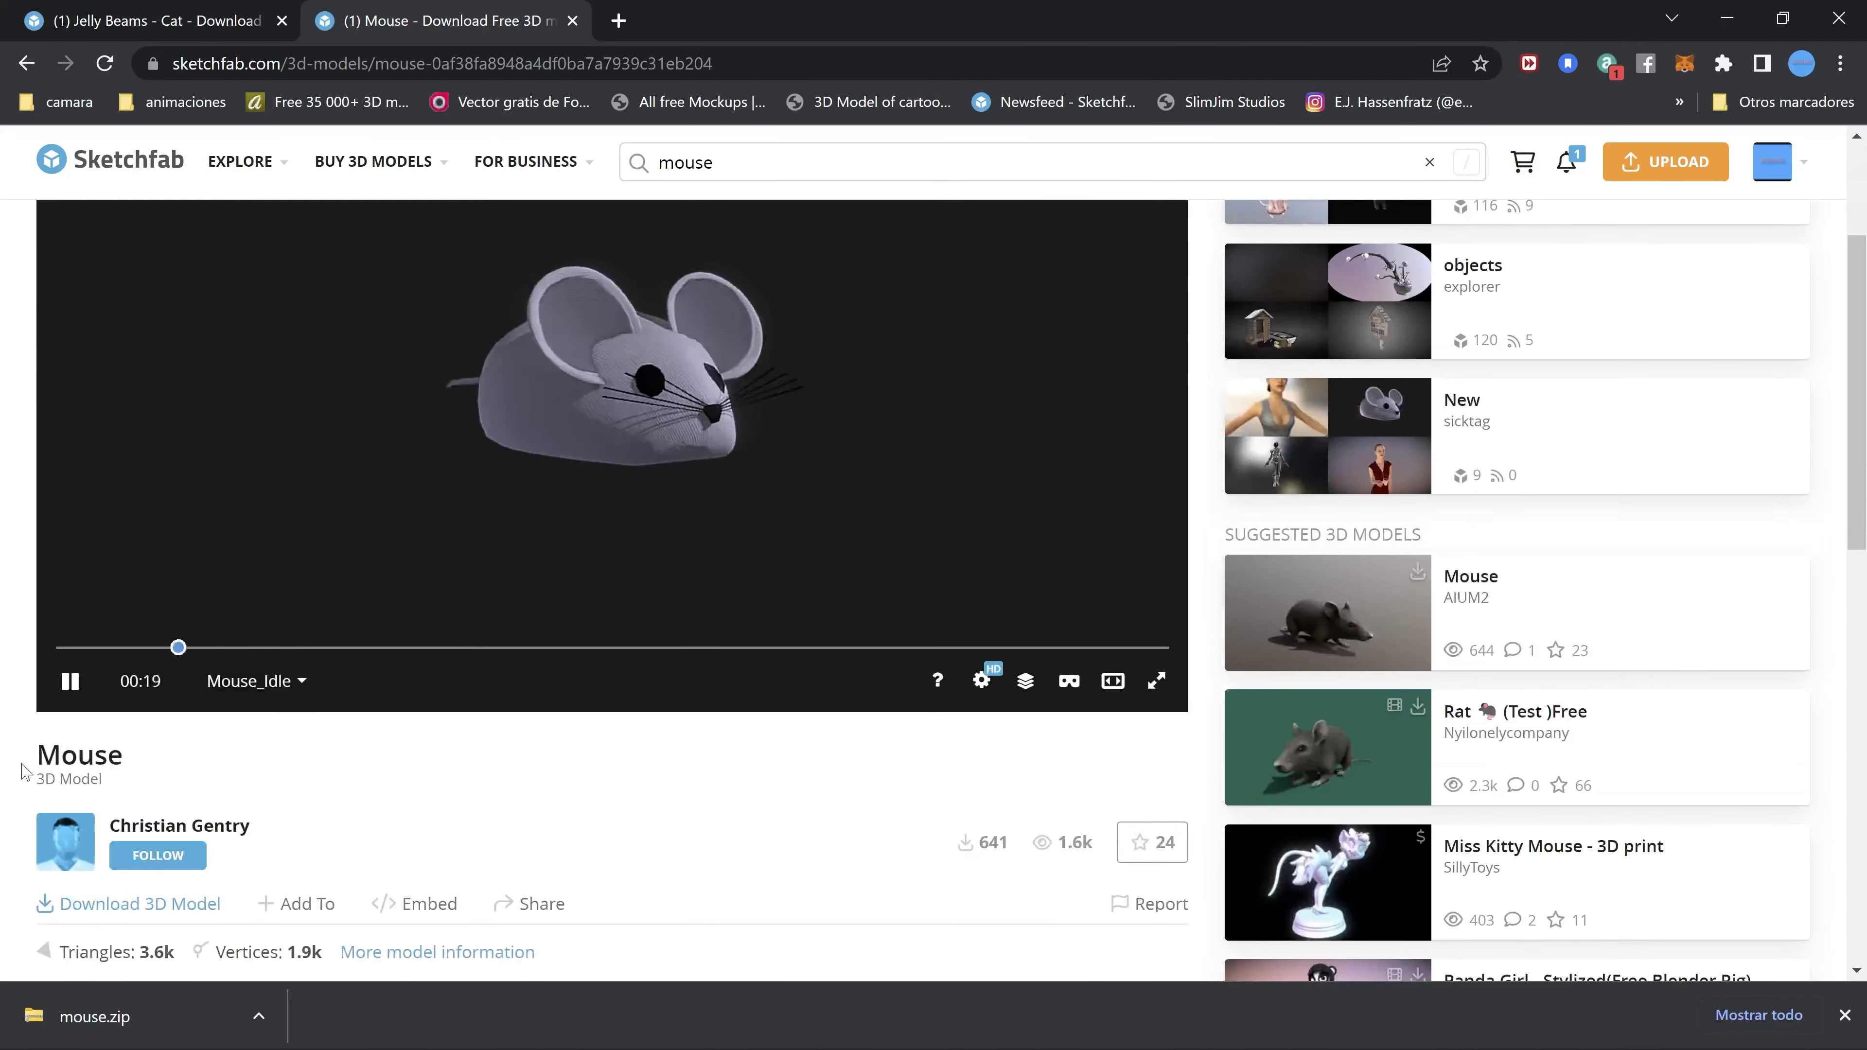
- View the Mouse model's available download formats, dismiss them, and return to Spark AR Studio
click(192, 903)
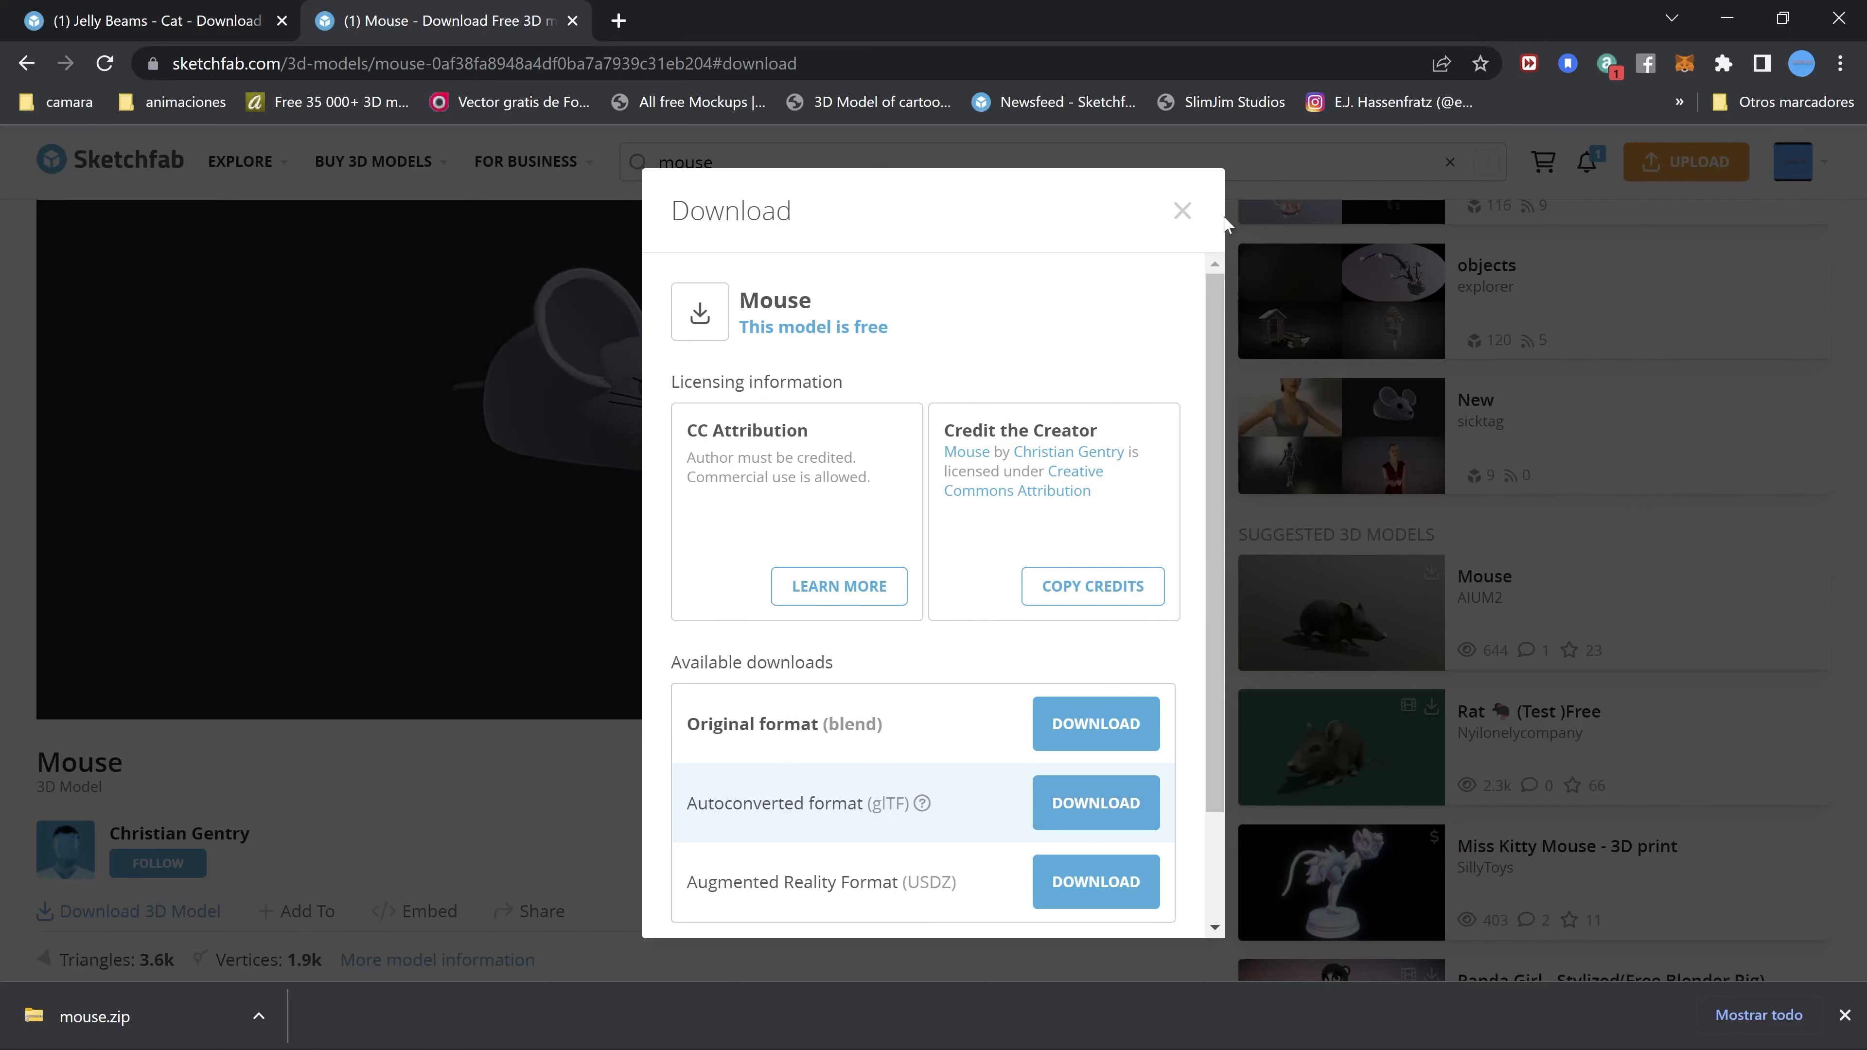
click(1365, 171)
click(1728, 17)
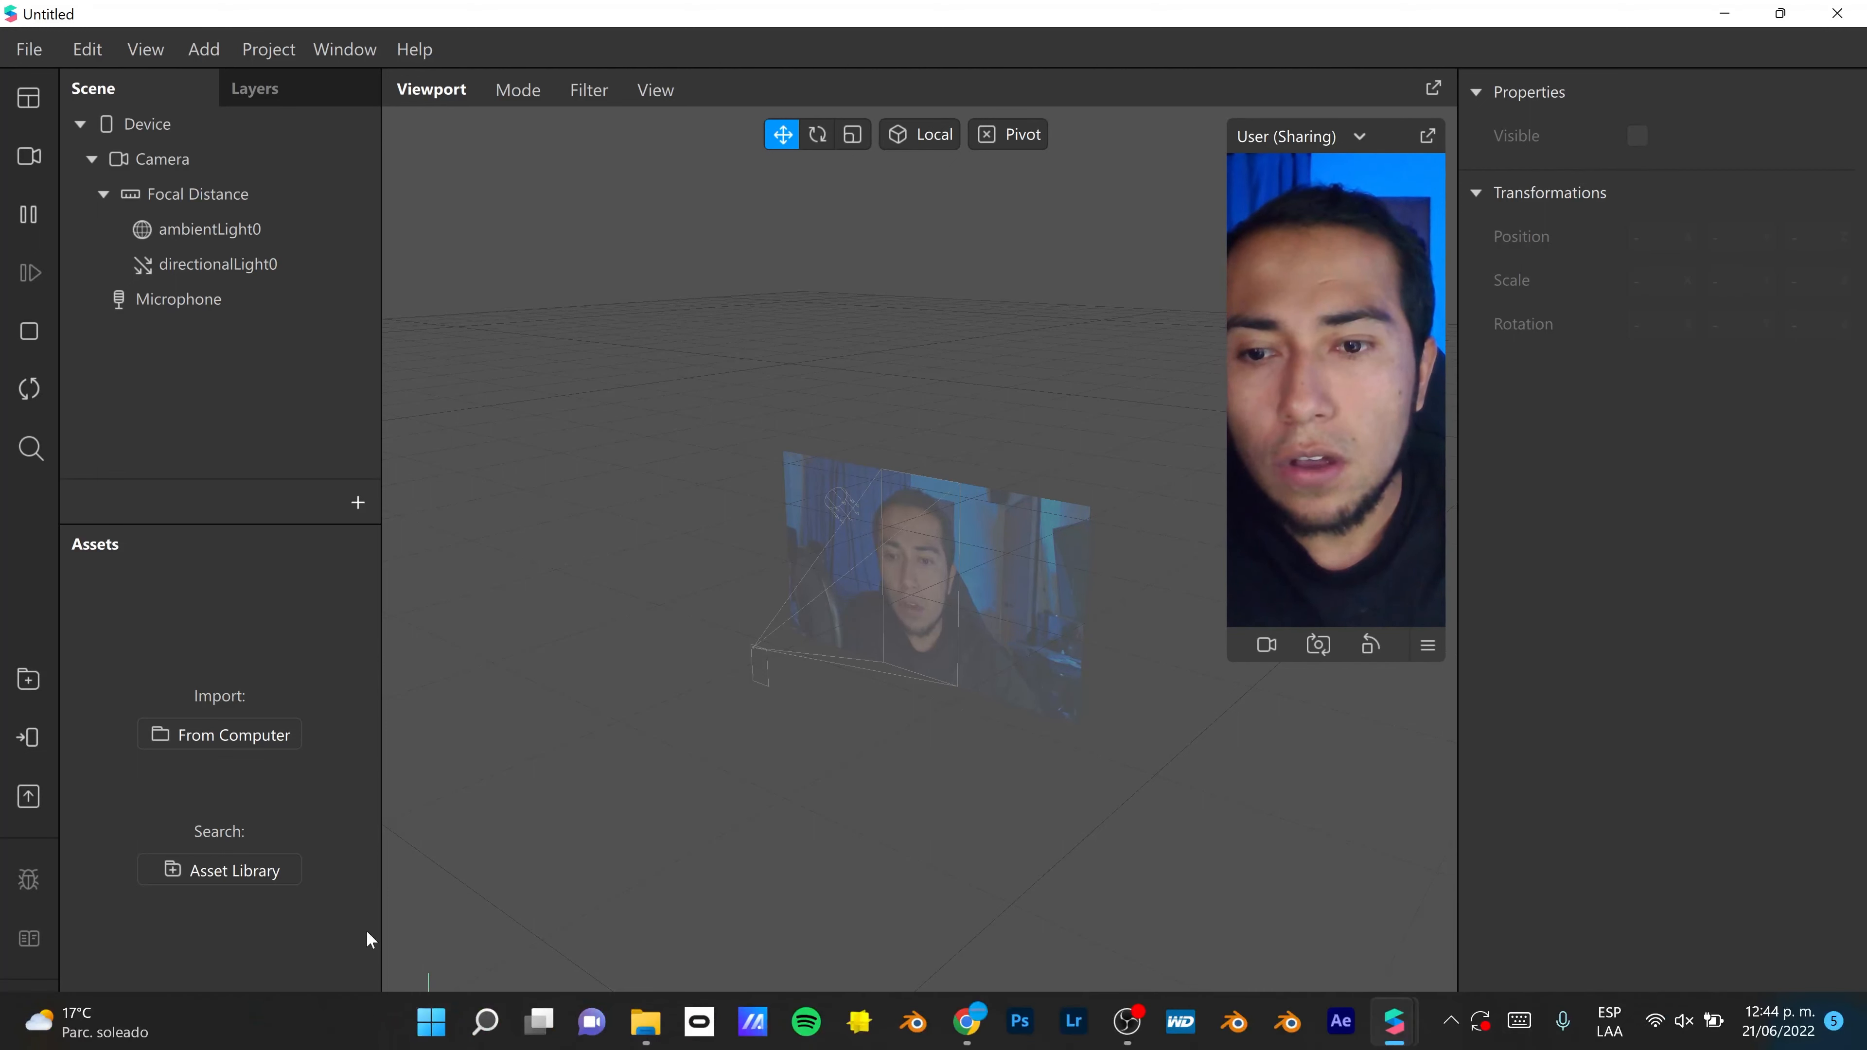
- Import the scene 3D object from the mouse folder into the Untitled project's assets
click(358, 1028)
mouse_move(443, 600)
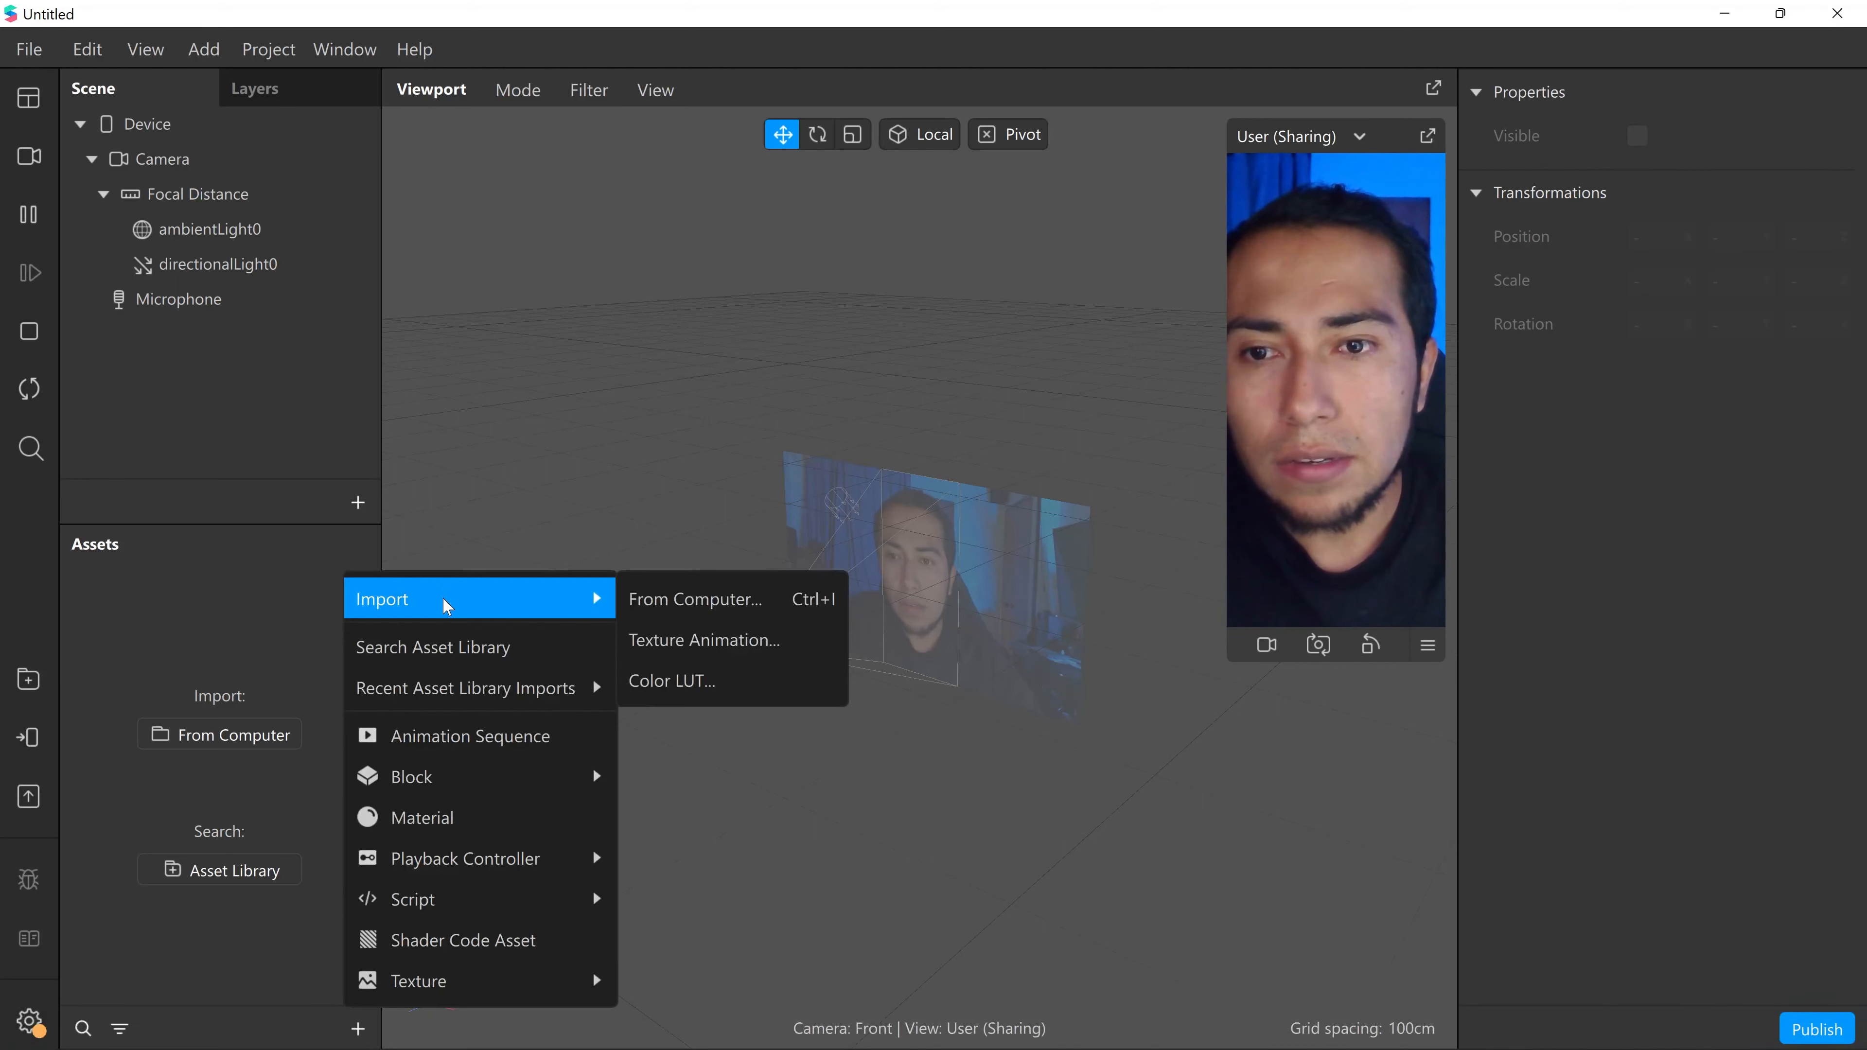
click(725, 603)
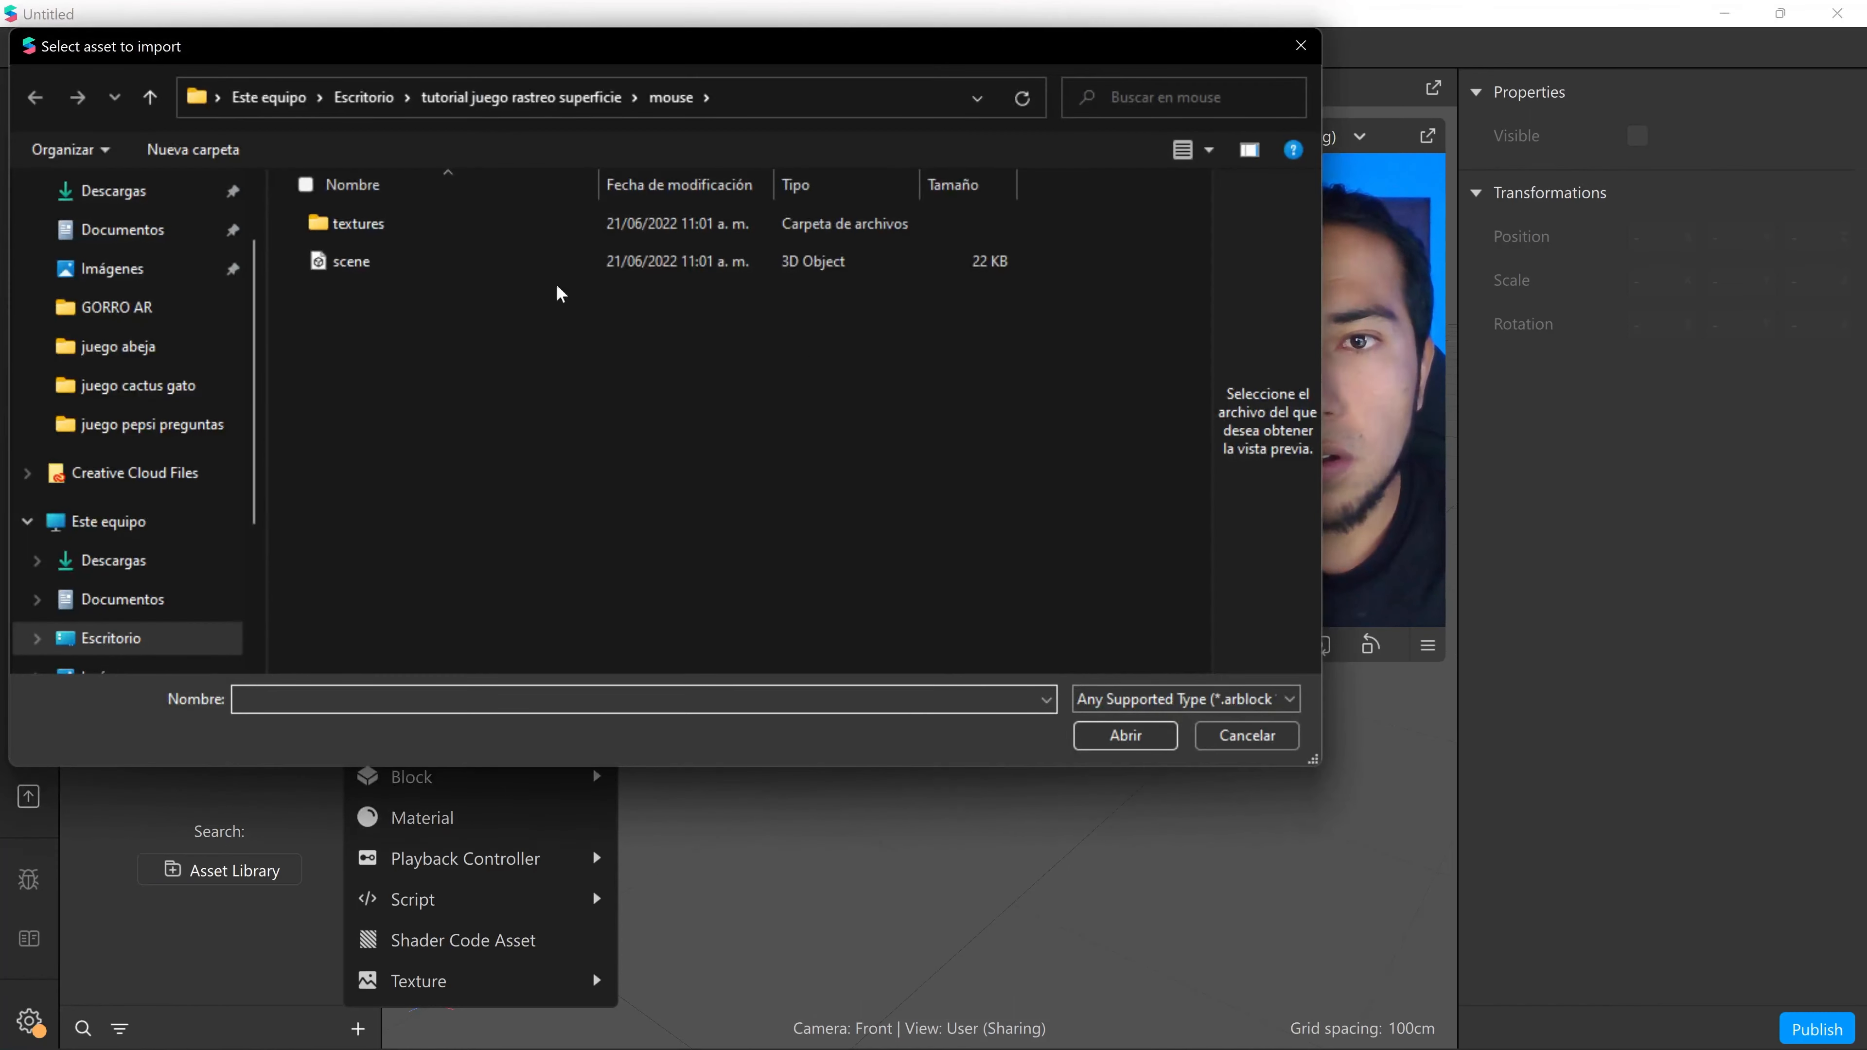
click(391, 263)
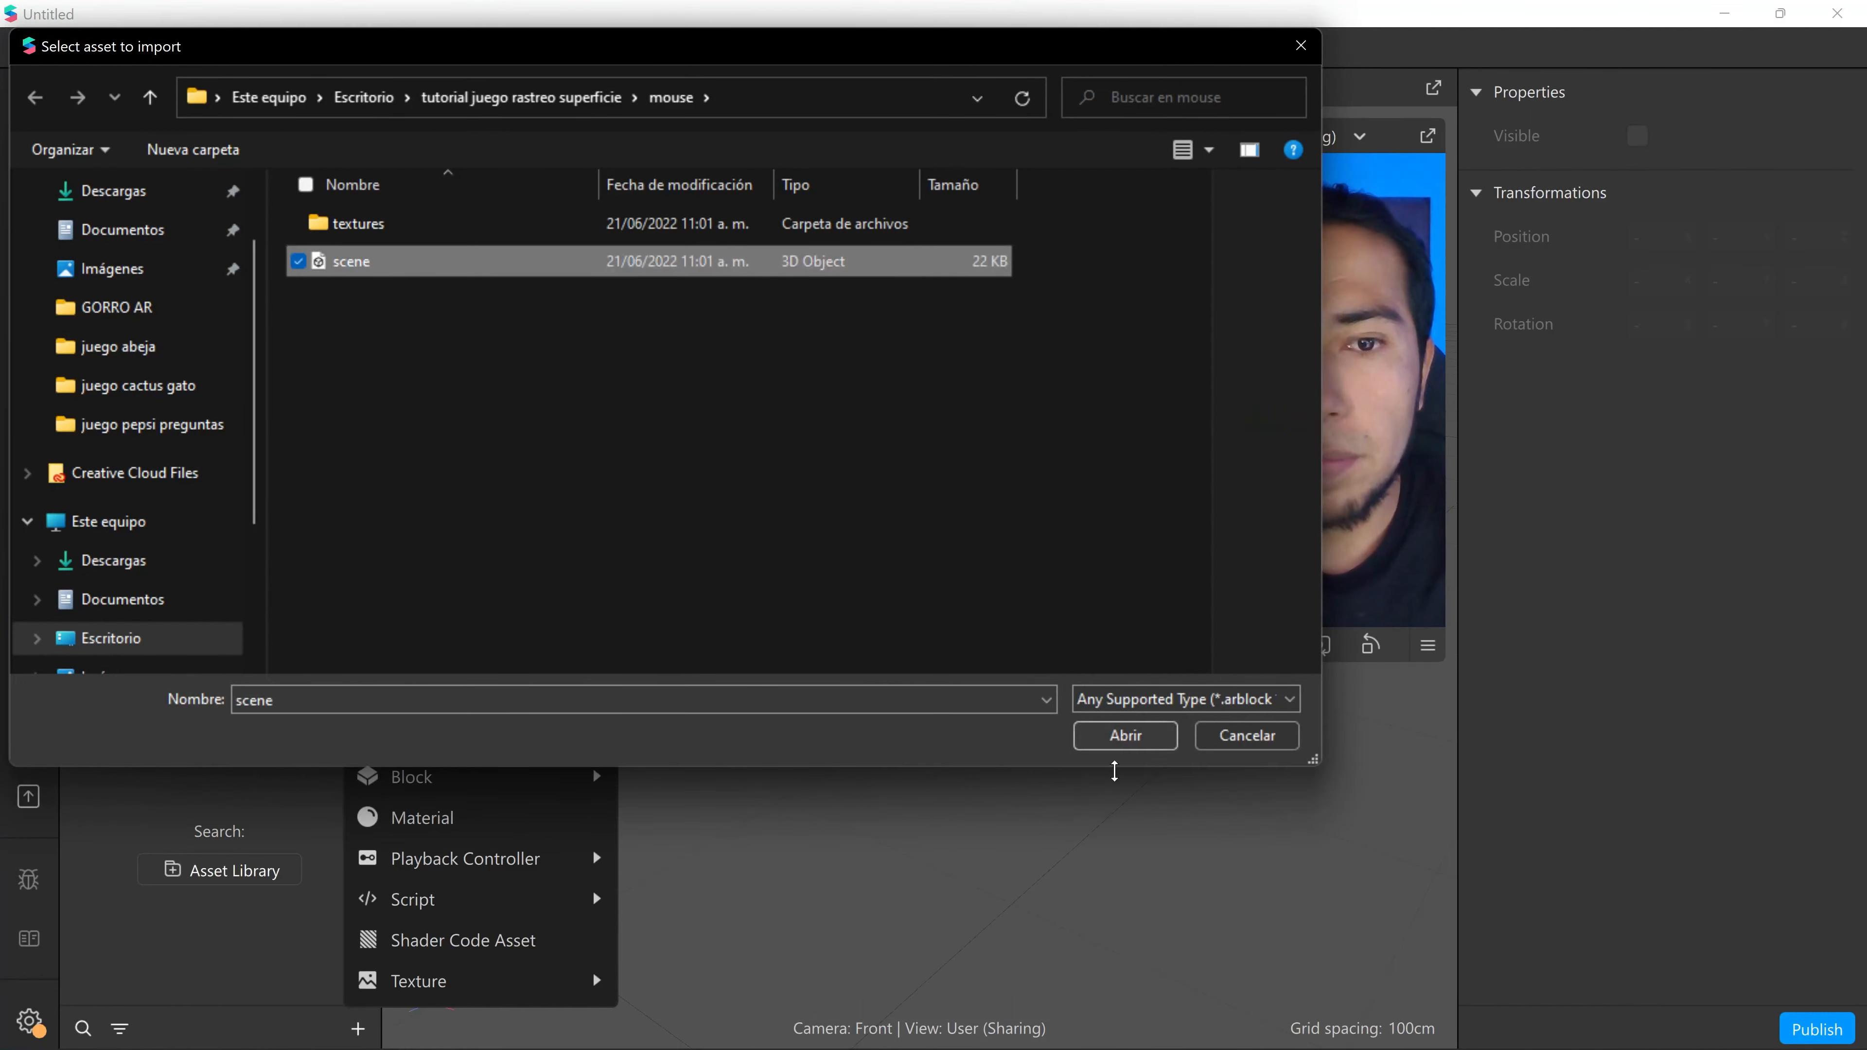
click(1115, 738)
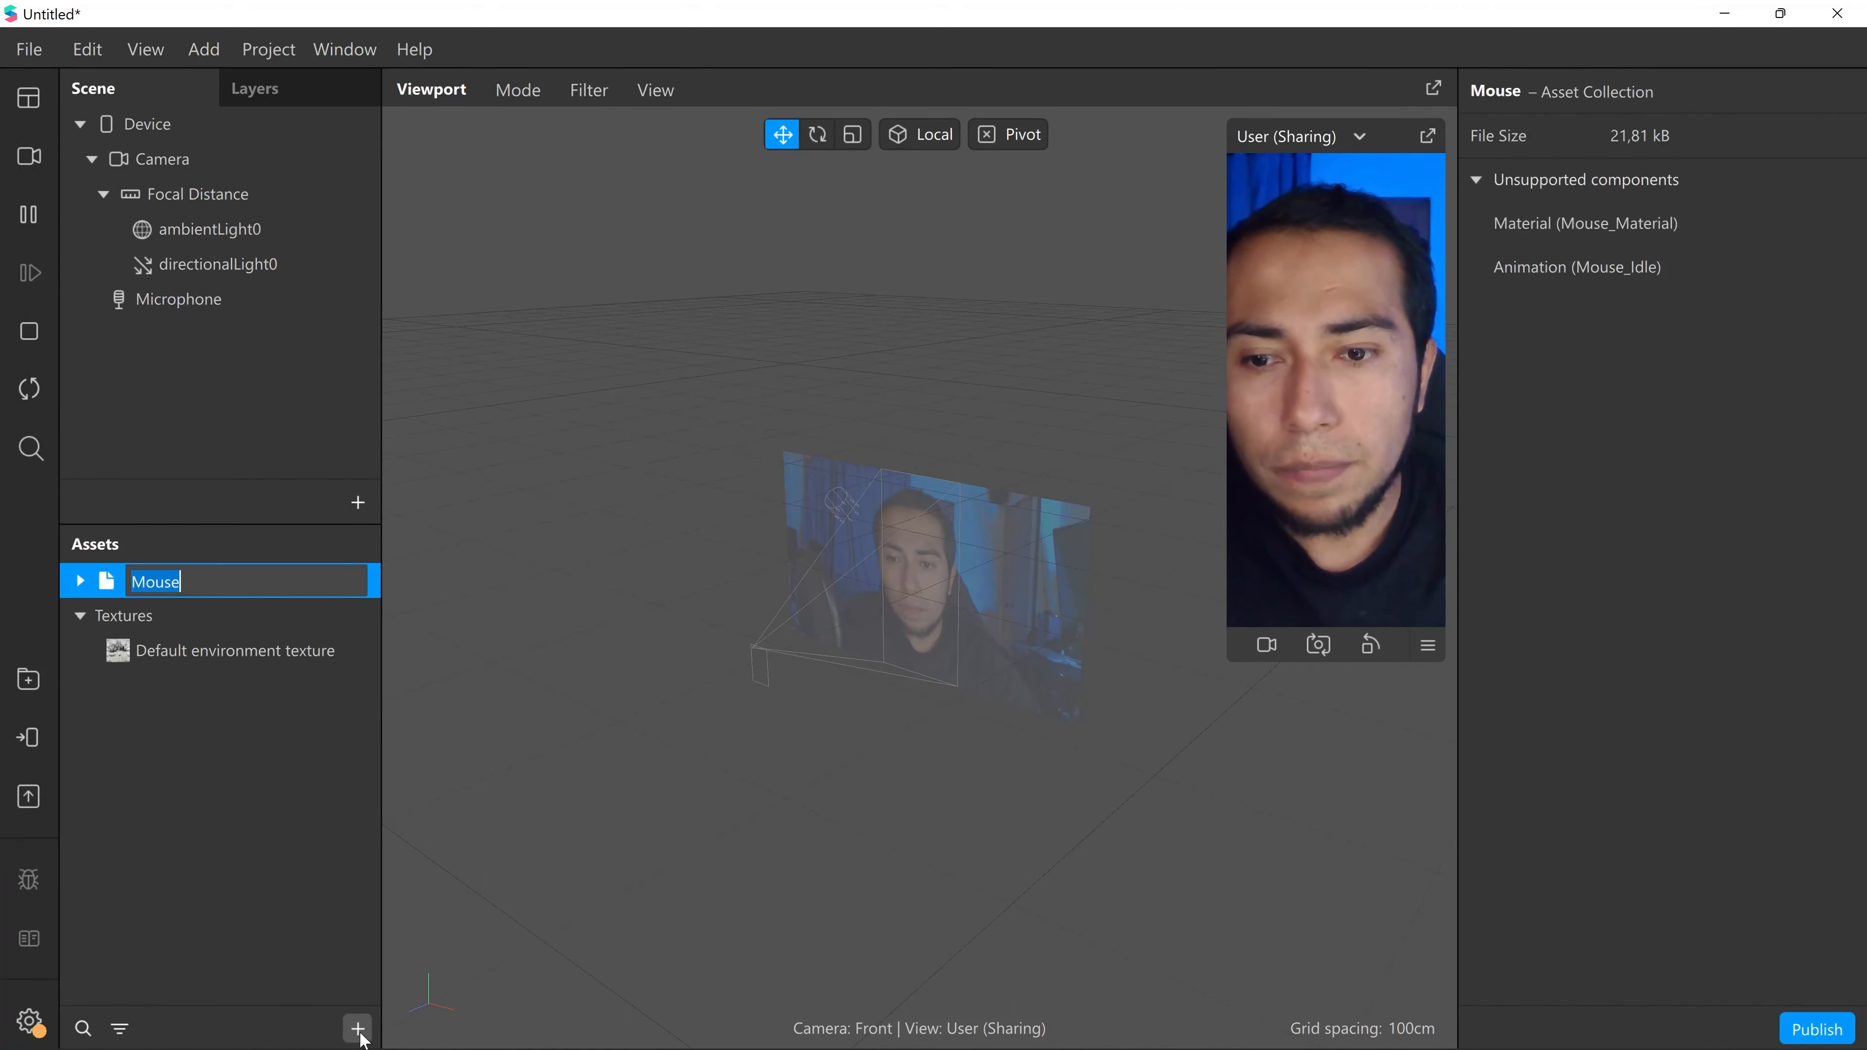
- Import the scene 3D object from the jelly_beams_-_cat folder into the Untitled project and clear the selection
click(358, 1029)
mouse_move(518, 604)
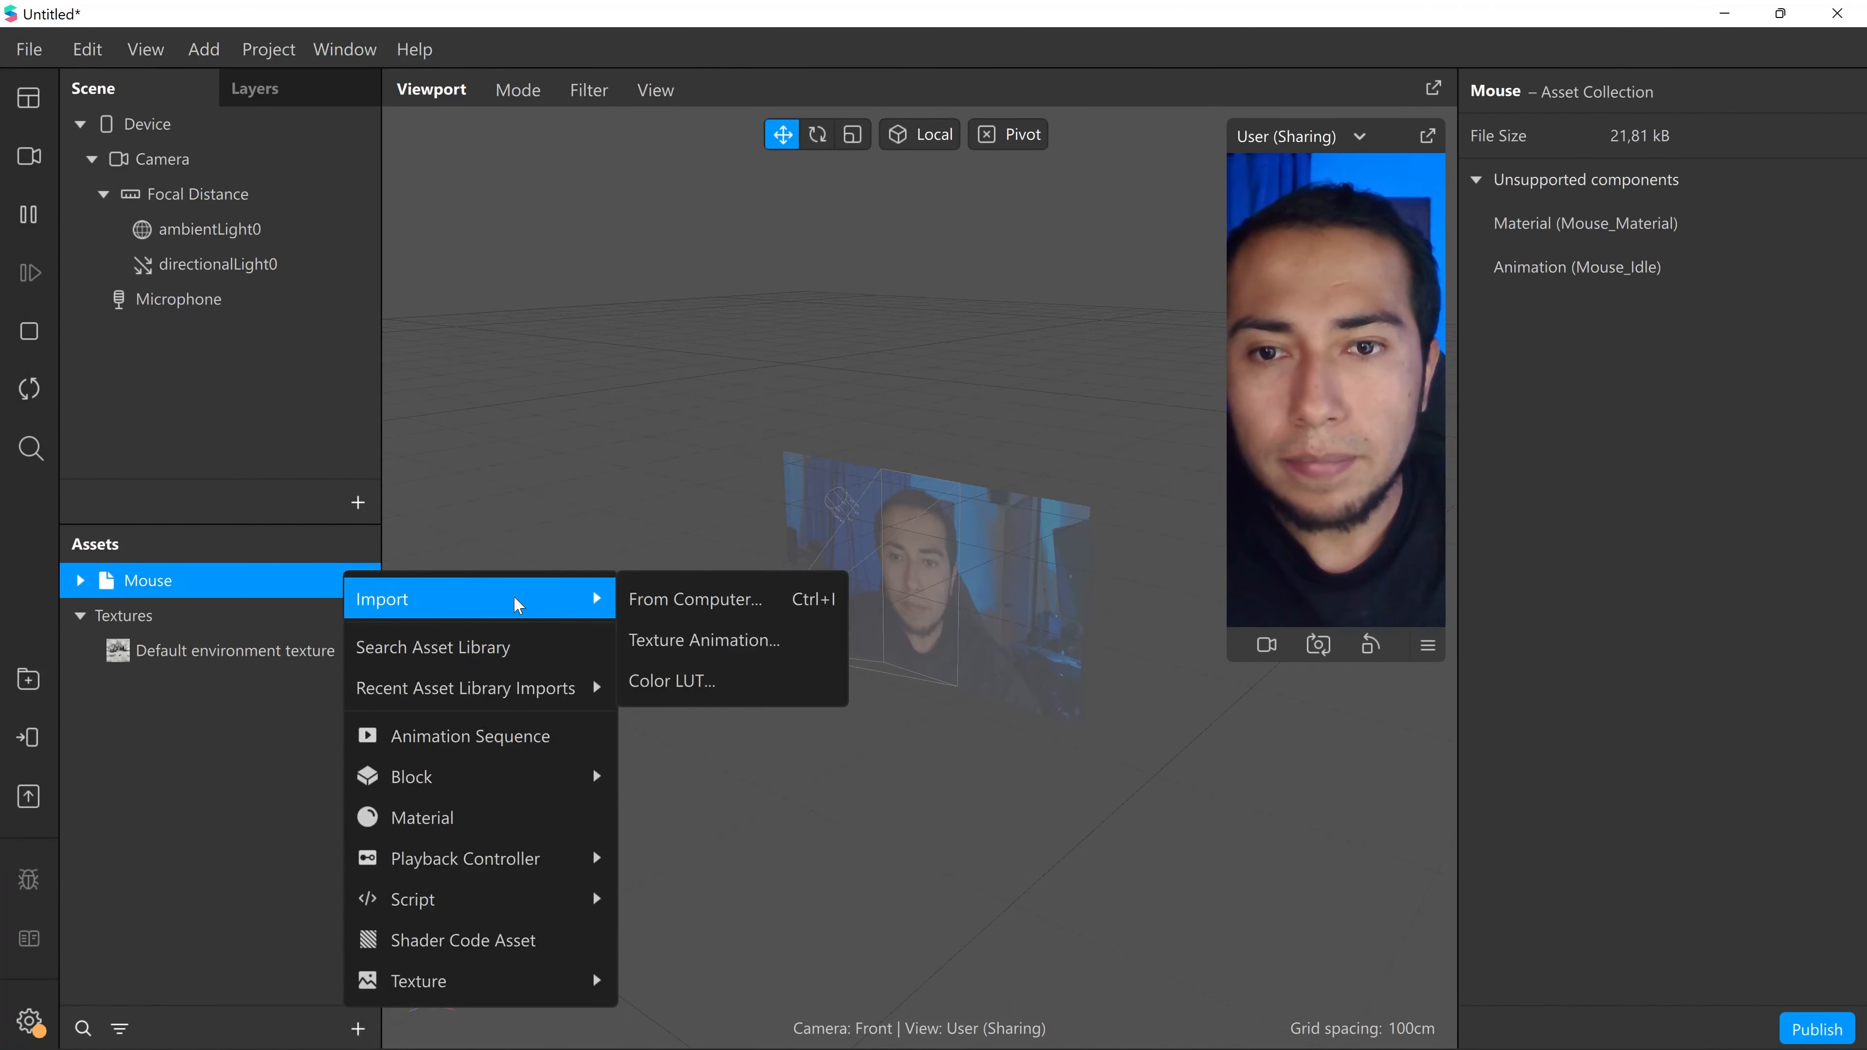
click(682, 598)
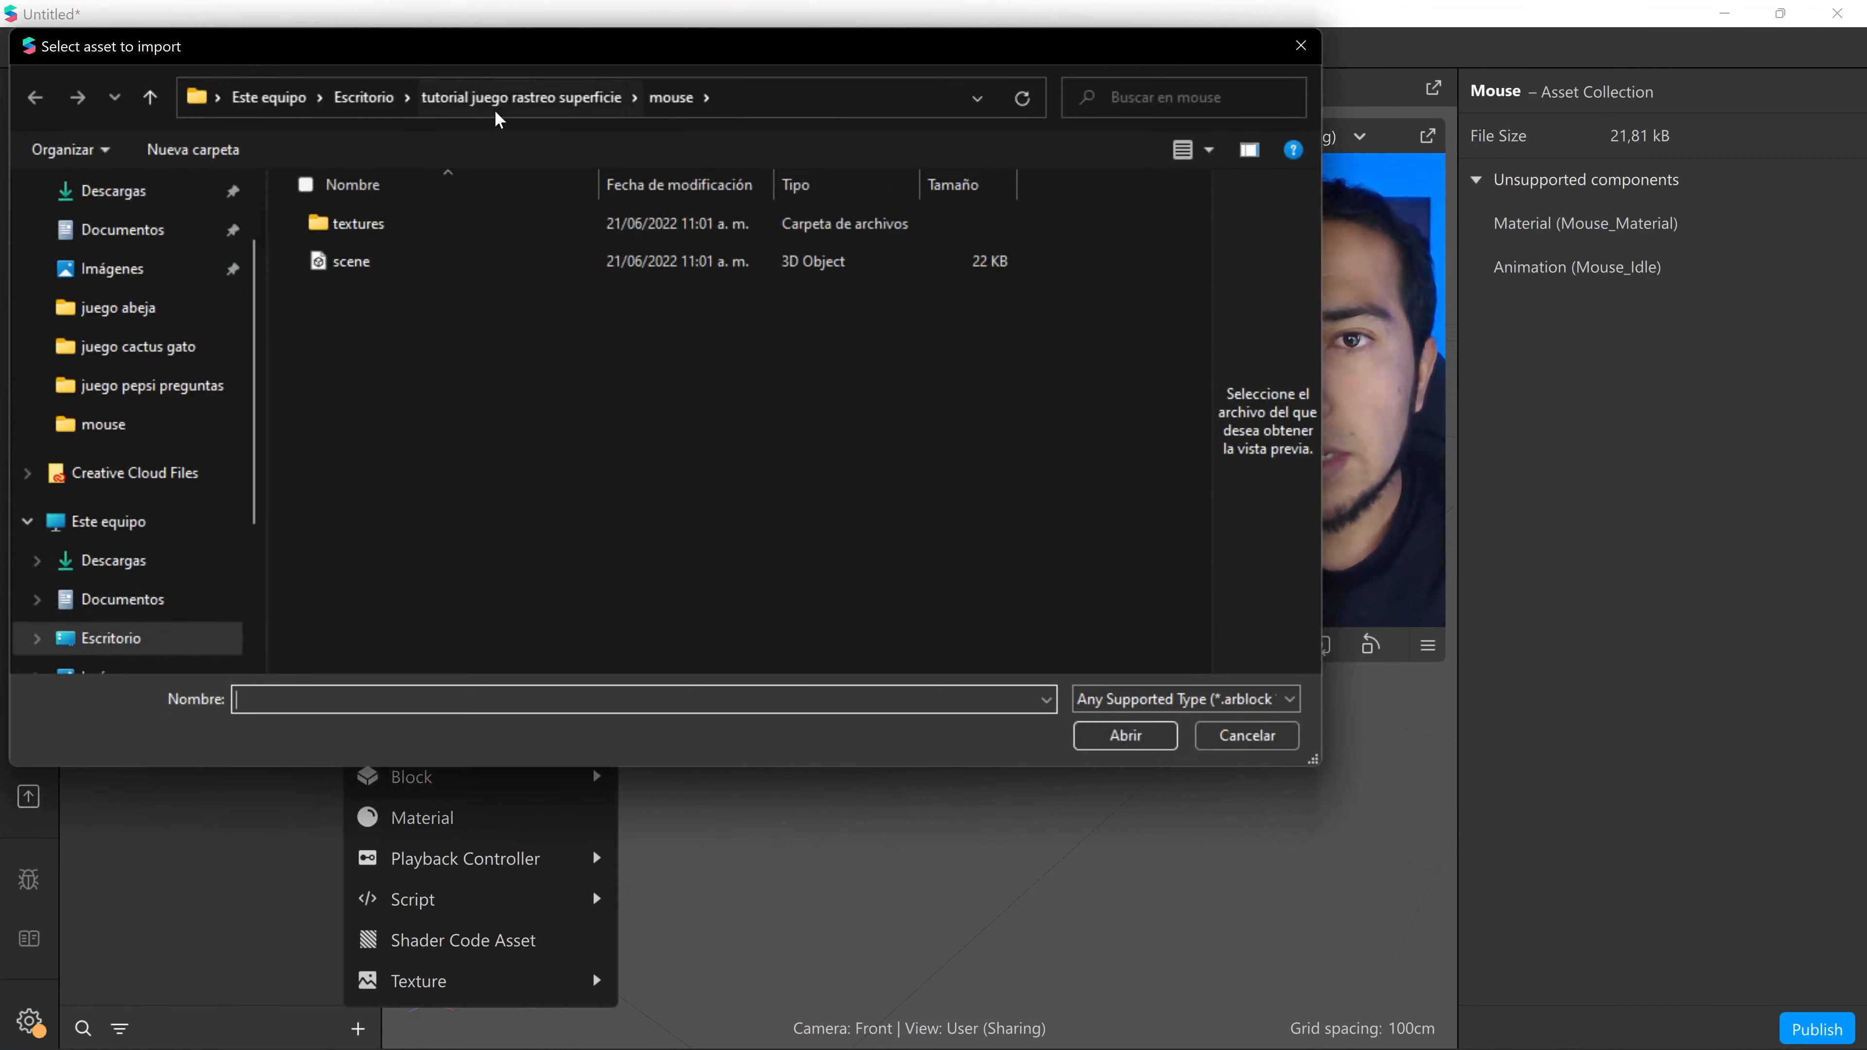
click(502, 99)
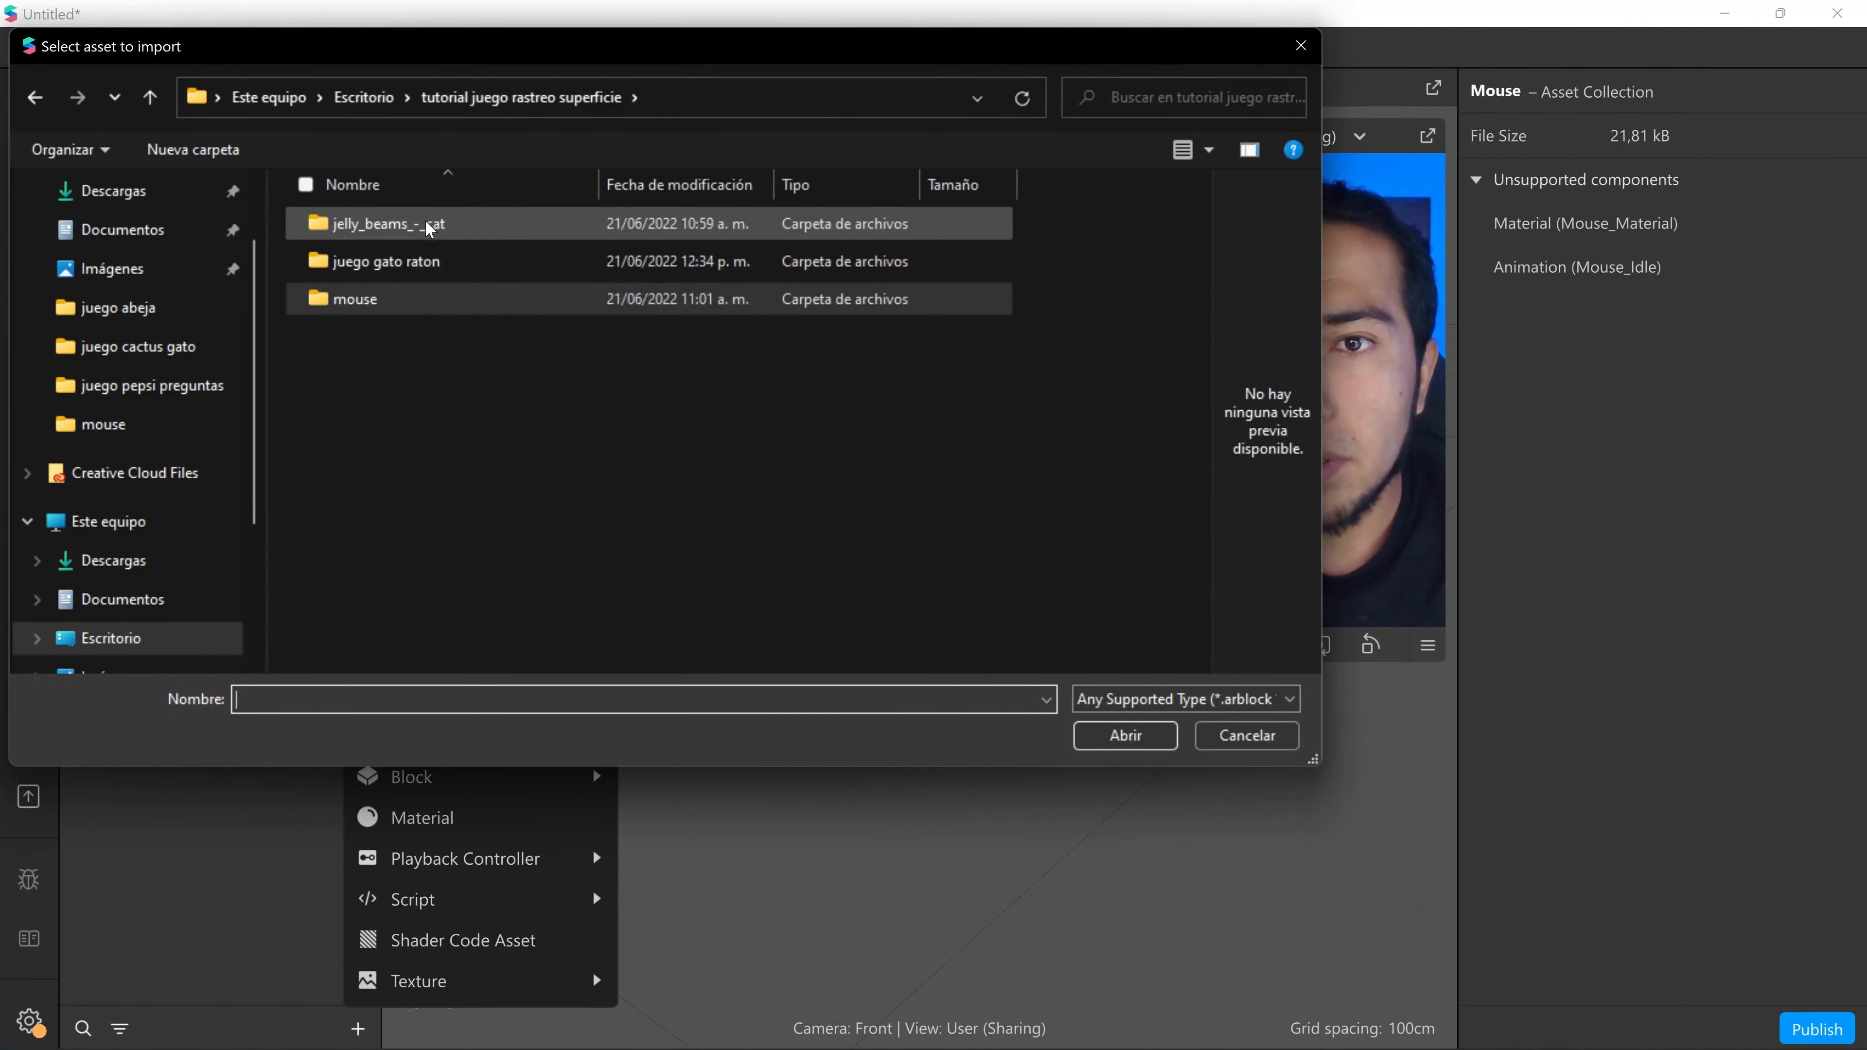
double_click(397, 227)
click(382, 259)
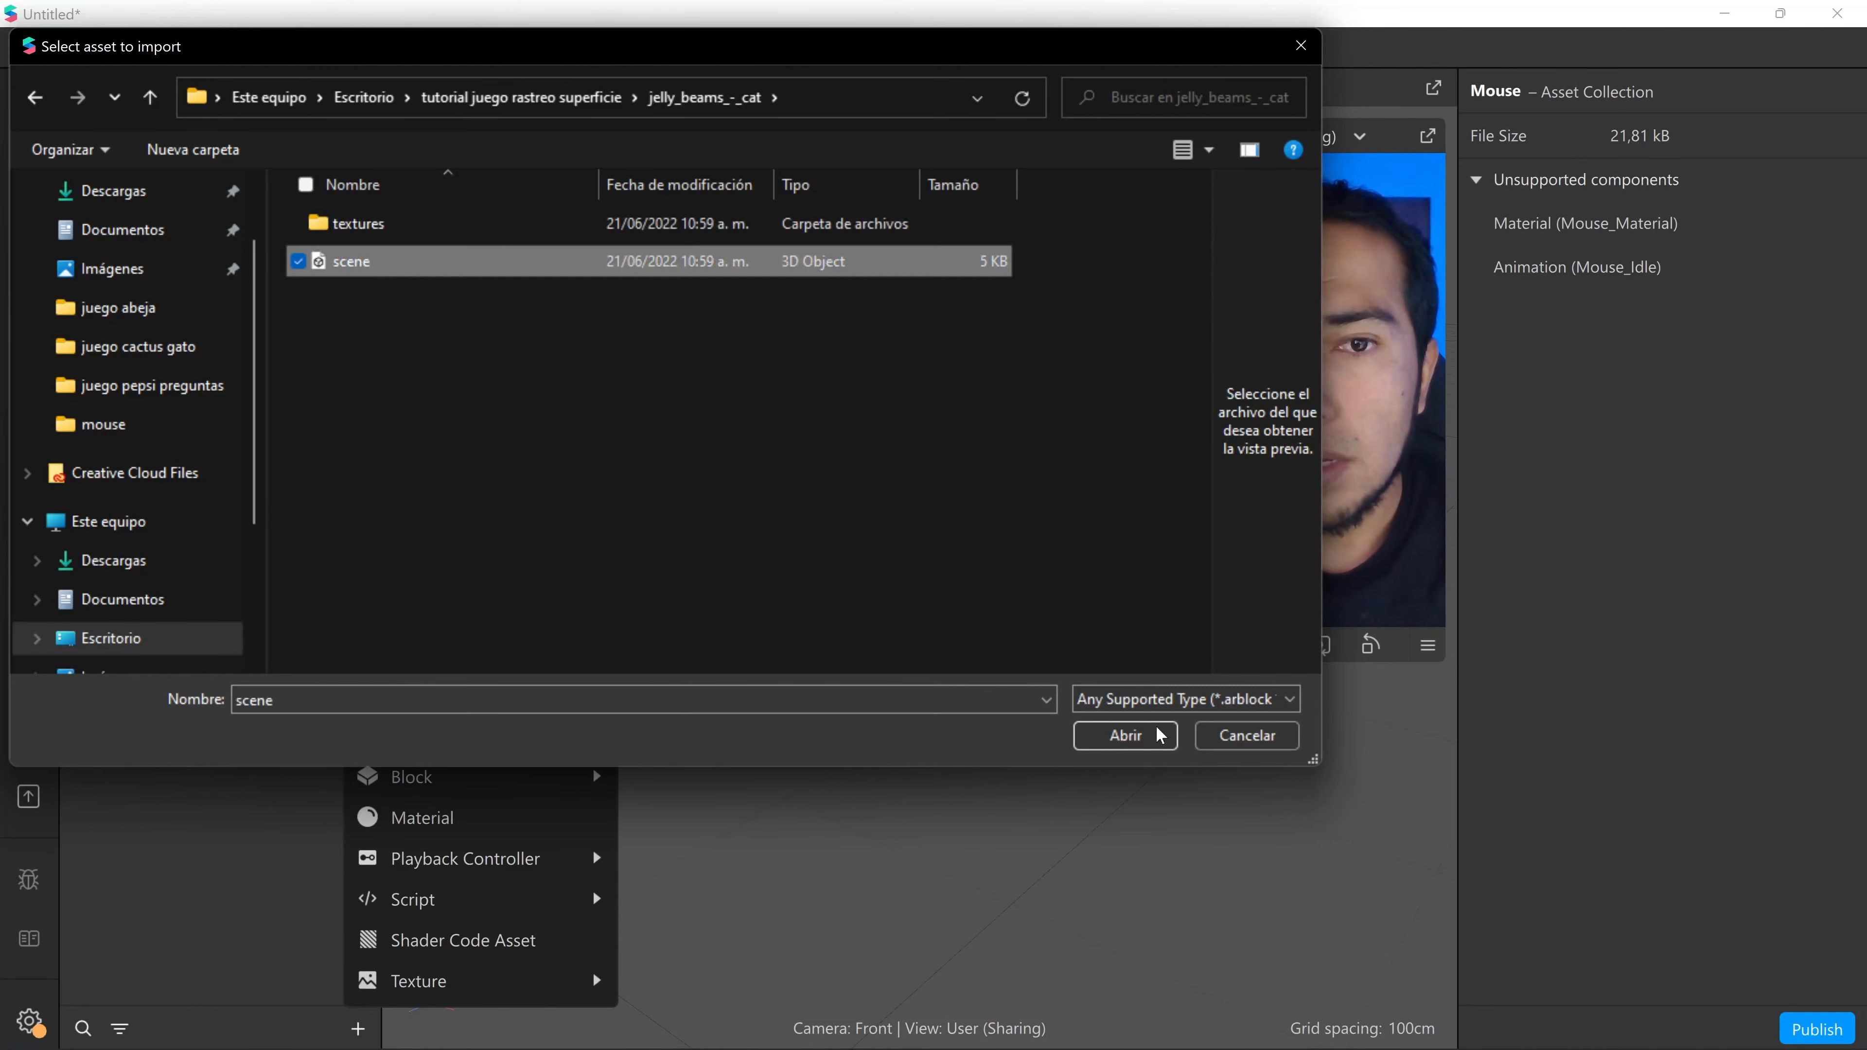
click(1157, 736)
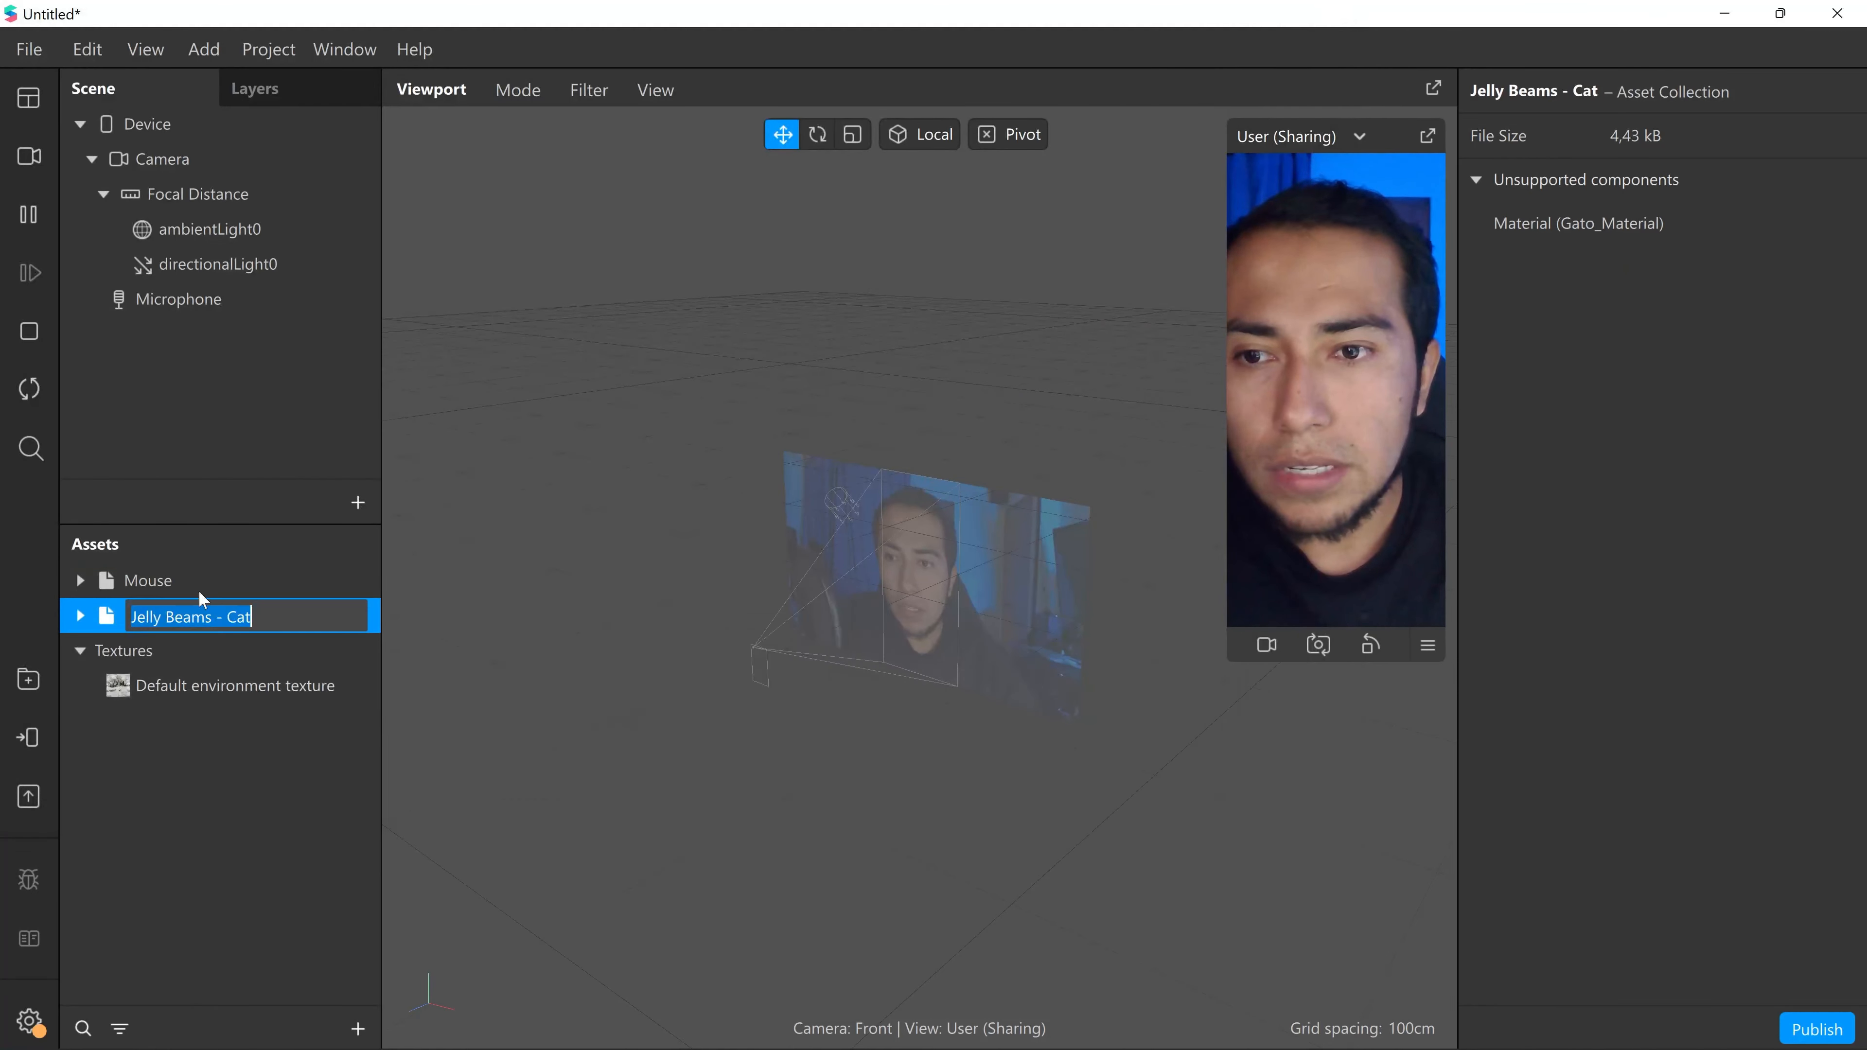
click(242, 804)
click(234, 300)
click(223, 447)
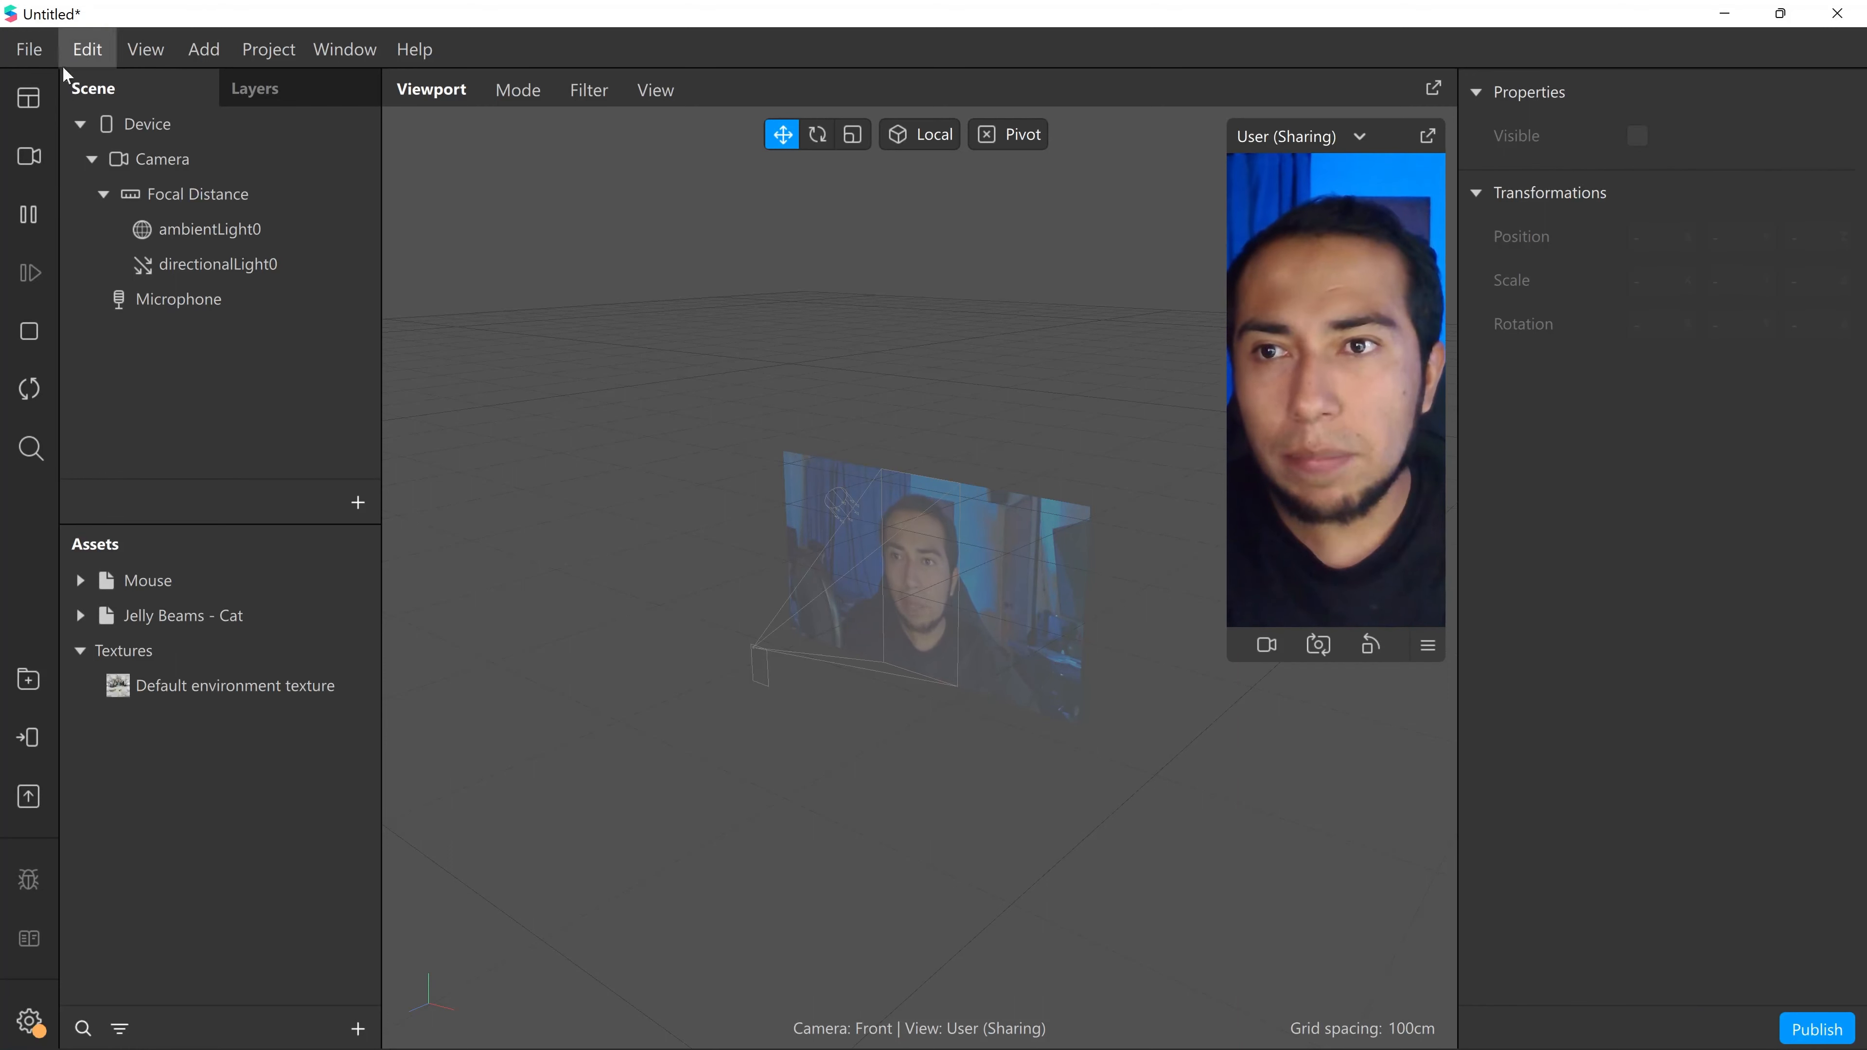
- Create a new project from the World Object template
click(29, 49)
mouse_move(330, 149)
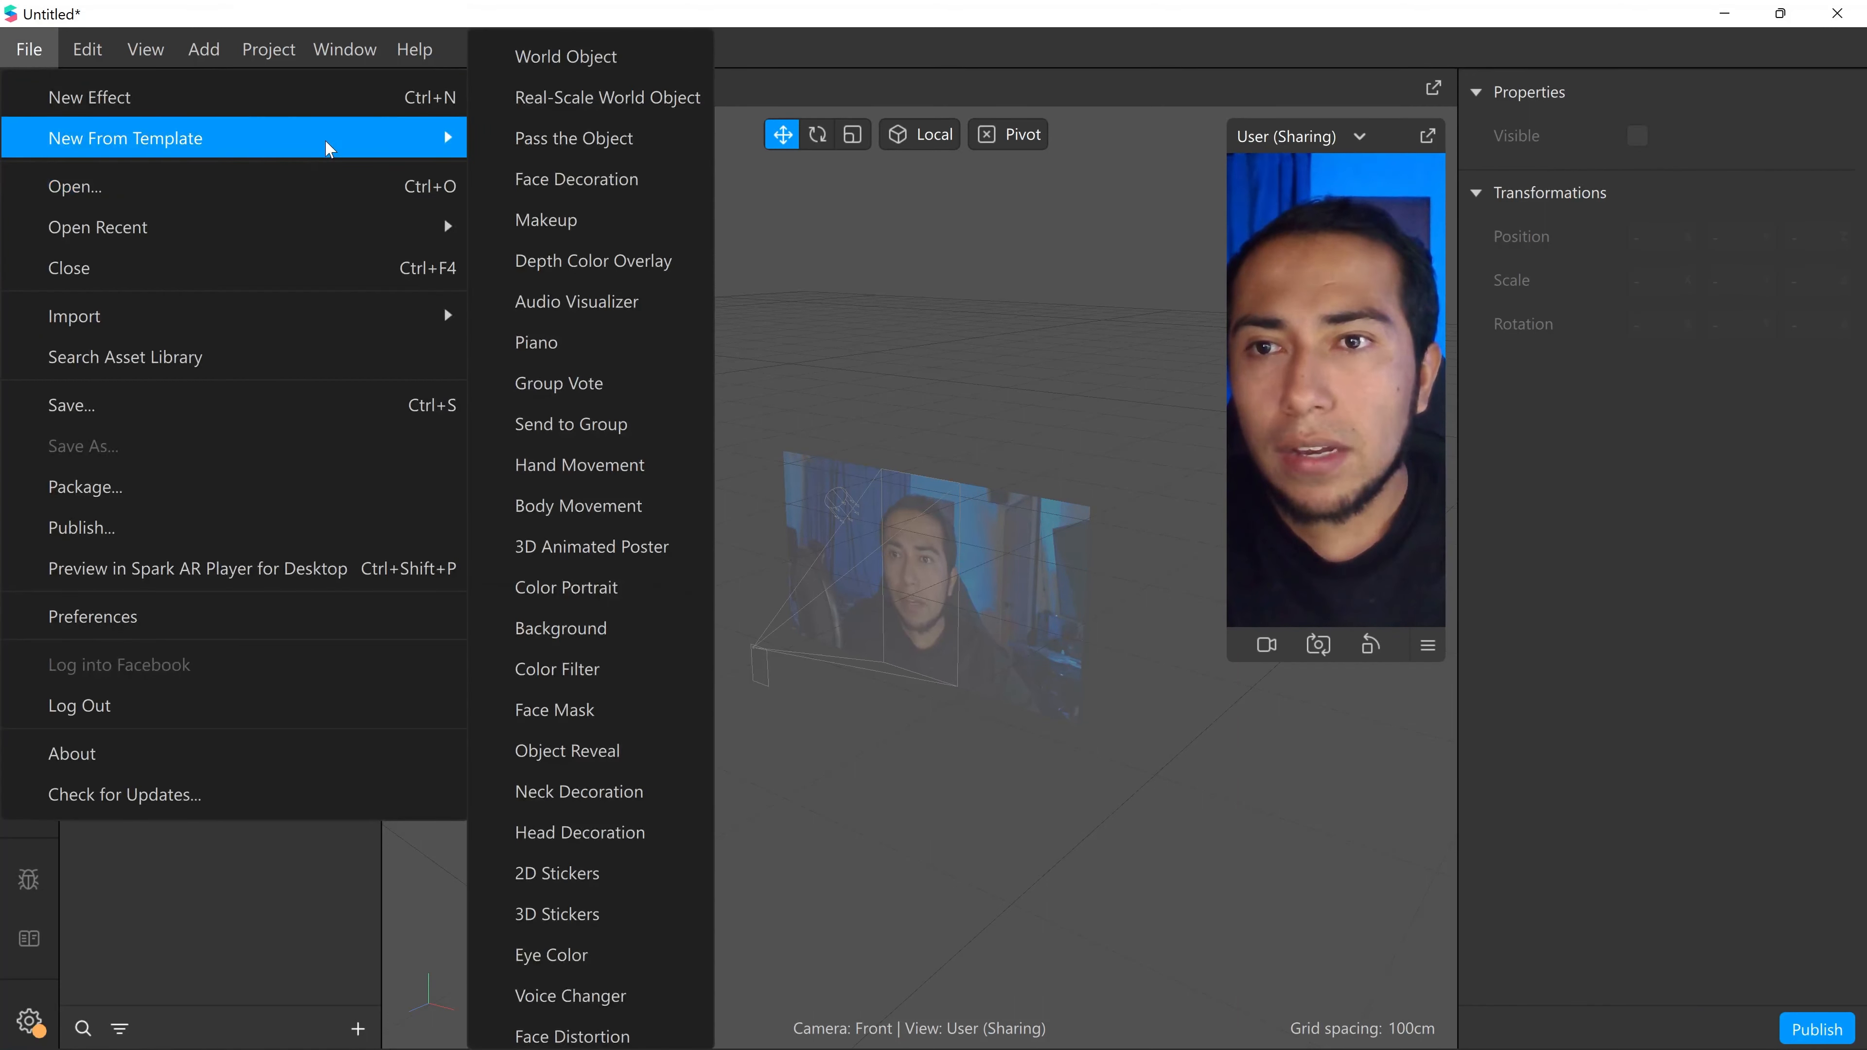
click(616, 71)
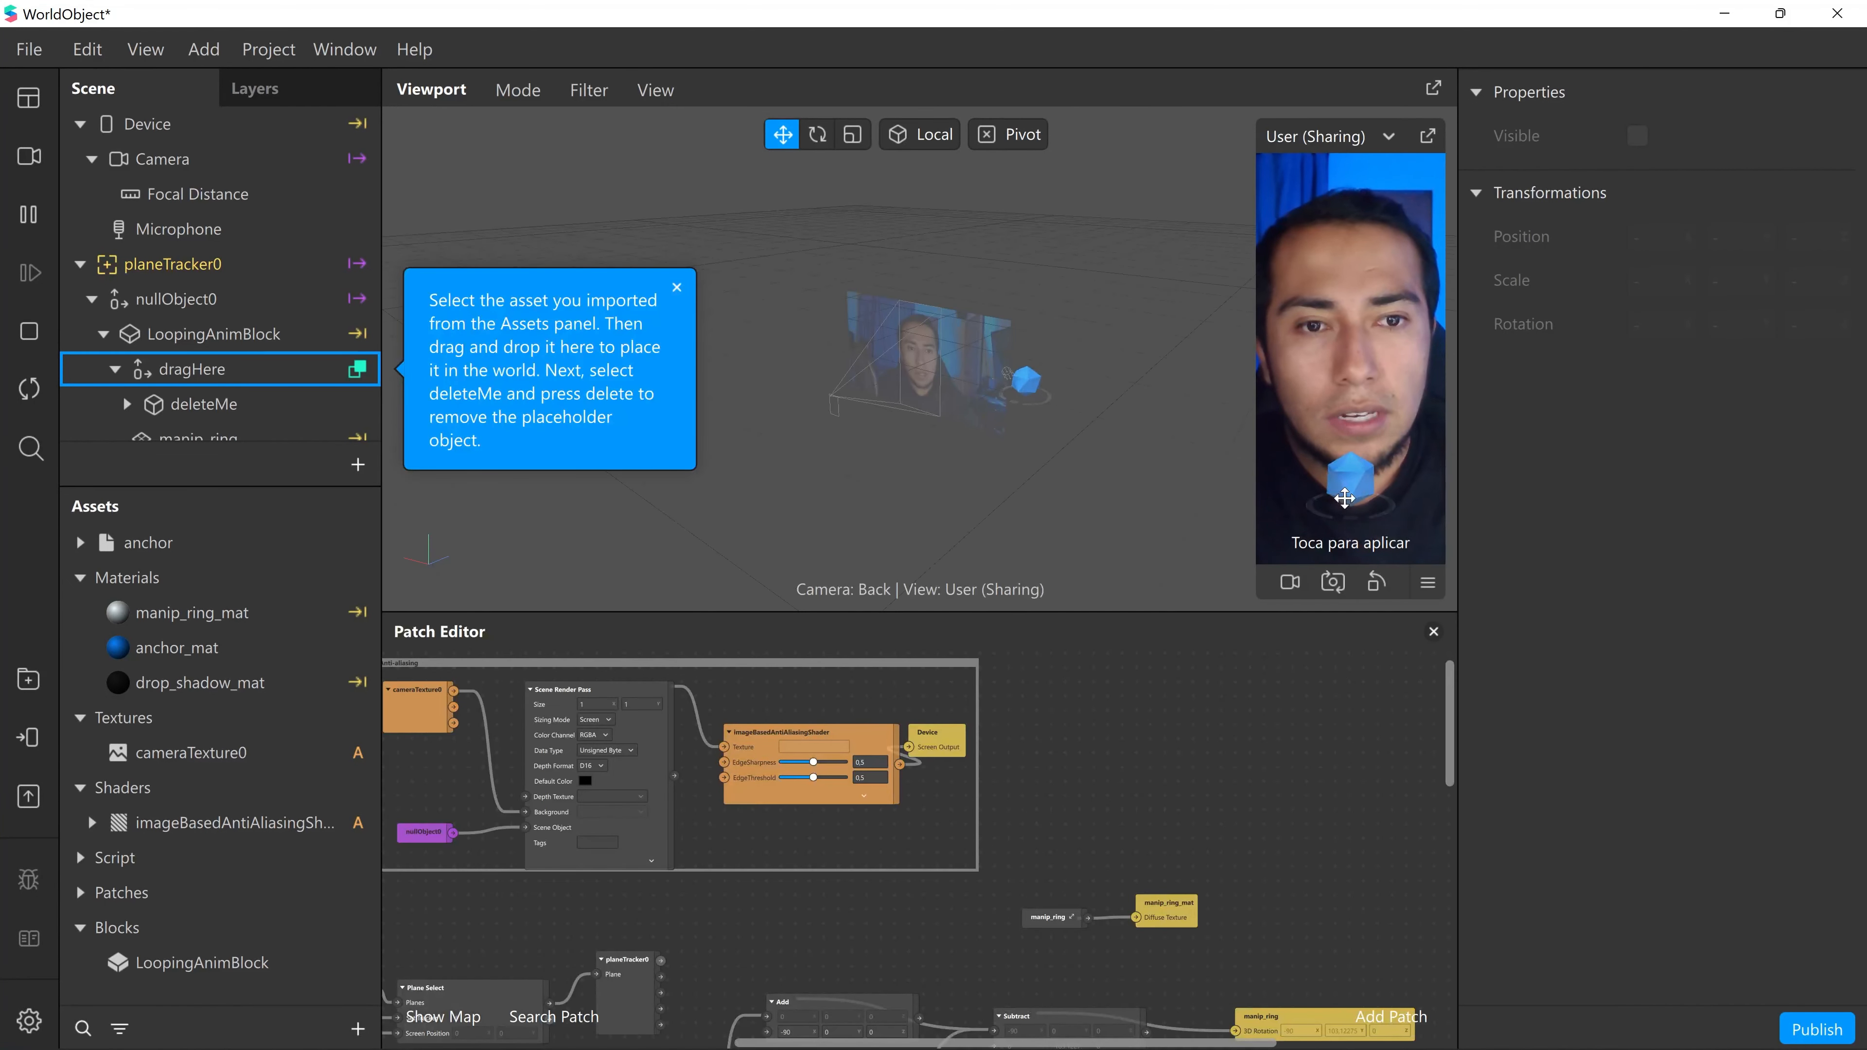
- Enable touch simulation for the preview and dismiss the dragHere instruction balloon
click(1428, 585)
click(1499, 596)
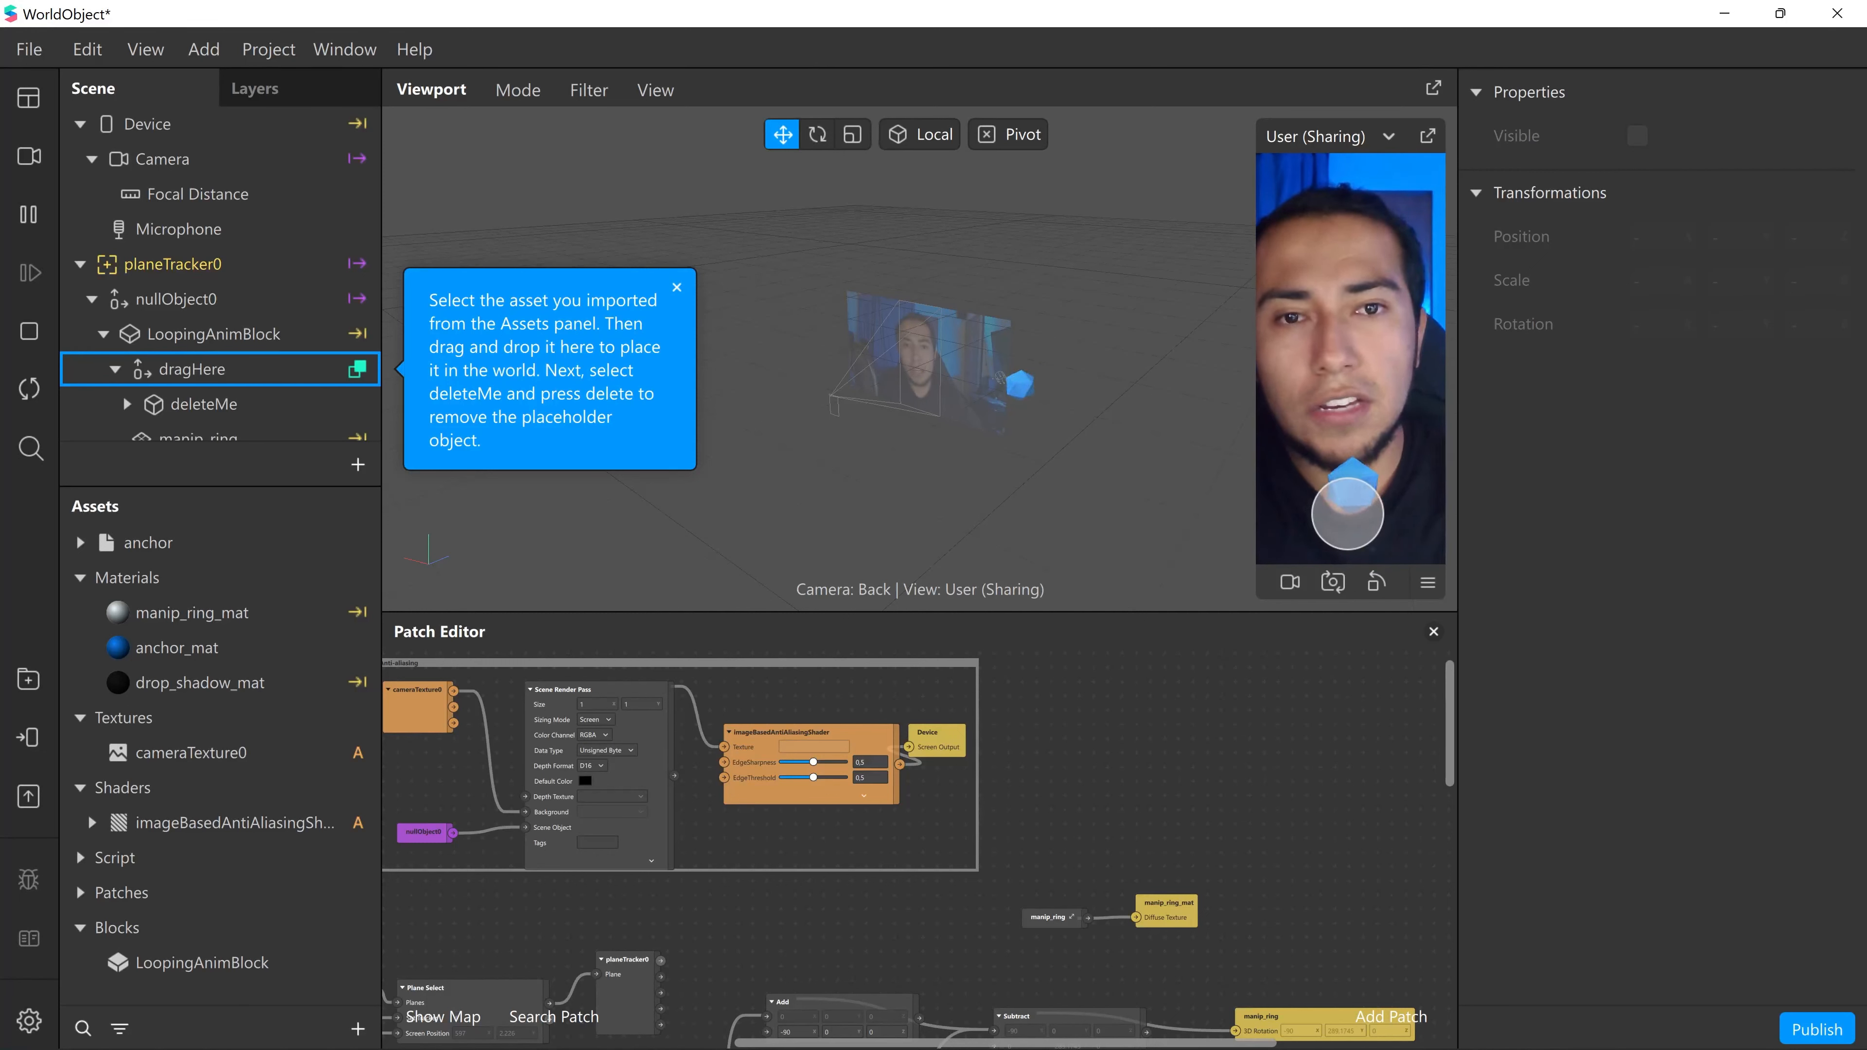
click(676, 289)
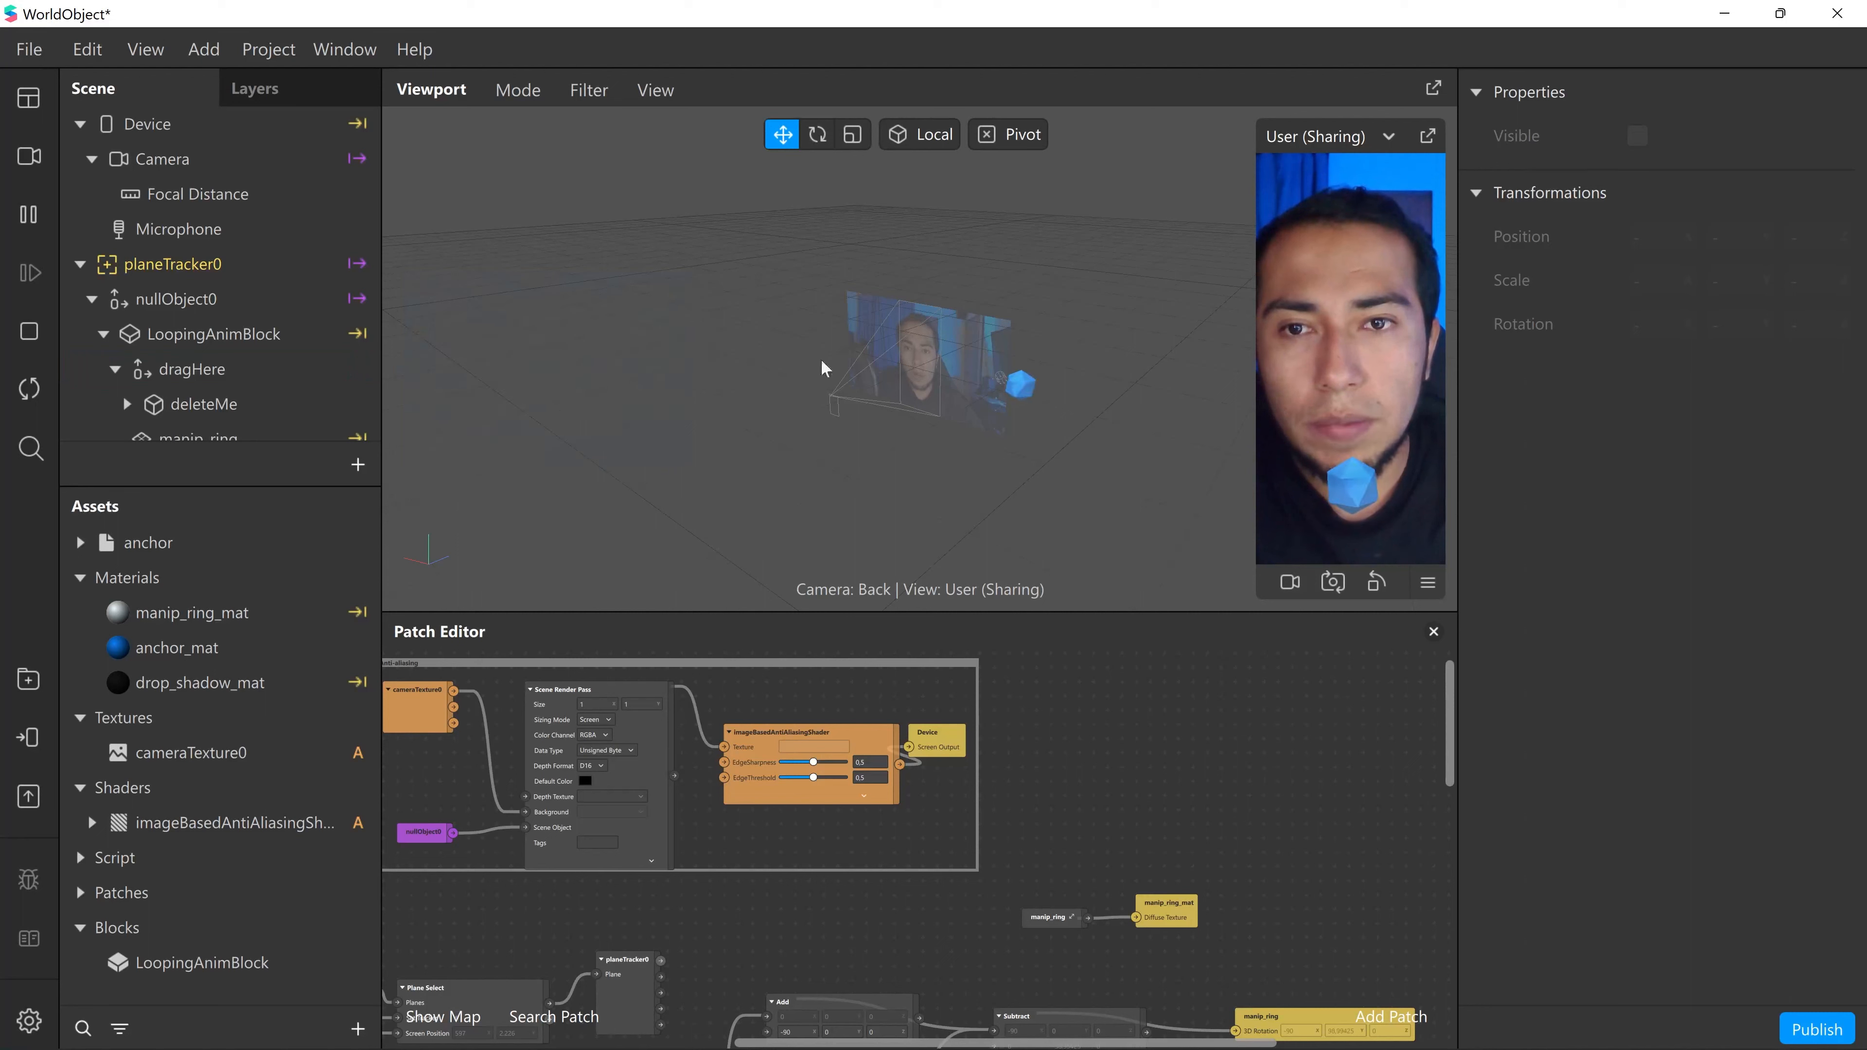
mouse_move(821, 367)
mouse_down()
mouse_move(896, 347)
mouse_move(779, 364)
mouse_move(775, 404)
mouse_move(865, 375)
mouse_move(821, 364)
mouse_up()
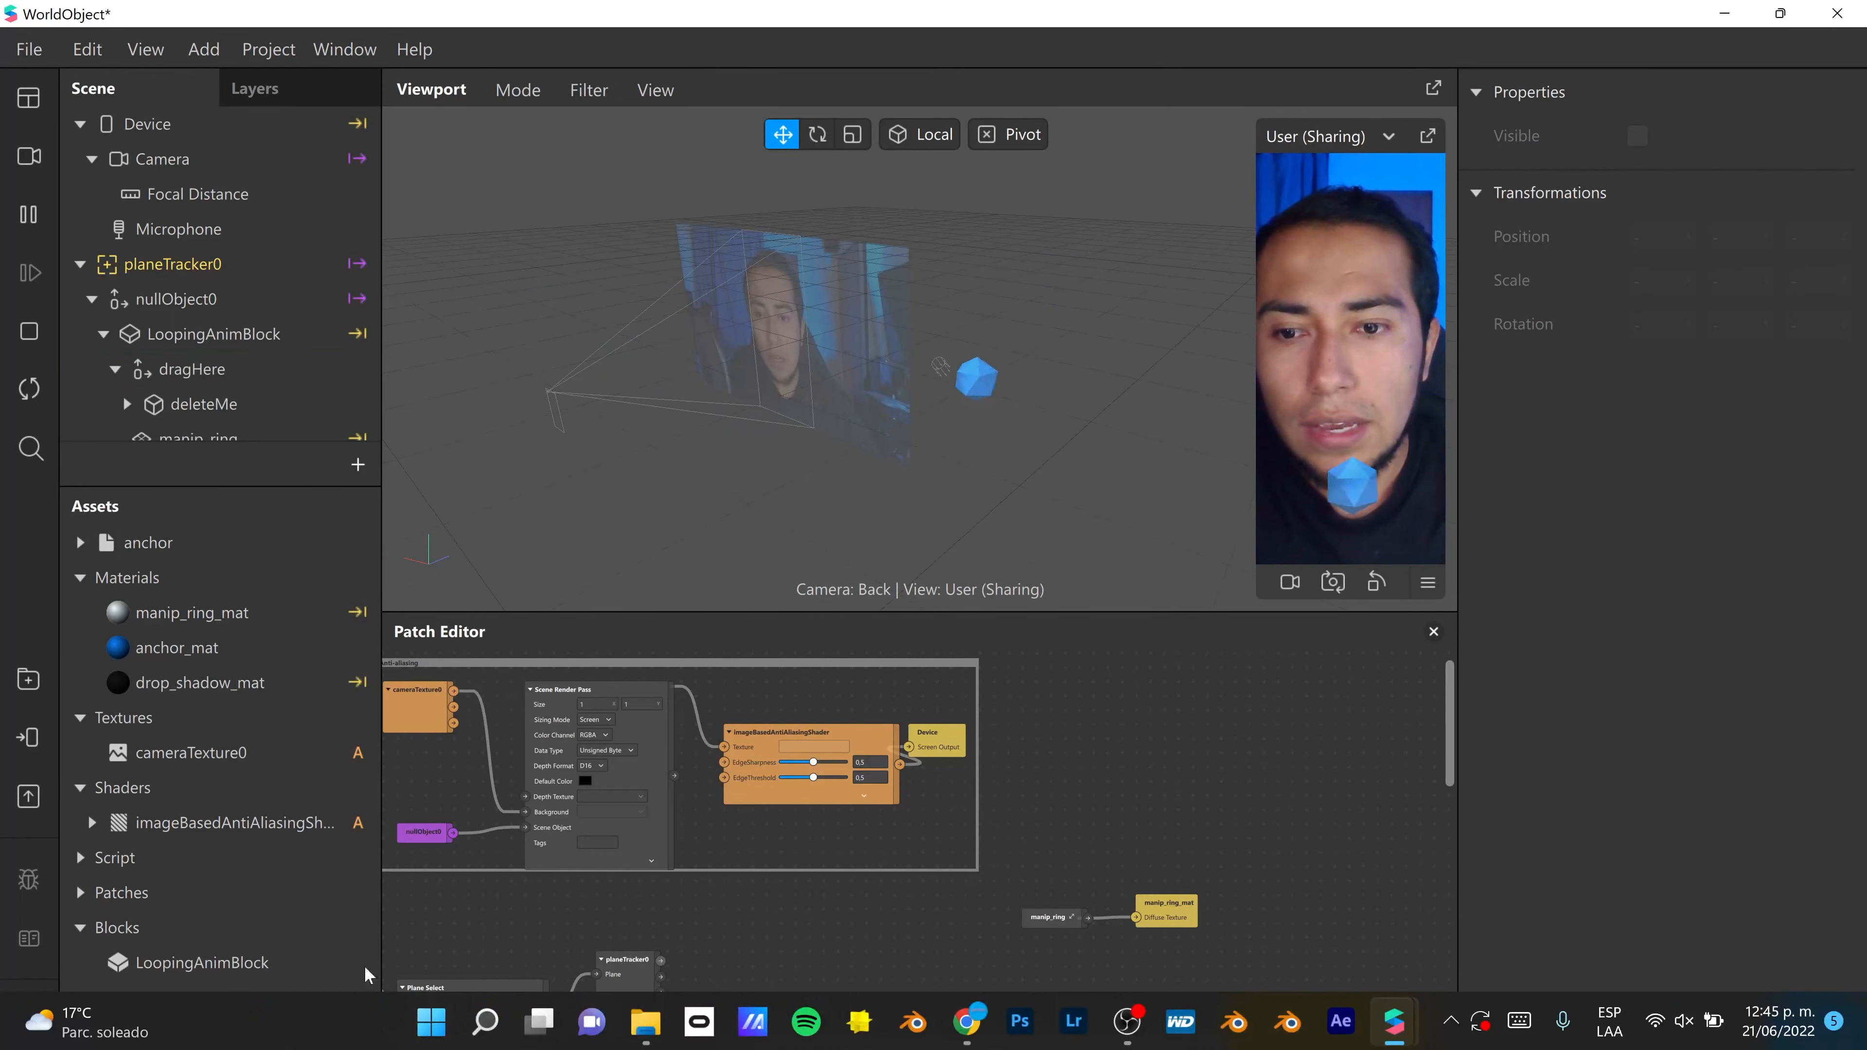
- Import the scene 3D object from the jelly_beams_-_cat folder into the WorldObject project's assets
click(358, 1029)
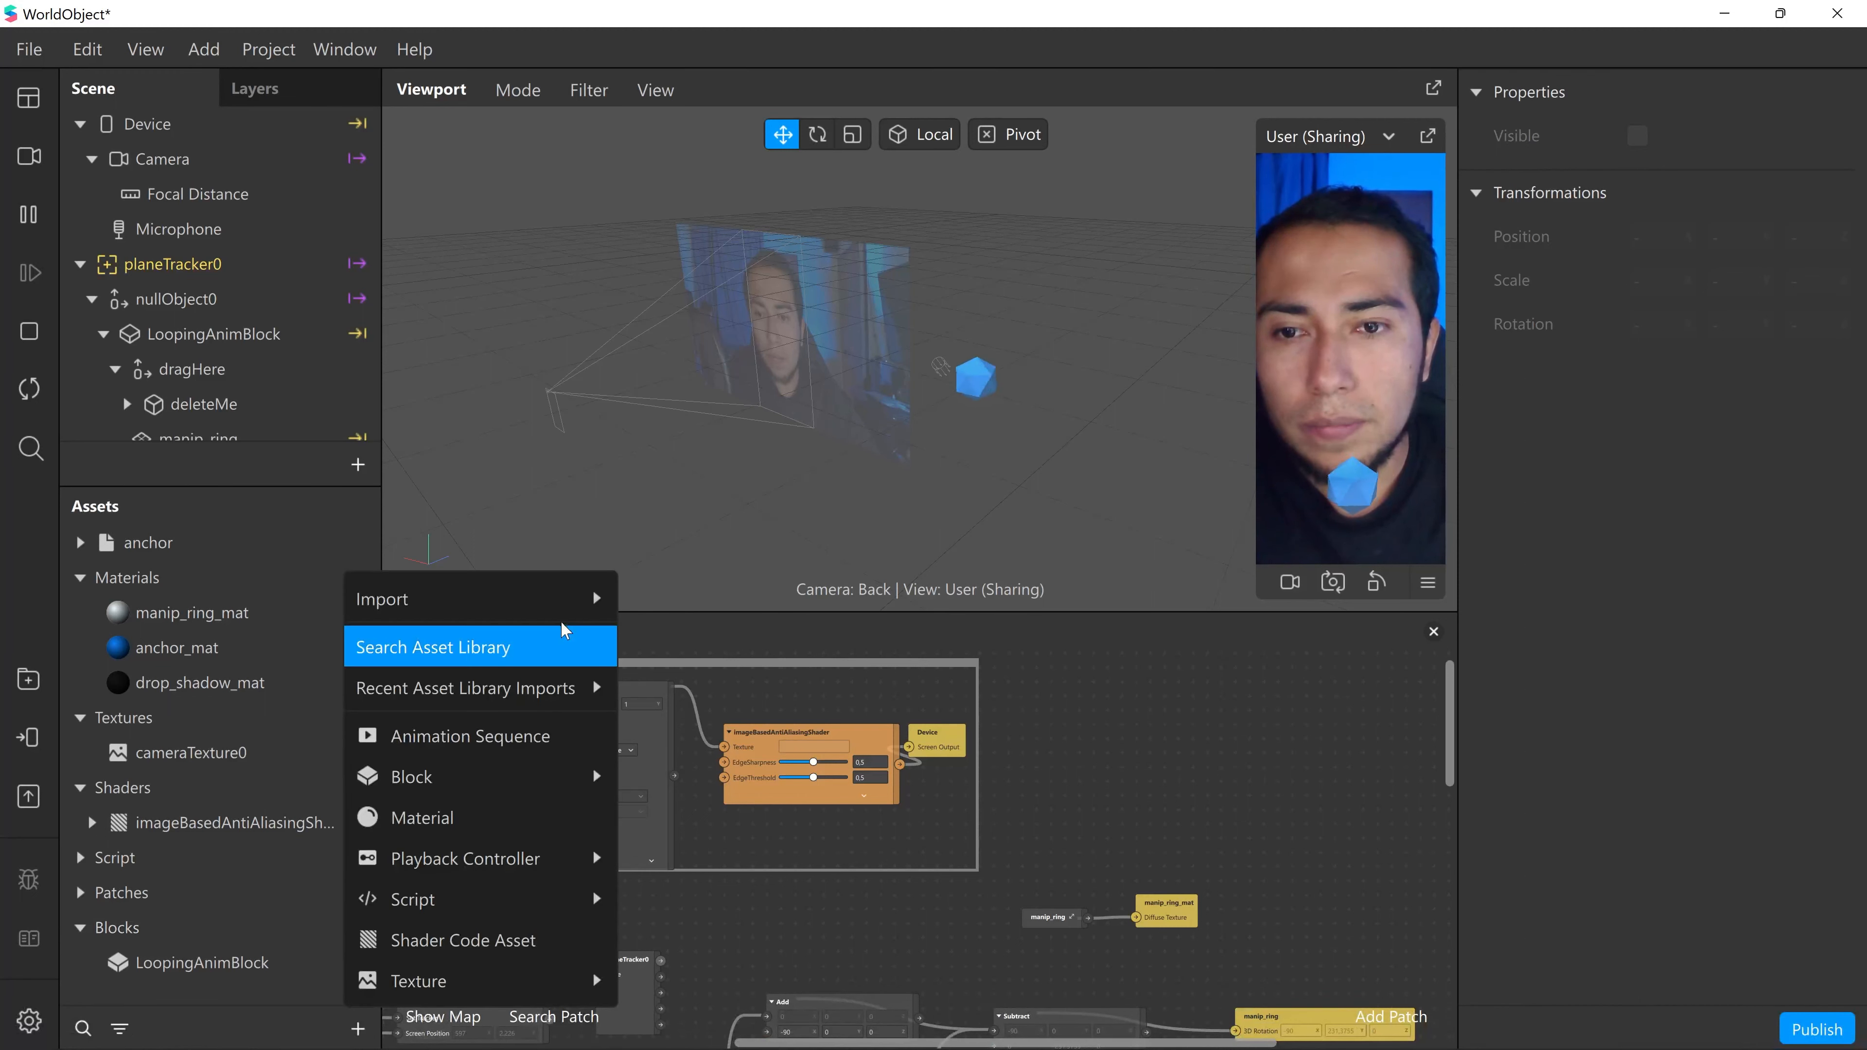
mouse_move(581, 598)
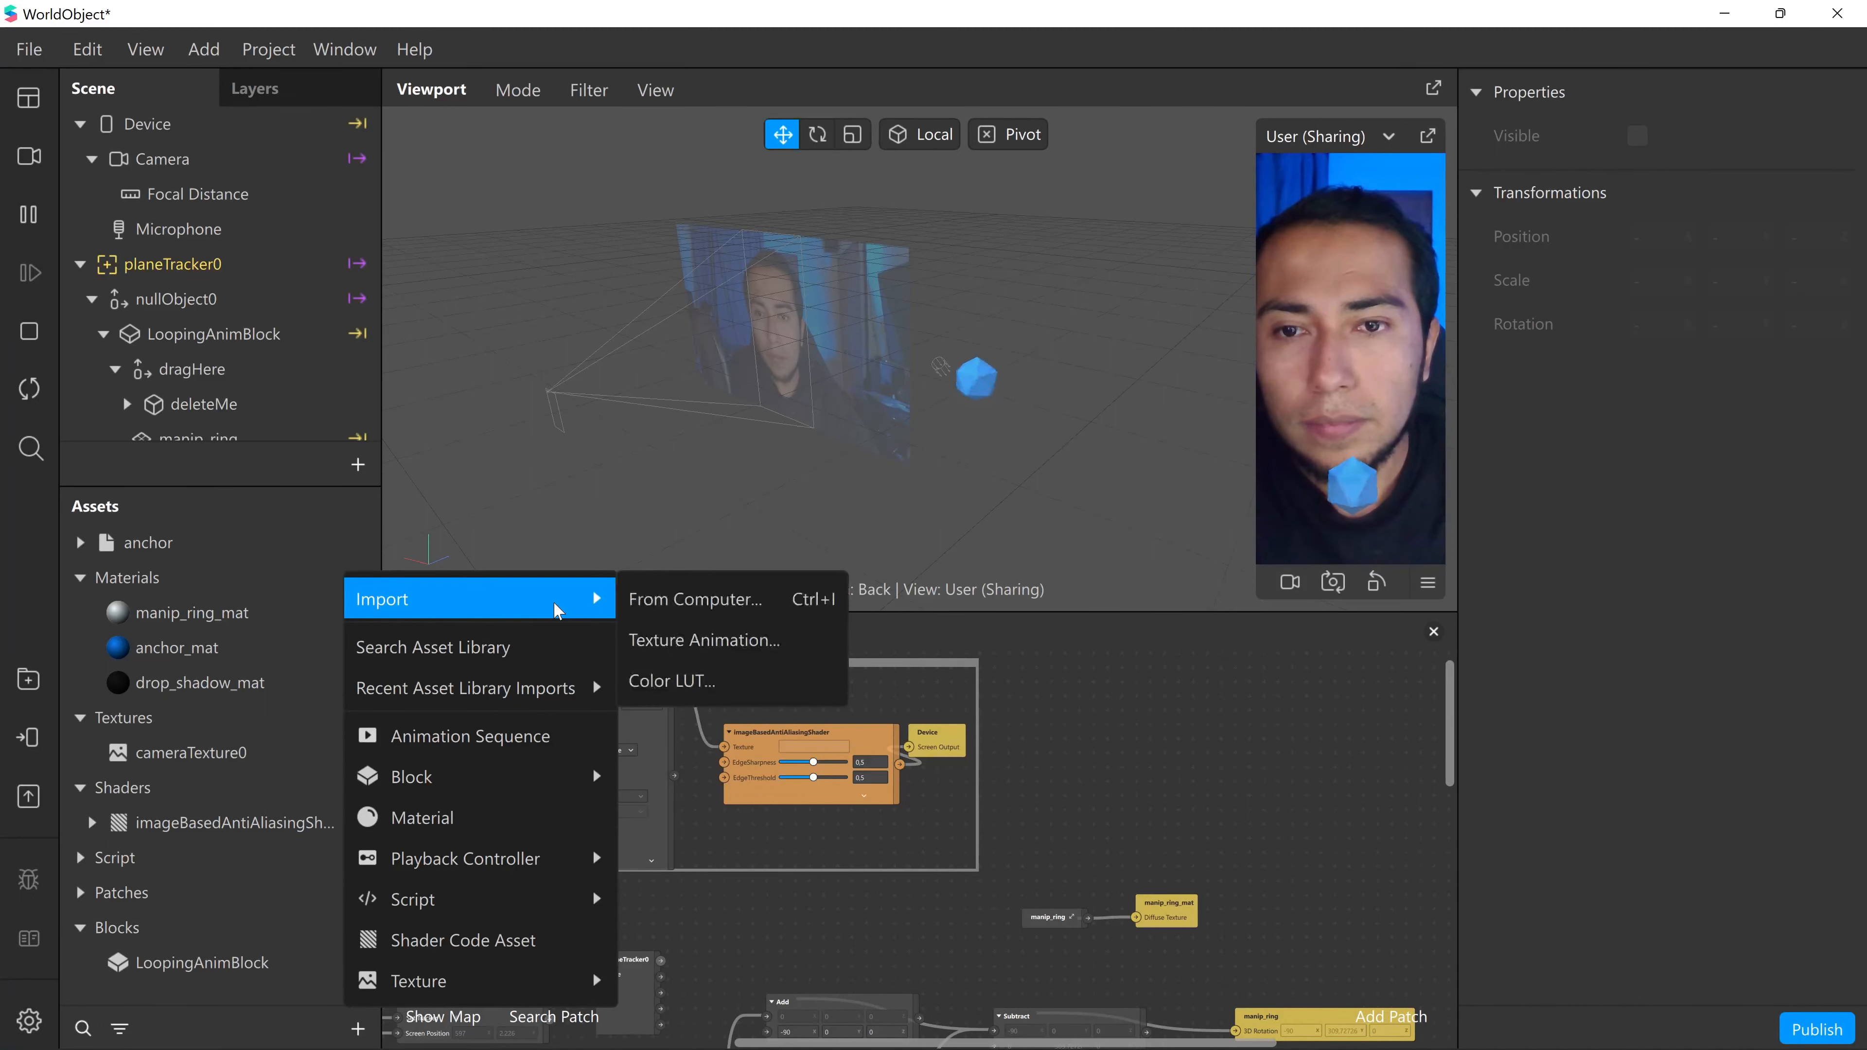
click(741, 604)
click(401, 262)
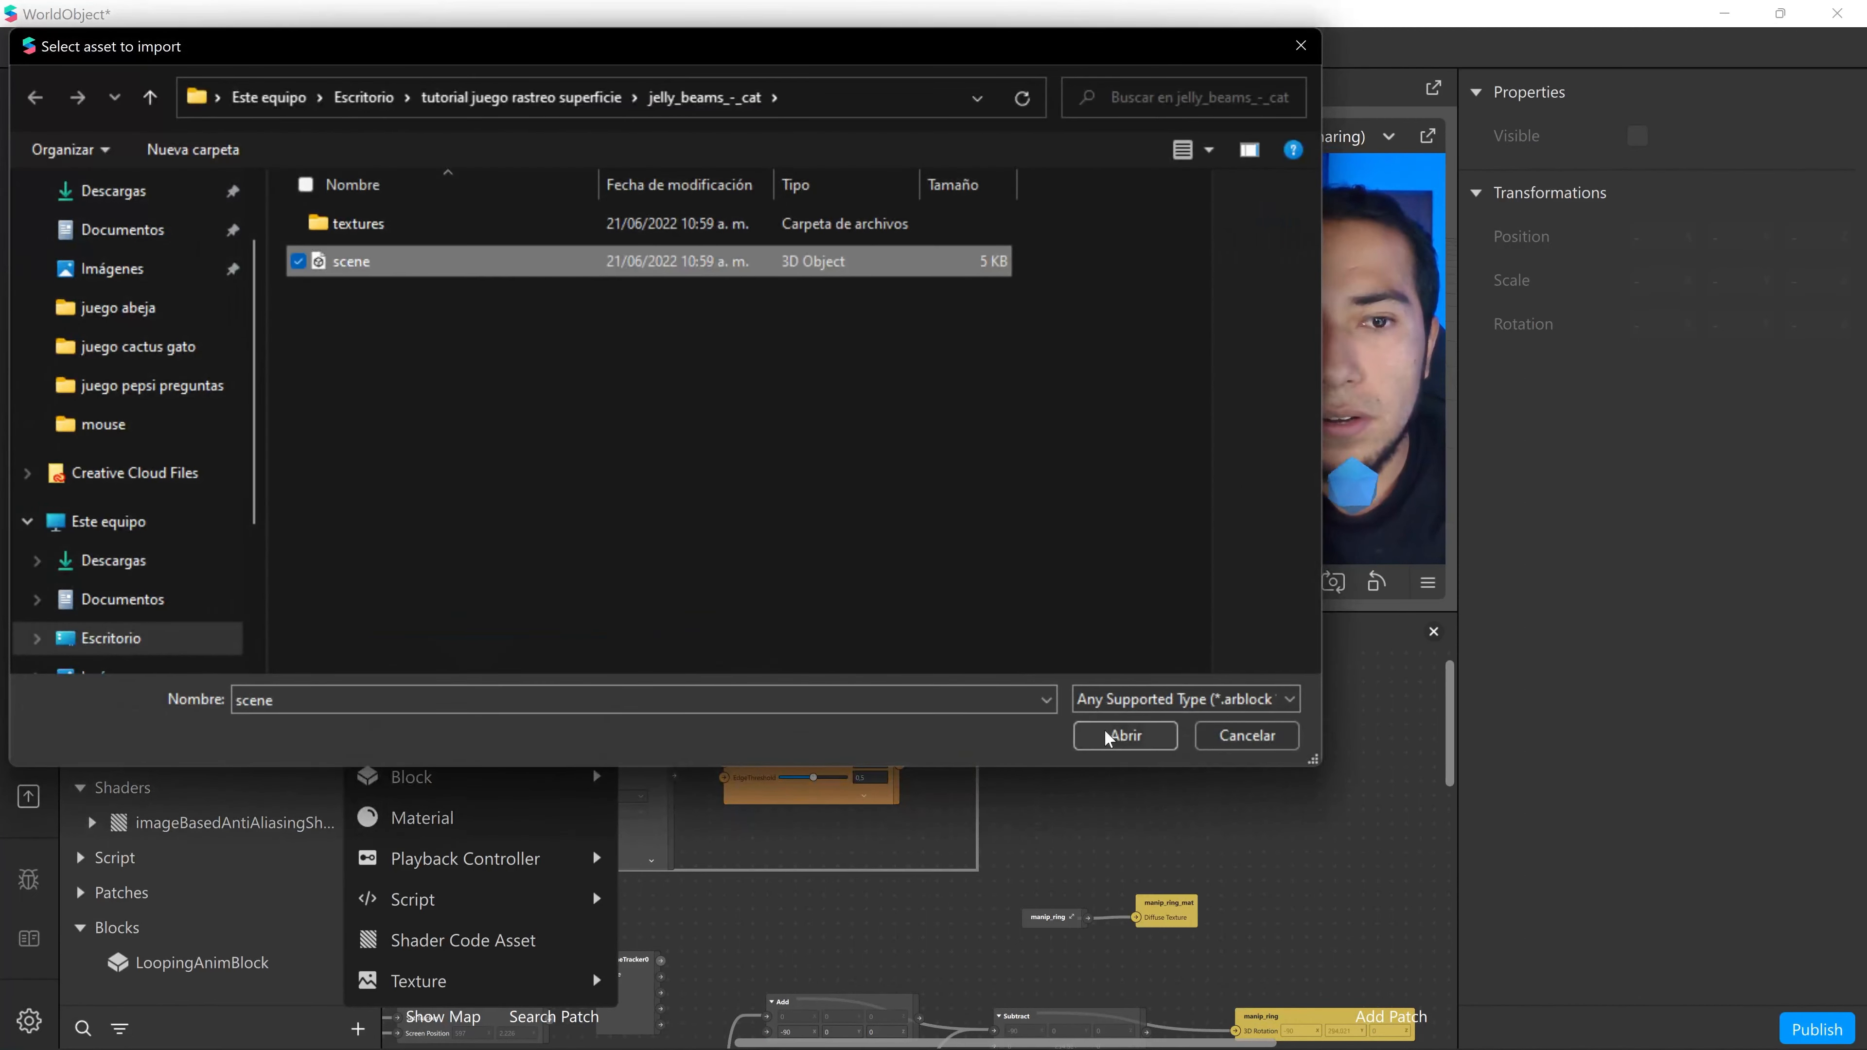
click(1121, 736)
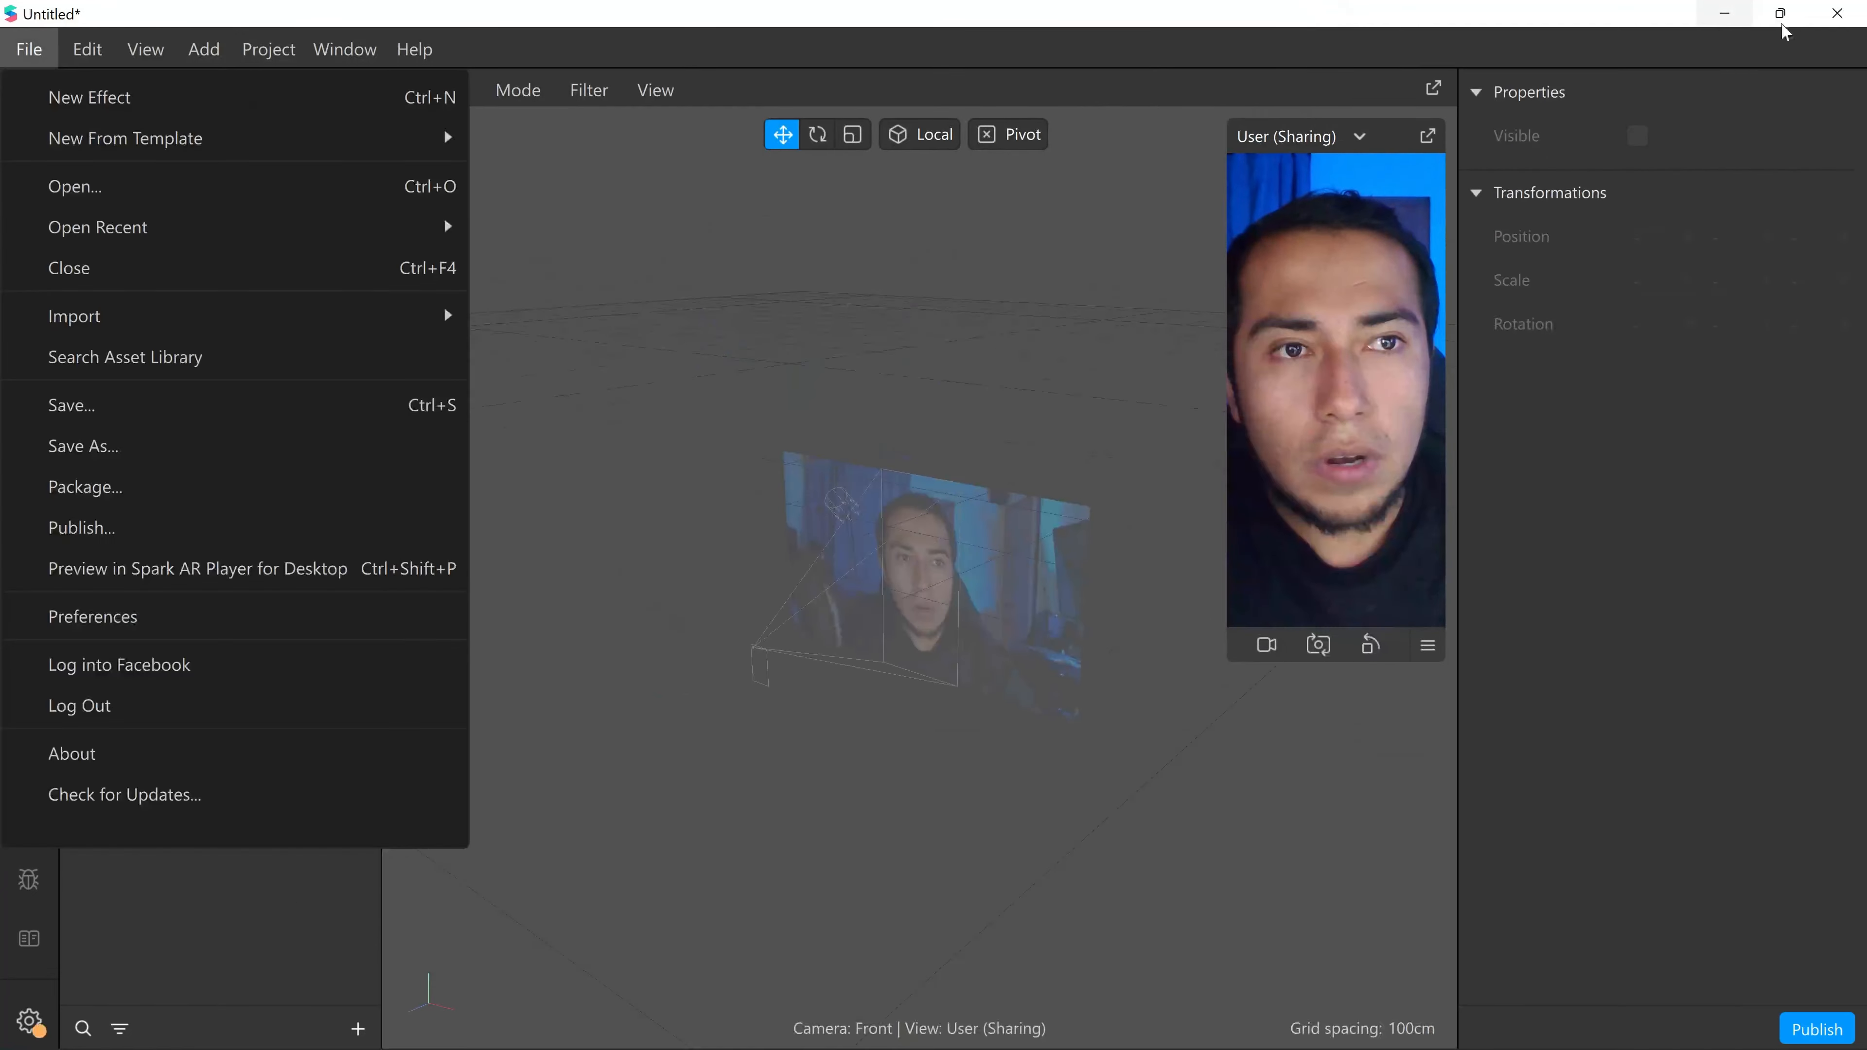
- Close the Untitled project and return to the WorldObject project
click(1835, 16)
click(1064, 621)
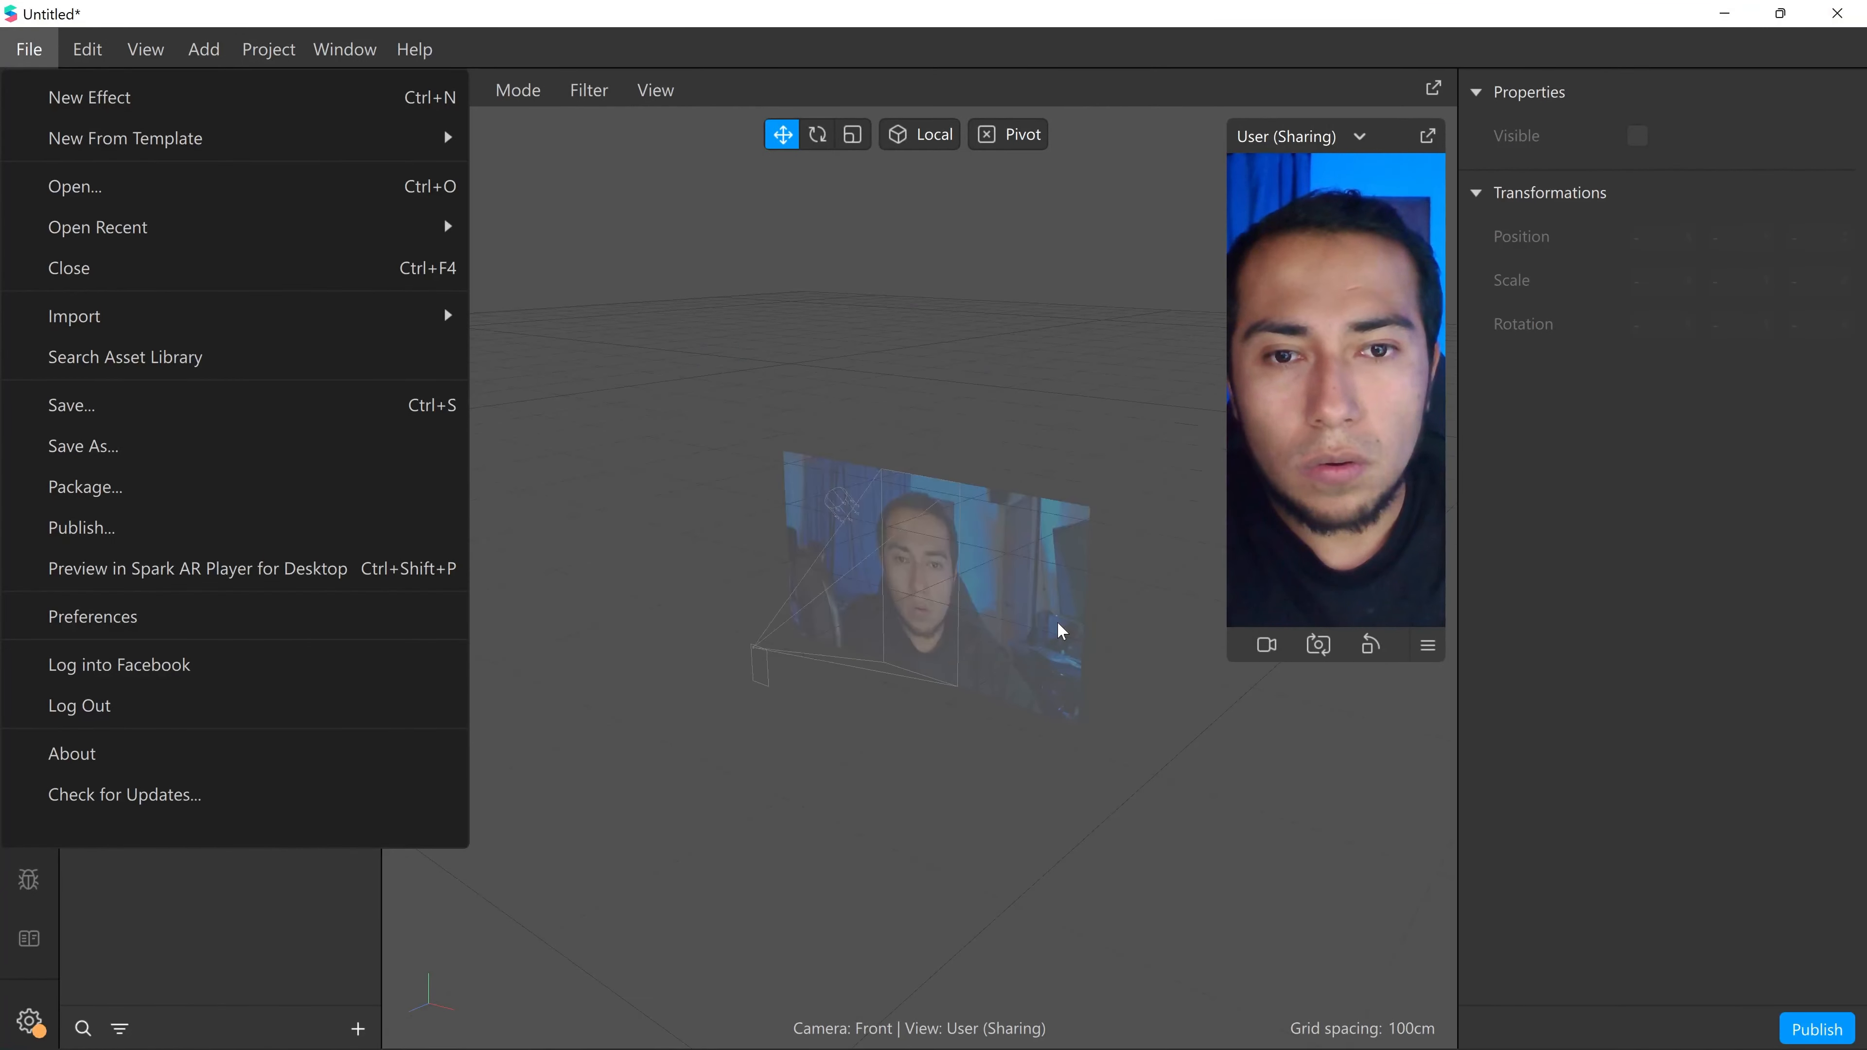
mouse_move(1404, 1021)
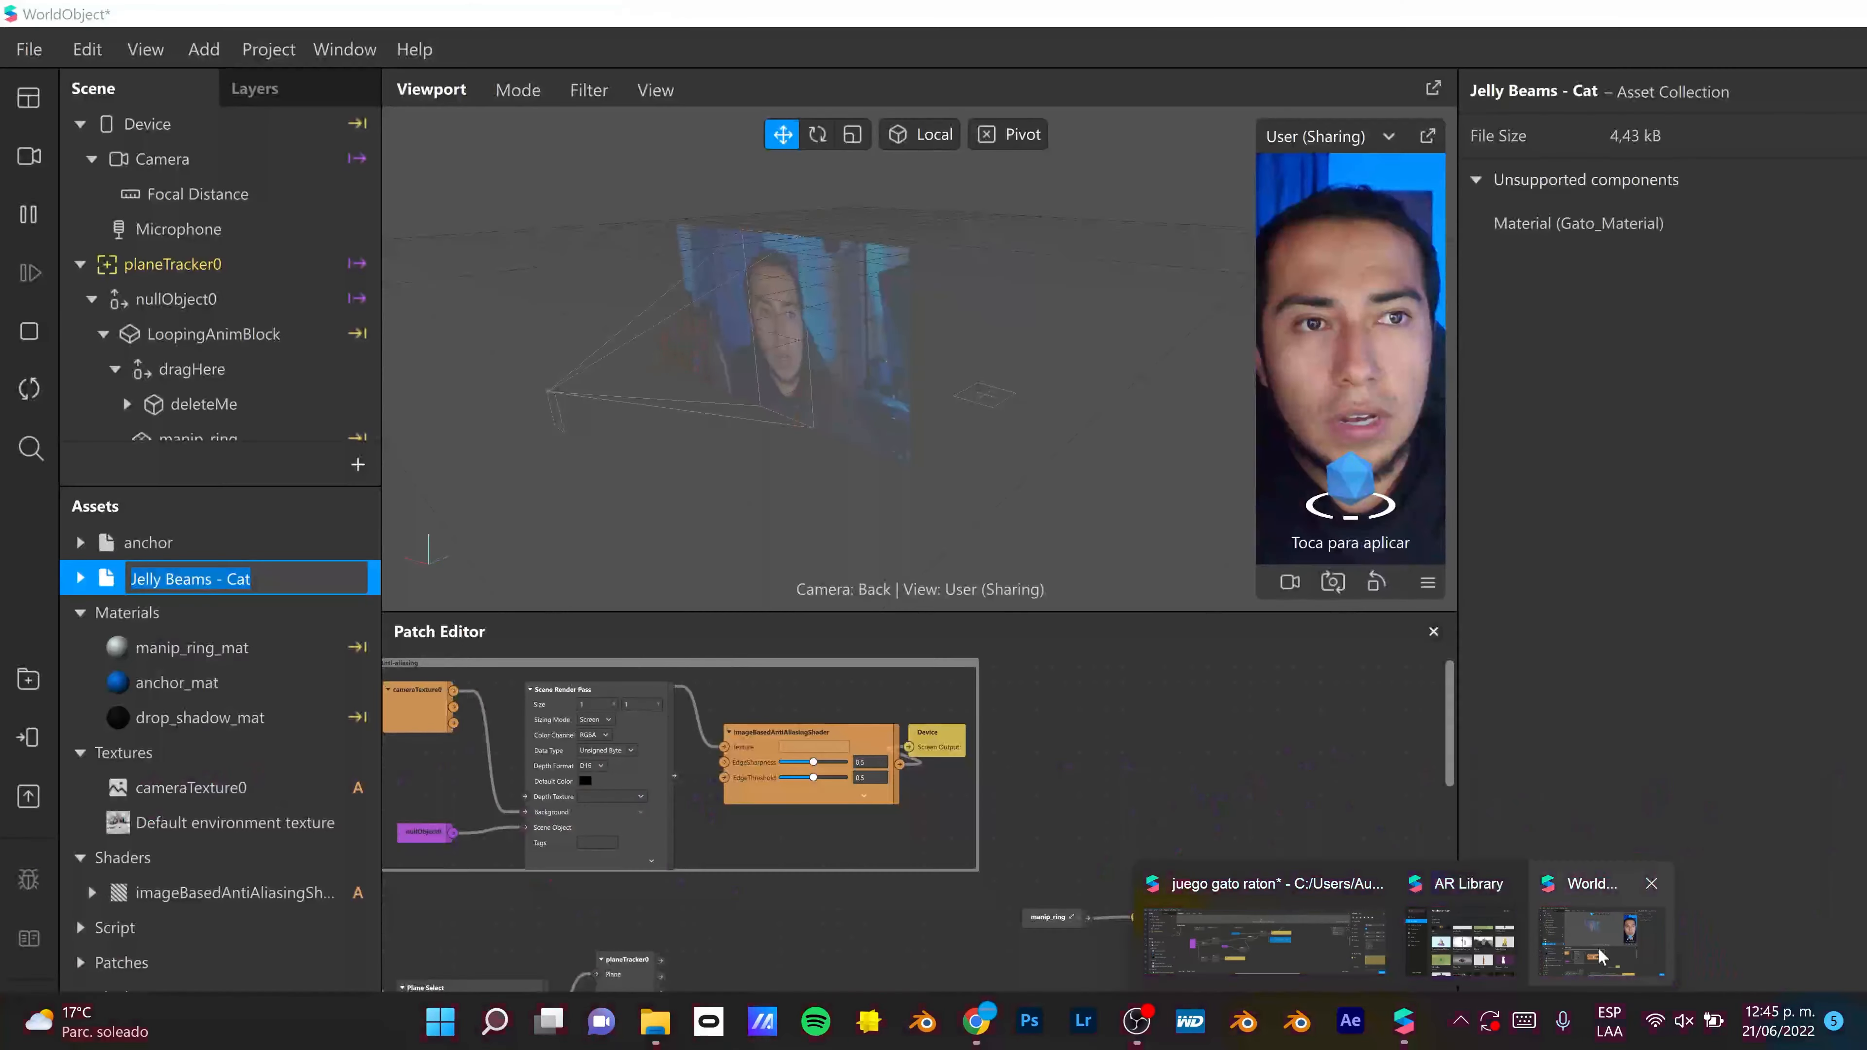
click(1599, 956)
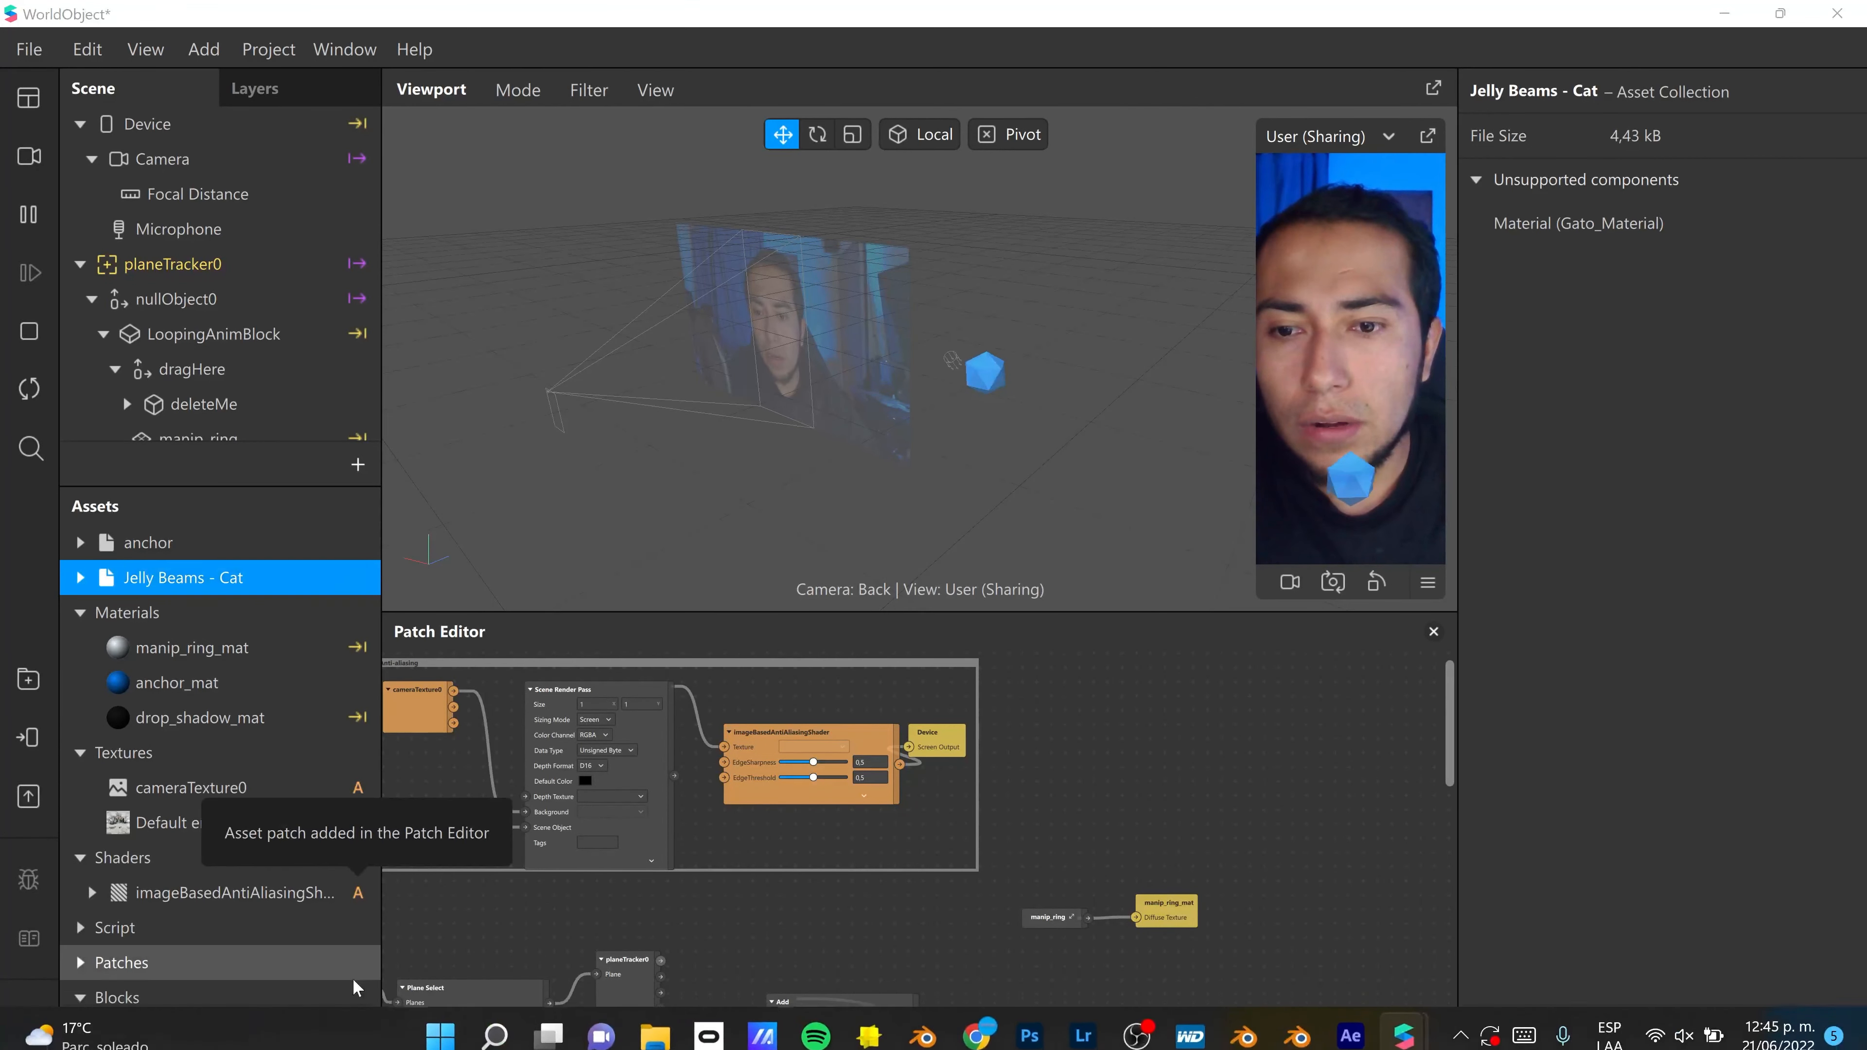
- Import the scene 3D object from the mouse folder into the WorldObject project's assets, keeping the name Mouse
click(358, 1027)
mouse_move(588, 598)
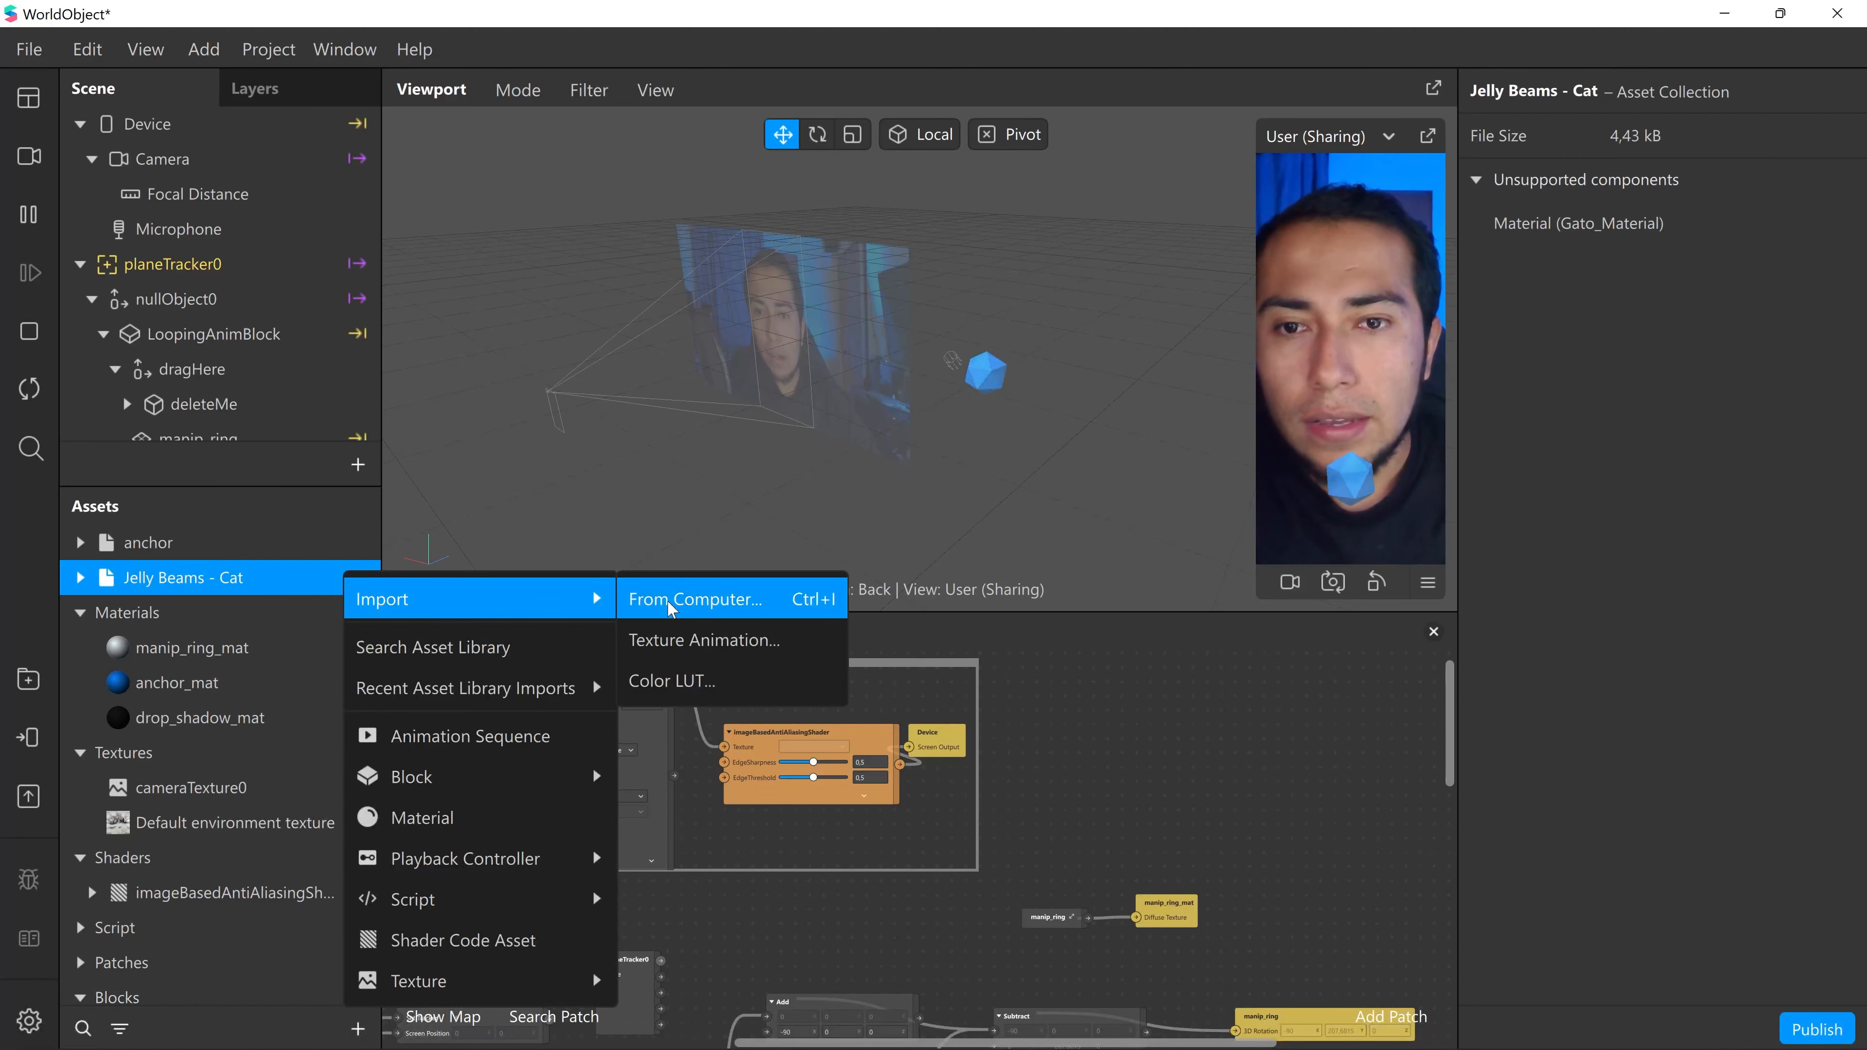
click(668, 618)
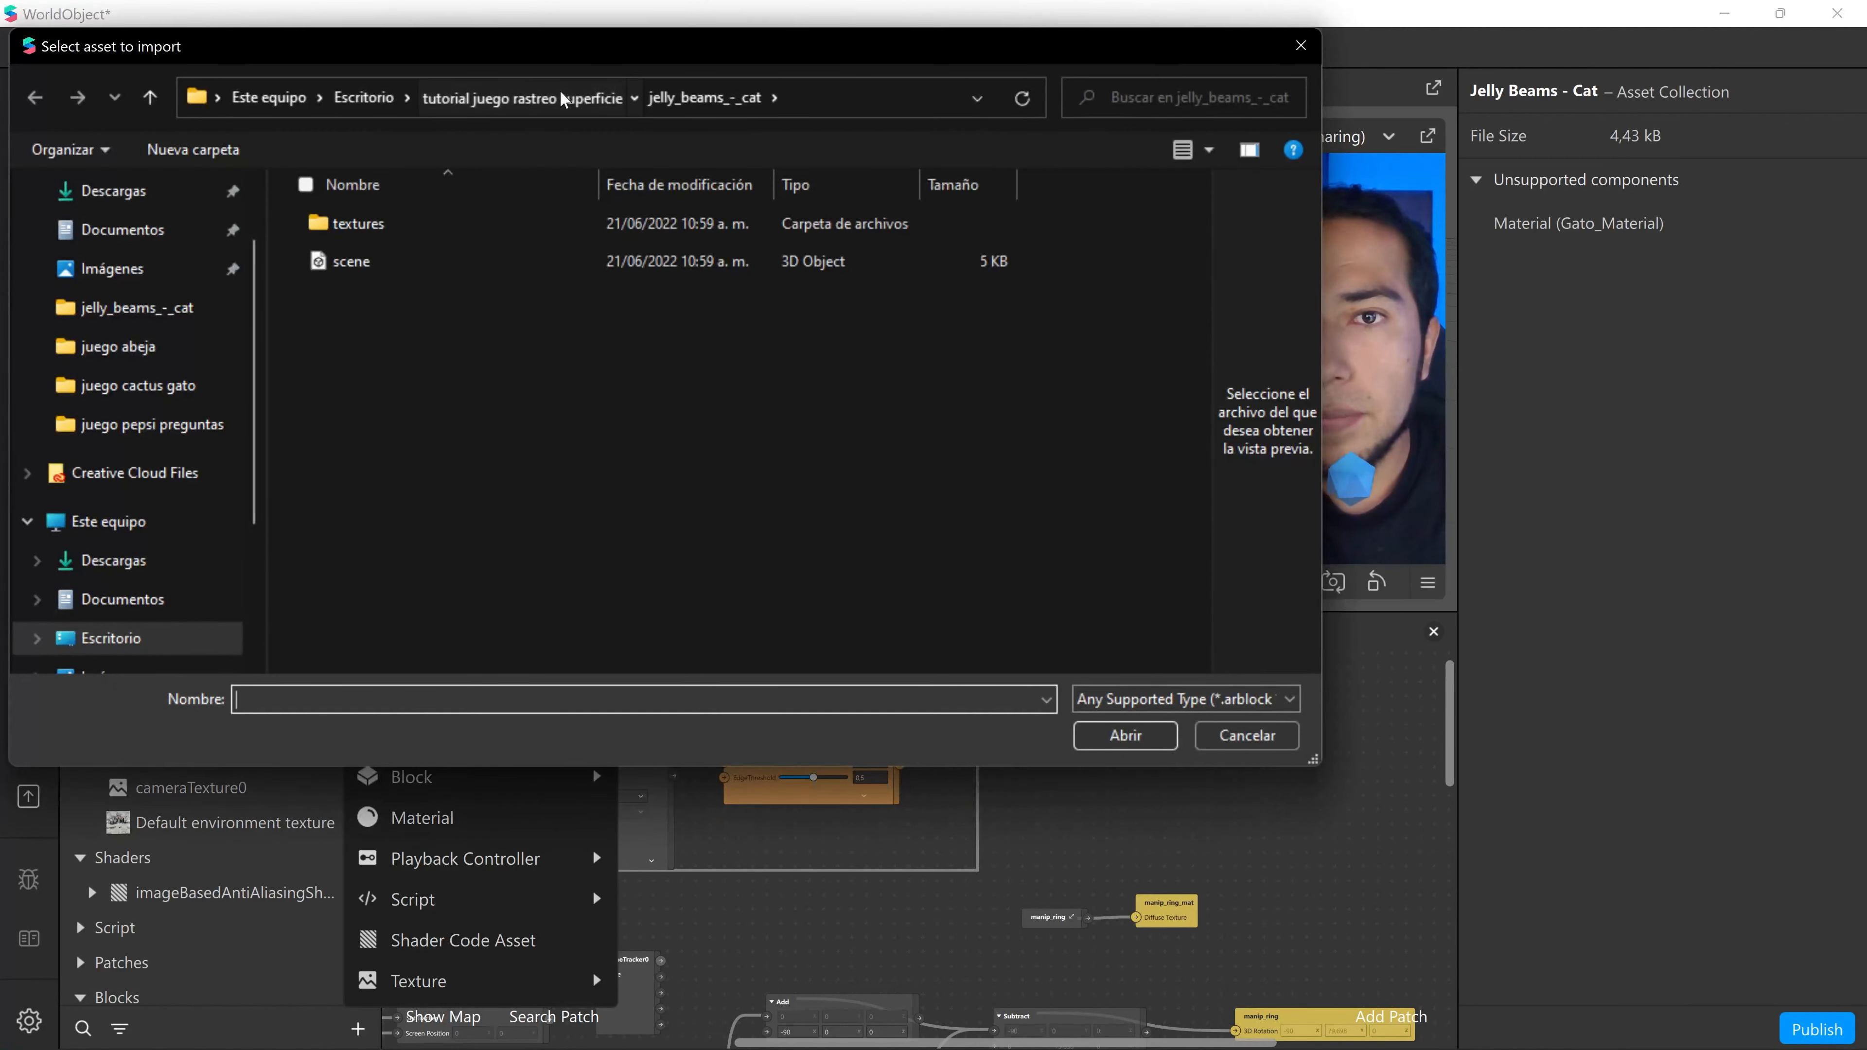
click(521, 97)
double_click(382, 307)
click(390, 262)
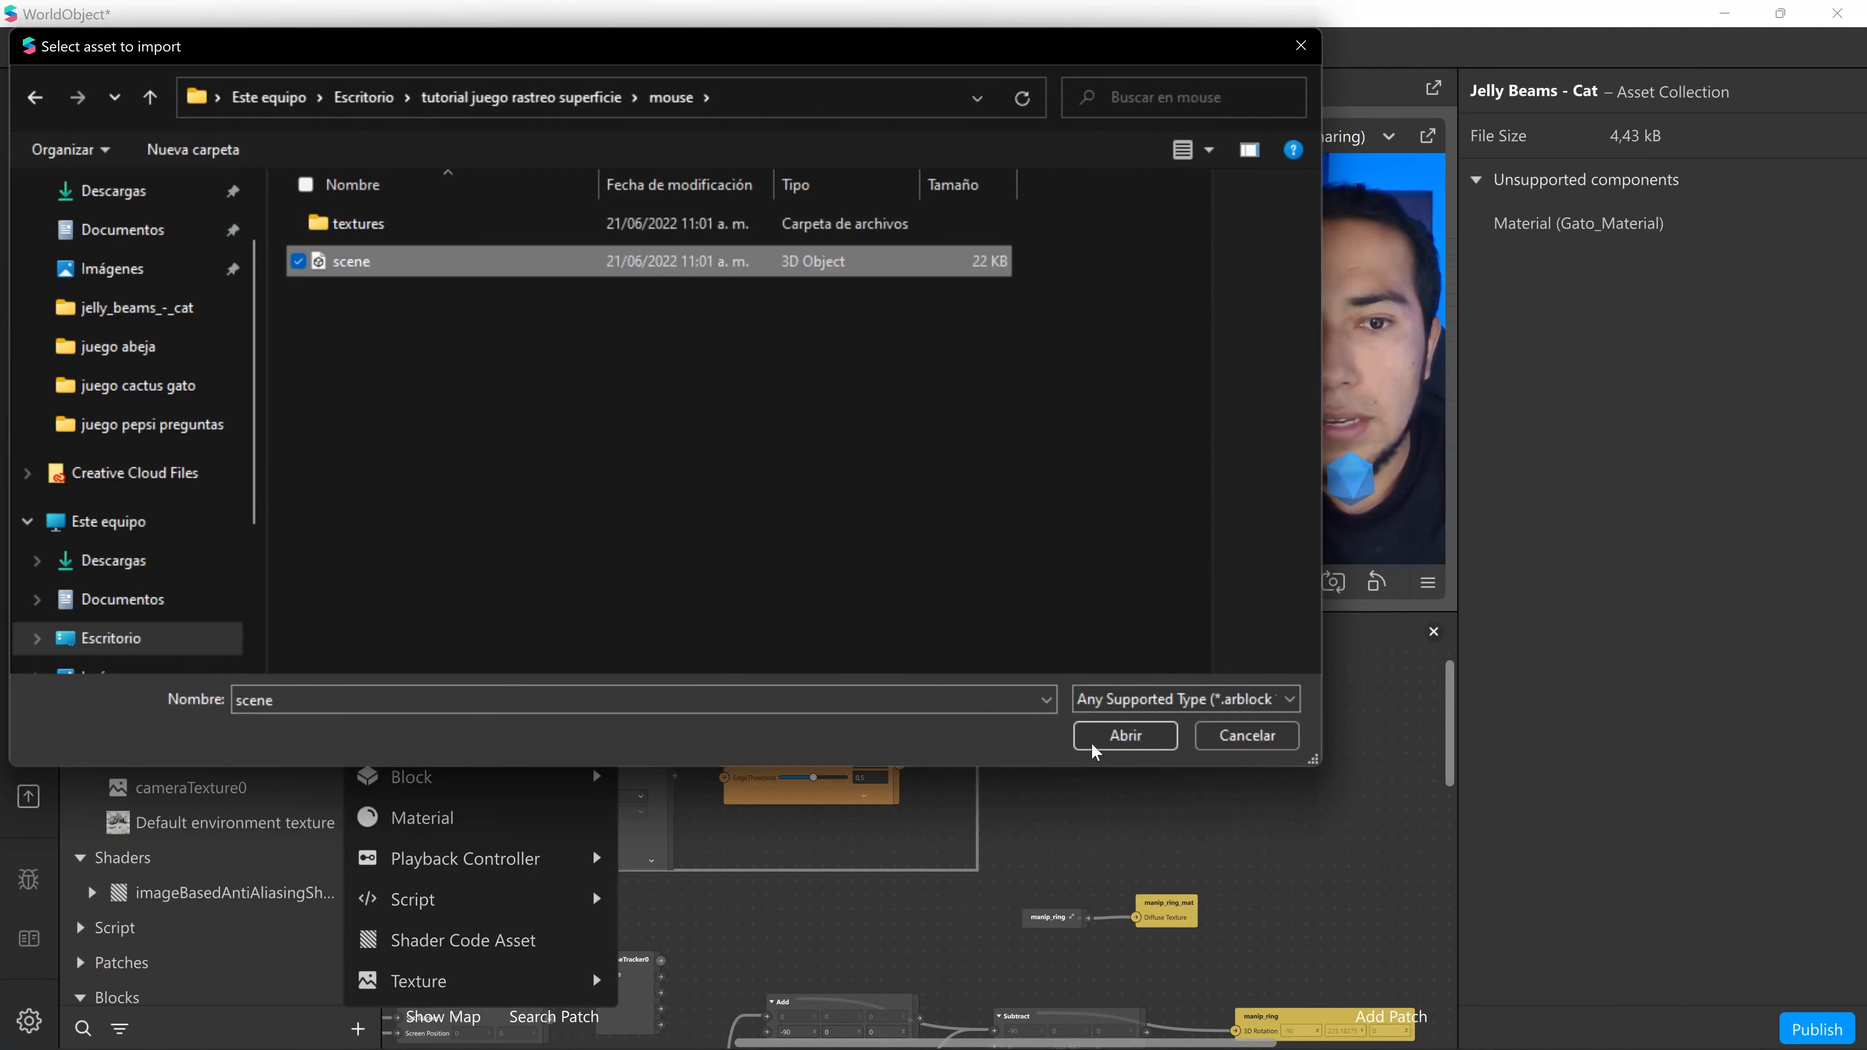
click(1103, 737)
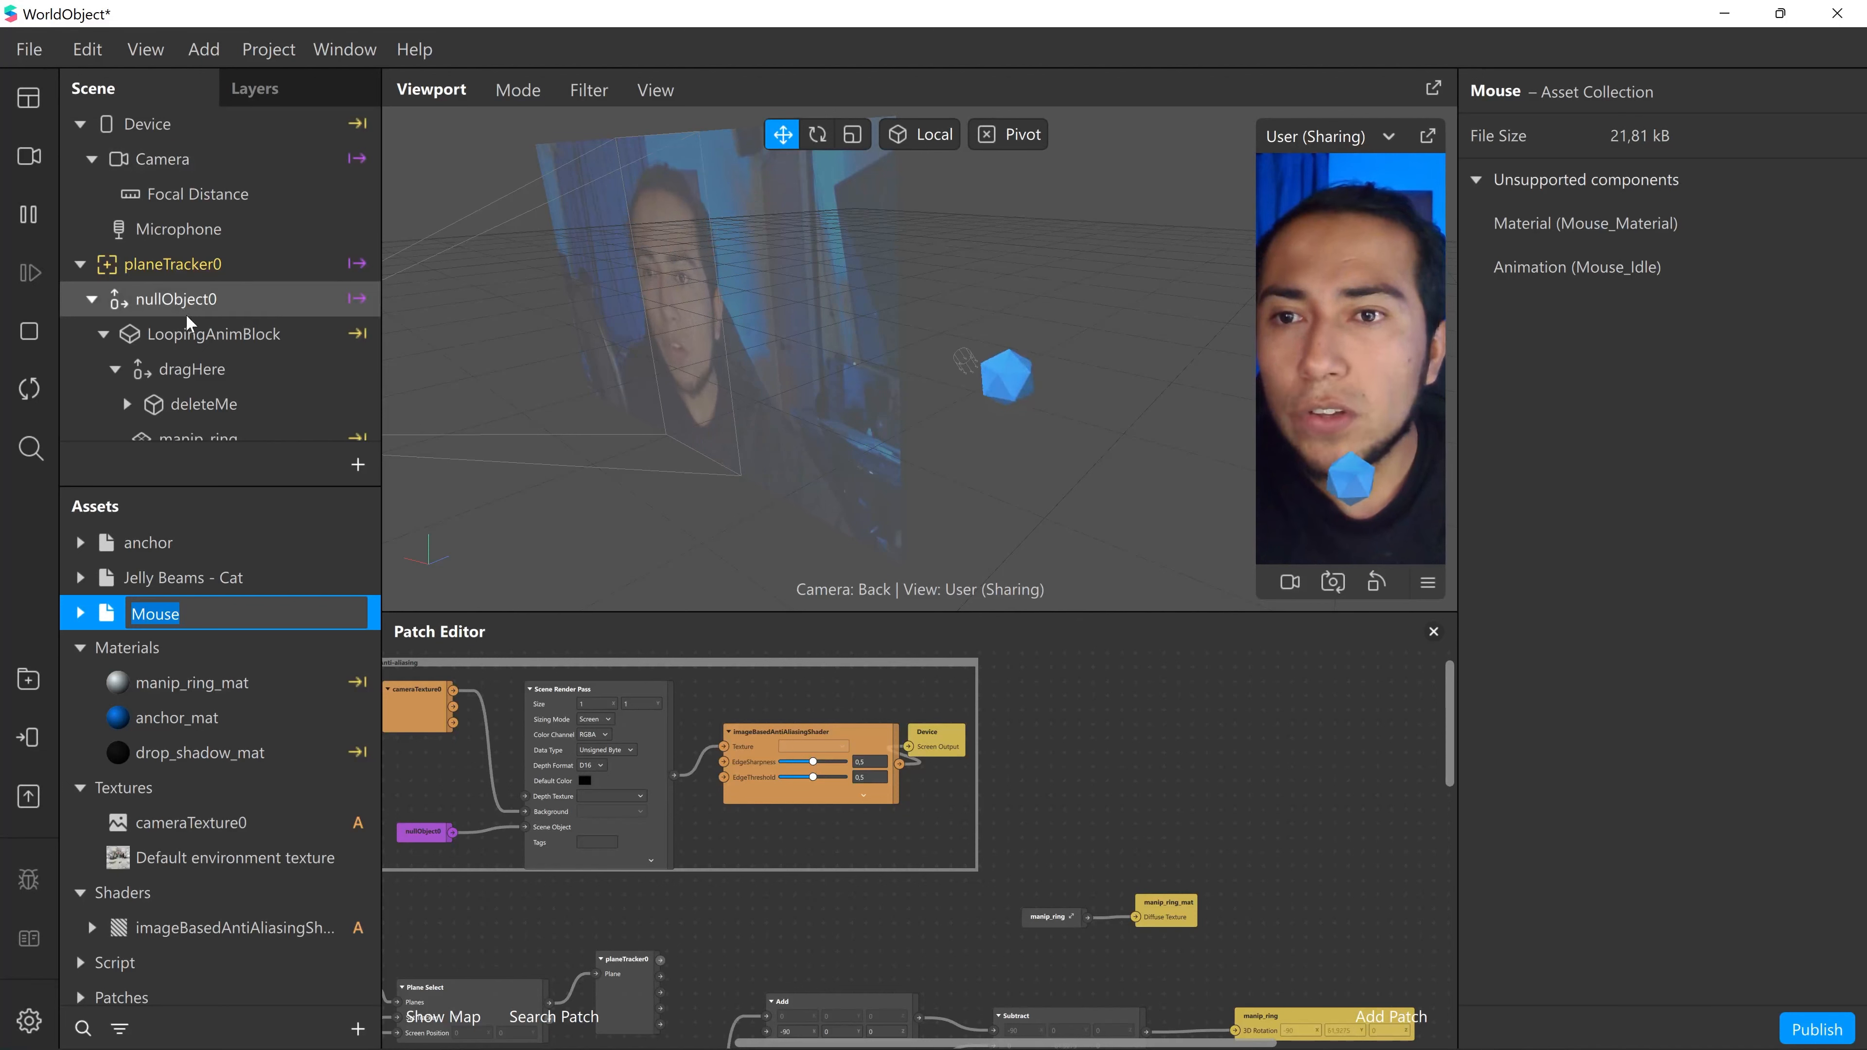
key(Return)
- Turn off the Spinning option of LoopingAnimBlock
click(204, 343)
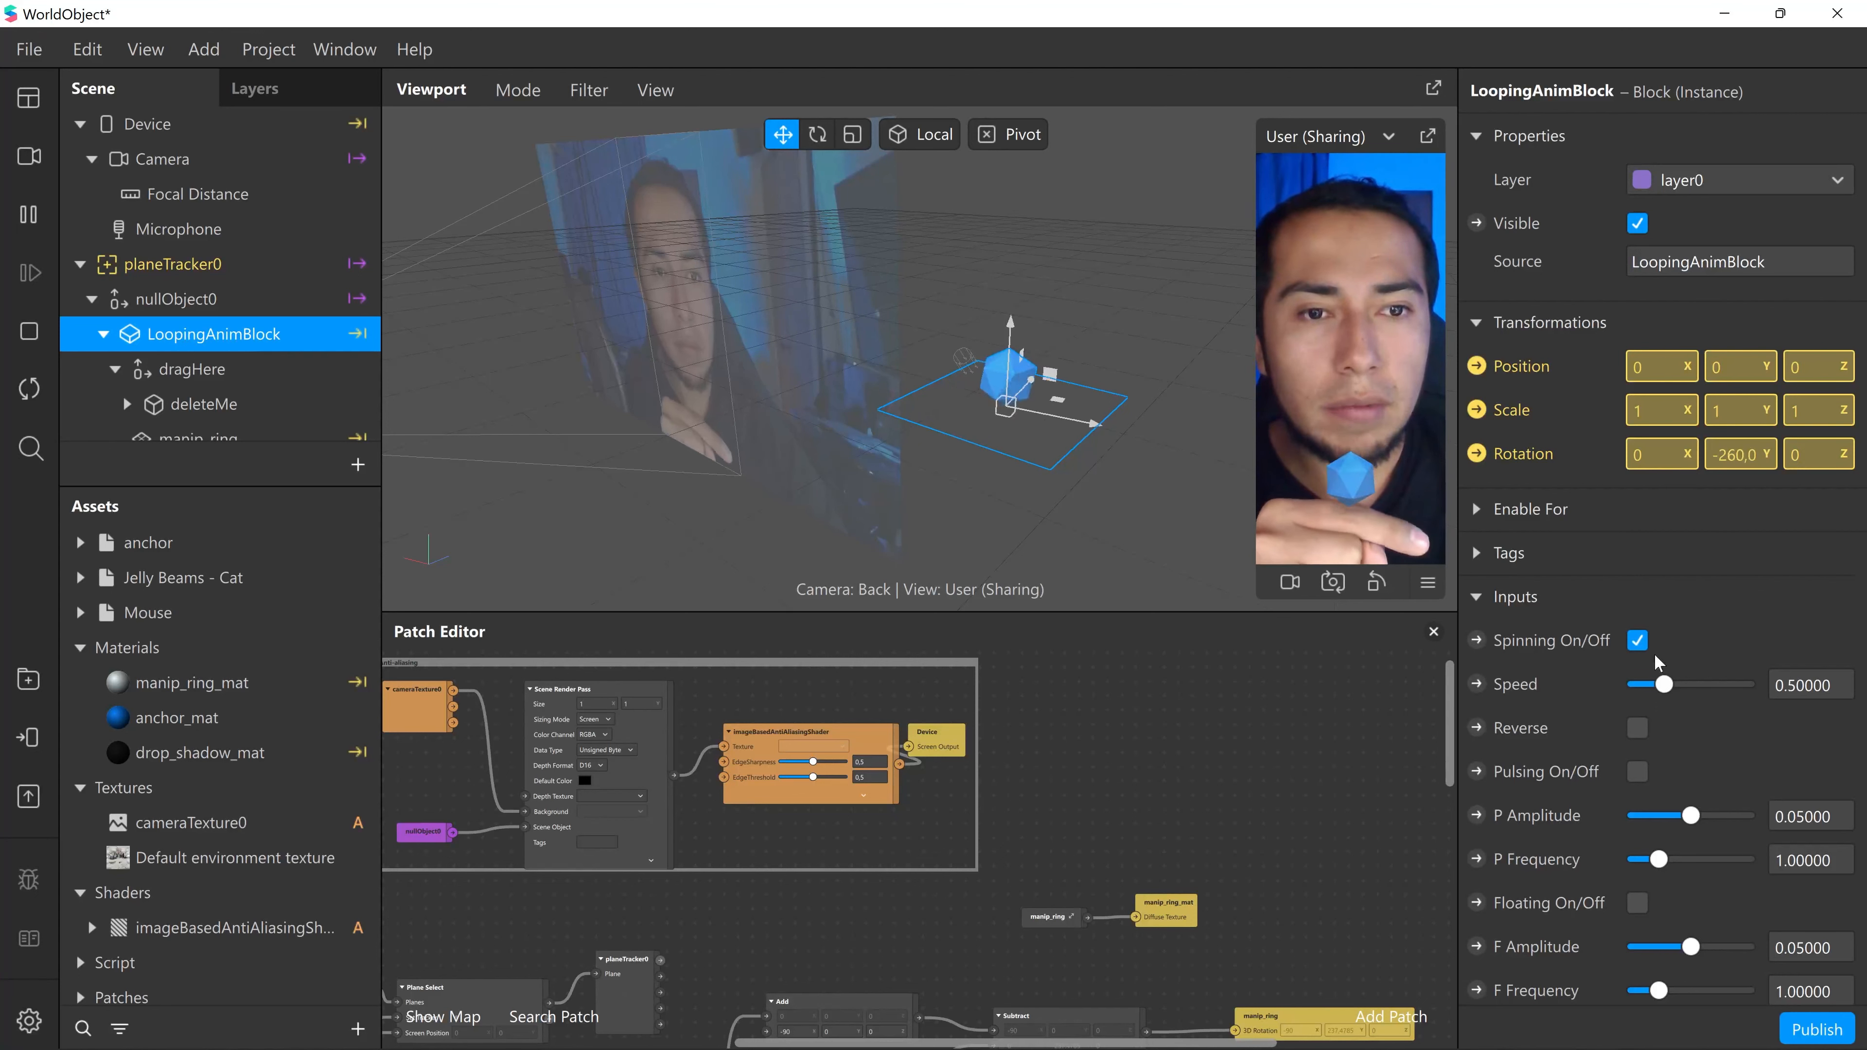
click(1637, 640)
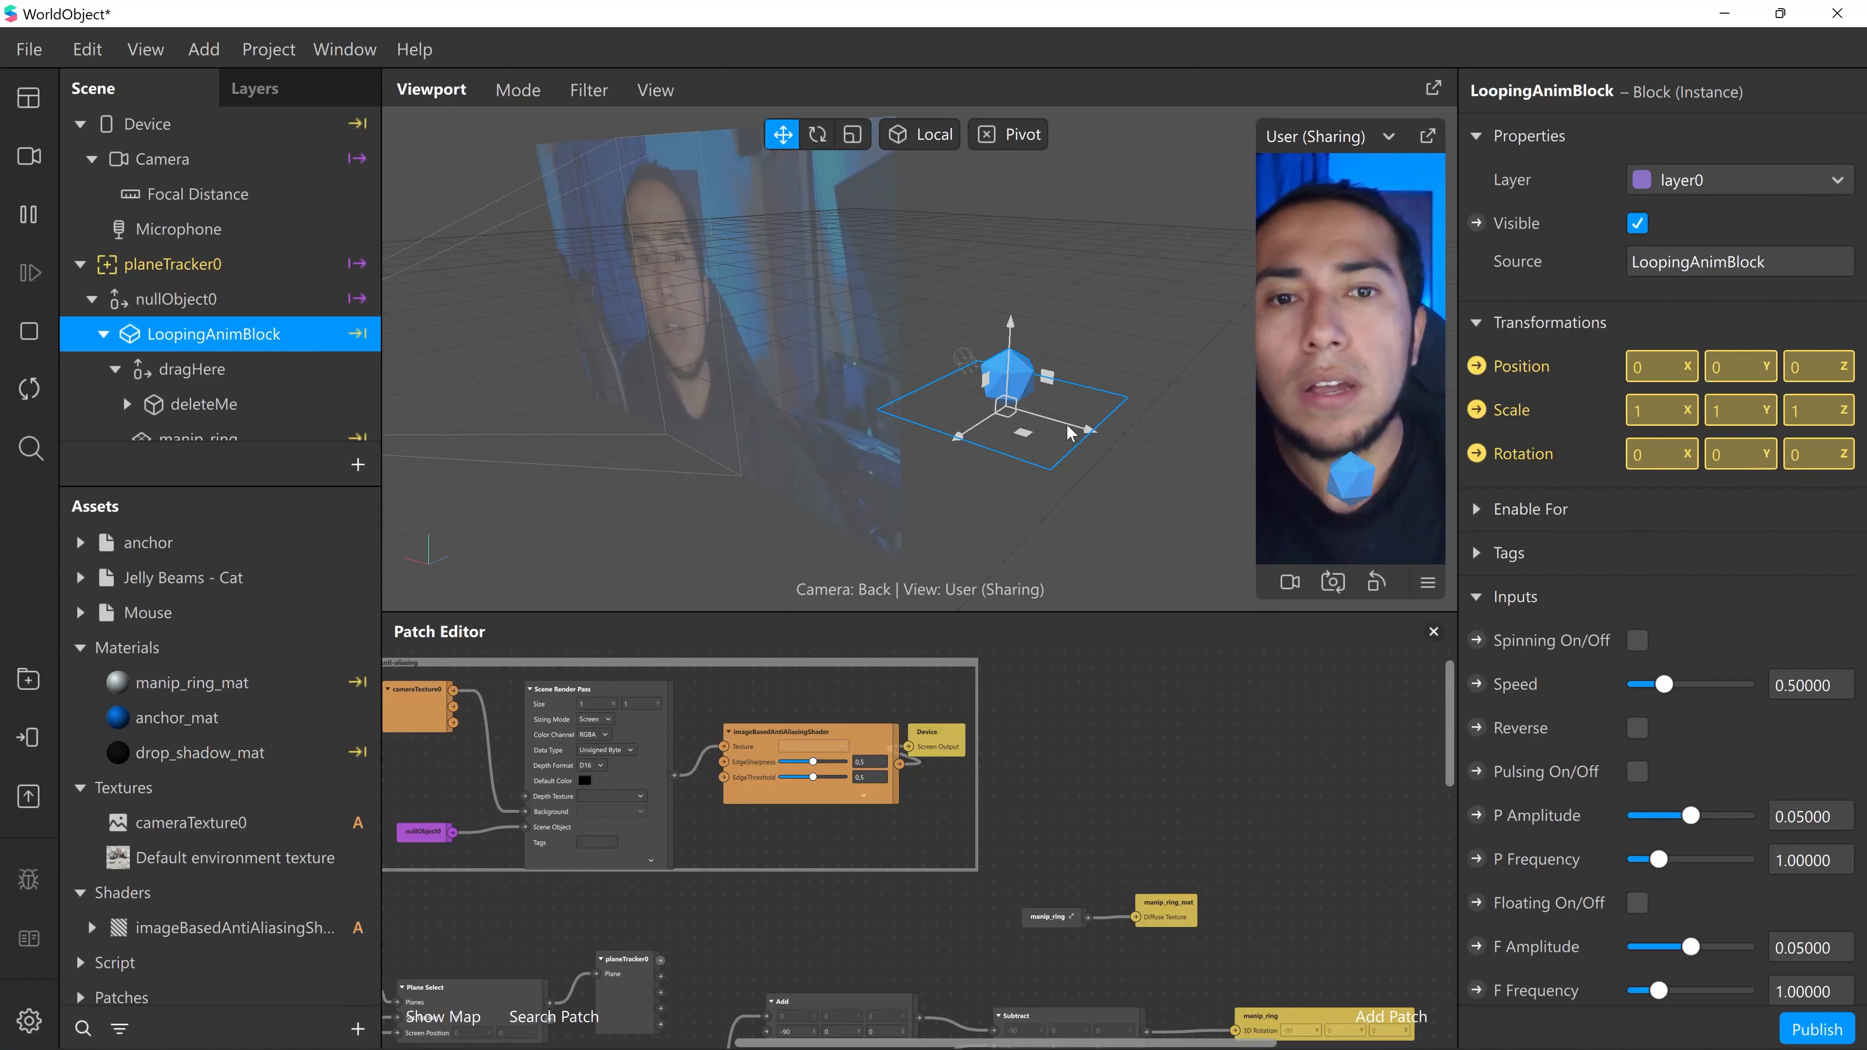
click(167, 579)
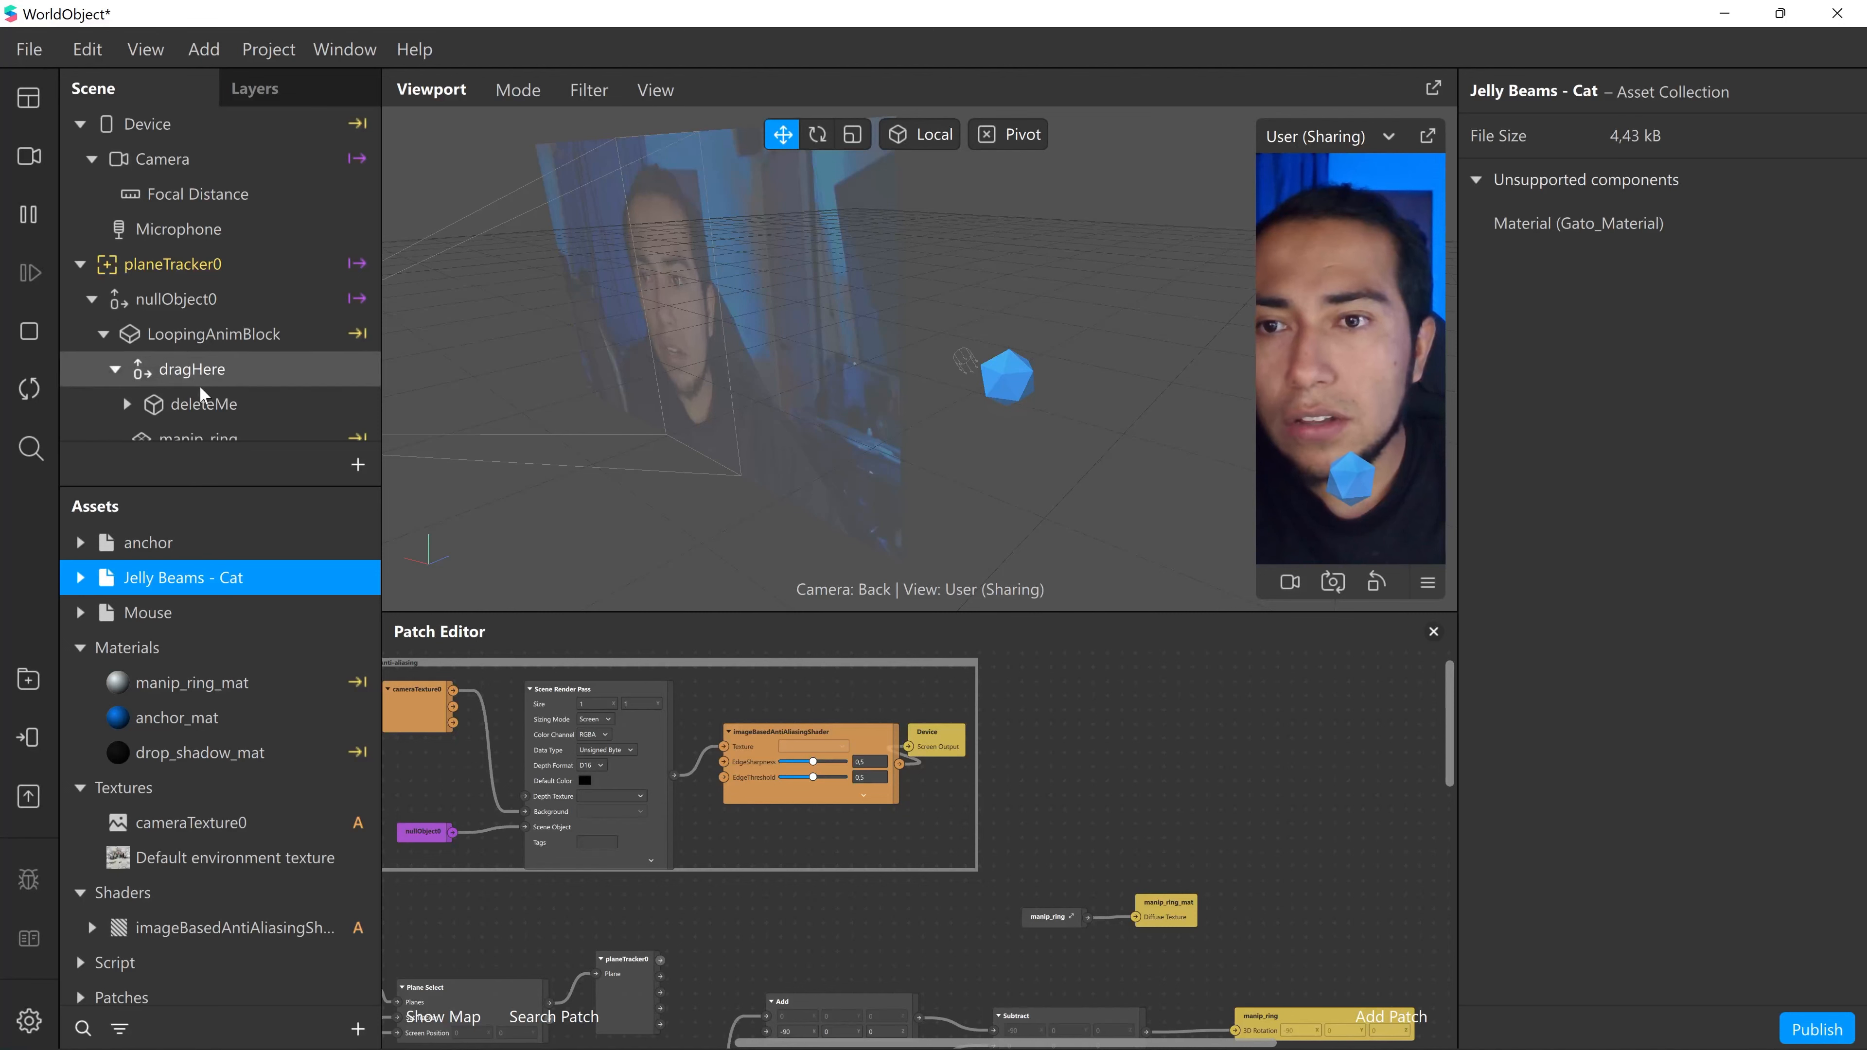
click(151, 548)
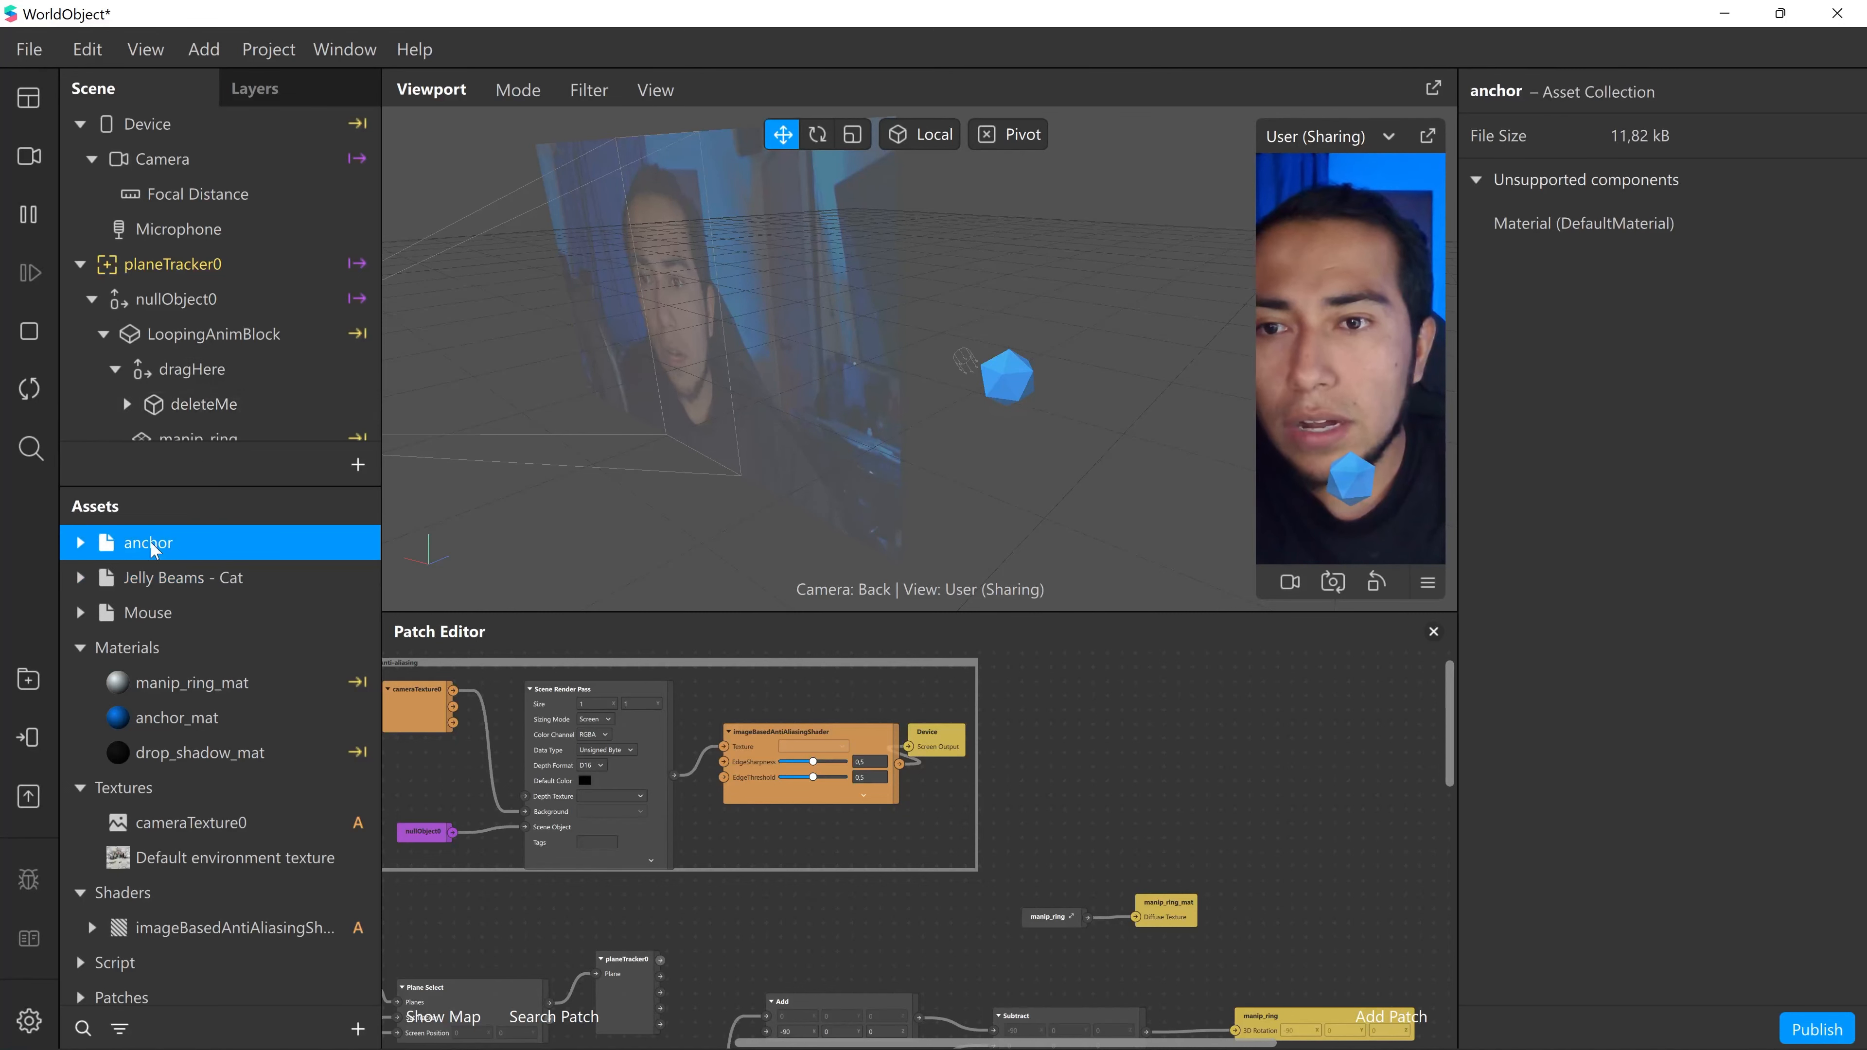
double_click(156, 606)
click(166, 579)
- Add a null object inside dragHere and rename it raton
scroll(167, 367, down, 1)
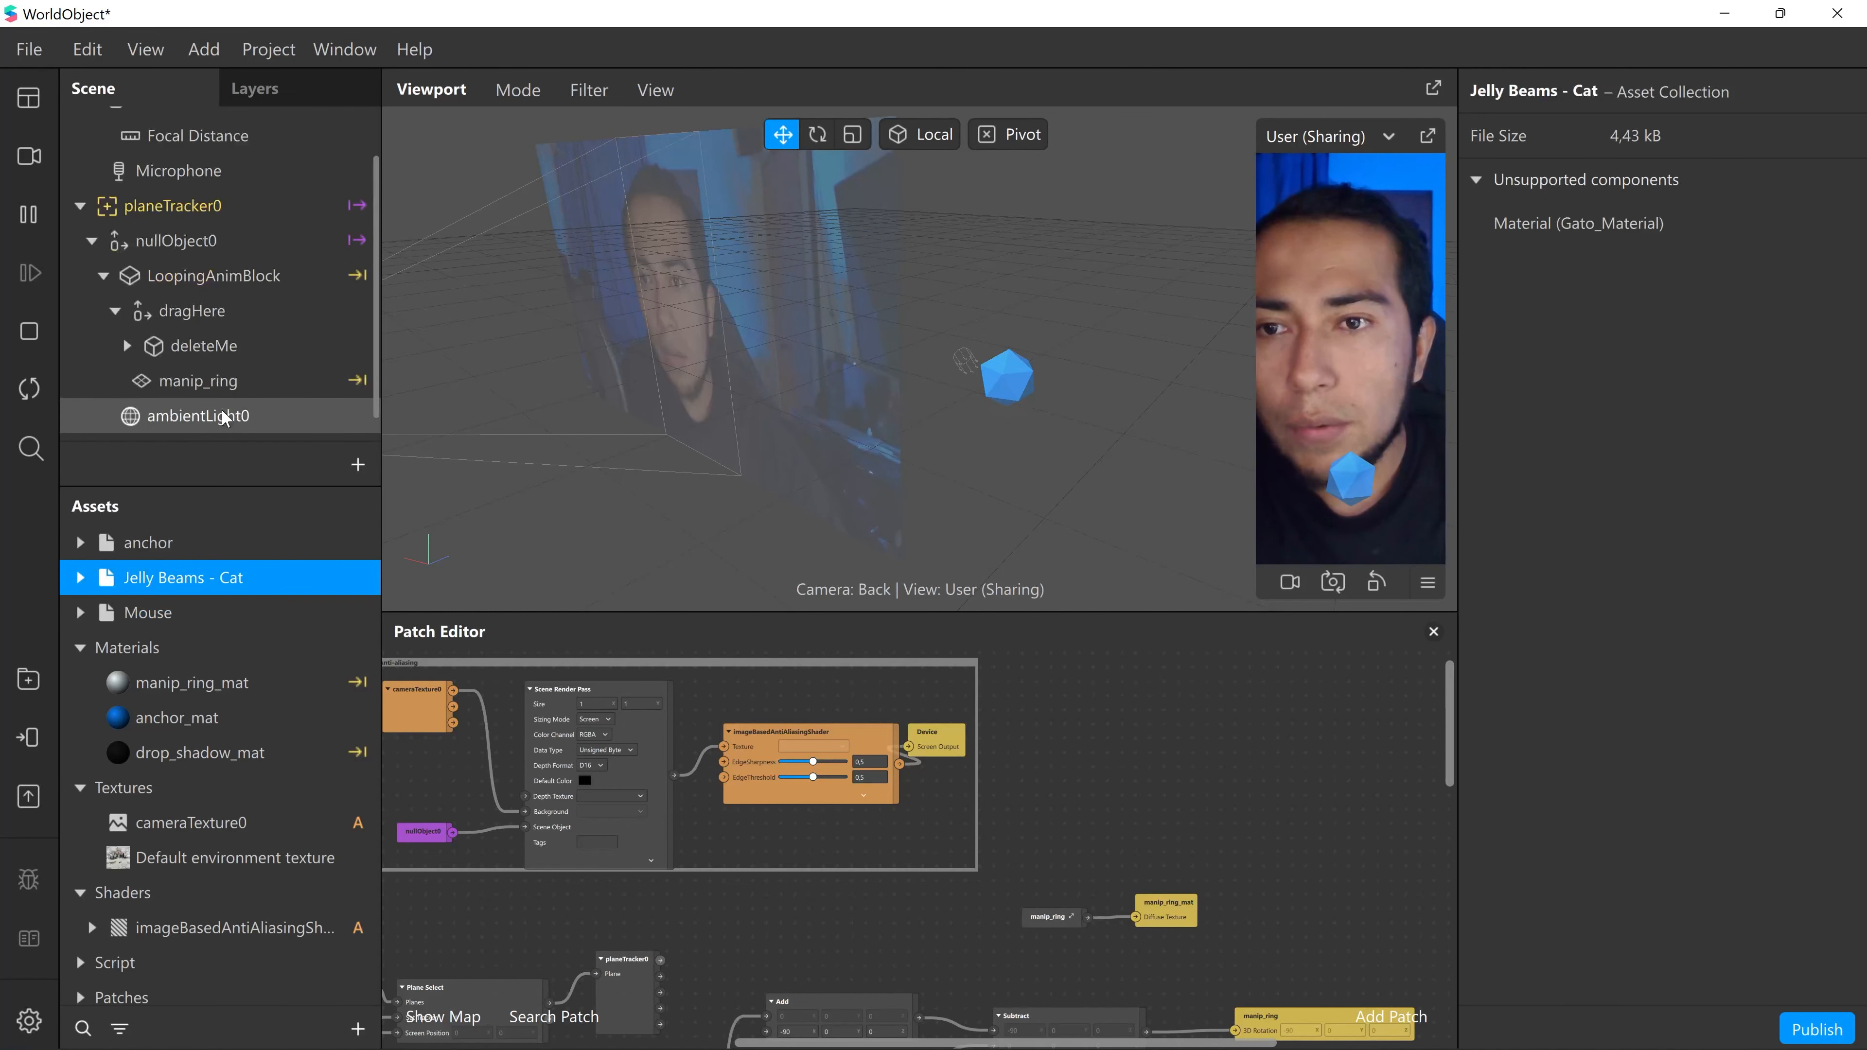
right_click(195, 327)
mouse_move(299, 352)
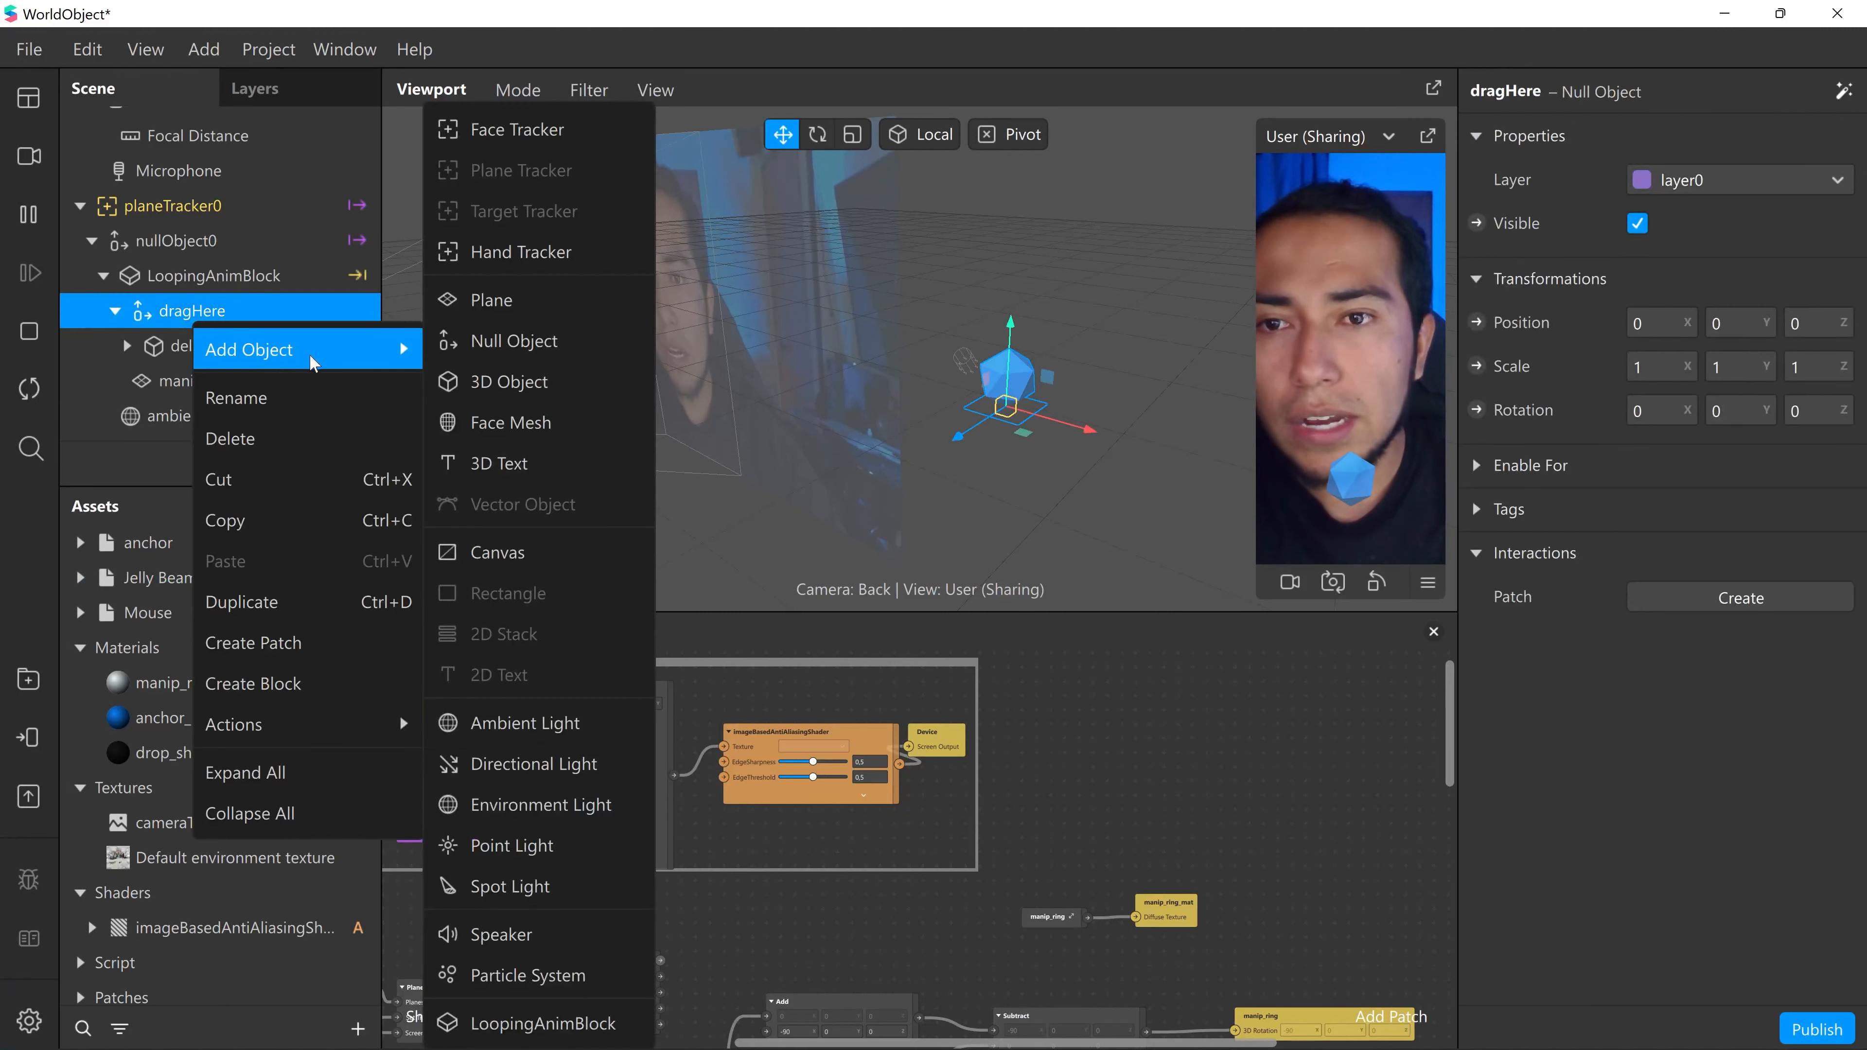
click(511, 341)
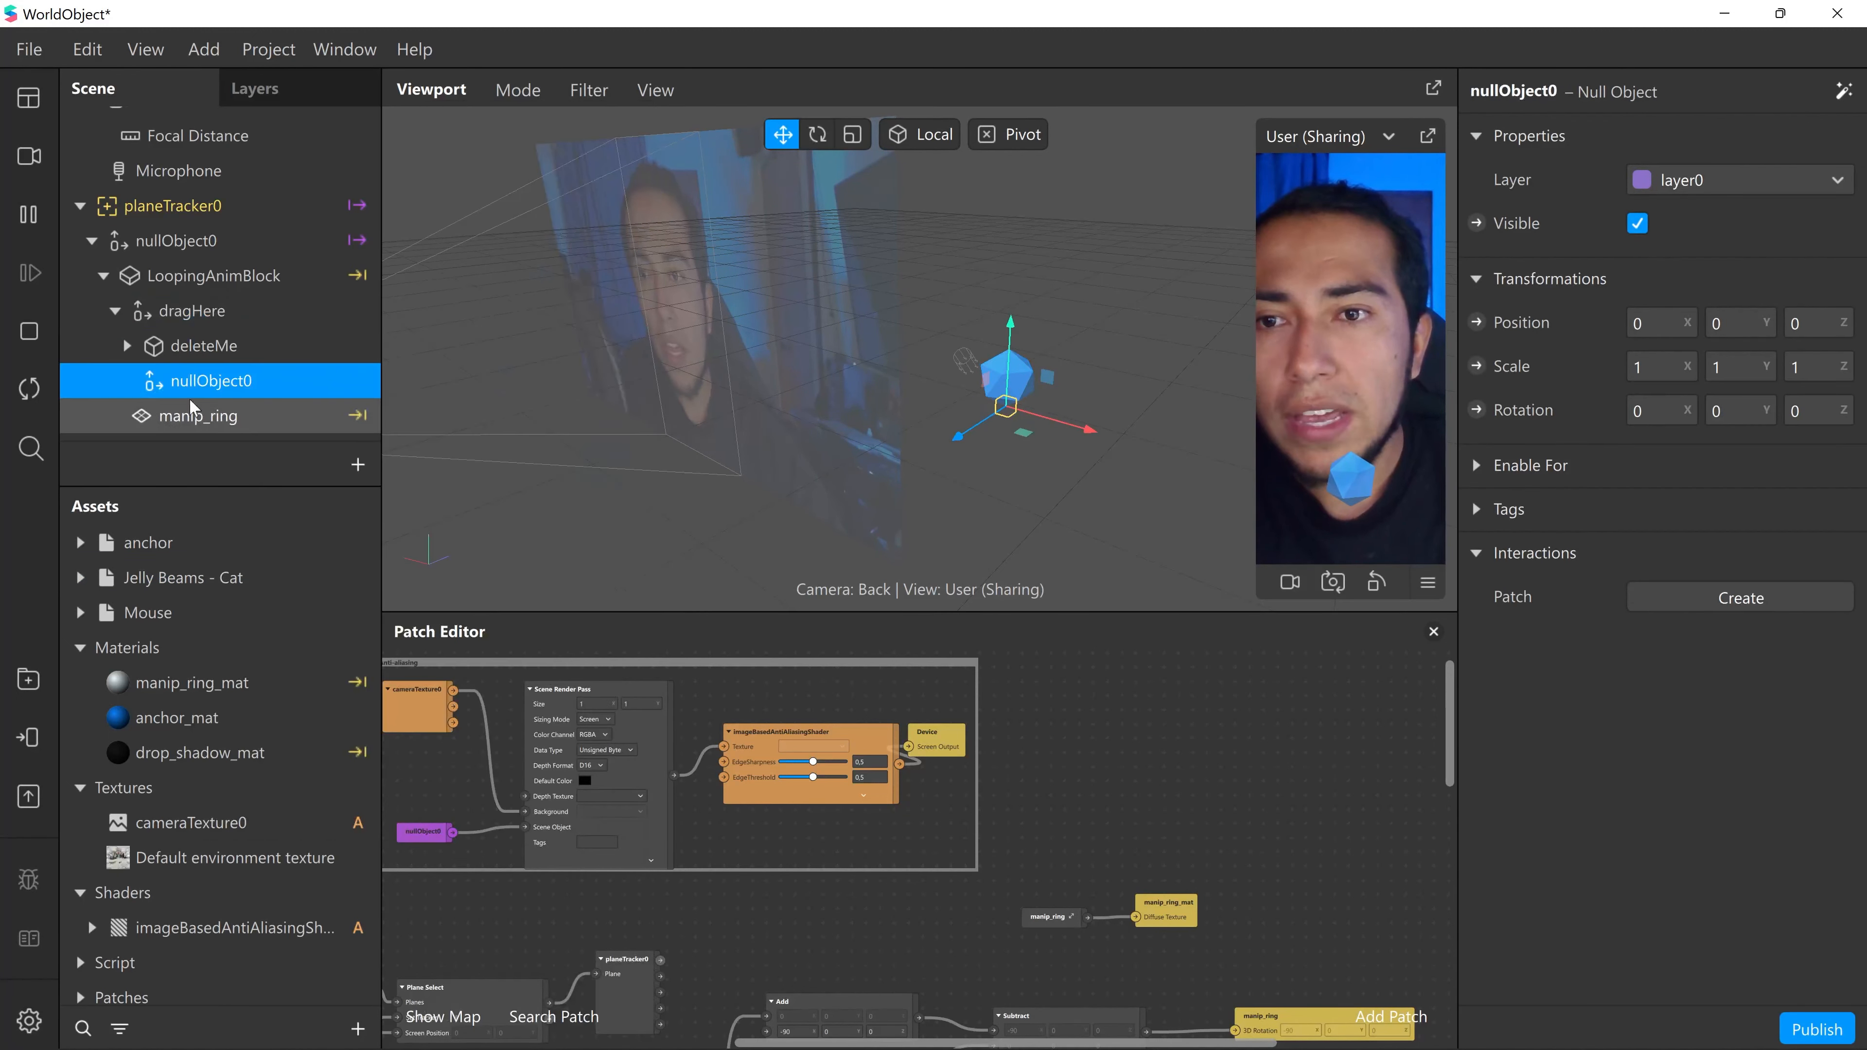
double_click(194, 395)
text(r)
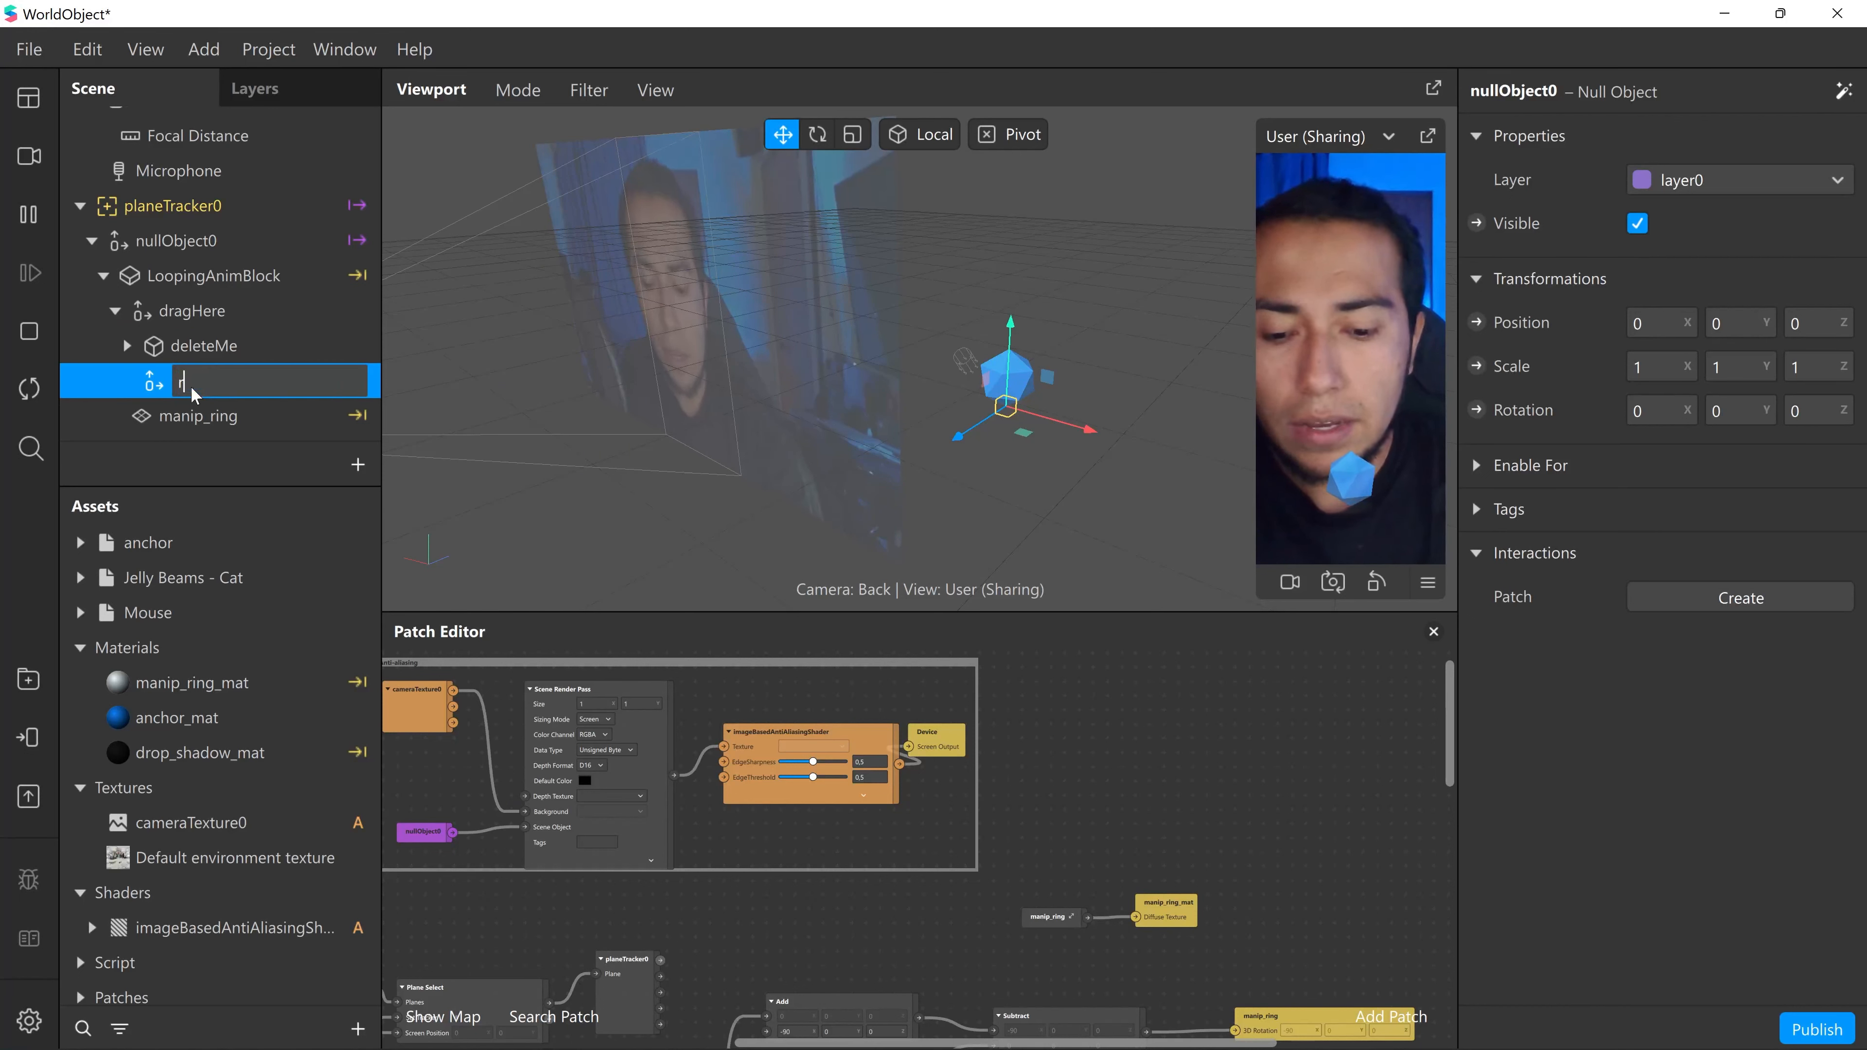
text(aton)
key(Return)
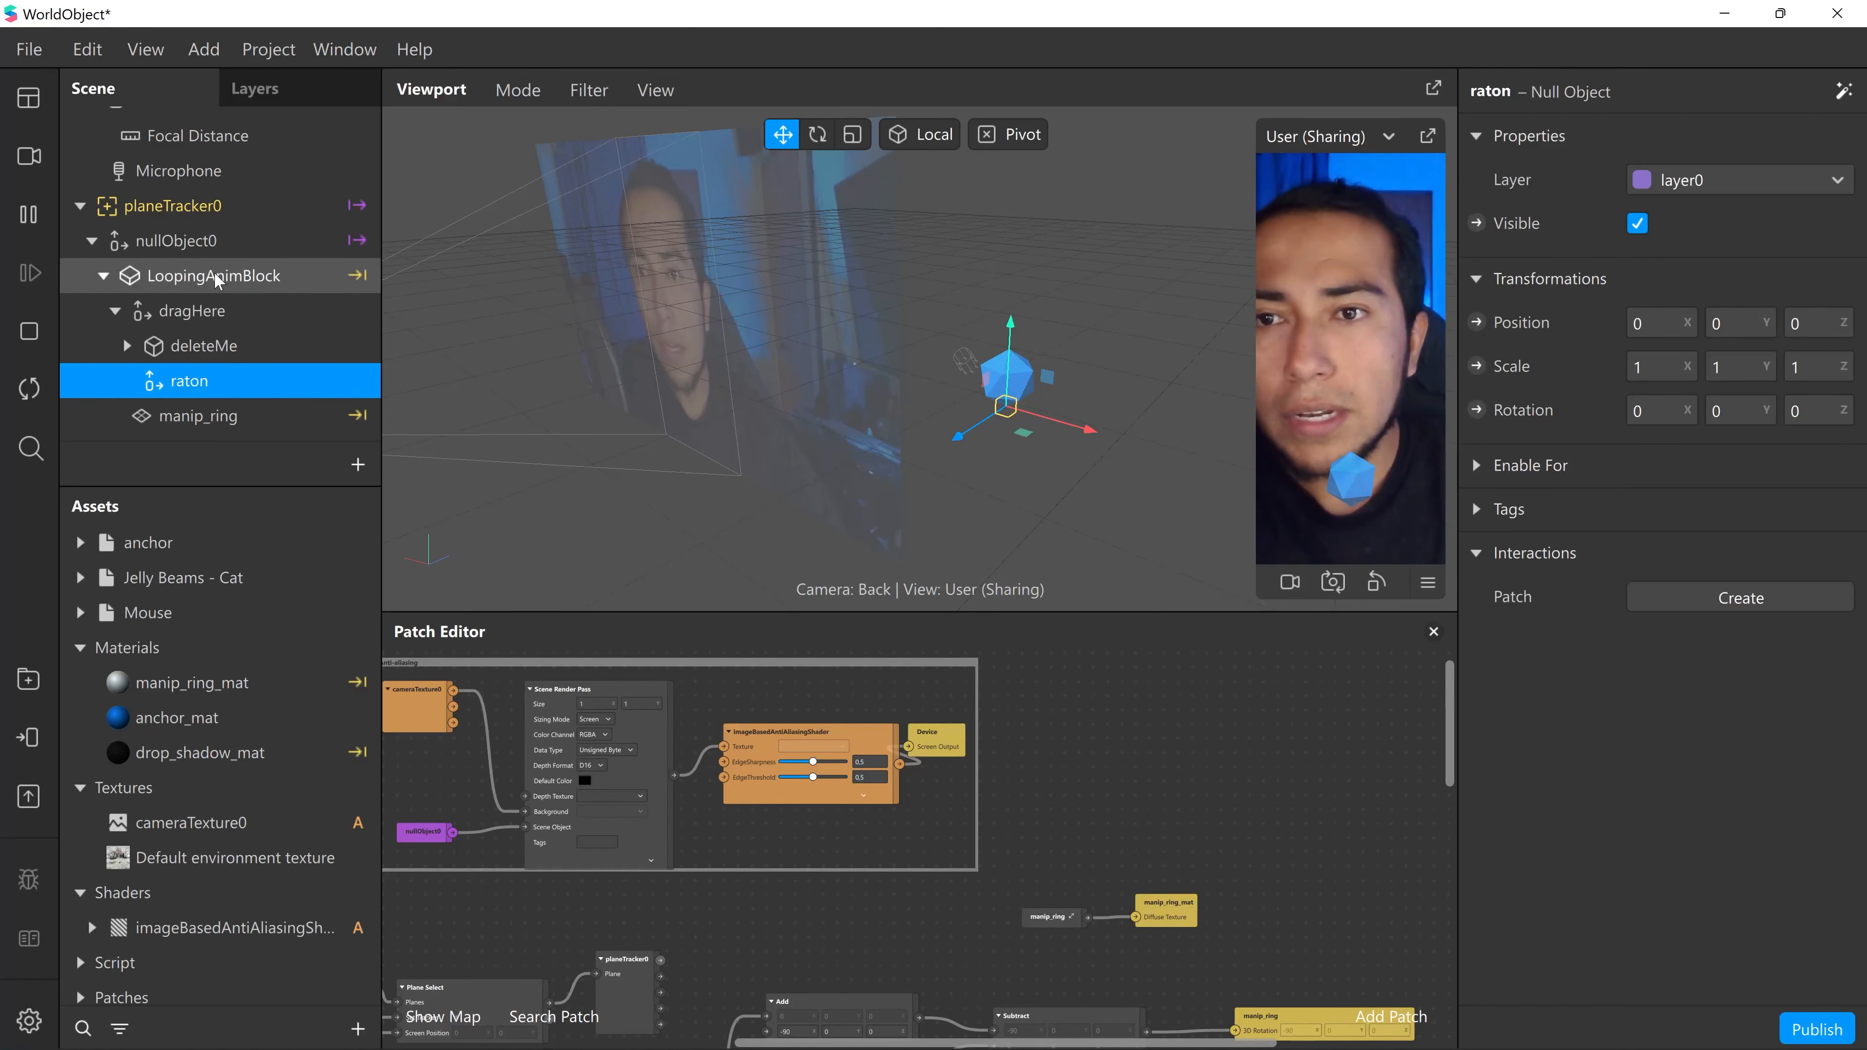
- Add a second null object inside dragHere and name it gato
right_click(203, 314)
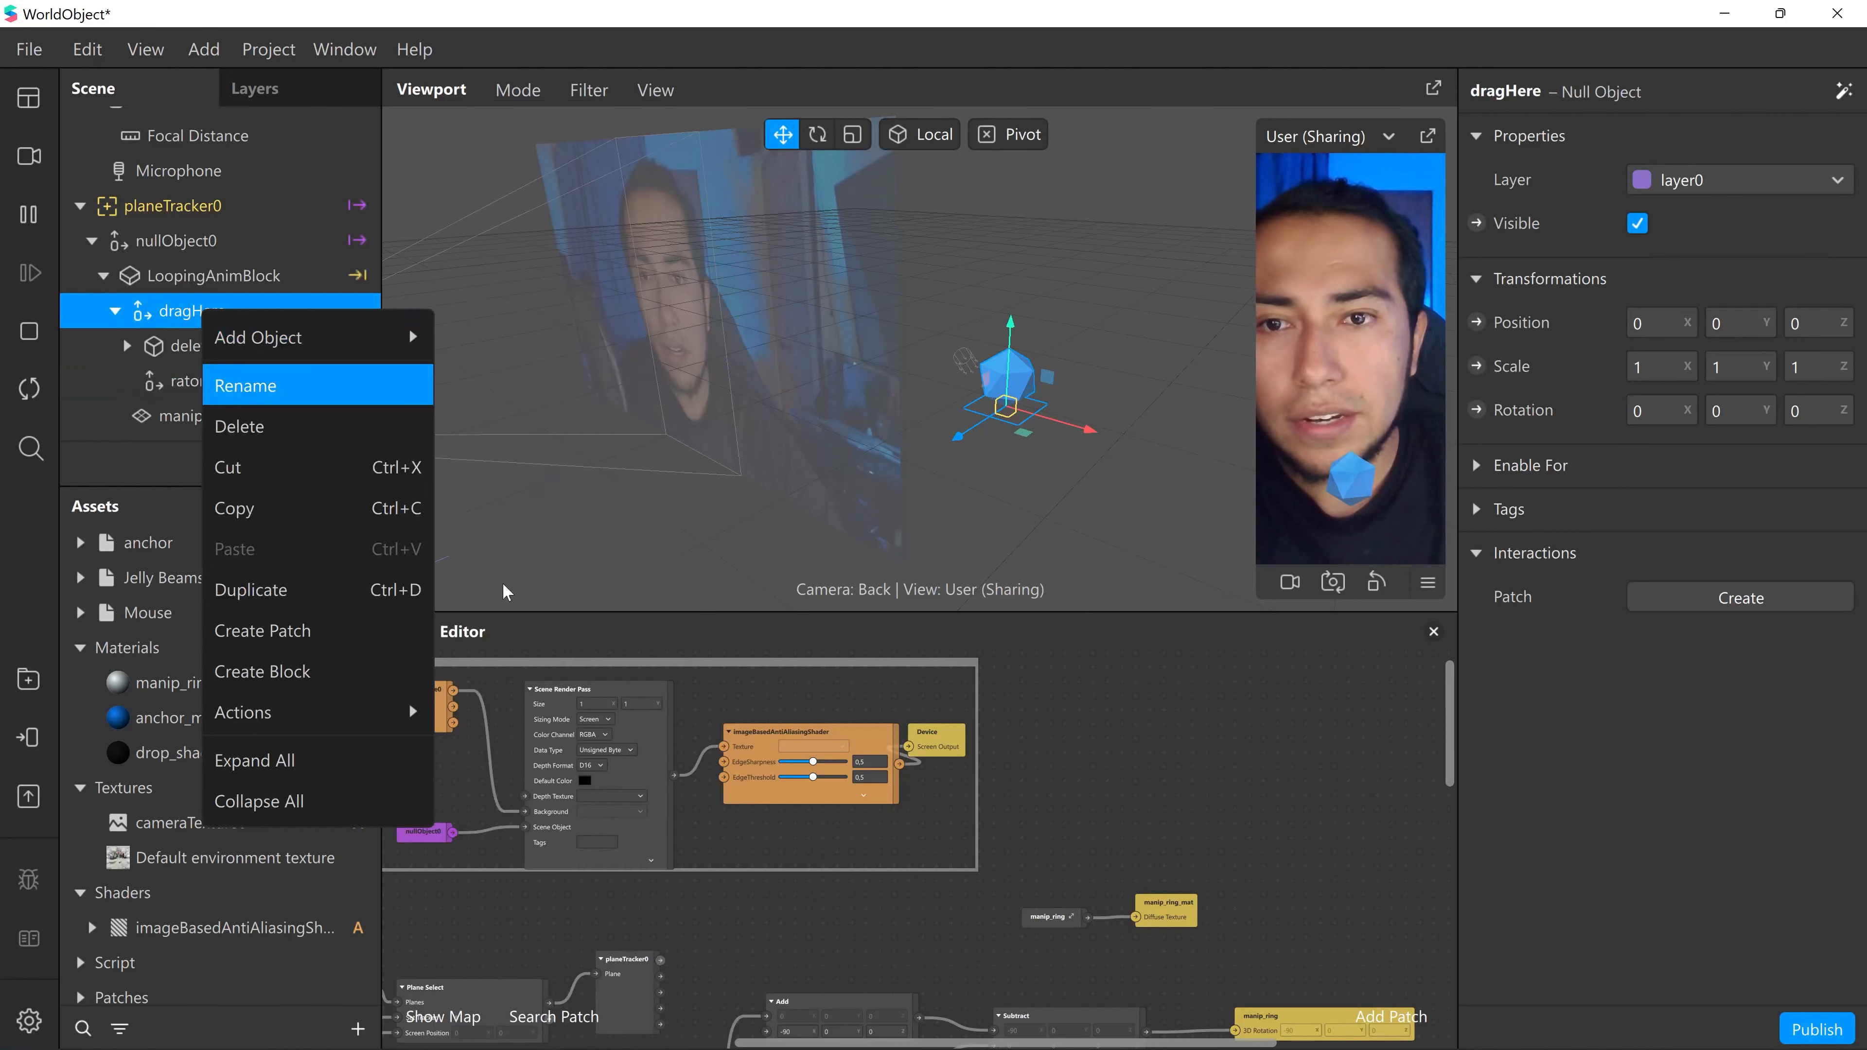
mouse_move(393, 338)
click(514, 341)
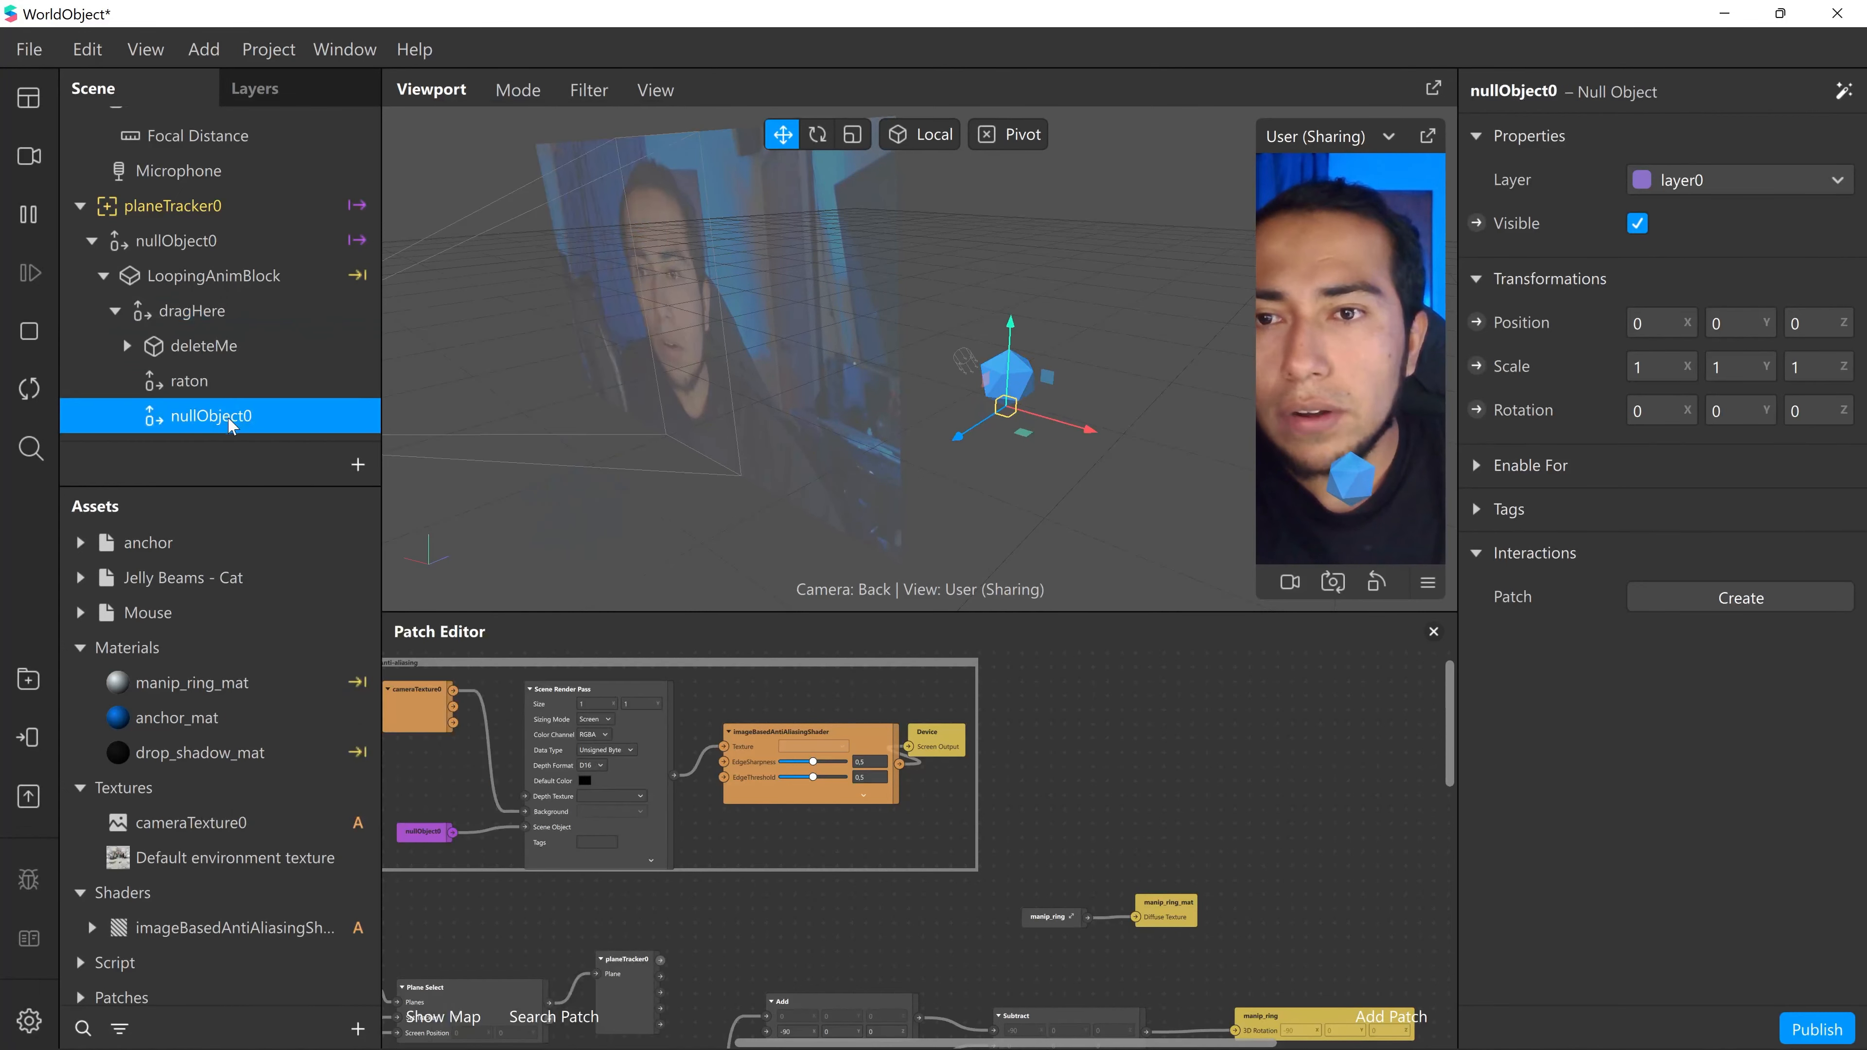
text(gato)
key(Return)
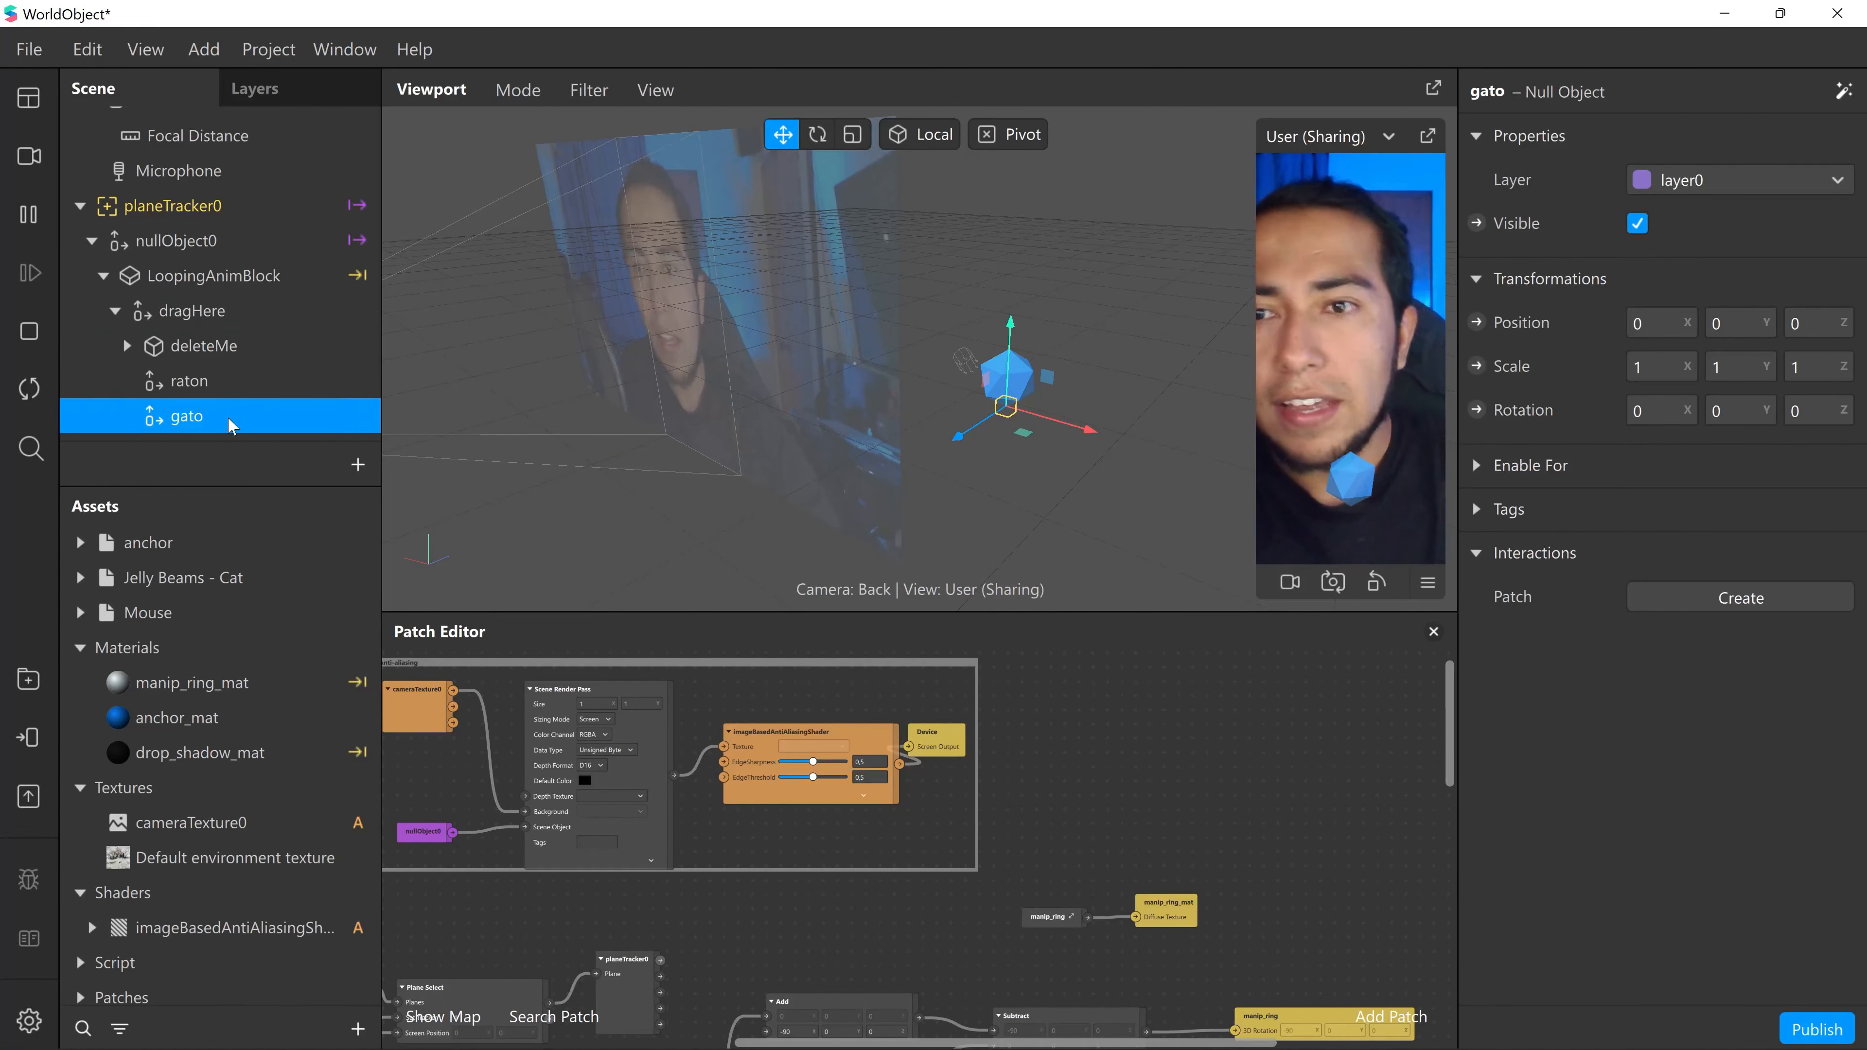
- Place the Mouse asset in the scene as a child of the raton null object
double_click(187, 608)
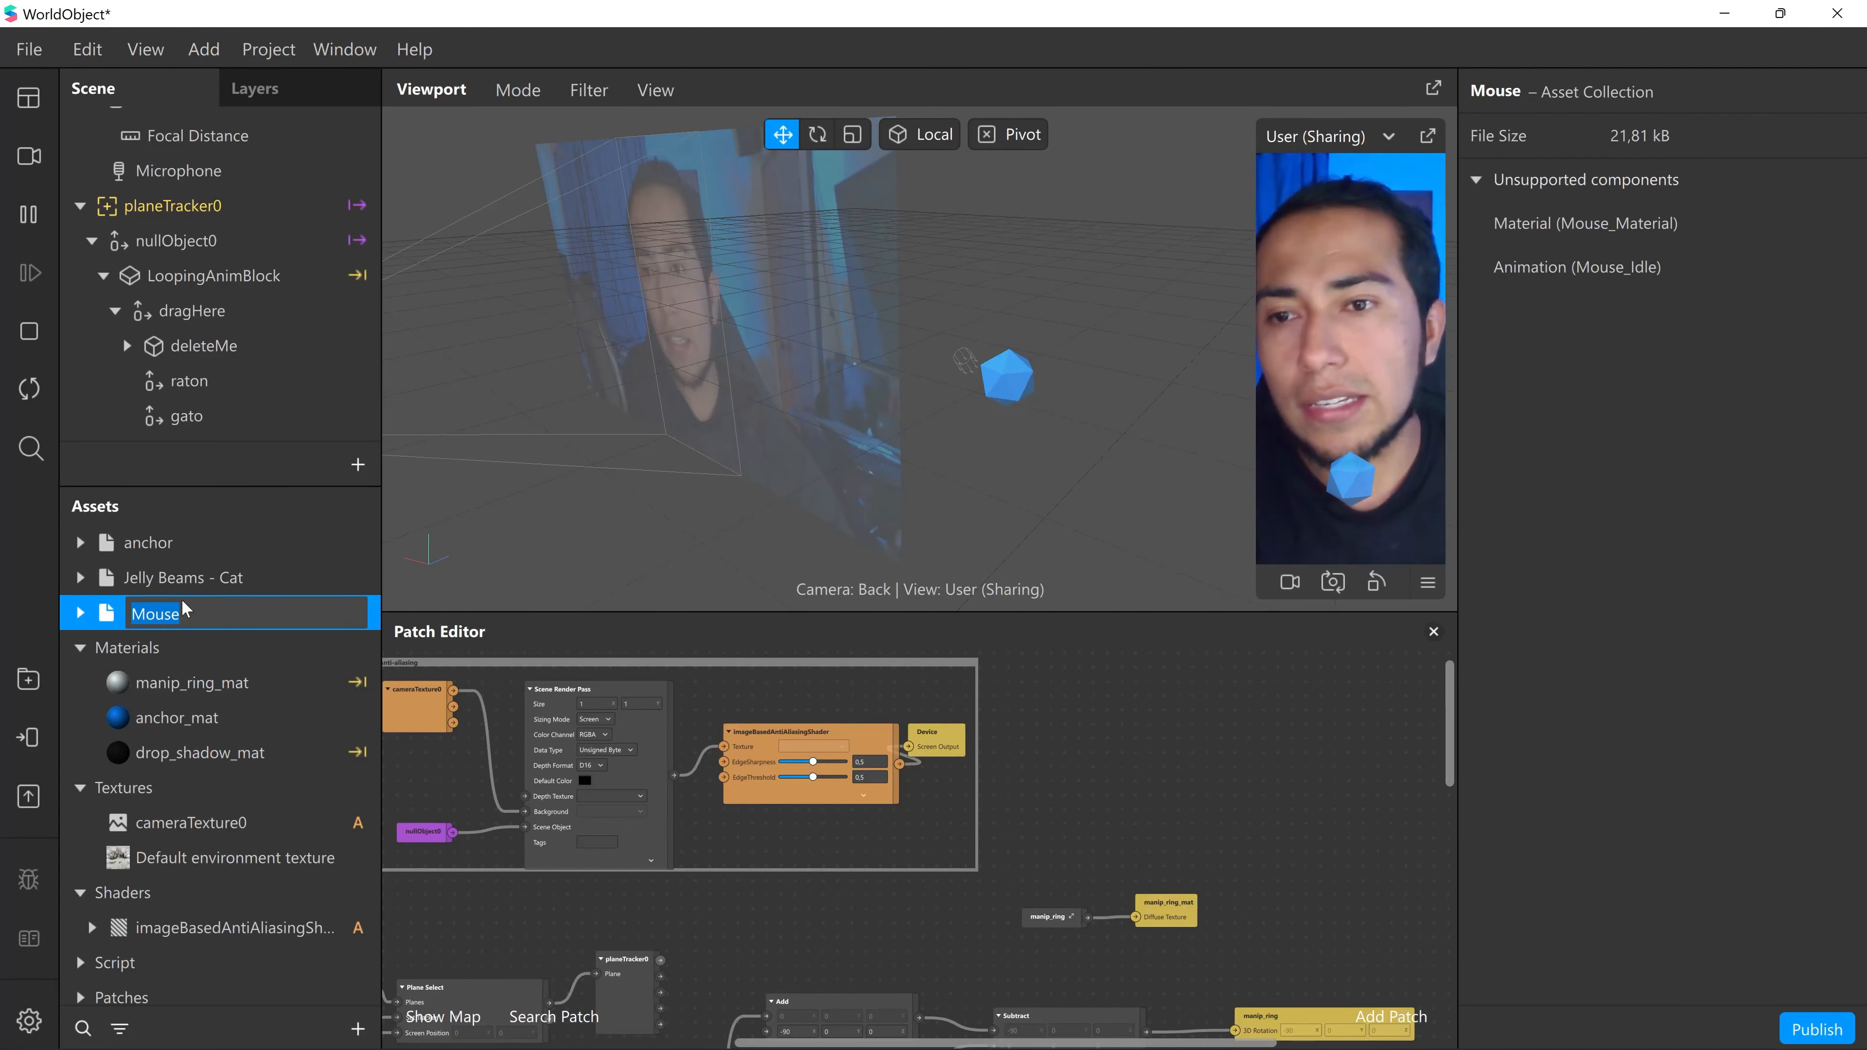
click(132, 647)
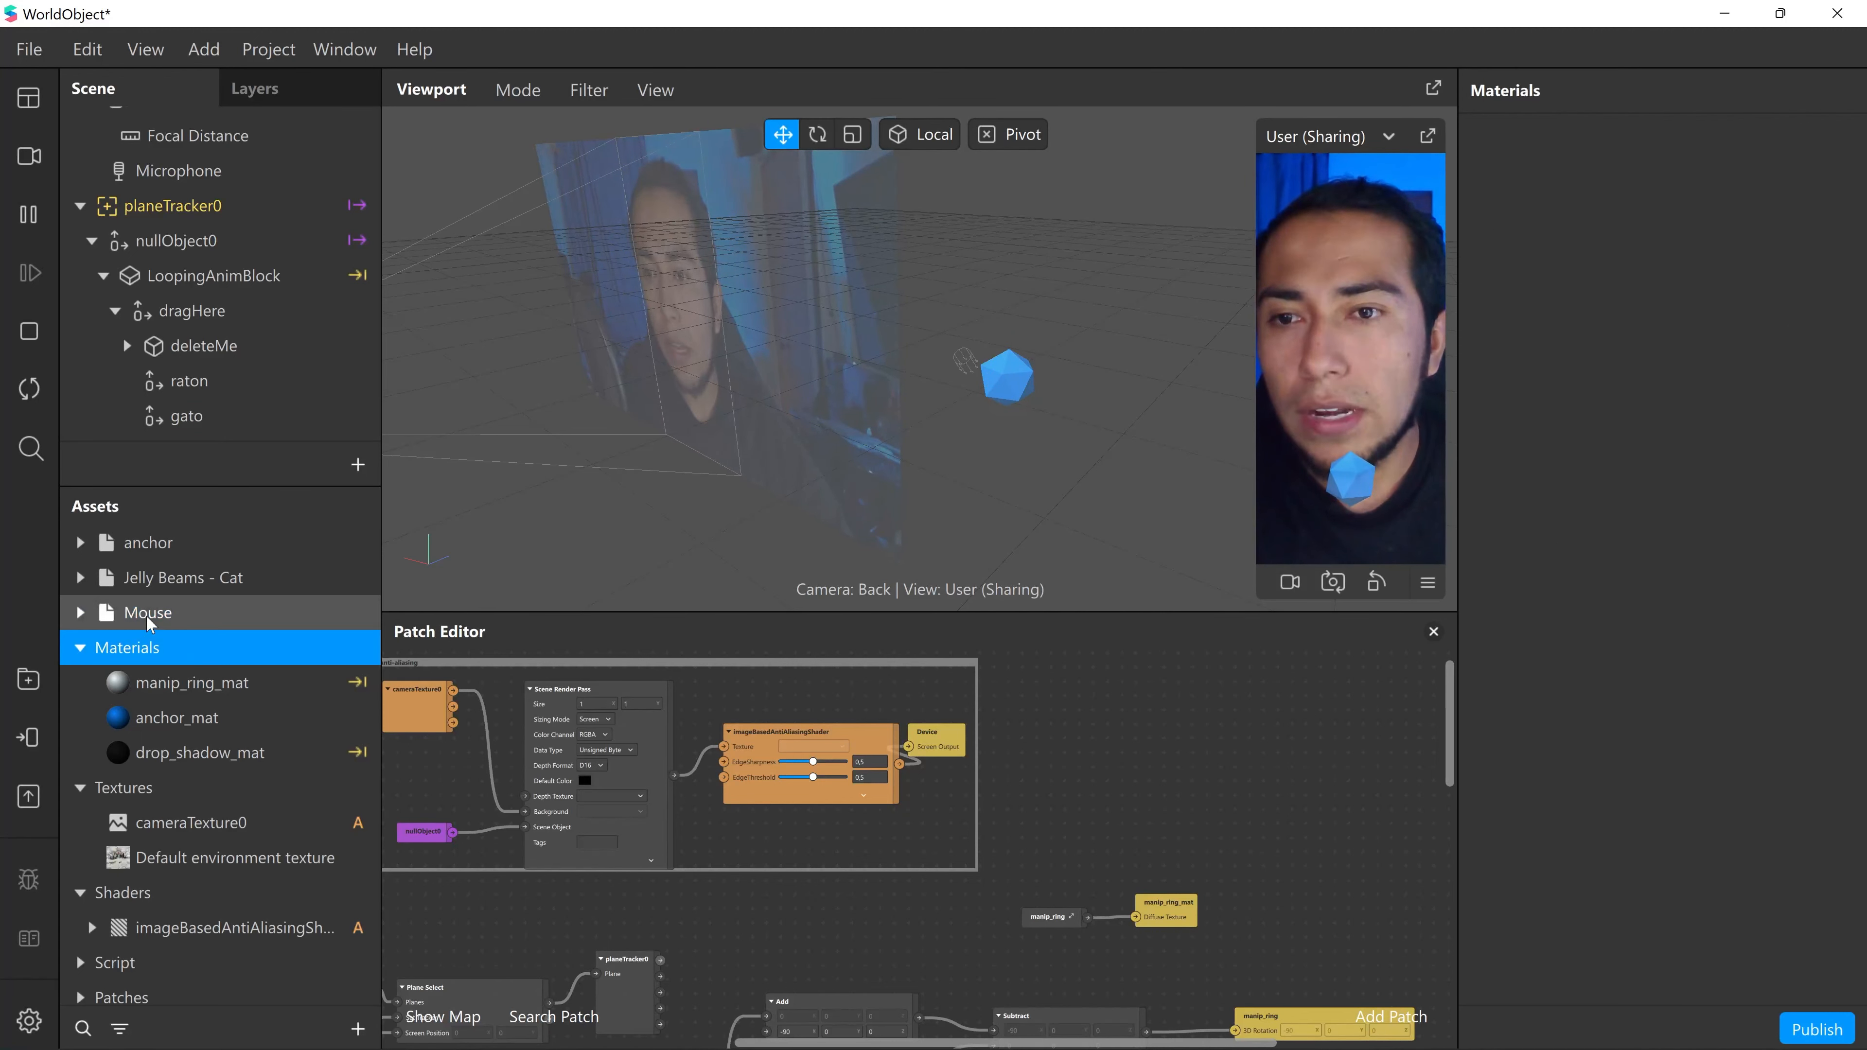
drag(200, 420, 197, 425)
double_click(154, 614)
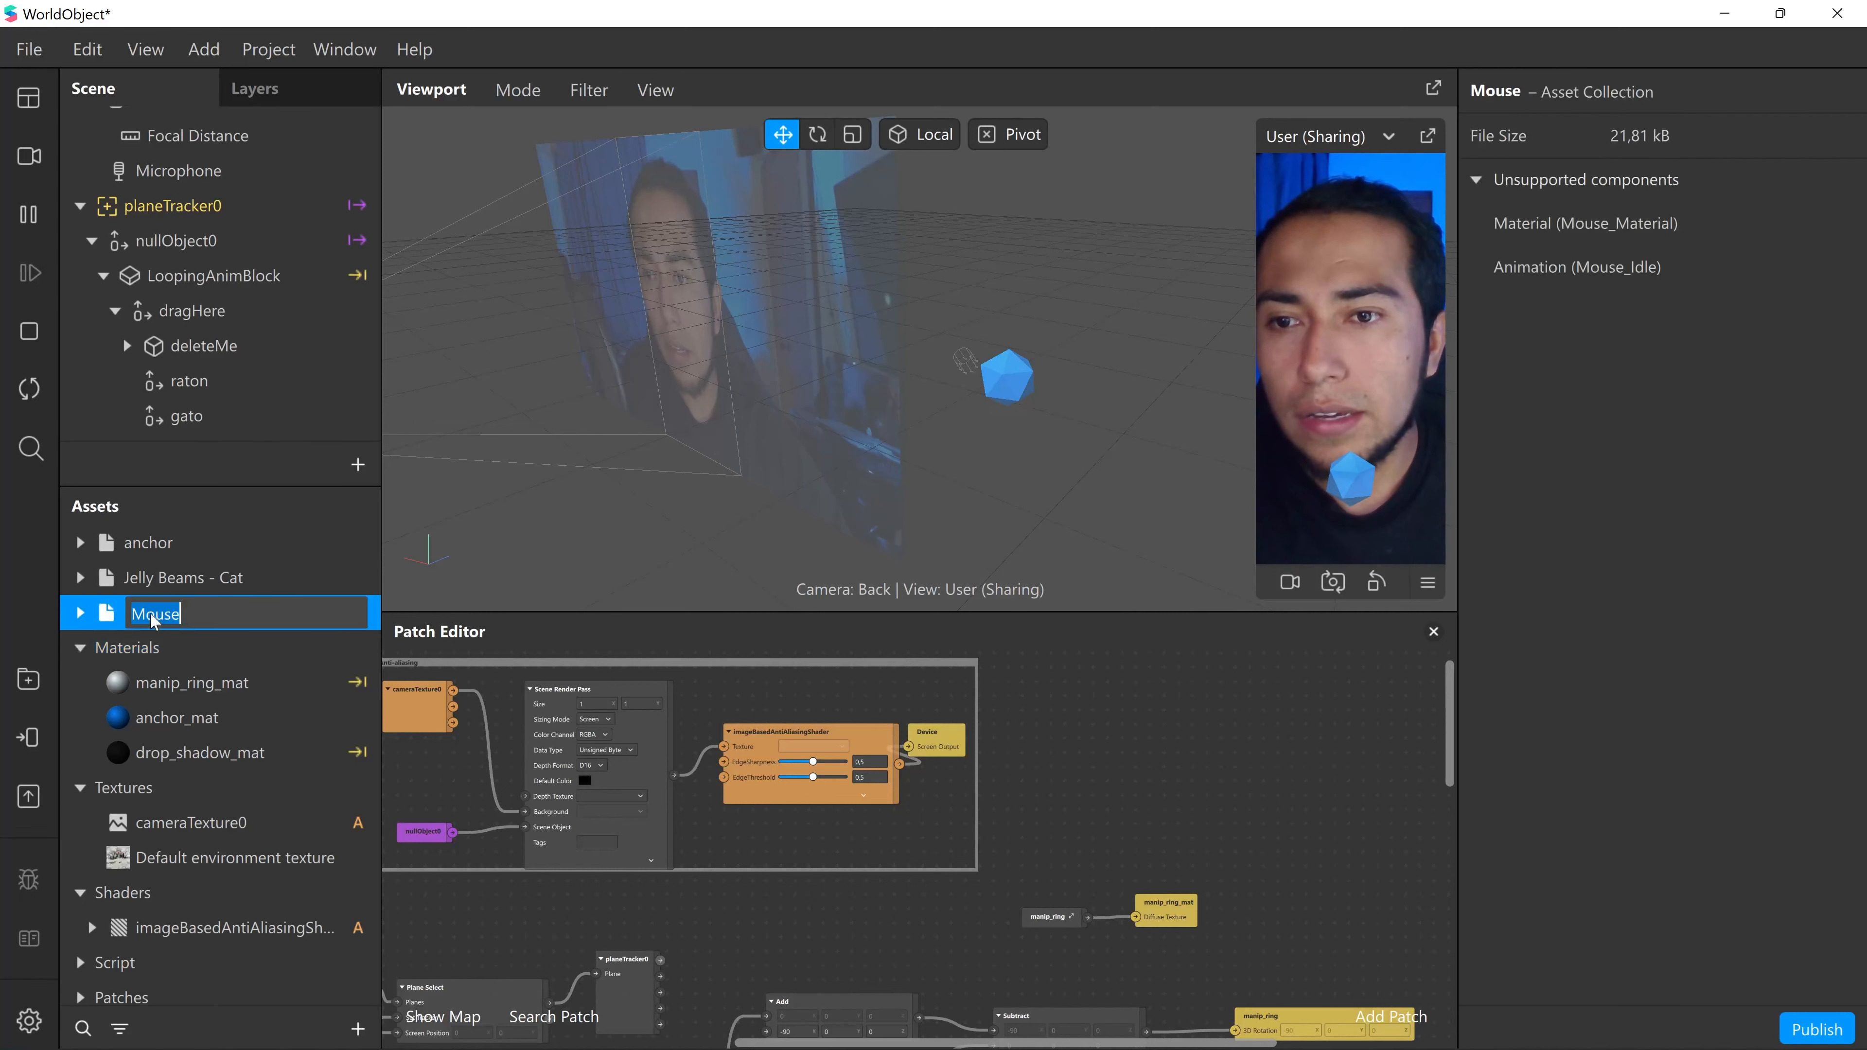
drag(109, 622, 188, 383)
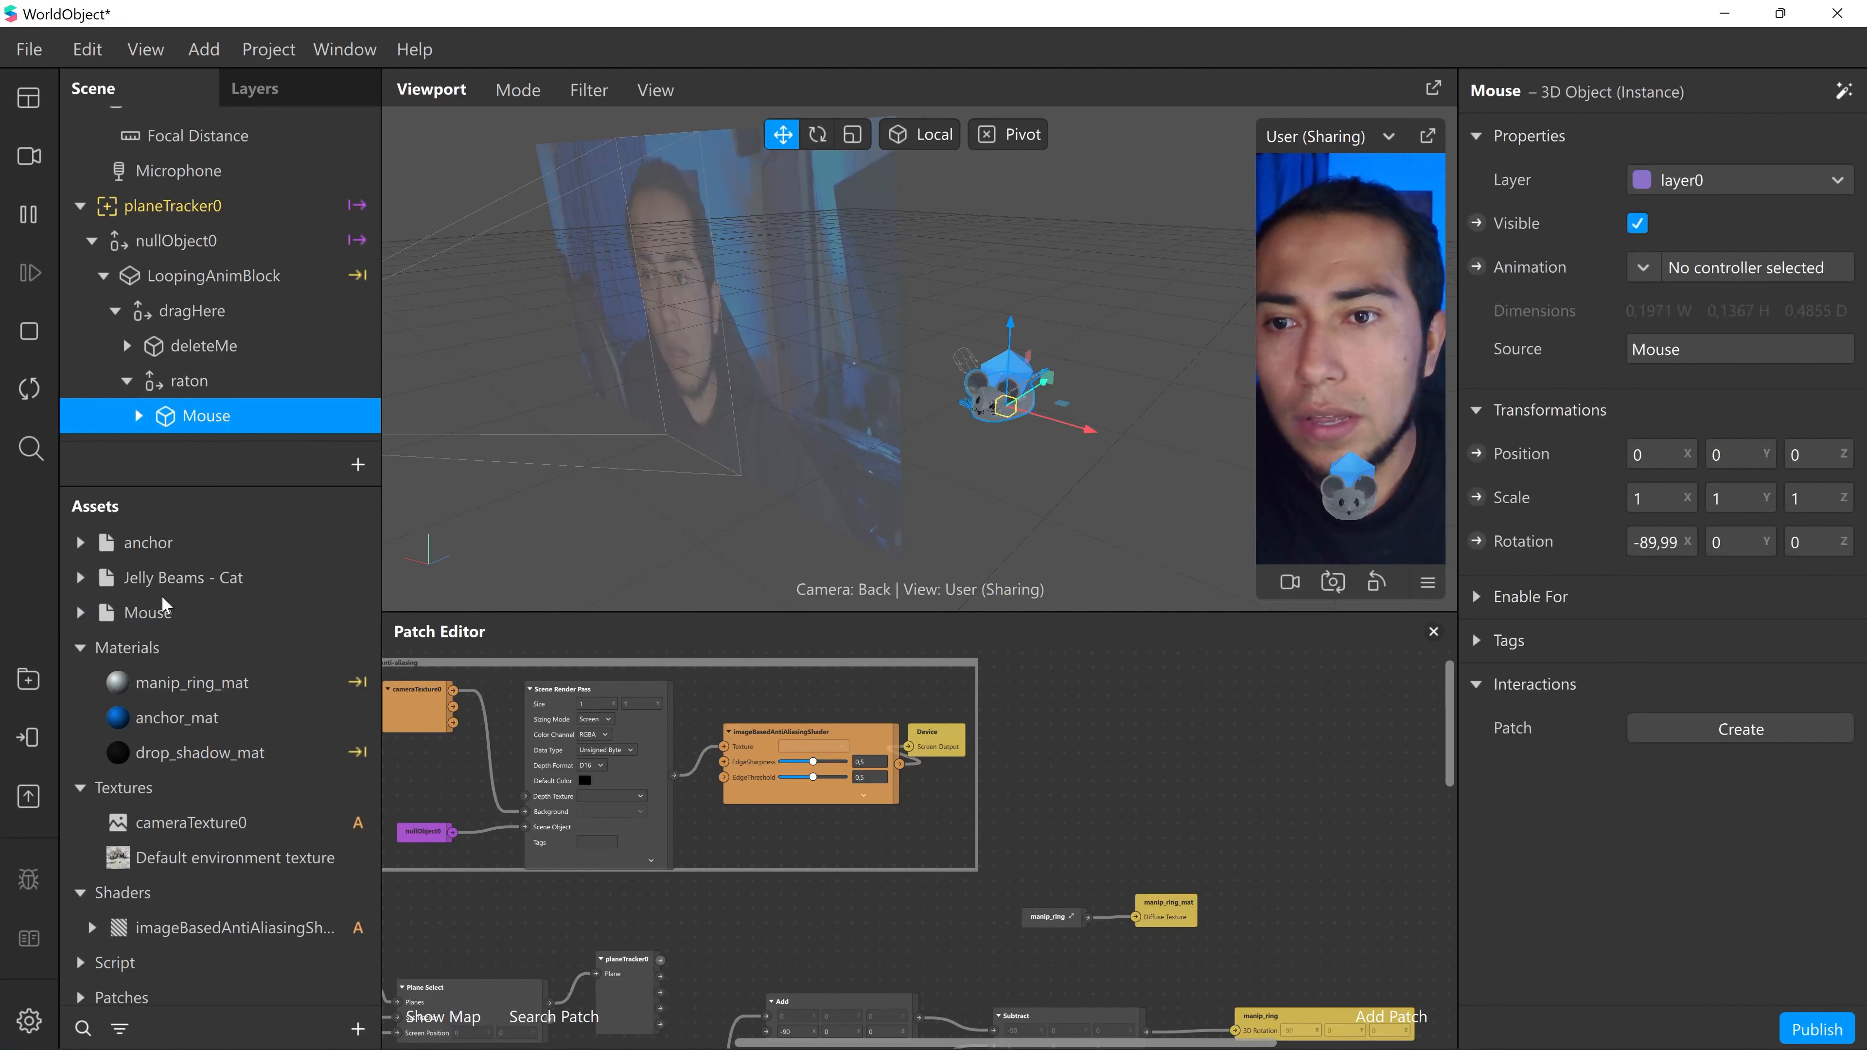
- Place the Jelly Beams - Cat asset in the scene as a child of the gato null object
click(137, 580)
drag(143, 583, 198, 447)
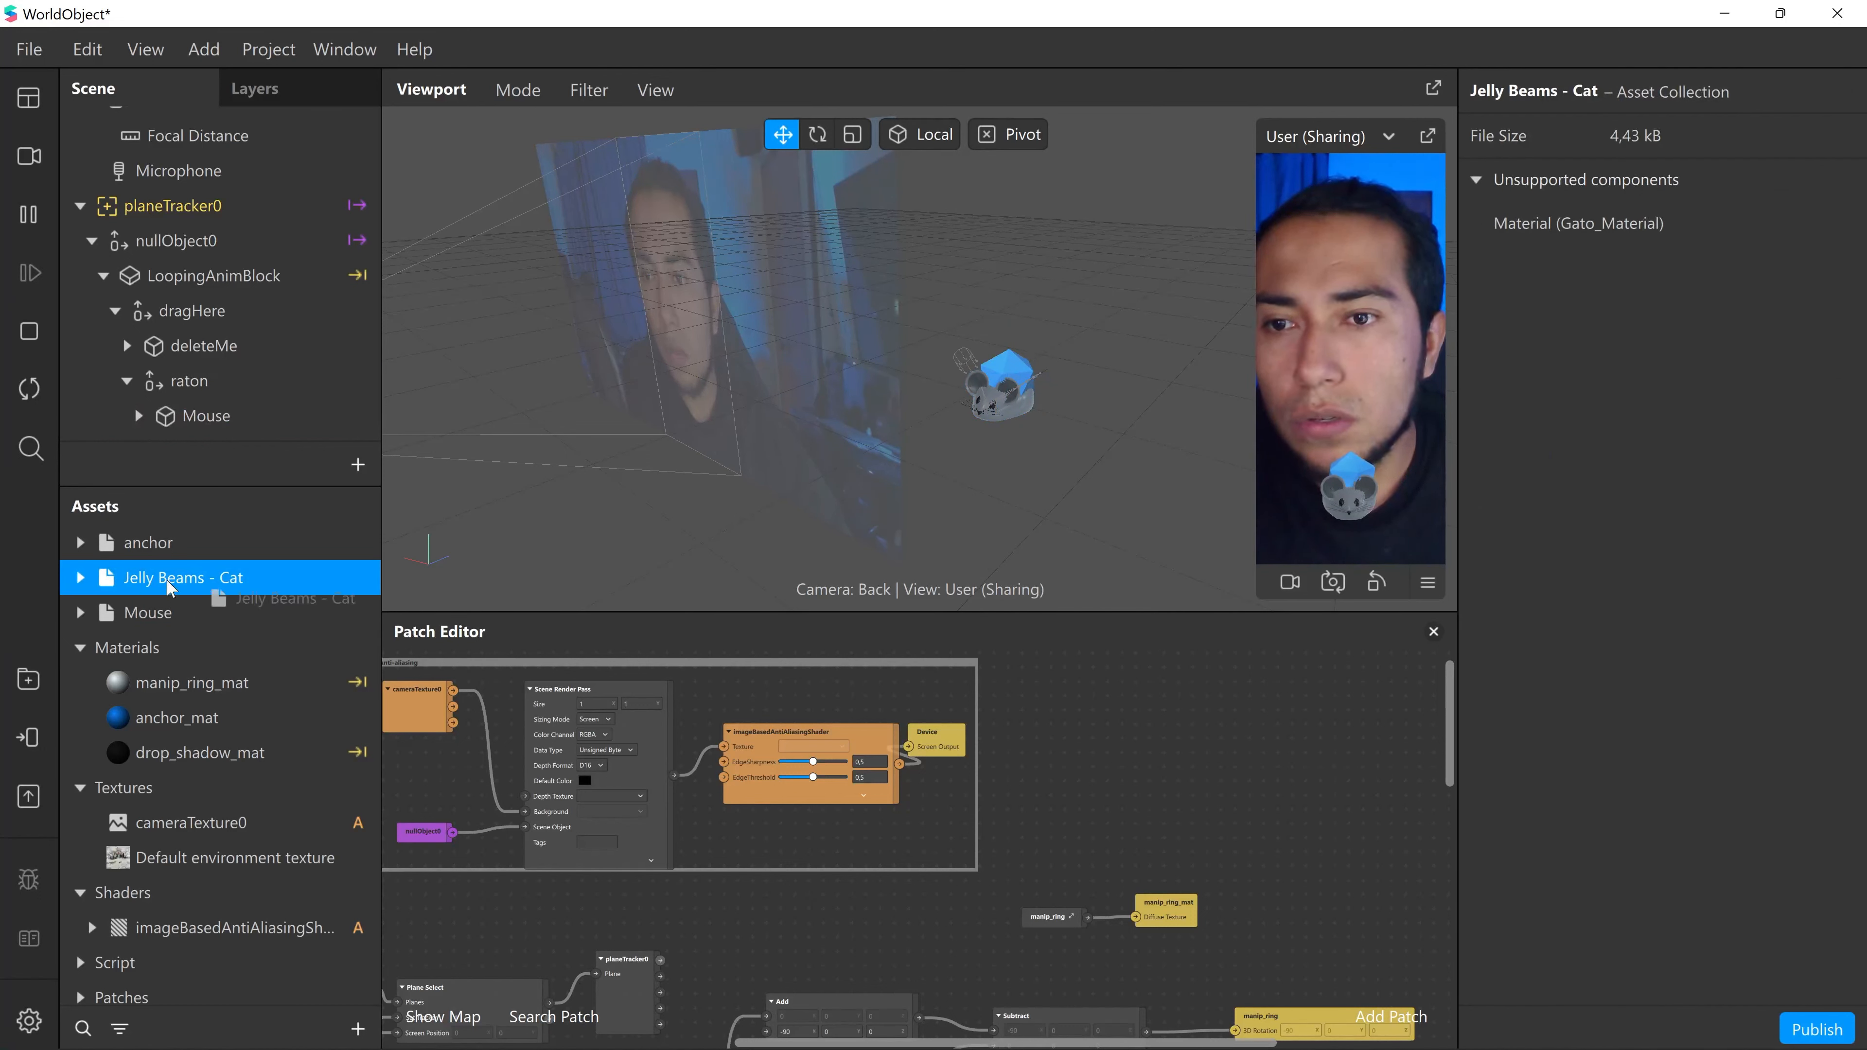
drag(144, 585, 187, 425)
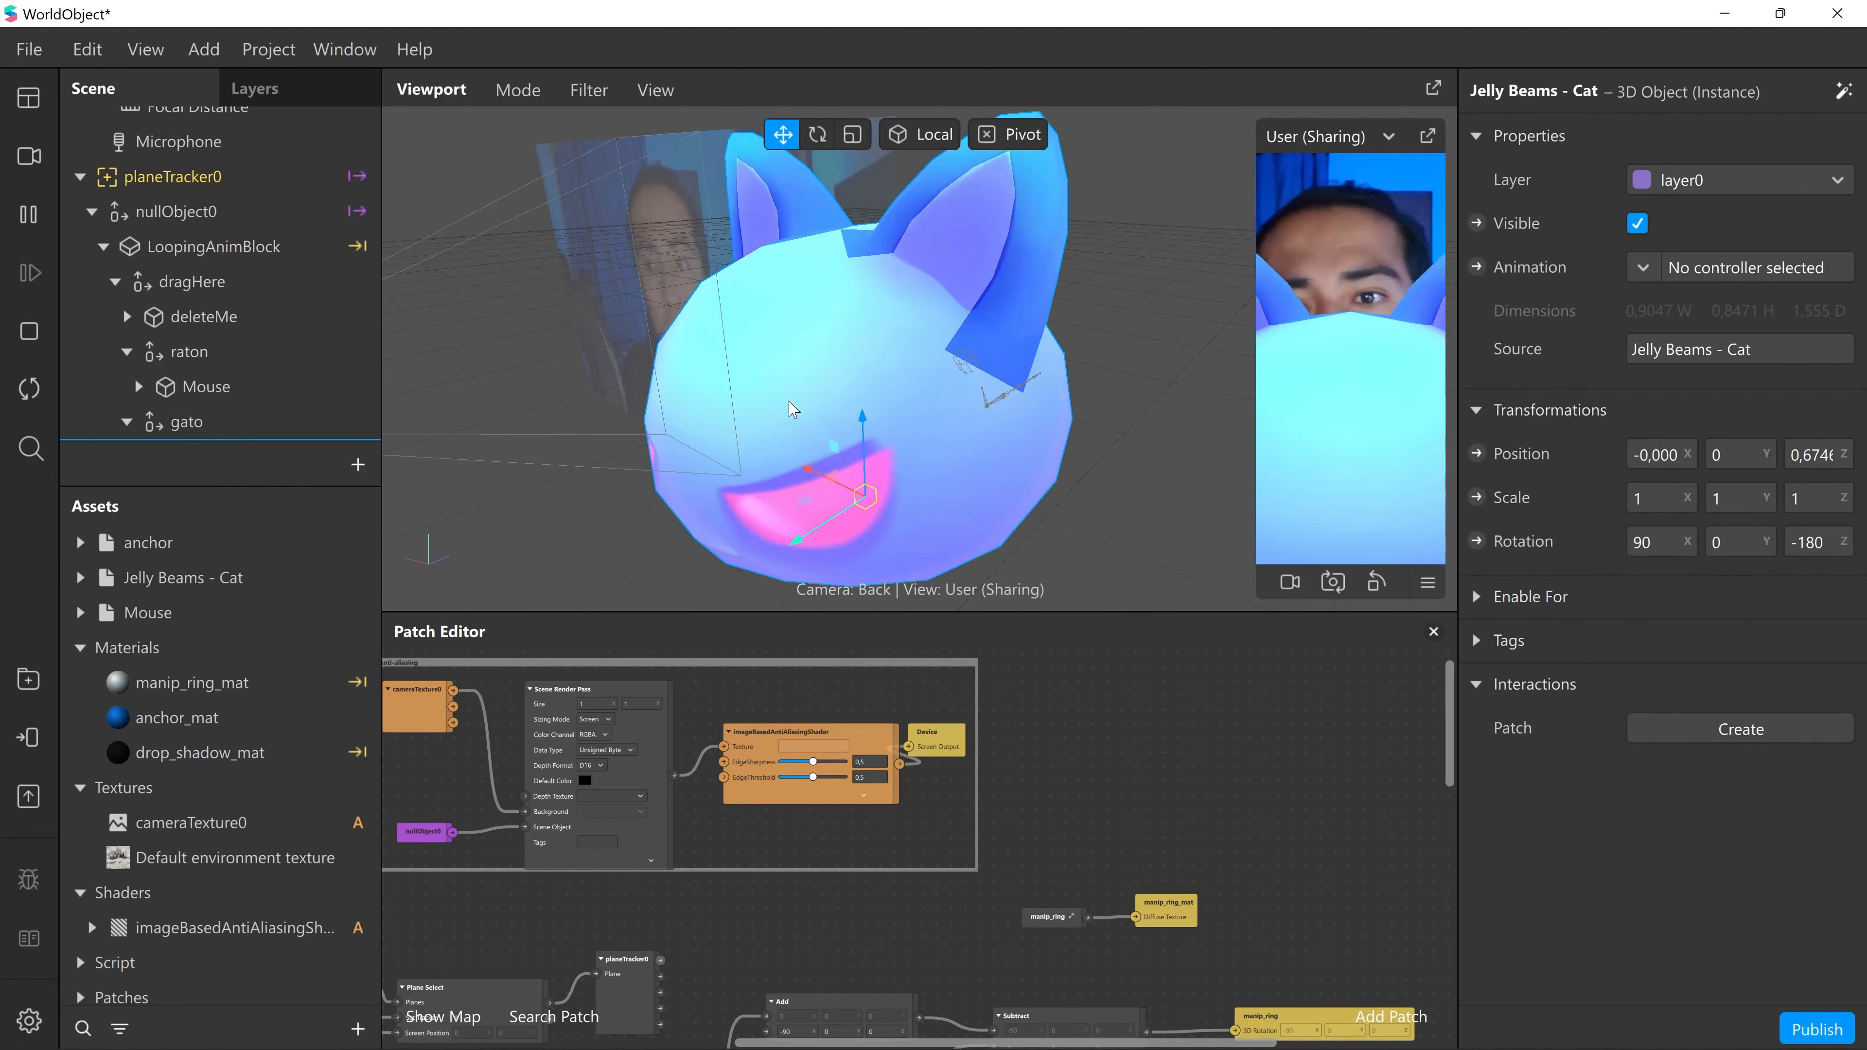
- Scale the Jelly Beams - Cat object down uniformly to about 0.297 on all axes
scroll(287, 360, down, 2)
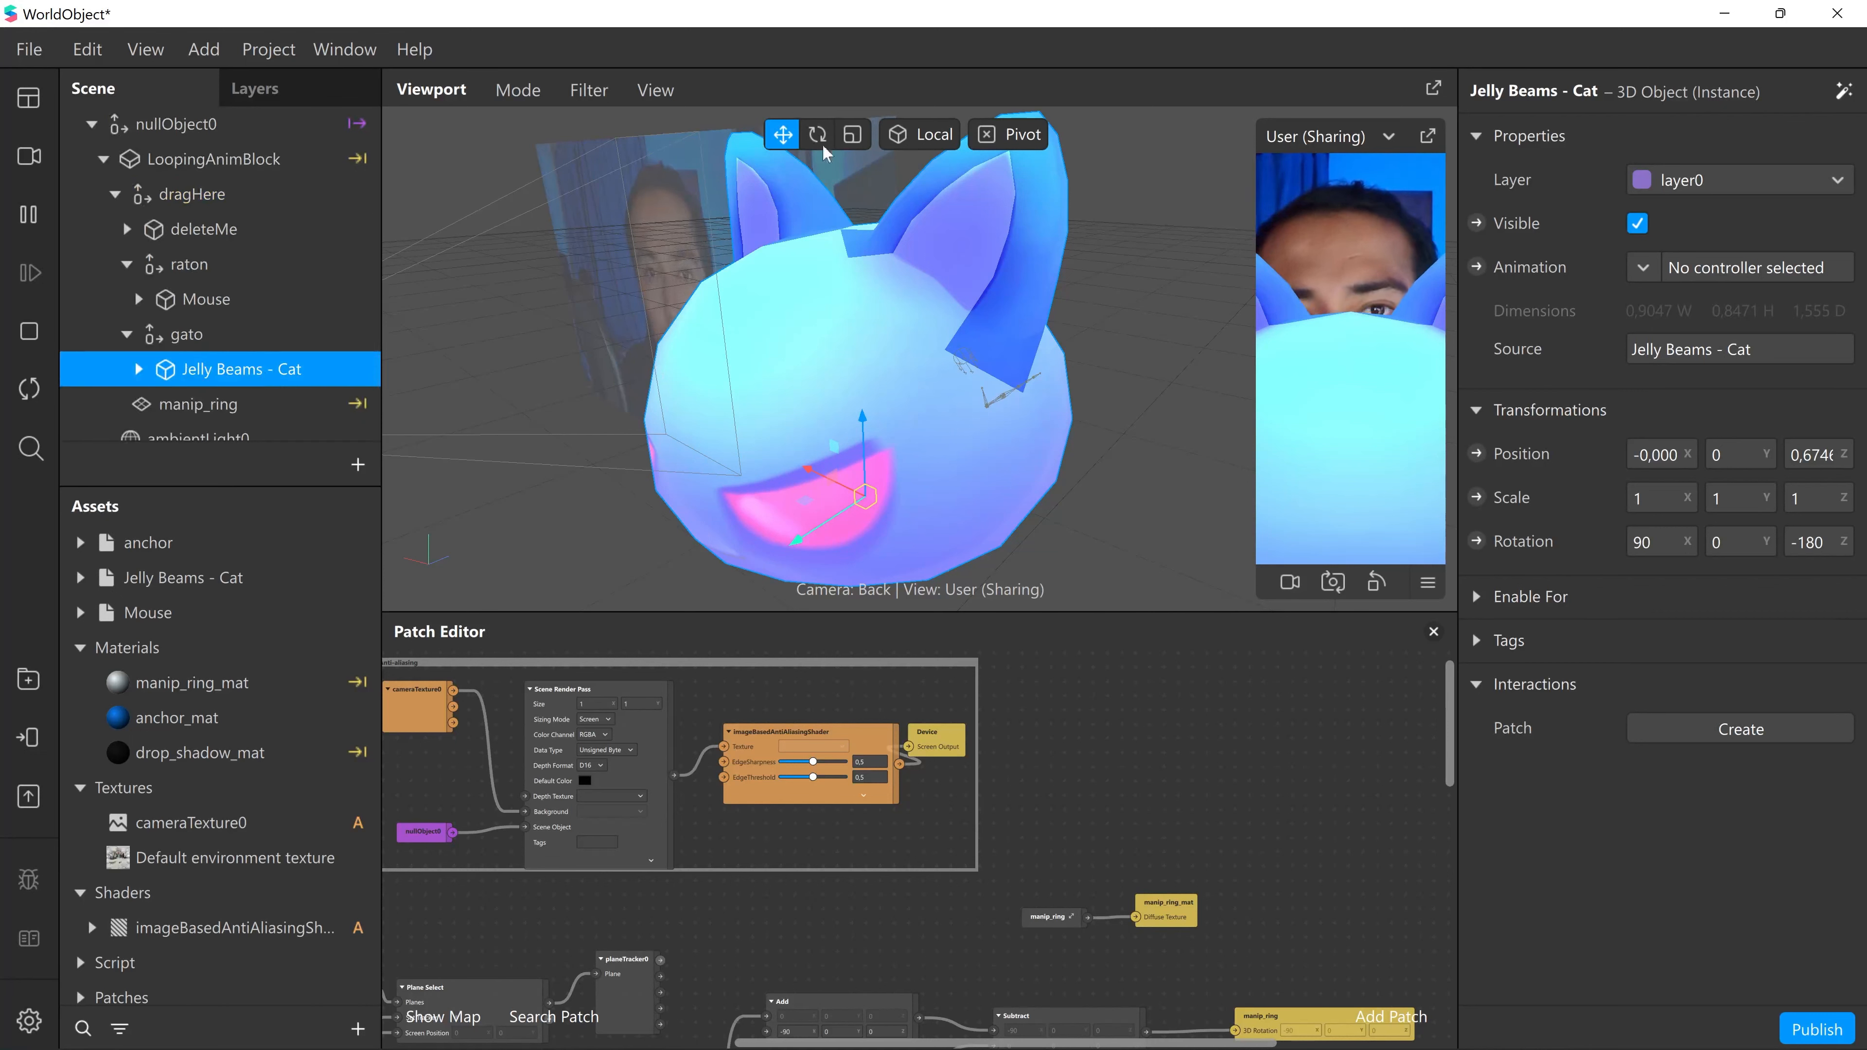
click(853, 134)
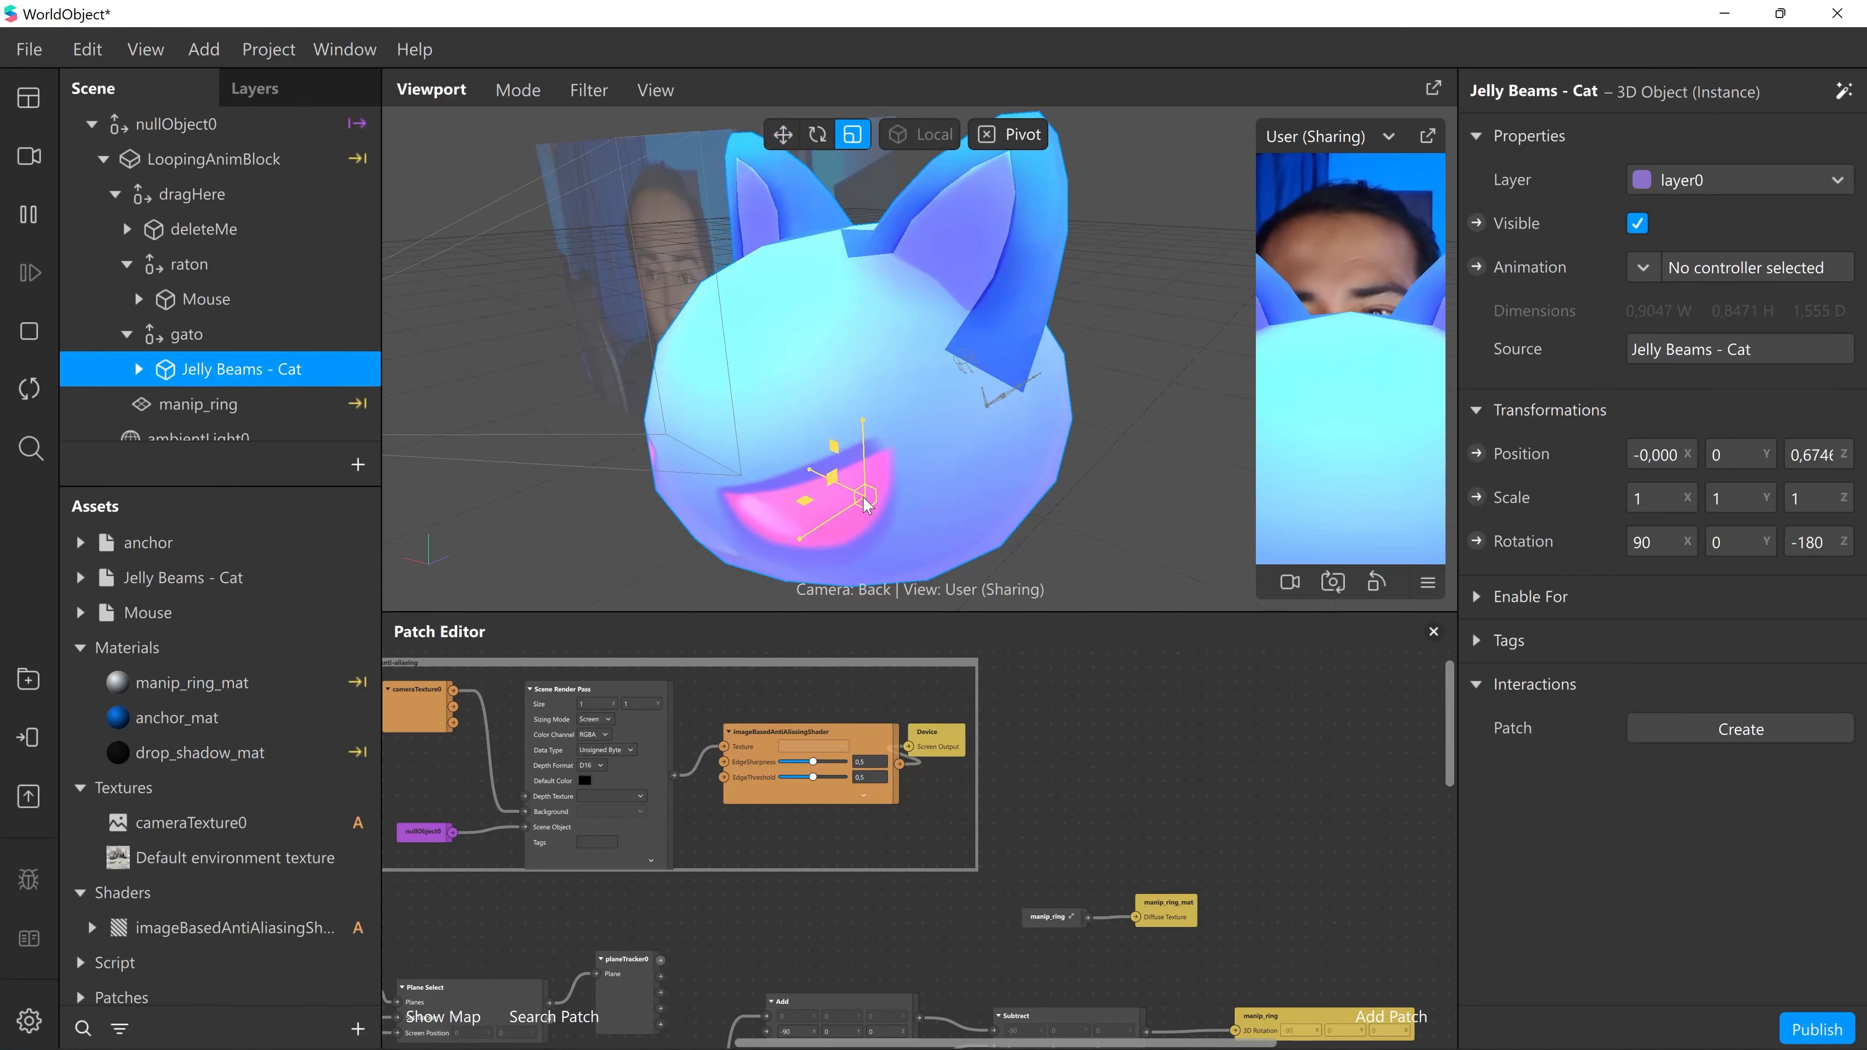
drag(863, 503, 762, 504)
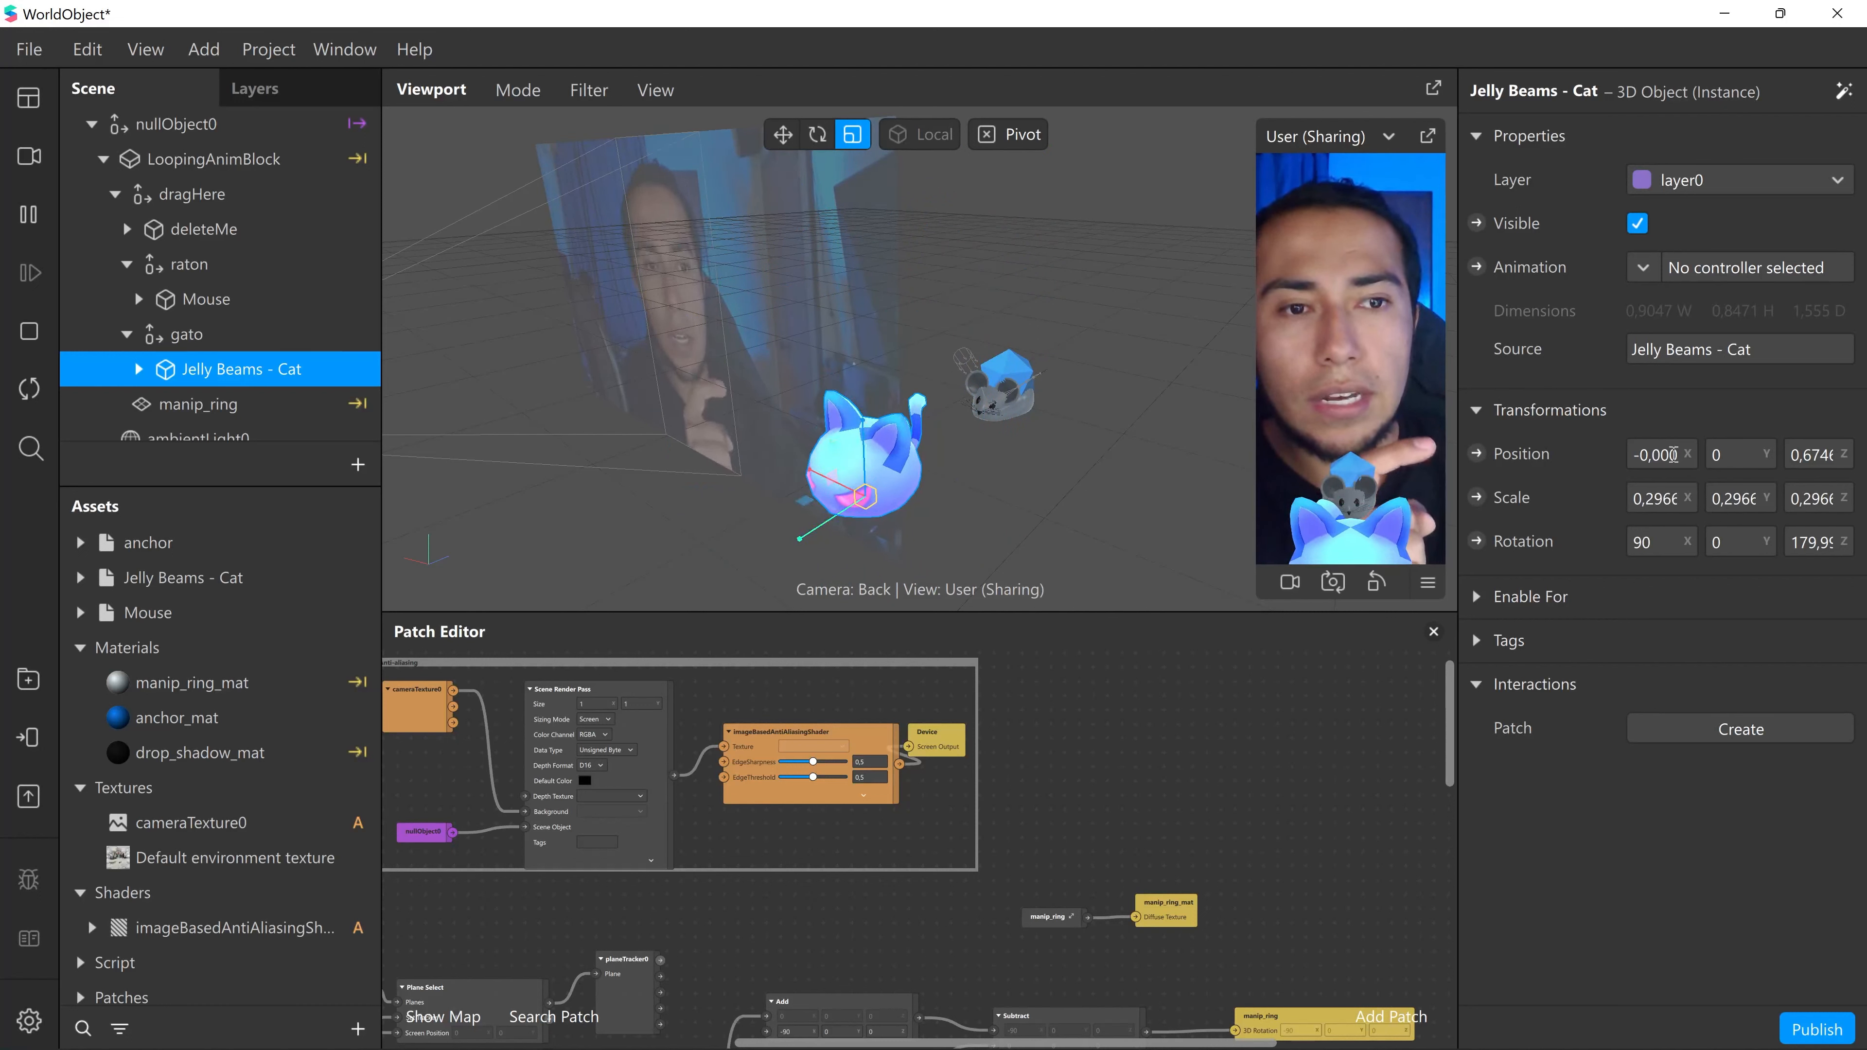
- Set the Jelly Beams - Cat object's X and Z positions to 0
click(1672, 454)
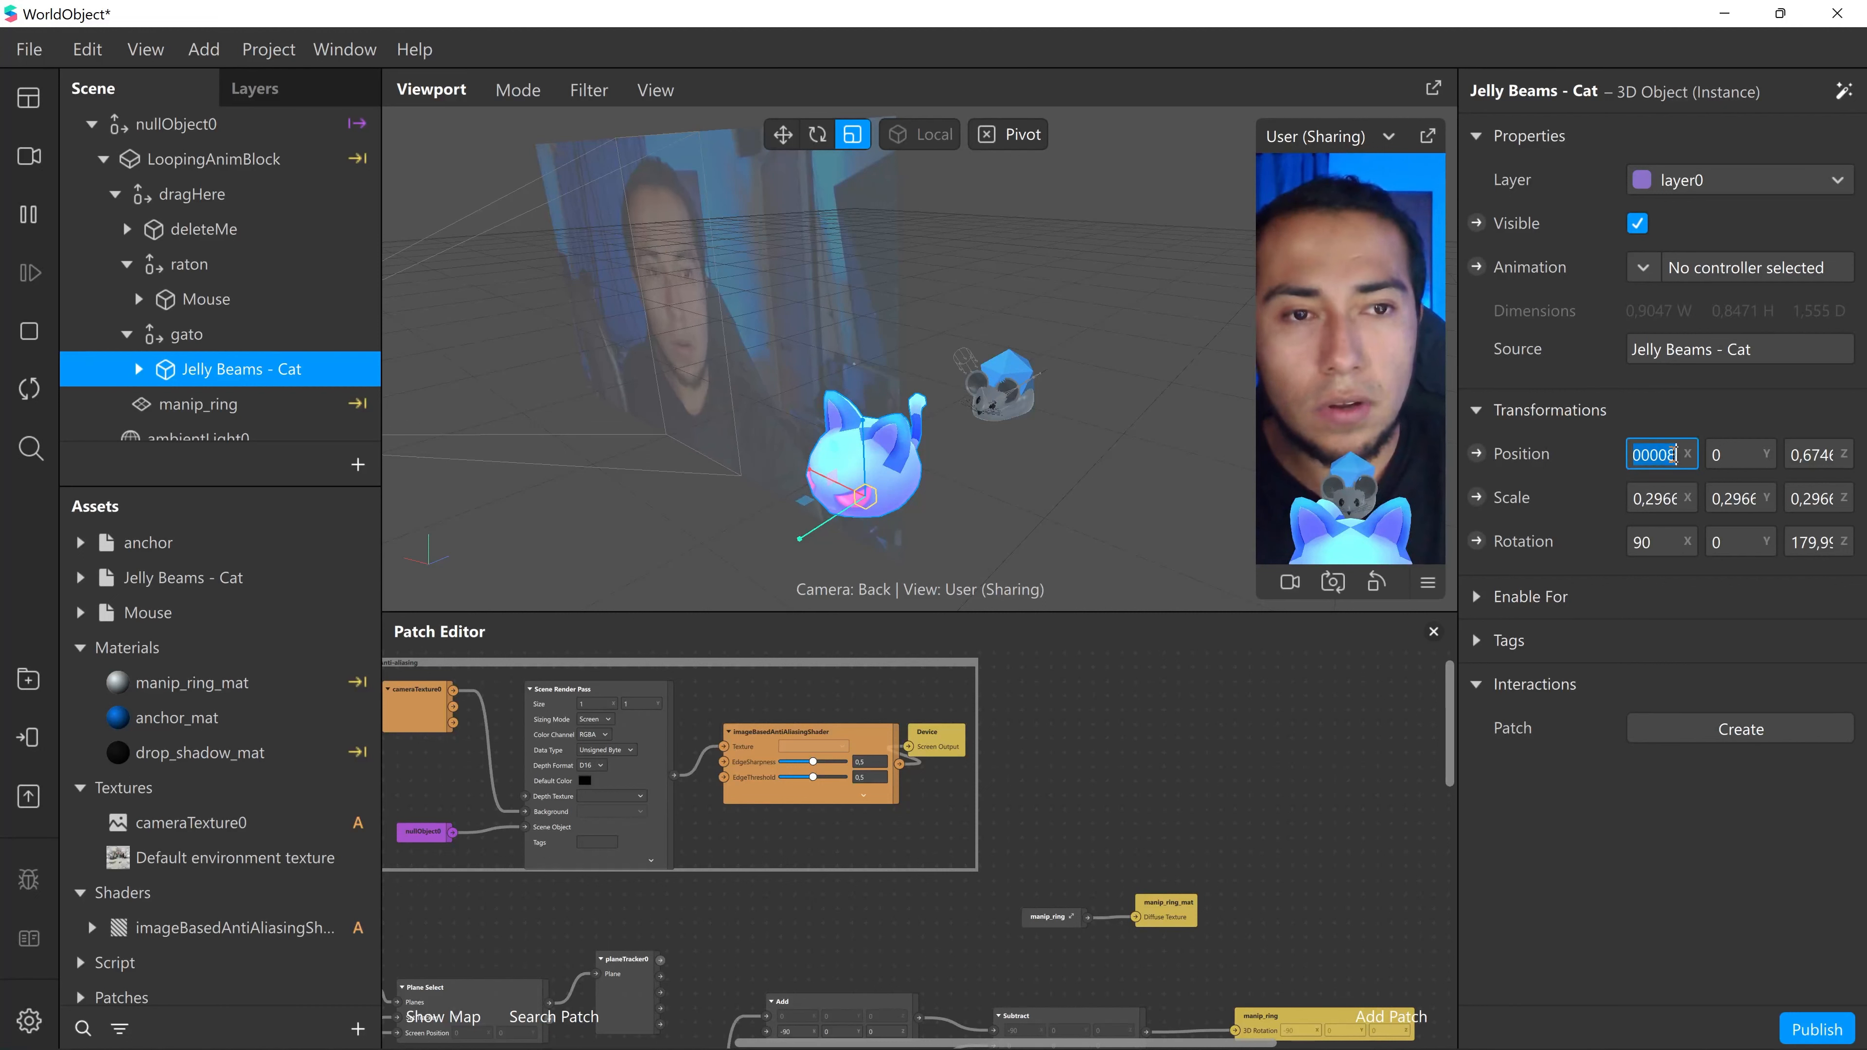
key(Tab)
key(Tab)
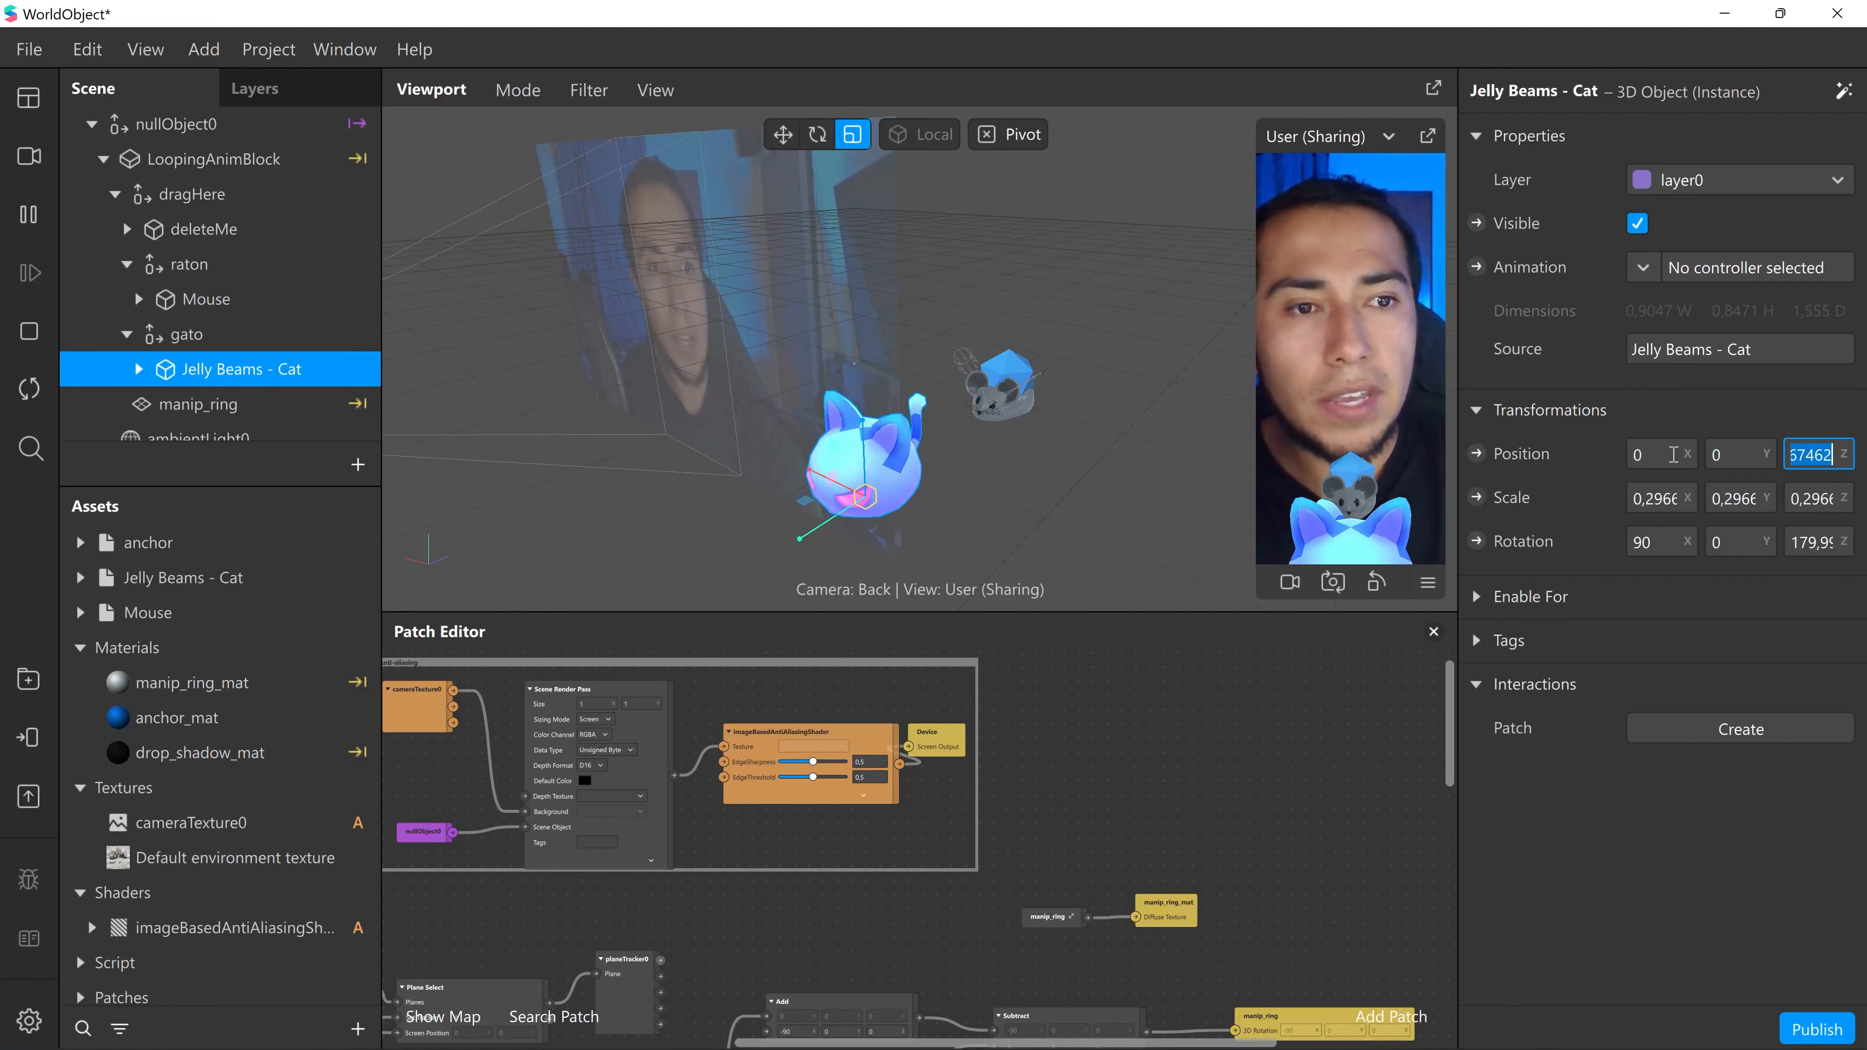
text(0)
key(Return)
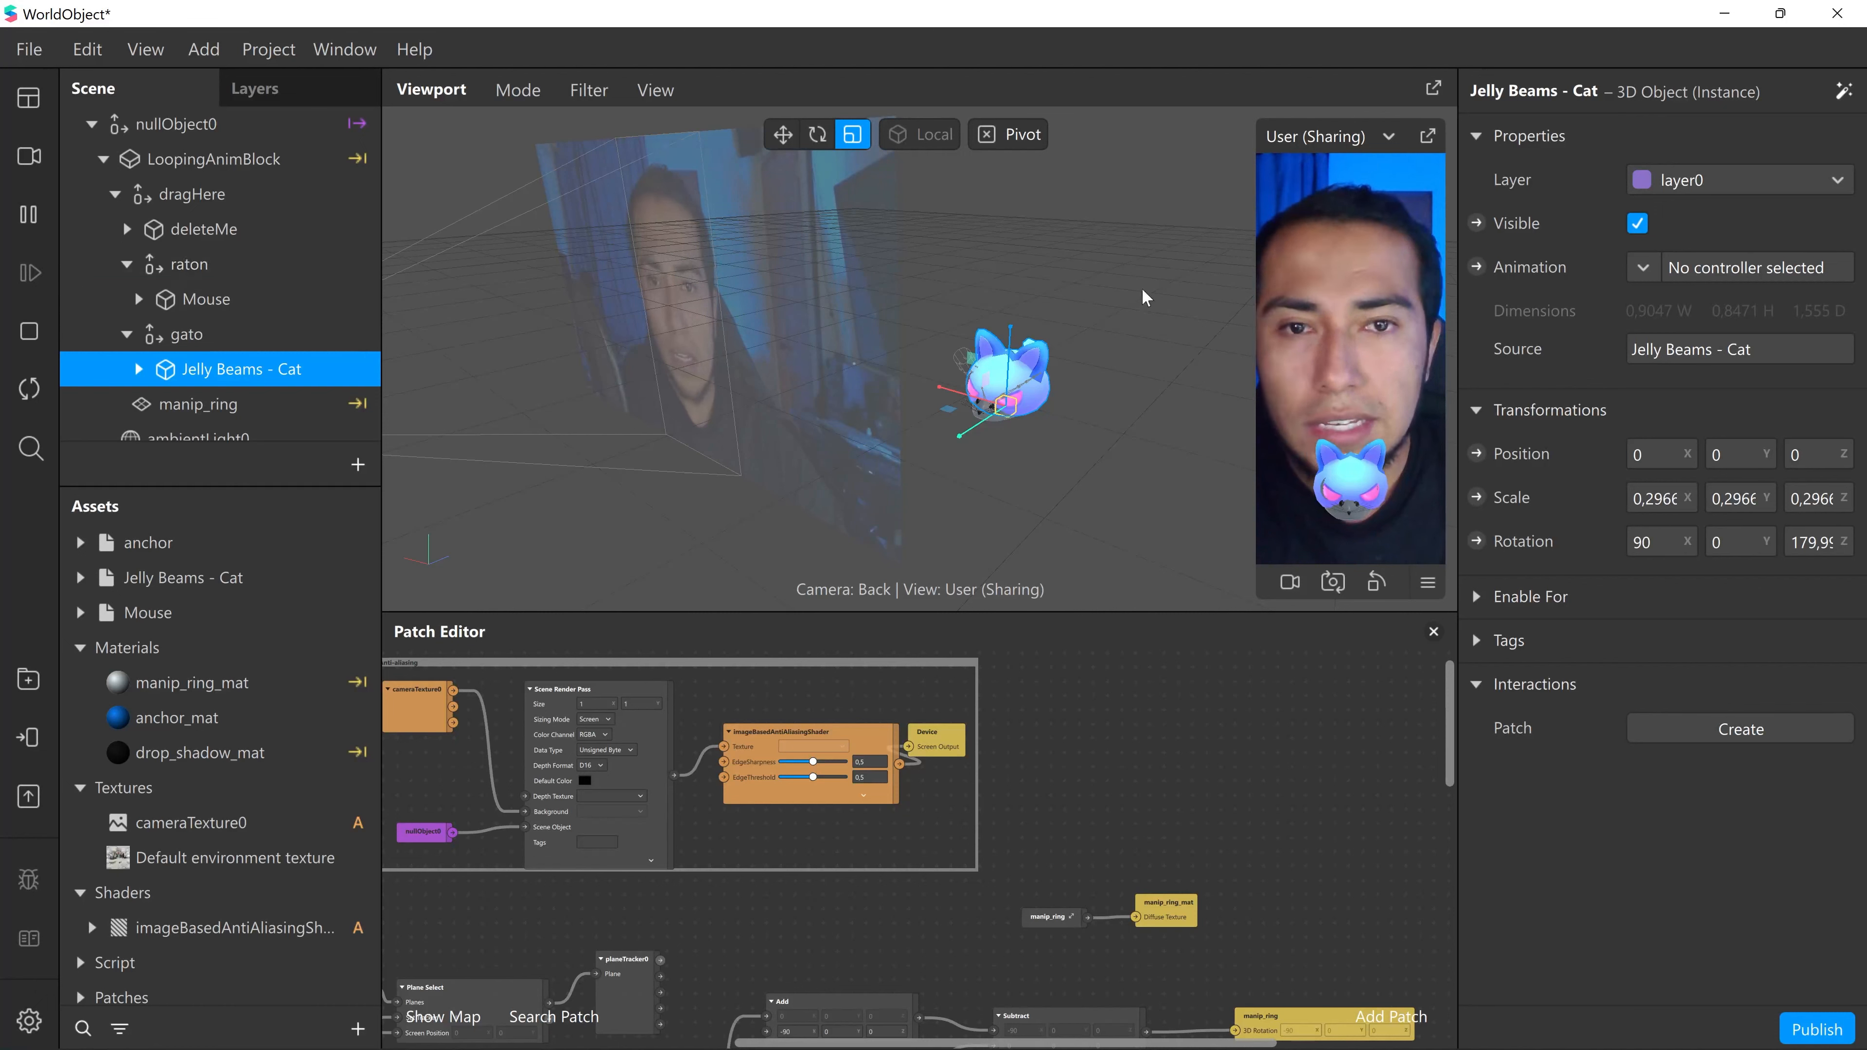
scroll(1053, 430, up, 2)
scroll(1052, 430, up, 1)
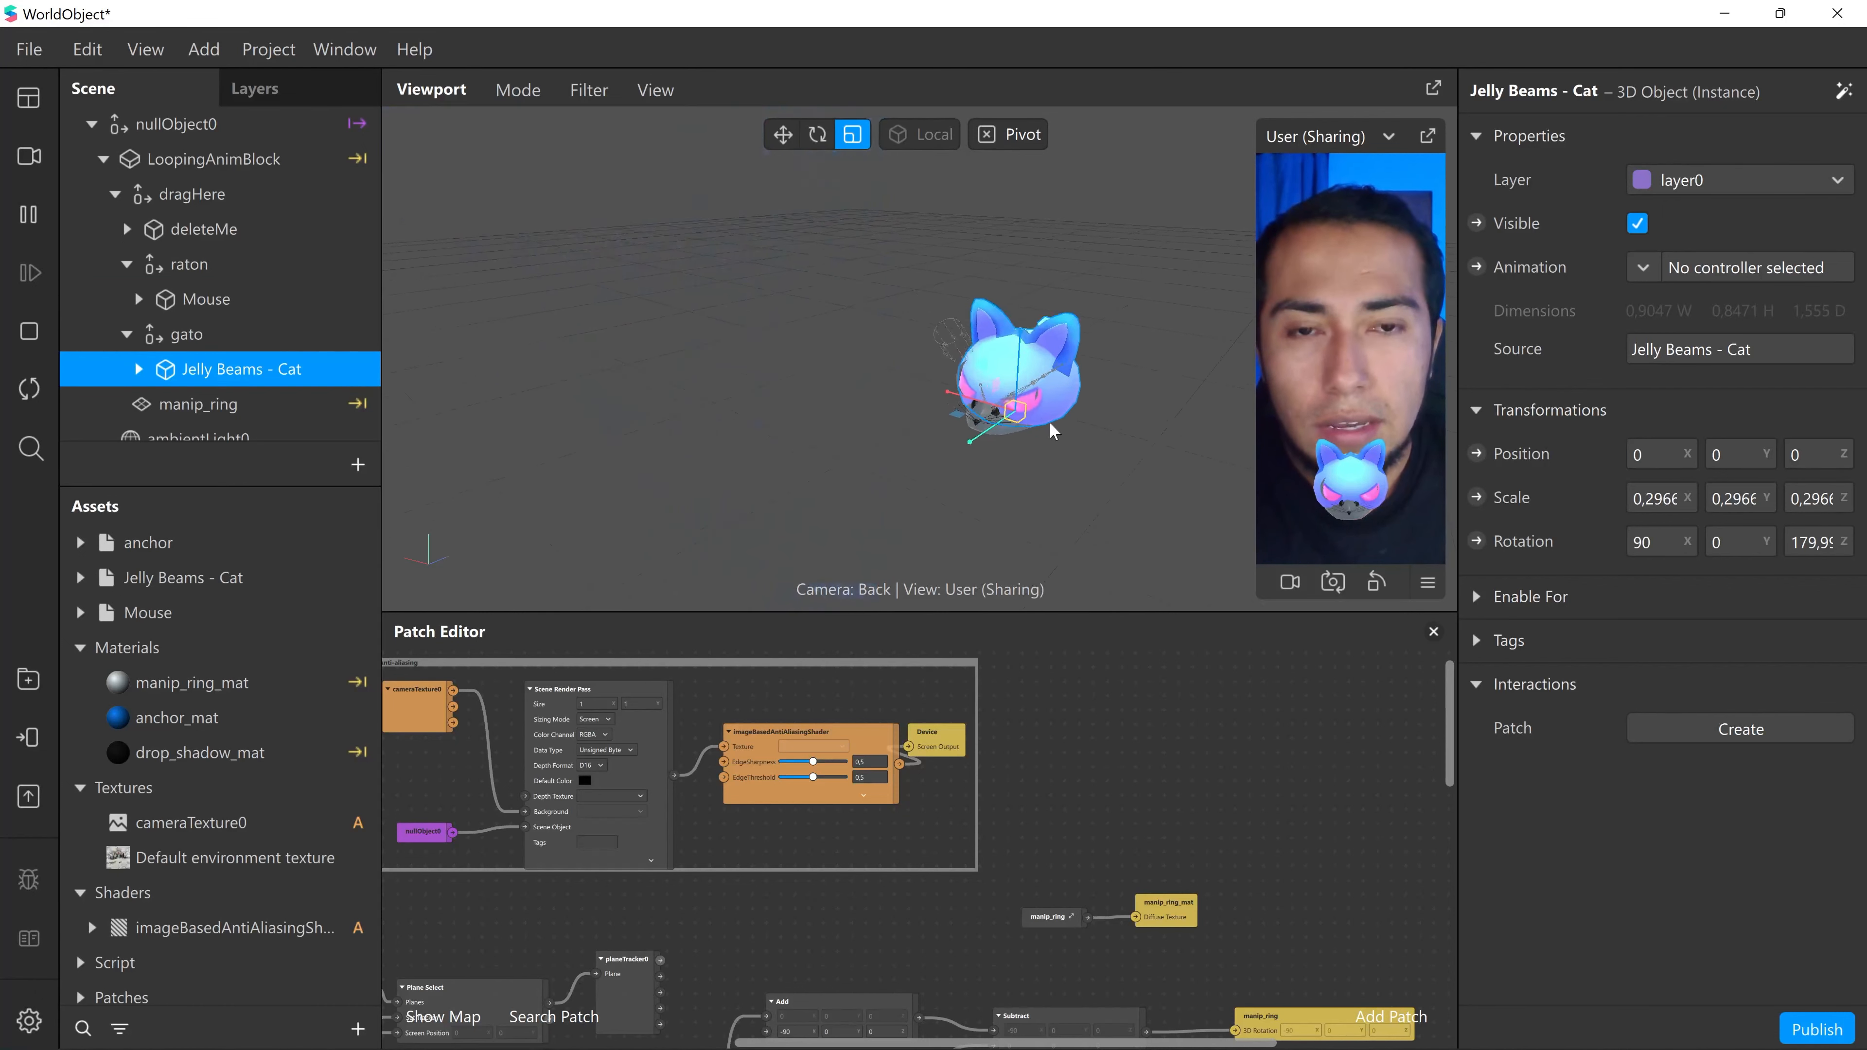
key(f)
scroll(1008, 351, down, 2)
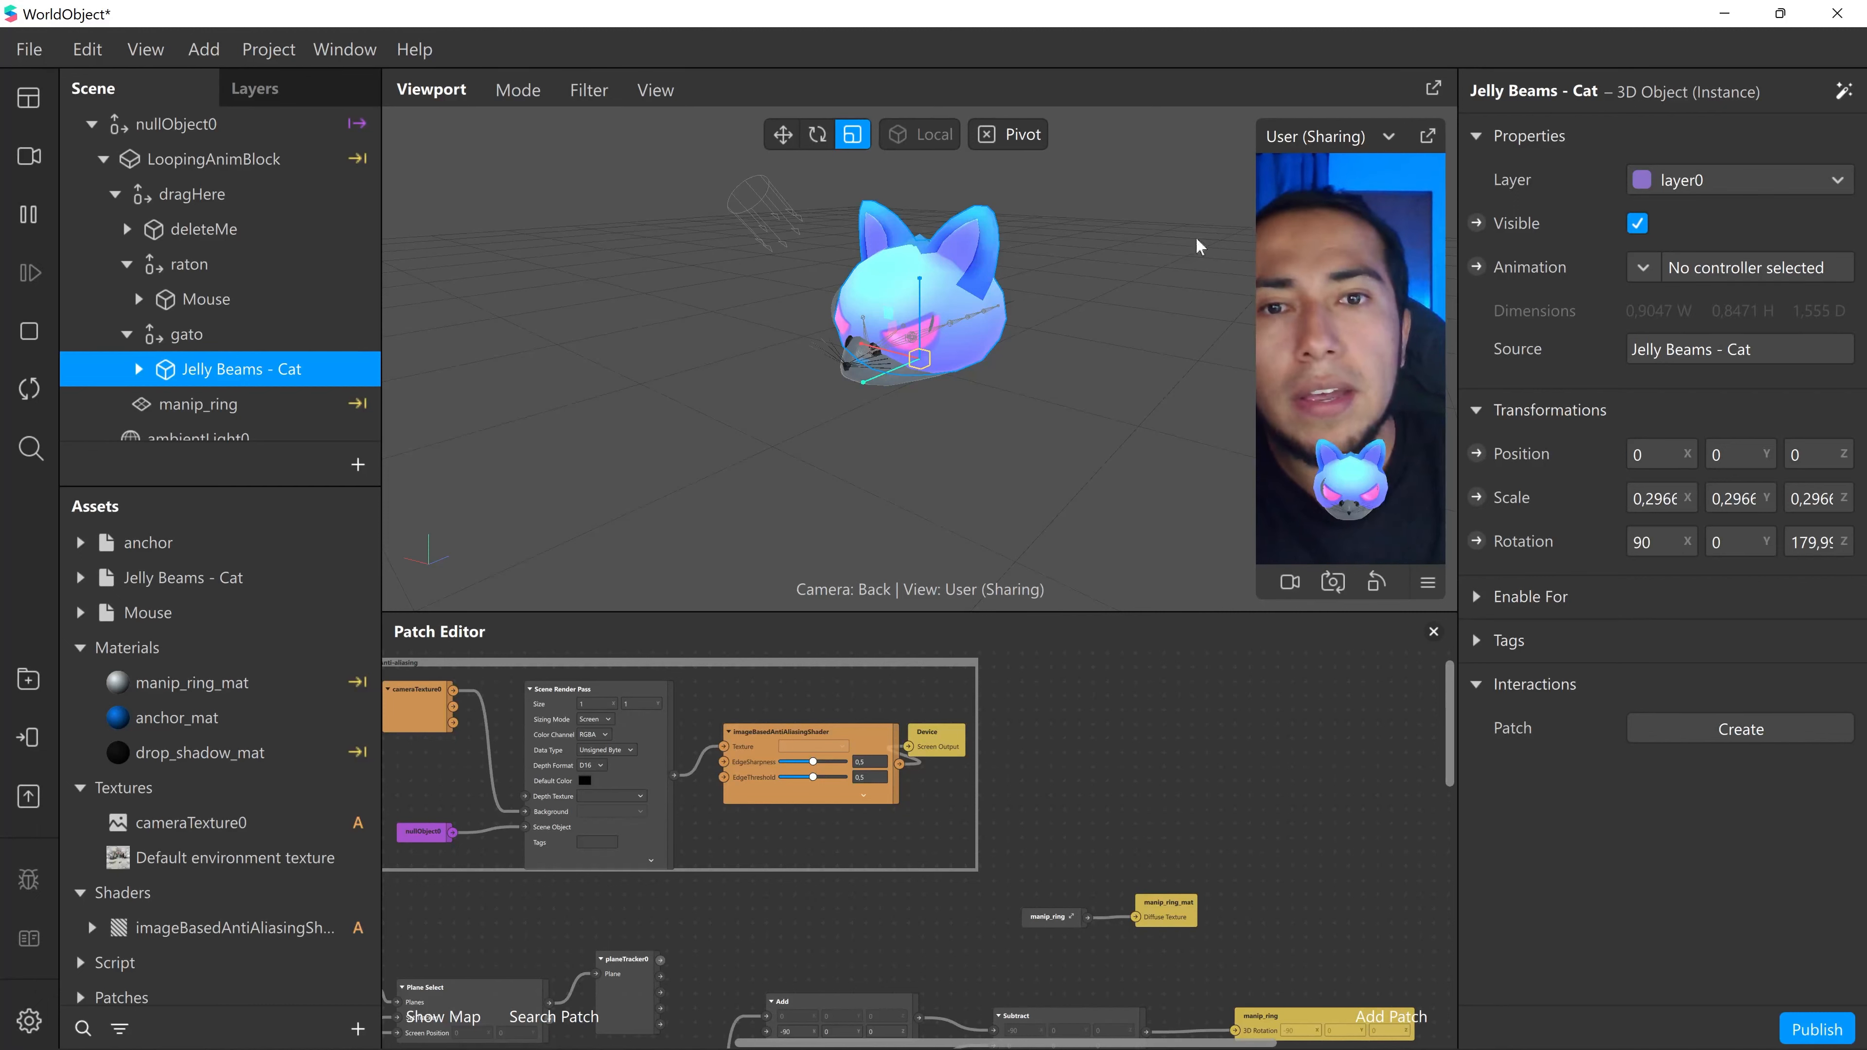
drag(1100, 302, 1023, 432)
- Select nullObject0 in the scene and all the patches in the Anti-aliasing group of the patch graph
drag(1099, 762, 1301, 780)
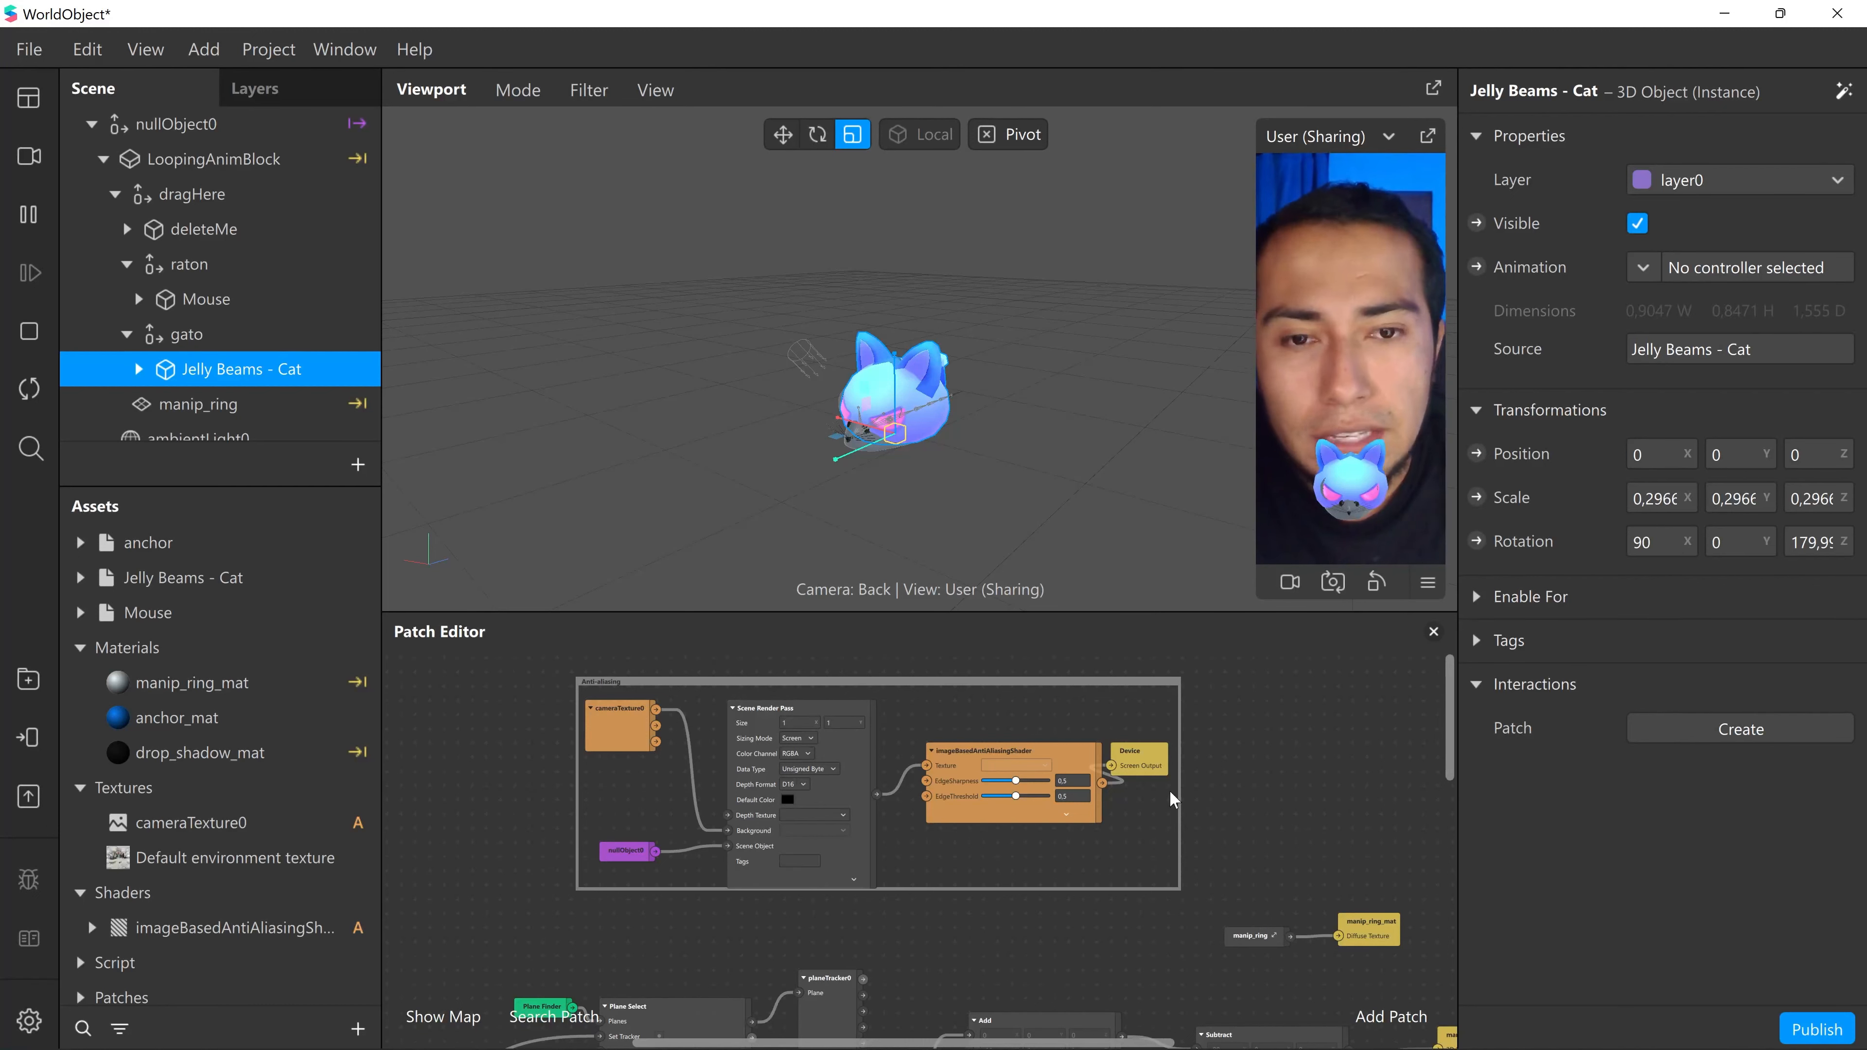
scroll(1169, 790, up, 3)
middle_drag(867, 761, 1009, 816)
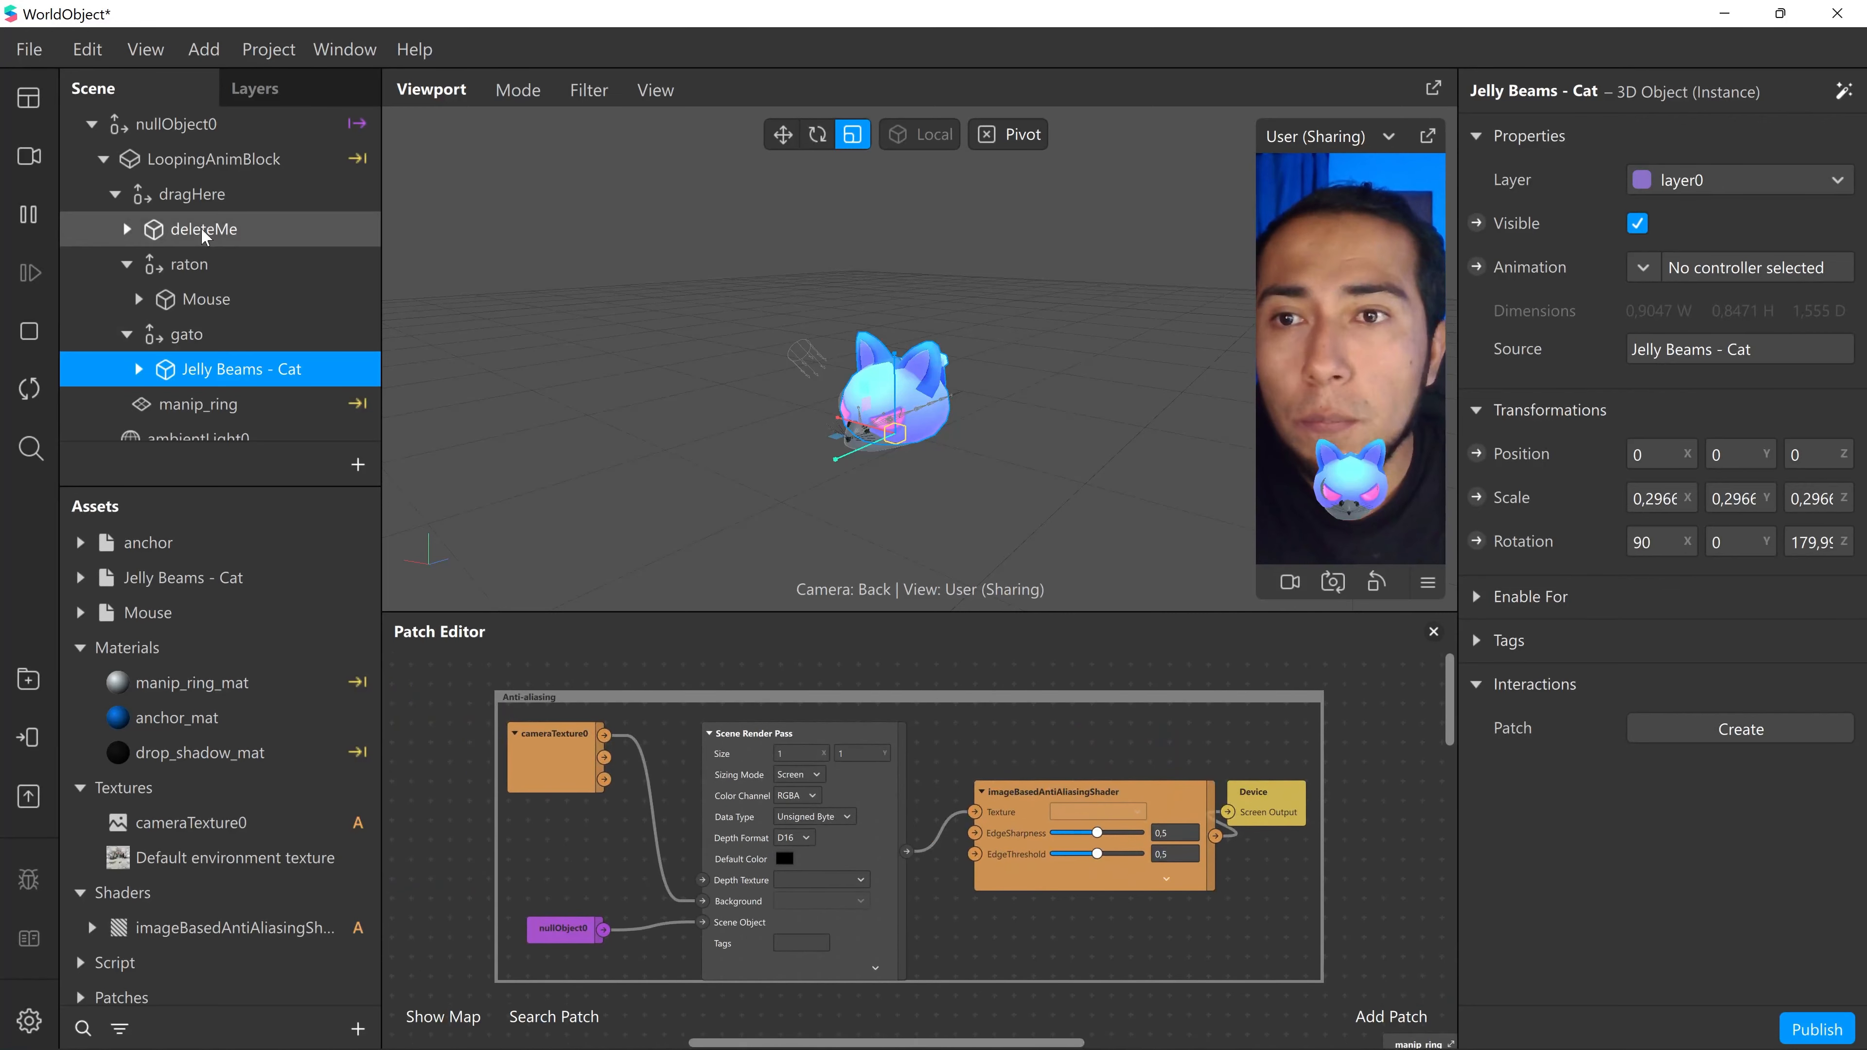
scroll(206, 217, up, 1)
click(184, 183)
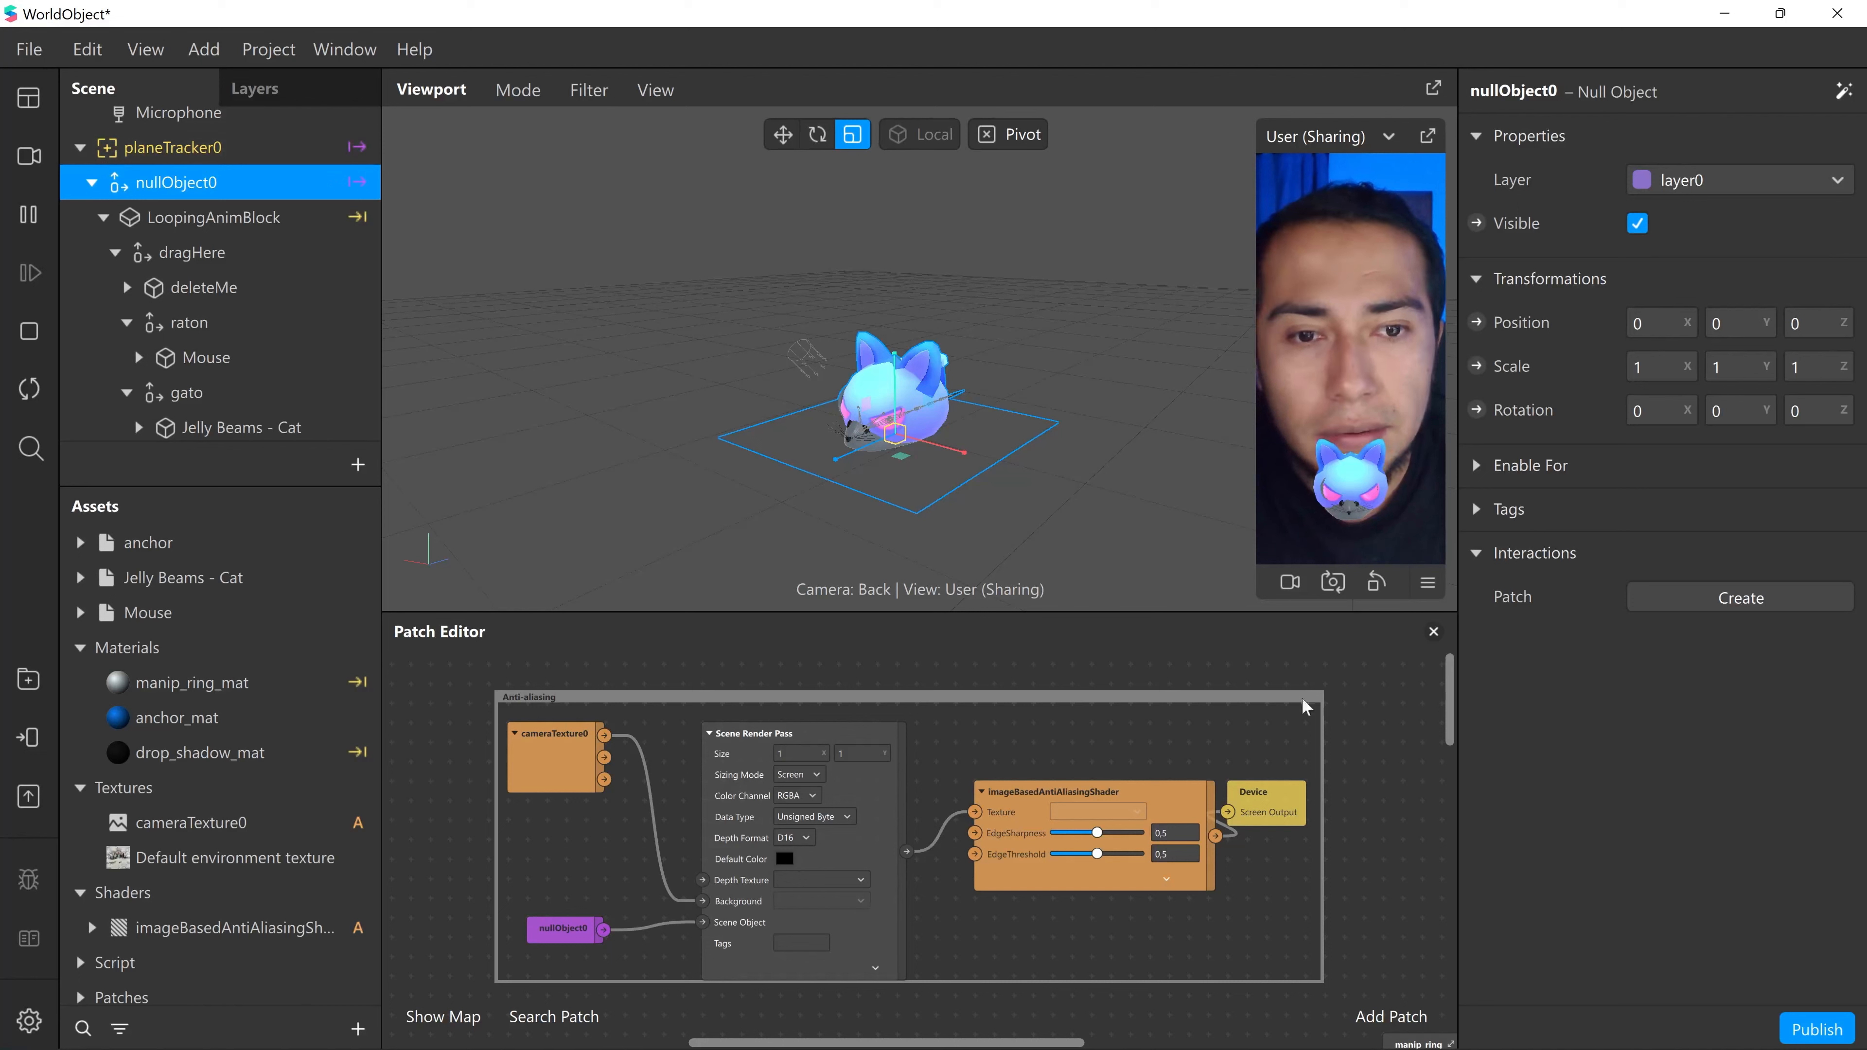
drag(1392, 684, 459, 1005)
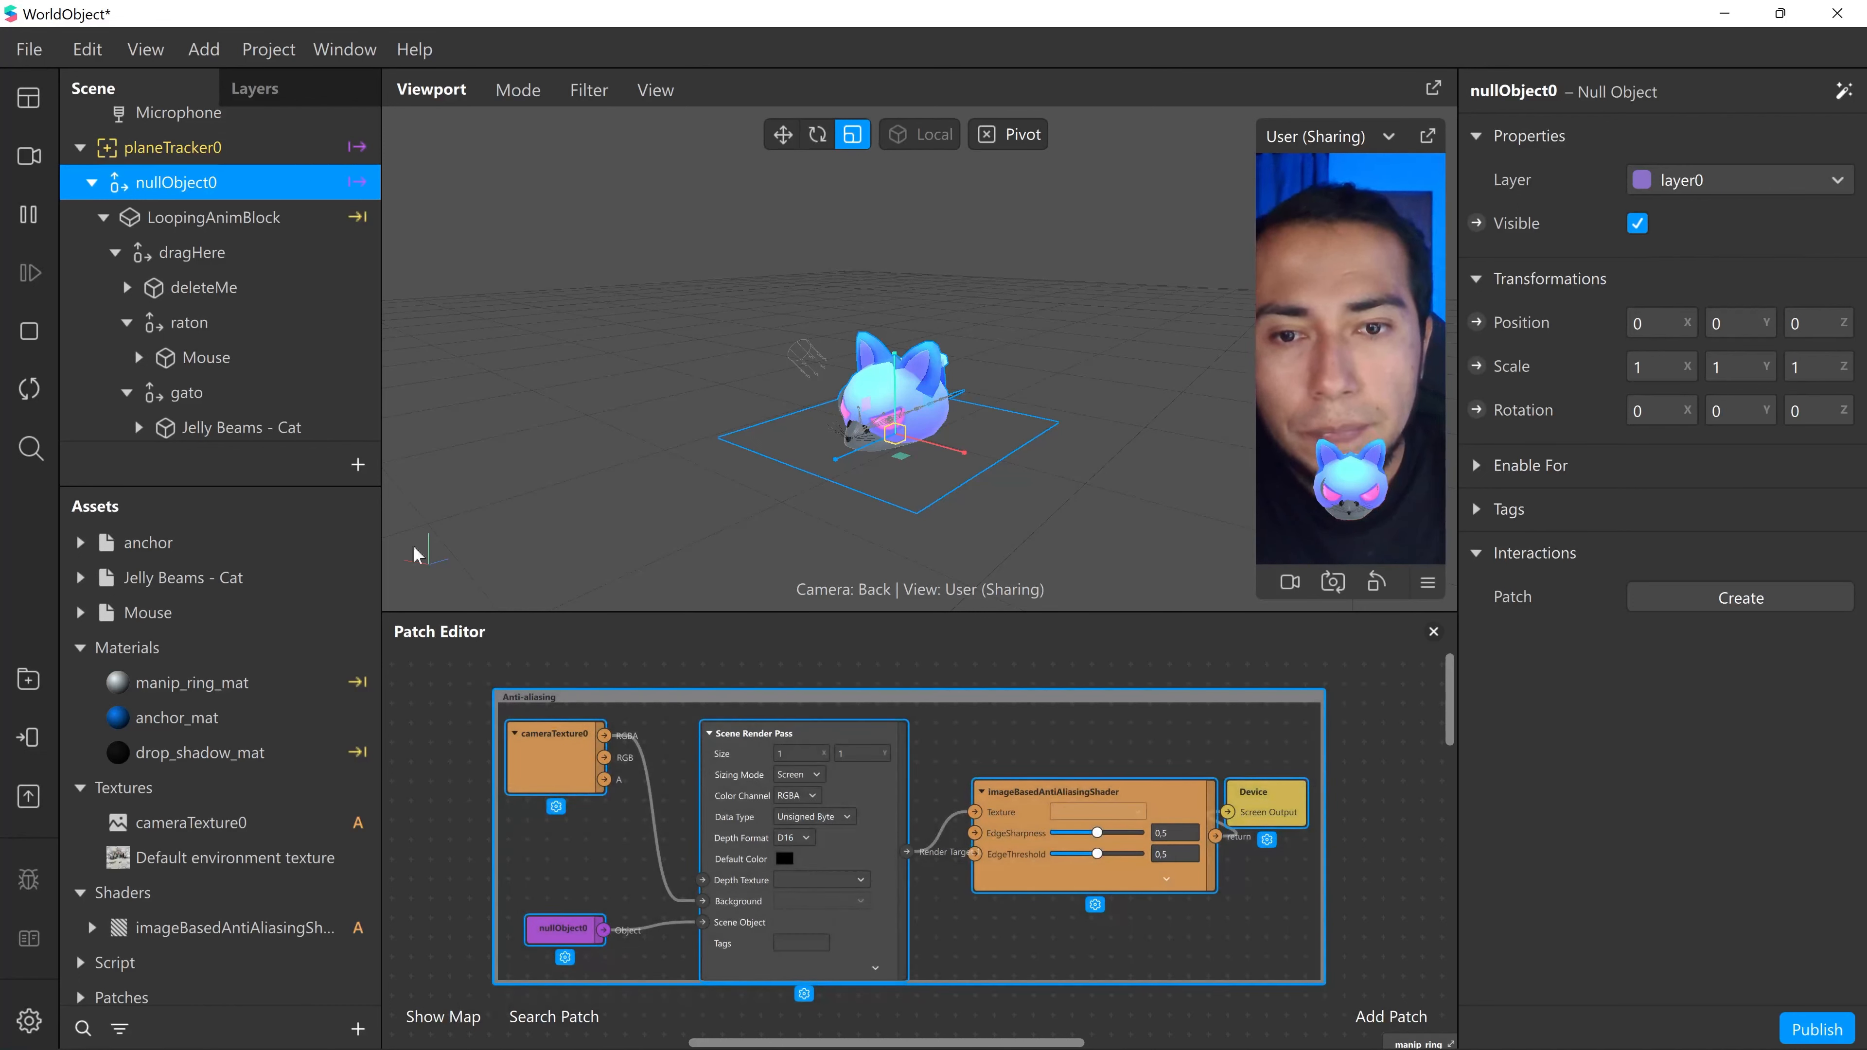
- Hide the Patch Editor and show it again
click(28, 96)
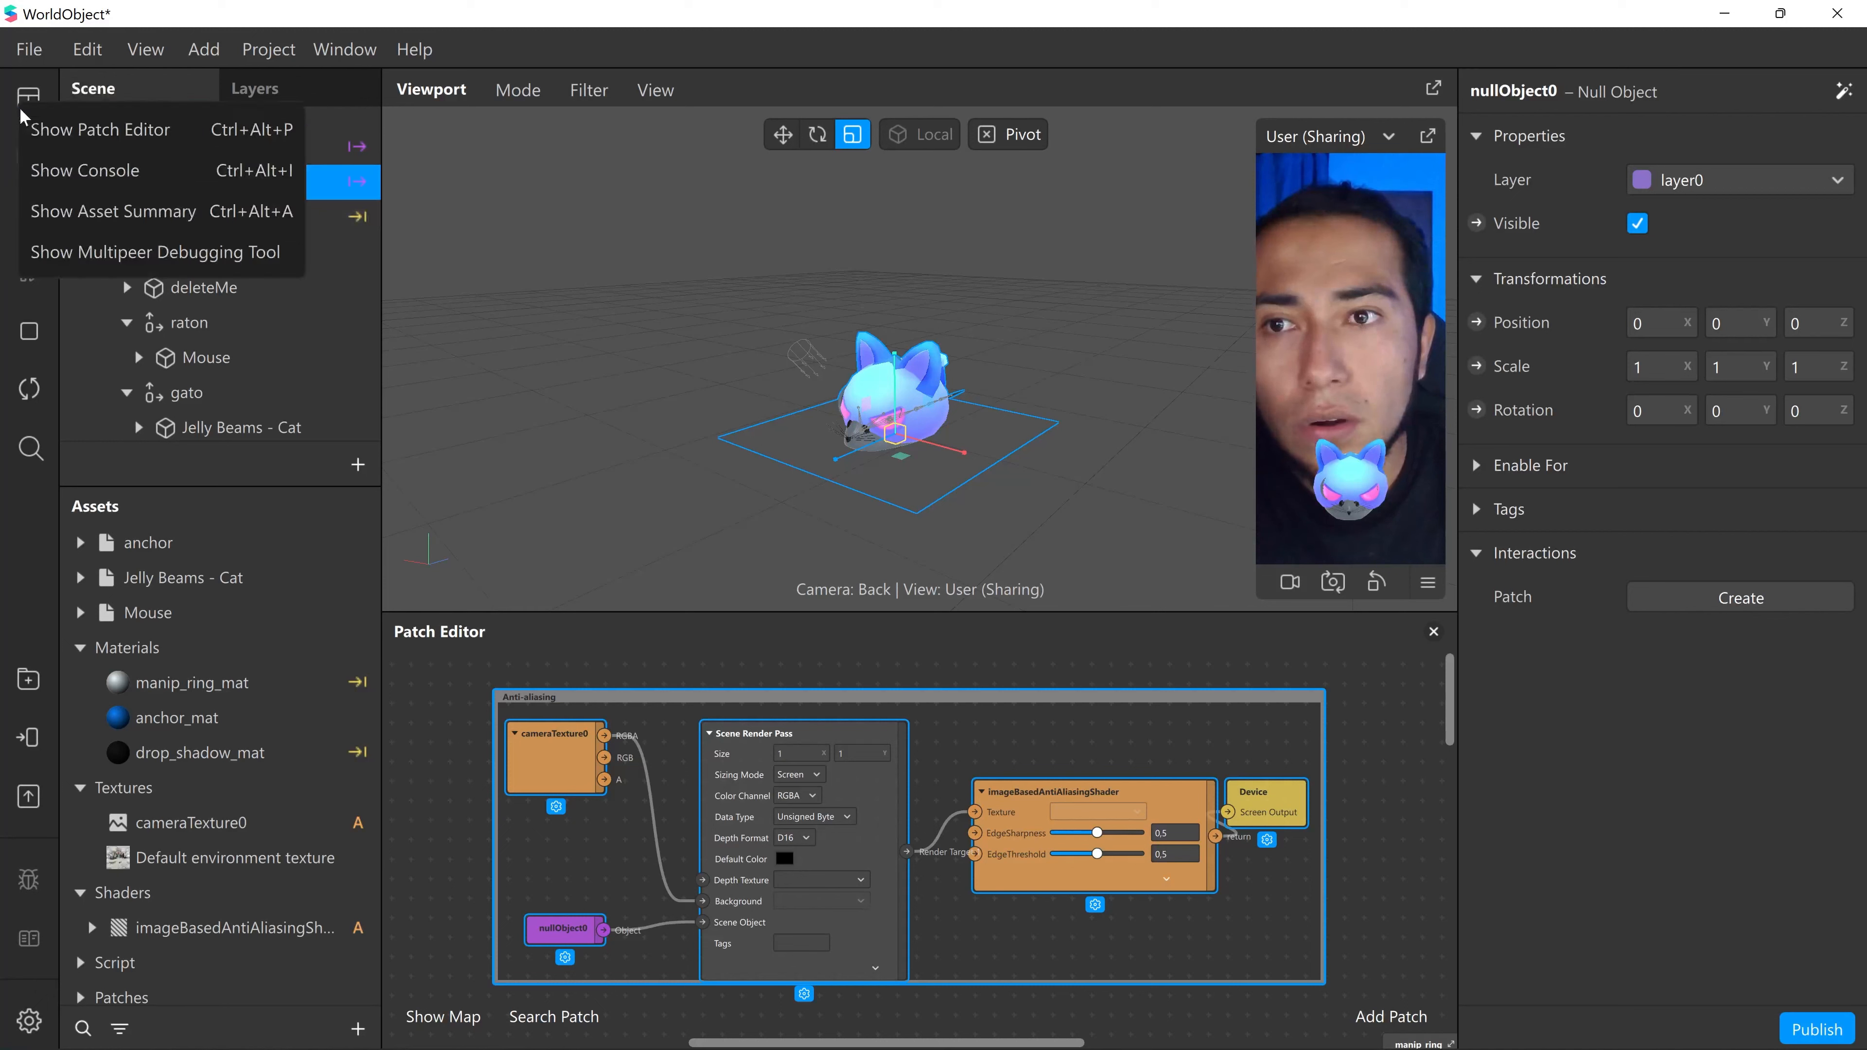
click(106, 130)
click(28, 95)
click(103, 130)
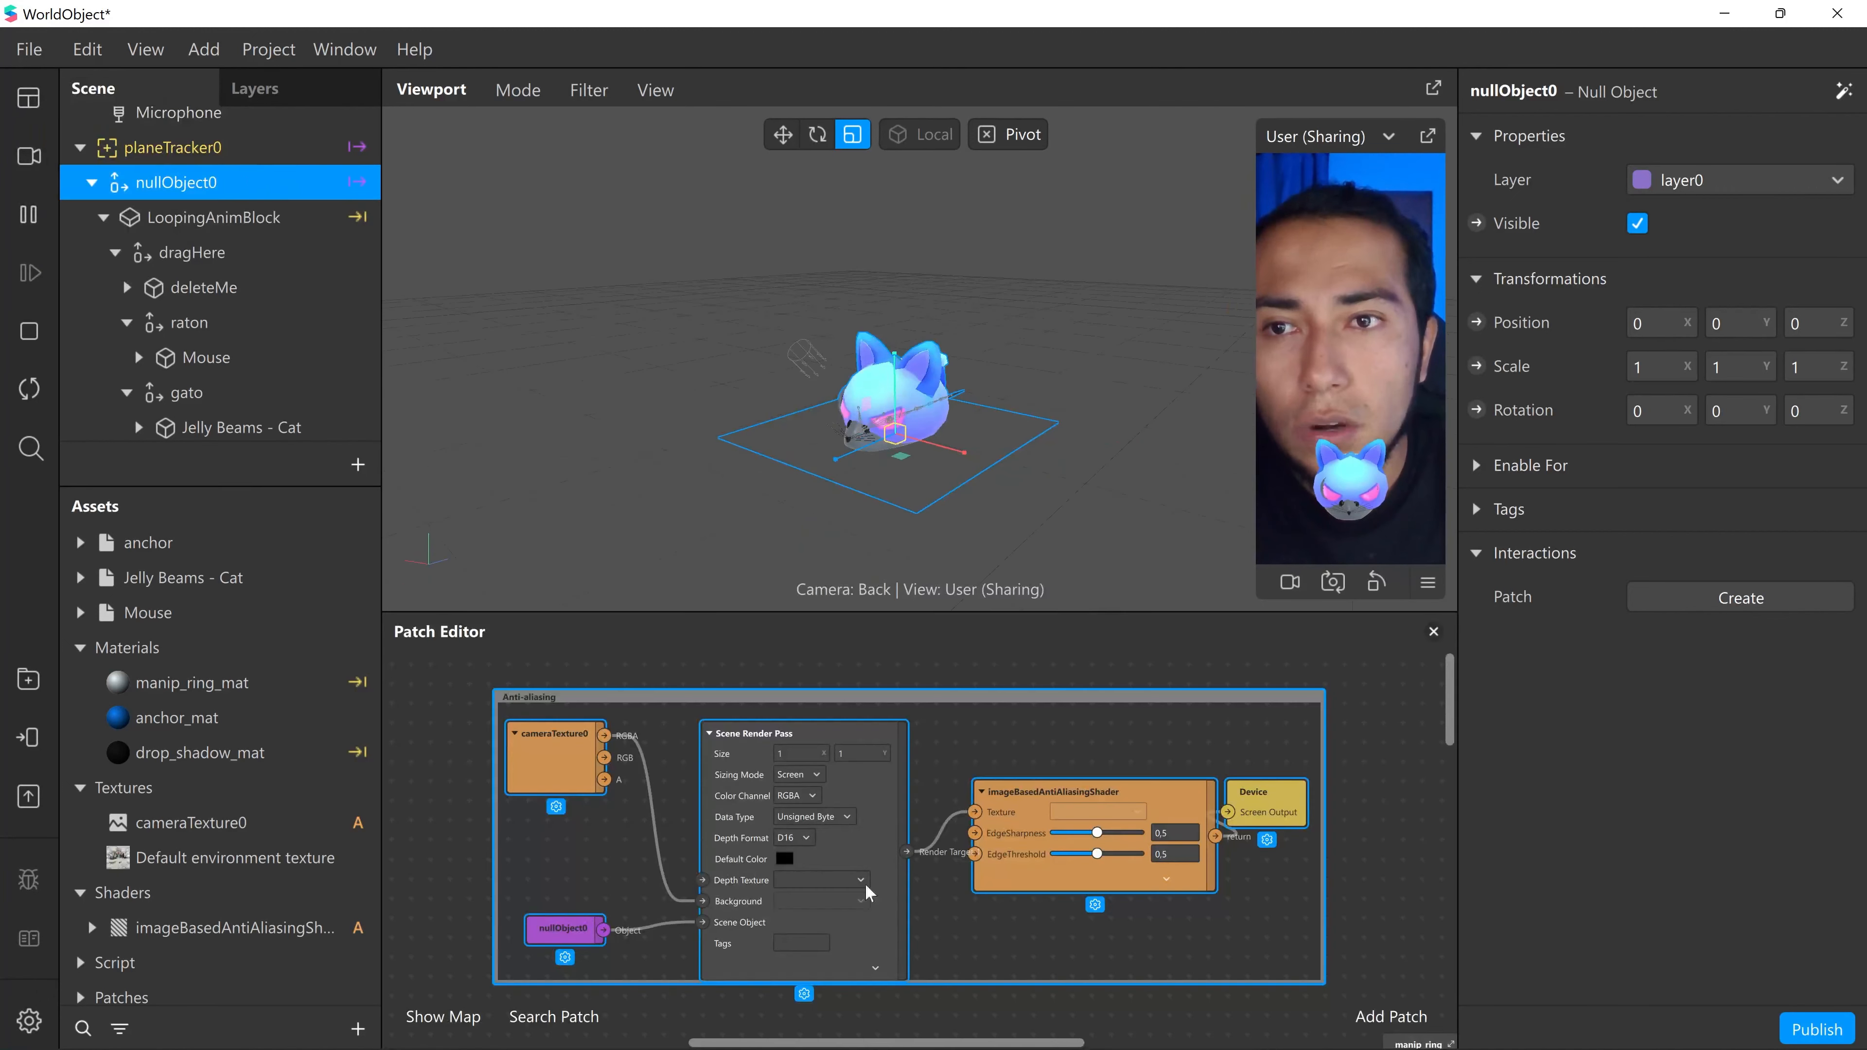
- Delete the entire Anti-aliasing group from the patch graph, including the cameraTexture0, Scene Render Pass, shader and Device patches
click(487, 704)
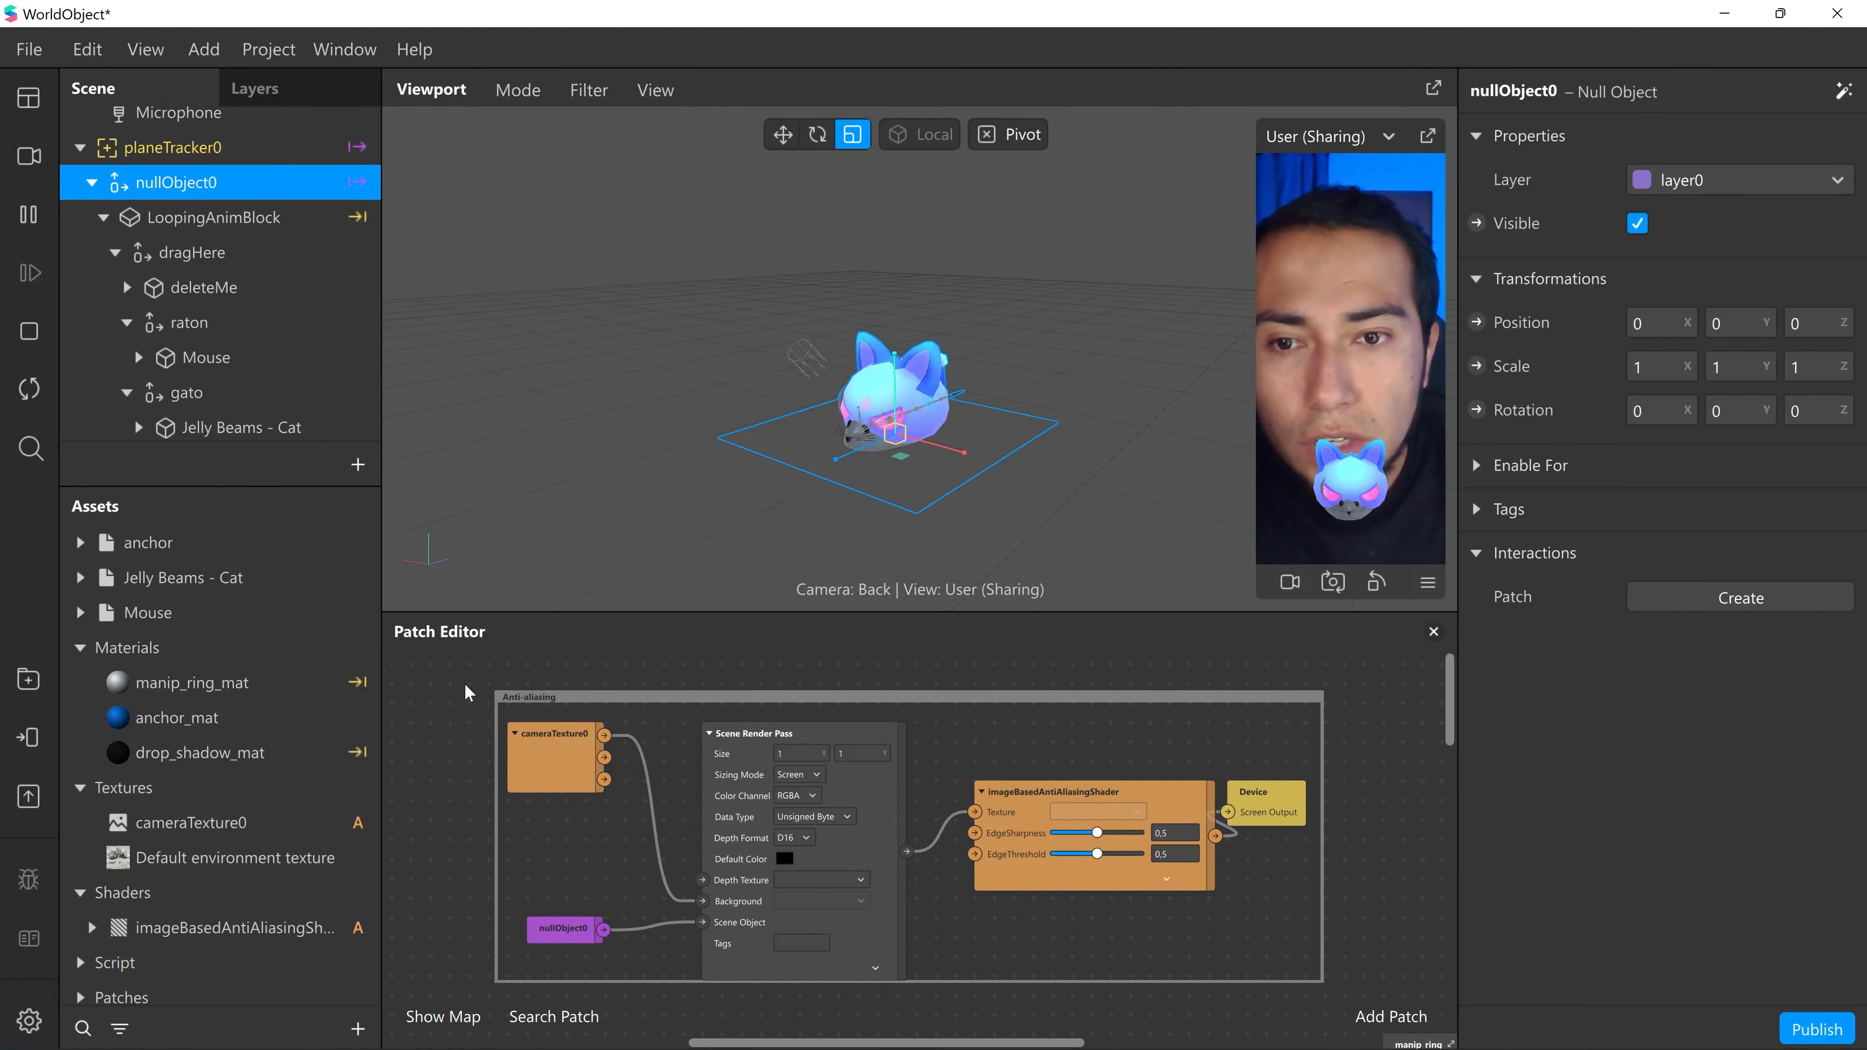
drag(464, 692, 1358, 1008)
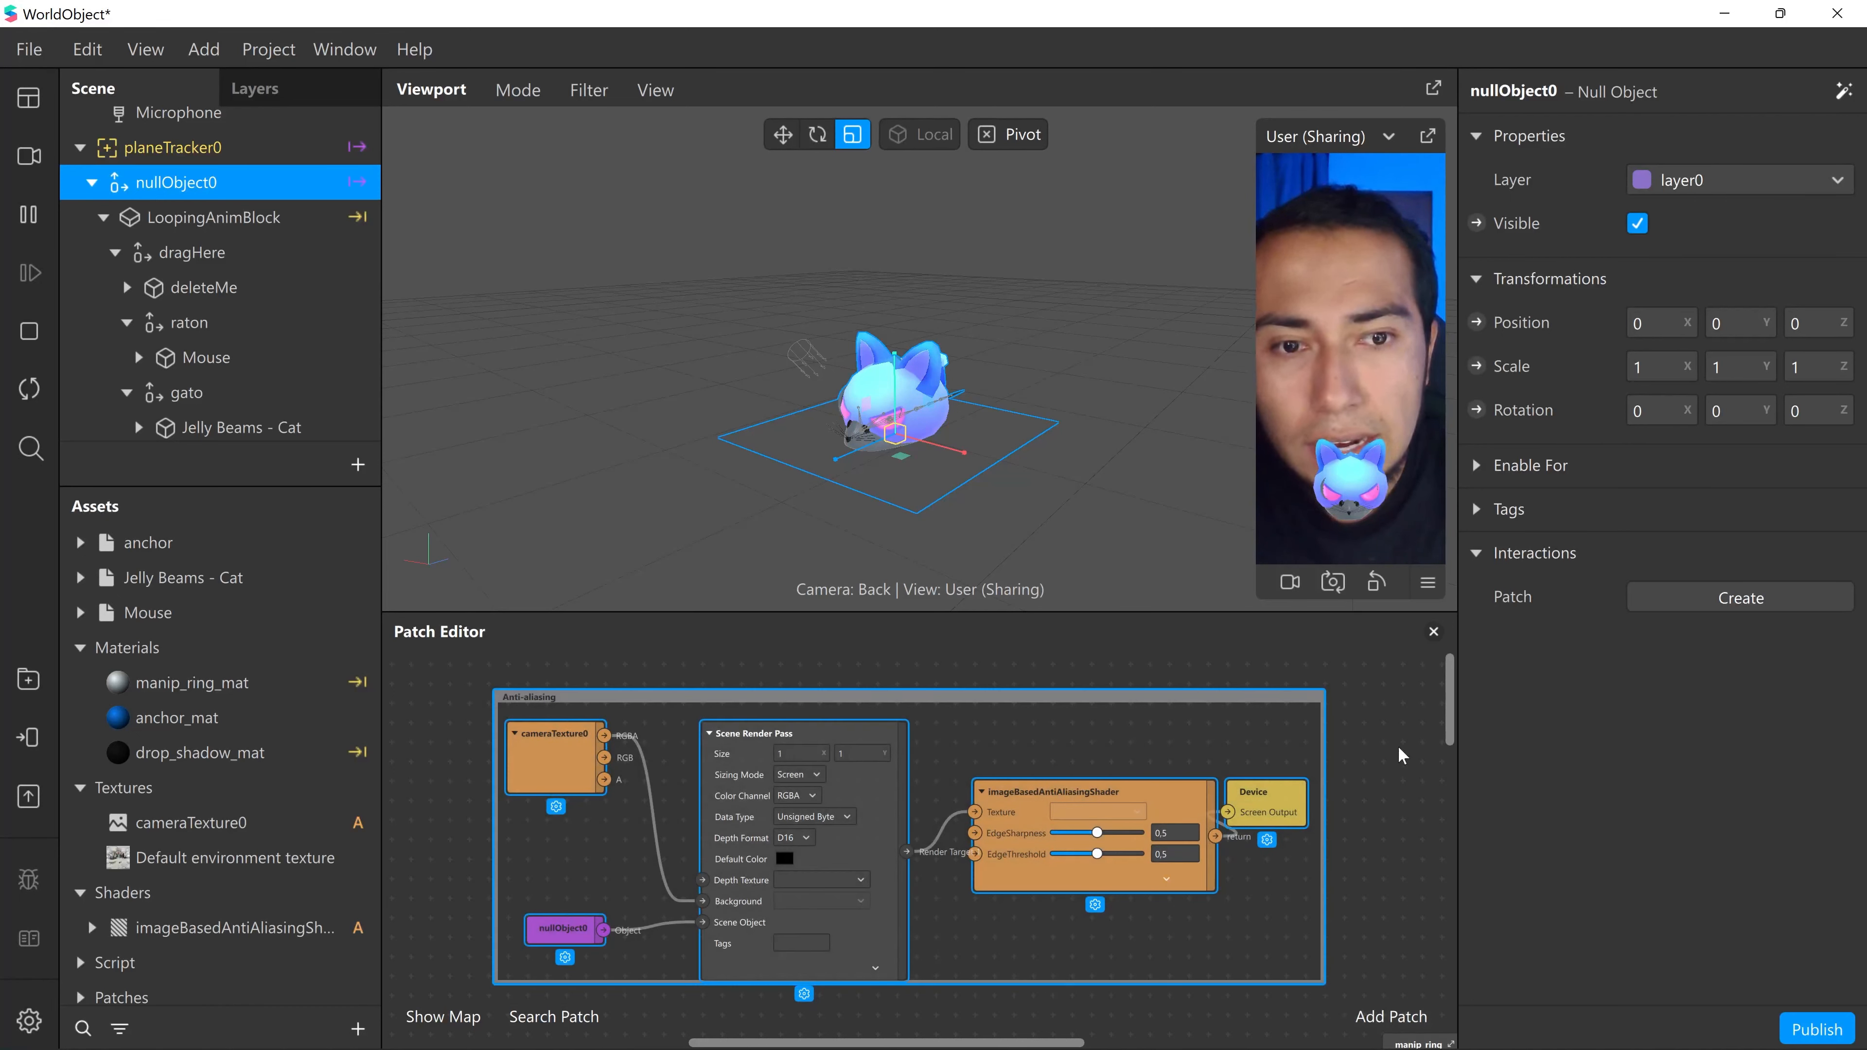
click(1388, 685)
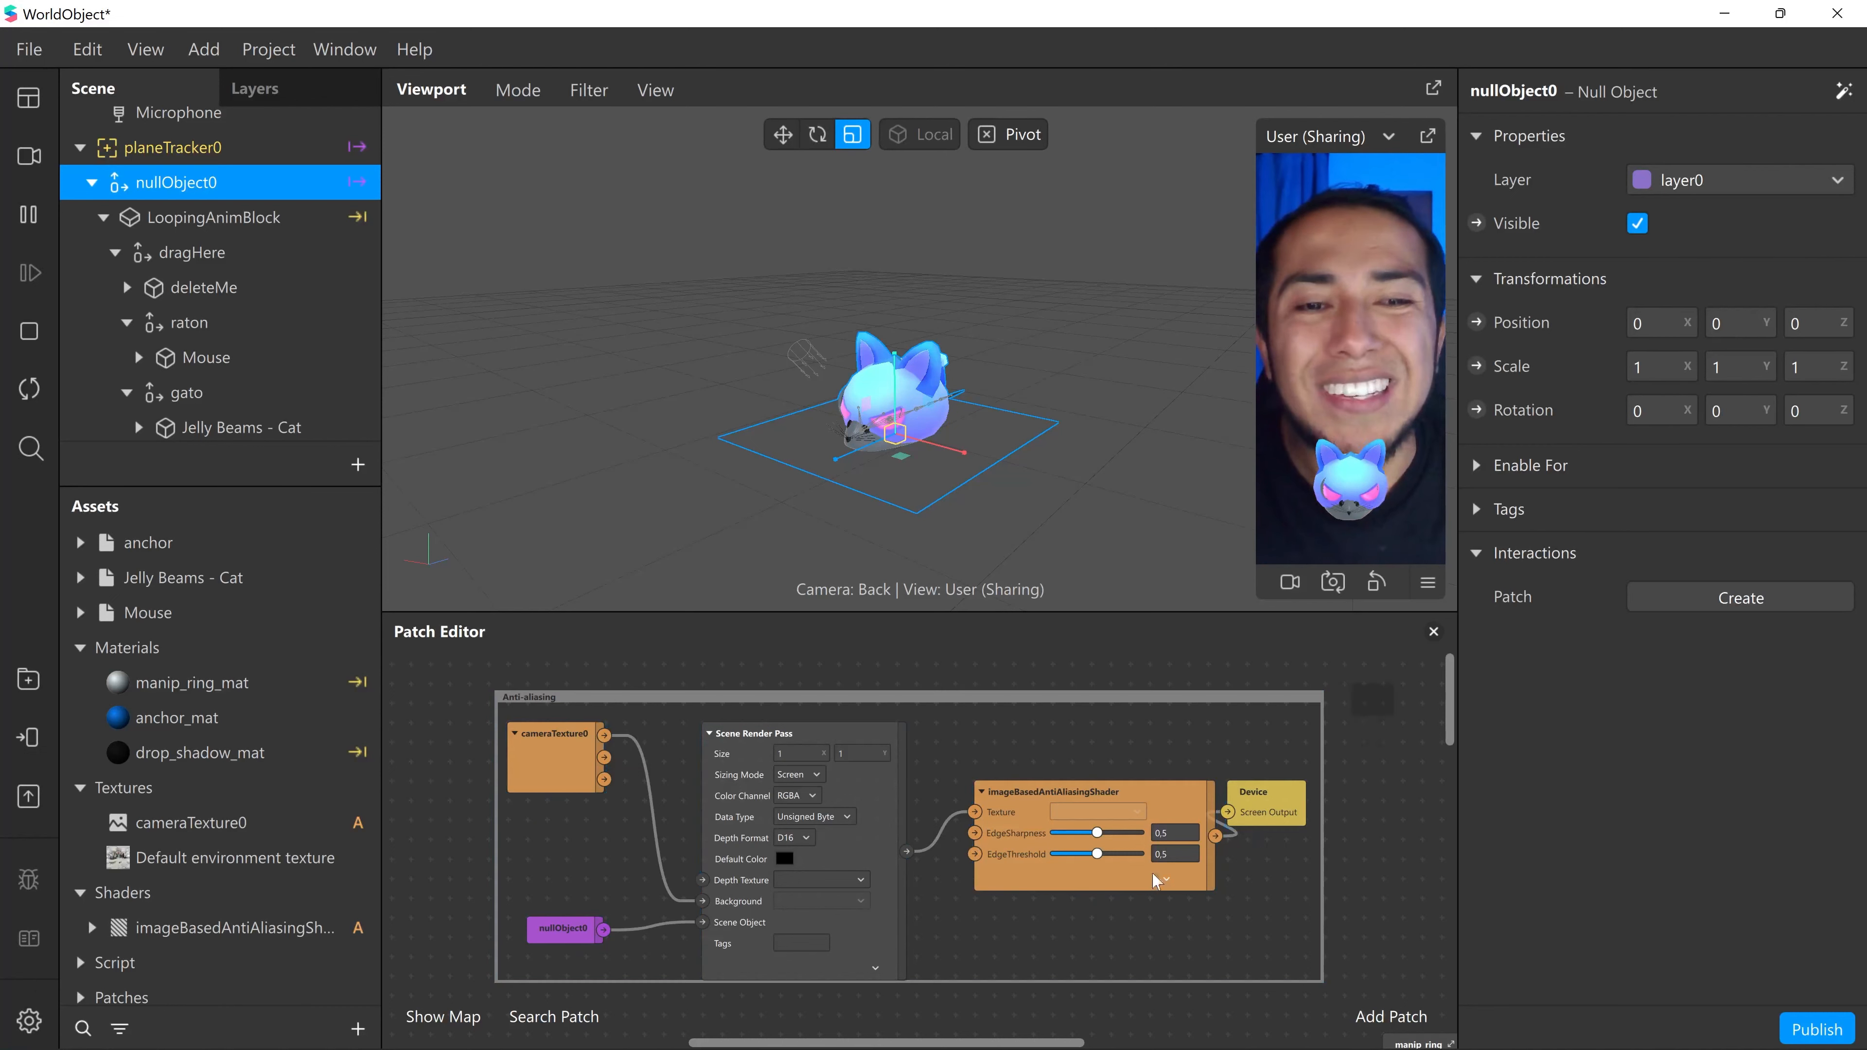
drag(1153, 874, 391, 1026)
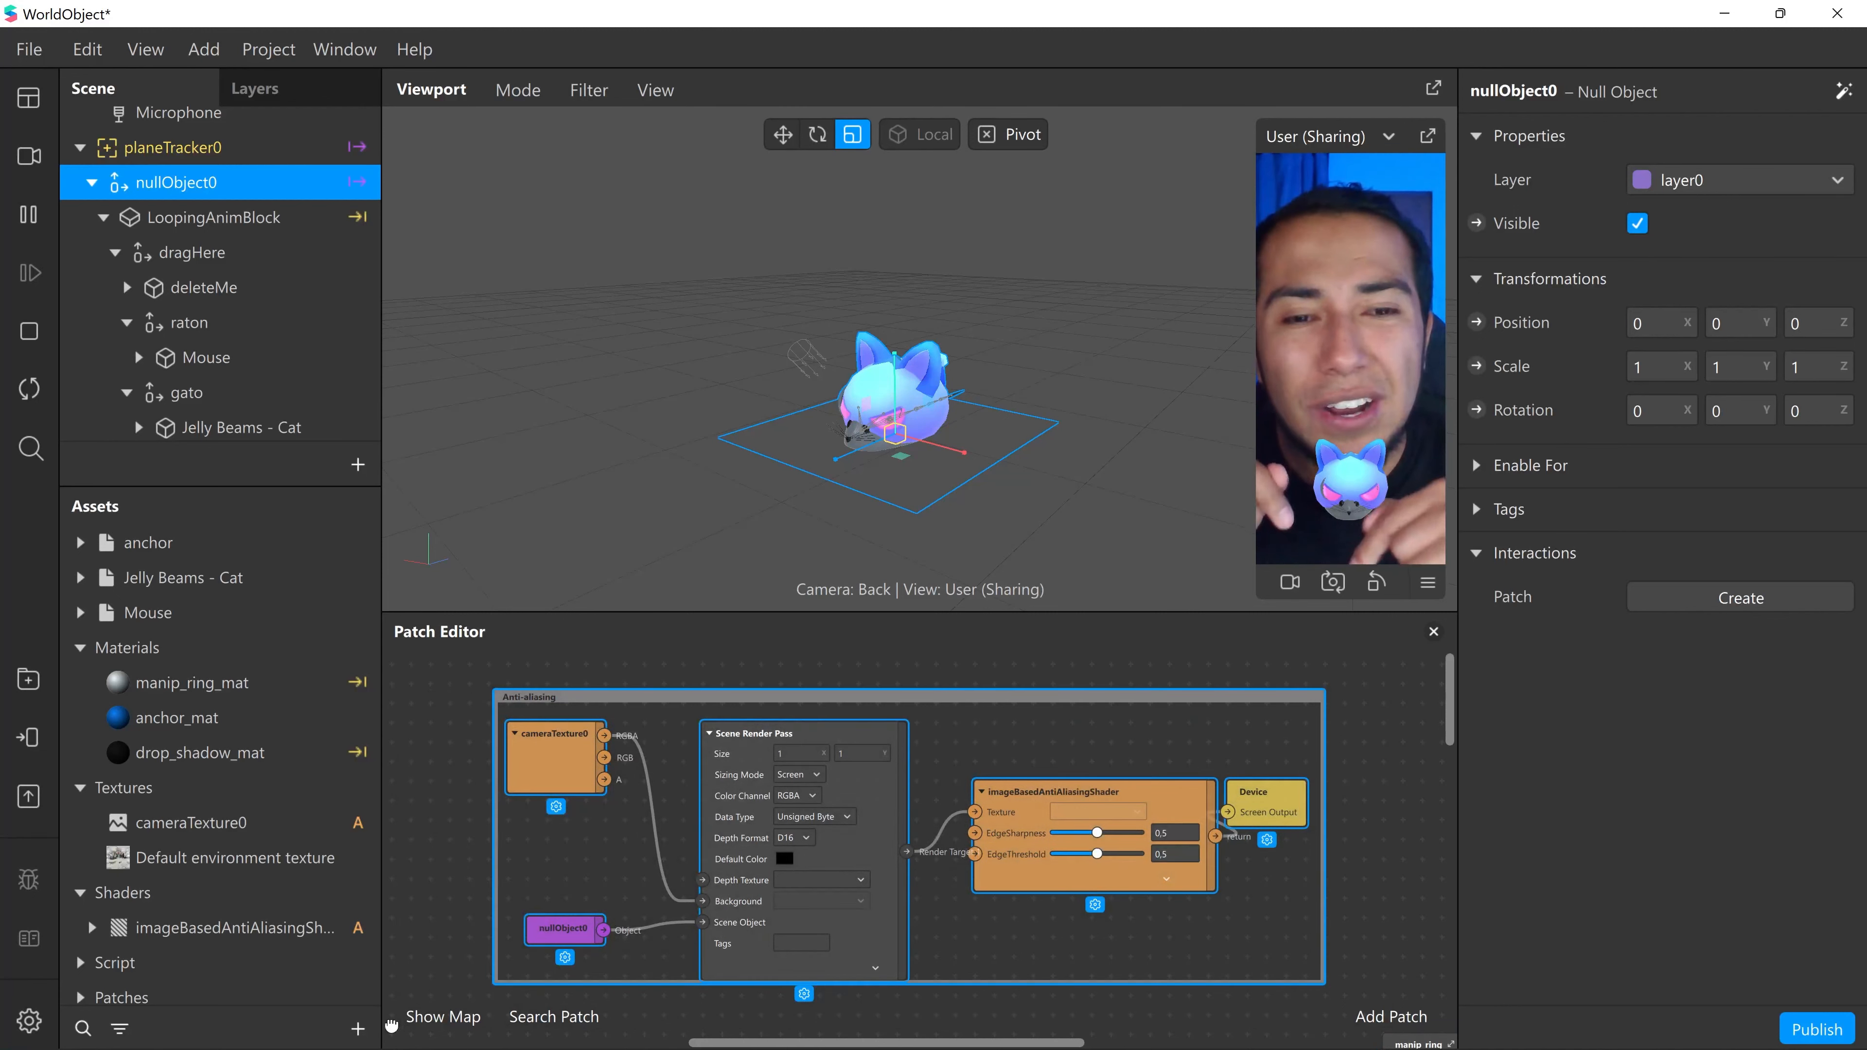
key(Delete)
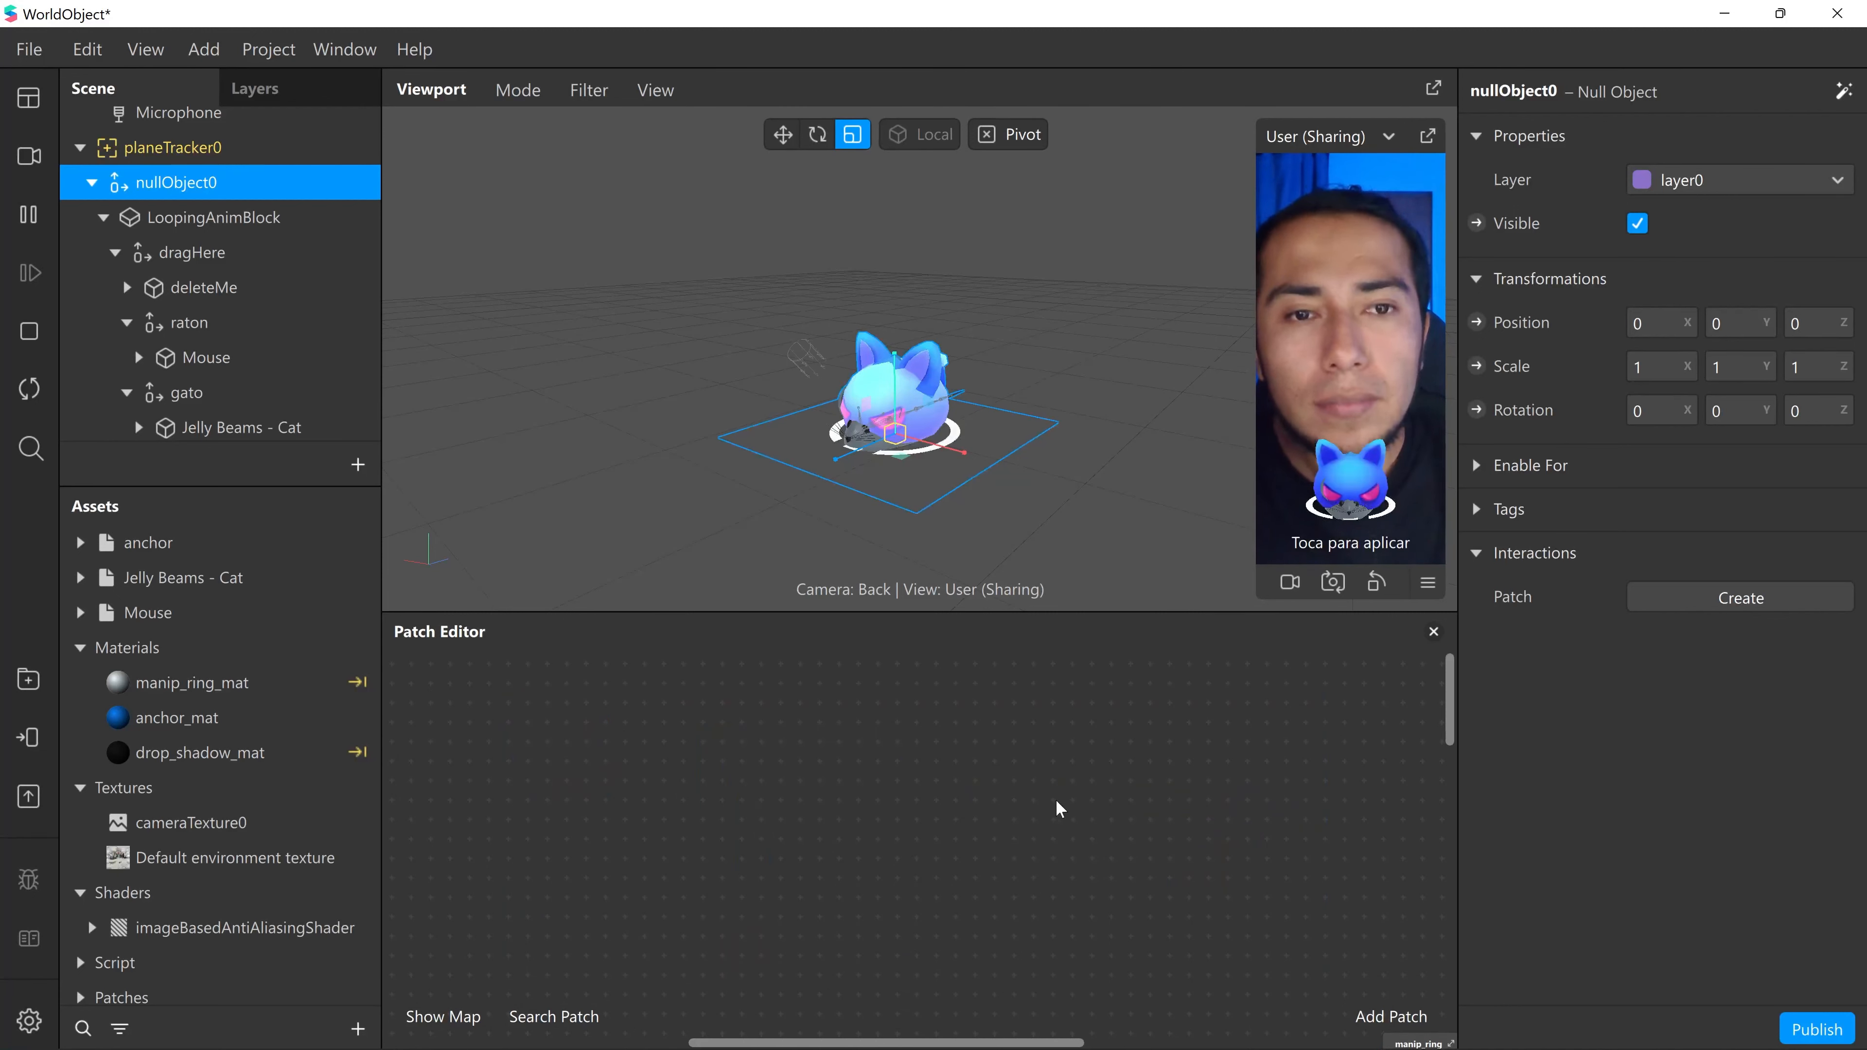
scroll(1052, 799, down, 3)
scroll(1049, 812, up, 3)
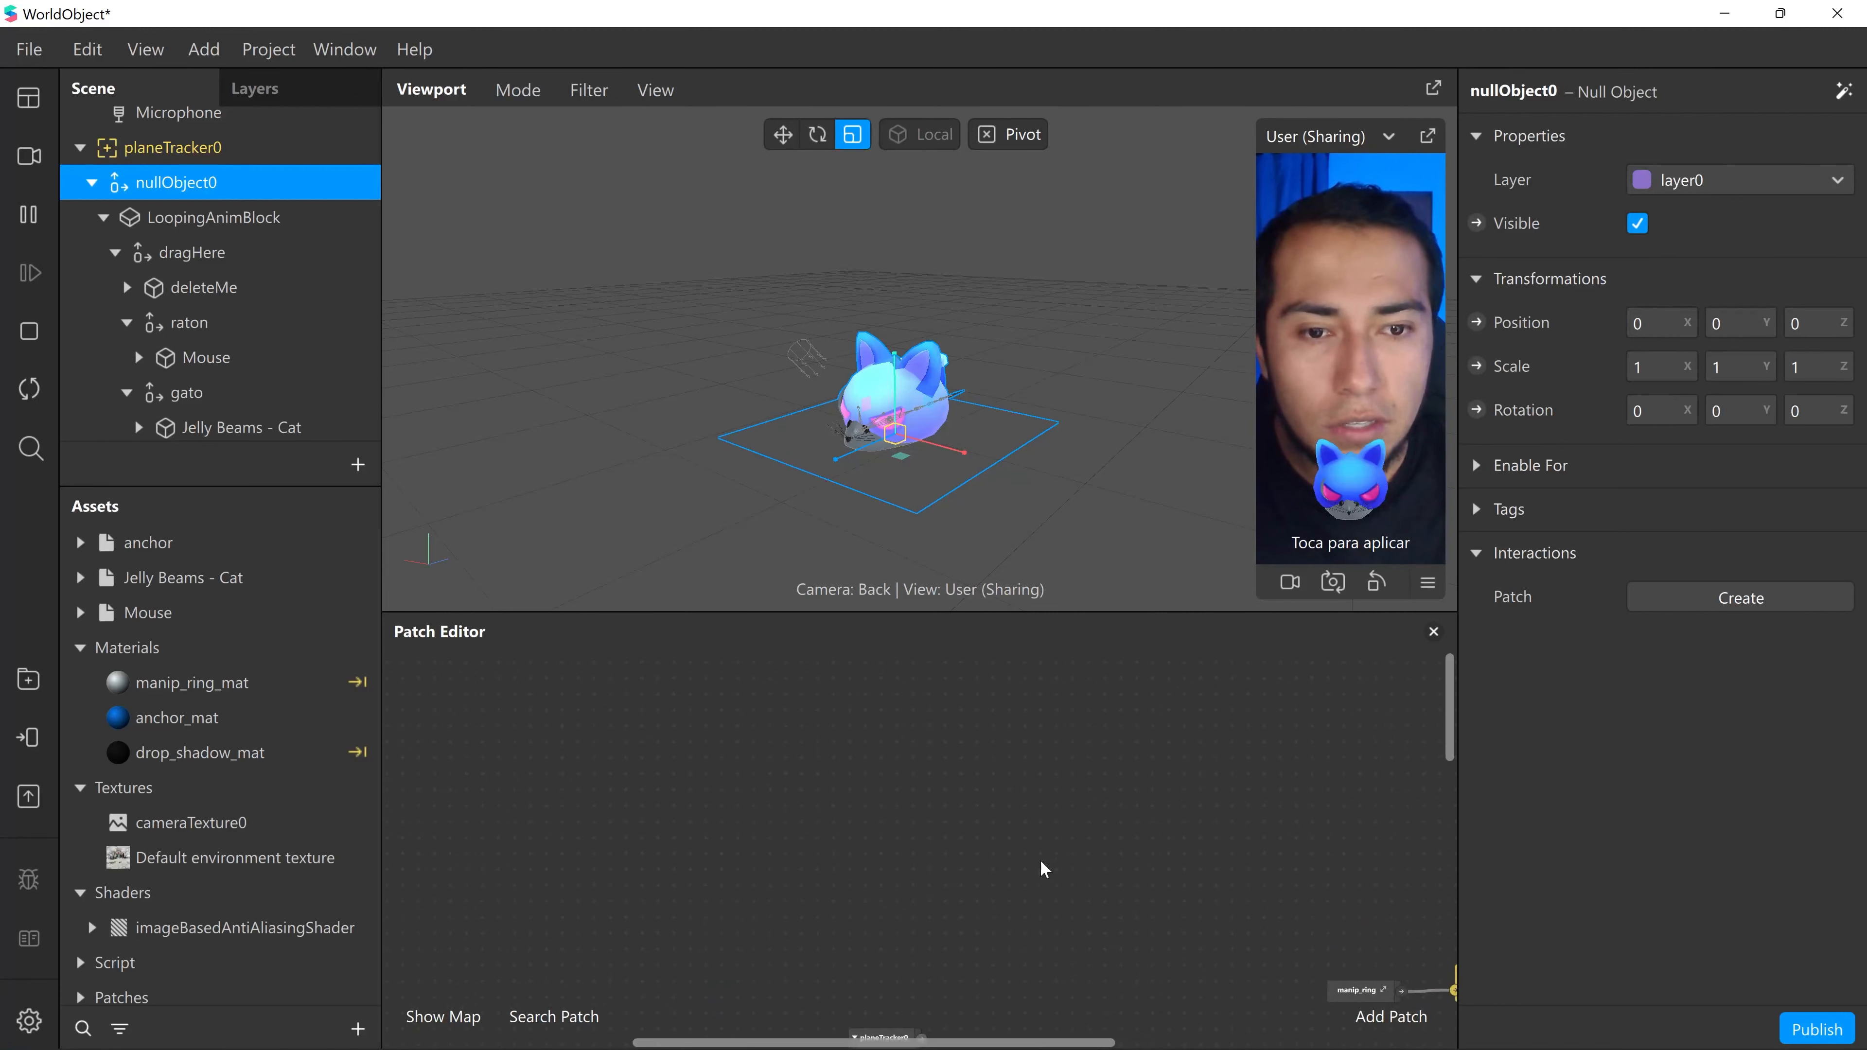
middle_drag(786, 906, 1110, 791)
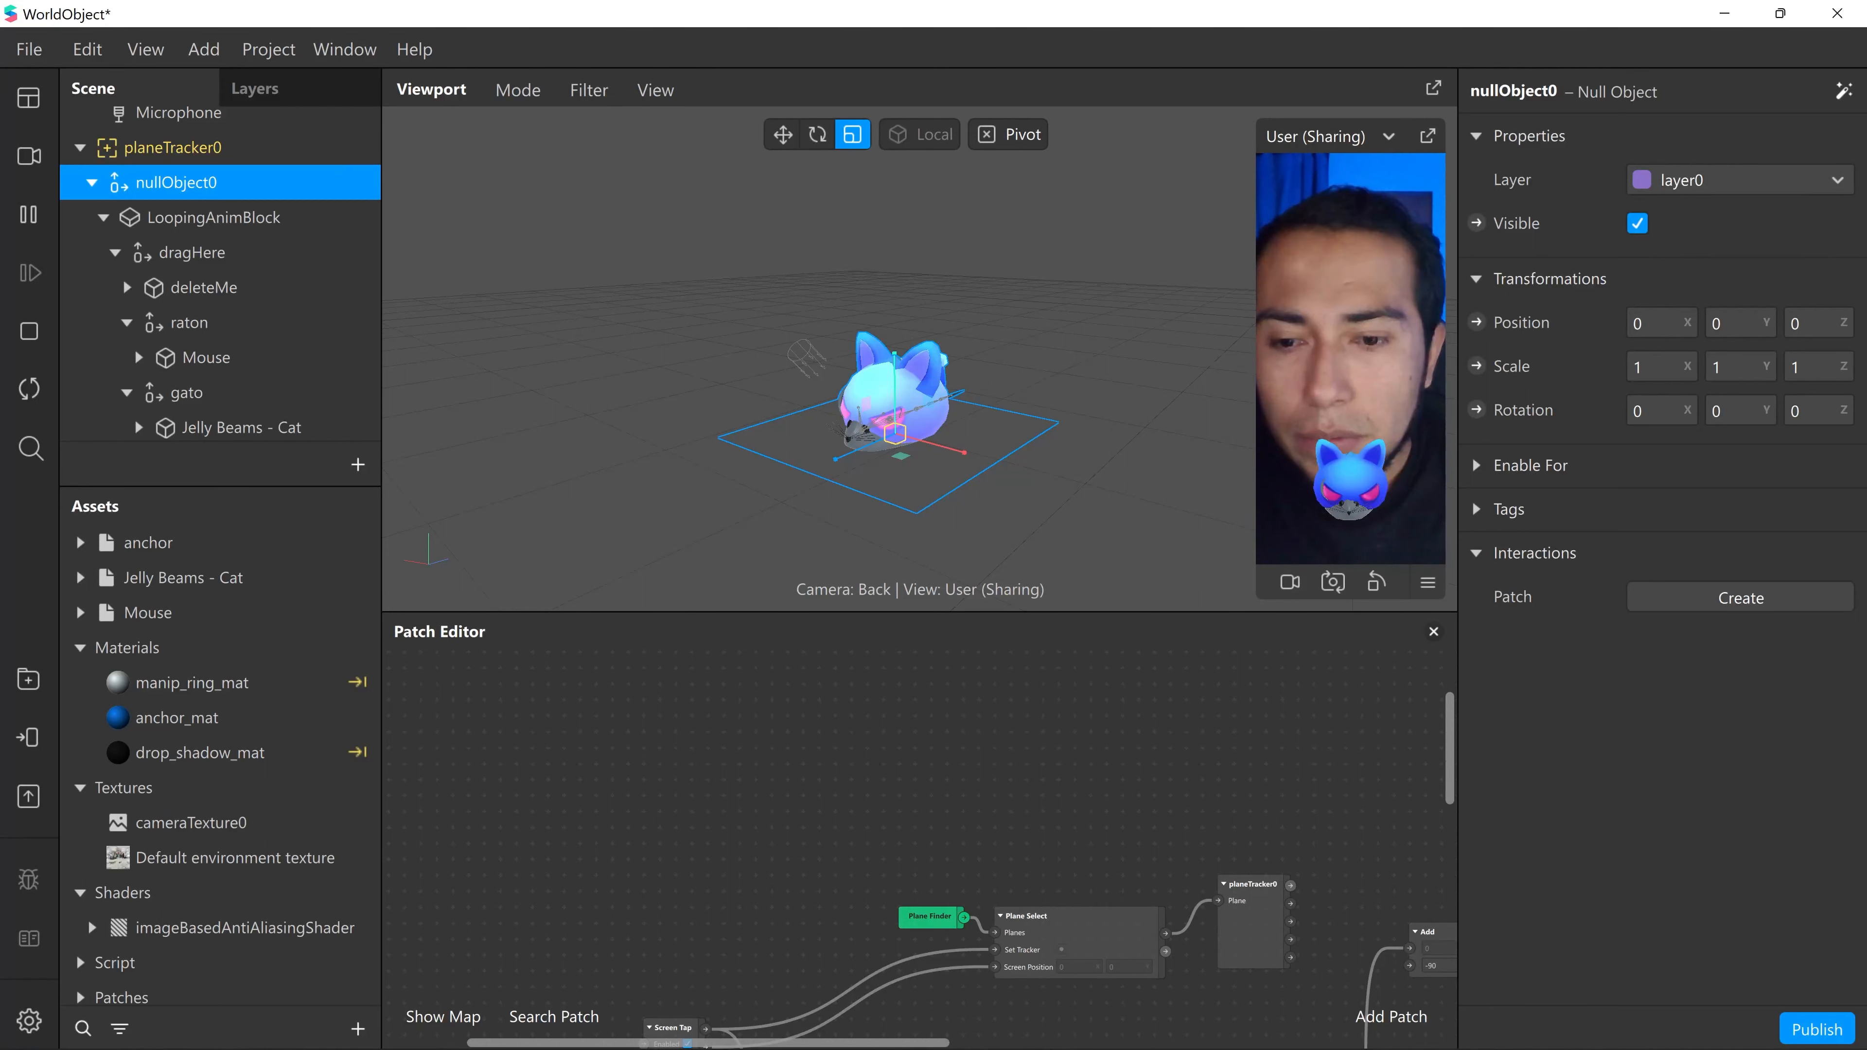
- Switch to the browser, maximize it and browse the uploaded videos of the Aumentados YouTube channel
drag(882, 1044, 992, 365)
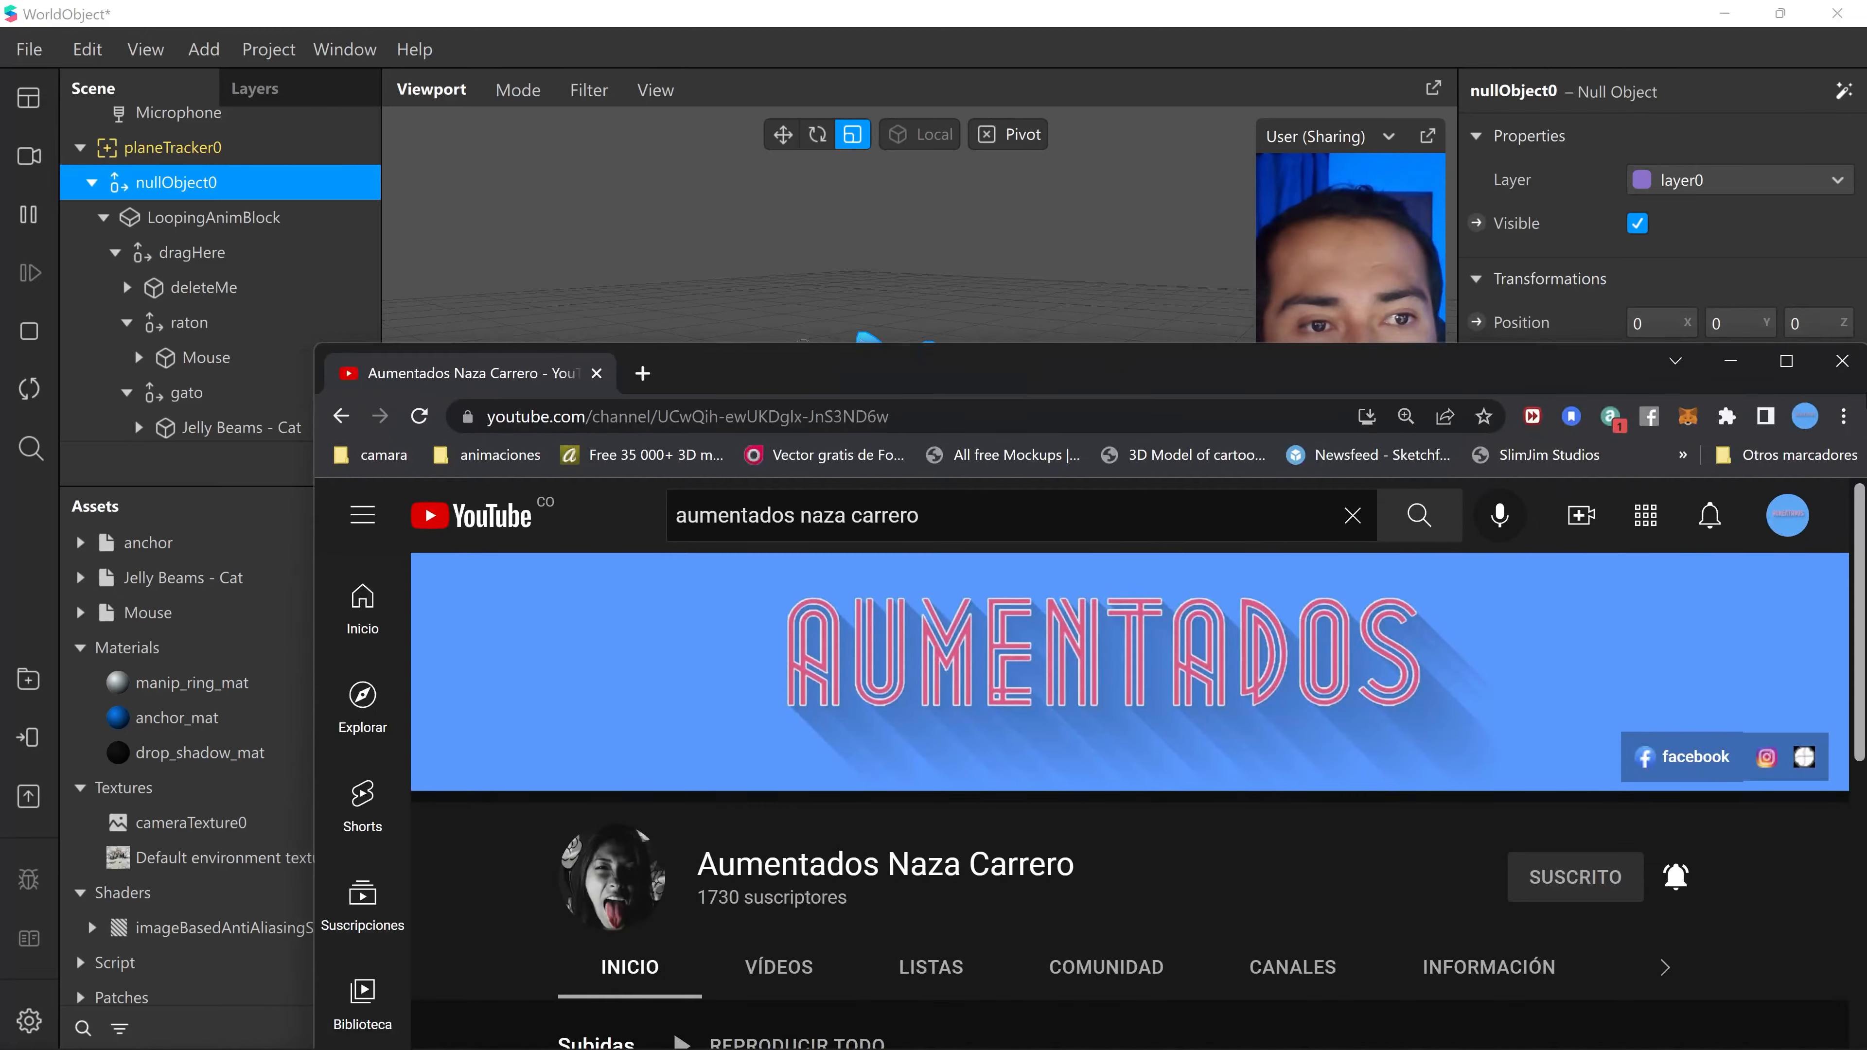
click(1786, 361)
scroll(955, 736, down, 1)
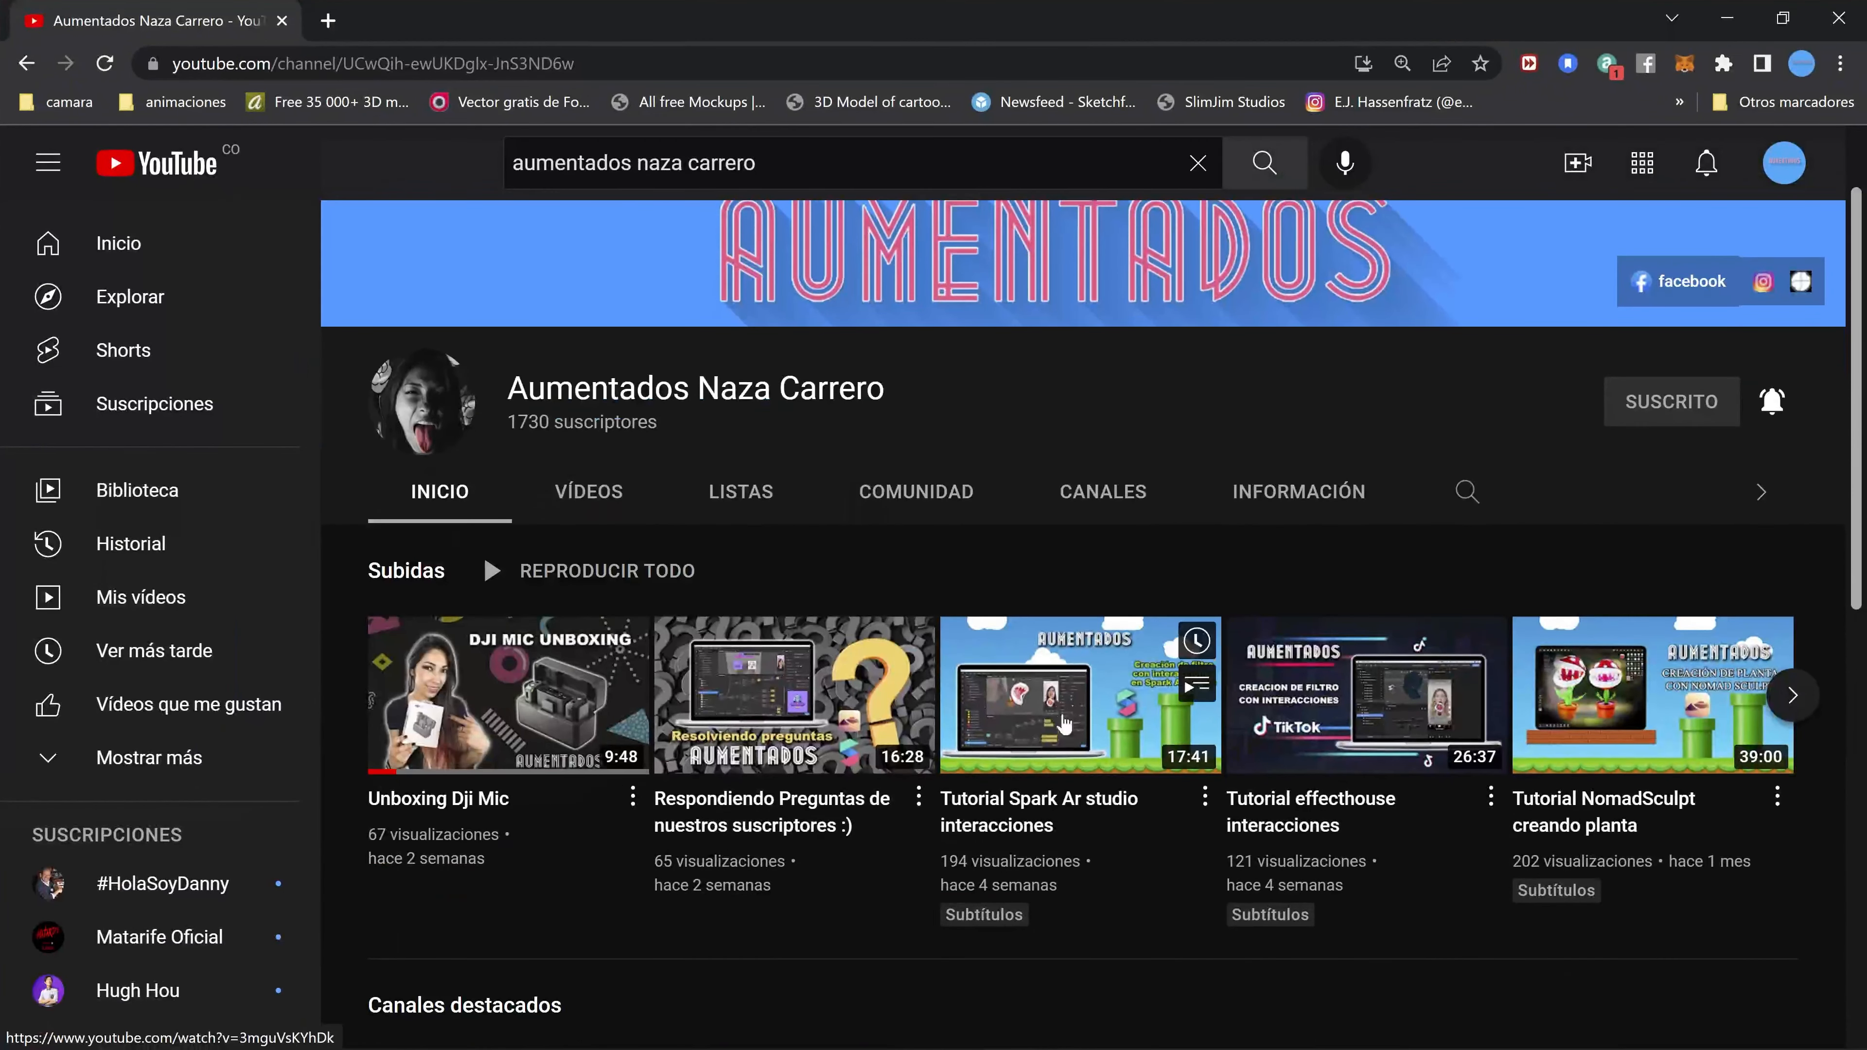
click(581, 491)
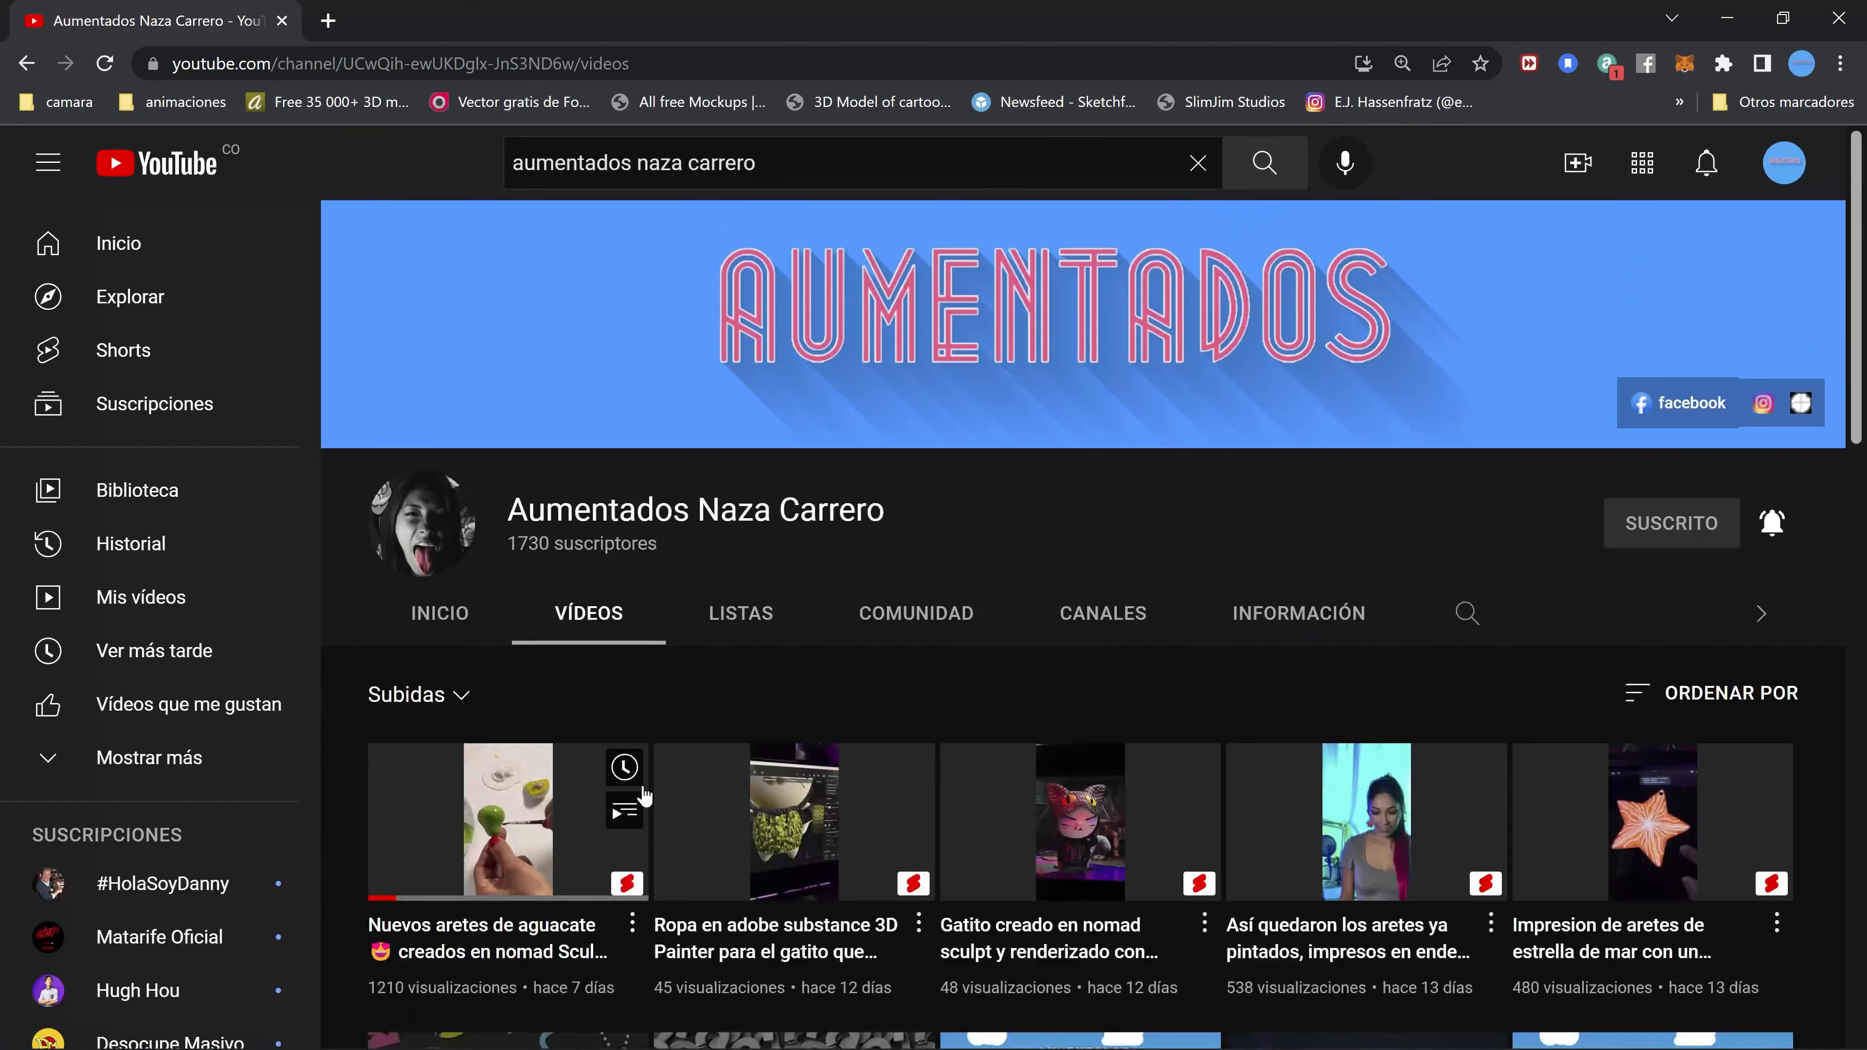
scroll(643, 795, down, 5)
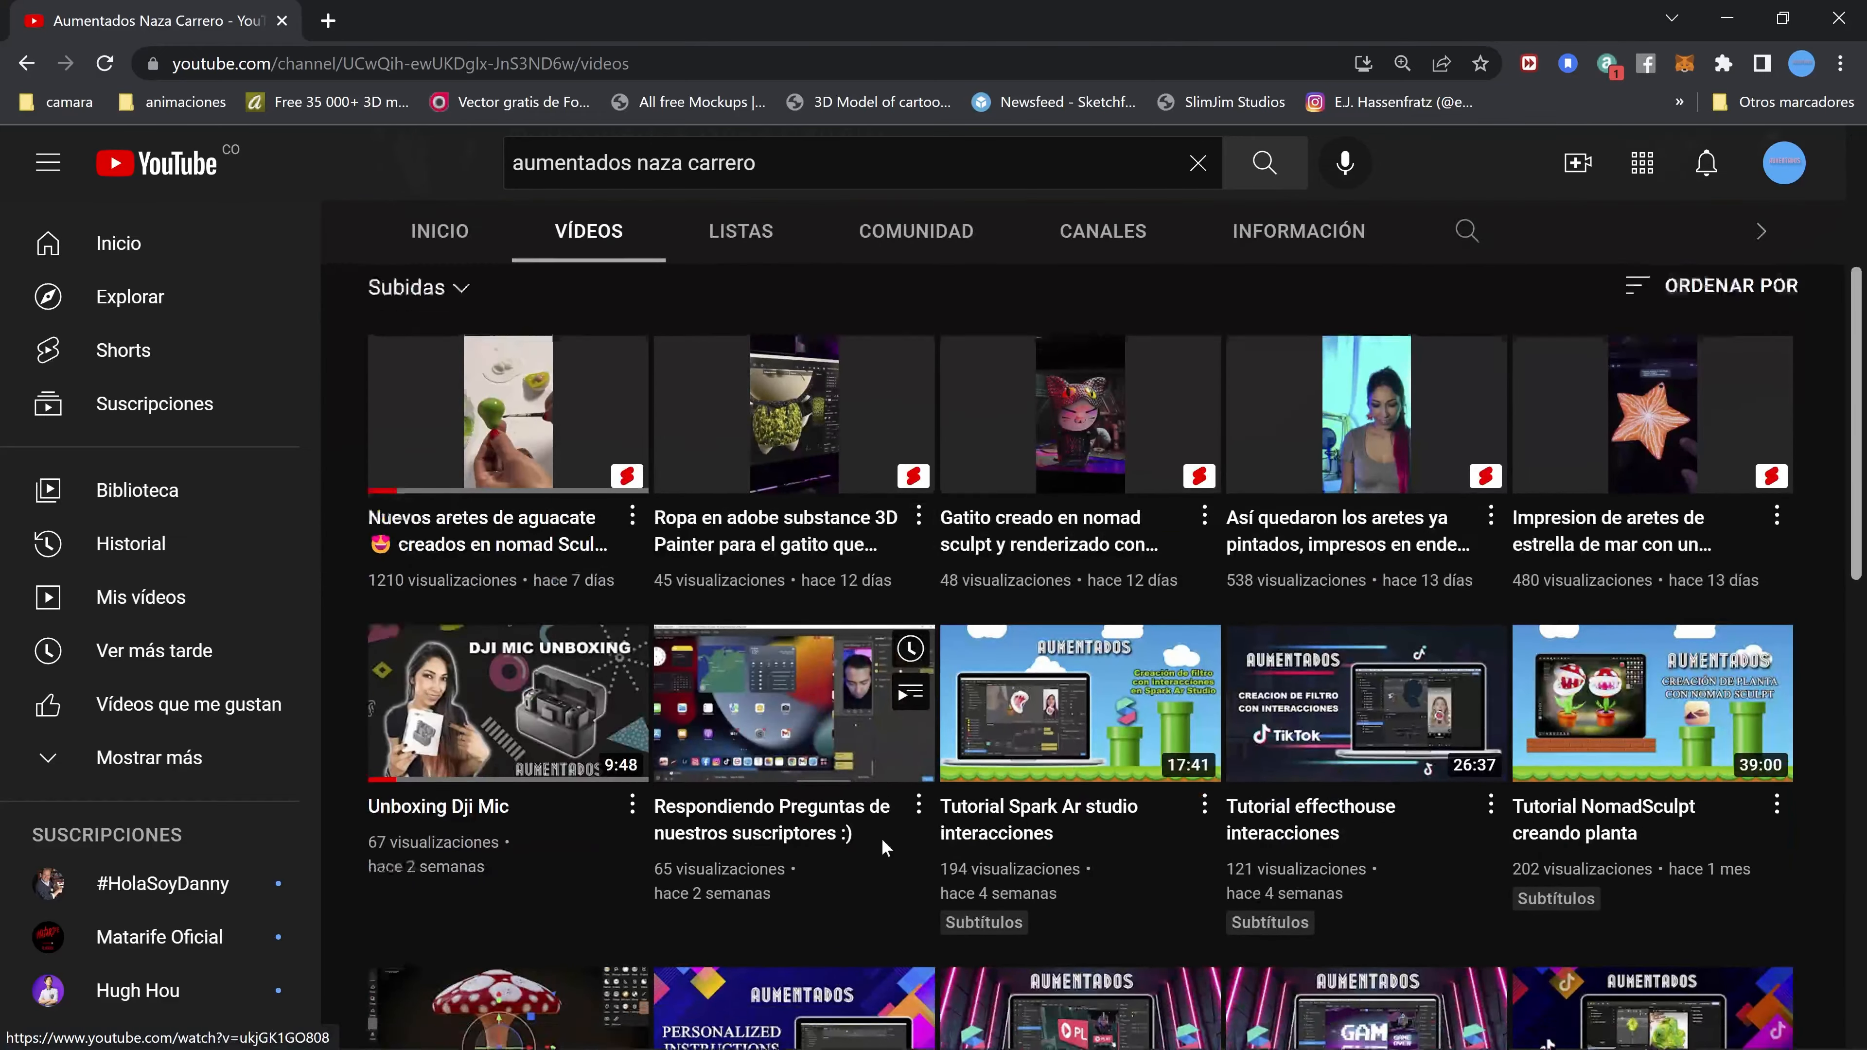
scroll(883, 841, down, 6)
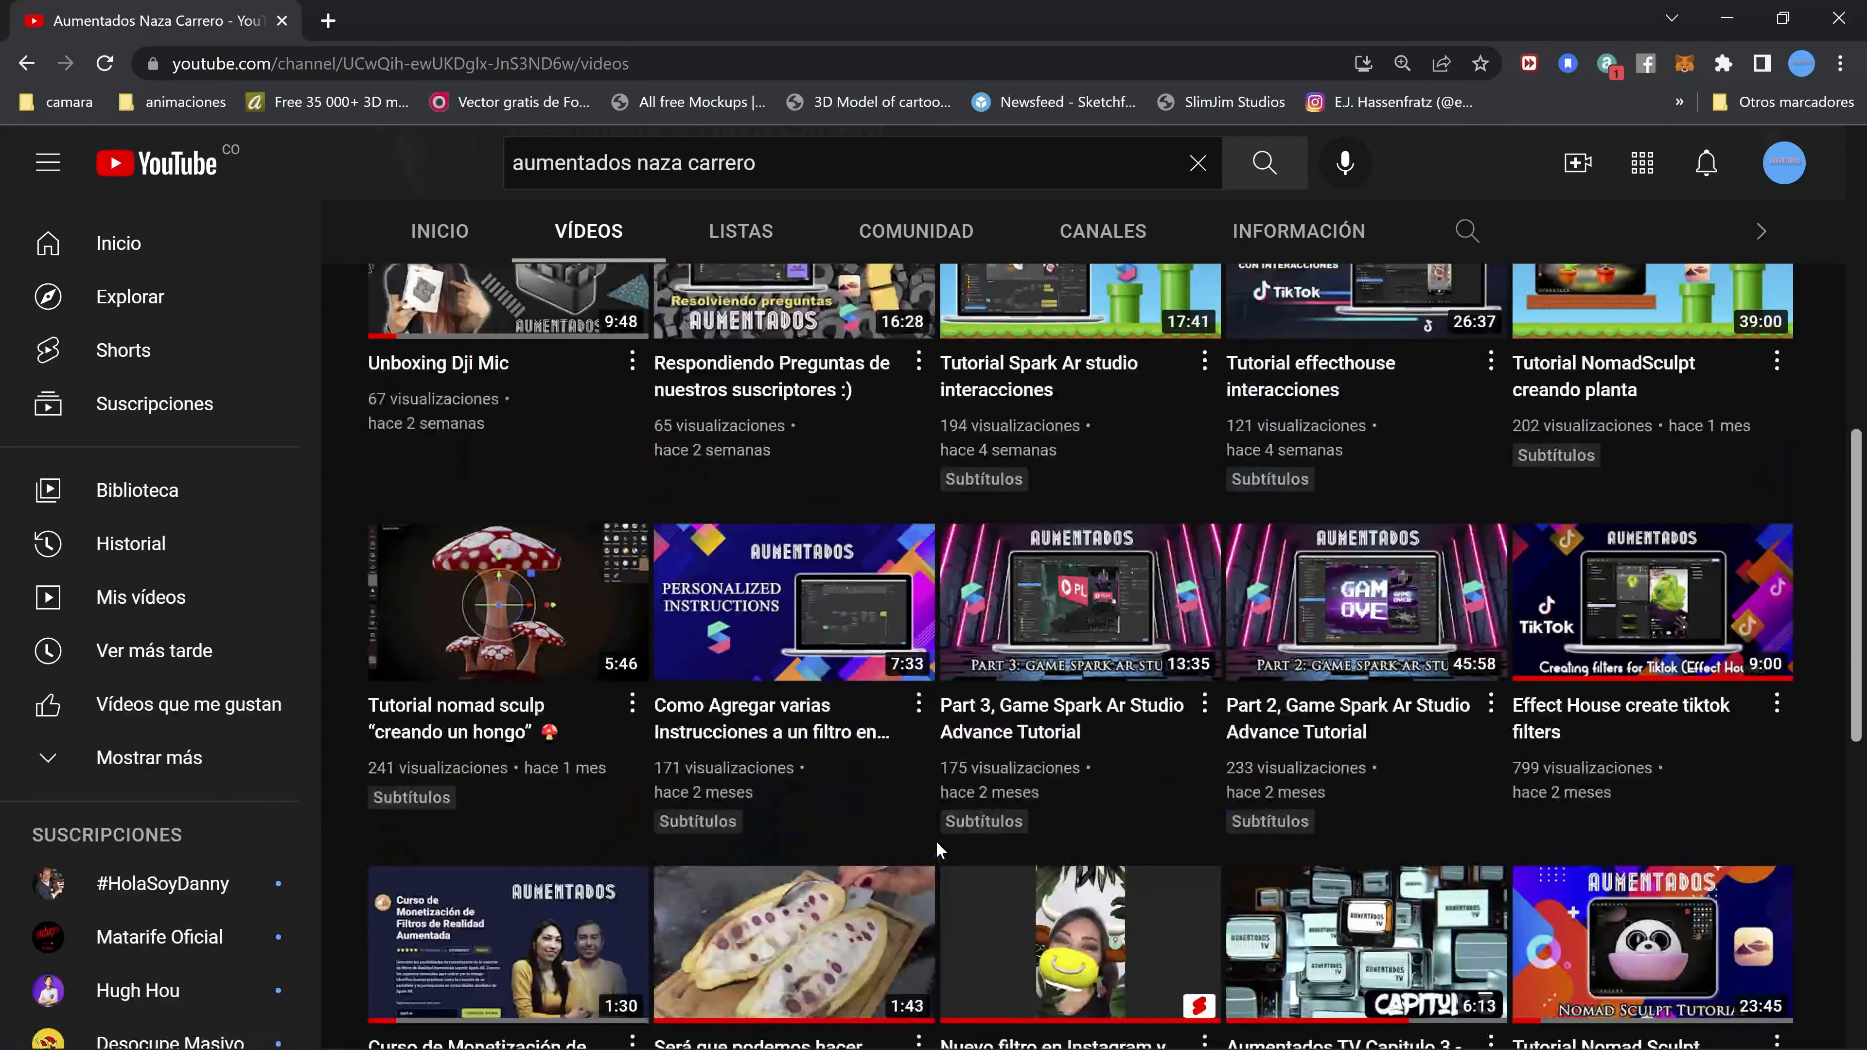
- Open the video "Part 2, Game Spark Ar Studio Advance Tutorial", check its description for the patches and block download link, and pause playback
mouse_move(1095, 666)
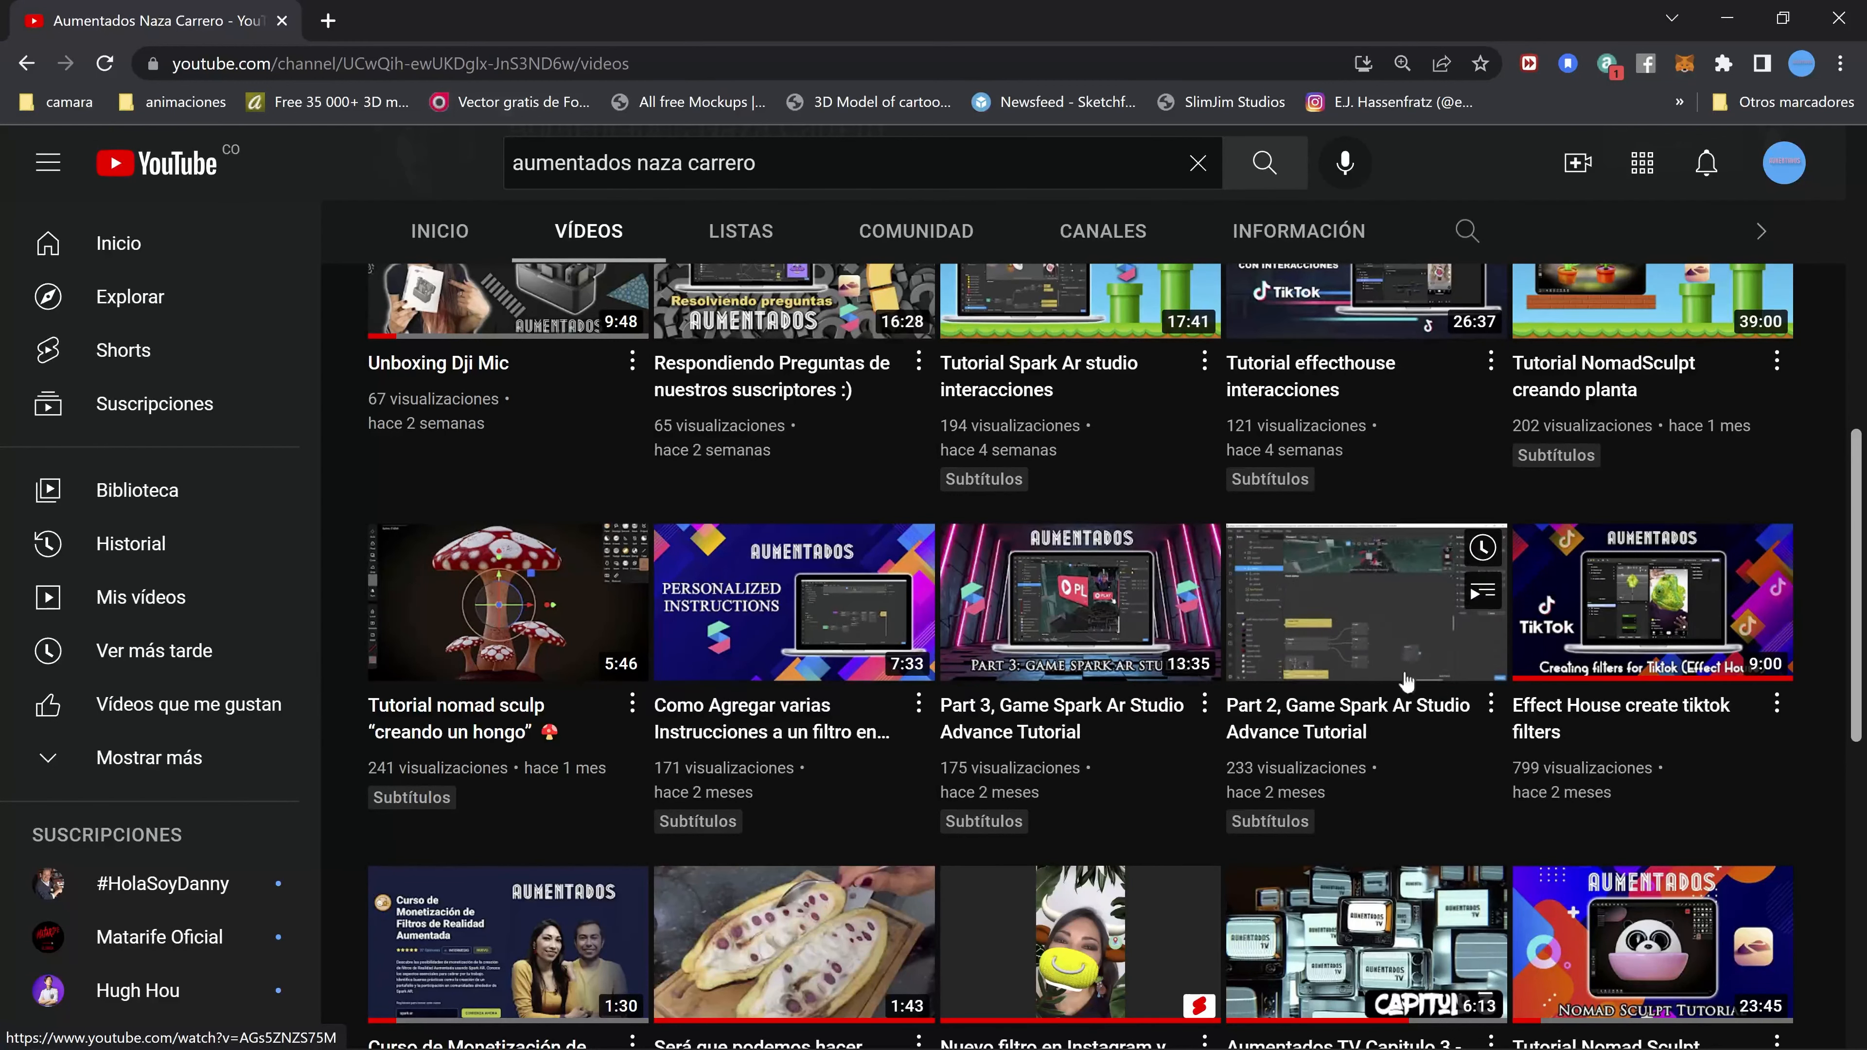
click(1442, 680)
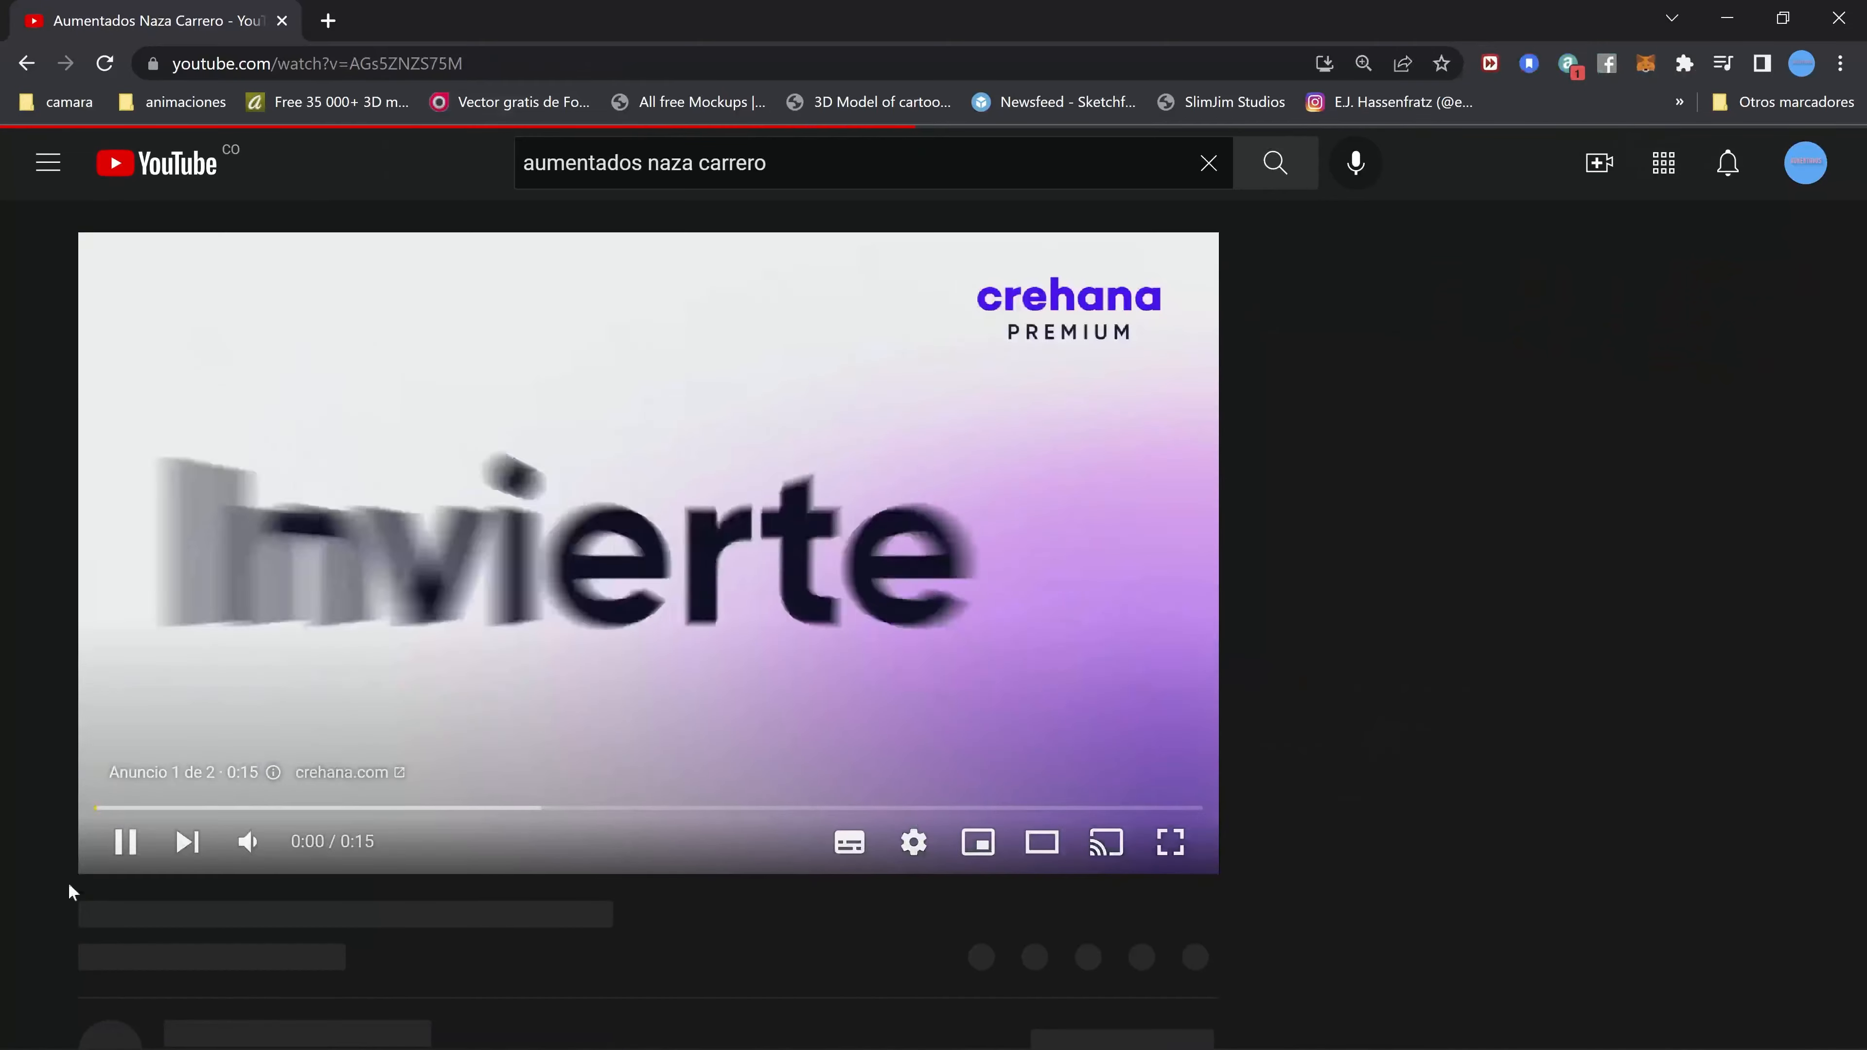
scroll(675, 850, down, 8)
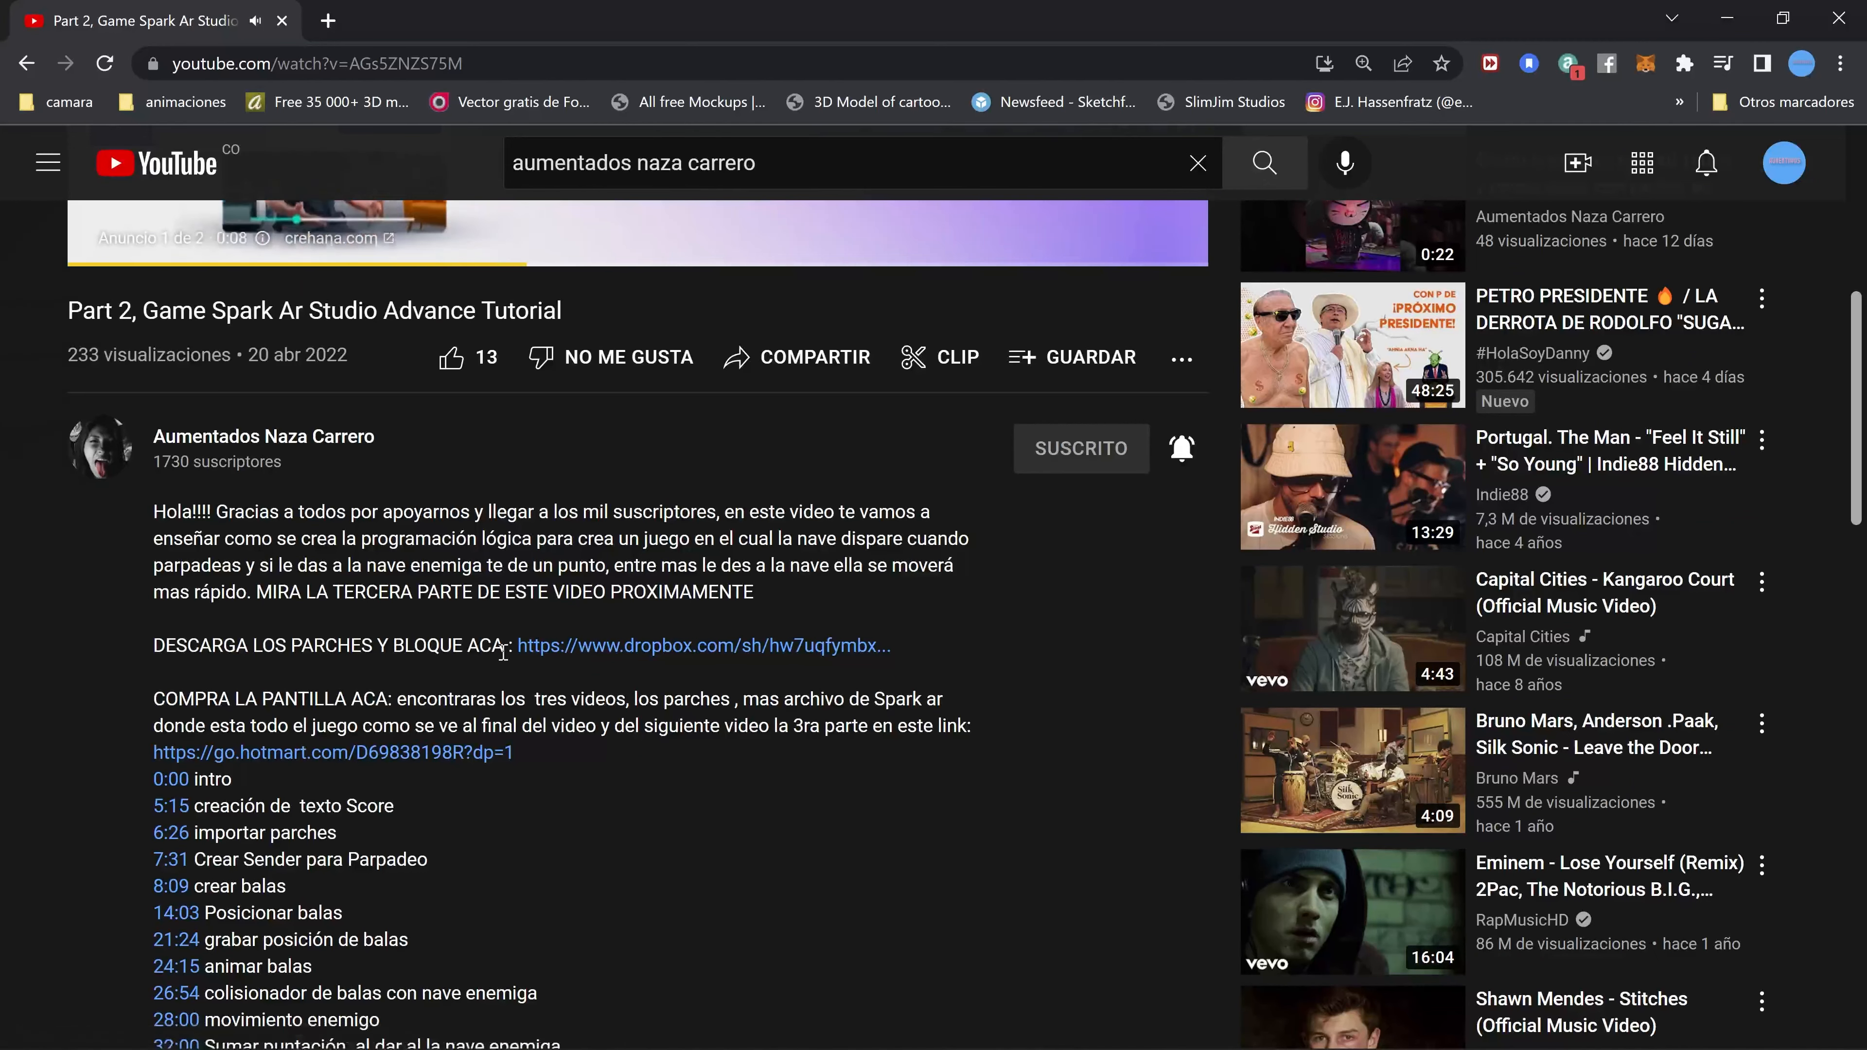
scroll(662, 691, up, 8)
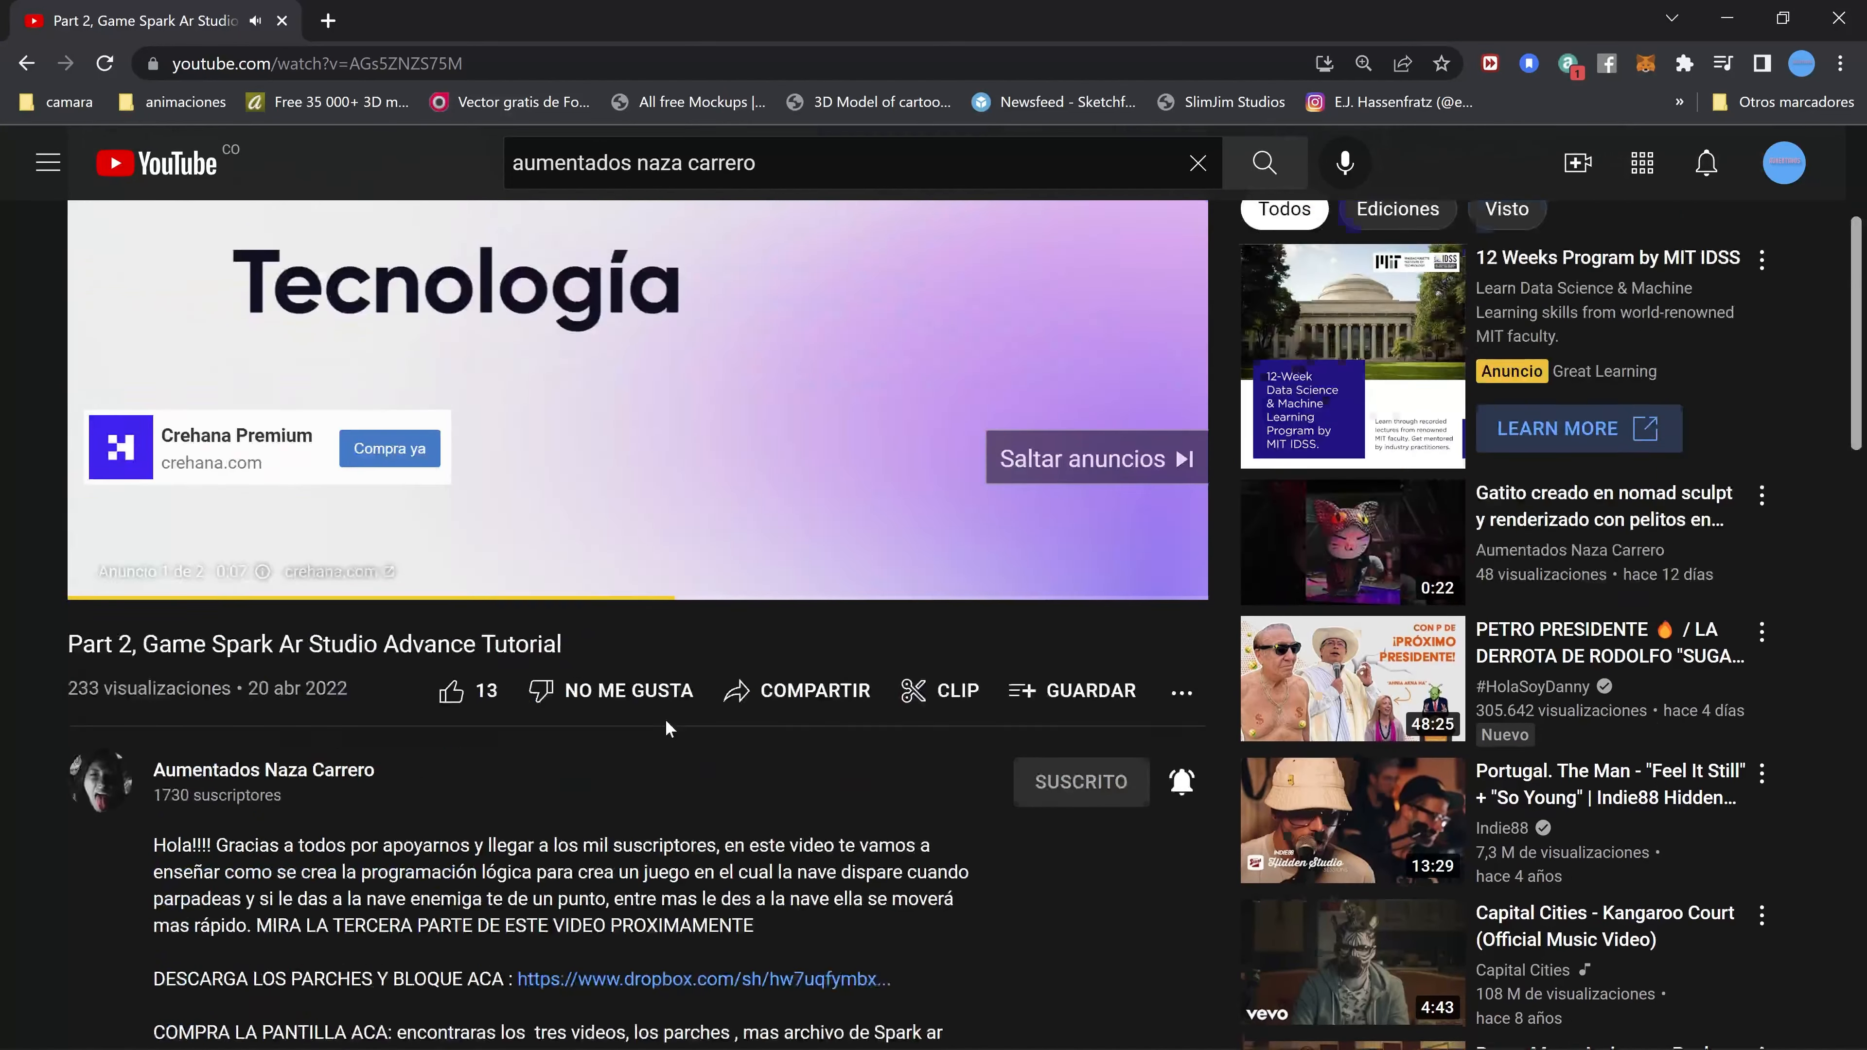
click(1134, 739)
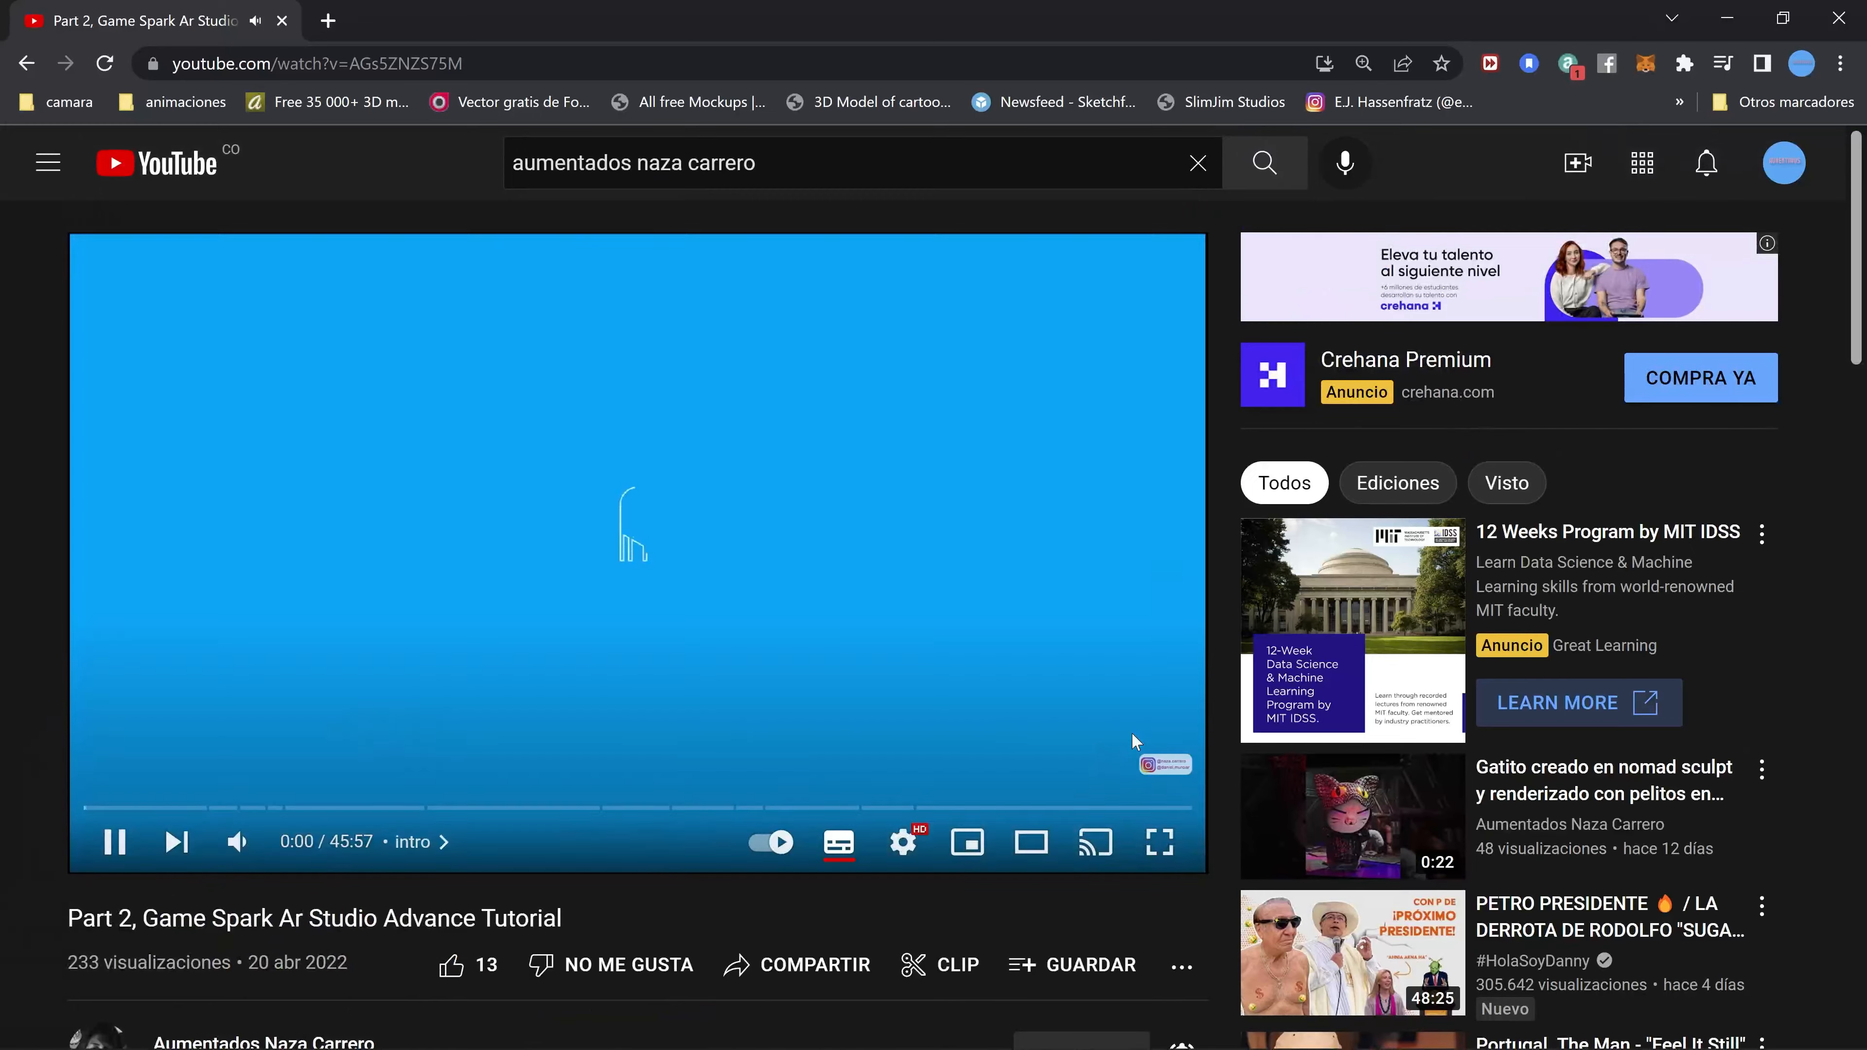
click(114, 842)
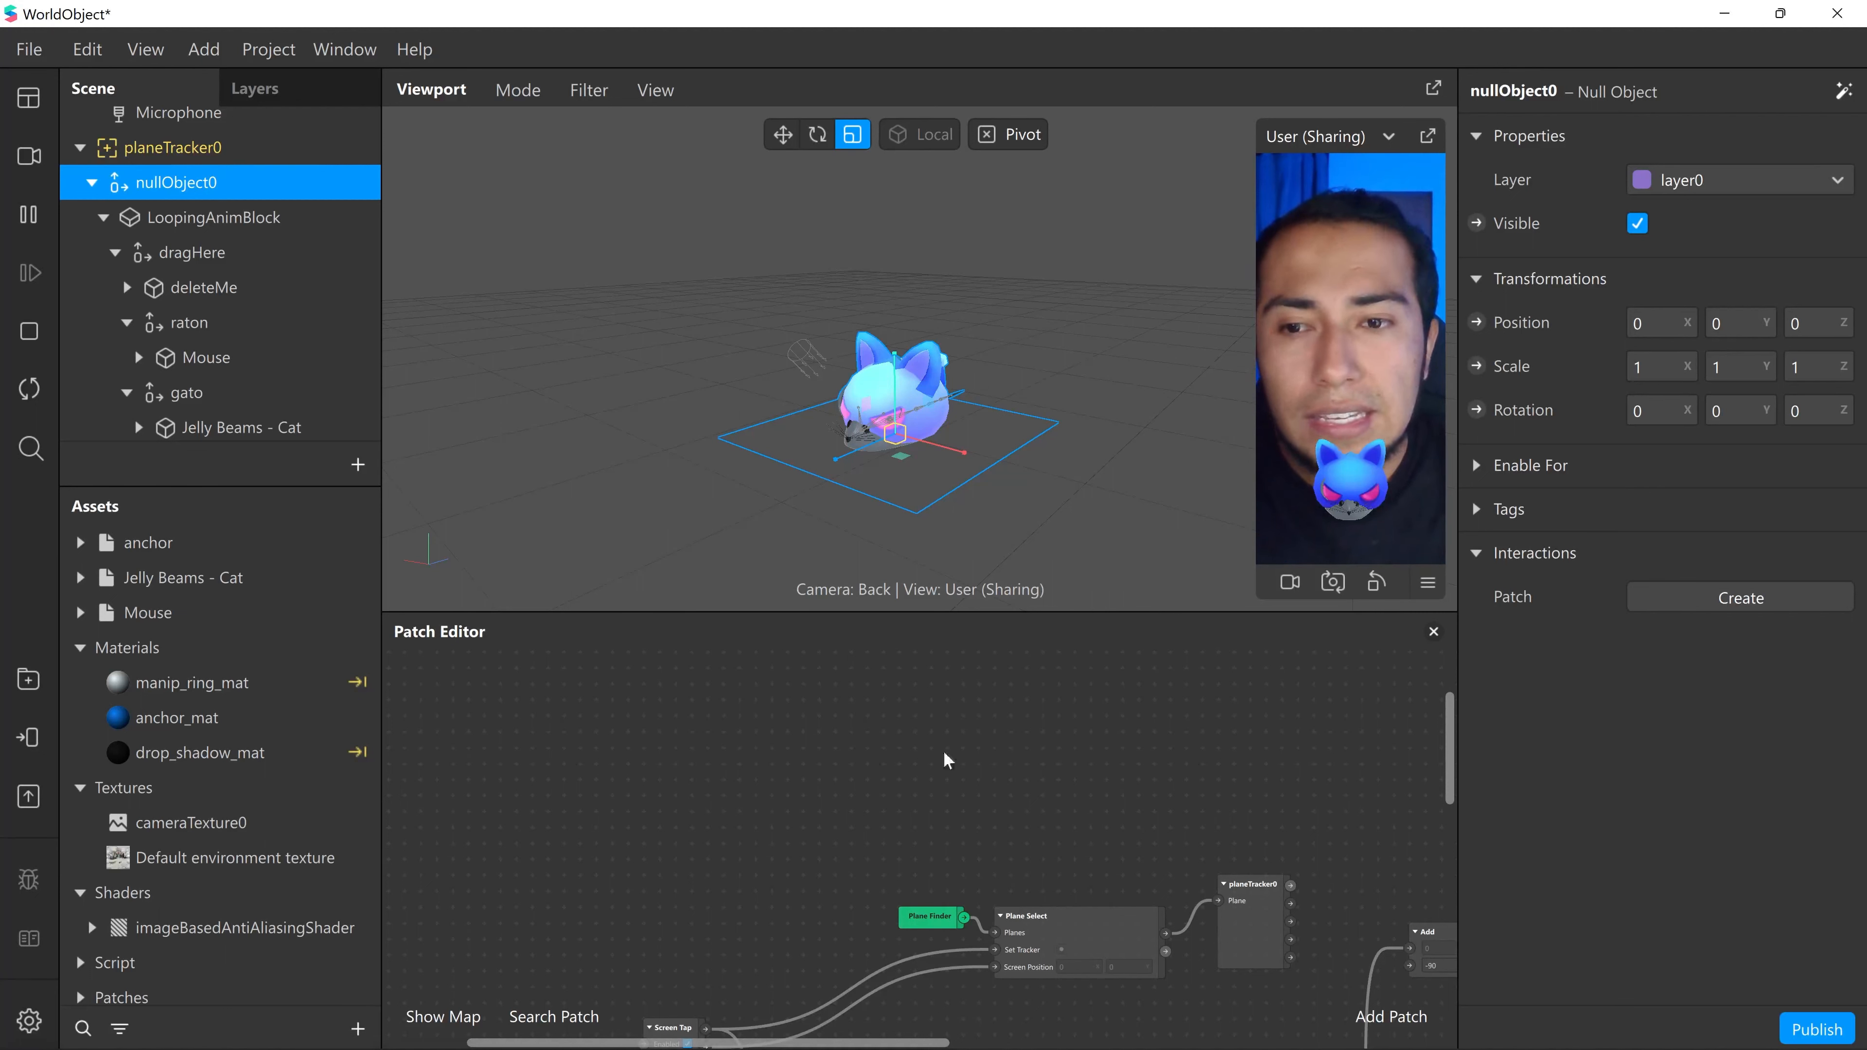
- Start an asset import from the computer and browse to the "tutorial juego rastreo superficie" folder in Escritorio
scroll(250, 926, down, 2)
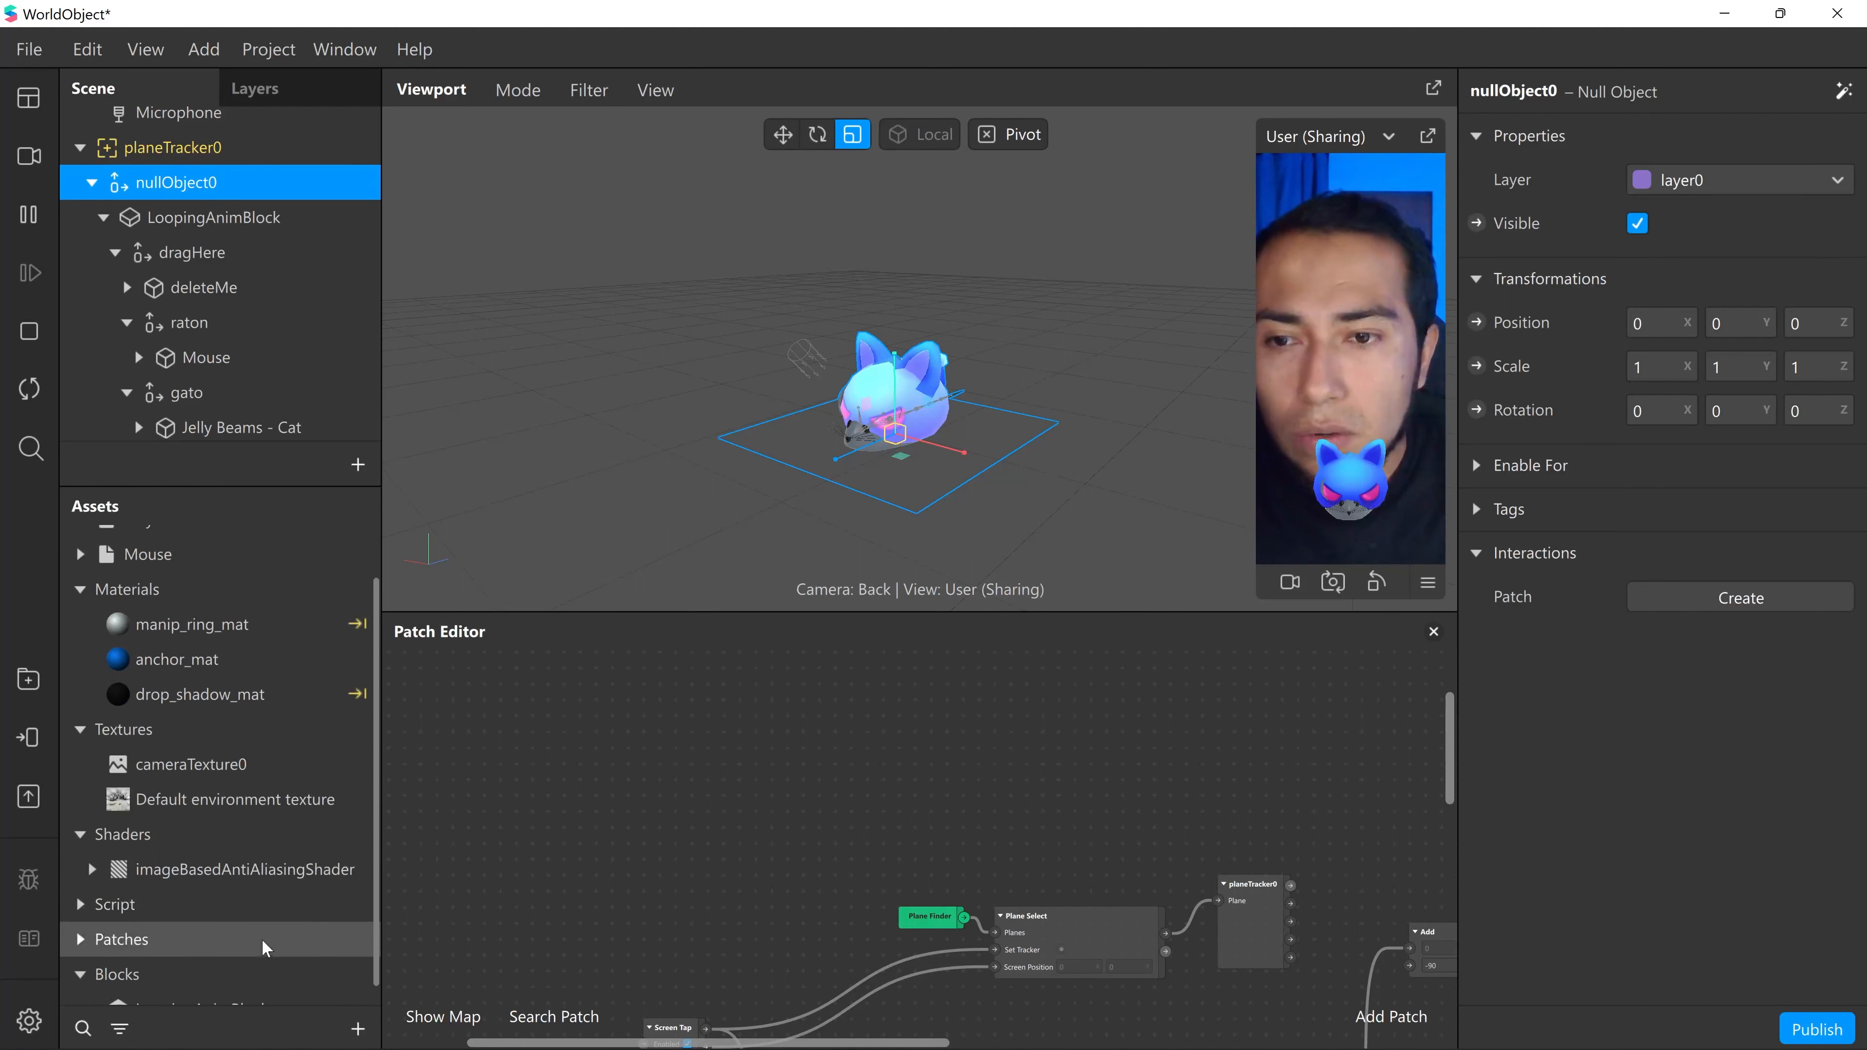
click(358, 1029)
mouse_move(451, 598)
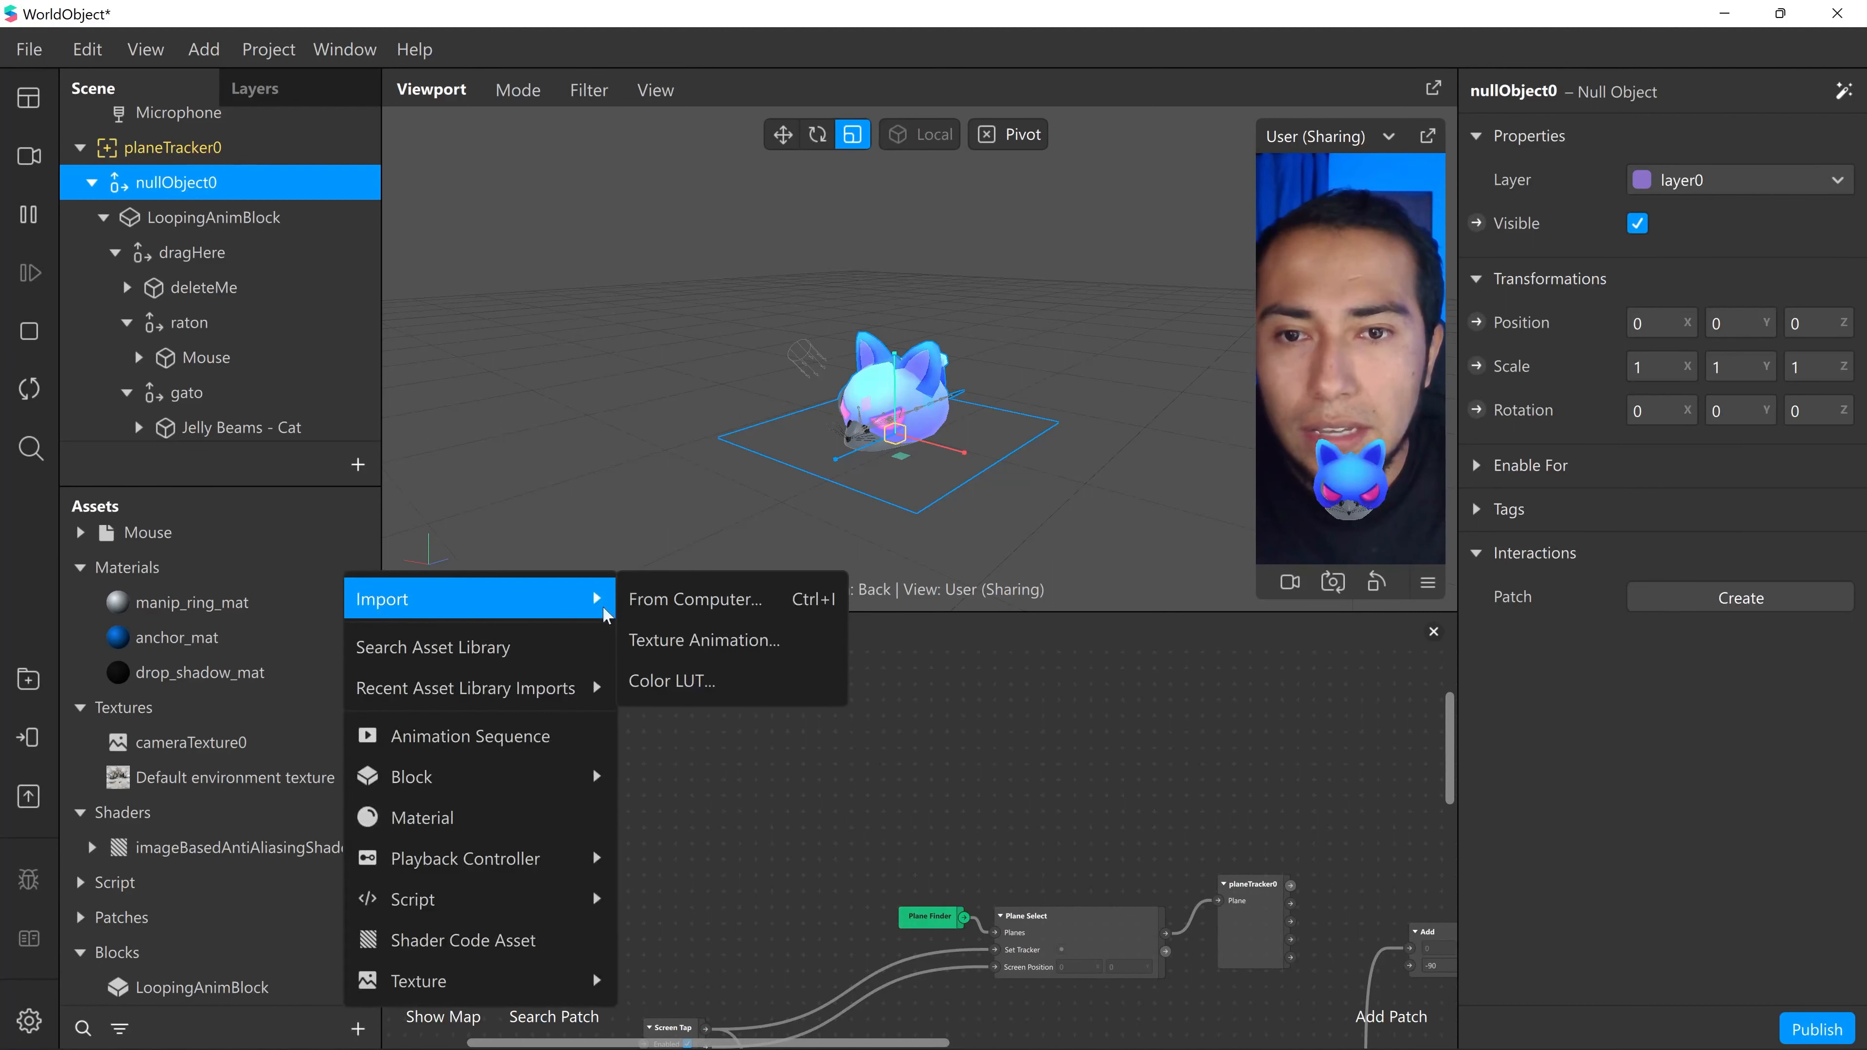
click(691, 600)
click(474, 97)
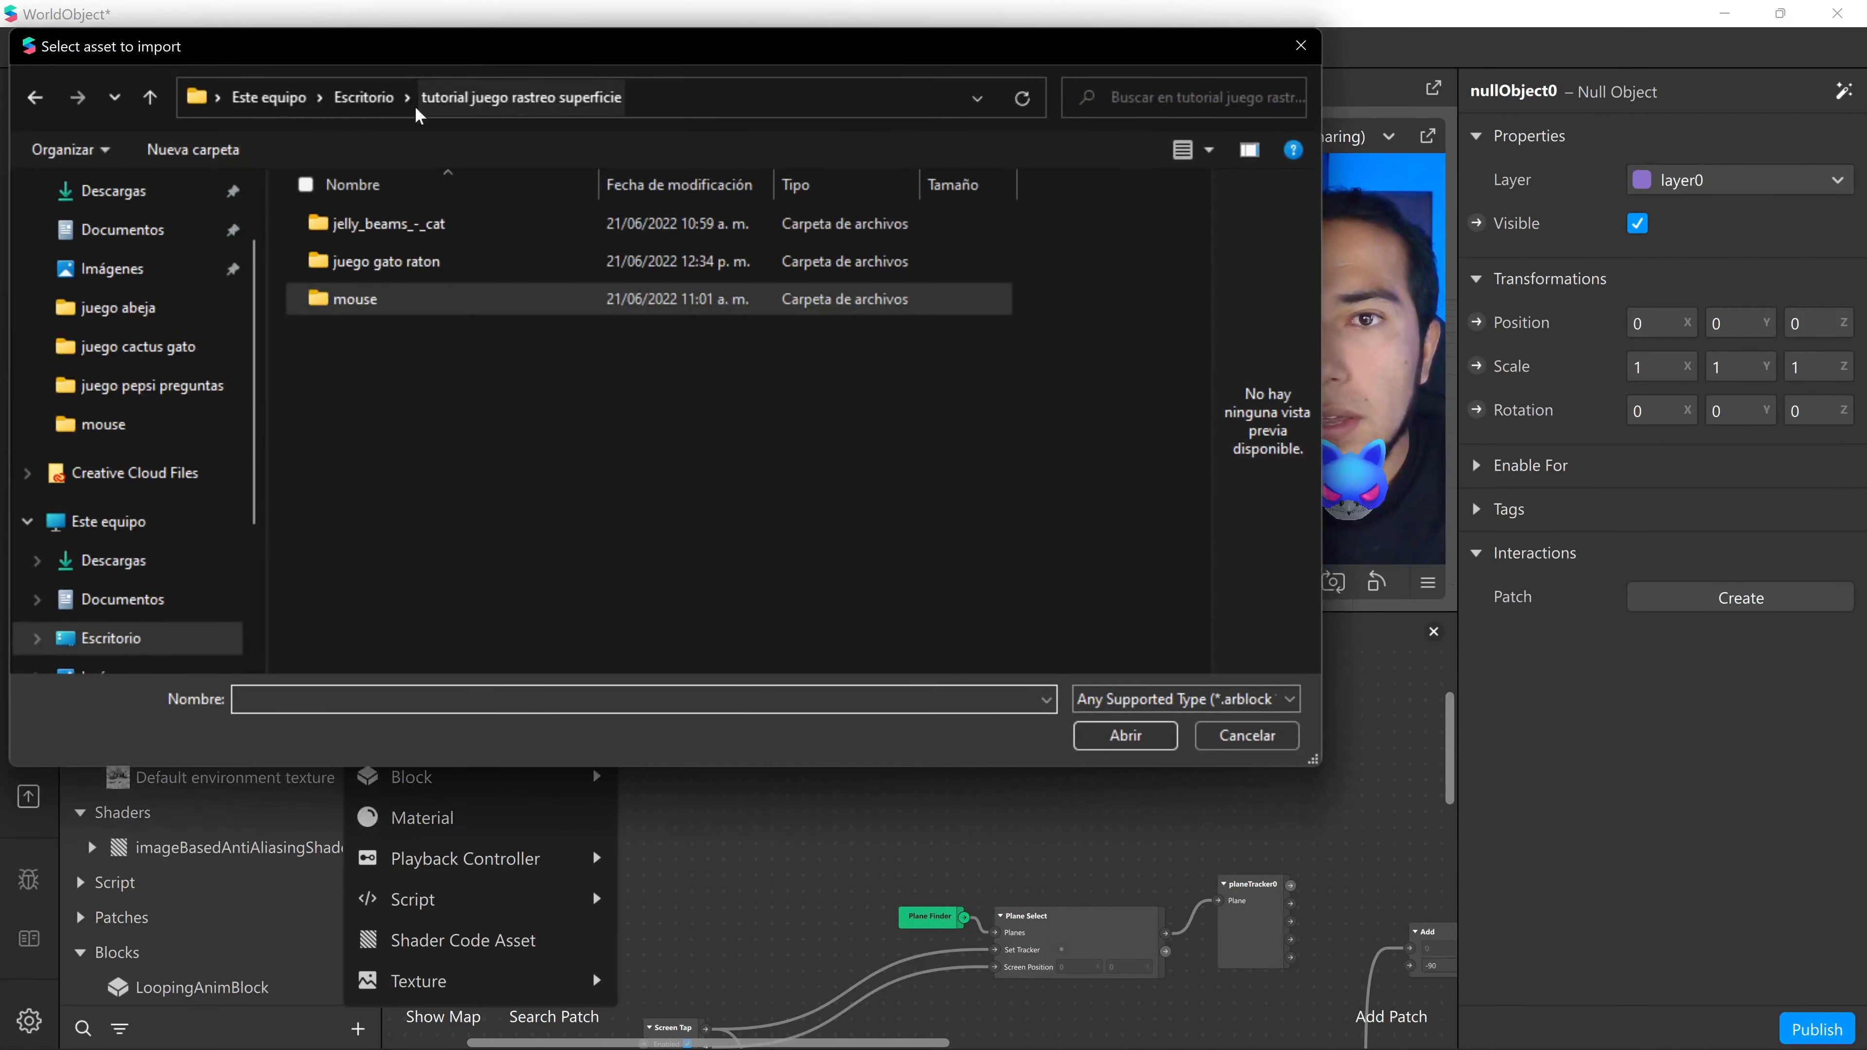
click(383, 102)
click(491, 111)
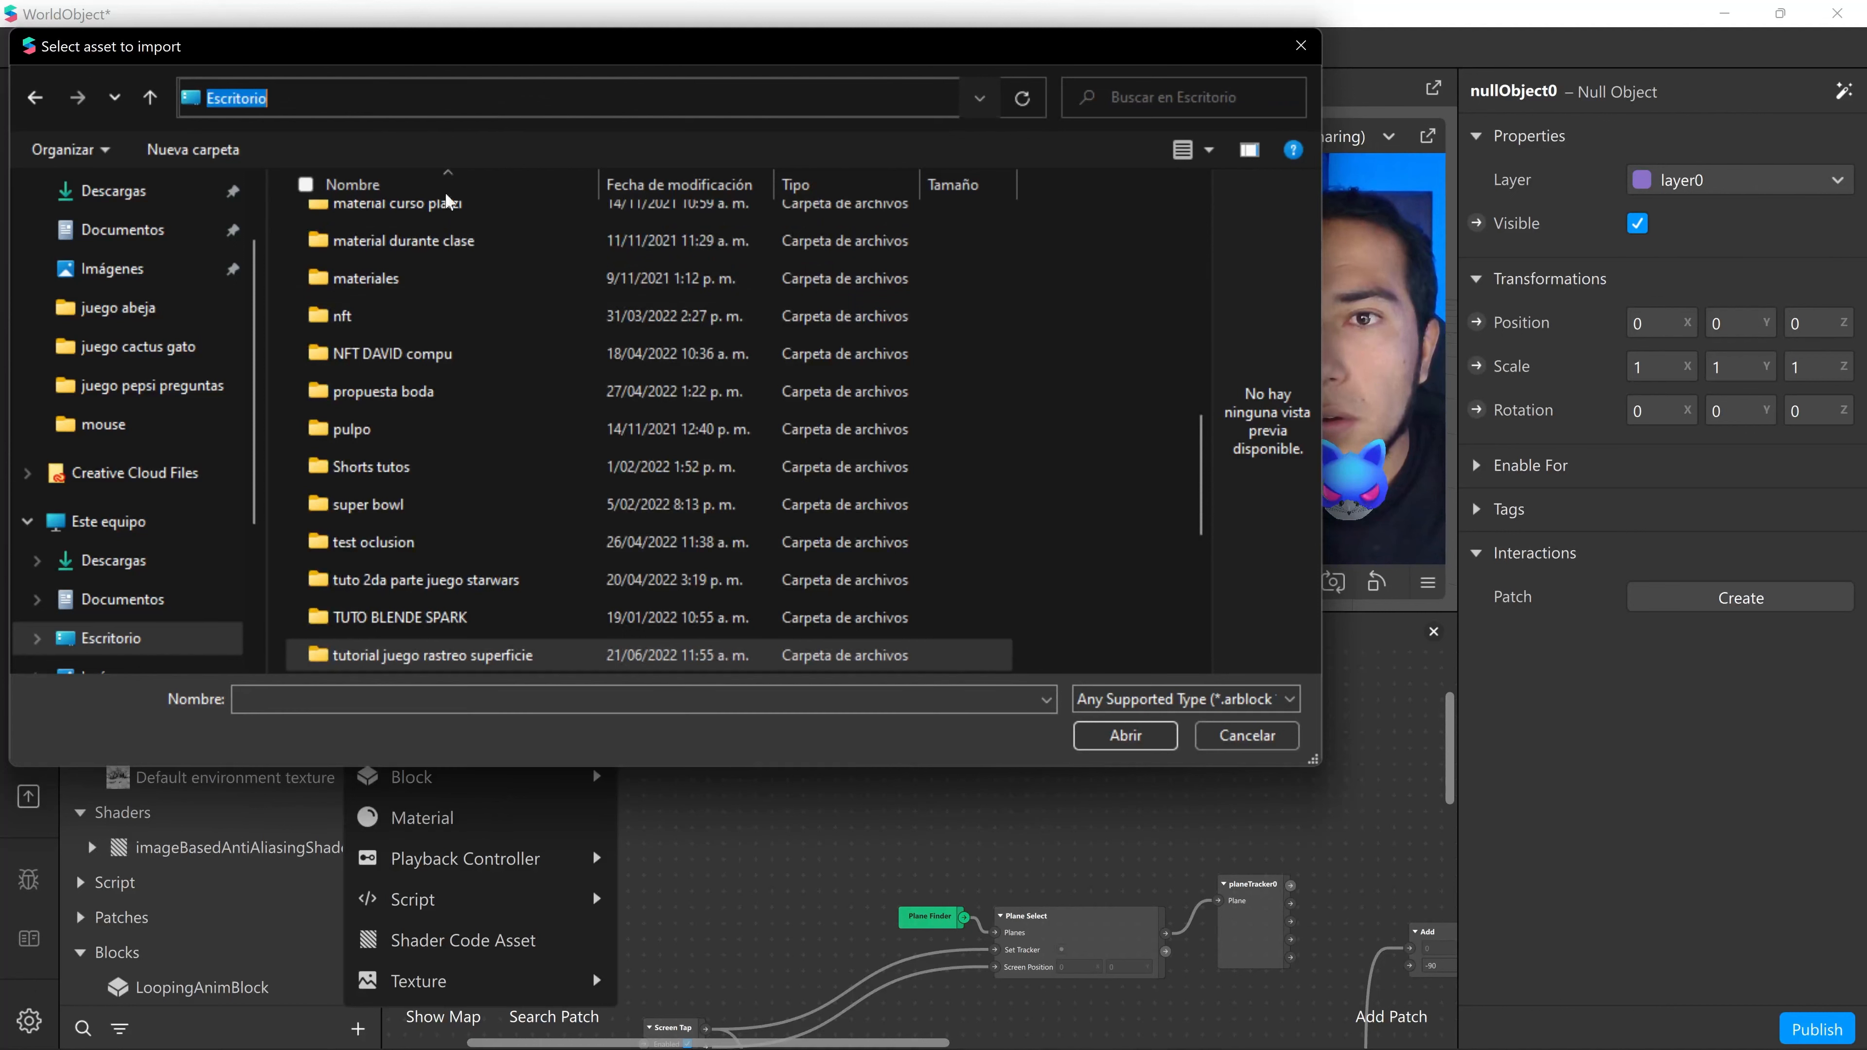
double_click(445, 656)
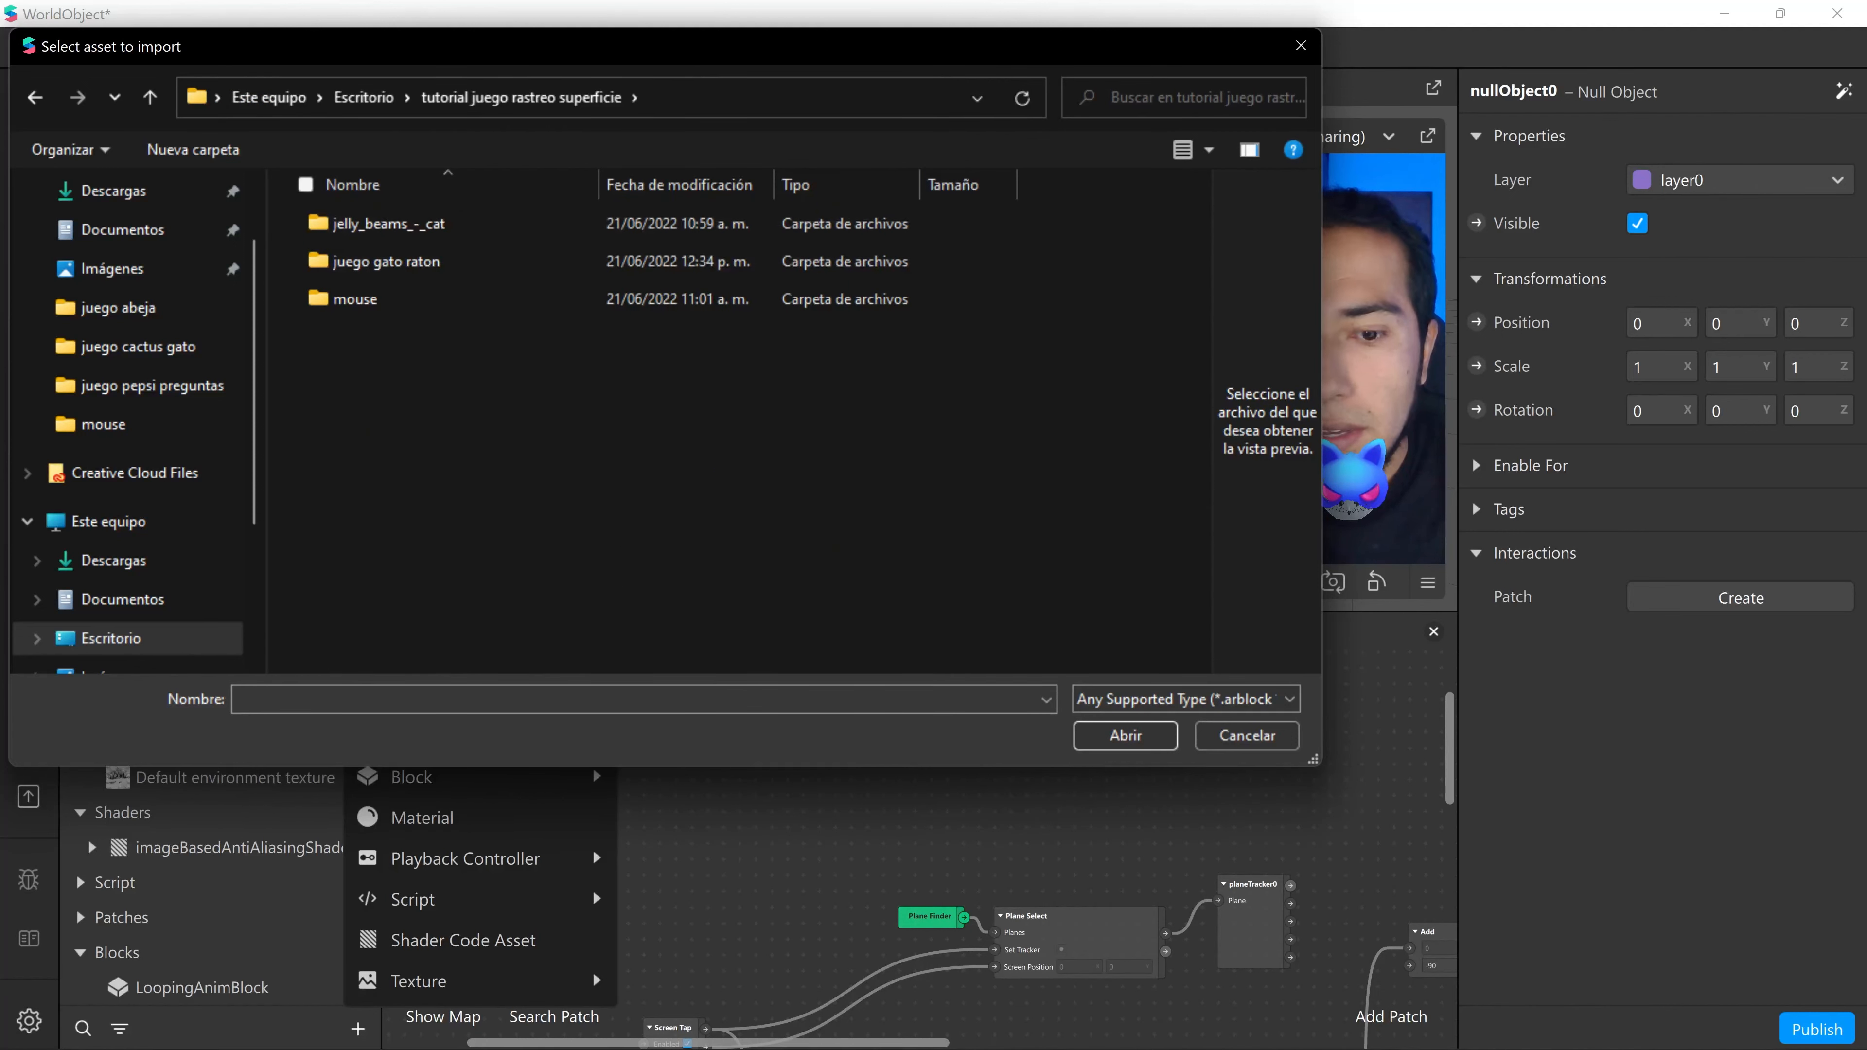
double_click(406, 271)
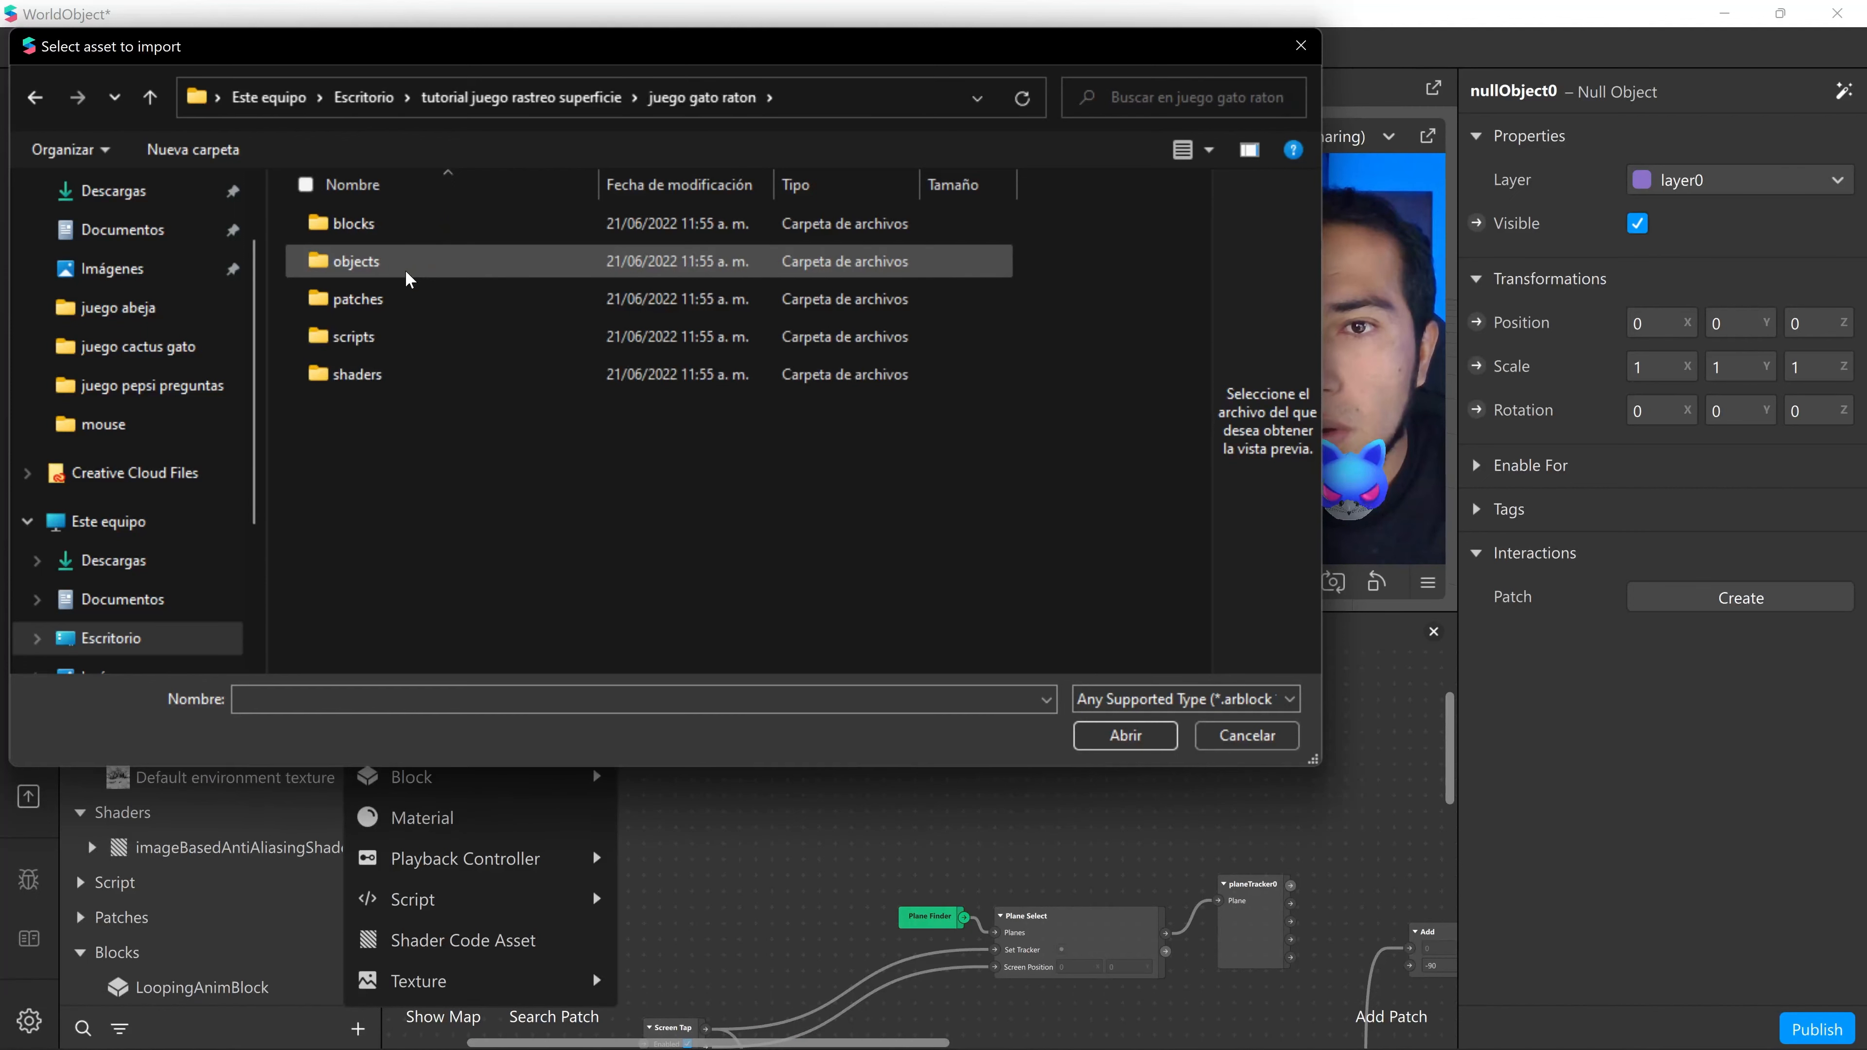
double_click(397, 225)
double_click(396, 225)
click(396, 225)
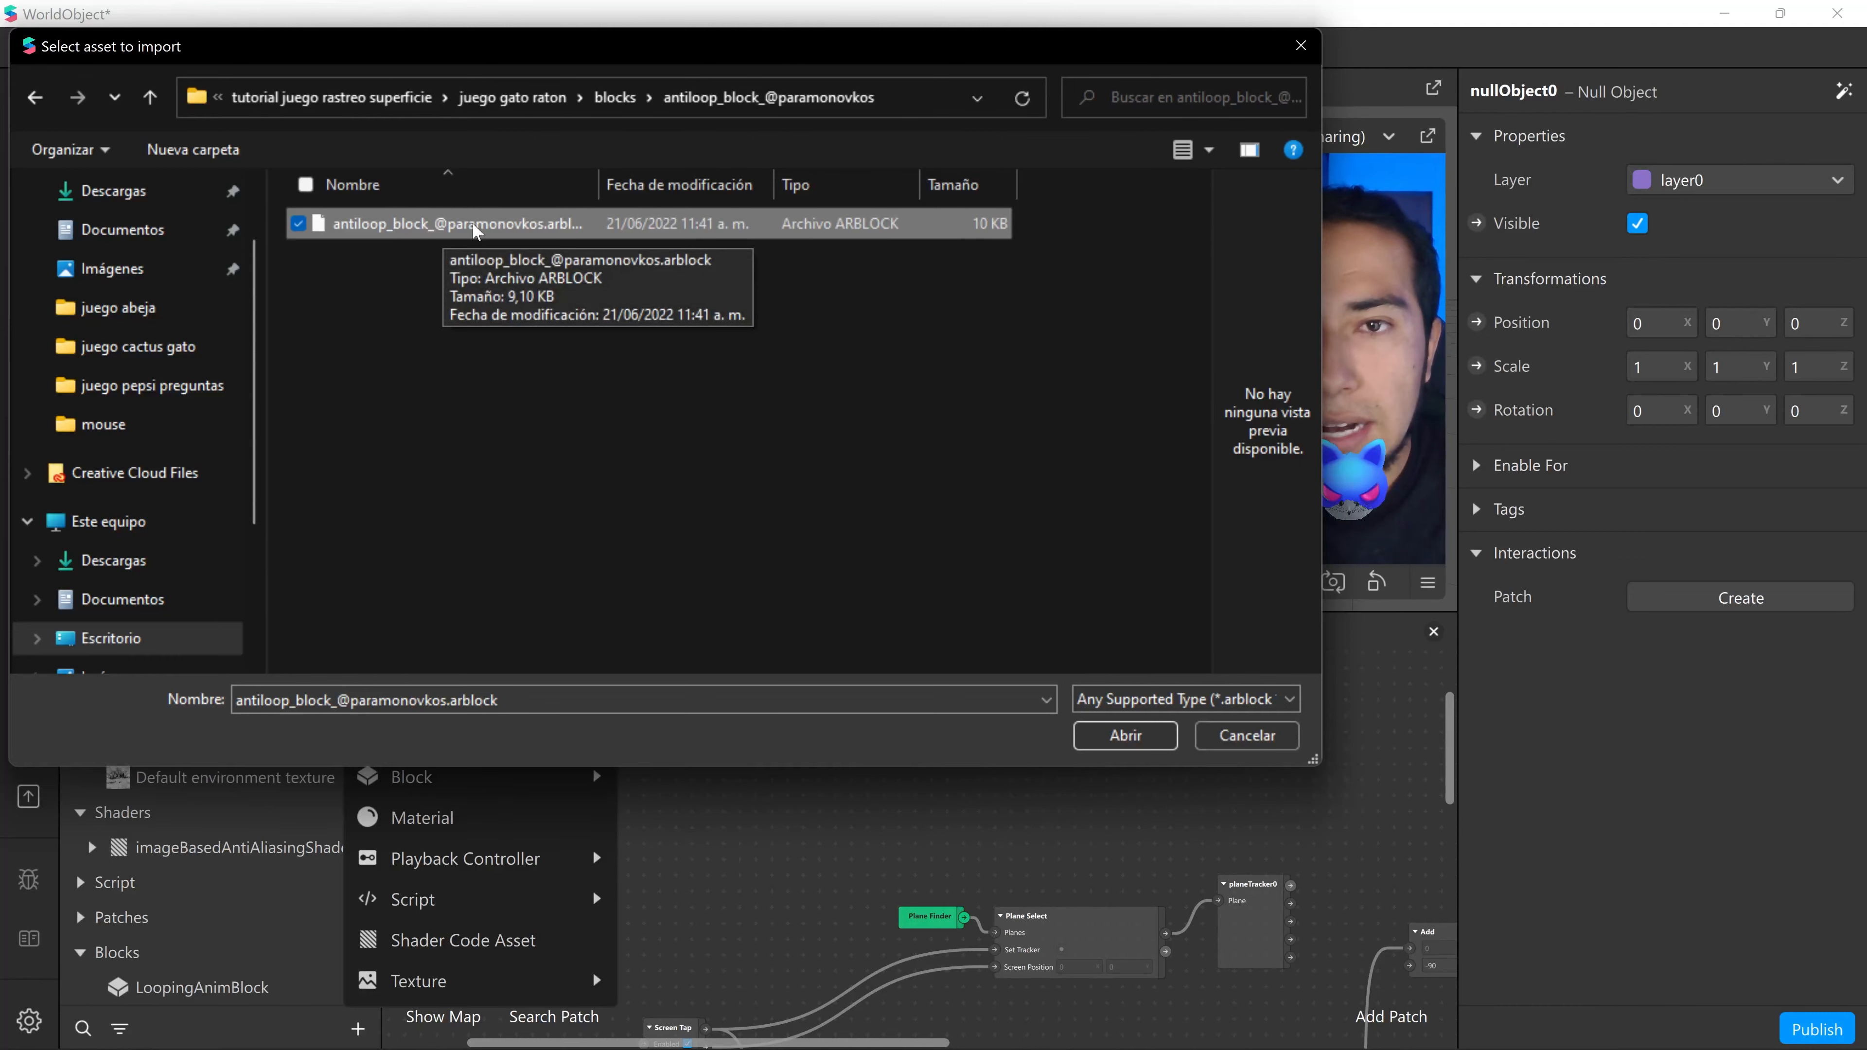
click(1125, 735)
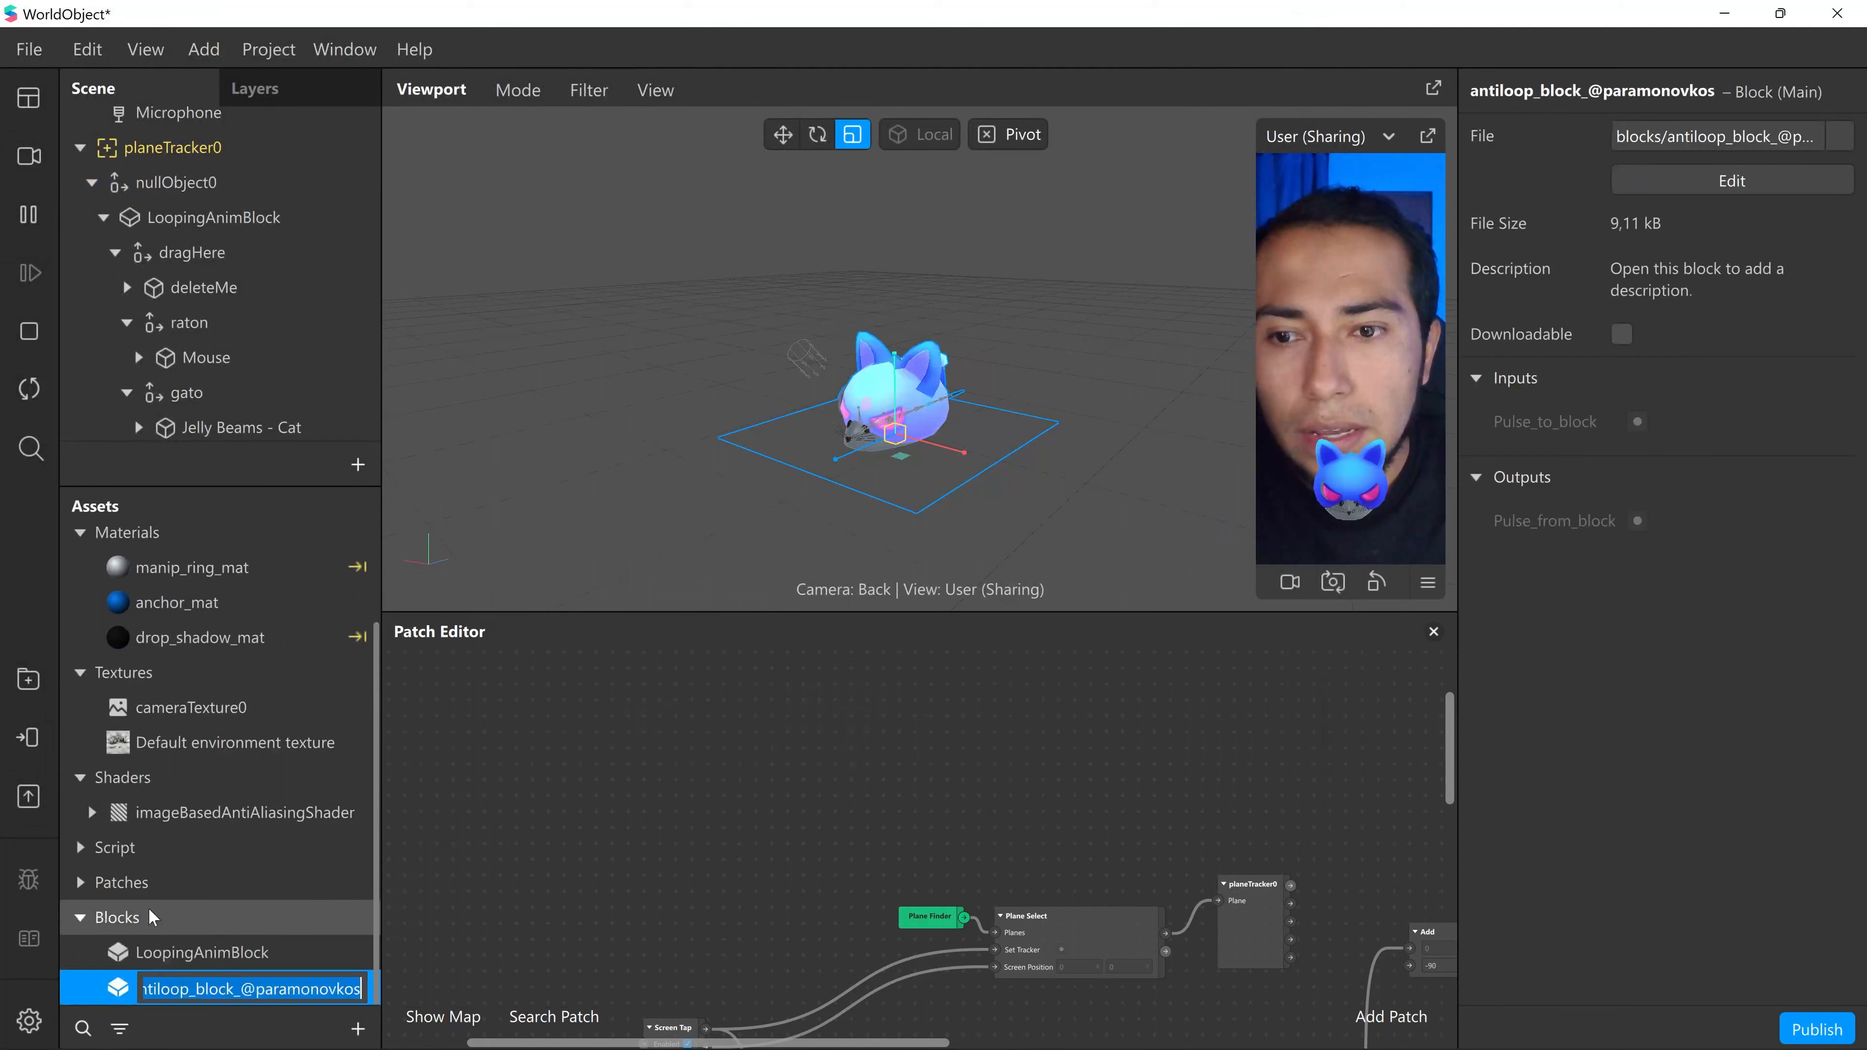
click(519, 858)
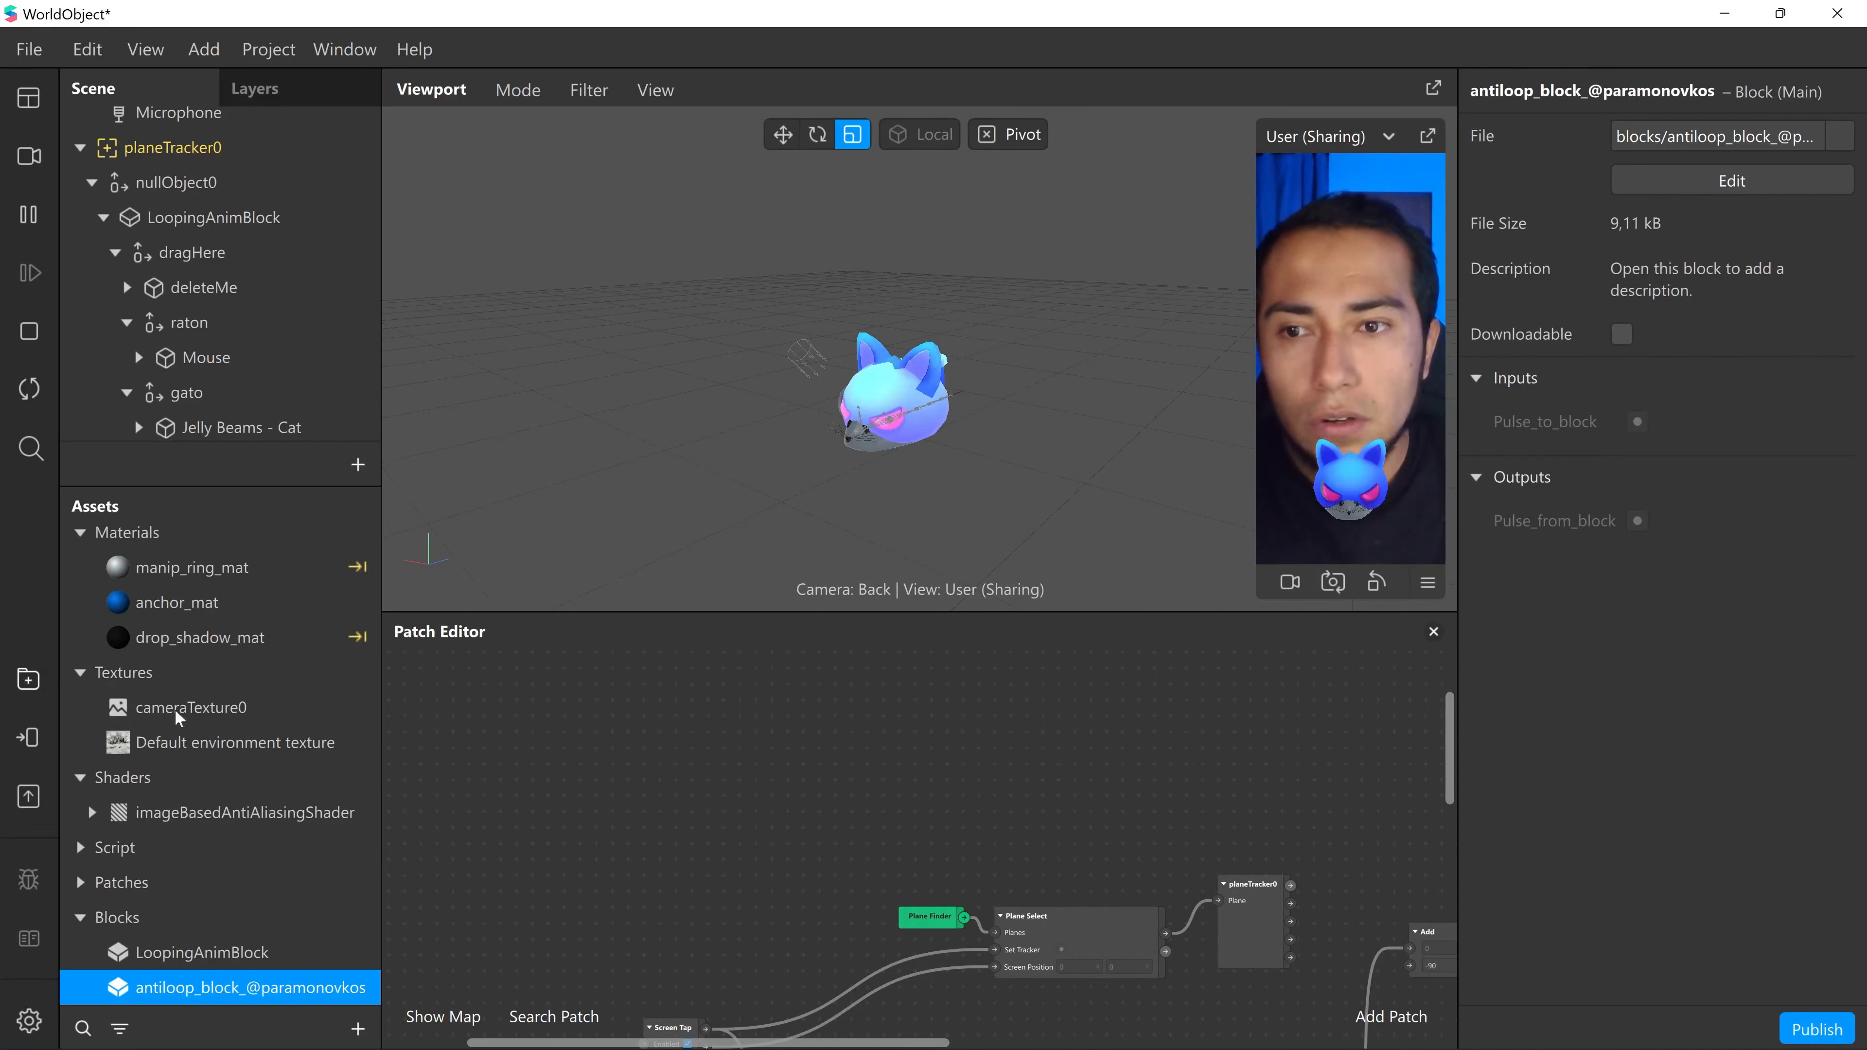
- Switch to the AR Library window and search its 3D objects for "joy" and for "joys"
mouse_move(1392, 1040)
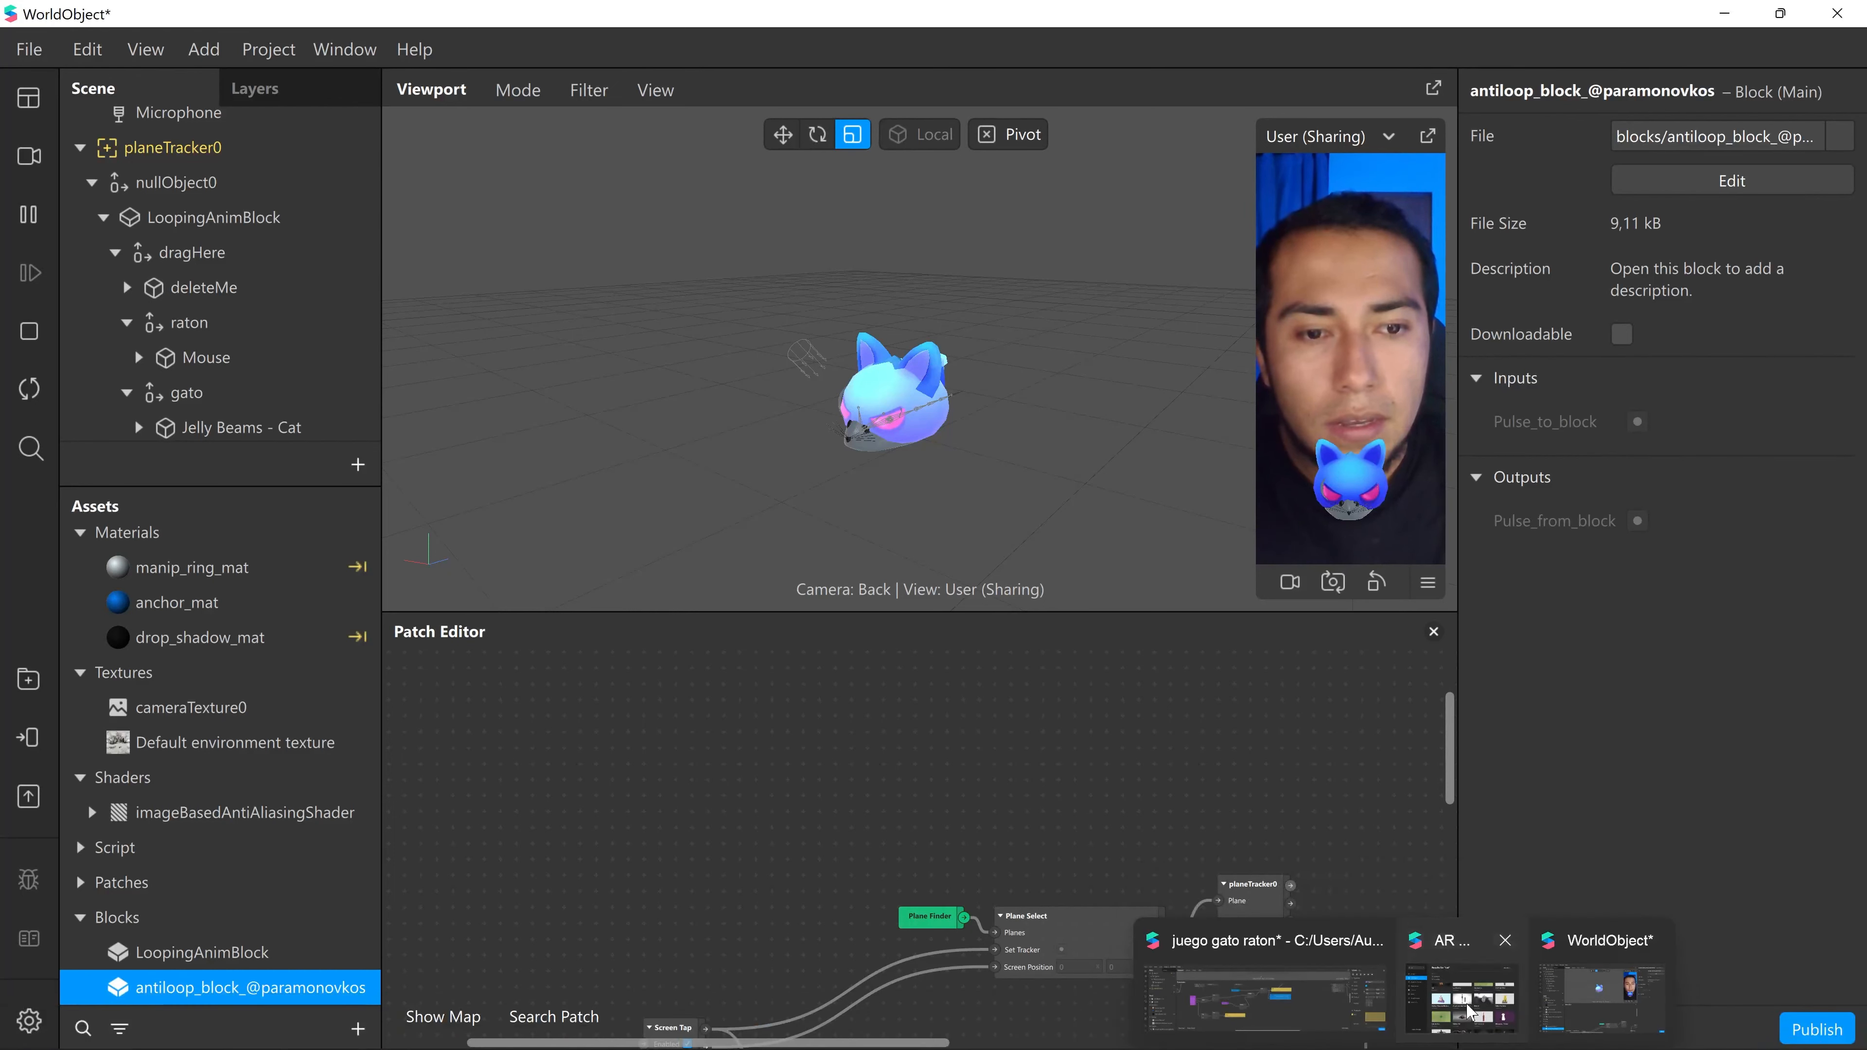
click(1466, 1012)
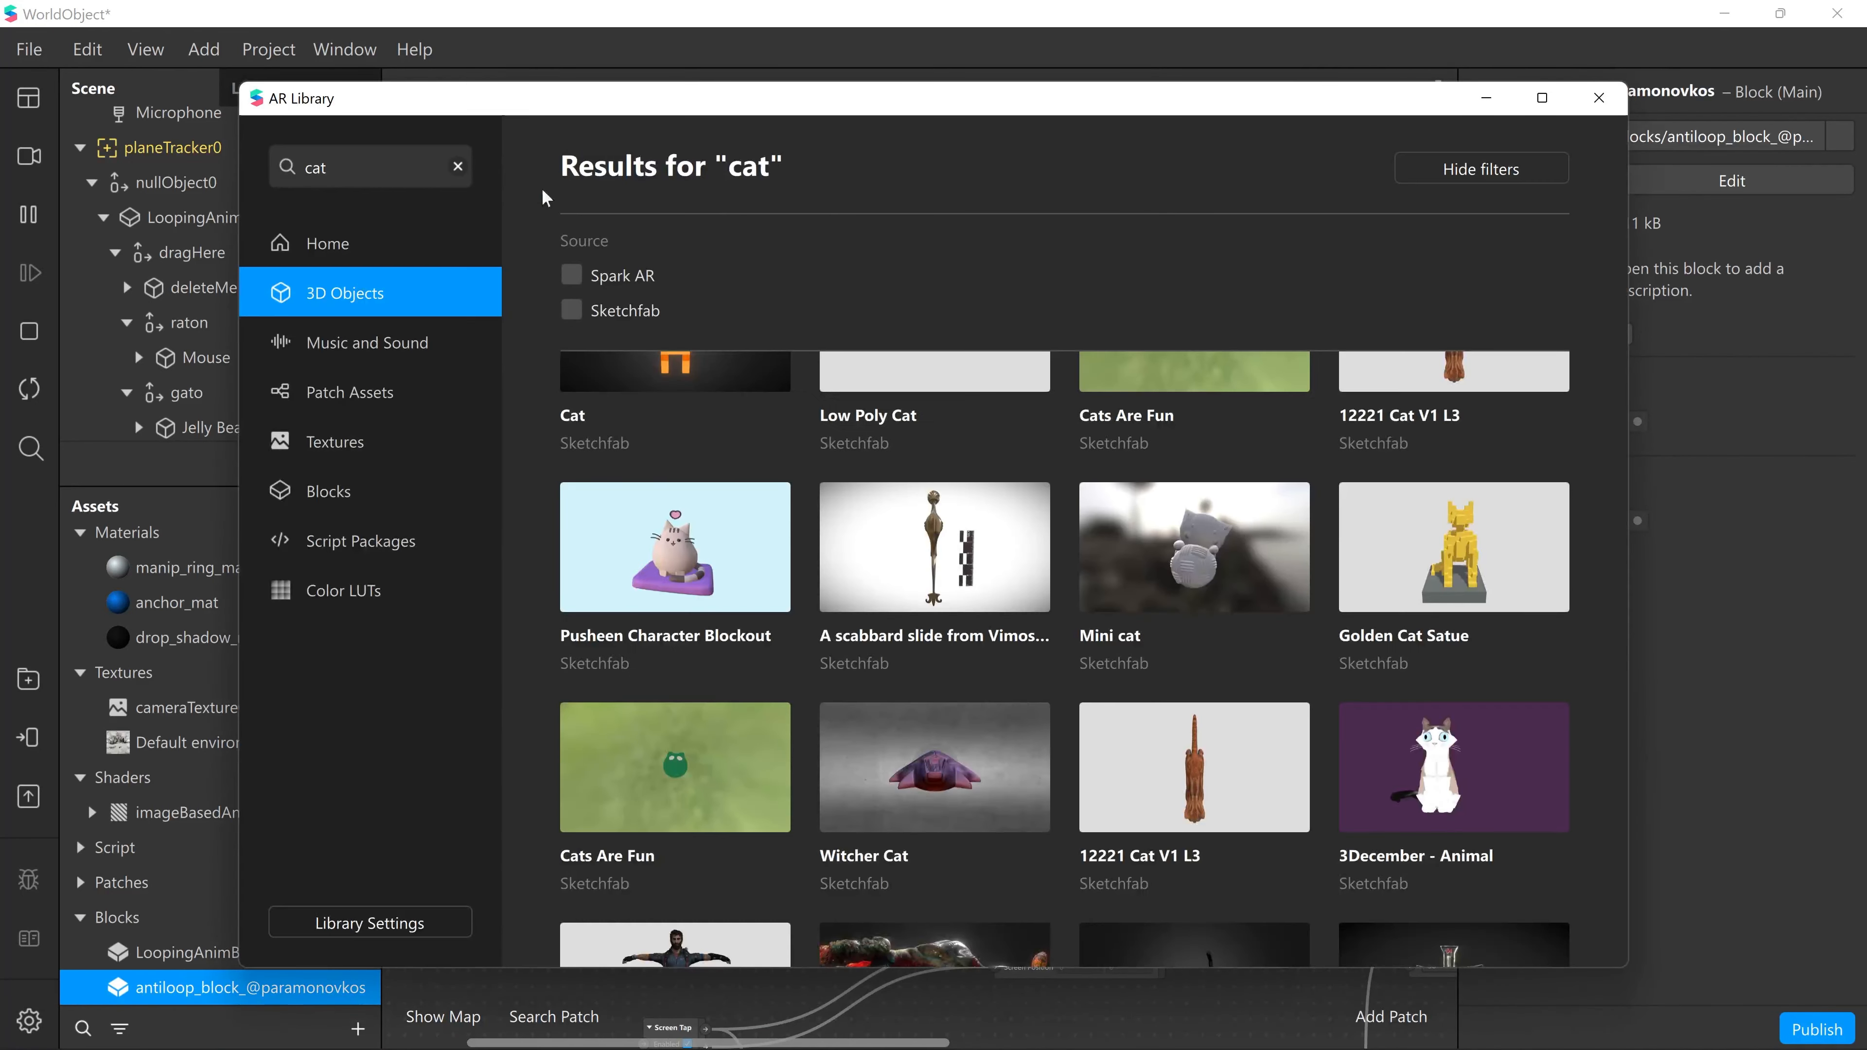
click(365, 163)
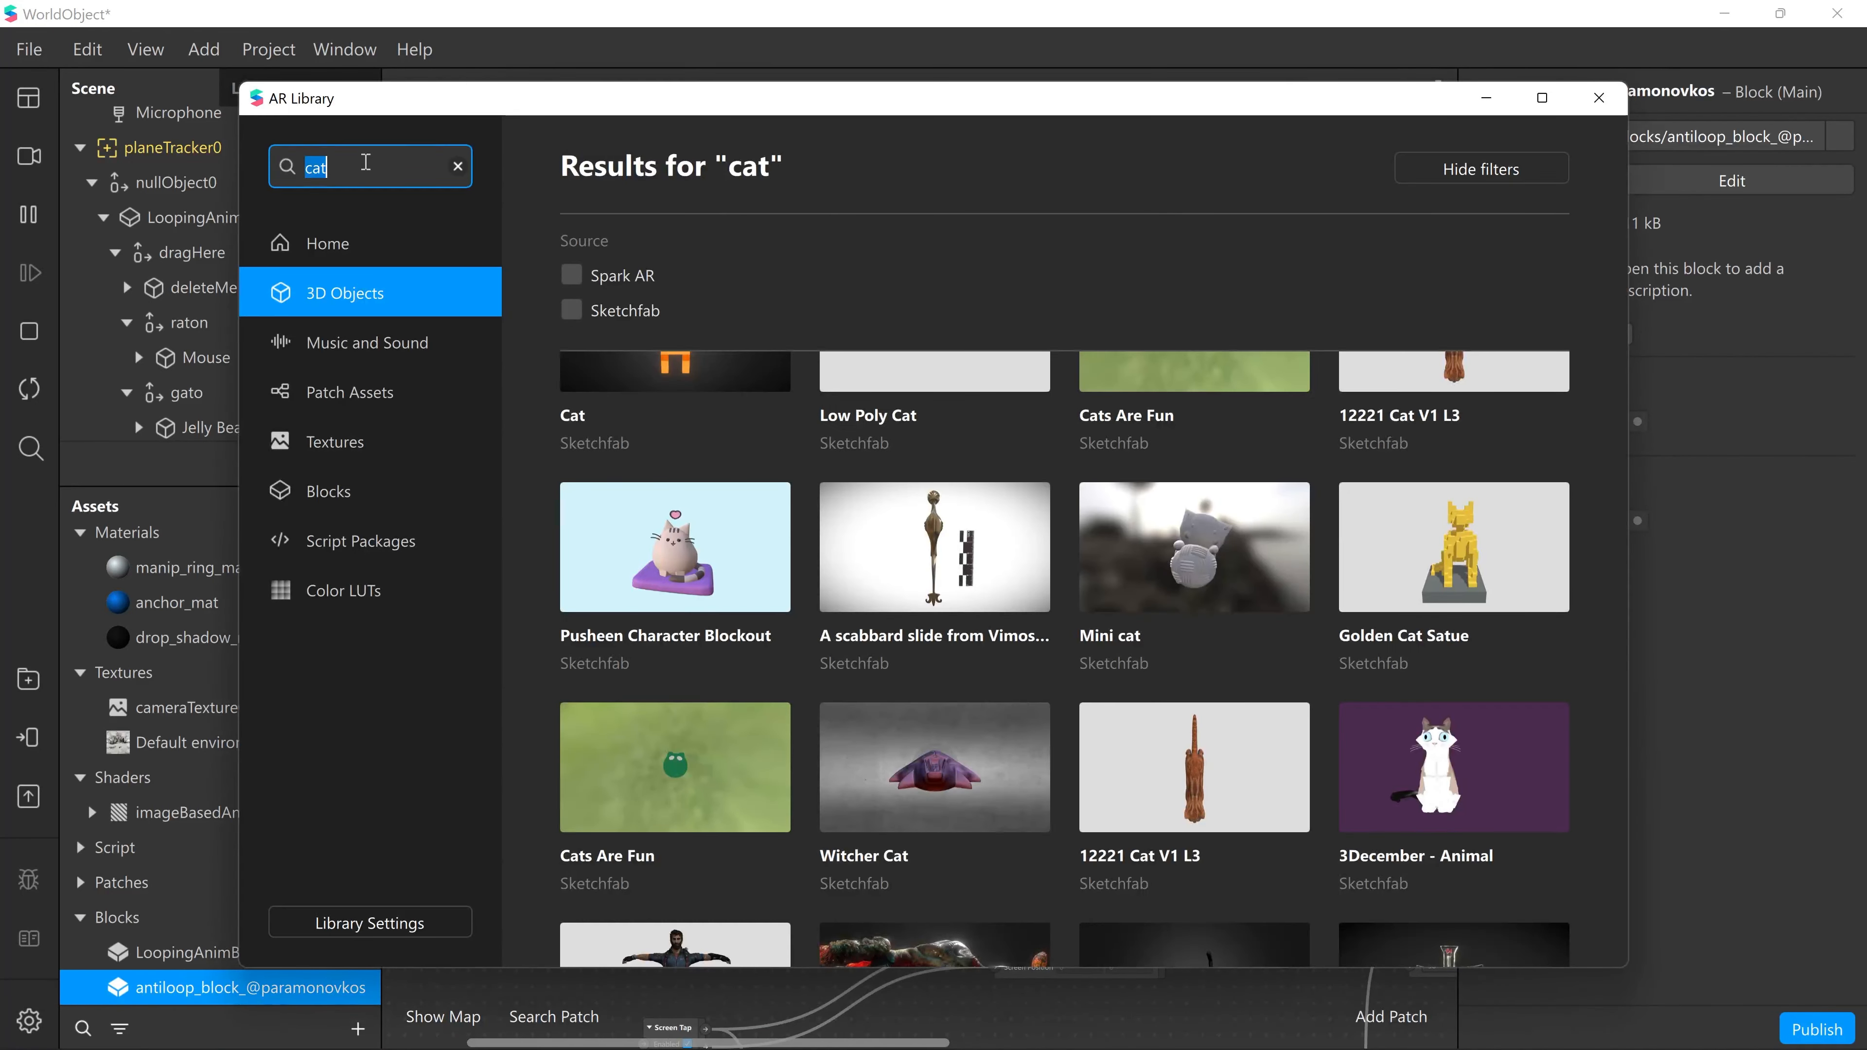
key(BackSpace)
text(joy)
key(Return)
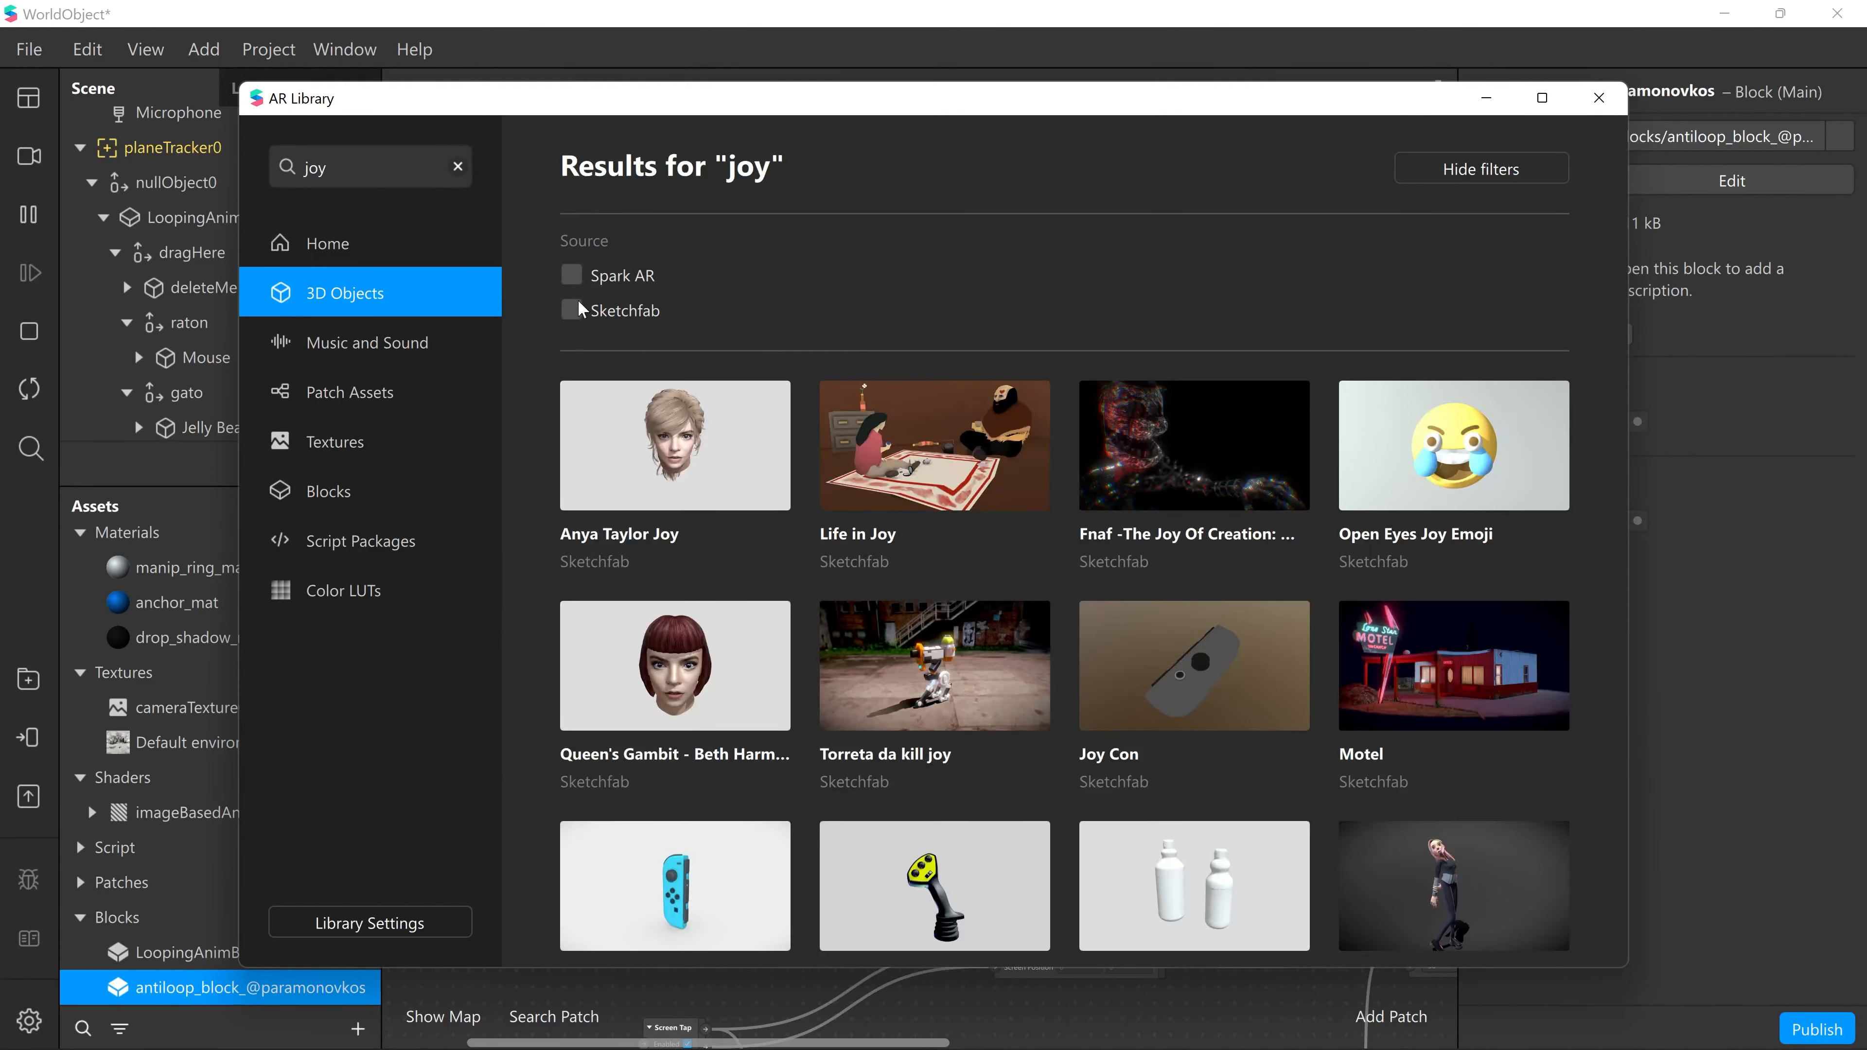
click(397, 170)
click(397, 169)
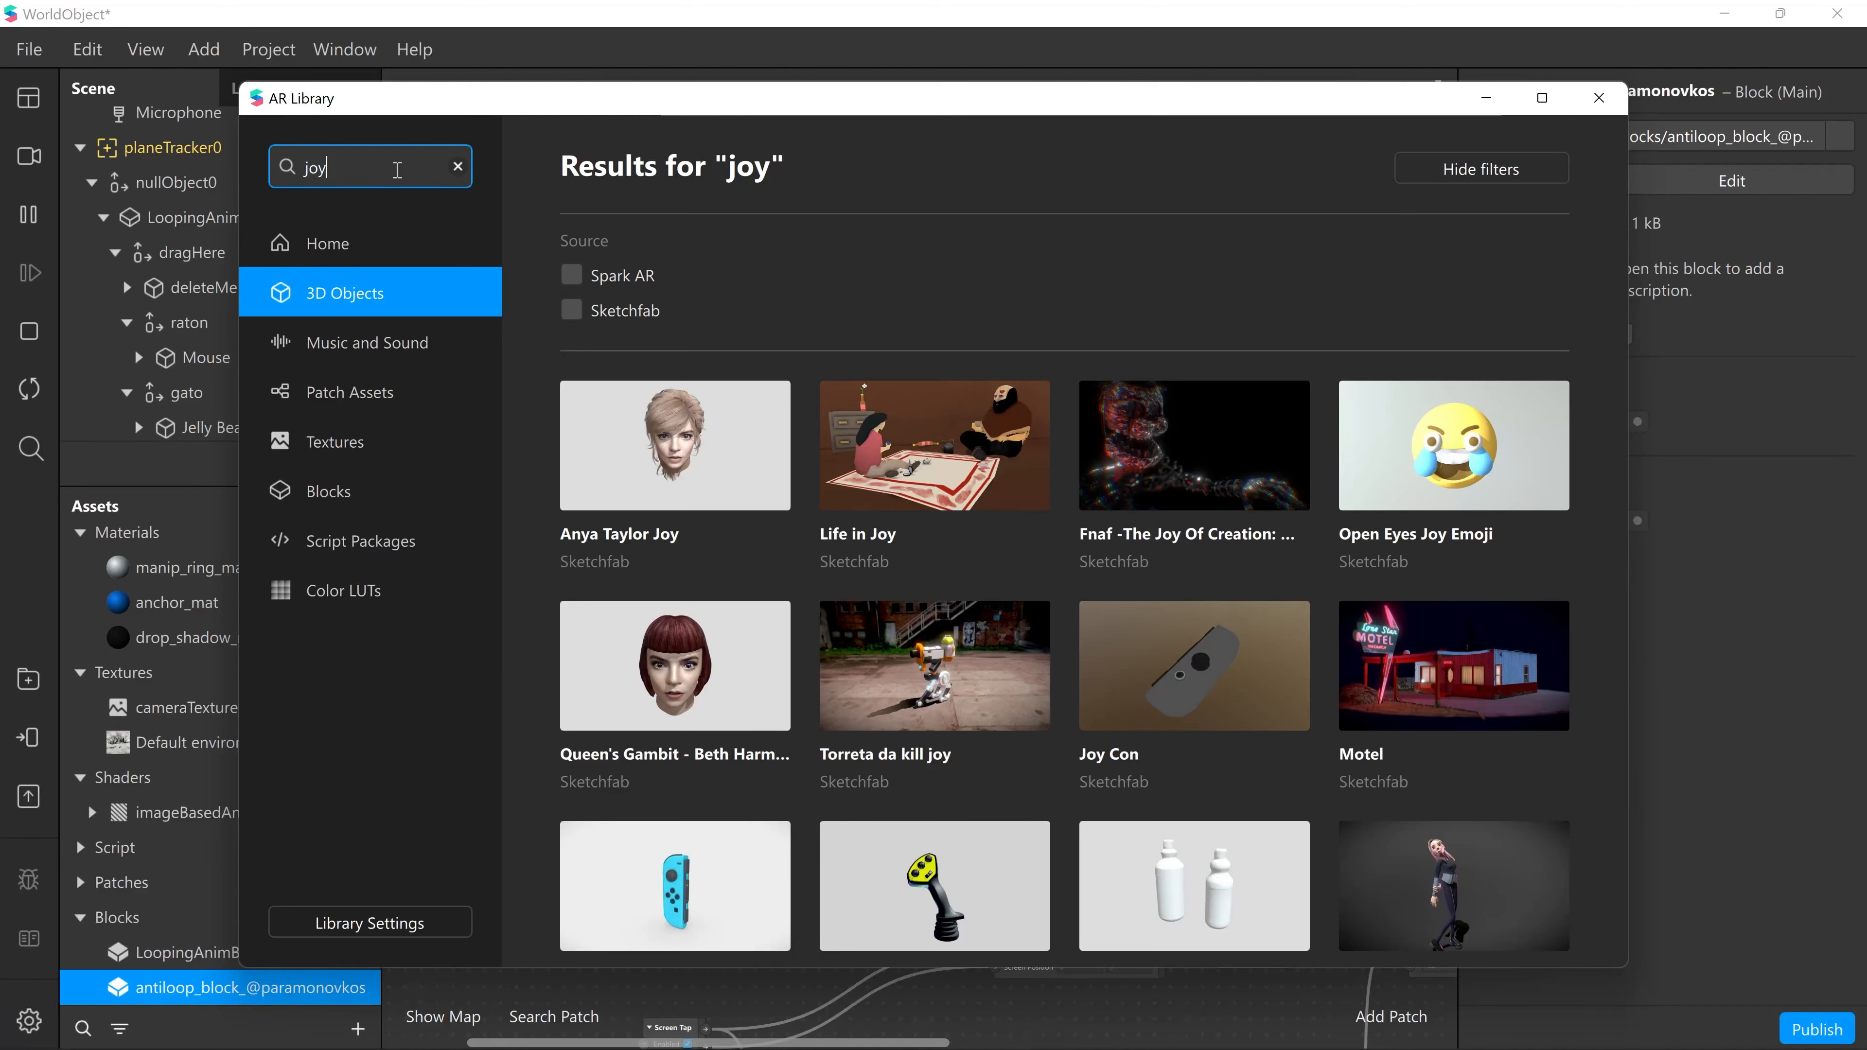
text(s)
key(Return)
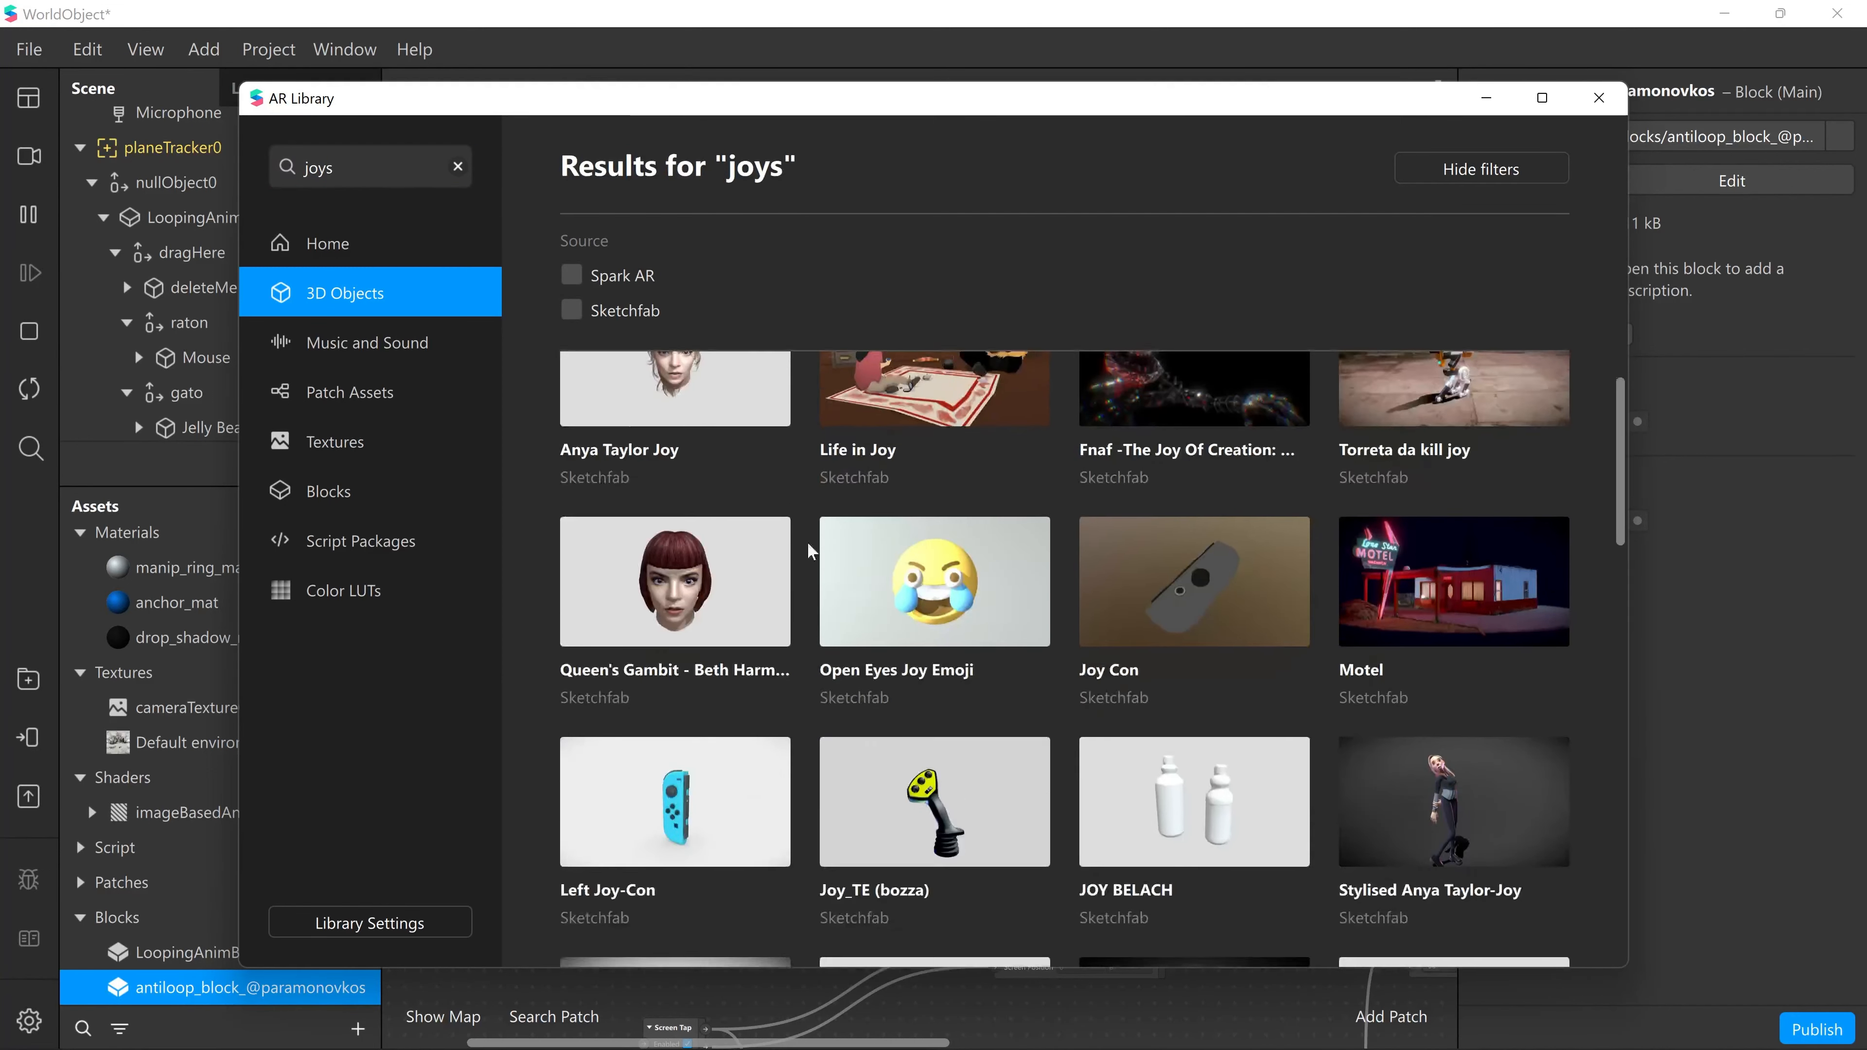
- Search the whole AR Library for "joys" and import the Joystick3 block into the WorldObject project
click(327, 244)
click(362, 168)
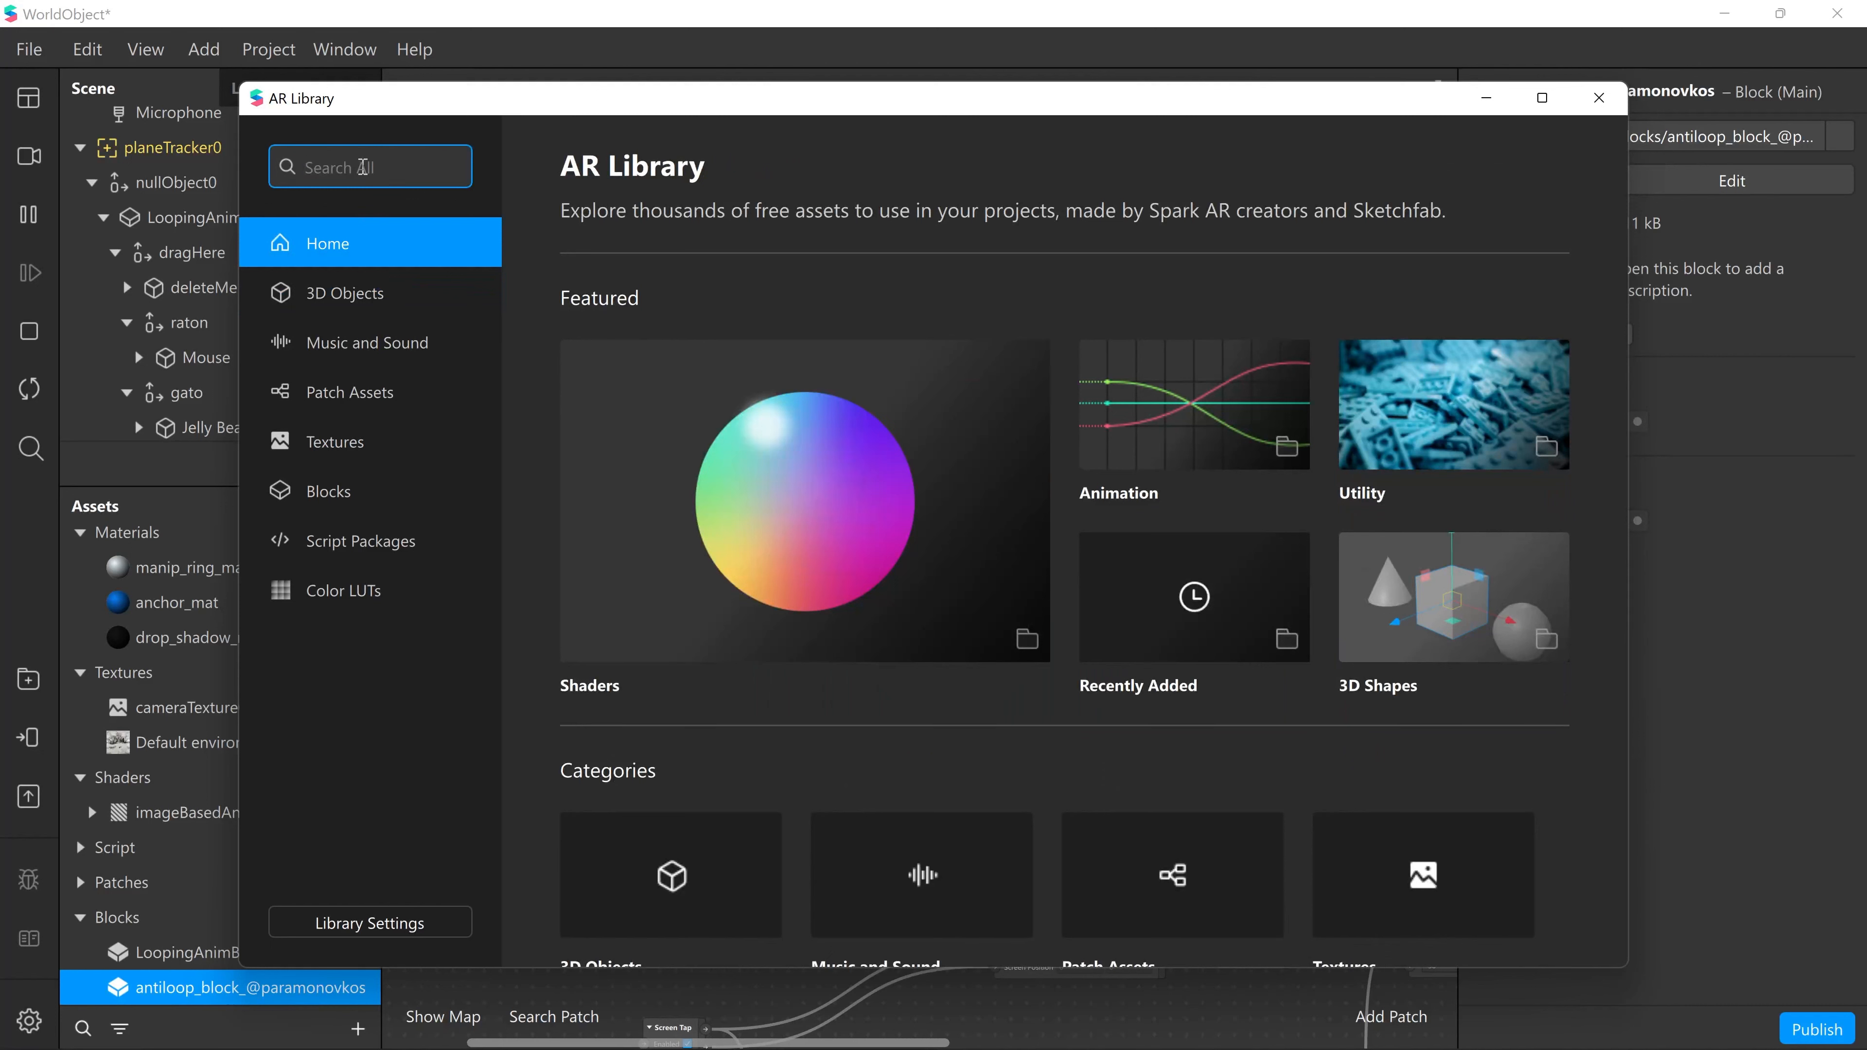
text(joys)
key(Return)
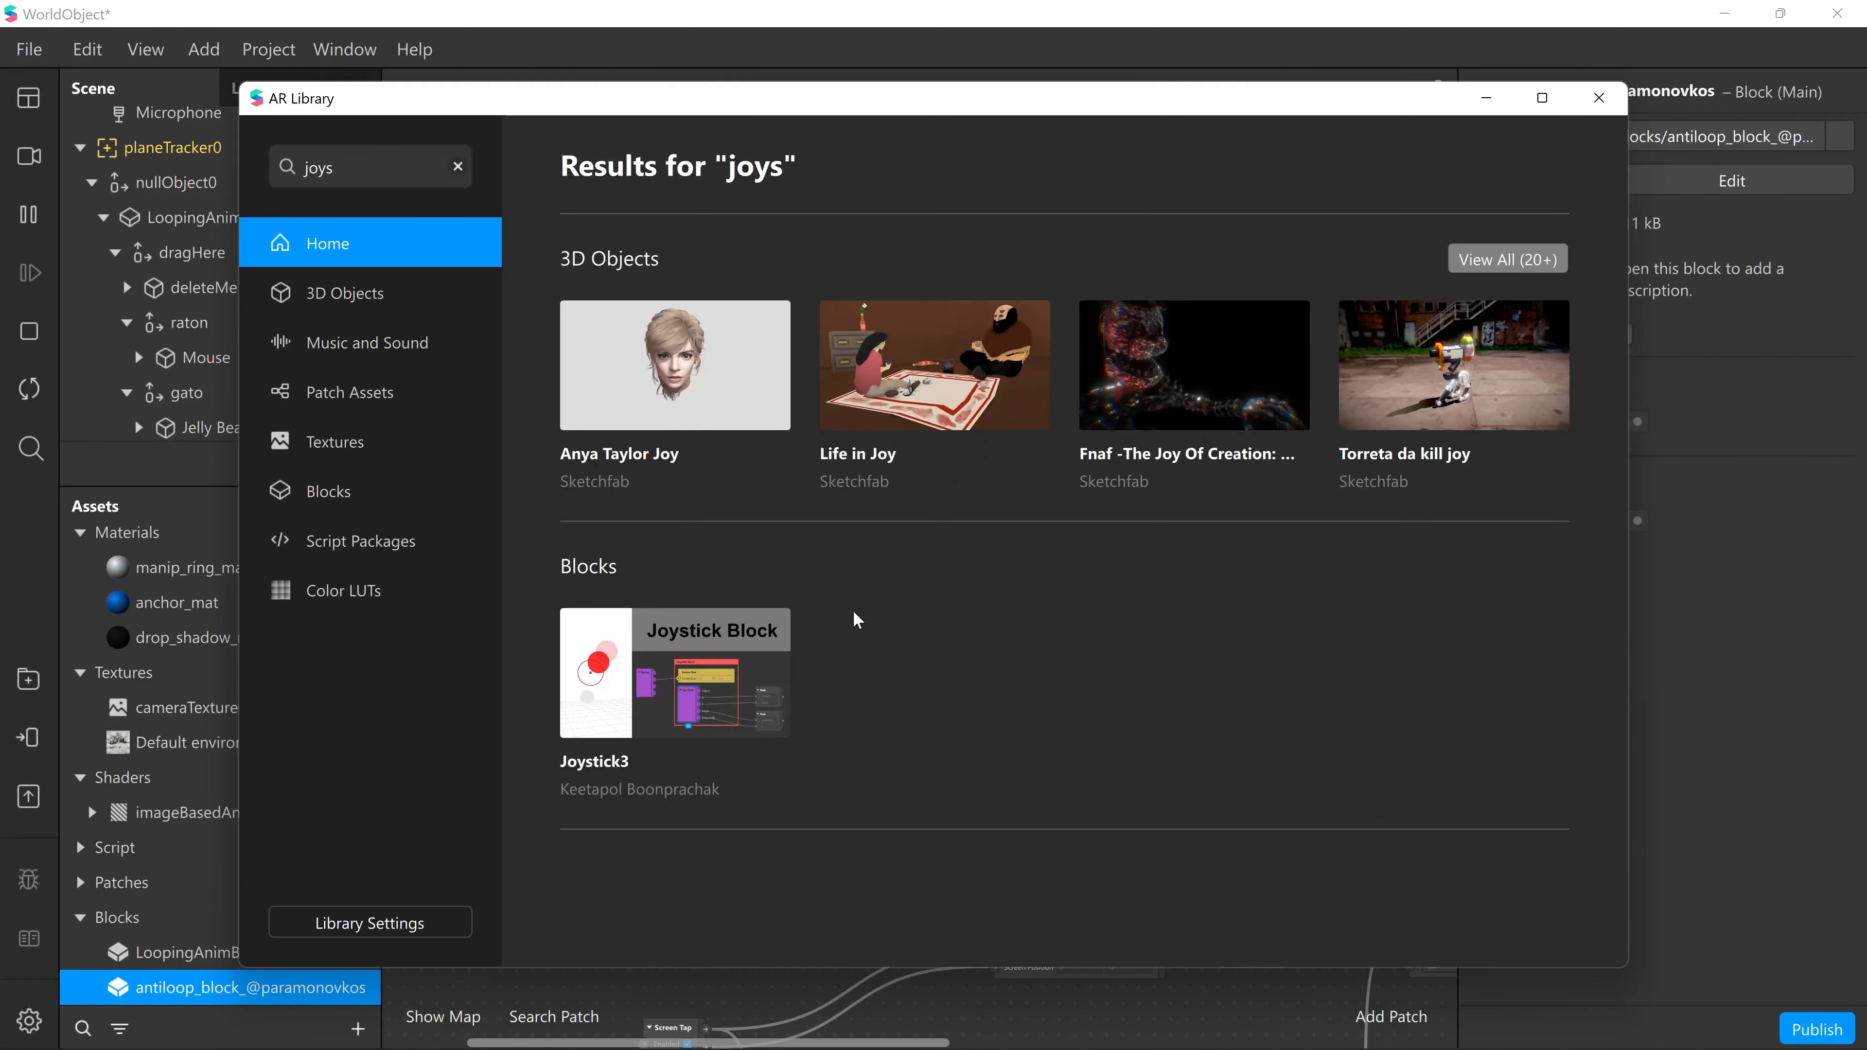
click(720, 662)
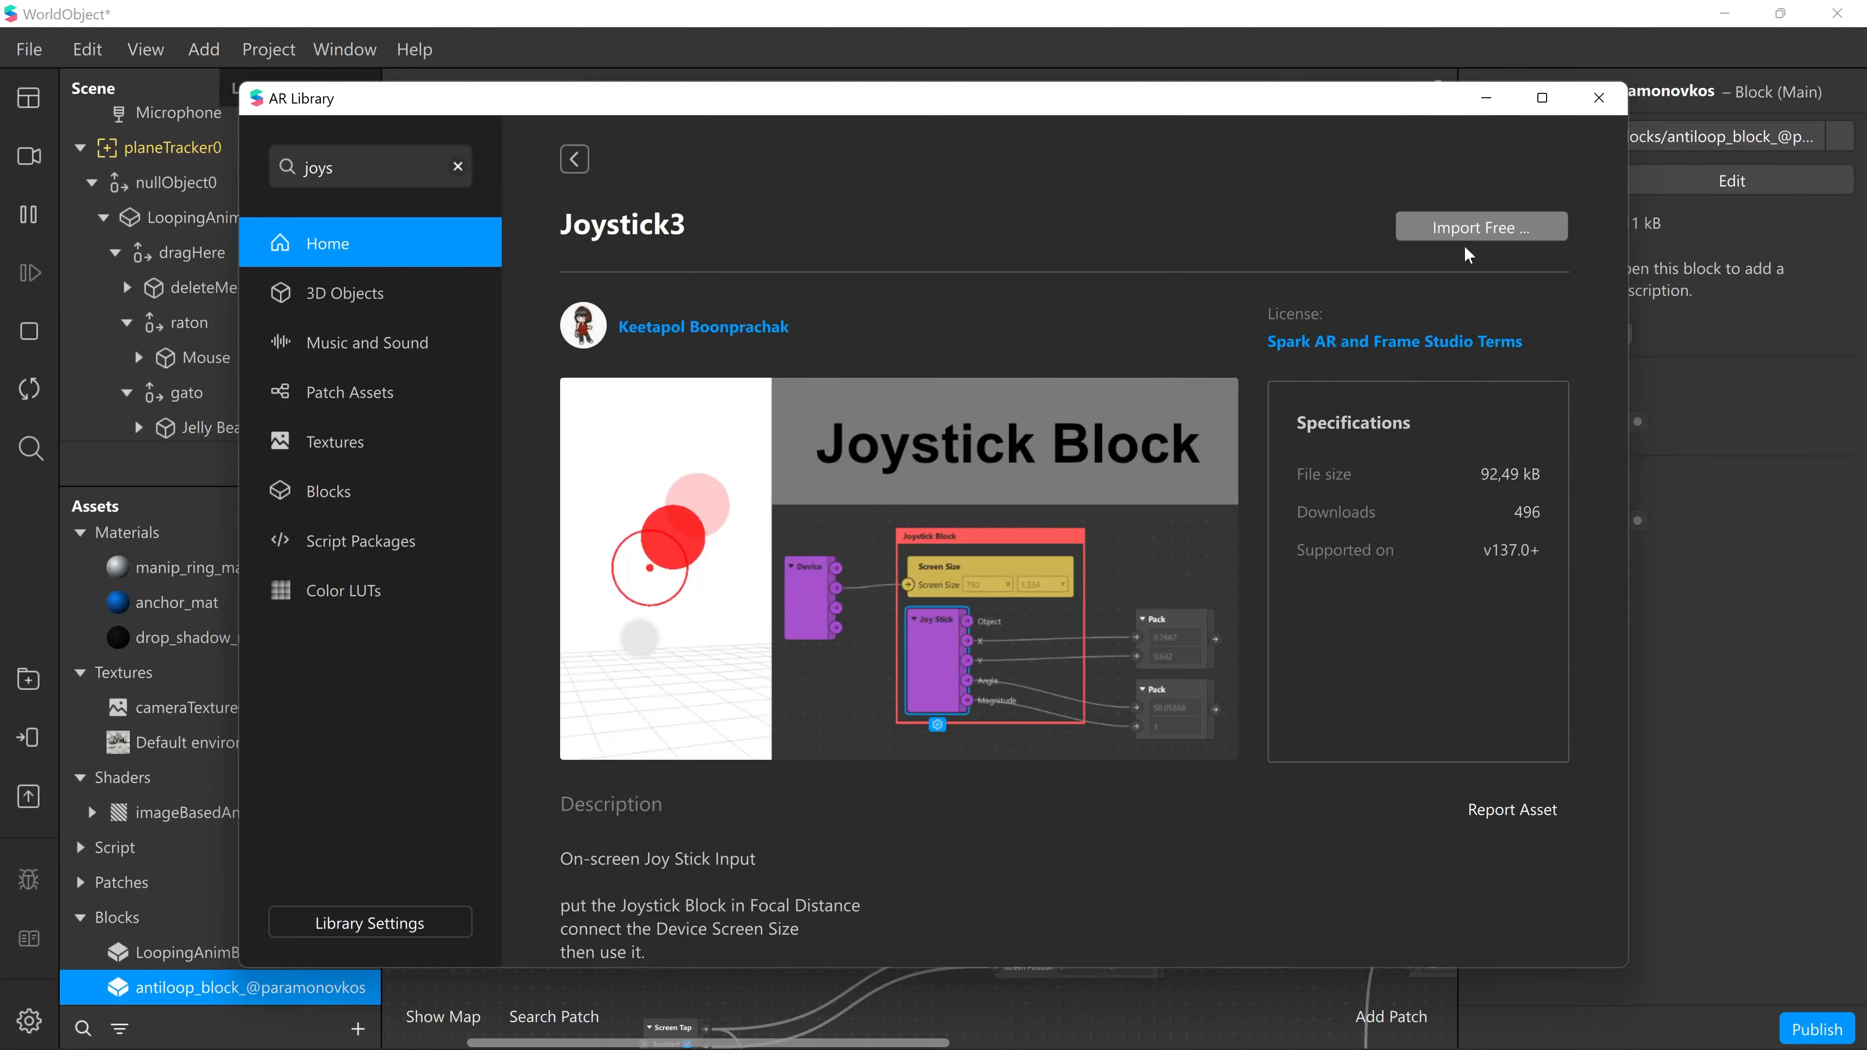
click(1472, 228)
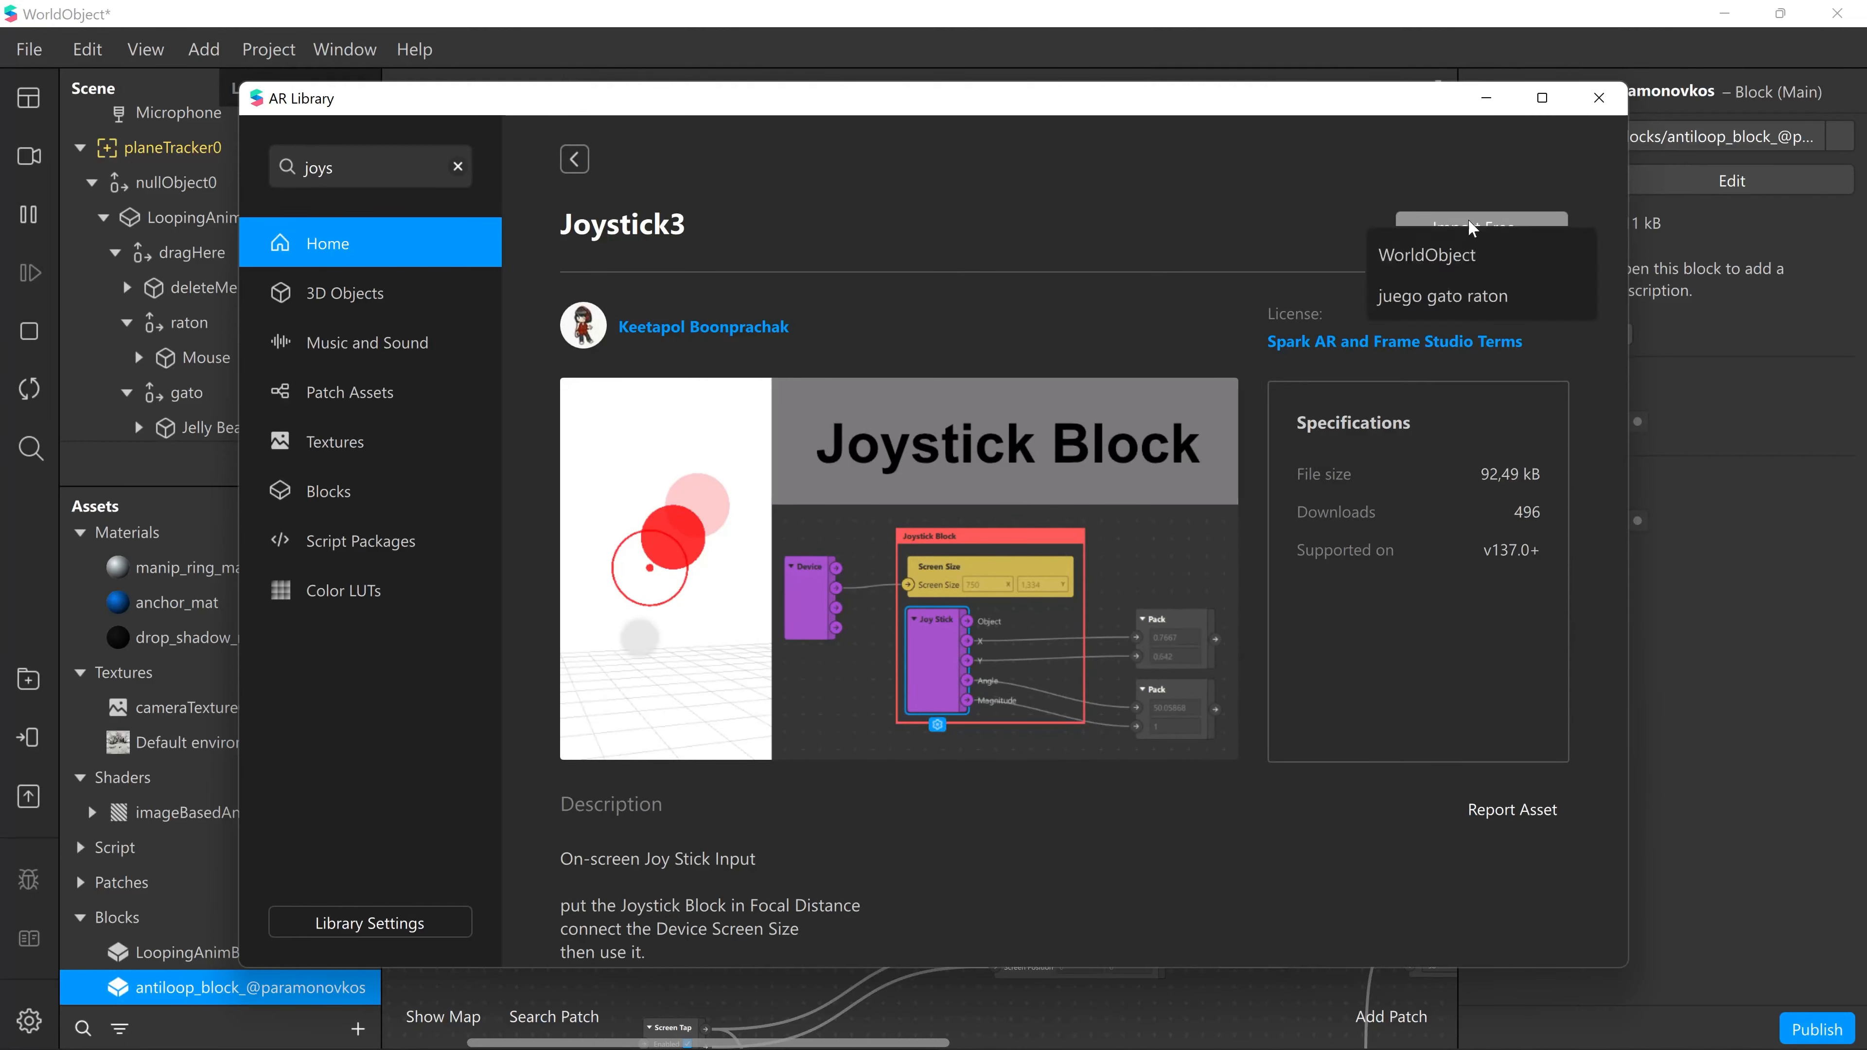
click(1437, 261)
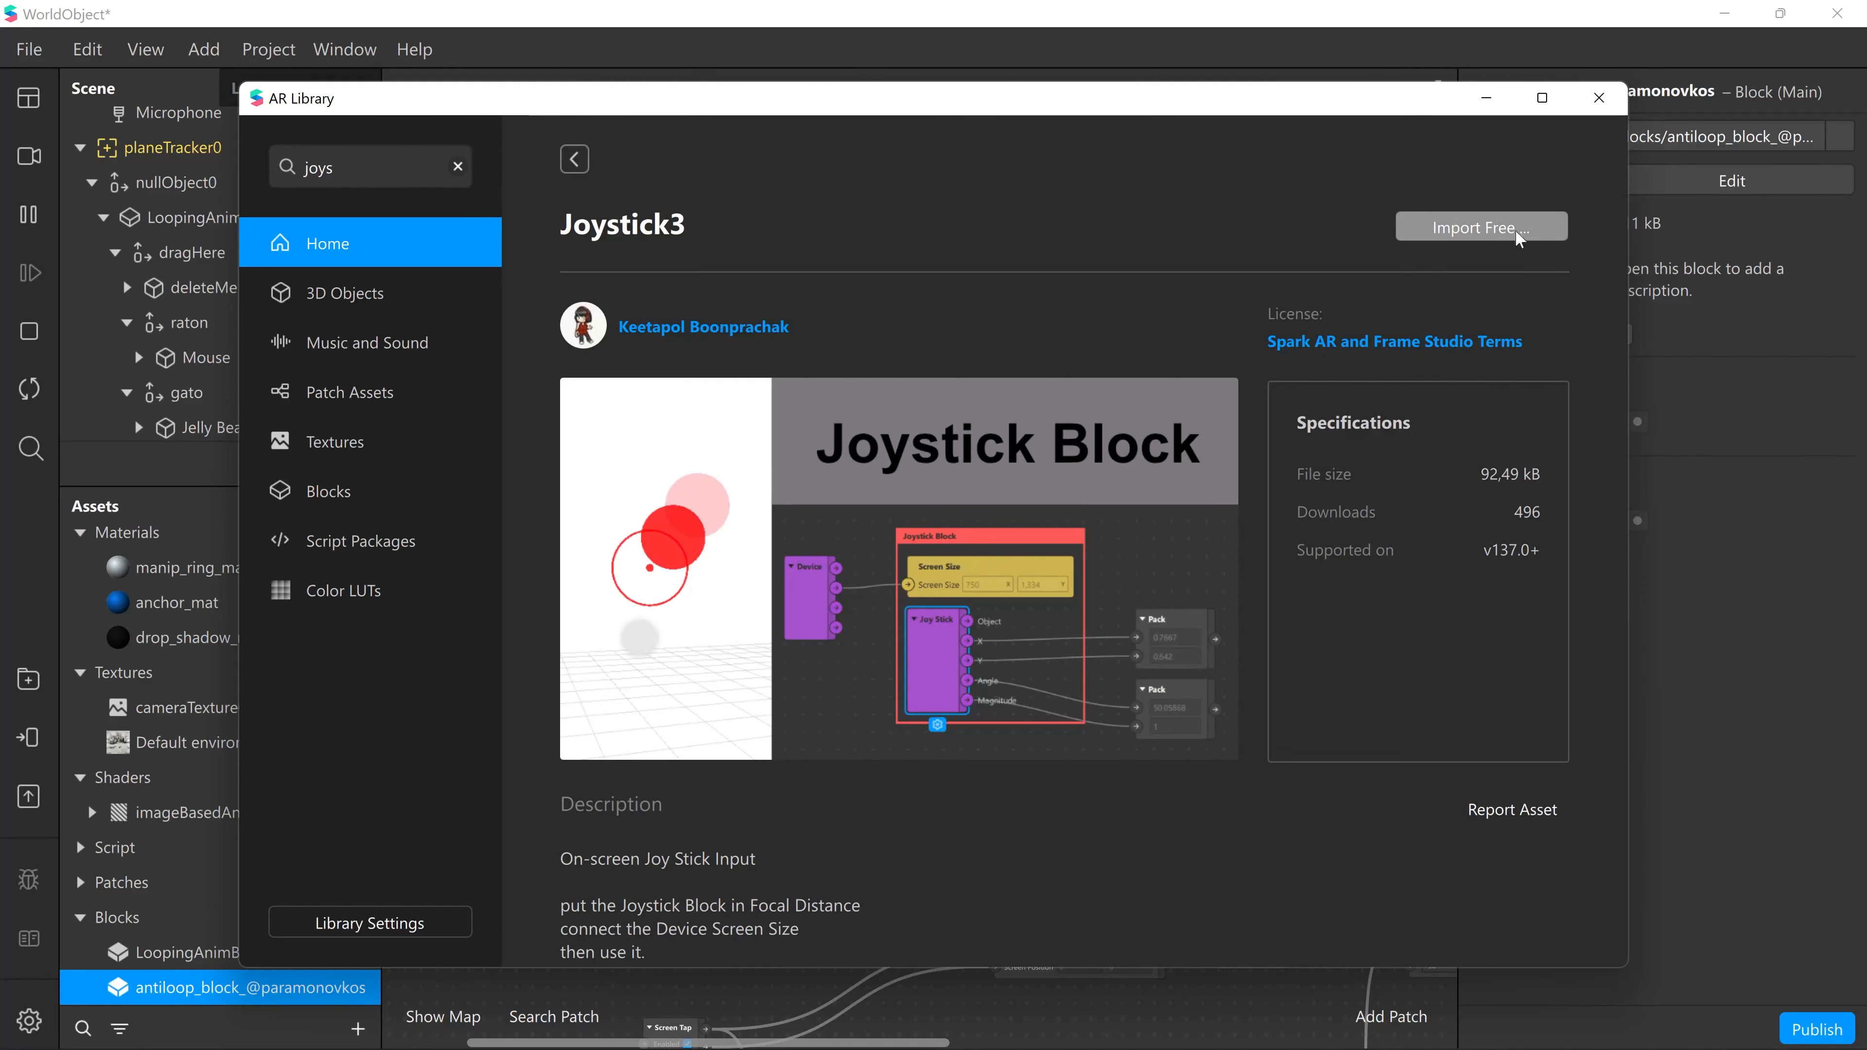
click(1484, 230)
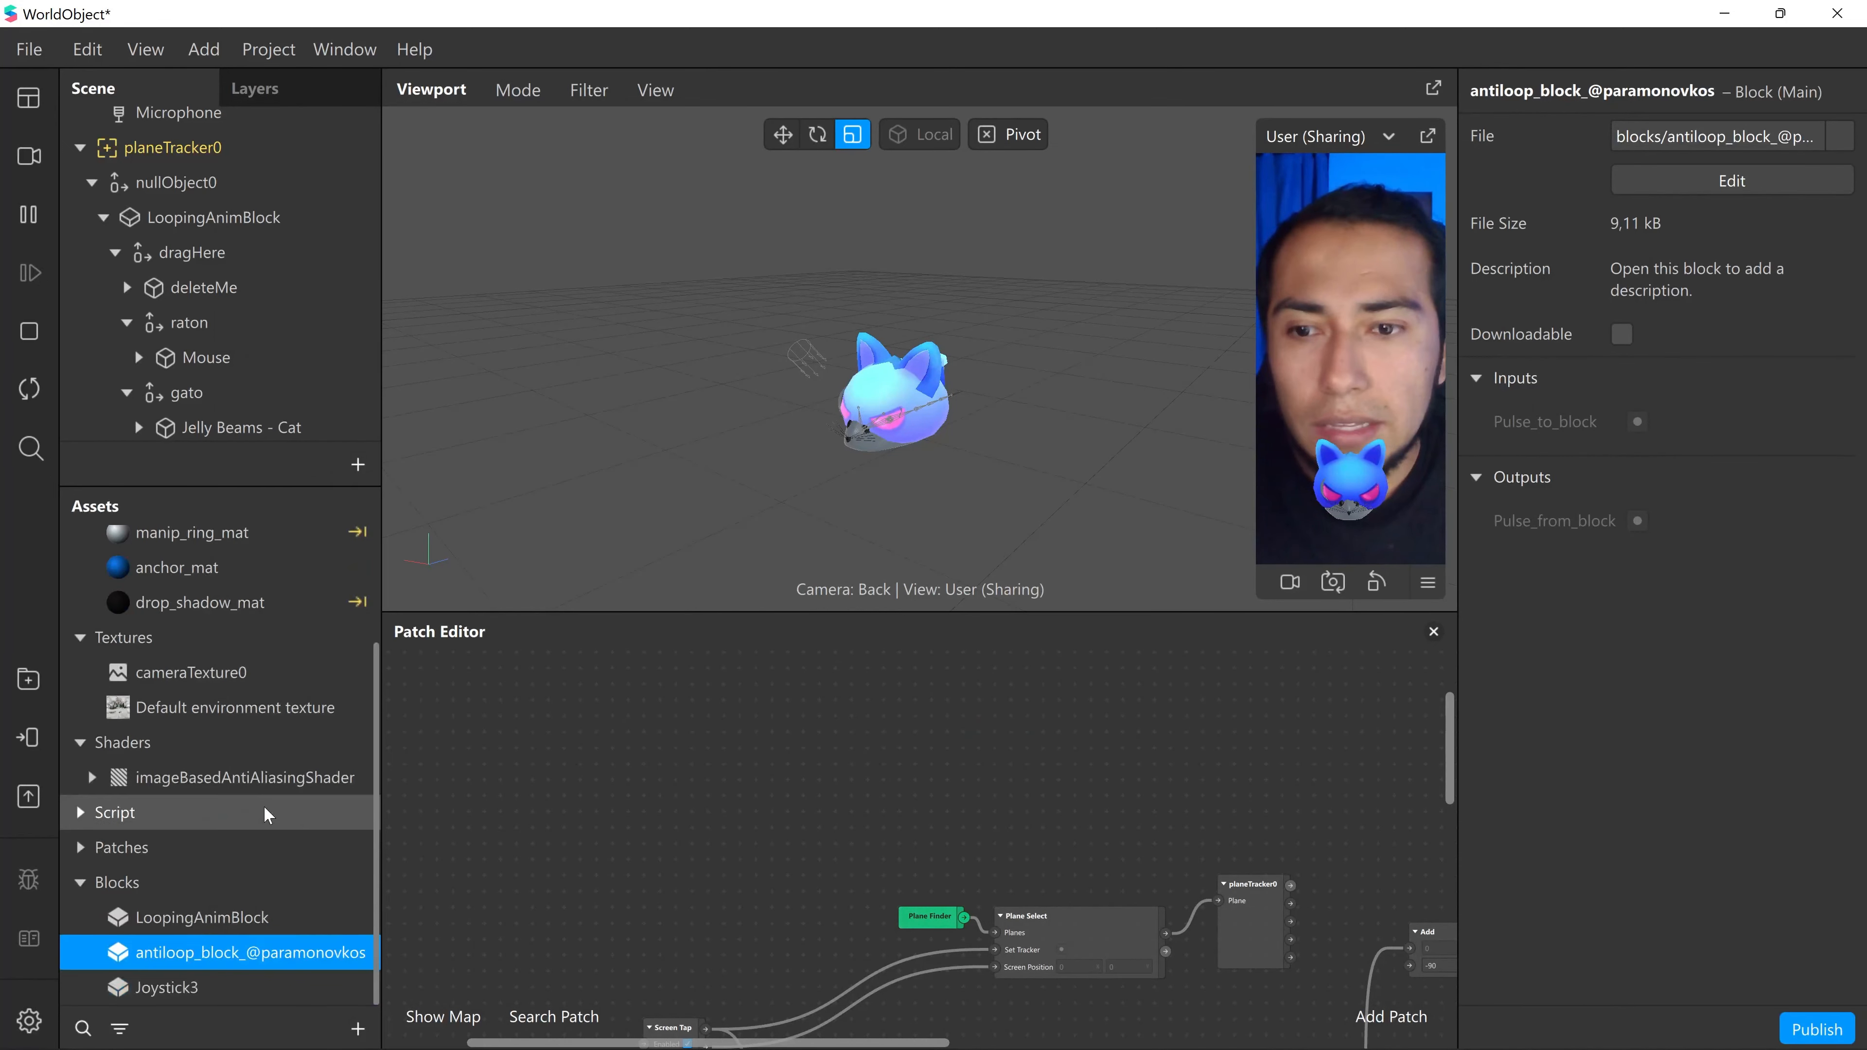
- Collapse planeTracker0 in the scene and place the Joystick3 block under Focal Distance
click(203, 986)
drag(813, 785, 719, 829)
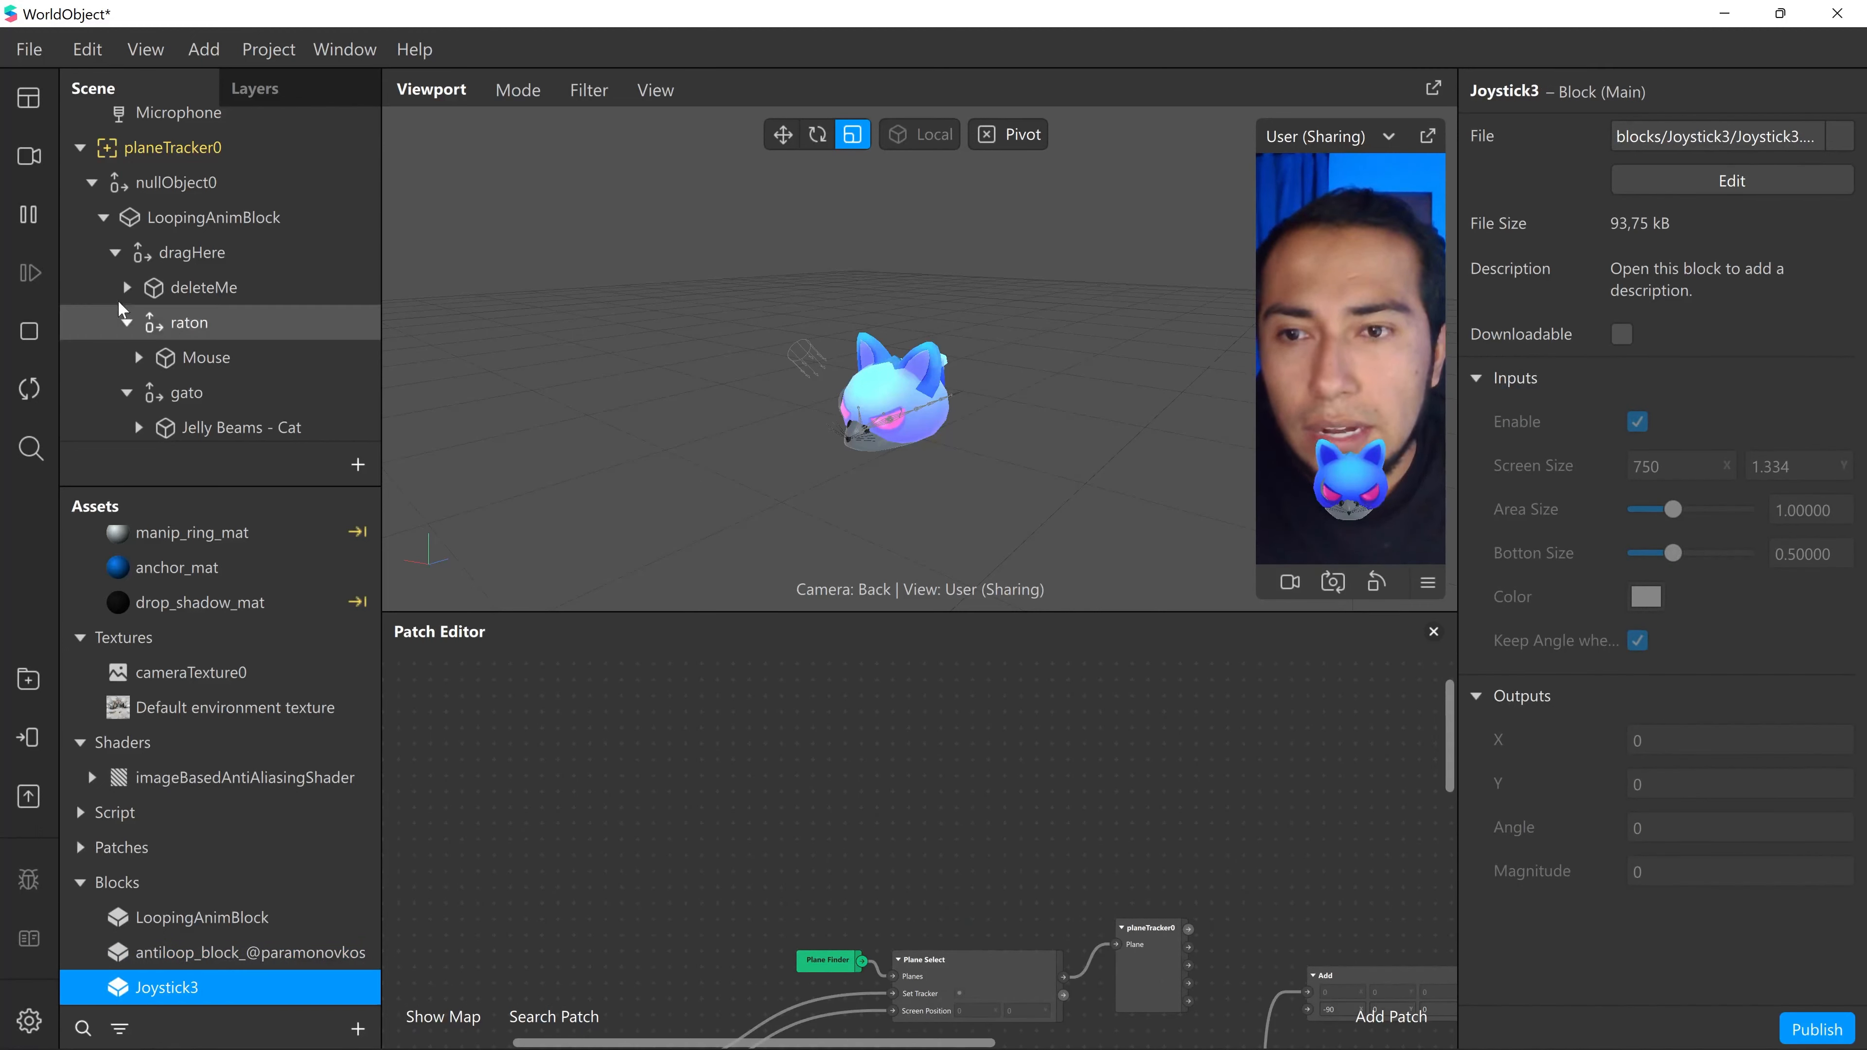
scroll(119, 303, up, 1)
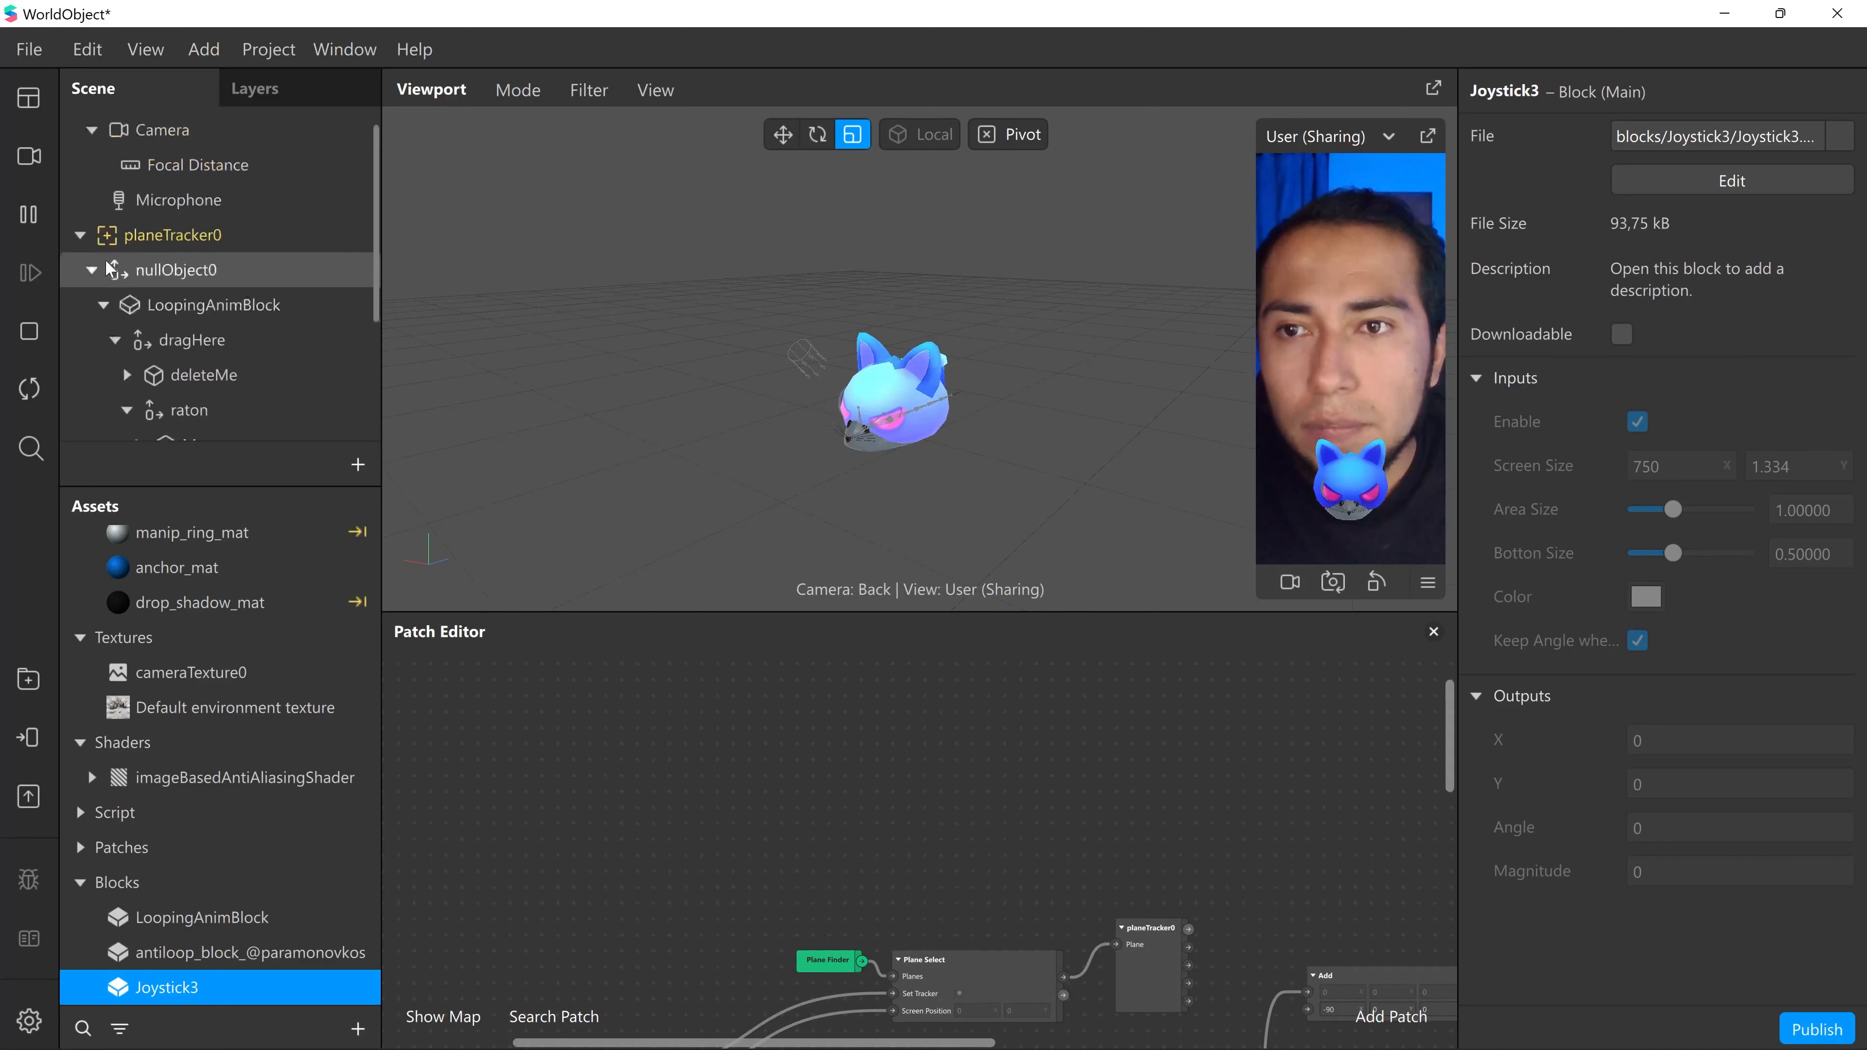
click(79, 235)
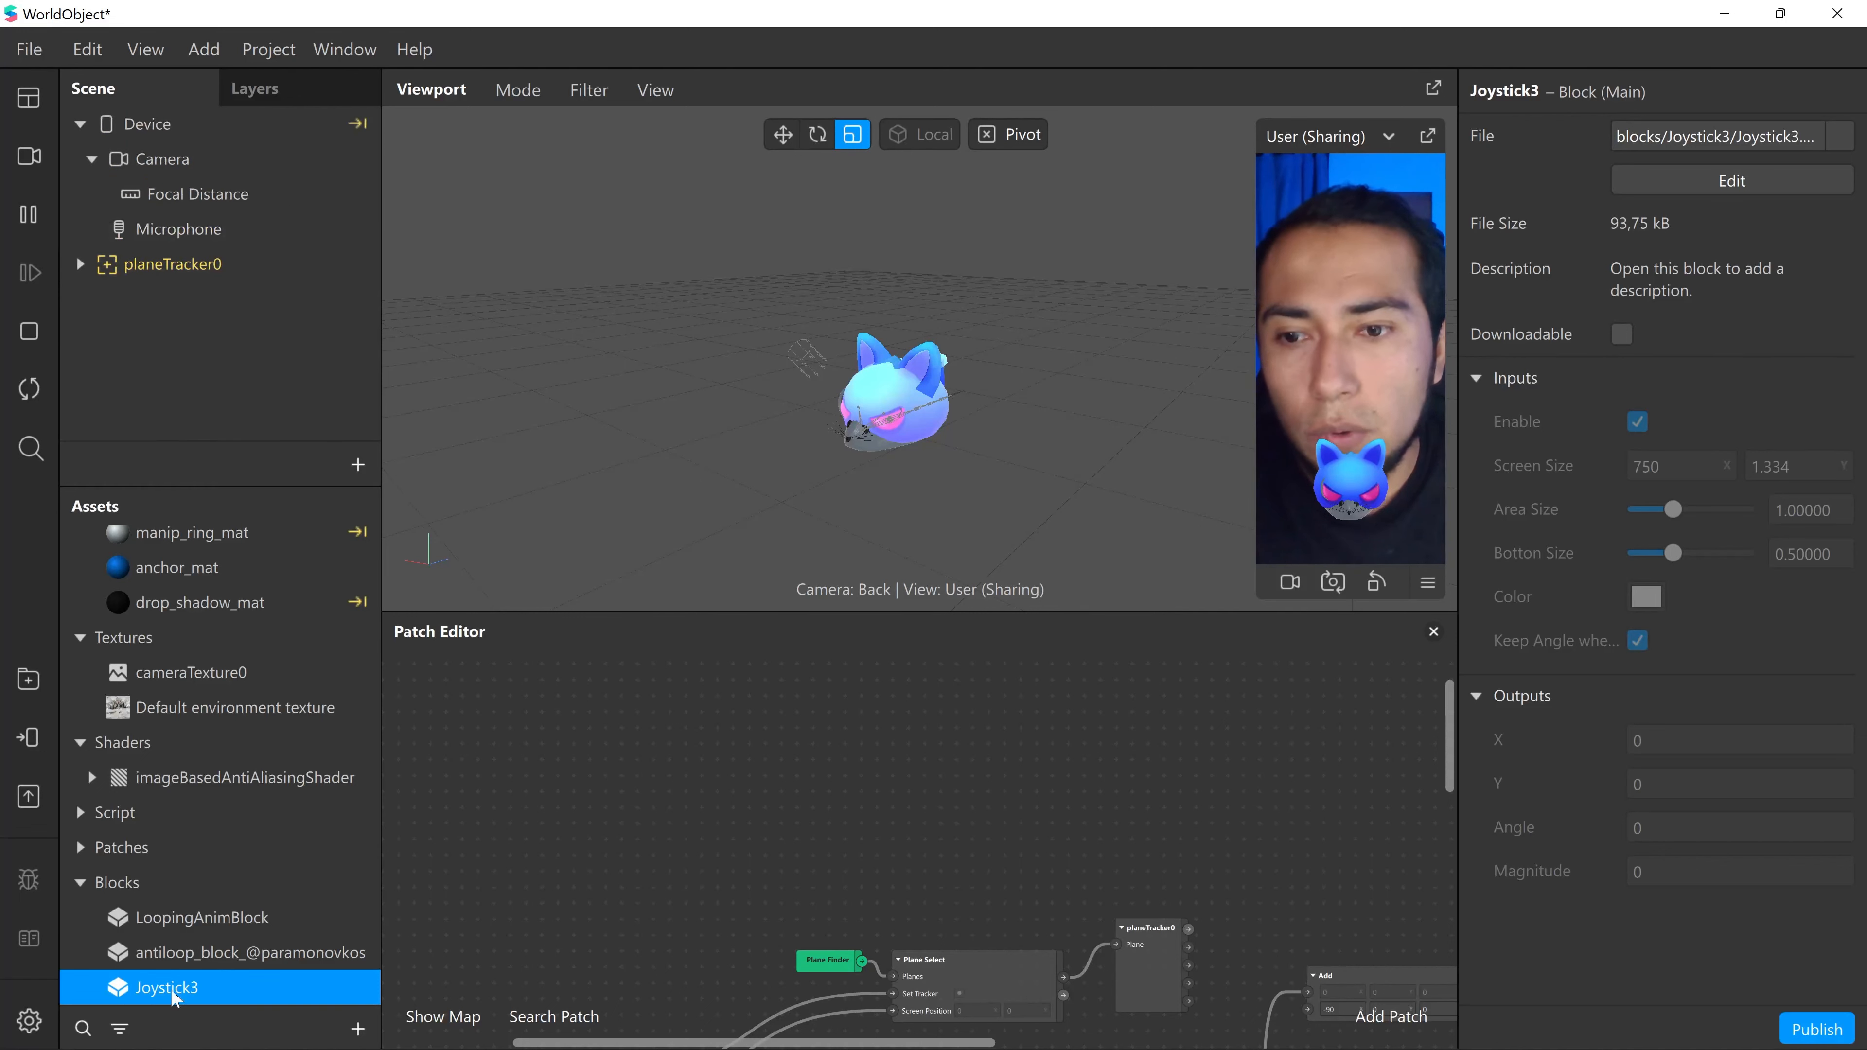
drag(171, 997, 173, 194)
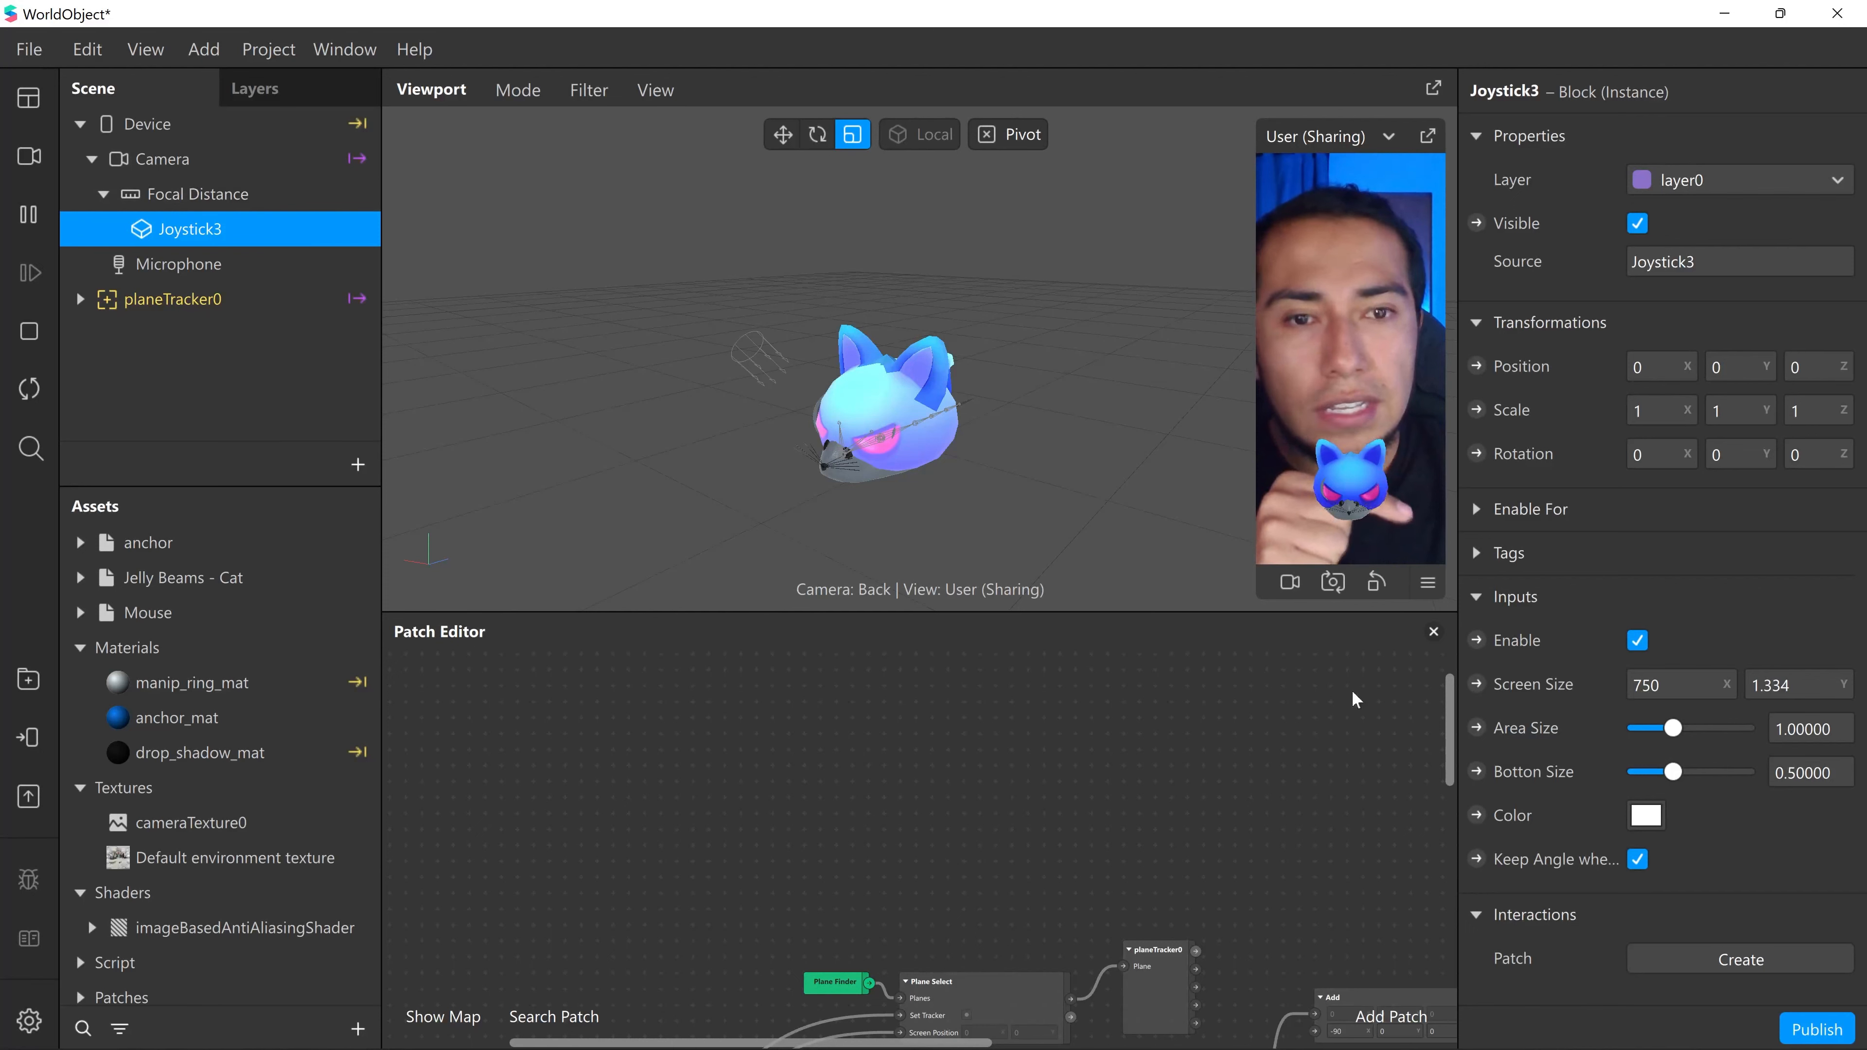
- Create a patch for Joystick3's Screen Size input, enlarge the patch workspace, and move the patch clear of the existing graph
click(1476, 684)
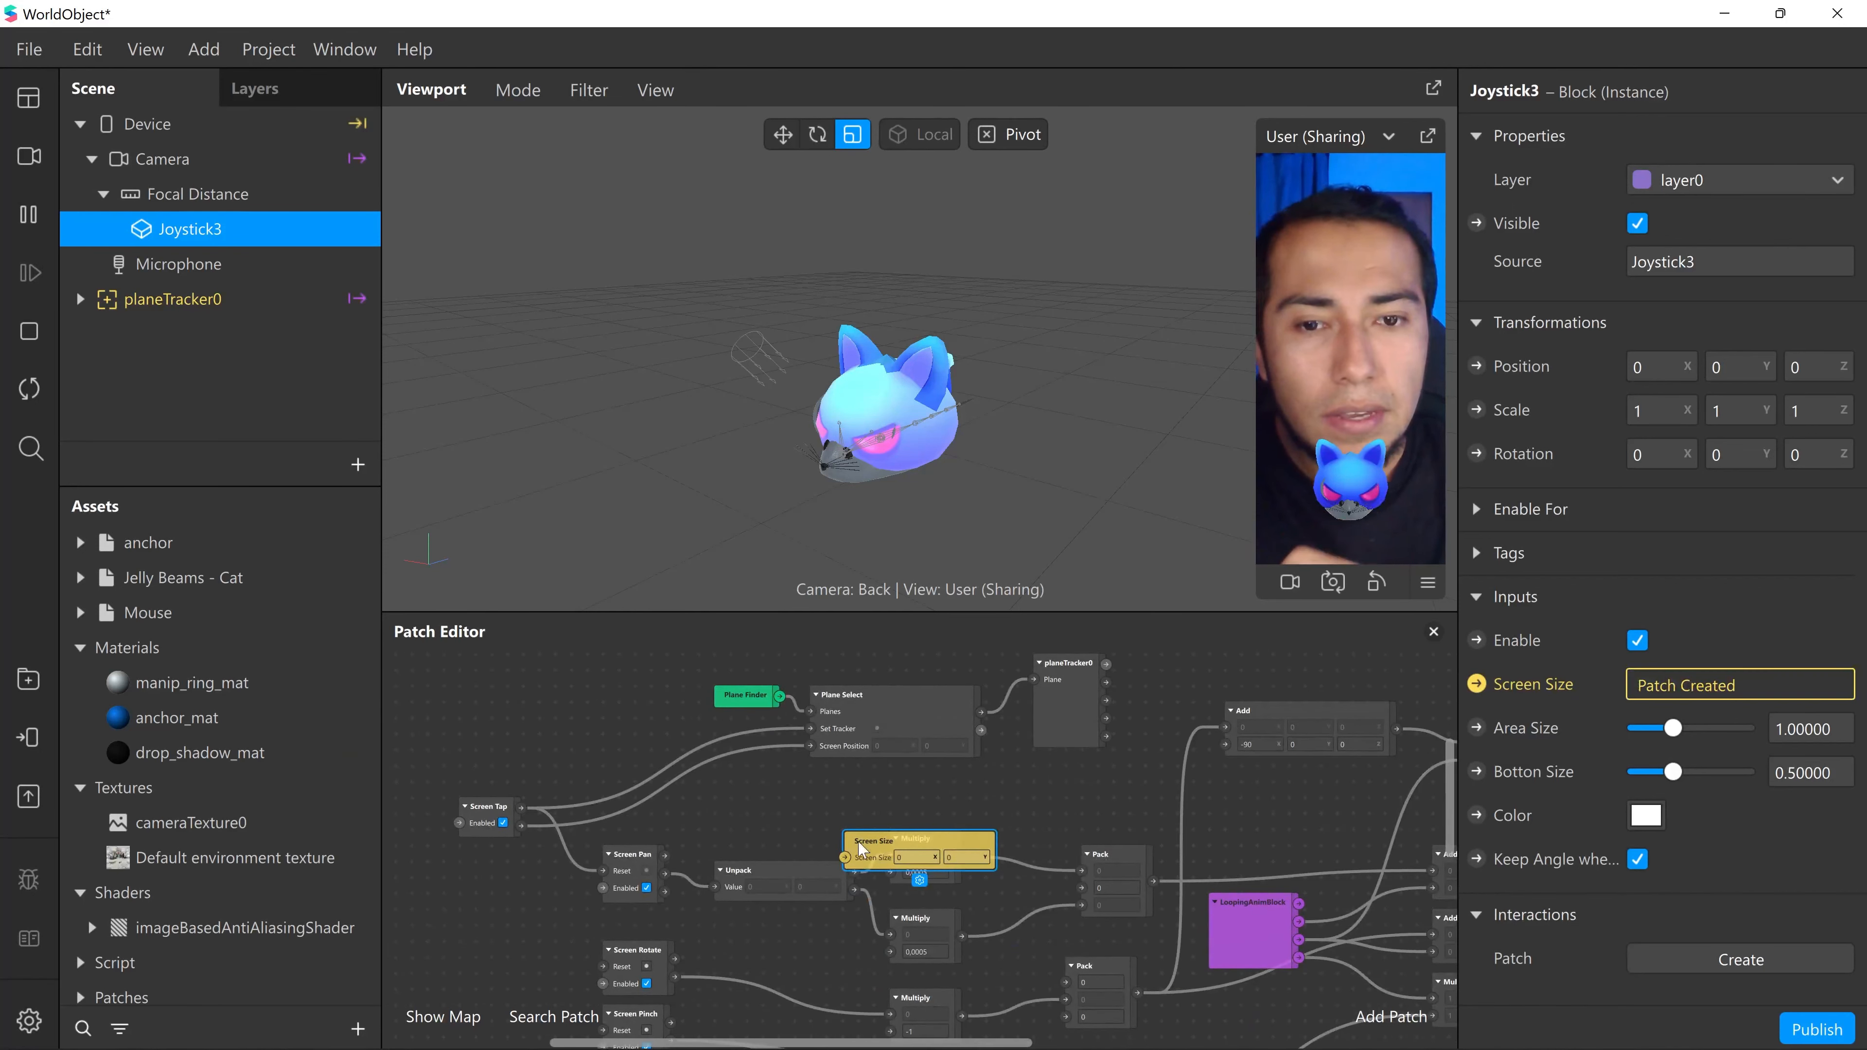
drag(888, 848, 837, 845)
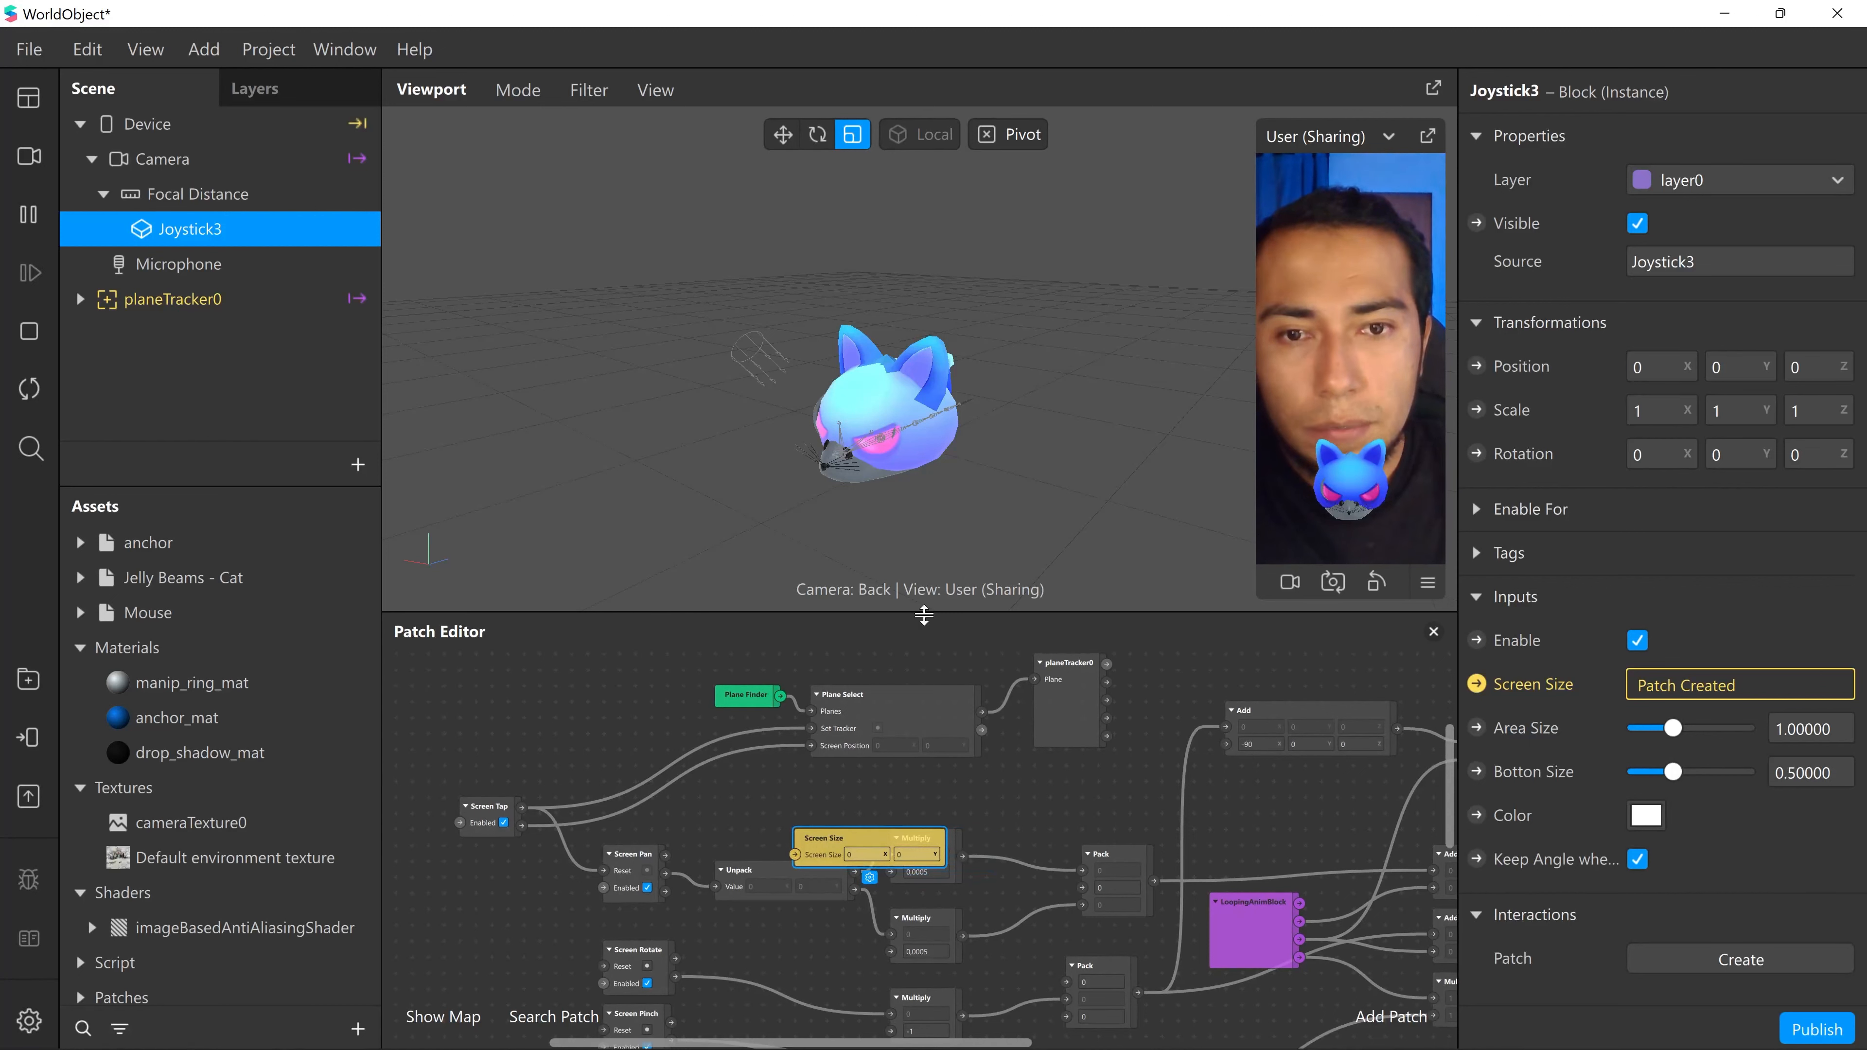
drag(924, 614, 924, 559)
drag(830, 781, 544, 623)
drag(793, 746, 1264, 892)
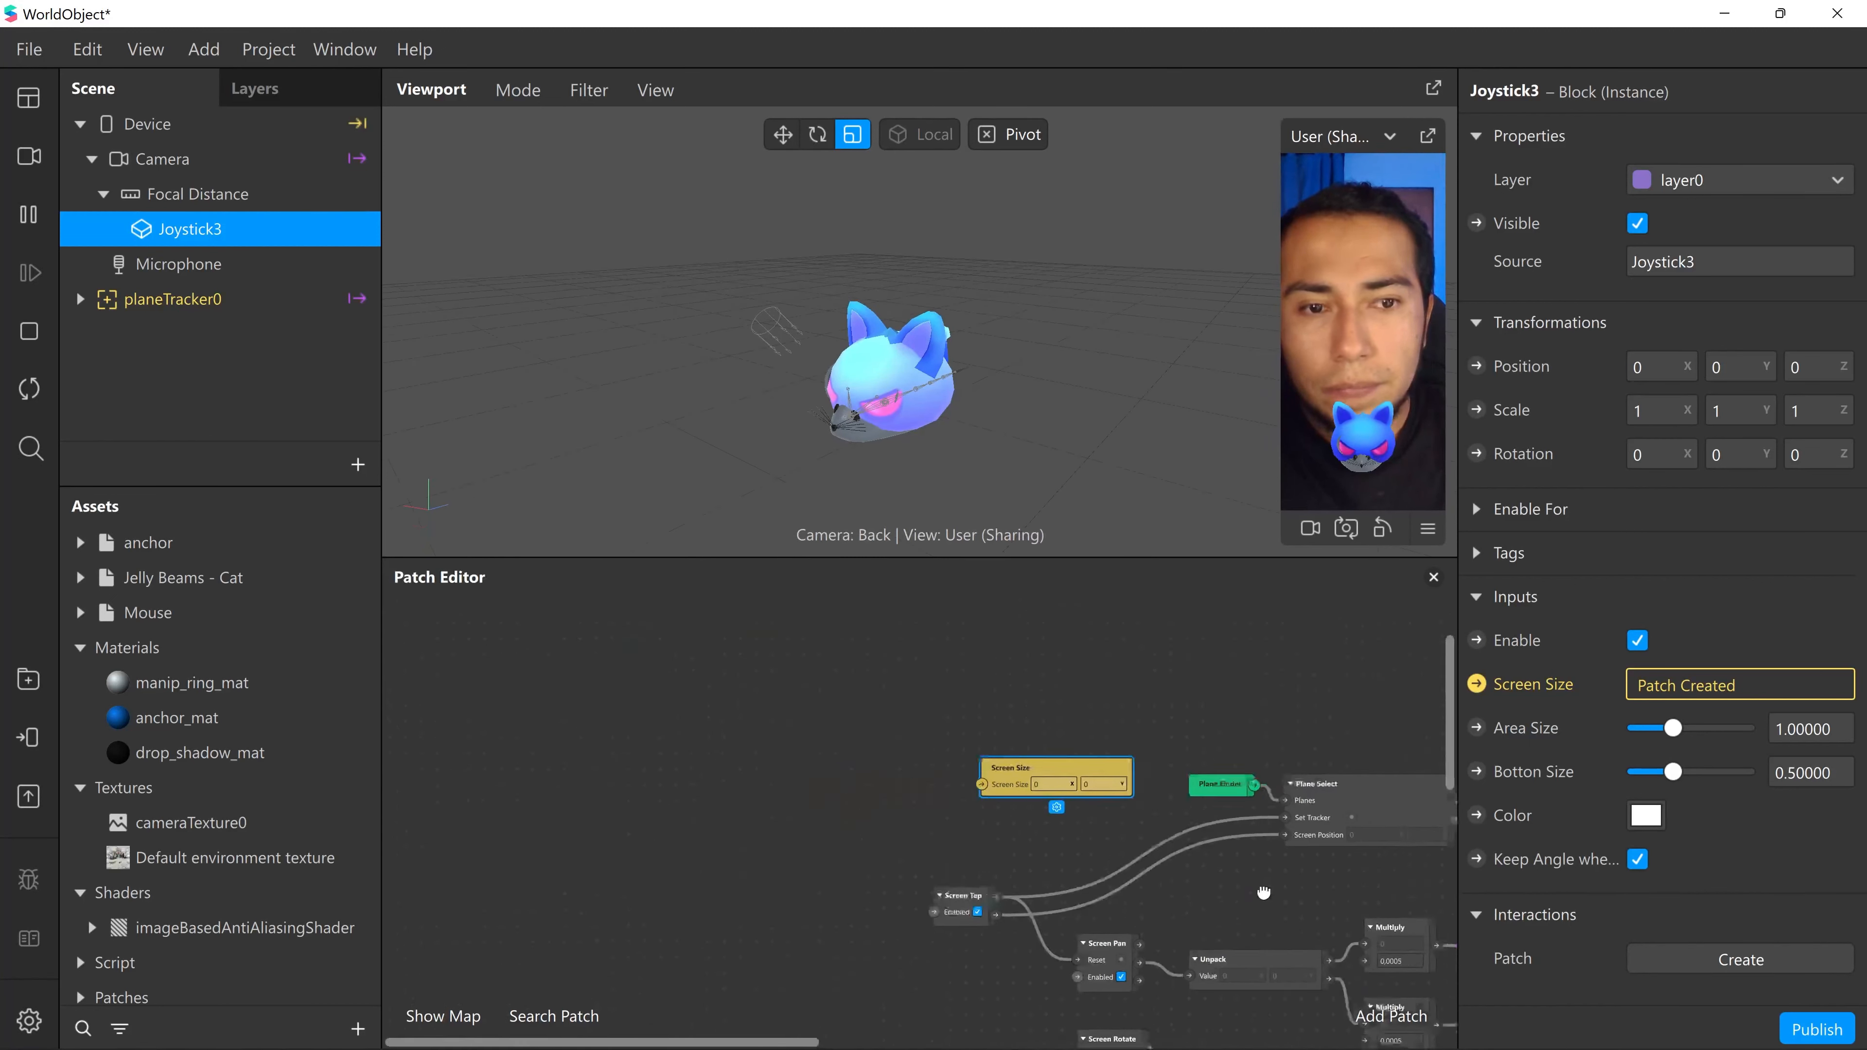
middle_drag(1264, 892, 1151, 907)
drag(893, 786, 827, 767)
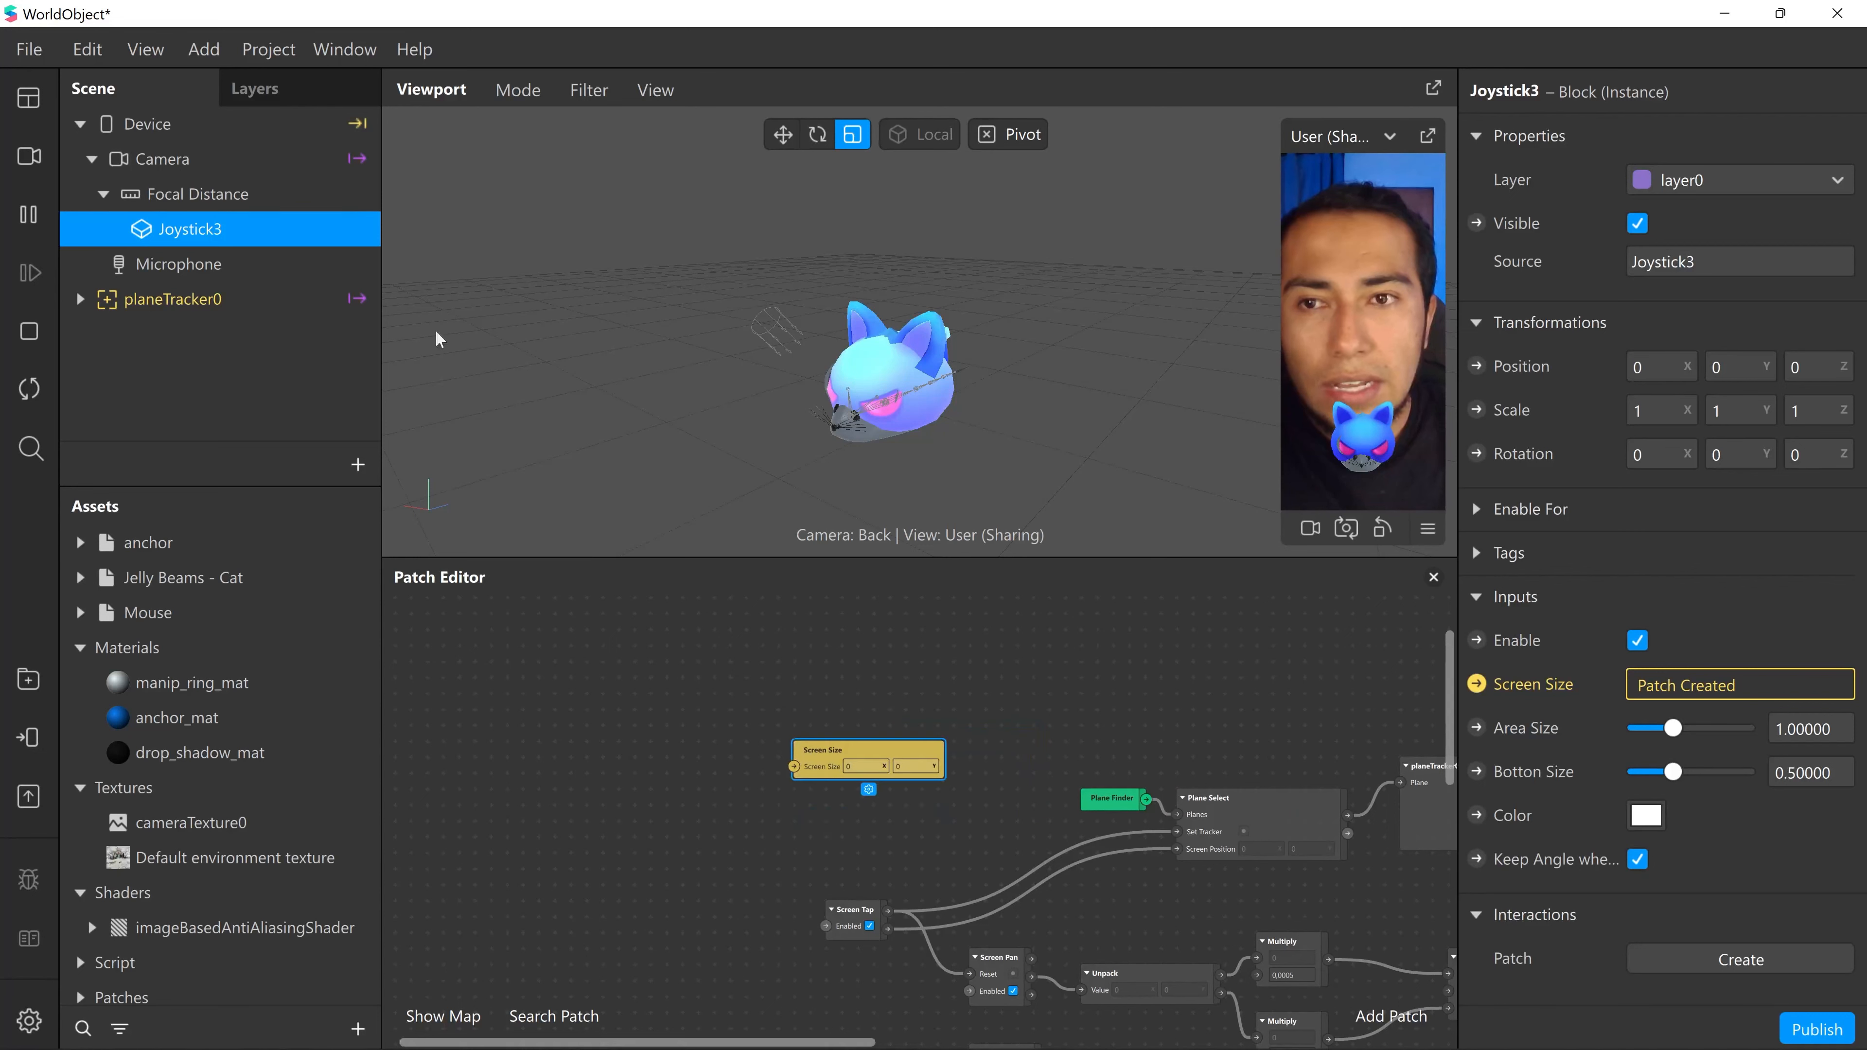
- Add a Device patch and connect its Screen Size output to the Screen Size patch of Joystick3
click(188, 127)
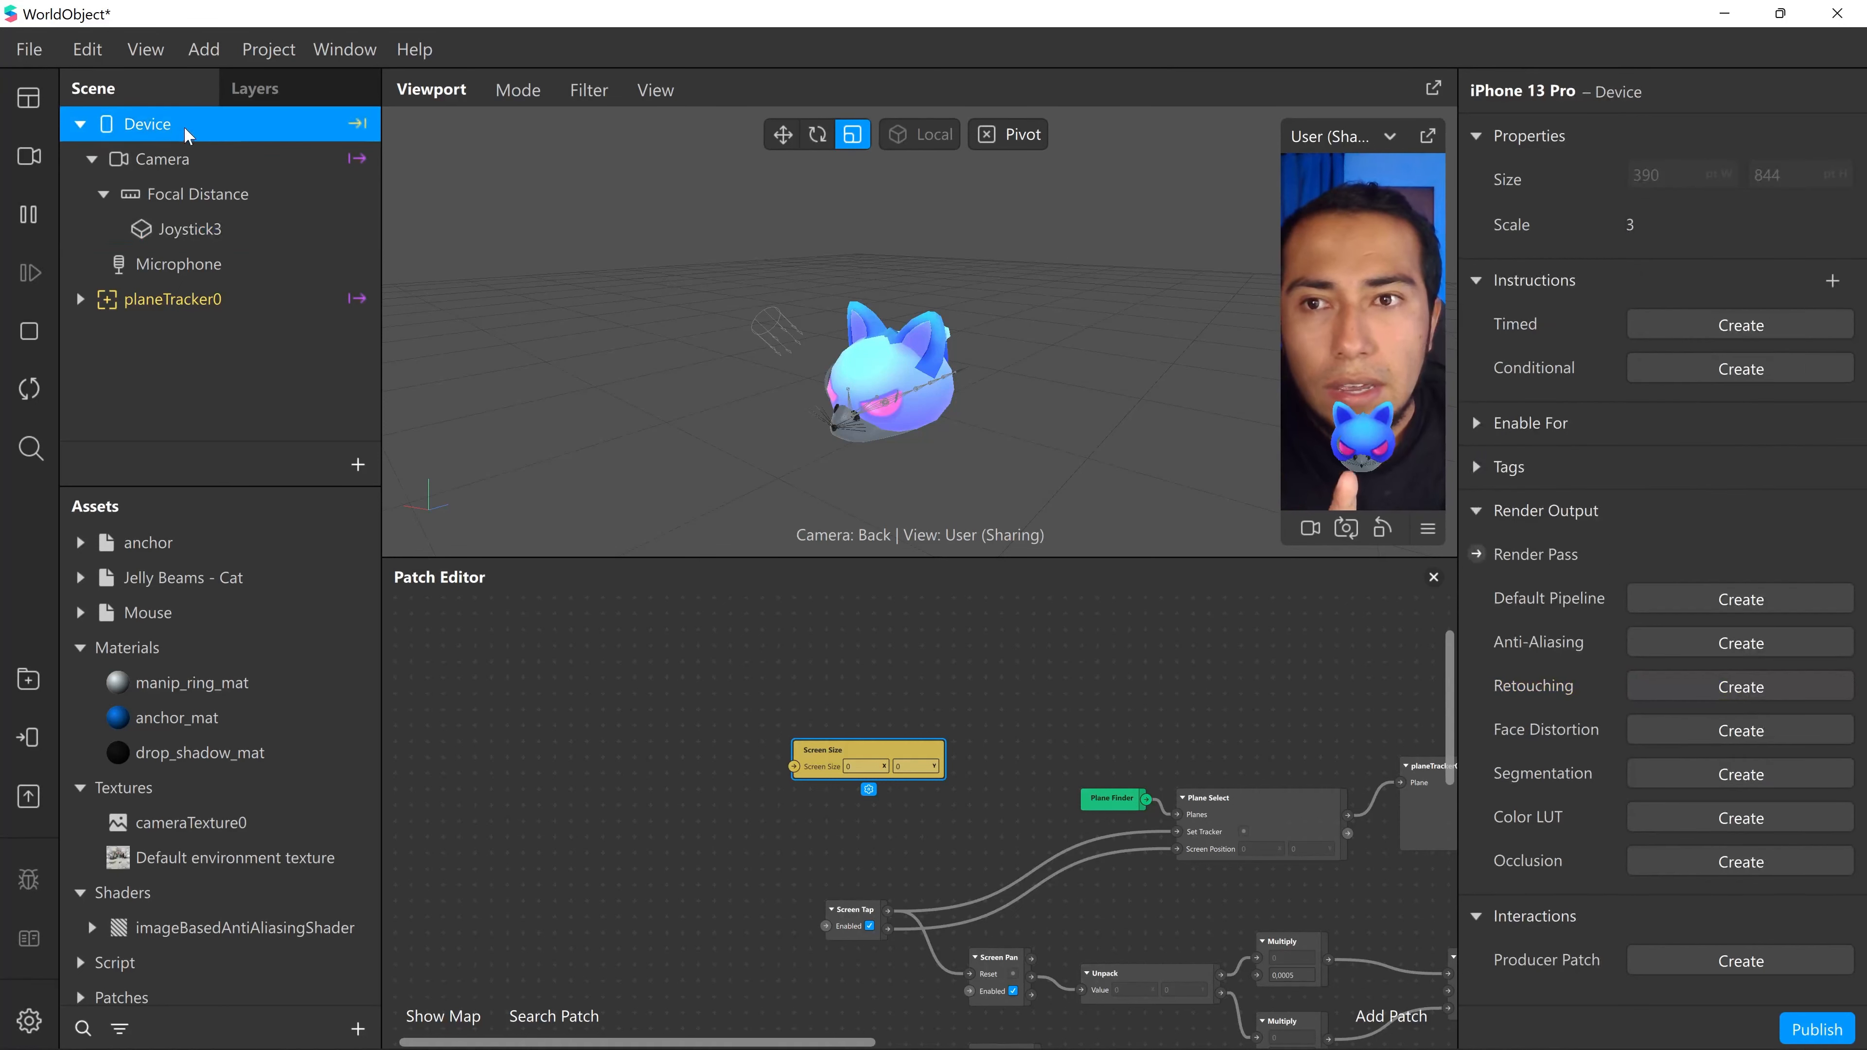
drag(184, 125, 548, 699)
scroll(638, 800, up, 5)
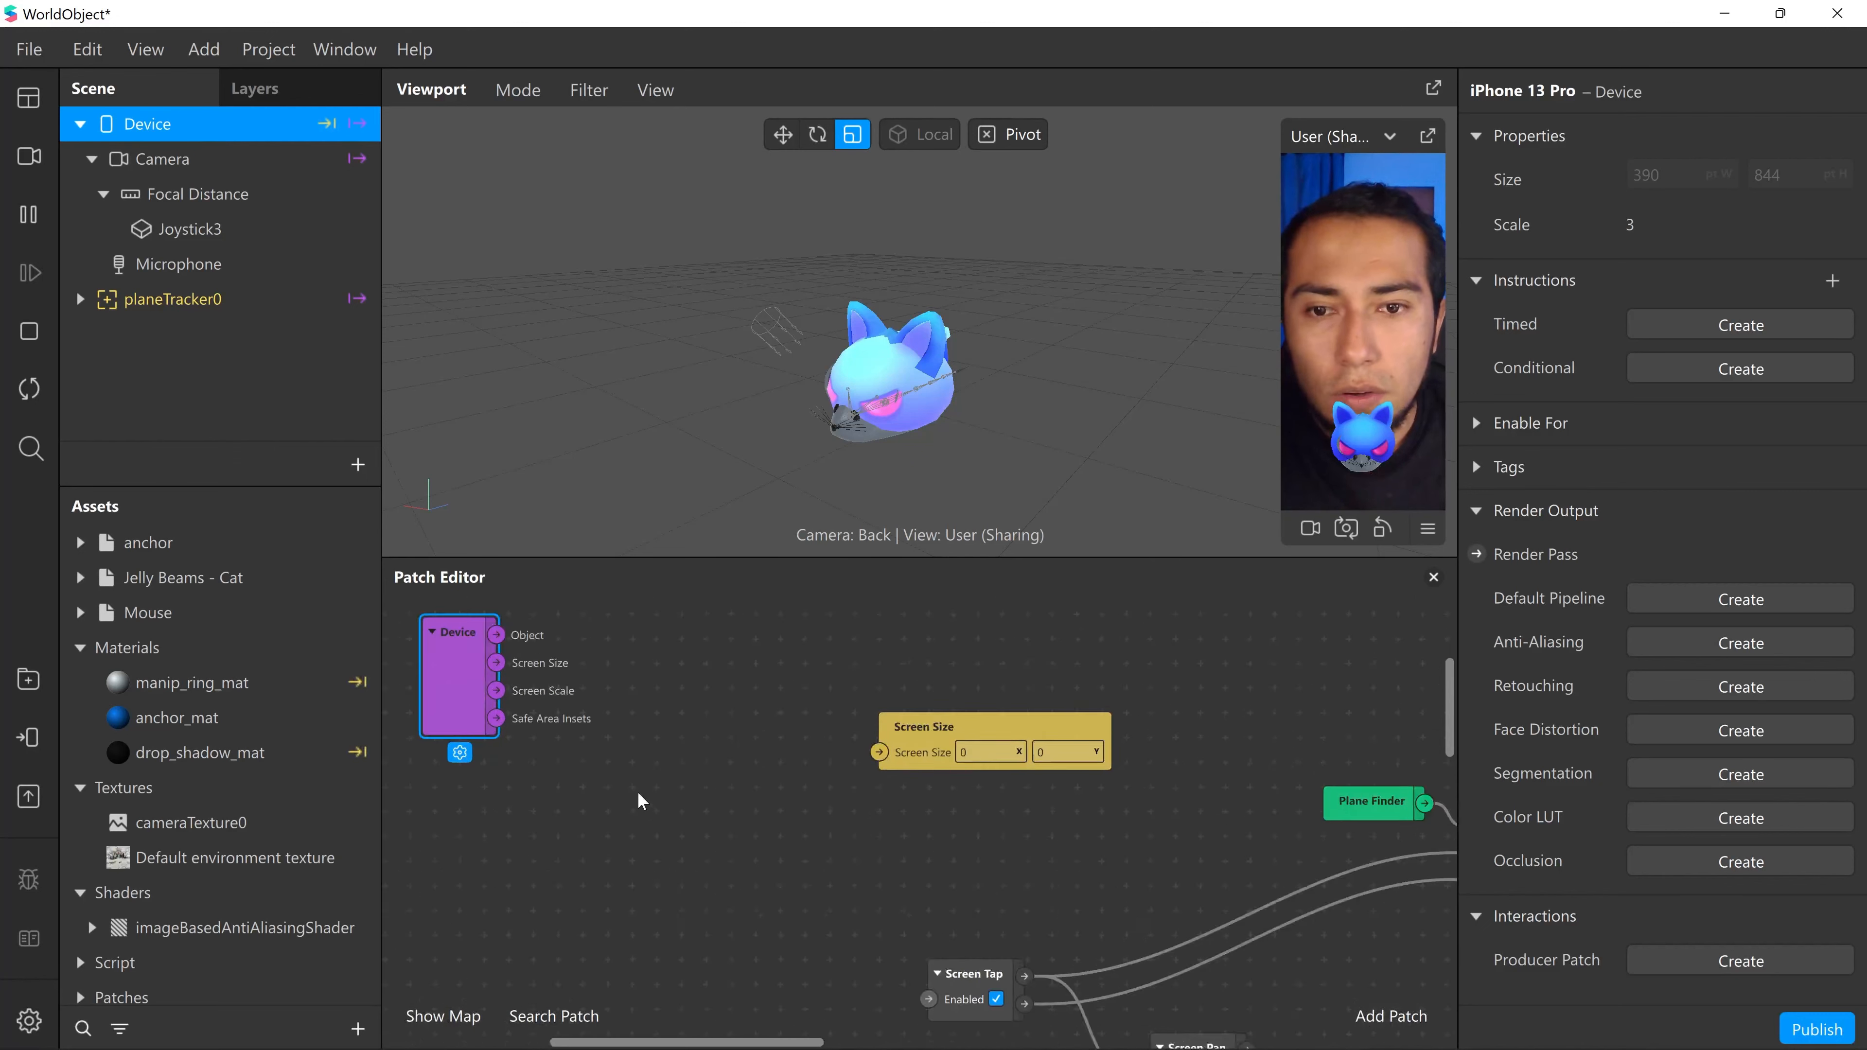
drag(543, 667, 635, 748)
click(777, 857)
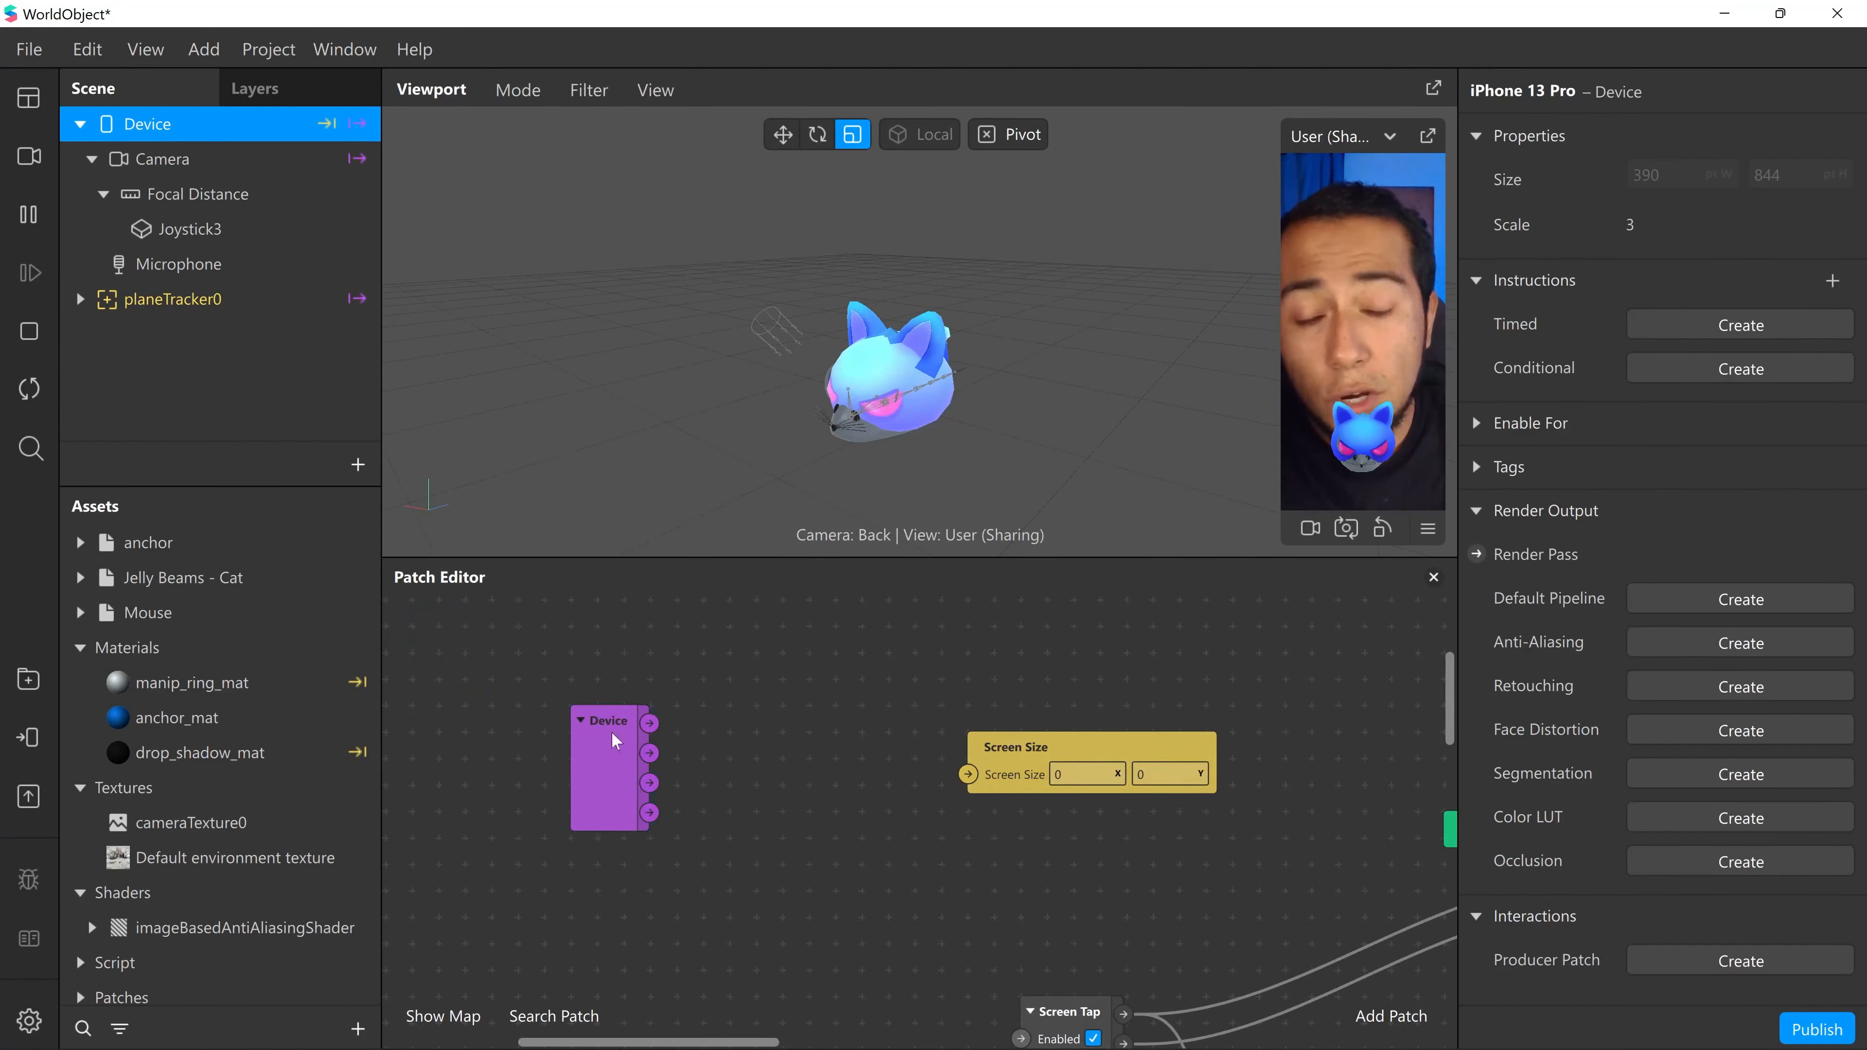
drag(1070, 792, 990, 765)
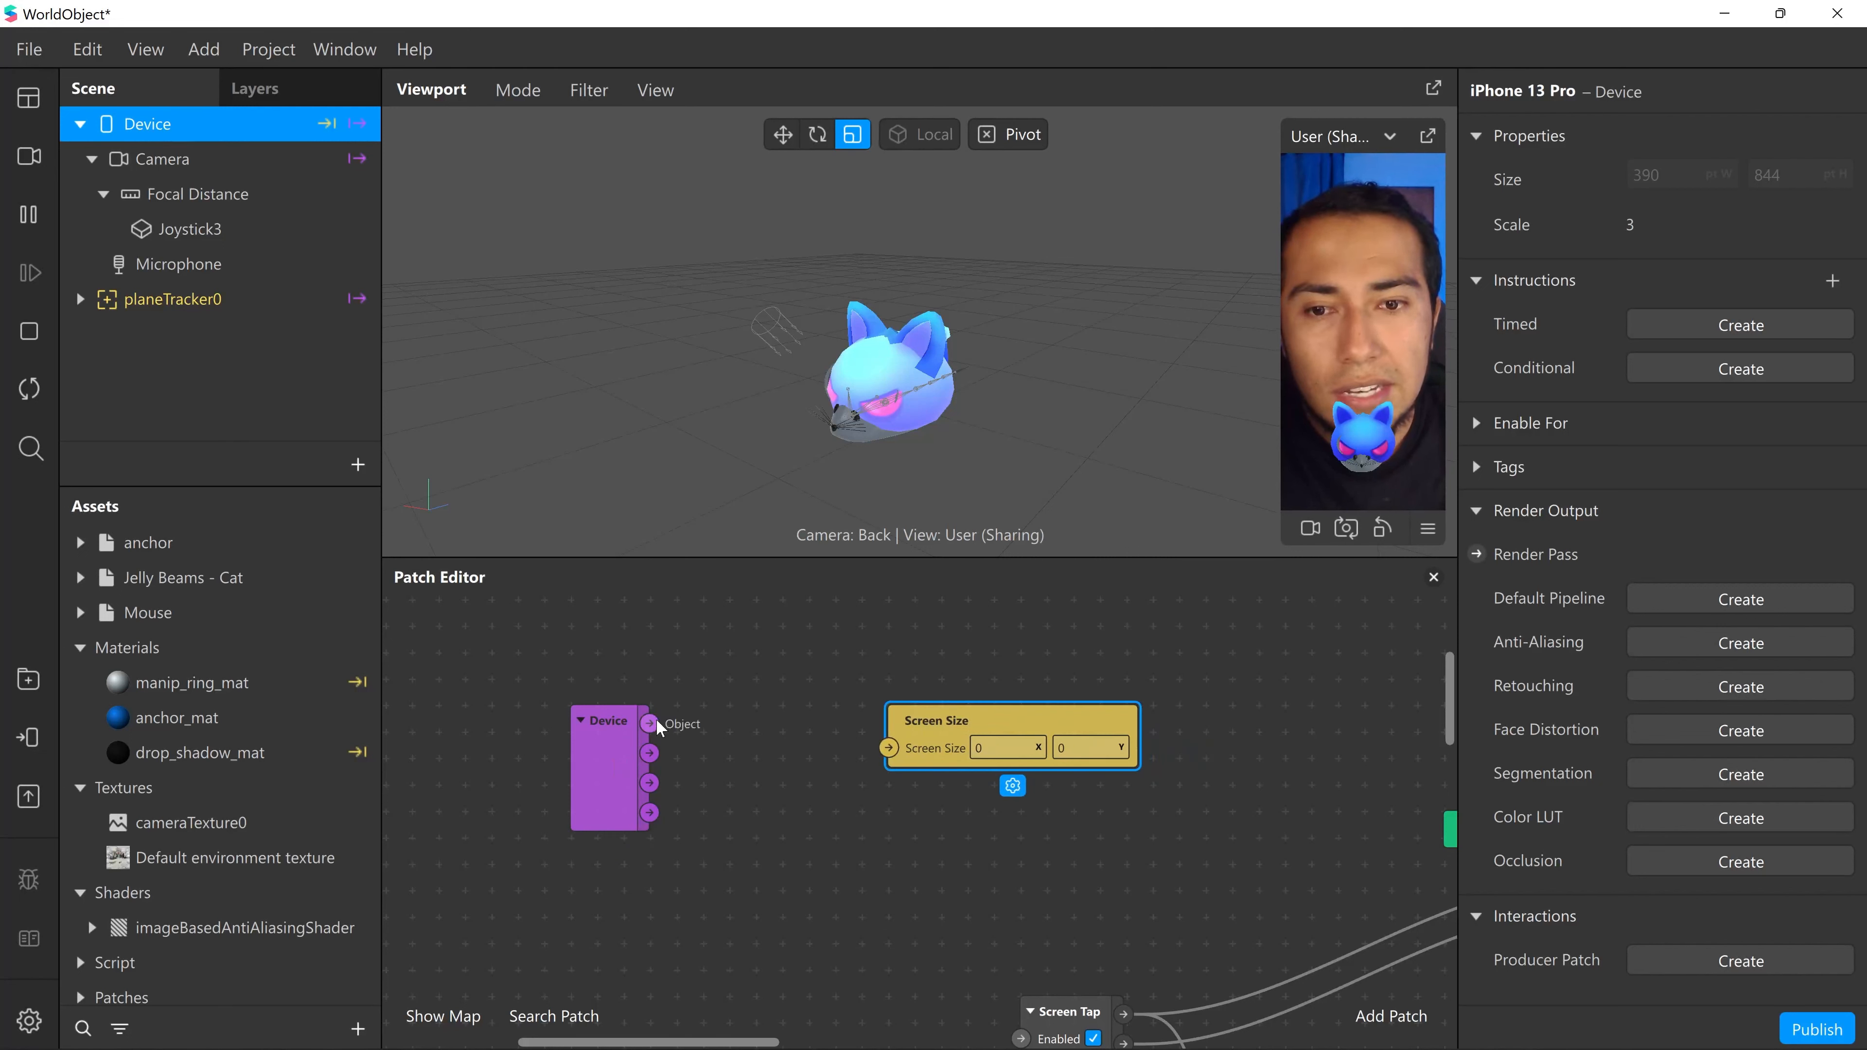
drag(652, 761, 888, 747)
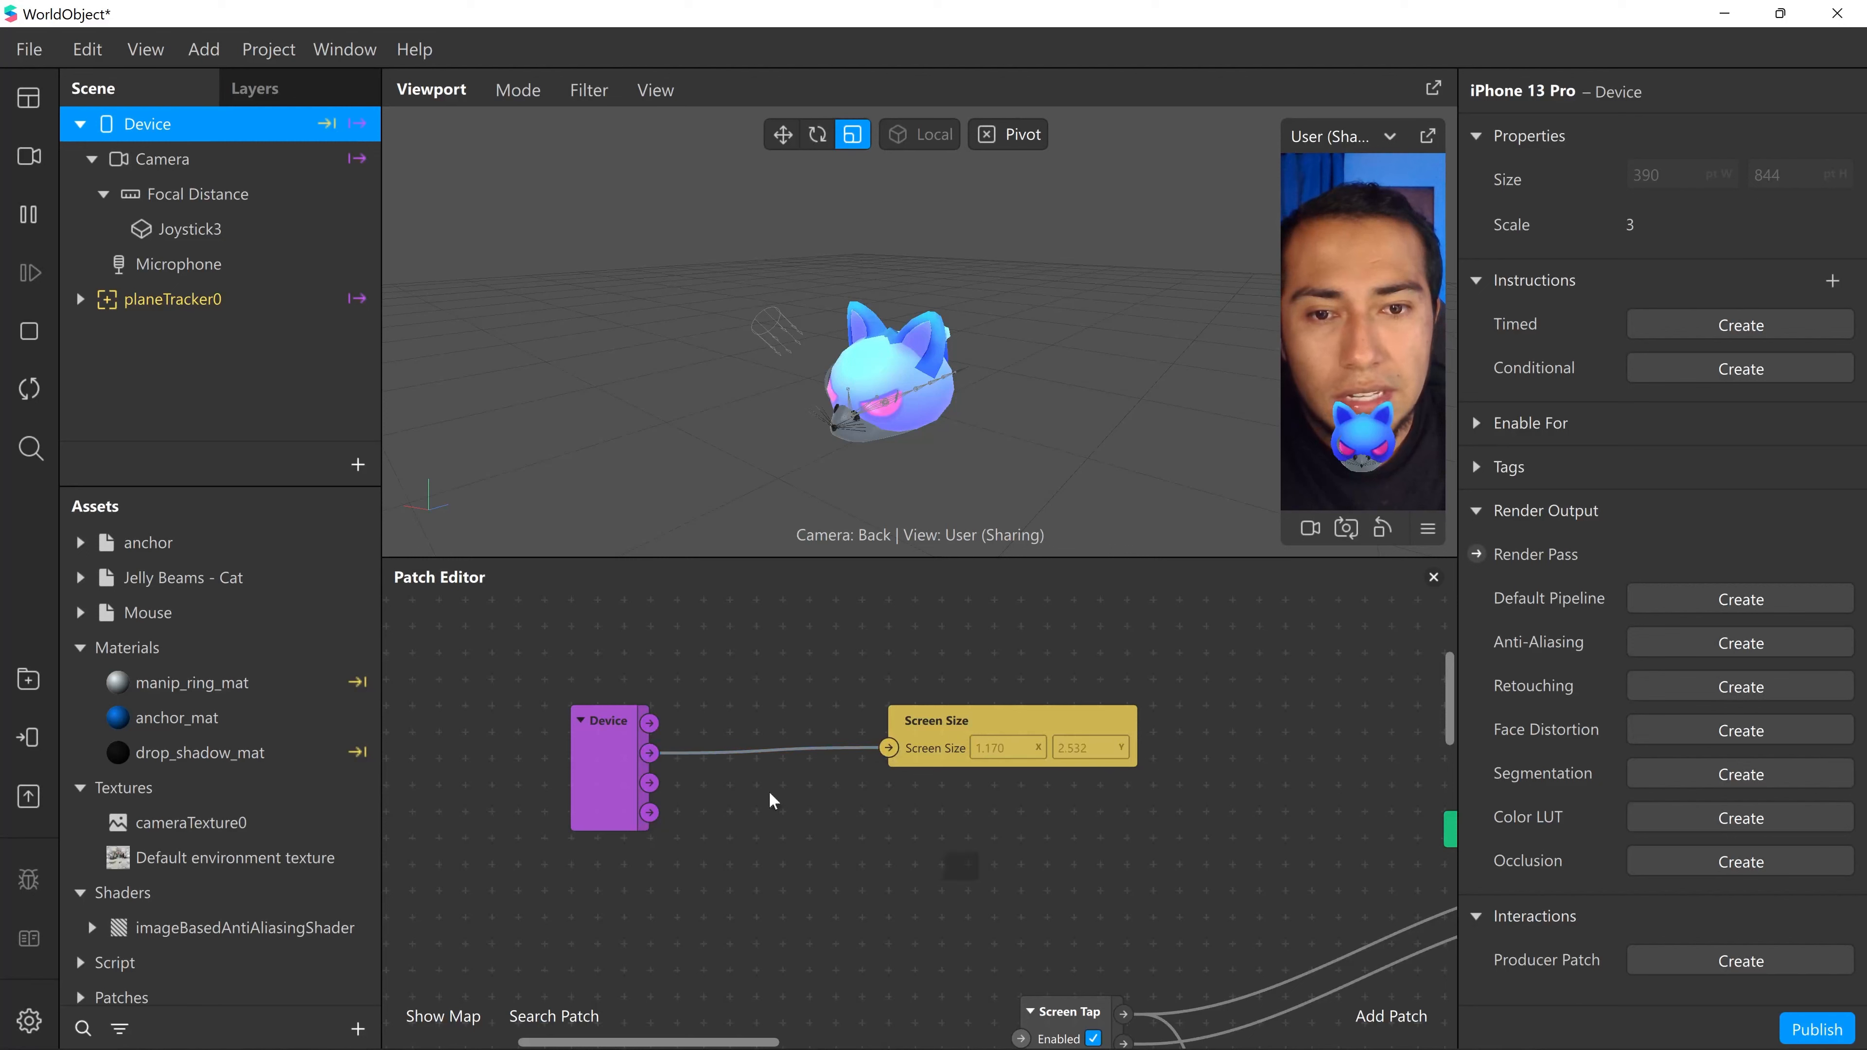
- Move the connected Device and Screen Size patches together into the empty area above the existing patch graph
drag(770, 792, 614, 702)
drag(969, 718, 597, 742)
scroll(989, 792, down, 1)
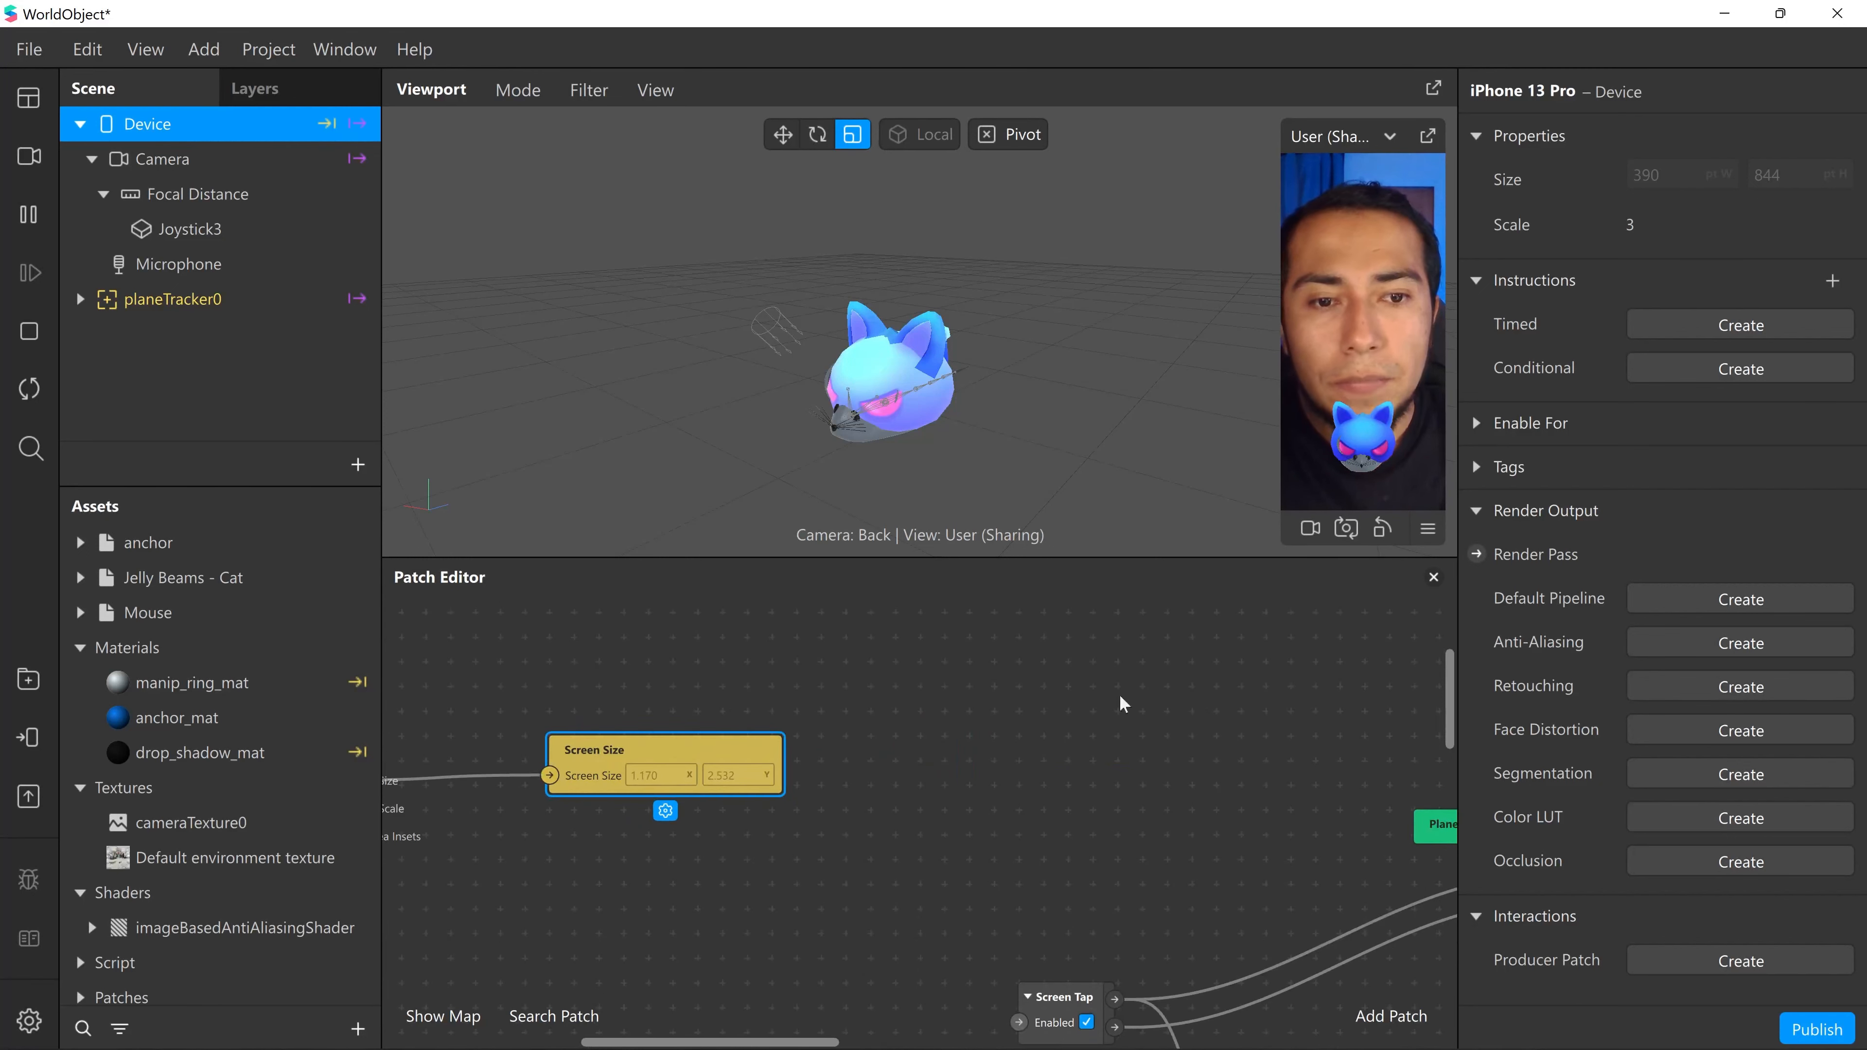
middle_drag(1119, 695, 972, 845)
scroll(958, 742, down, 1)
middle_drag(755, 786, 1087, 752)
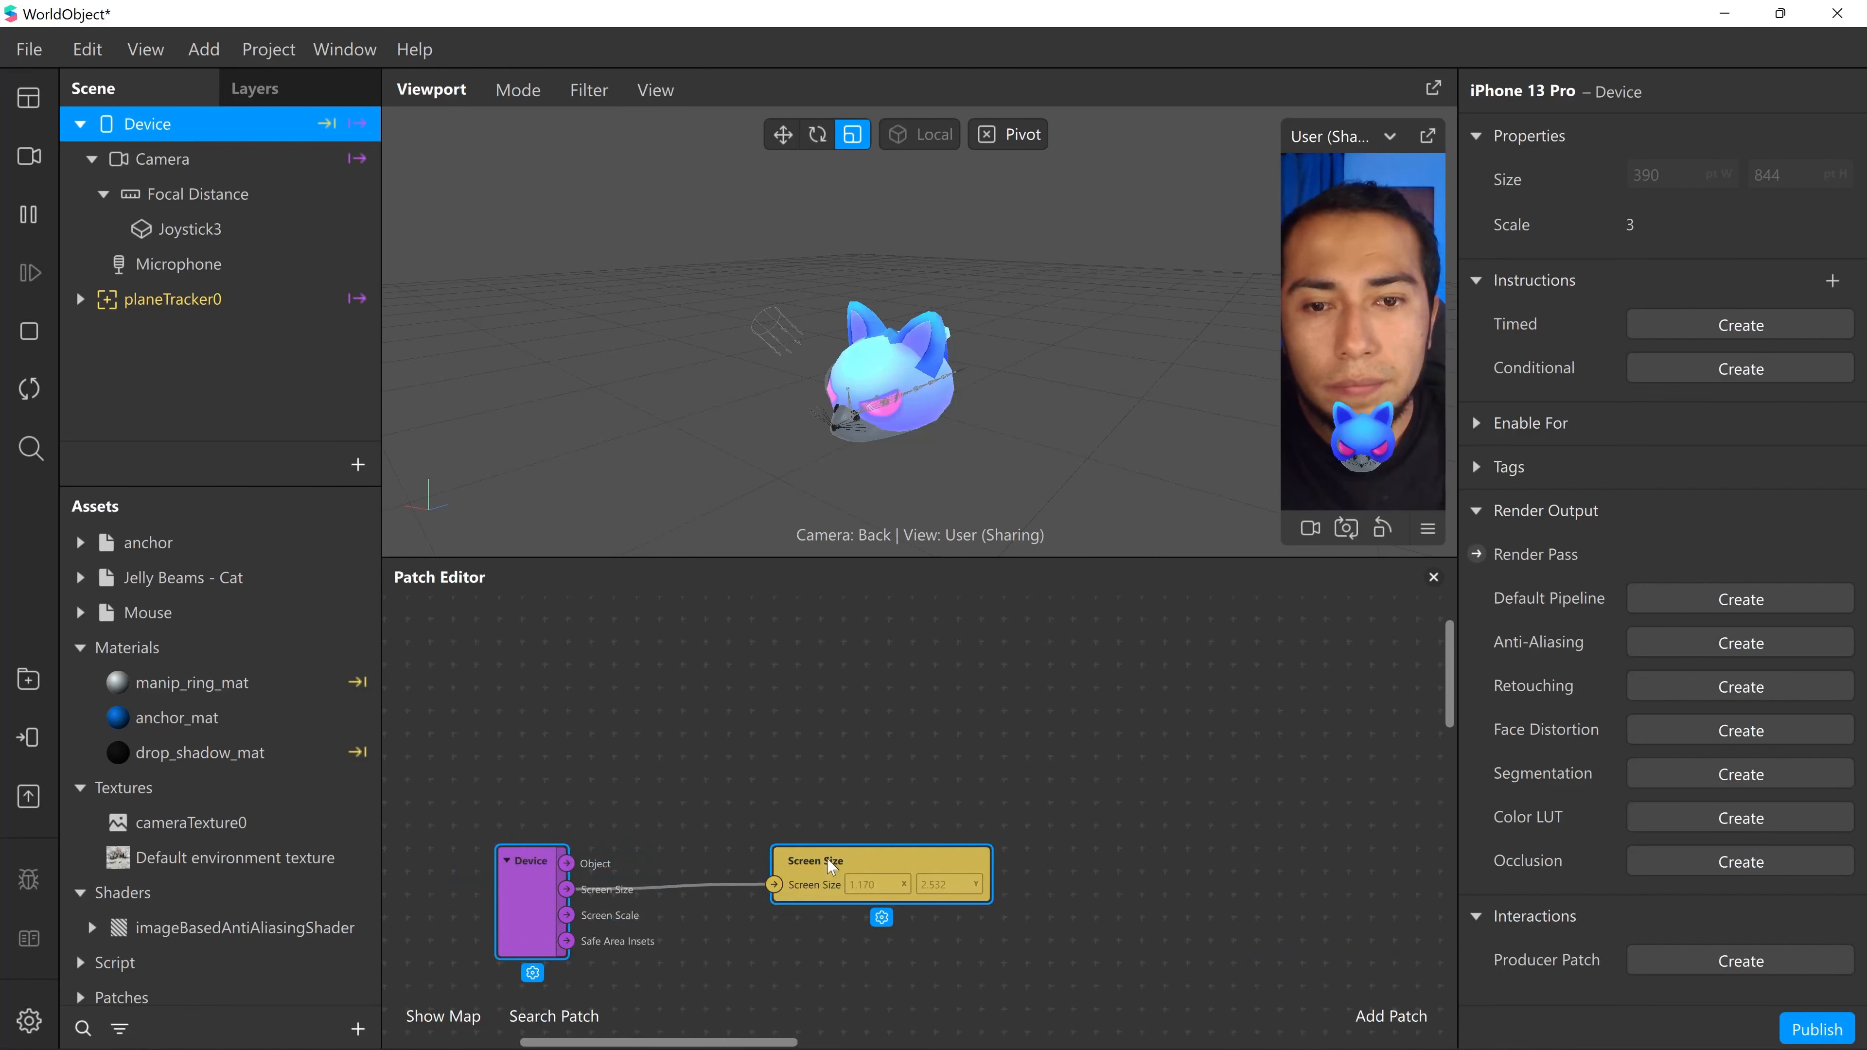
drag(827, 859, 851, 768)
middle_drag(1146, 748, 634, 862)
middle_drag(1087, 755, 1010, 751)
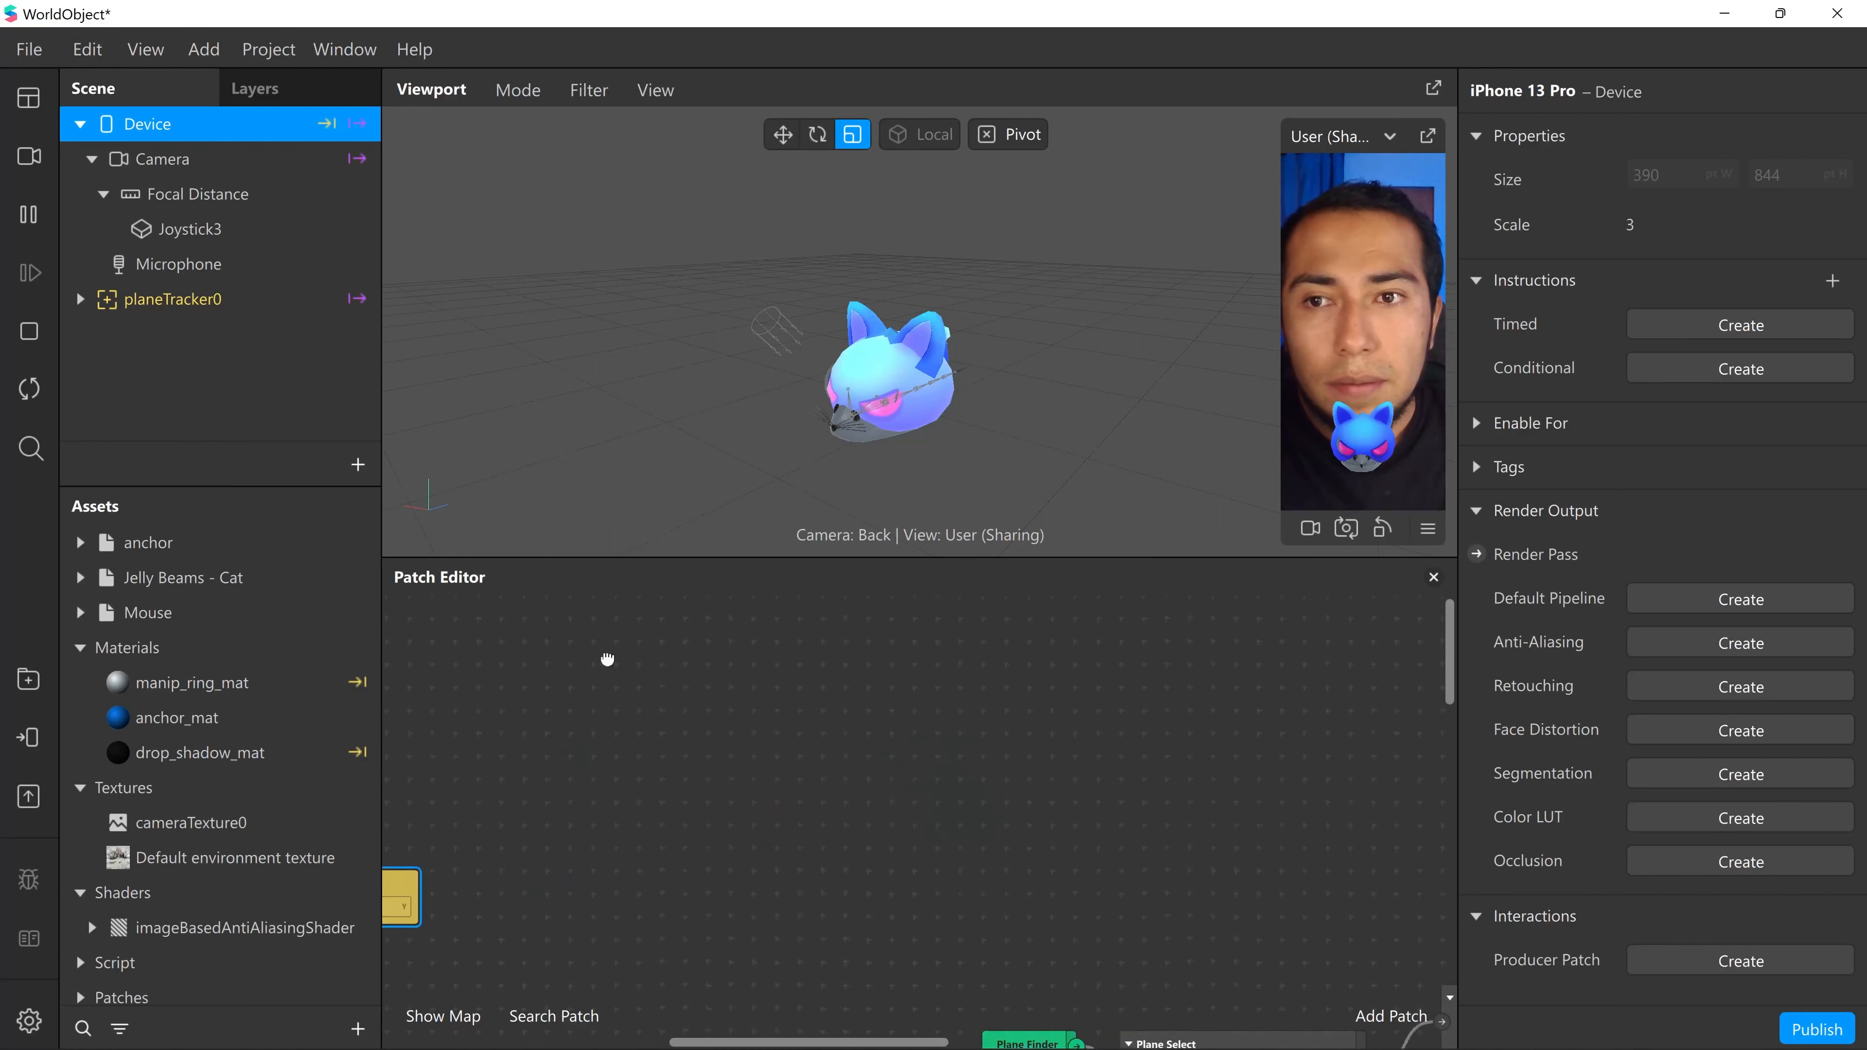
- Add a Joystick3 output patch and place it in the empty area above the existing graph, beyond the Screen Size patch
click(223, 232)
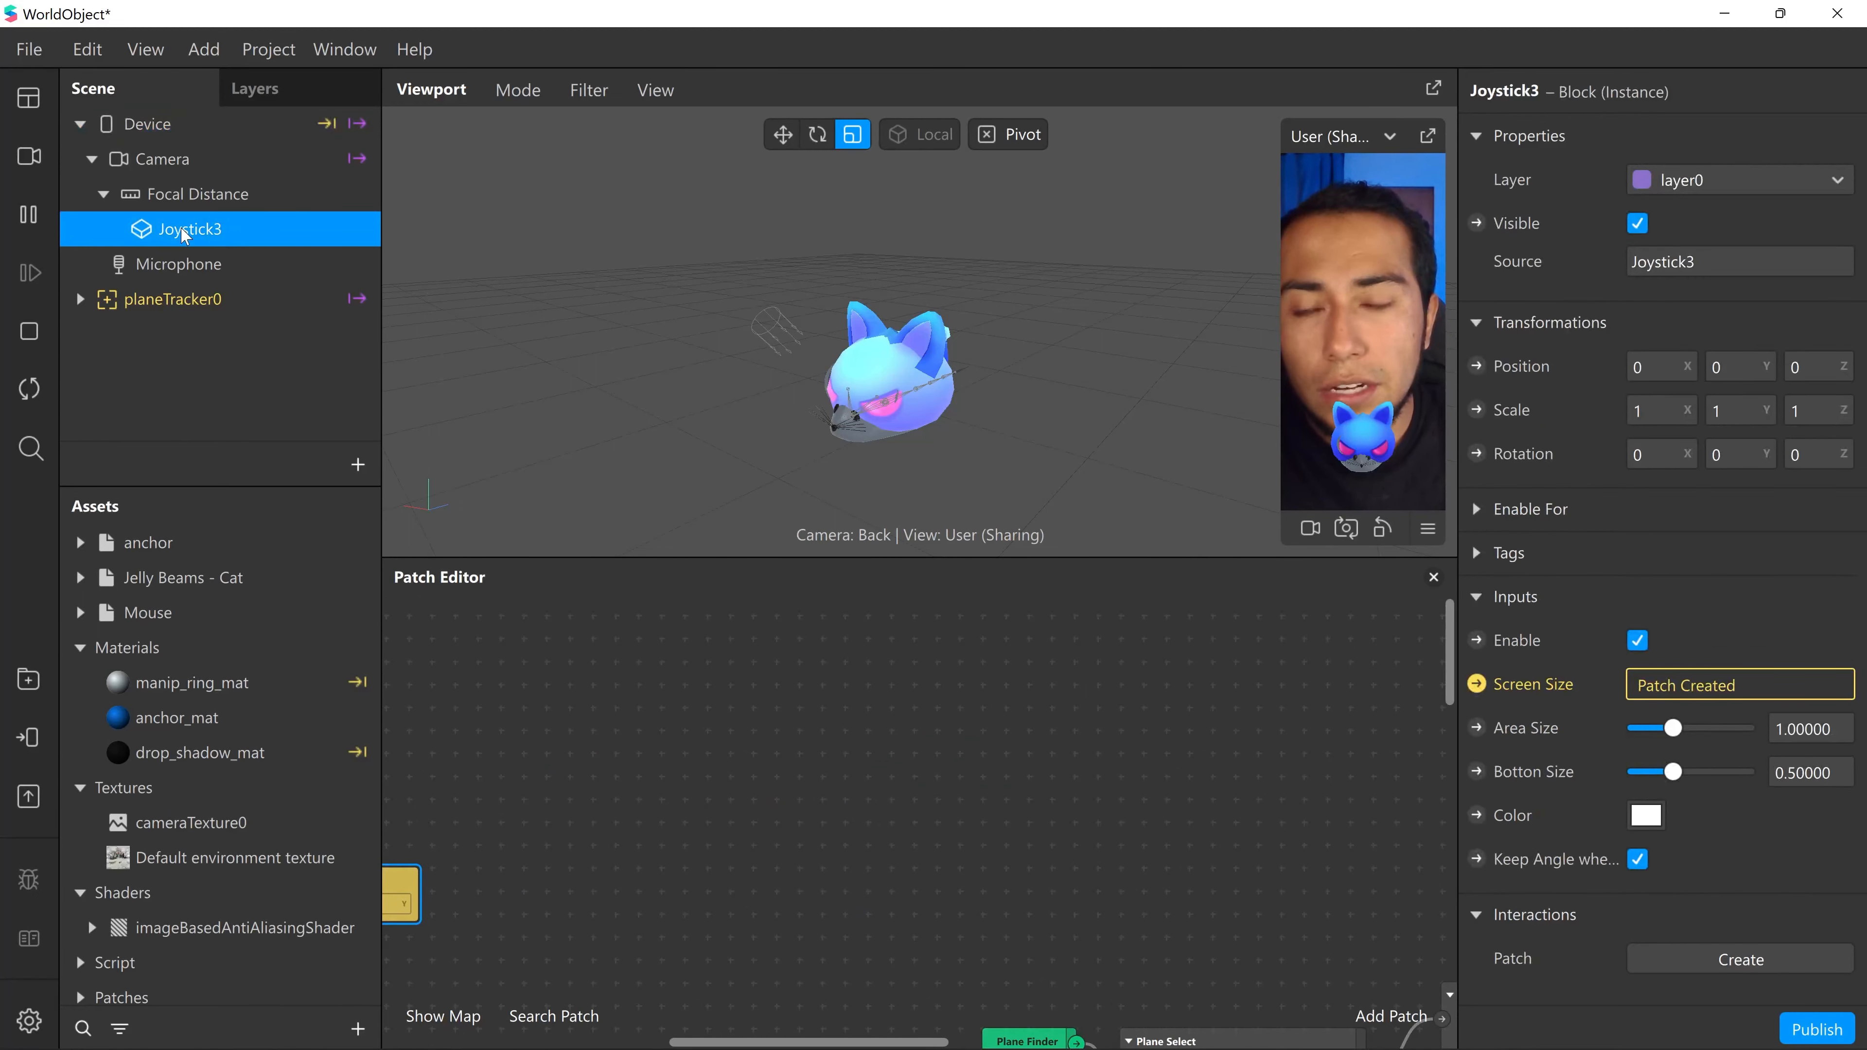
drag(185, 236, 640, 702)
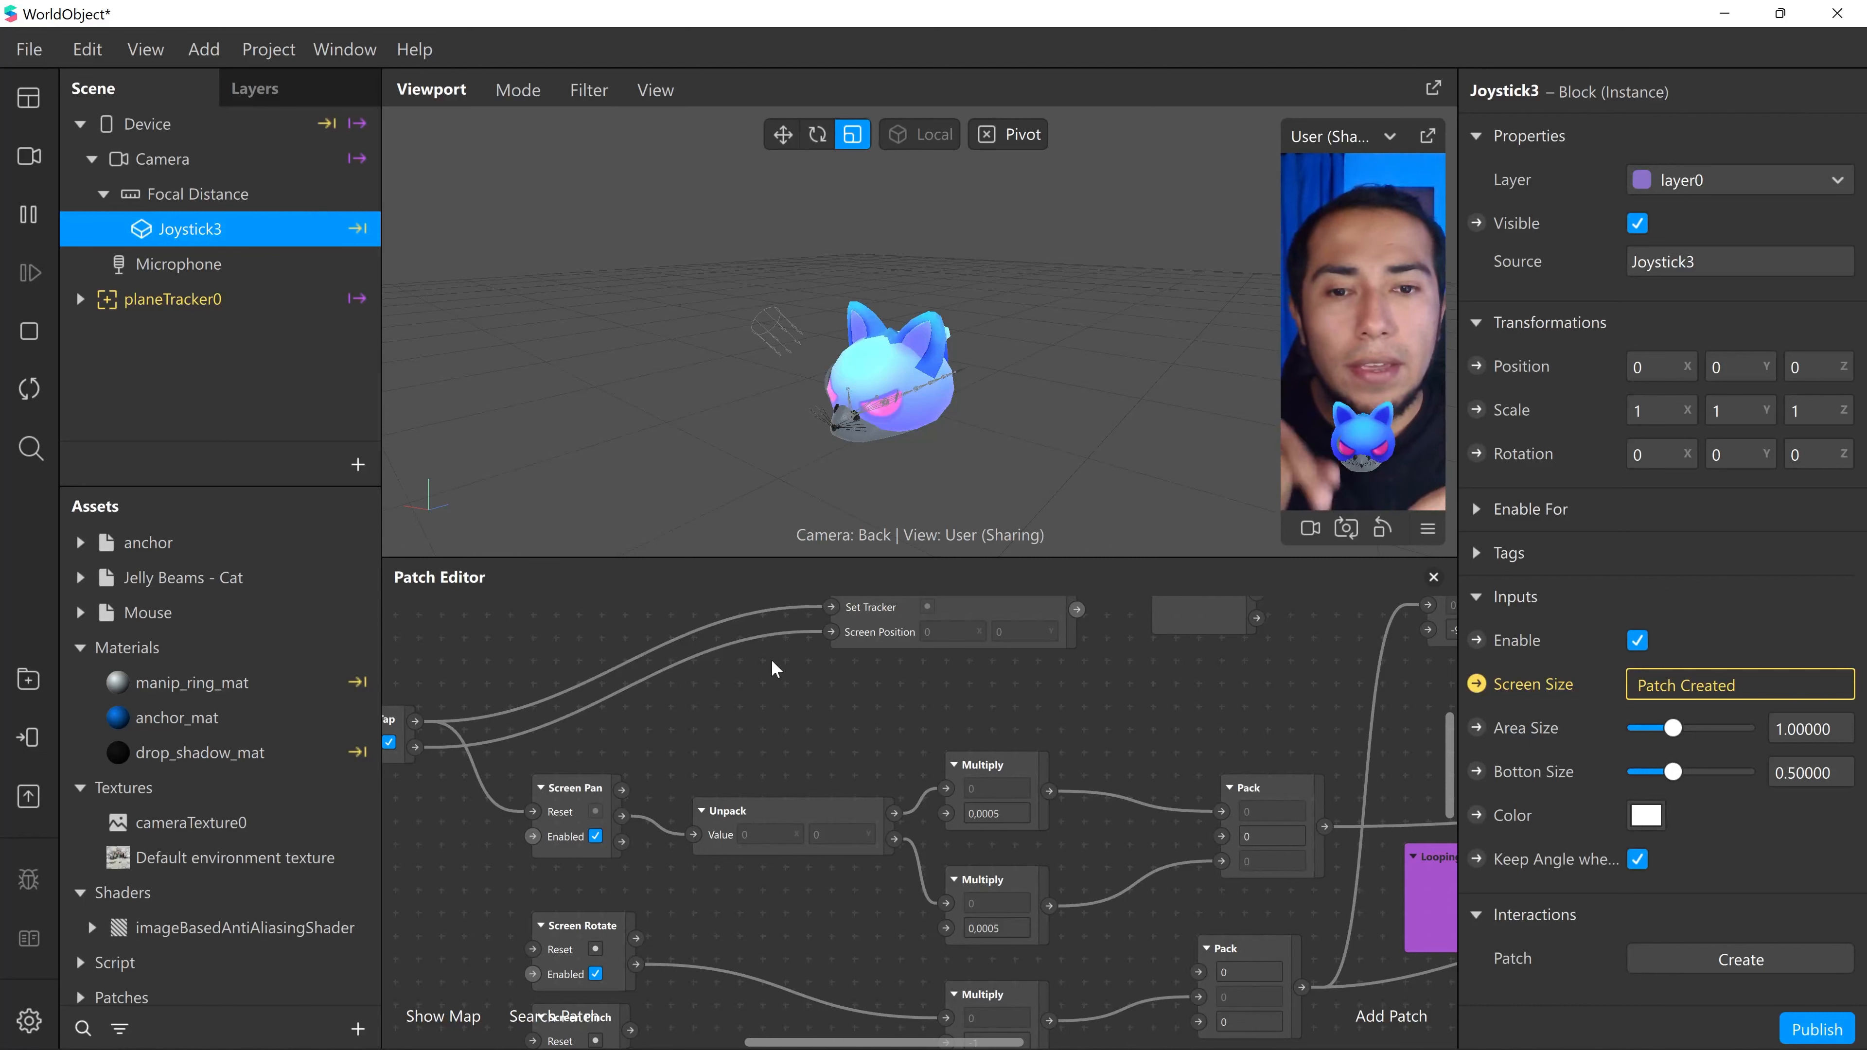
drag(700, 670, 914, 893)
drag(1023, 762, 928, 784)
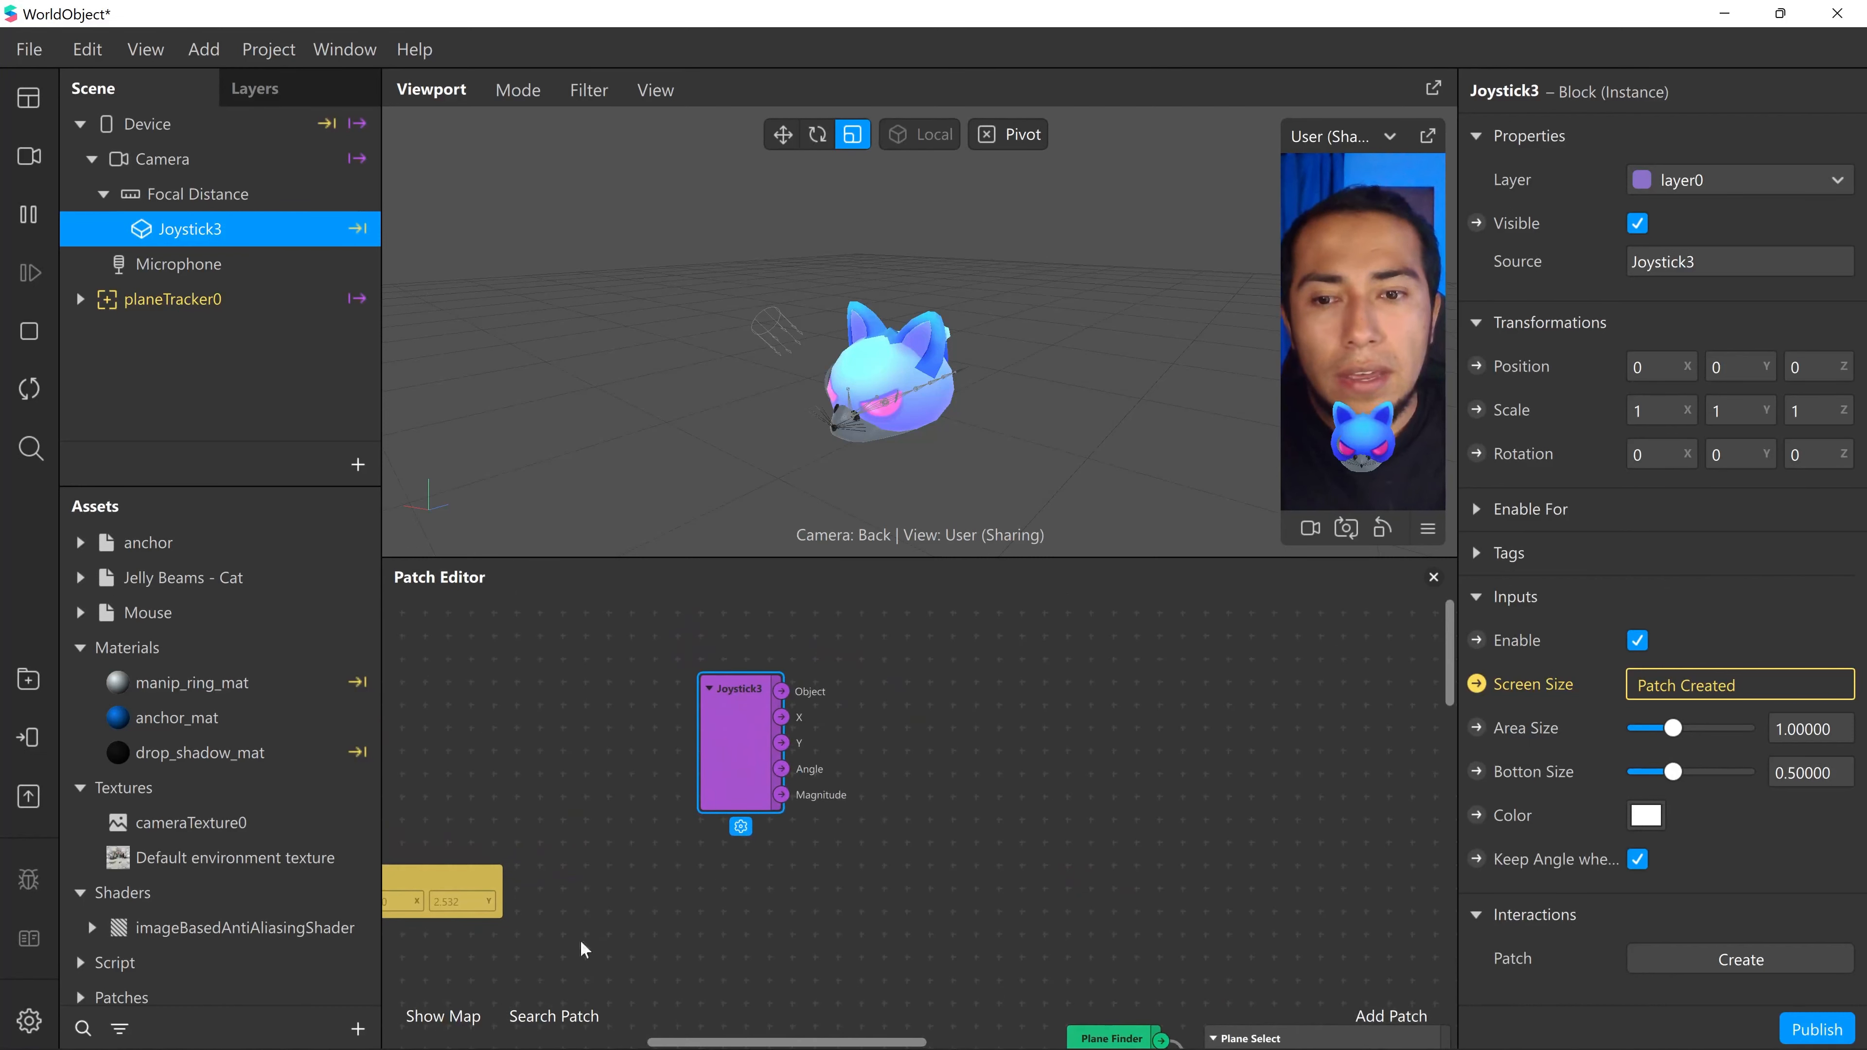
click(461, 1020)
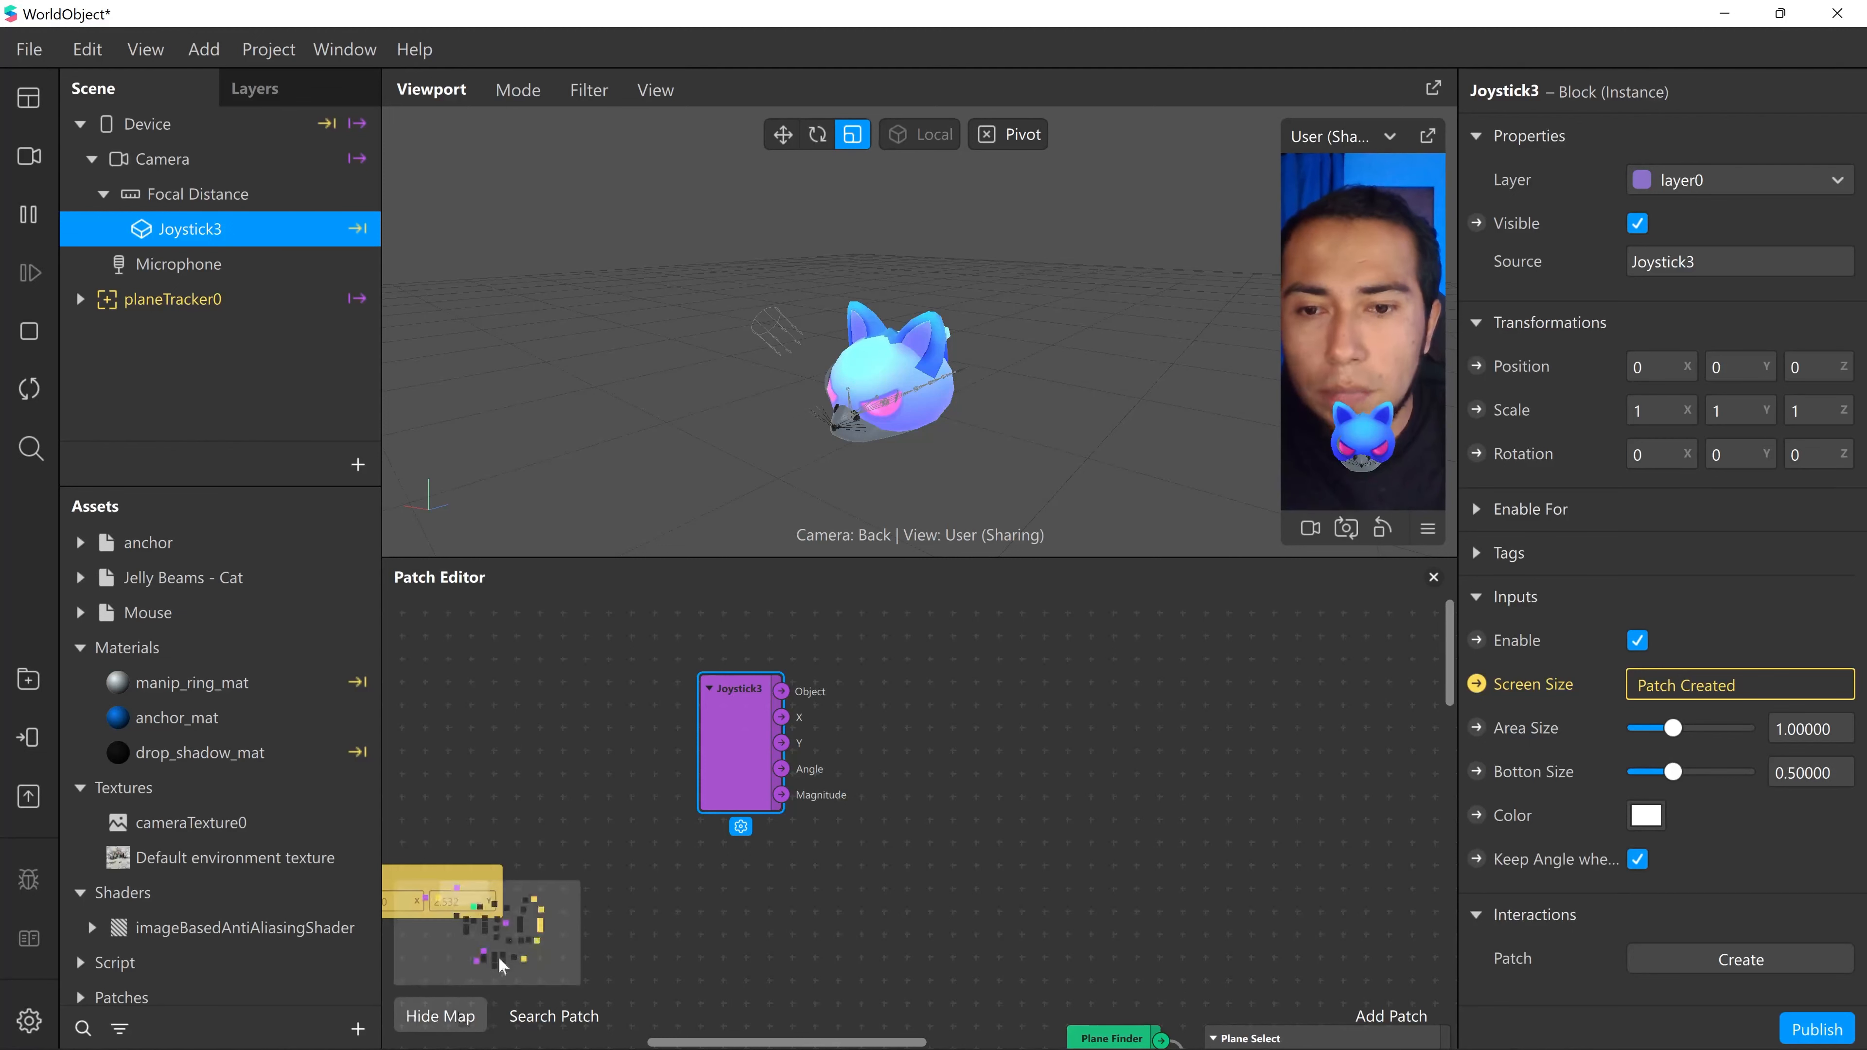
click(439, 1019)
scroll(824, 832, right, 1)
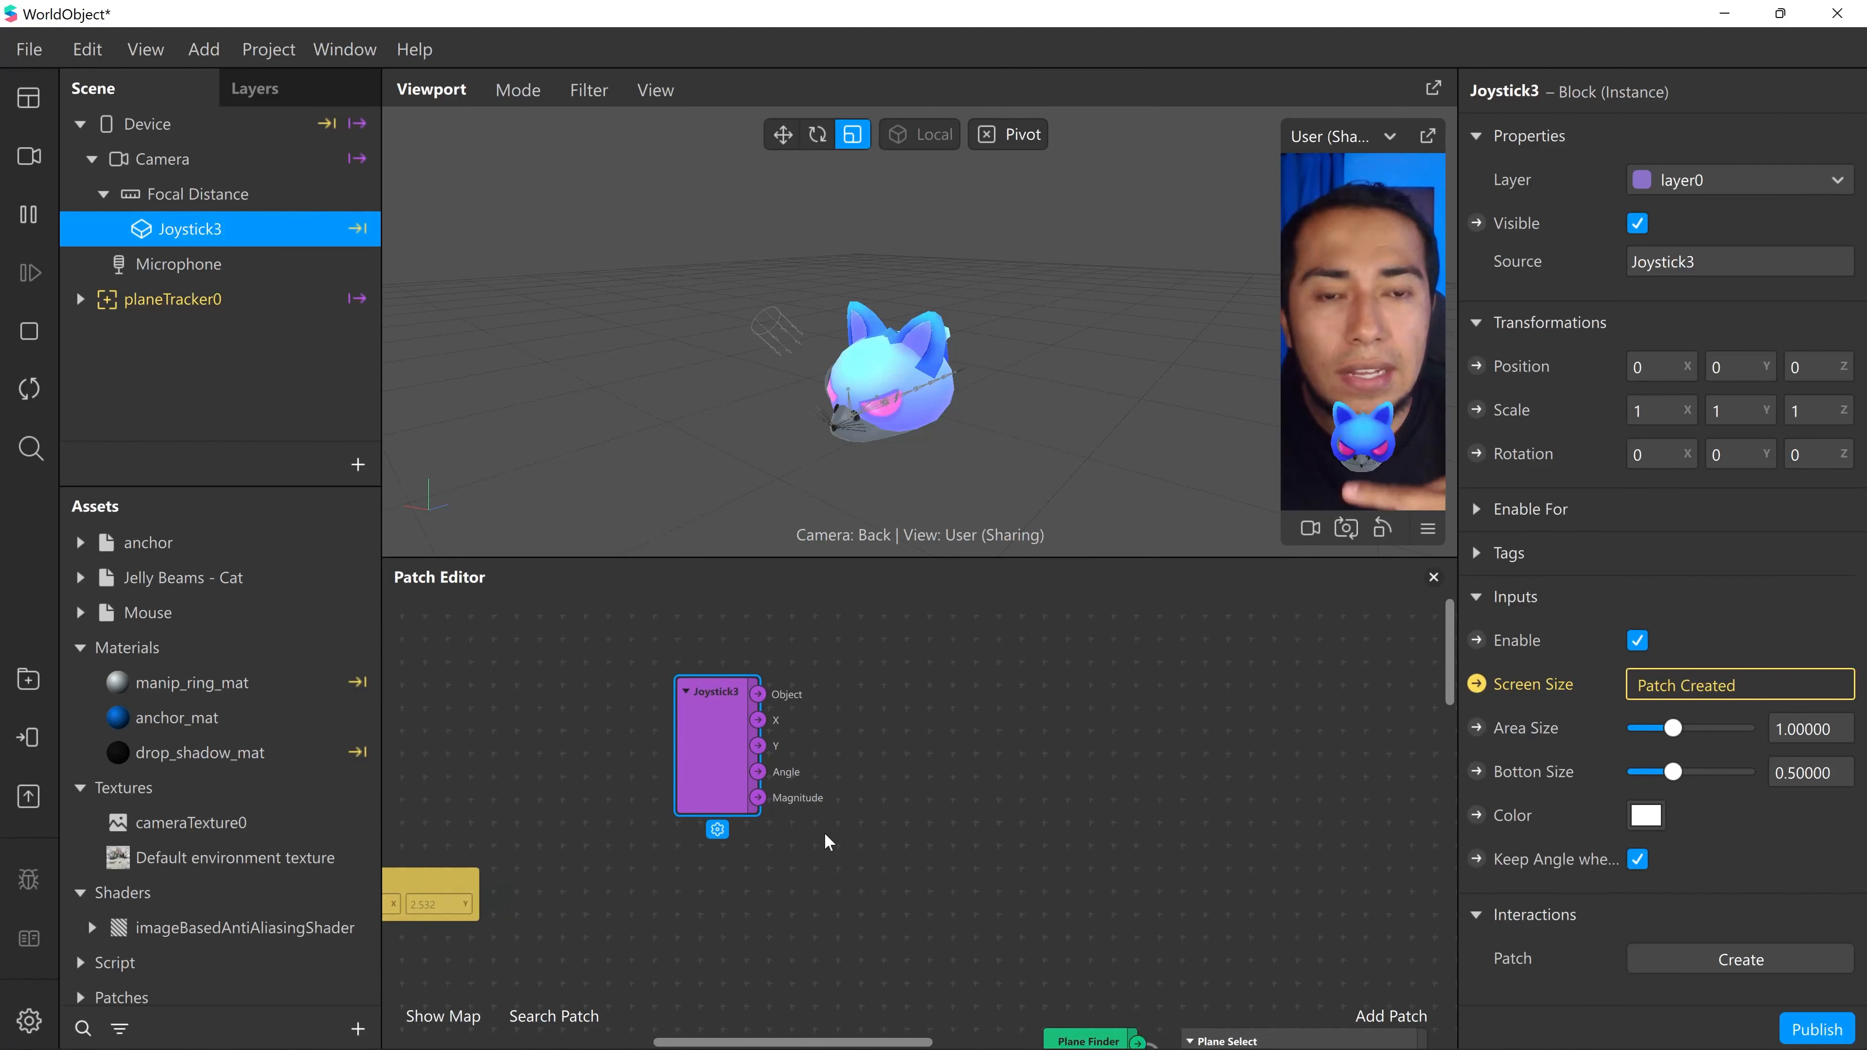
scroll(825, 832, right, 3)
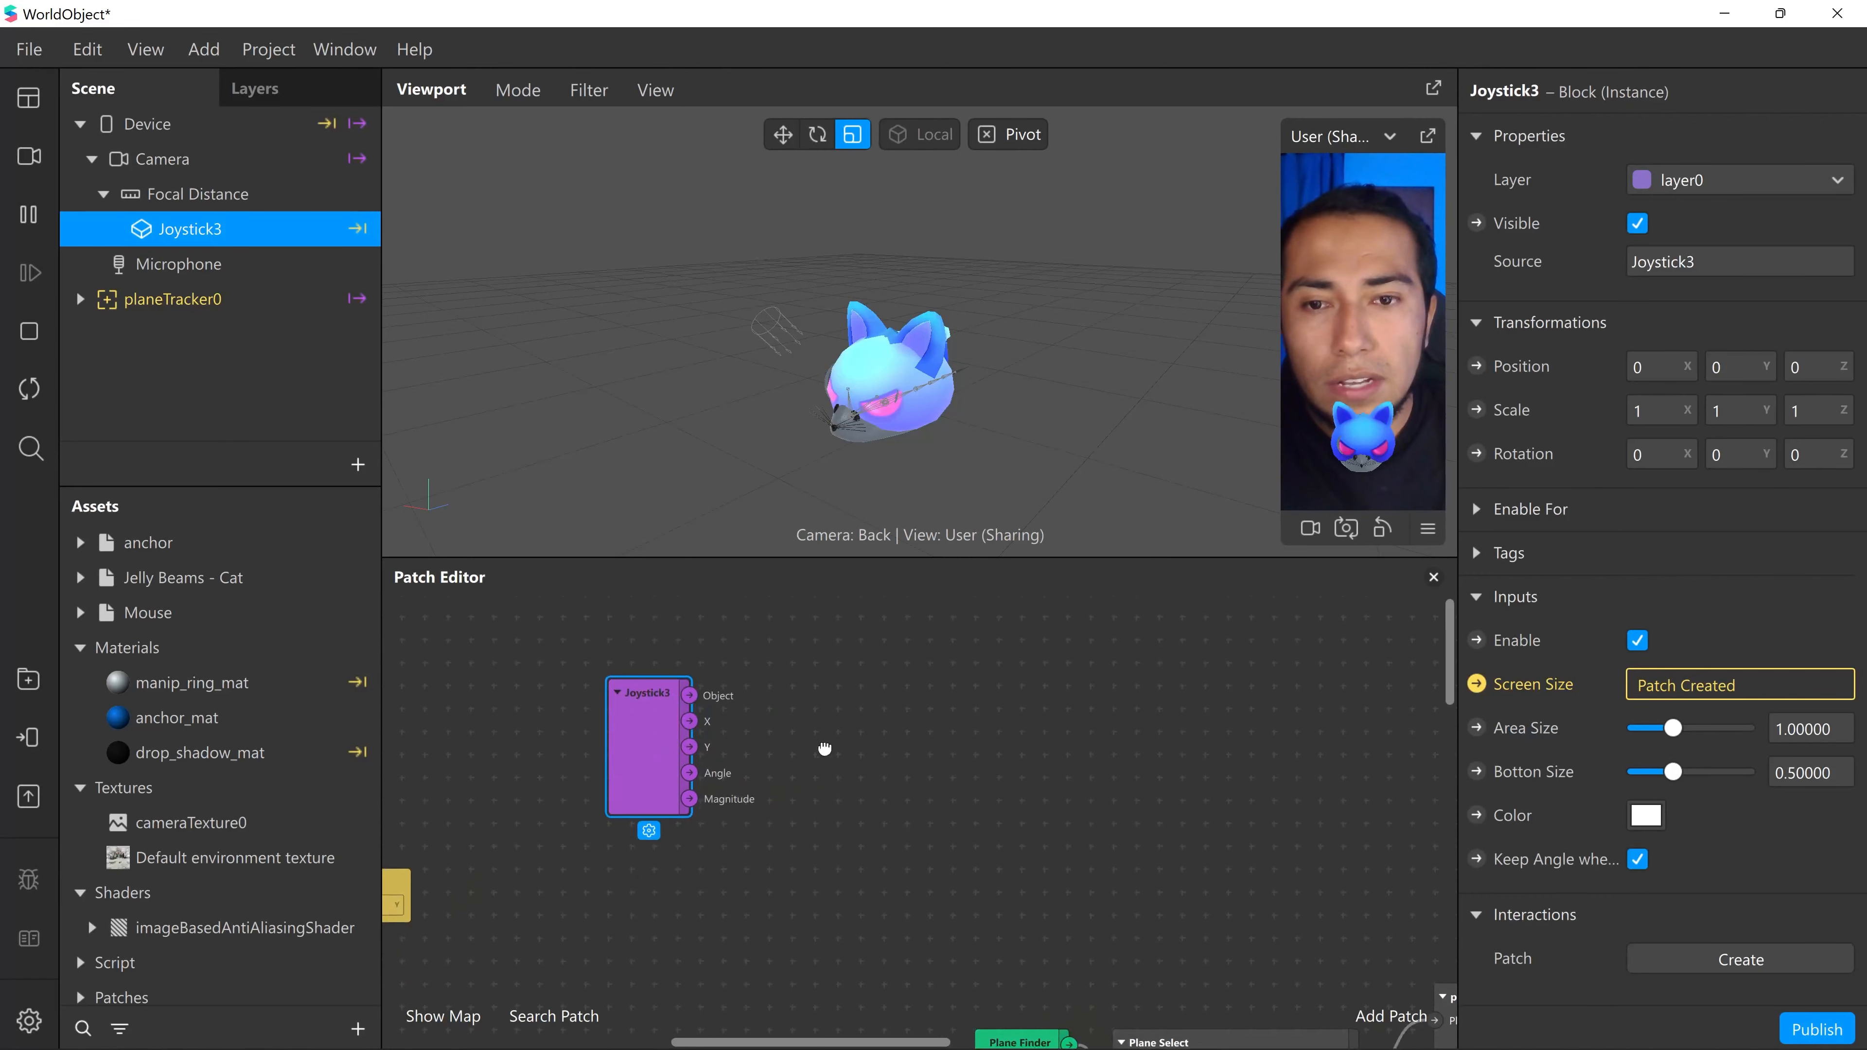
drag(646, 750, 621, 685)
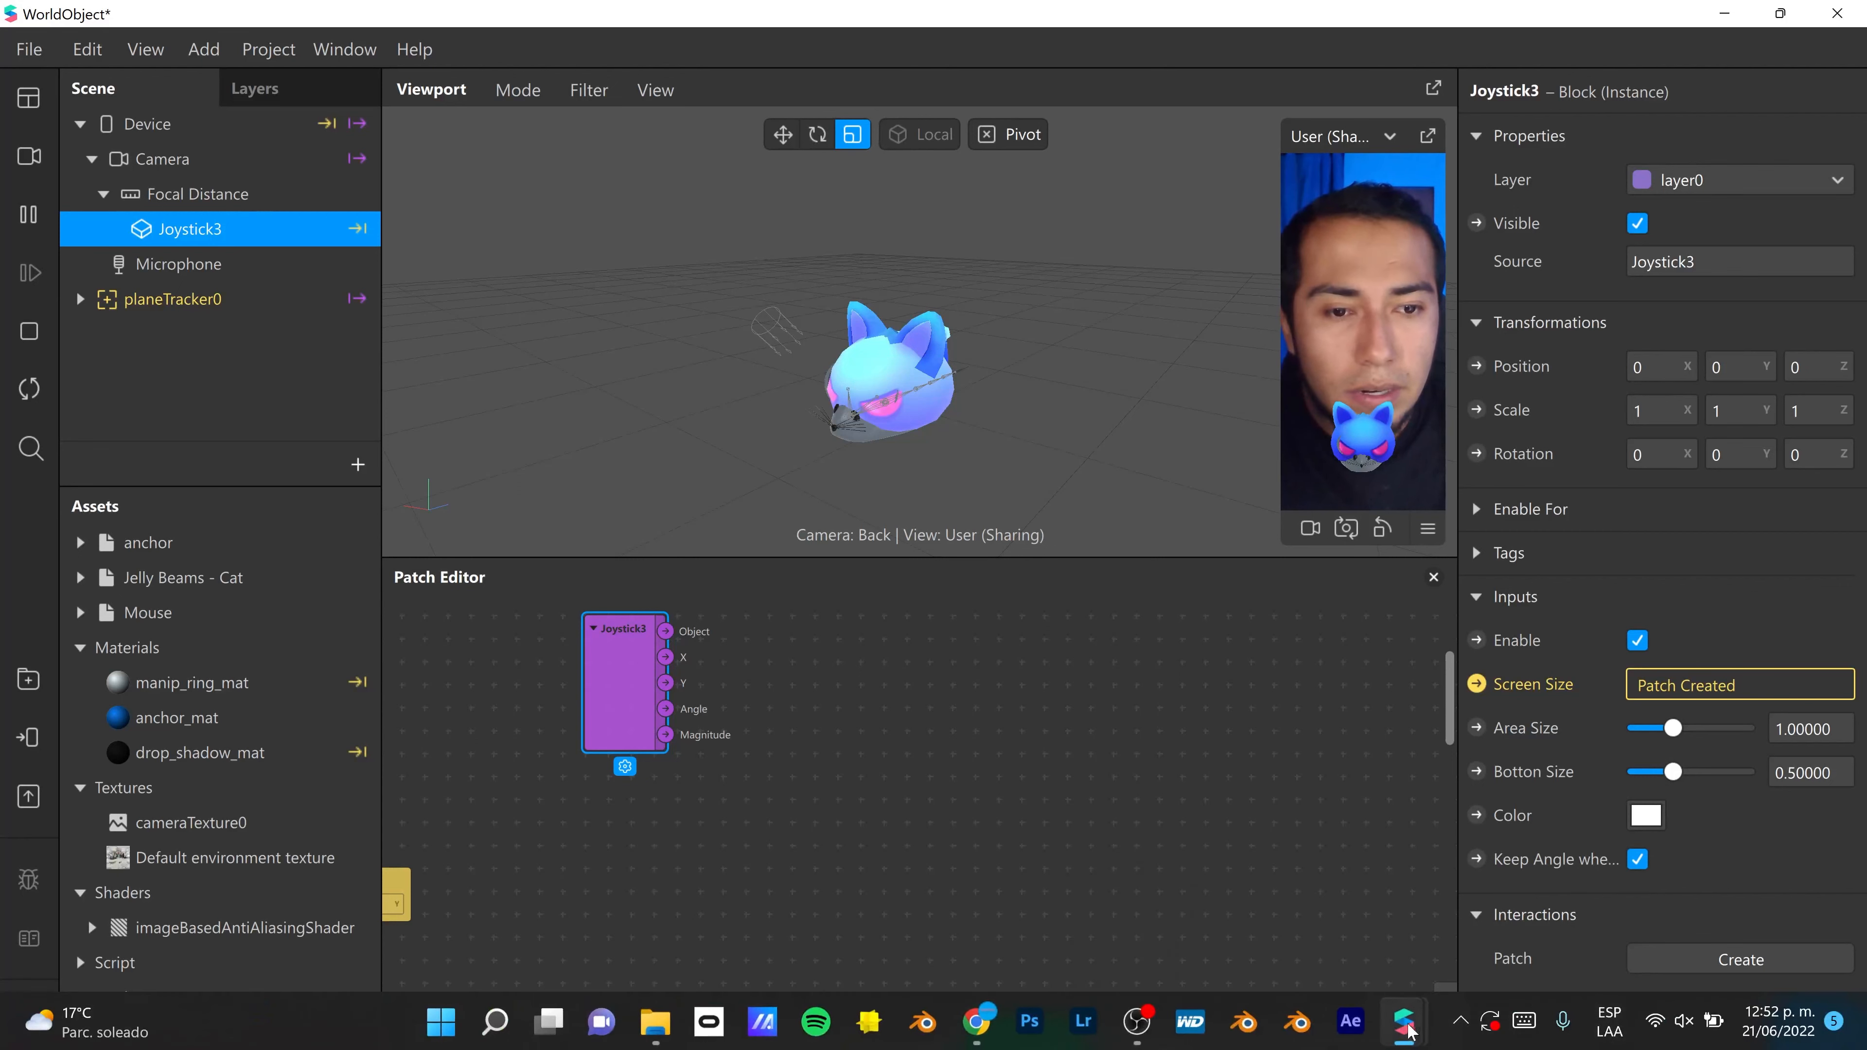
- Add a Pack patch and place it beside the Joystick3 output patch, leaving a gap between them
mouse_move(1368, 1017)
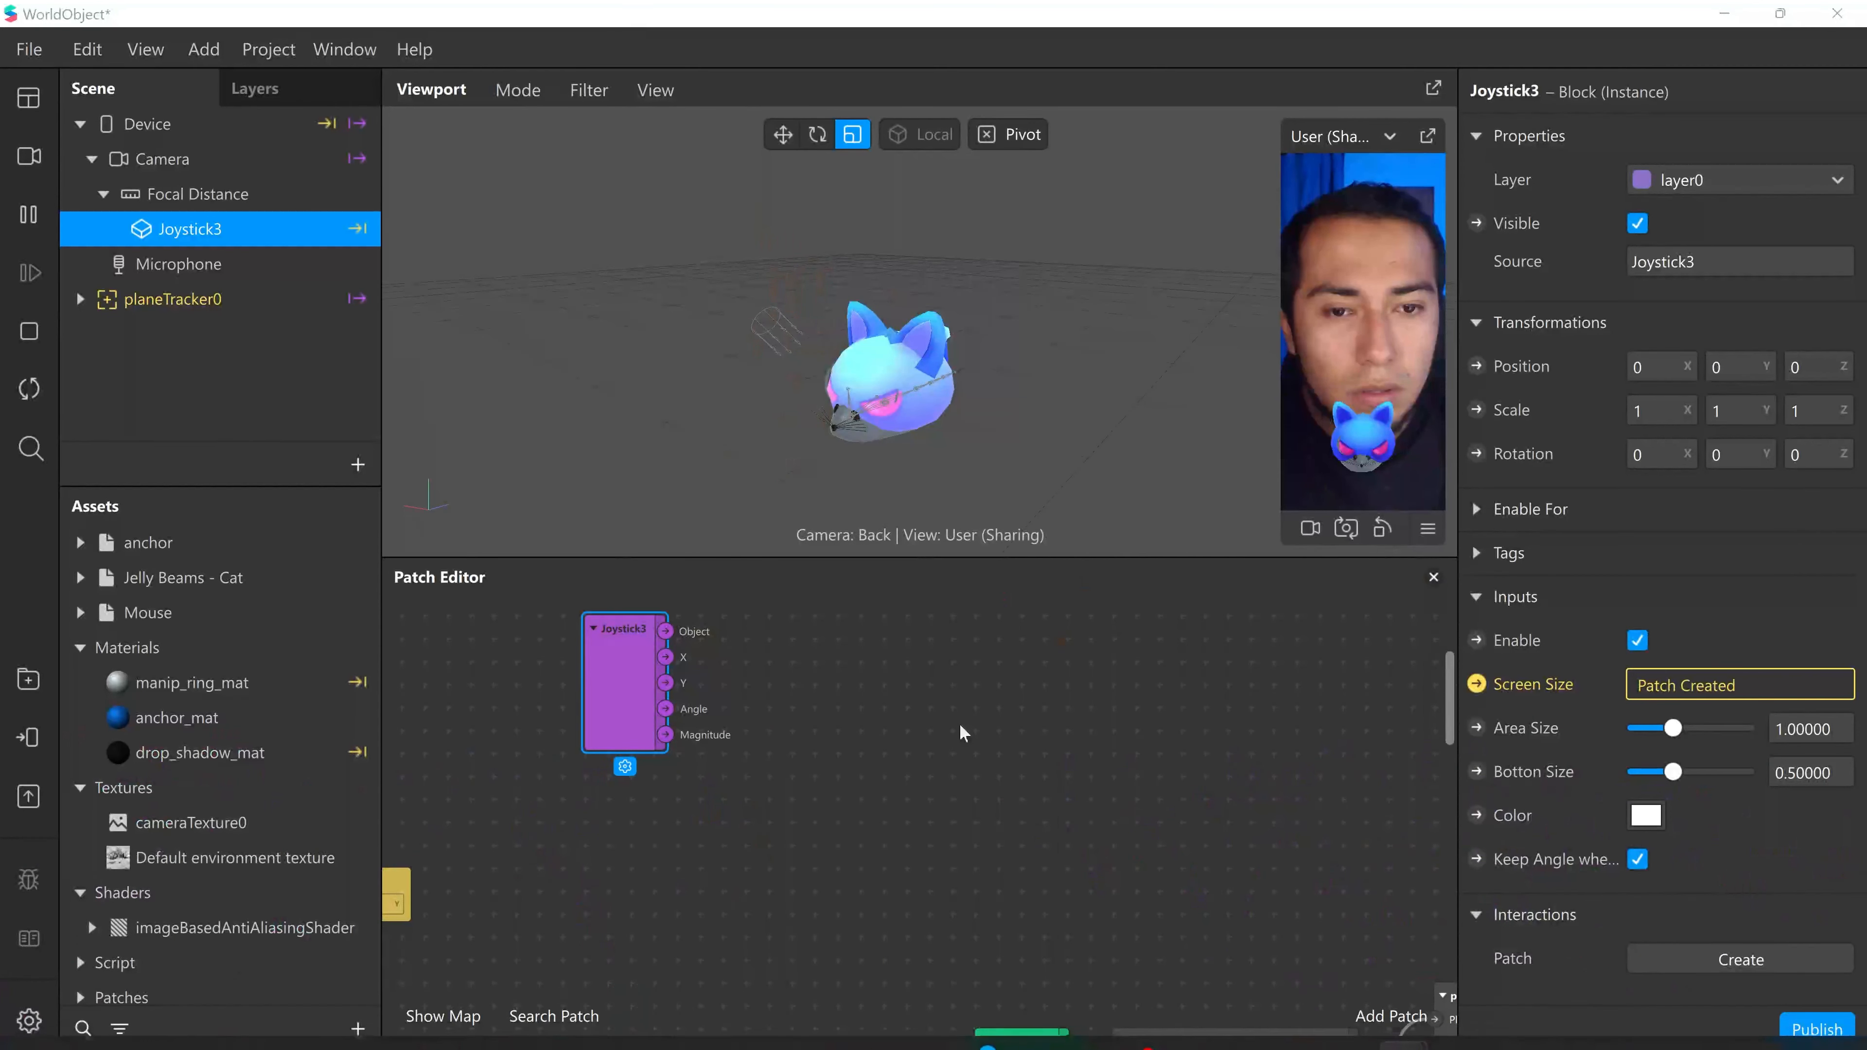
click(748, 789)
drag(836, 667, 814, 799)
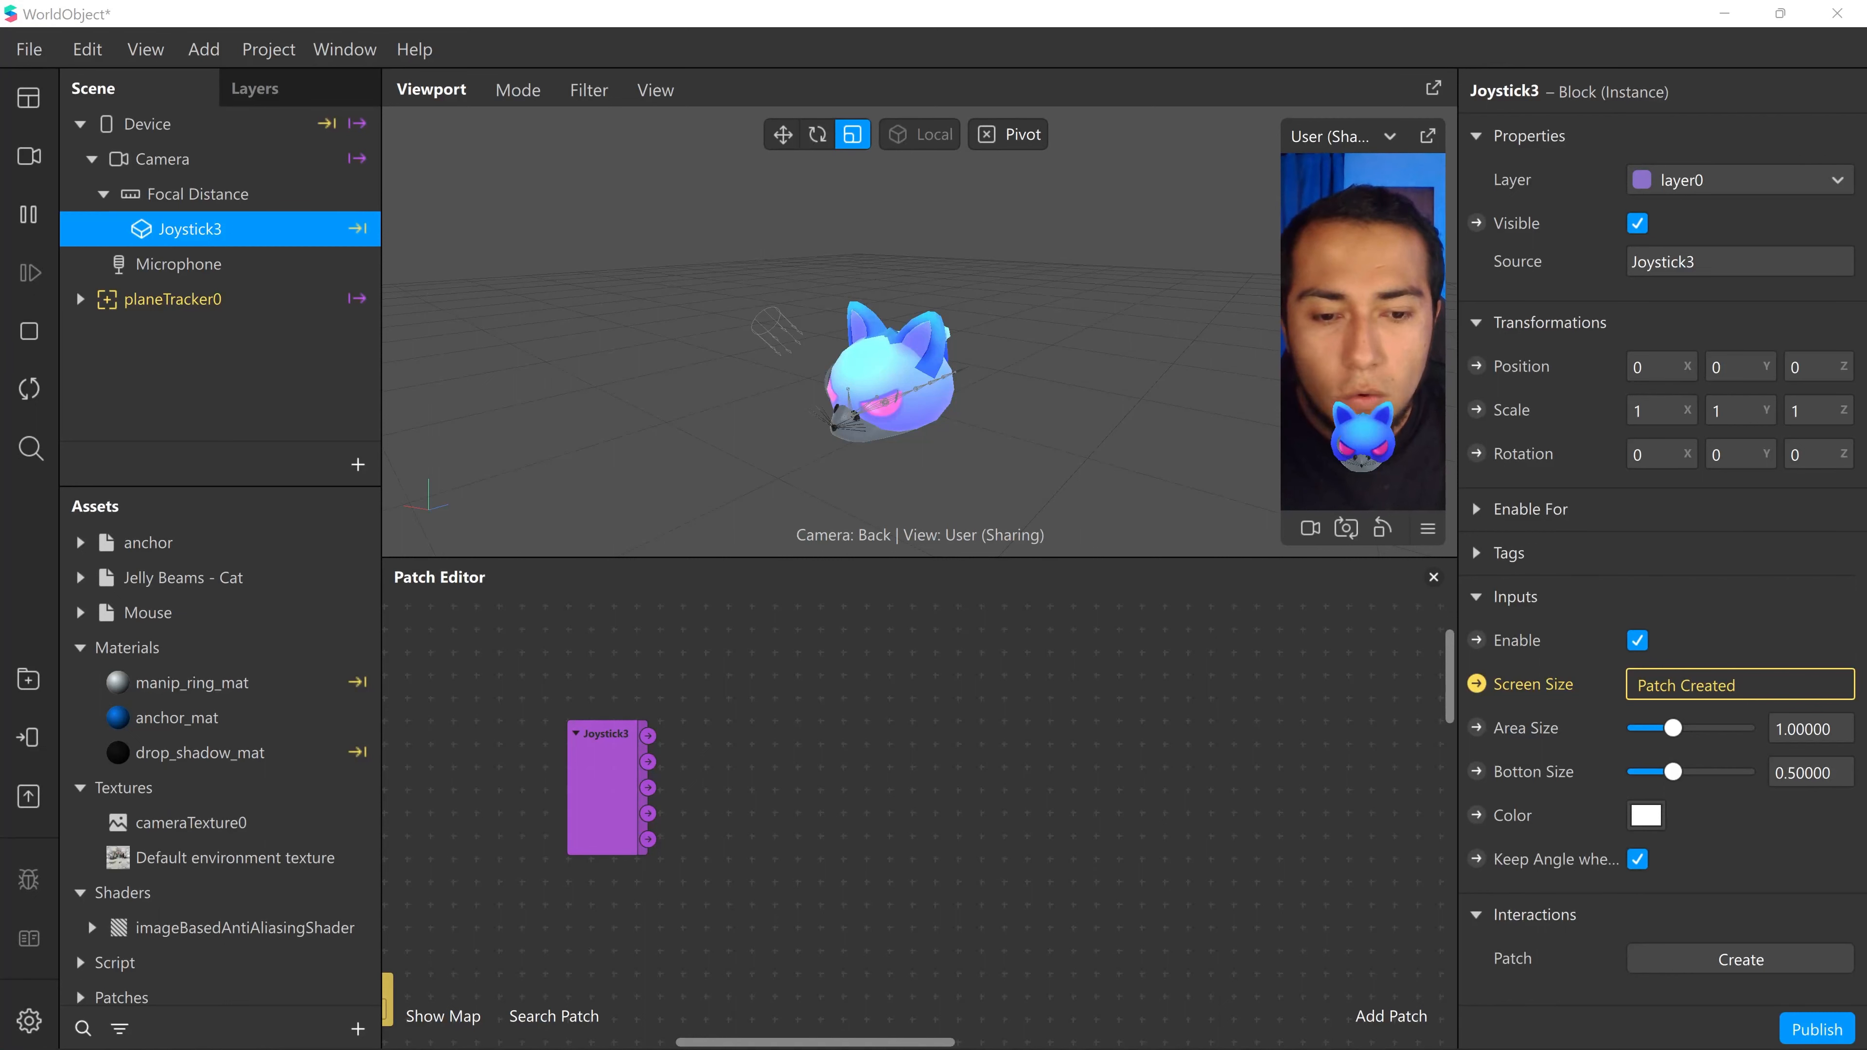
double_click(906, 836)
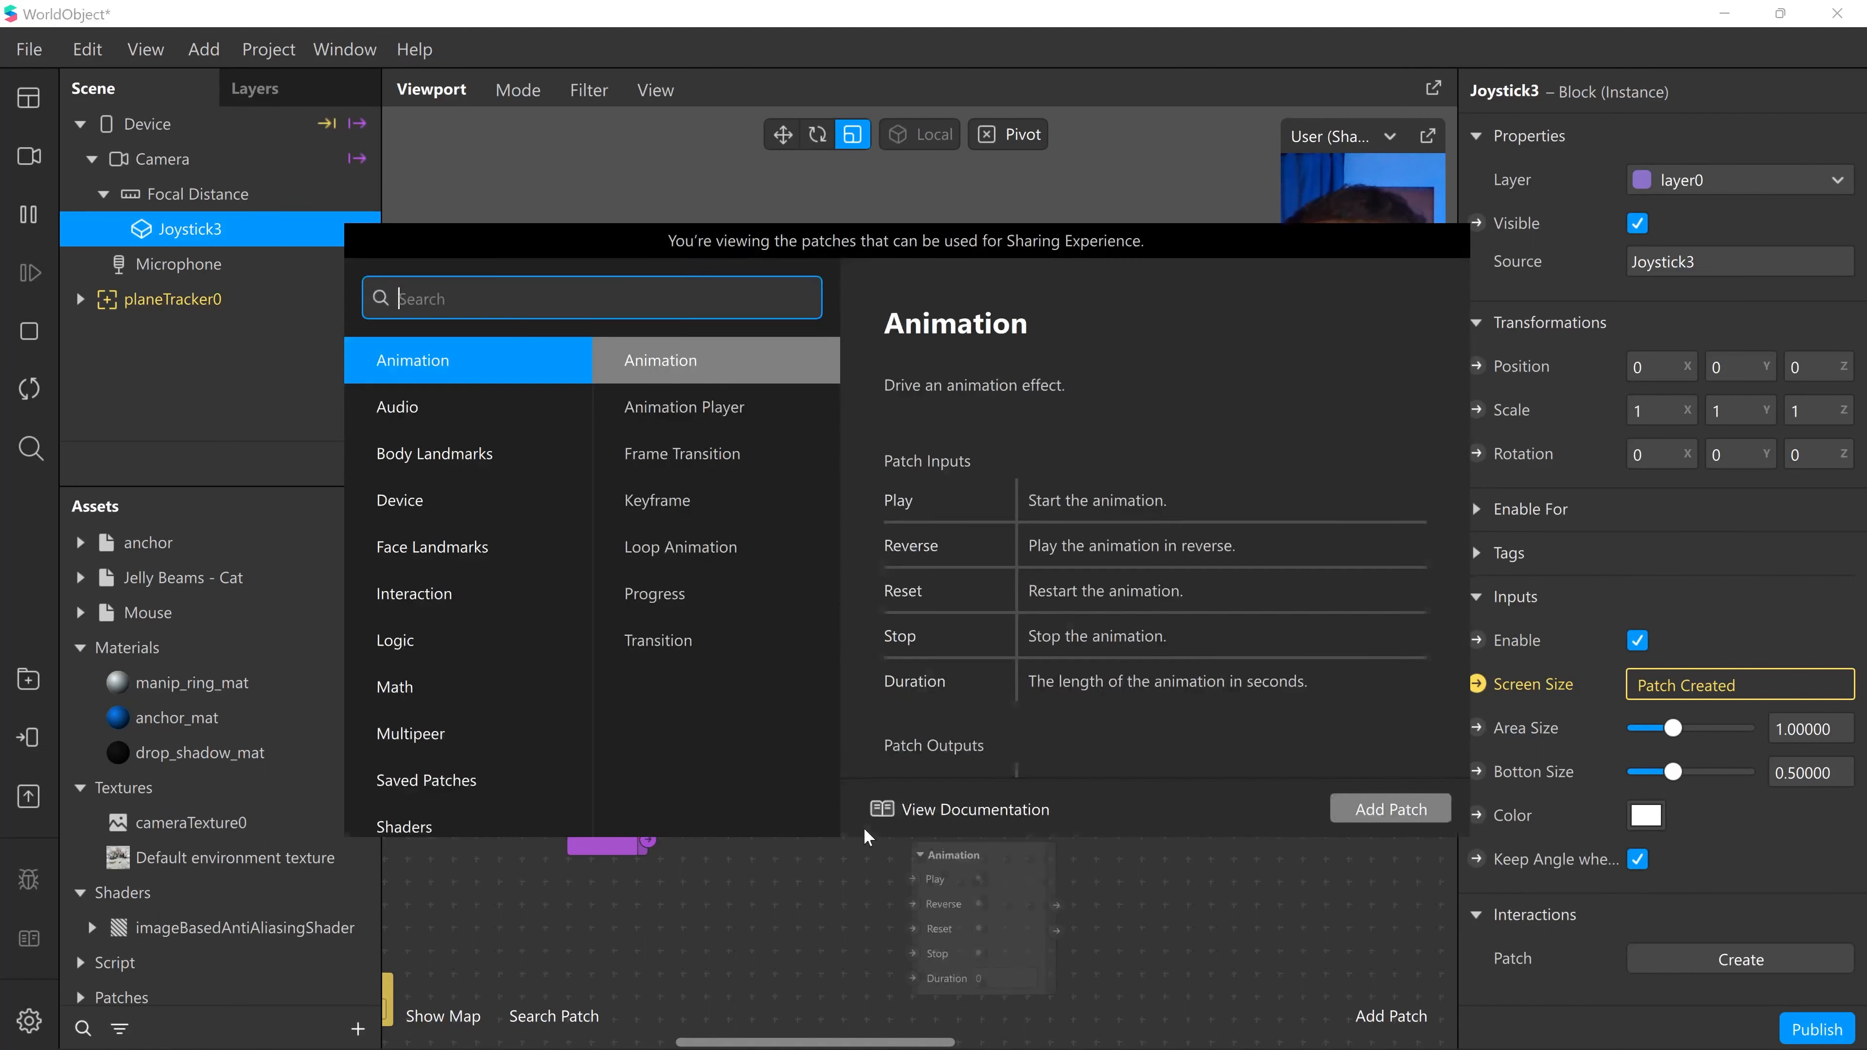
click(853, 858)
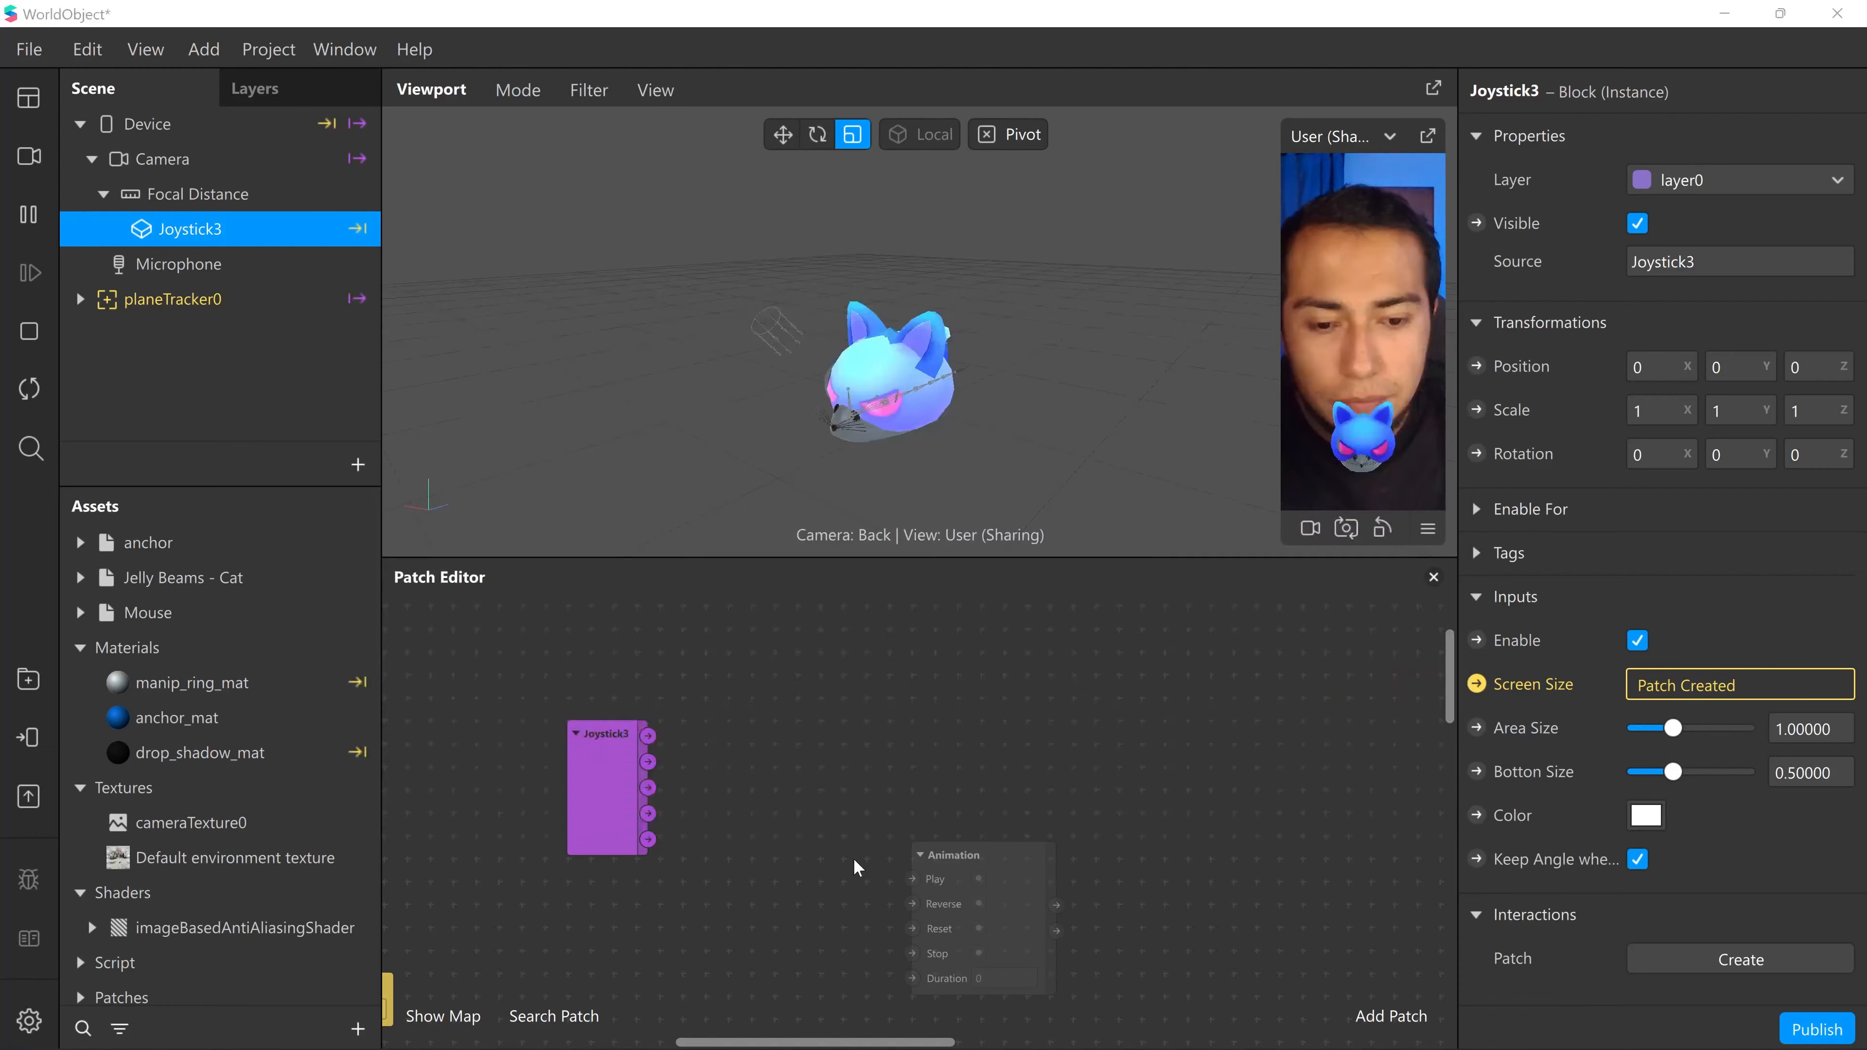
double_click(854, 858)
text(pac)
key(Return)
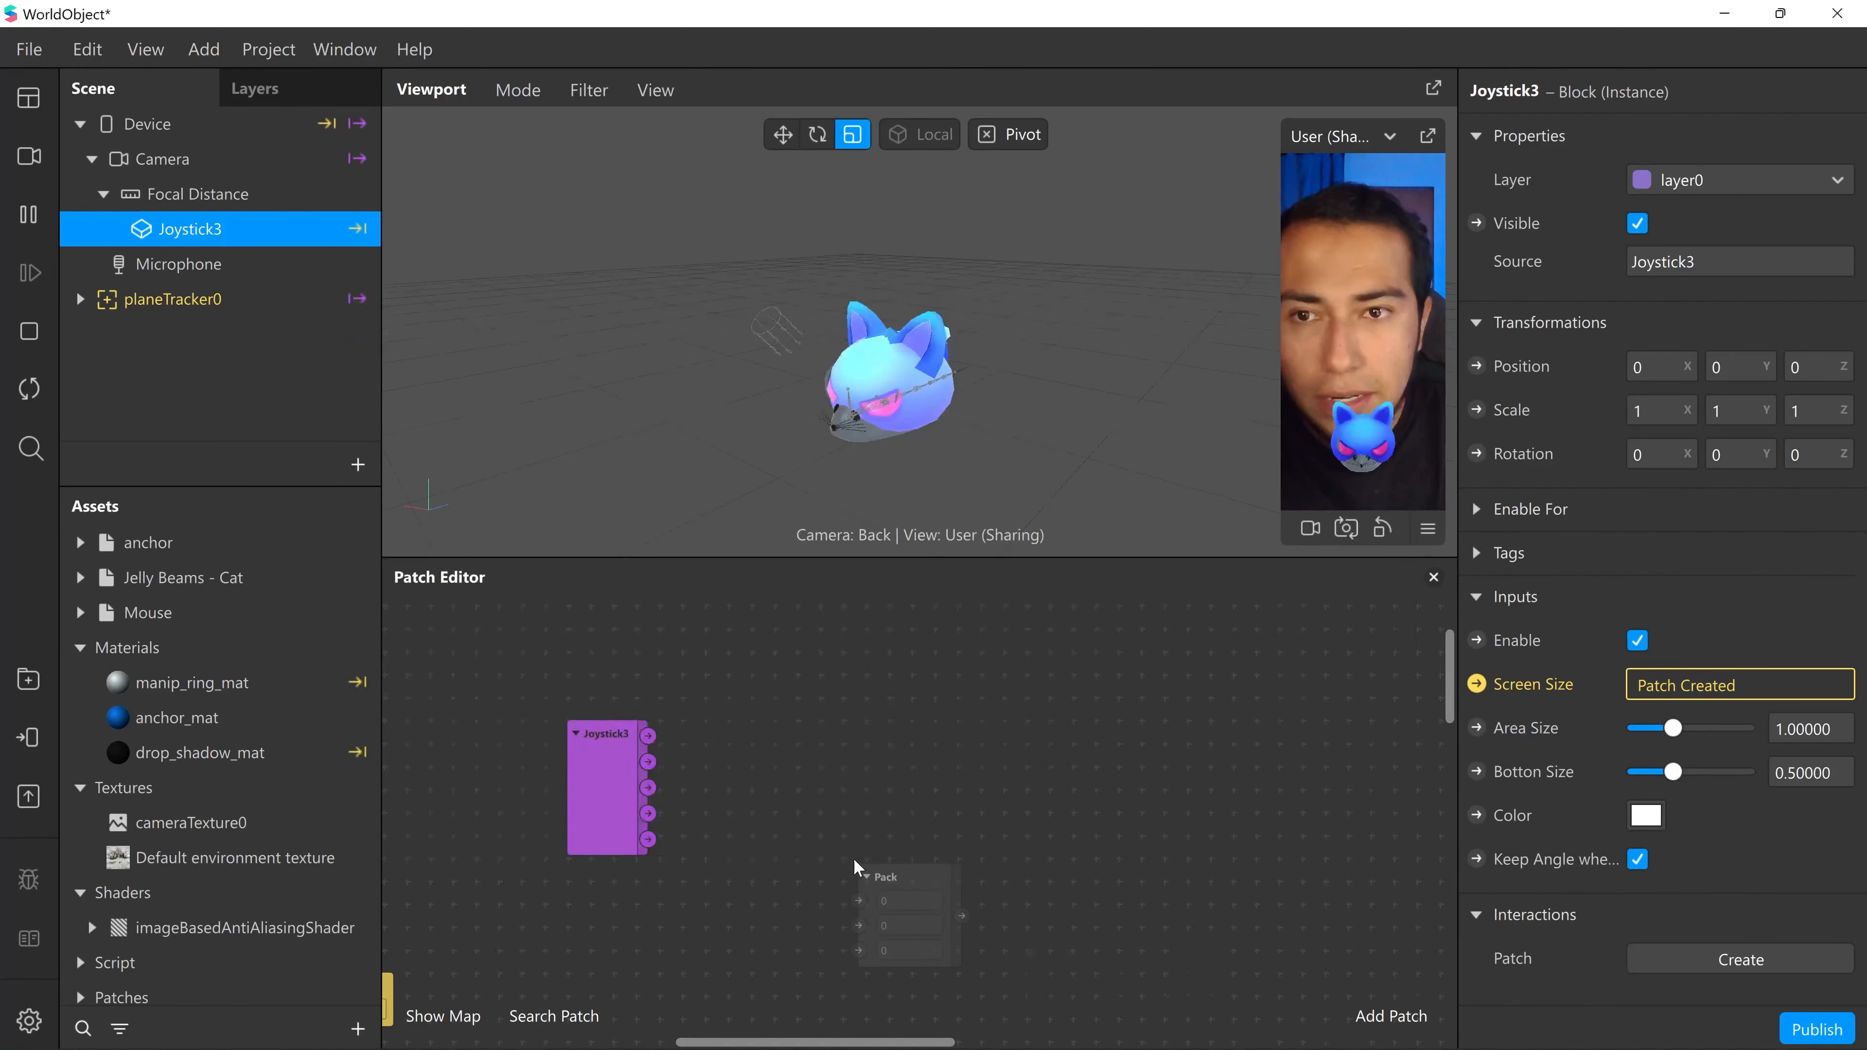
drag(882, 887, 955, 745)
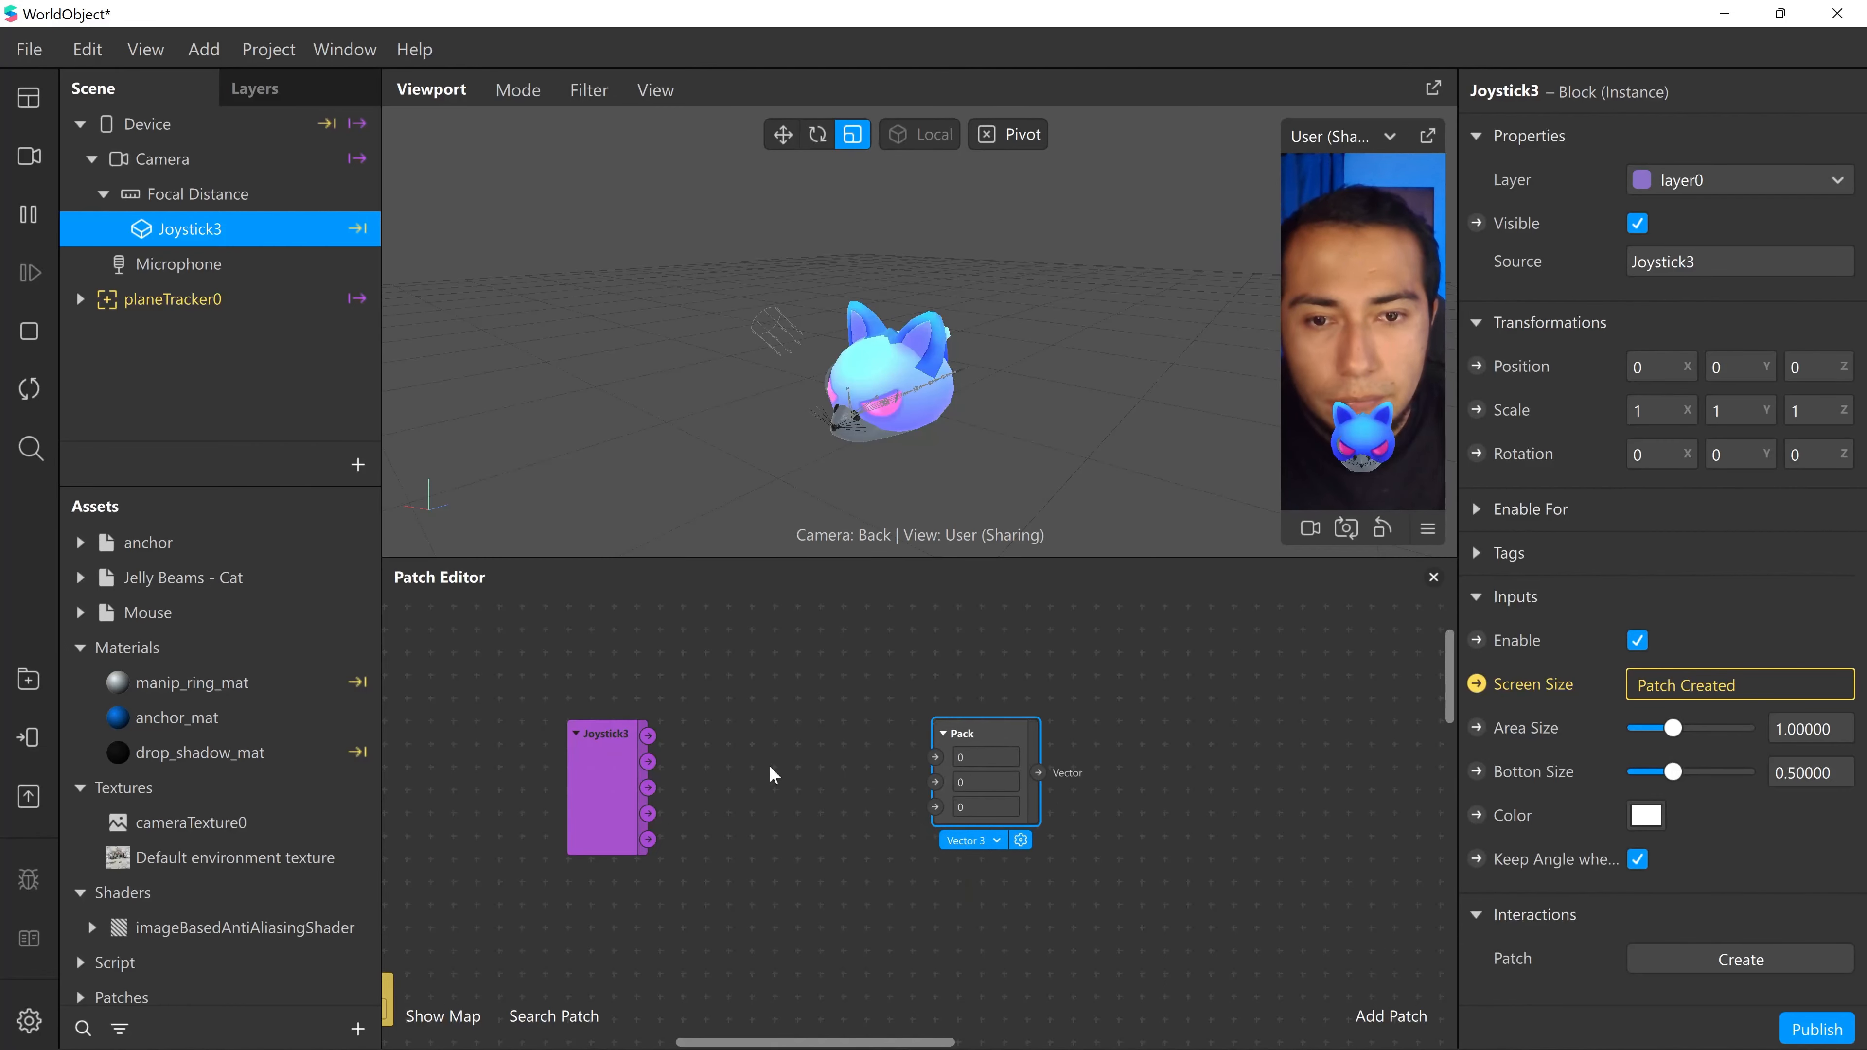
- Add a Negate patch and place it between the Joystick3 and Pack patches, slightly below them
double_click(767, 822)
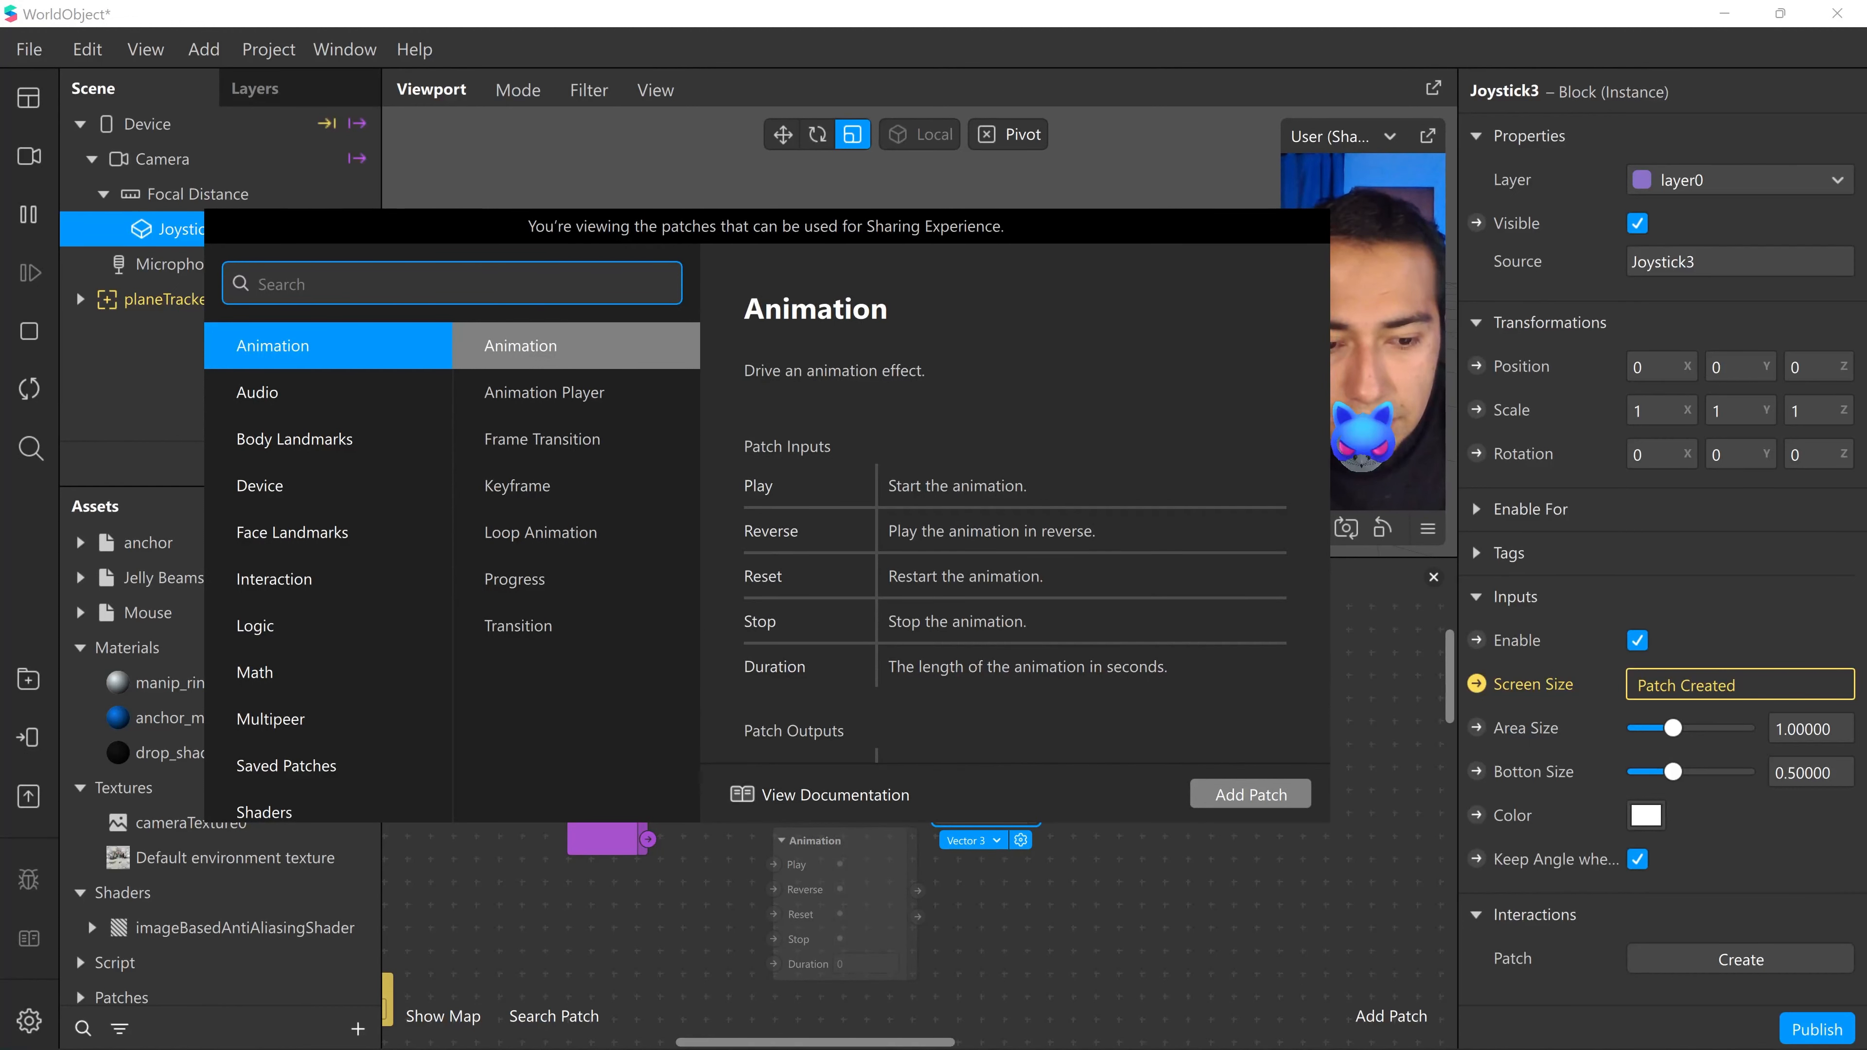
key(Escape)
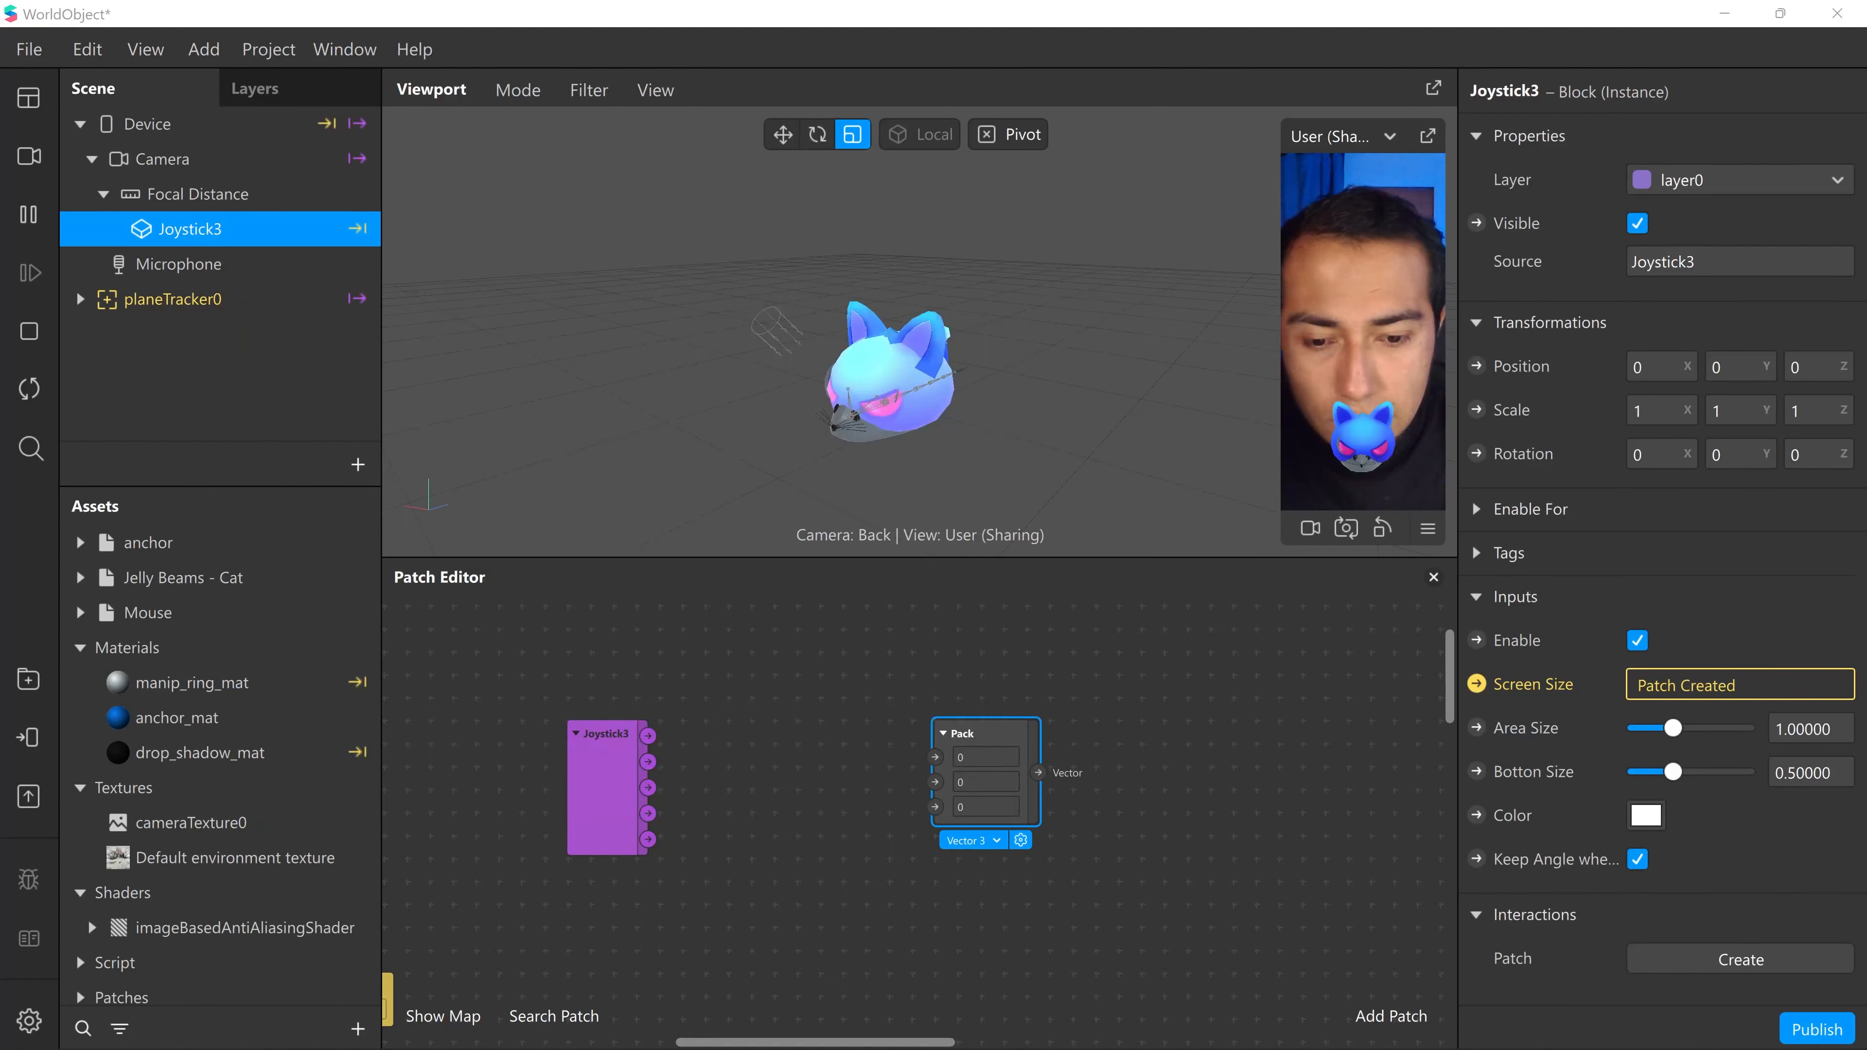
double_click(818, 832)
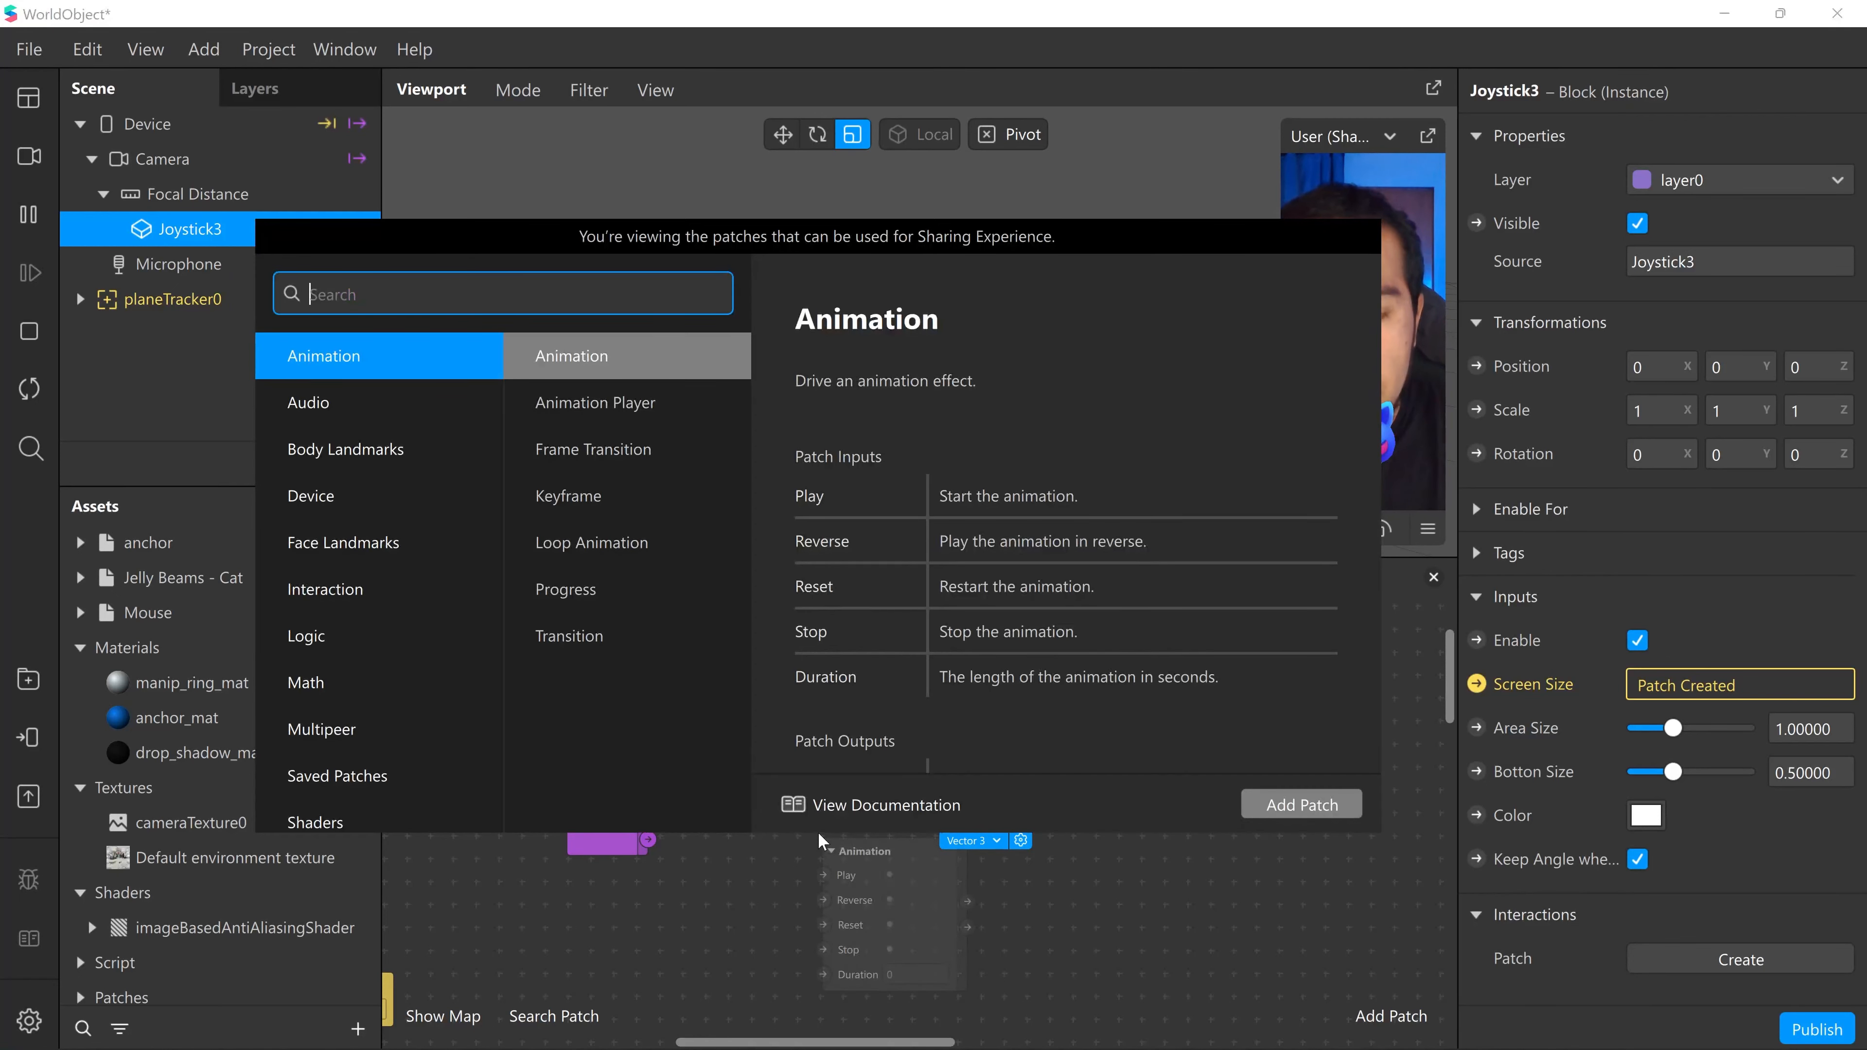
text(neg)
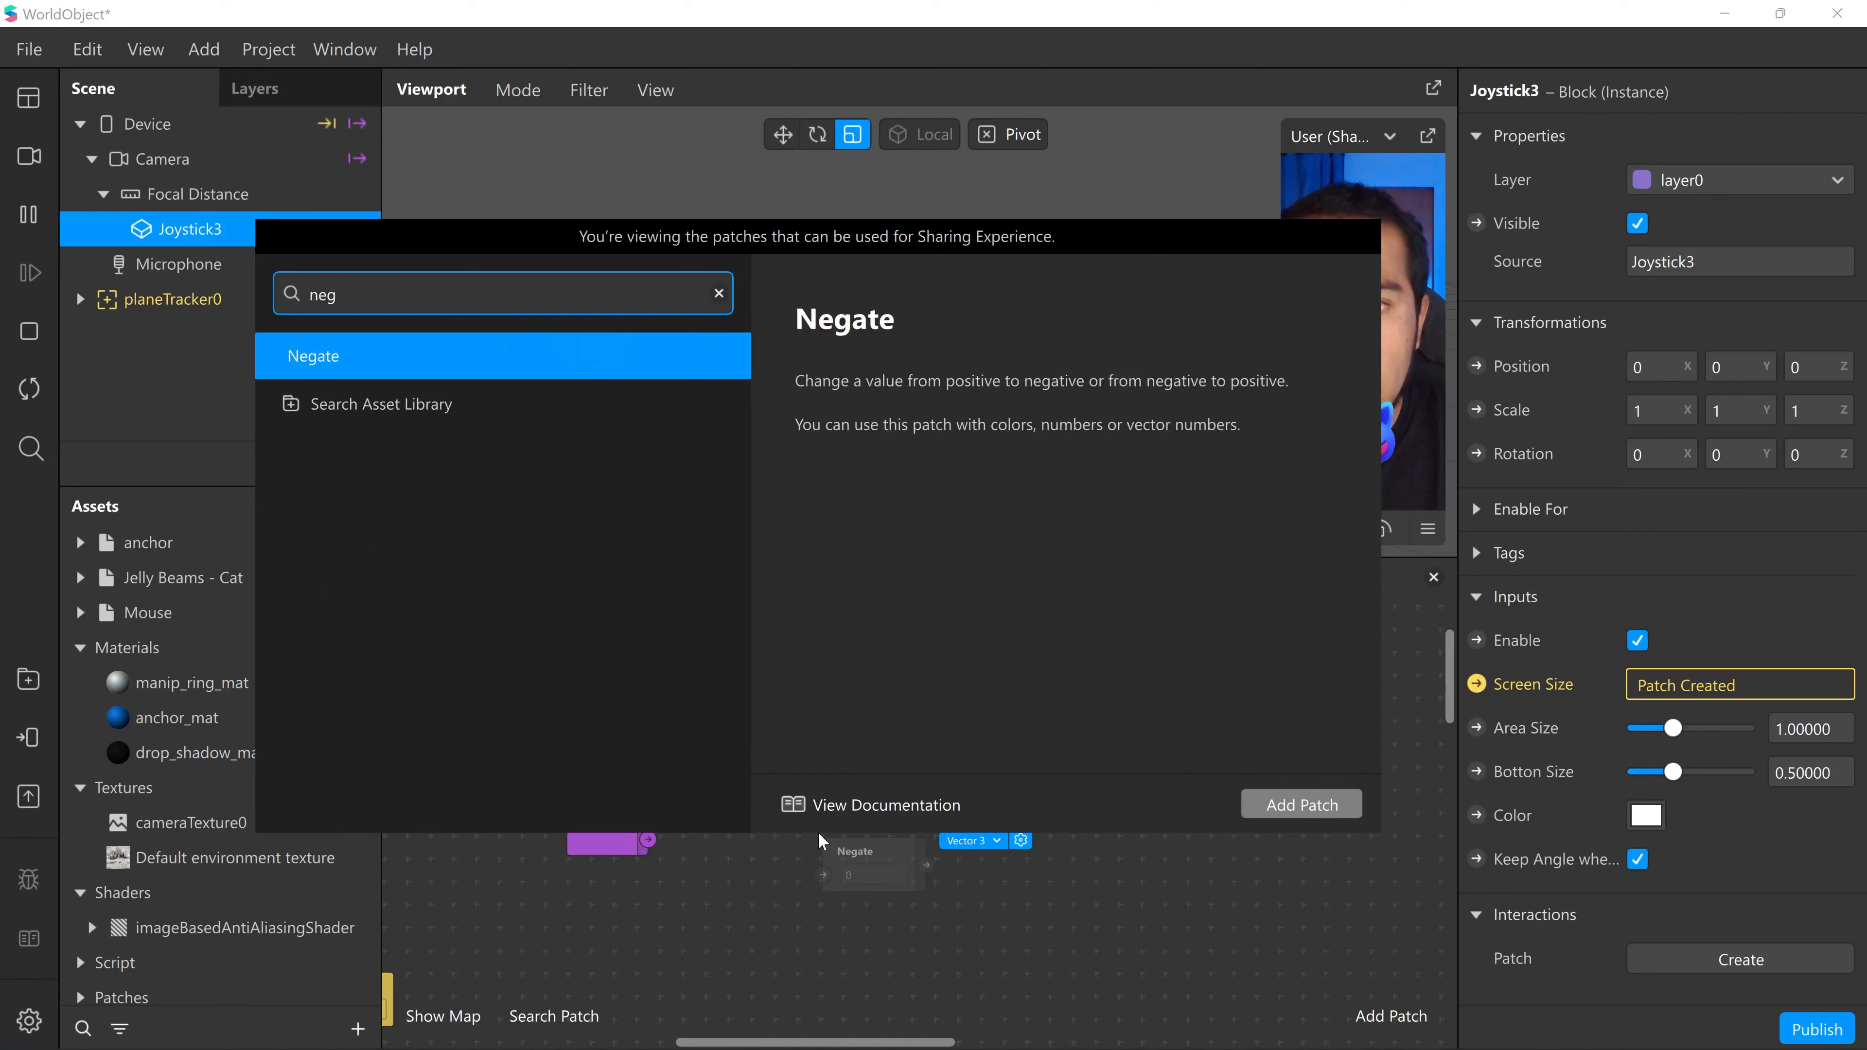
key(Return)
drag(856, 849, 806, 845)
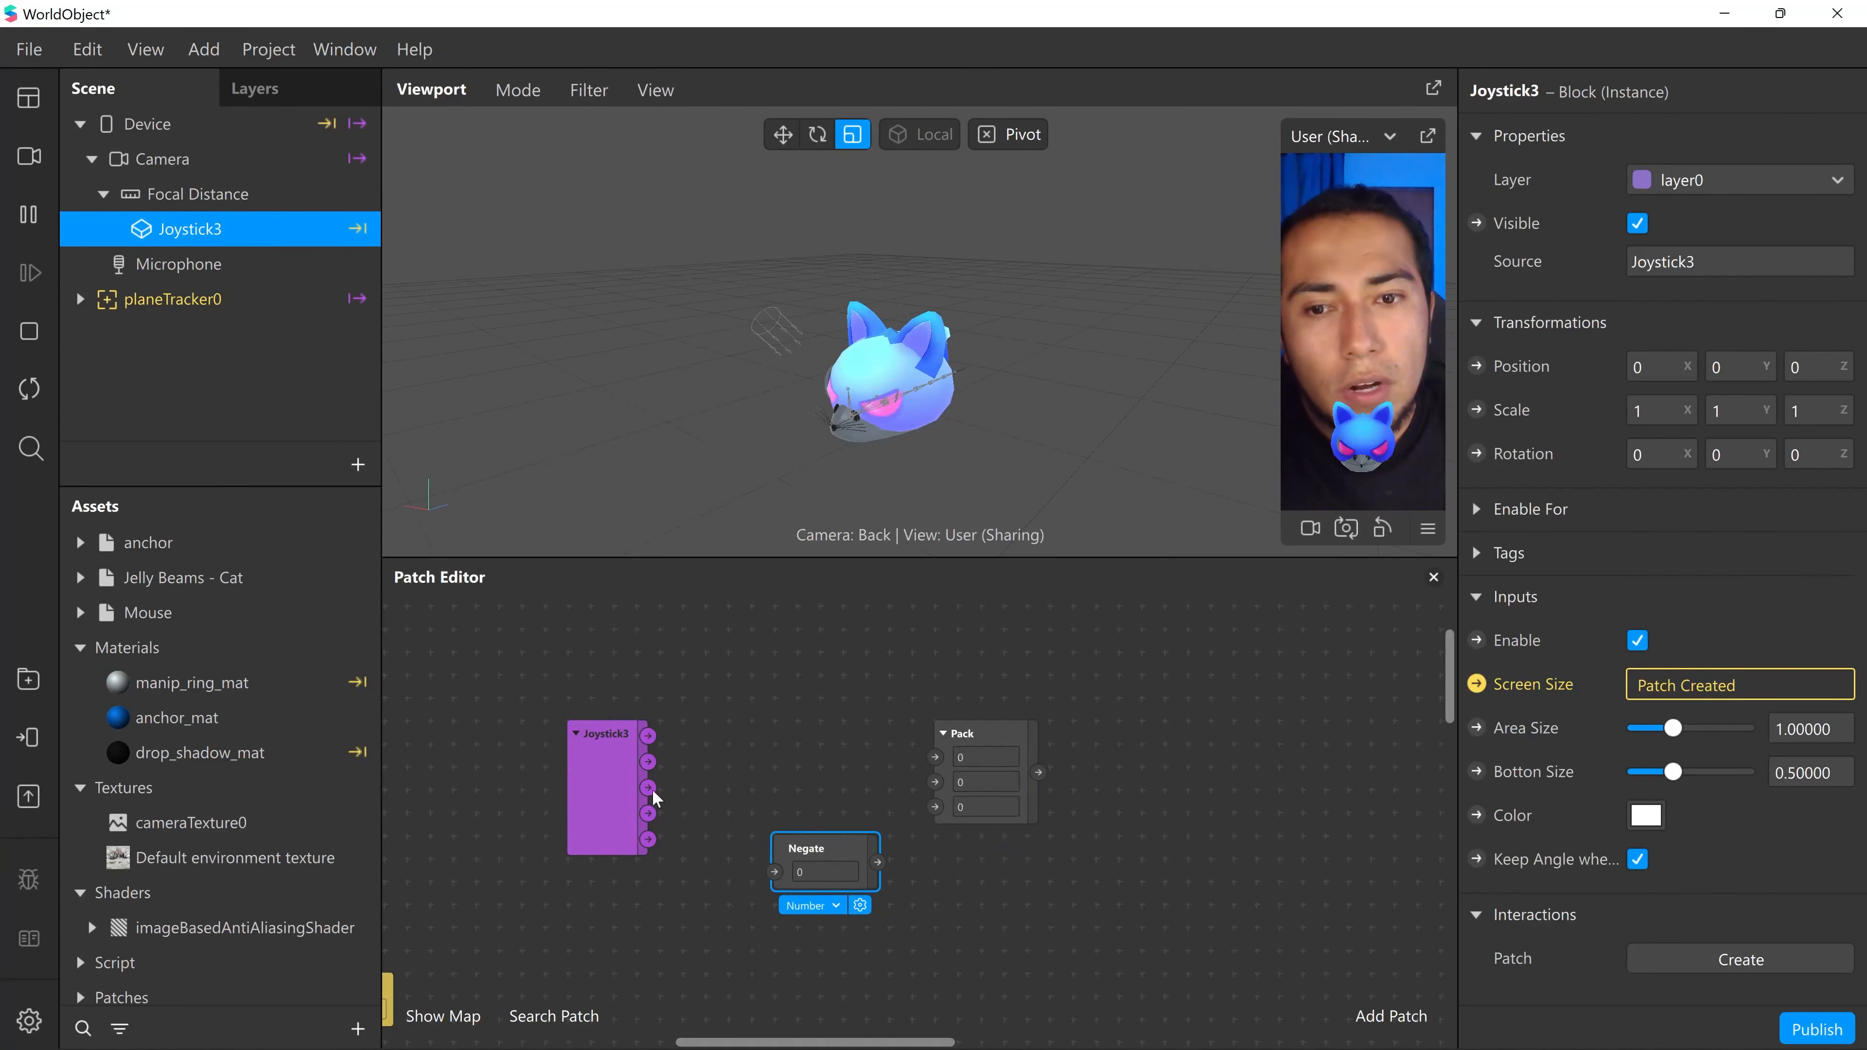
- Connect Joystick3's X output to Pack's first input and its Y output through Negate to Pack's third input
drag(985, 736, 1031, 739)
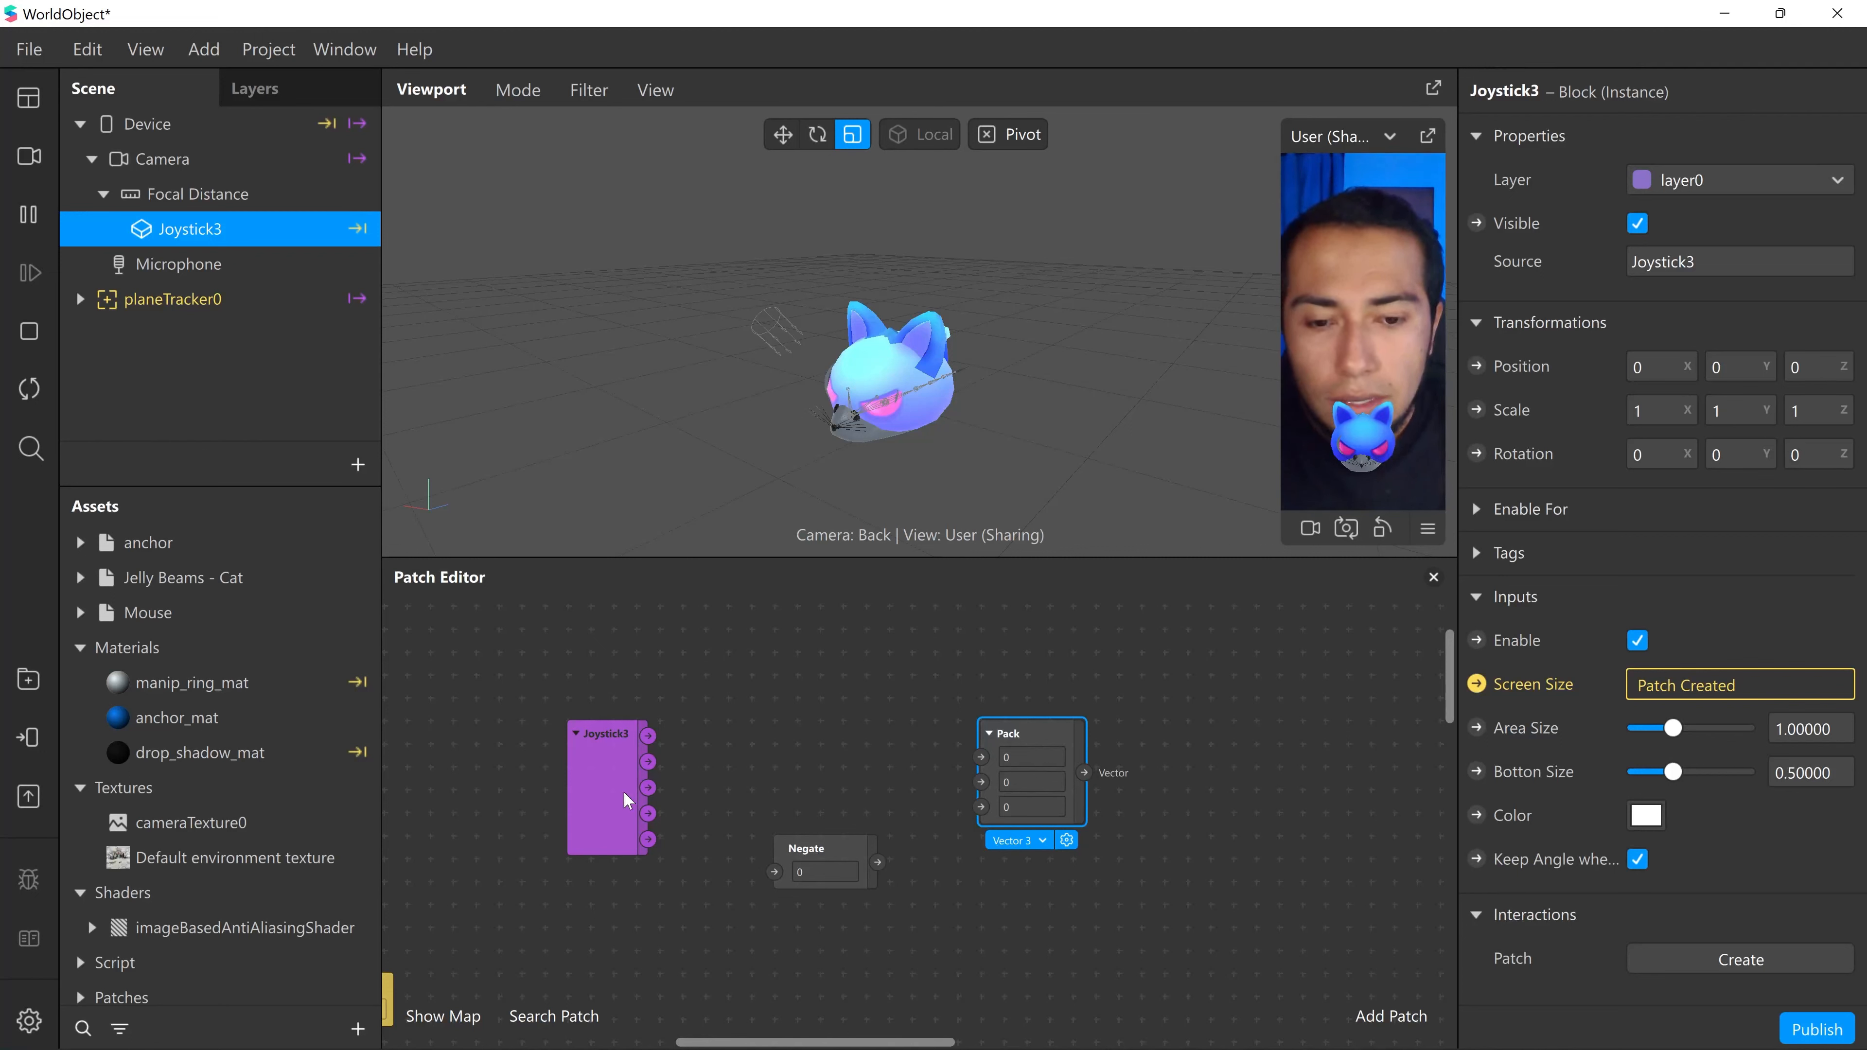
drag(641, 763, 986, 757)
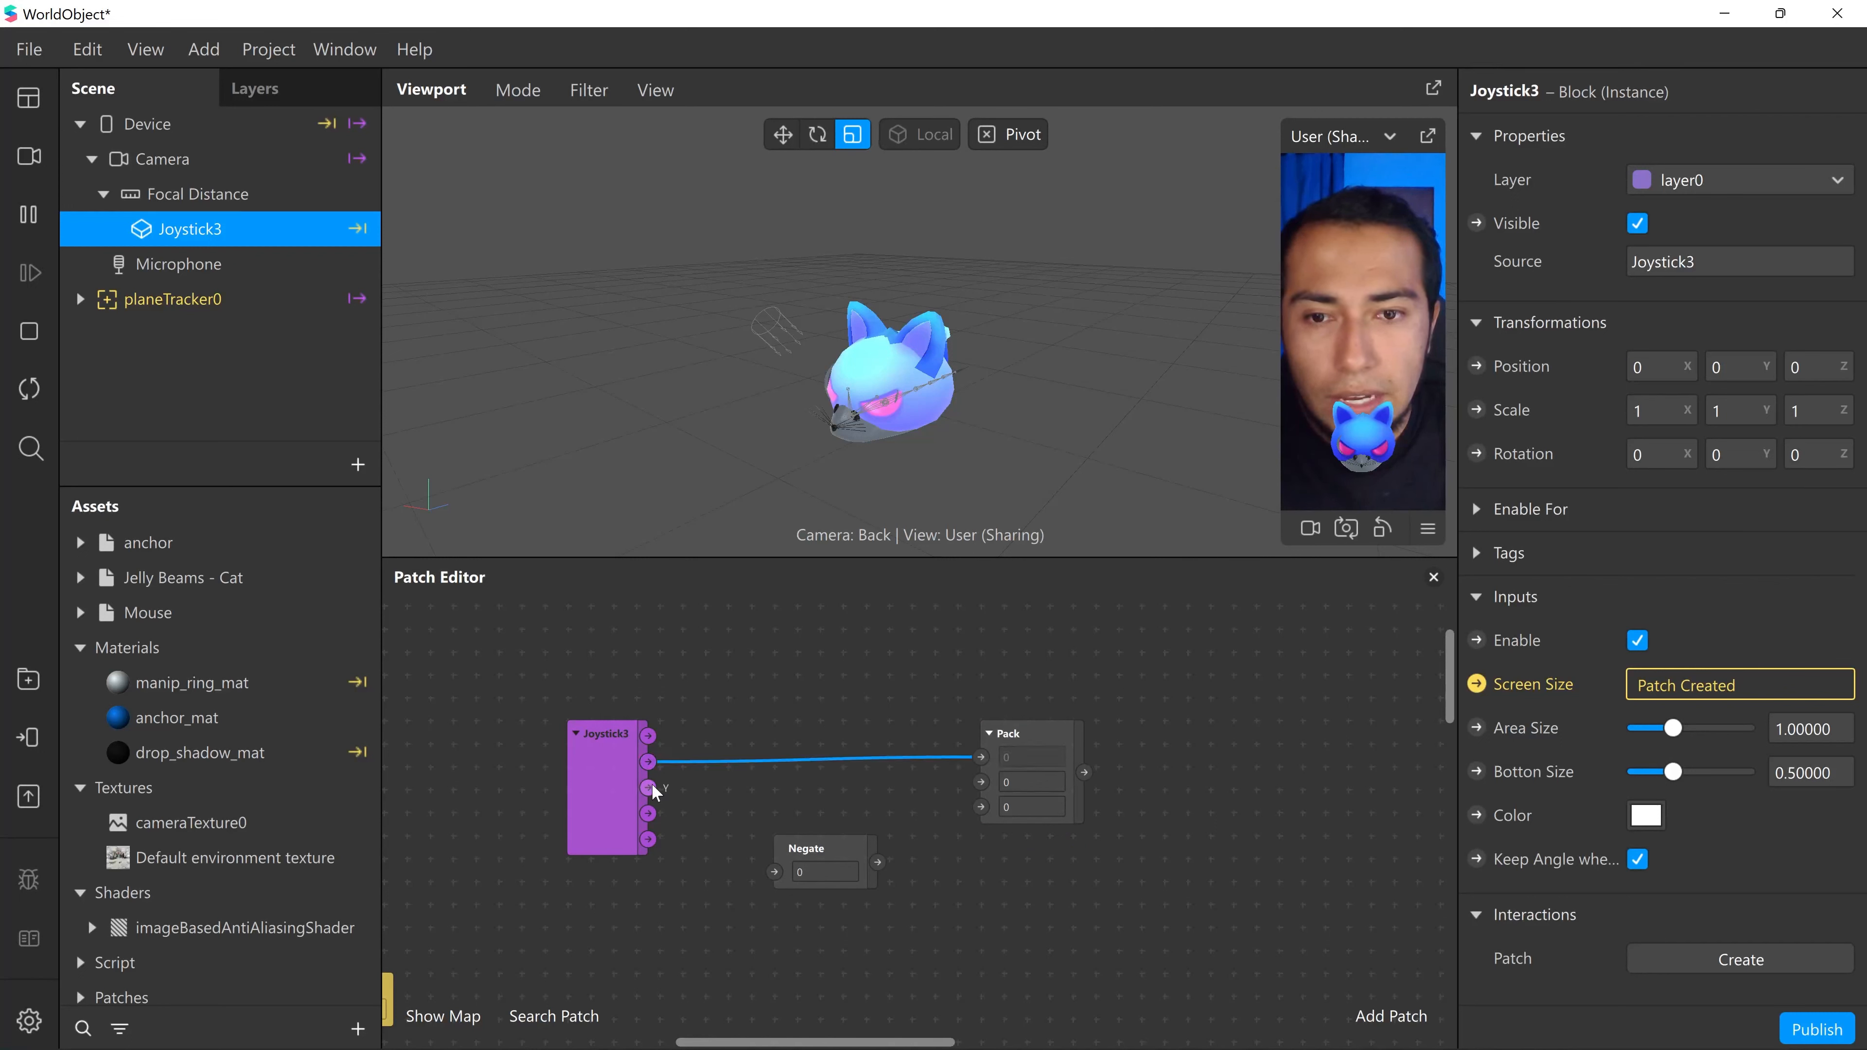
drag(650, 787, 773, 871)
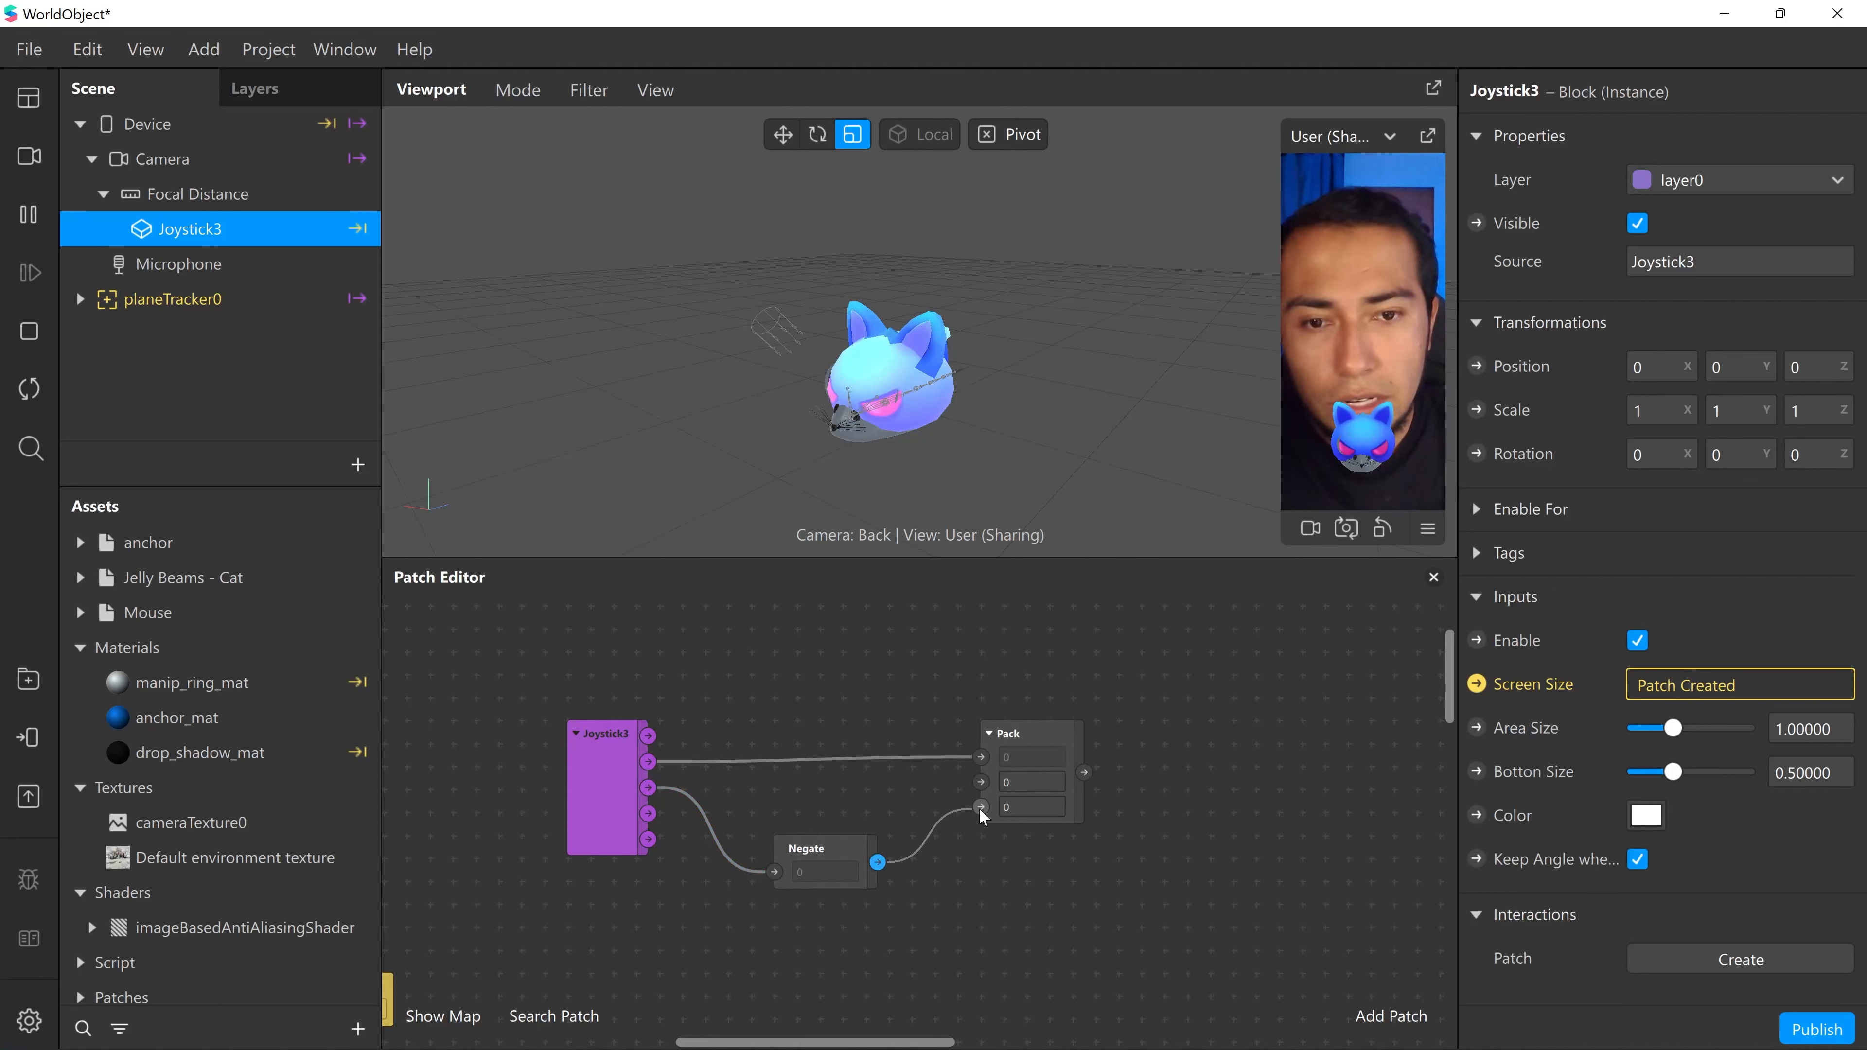
drag(979, 807, 979, 806)
- Add a Multiply patch in the empty area beyond the Pack patch
middle_drag(1123, 885, 804, 868)
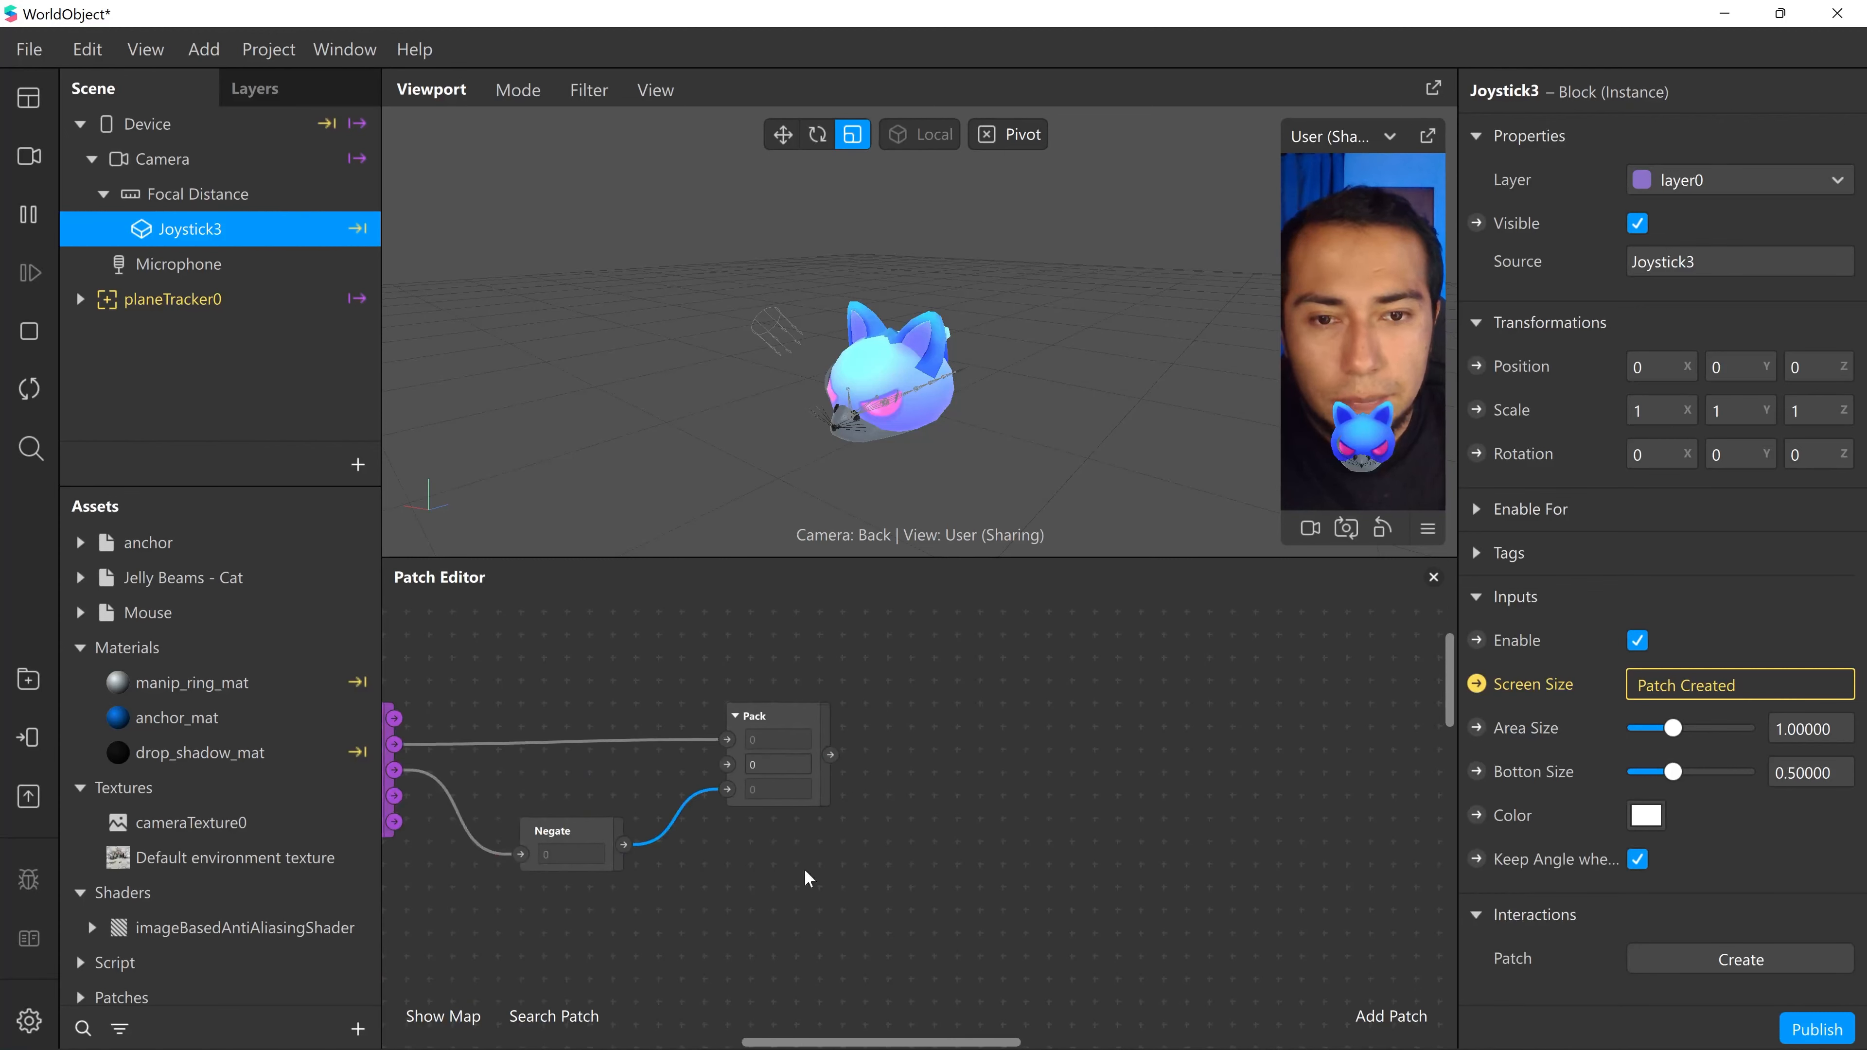
double_click(1033, 679)
text(mu)
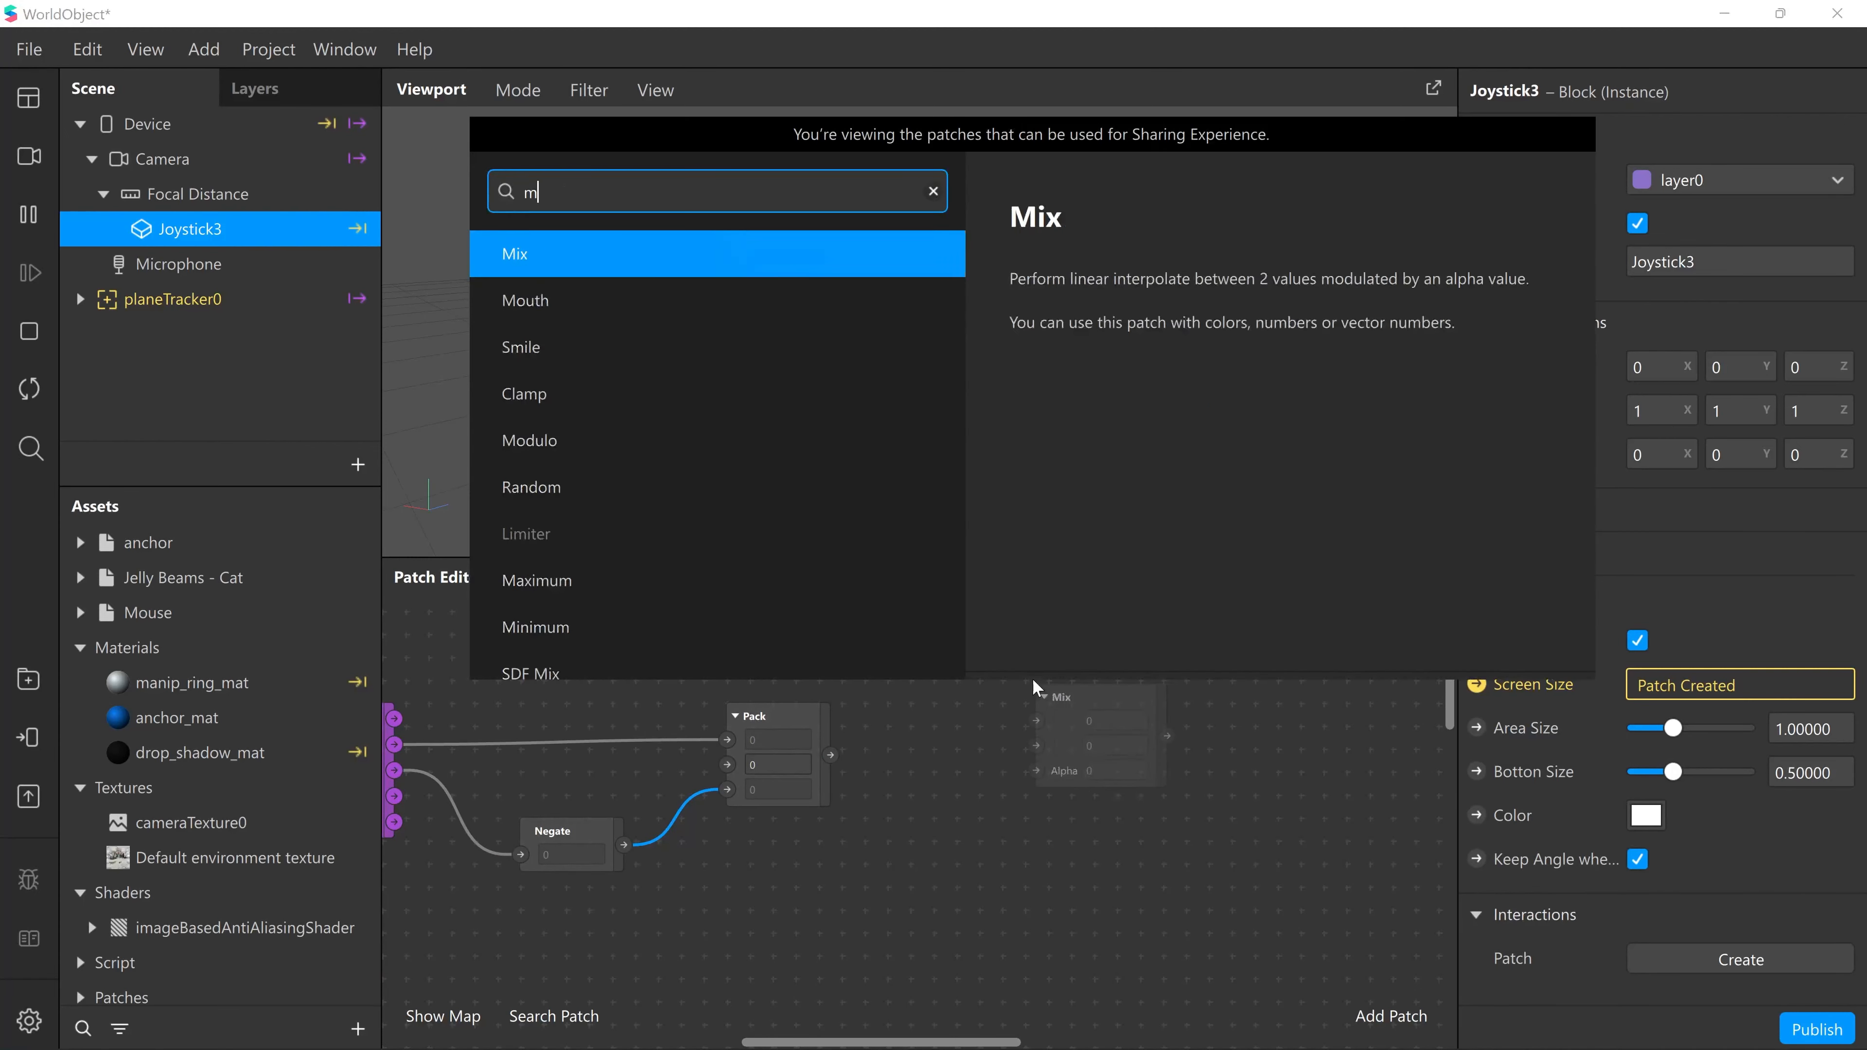
key(Down)
key(Down)
key(Return)
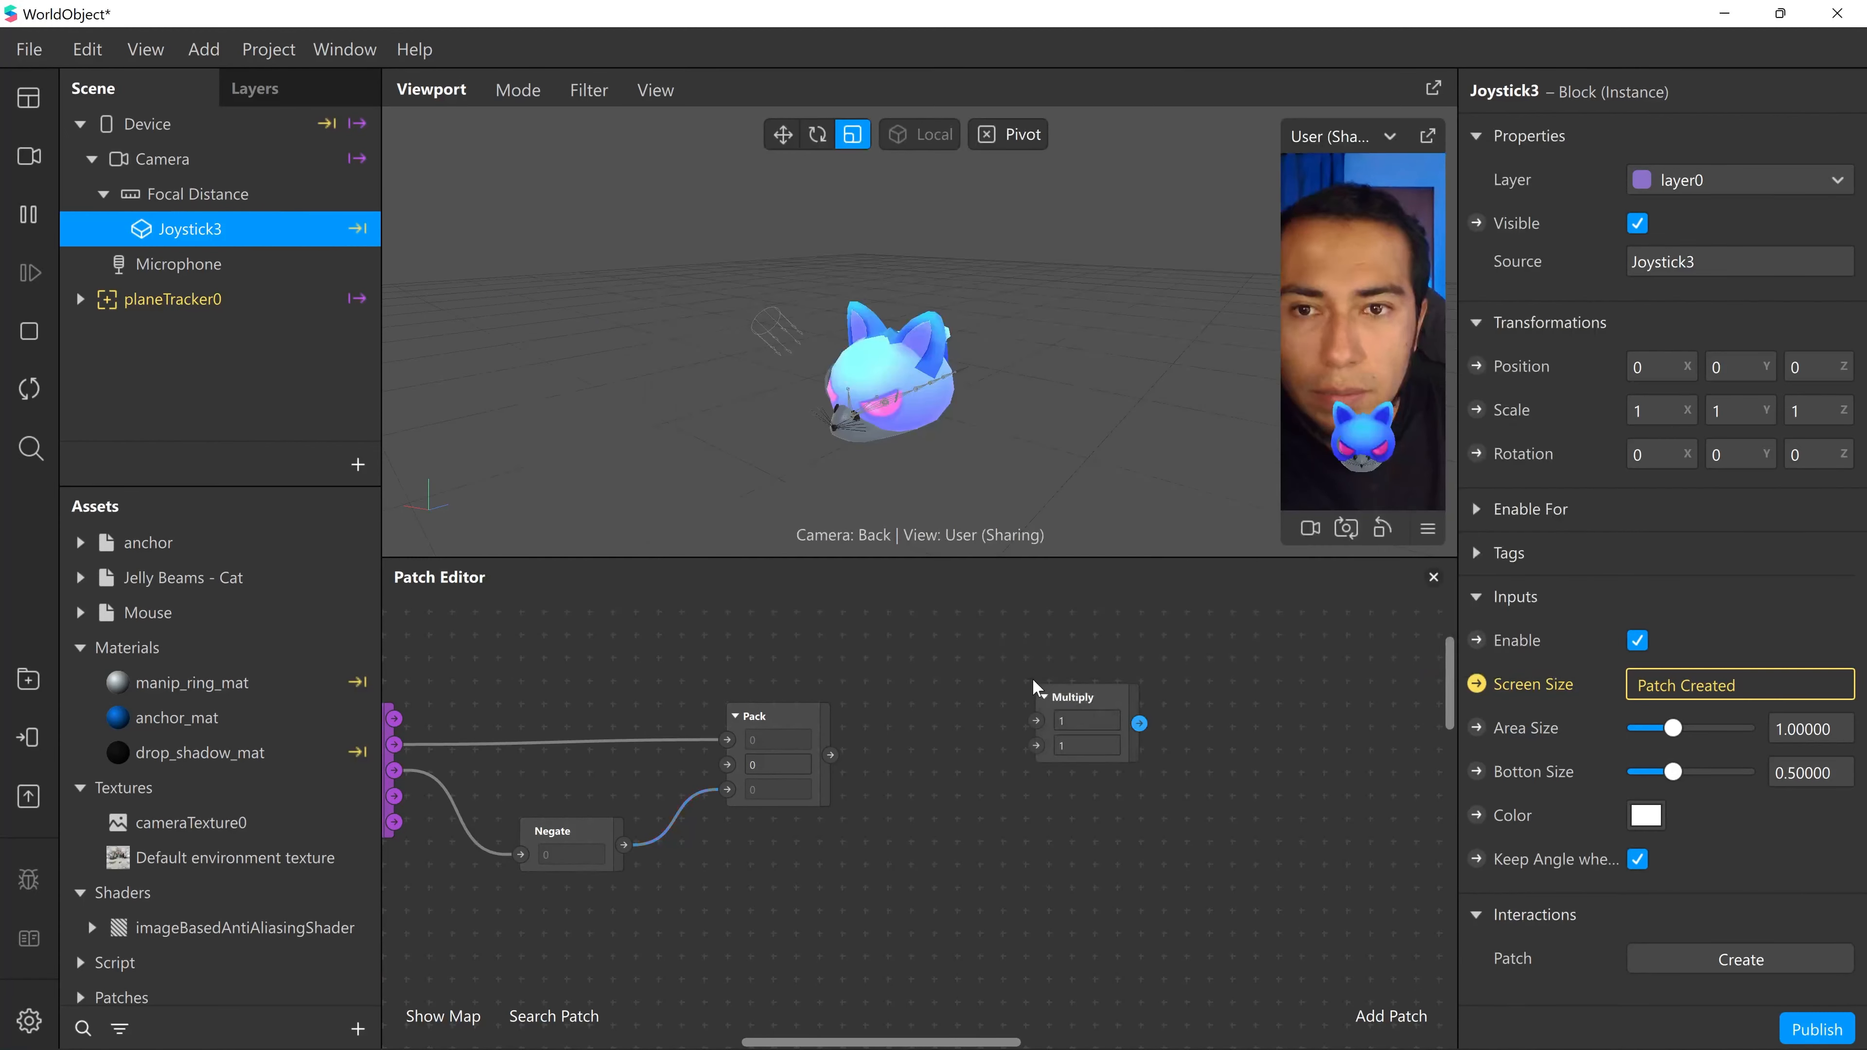
- Add a Delta Time patch below the Multiply patch, and place a second Multiply patch above the first one
double_click(992, 896)
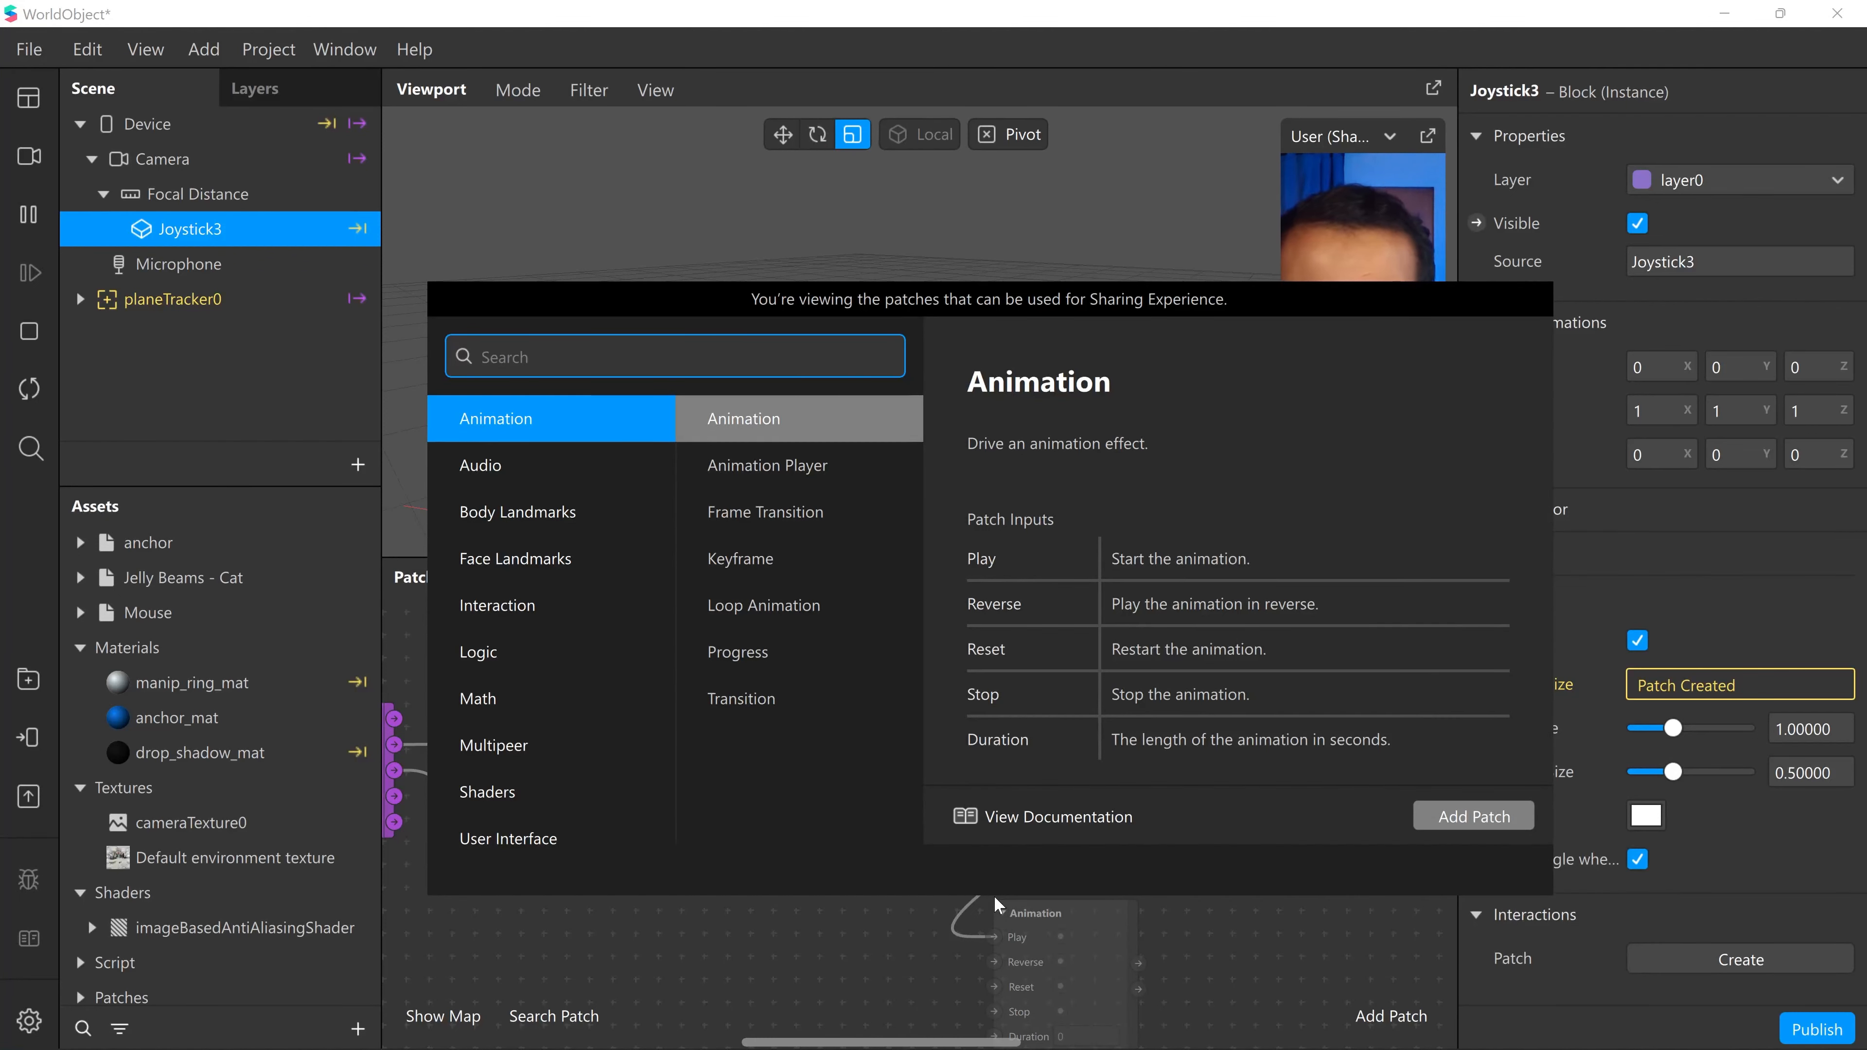
text(delta)
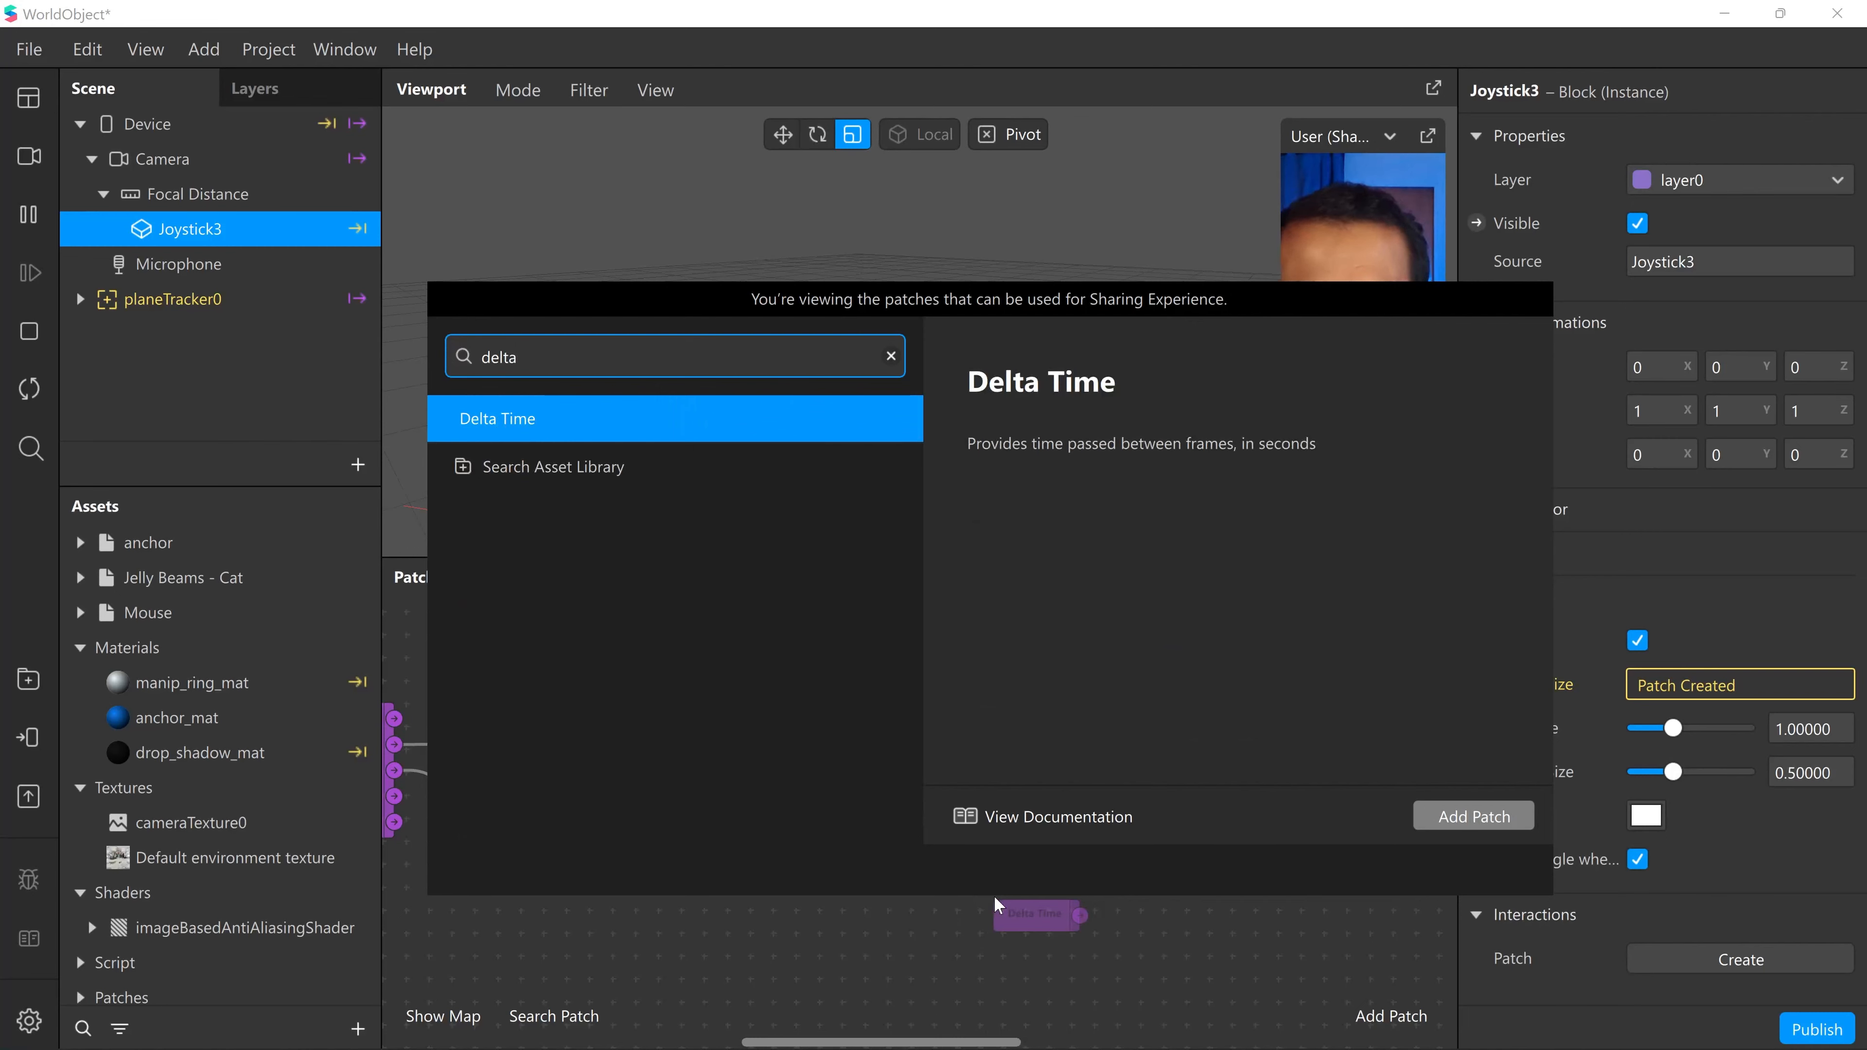
key(Return)
drag(1007, 912, 924, 898)
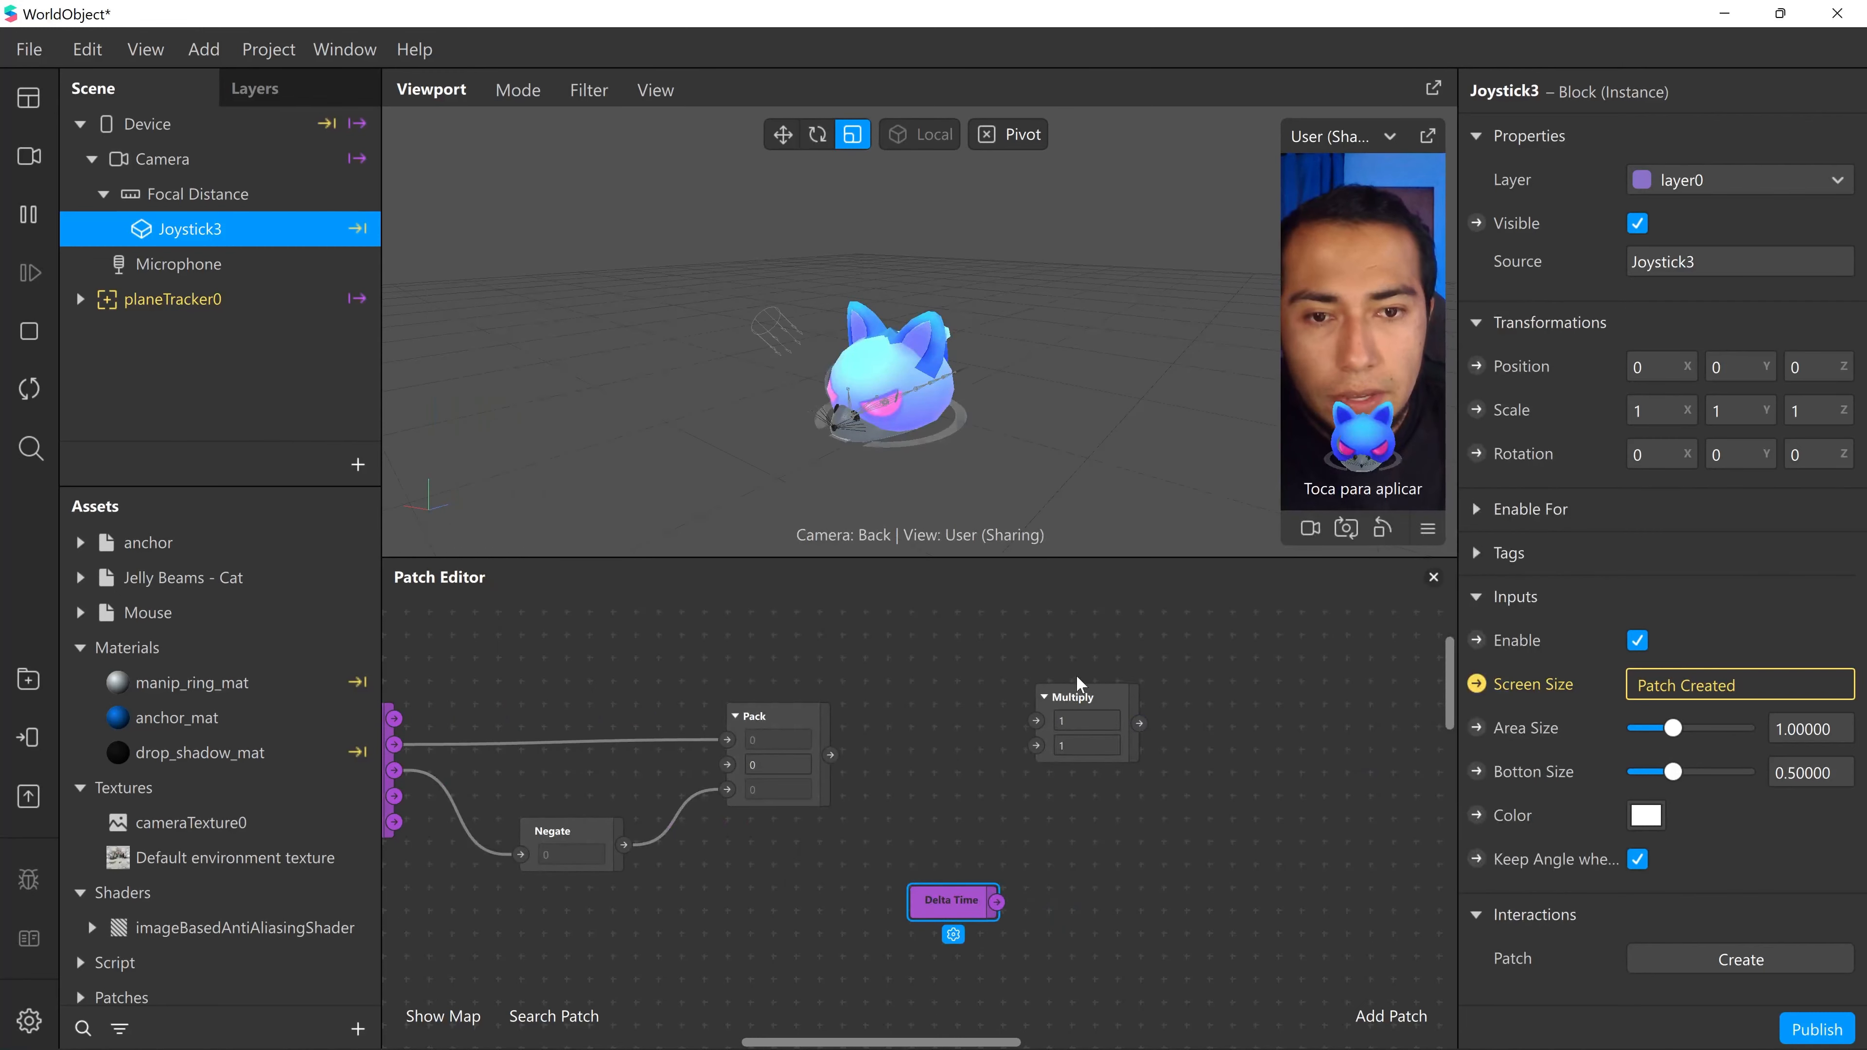
drag(1095, 699, 1119, 794)
drag(1200, 714, 1244, 691)
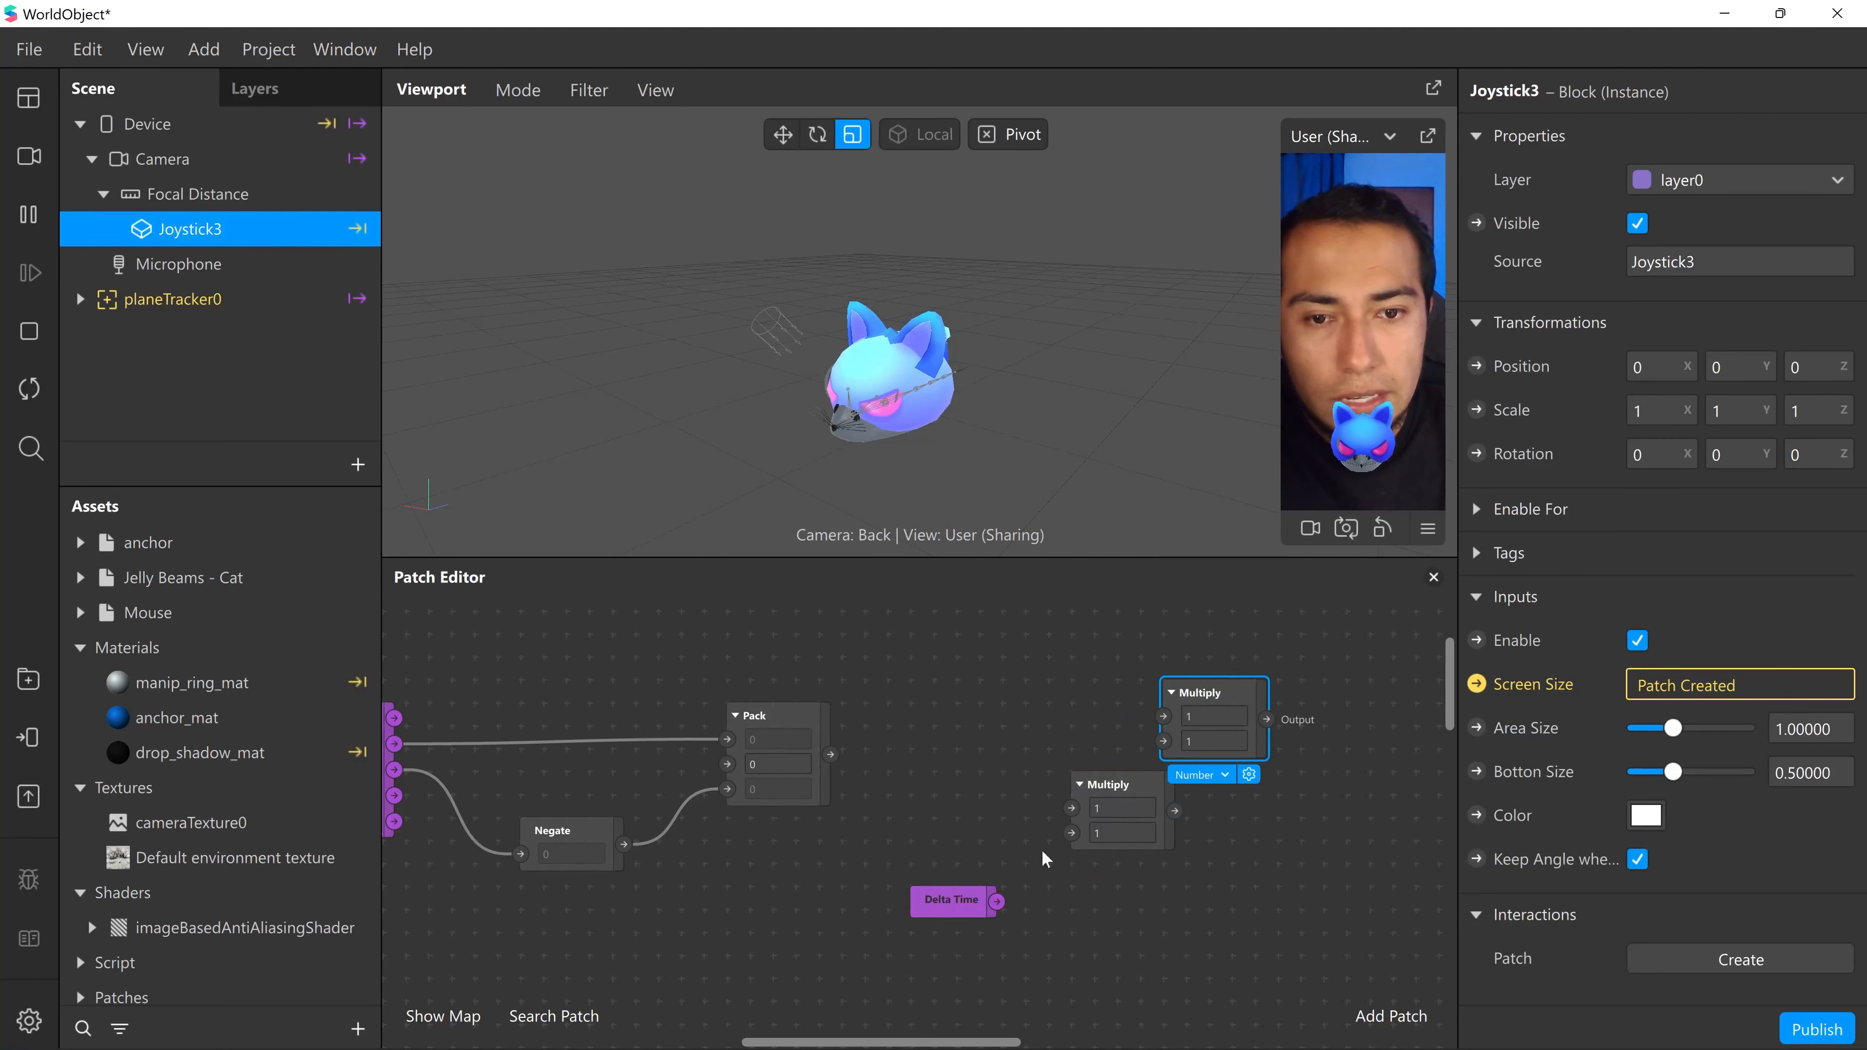
- Connect Delta Time through the lower Multiply patch to the upper Multiply's second input, and Pack's Vector output to its first input
drag(996, 901, 1047, 868)
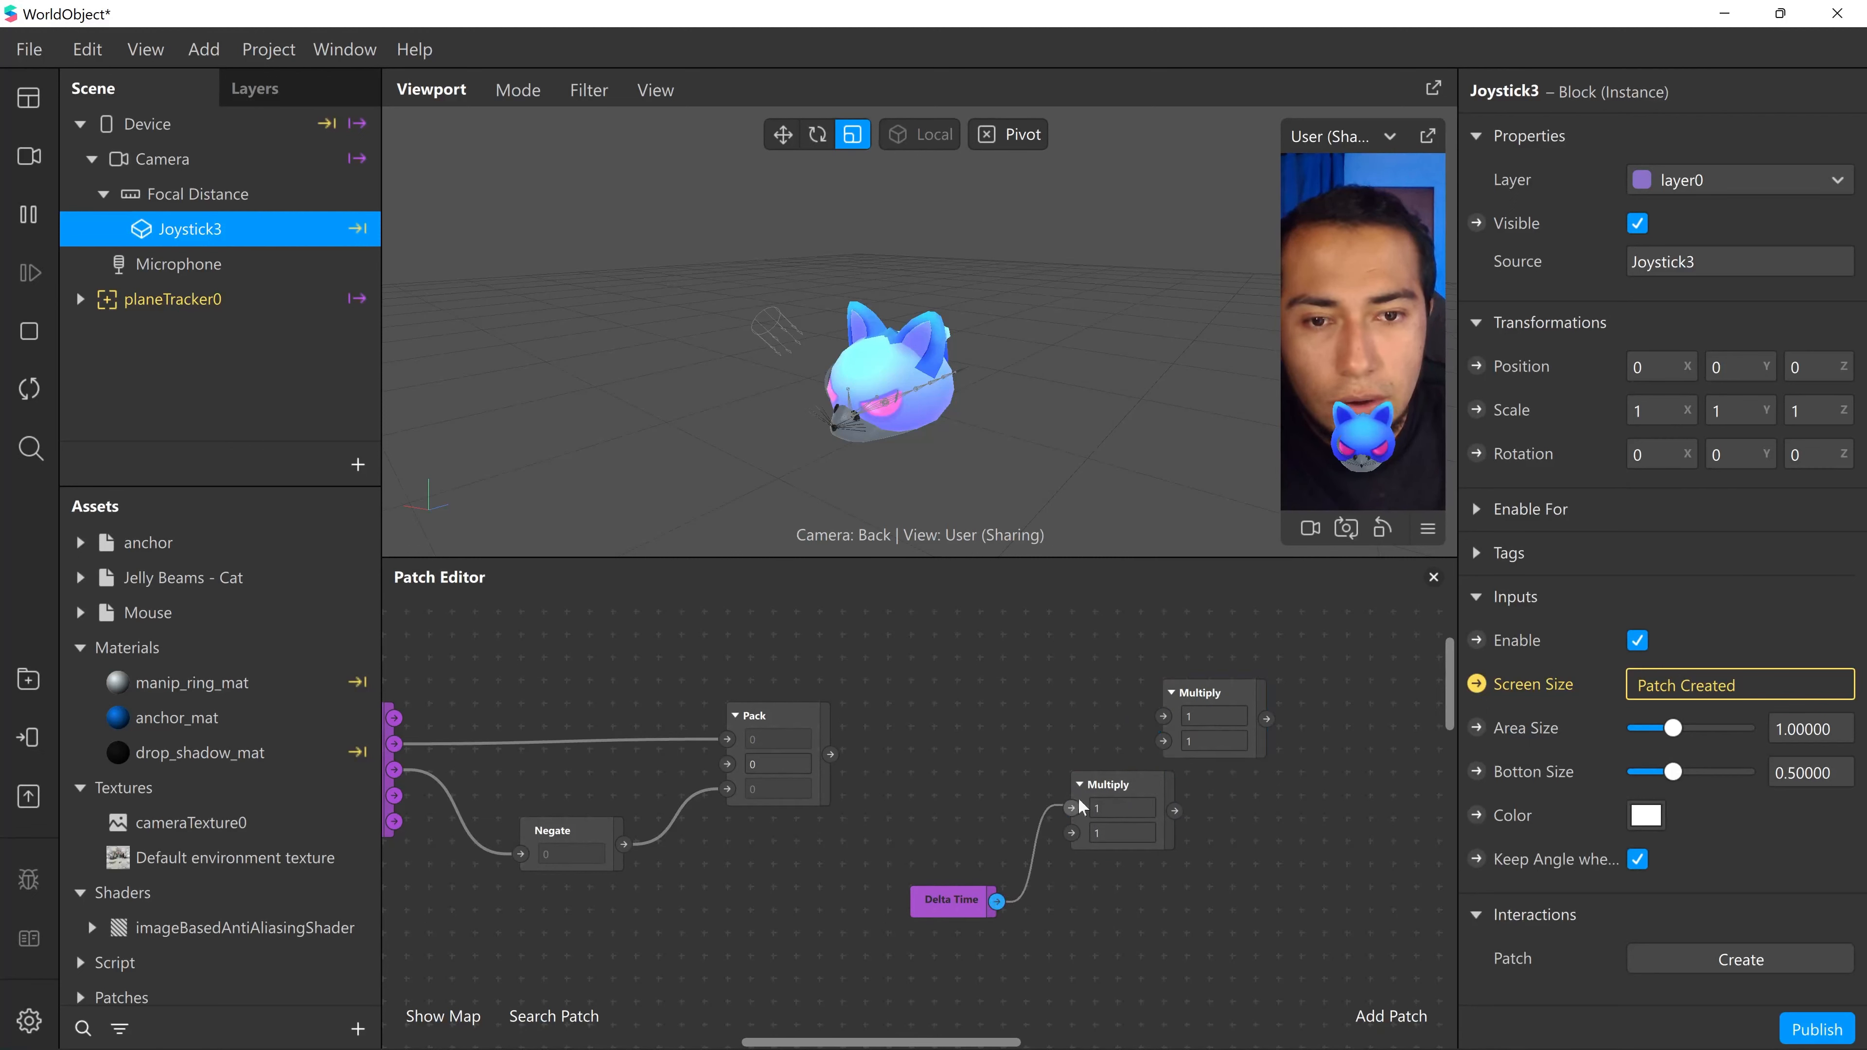
drag(1077, 796, 1163, 740)
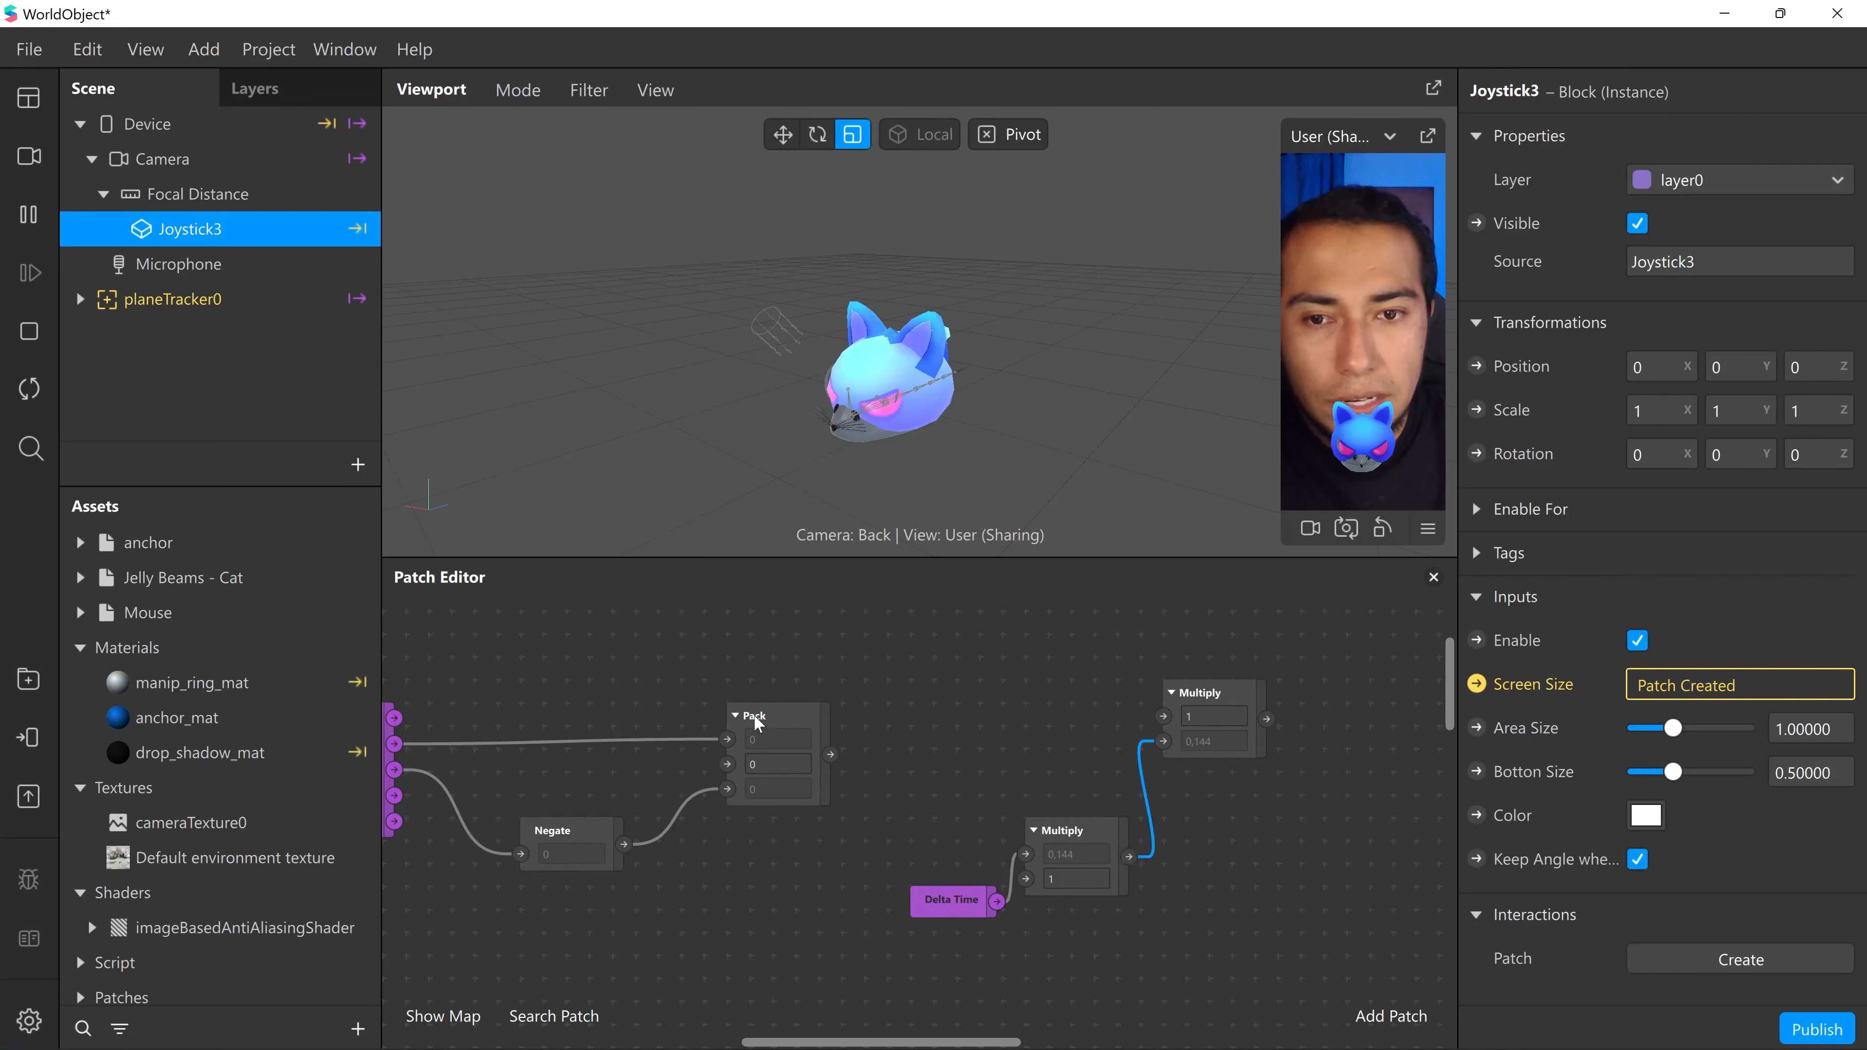
drag(829, 754, 1067, 703)
- Rearrange the Delta Time patch and both Multiply patches so their connections flow in one direction without looping back
click(929, 890)
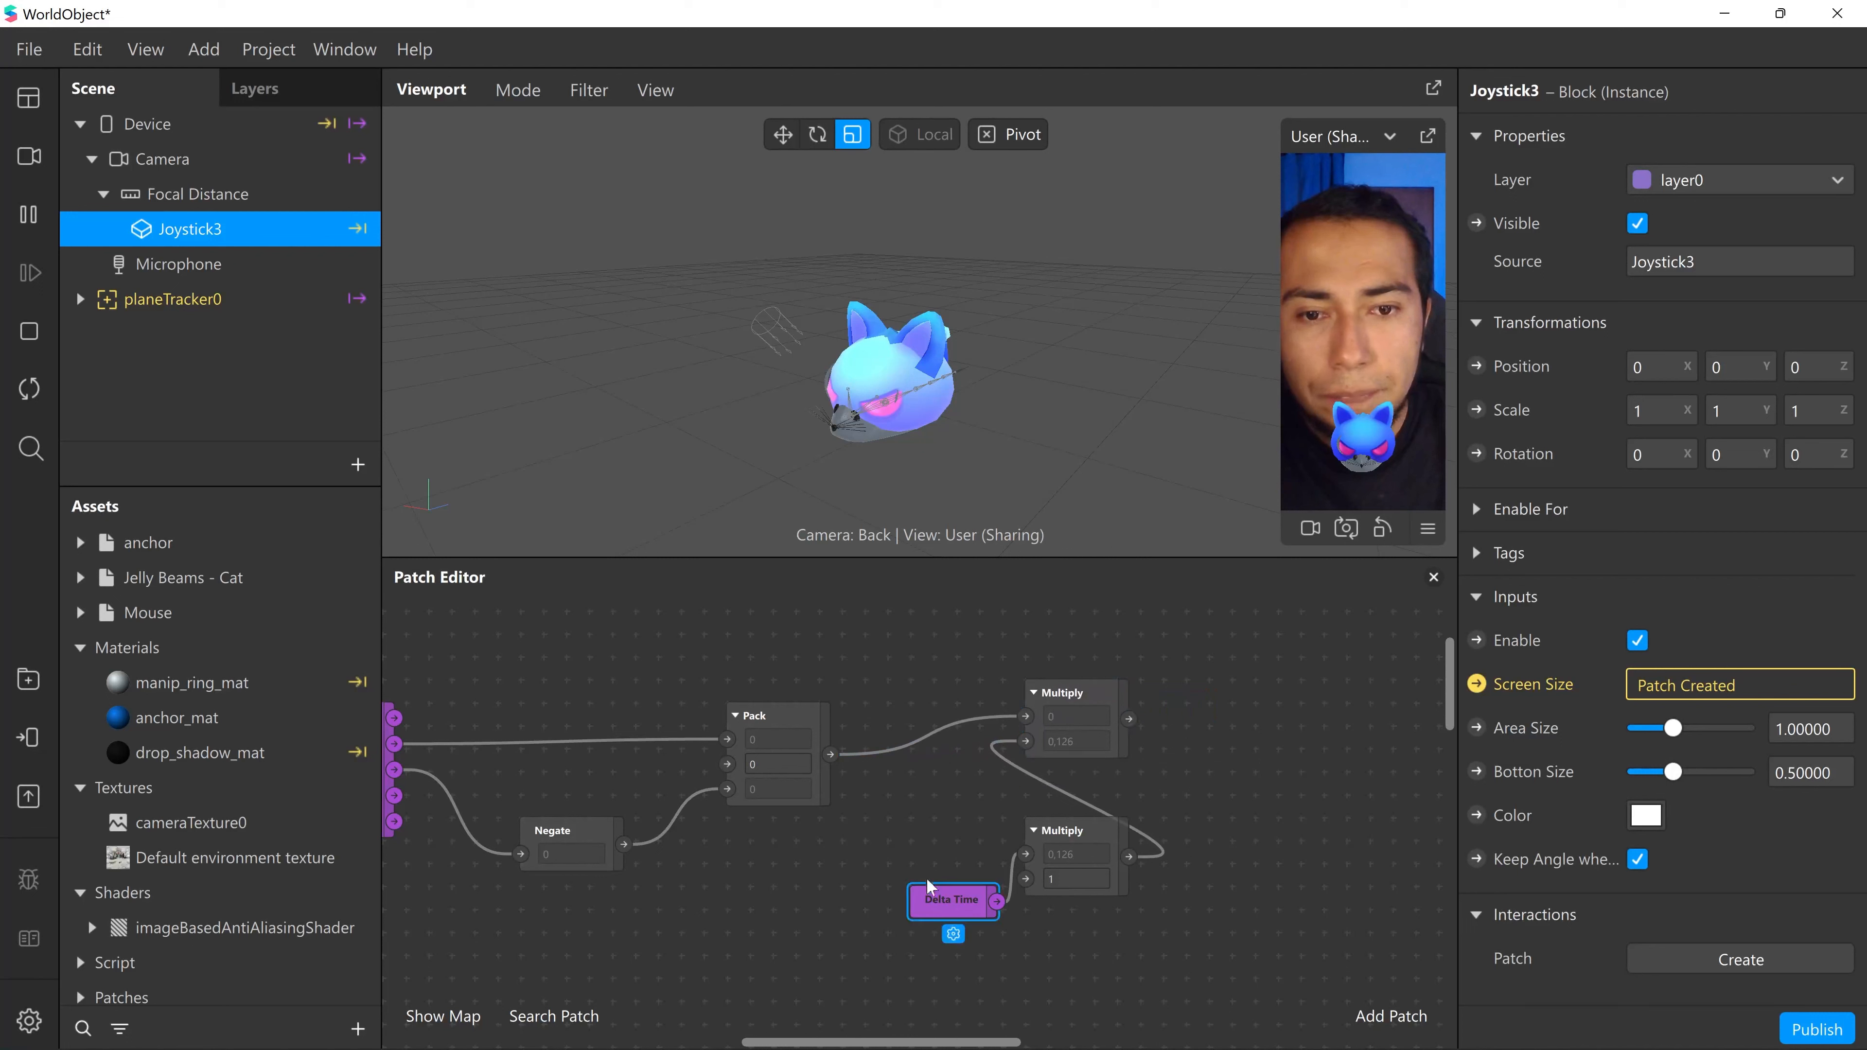
mouse_move(1049, 857)
mouse_down()
mouse_move(979, 881)
mouse_move(1056, 859)
mouse_up()
drag(946, 901, 854, 902)
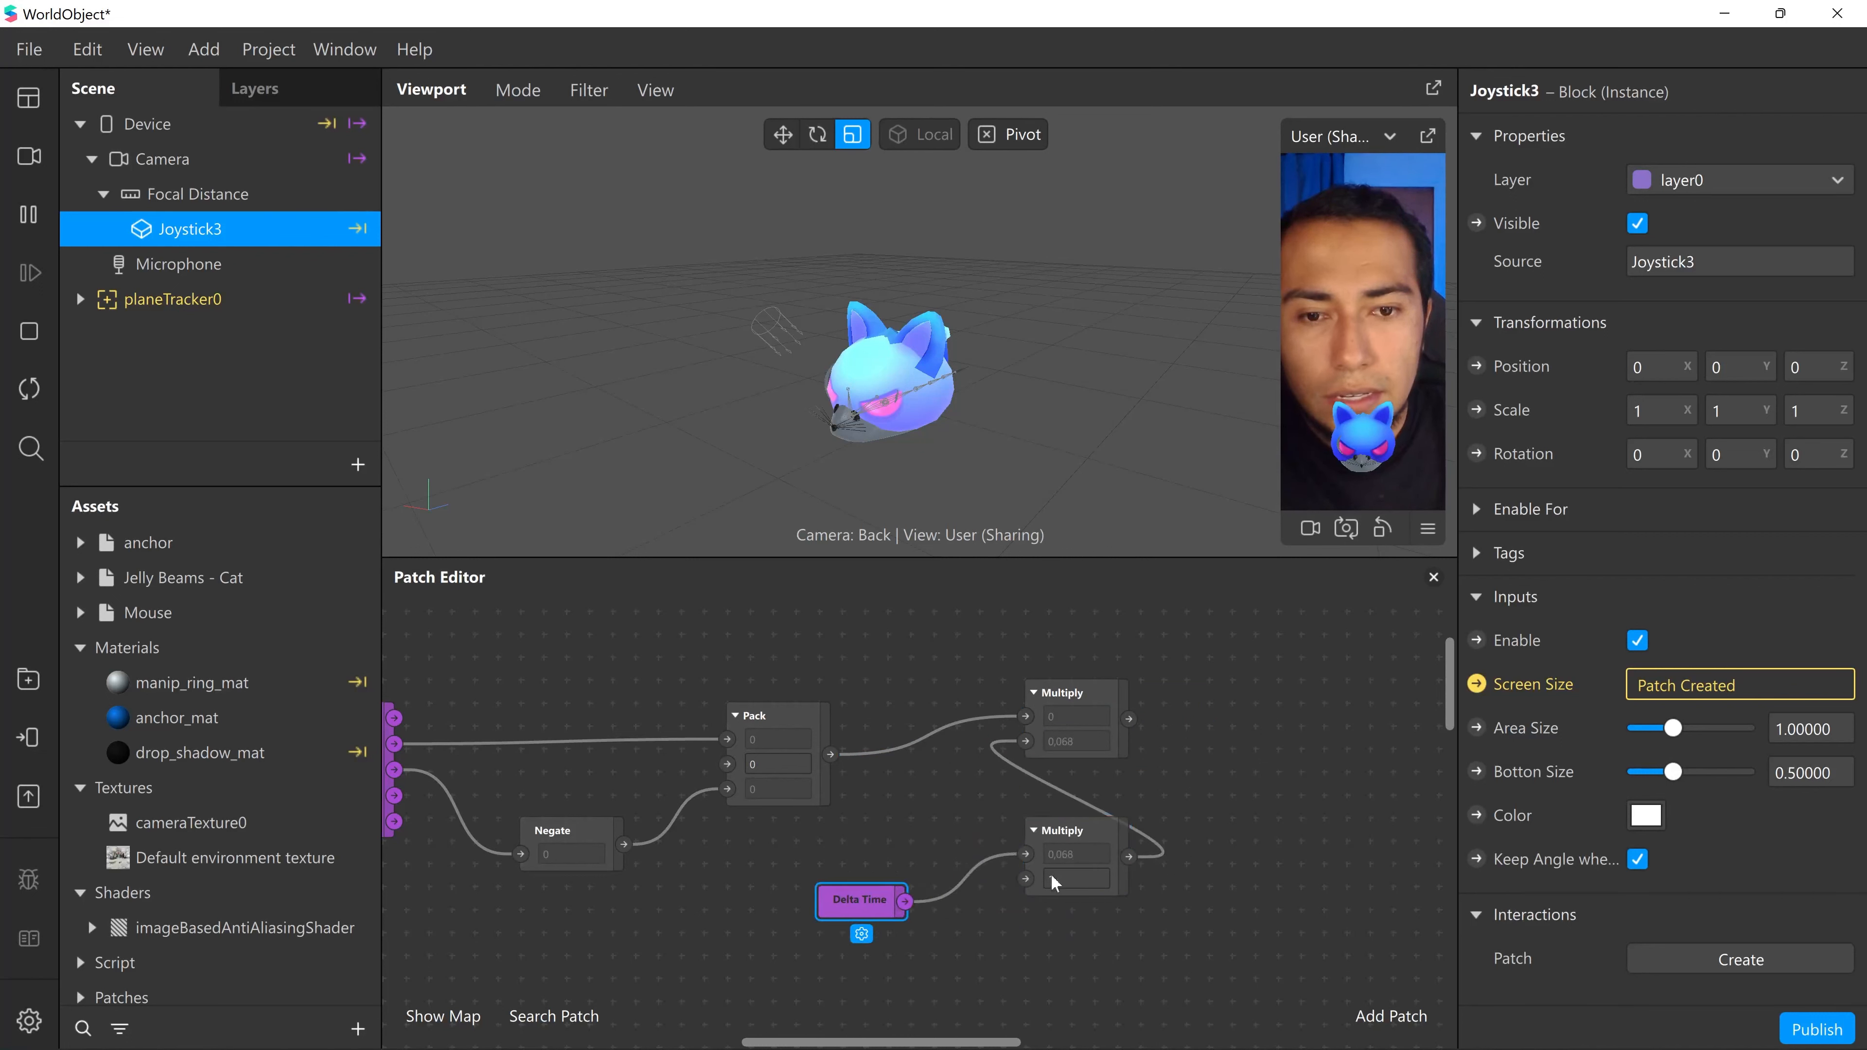
drag(1050, 874, 1000, 897)
drag(865, 915, 818, 915)
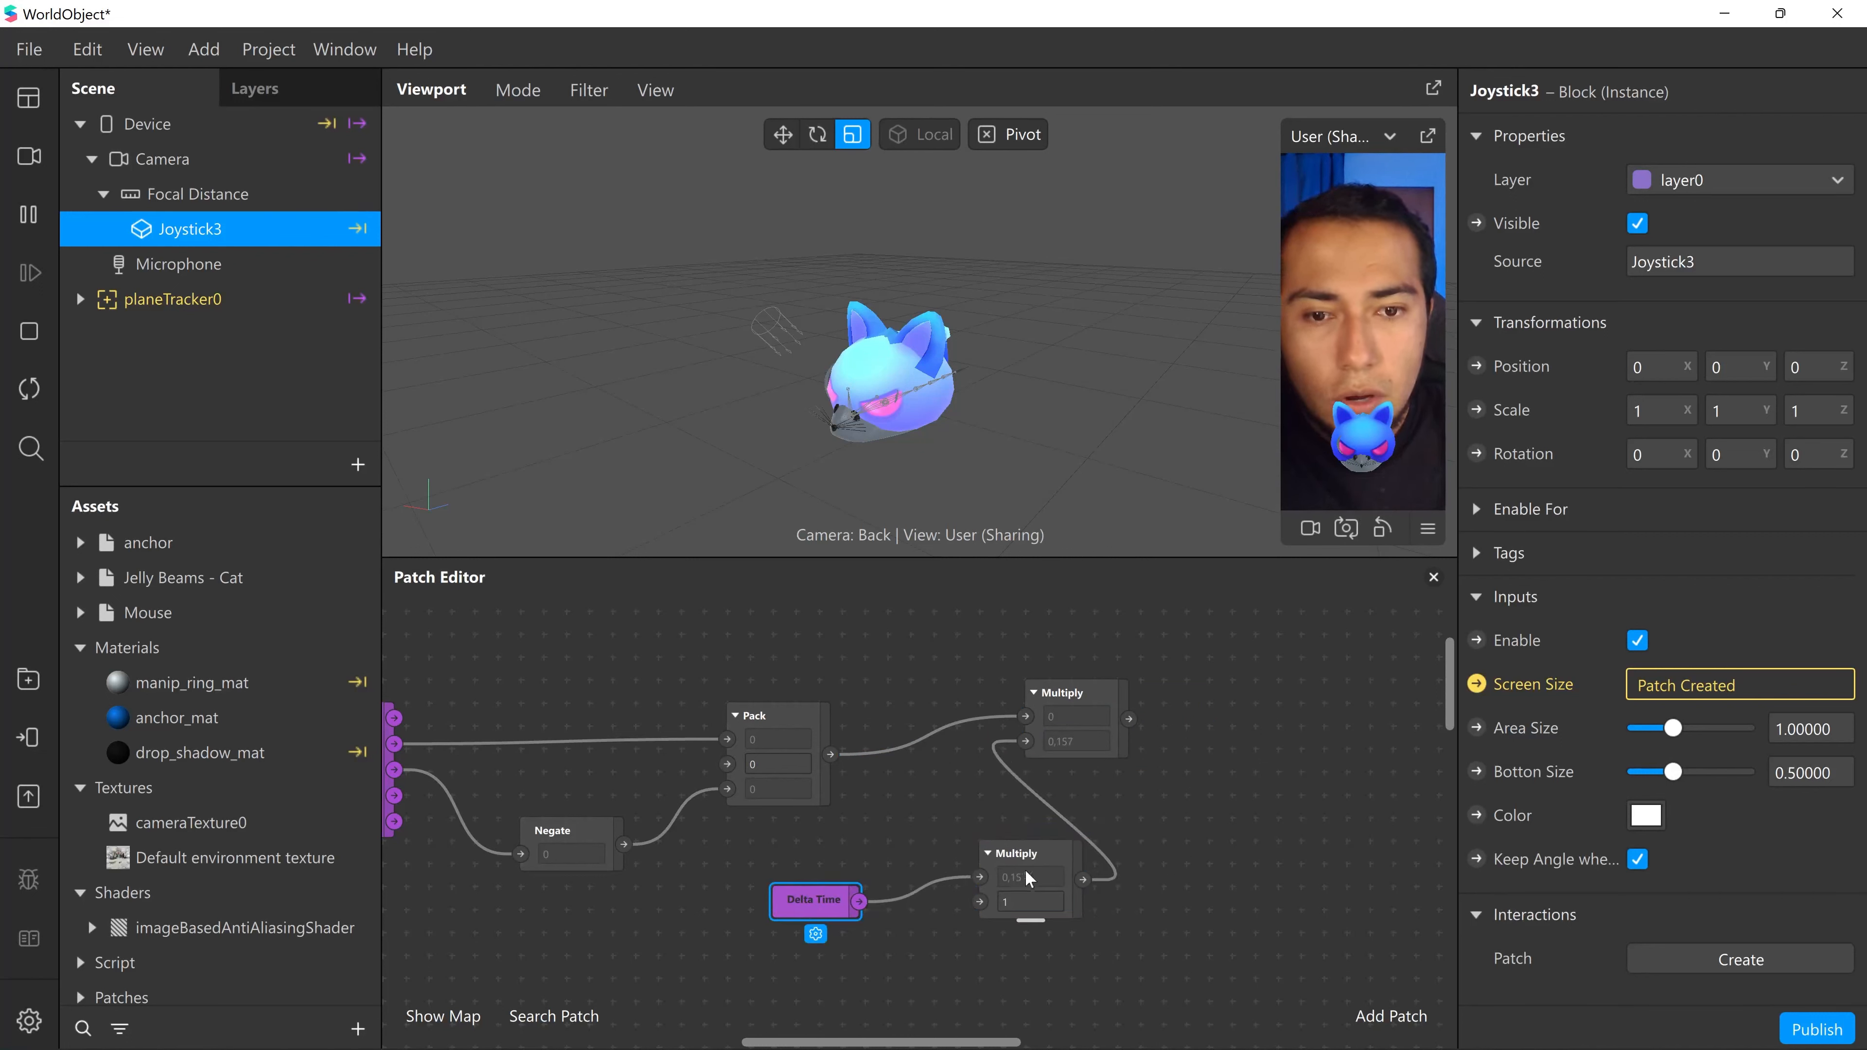
drag(1037, 874, 990, 873)
drag(1090, 717, 1108, 763)
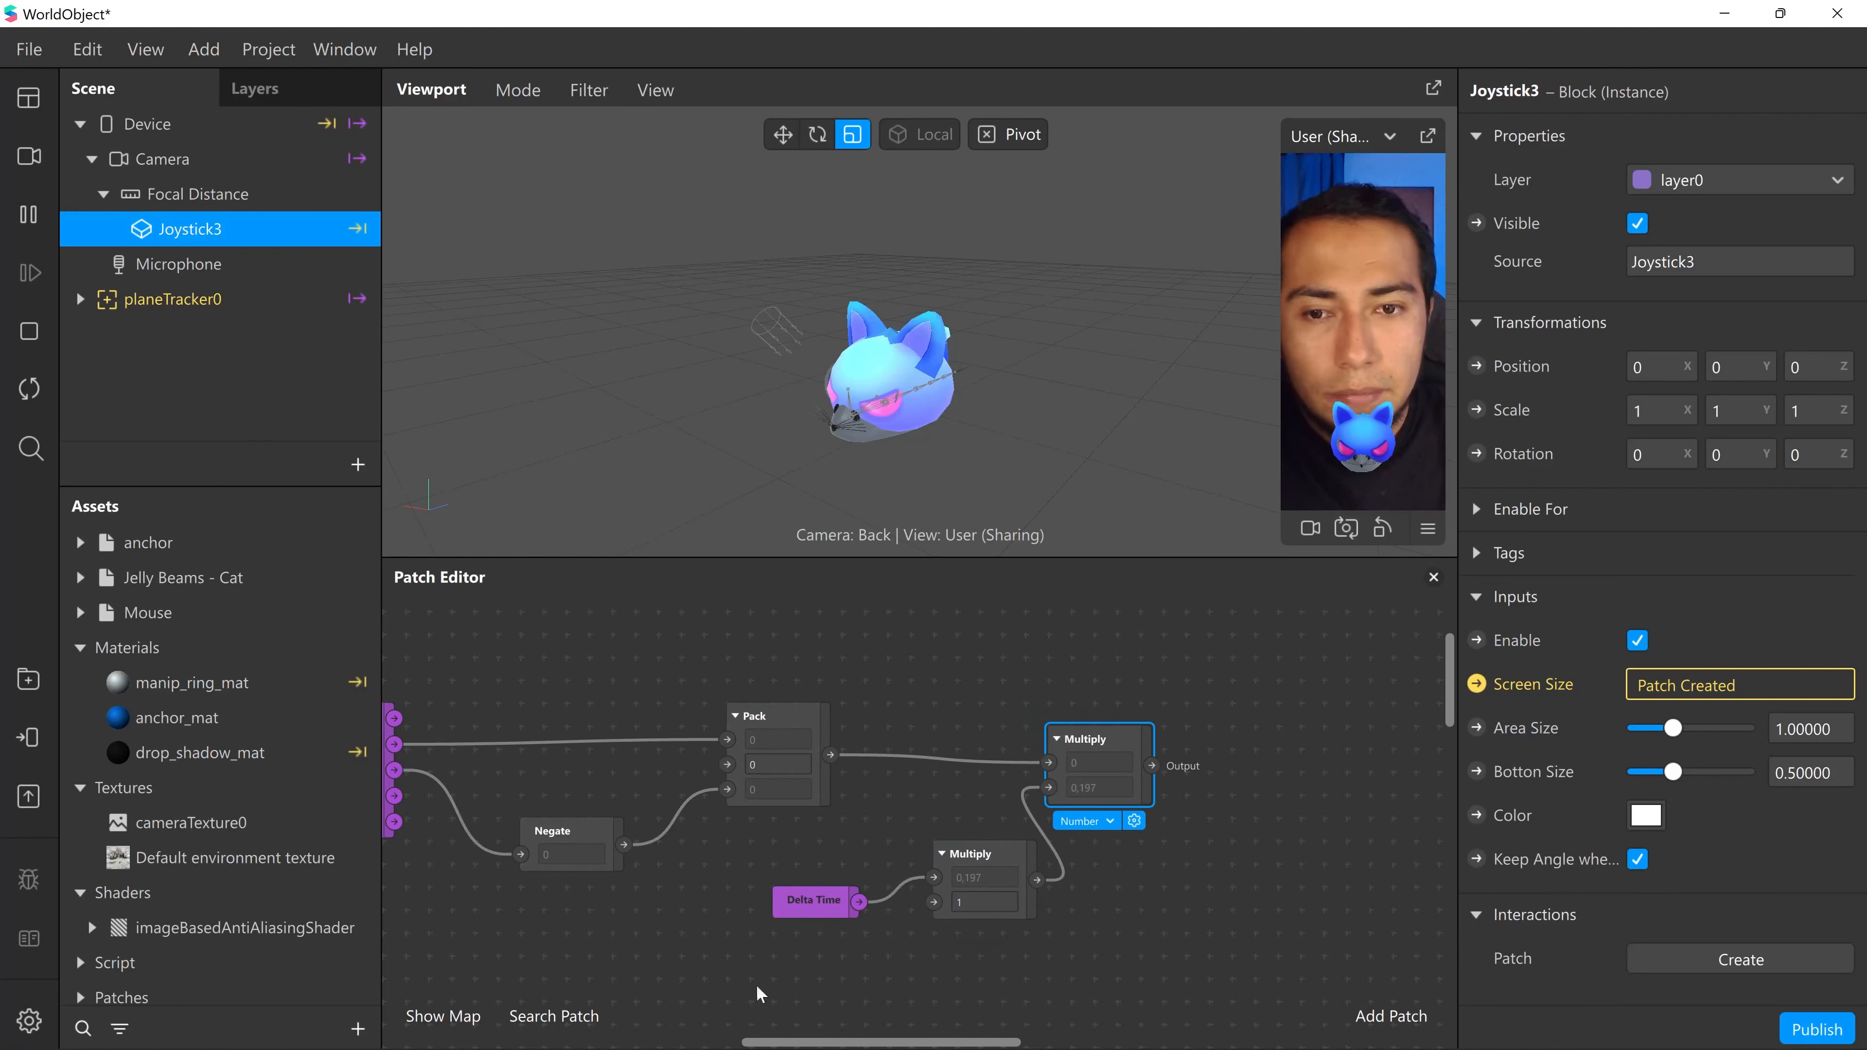
- Compact the graph by moving the Negate, Pack, Delta Time and both Multiply patches closer to Joystick3
scroll(755, 984, left, 5)
drag(744, 833, 661, 809)
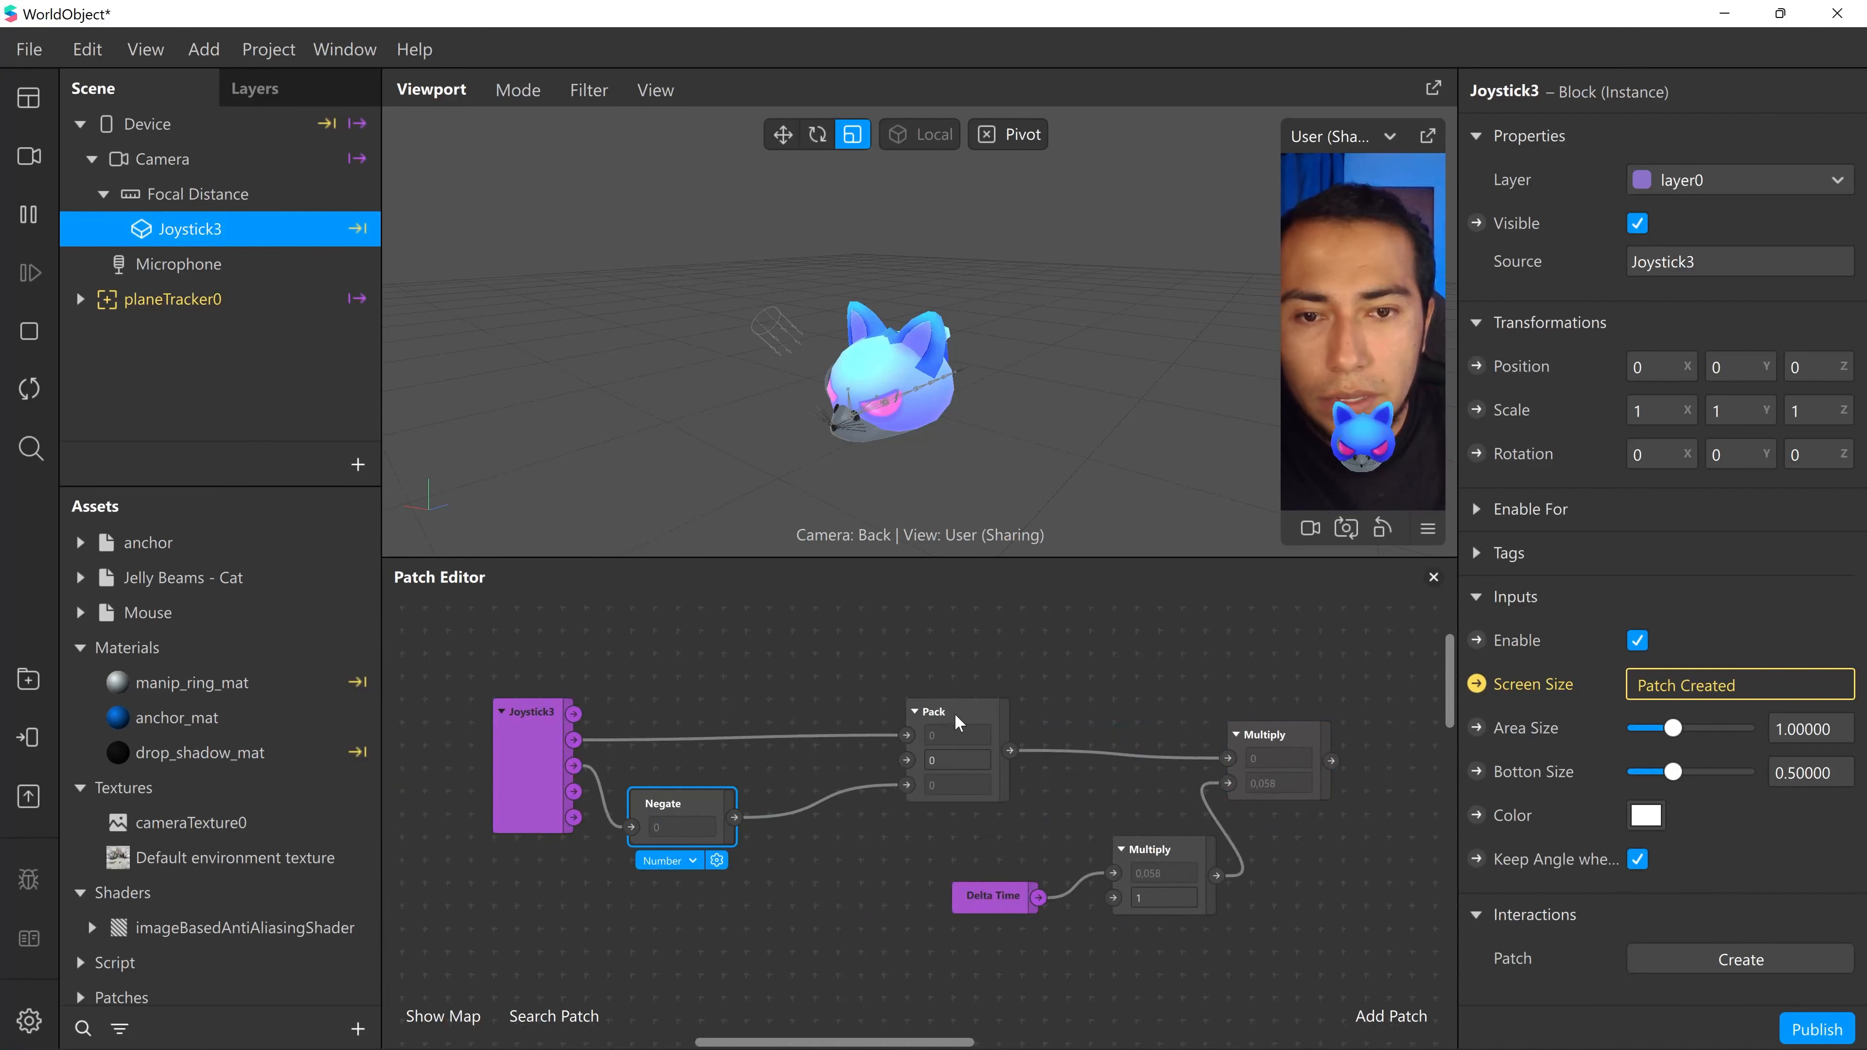
drag(954, 713, 814, 686)
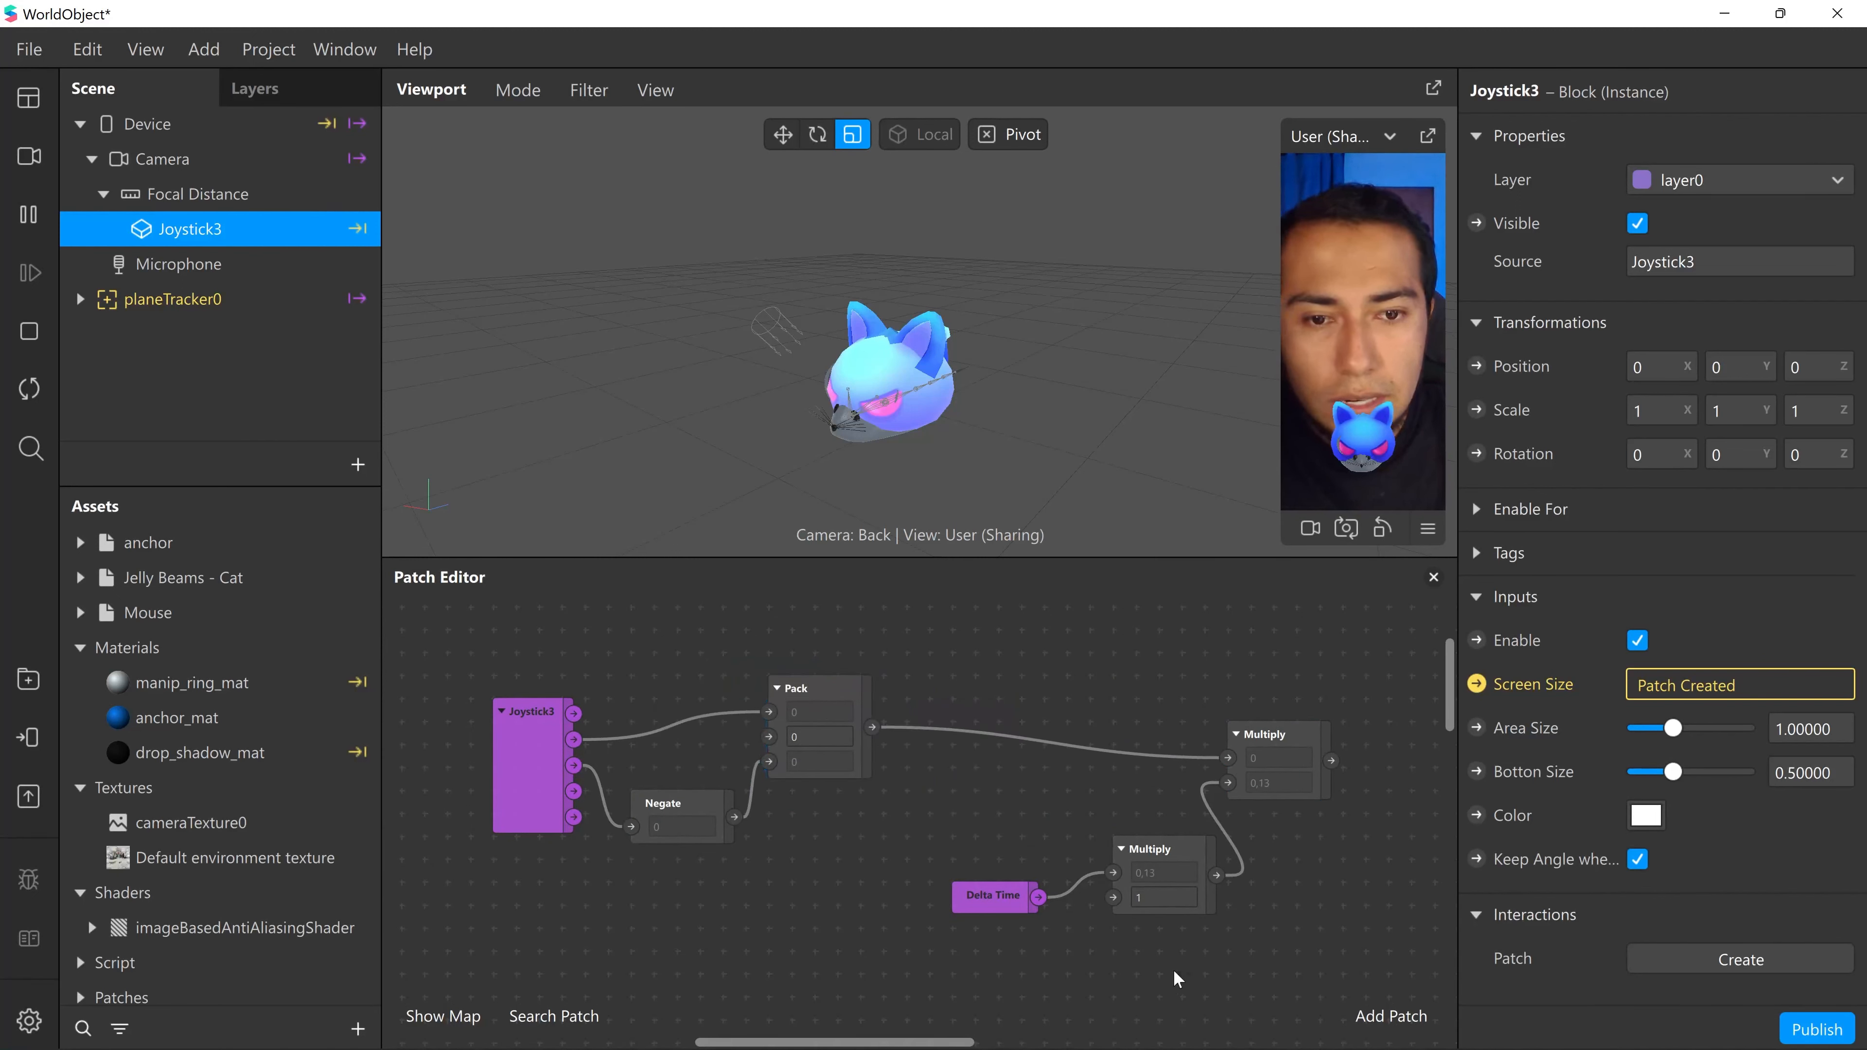
drag(1323, 965, 985, 717)
drag(1243, 769, 1006, 761)
click(1200, 791)
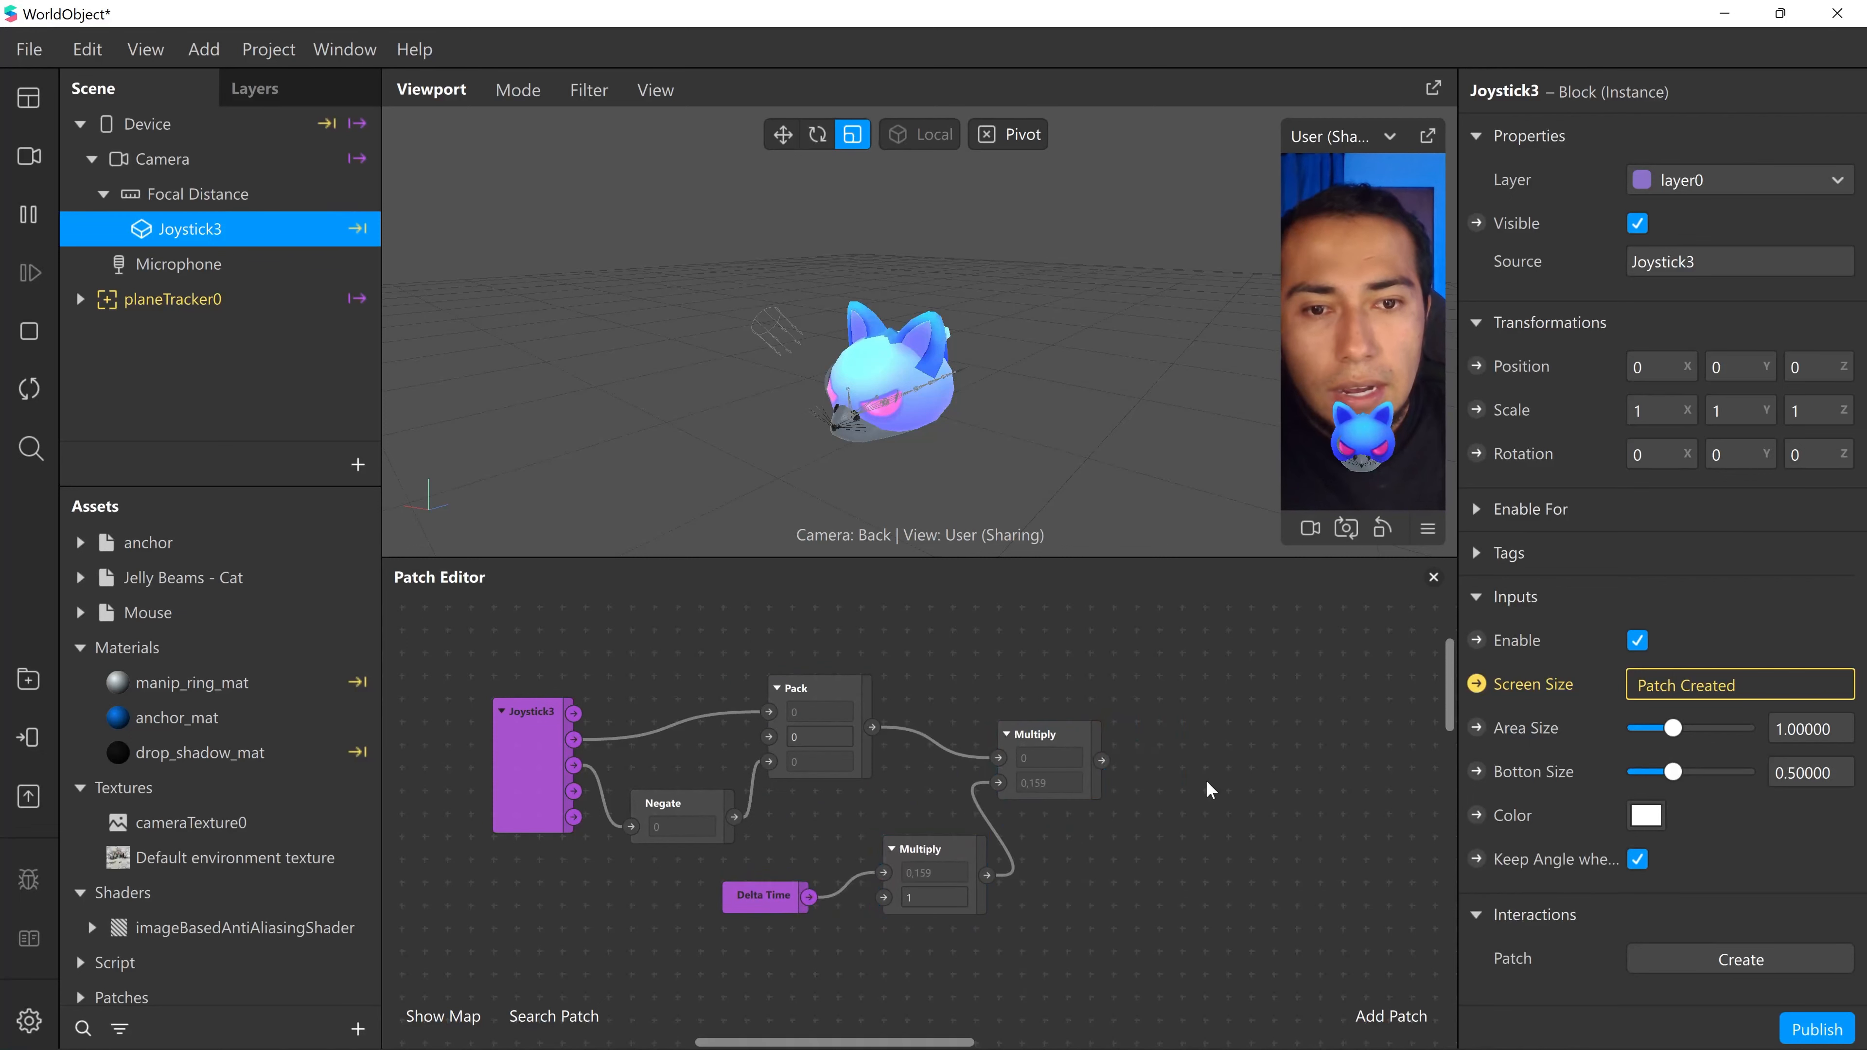
- Add an Add patch after the upper Multiply patch and connect the Multiply output to its first input
right_click(1206, 781)
text(add)
key(Return)
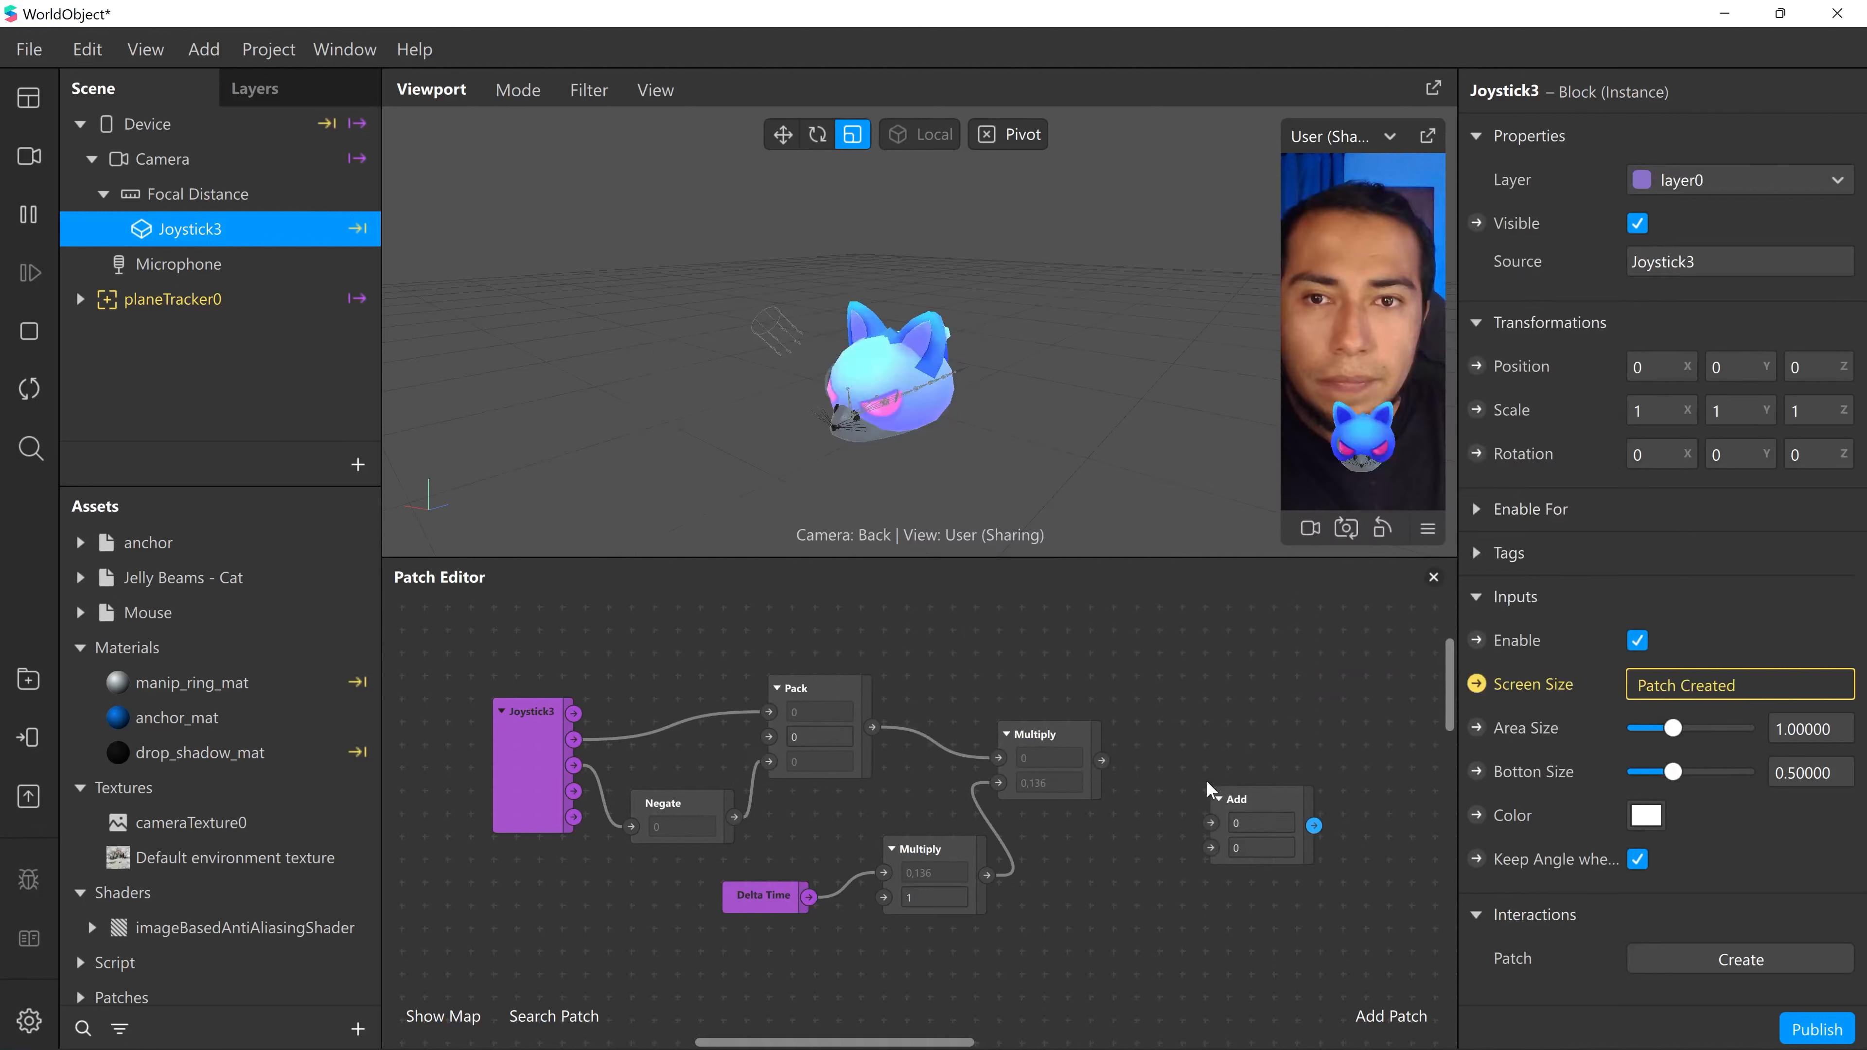
drag(1101, 760, 1159, 735)
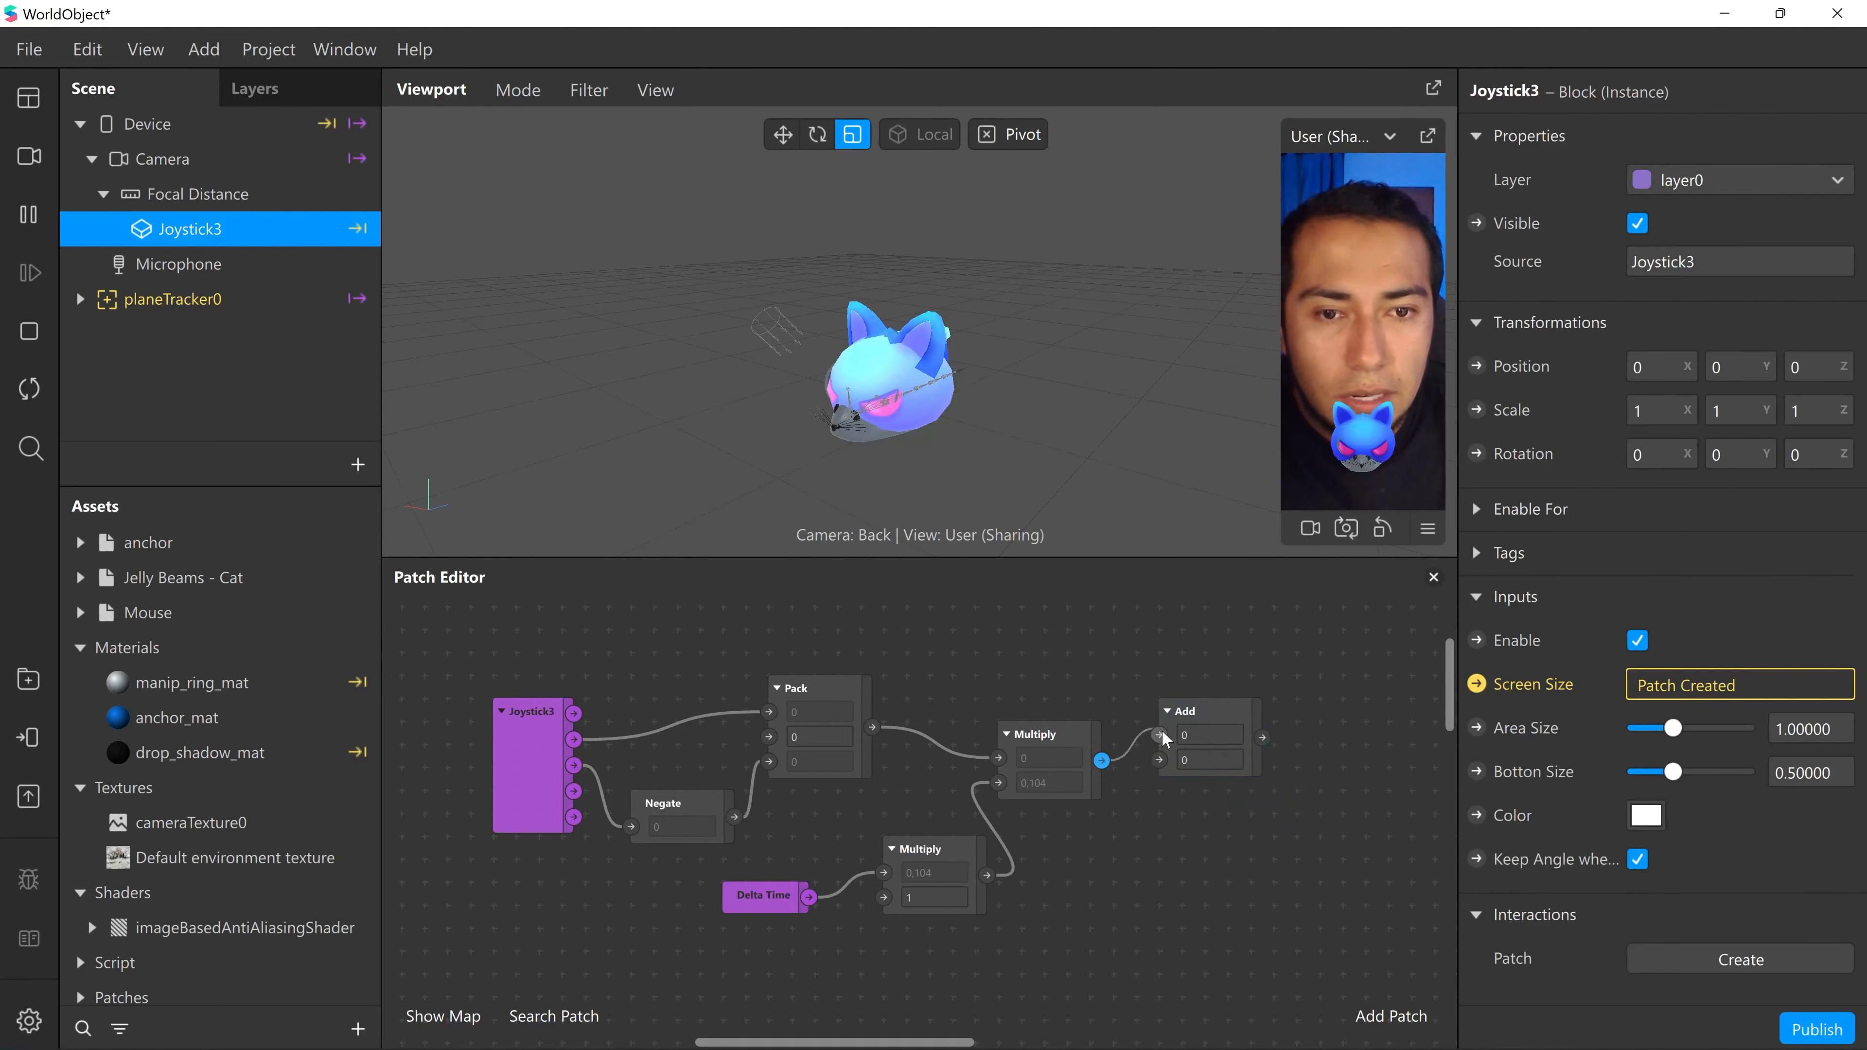
- Reconnect the Multiply output to the Add patch's second input and move the Add patch farther from Multiply
middle_drag(1228, 927, 997, 922)
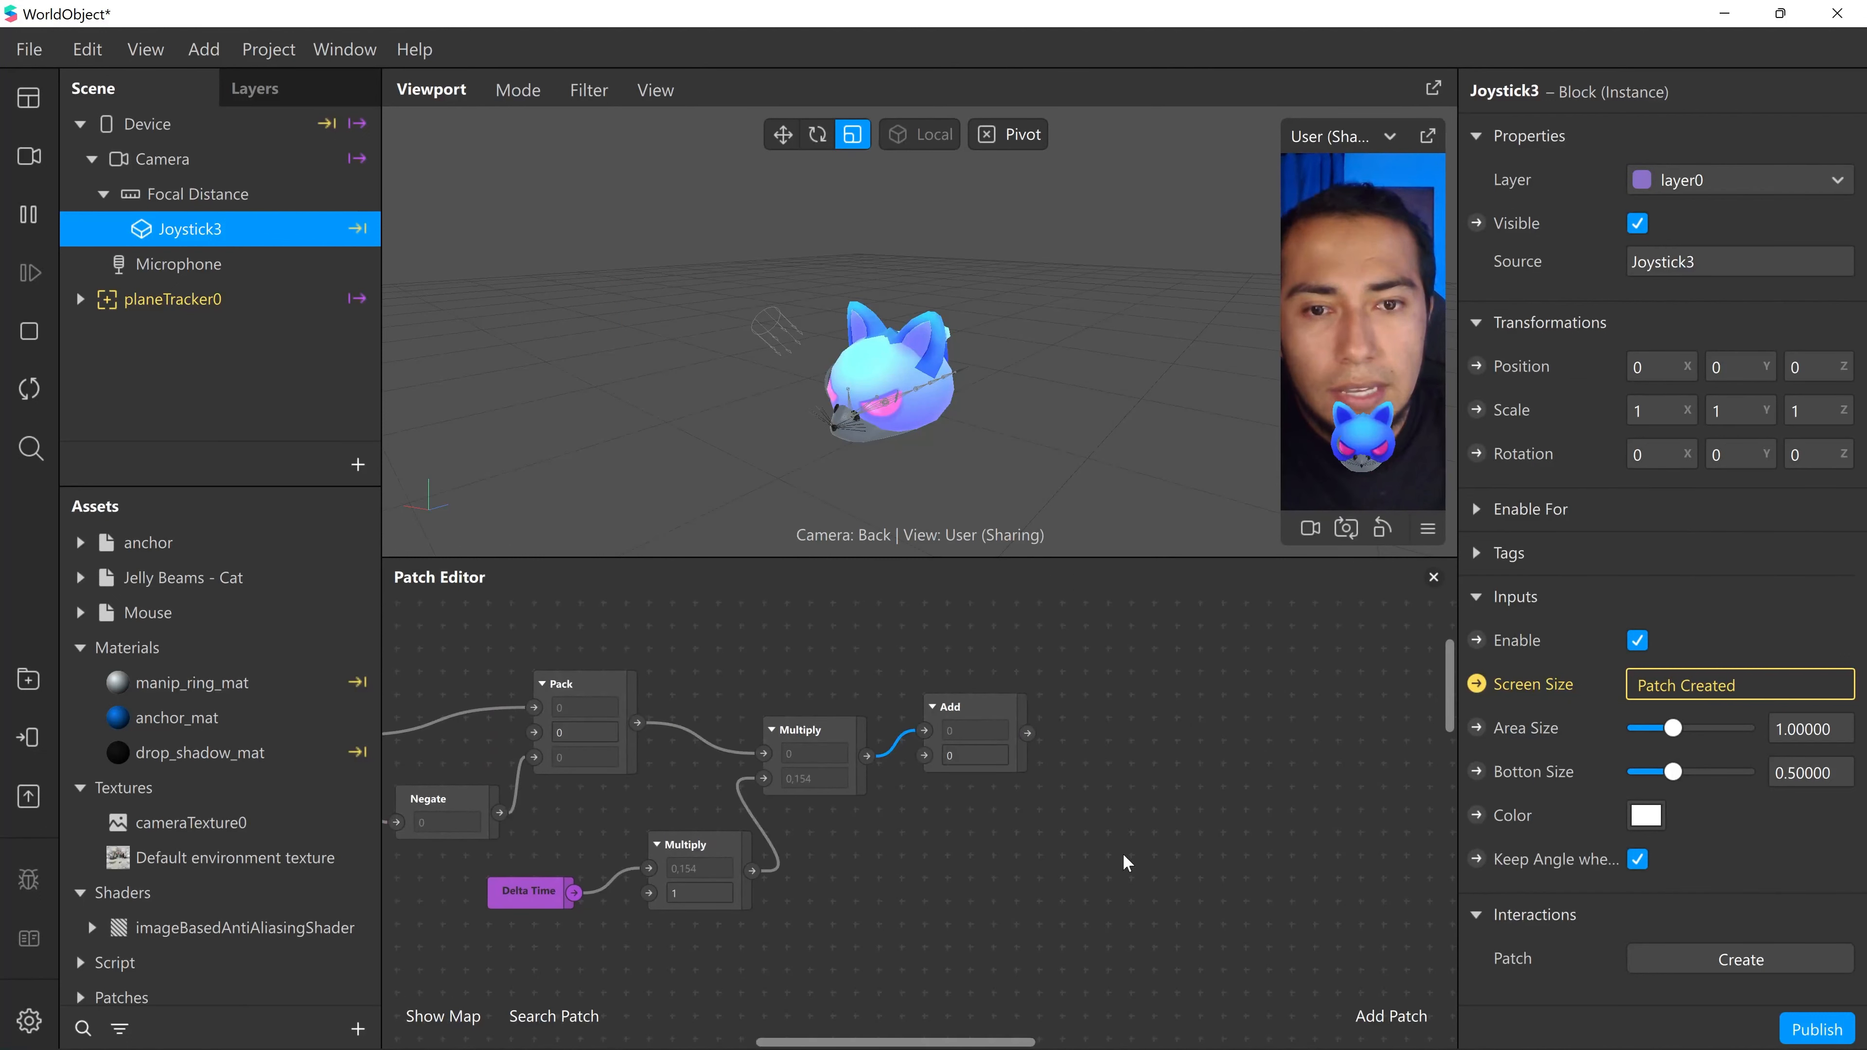
scroll(988, 730, down, 1)
click(951, 692)
drag(950, 691, 983, 715)
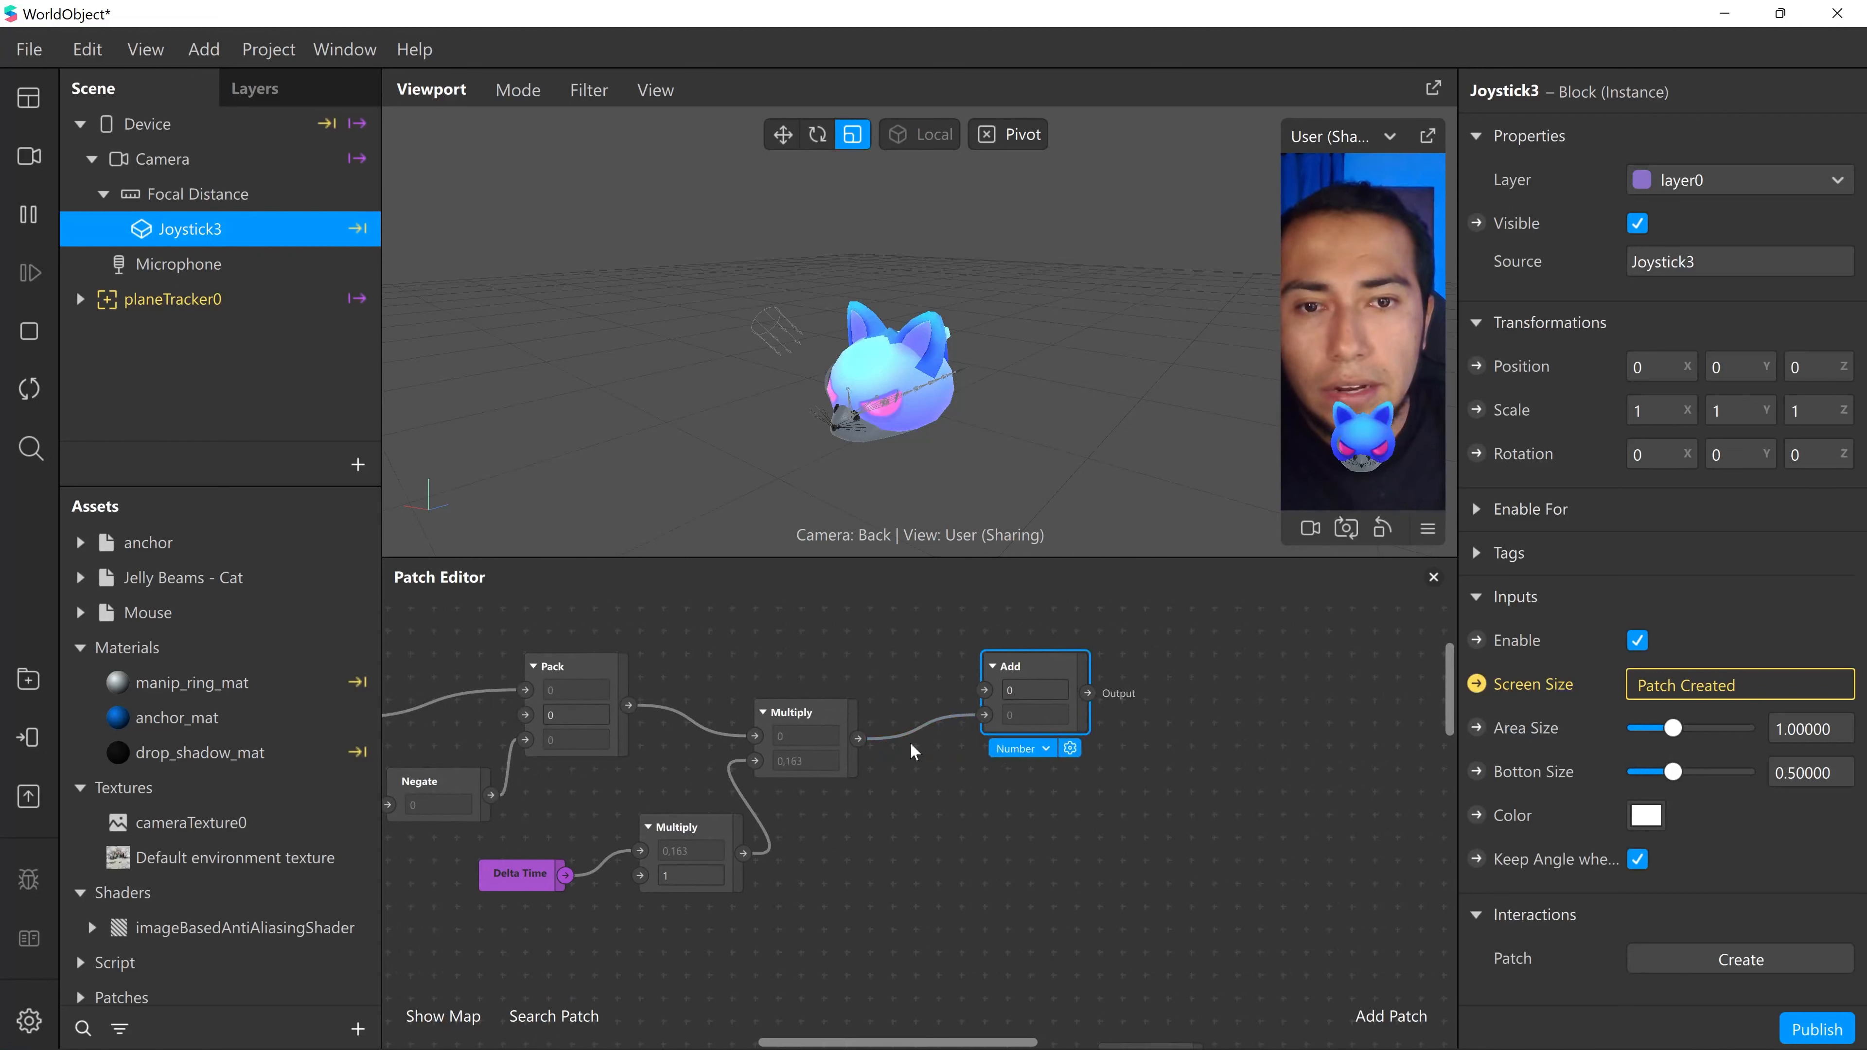
click(1171, 839)
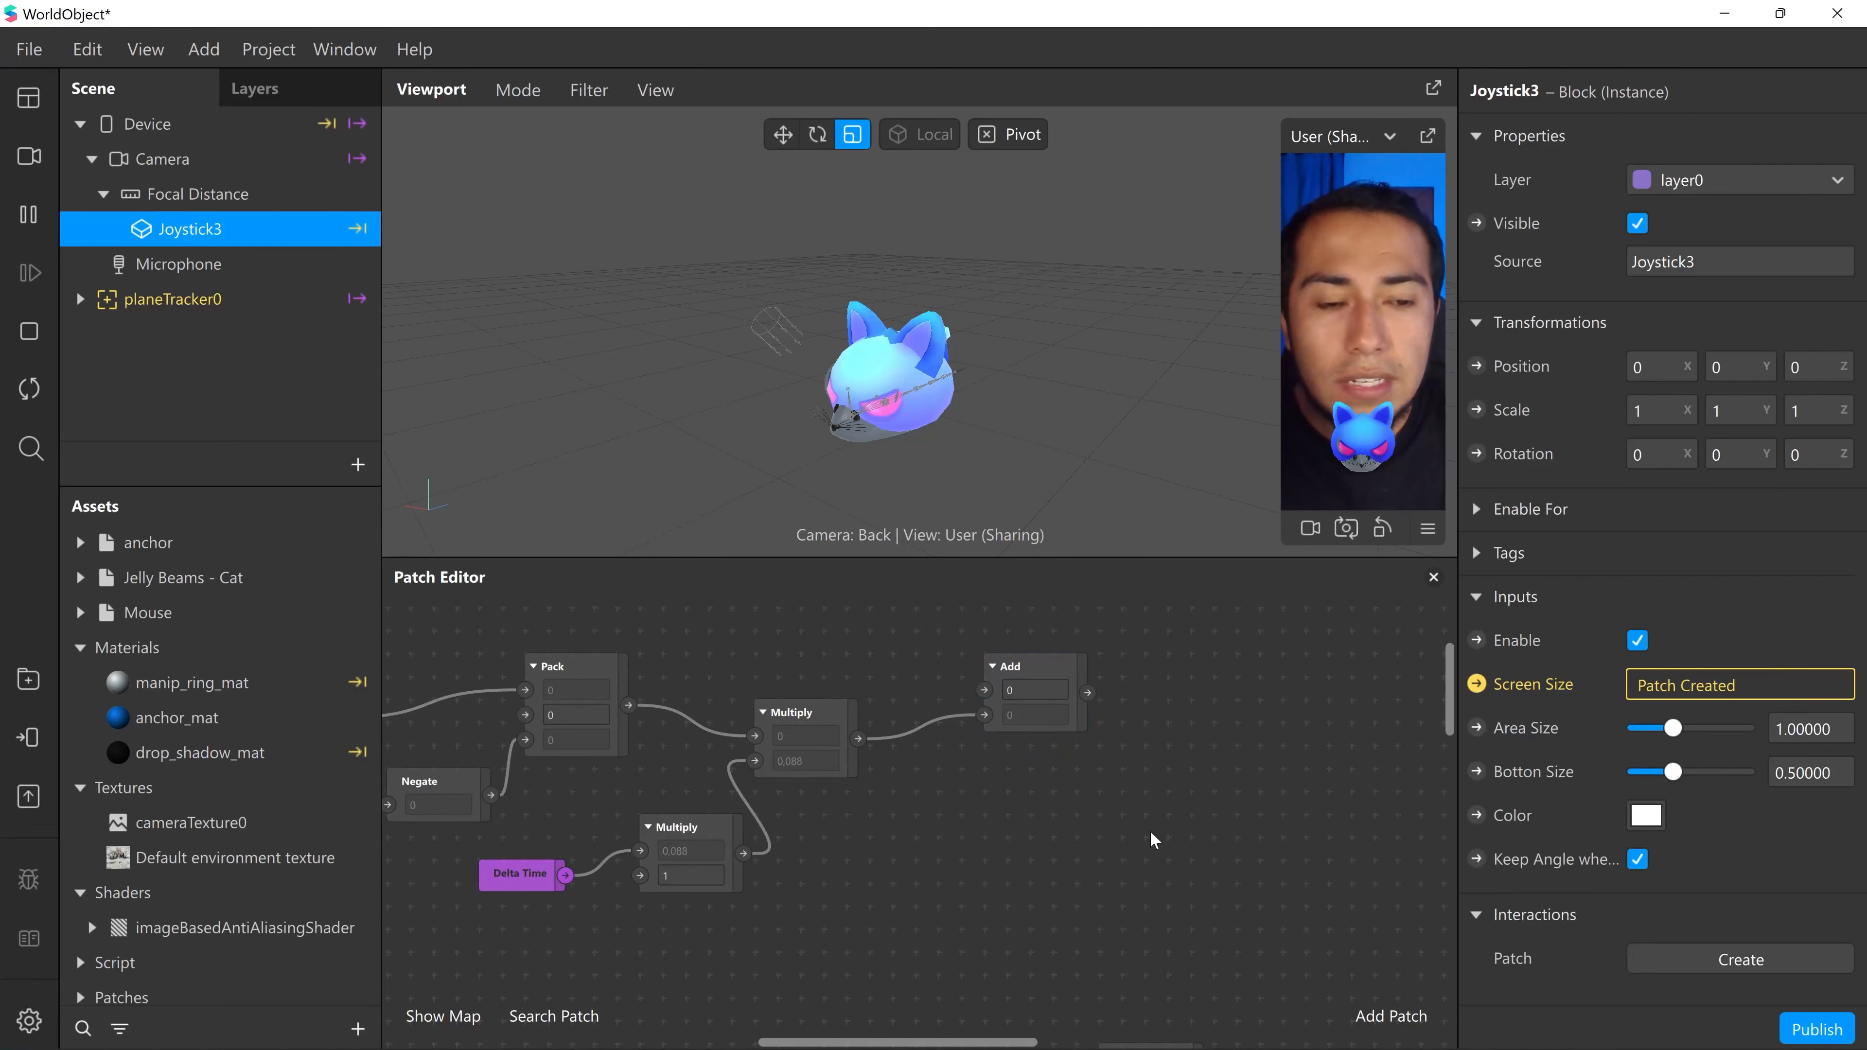
- Add a Delay Value patch to the graph, below and beyond the Add patch
double_click(1149, 830)
text(delay)
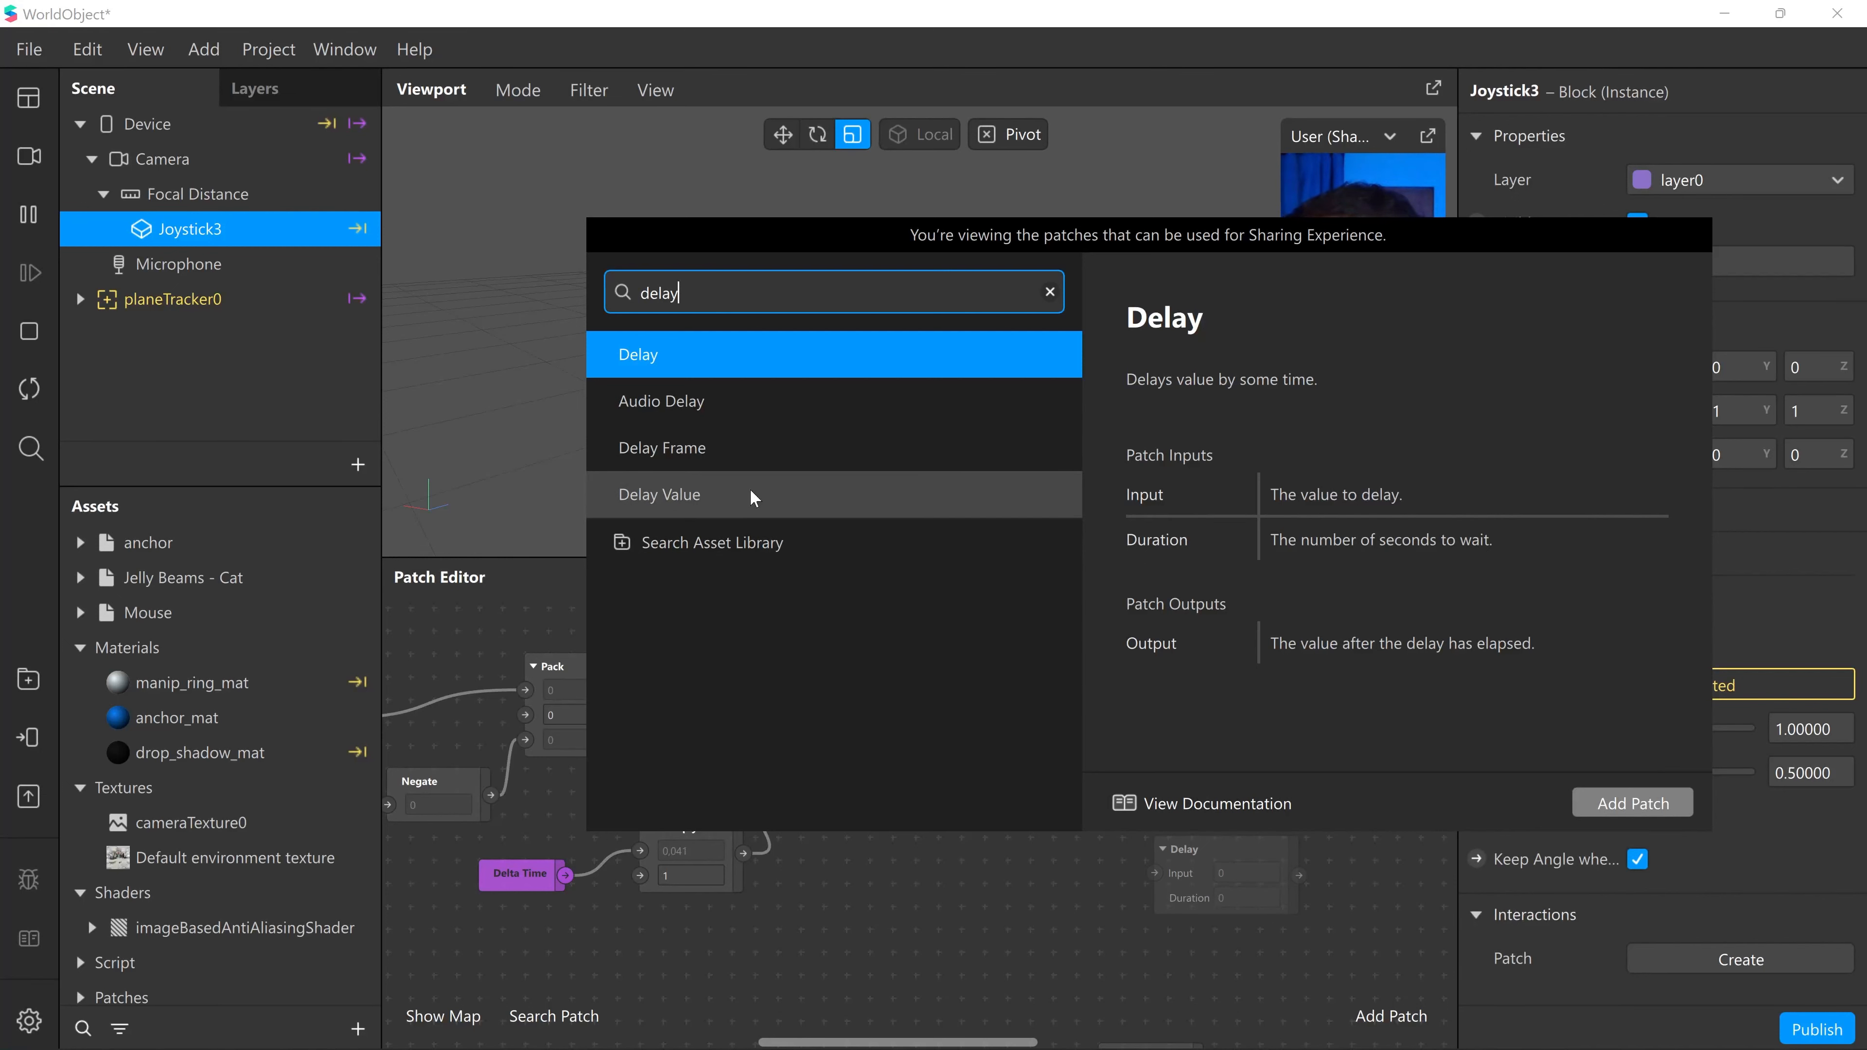
click(754, 498)
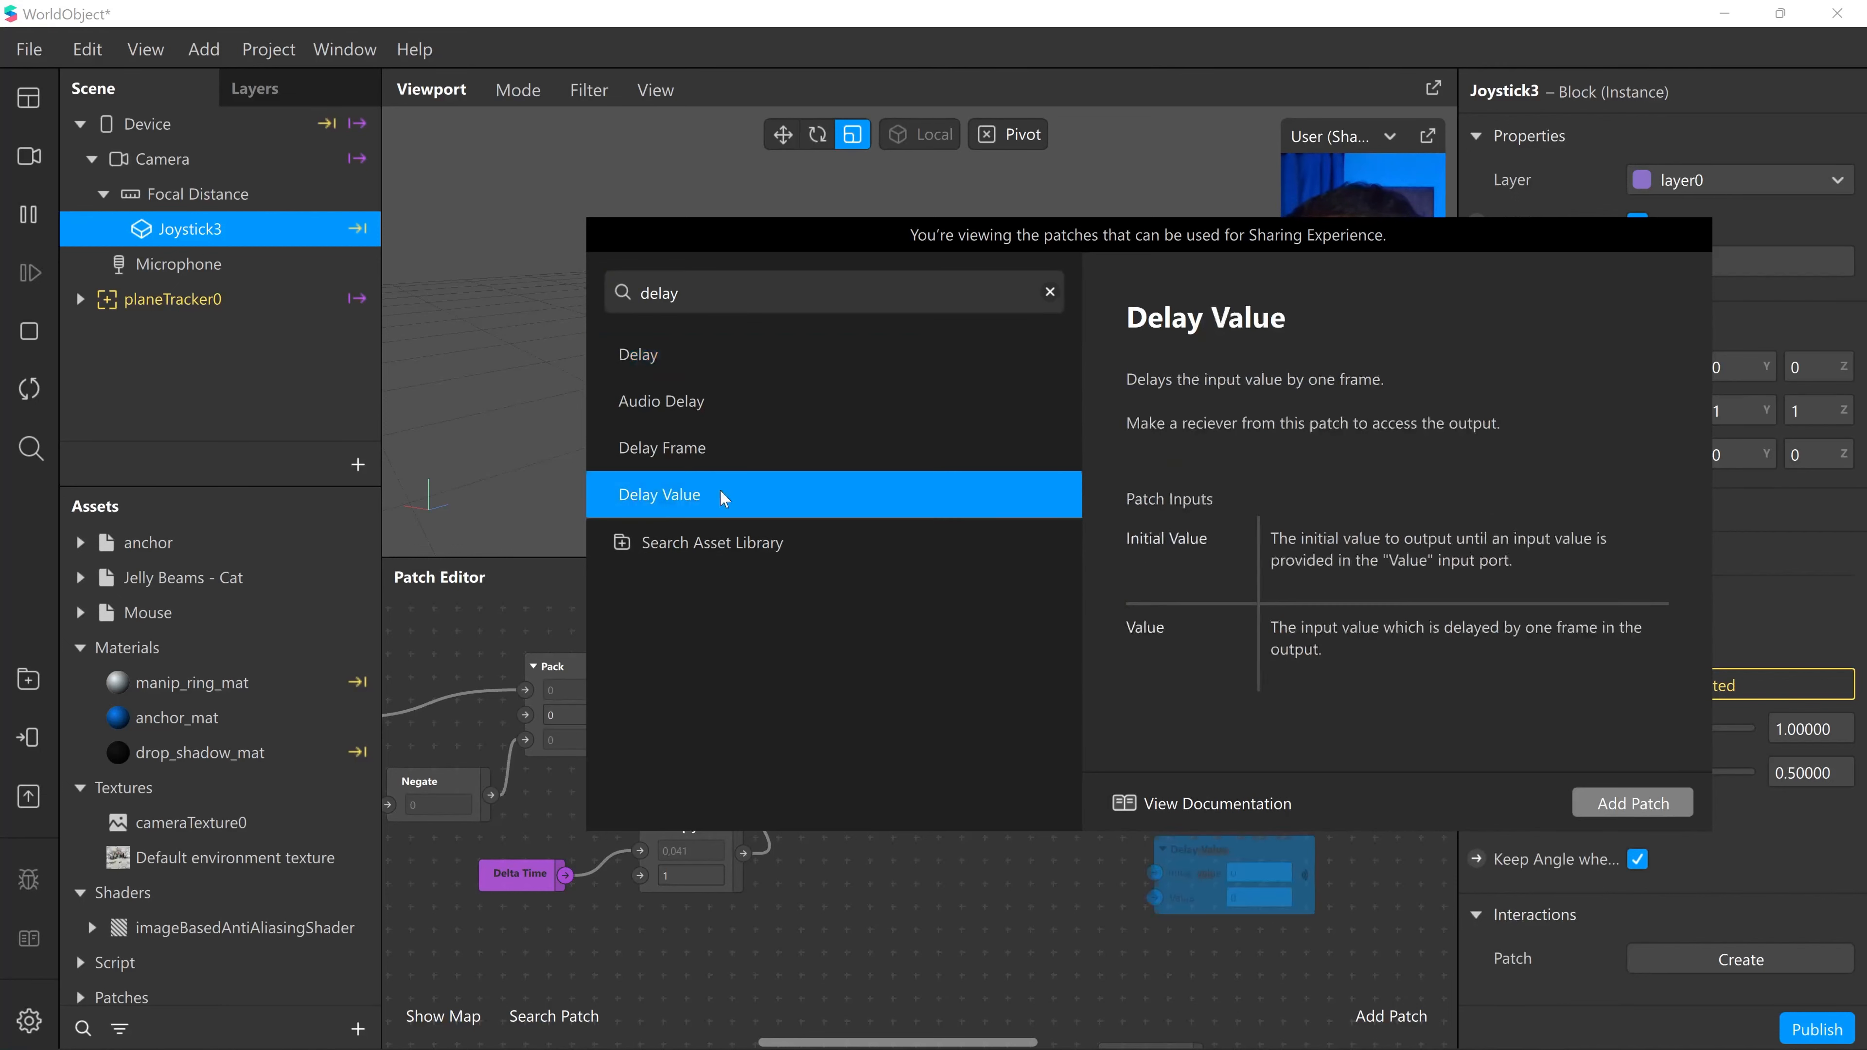
double_click(804, 508)
click(1206, 860)
drag(1205, 860, 1173, 838)
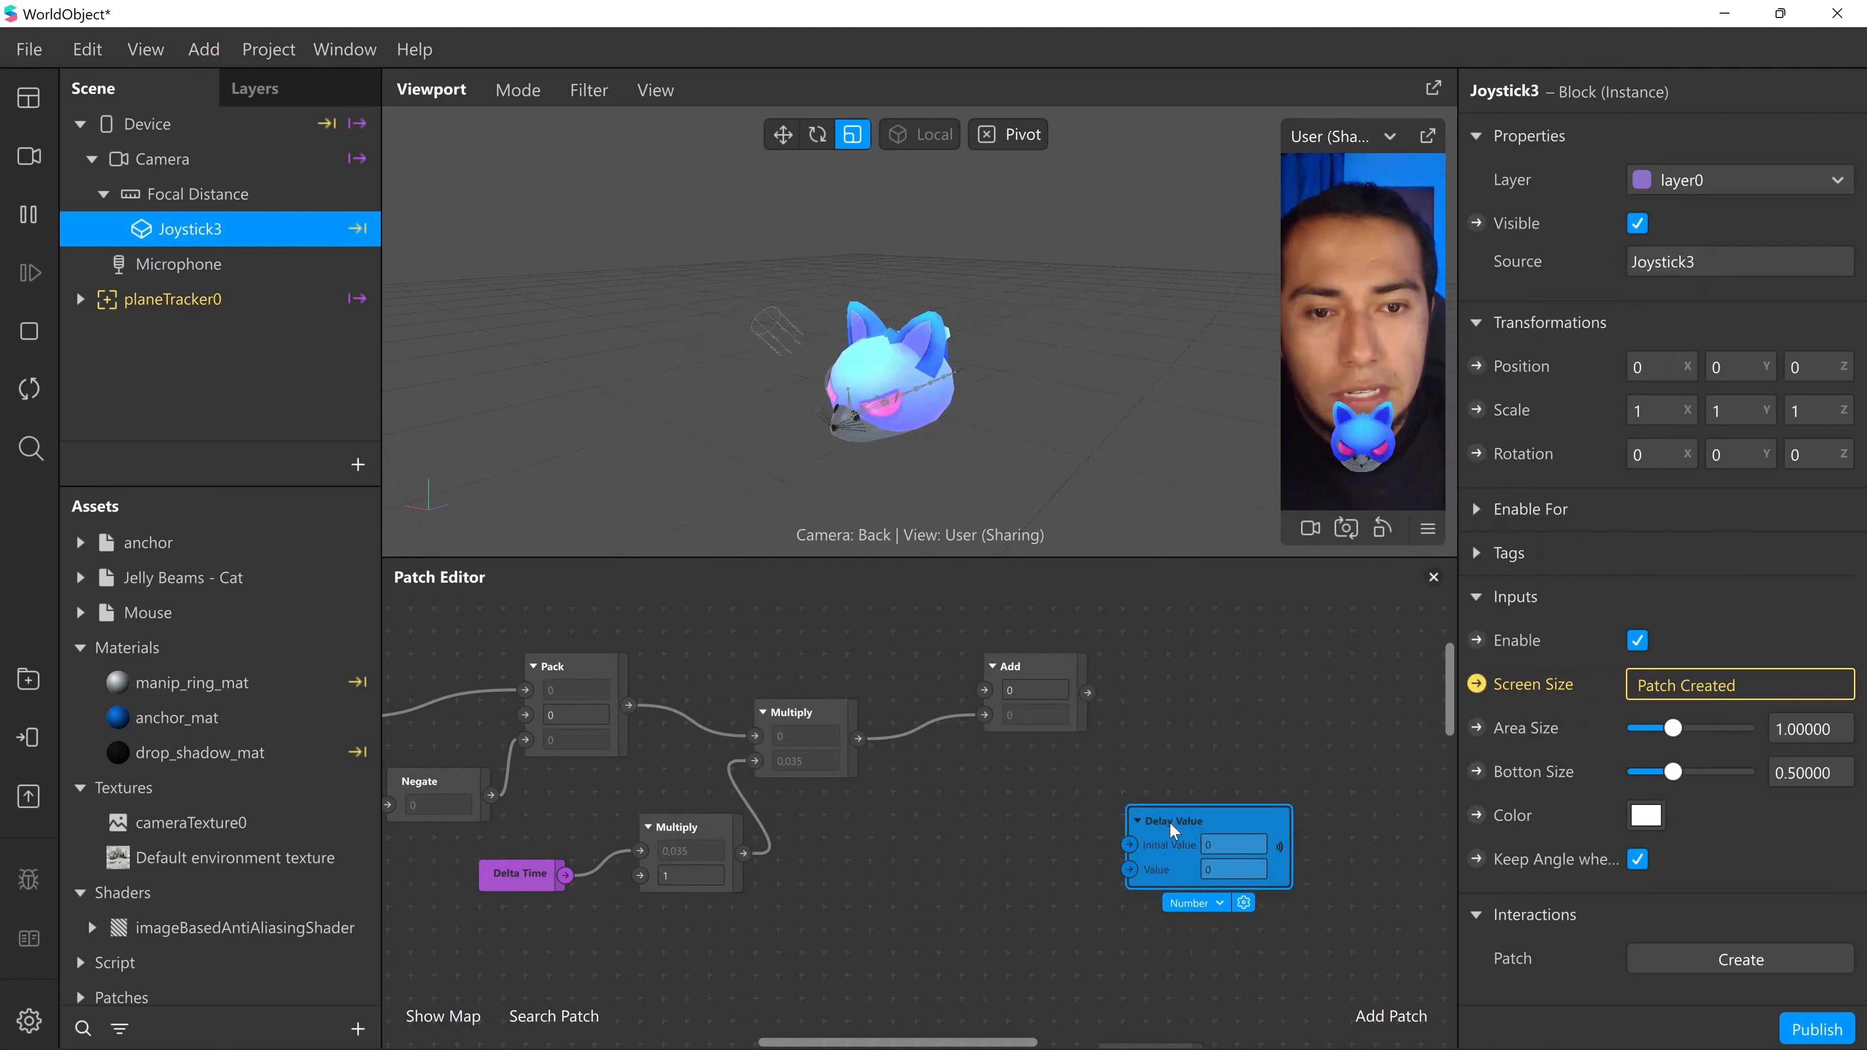
- Set the Delay Value patch's type to Vector 3 and place it just below the Add patch
click(1212, 912)
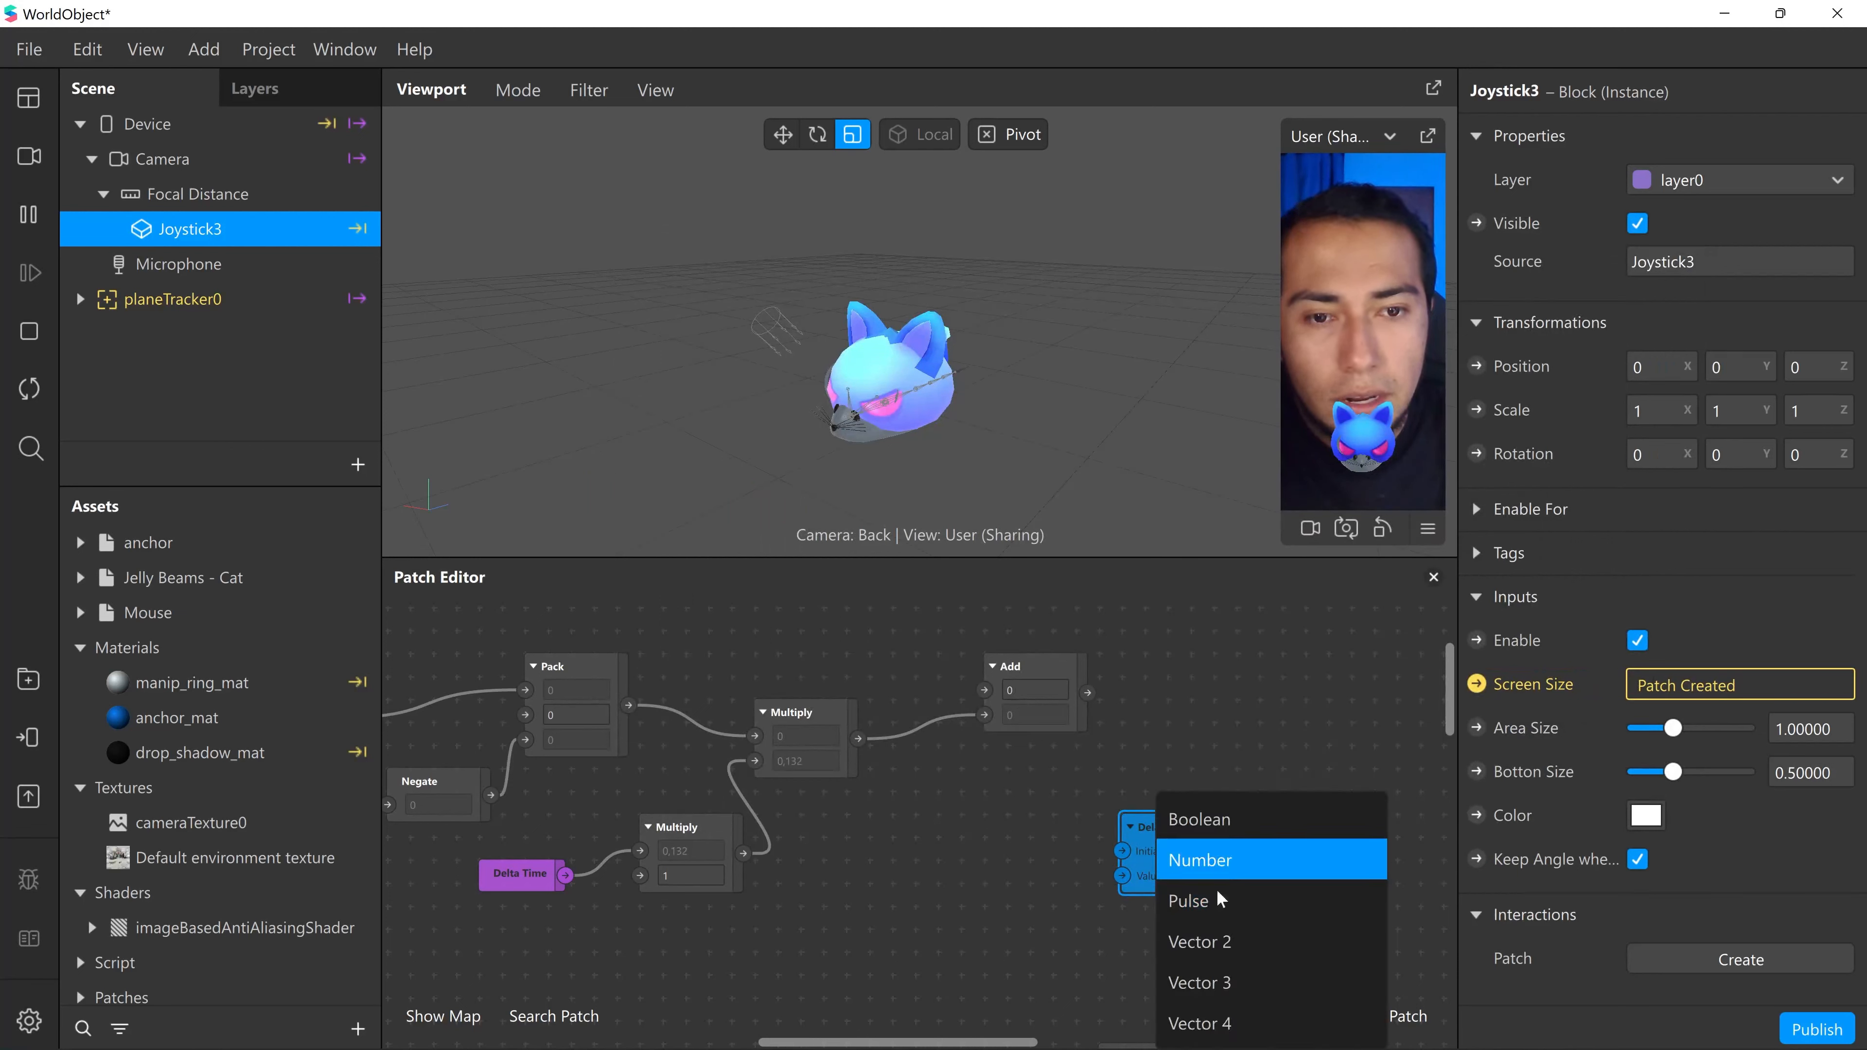
click(1218, 968)
drag(1196, 824, 1057, 801)
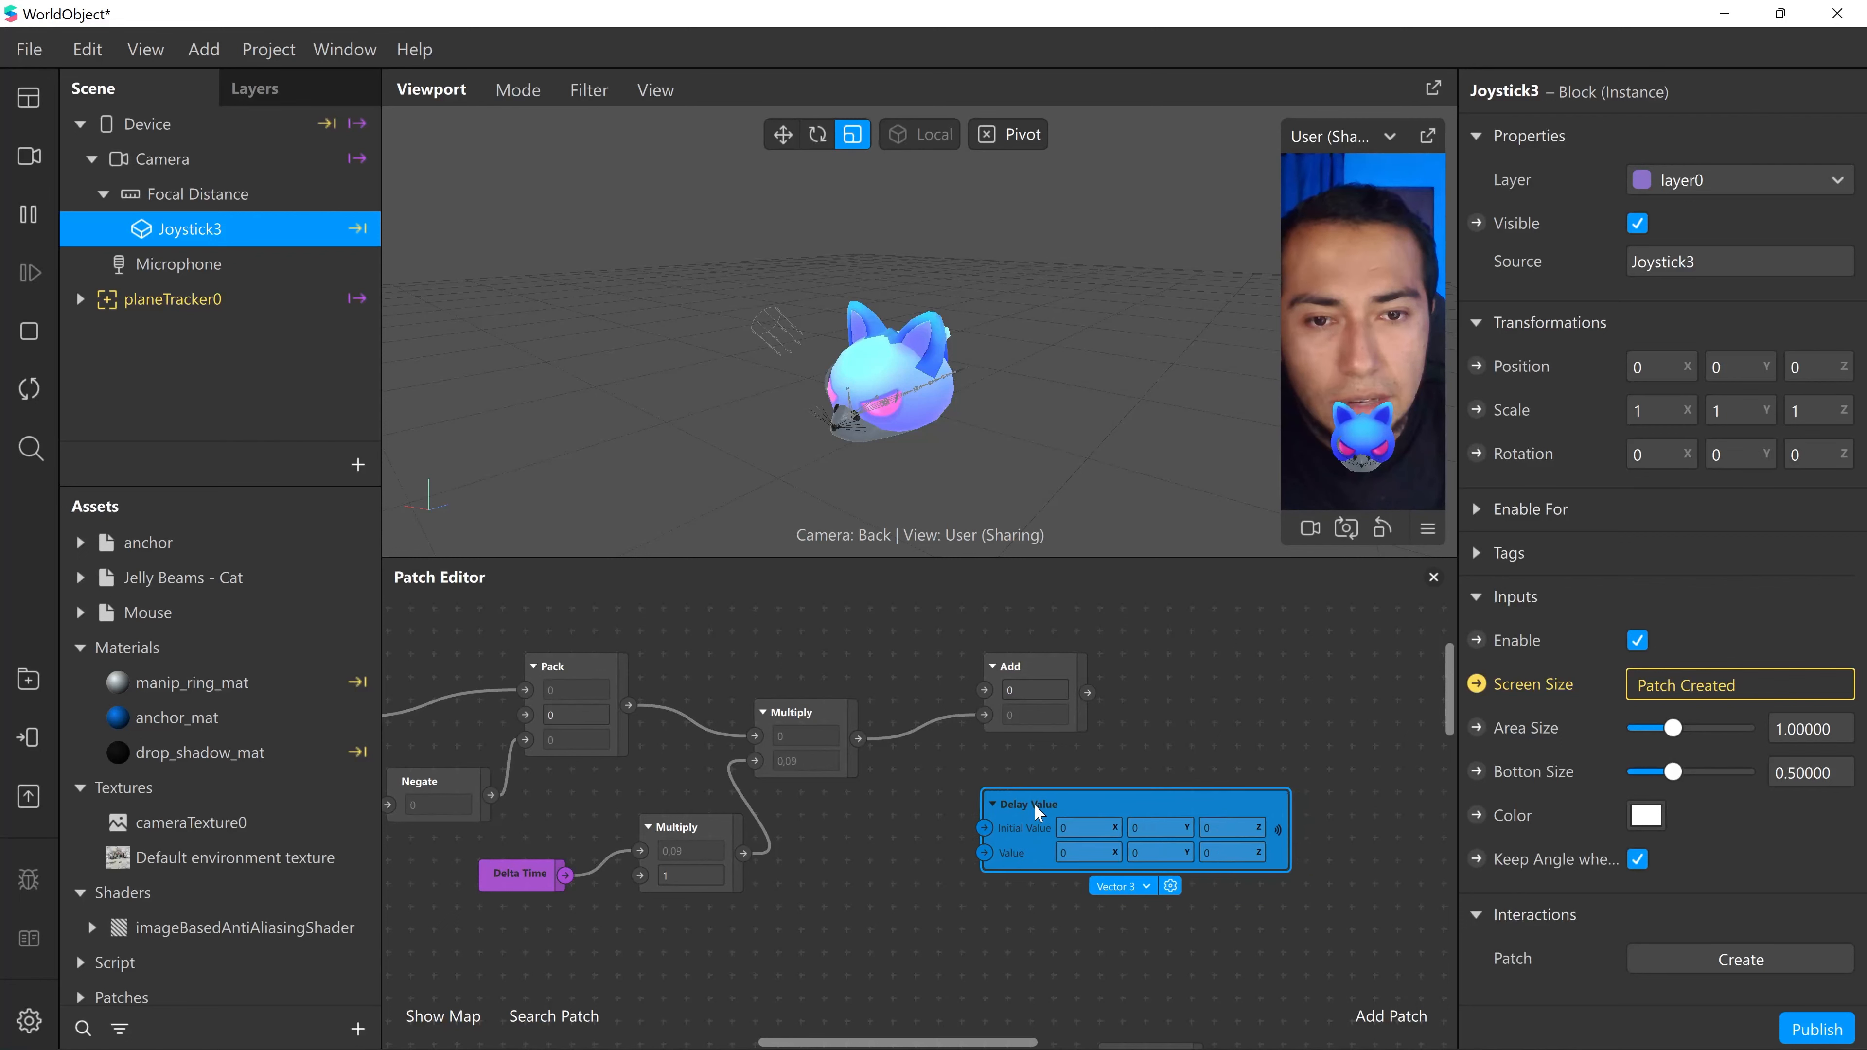
click(1126, 886)
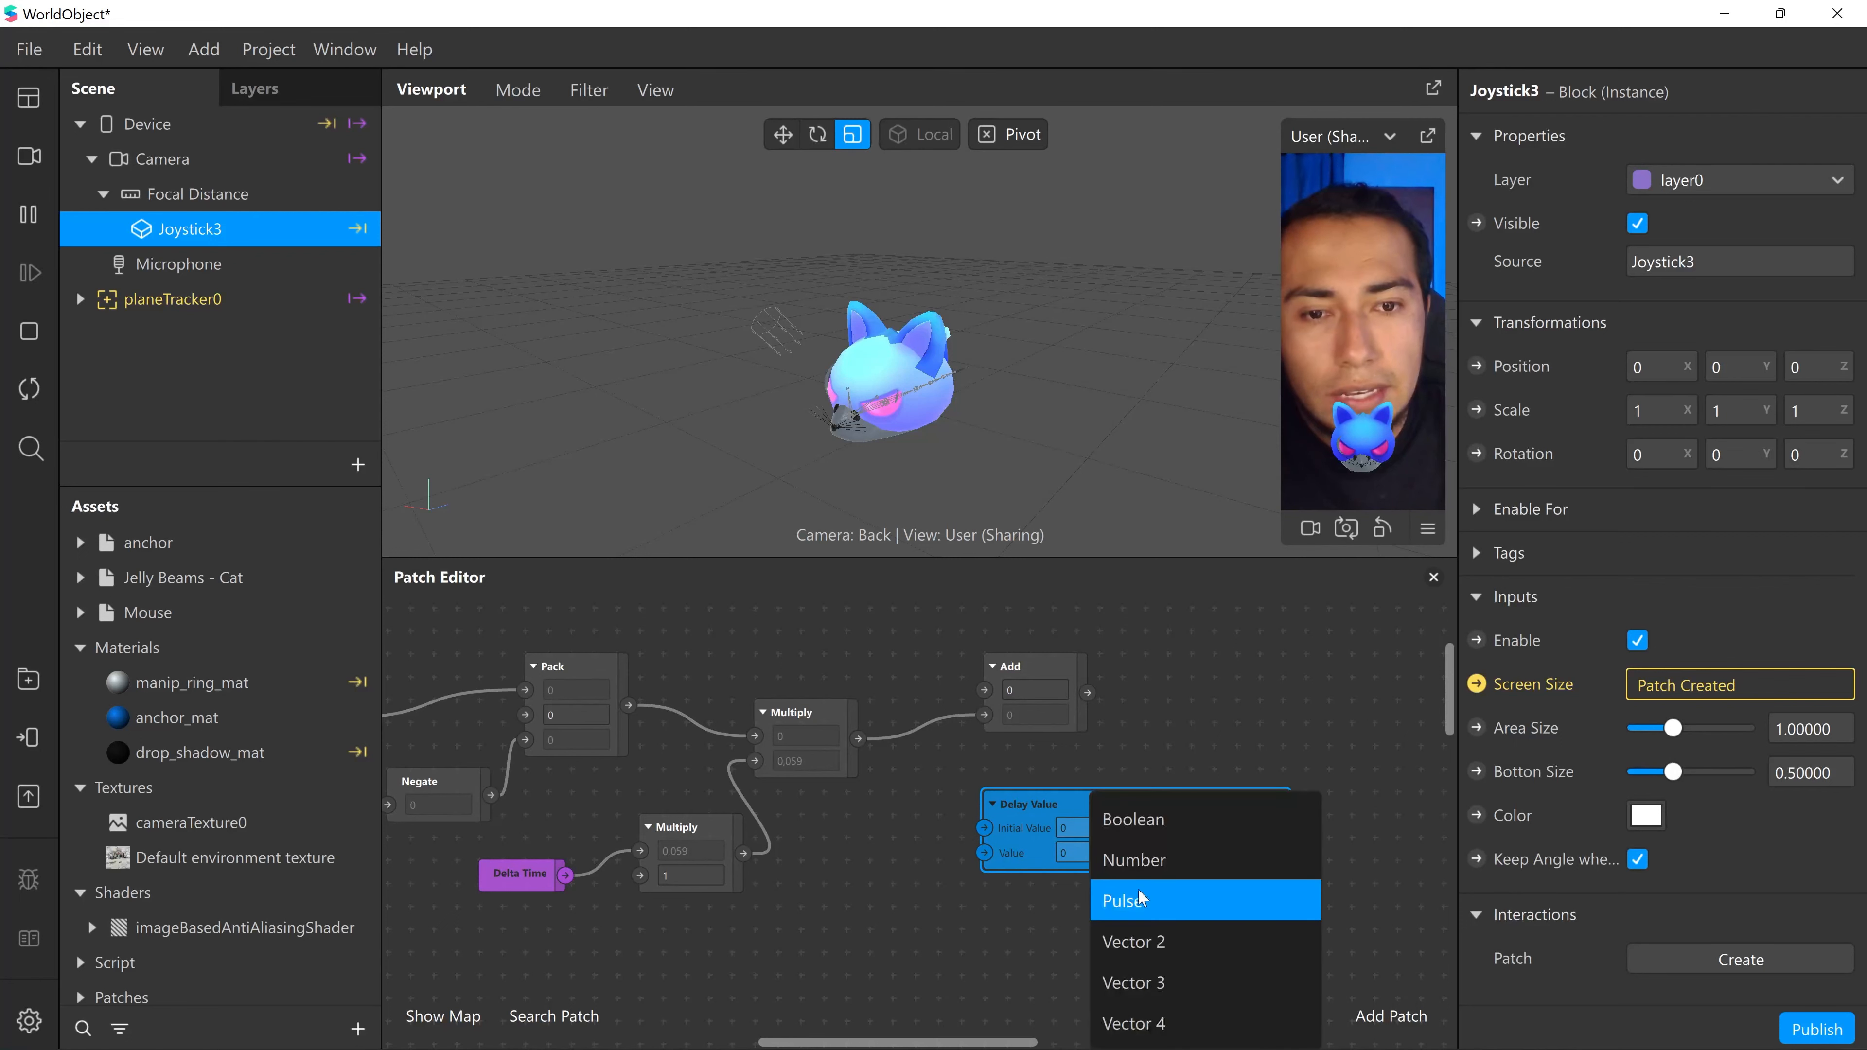
click(1020, 942)
drag(1038, 827, 1061, 825)
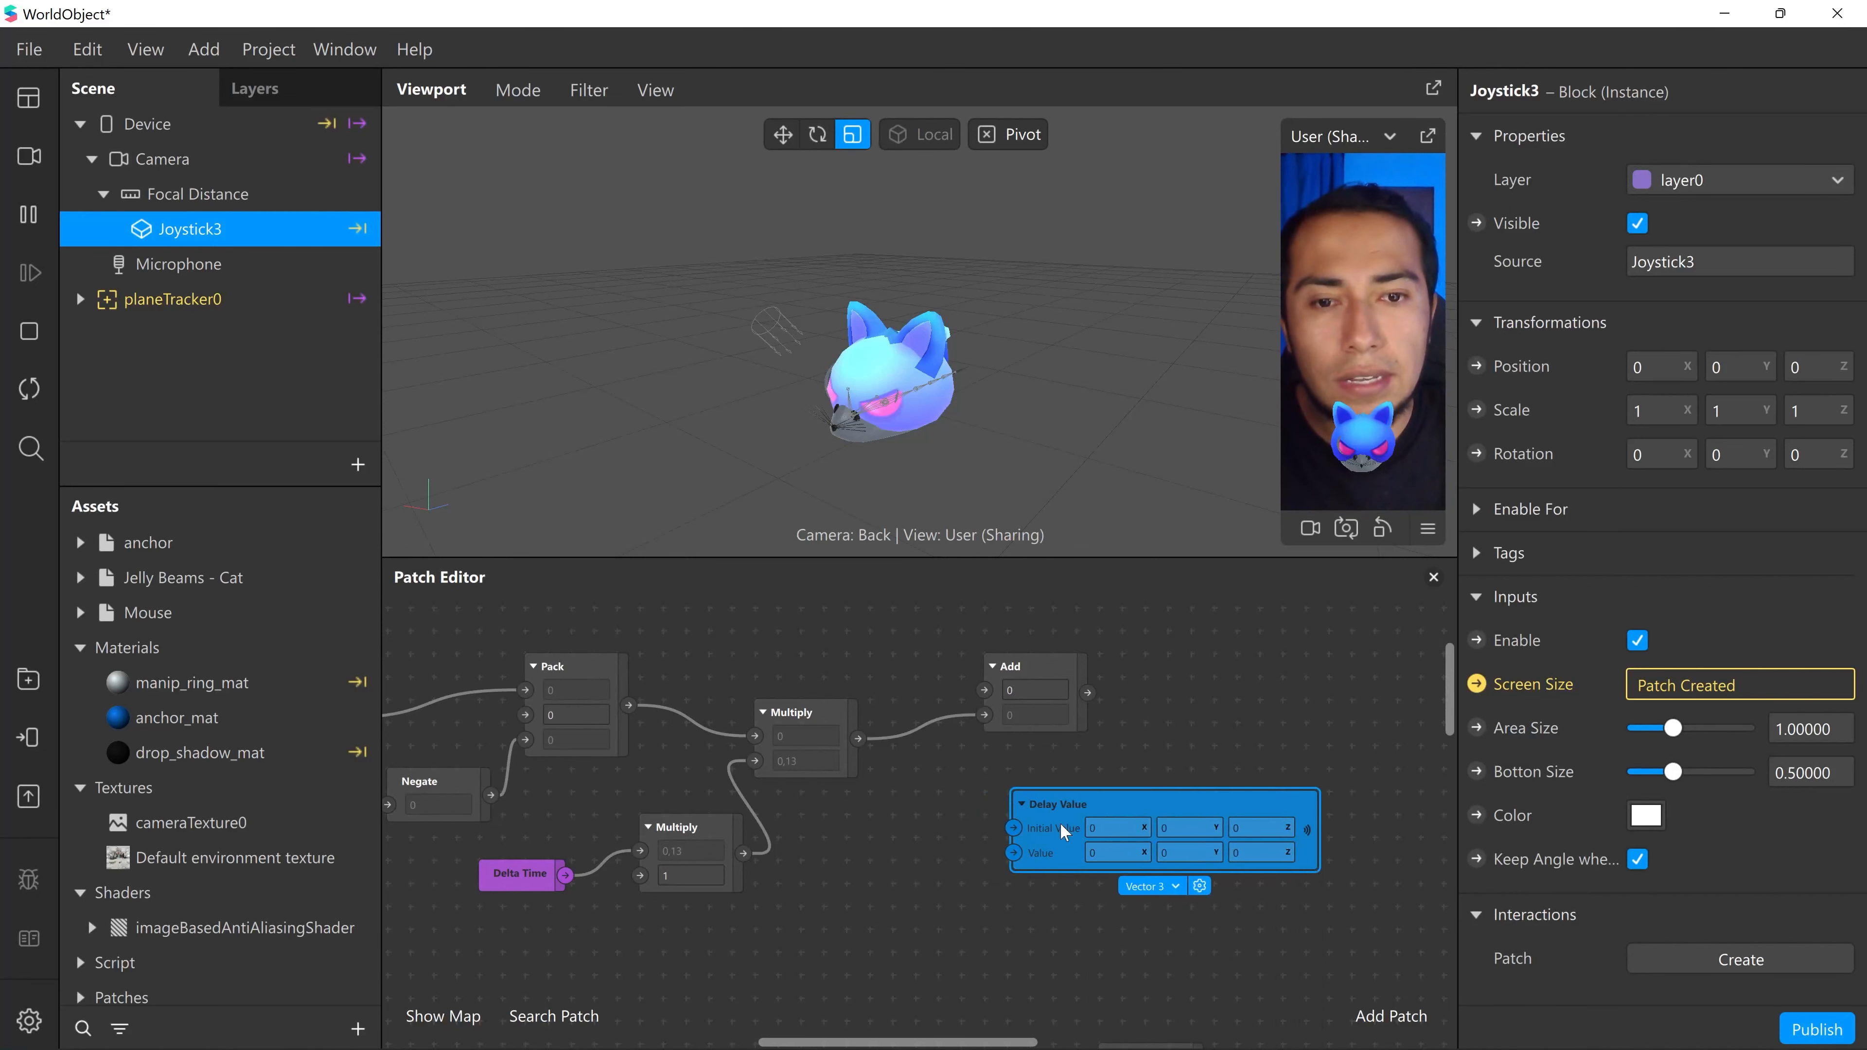
- Connect the Add output to the Delay Value patch's Value input and space the two patches apart
middle_drag(914, 885, 979, 924)
drag(1175, 885, 1243, 862)
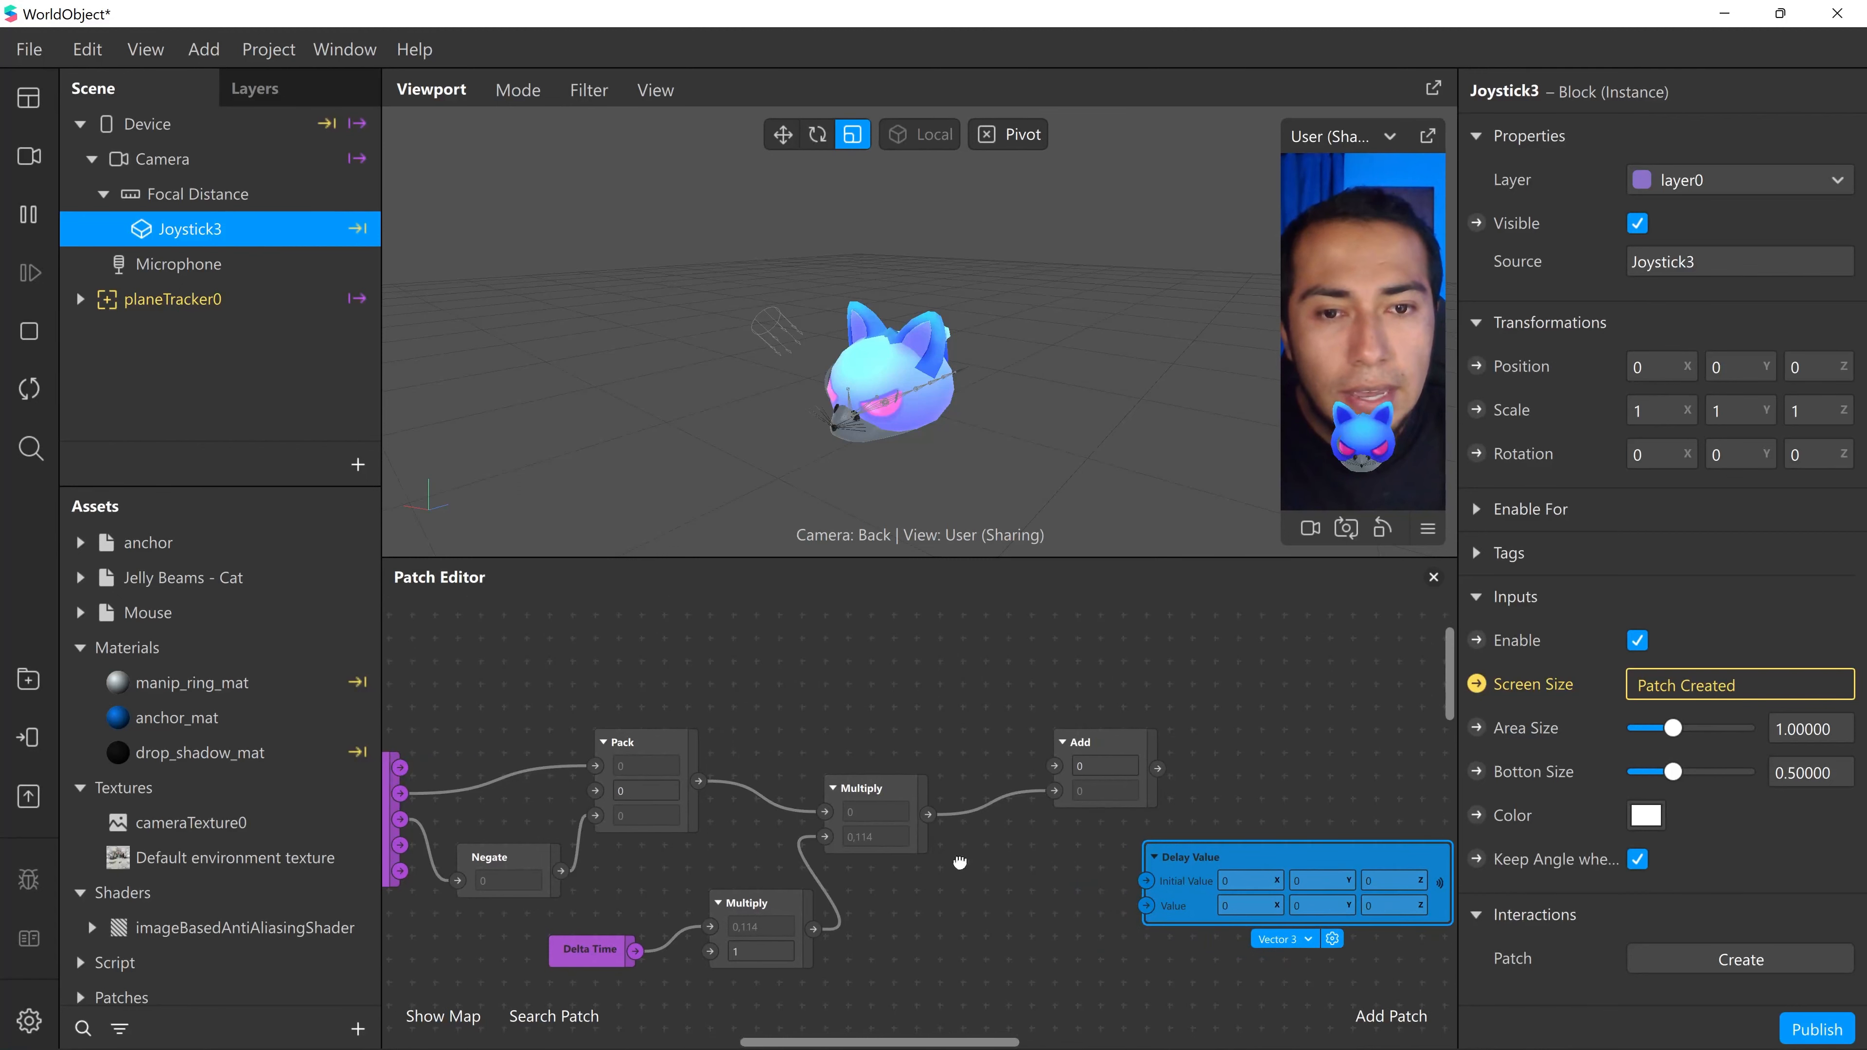
middle_drag(959, 864, 939, 857)
drag(1137, 761, 1130, 896)
middle_drag(1123, 993, 916, 959)
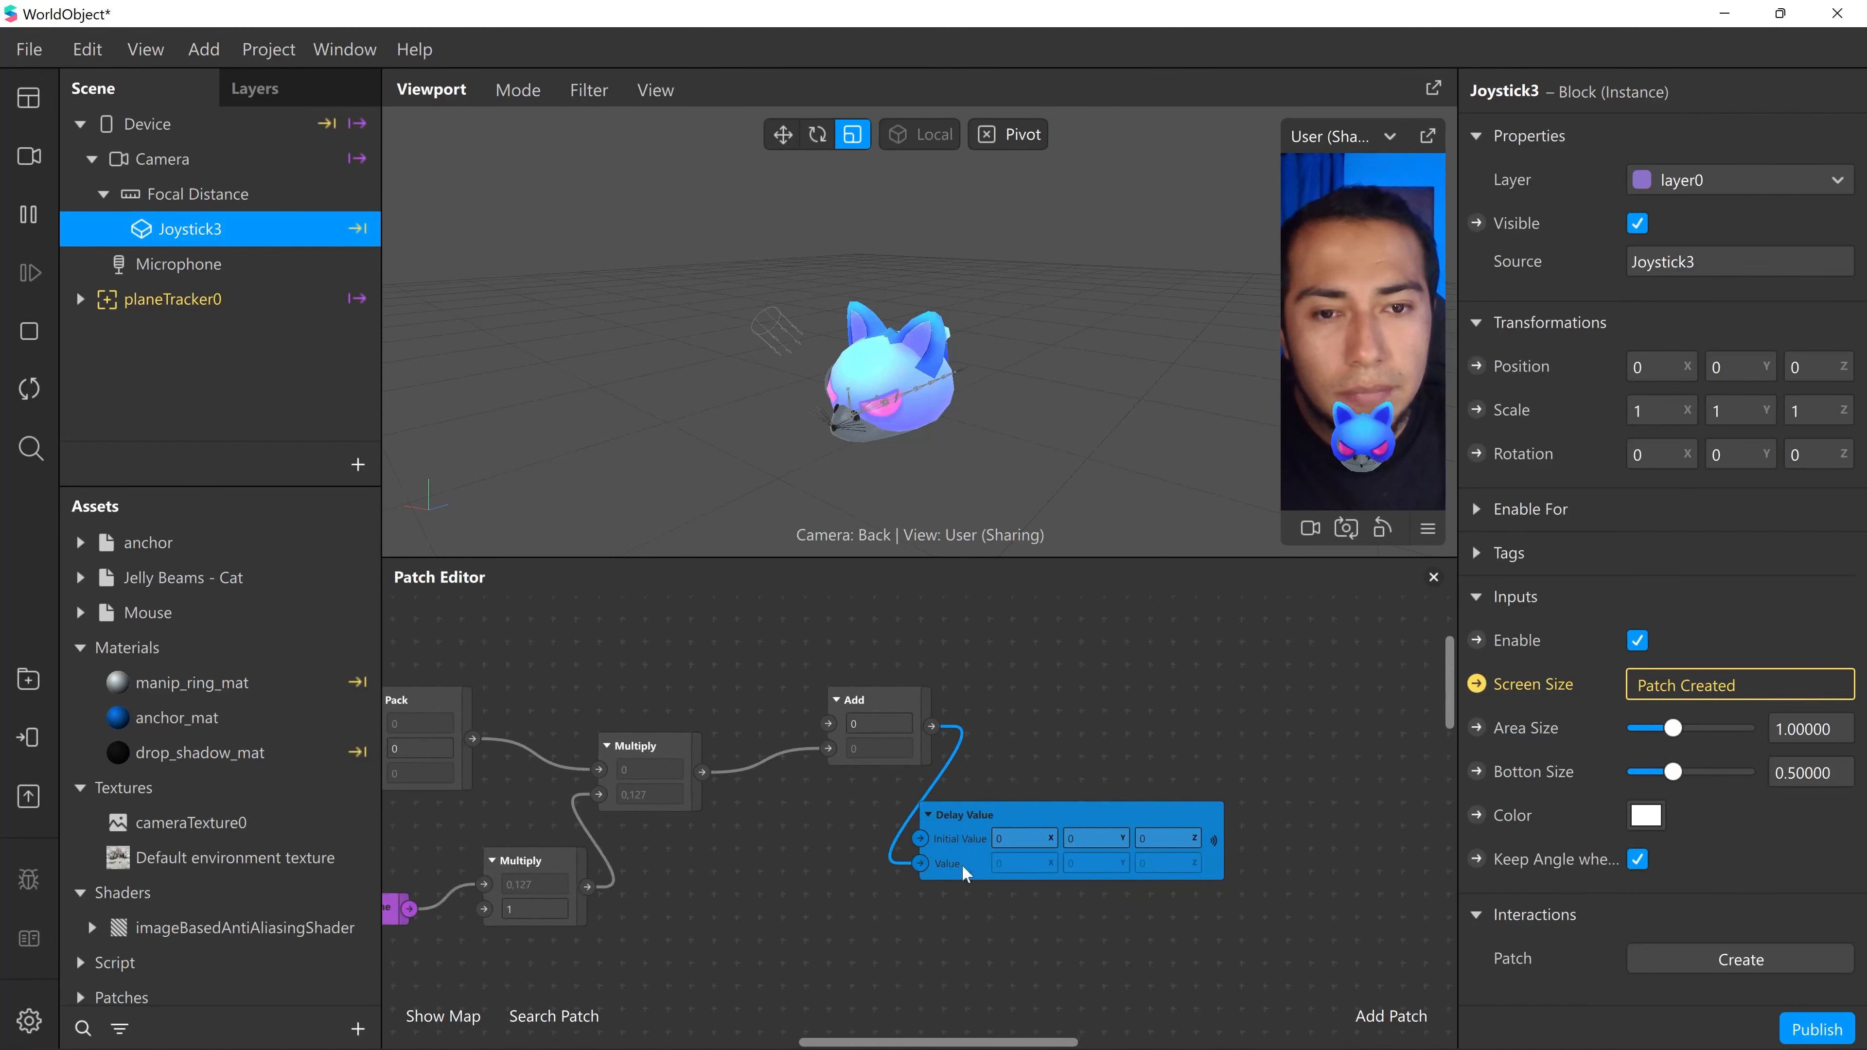
drag(1018, 819, 1063, 822)
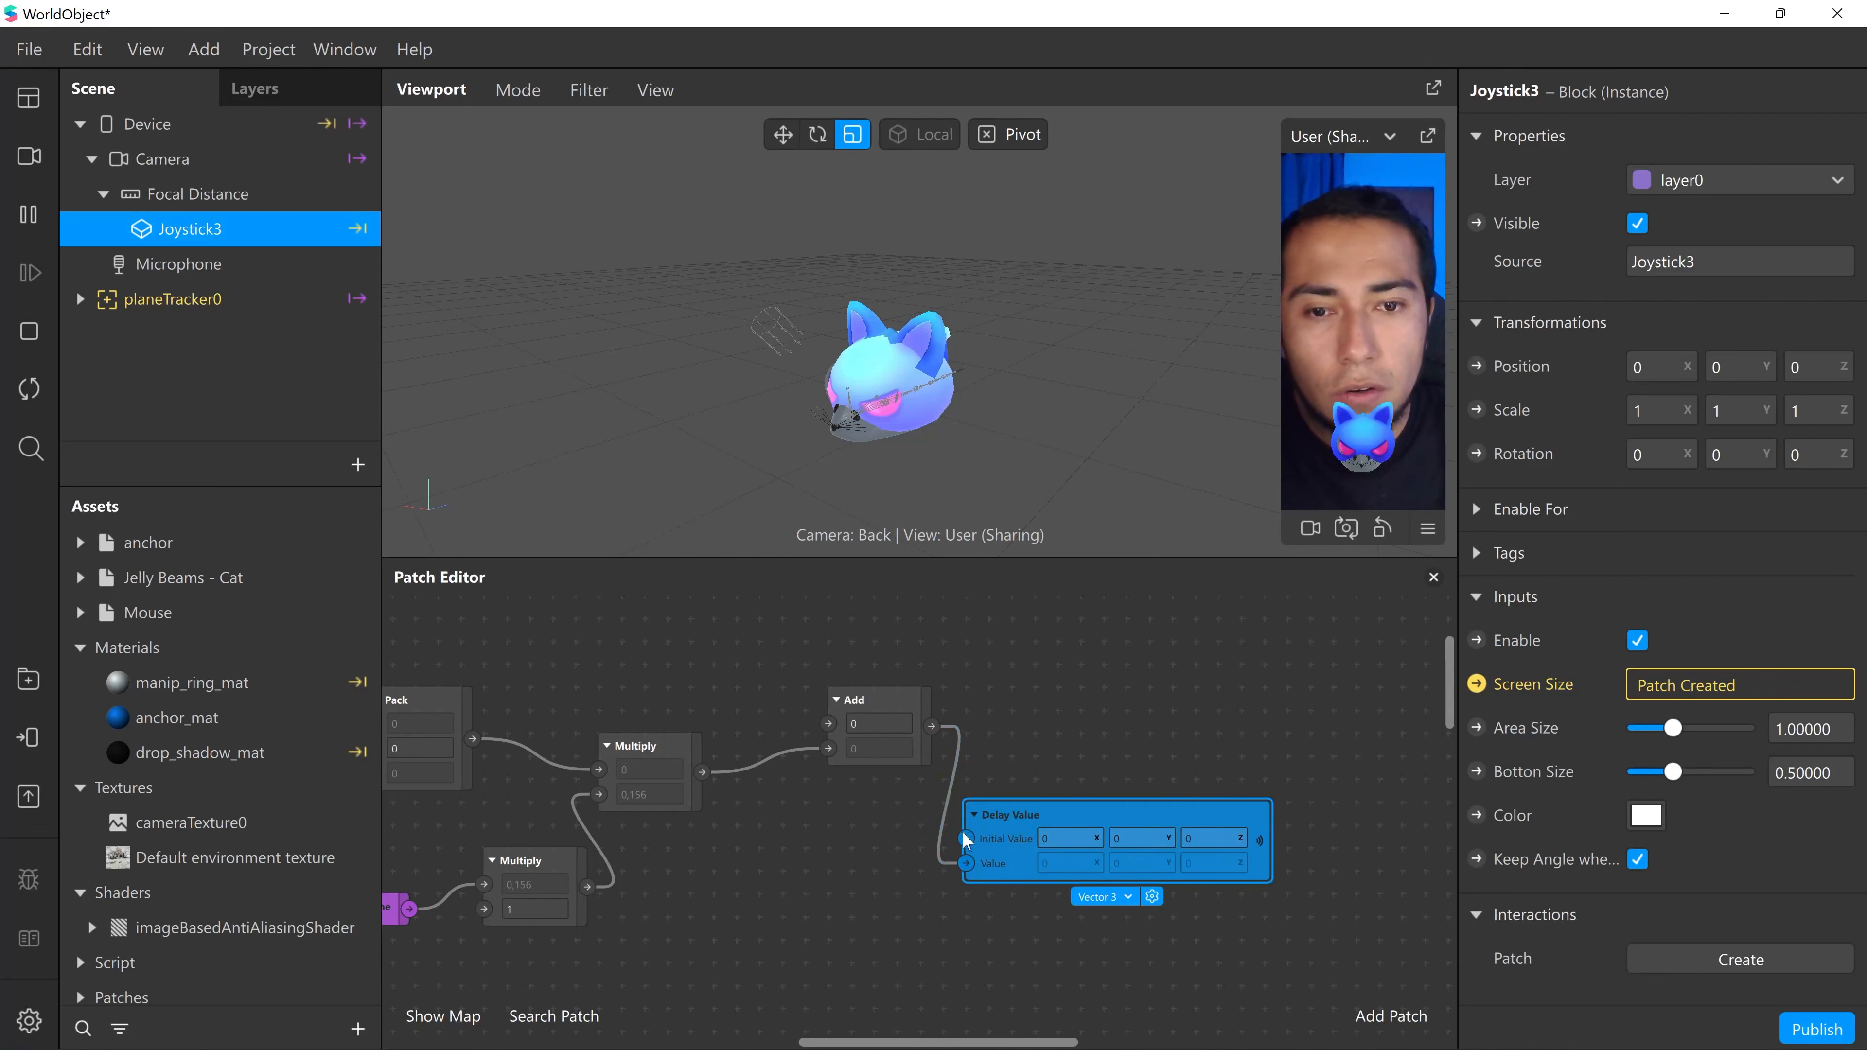
middle_drag(873, 870, 966, 885)
middle_drag(837, 690, 945, 699)
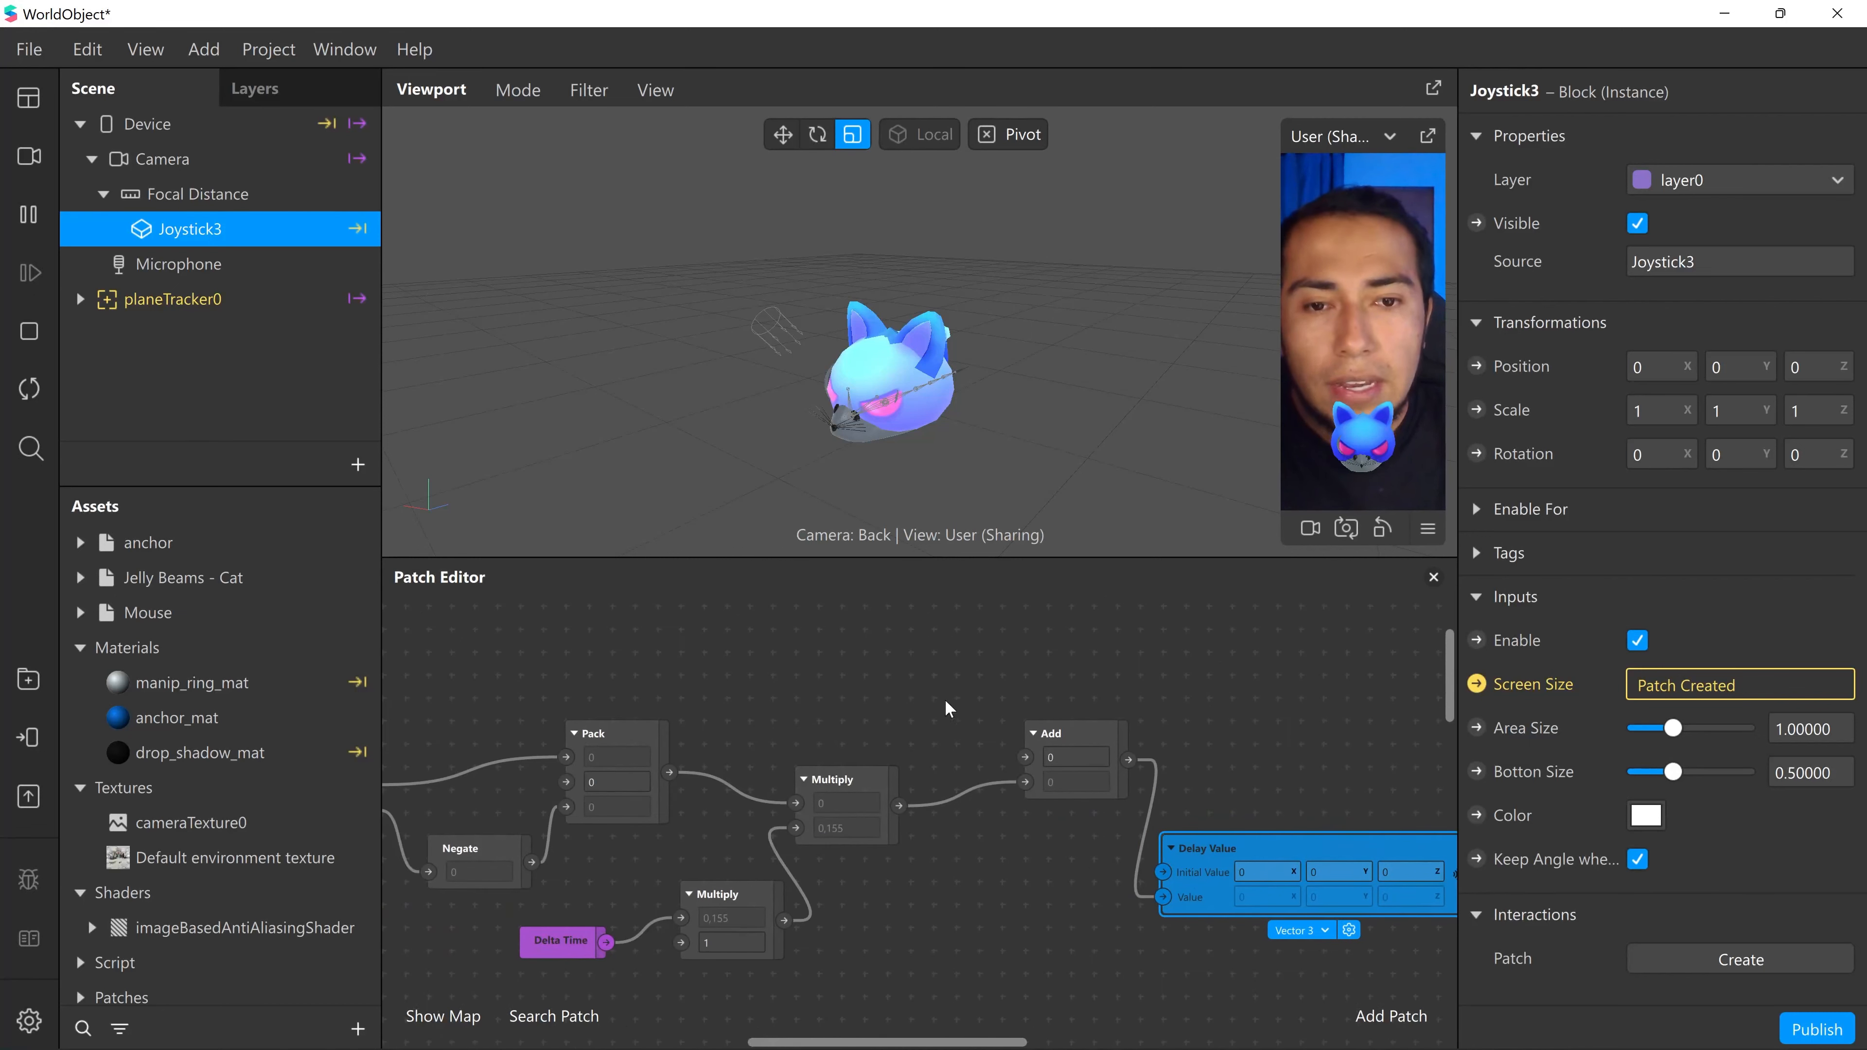
- Add a Receiver patch and place it above the upper Multiply patch, before the Add patch
right_click(919, 686)
text(rece)
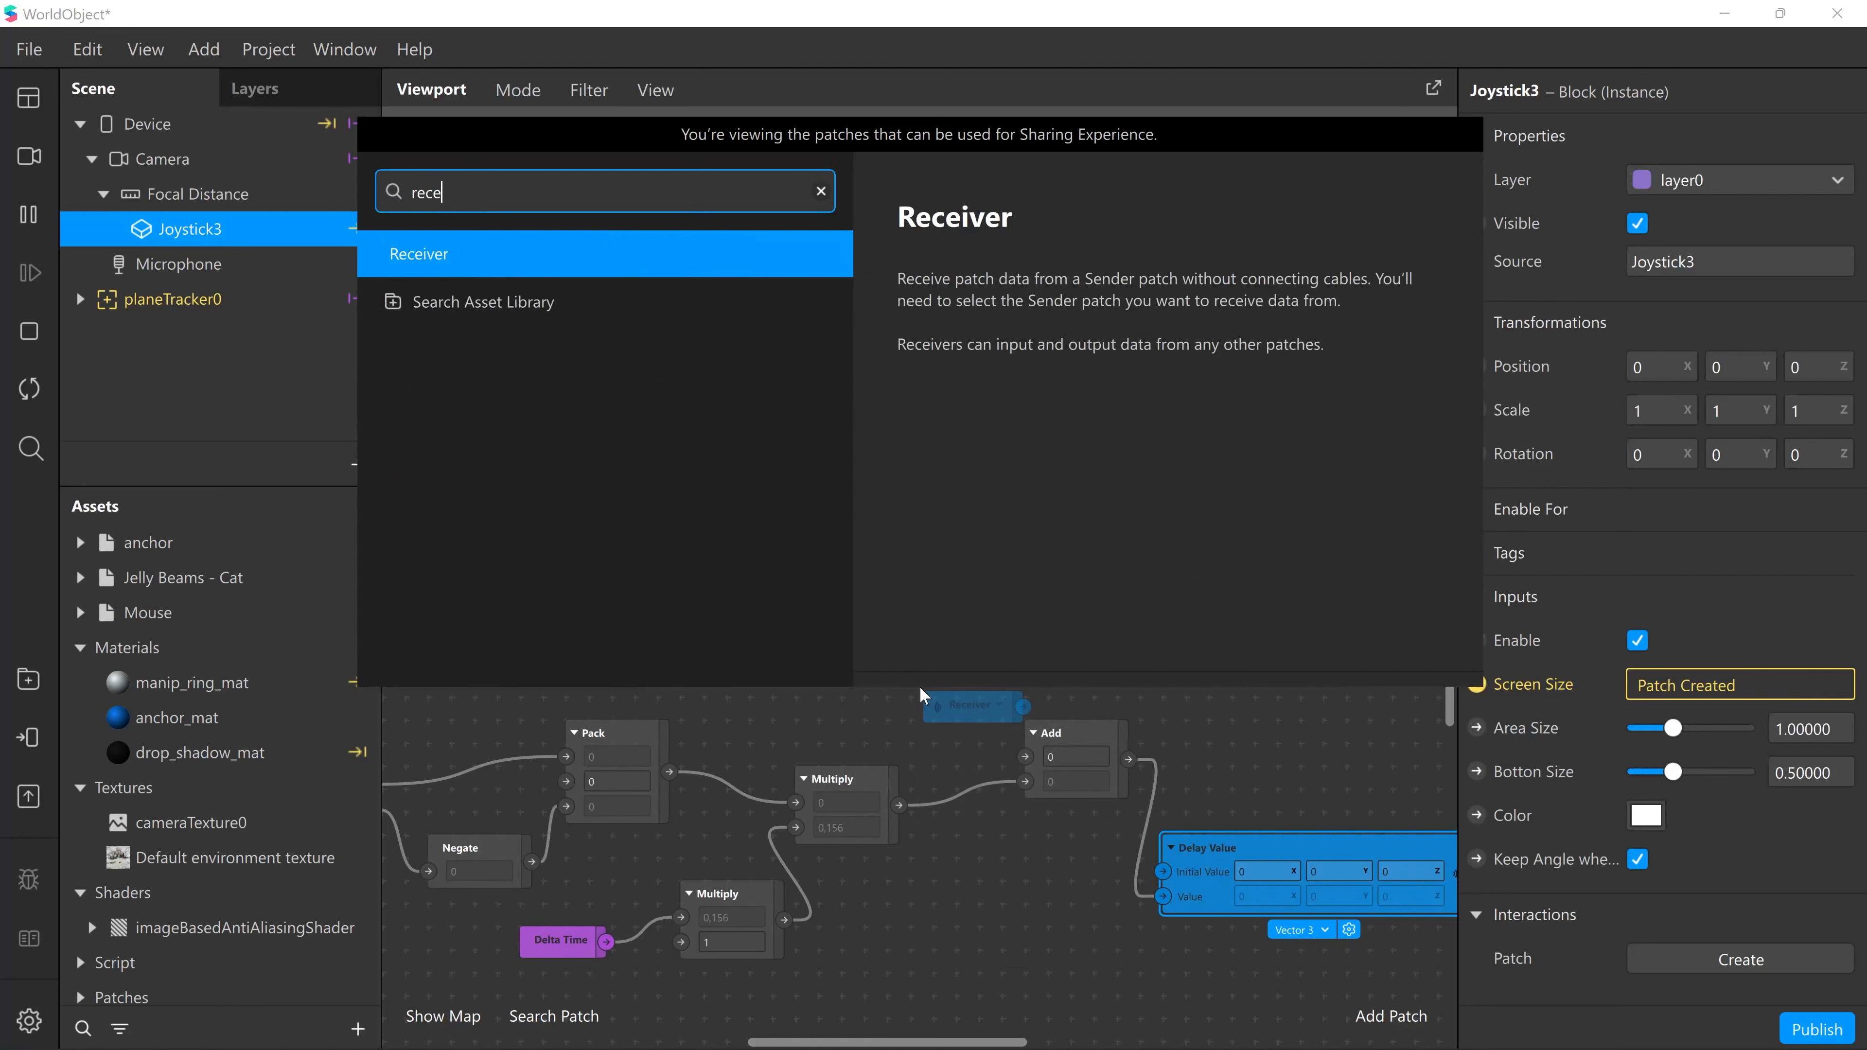
key(Return)
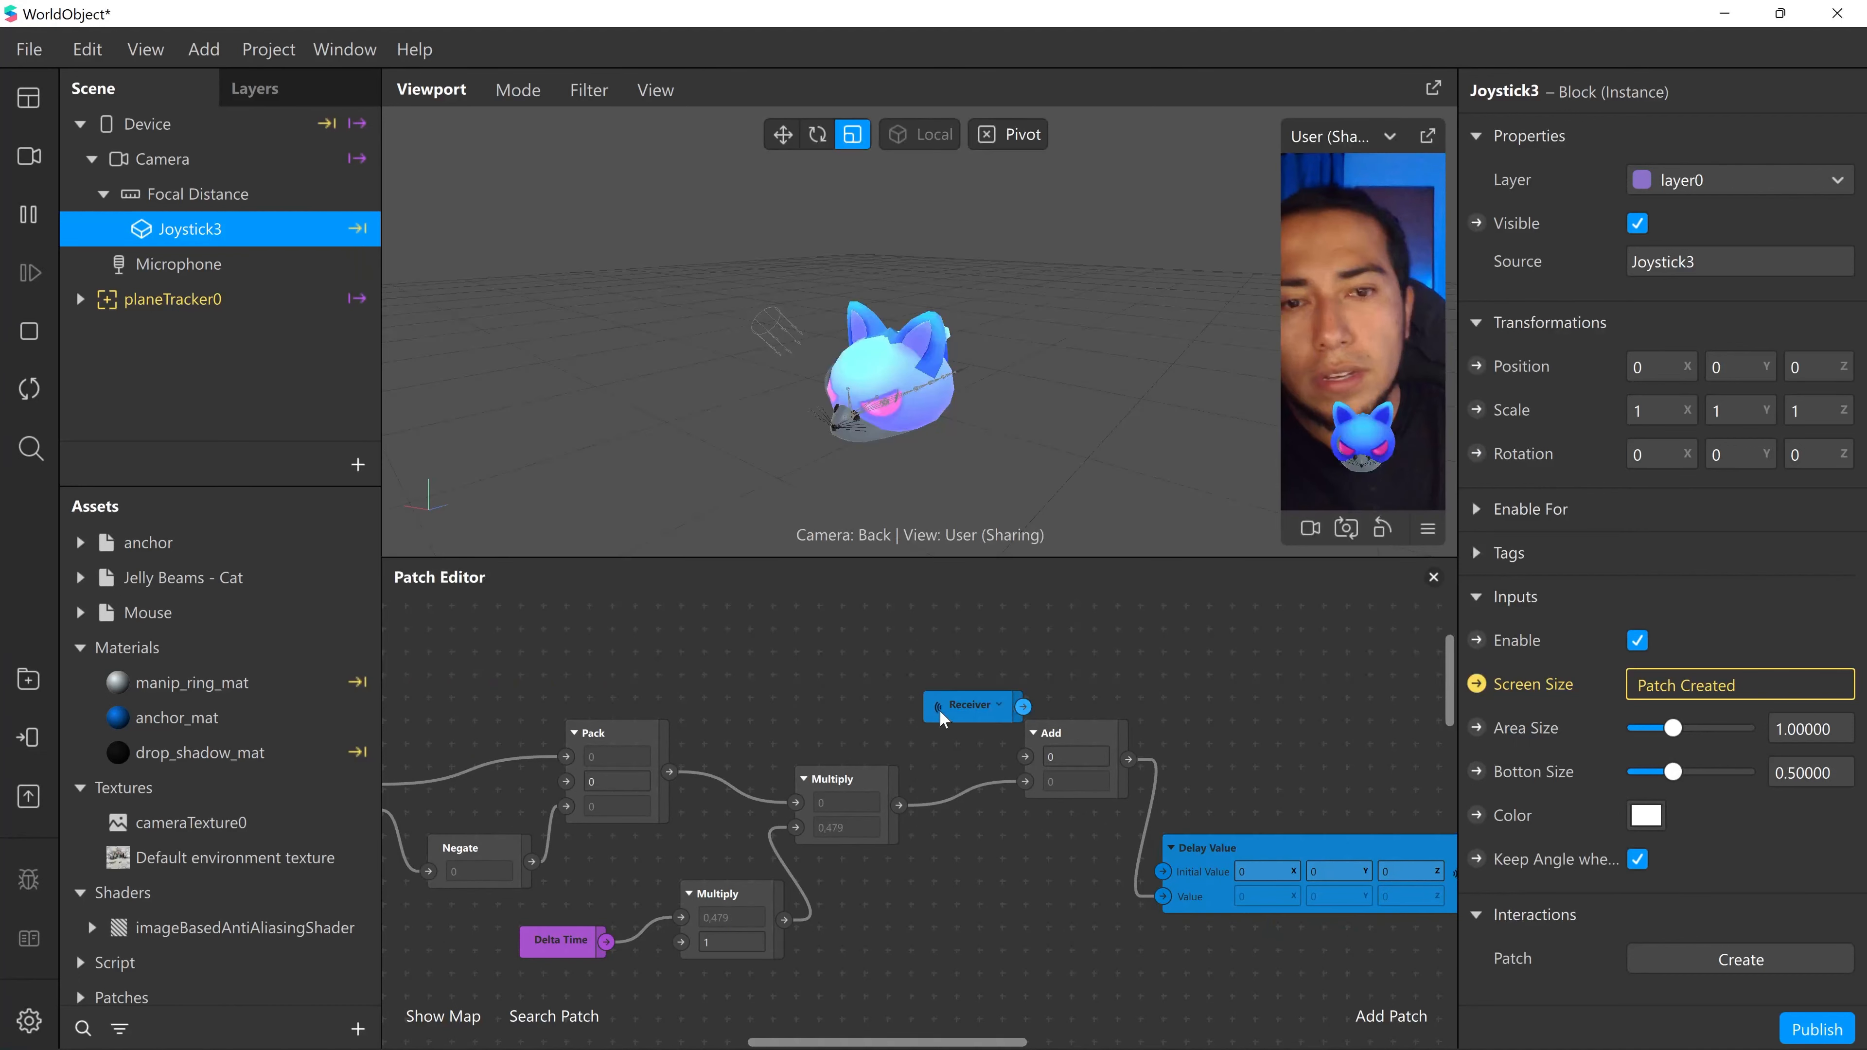
drag(939, 708, 878, 687)
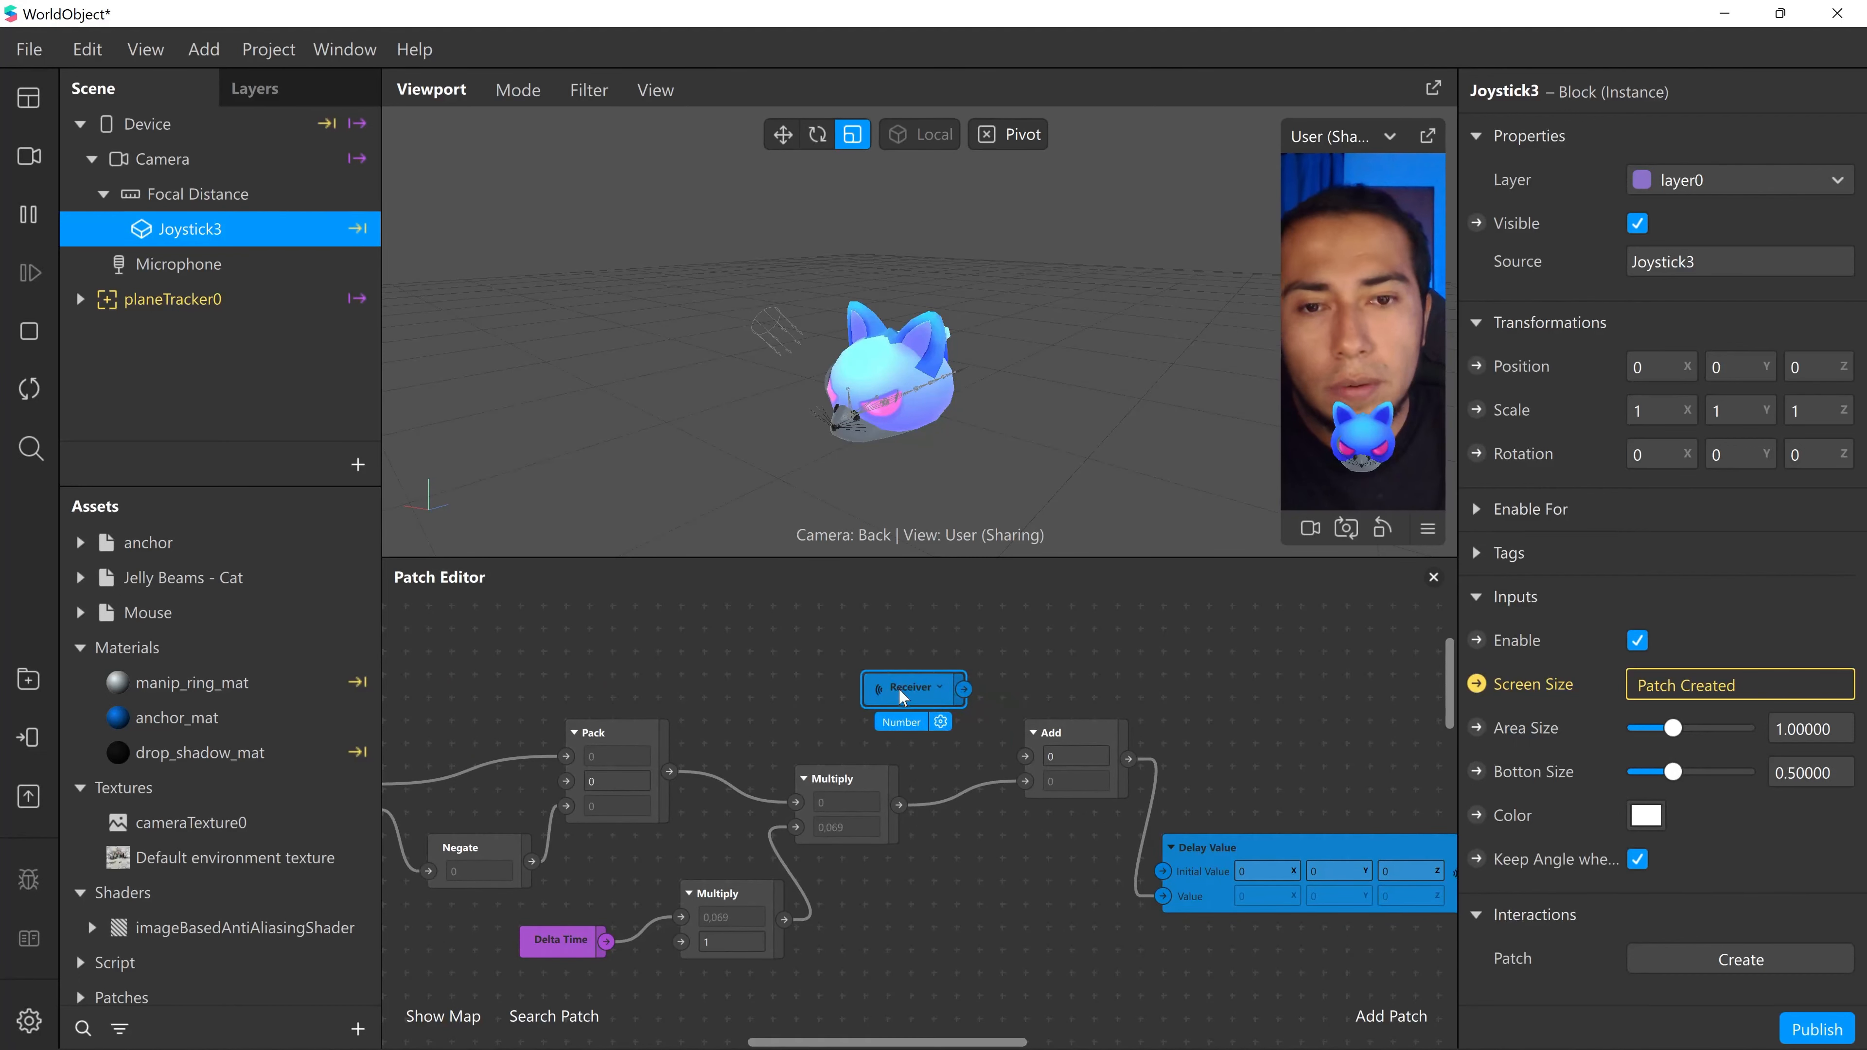
- Set the Receiver's source to Delay Value and connect its output to the Add patch's first input
click(942, 684)
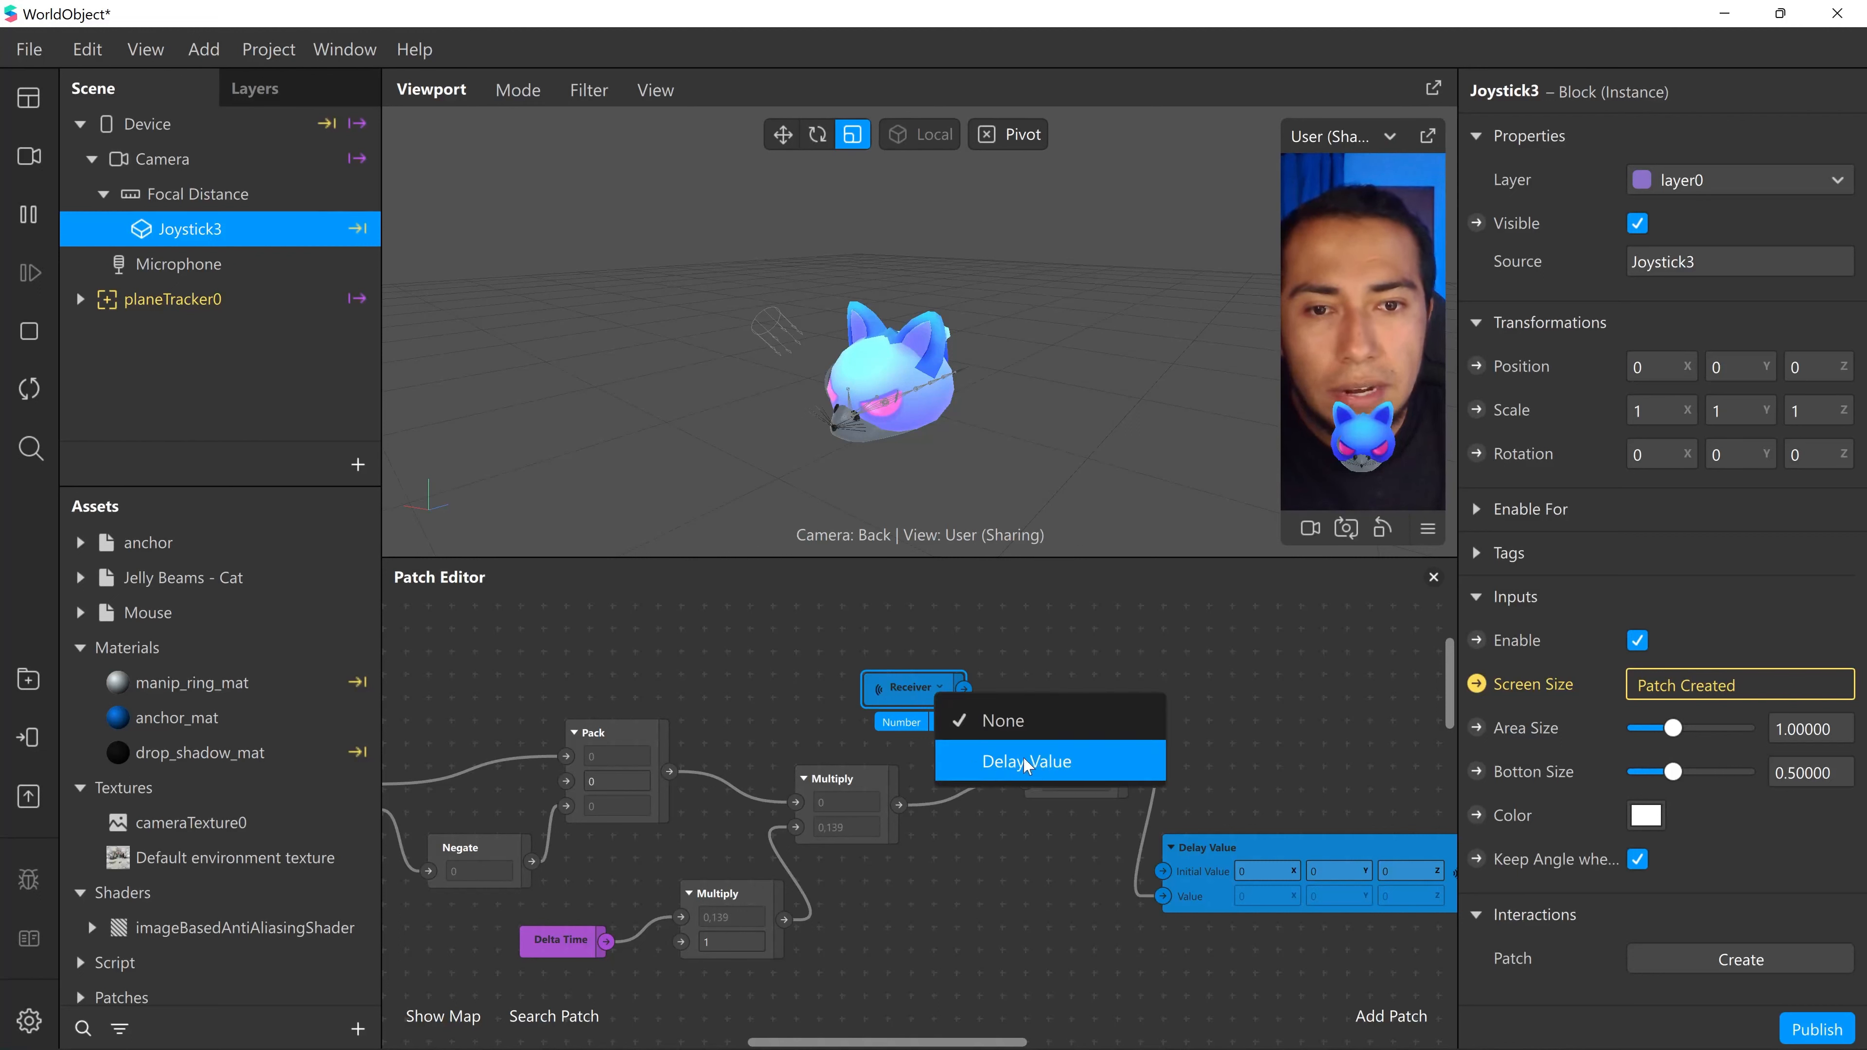
click(1048, 767)
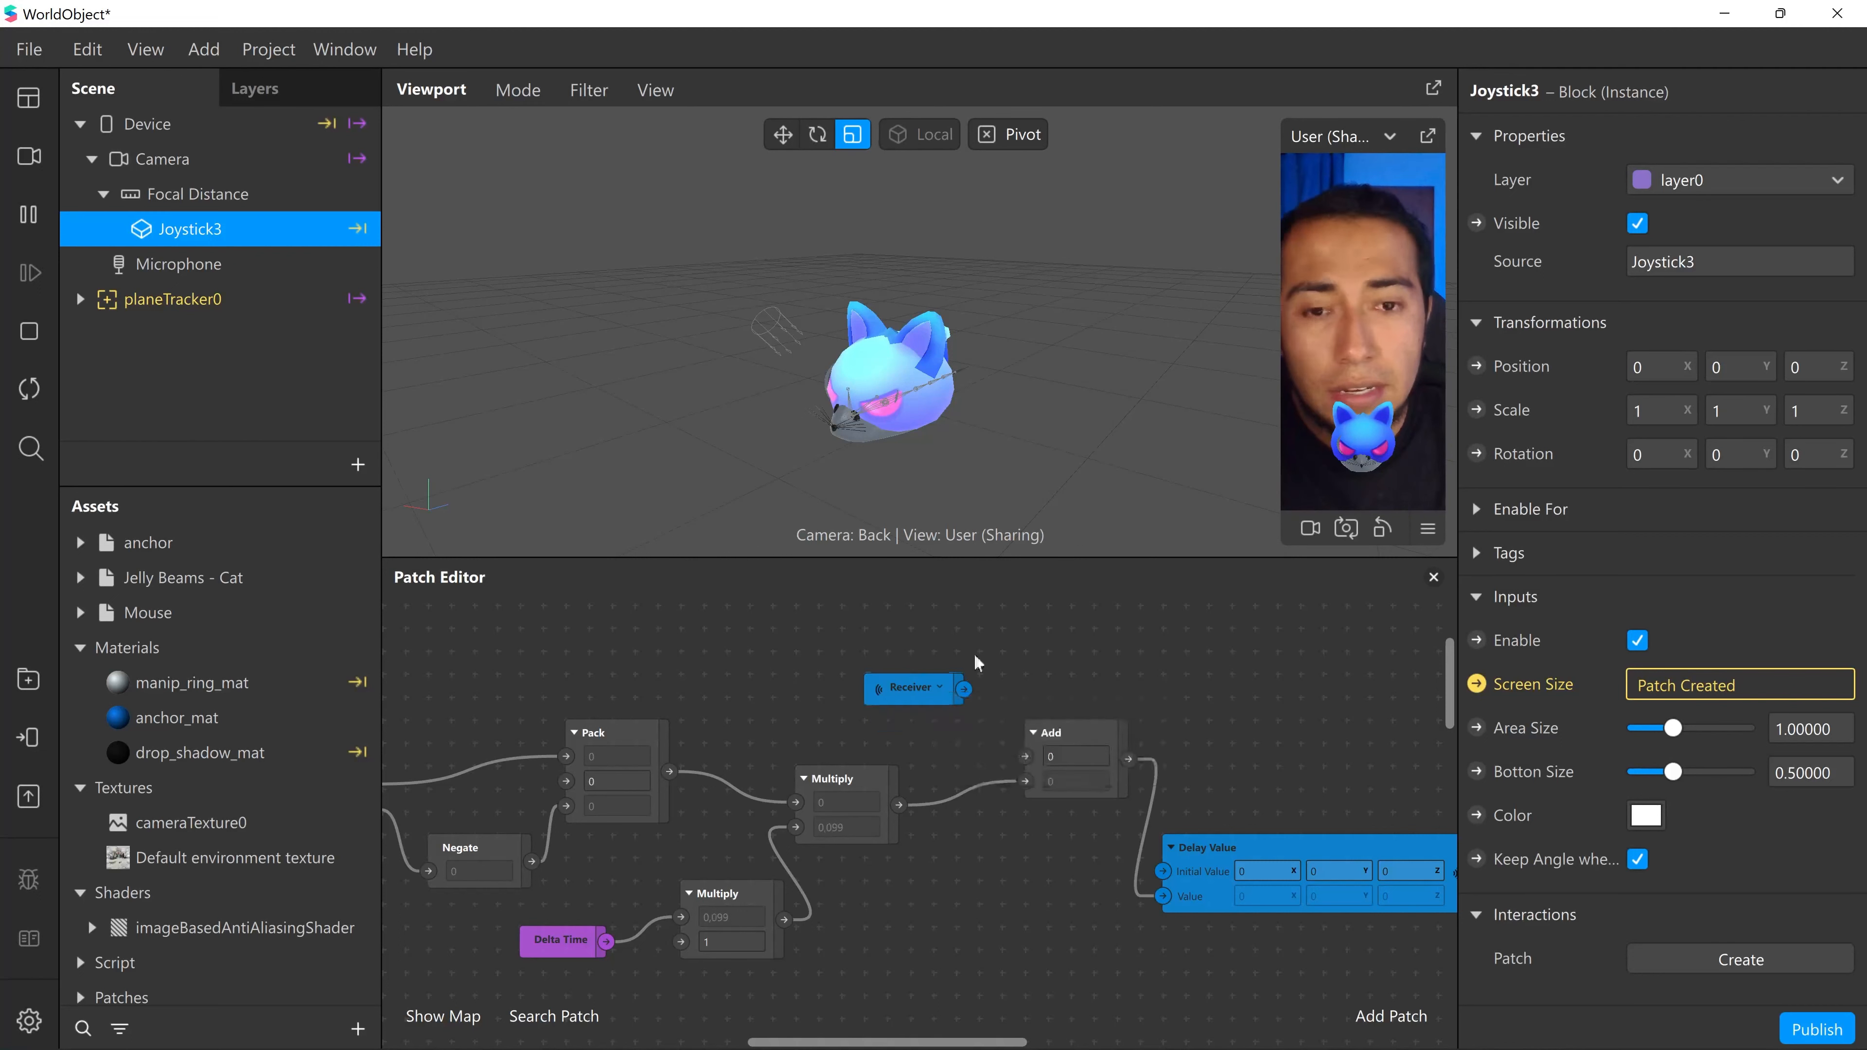
click(939, 688)
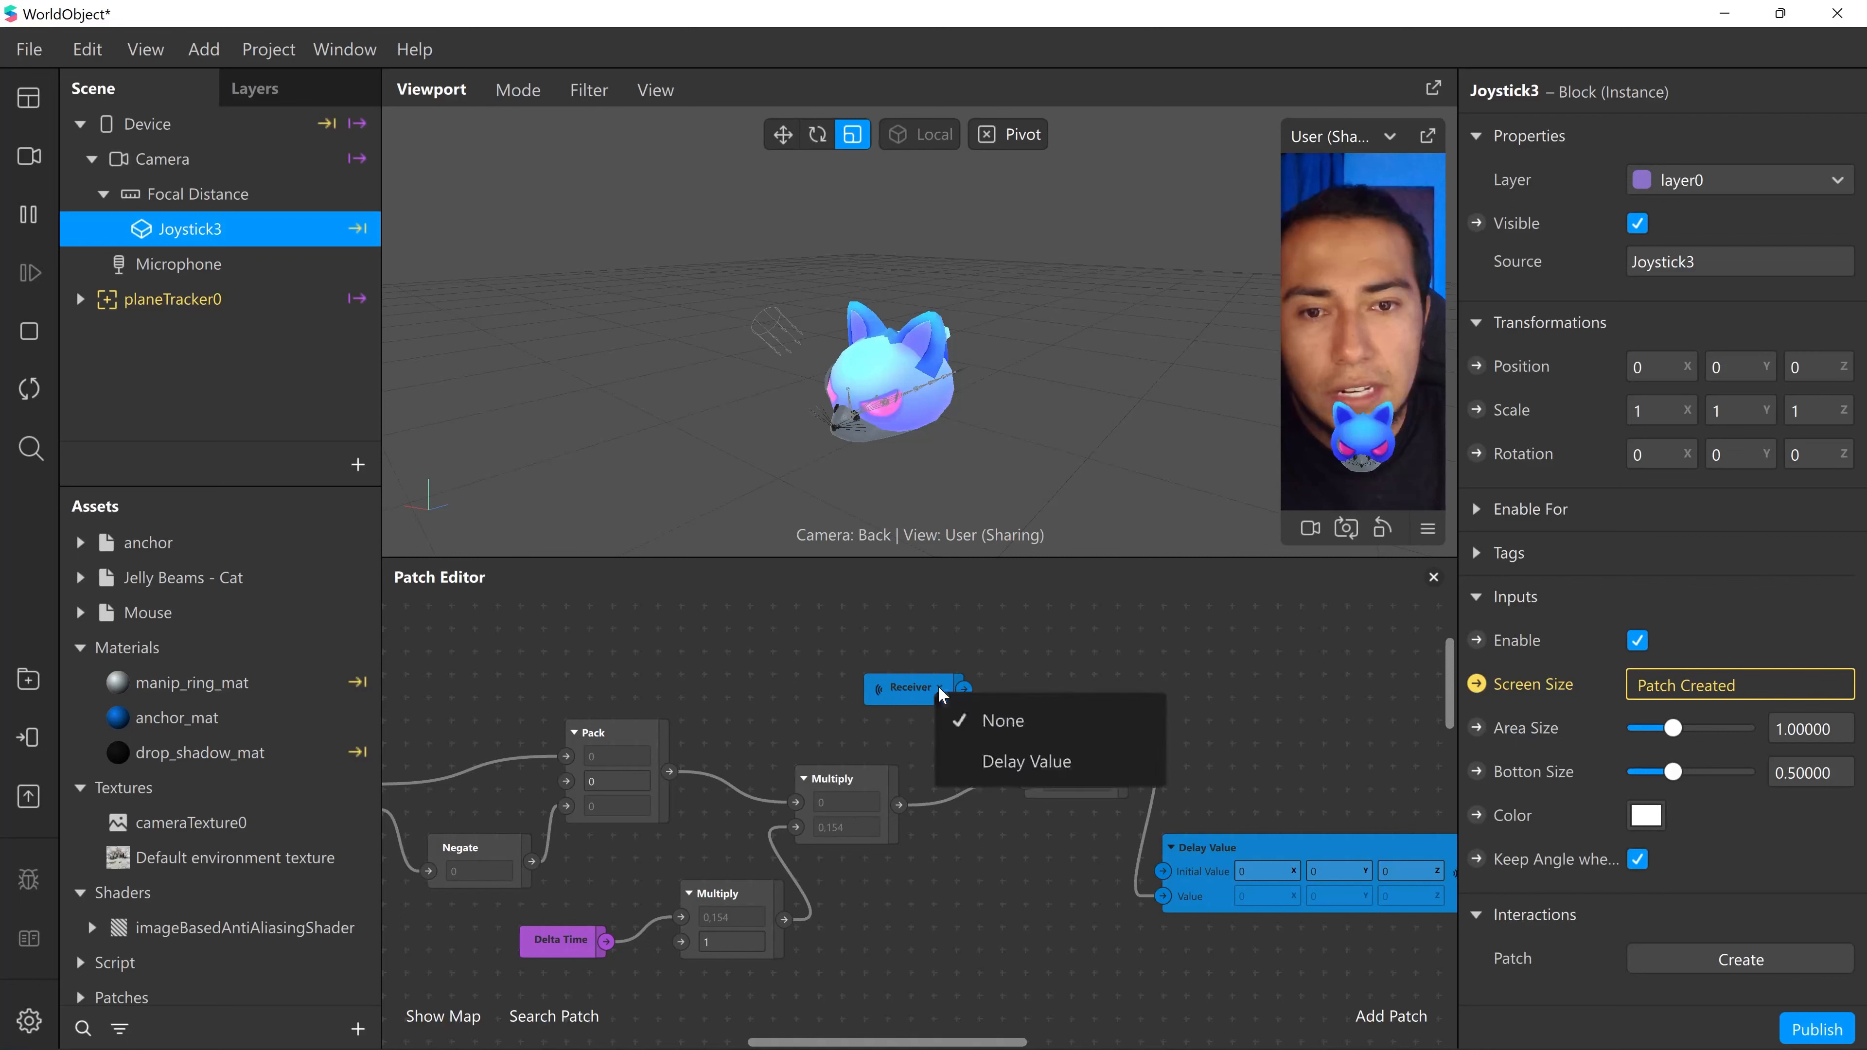
click(996, 767)
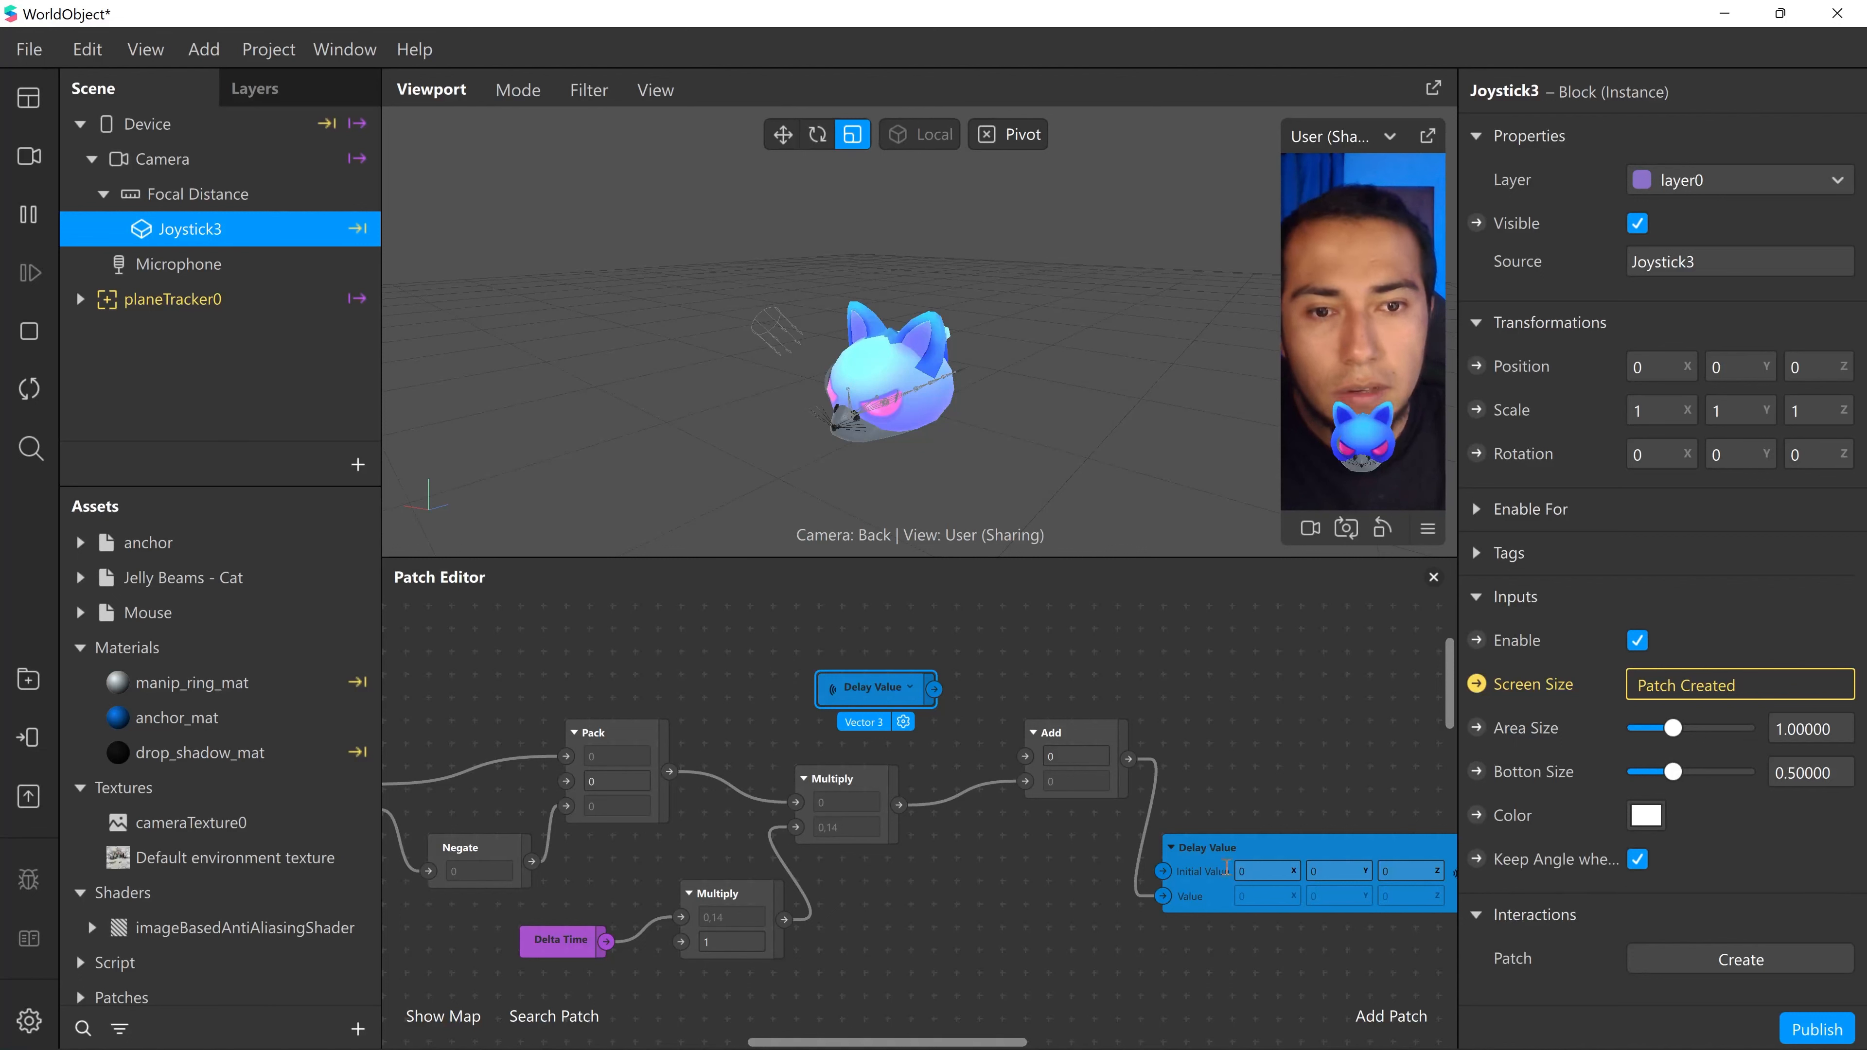
click(1223, 878)
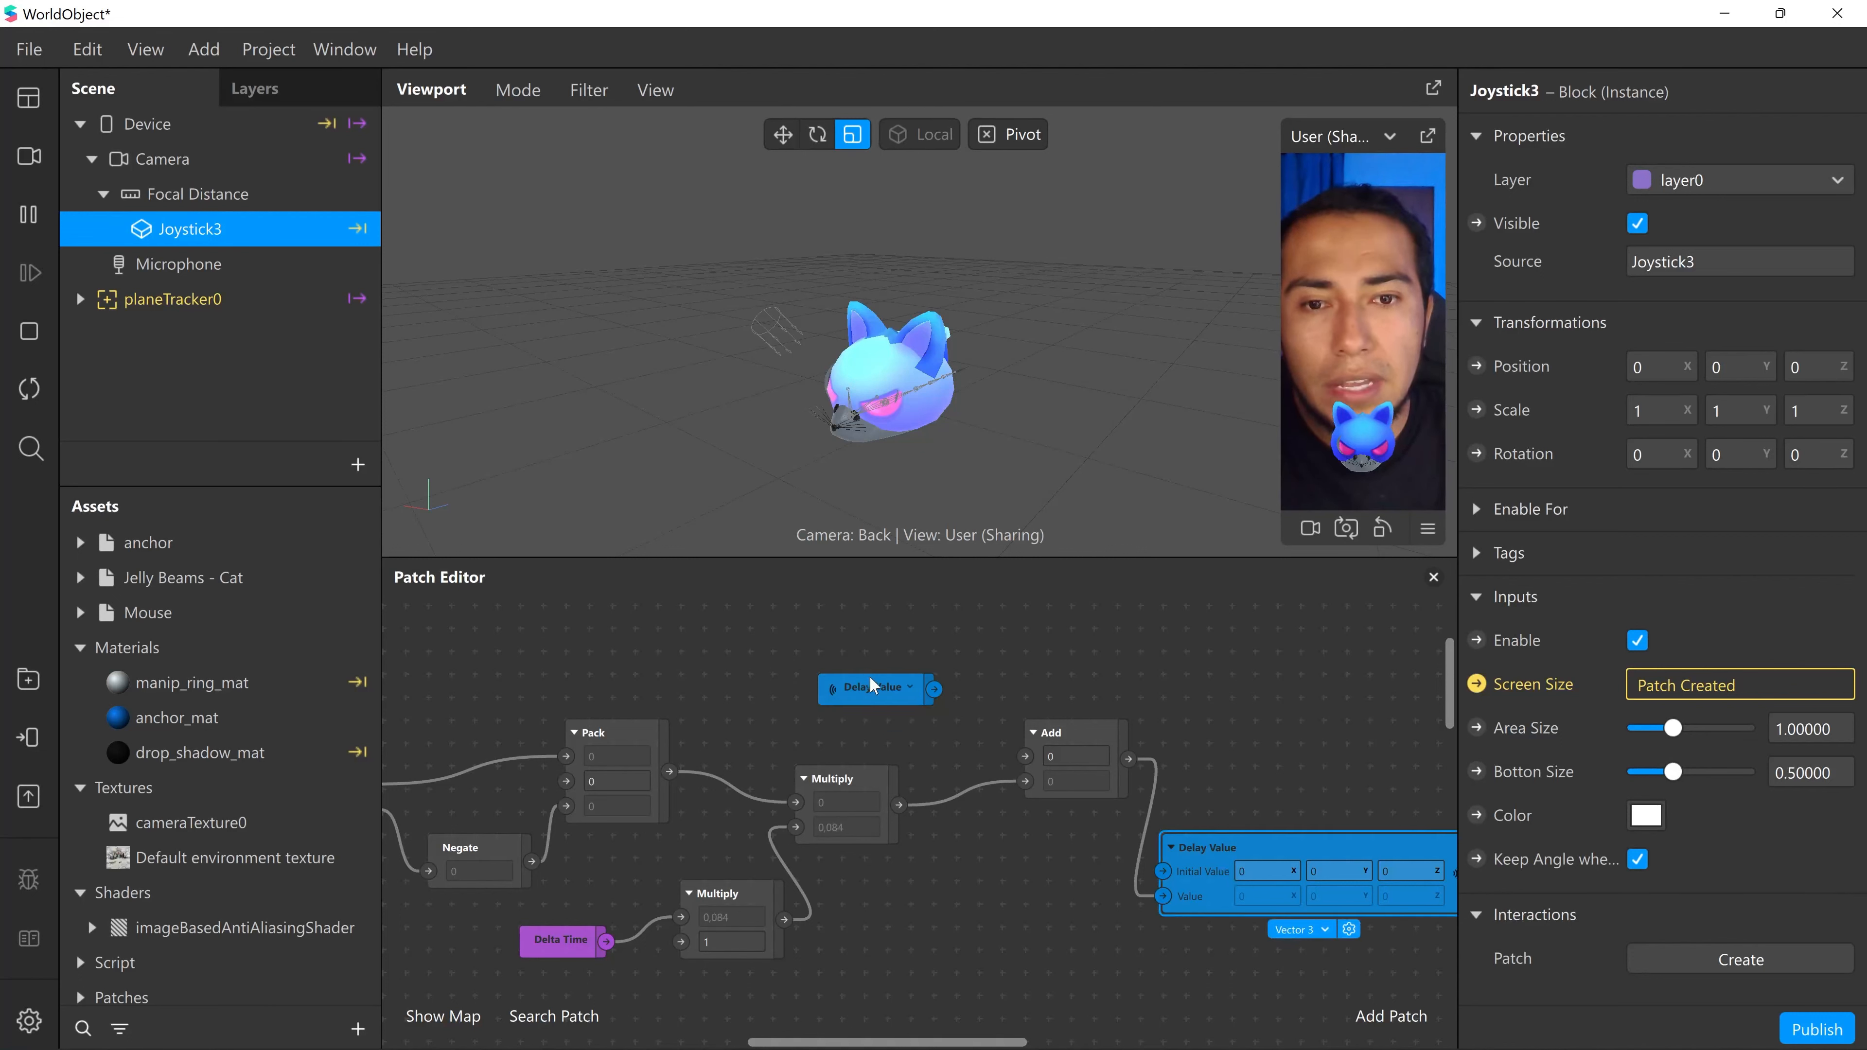
click(874, 692)
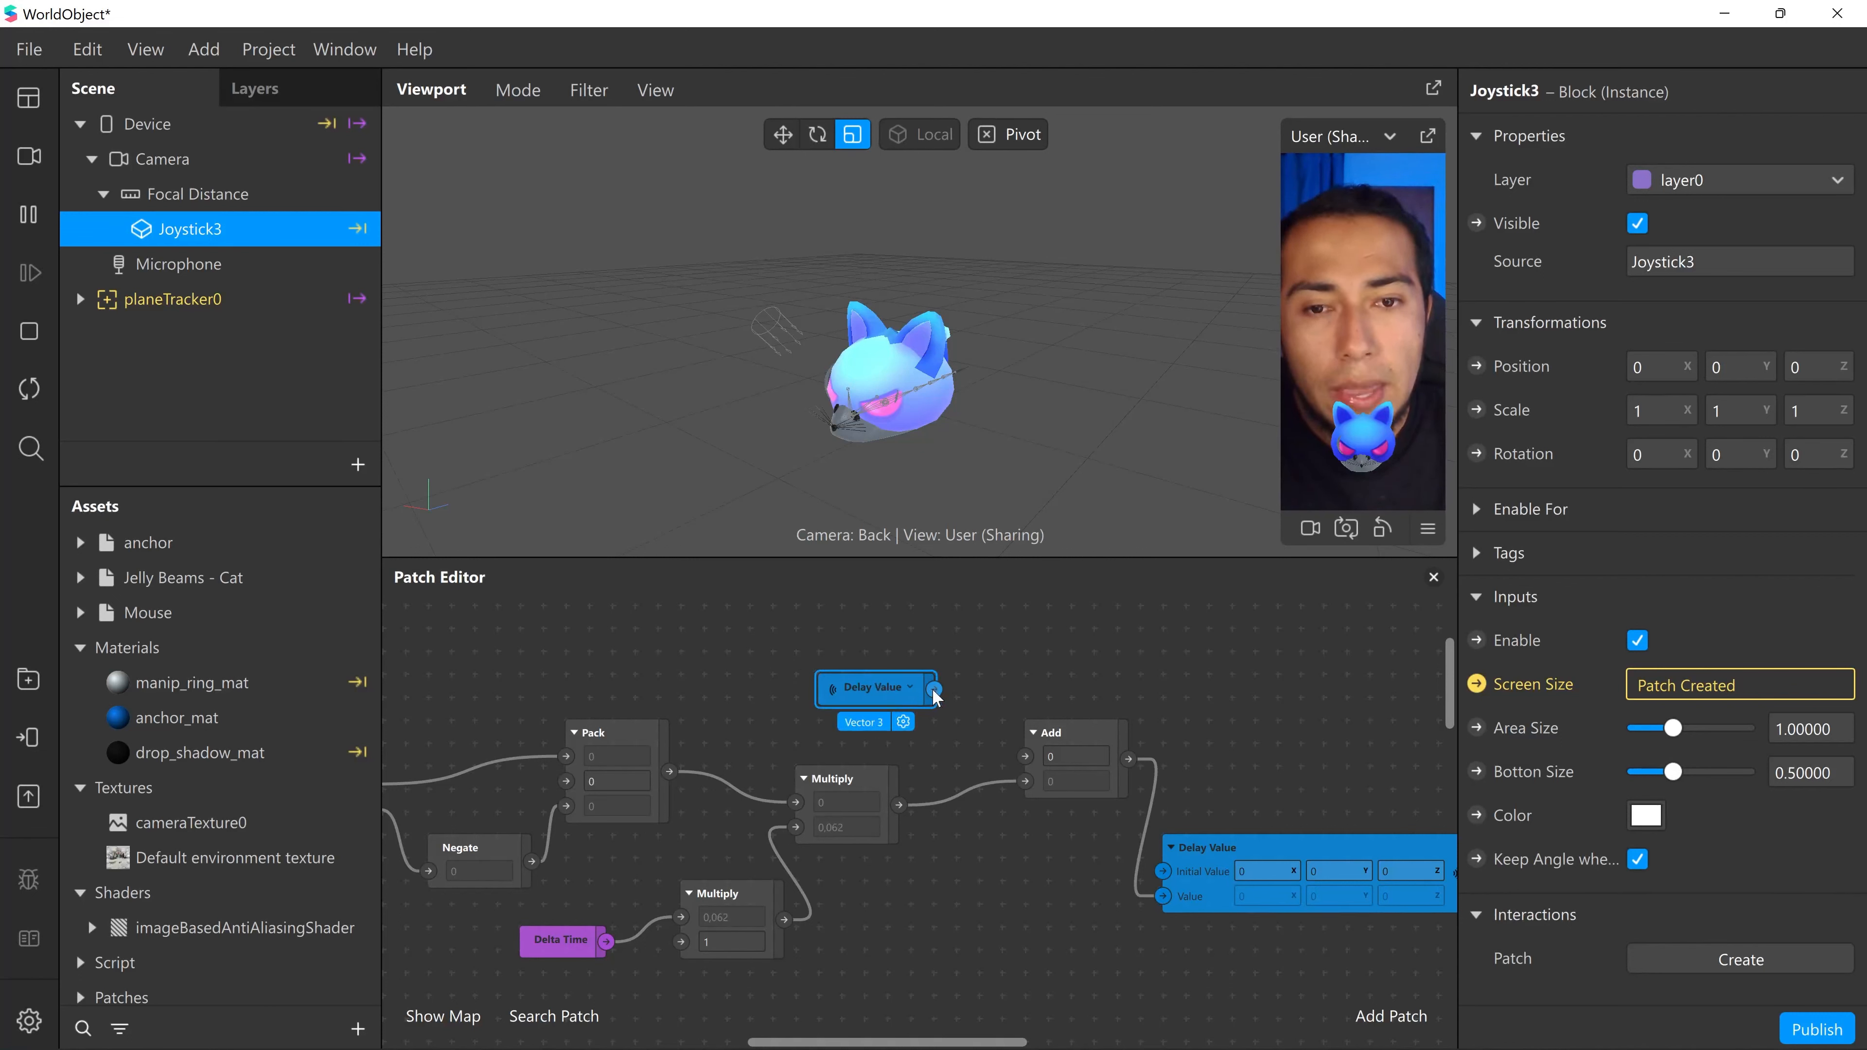
drag(935, 697, 1027, 758)
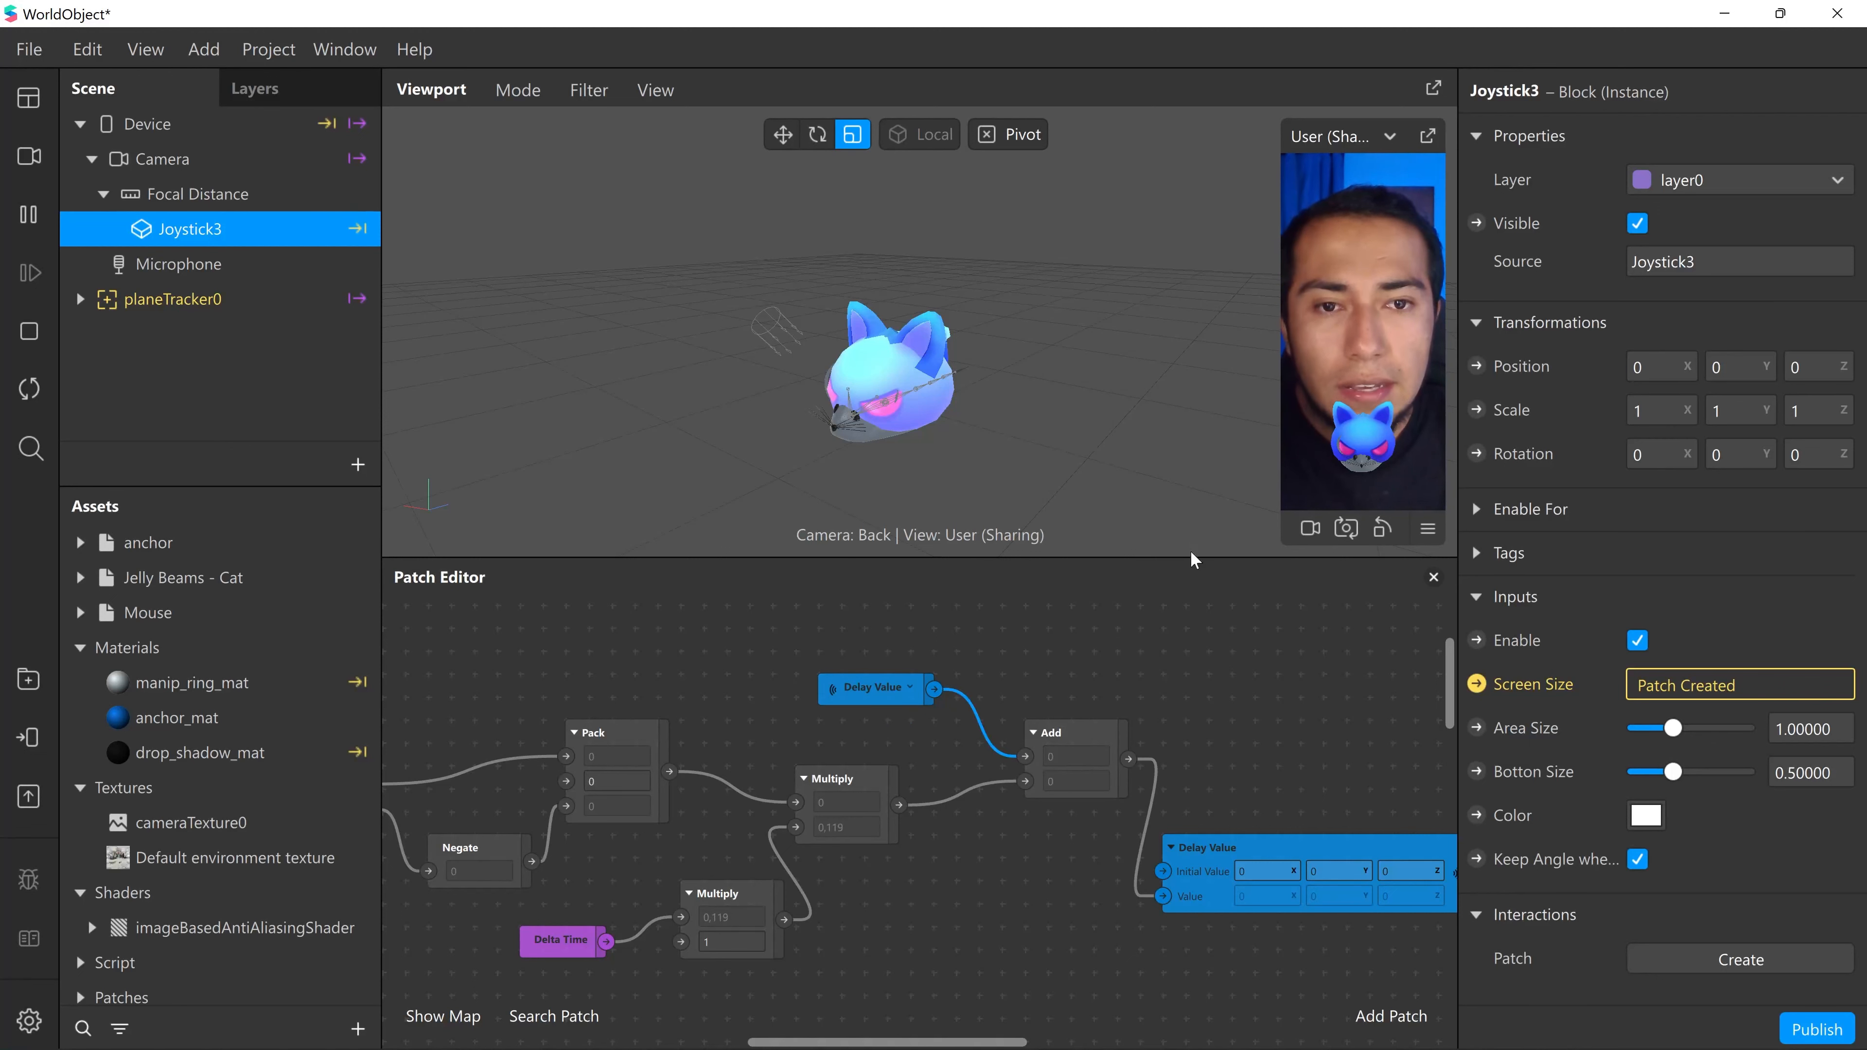
- Enlarge the Patch Editor and move the Delay Value patch closer to the Add patch
drag(1192, 561, 1168, 442)
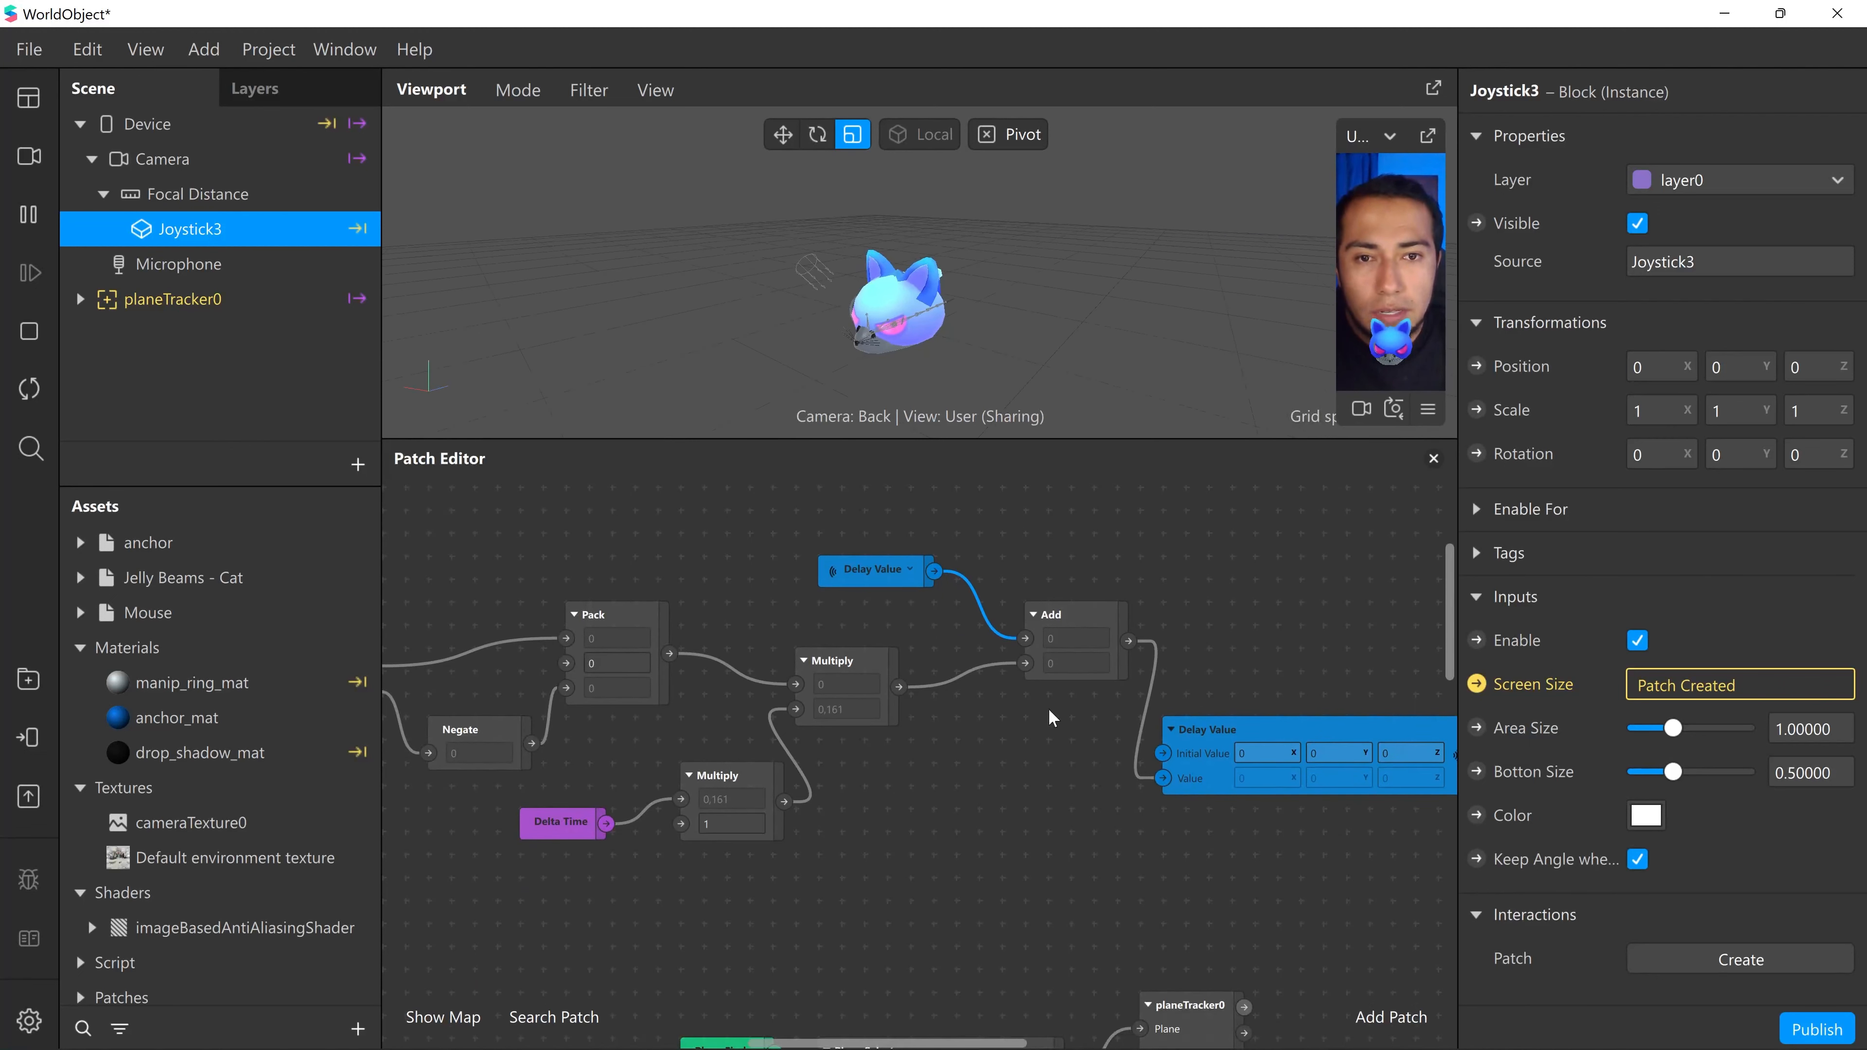
drag(1052, 717, 882, 704)
drag(978, 758, 971, 736)
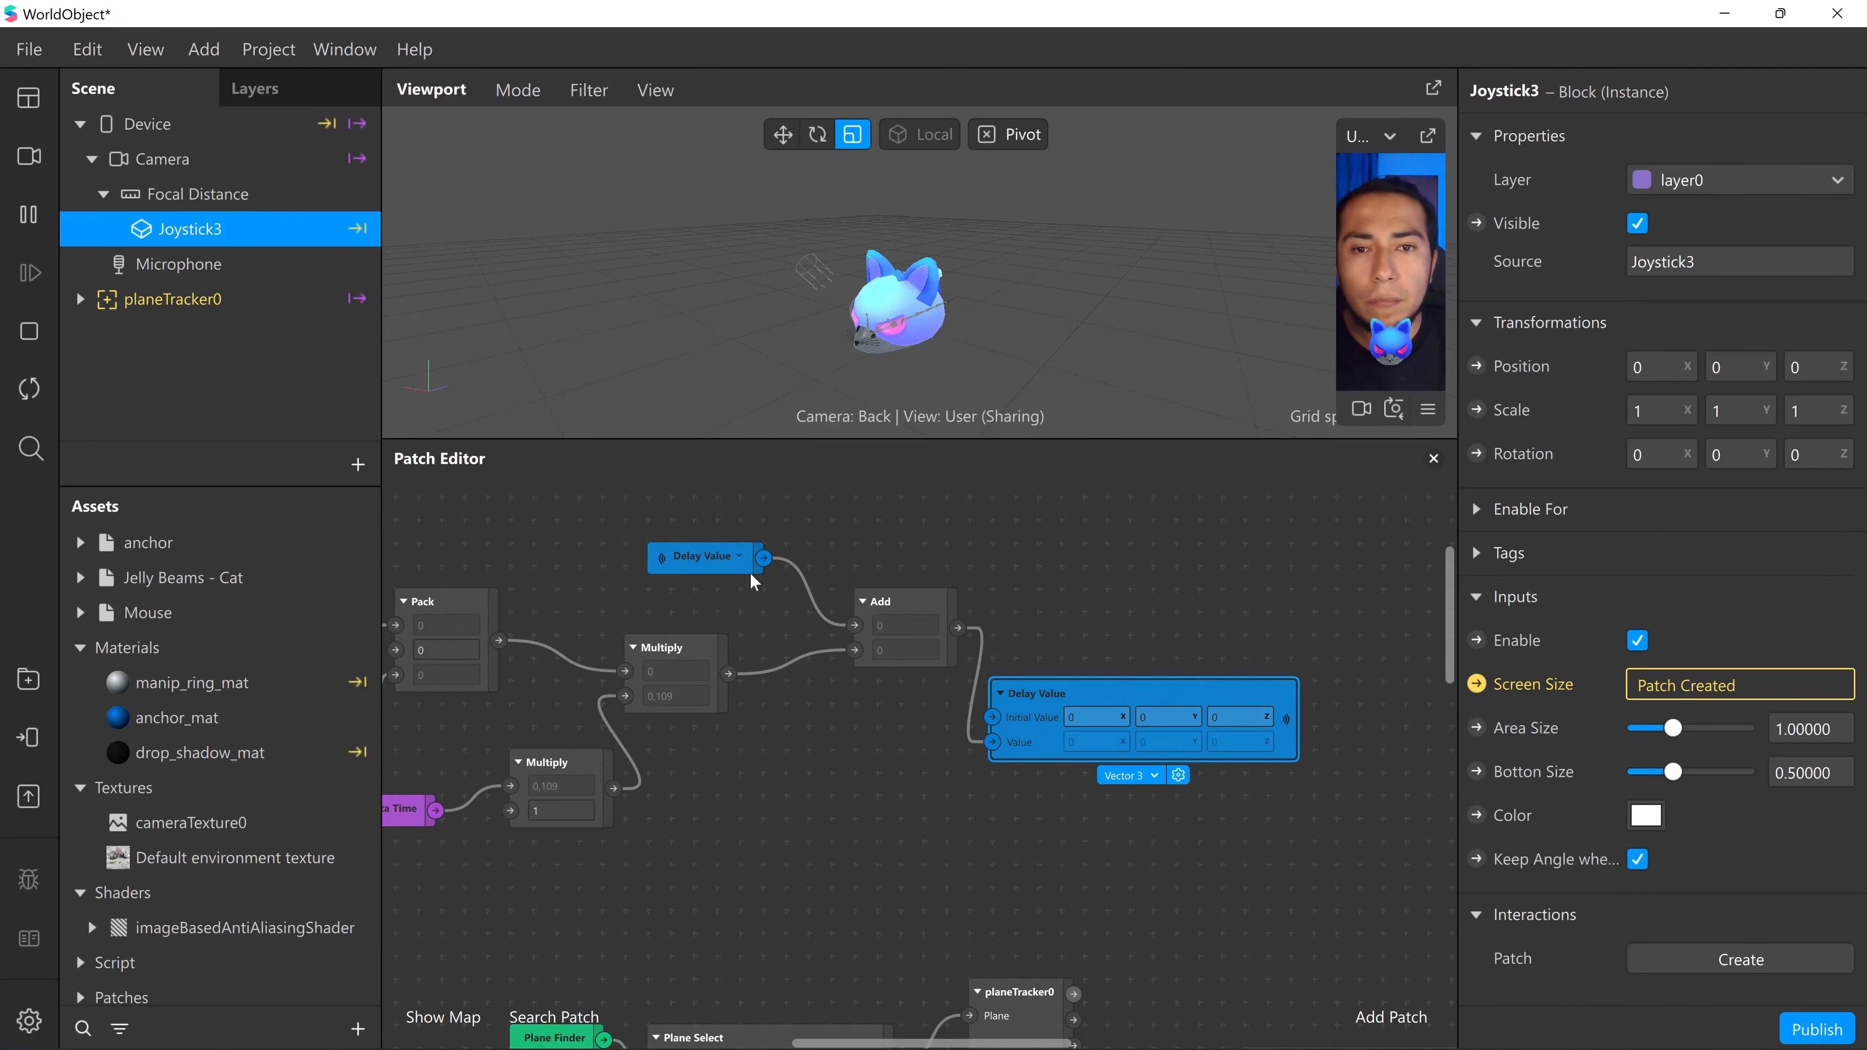
drag(754, 582, 1187, 649)
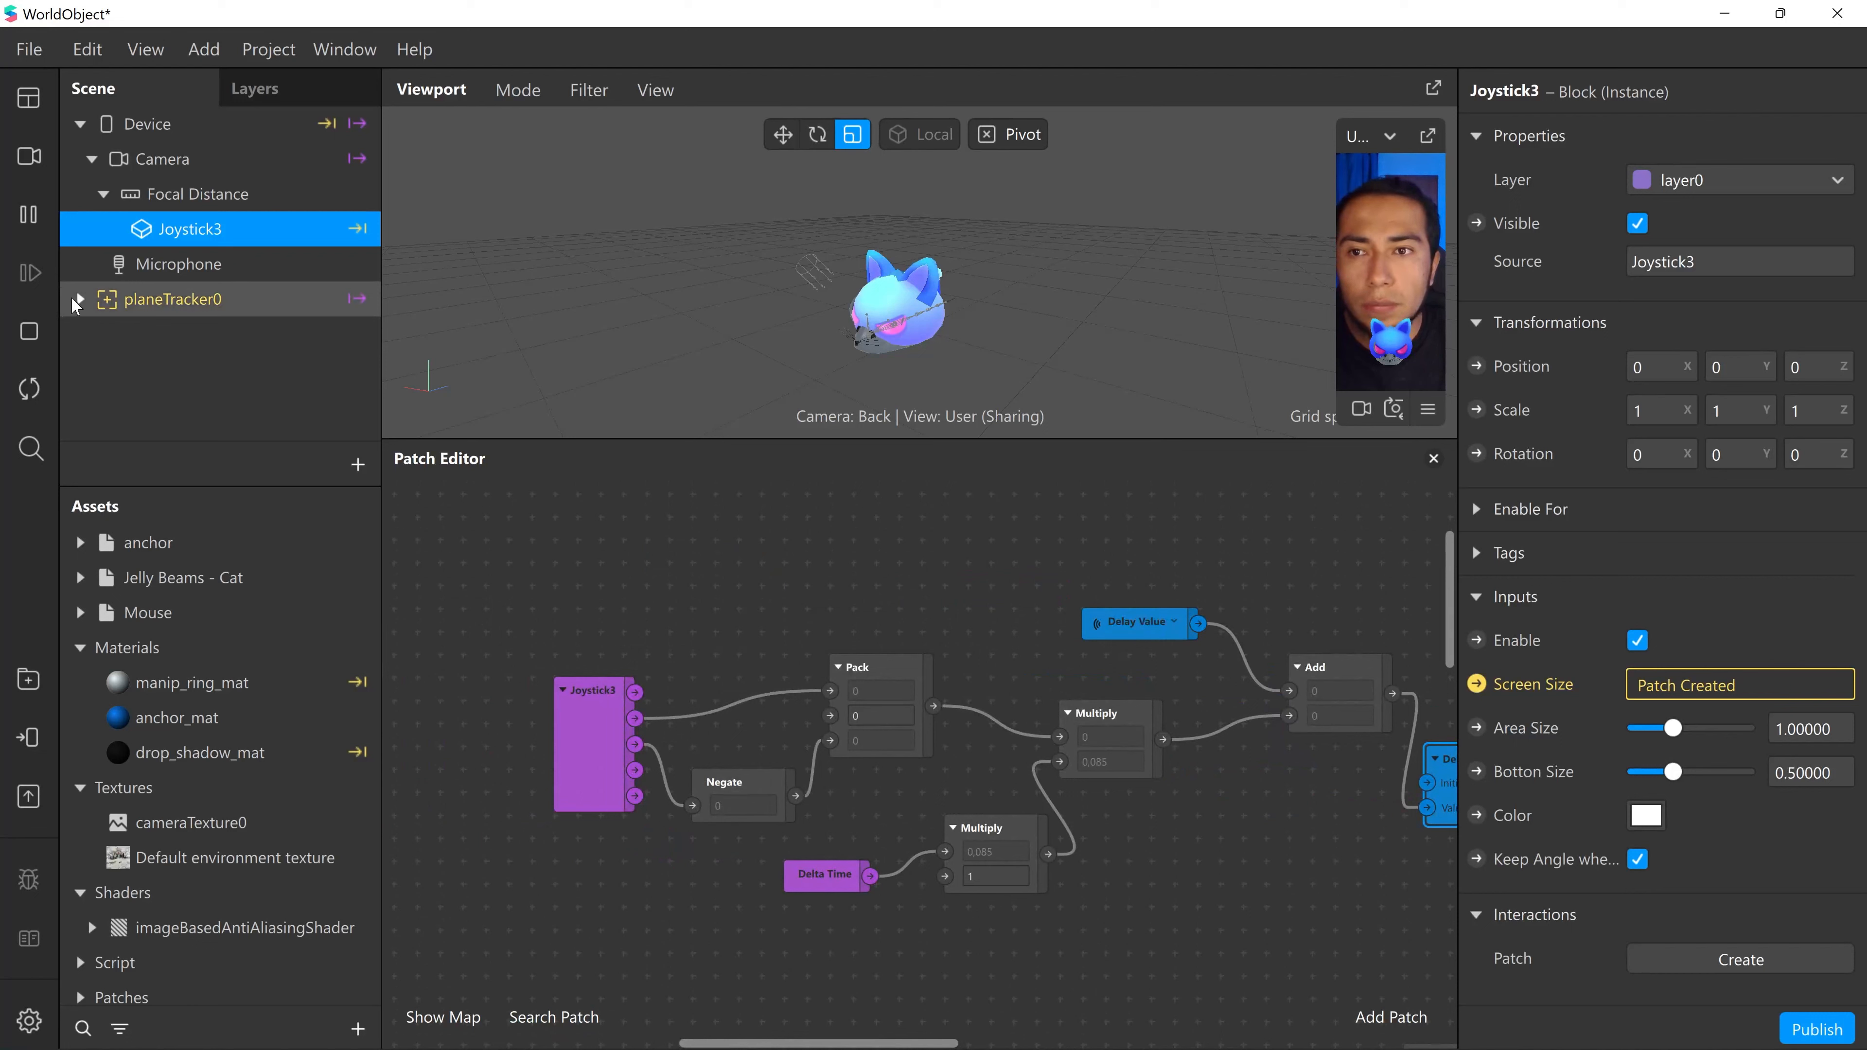
- Expand planeTracker0 in the scene hierarchy and create a patch for the Position of the gato null object
click(76, 299)
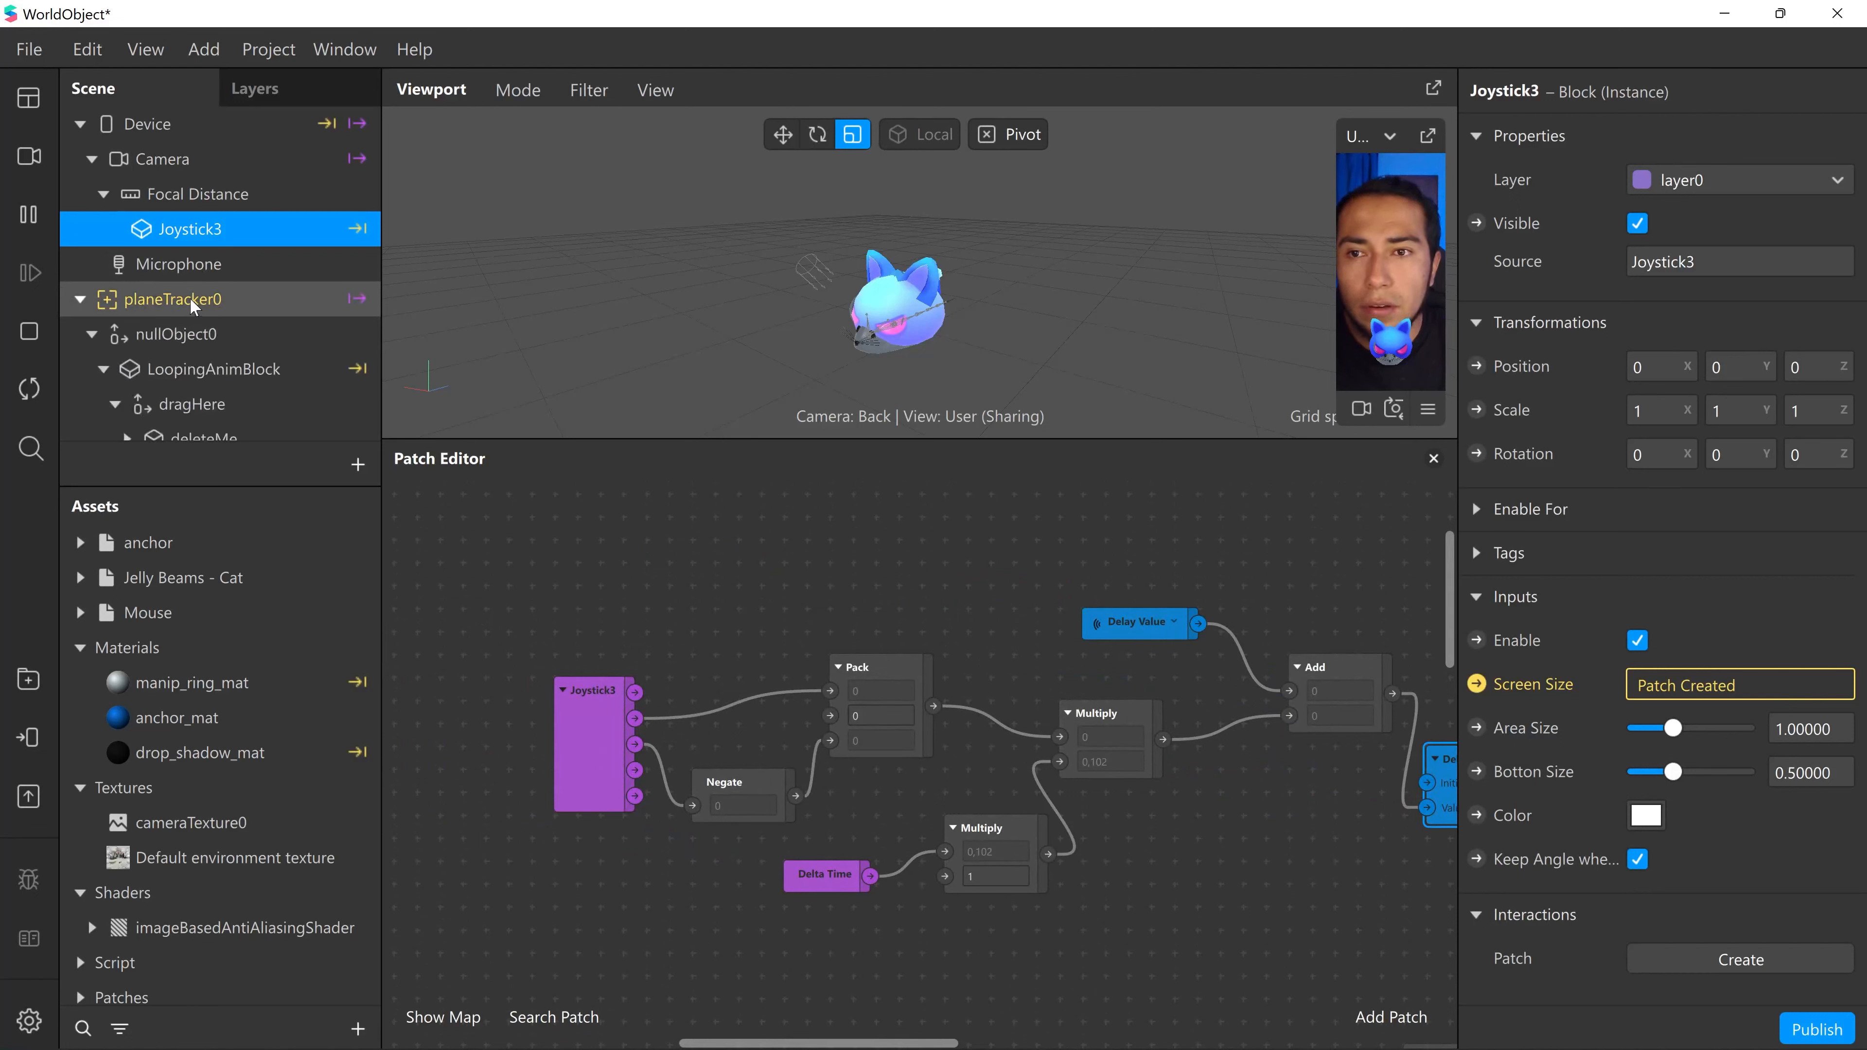
scroll(189, 300, down, 1)
scroll(116, 276, up, 1)
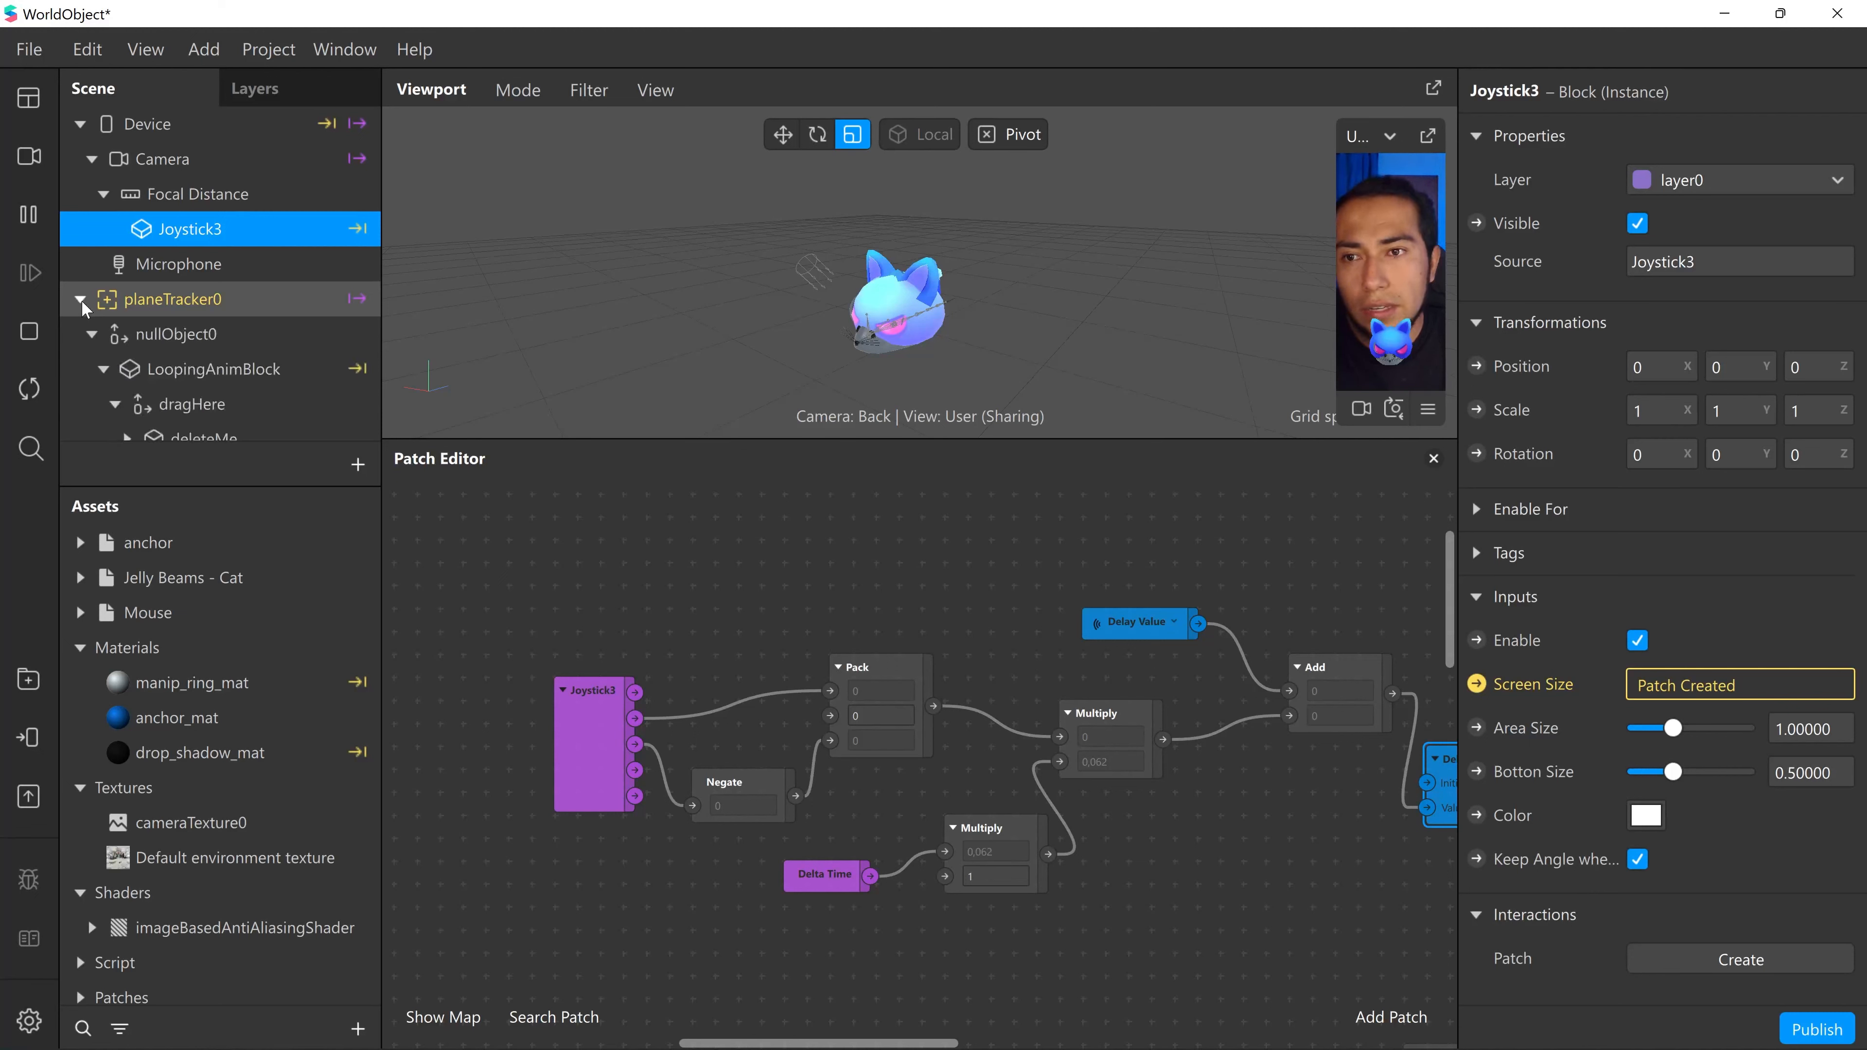
scroll(194, 304, down, 1)
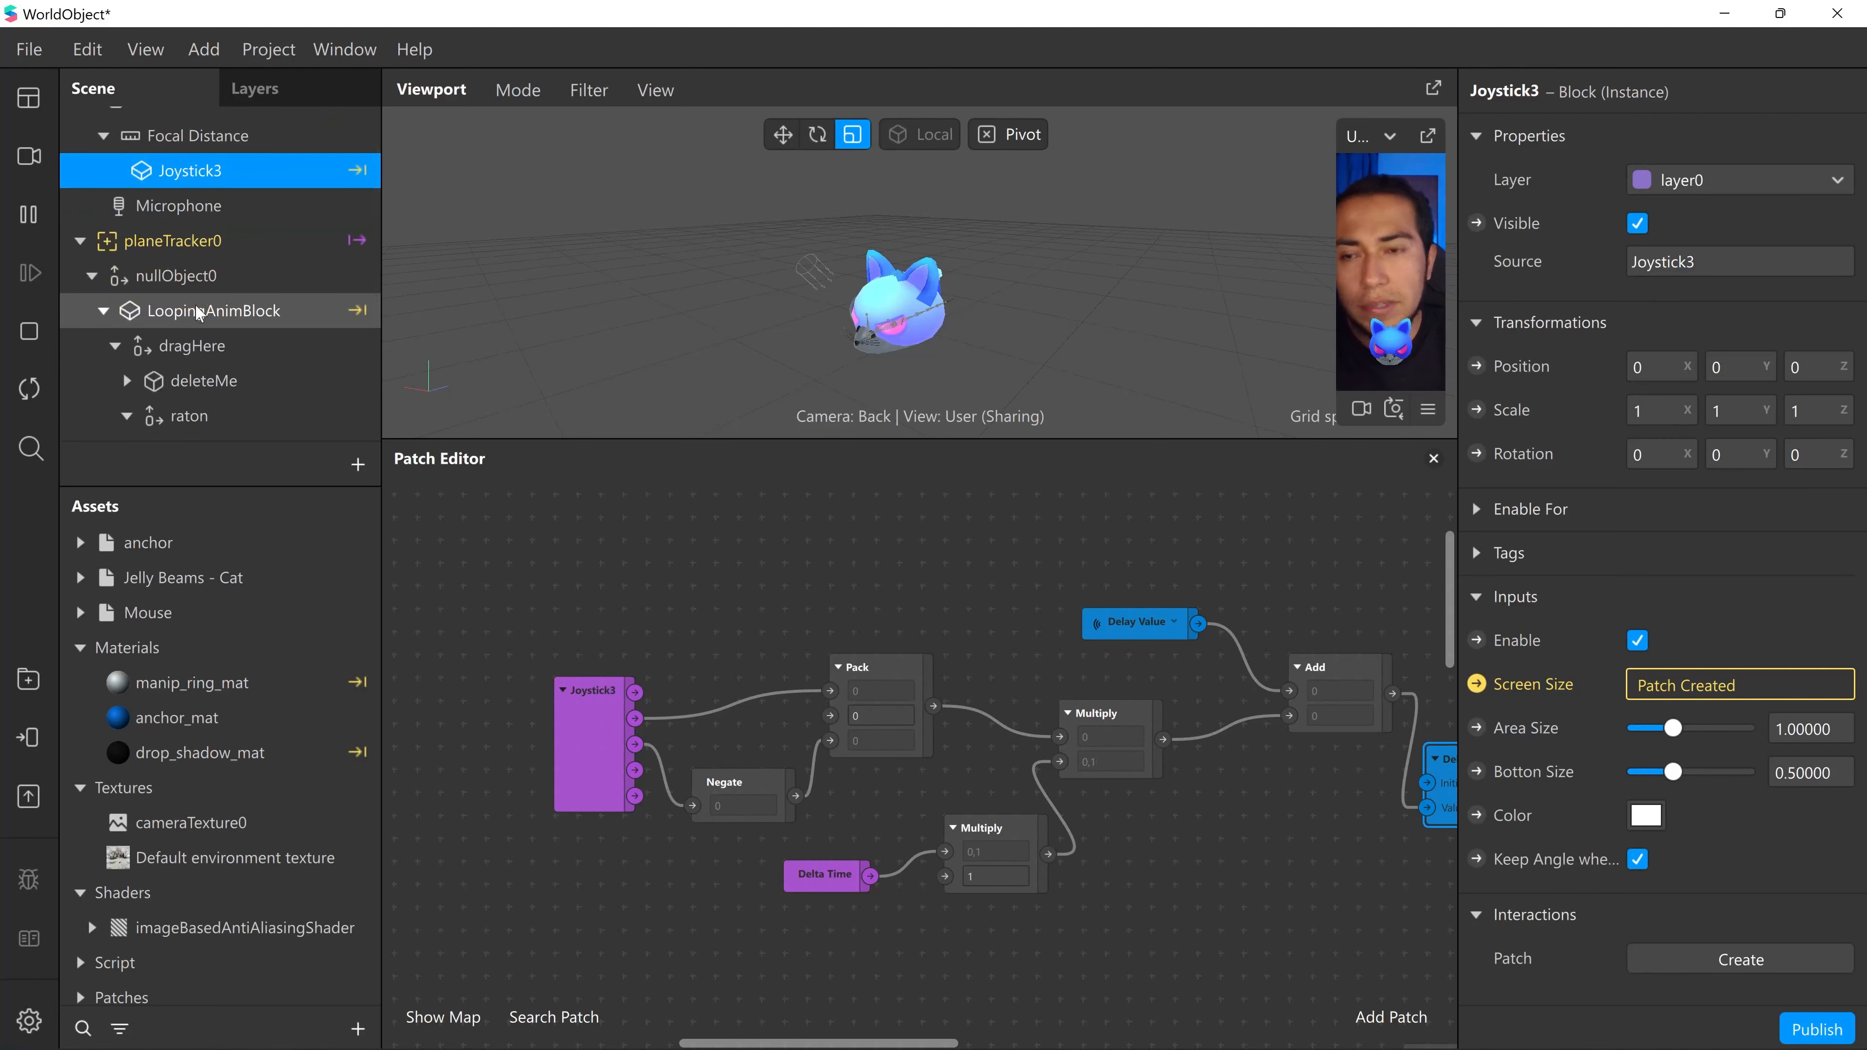
scroll(195, 309, down, 4)
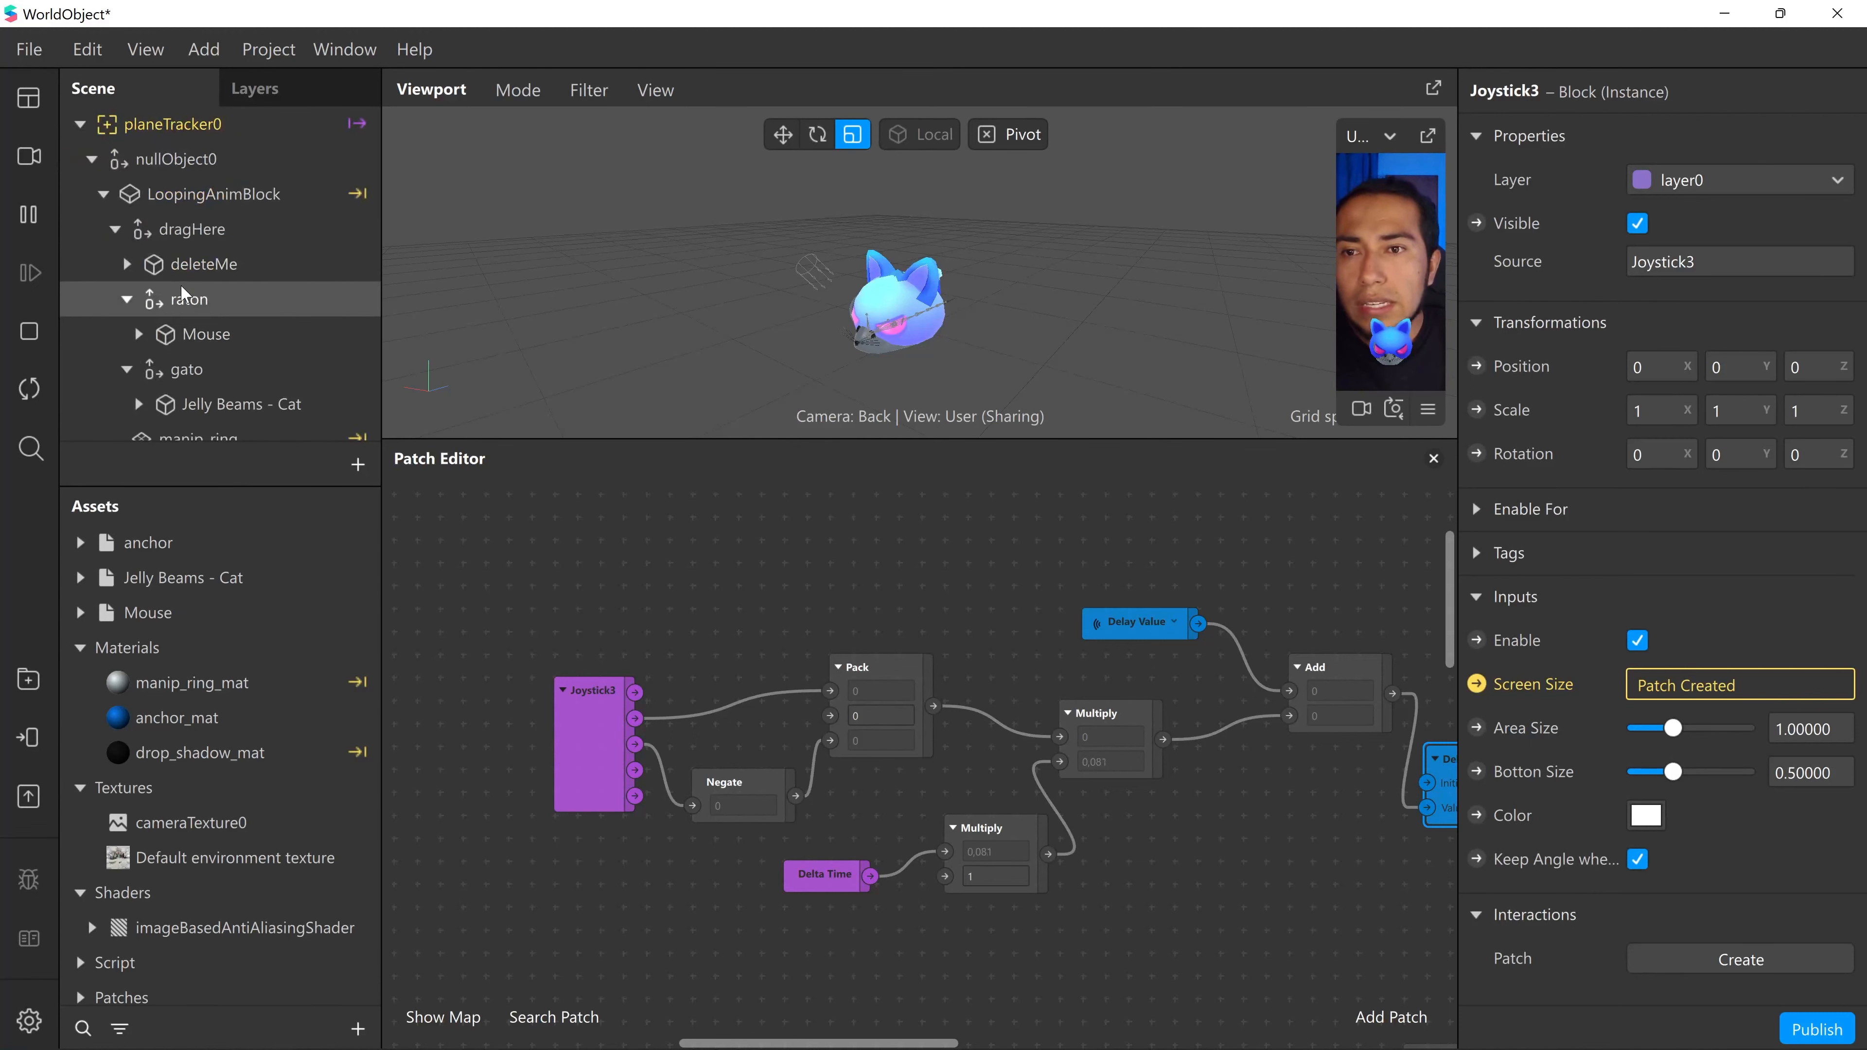
click(189, 370)
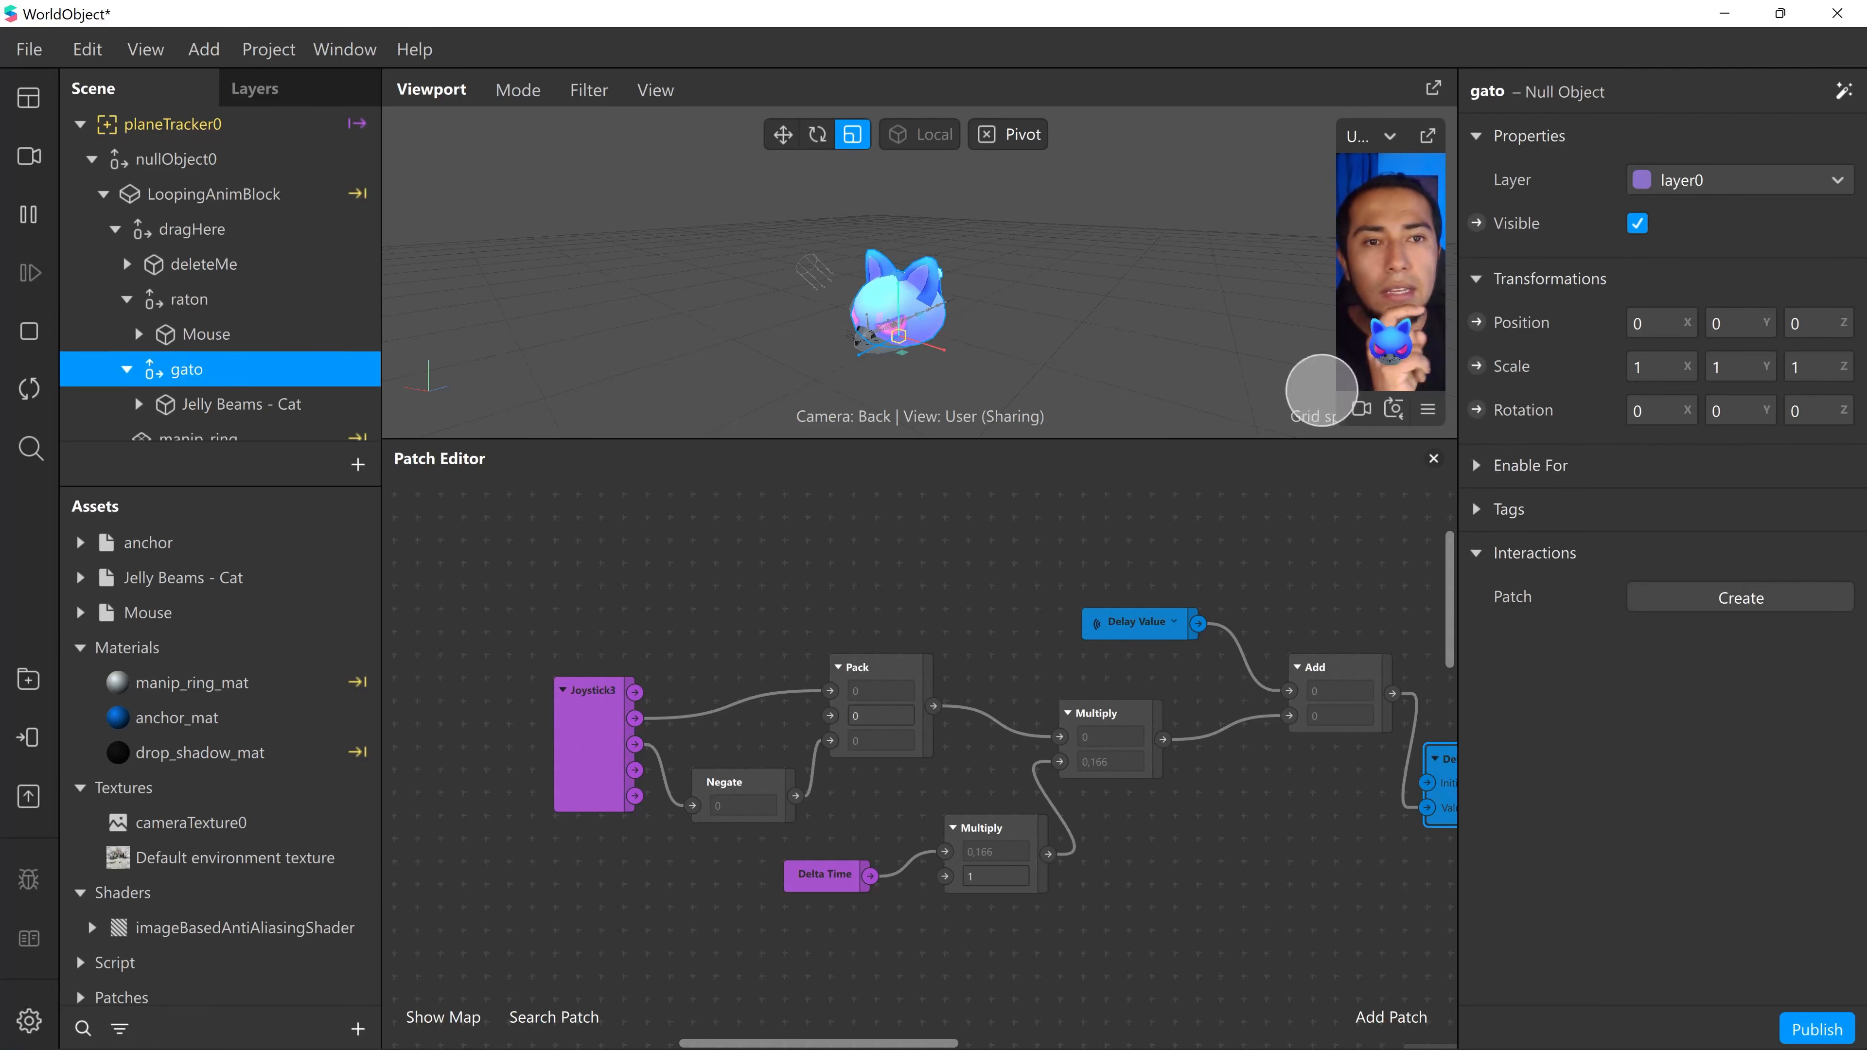
click(1477, 322)
scroll(808, 780, right, 5)
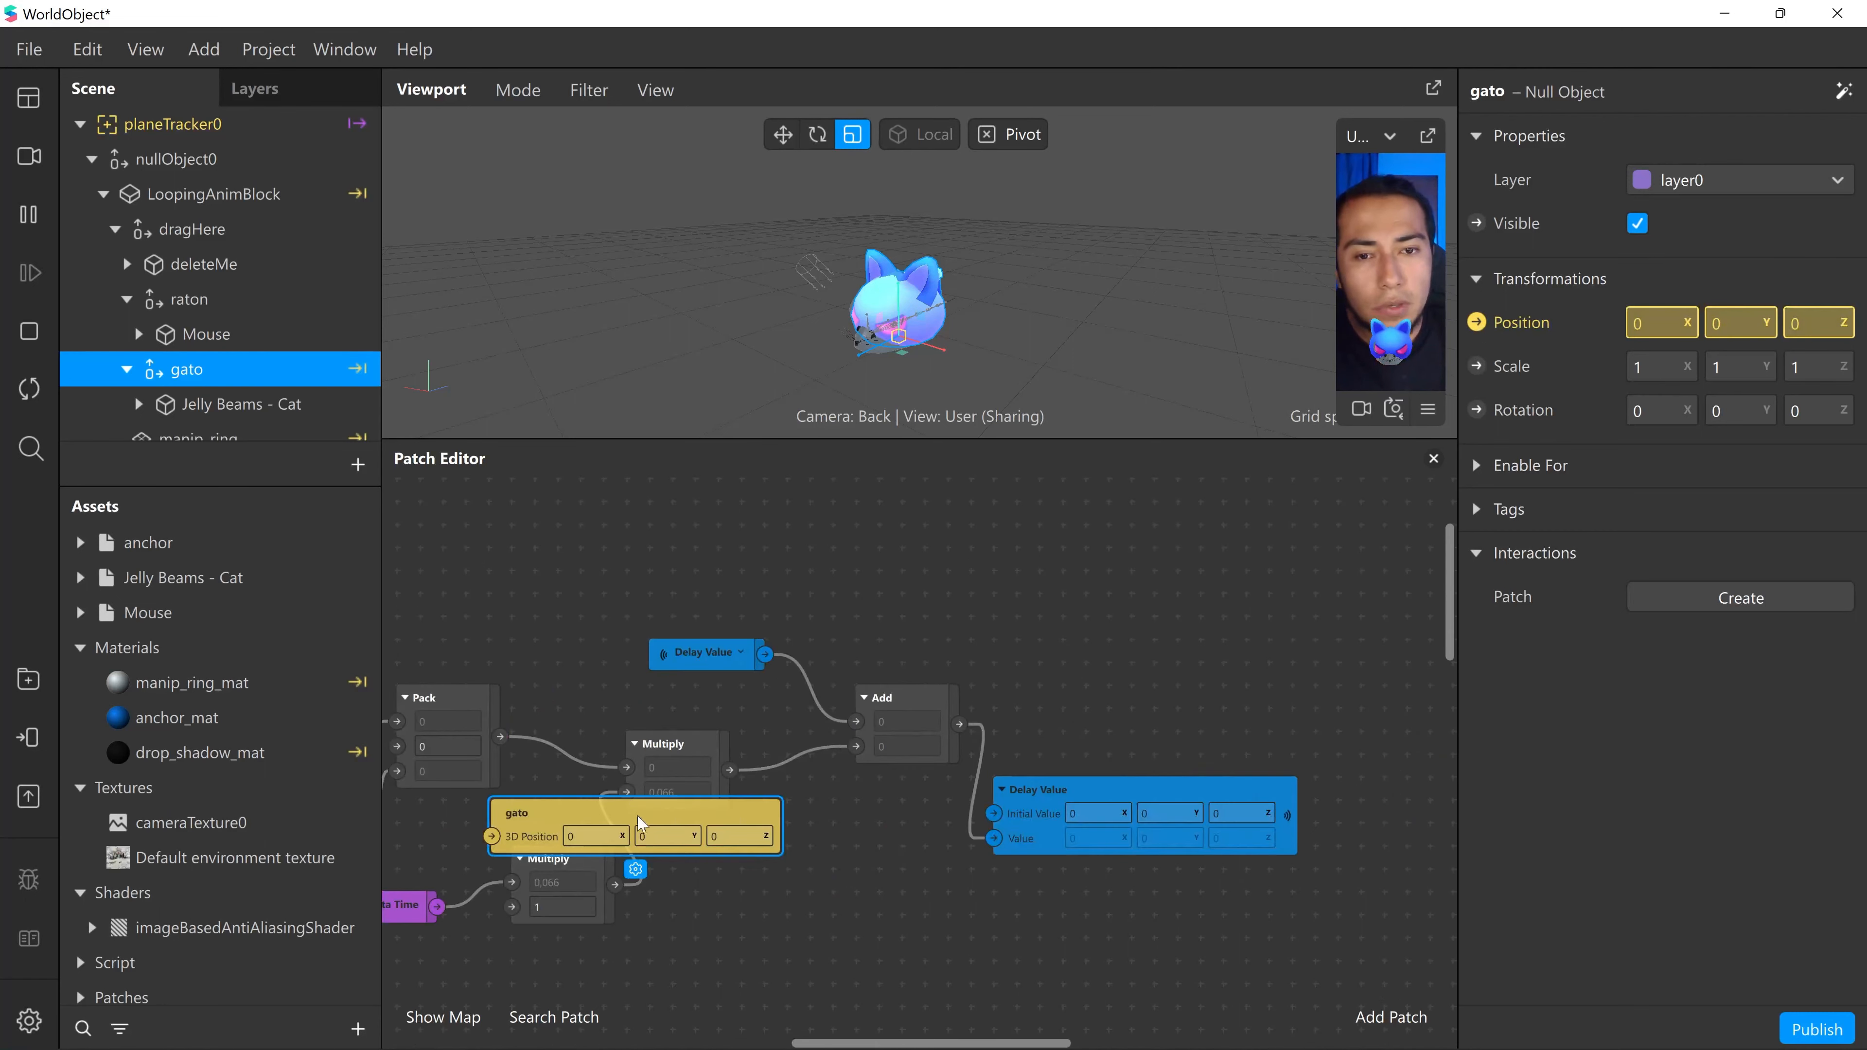
- Place the gato patch beyond Add, connect the Add output to its 3D Position, and move the Delay Value patch farther from Add
drag(520, 825, 1091, 664)
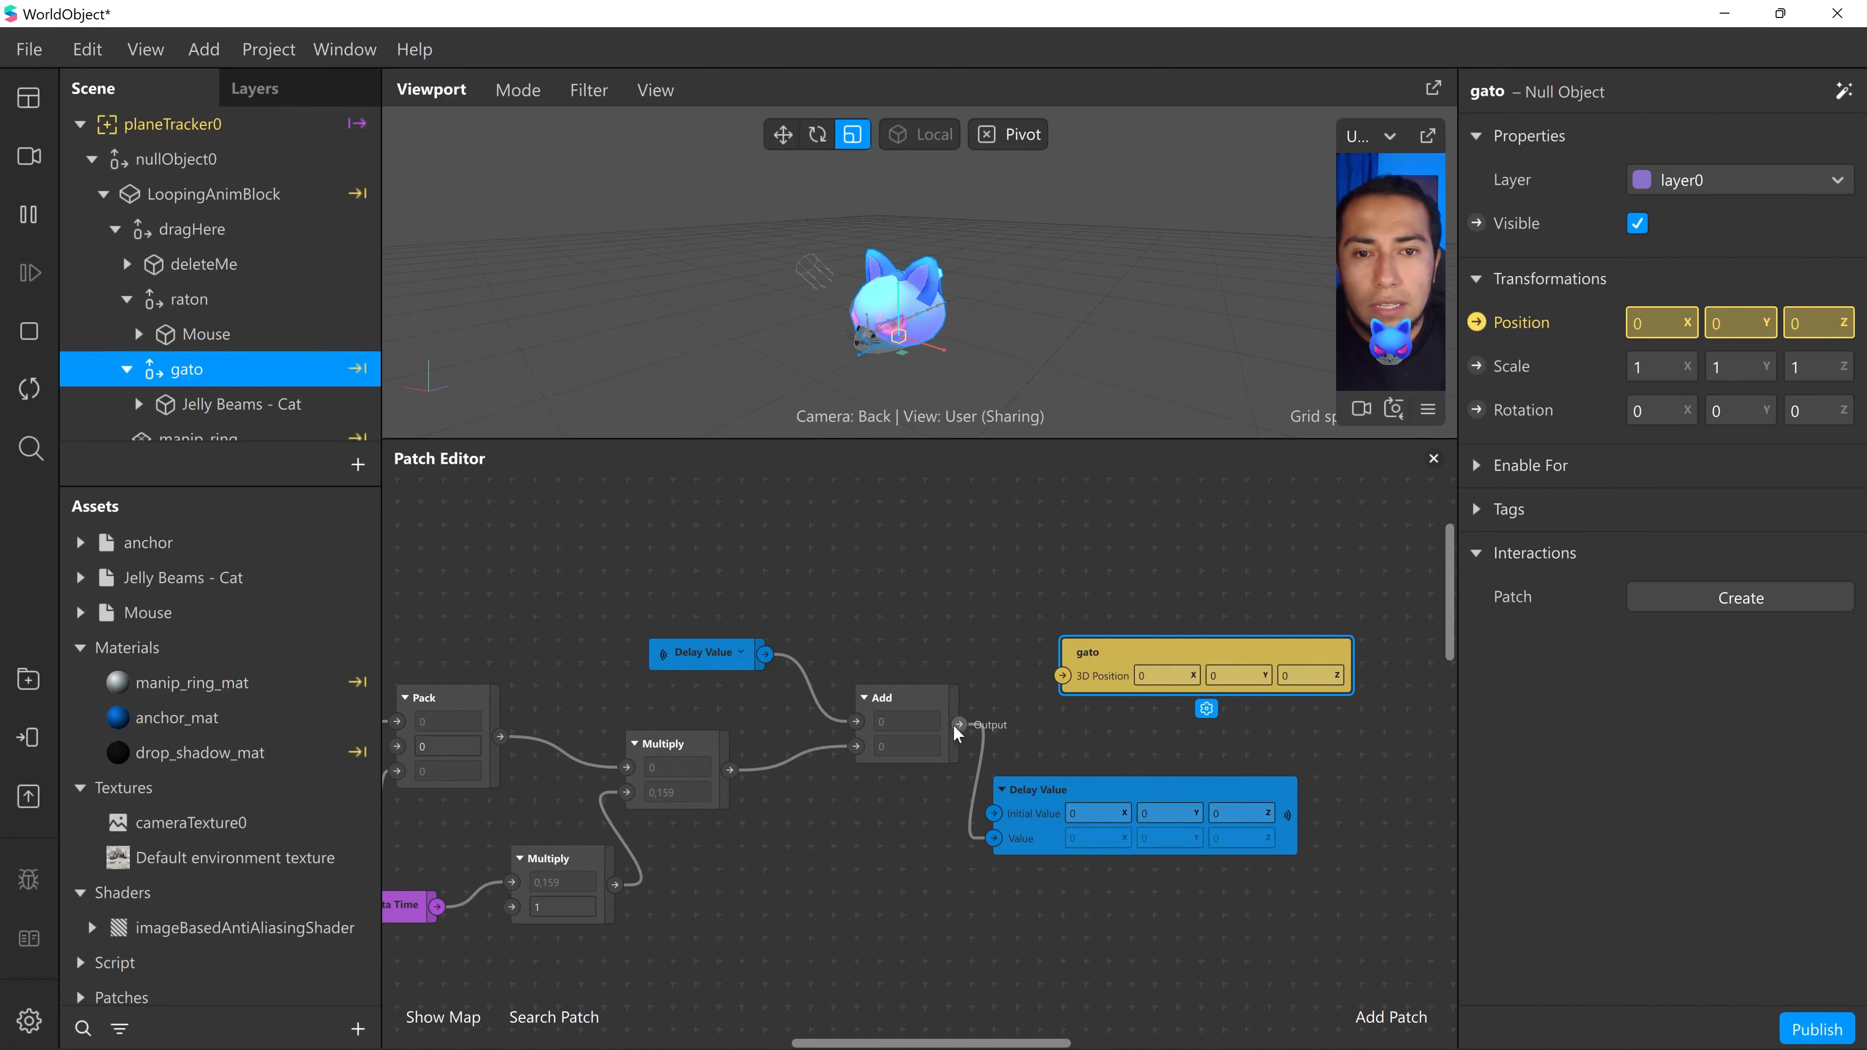
drag(958, 724, 1059, 676)
drag(1059, 809, 1103, 810)
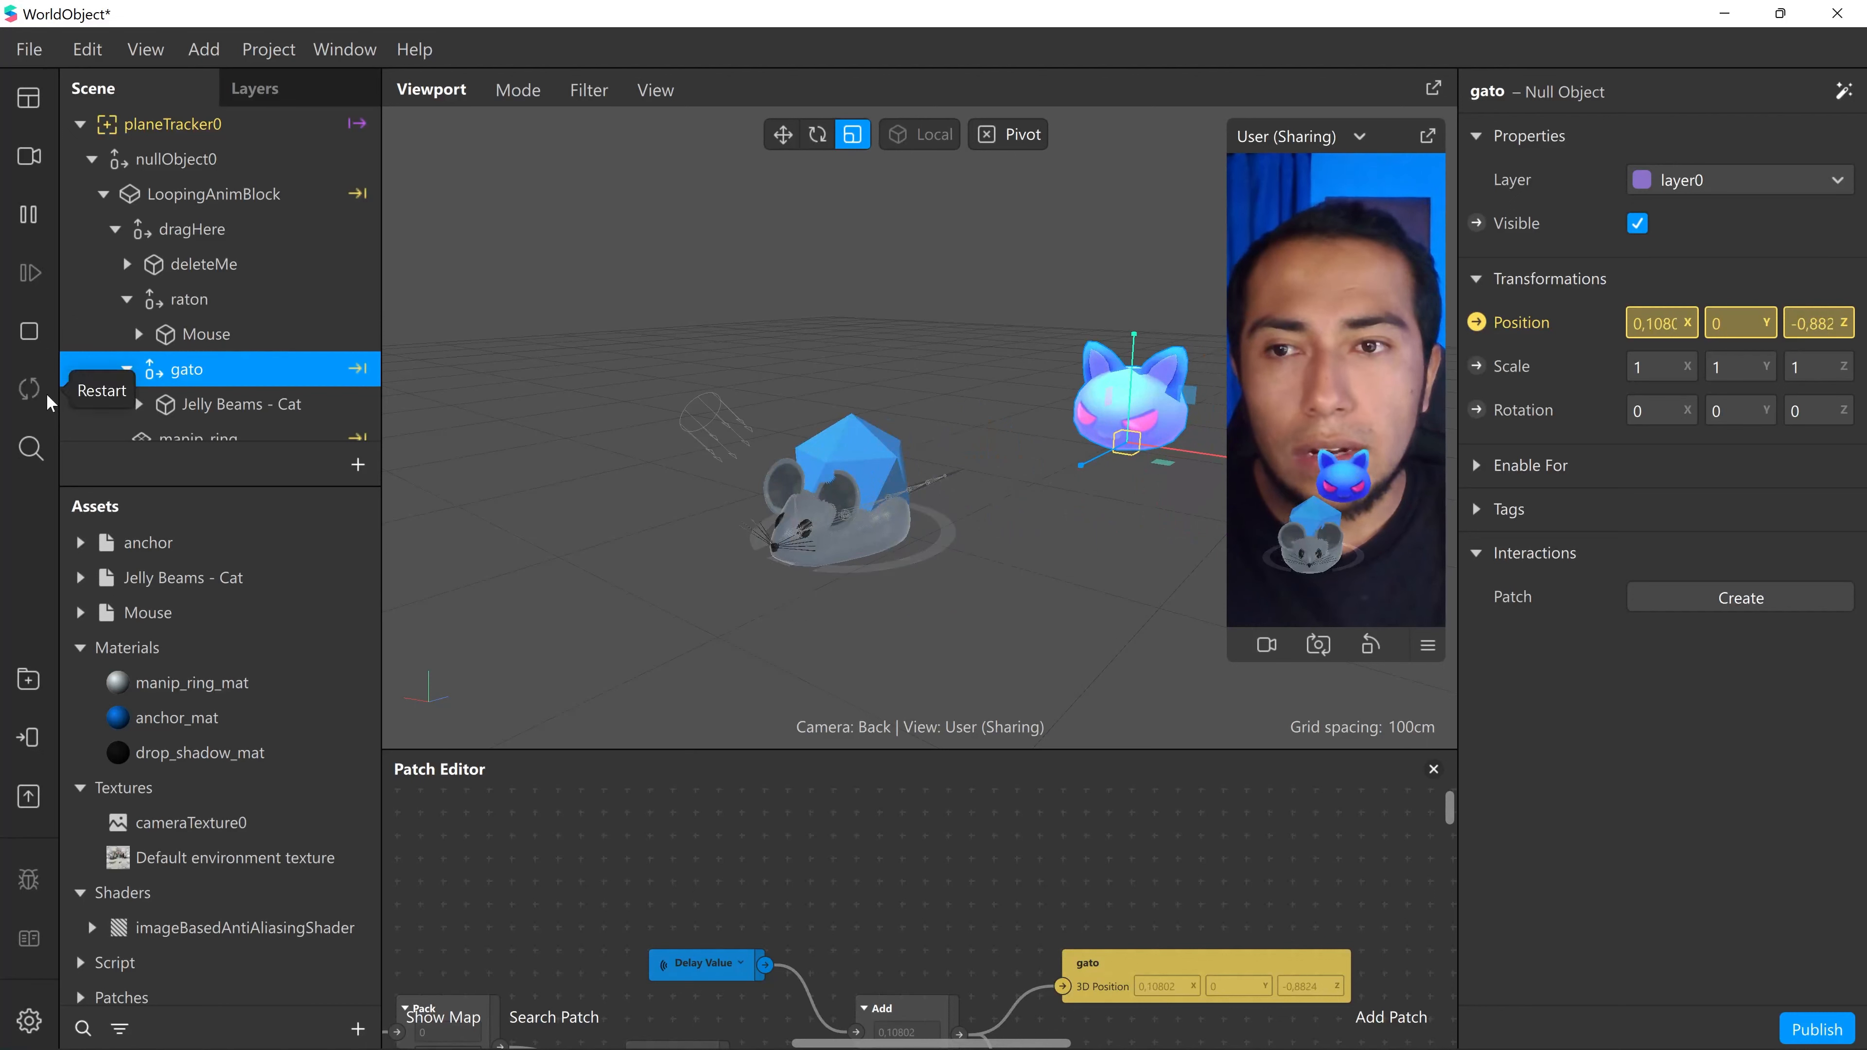
- Restart the preview and enlarge the Patch Editor to show the joystick movement graph
click(33, 394)
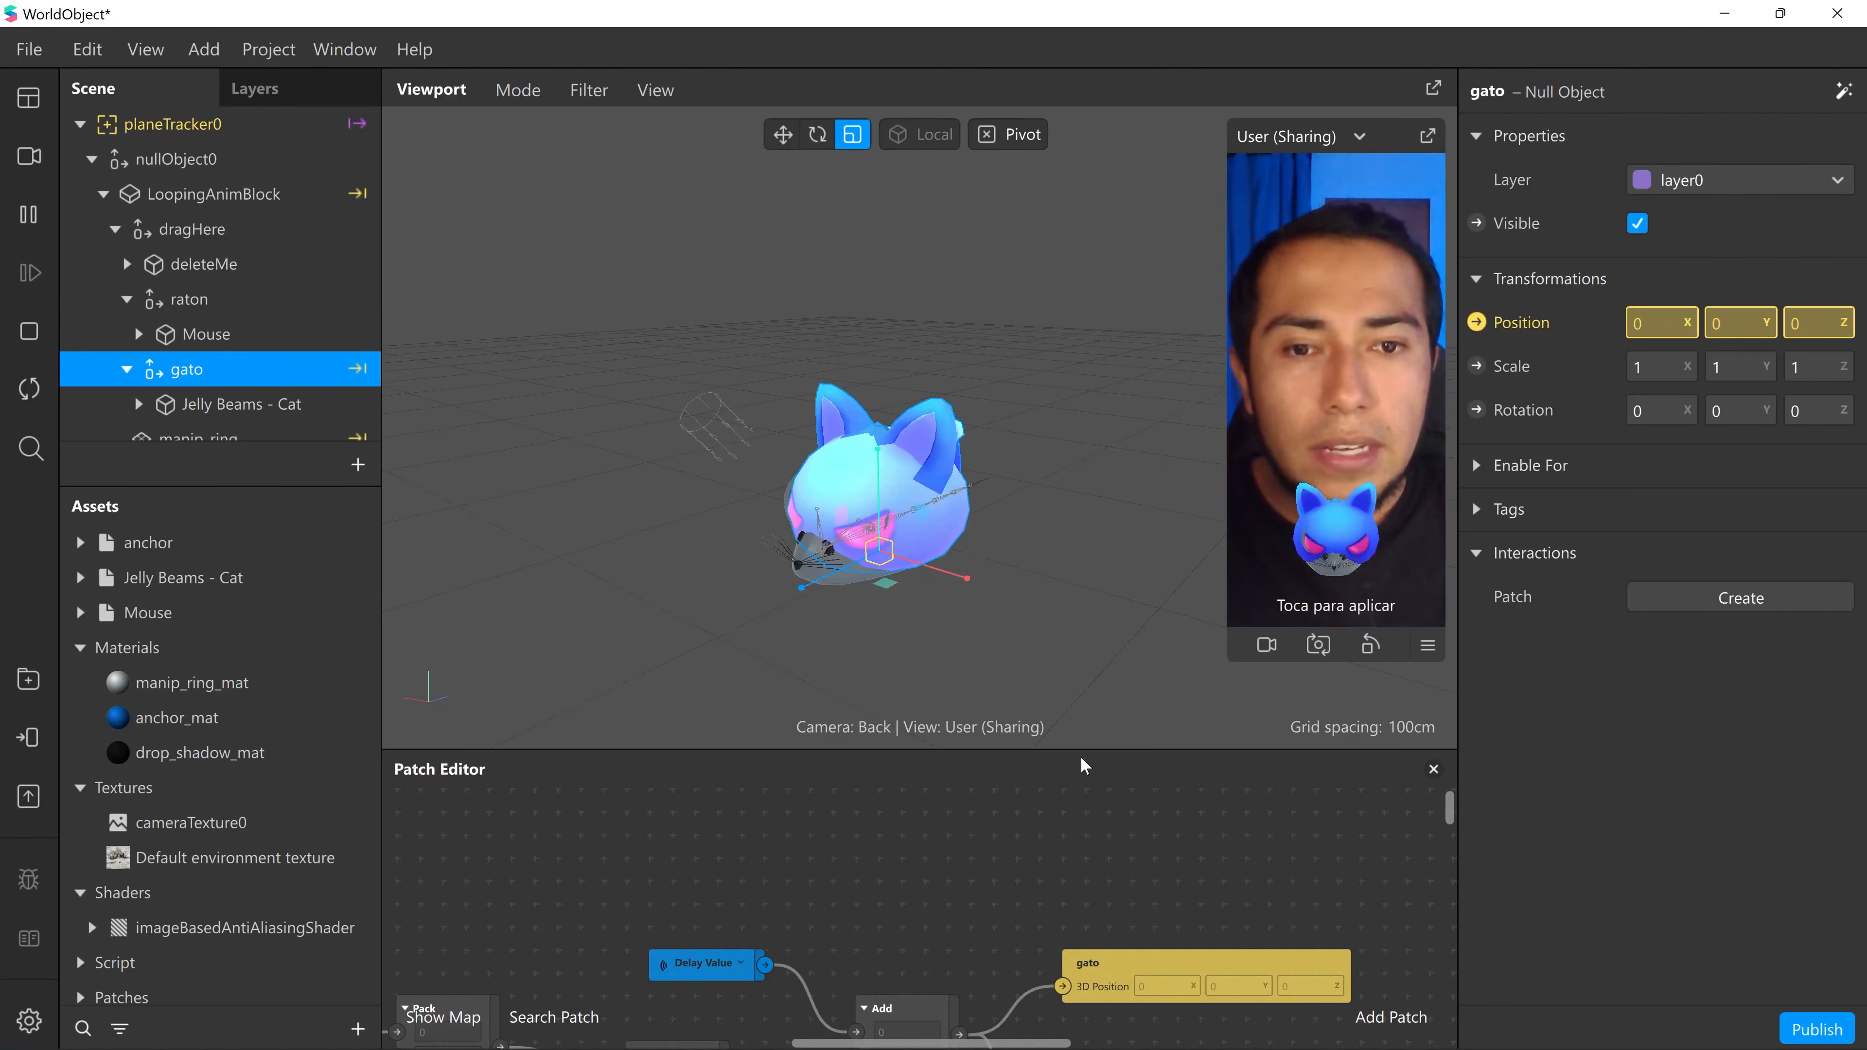
drag(1078, 751, 1078, 637)
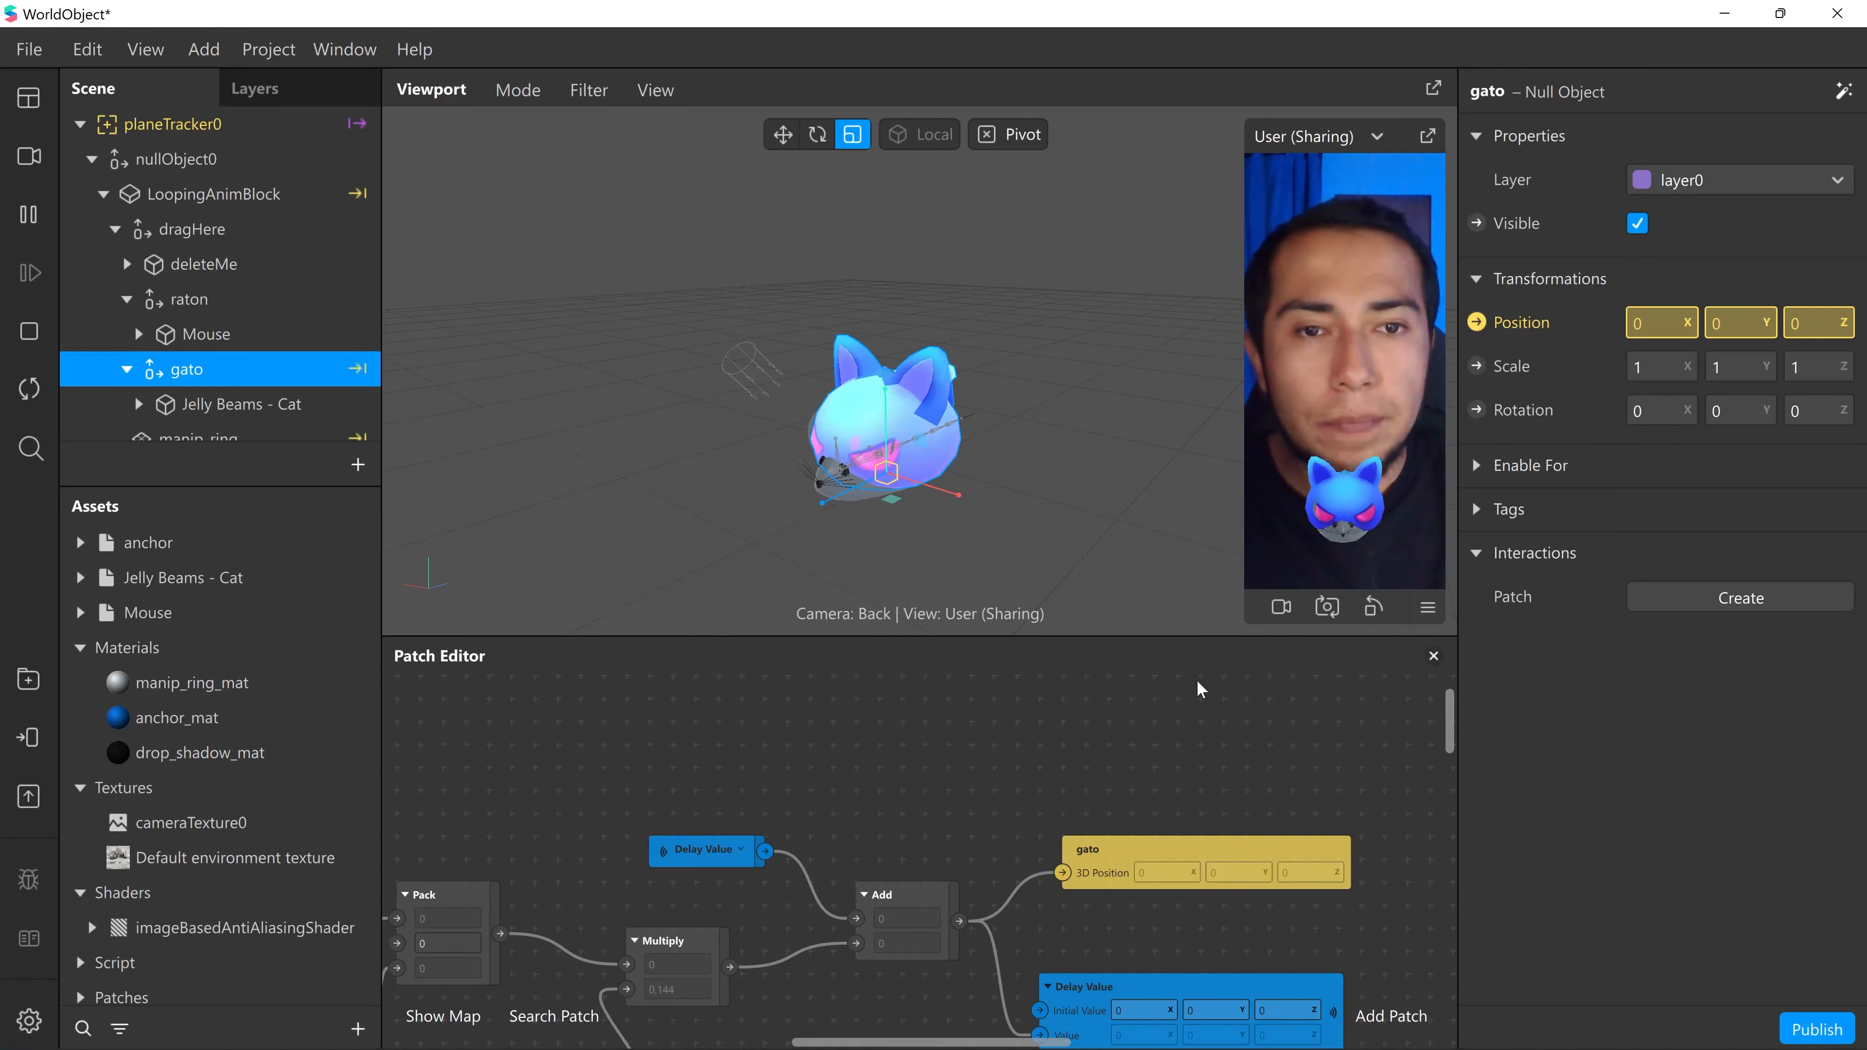
middle_drag(736, 944, 955, 816)
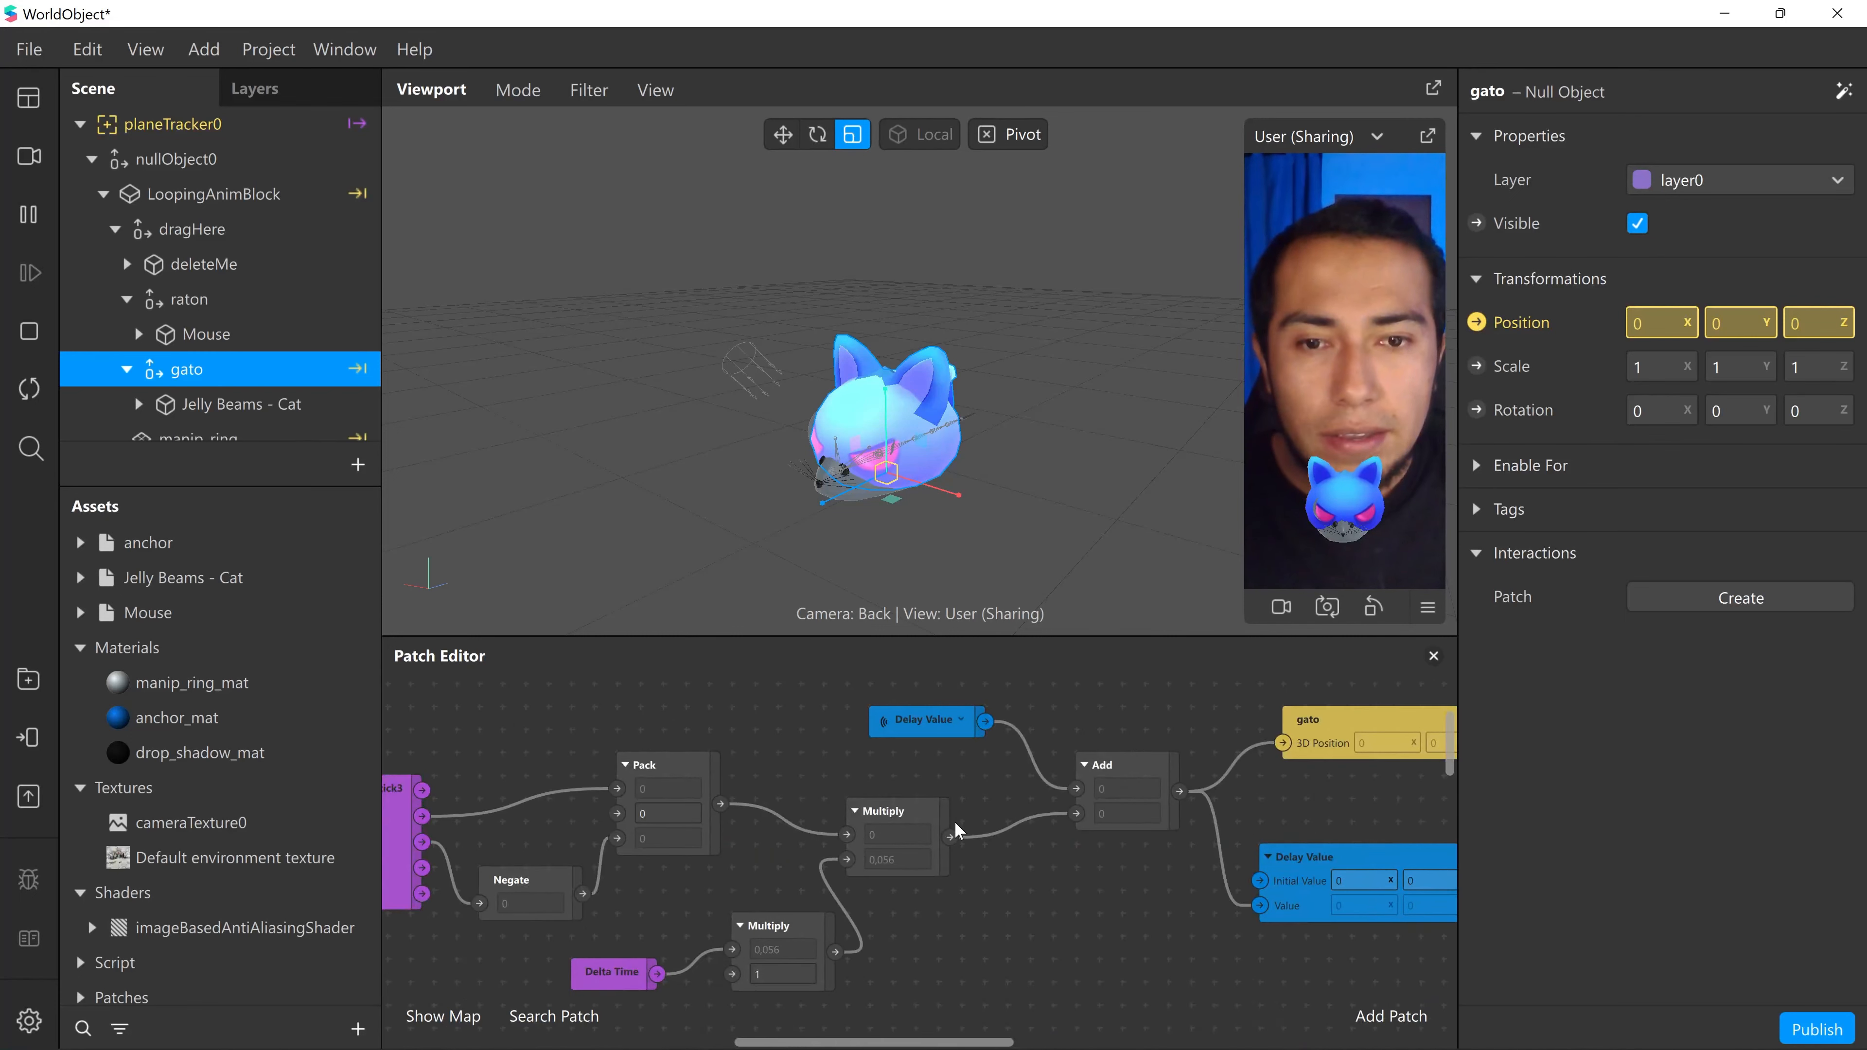
- Enlarge the Patch Editor to work around the Screen Tap, Screen Pan, Screen Rotate and Screen Pinch patches
scroll(954, 820, down, 2)
middle_drag(1016, 934, 1184, 792)
middle_drag(1063, 834, 1149, 785)
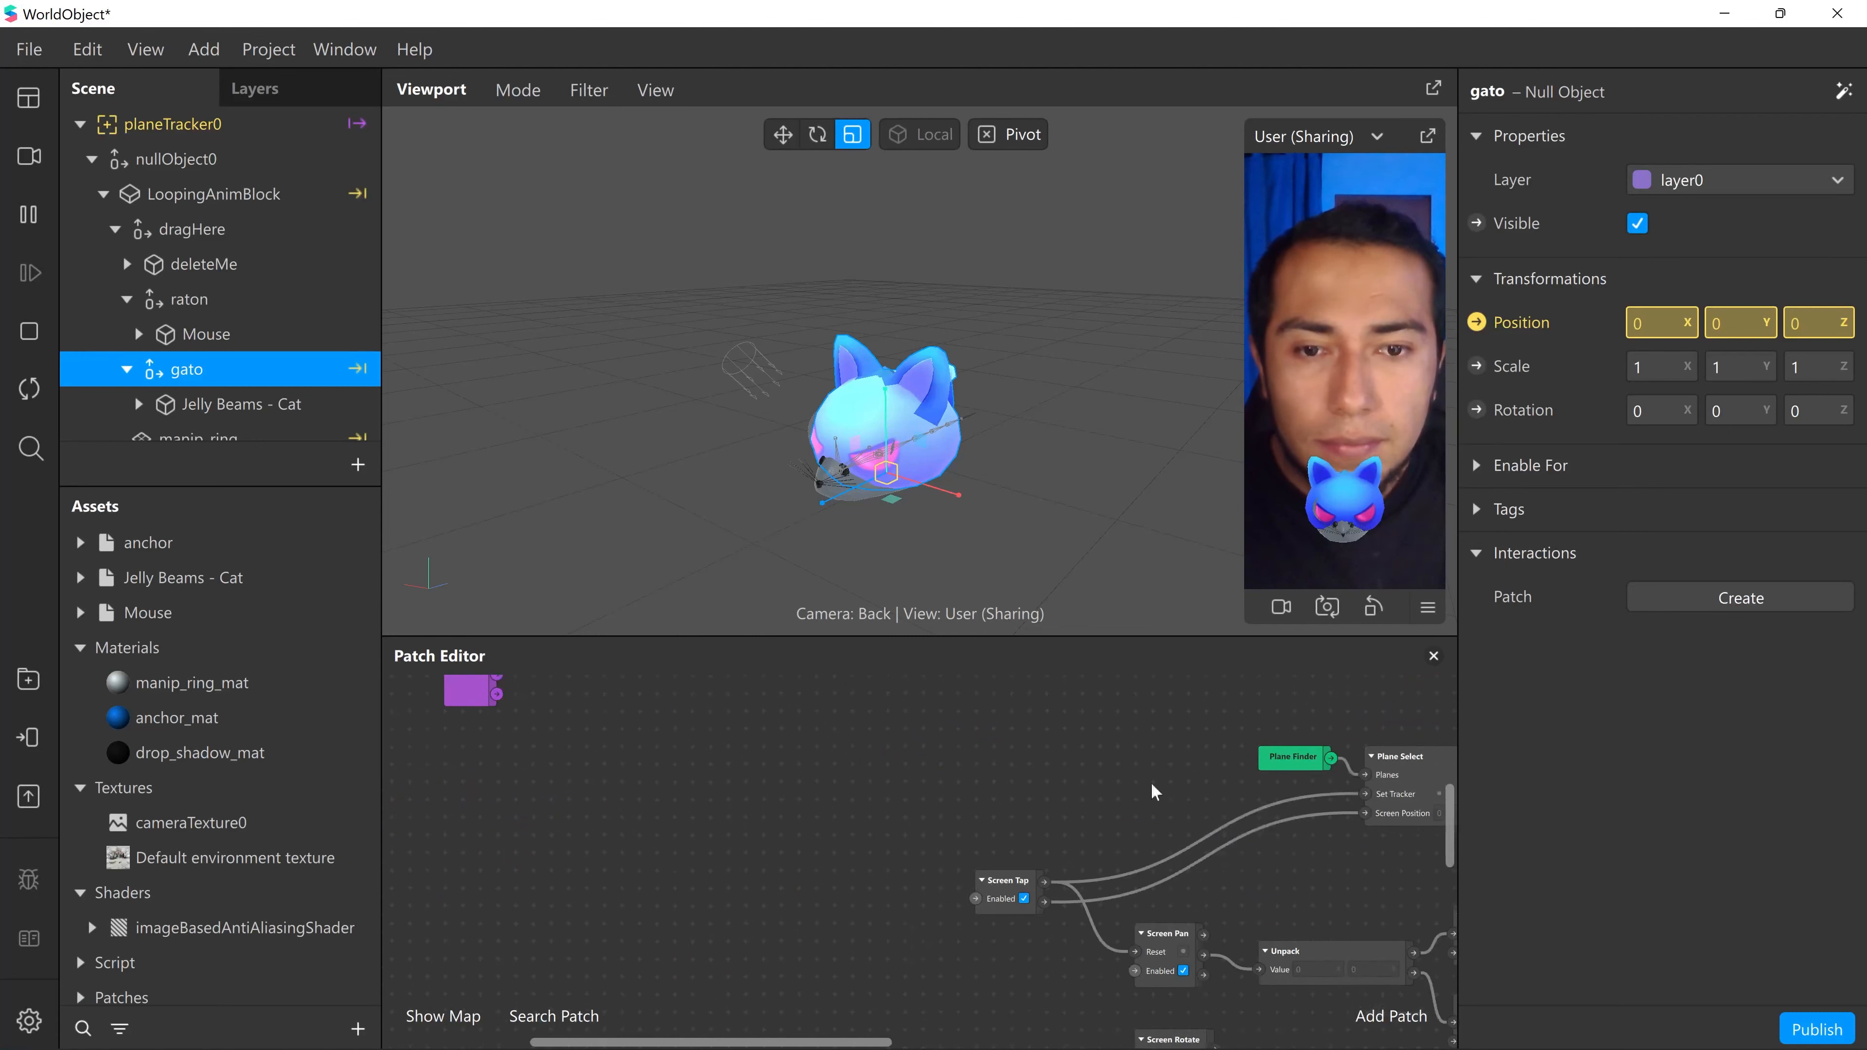
drag(1036, 637, 1044, 336)
scroll(1069, 581, up, 2)
middle_drag(1071, 584, 1158, 542)
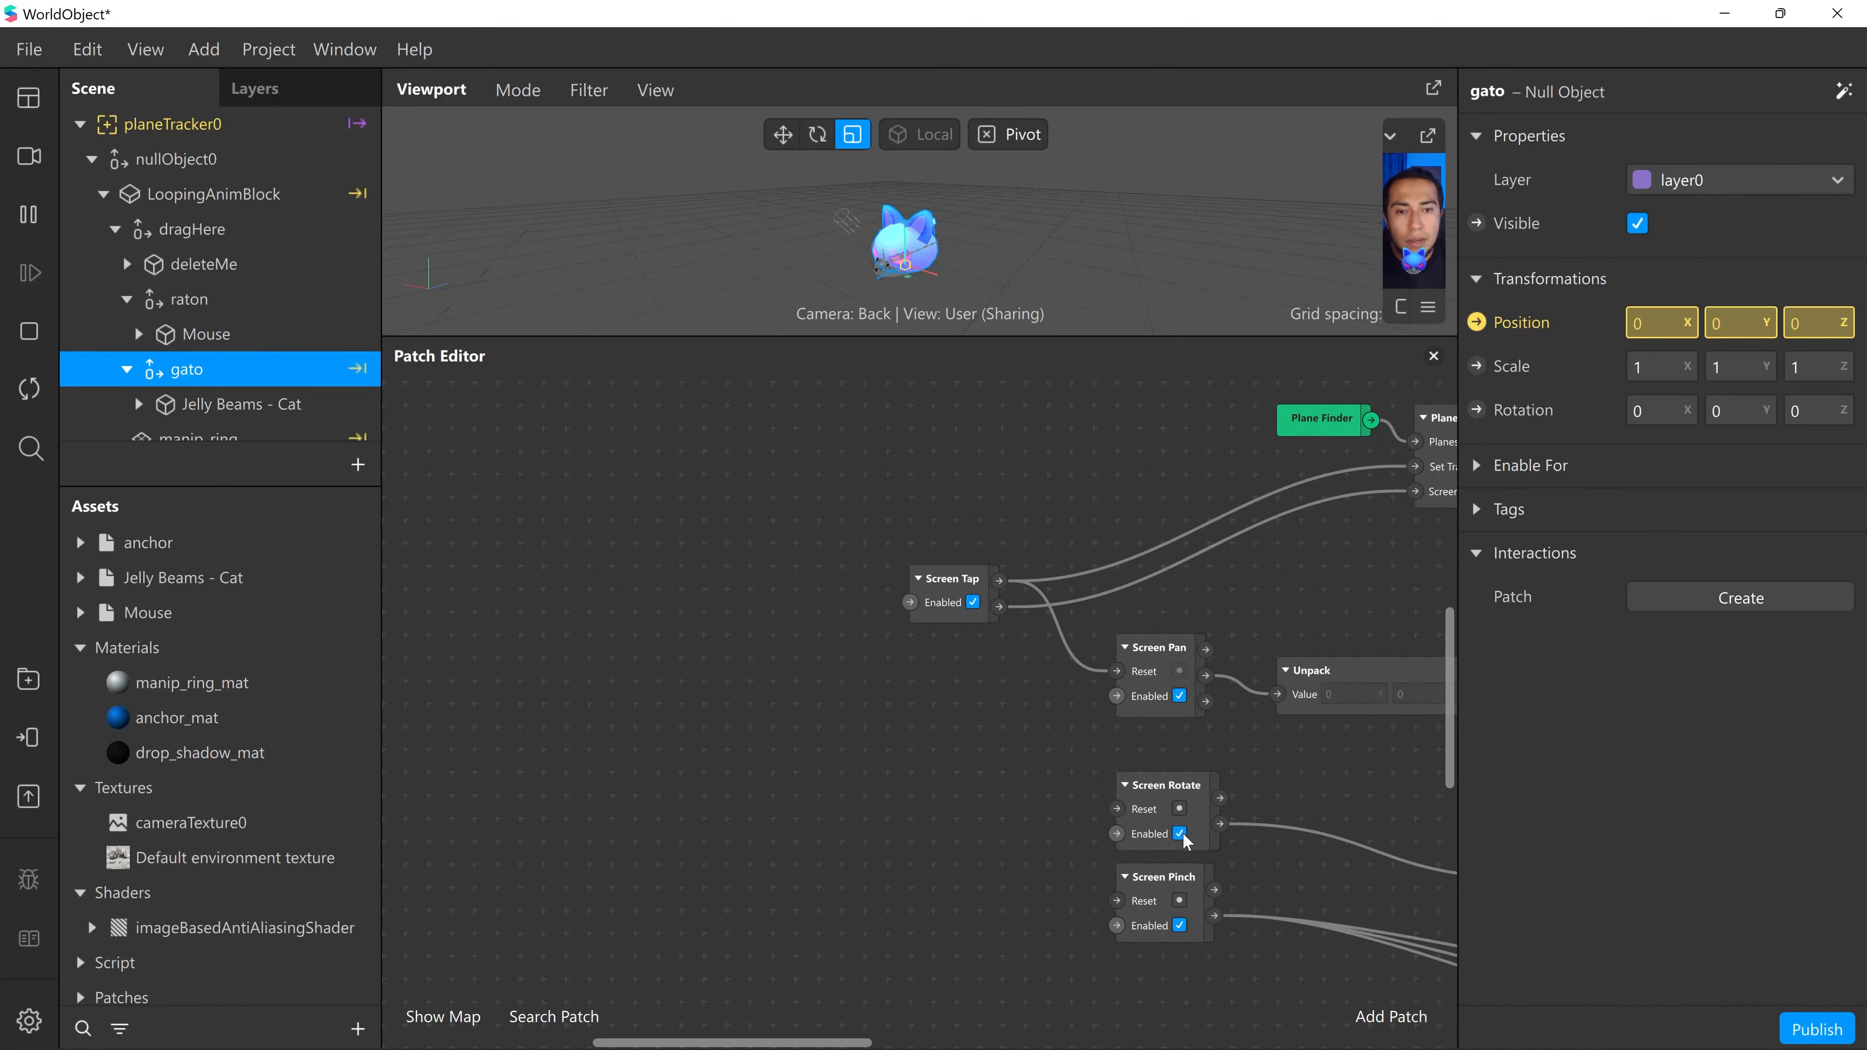
middle_drag(862, 833, 951, 832)
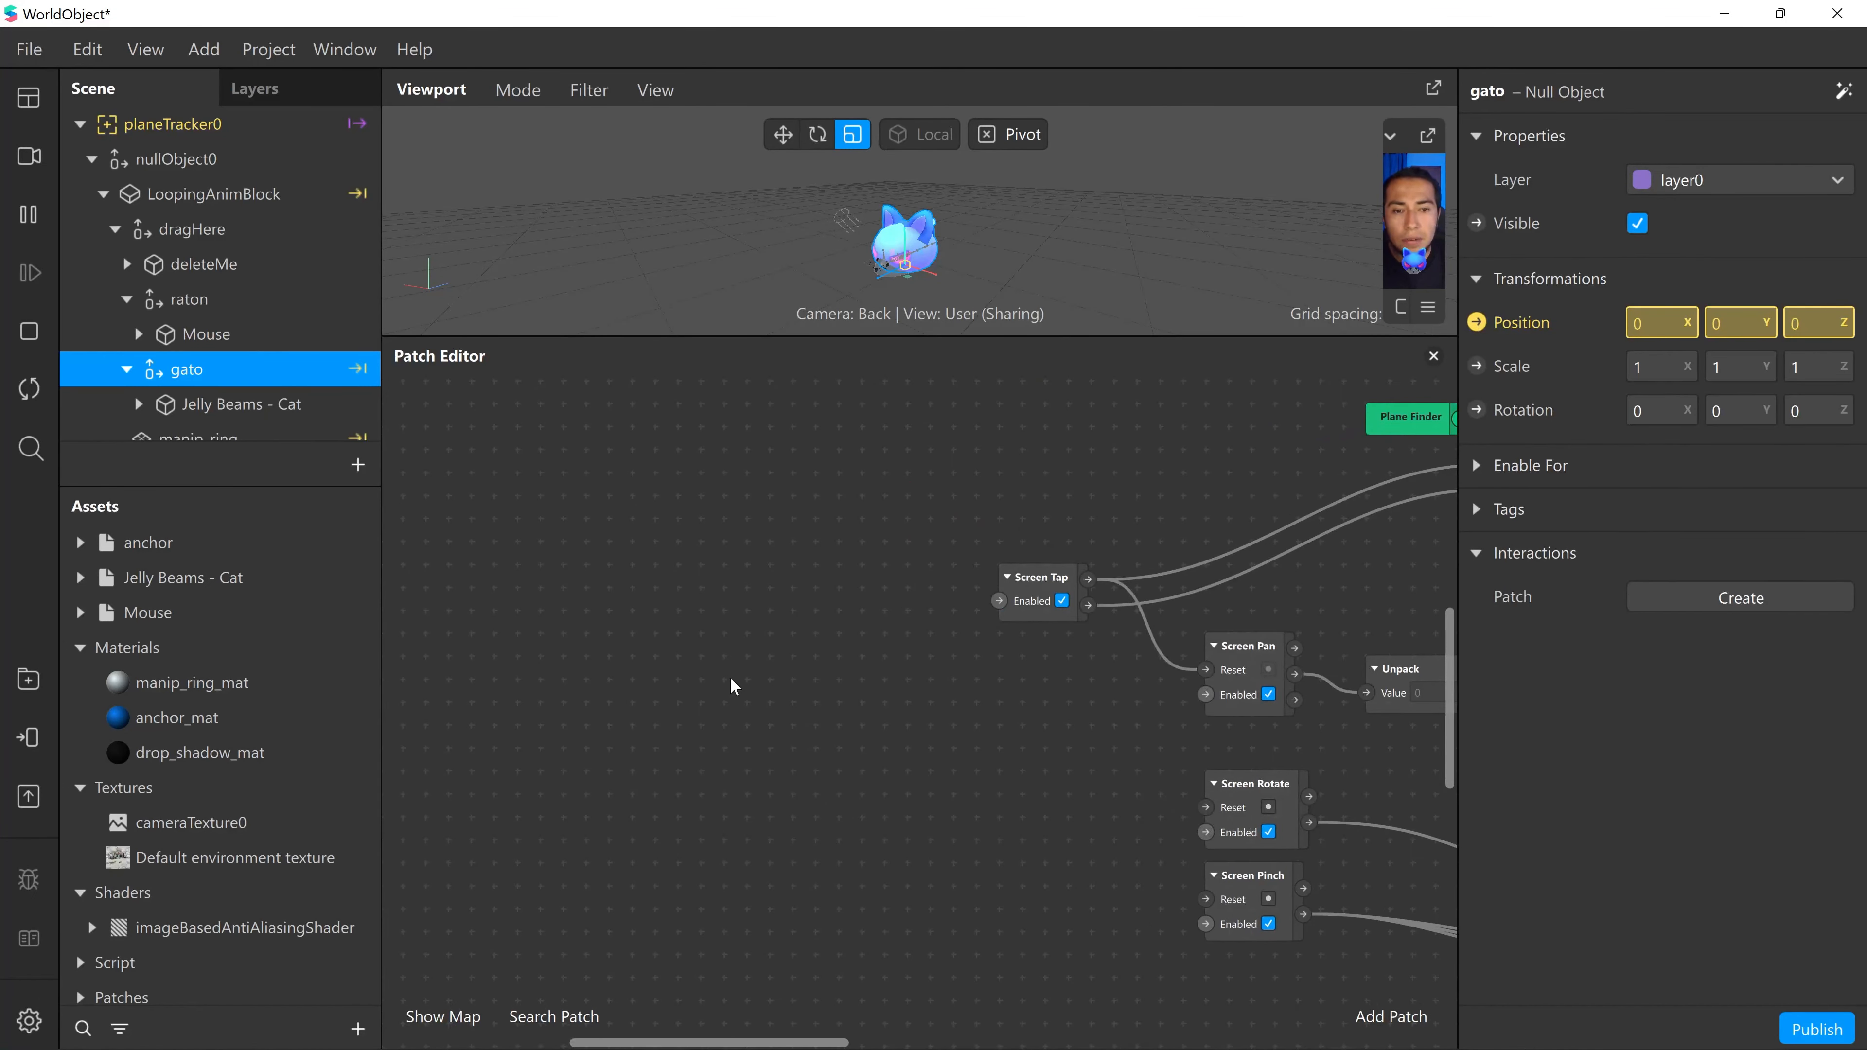
- Add a Screen Tap and Hold patch and place it well ahead of the Screen Tap patch, leaving room between them
double_click(709, 651)
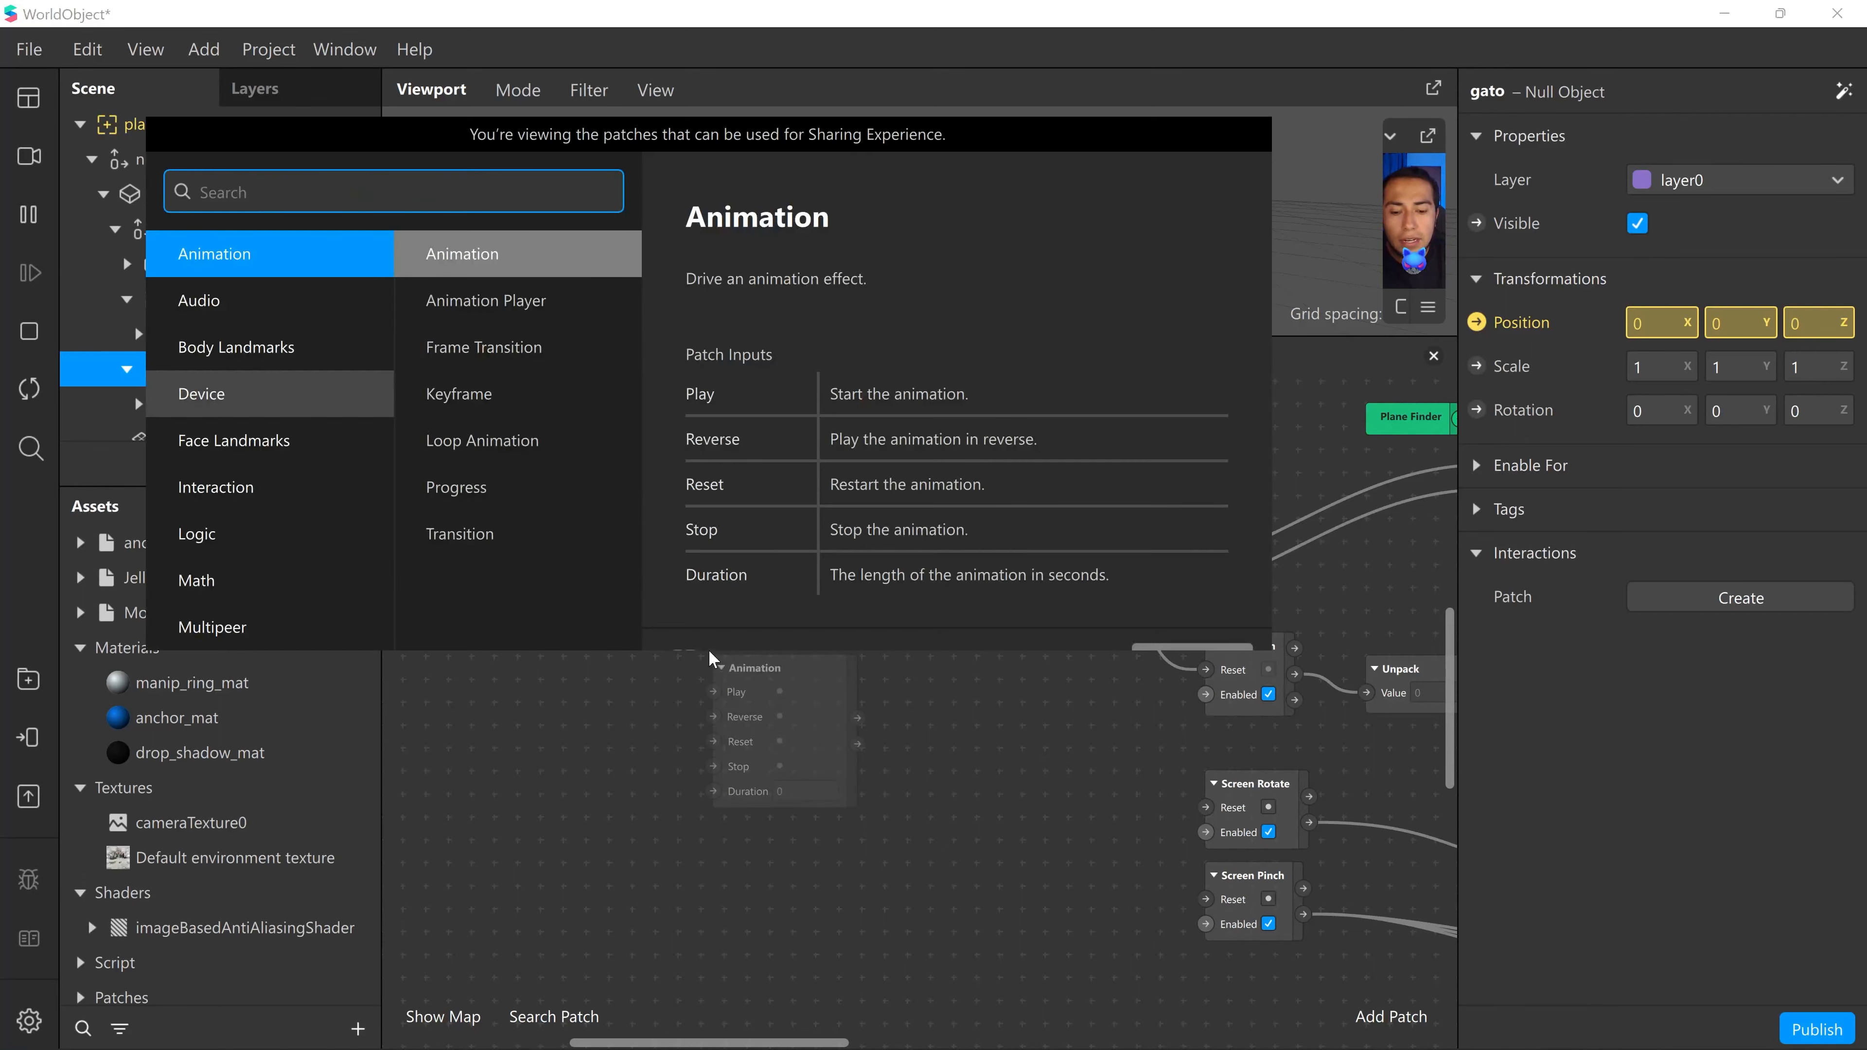
text(scre)
key(Down)
key(Down)
key(Down)
key(Down)
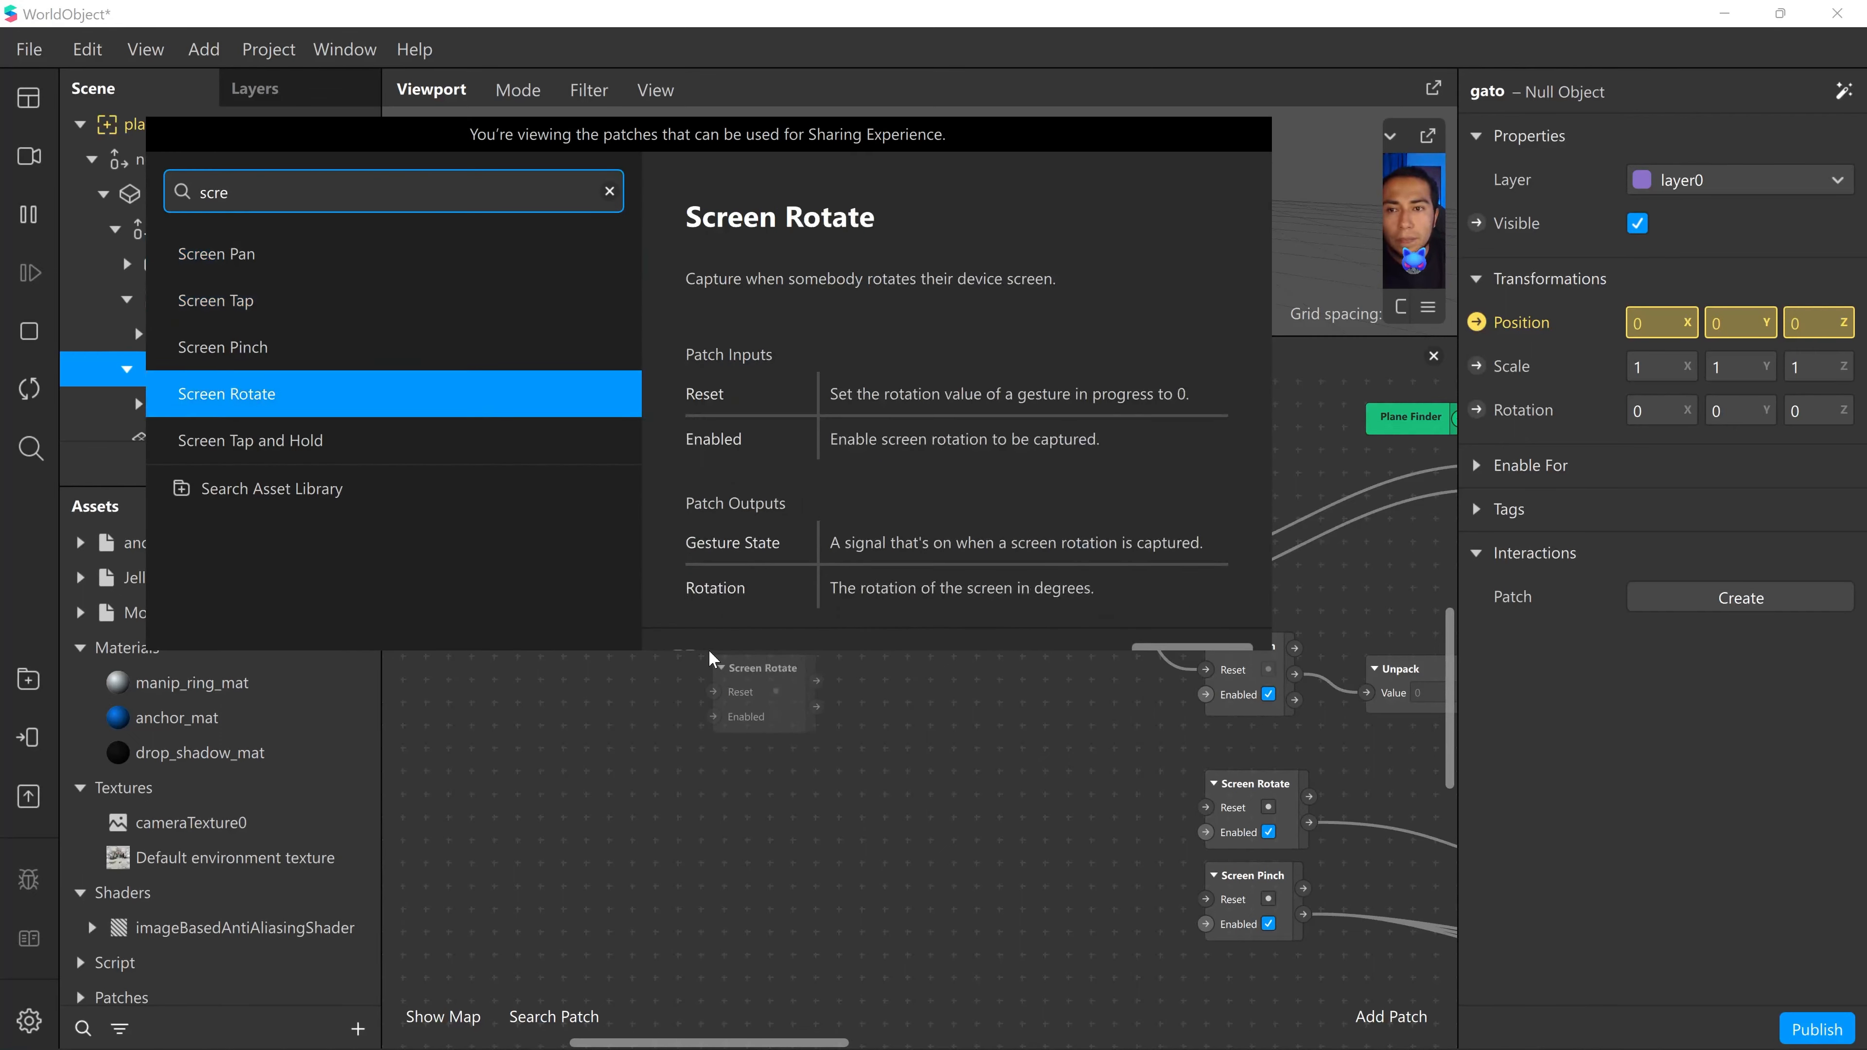
key(Return)
middle_drag(785, 691, 781, 691)
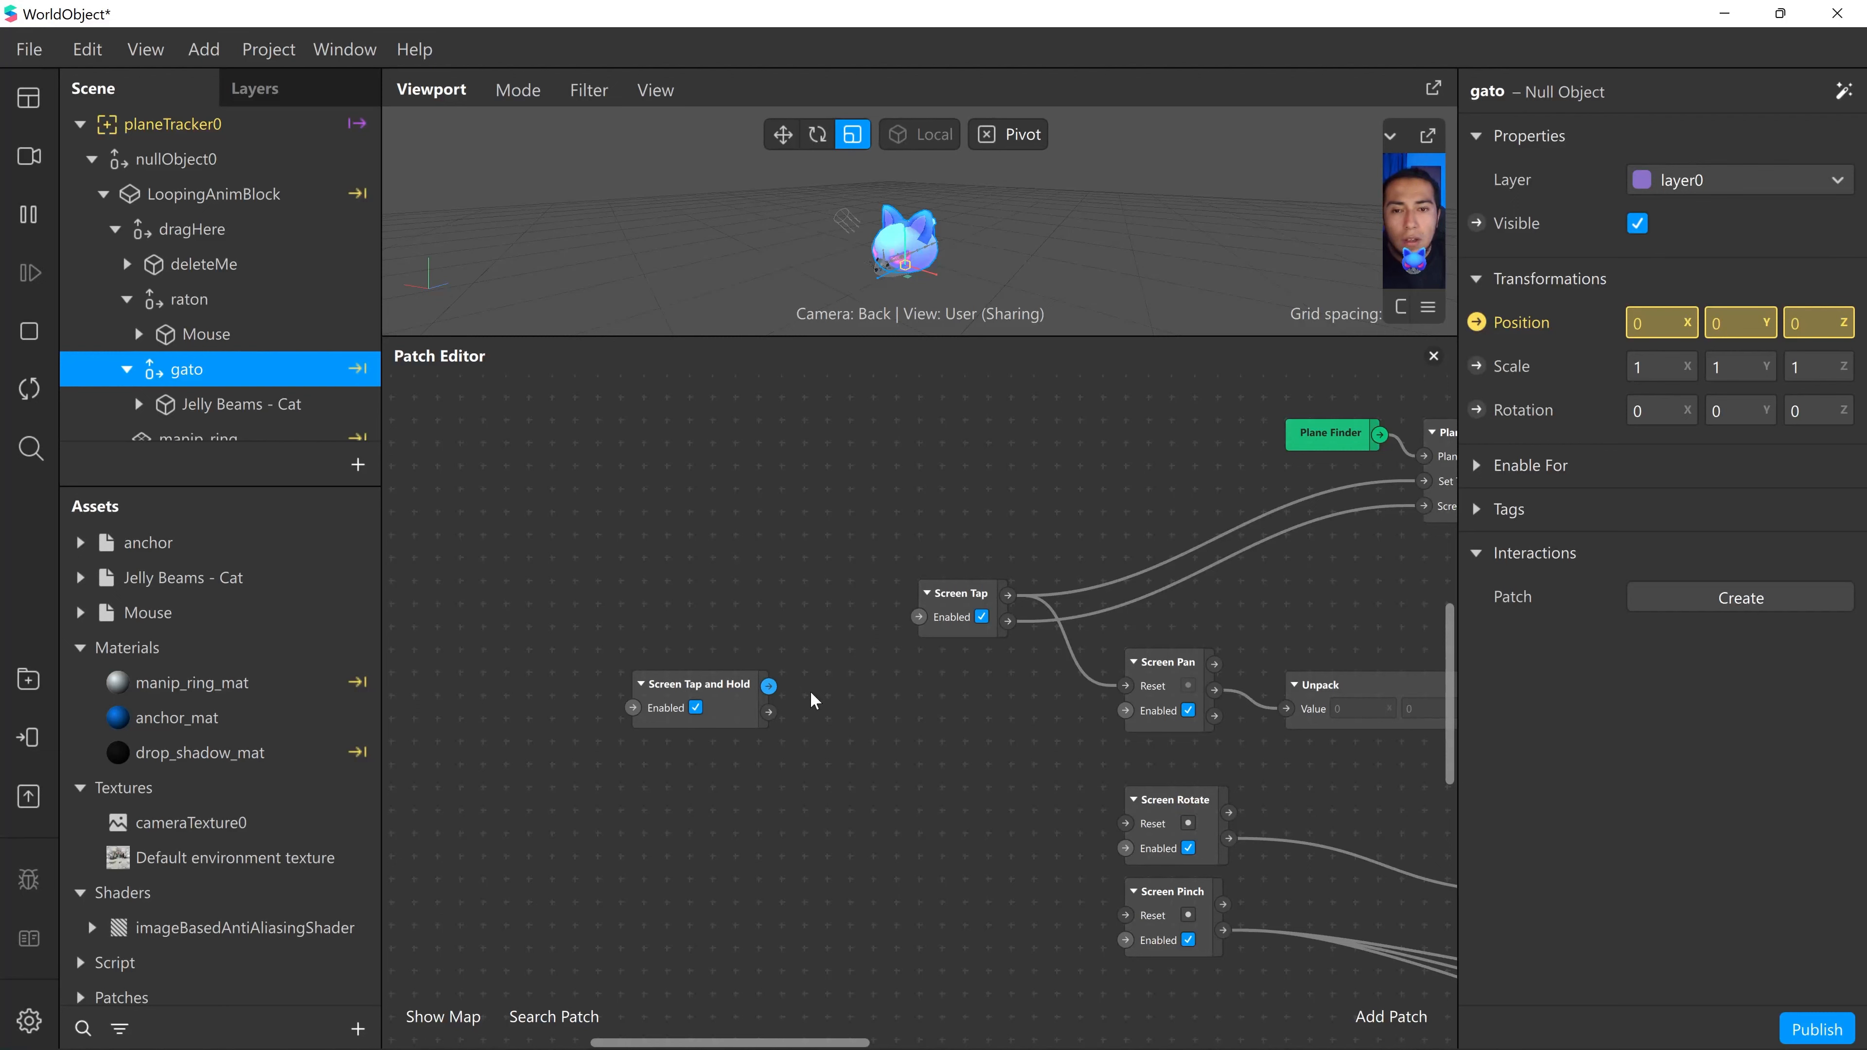
middle_drag(868, 800, 801, 848)
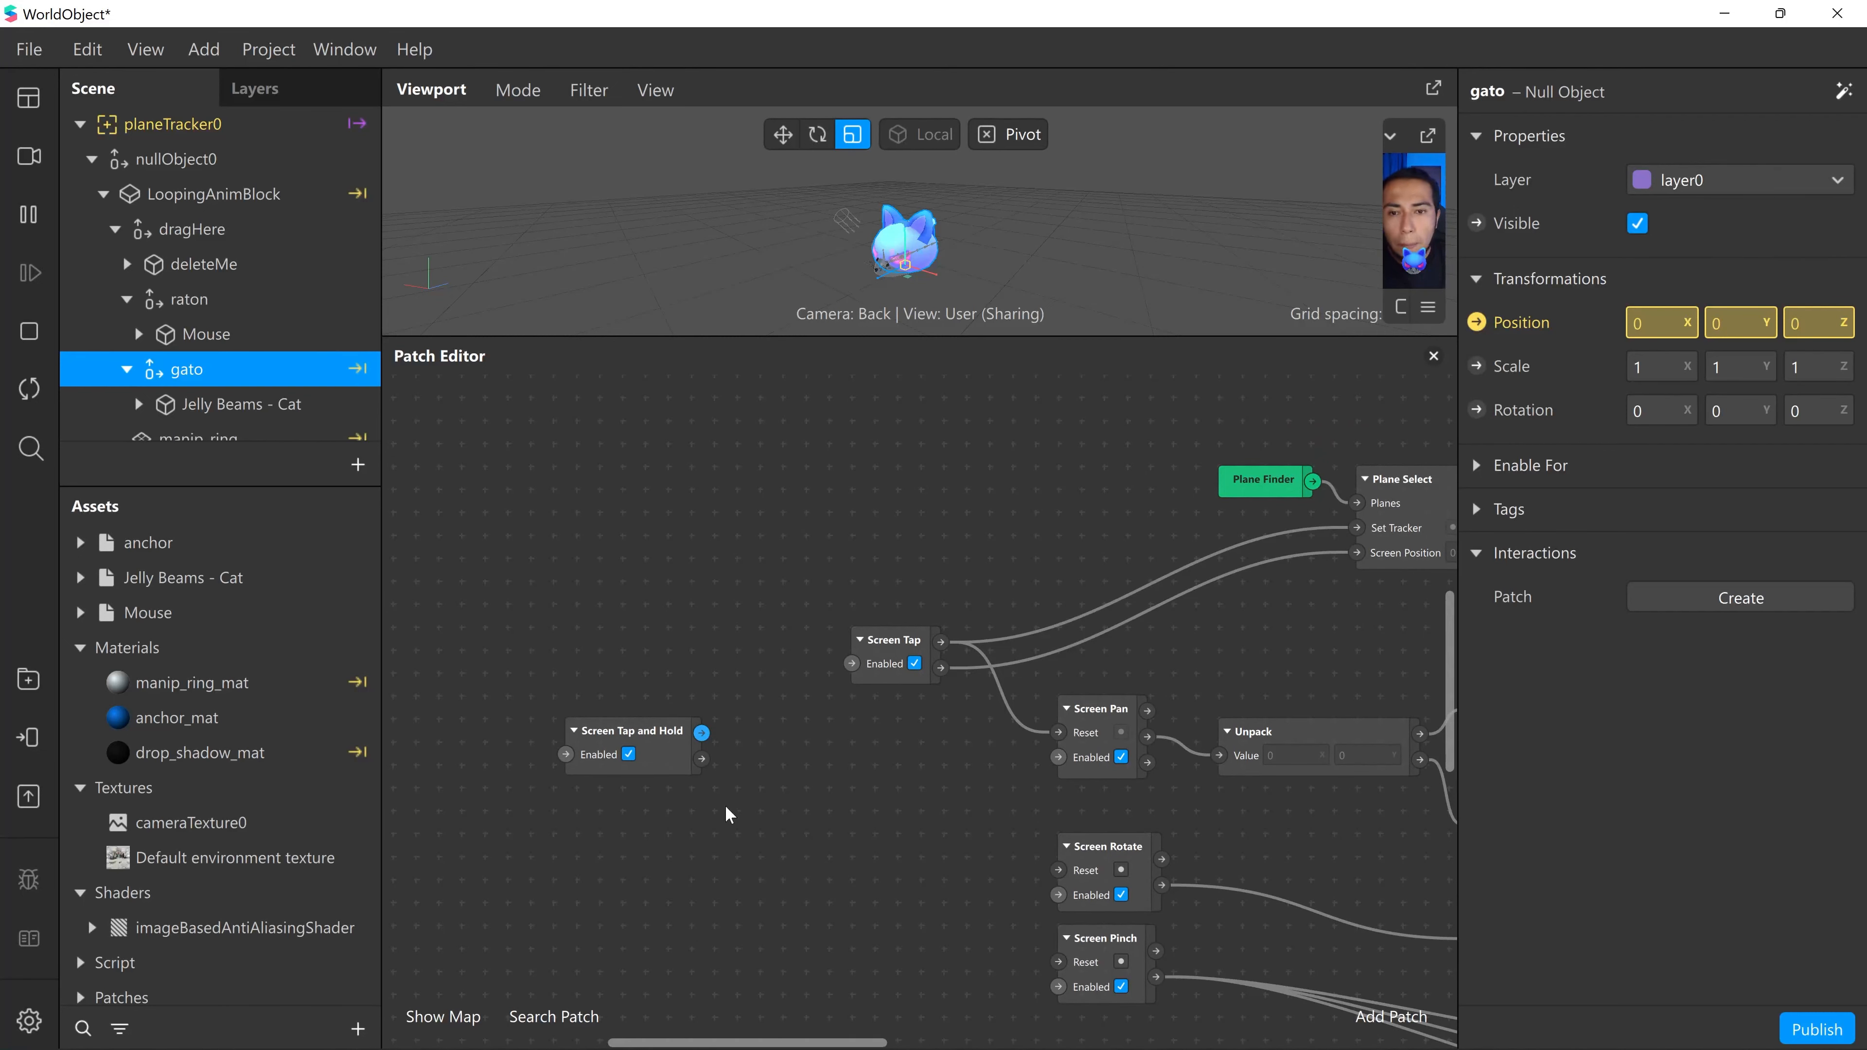
middle_drag(725, 805, 799, 803)
drag(714, 748, 679, 748)
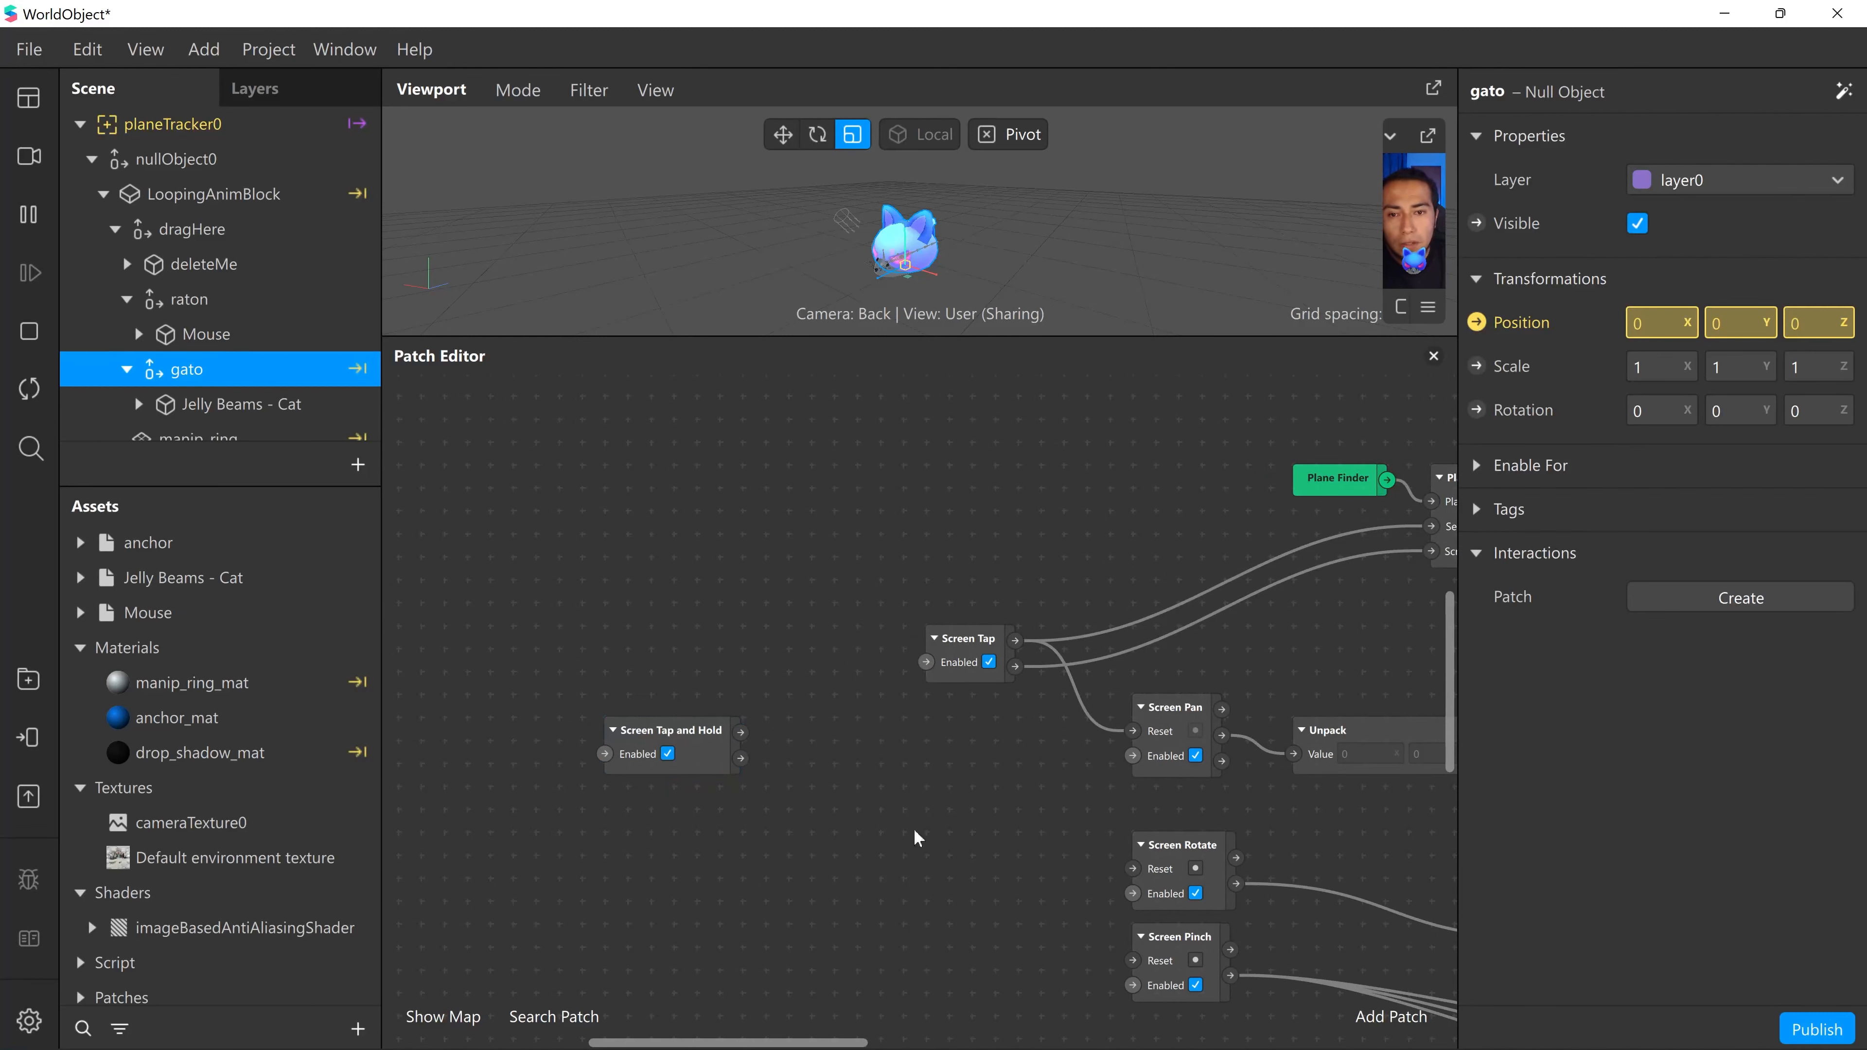
middle_drag(913, 829, 1053, 823)
drag(811, 741, 697, 741)
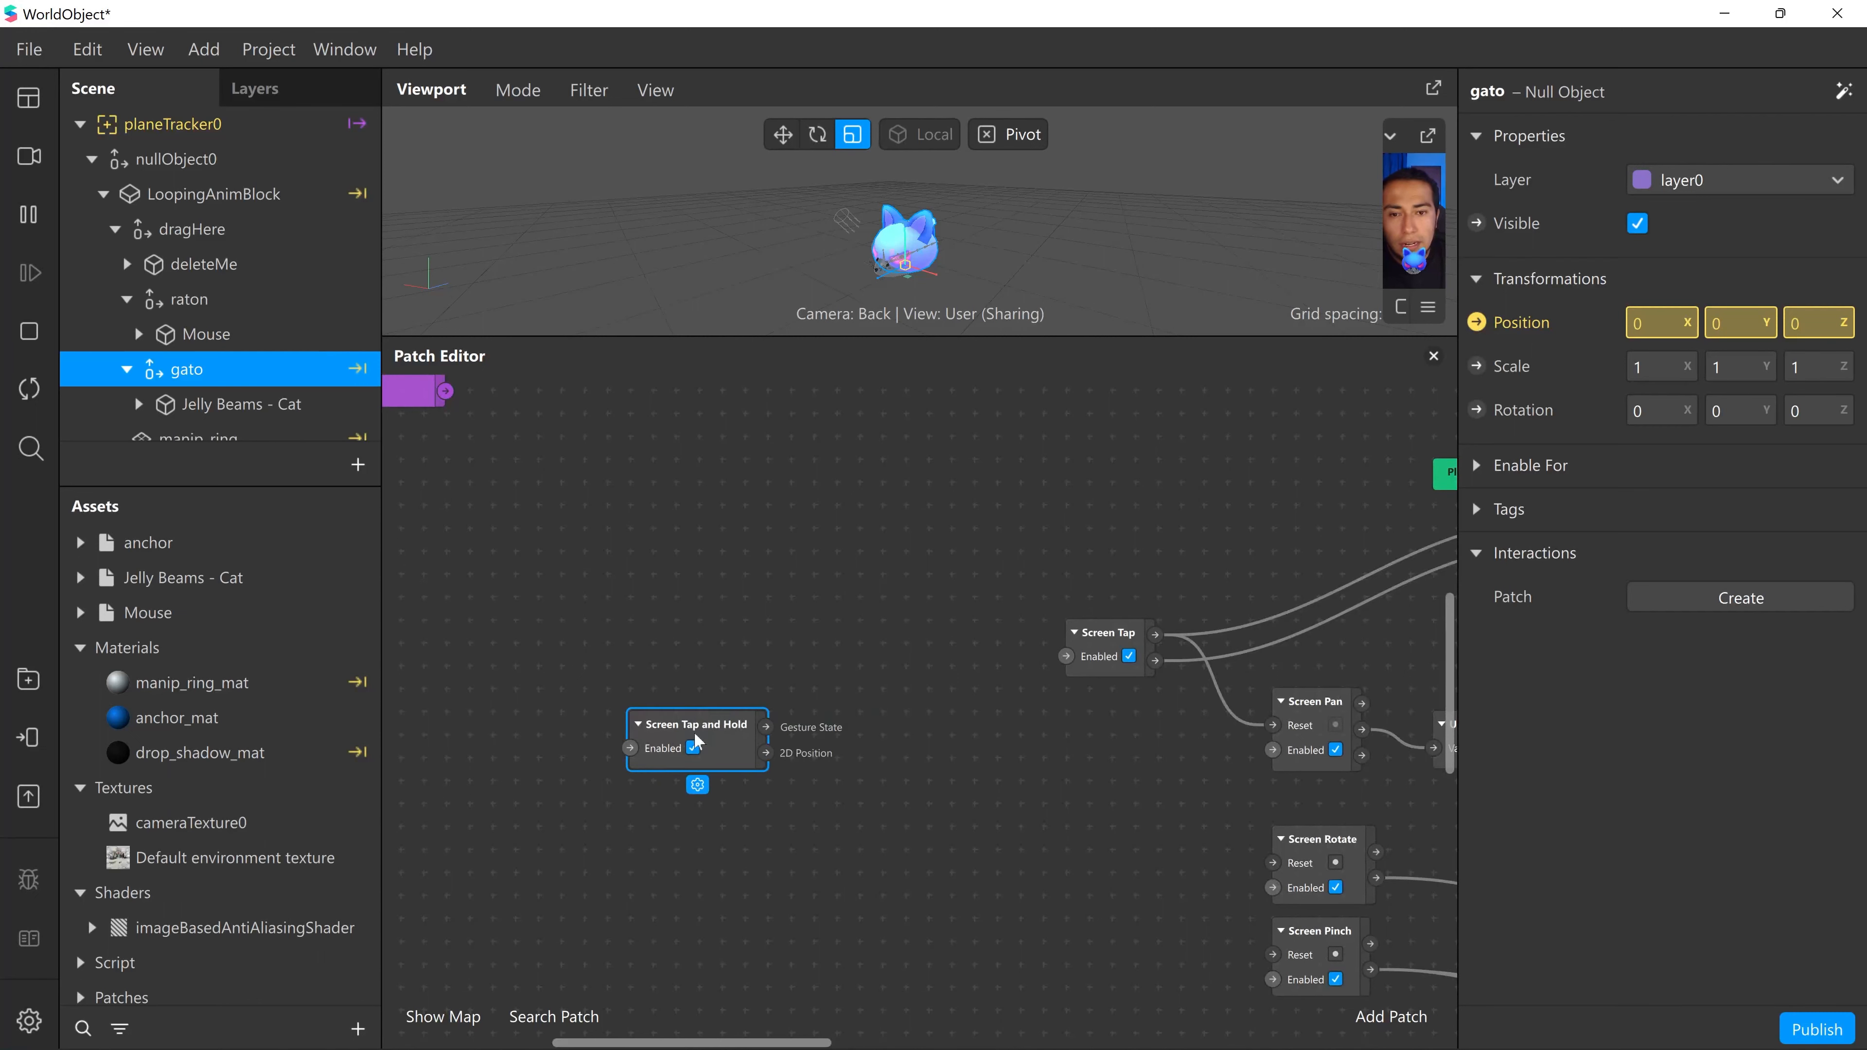
- Add a Switch patch and connect the Gesture State of Screen Tap and Hold to its Turn On input
double_click(896, 788)
text(sw})
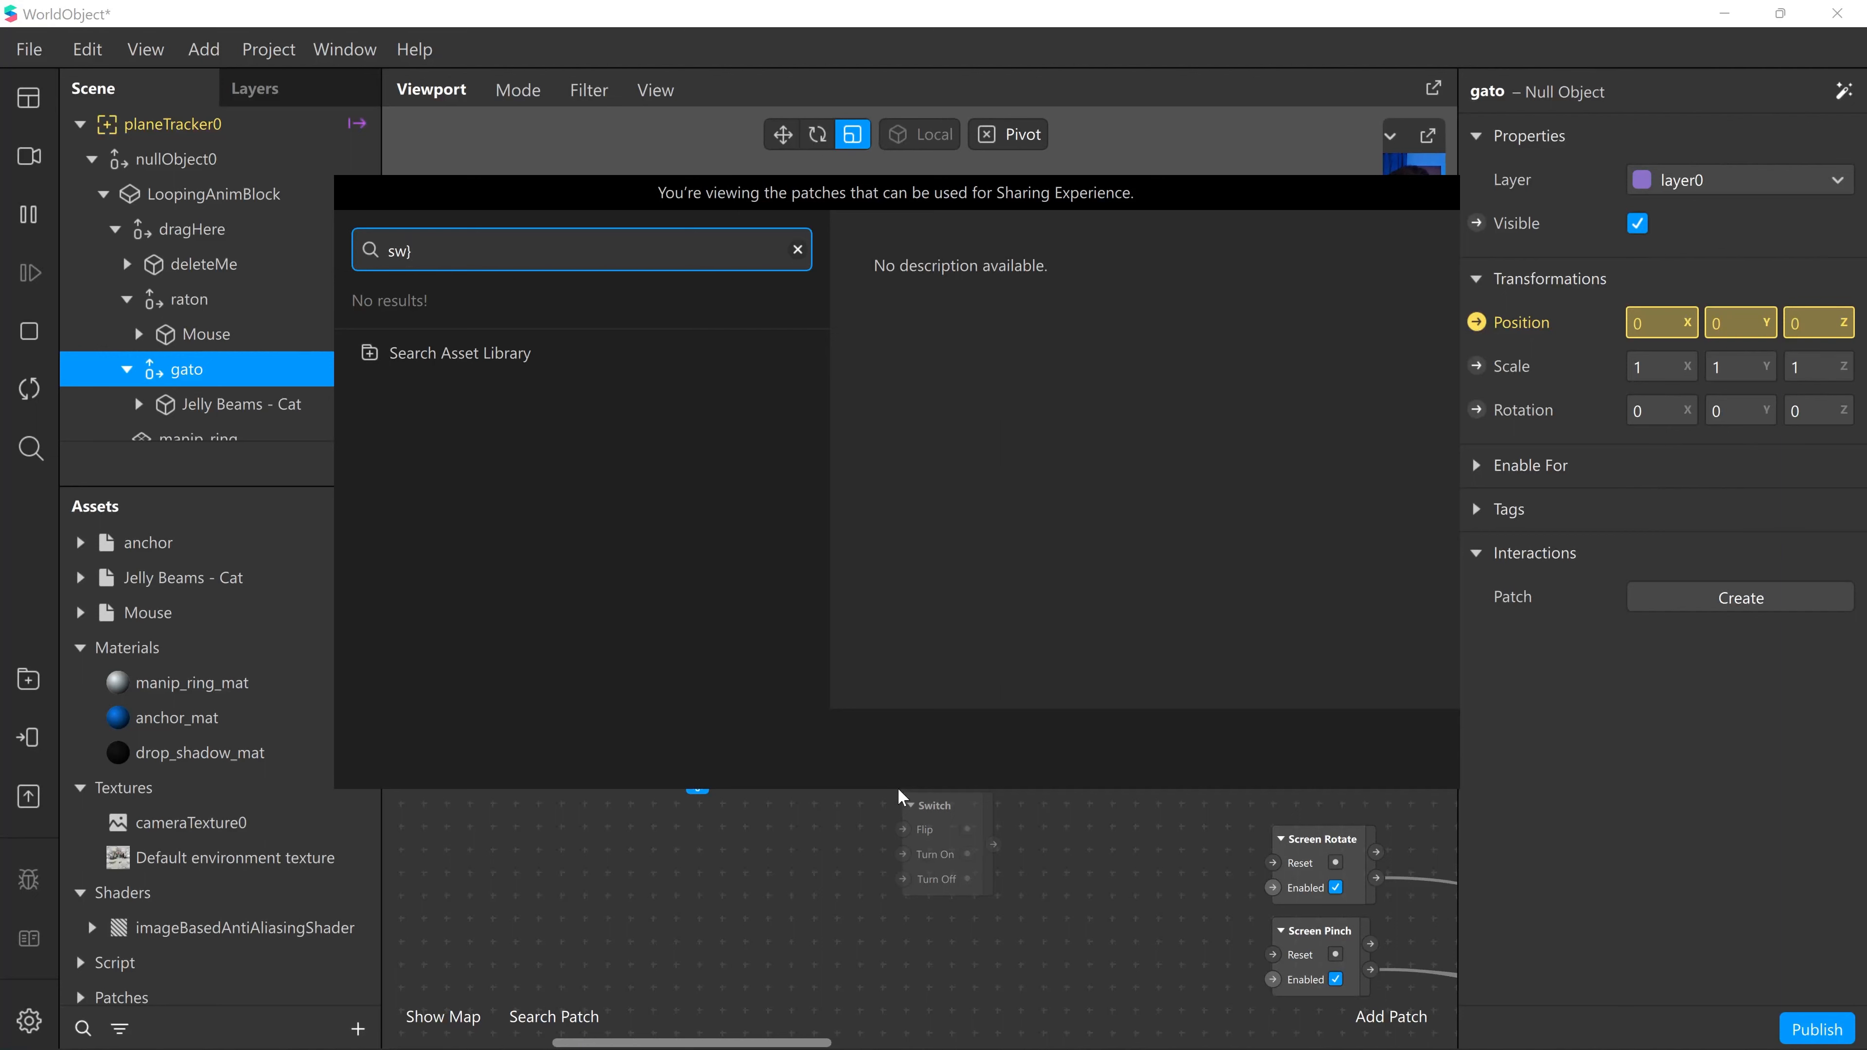
key(BackSpace)
key(Return)
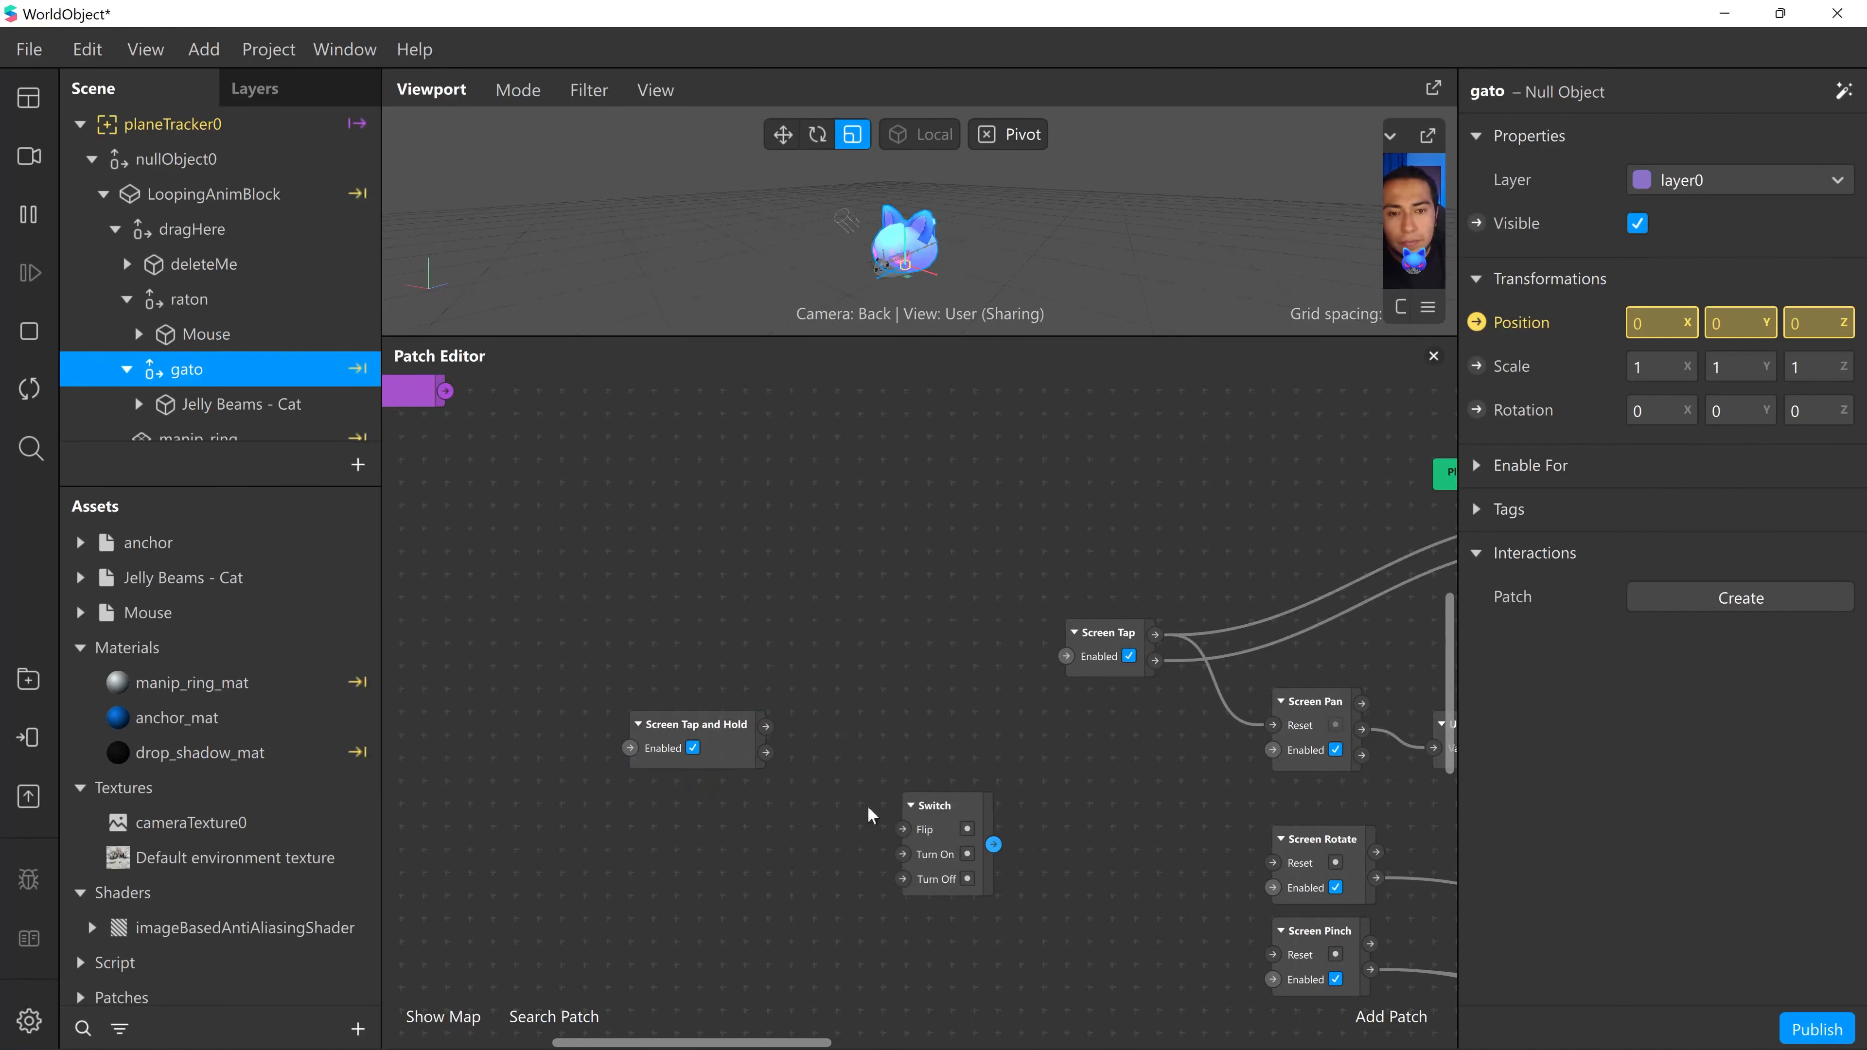
drag(766, 726, 902, 854)
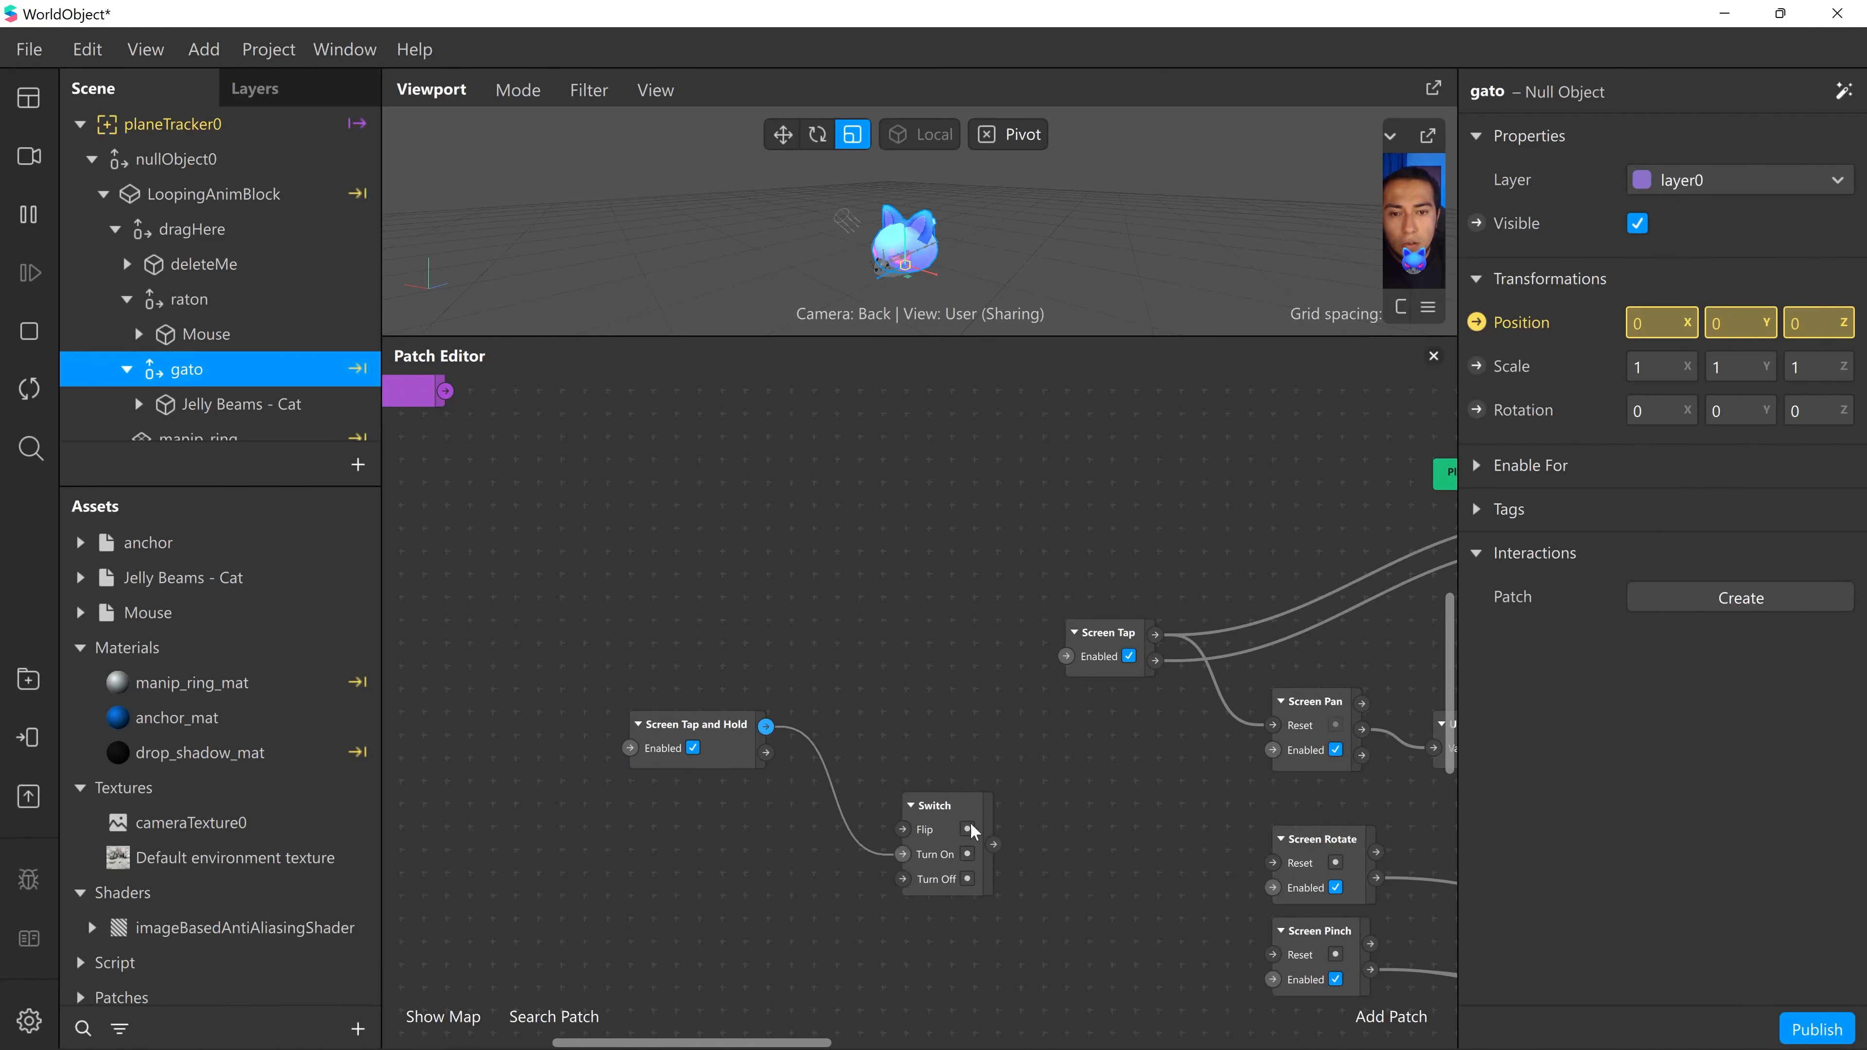
- Line up the Screen Tap and Hold, Pulse and Switch patches in a compact row
drag(695, 747, 534, 793)
drag(913, 745, 729, 790)
drag(931, 777, 679, 772)
click(944, 834)
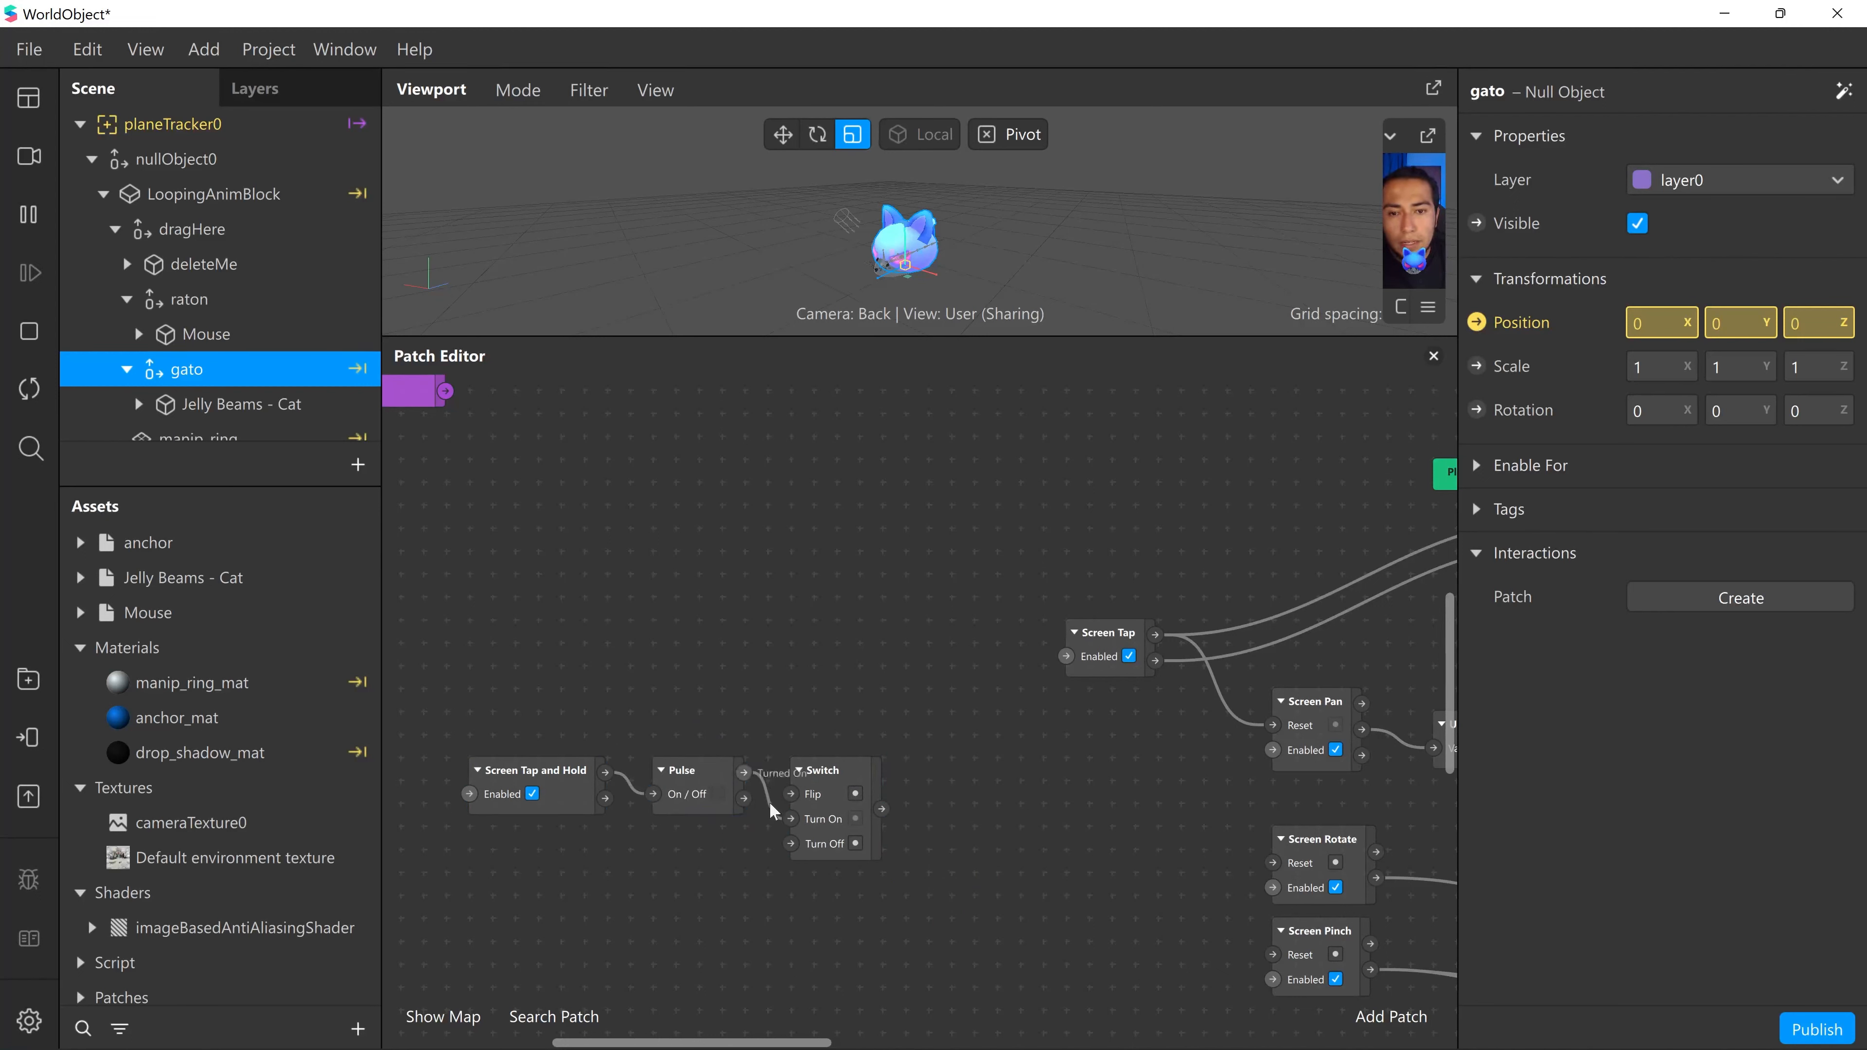
- Add a Not patch beside the Switch patch and feed the Switch output into its Signal input
double_click(917, 819)
text(not)
key(Return)
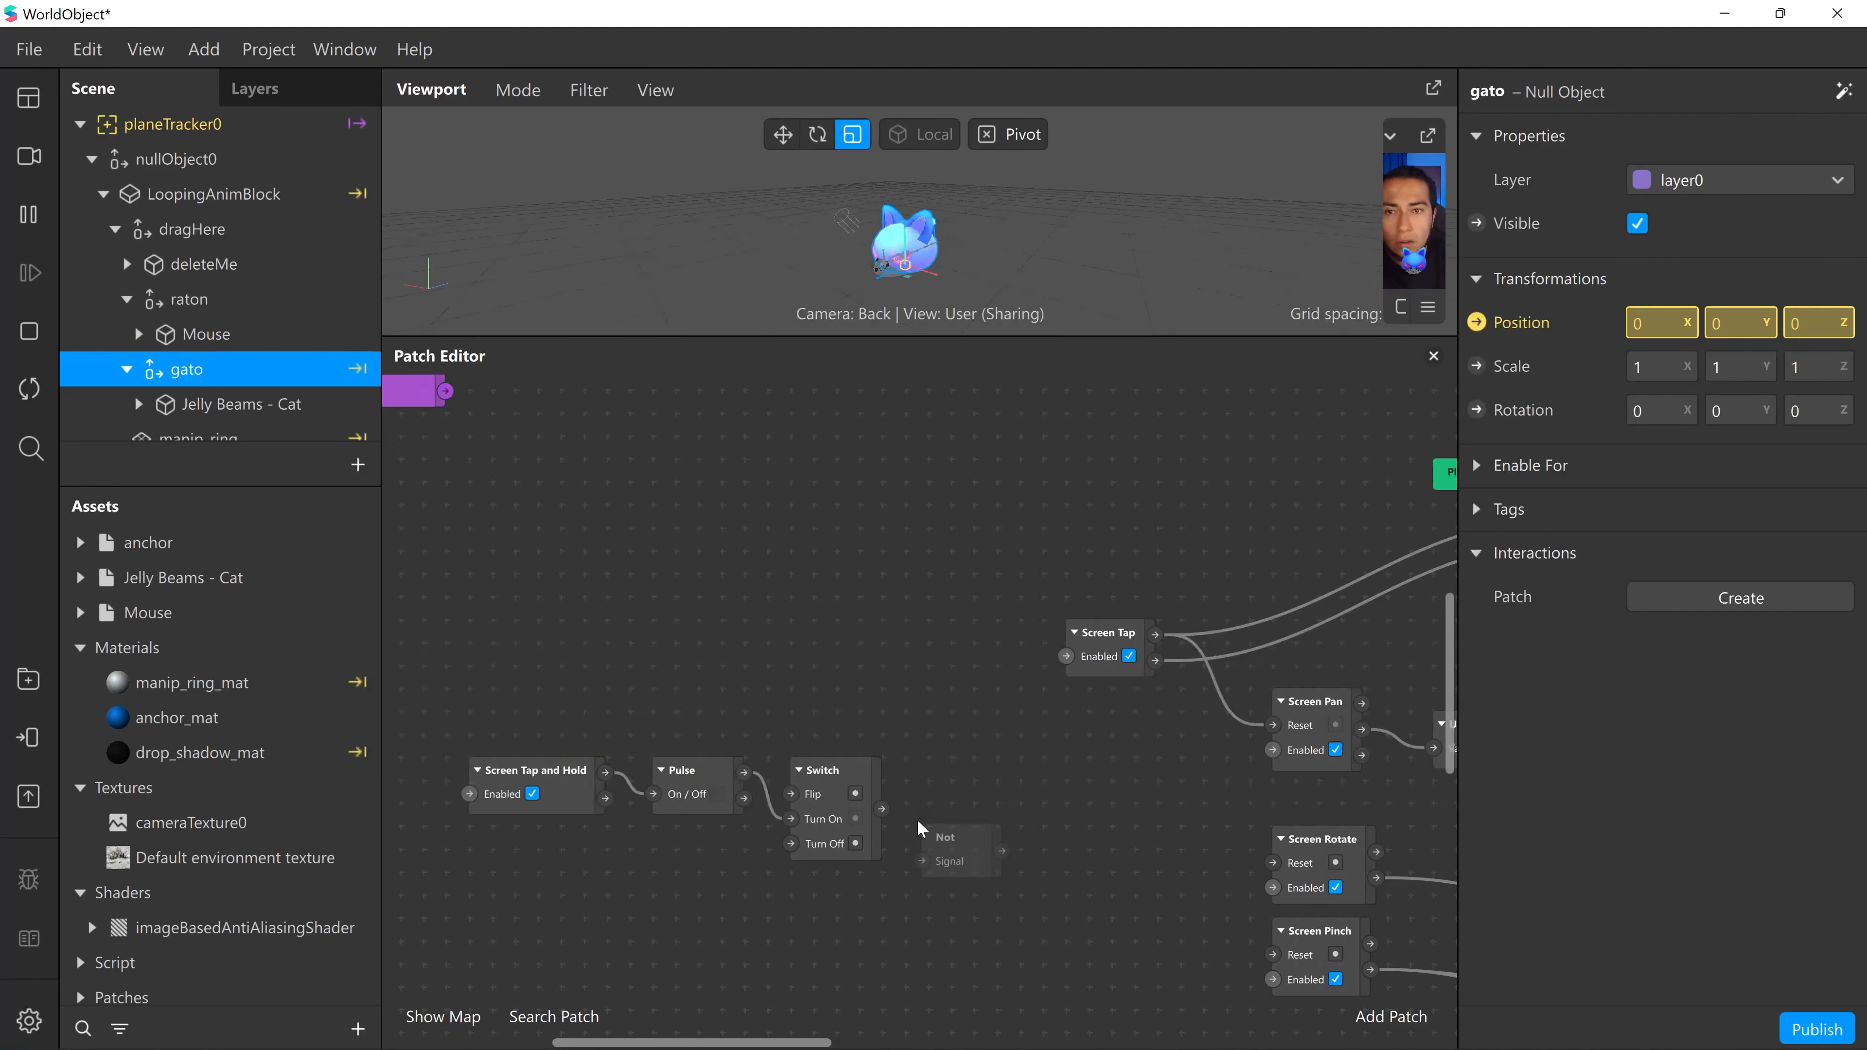
drag(881, 809, 961, 777)
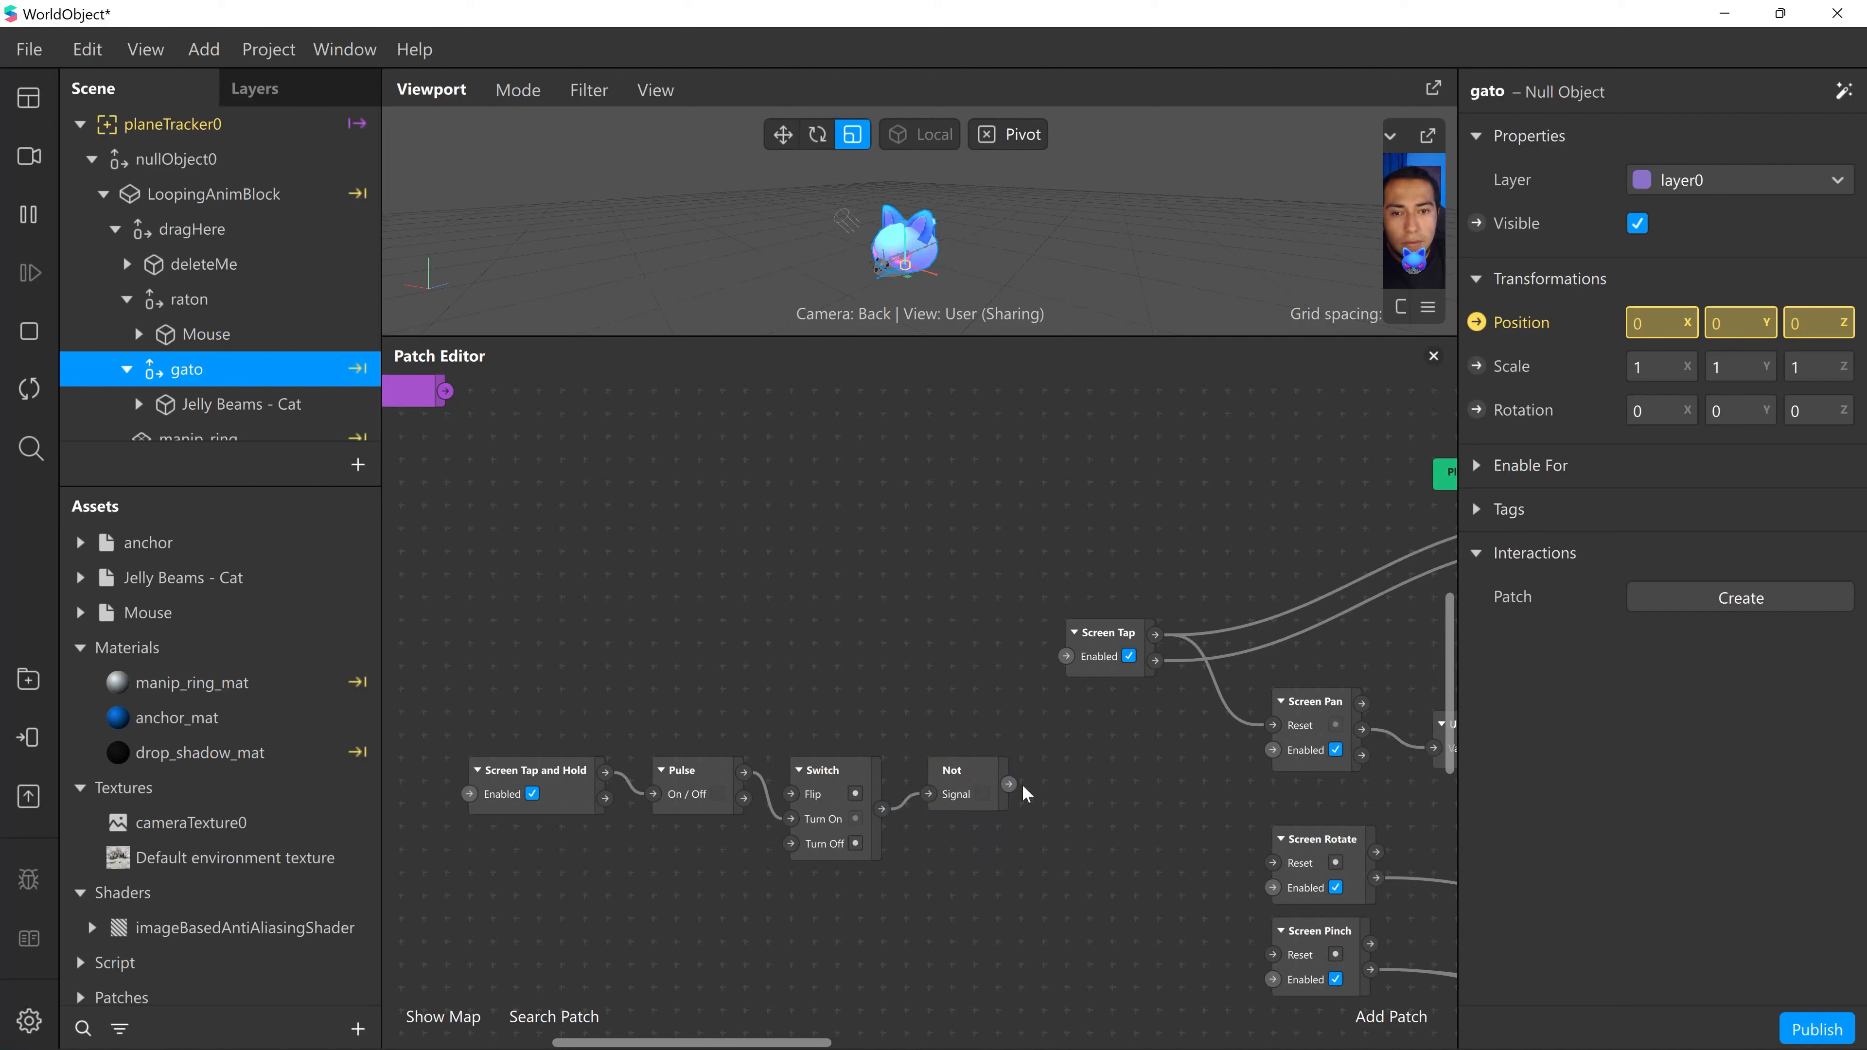
- Connect the Not output to the Enabled inputs of Screen Tap, Screen Pan, Screen Rotate and Screen Pinch
drag(1059, 658, 1065, 656)
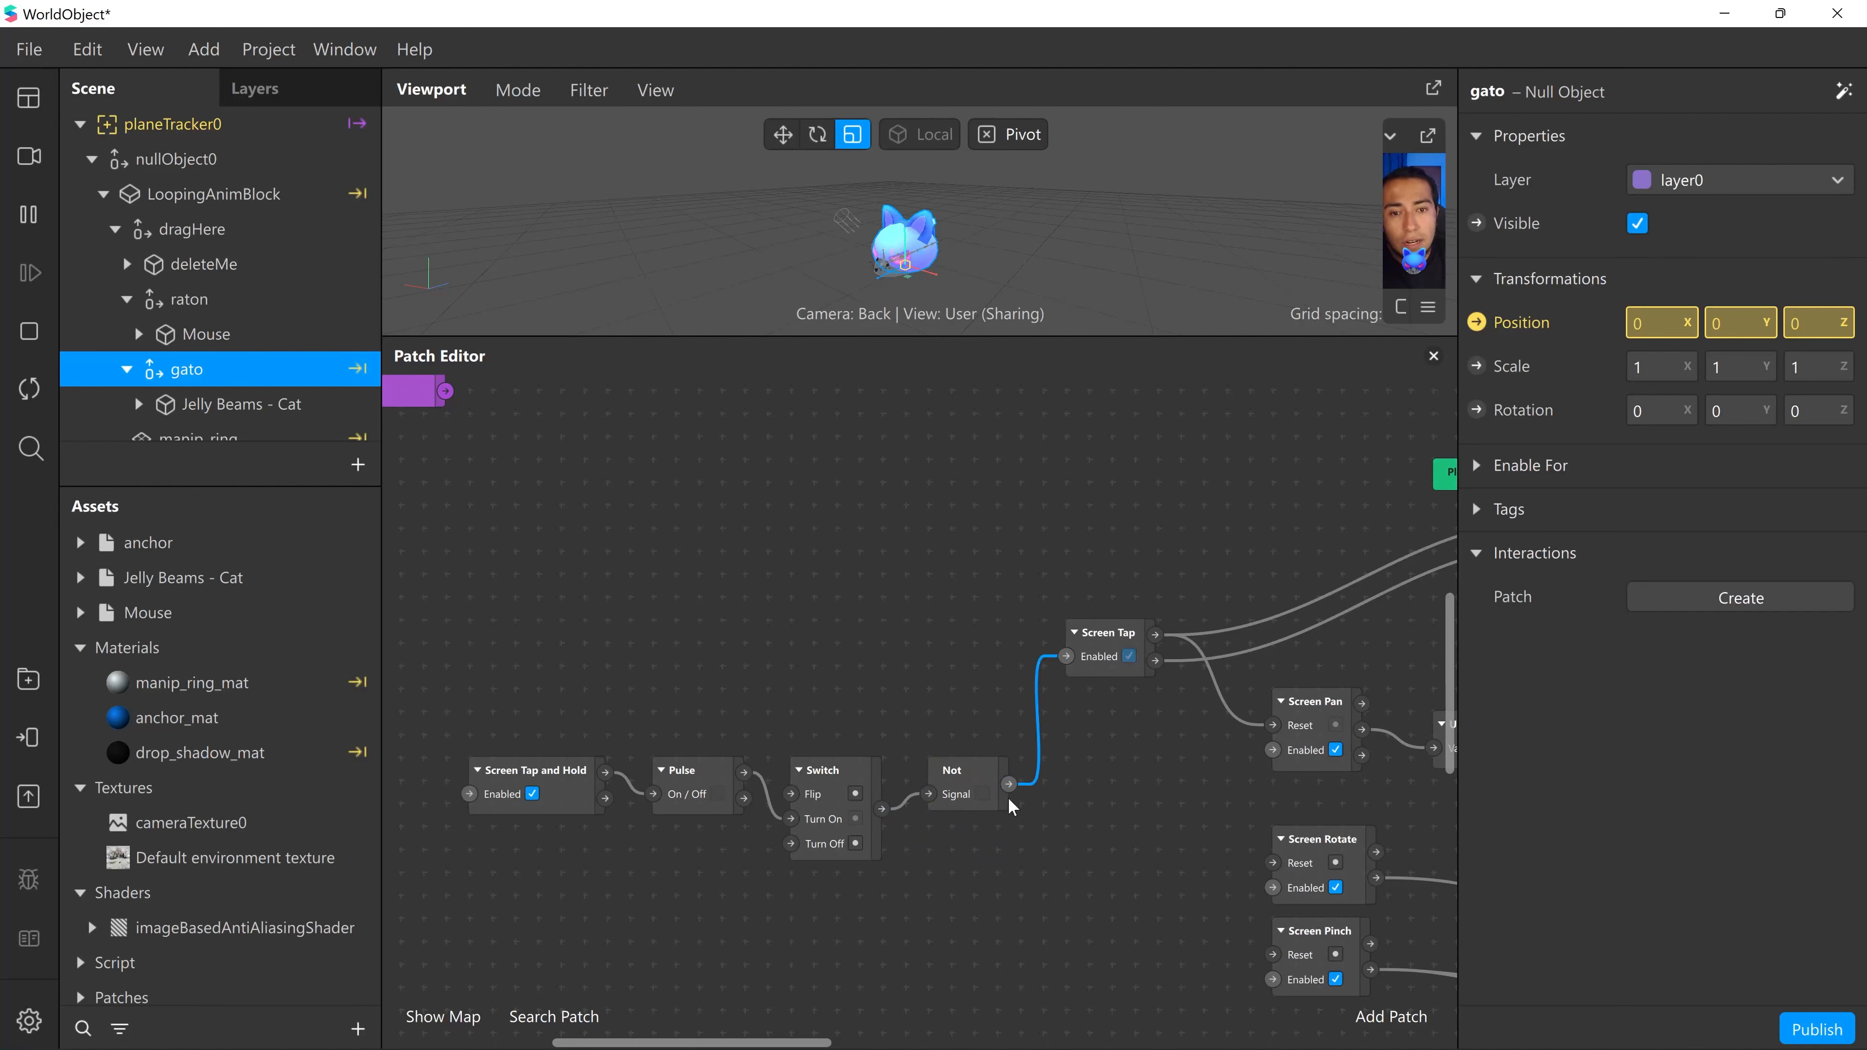
drag(1009, 785, 1272, 750)
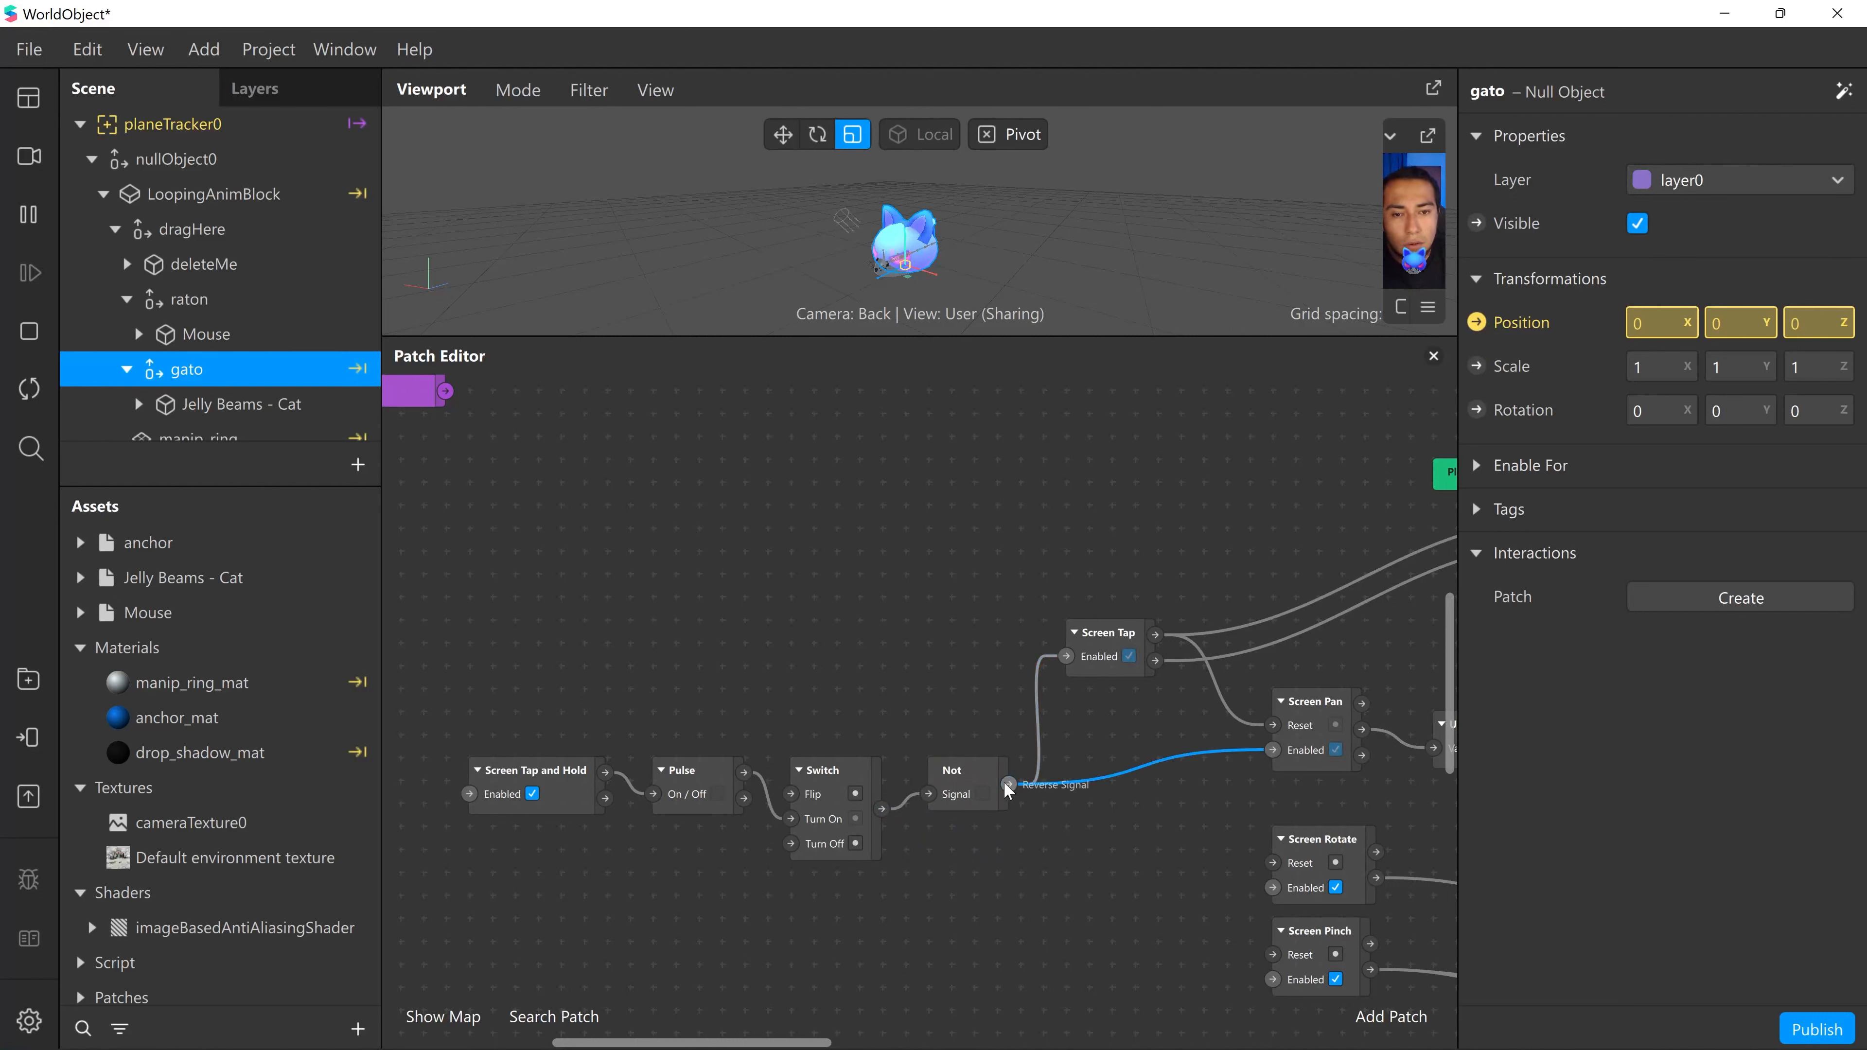
drag(1009, 785, 1272, 888)
scroll(1183, 847, right, 3)
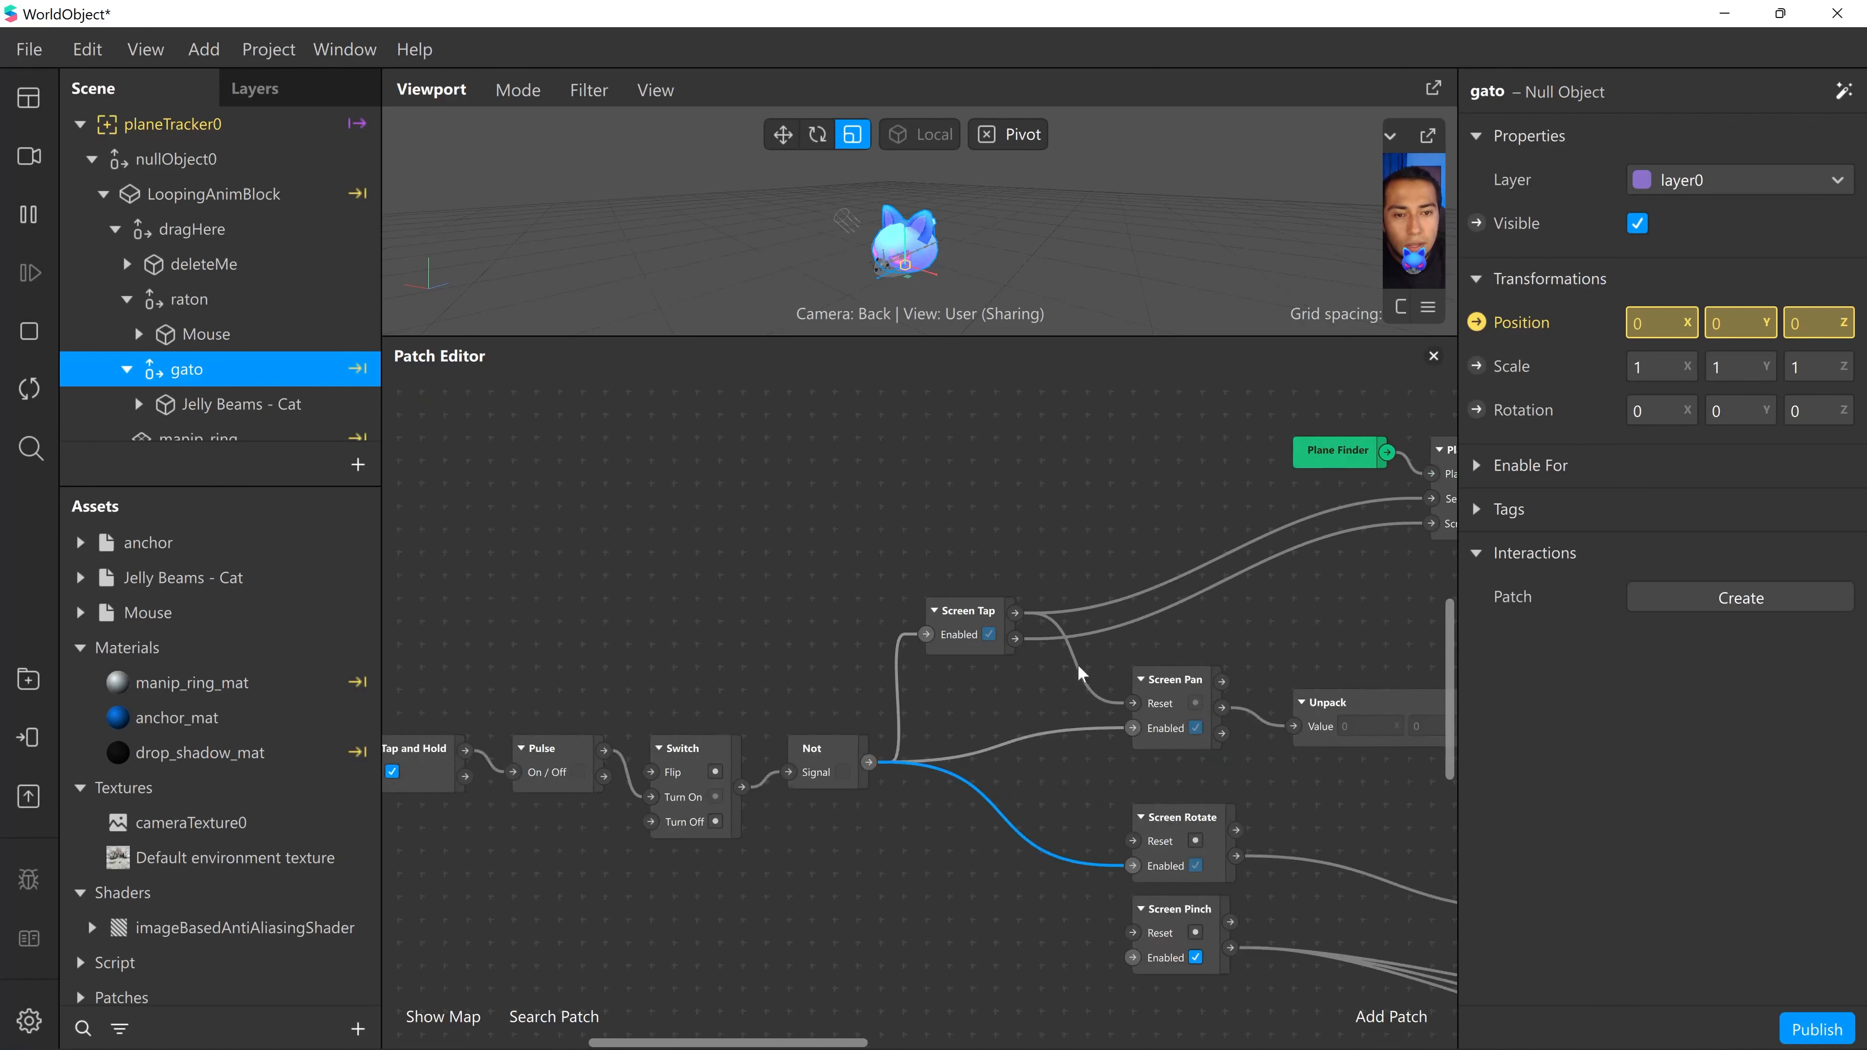
drag(868, 762, 1133, 958)
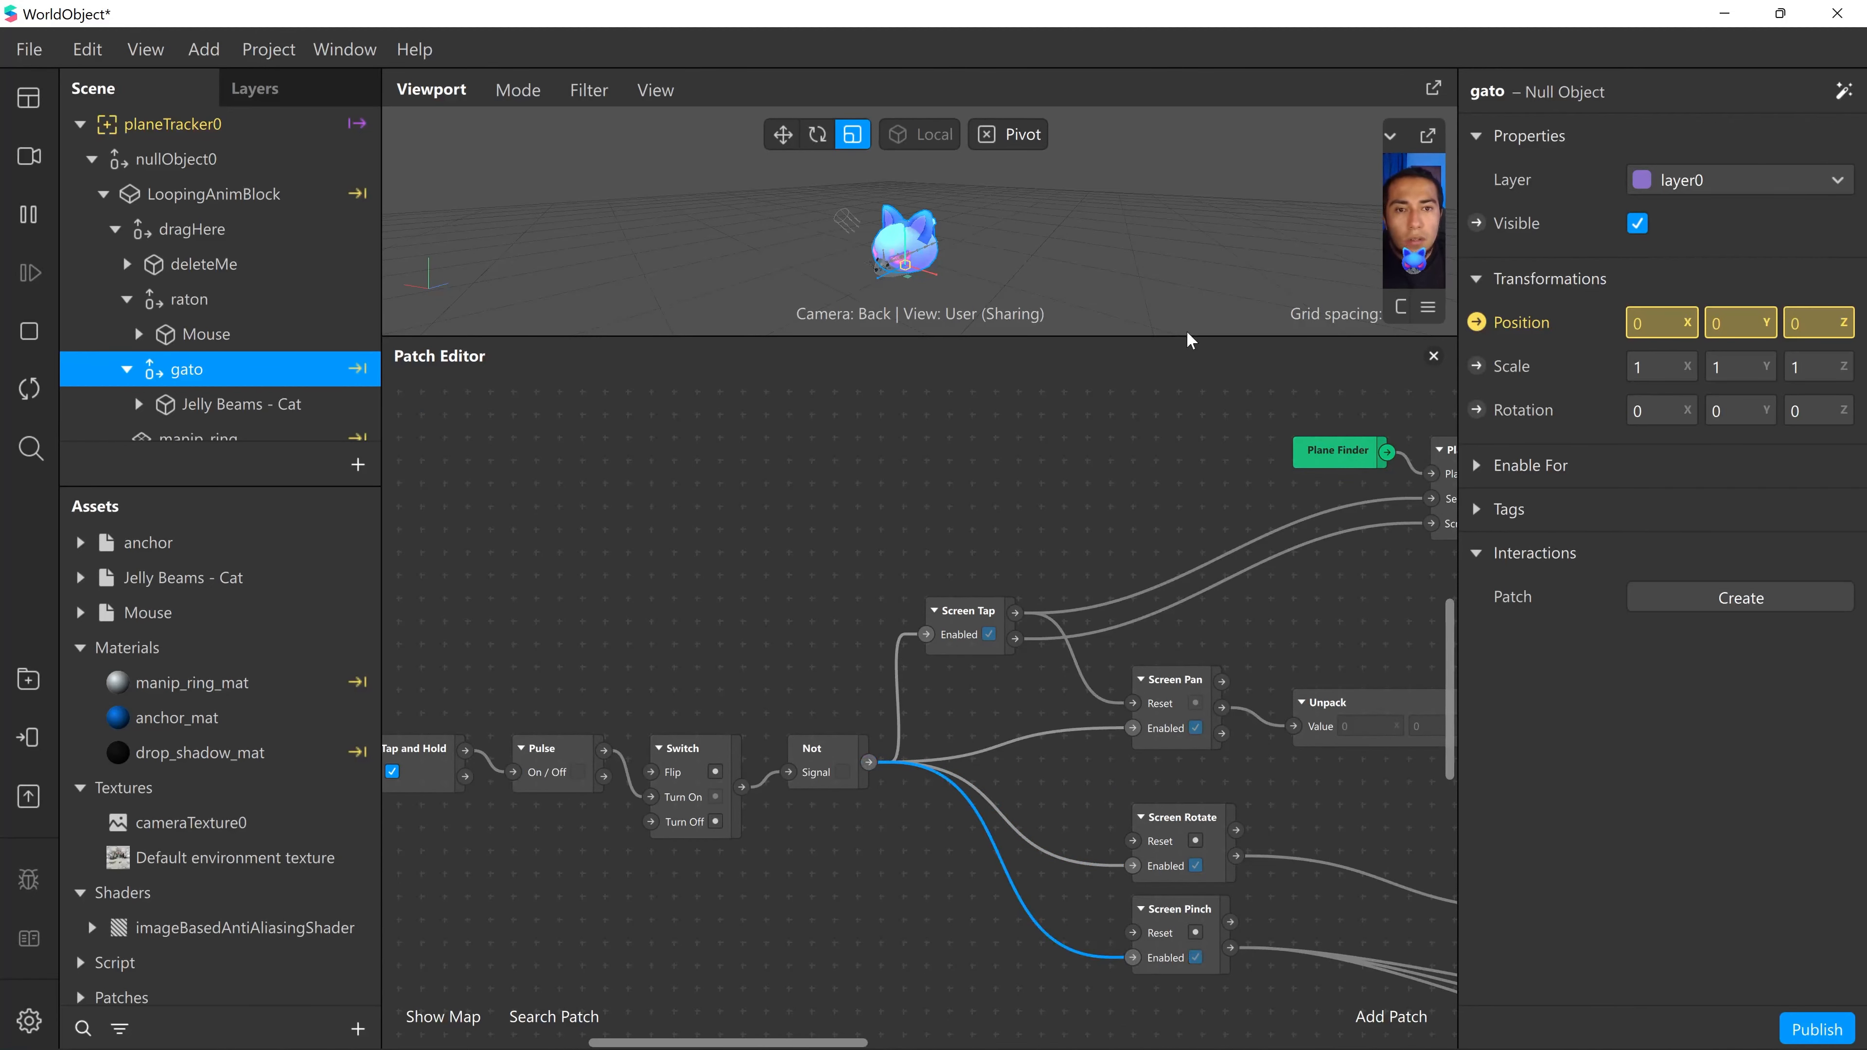
- Shrink the Patch Editor and test holding and dragging the cat in the preview while watching the gesture patches
drag(1187, 333, 1187, 767)
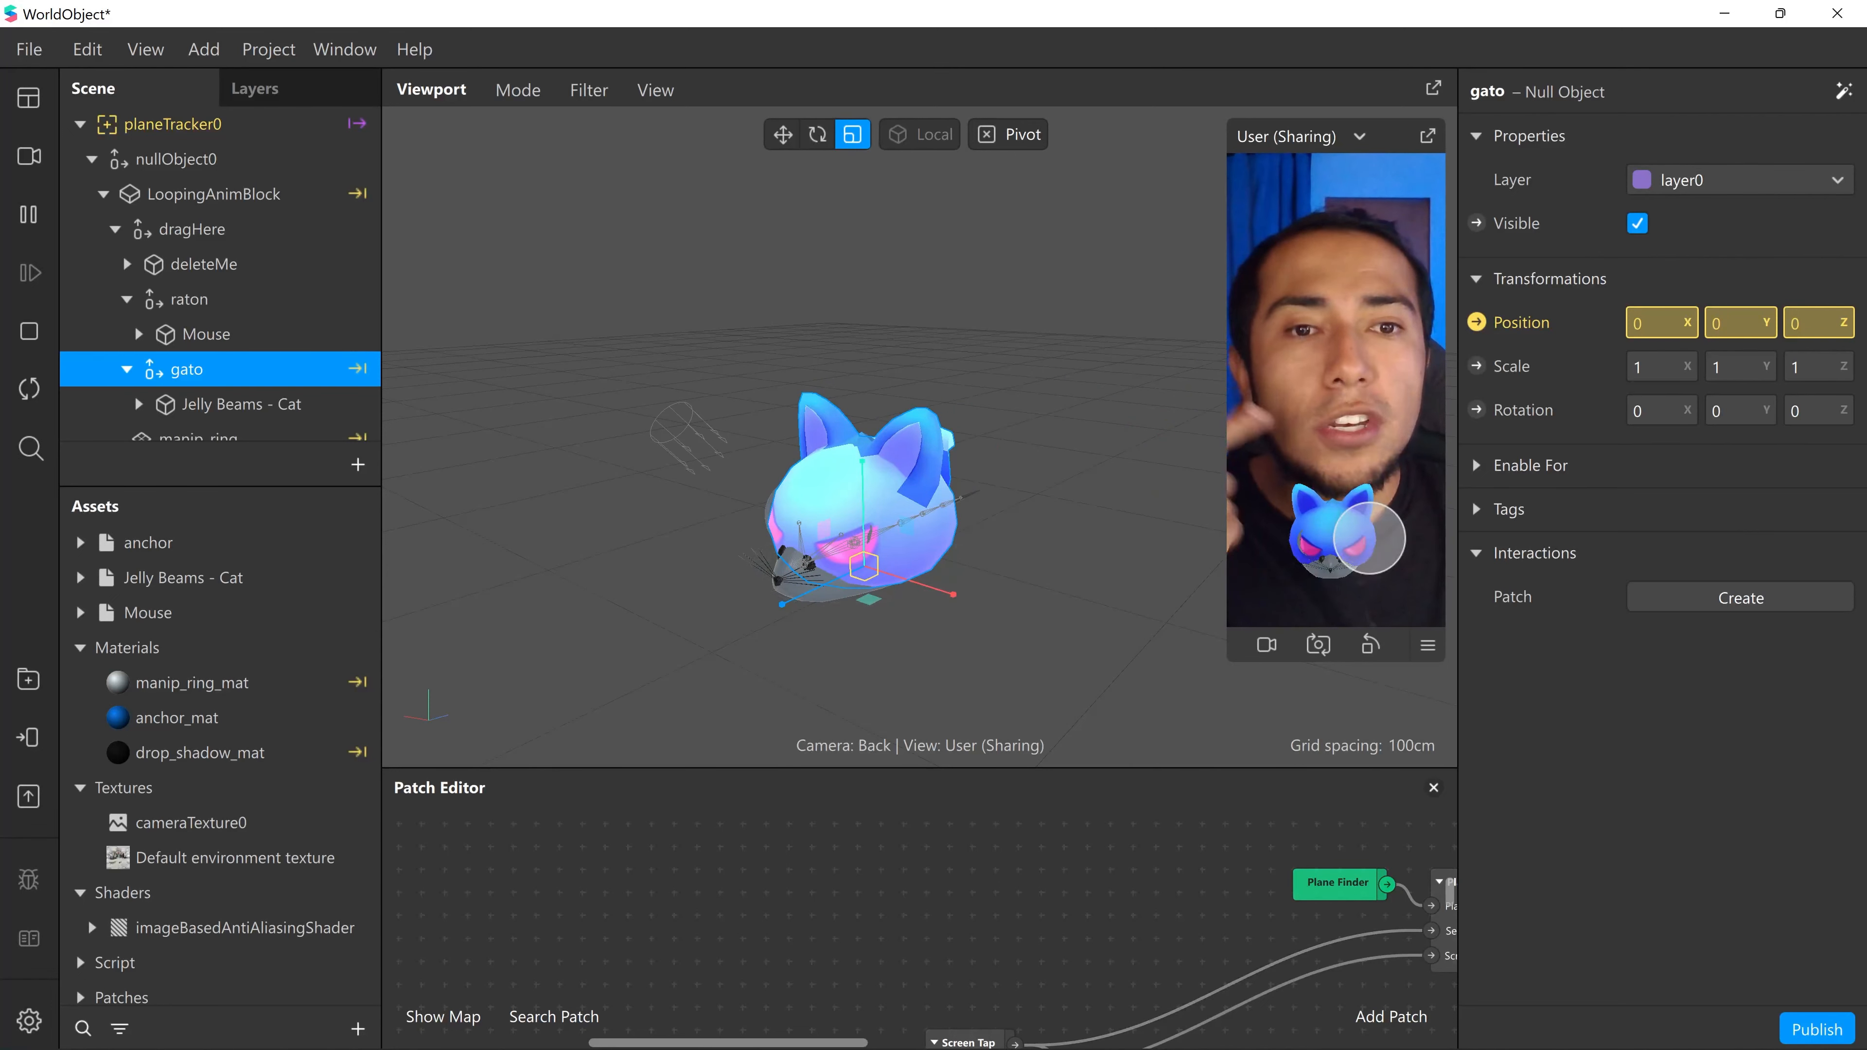
middle_drag(981, 883, 1101, 704)
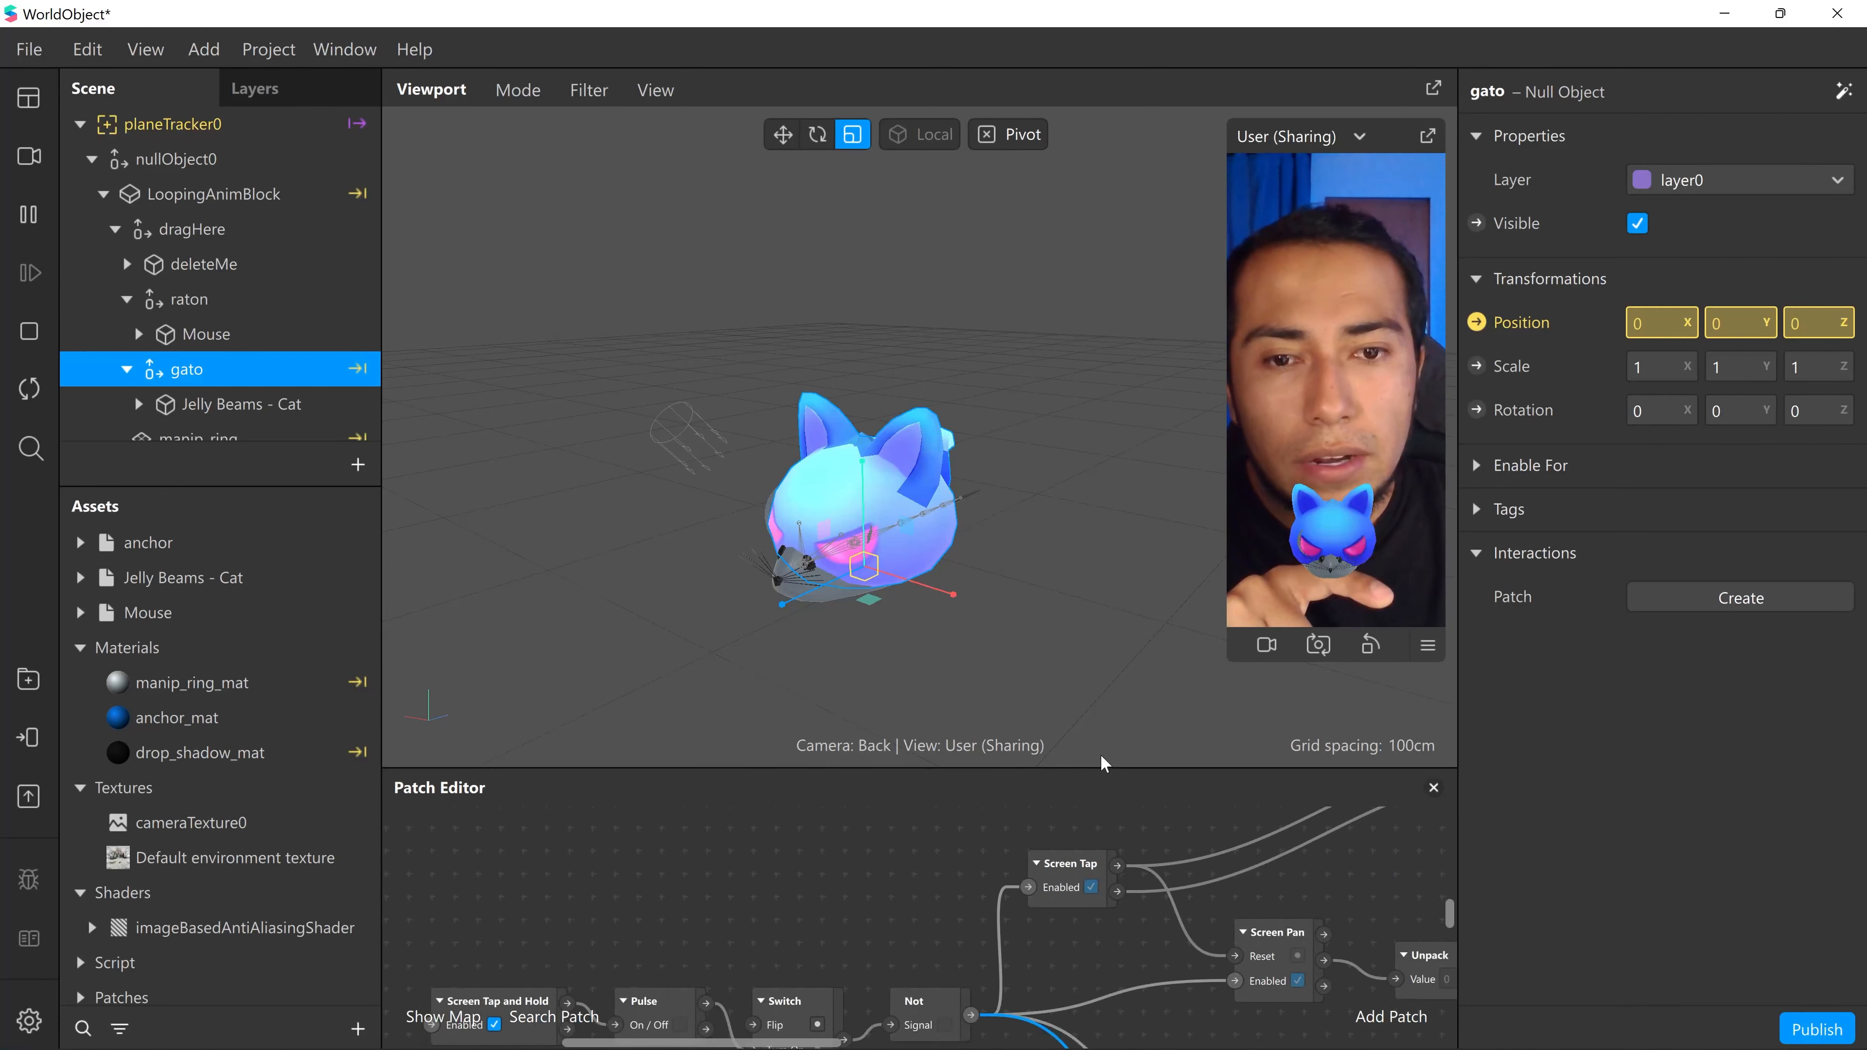
drag(1096, 767, 1118, 626)
middle_drag(1036, 744, 1048, 703)
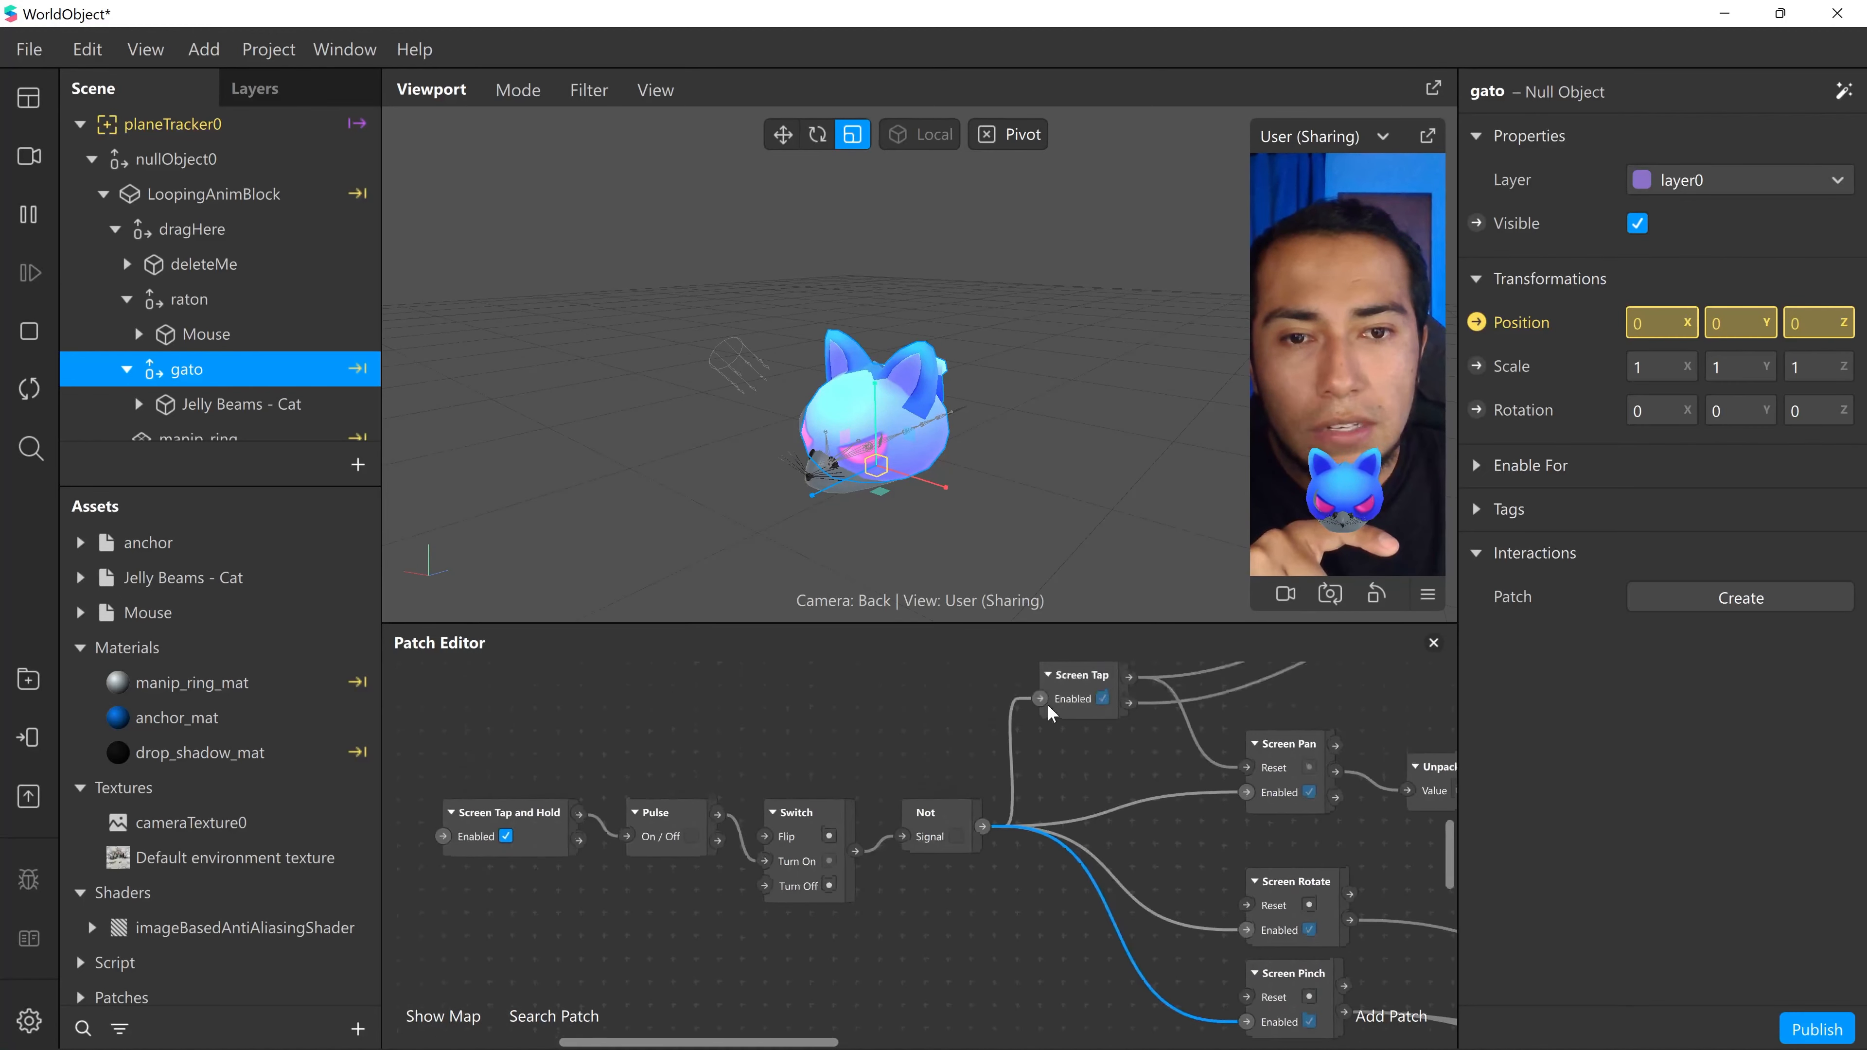
click(1360, 478)
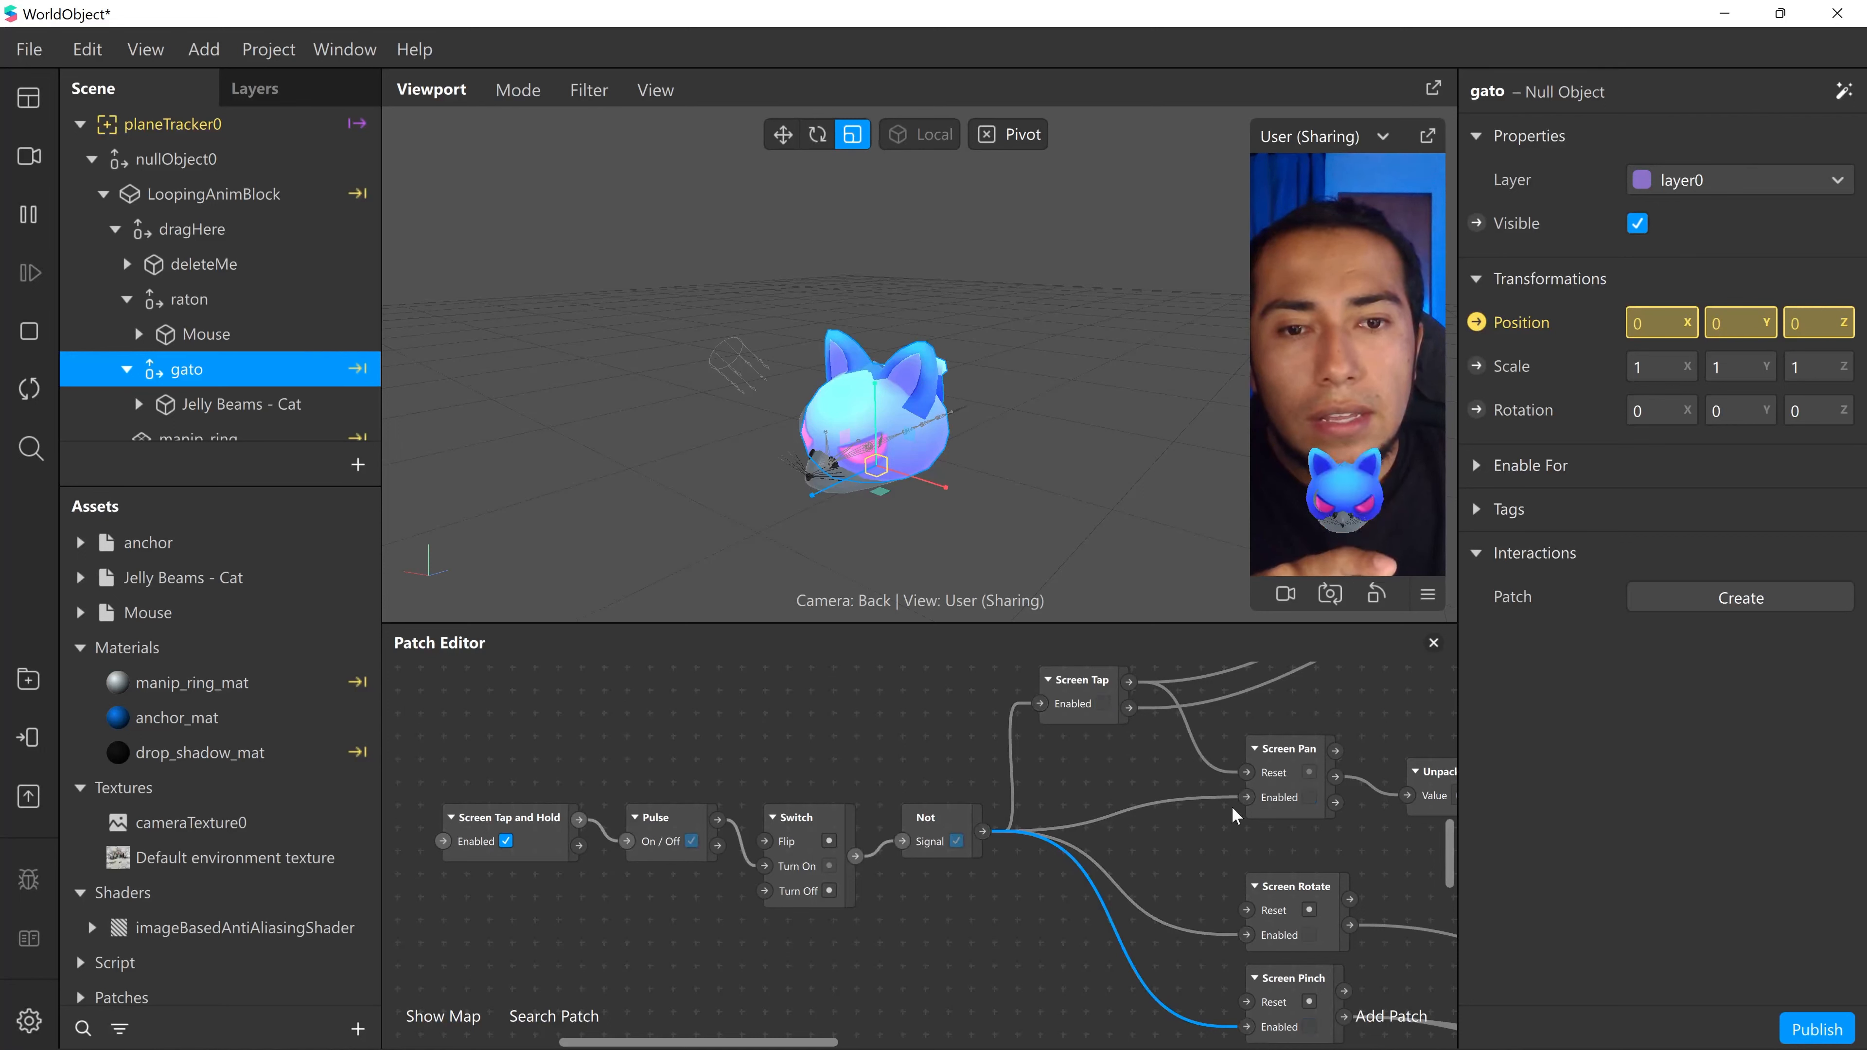
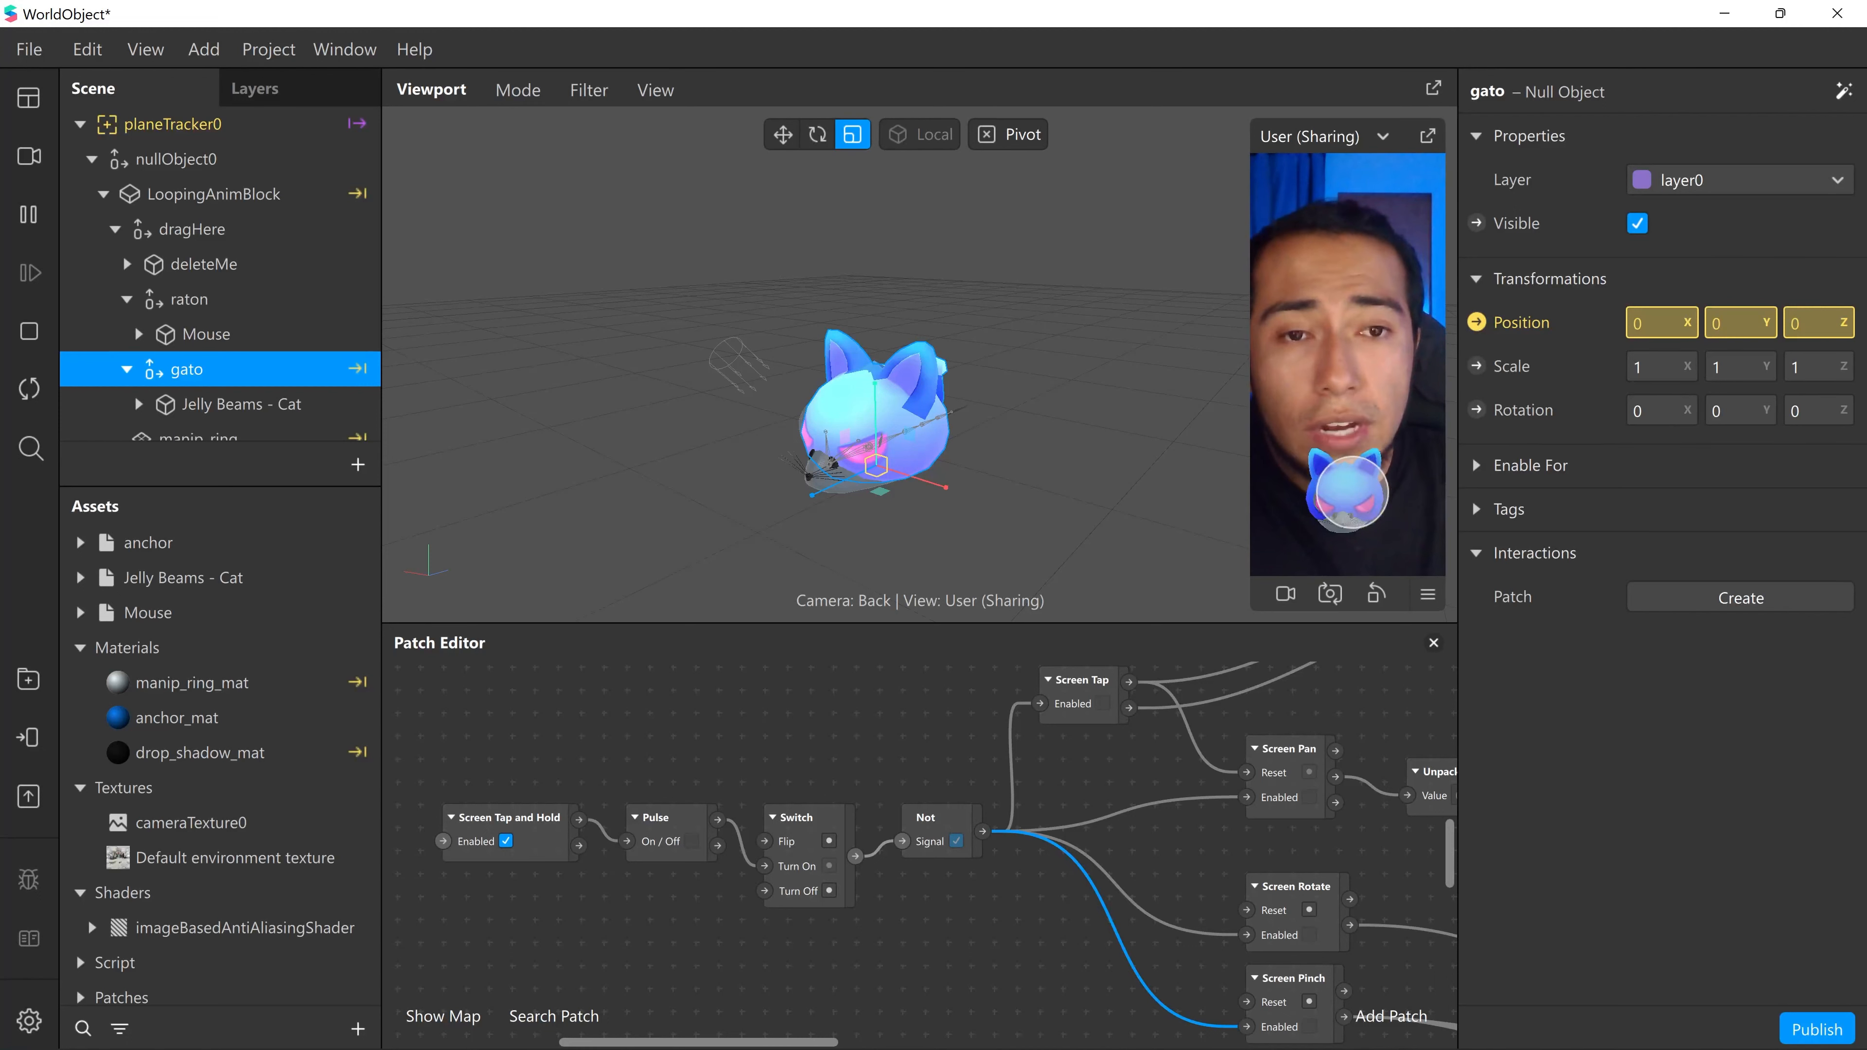
drag(1356, 477, 1331, 583)
mouse_move(1337, 508)
mouse_down()
mouse_move(1354, 404)
mouse_move(1408, 459)
mouse_move(1342, 550)
mouse_move(1354, 463)
mouse_move(1326, 429)
mouse_move(1315, 507)
mouse_up()
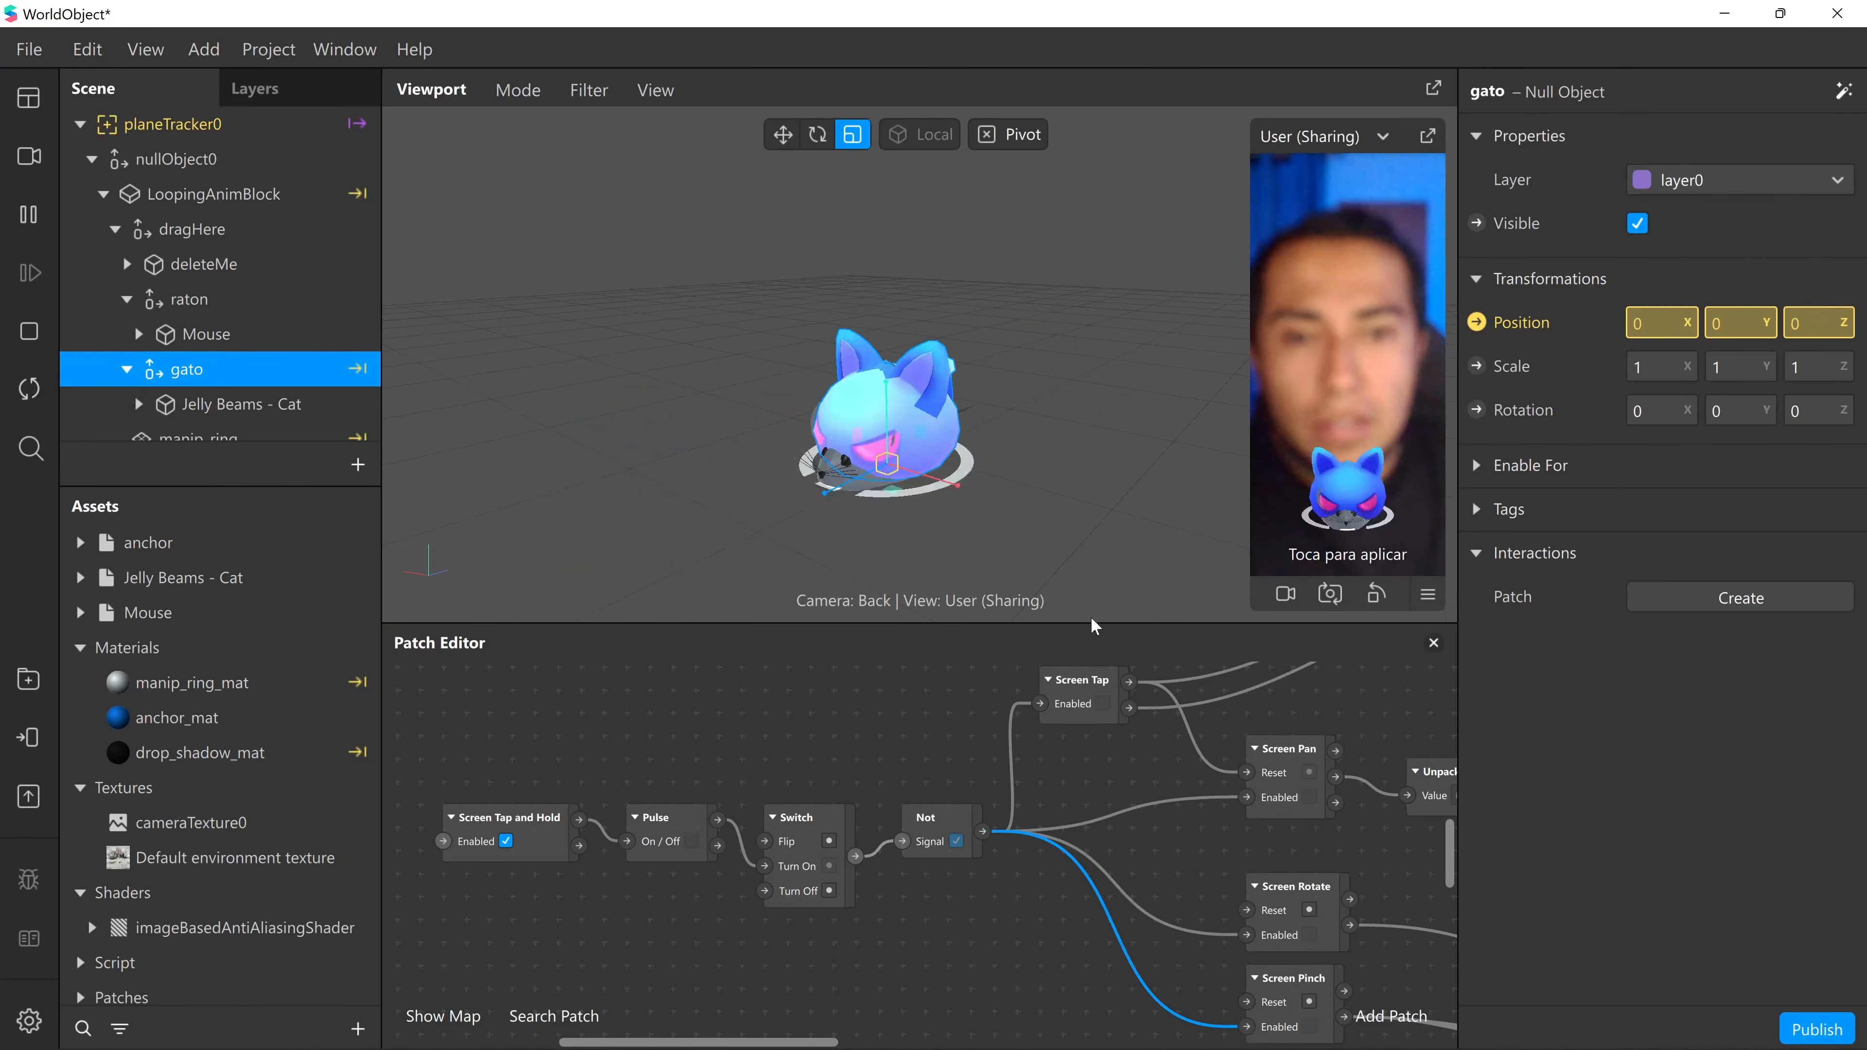
- Examine the joystick movement graph from Joystick3 and Delta Time through Multiply and Add to the gato patch
drag(1093, 625, 1093, 608)
scroll(1017, 905, up, 10)
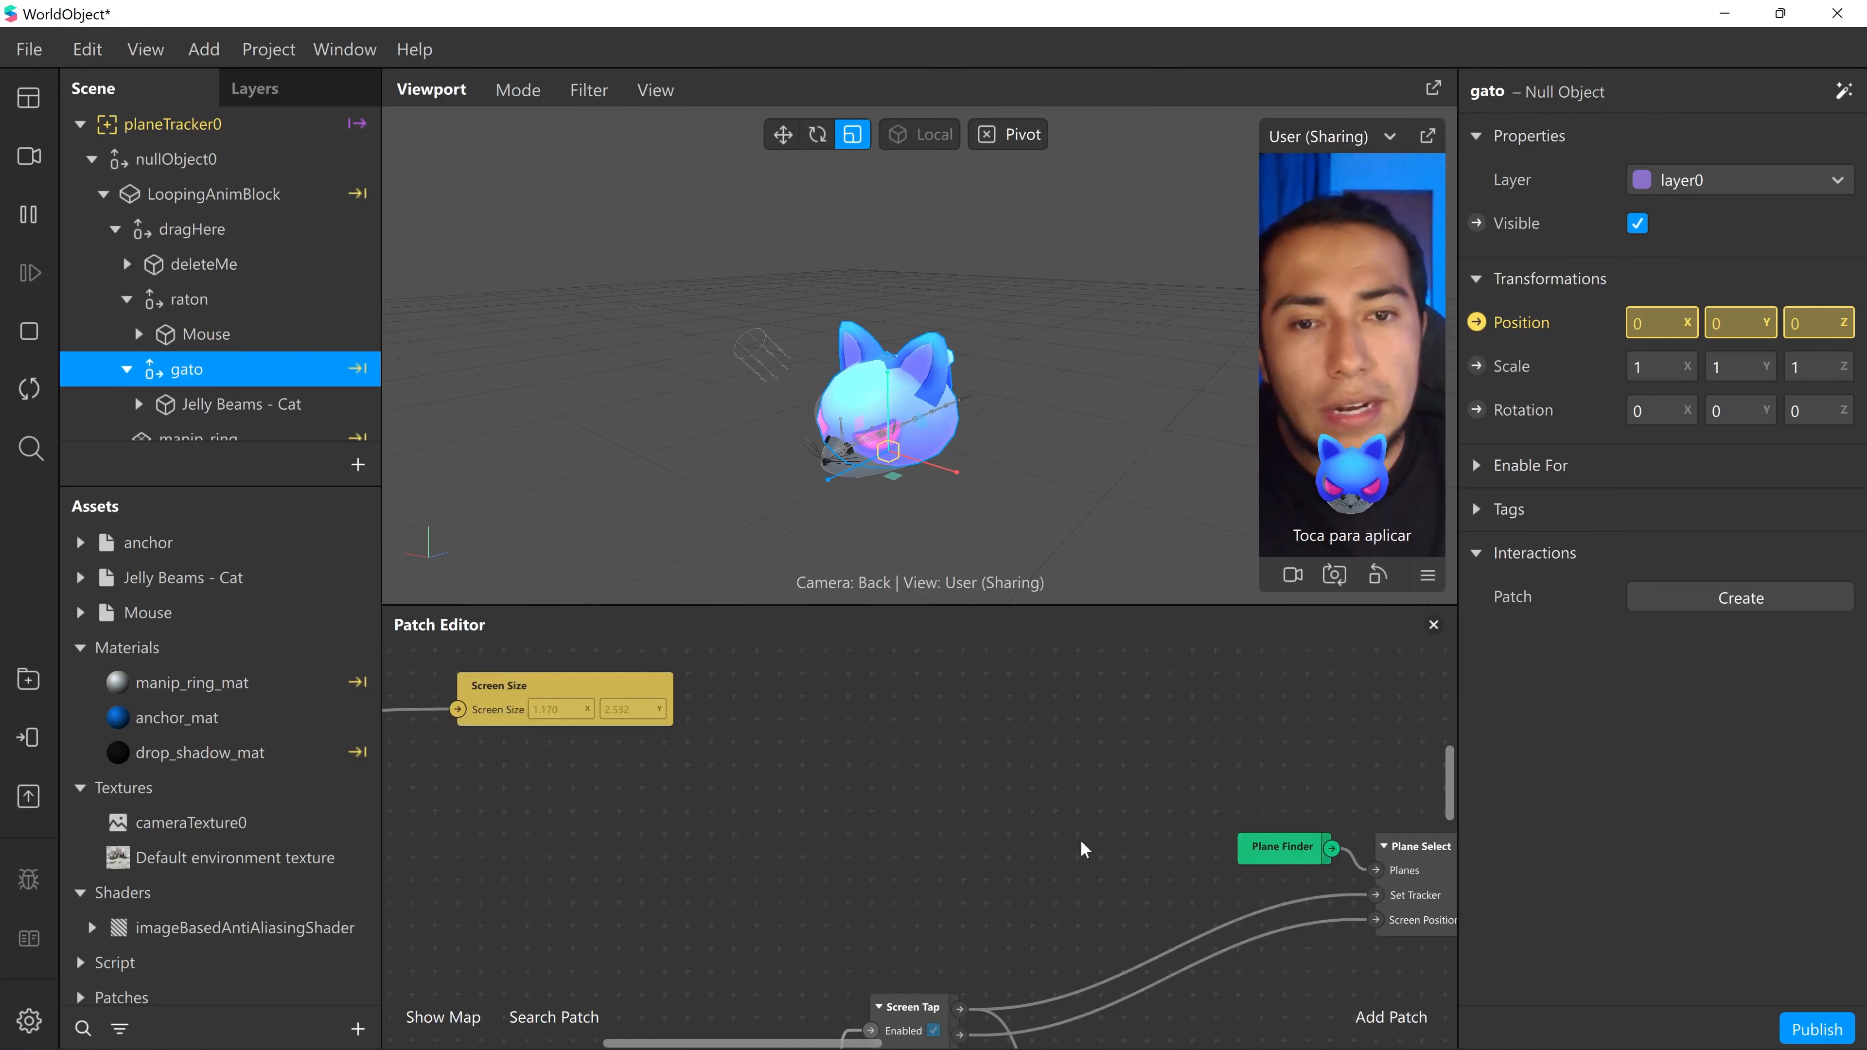
scroll(1005, 839, up, 5)
scroll(1005, 839, right, 4)
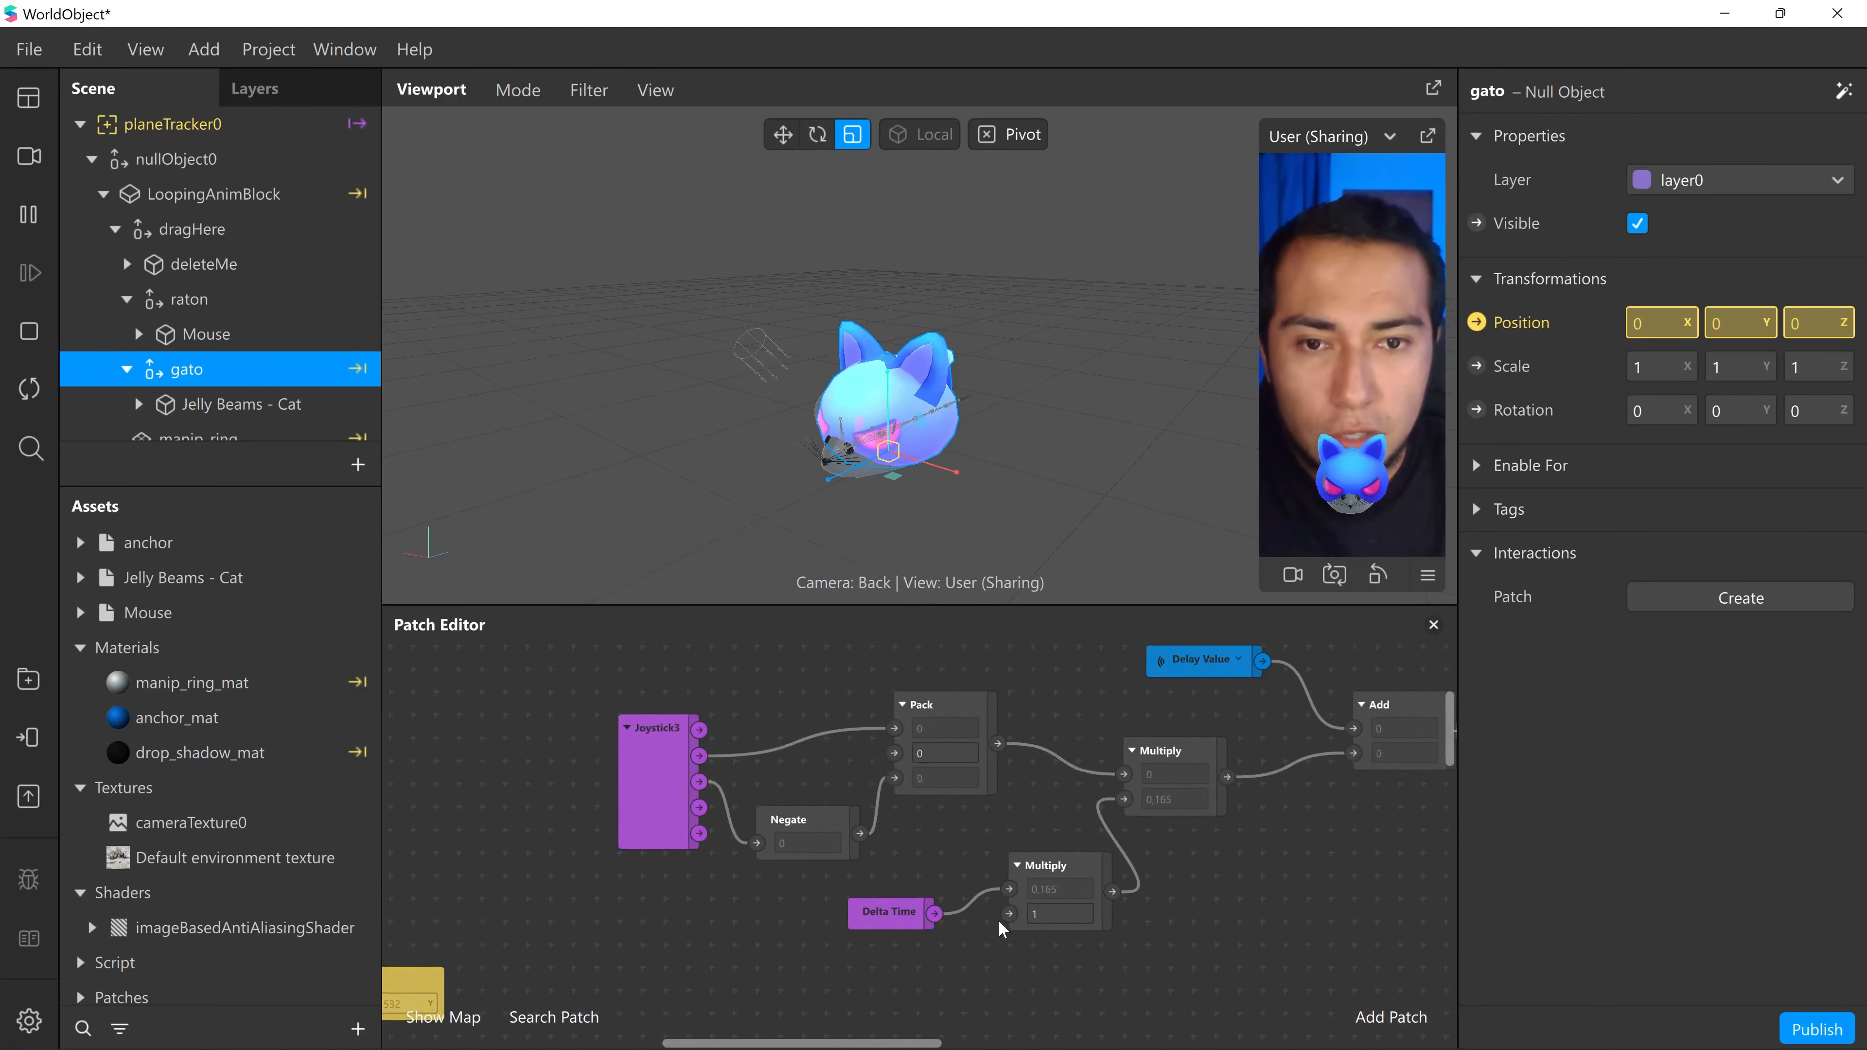
scroll(1007, 784, right, 2)
scroll(975, 766, right, 2)
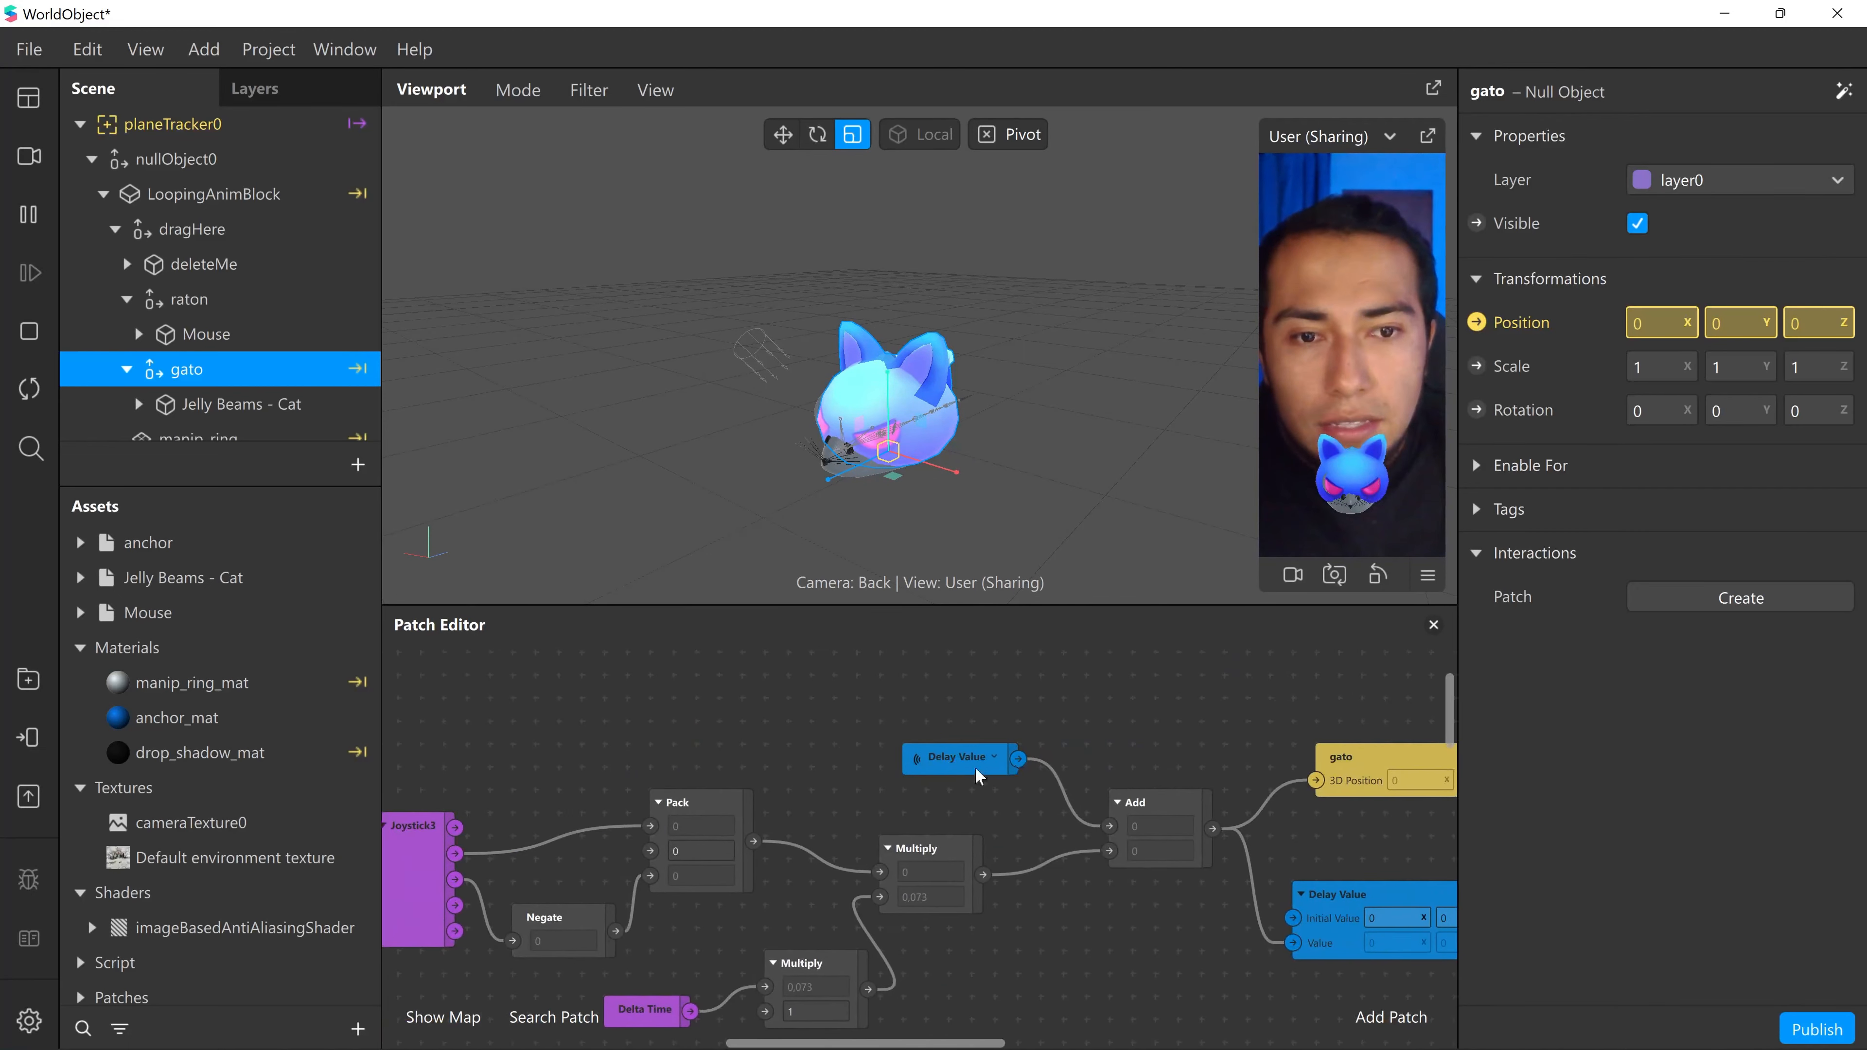
scroll(854, 738, up, 1)
scroll(1046, 717, left, 3)
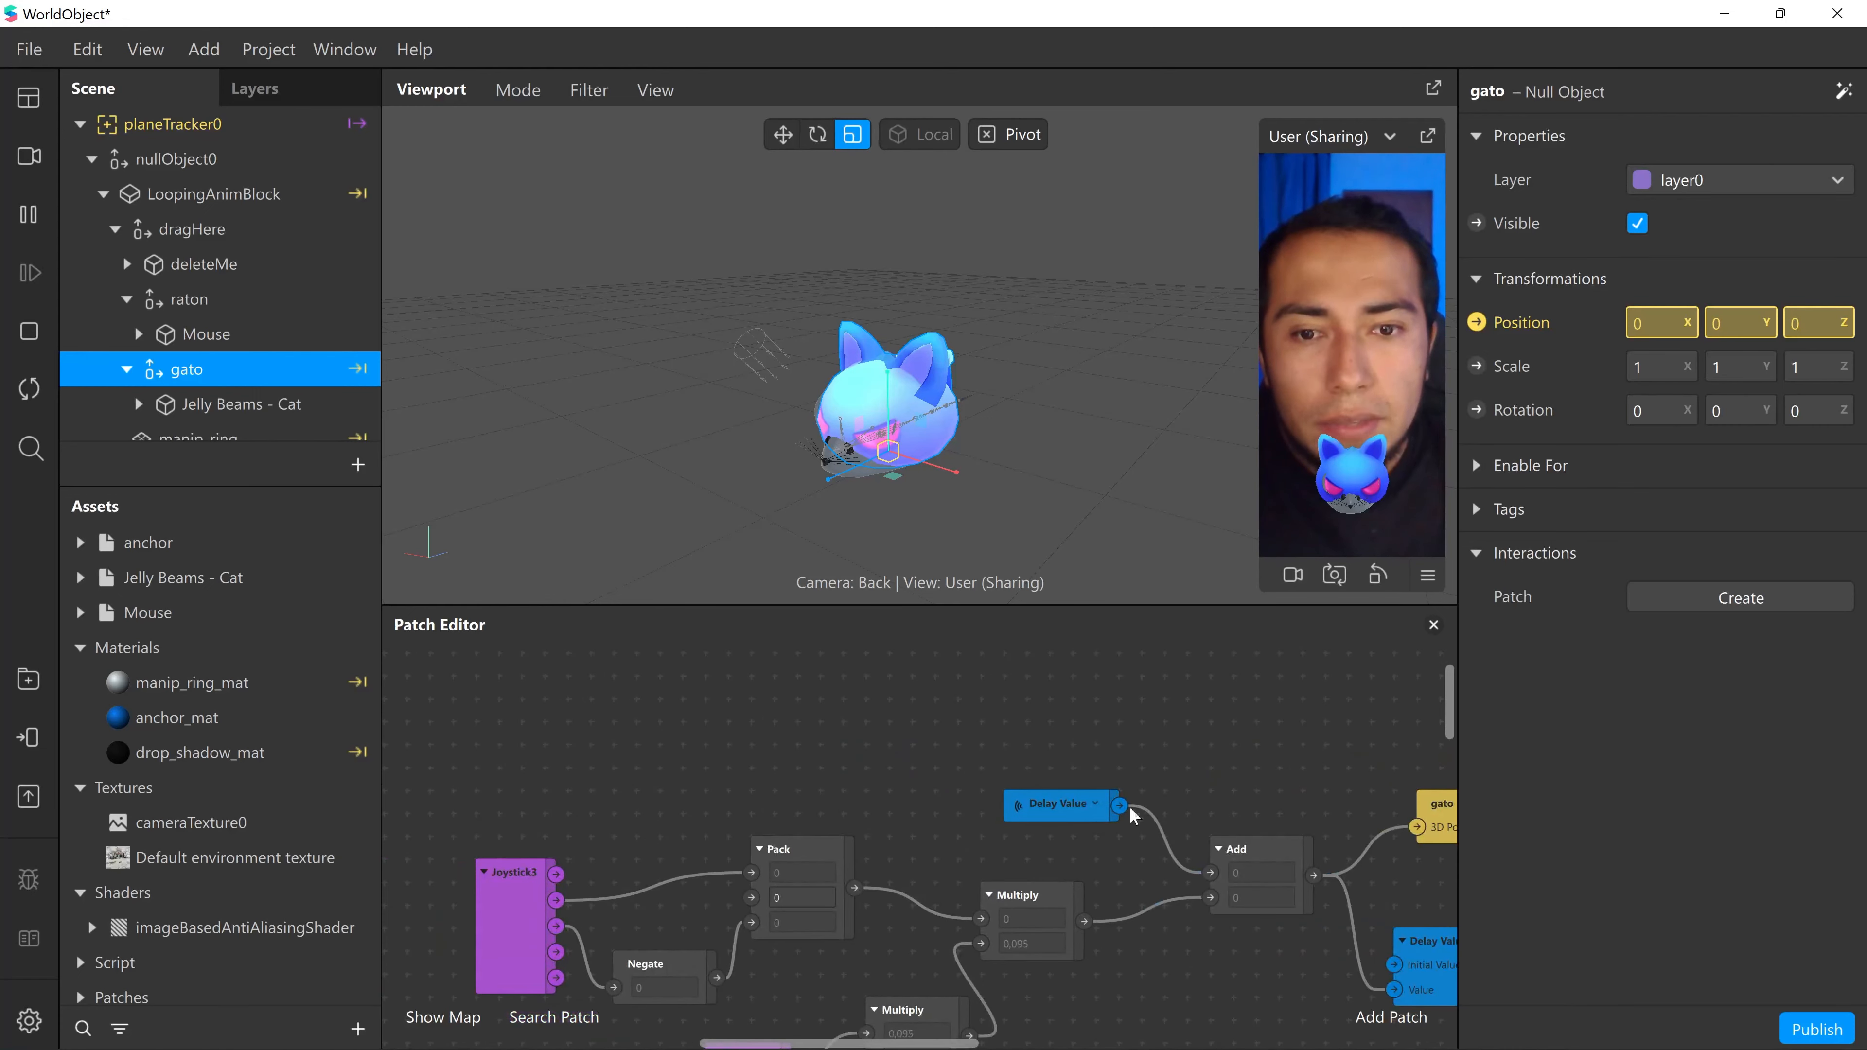
scroll(1129, 806, down, 4)
scroll(1136, 831, left, 2)
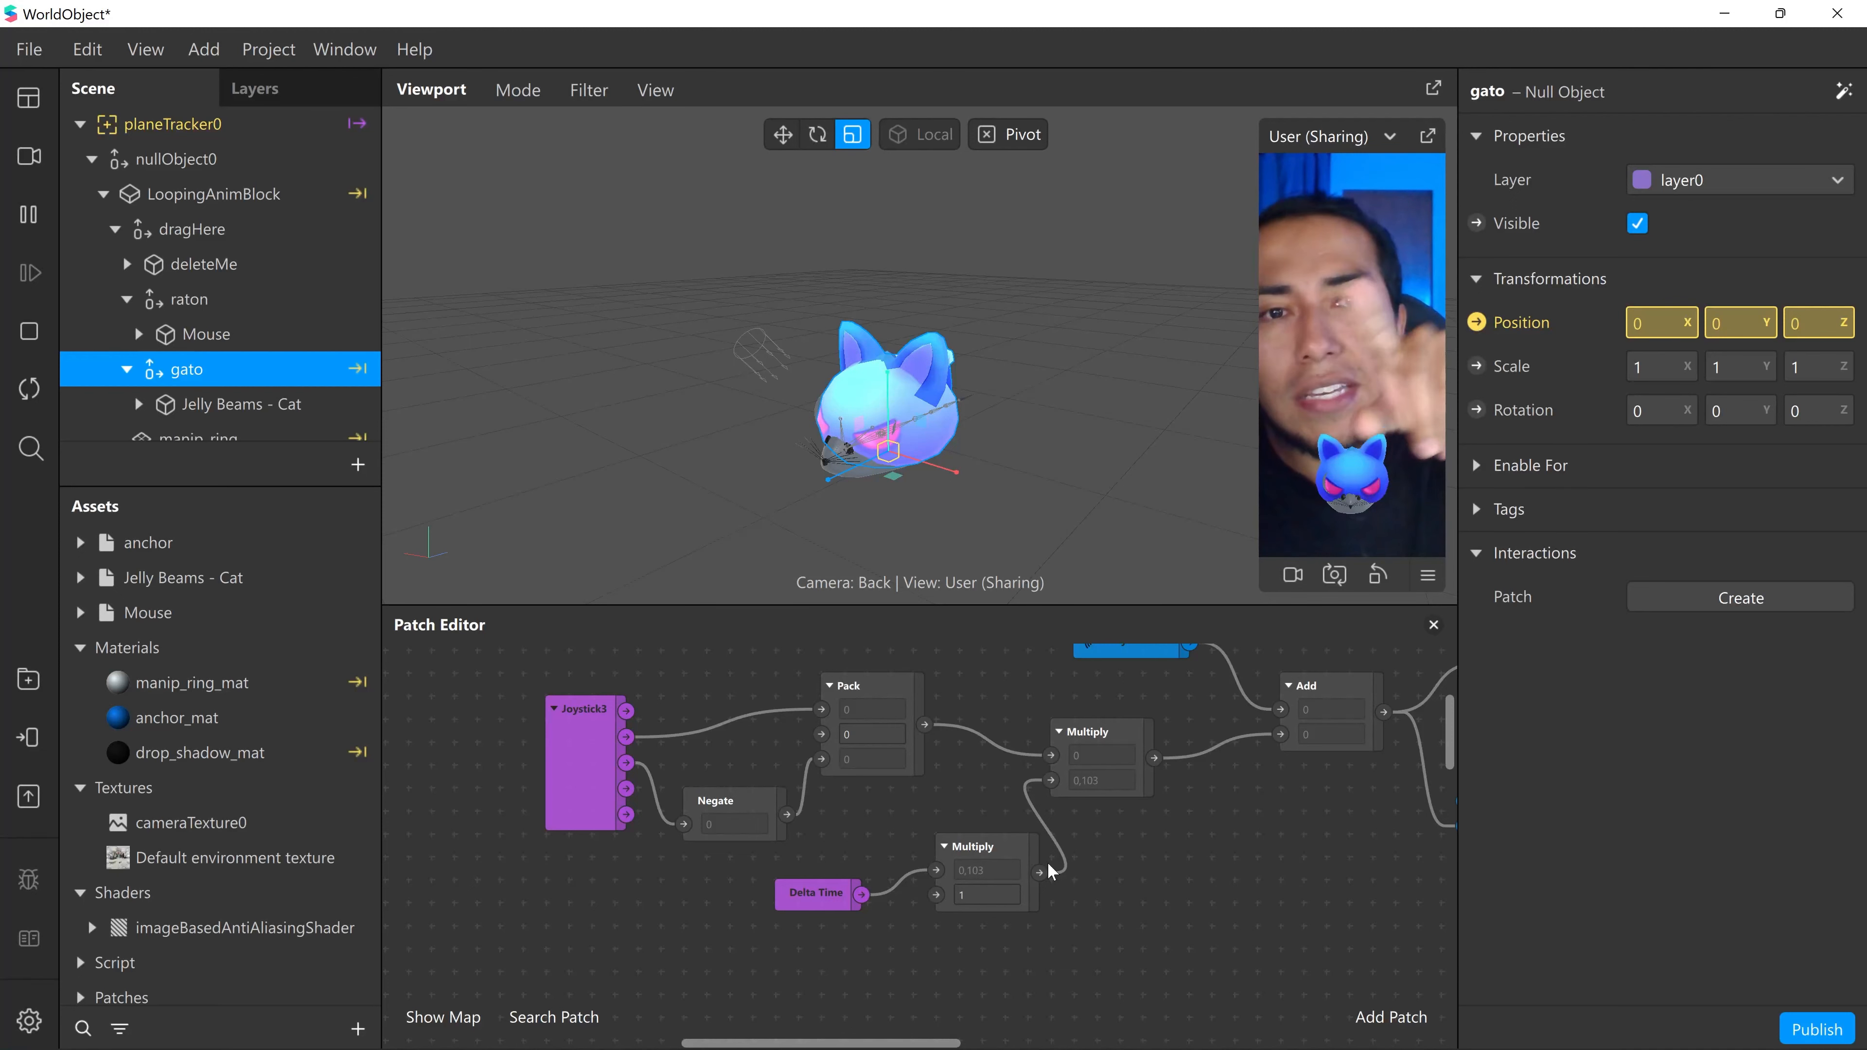
middle_drag(1033, 911, 1070, 867)
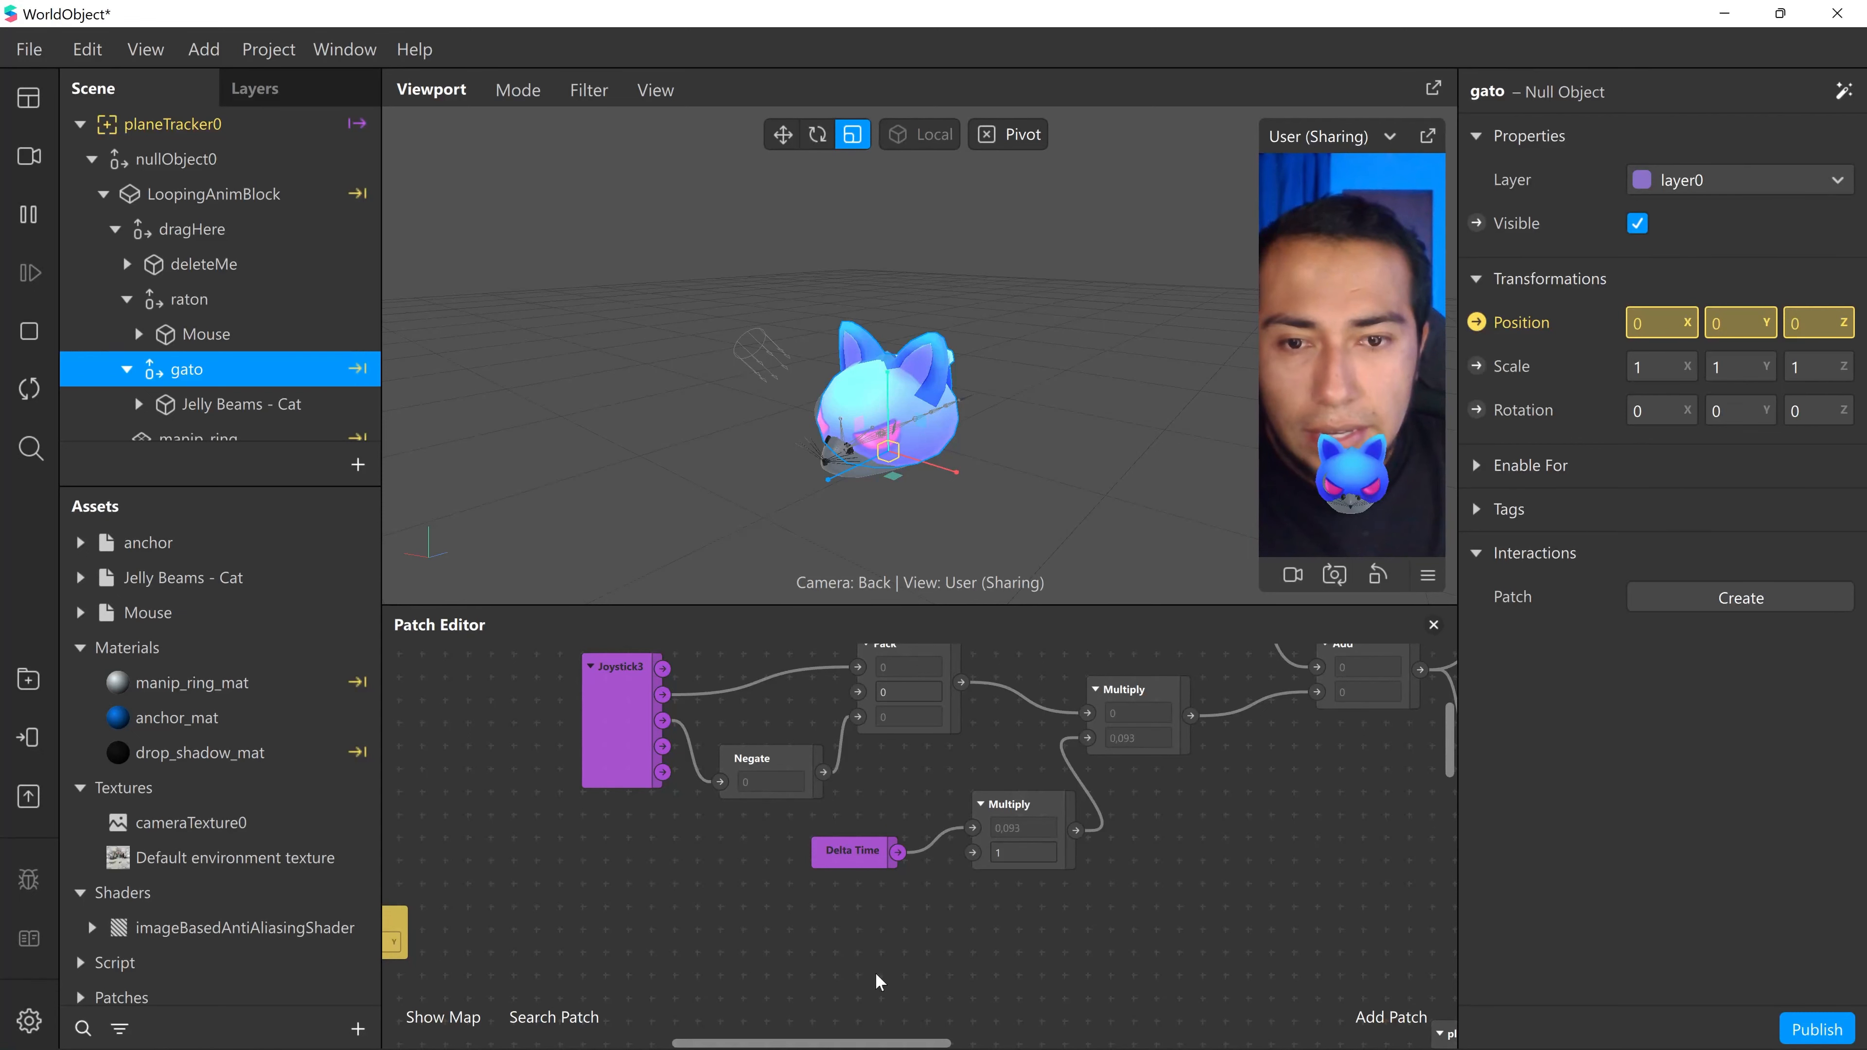
- Create a second Add patch and place it below the Delta Time patch
double_click(769, 965)
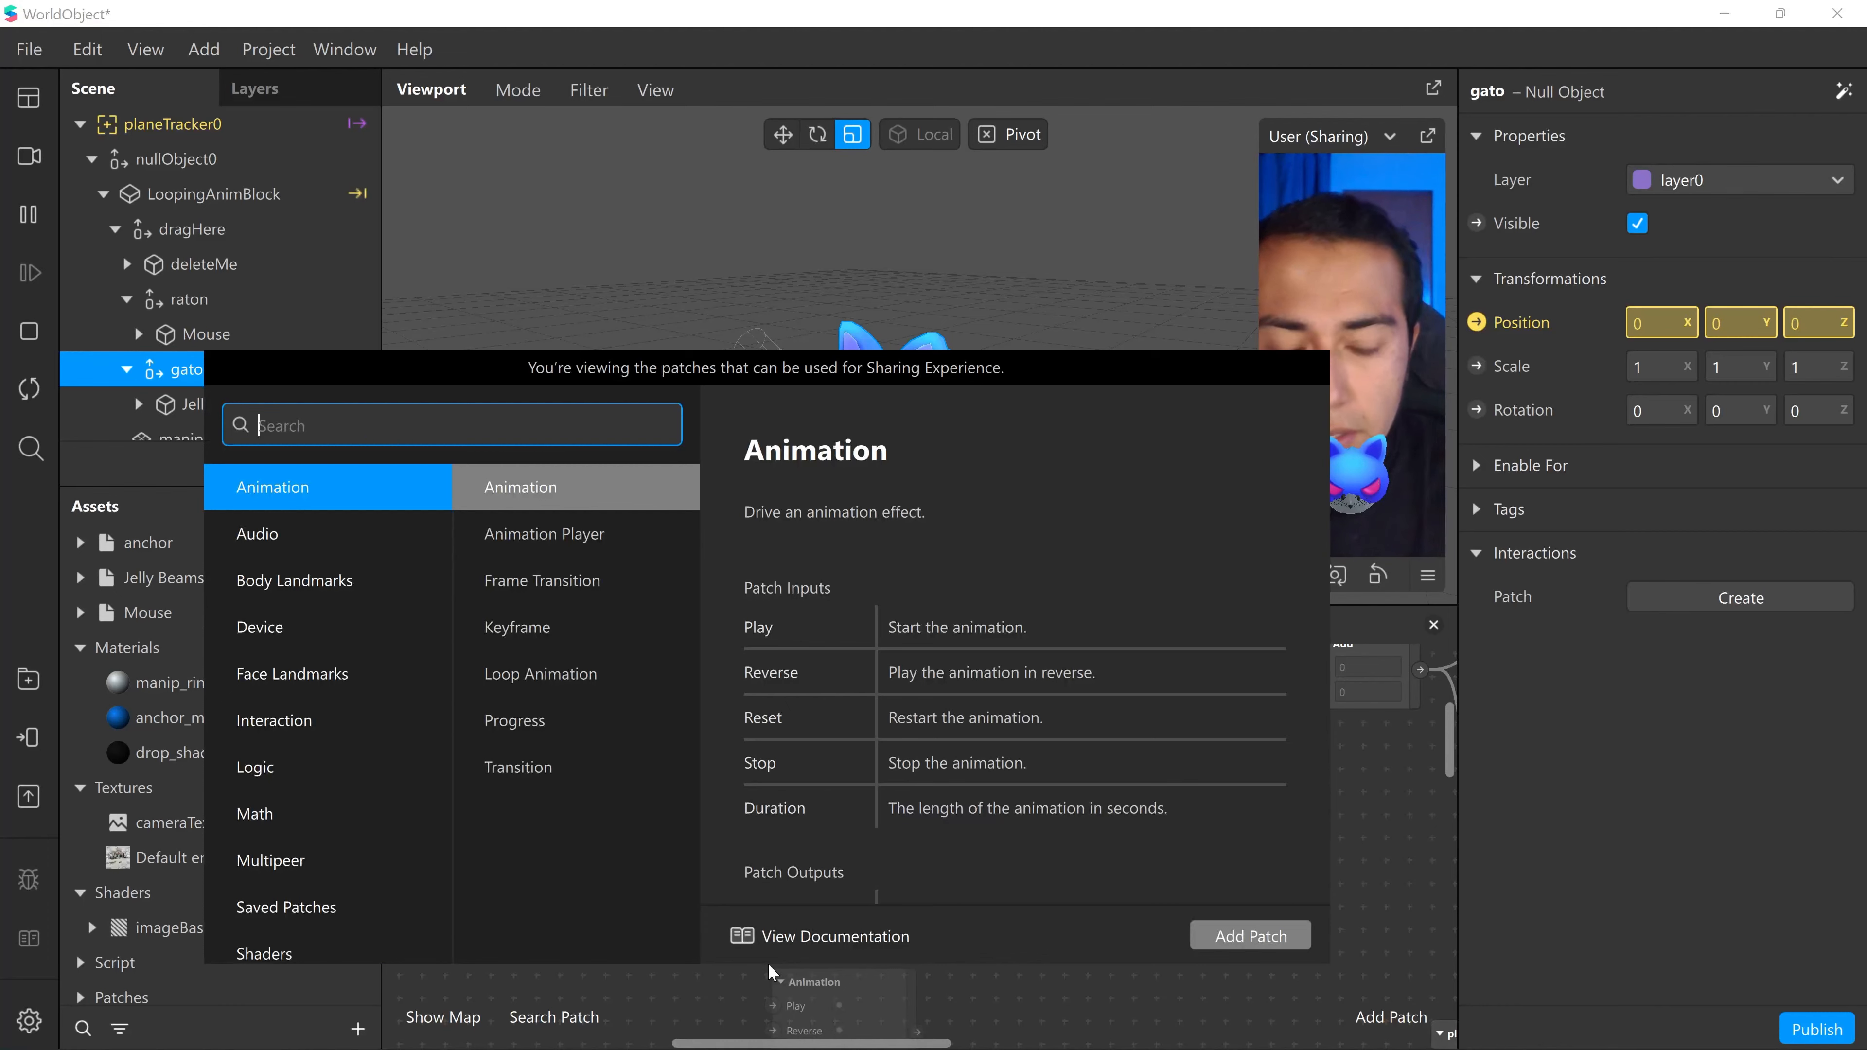
text(add)
key(Return)
drag(821, 982, 765, 928)
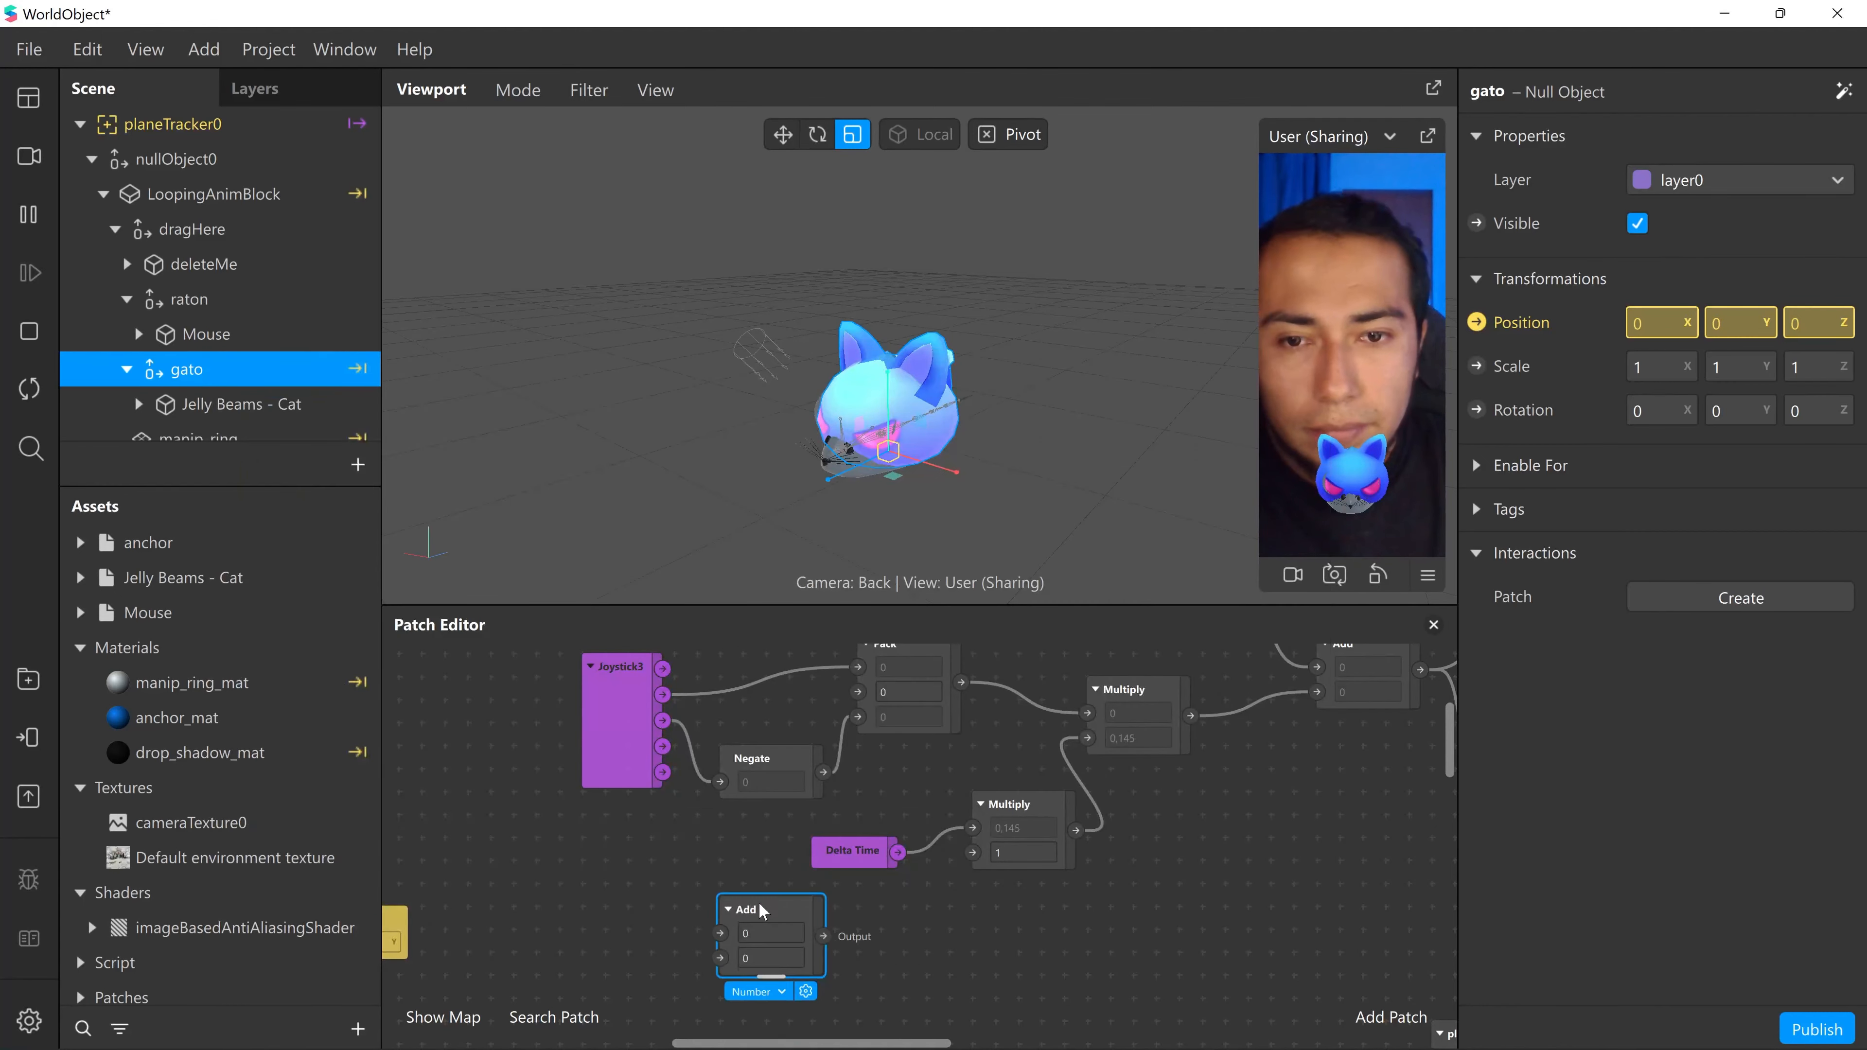
- Create another Pack patch and place it beside the new Add patch
double_click(941, 967)
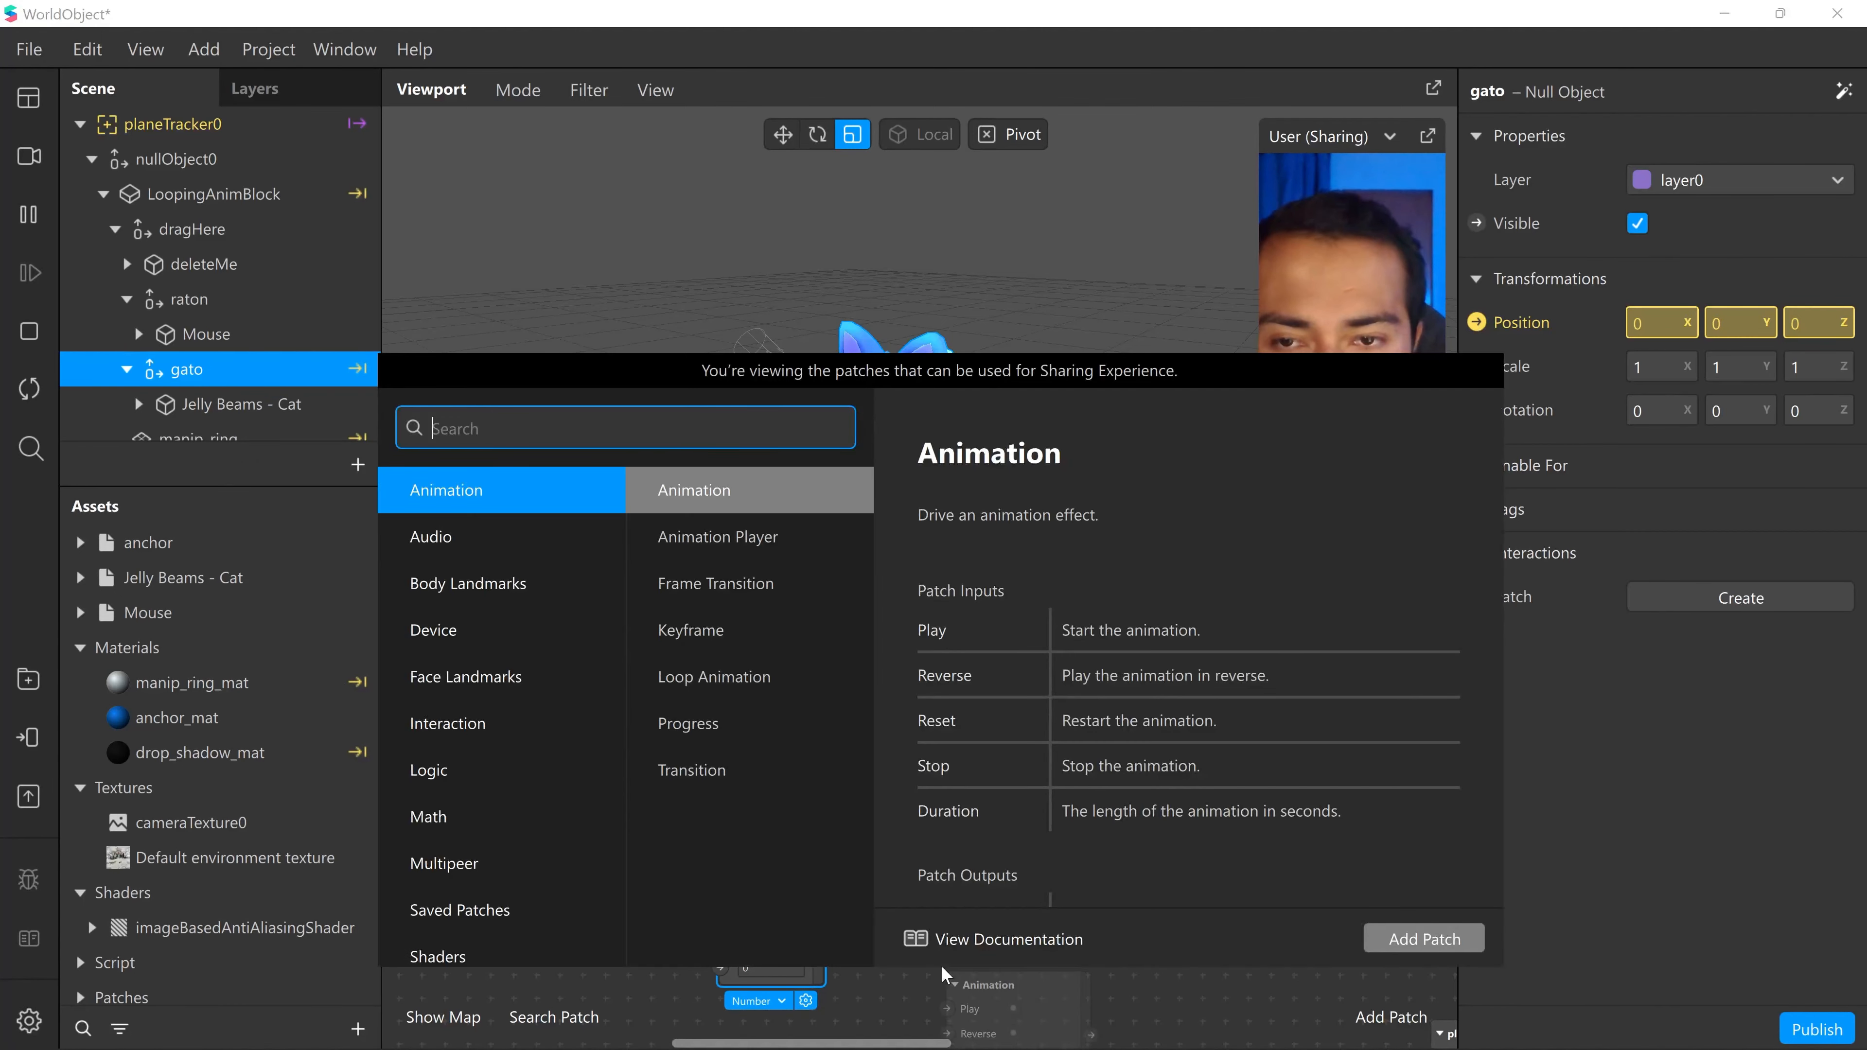
text(pack)
key(Return)
drag(962, 974, 922, 923)
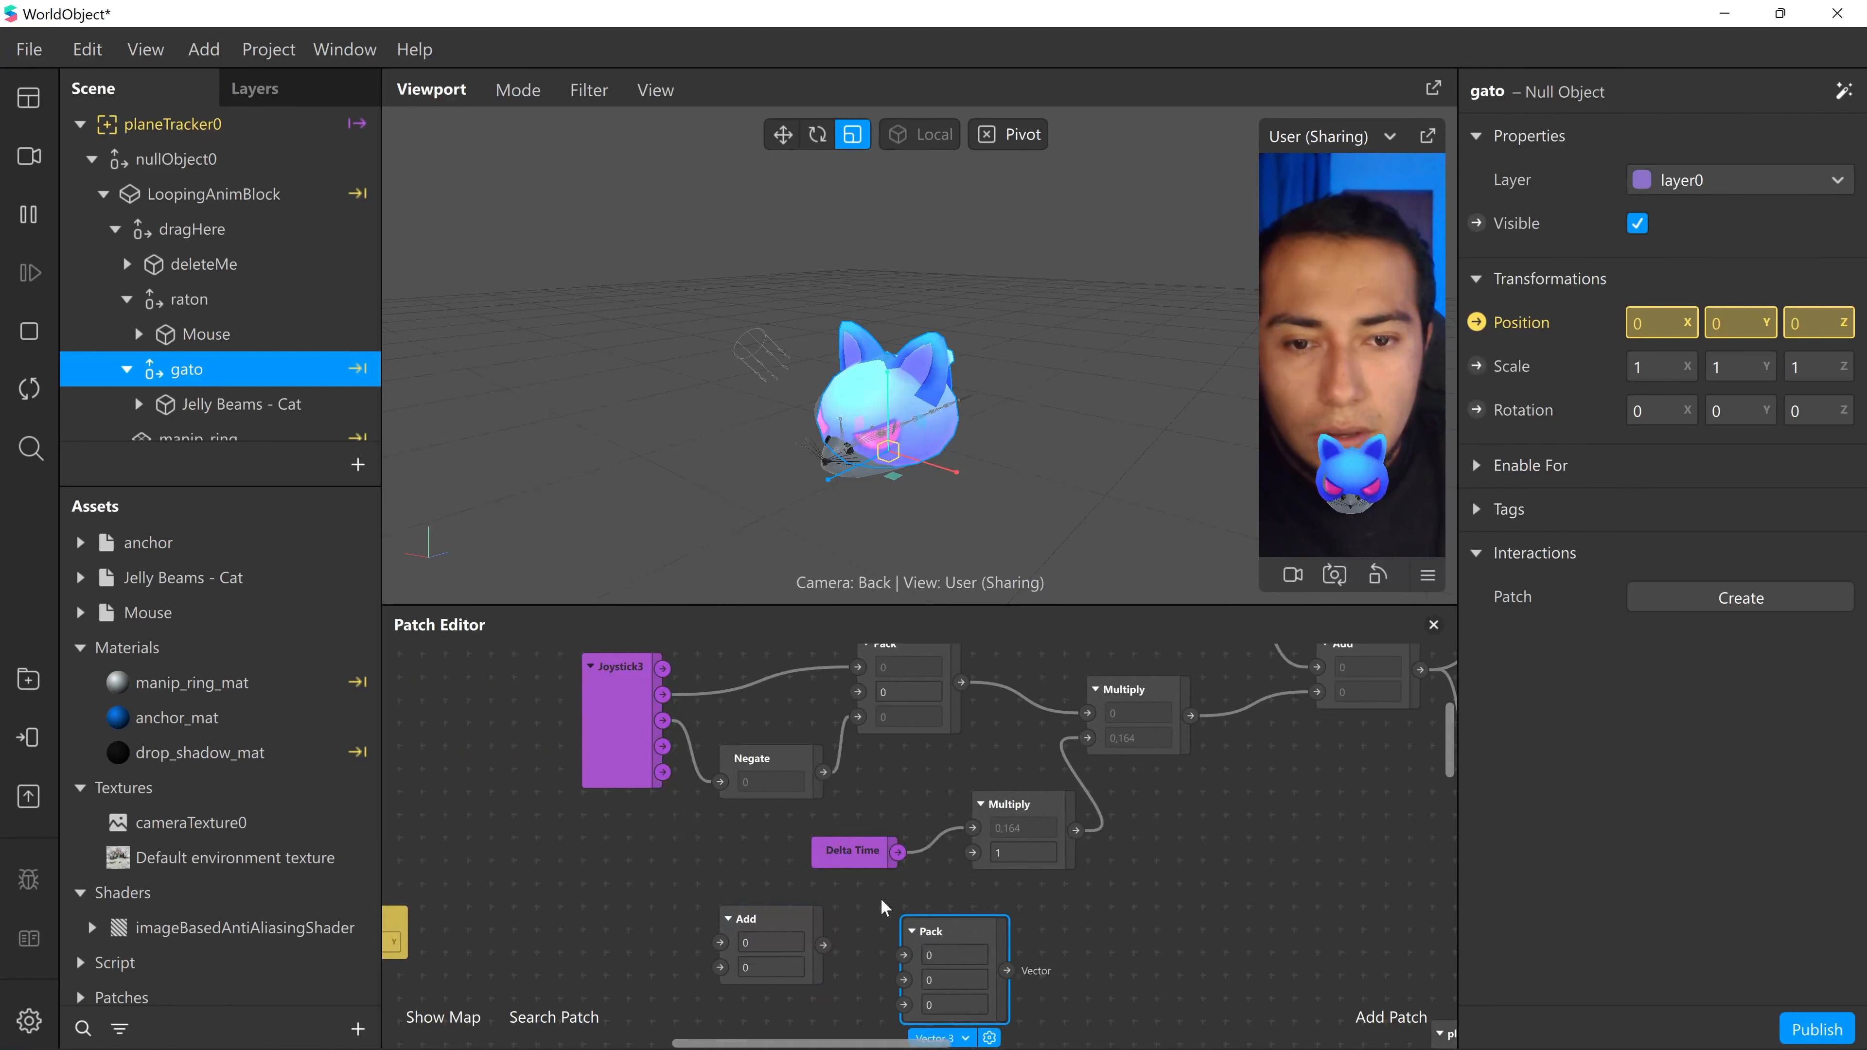
- Connect Joystick3's Angle output to the new Add patch's first input and the Add output to the new Pack's second input
middle_drag(883, 945, 892, 896)
middle_drag(1120, 844, 1098, 888)
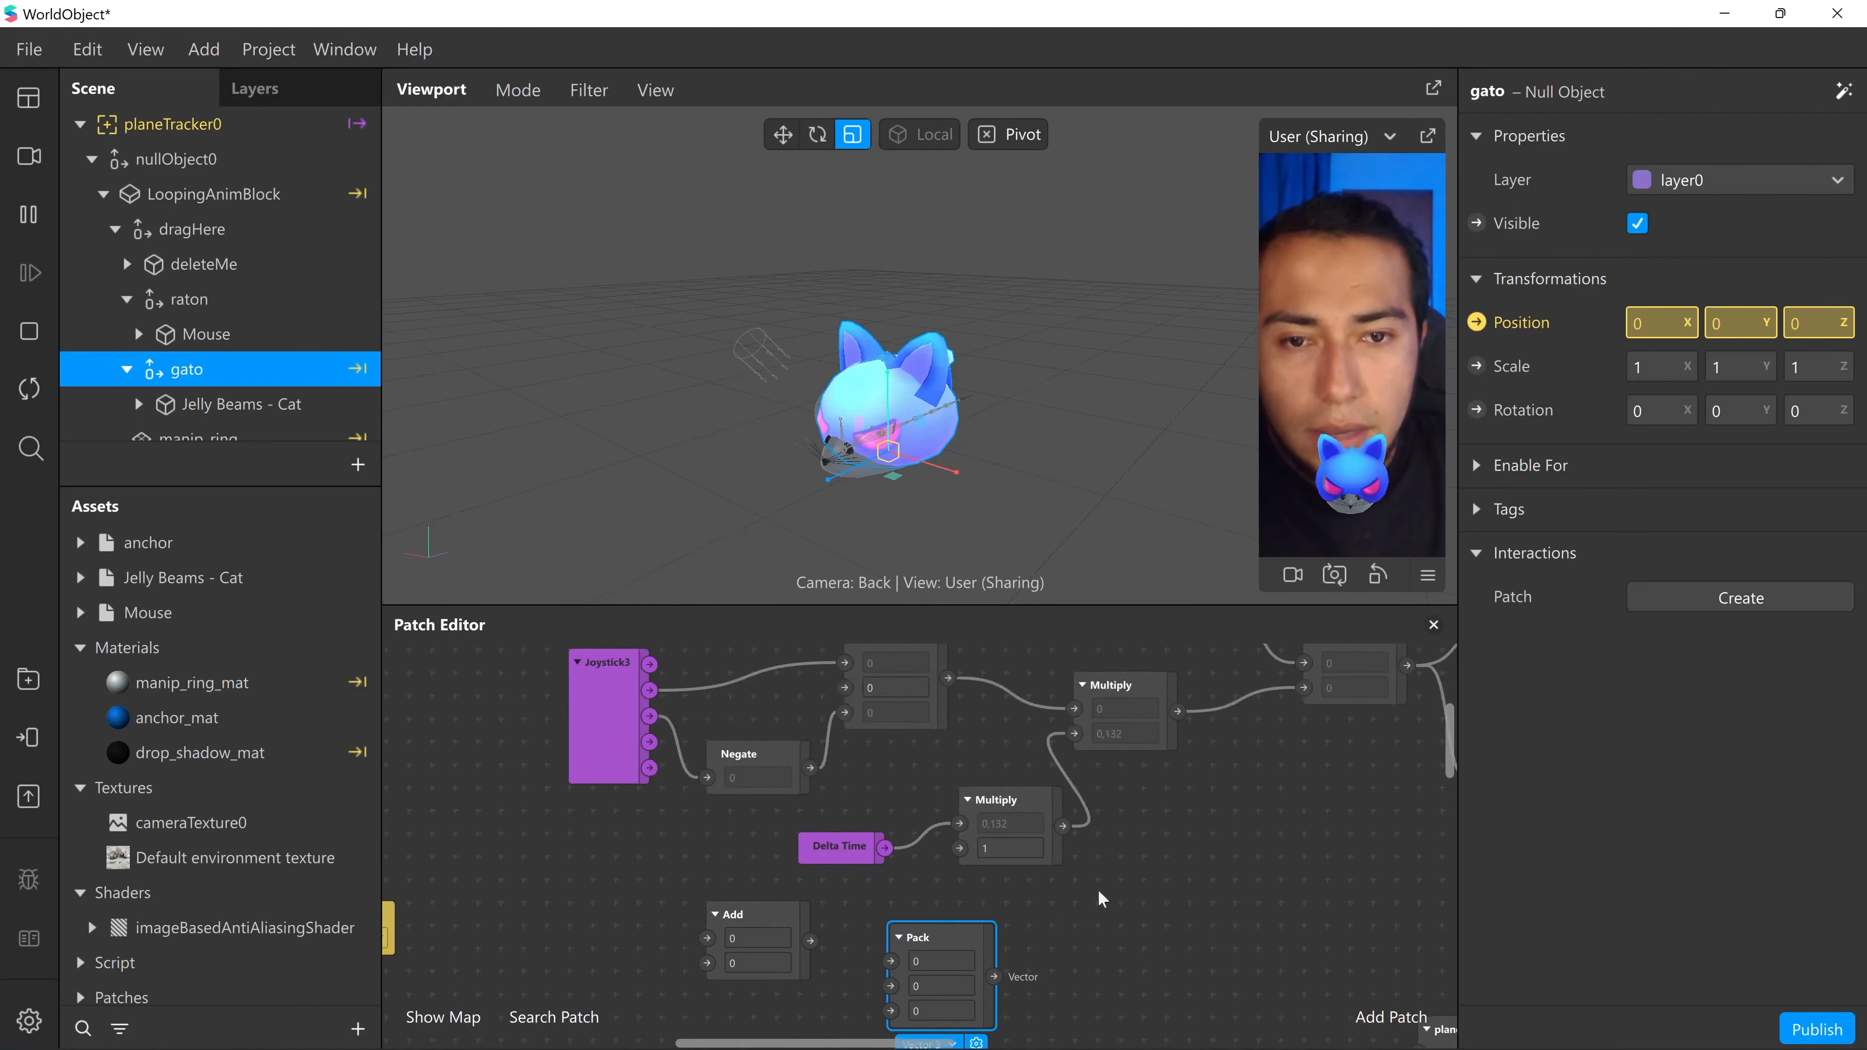
drag(922, 926, 922, 903)
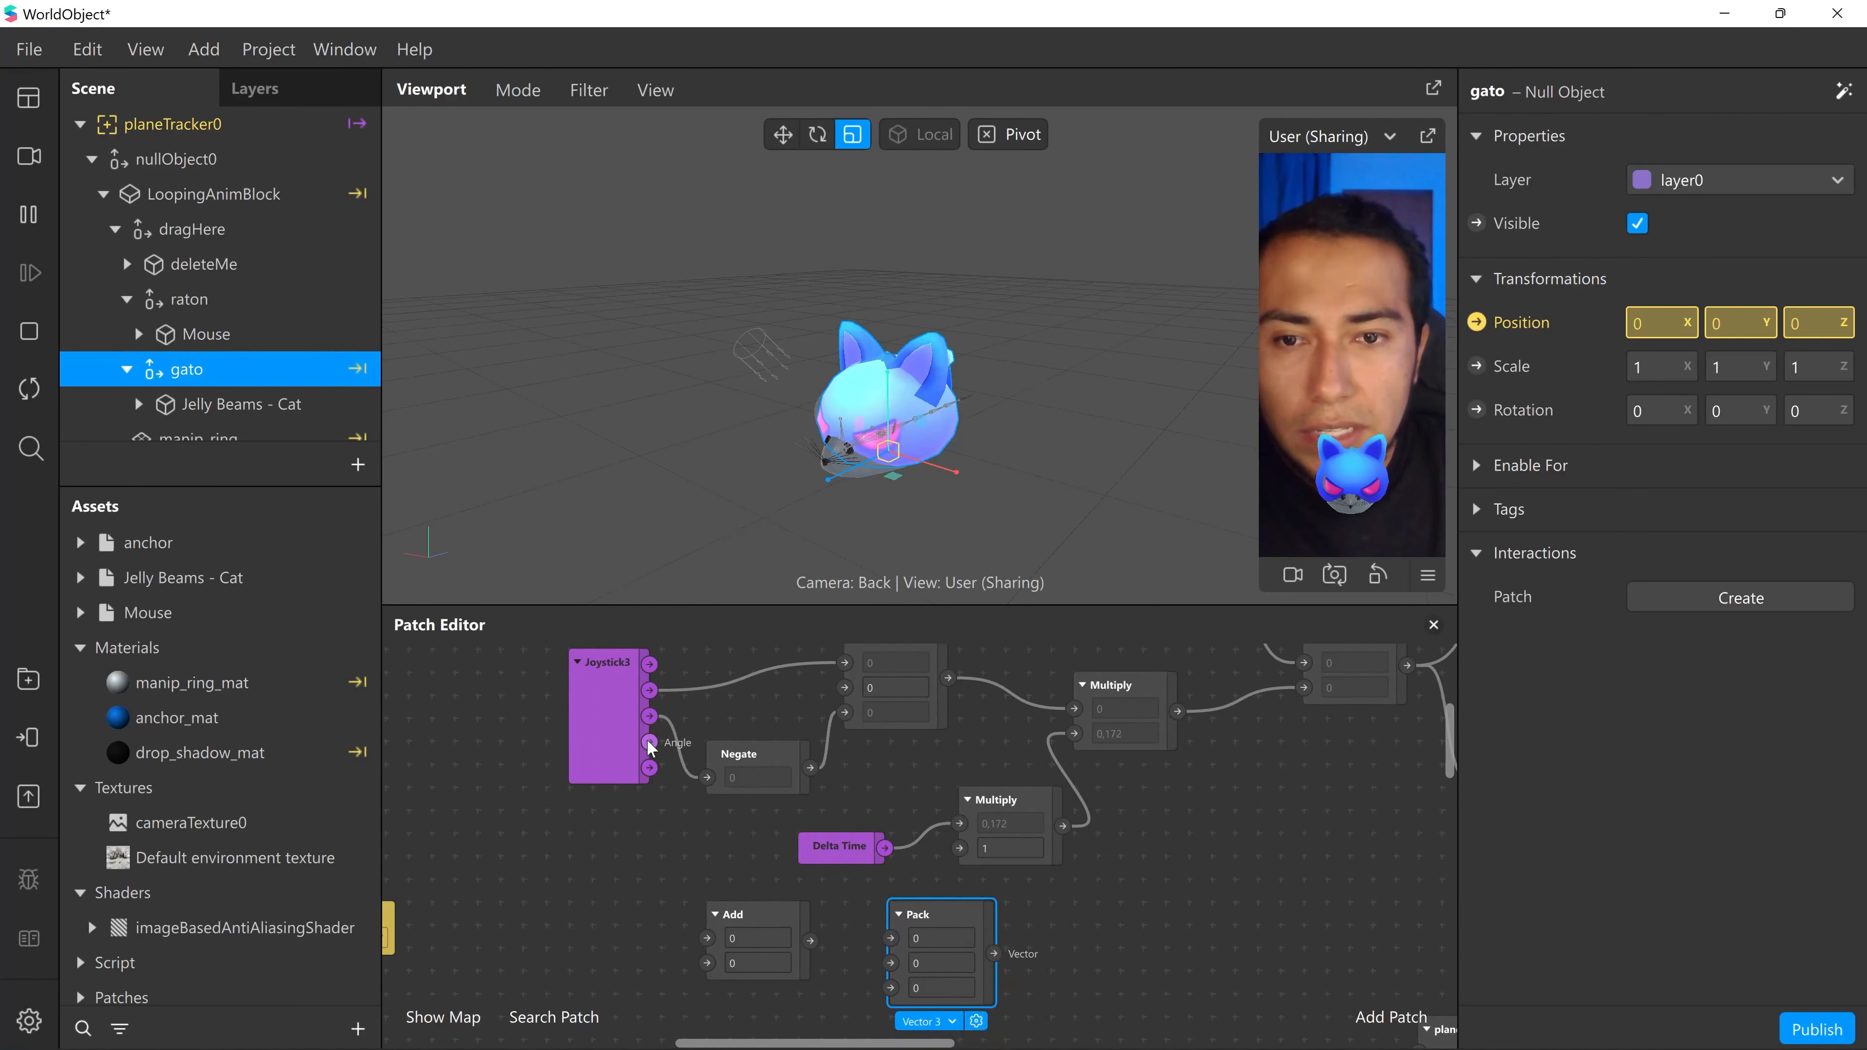
drag(649, 741, 707, 938)
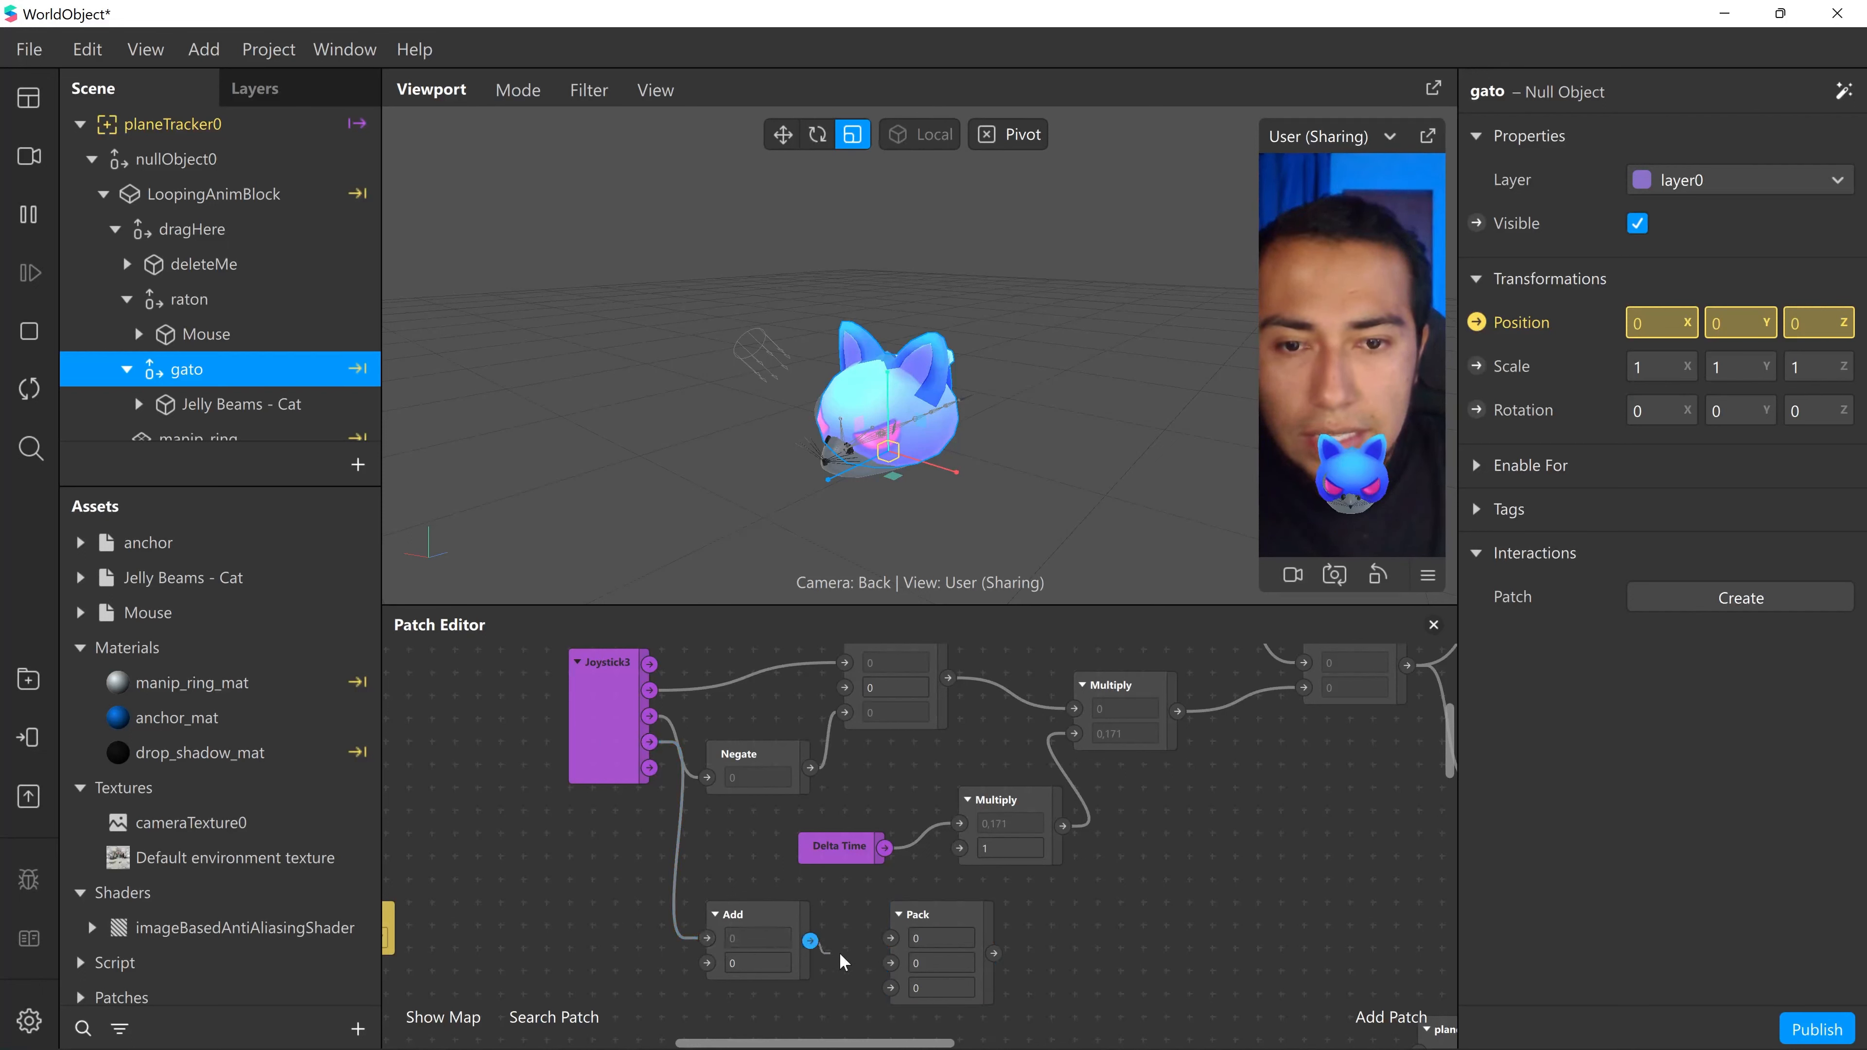
drag(839, 953, 909, 917)
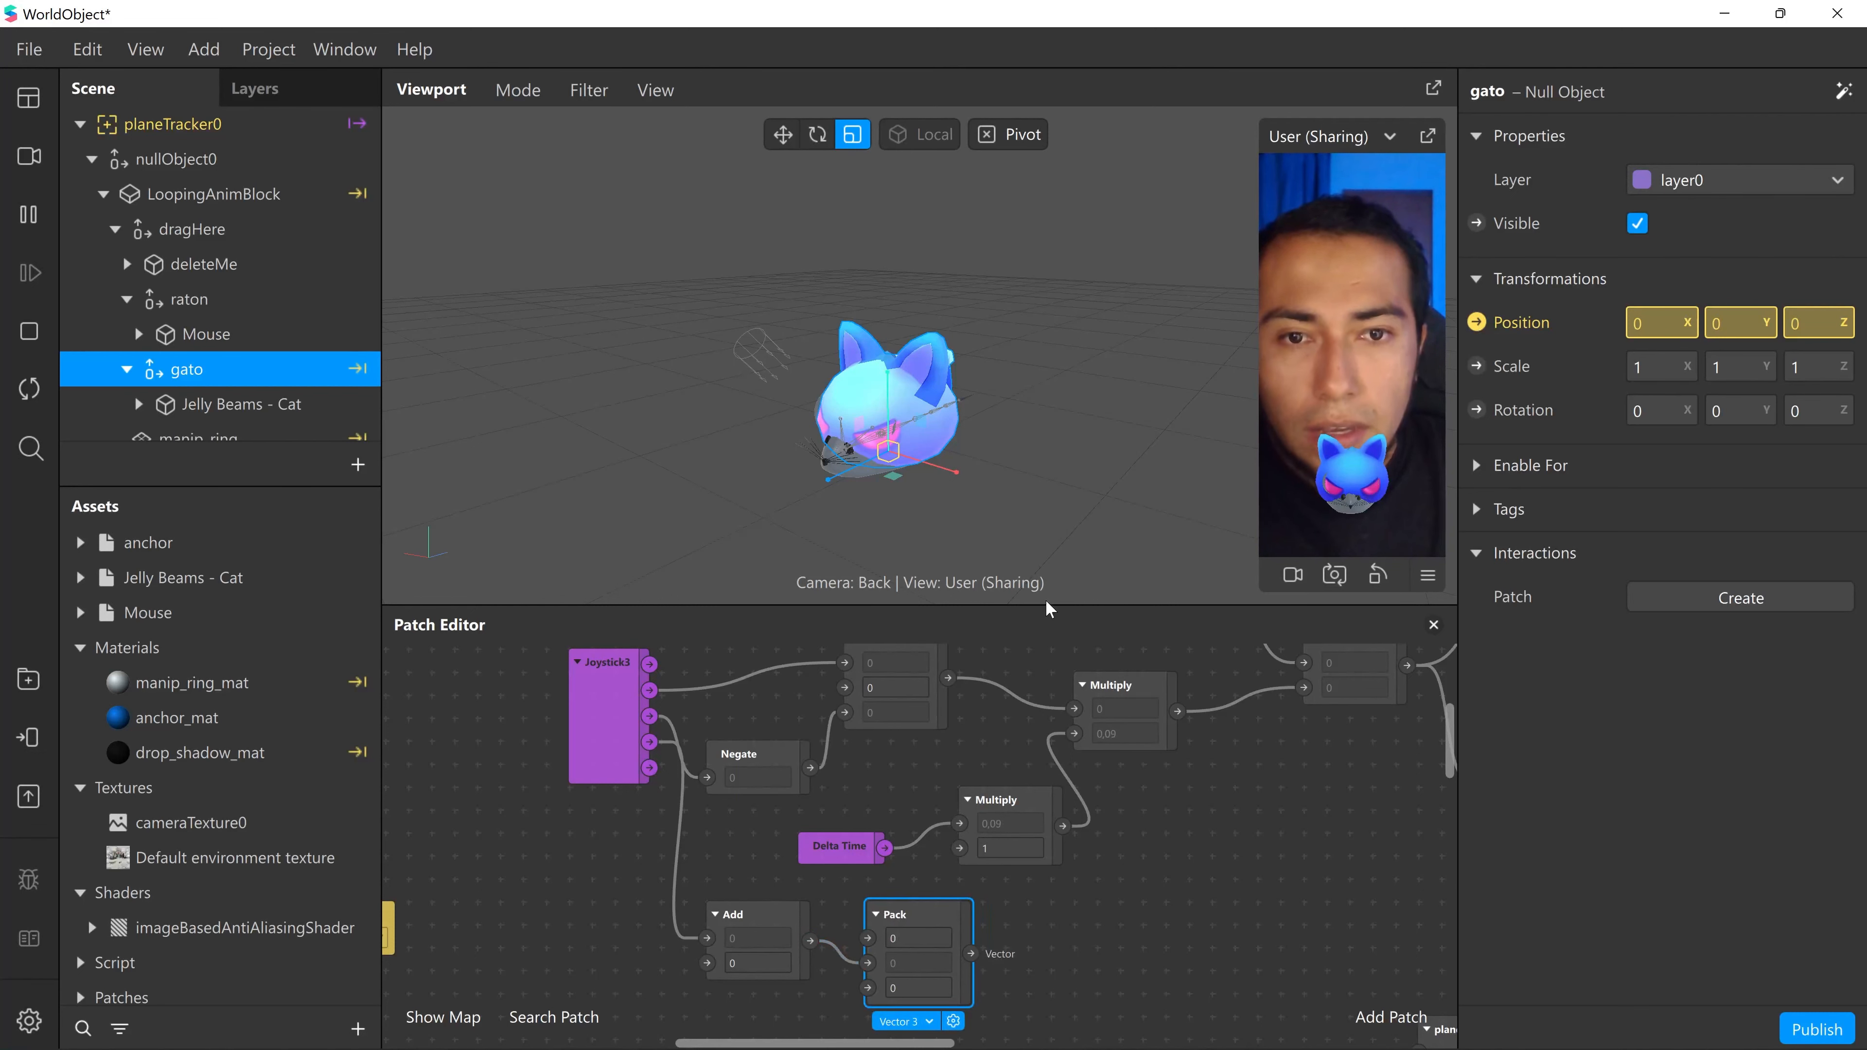
- Create gato's 3D Rotation patch, feed it from the new Pack's vector output, and test the cat's turning in the preview
drag(1042, 597, 1048, 460)
scroll(1071, 716, up, 2)
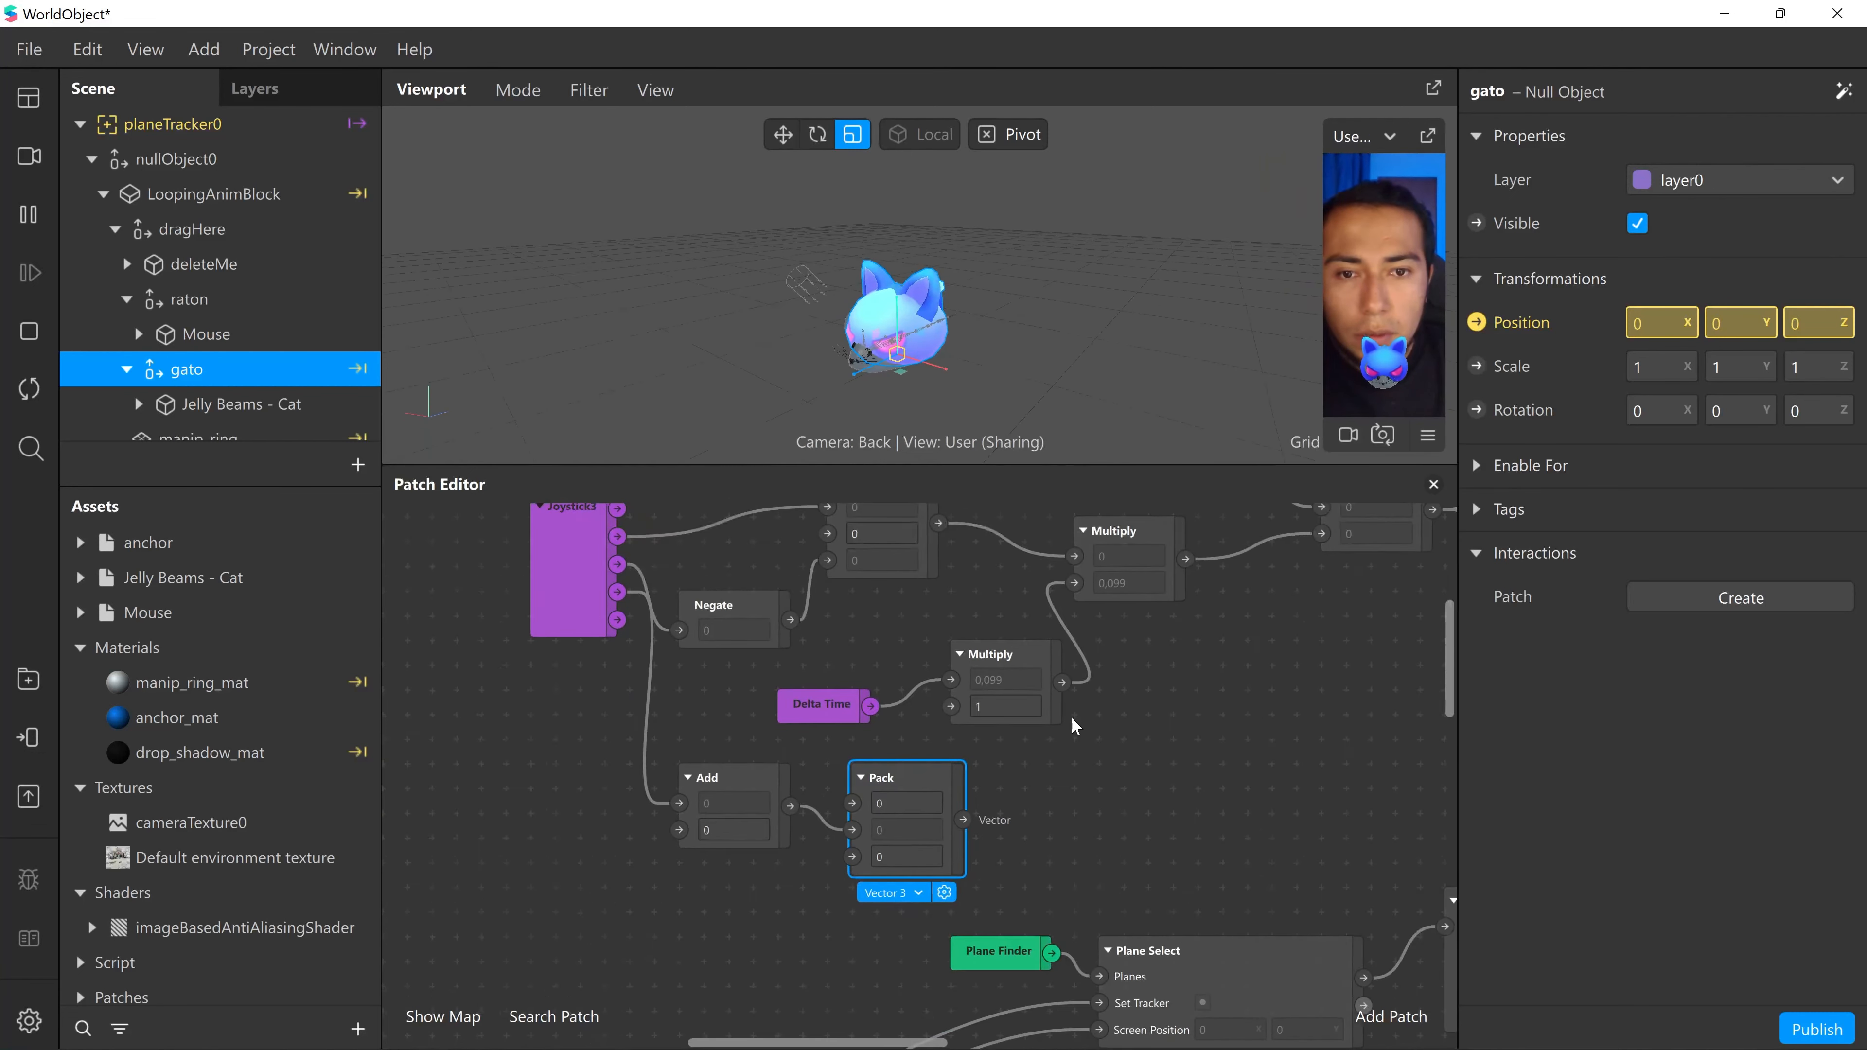
drag(1095, 700, 939, 870)
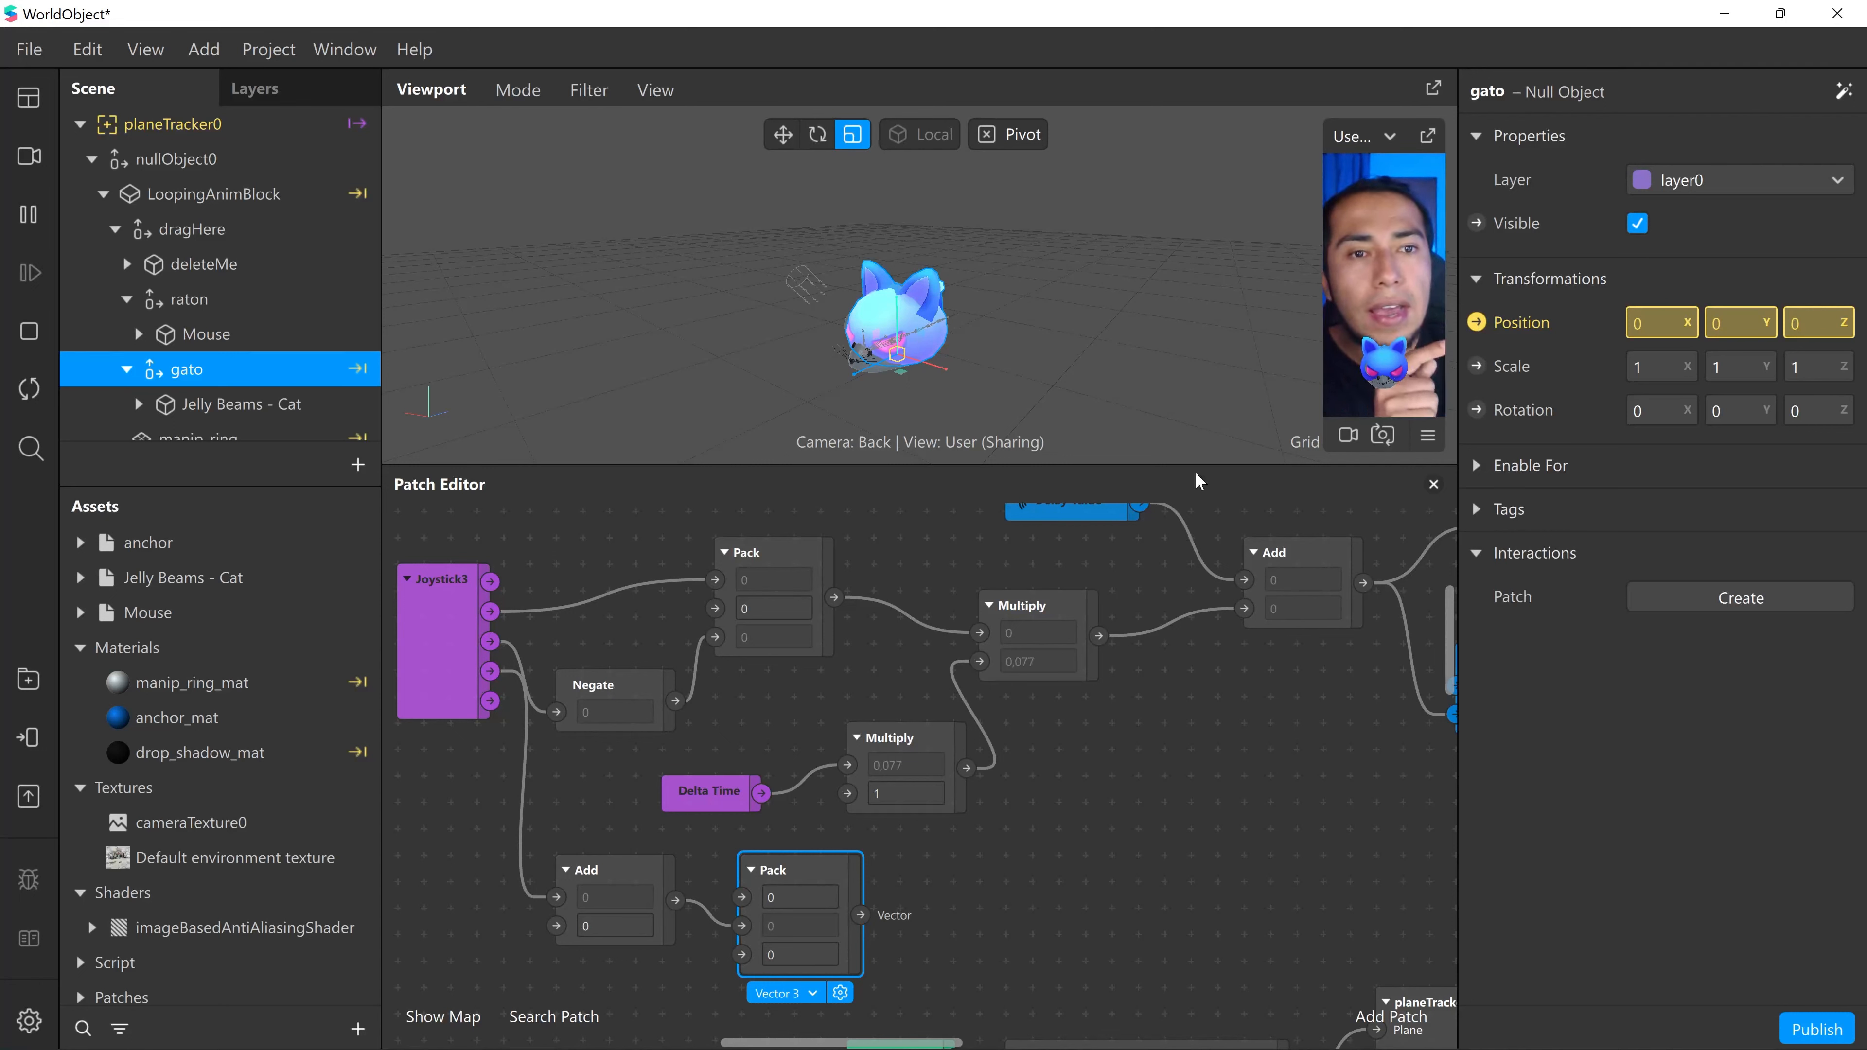
click(1476, 409)
drag(977, 821, 978, 895)
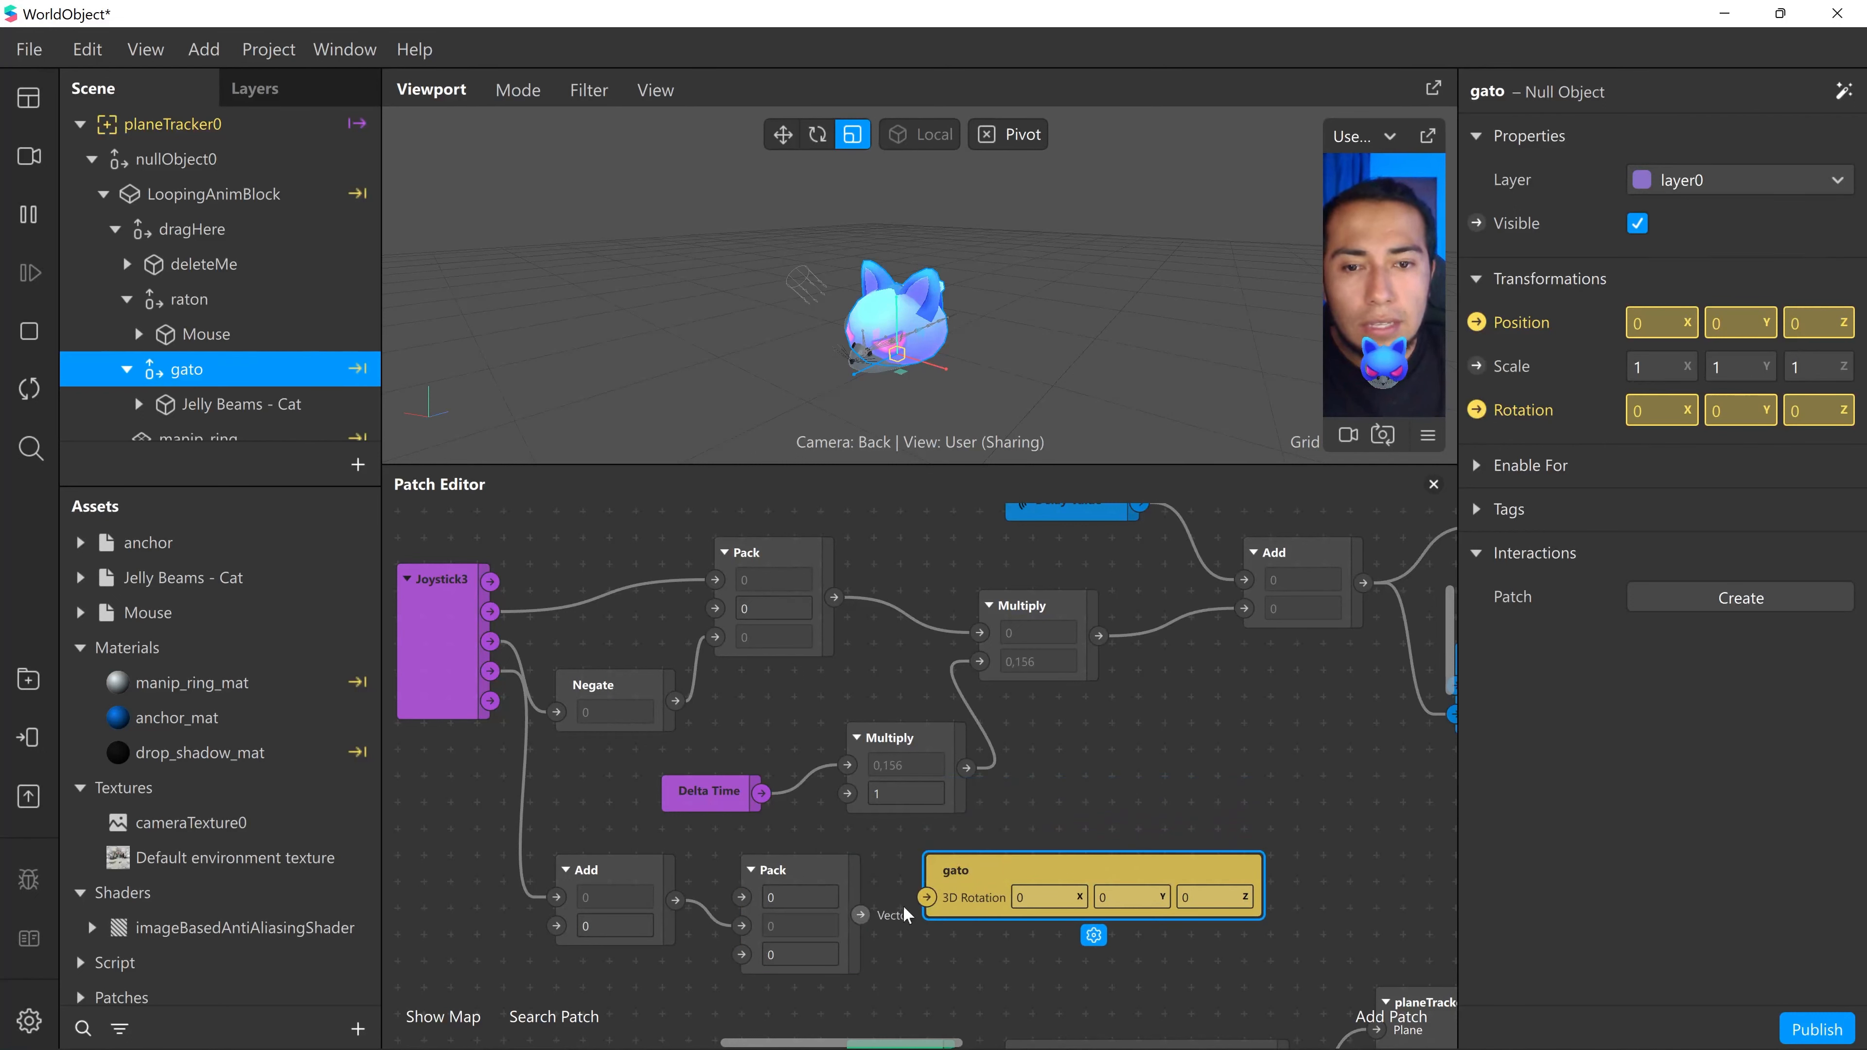
drag(860, 915, 927, 897)
drag(1030, 869, 1029, 896)
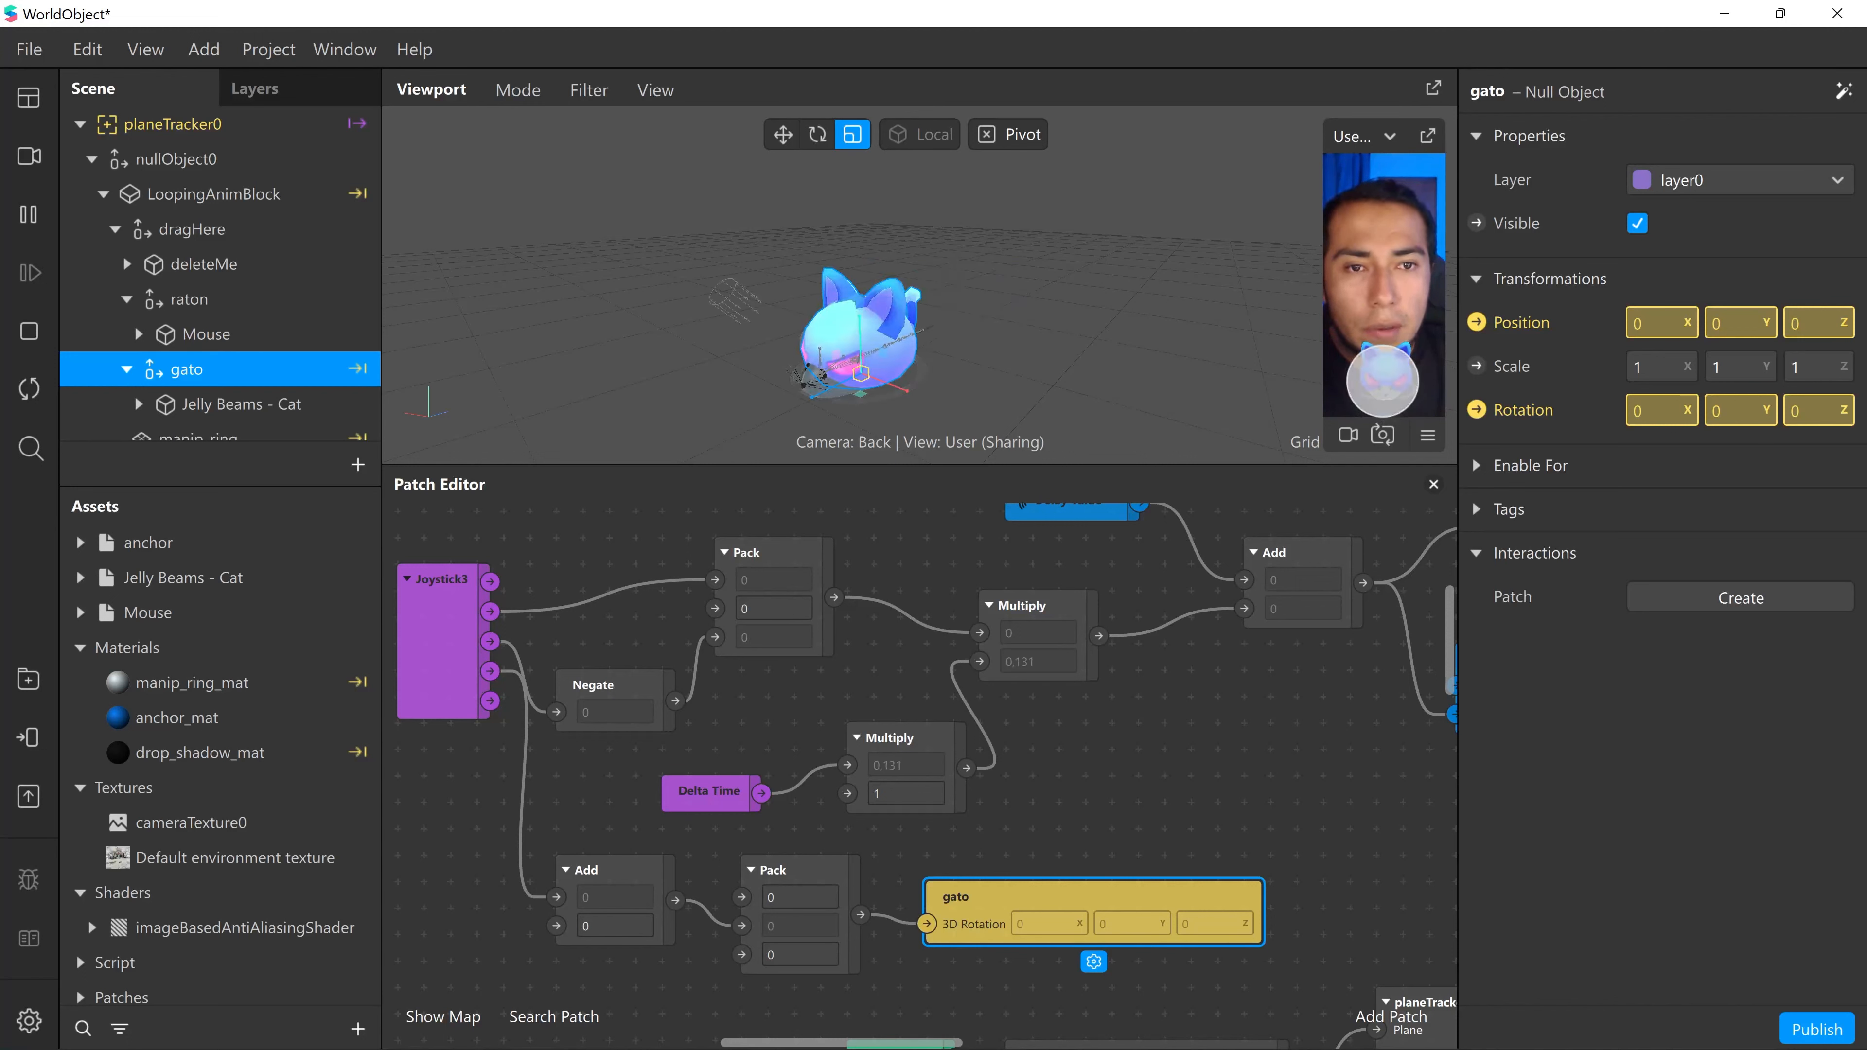
mouse_move(1393, 373)
mouse_down()
mouse_move(1379, 328)
mouse_move(1387, 430)
mouse_move(1406, 432)
mouse_move(1400, 347)
mouse_move(1428, 331)
mouse_move(1372, 442)
mouse_up()
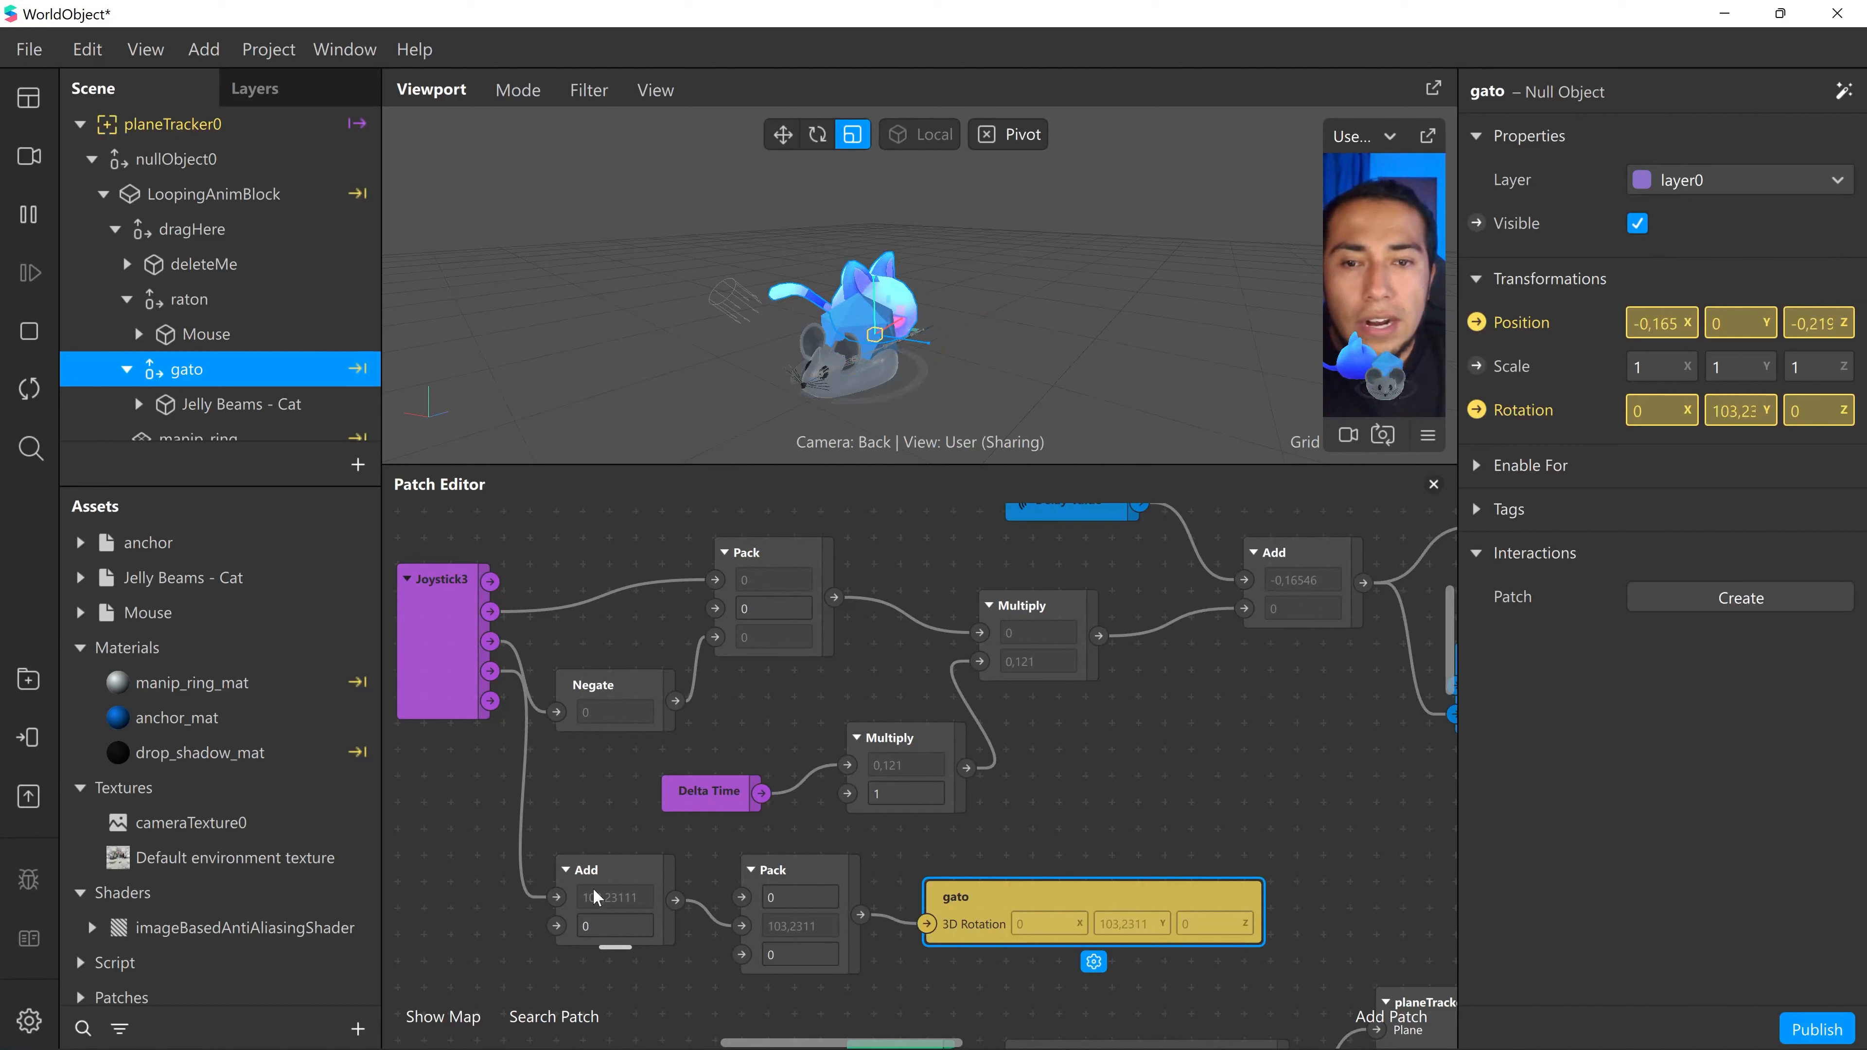
- Set the second value of the Add patch feeding gato's rotation to 90
click(602, 925)
double_click(601, 926)
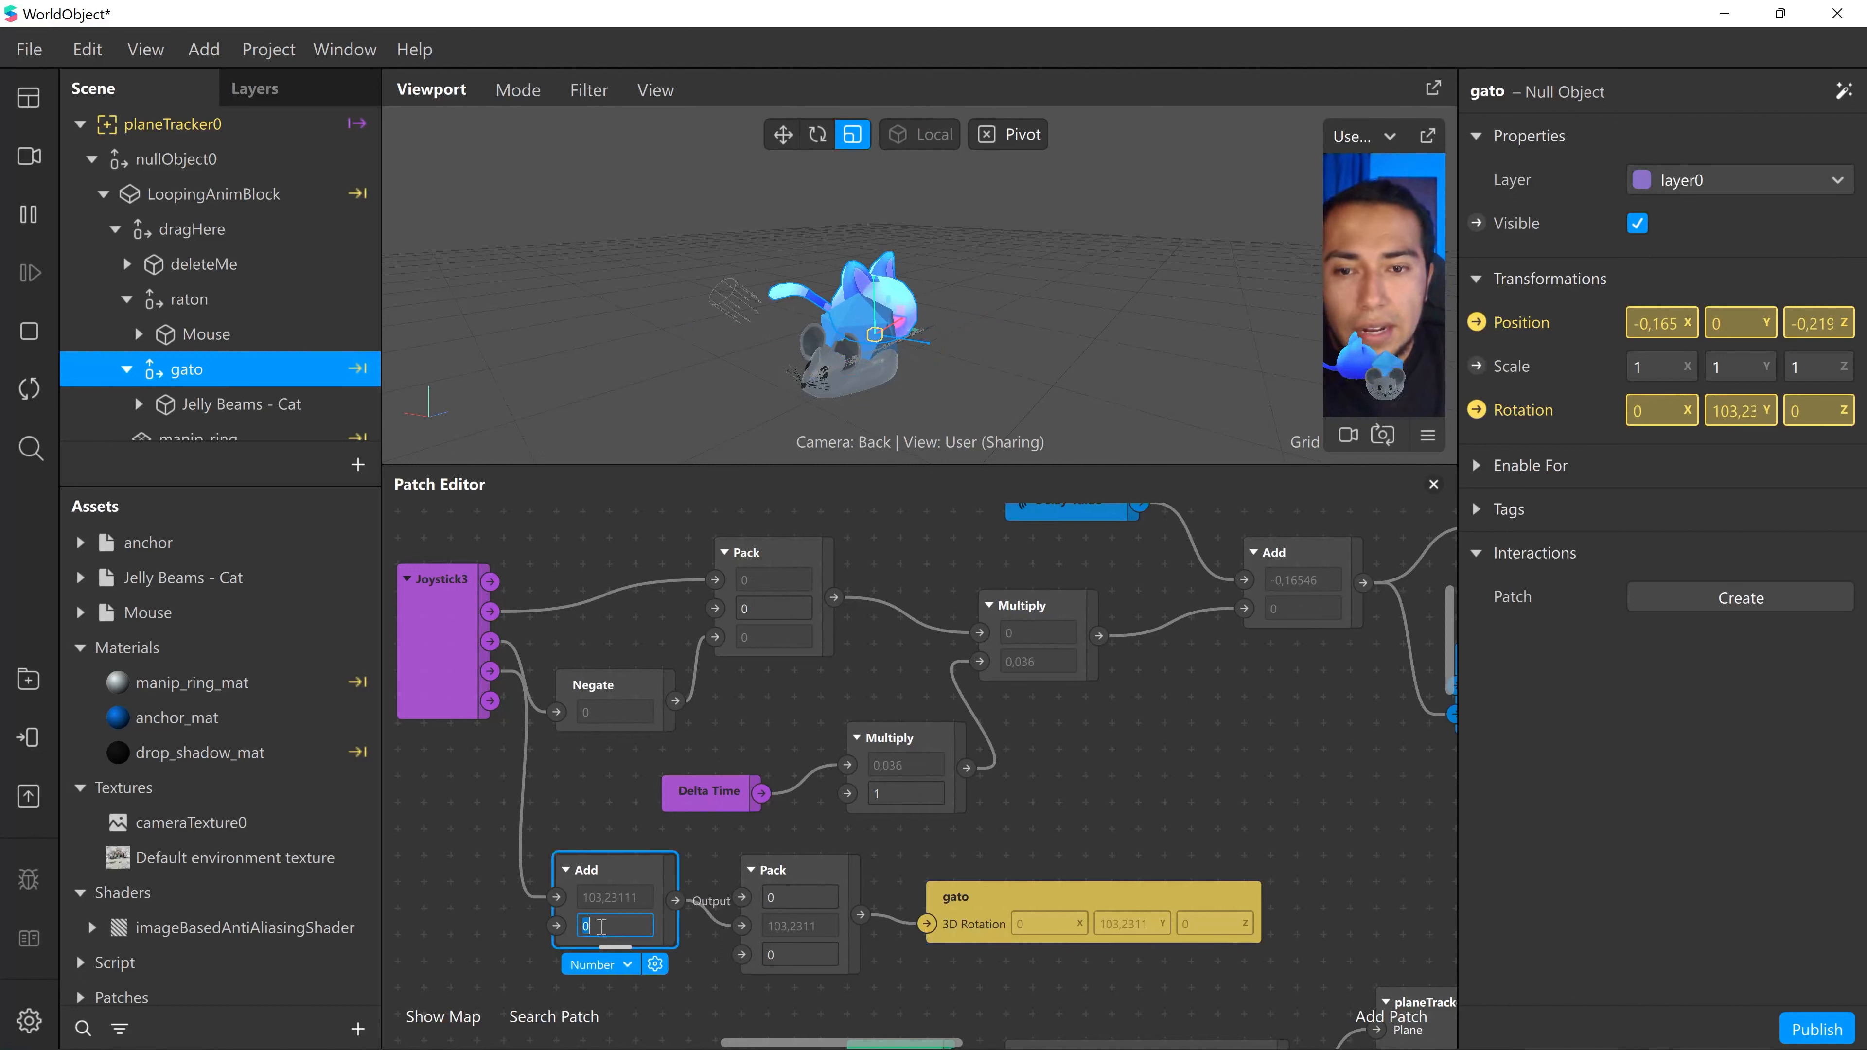
text(90)
key(Return)
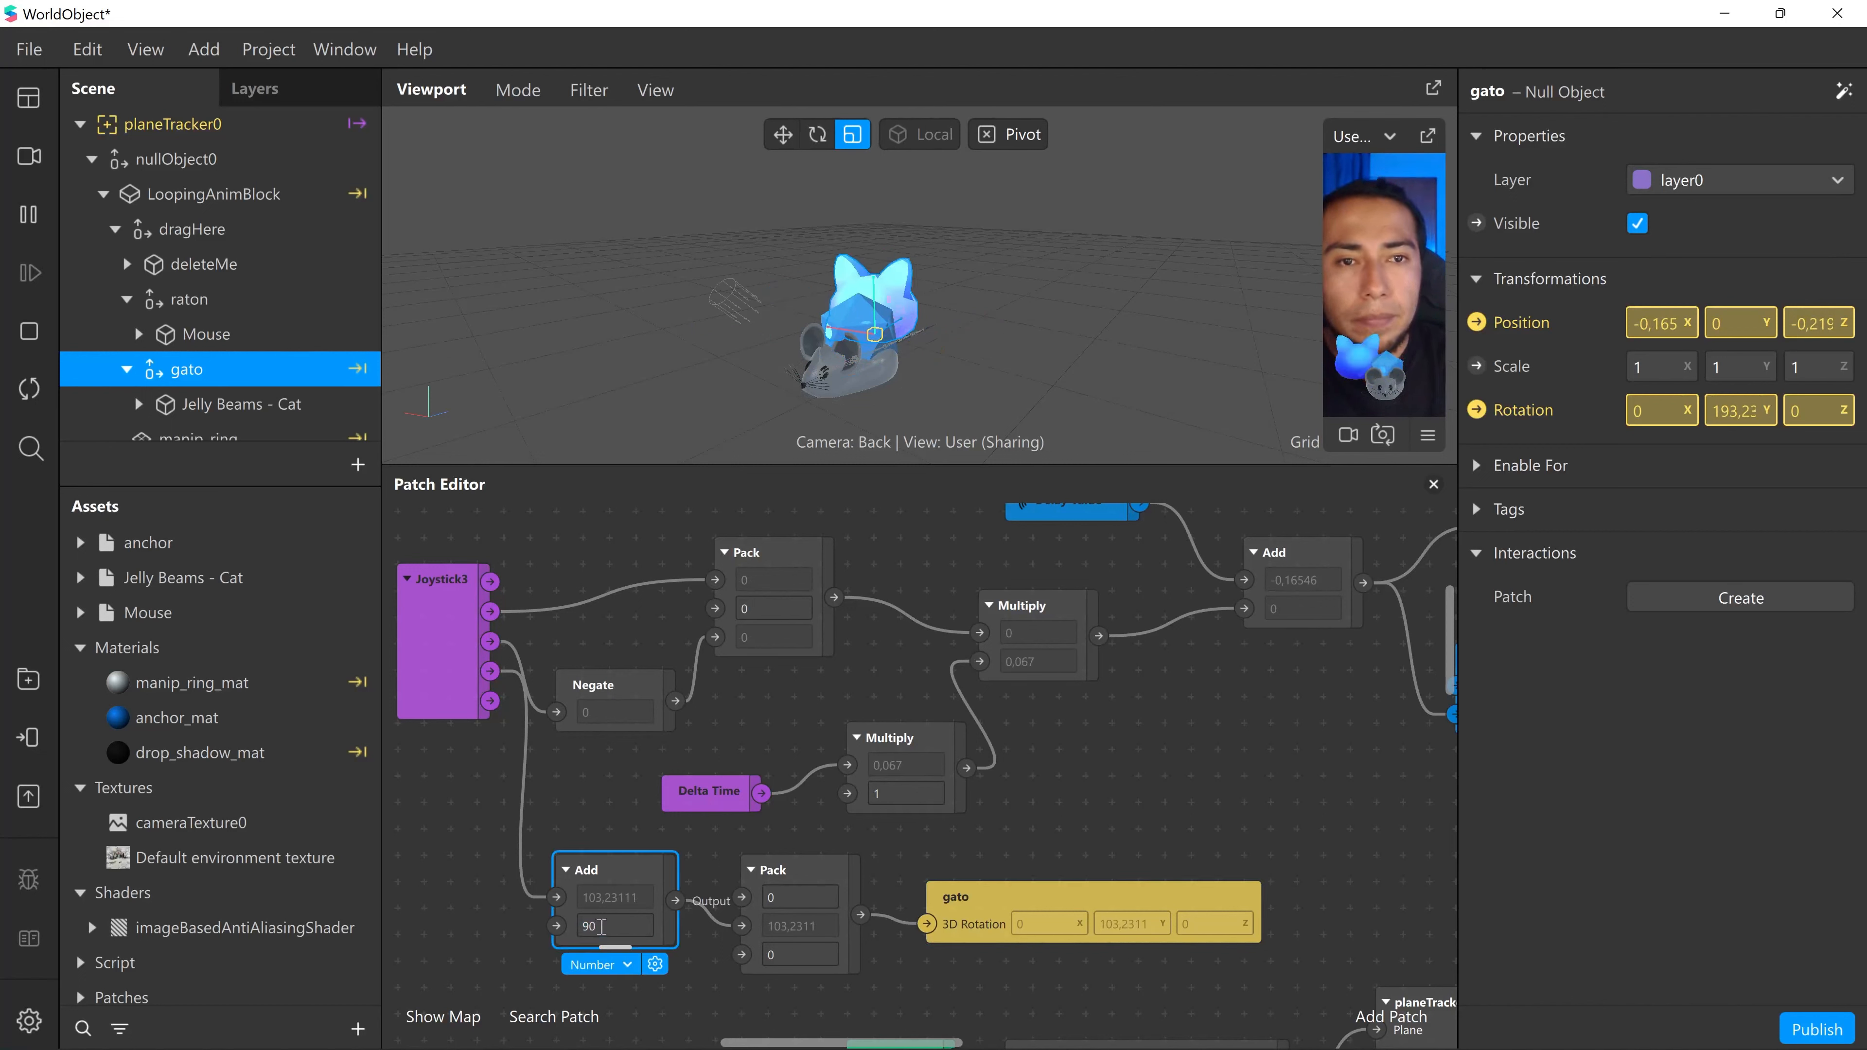
- Test the cat's rotation with the joystick in the preview and undo the last Add value change
mouse_move(1405, 309)
mouse_down()
mouse_move(1420, 302)
mouse_move(1397, 447)
mouse_move(1413, 294)
mouse_move(1341, 327)
mouse_move(1328, 390)
mouse_move(1375, 268)
mouse_move(1412, 379)
mouse_move(1355, 488)
mouse_move(1368, 533)
mouse_move(1343, 467)
mouse_move(1234, 372)
mouse_move(1393, 469)
mouse_up()
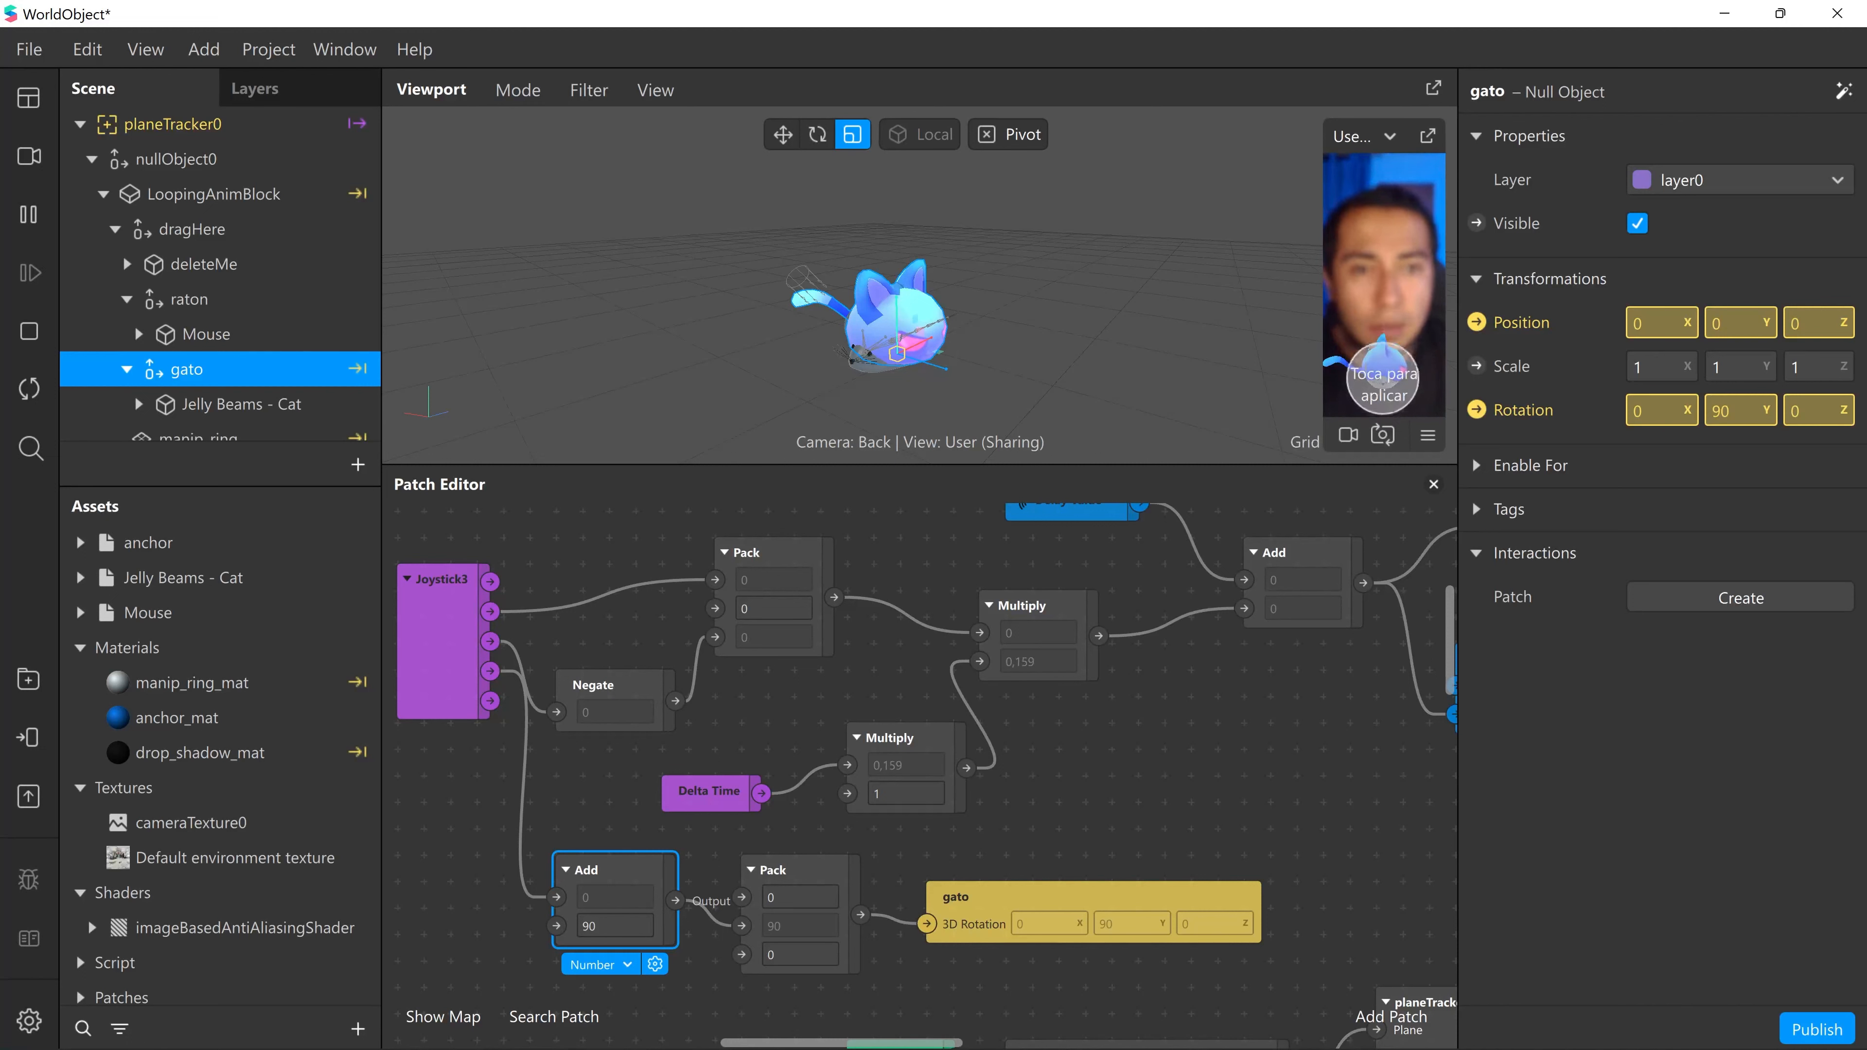
mouse_move(1395, 362)
mouse_down()
mouse_move(1394, 431)
mouse_move(1383, 313)
mouse_move(1327, 349)
mouse_move(1431, 385)
mouse_move(1393, 409)
mouse_up()
key(ctrl+z)
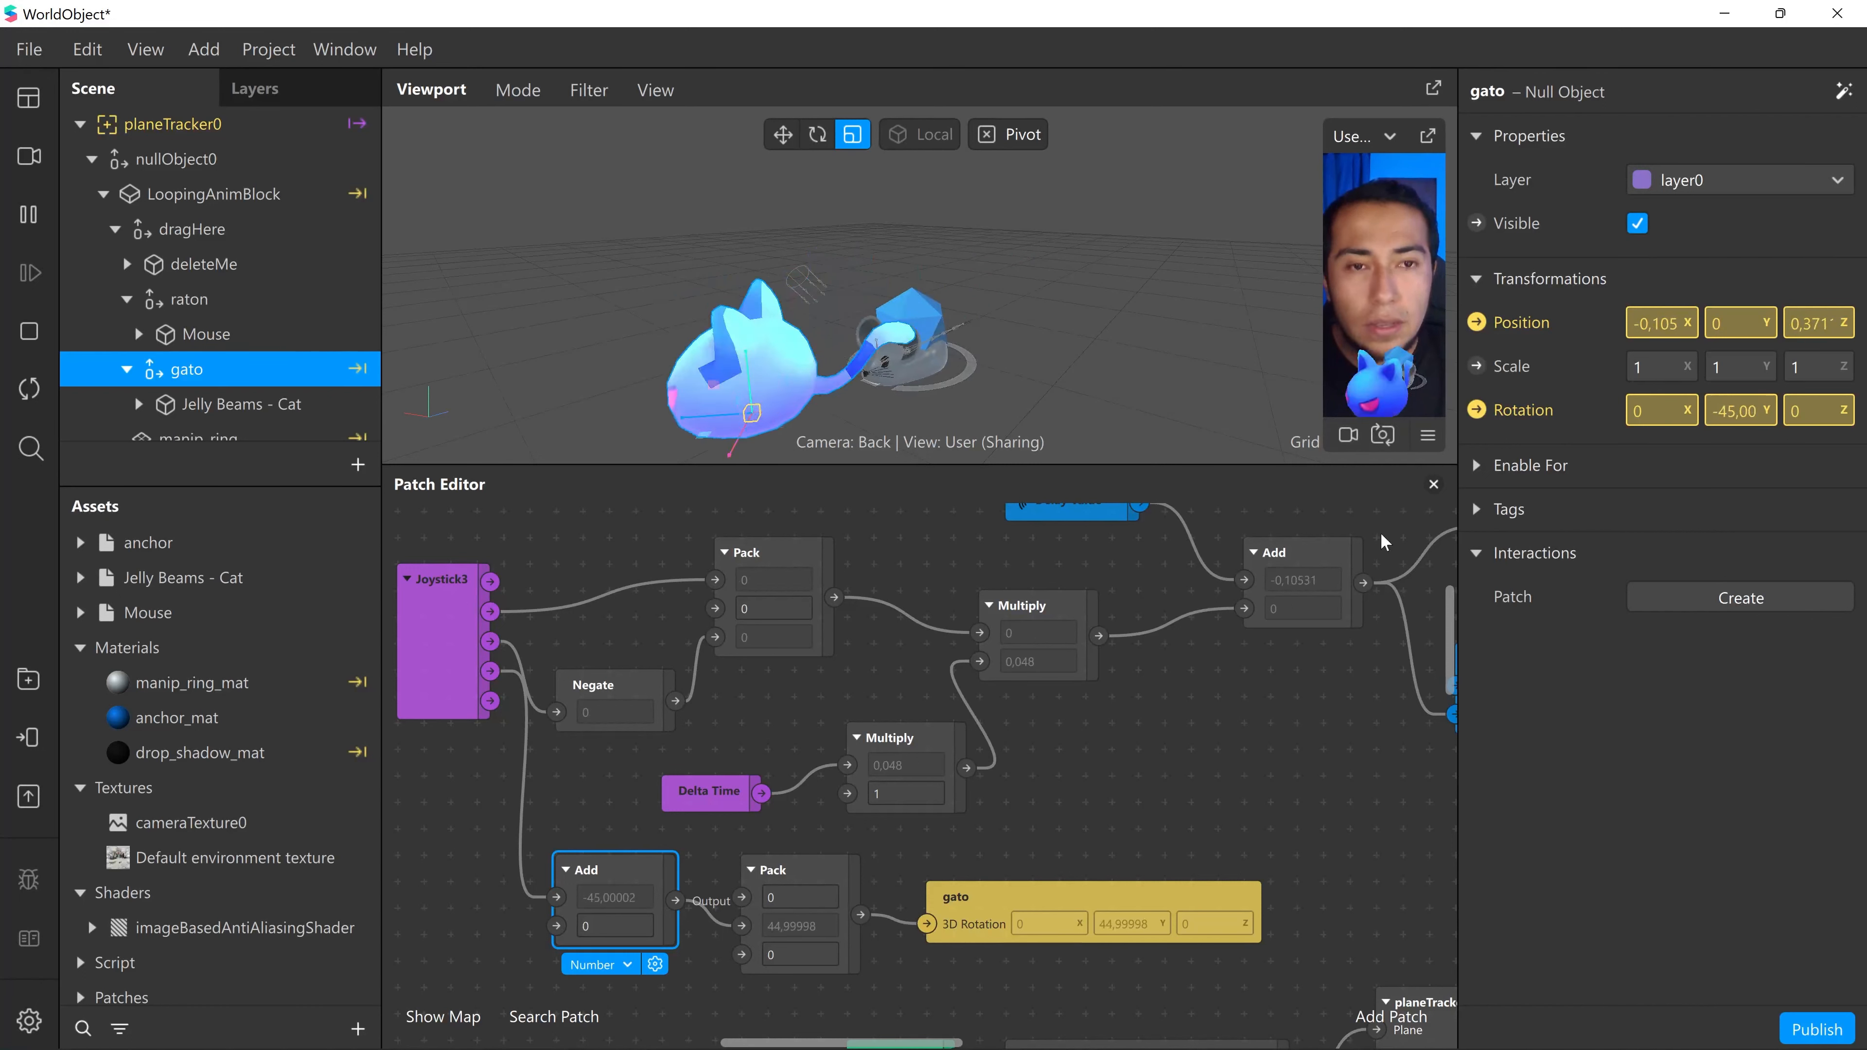
- Restart the preview and enter 90 as the second value of the Add patch fed by the joystick angle
click(29, 389)
click(594, 926)
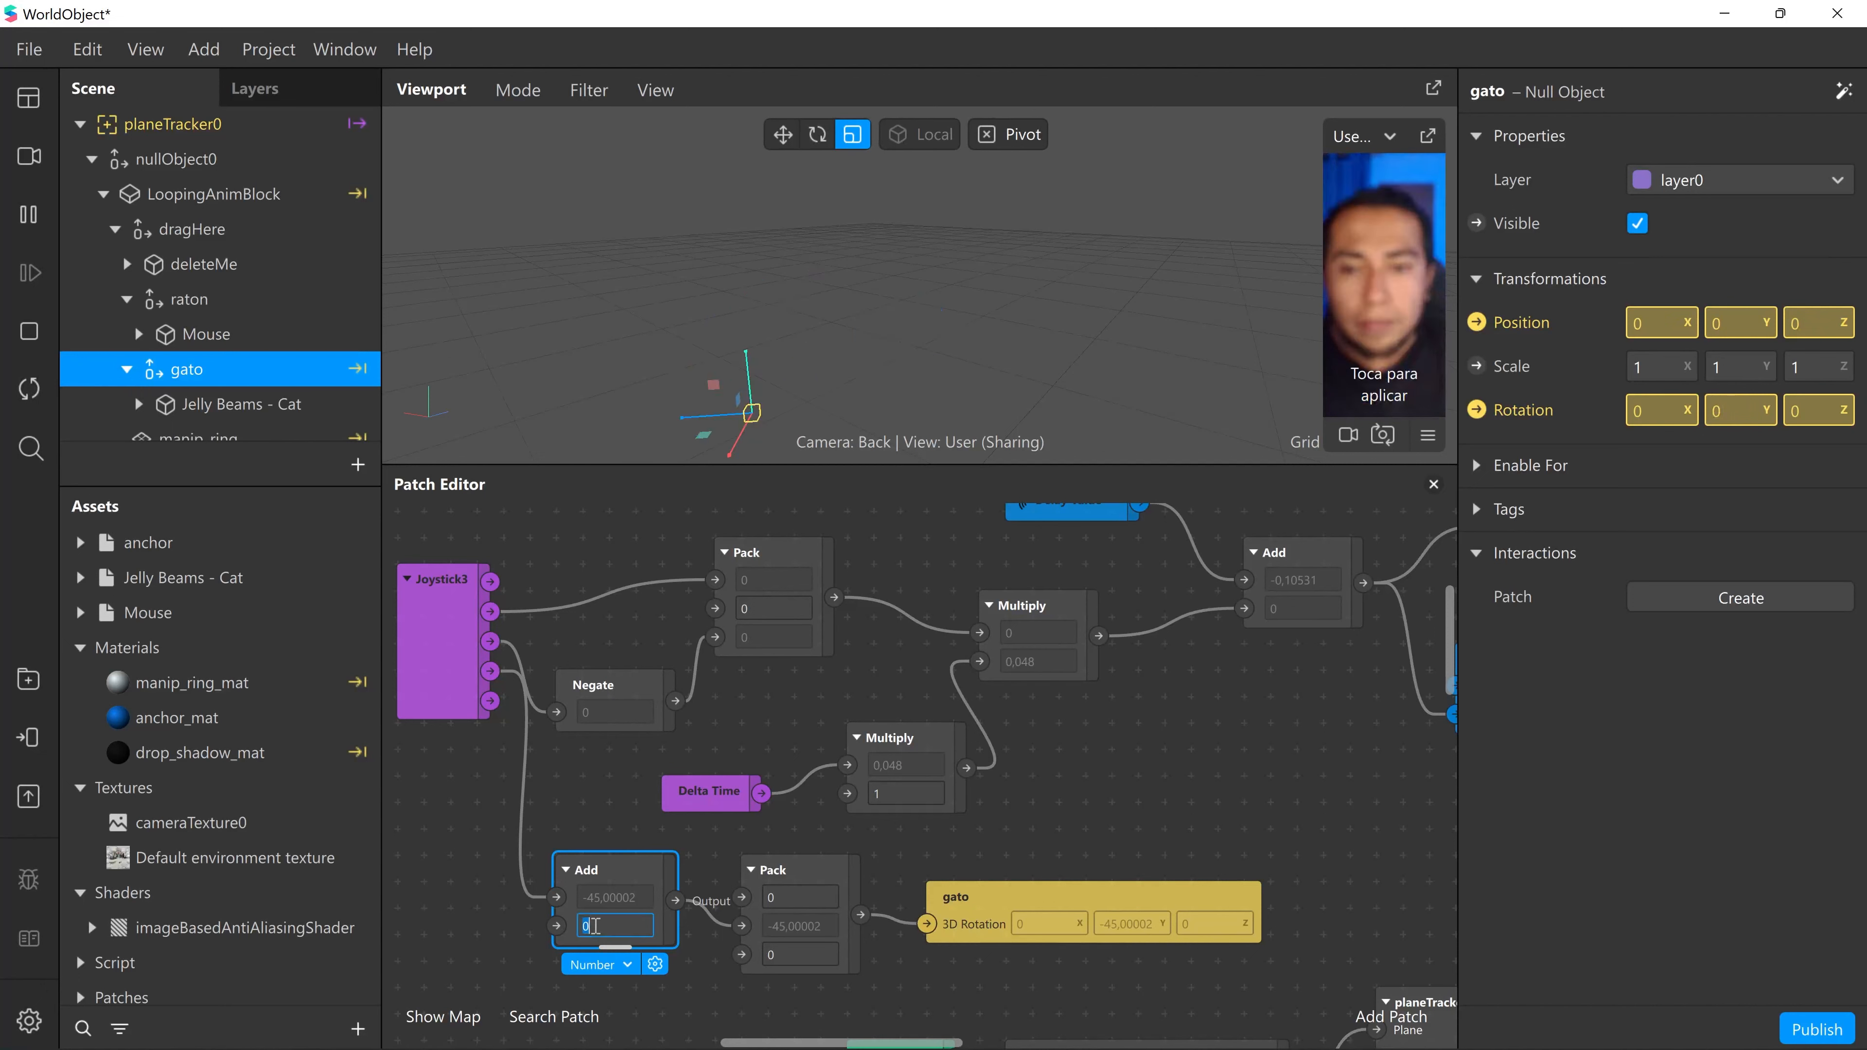
text(90)
key(Return)
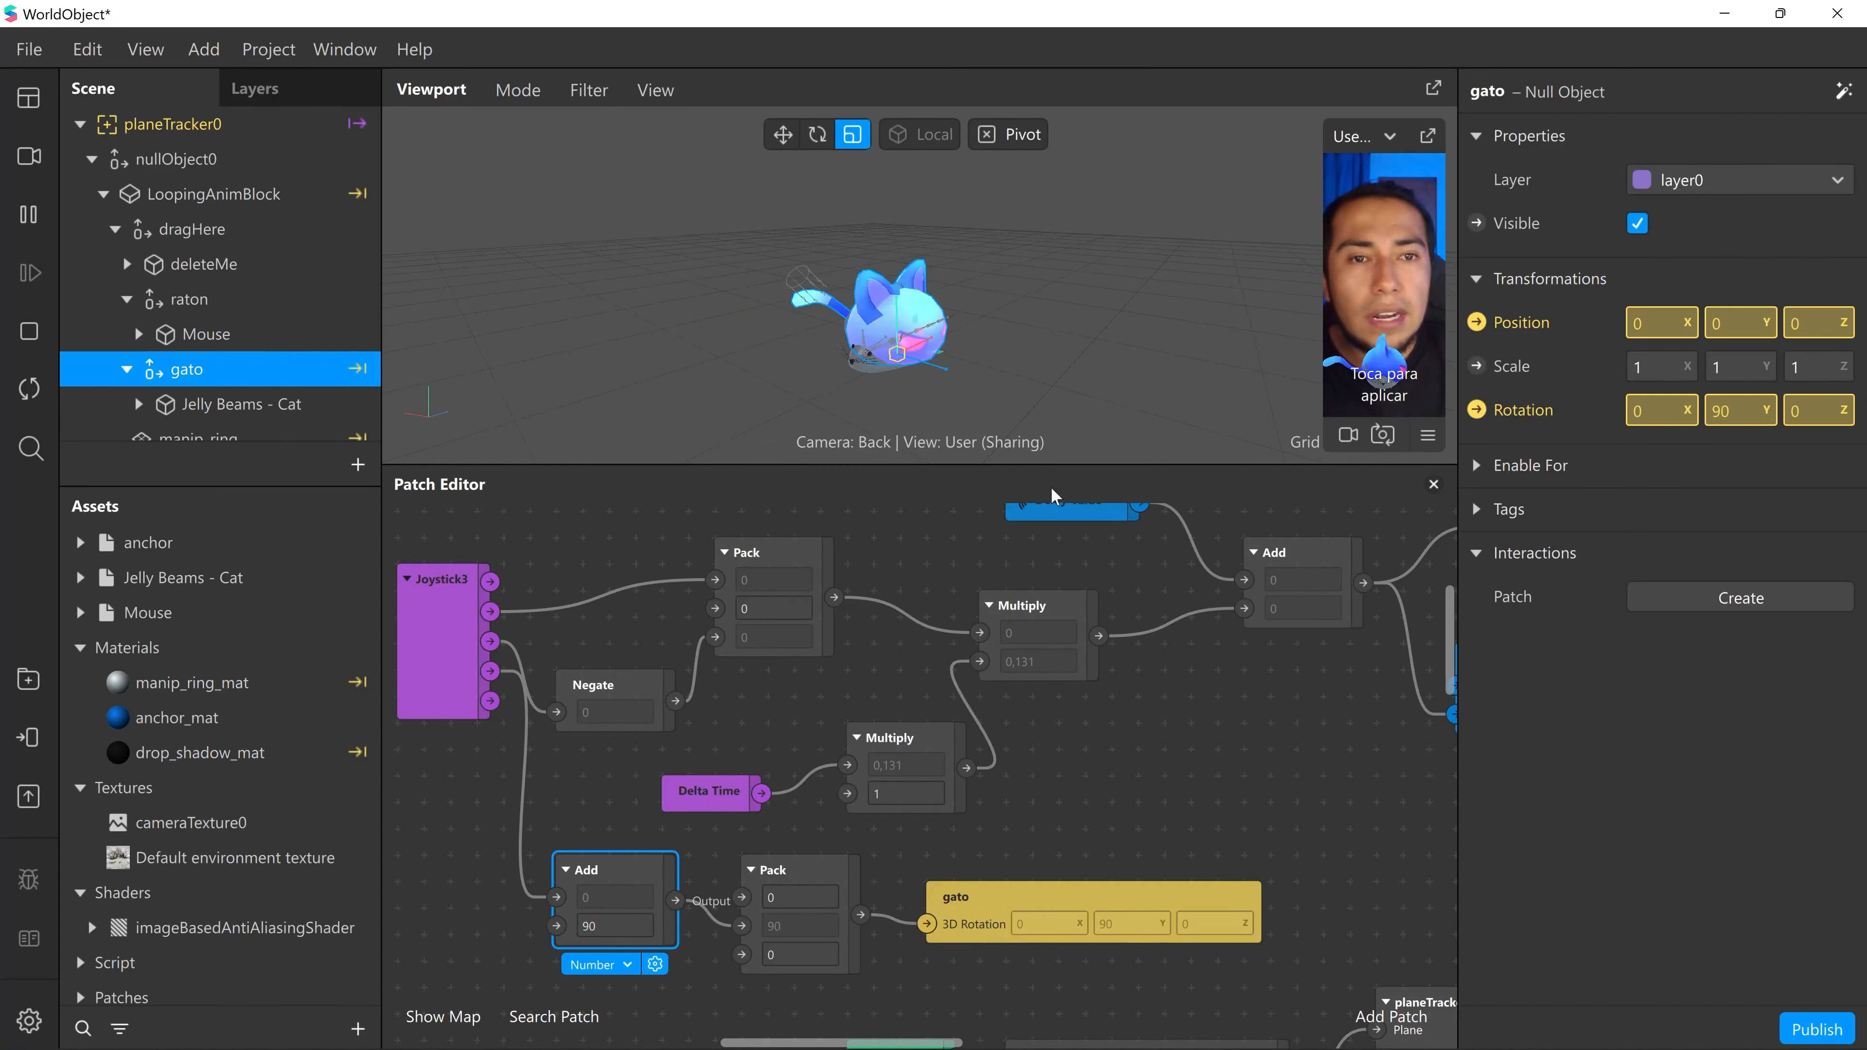
- Create a Loop Animation patch in the empty area above the Joystick3 graph
mouse_move(1057, 466)
mouse_down()
mouse_move(1054, 588)
mouse_move(1062, 472)
mouse_up()
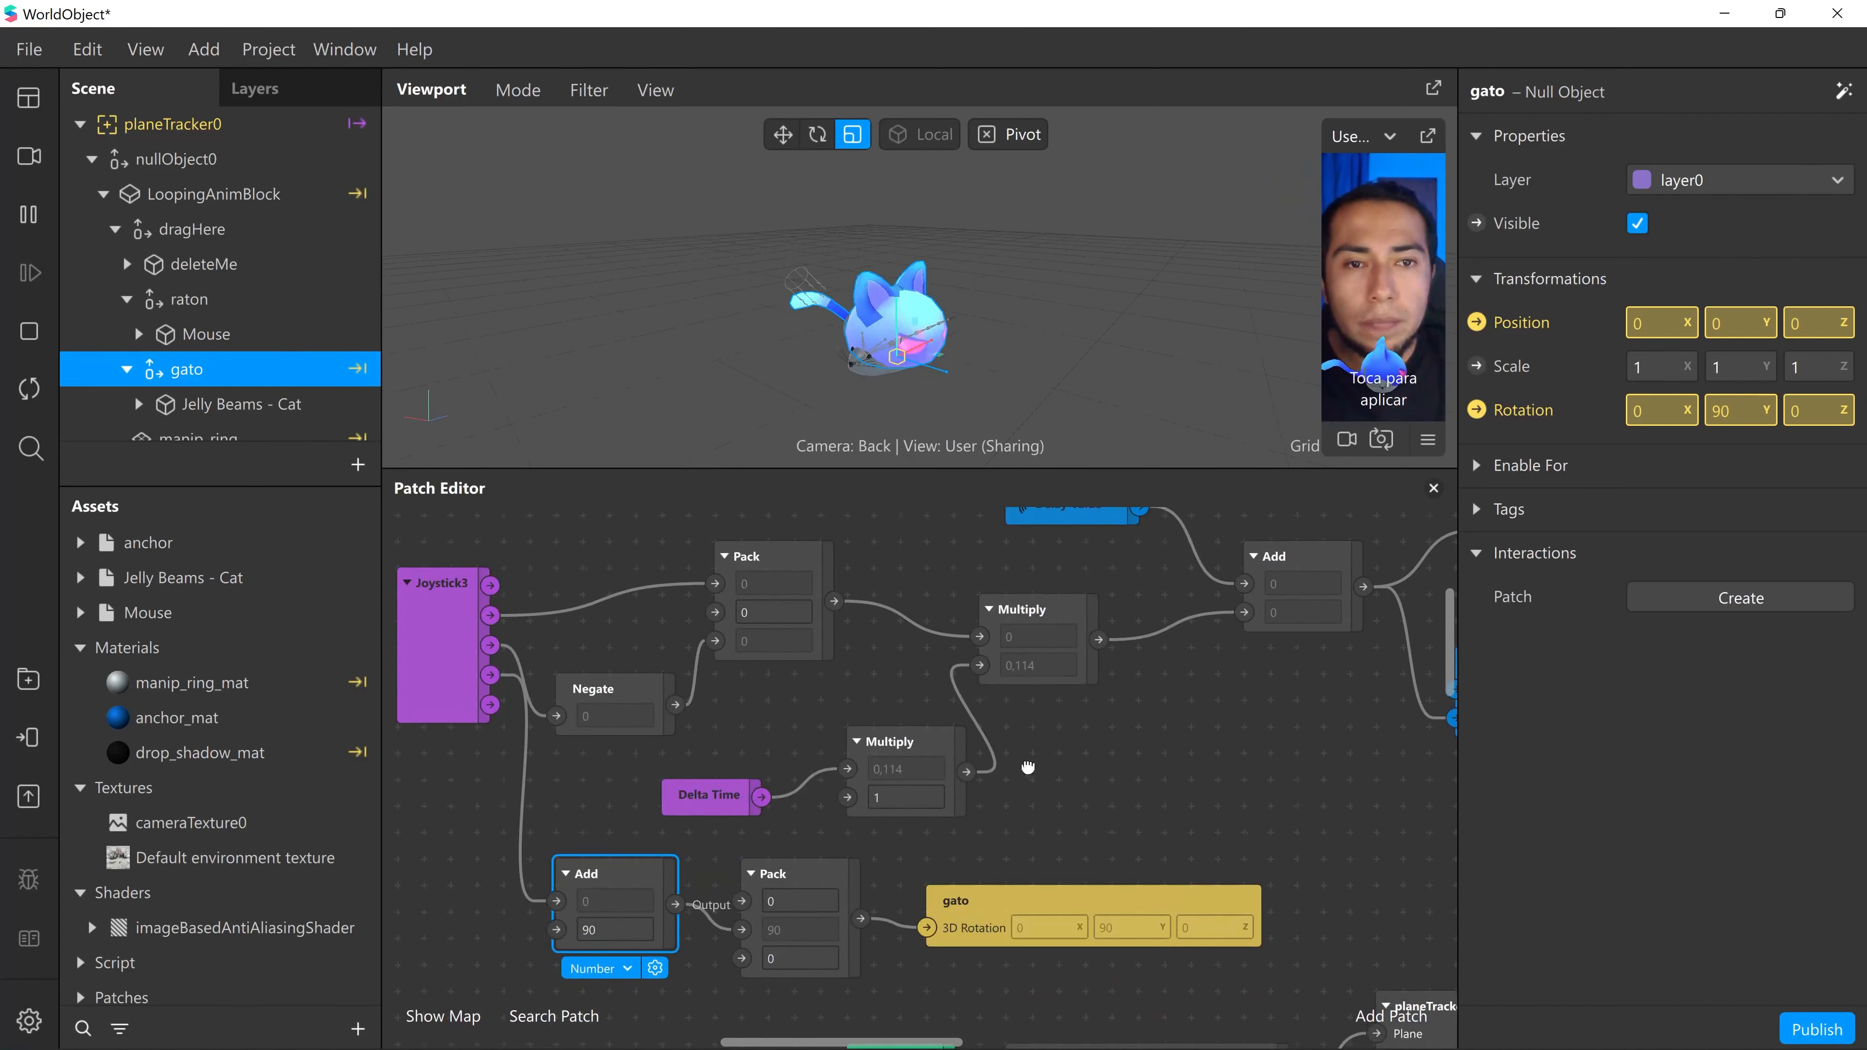
middle_drag(1028, 769, 941, 907)
scroll(1096, 643, down, 2)
middle_drag(1095, 648, 964, 611)
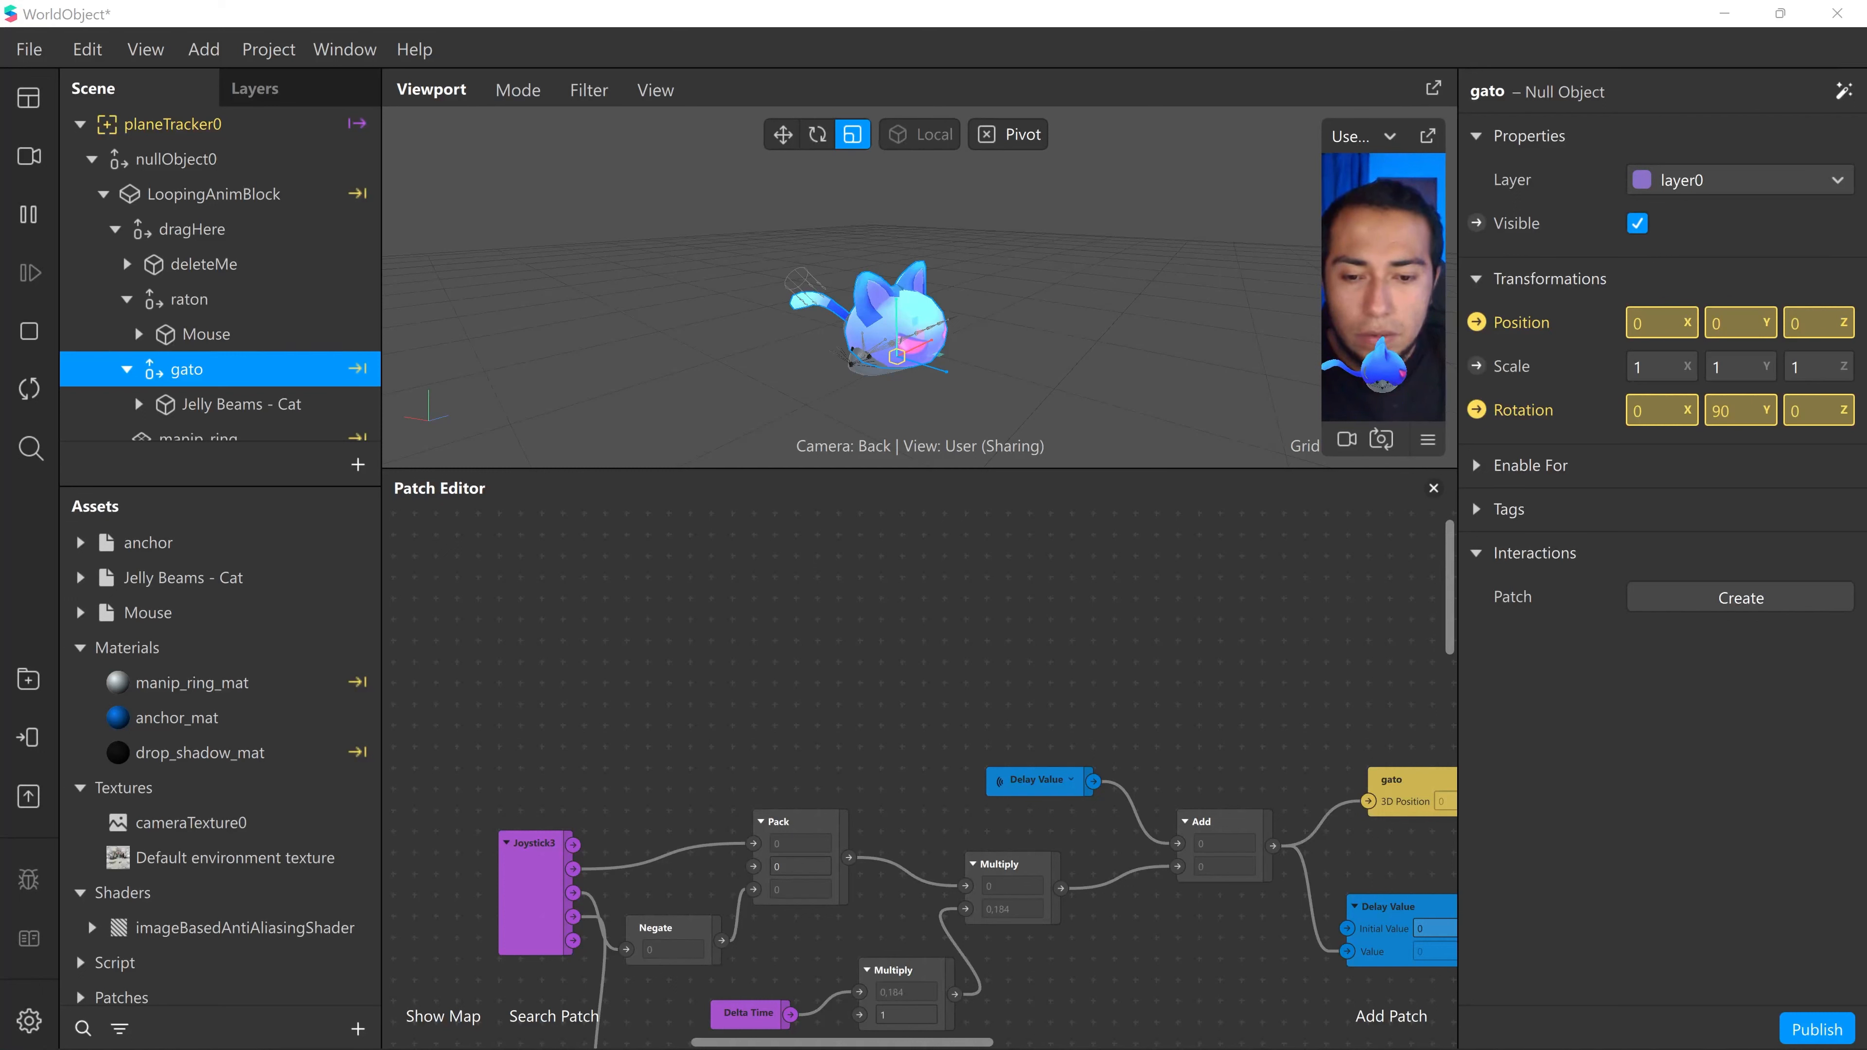
click(963, 635)
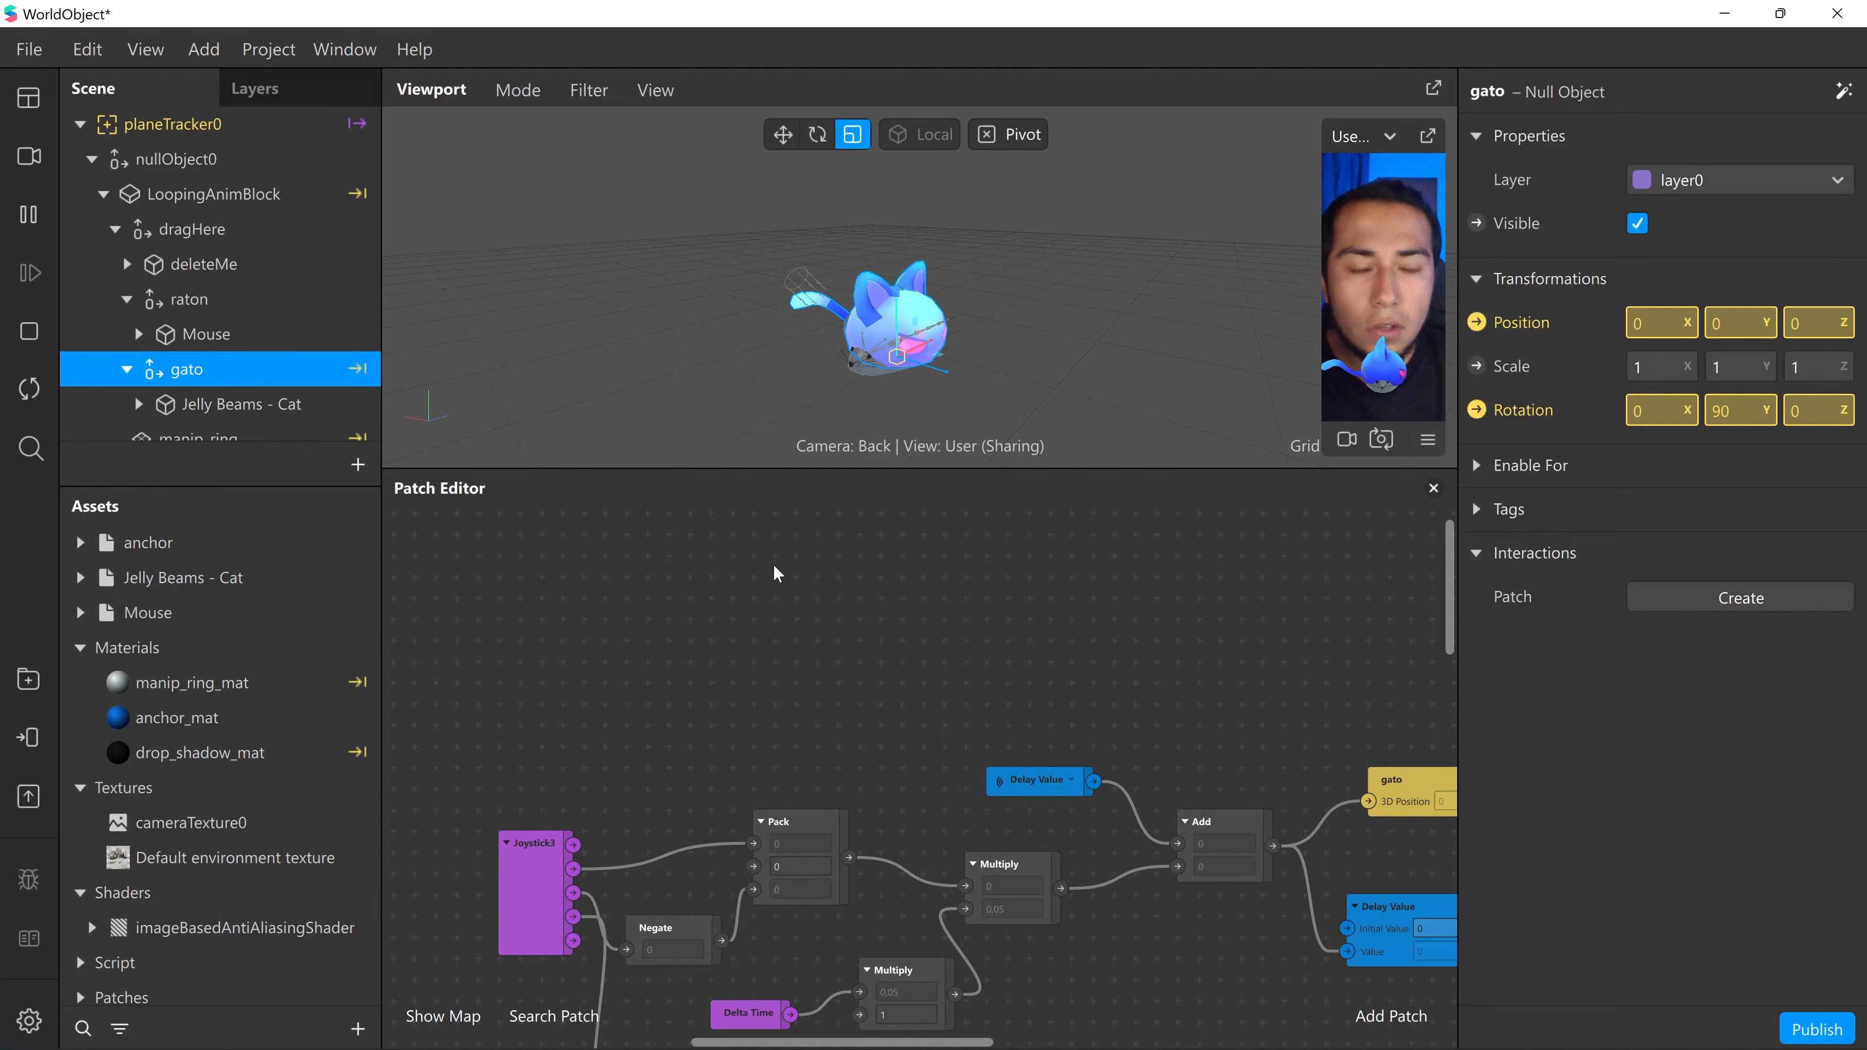
double_click(663, 594)
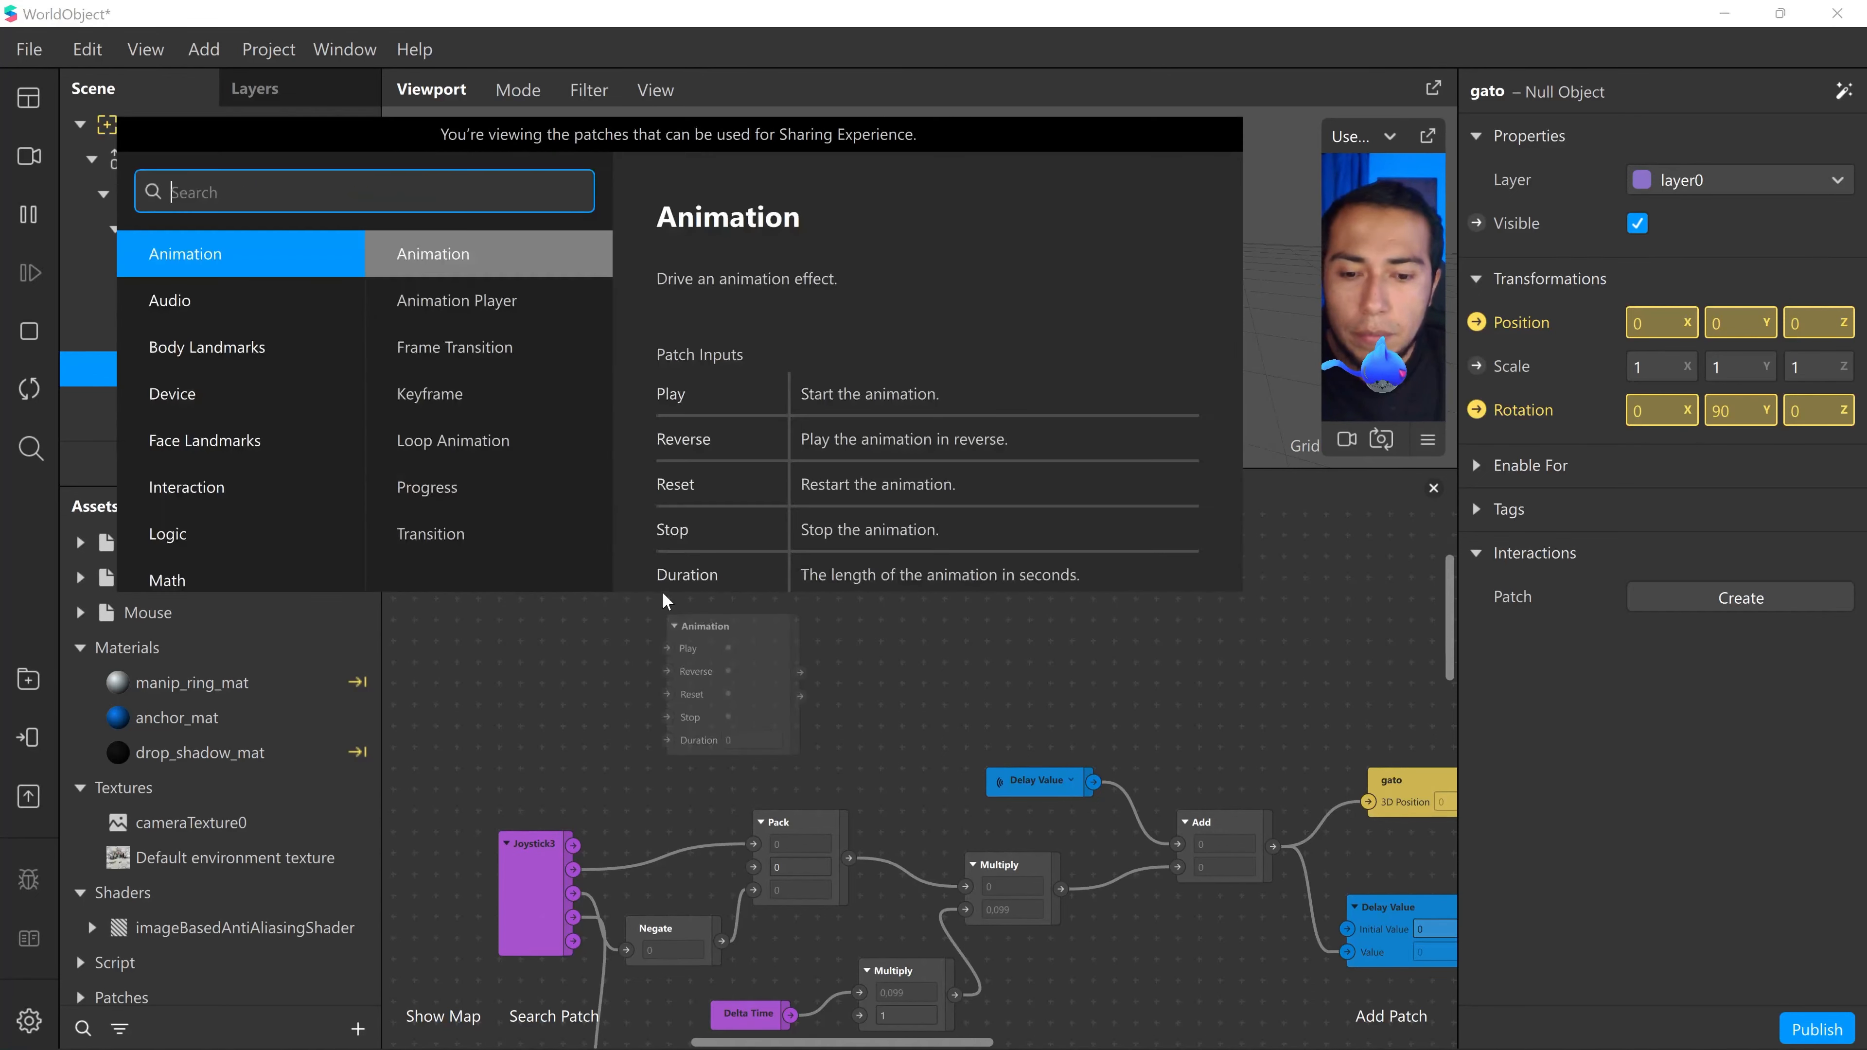
text(loo)
key(Return)
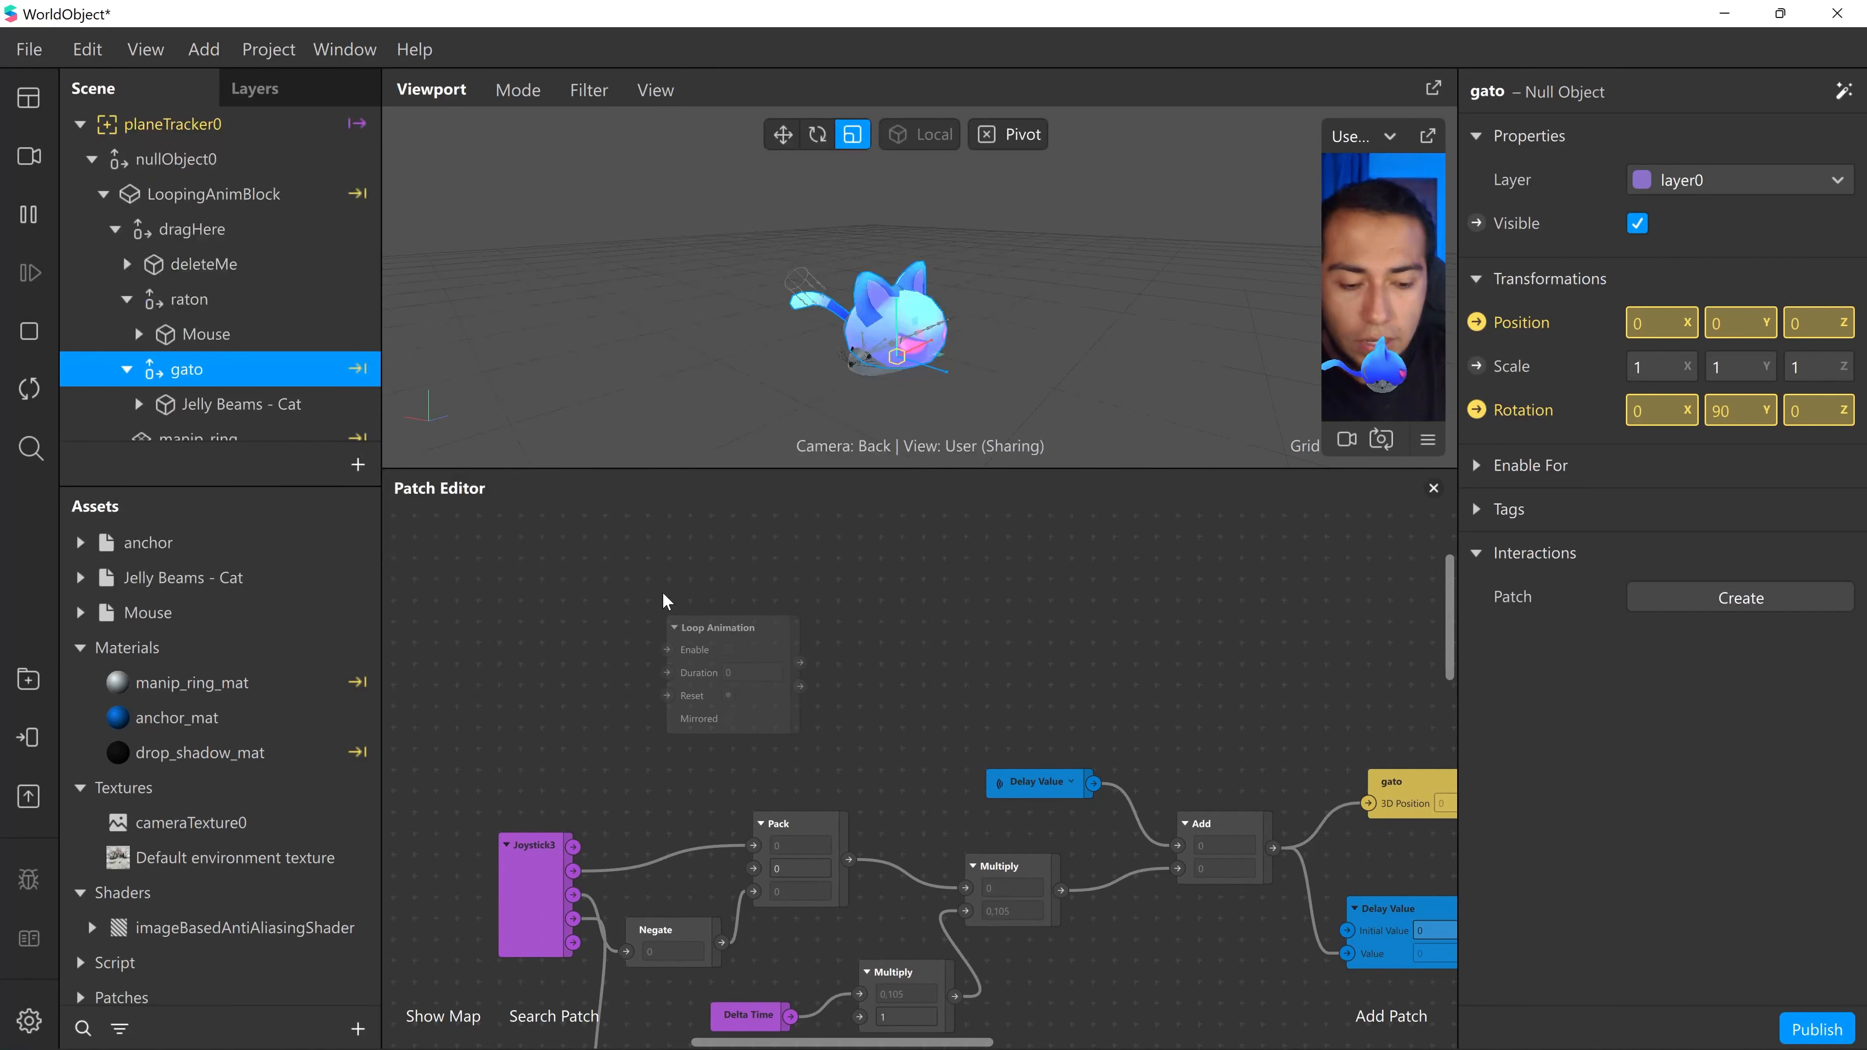
middle_drag(959, 782, 949, 857)
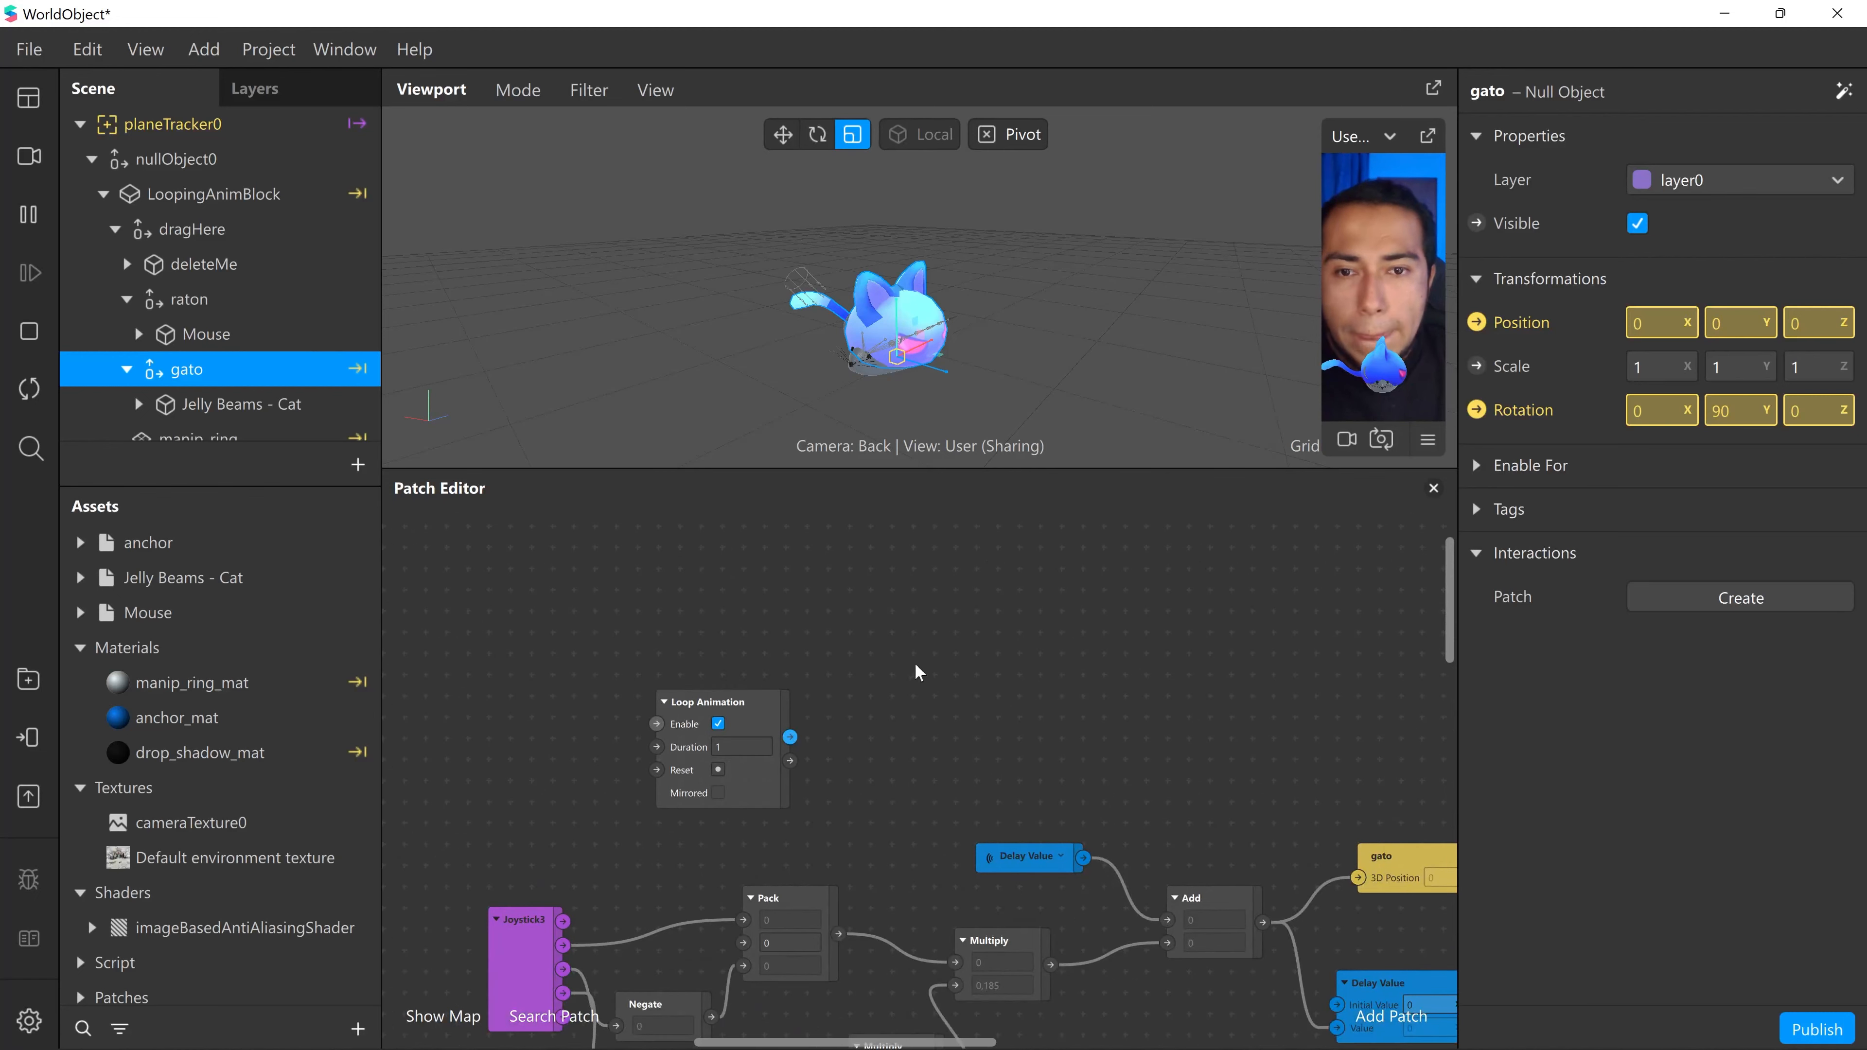
drag(773, 707, 740, 607)
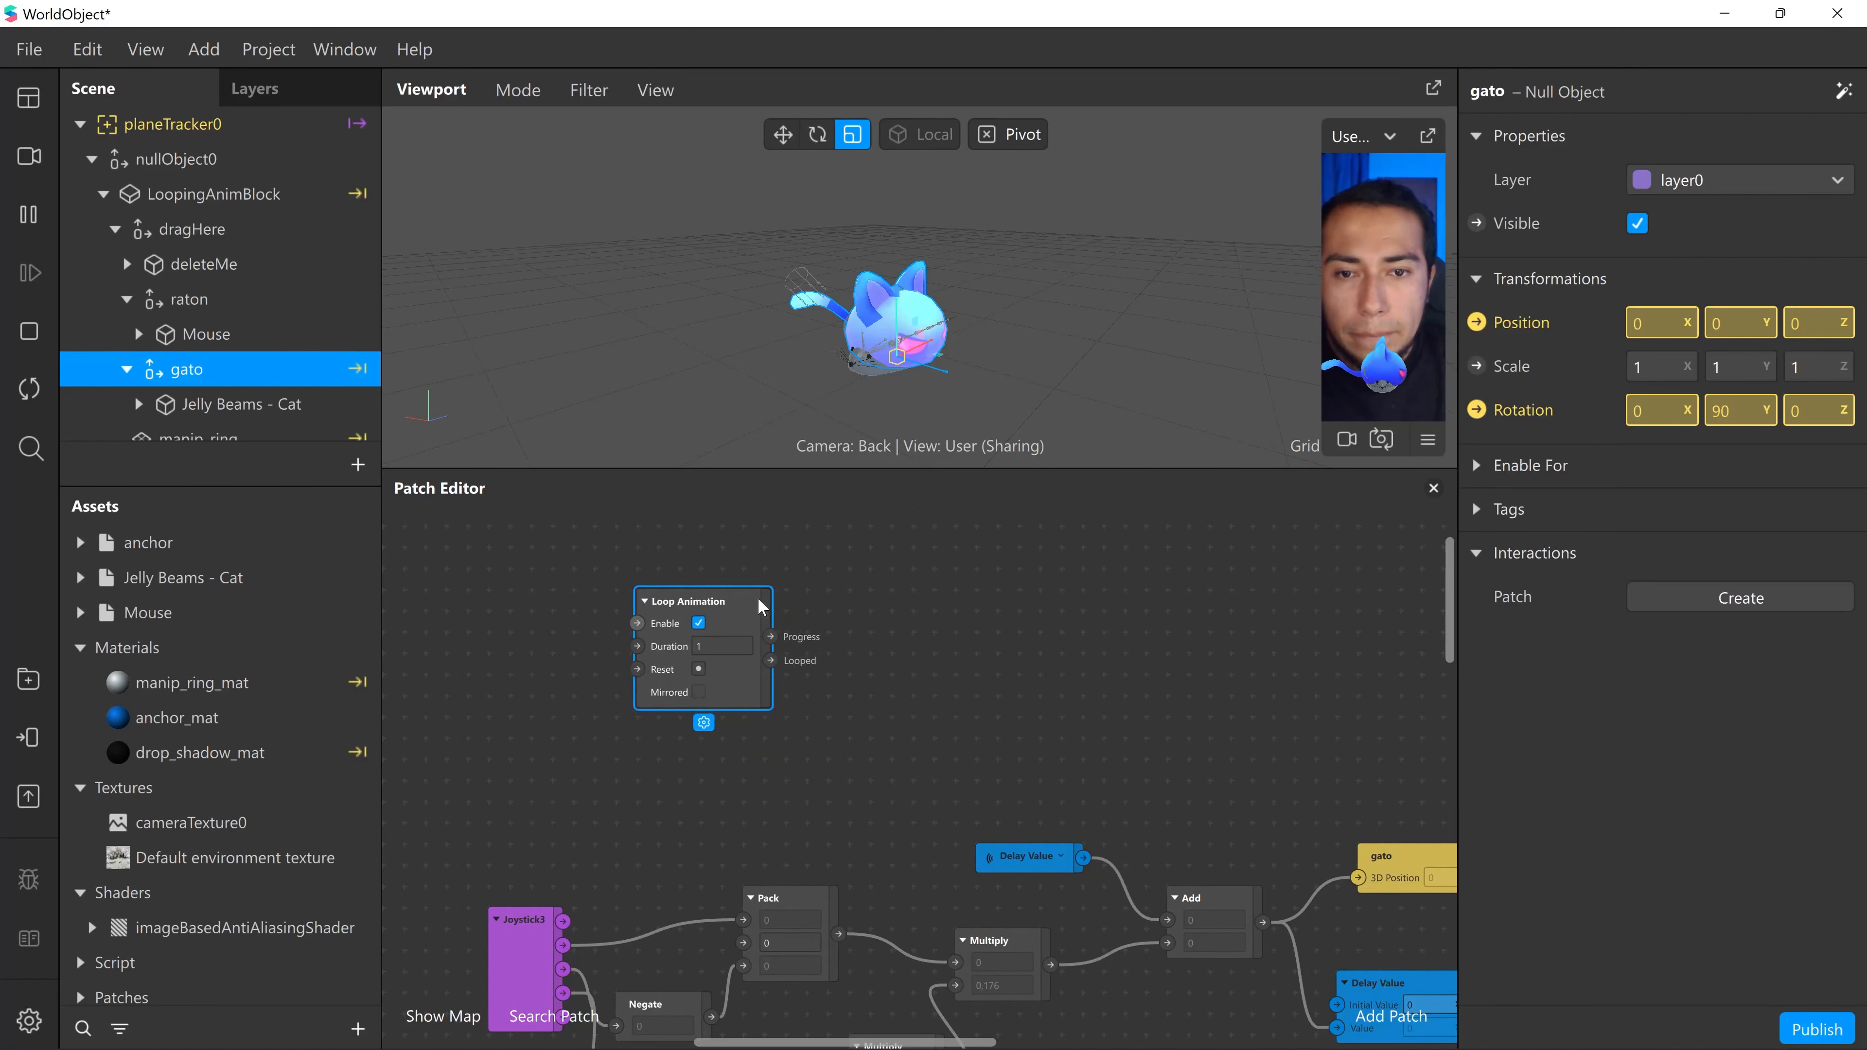
- Create a Random patch beside Loop Animation and connect the Looped output to its Randomize input
double_click(897, 650)
text(rand)
key(Return)
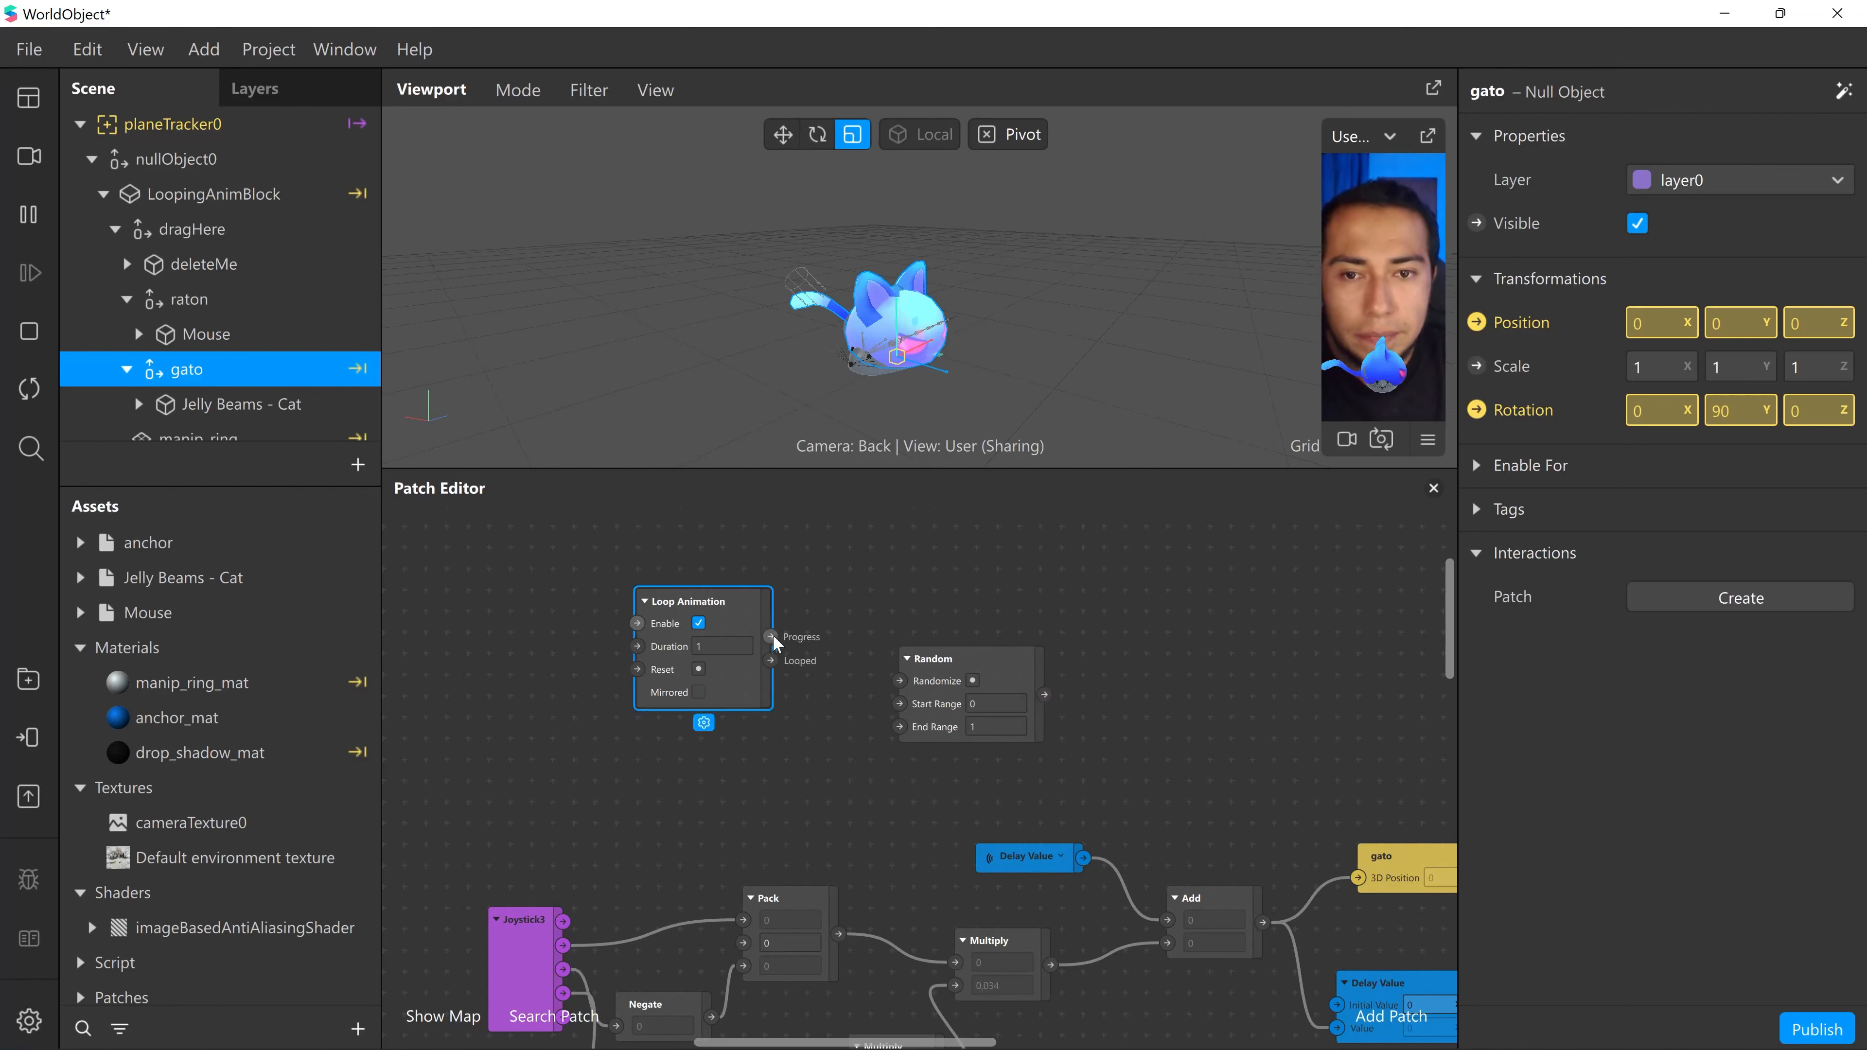
drag(772, 639, 901, 680)
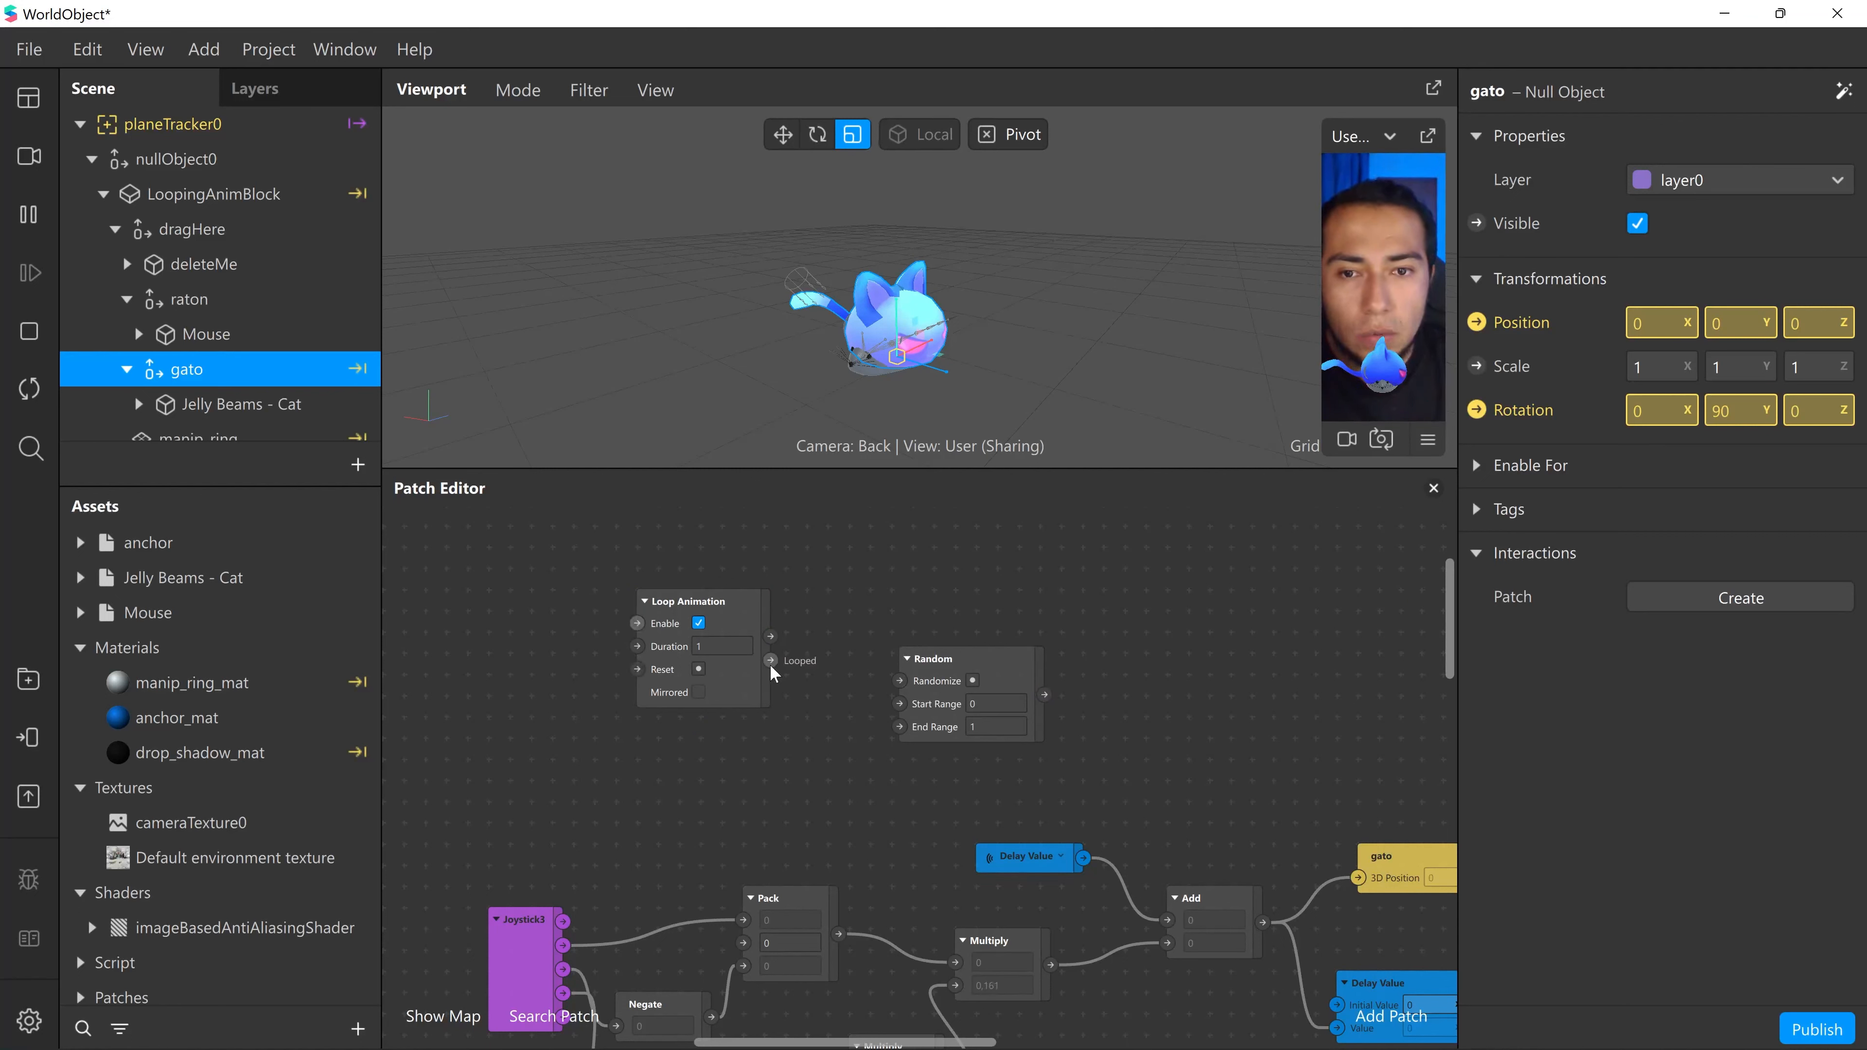
drag(770, 661, 876, 589)
middle_drag(997, 677, 968, 698)
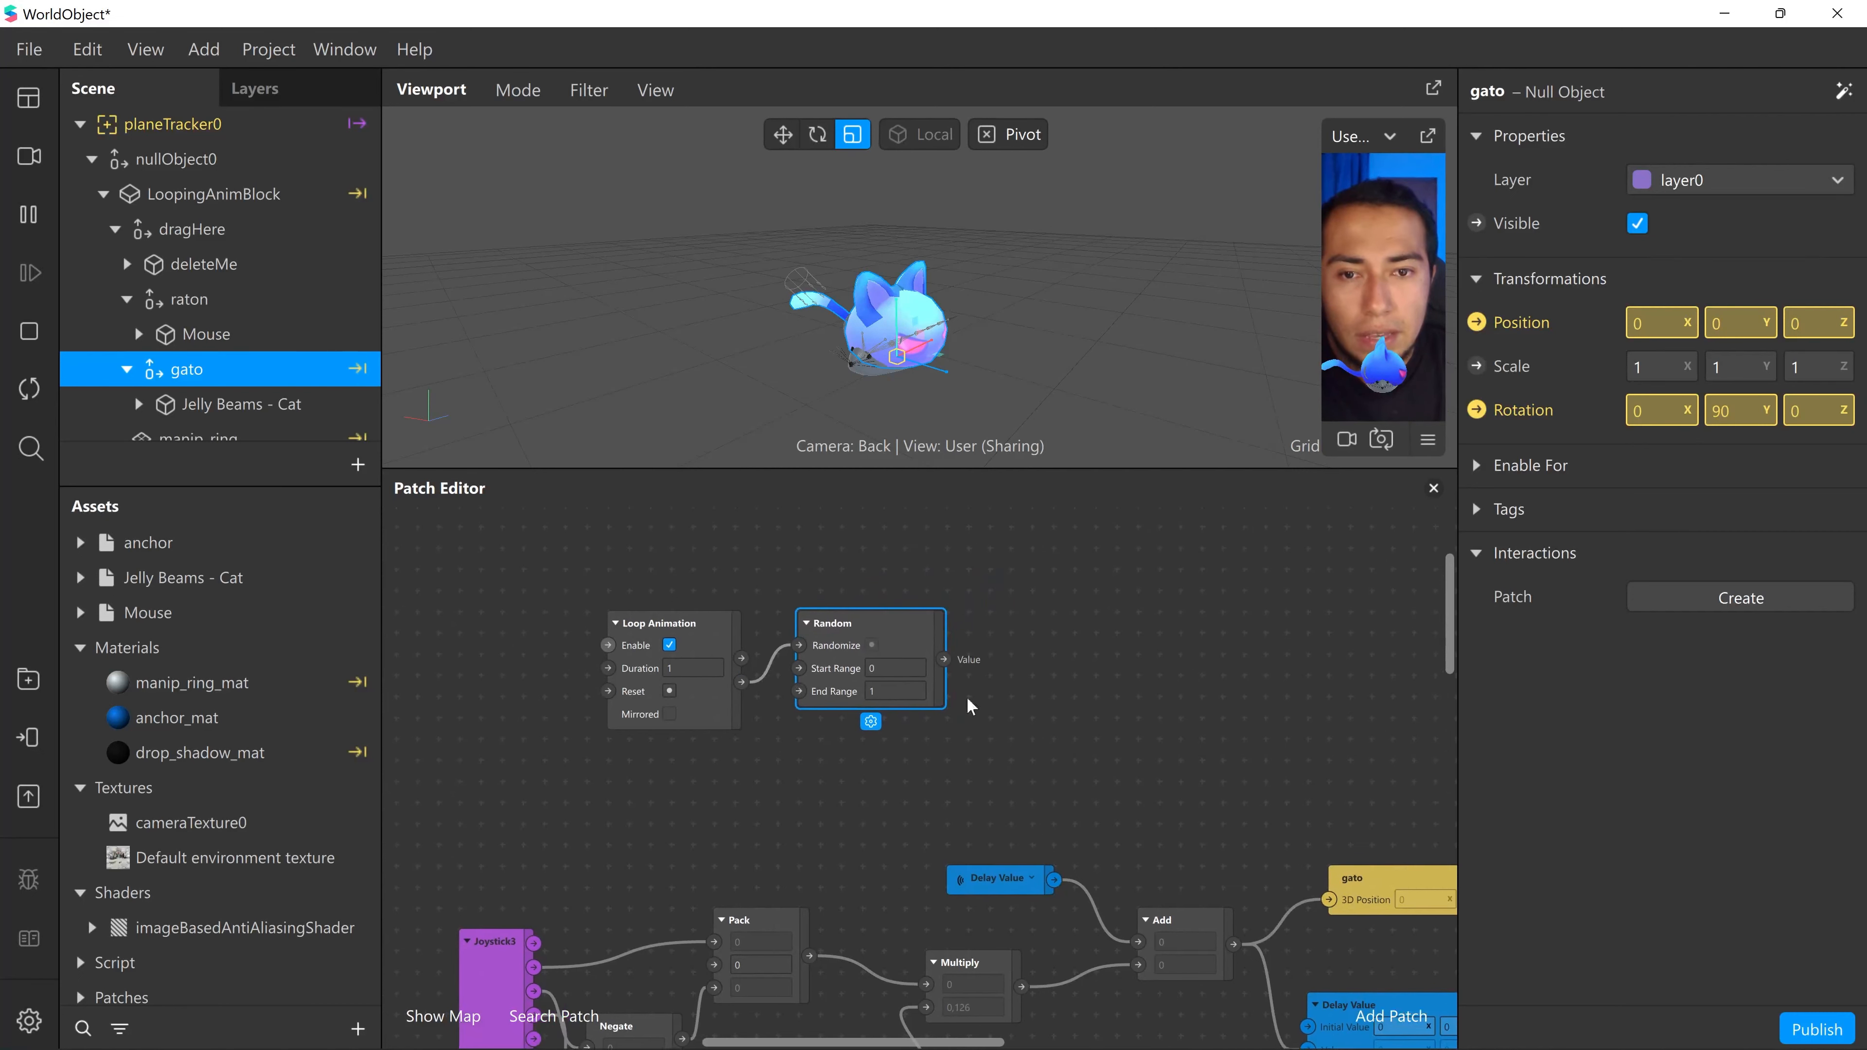
- Create a Multiply patch beside Random and connect the Random value to its first input
double_click(1031, 650)
text(mu)
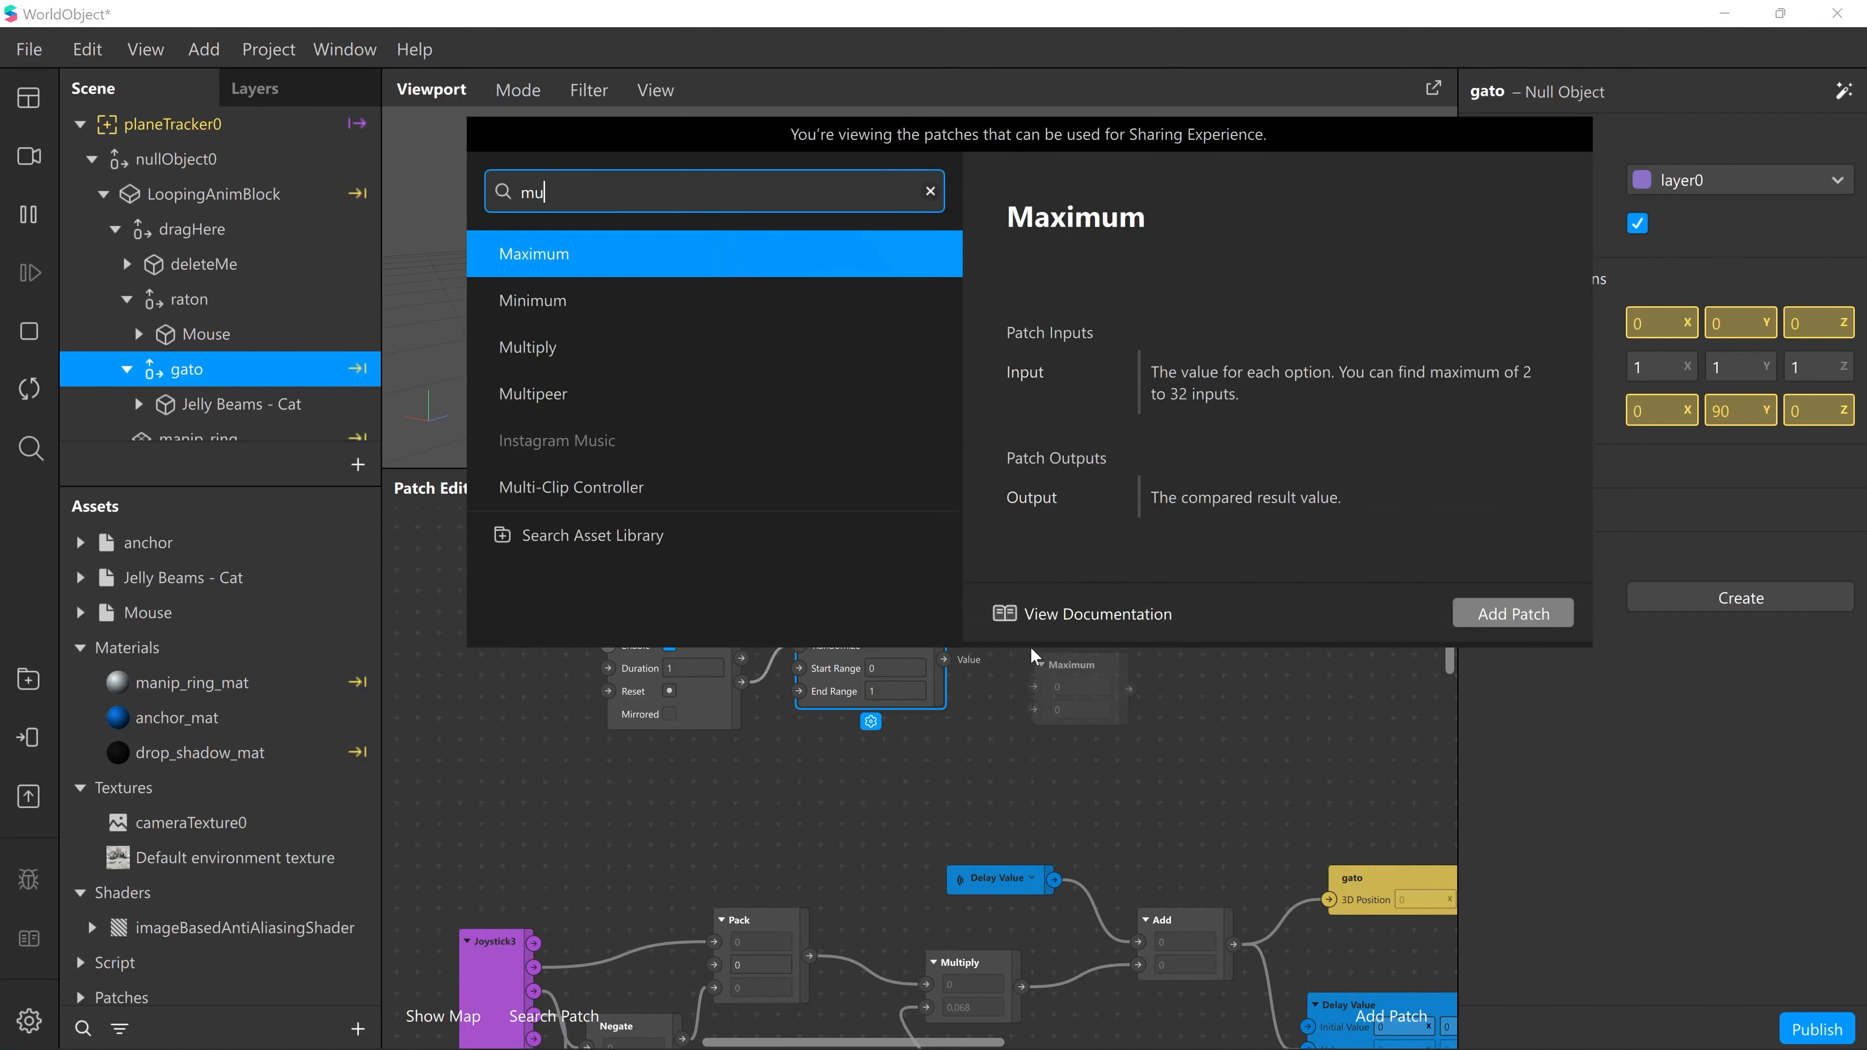
key(Down)
key(Down)
key(Return)
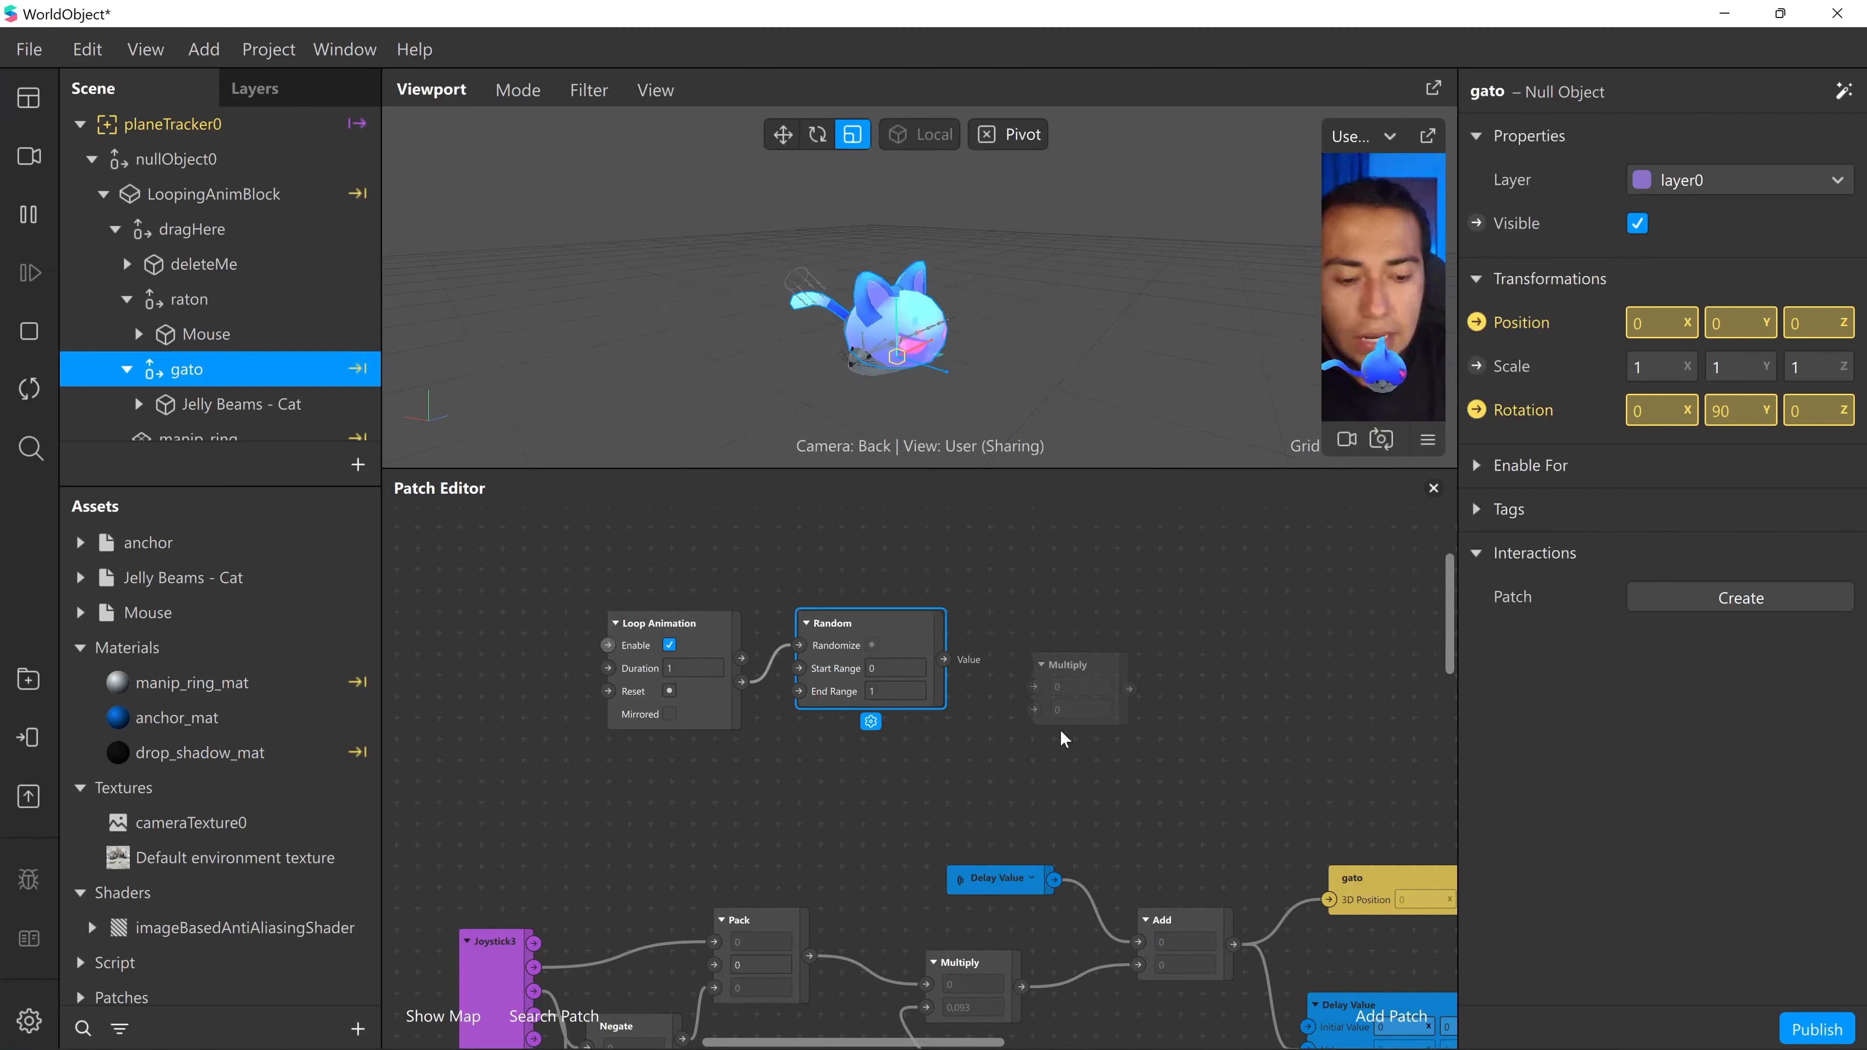
drag(1053, 679, 1009, 637)
drag(1162, 741, 855, 734)
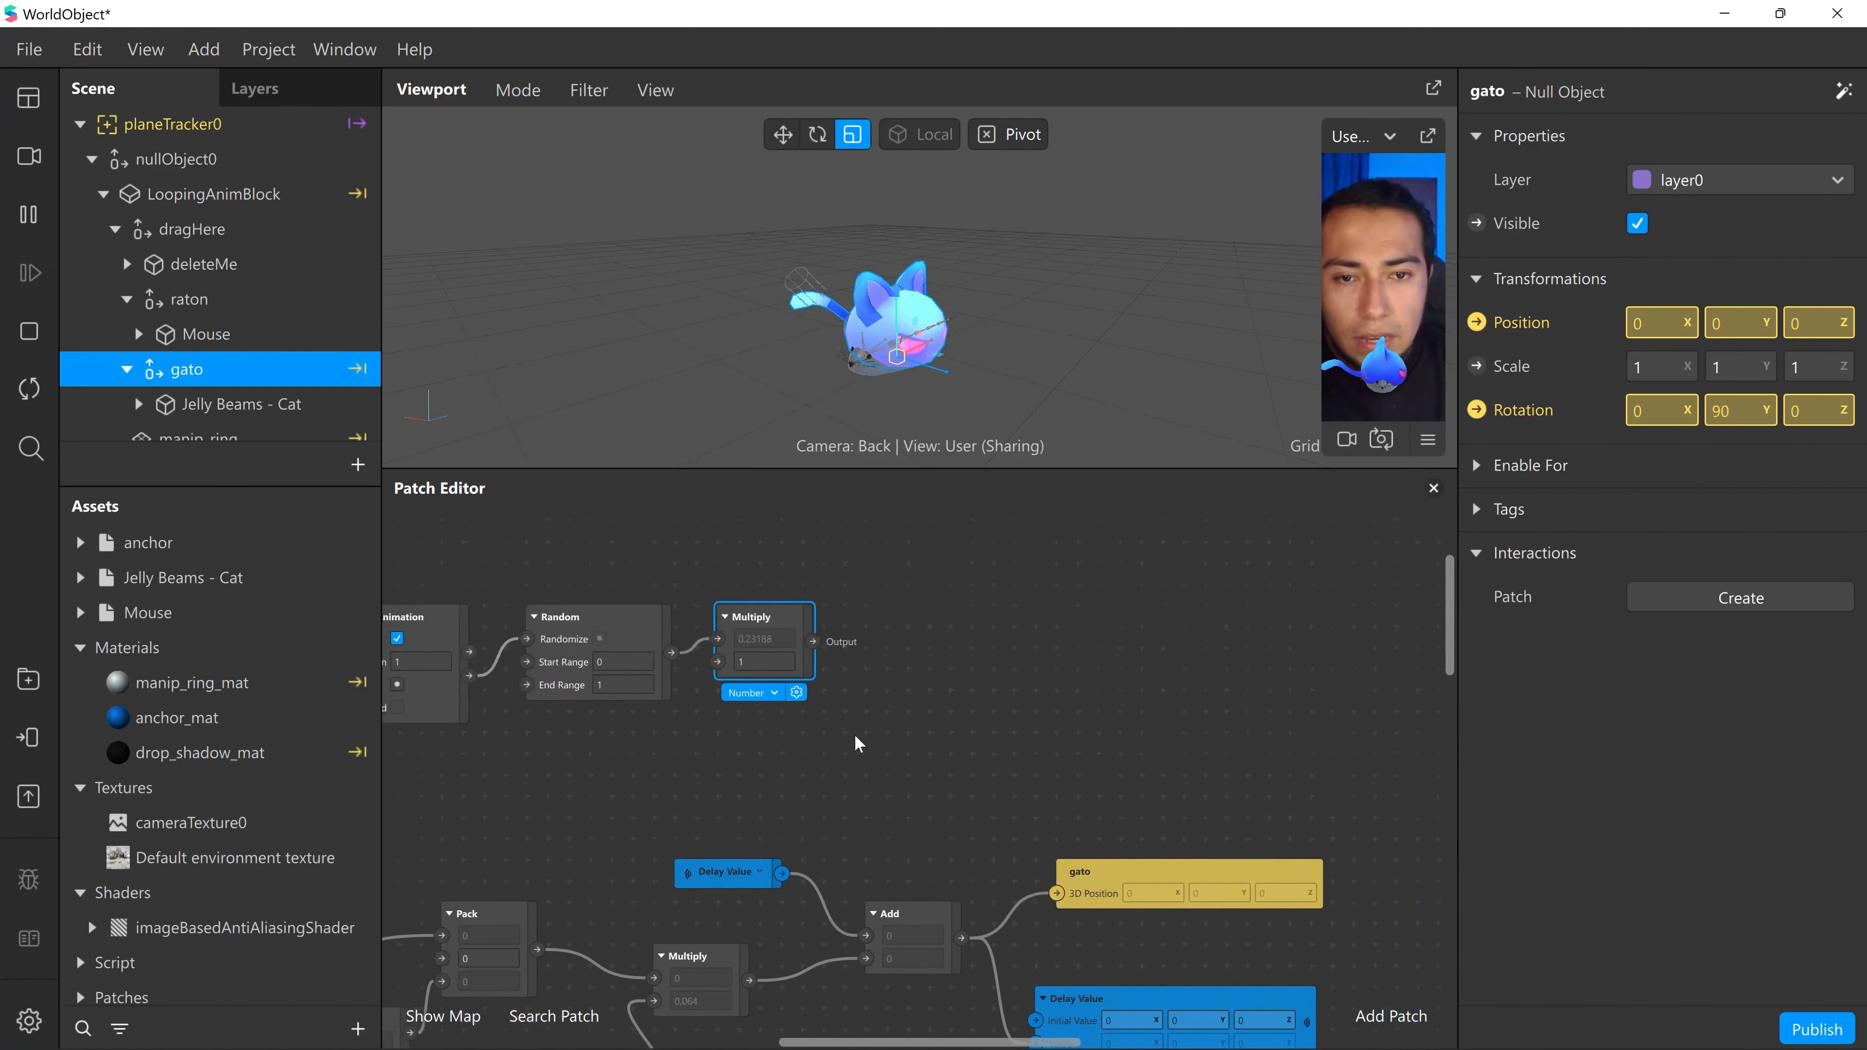
- Create a Clamp patch beside the new Multiply and connect the Multiply output to its value input
double_click(943, 667)
text(clamp)
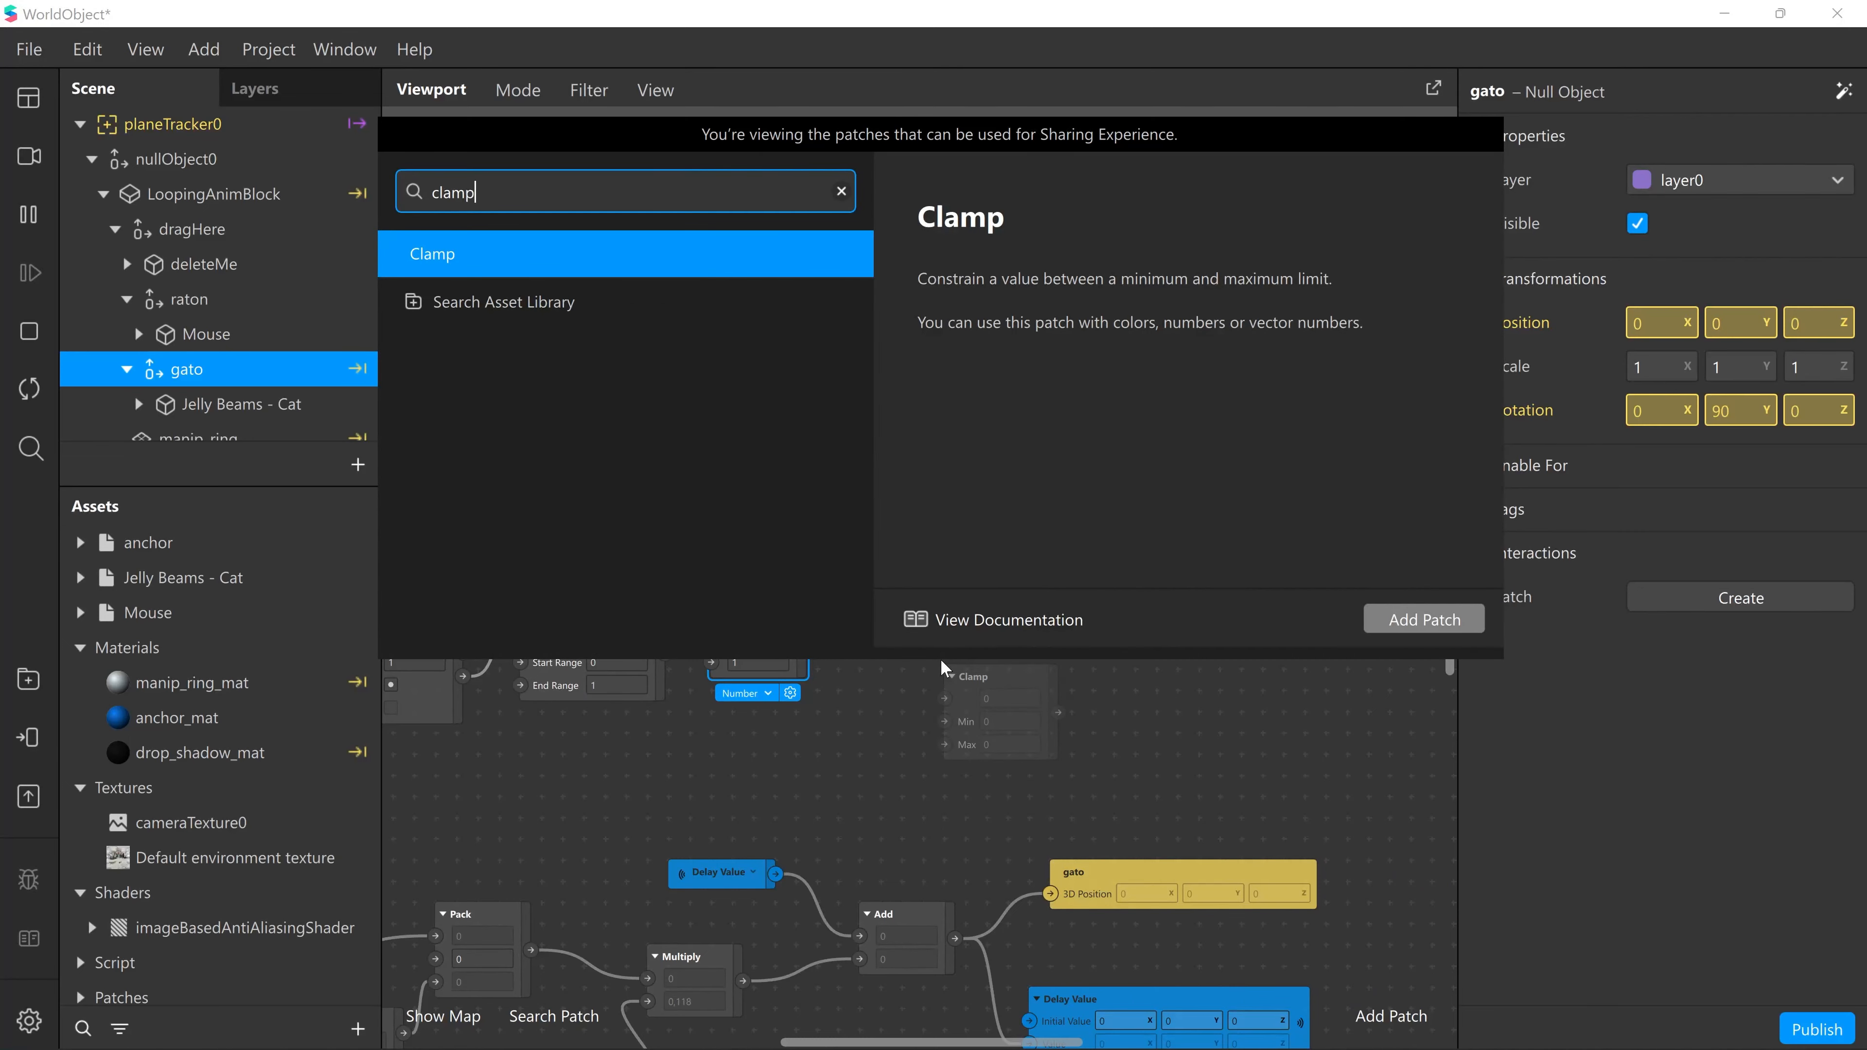
key(Return)
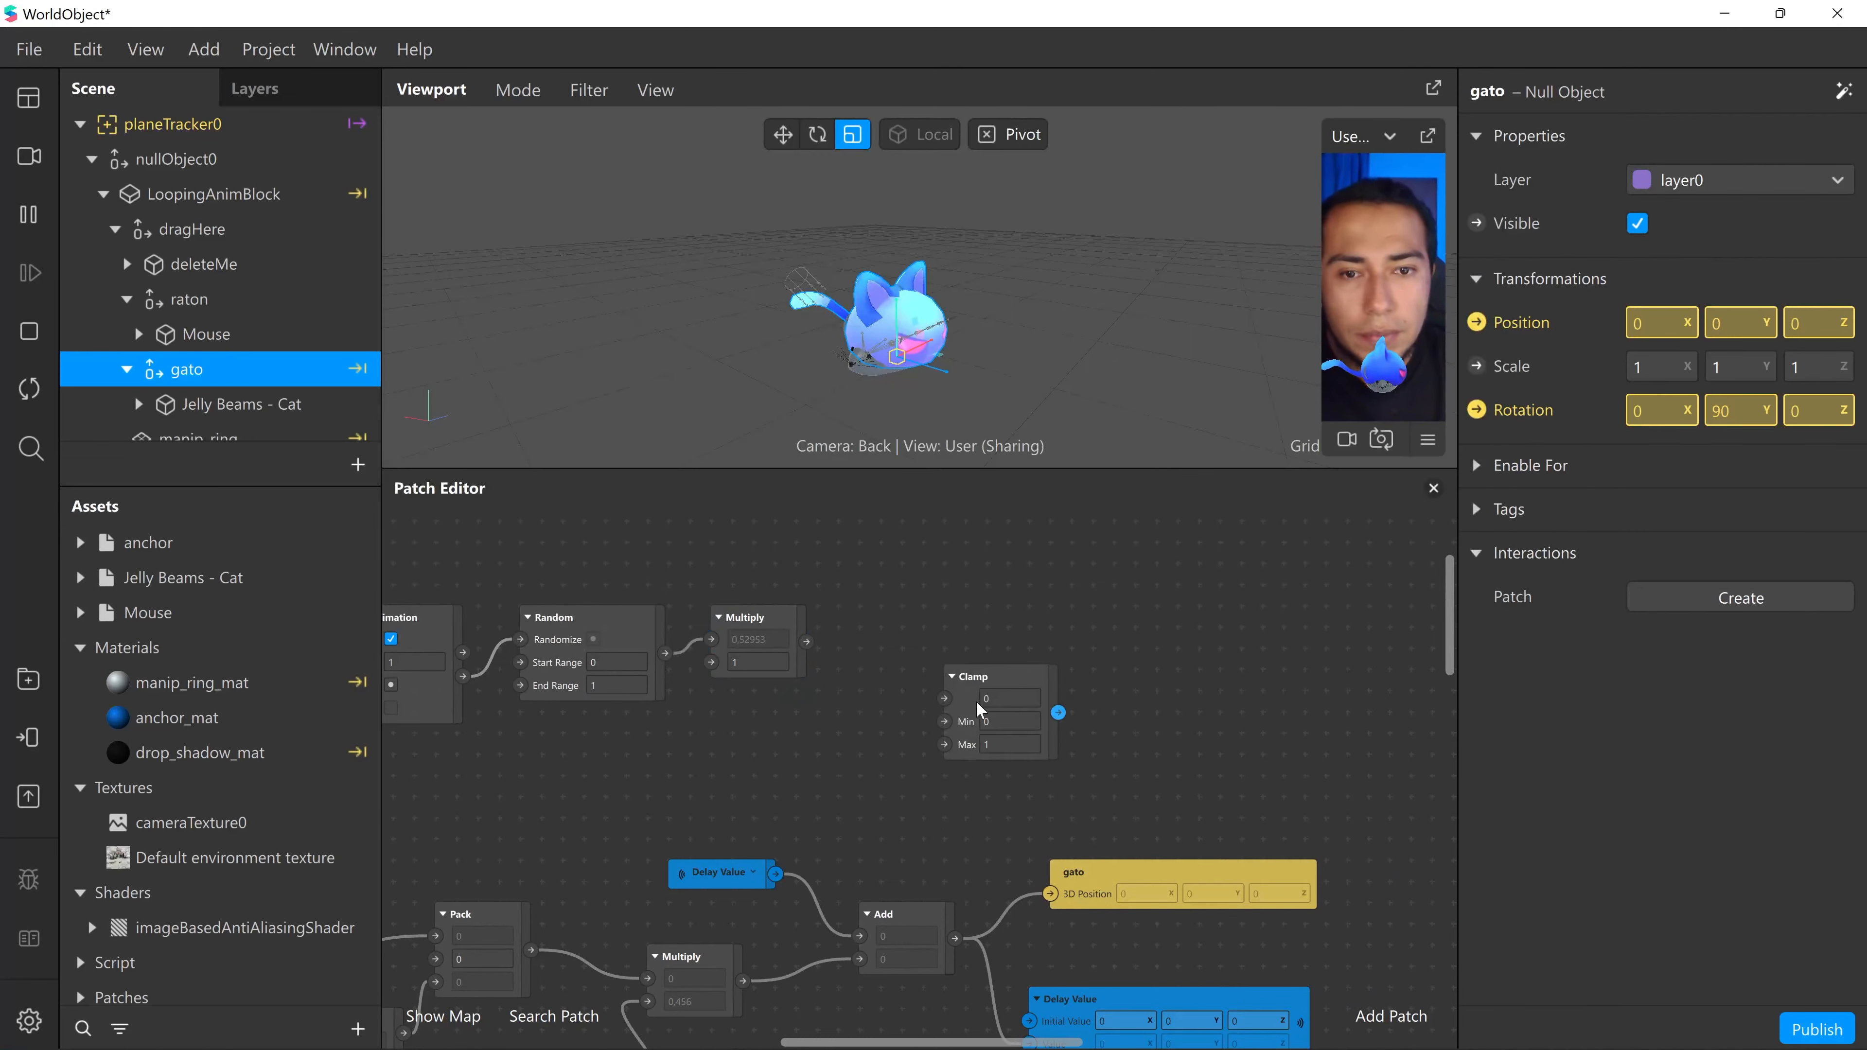
mouse_move(976, 700)
mouse_down()
mouse_move(913, 641)
mouse_move(852, 642)
mouse_move(884, 637)
mouse_up()
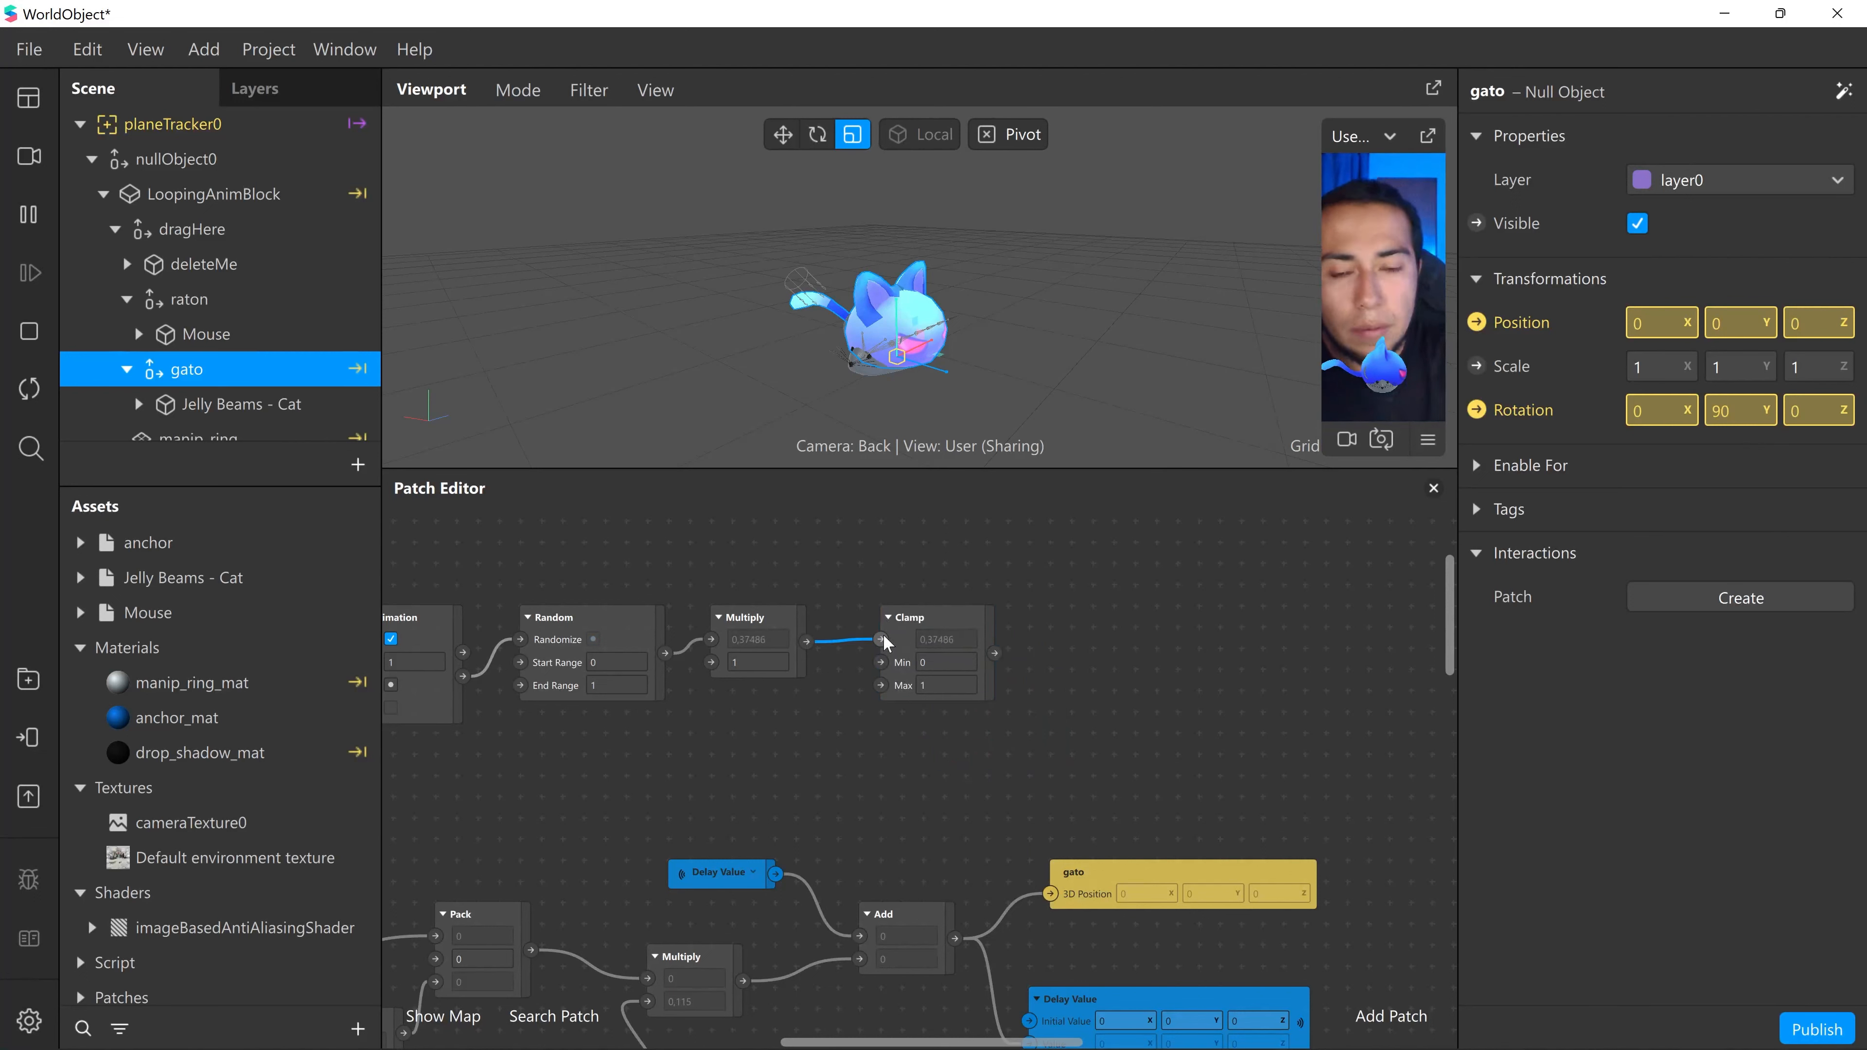
- Create an Exponential Smoothing patch beside Clamp and connect the Clamp output to its Input
middle_drag(1111, 793, 1071, 833)
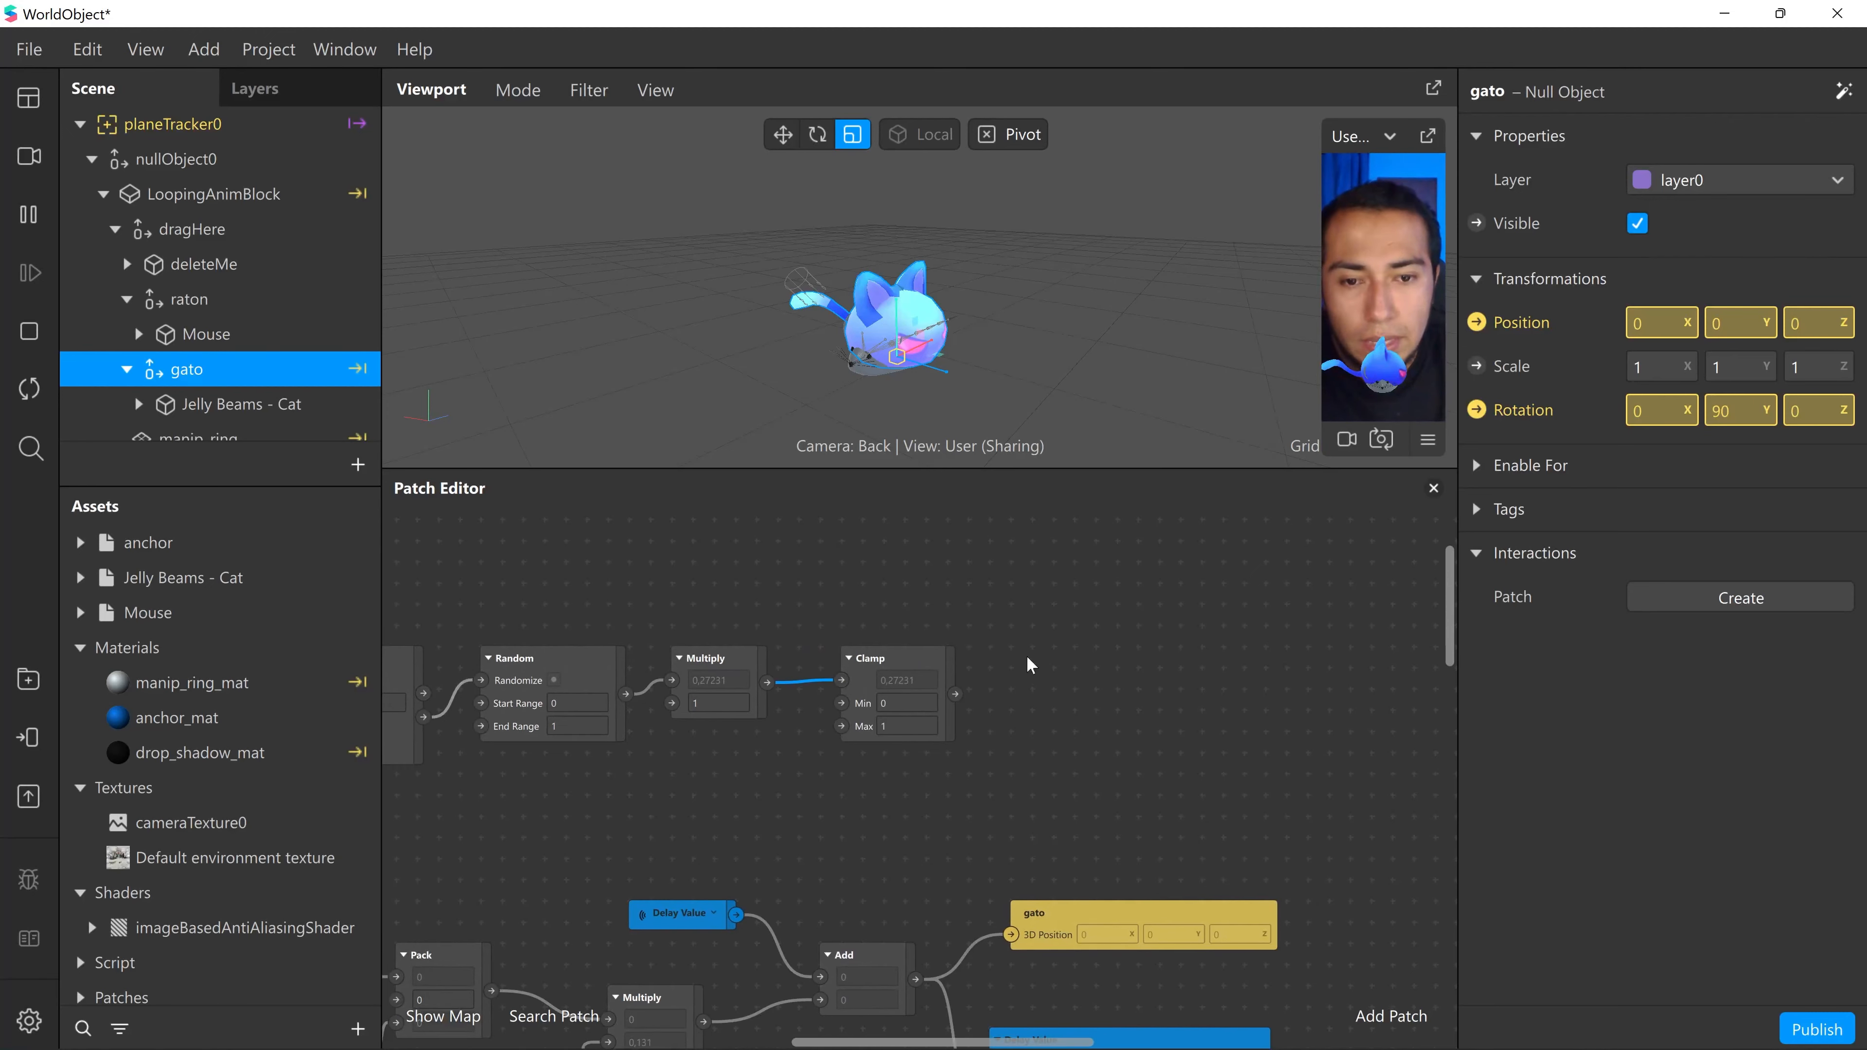
double_click(1034, 669)
text(expo)
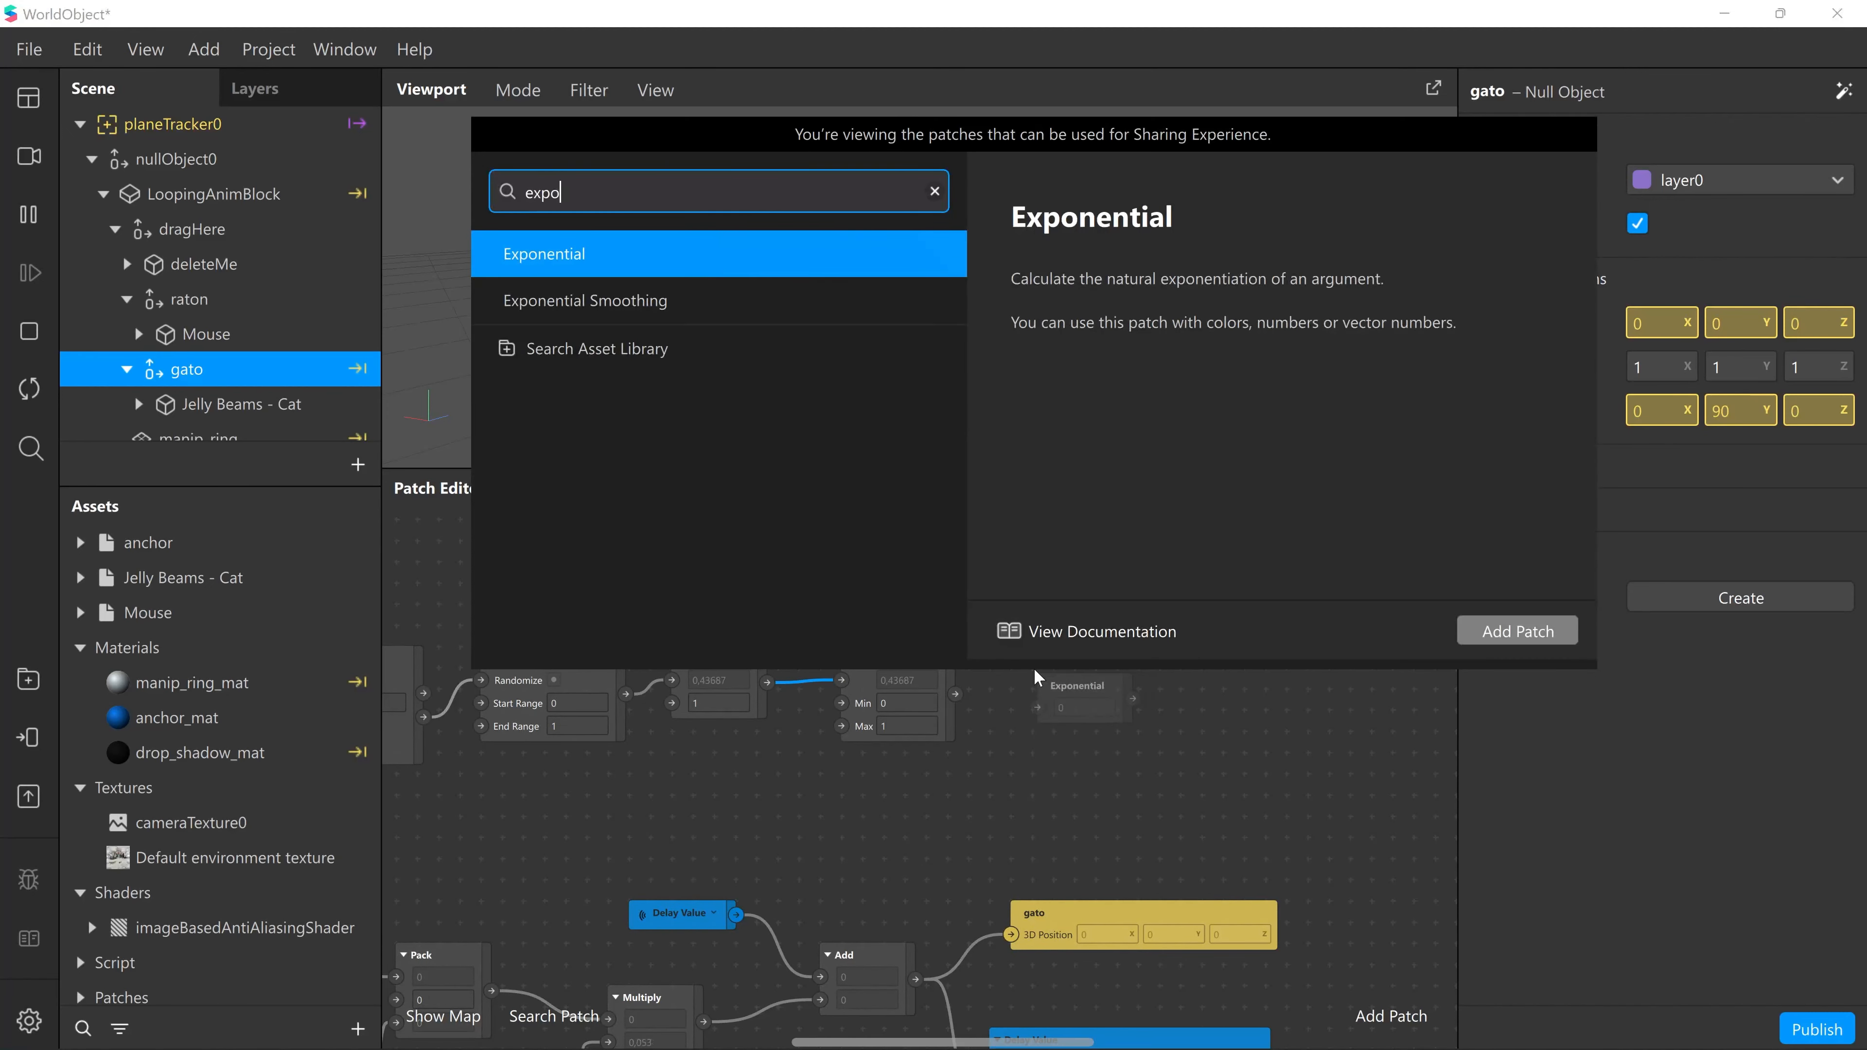
key(Down)
key(Return)
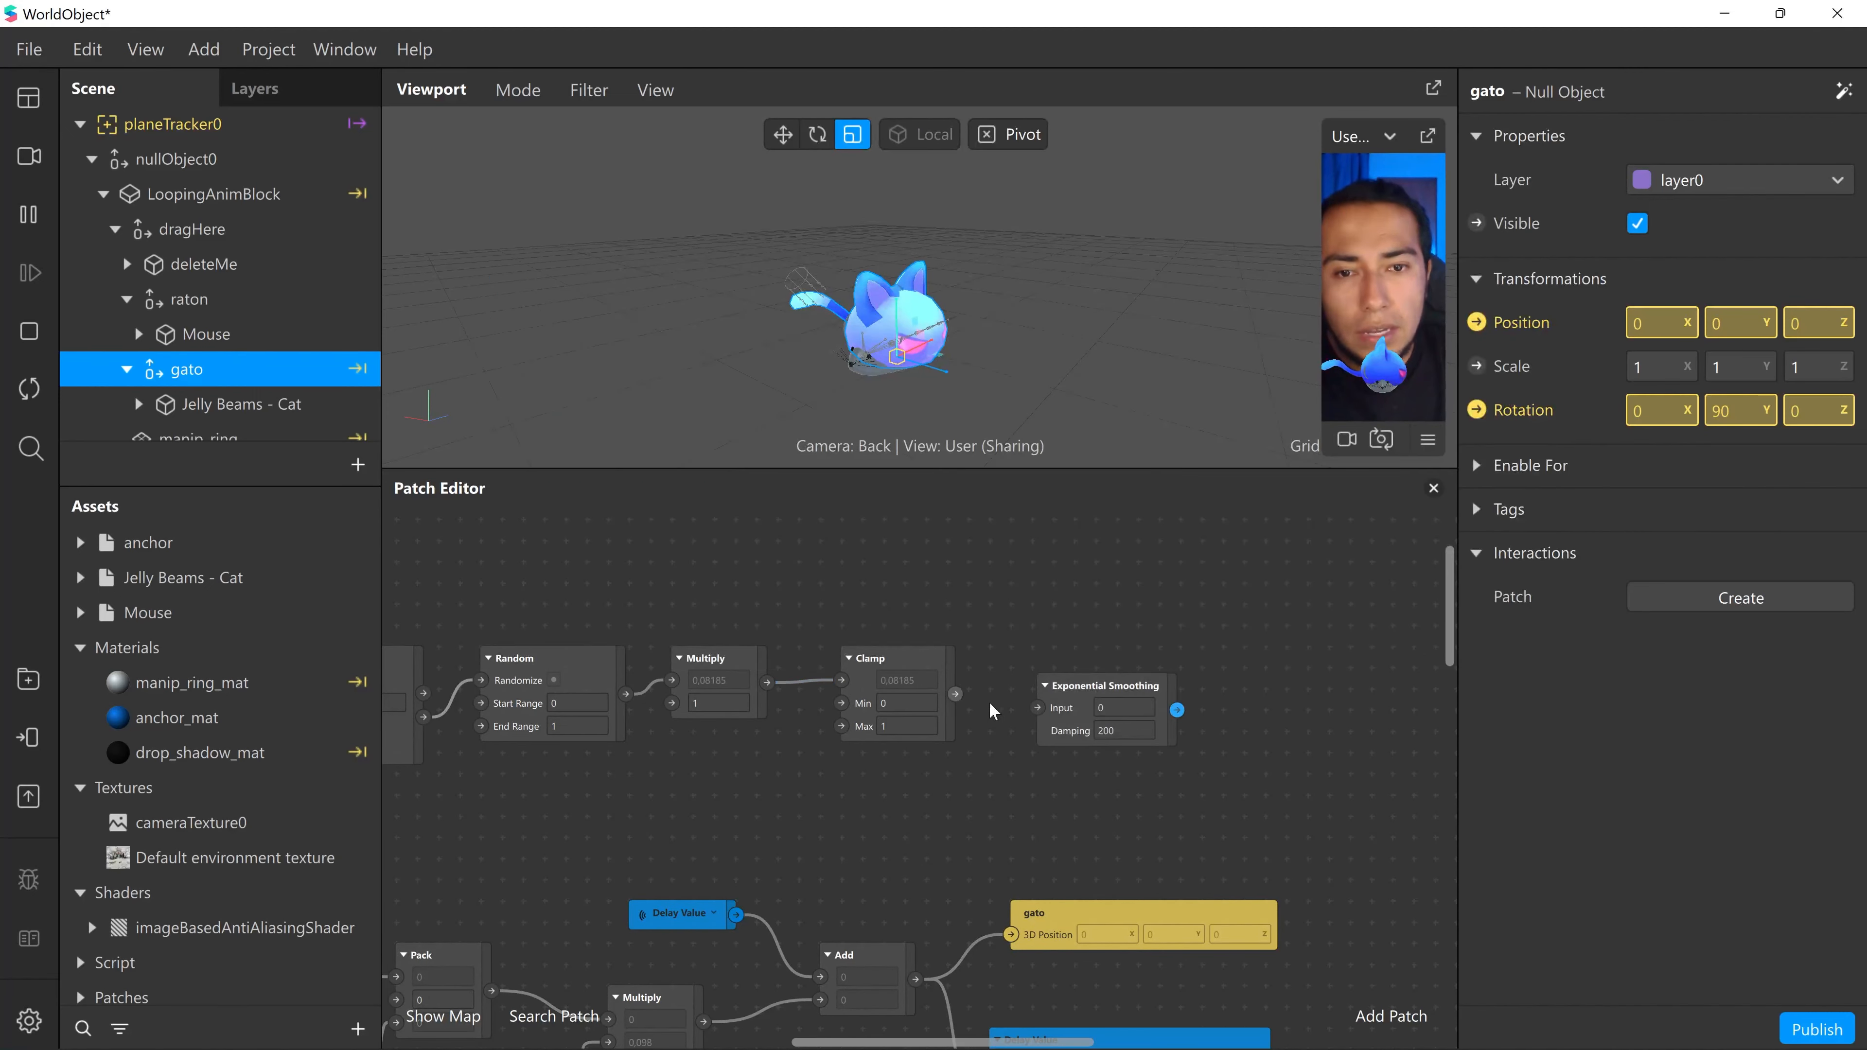
drag(1036, 704, 1038, 663)
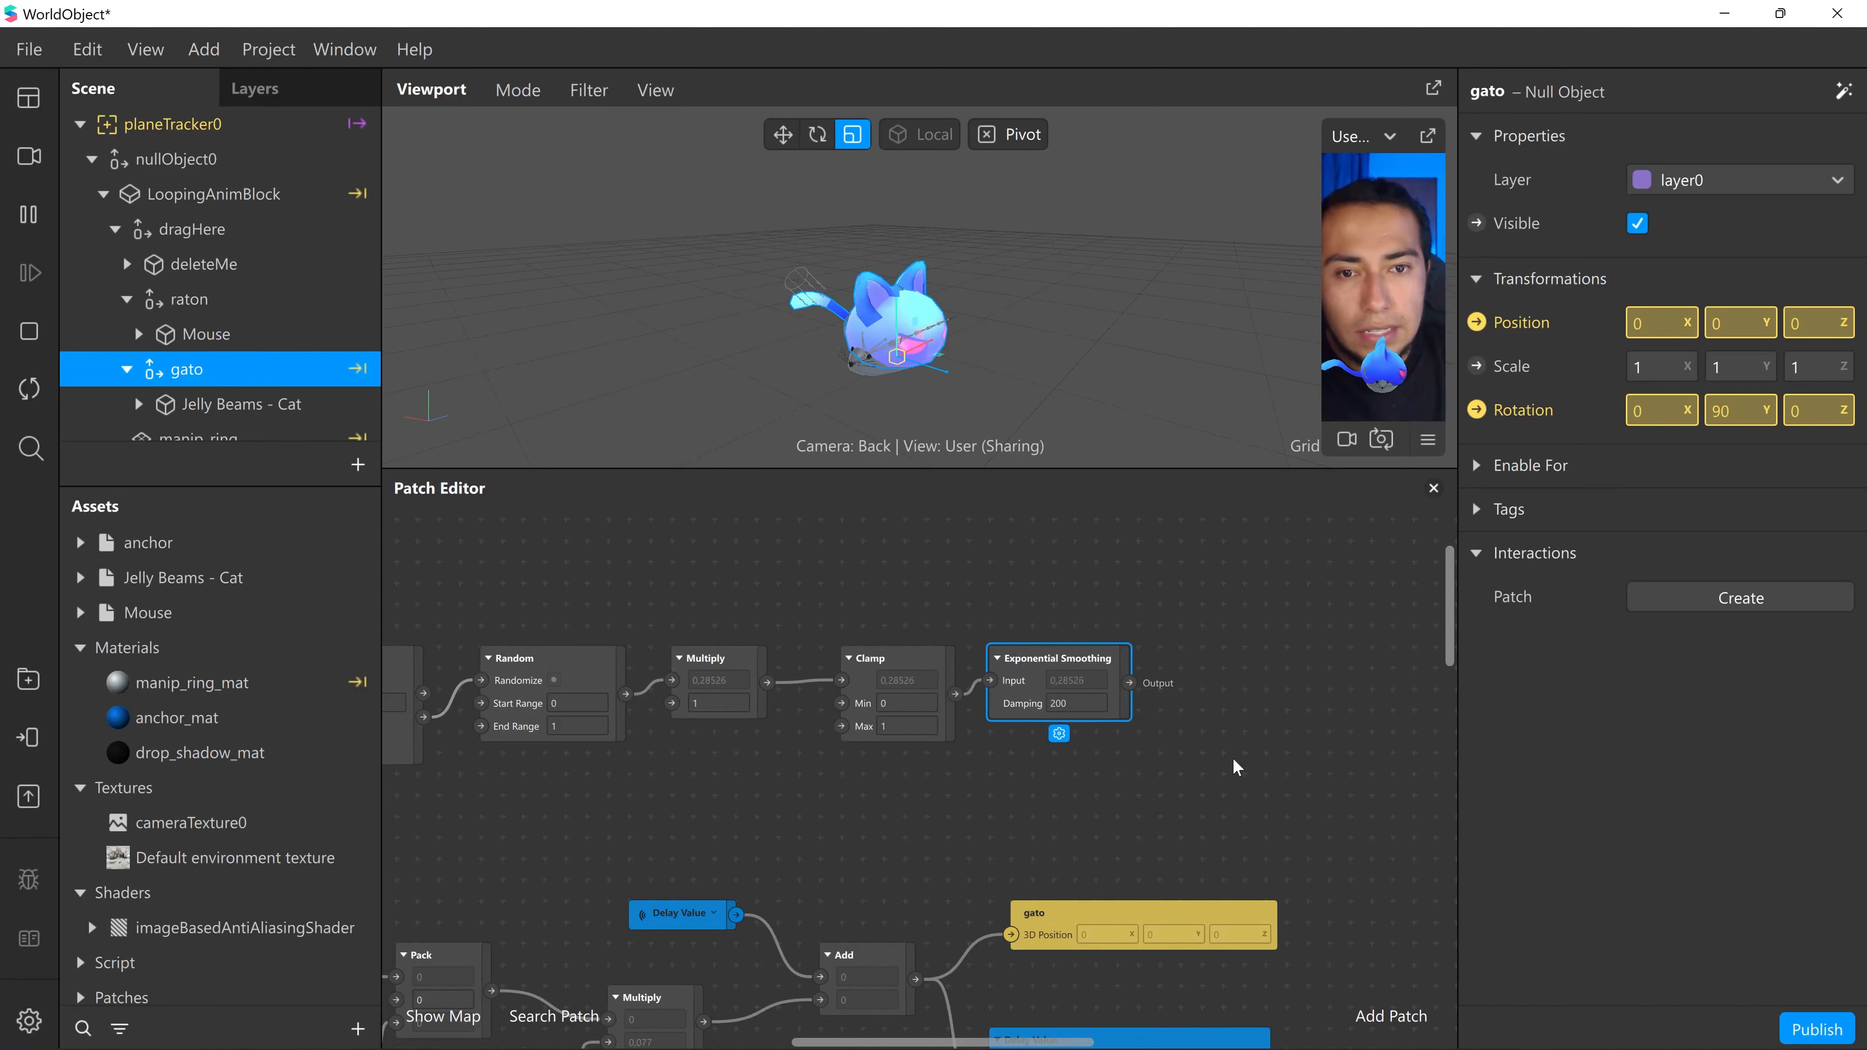
- Create a Pack patch and place it beside Exponential Smoothing, slightly above its level
drag(1234, 760, 1178, 782)
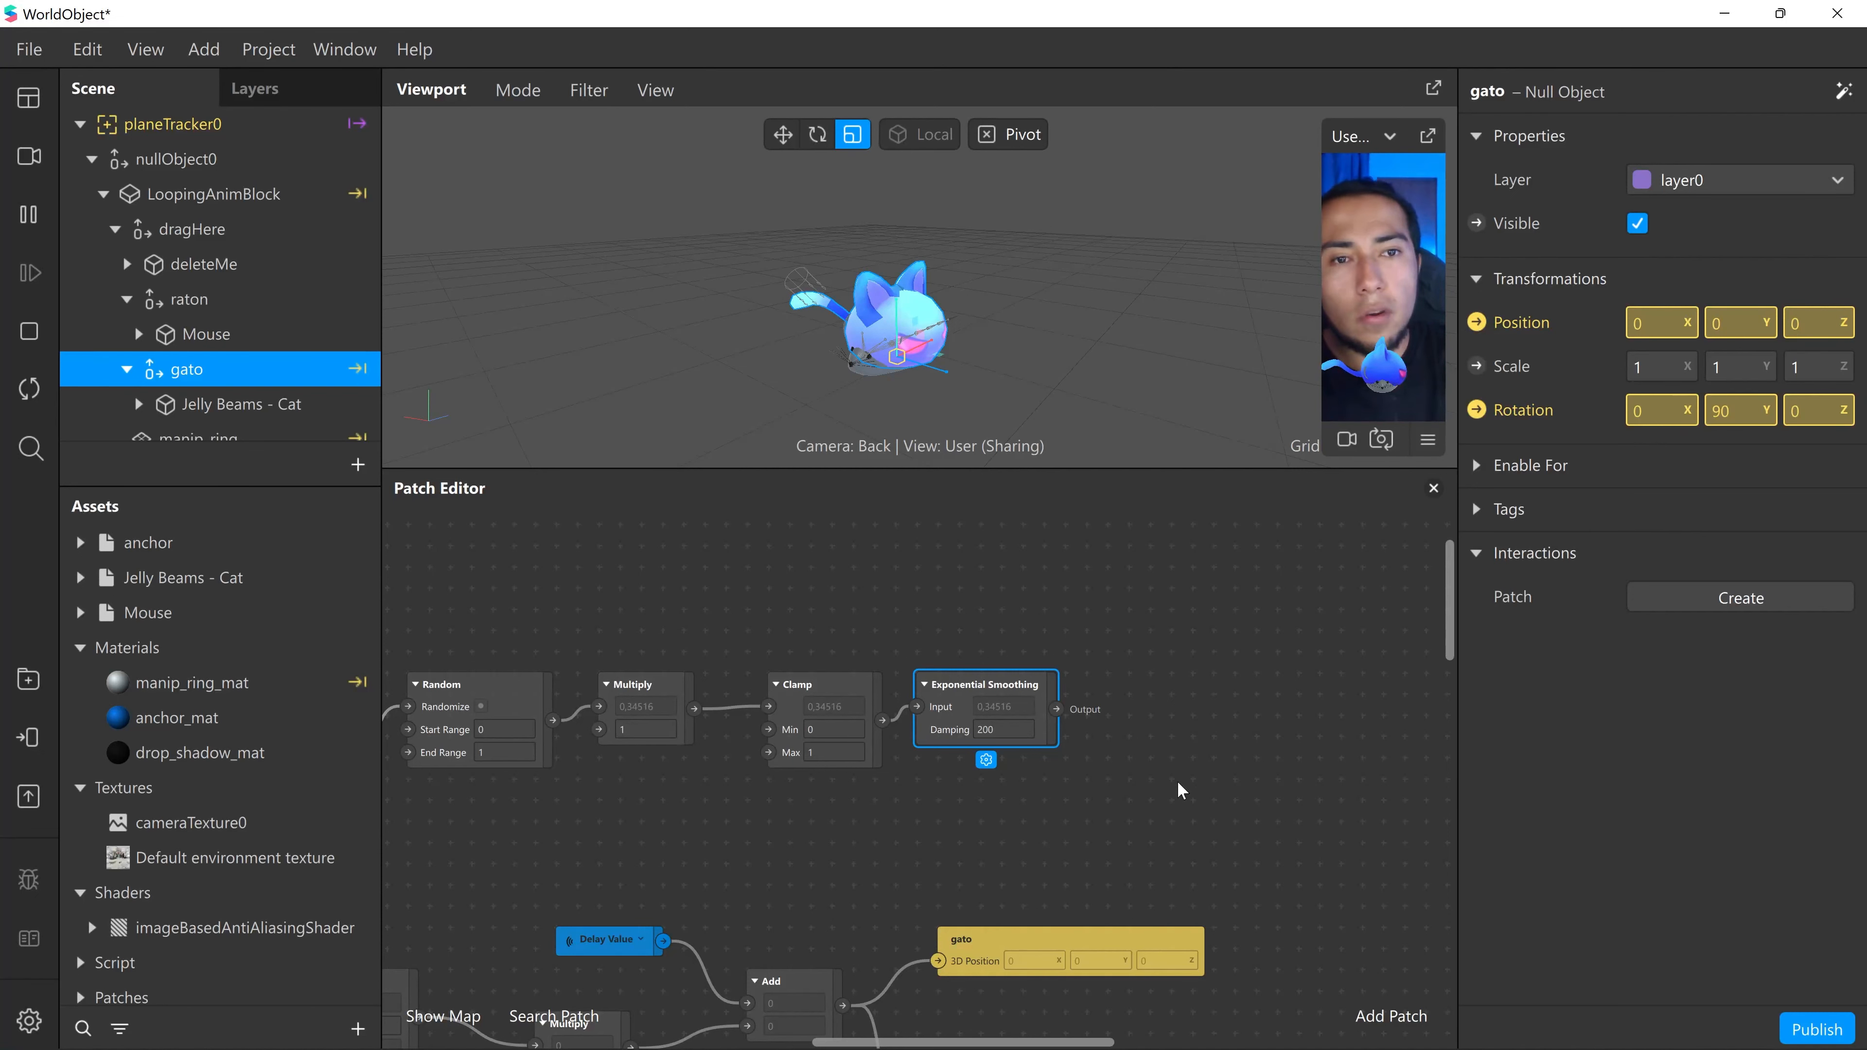
click(1149, 757)
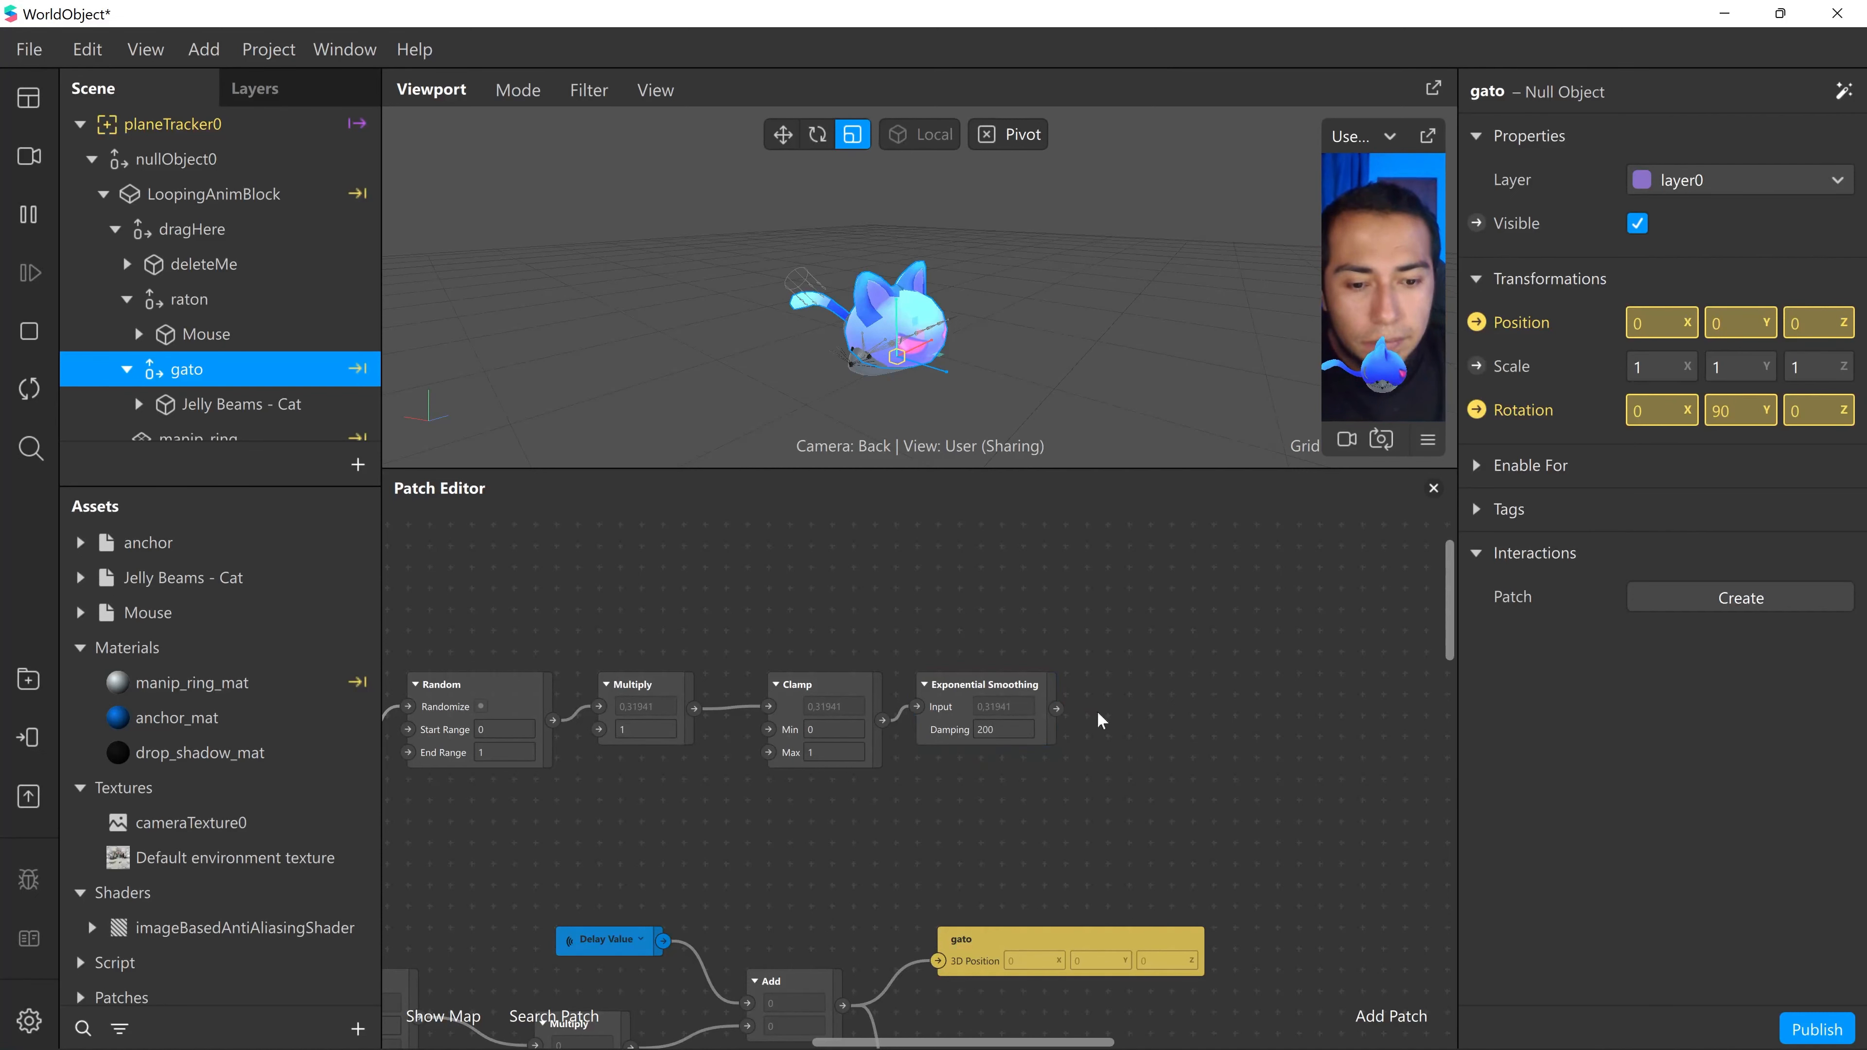
scroll(1091, 691, right, 3)
double_click(1070, 727)
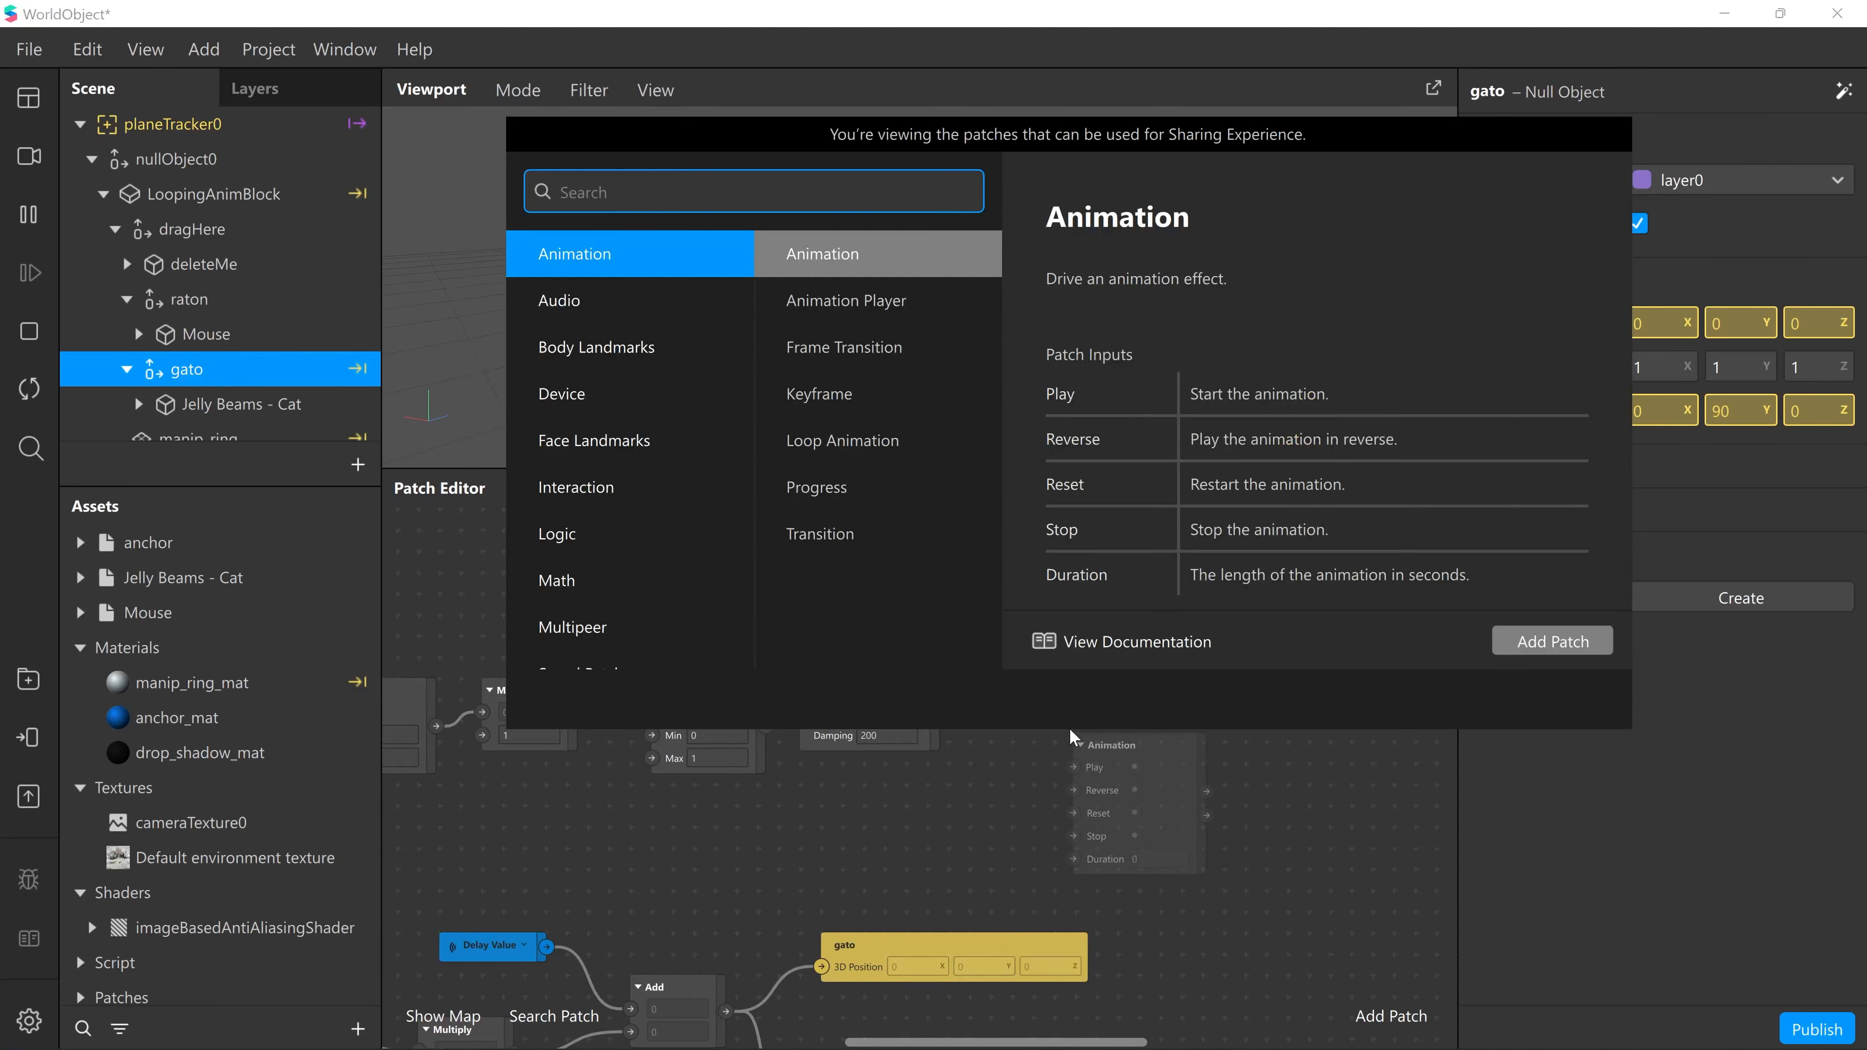
text(pack)
key(Return)
drag(1100, 742, 1057, 634)
- Connect the Exponential Smoothing output to the third input of the Pack patch
scroll(1062, 371, down, 2)
scroll(963, 276, down, 2)
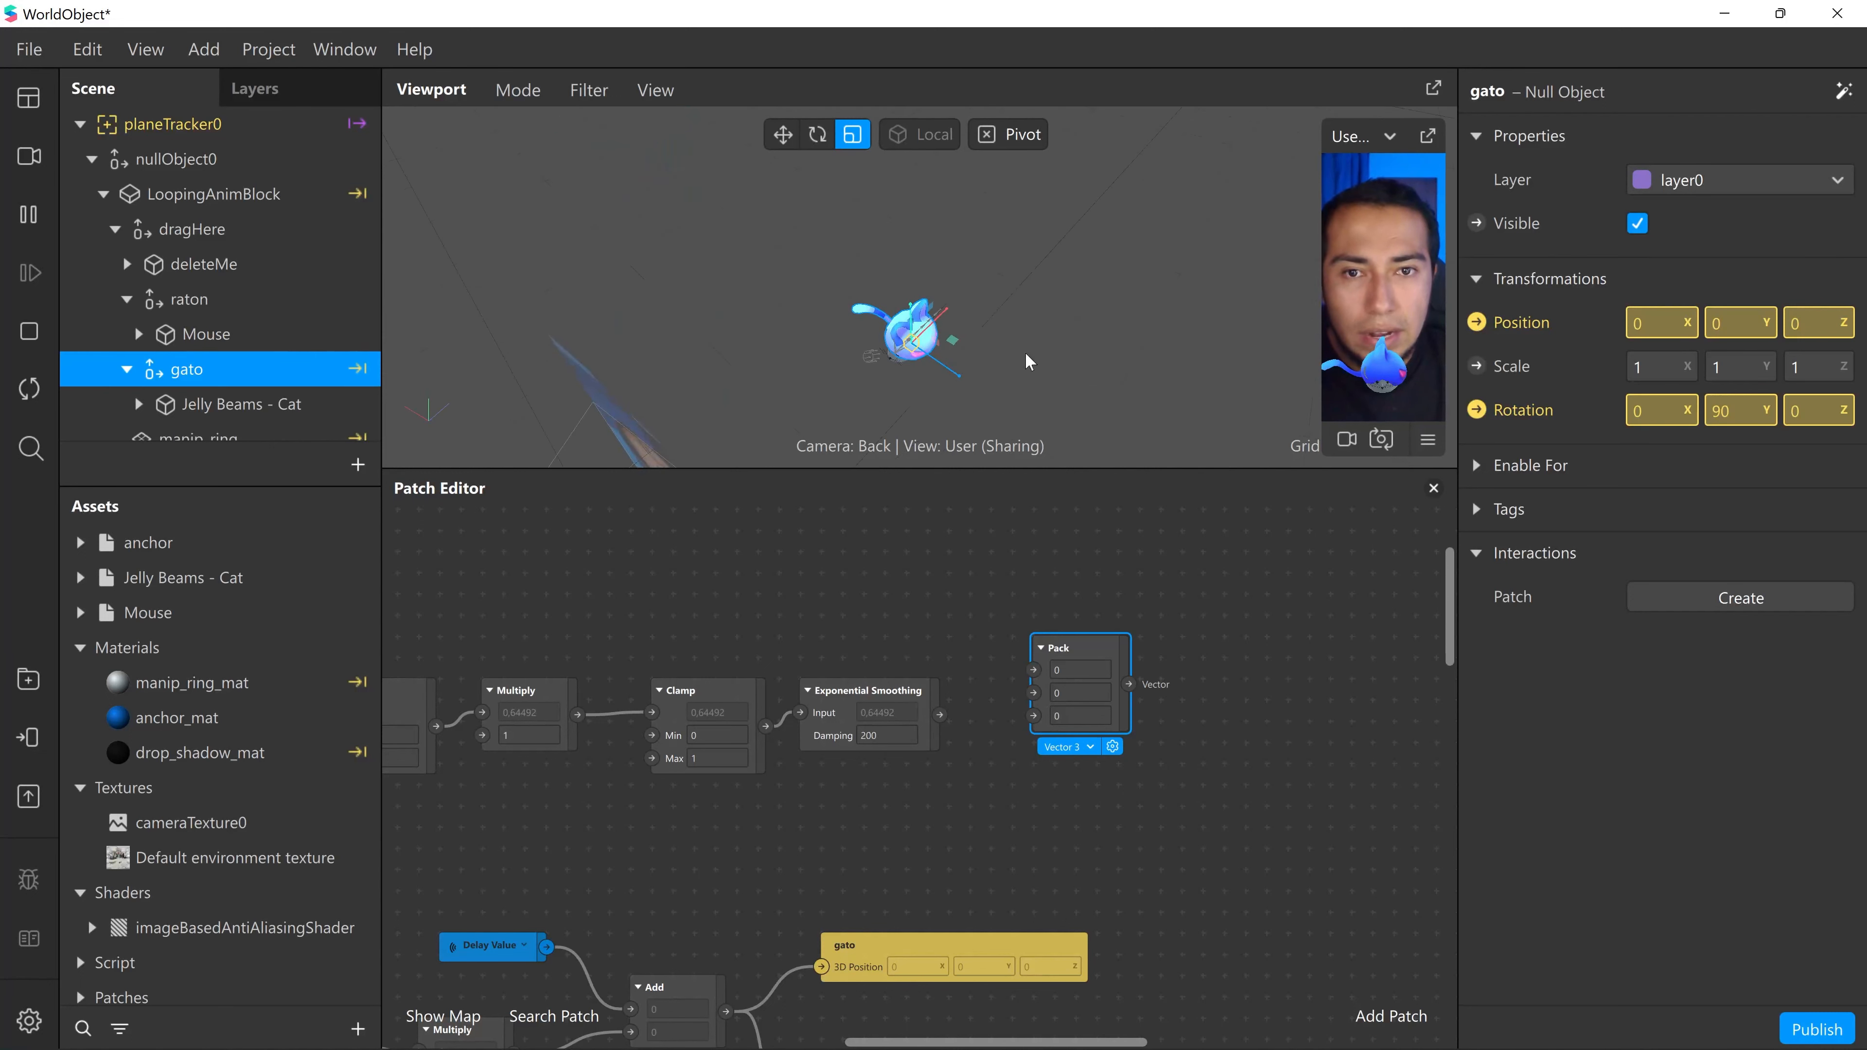
scroll(919, 655, left, 2)
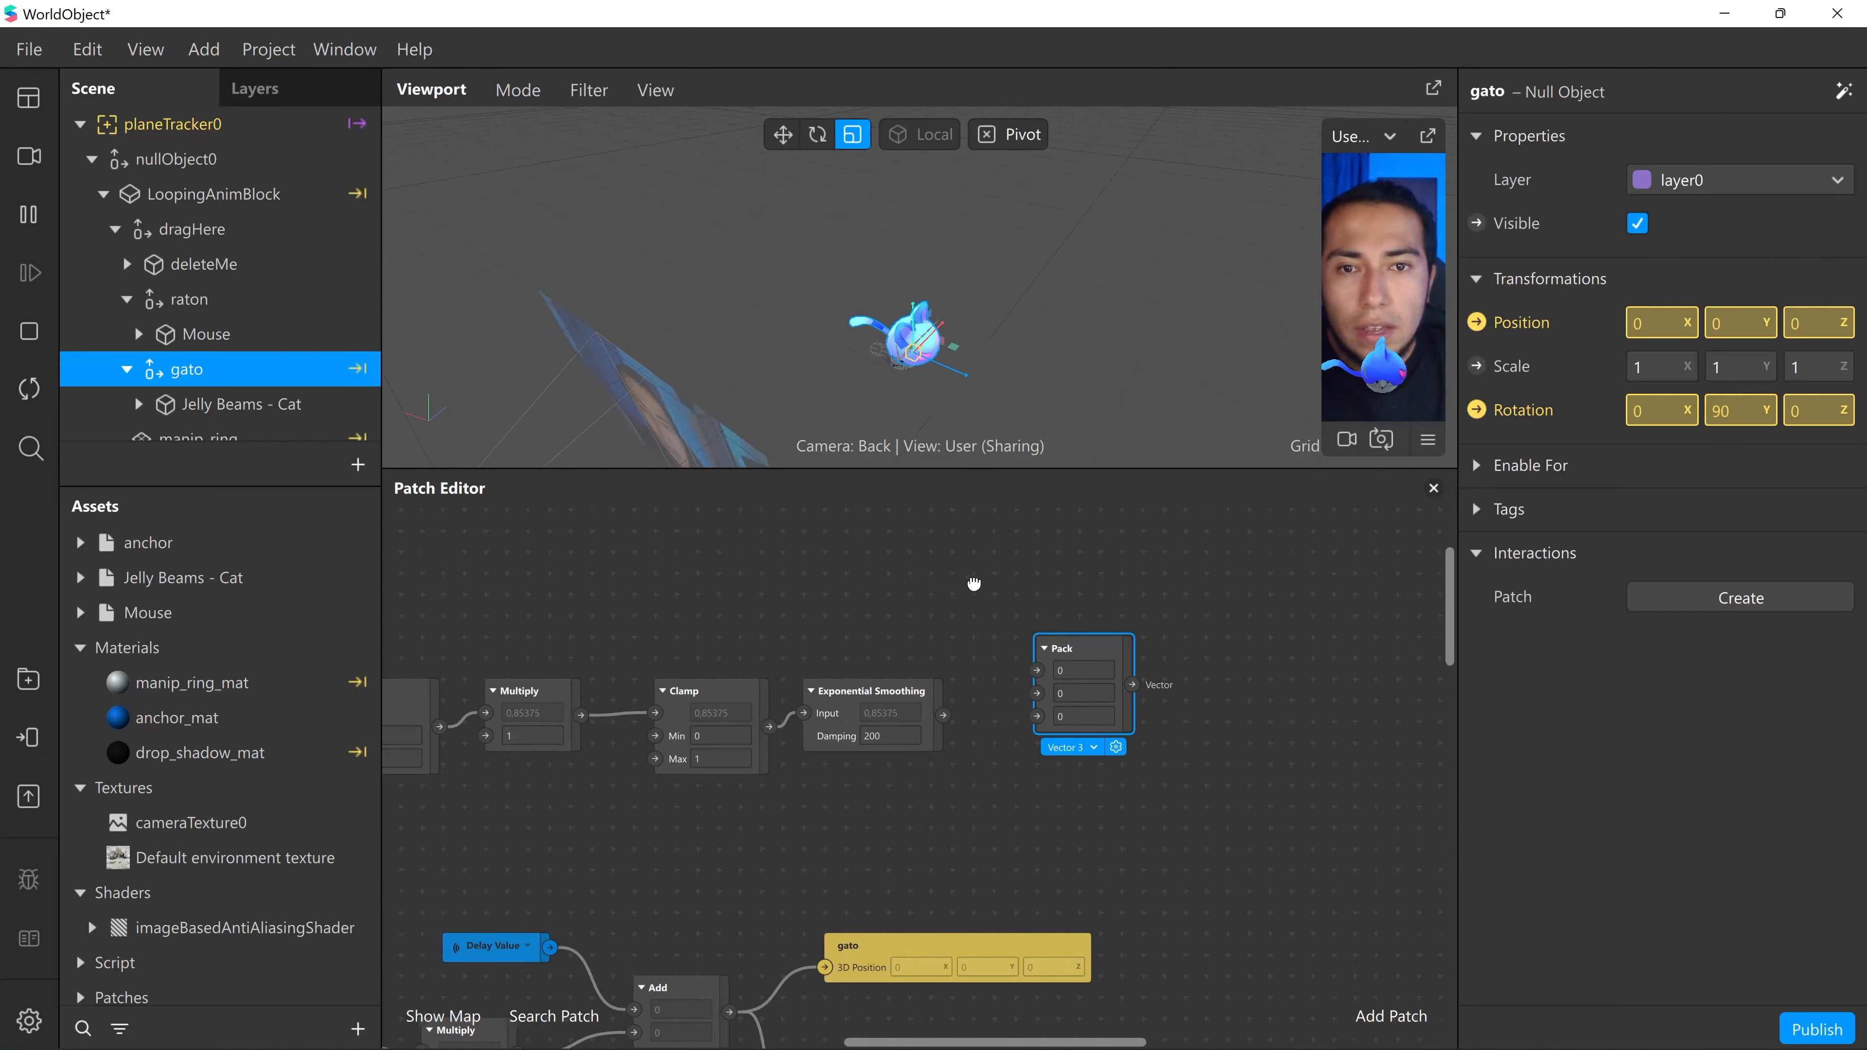
scroll(895, 700, left, 5)
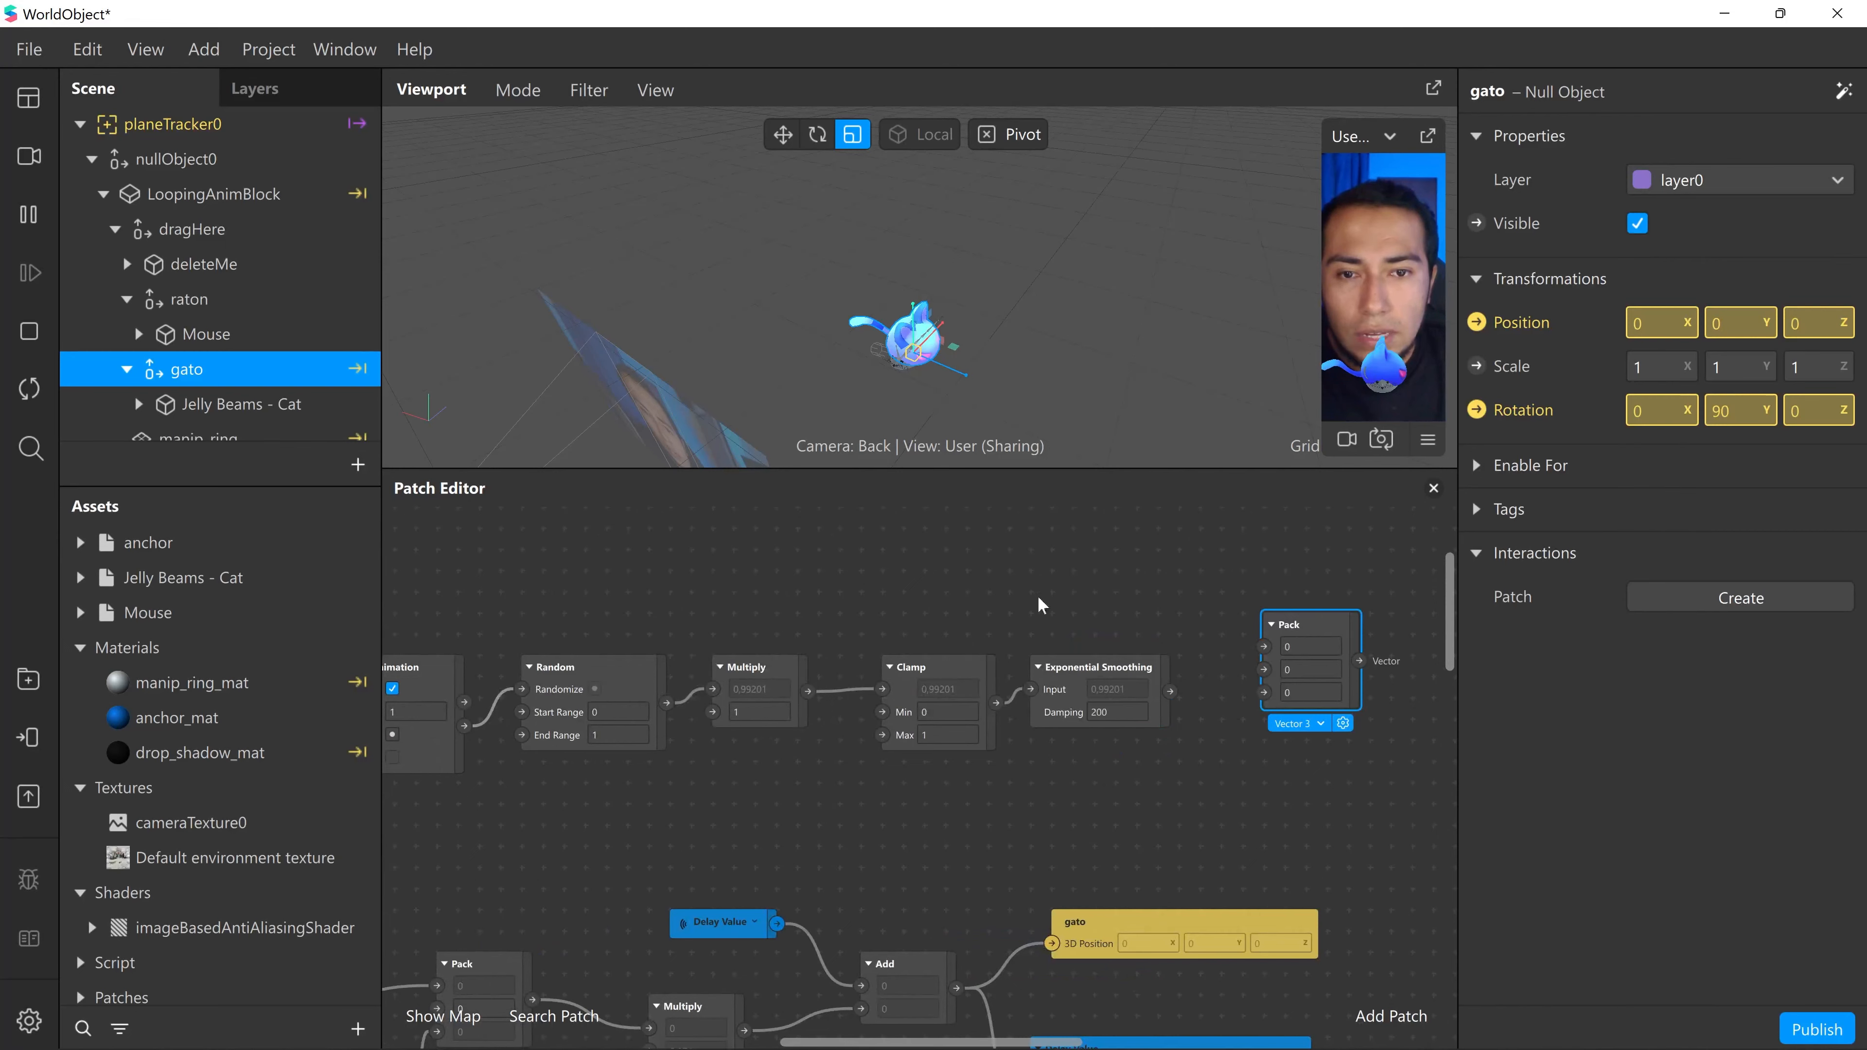
scroll(1038, 598, left, 2)
scroll(1205, 695, right, 3)
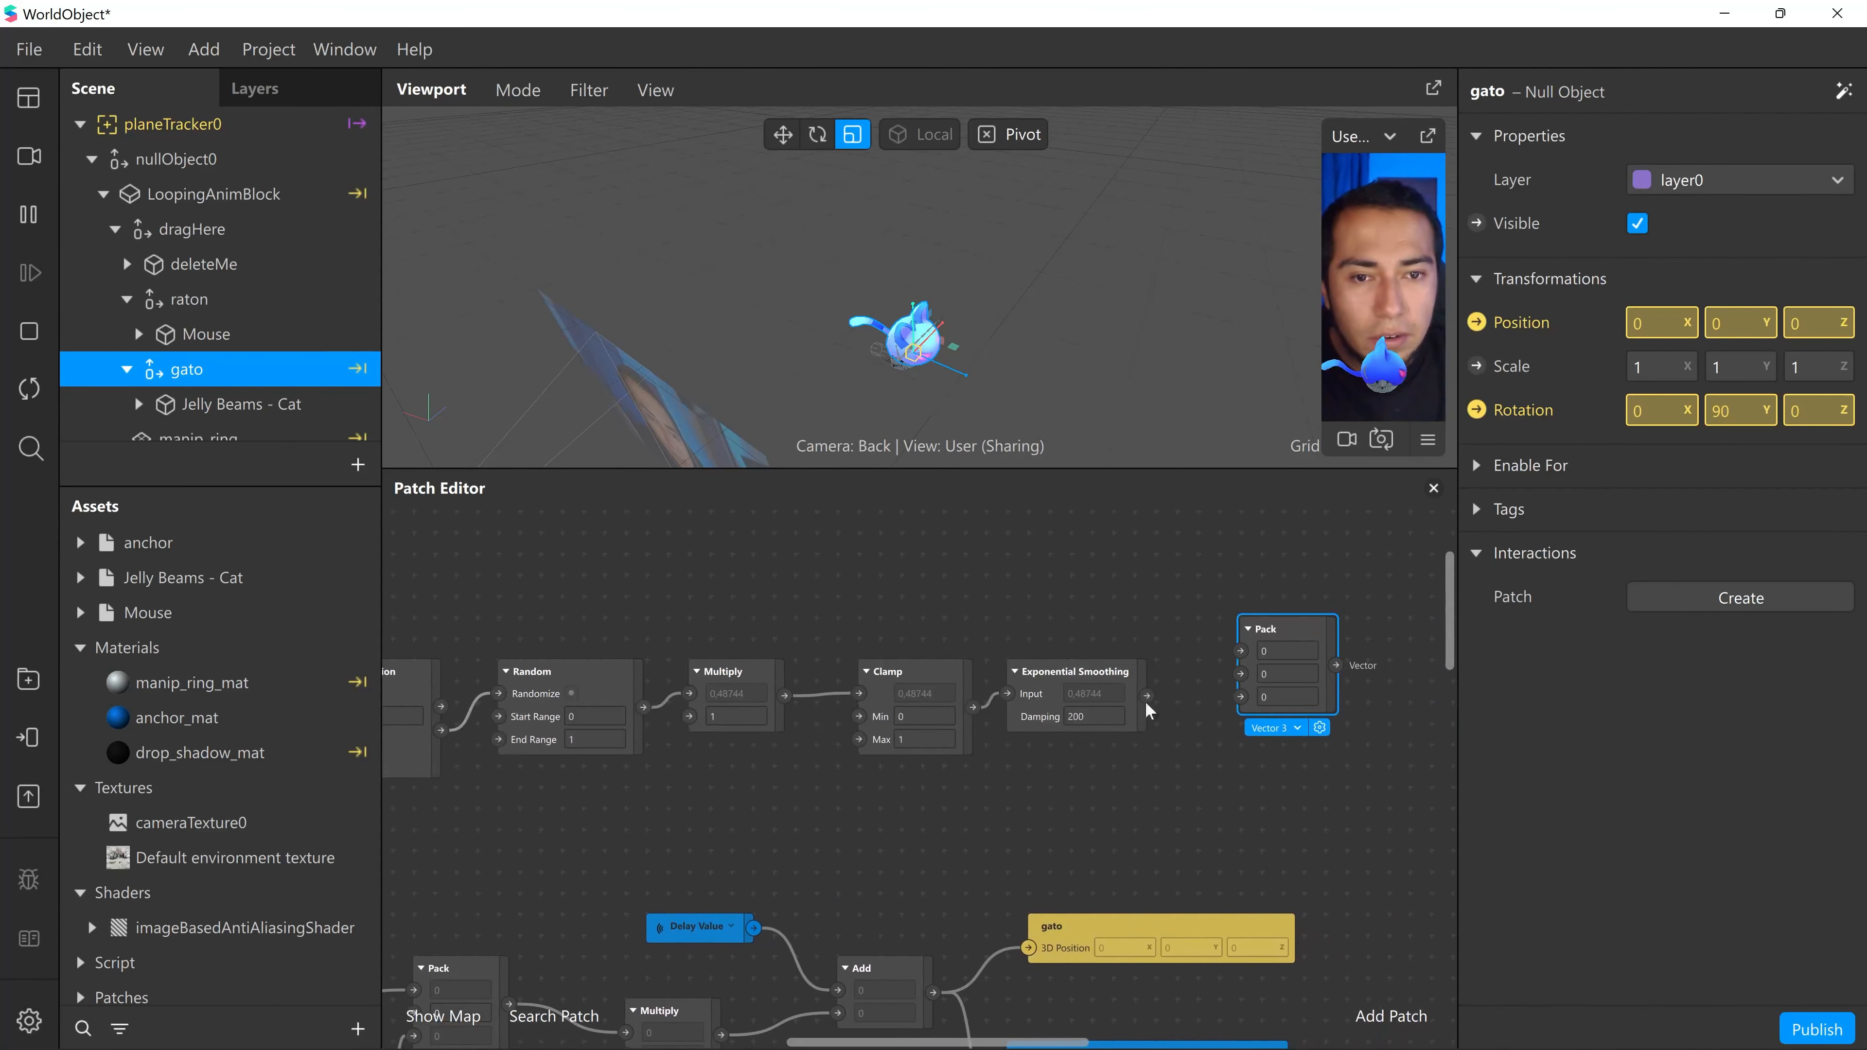
click(1183, 725)
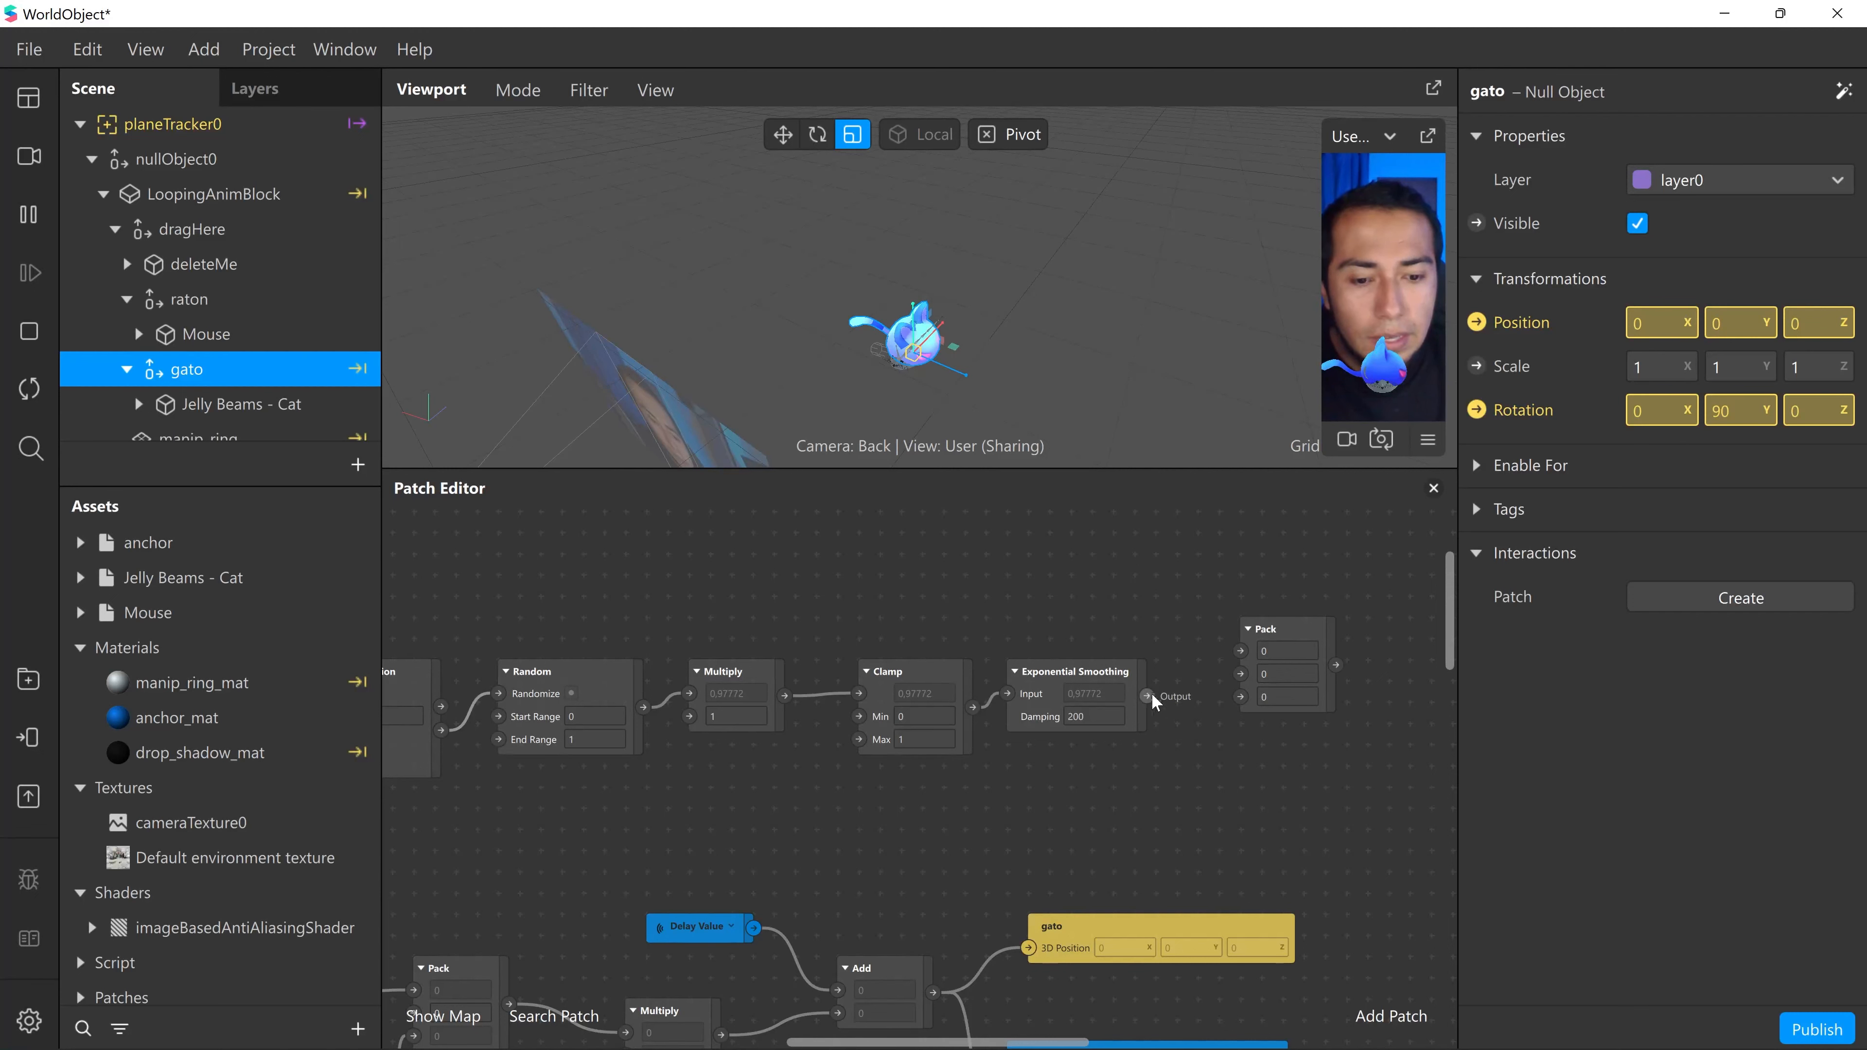
scroll(1073, 806, left, 3)
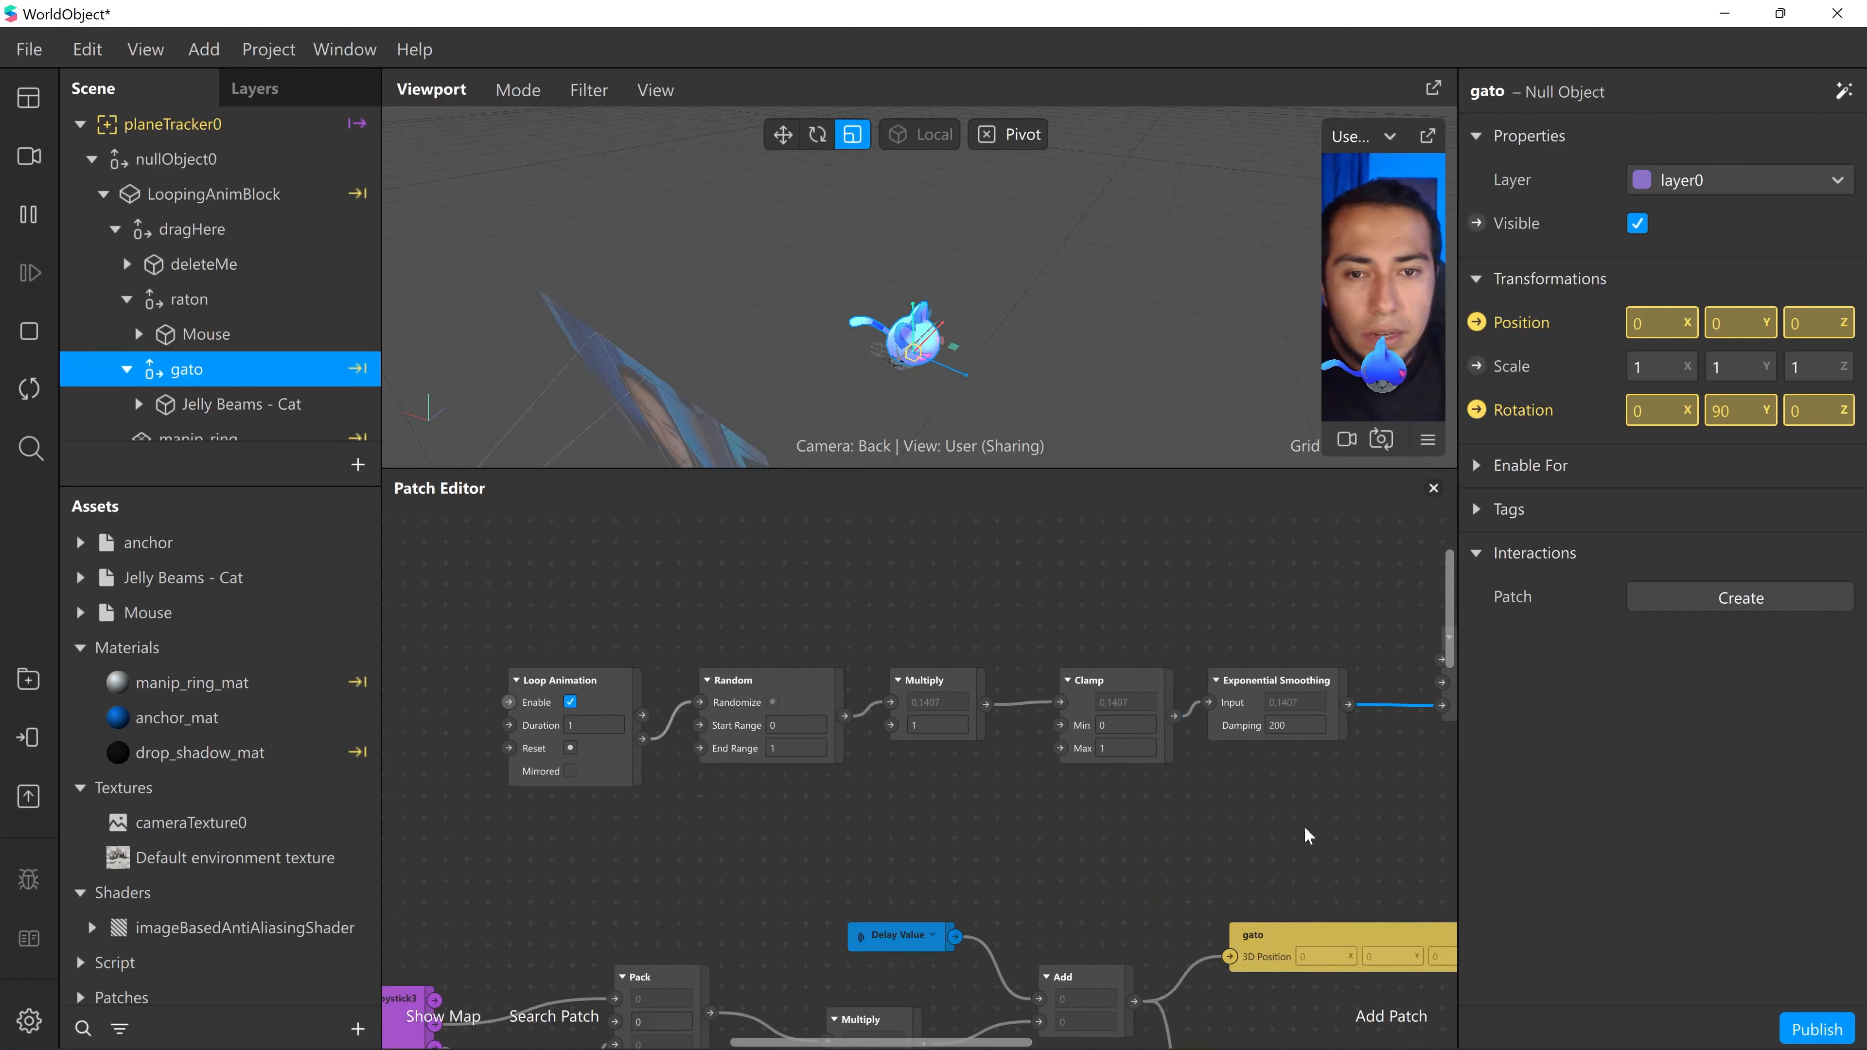
- Duplicate the chain from Loop Animation through Exponential Smoothing and place the copy directly above the original
drag(1287, 823, 519, 669)
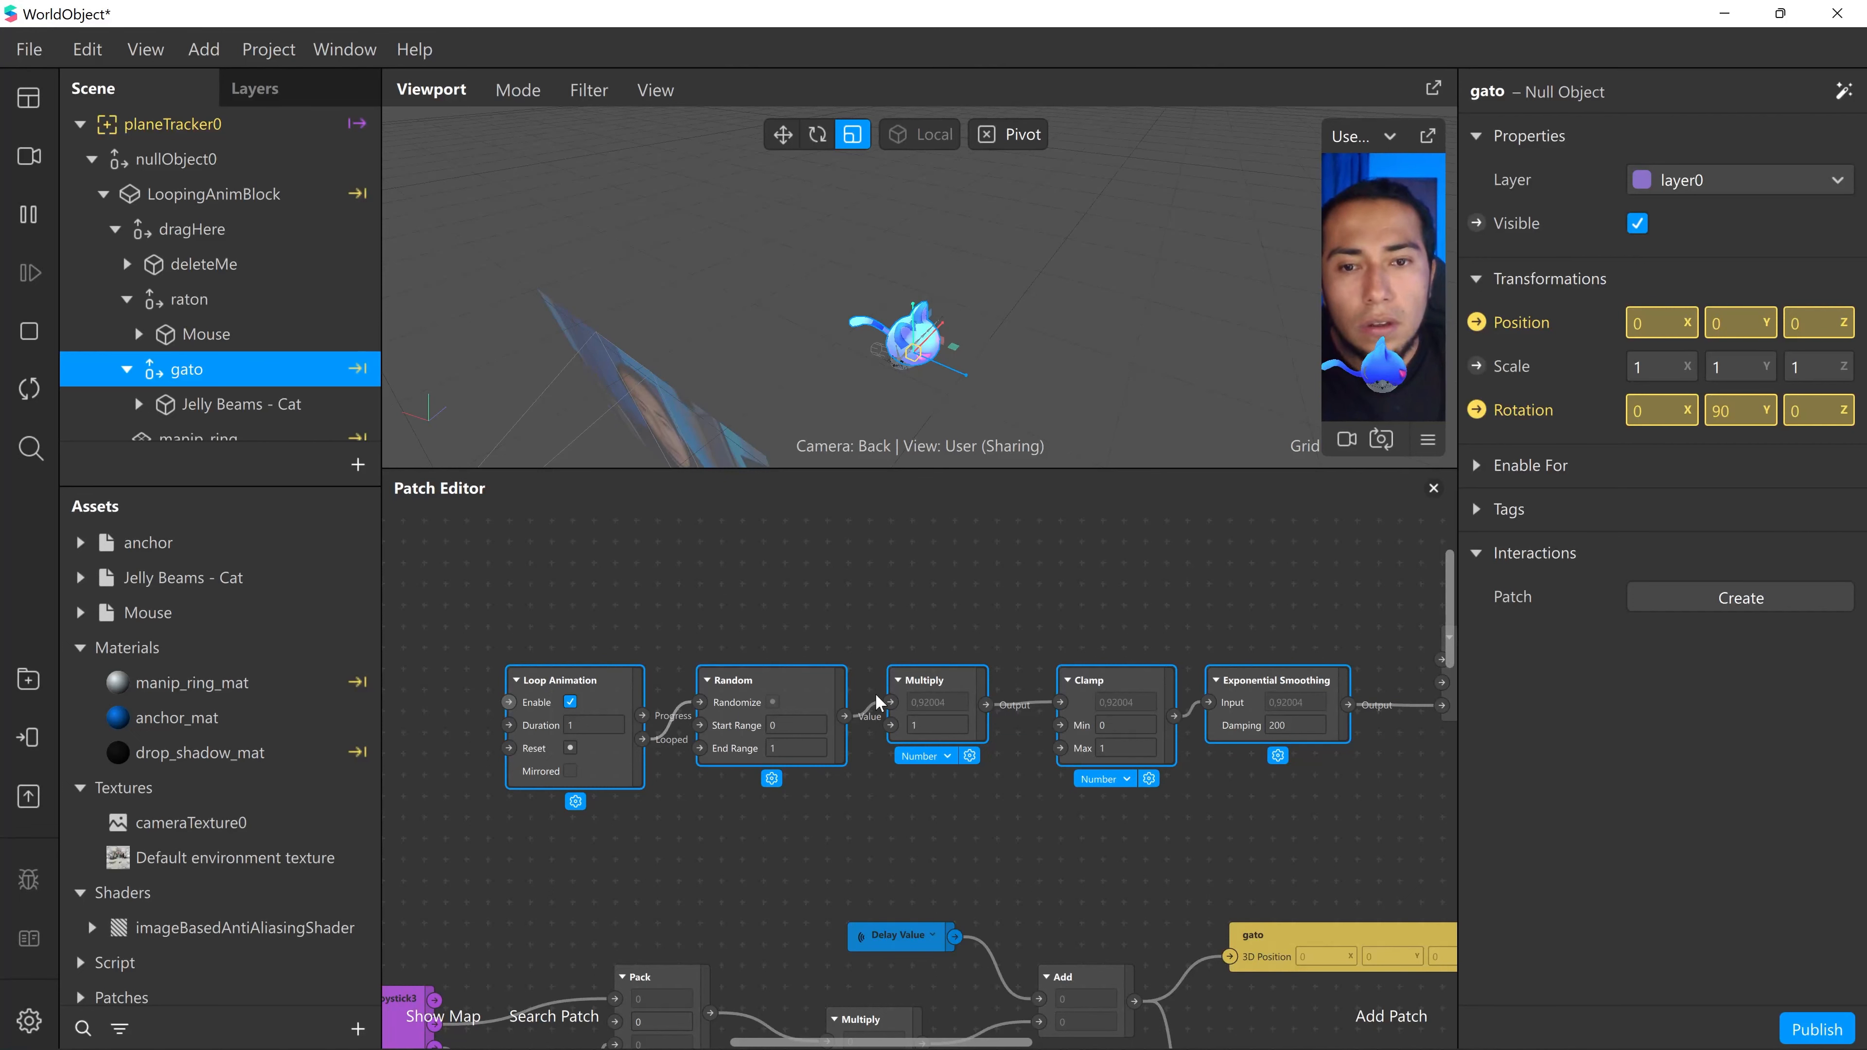
key(ctrl+v)
middle_drag(1009, 873, 945, 903)
drag(1102, 737, 710, 571)
click(947, 817)
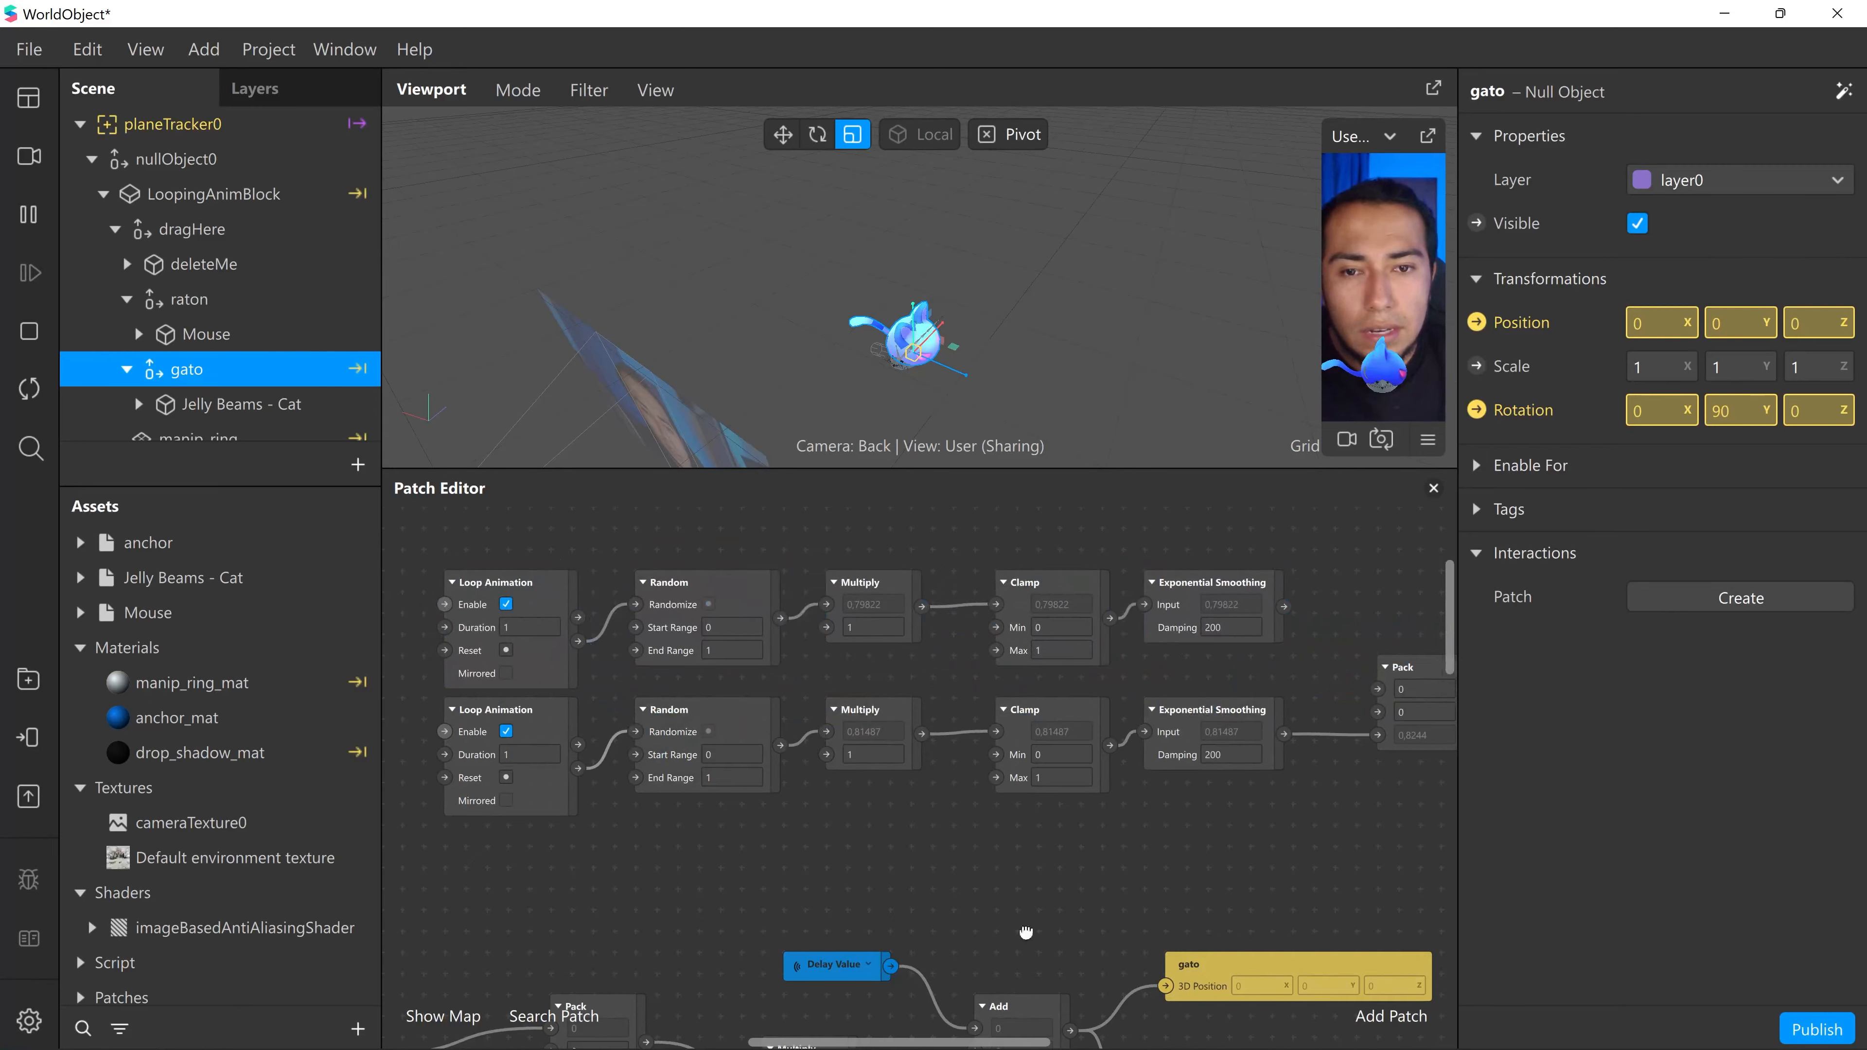
- Connect the upper Exponential Smoothing output to the first input of the Pack patch
scroll(1066, 662, right, 3)
drag(1065, 604, 1182, 602)
middle_drag(797, 769, 1039, 864)
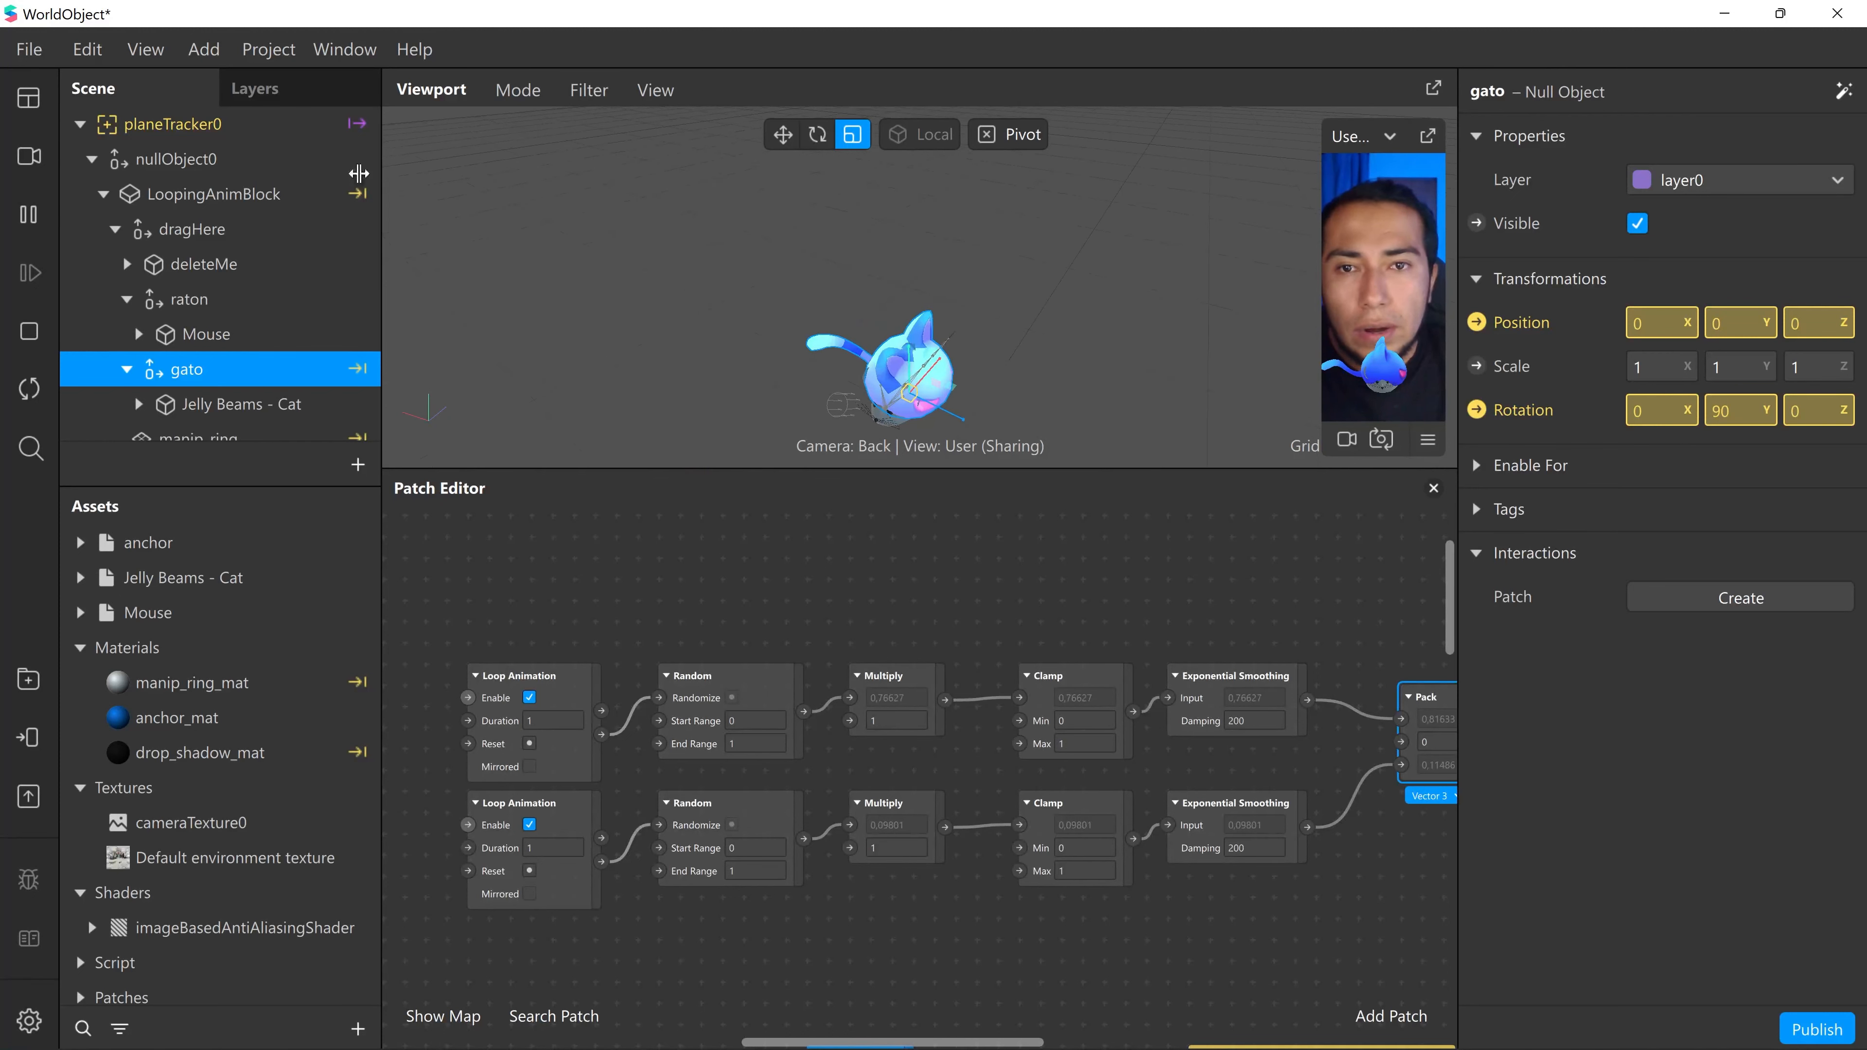
- Select the raton null object and move it along the X axis to about -0.815
scroll(207, 362, down, 1)
click(206, 246)
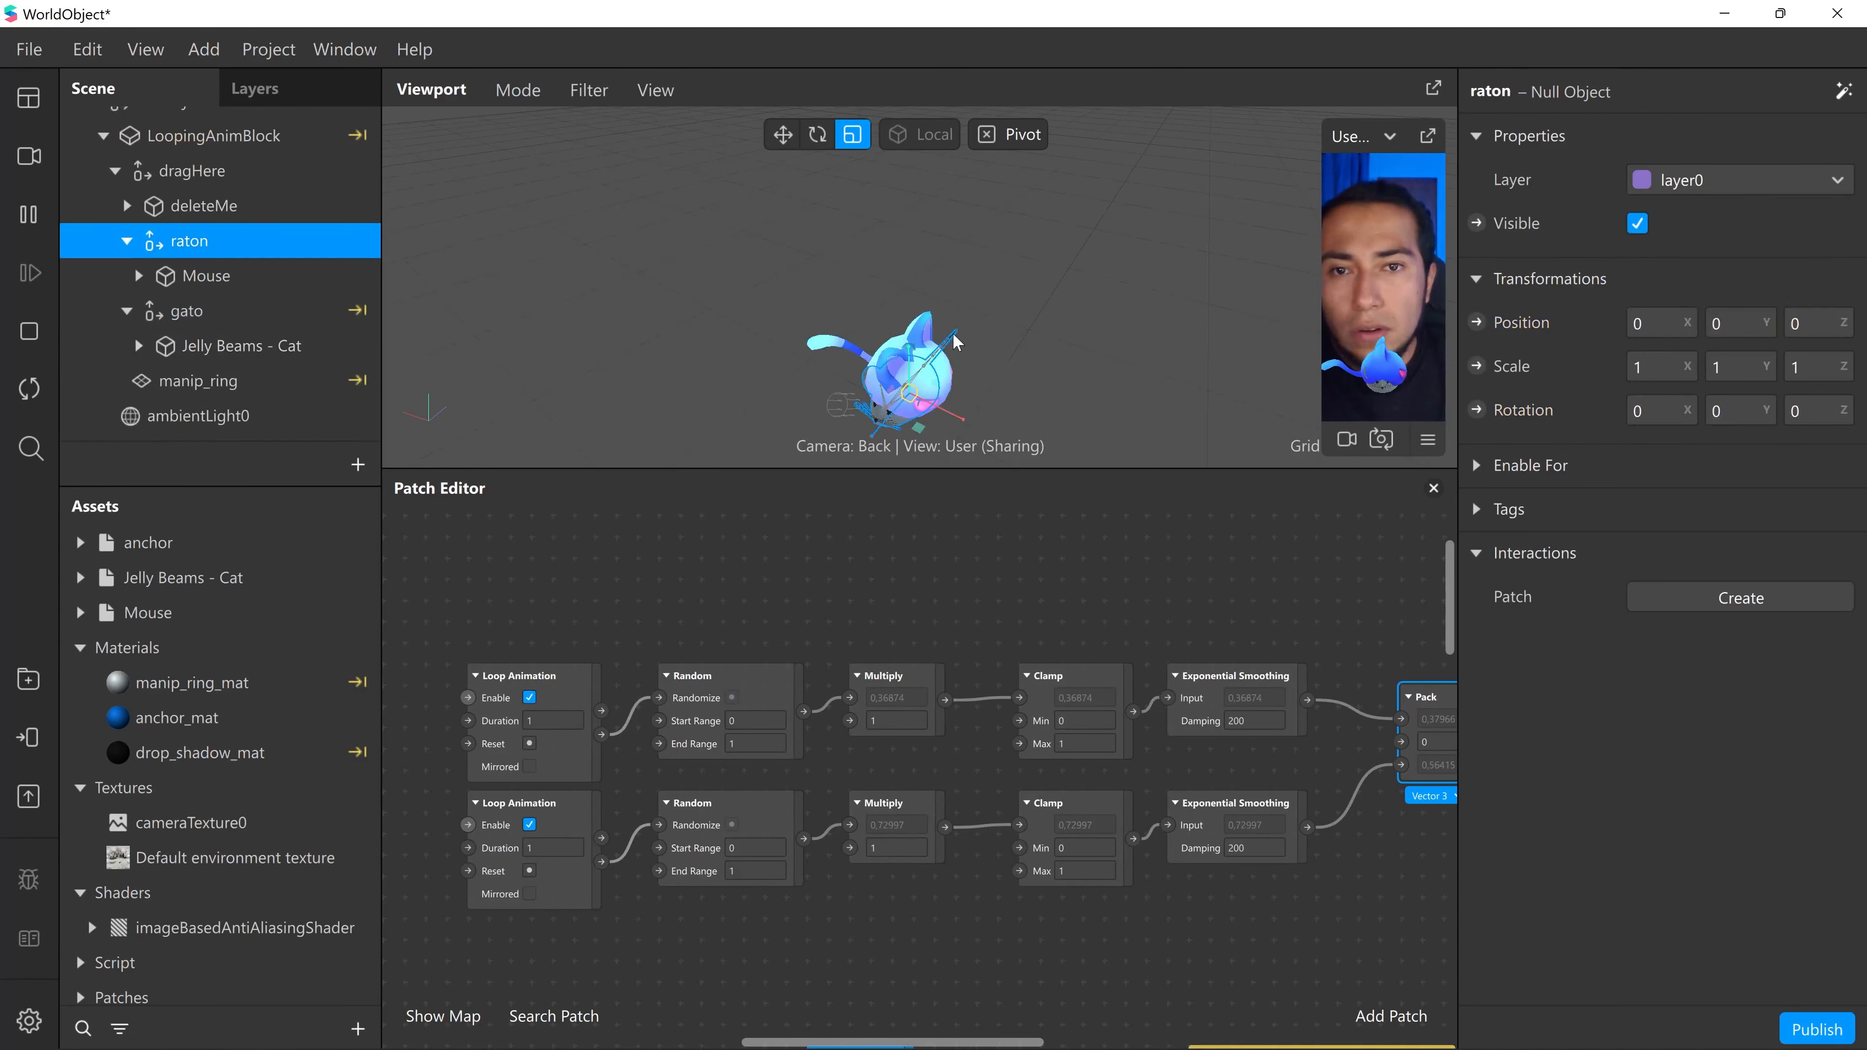
click(783, 136)
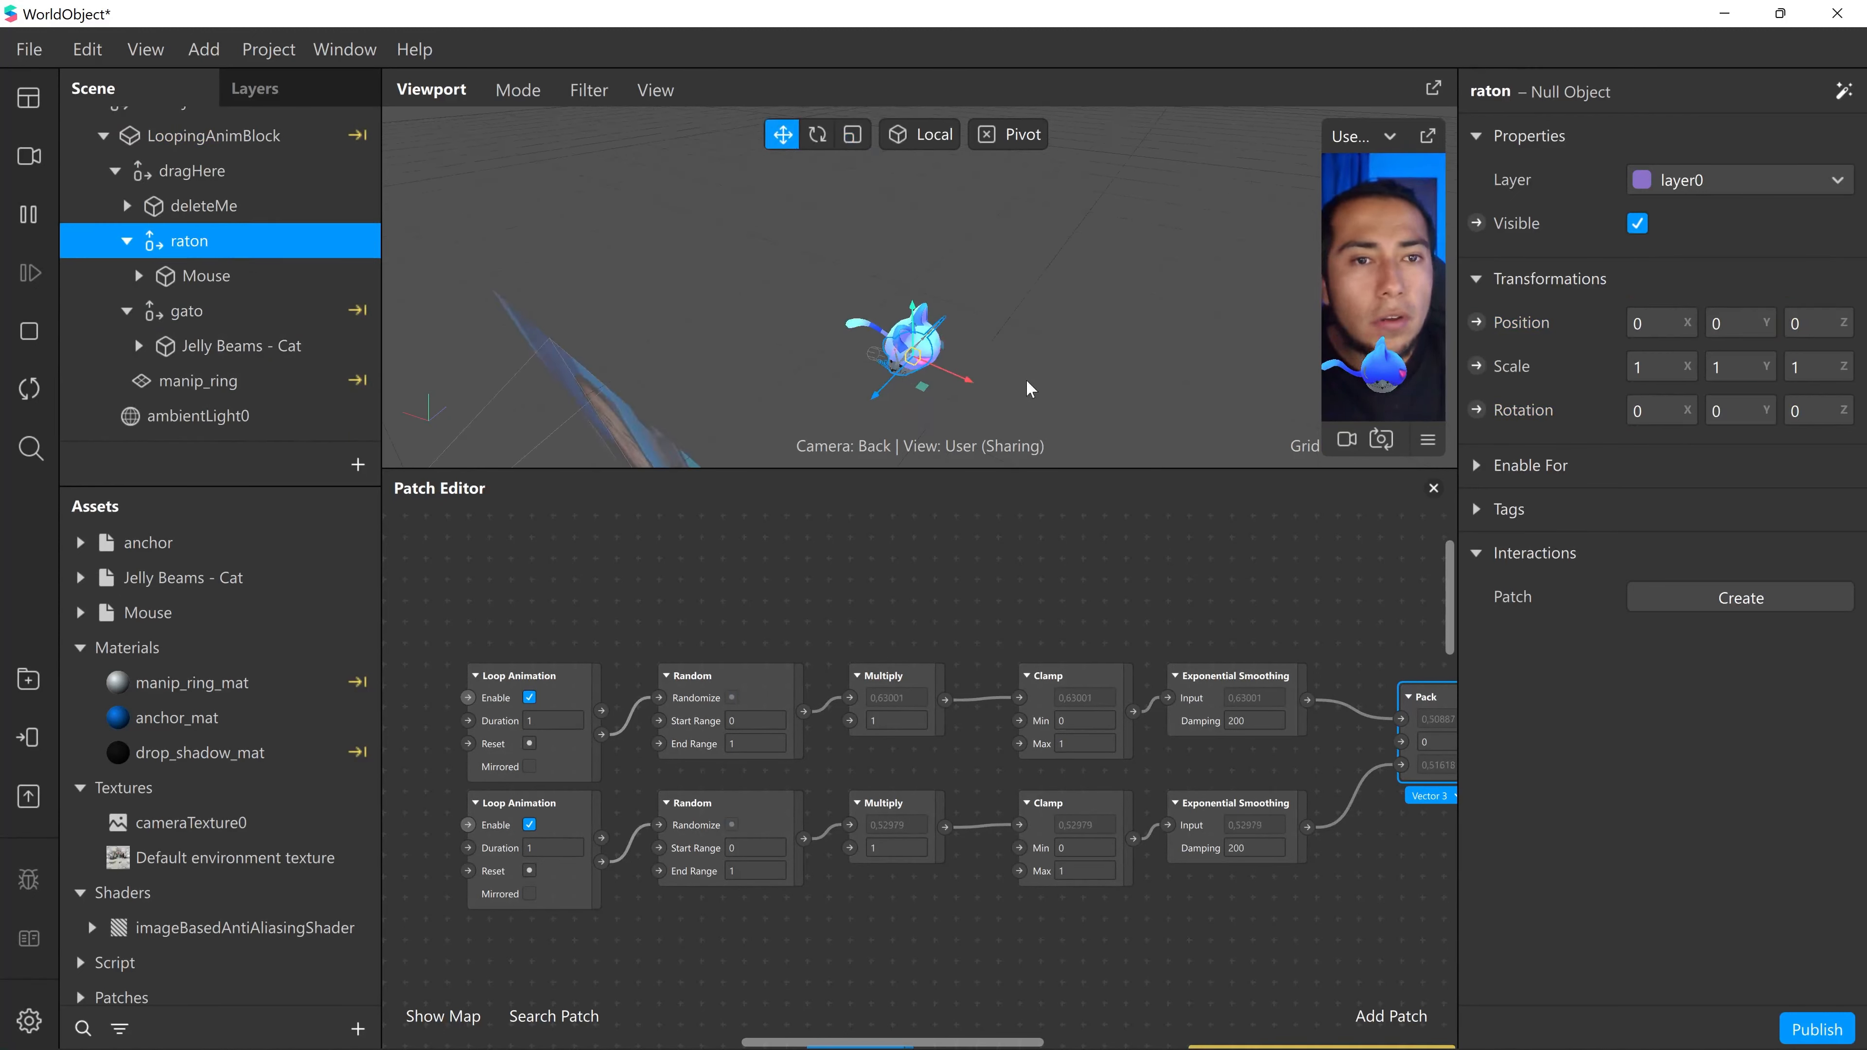
drag(972, 383, 842, 345)
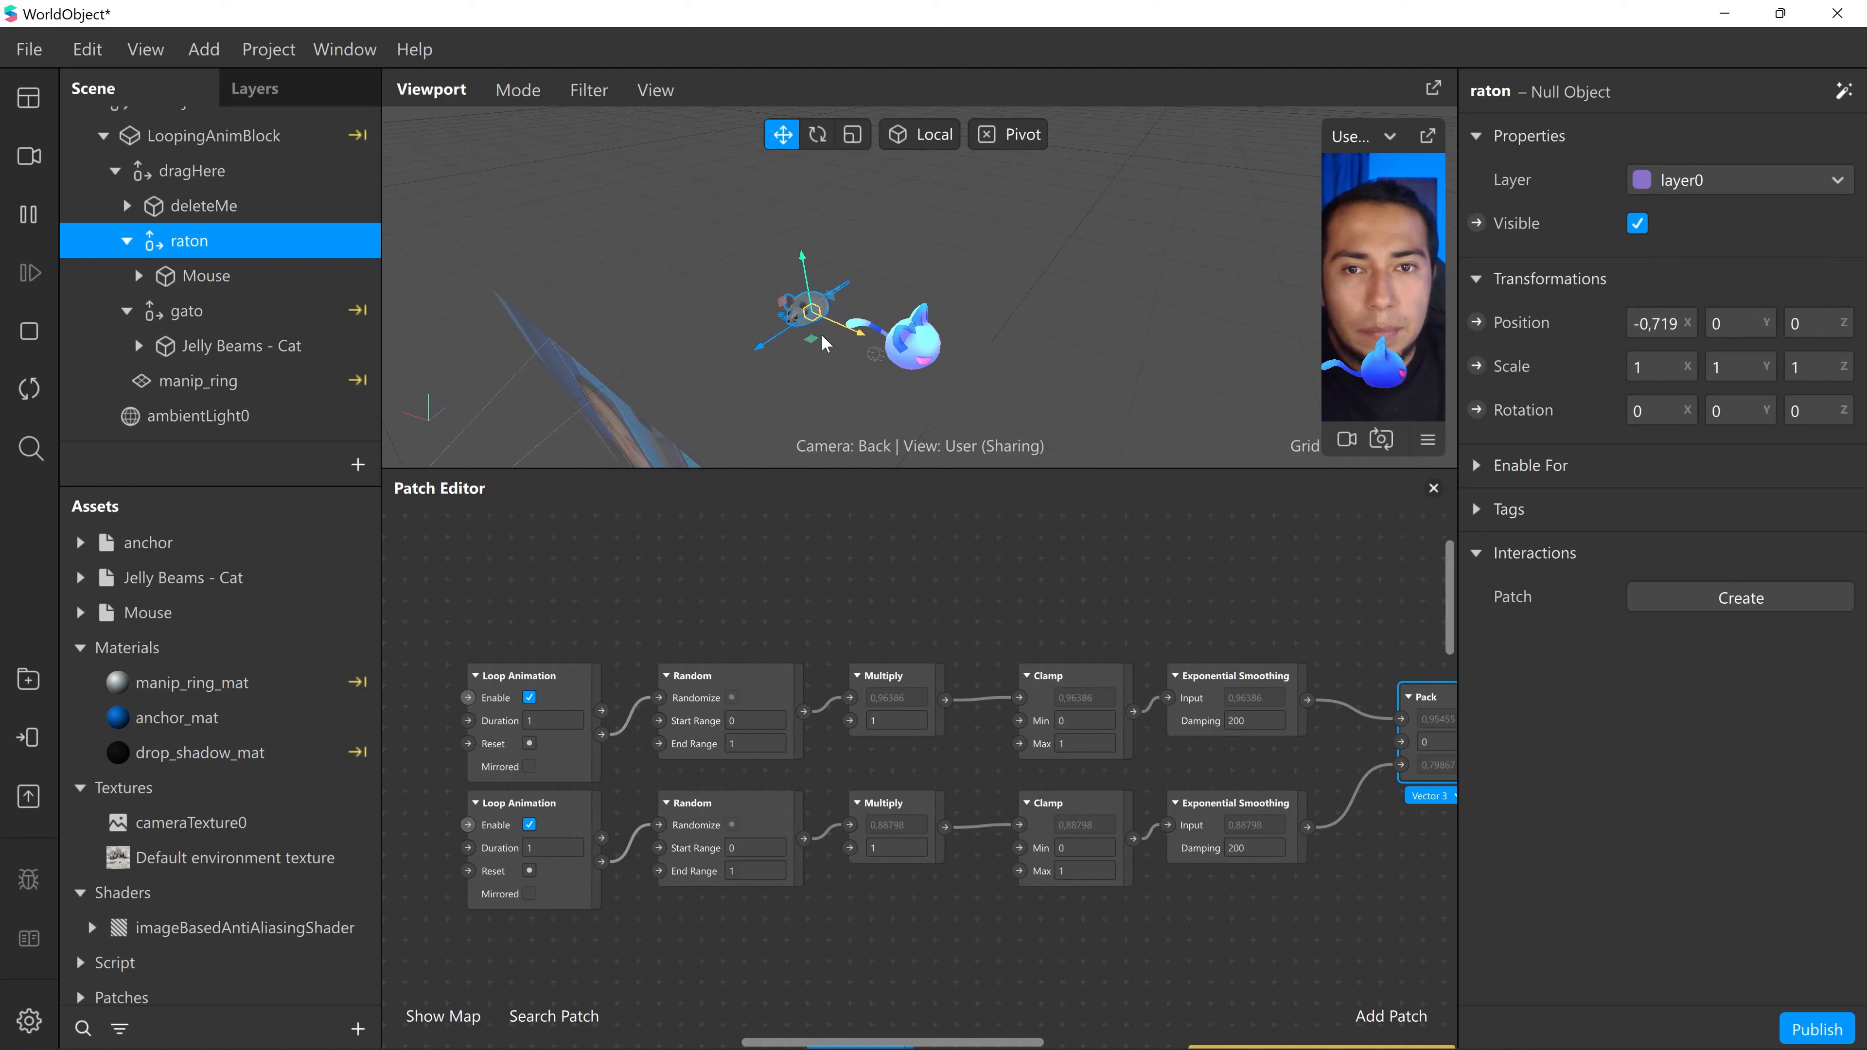
drag(823, 342, 816, 340)
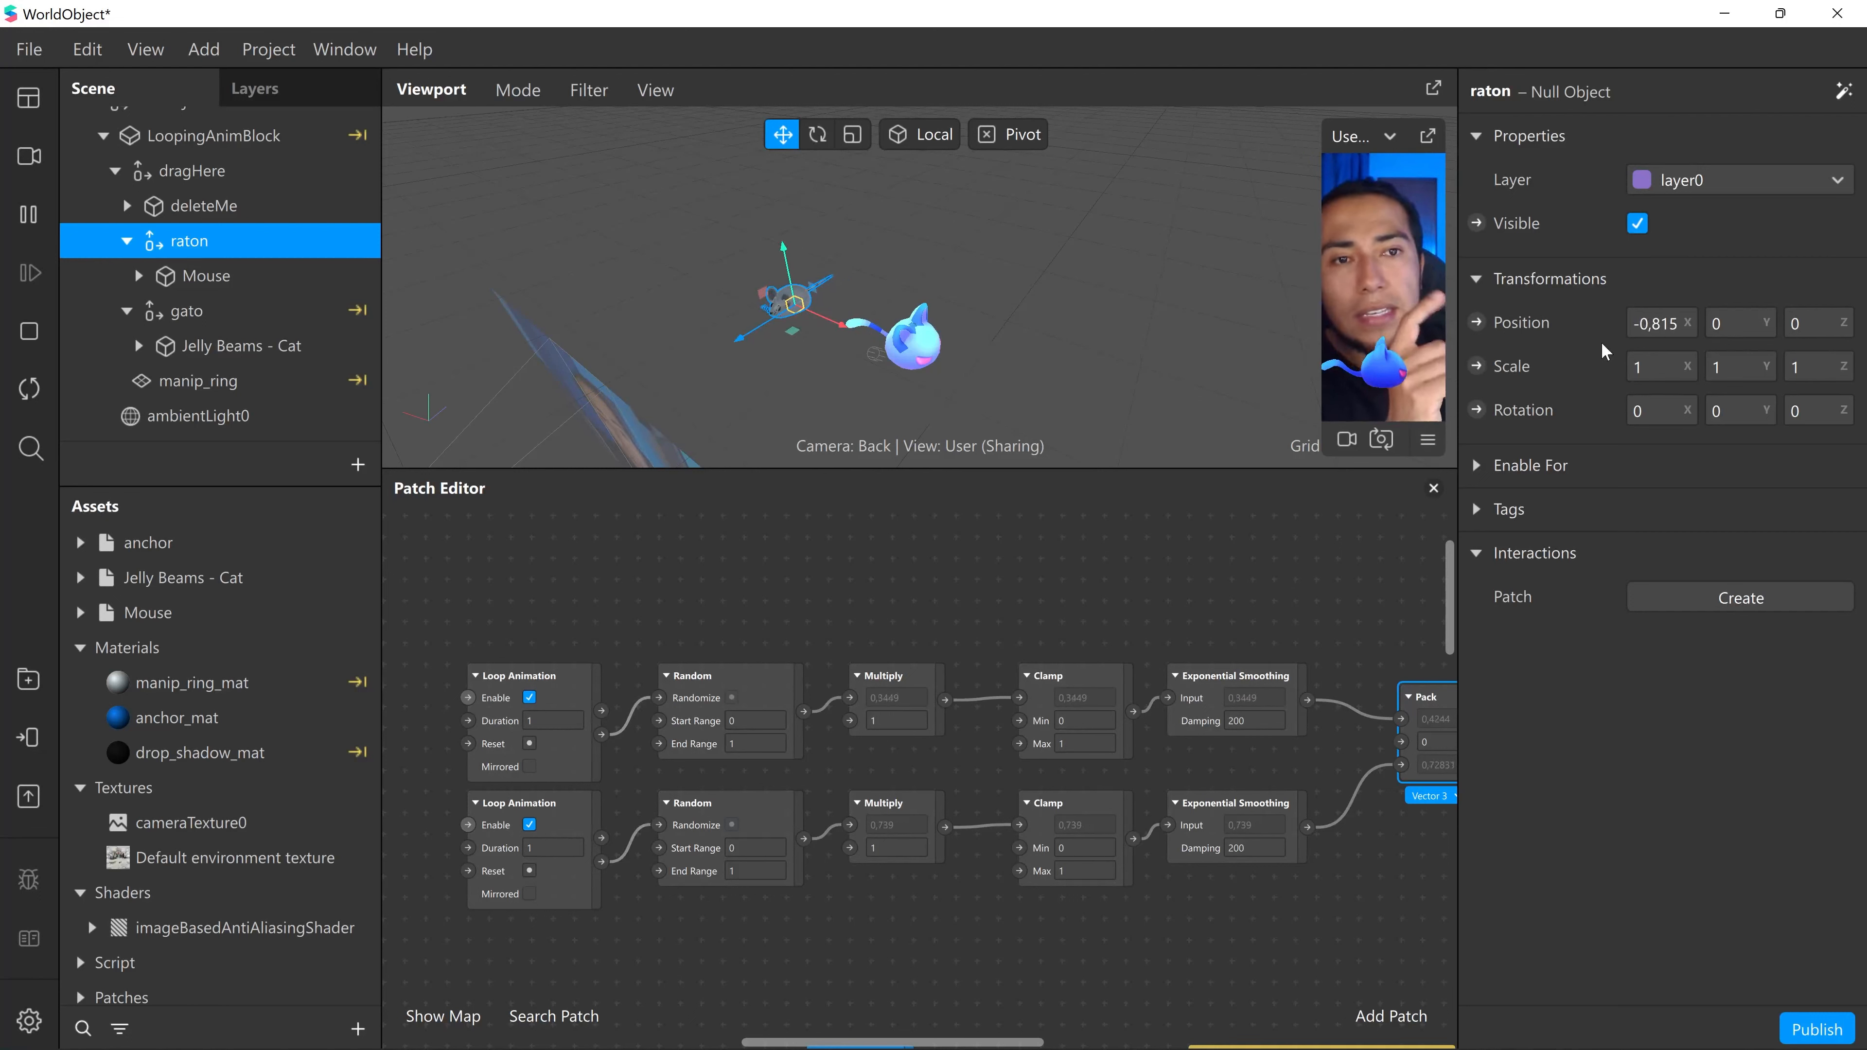
- Copy the digits of raton's X position into the upper Clamp patch, setting its minimum to -81.575 and maximum to 81.575
click(1658, 324)
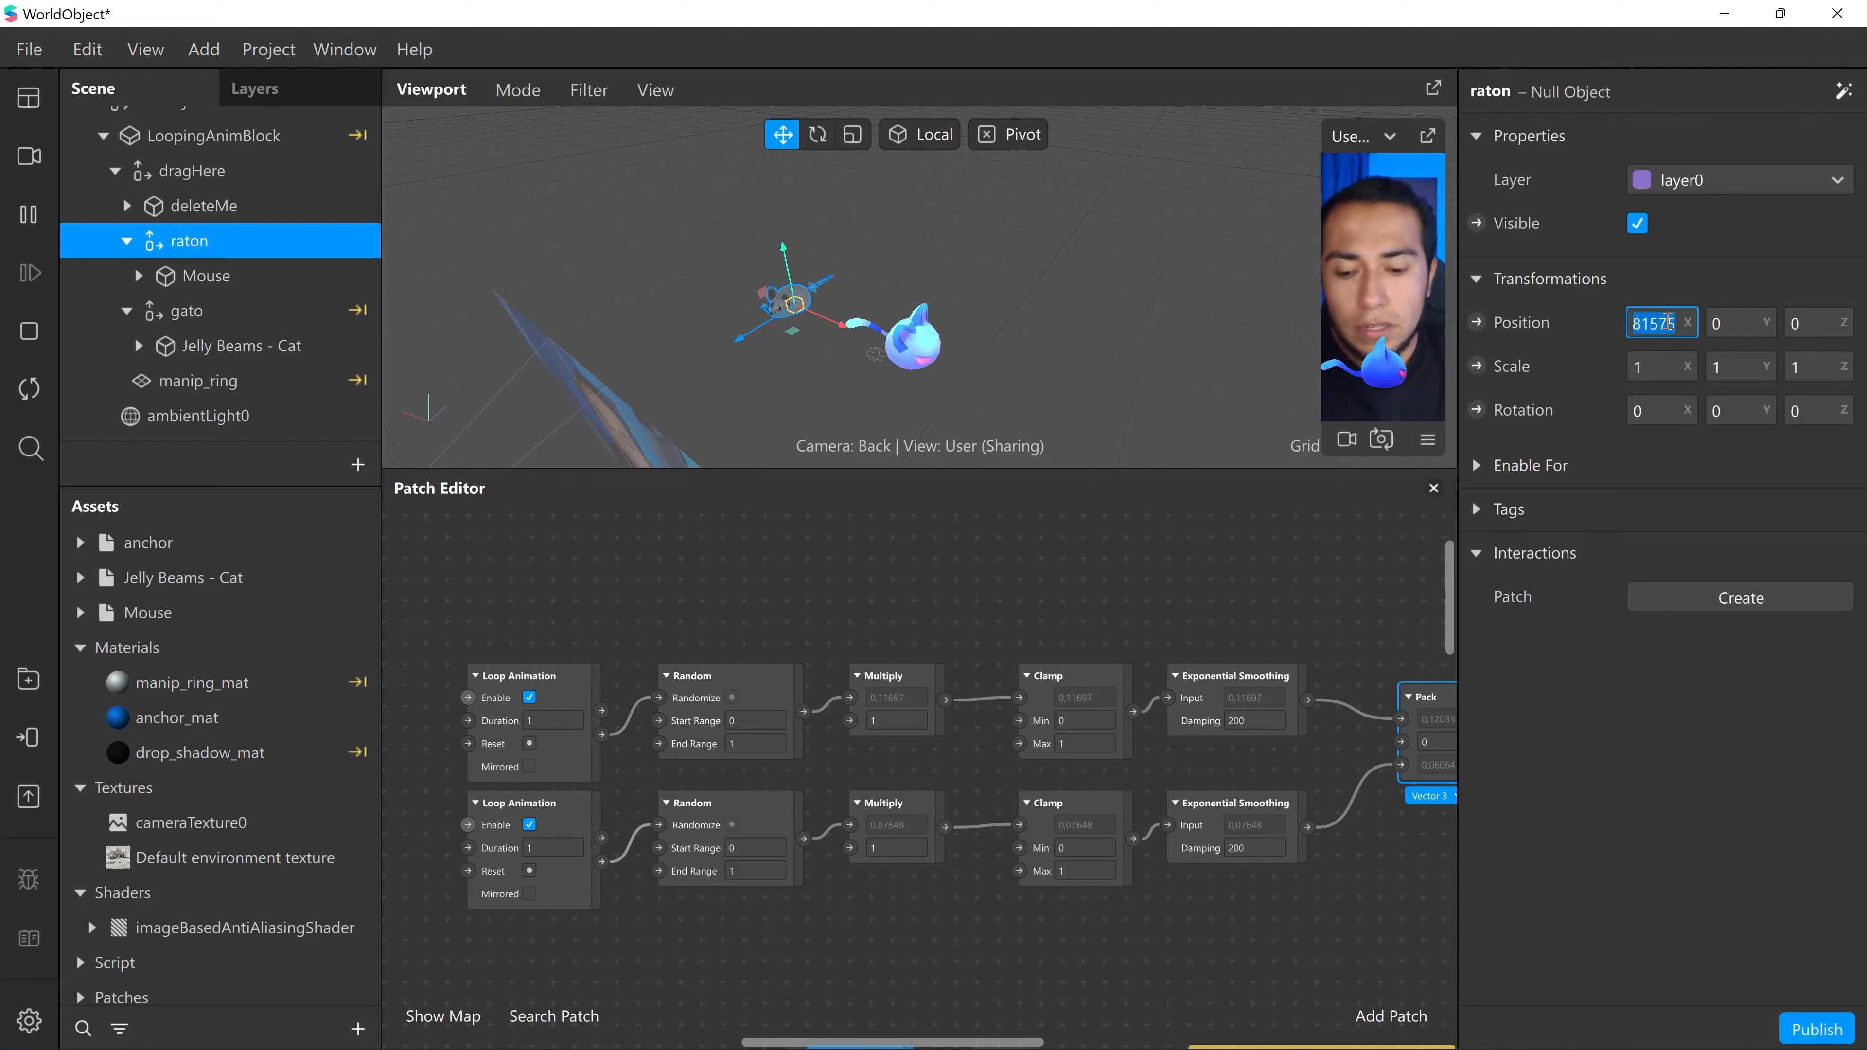
click(1067, 903)
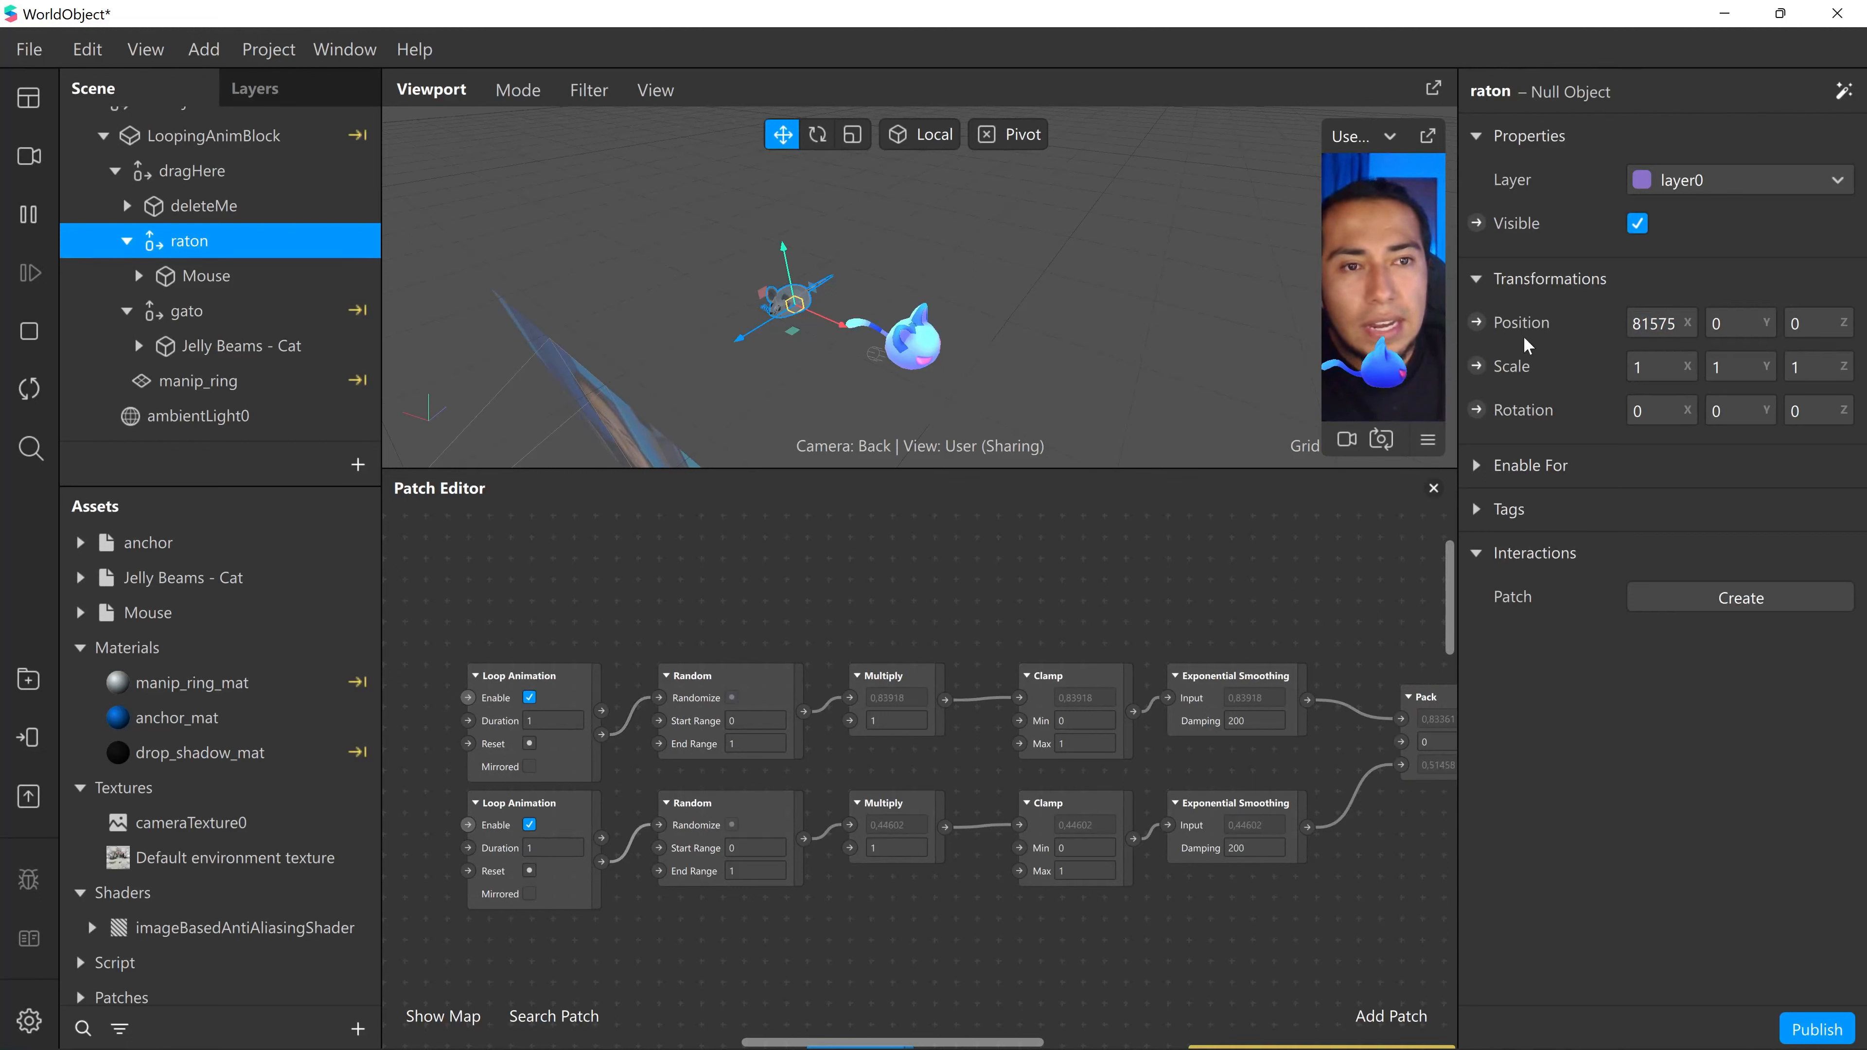
scroll(1022, 717, right, 2)
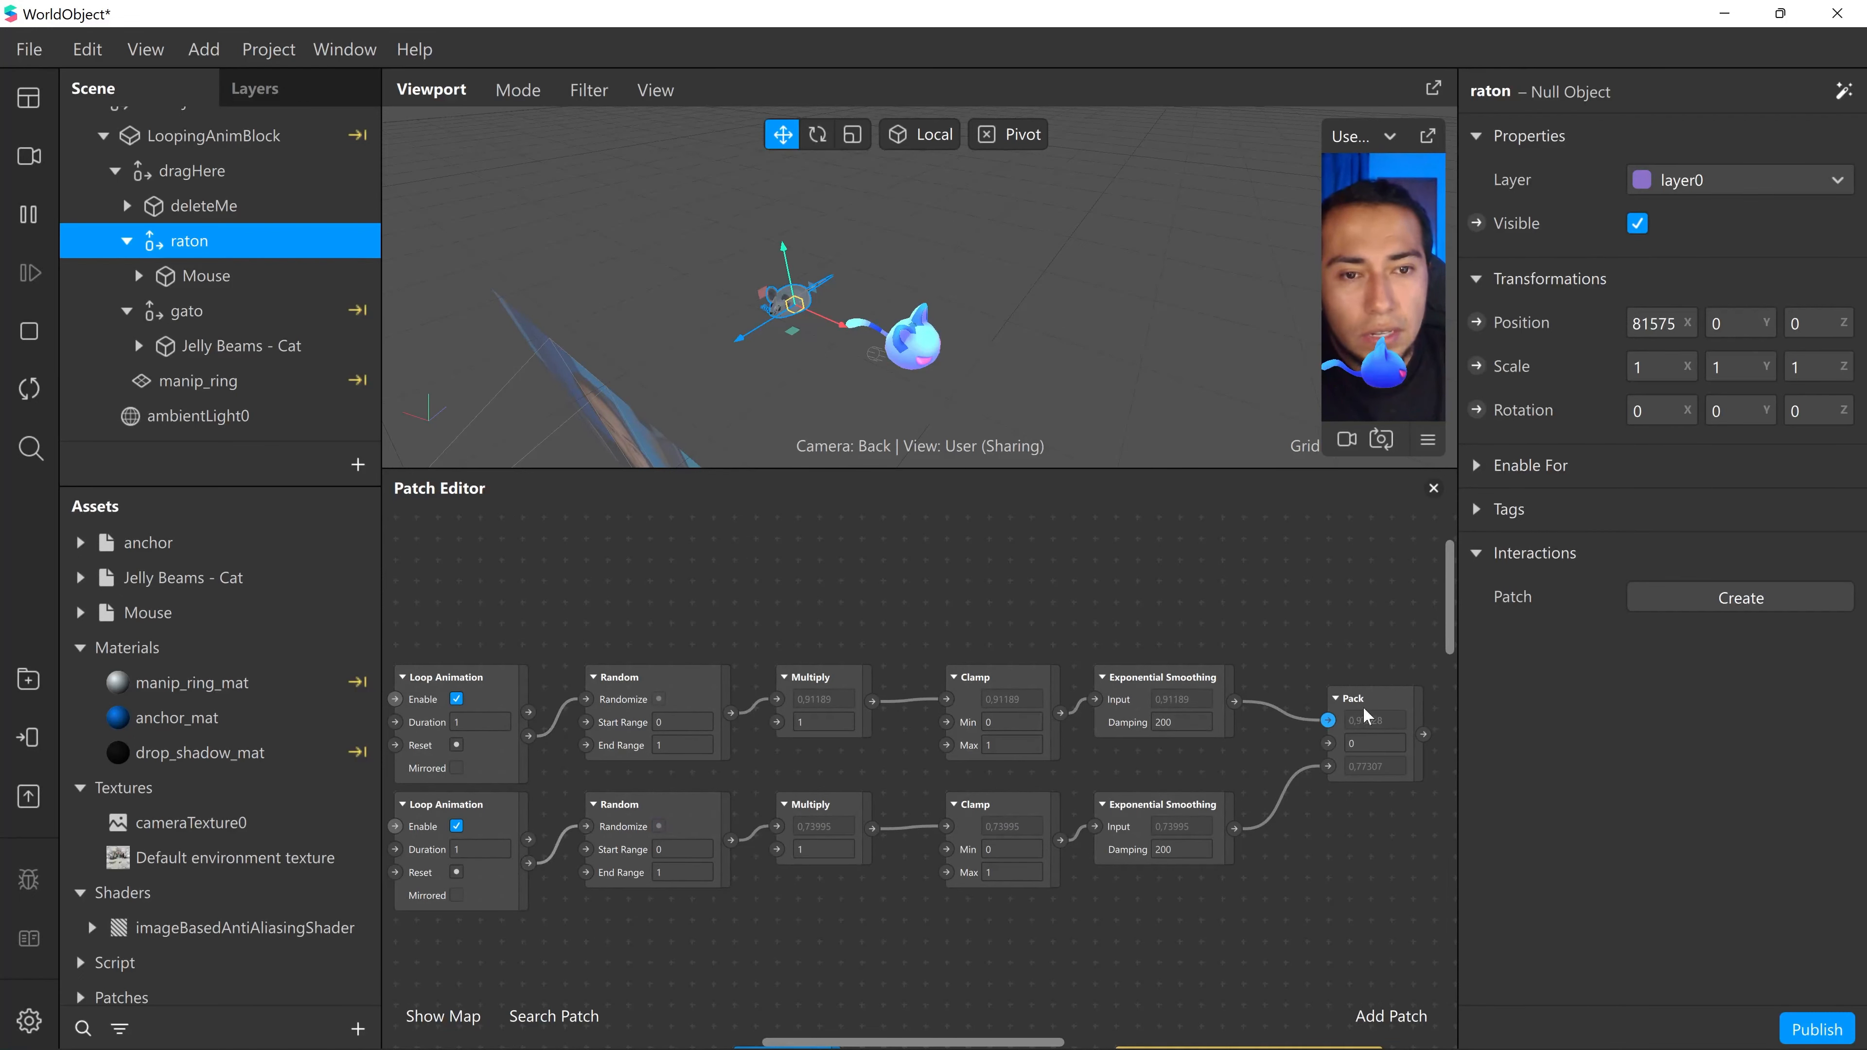
click(1015, 724)
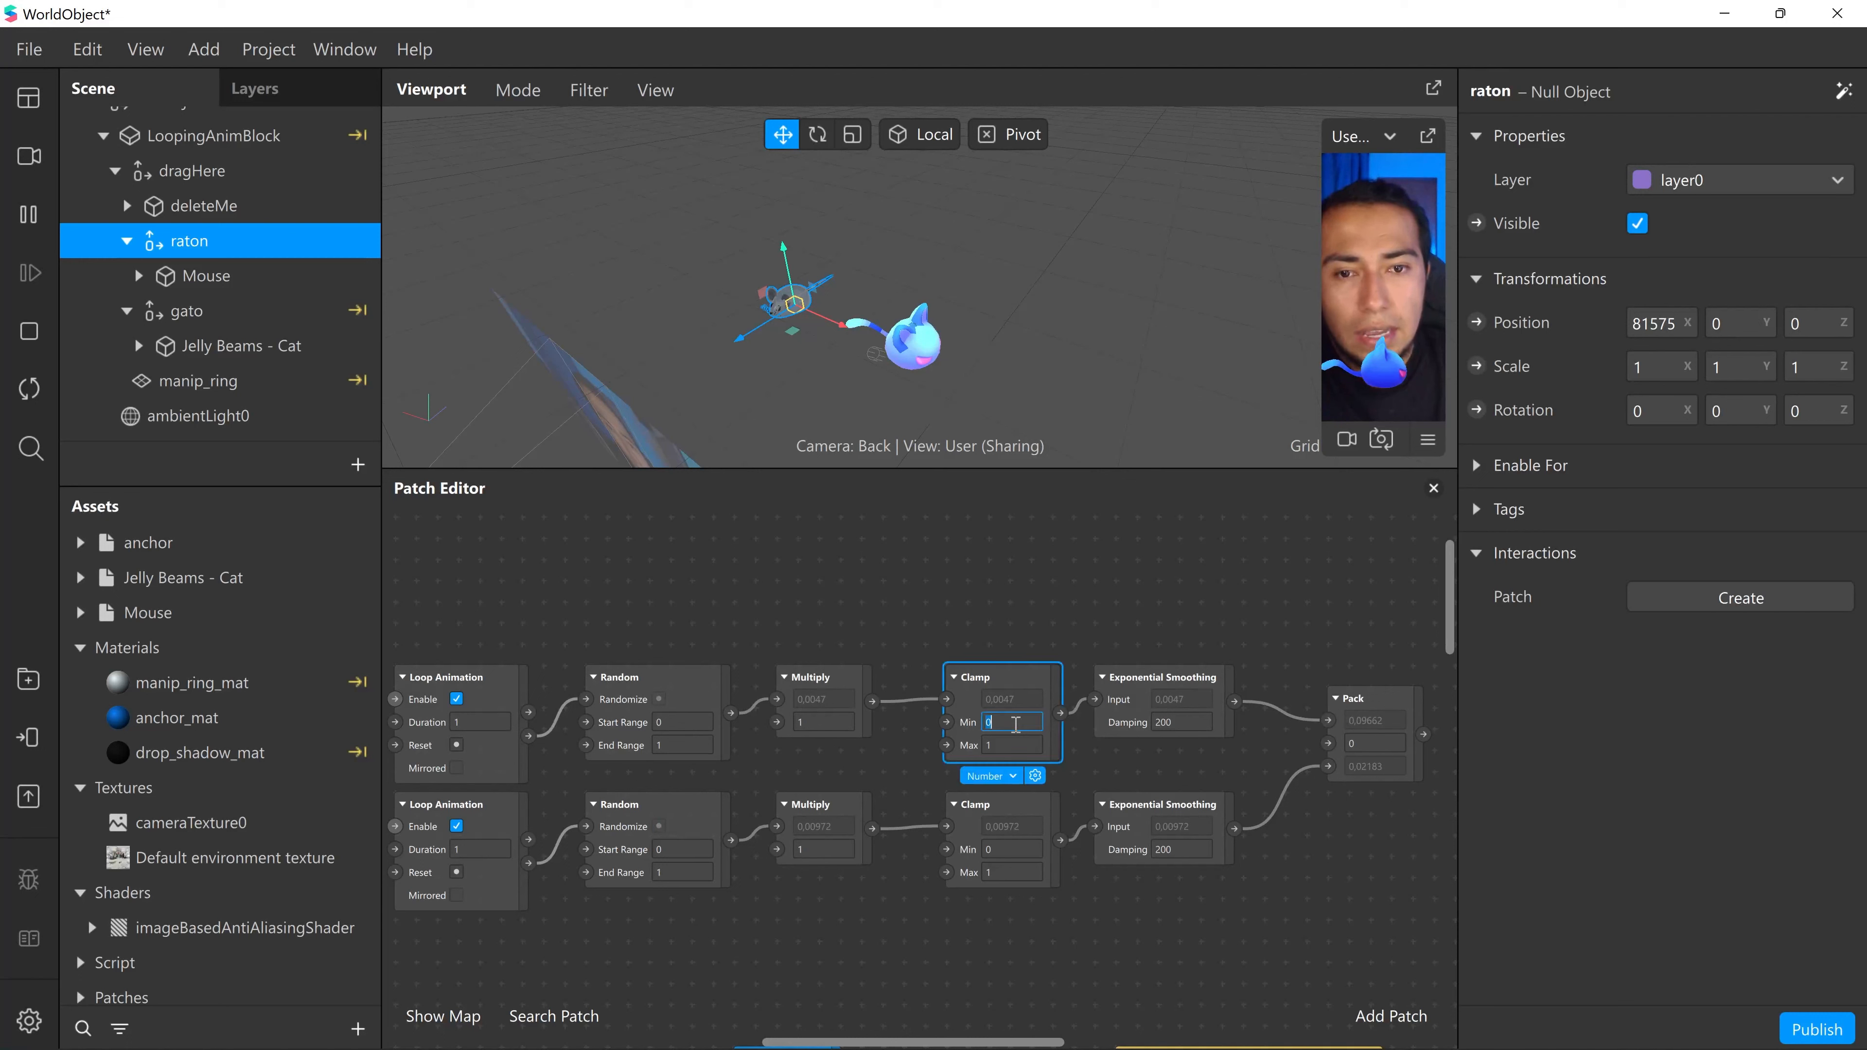
click(1002, 744)
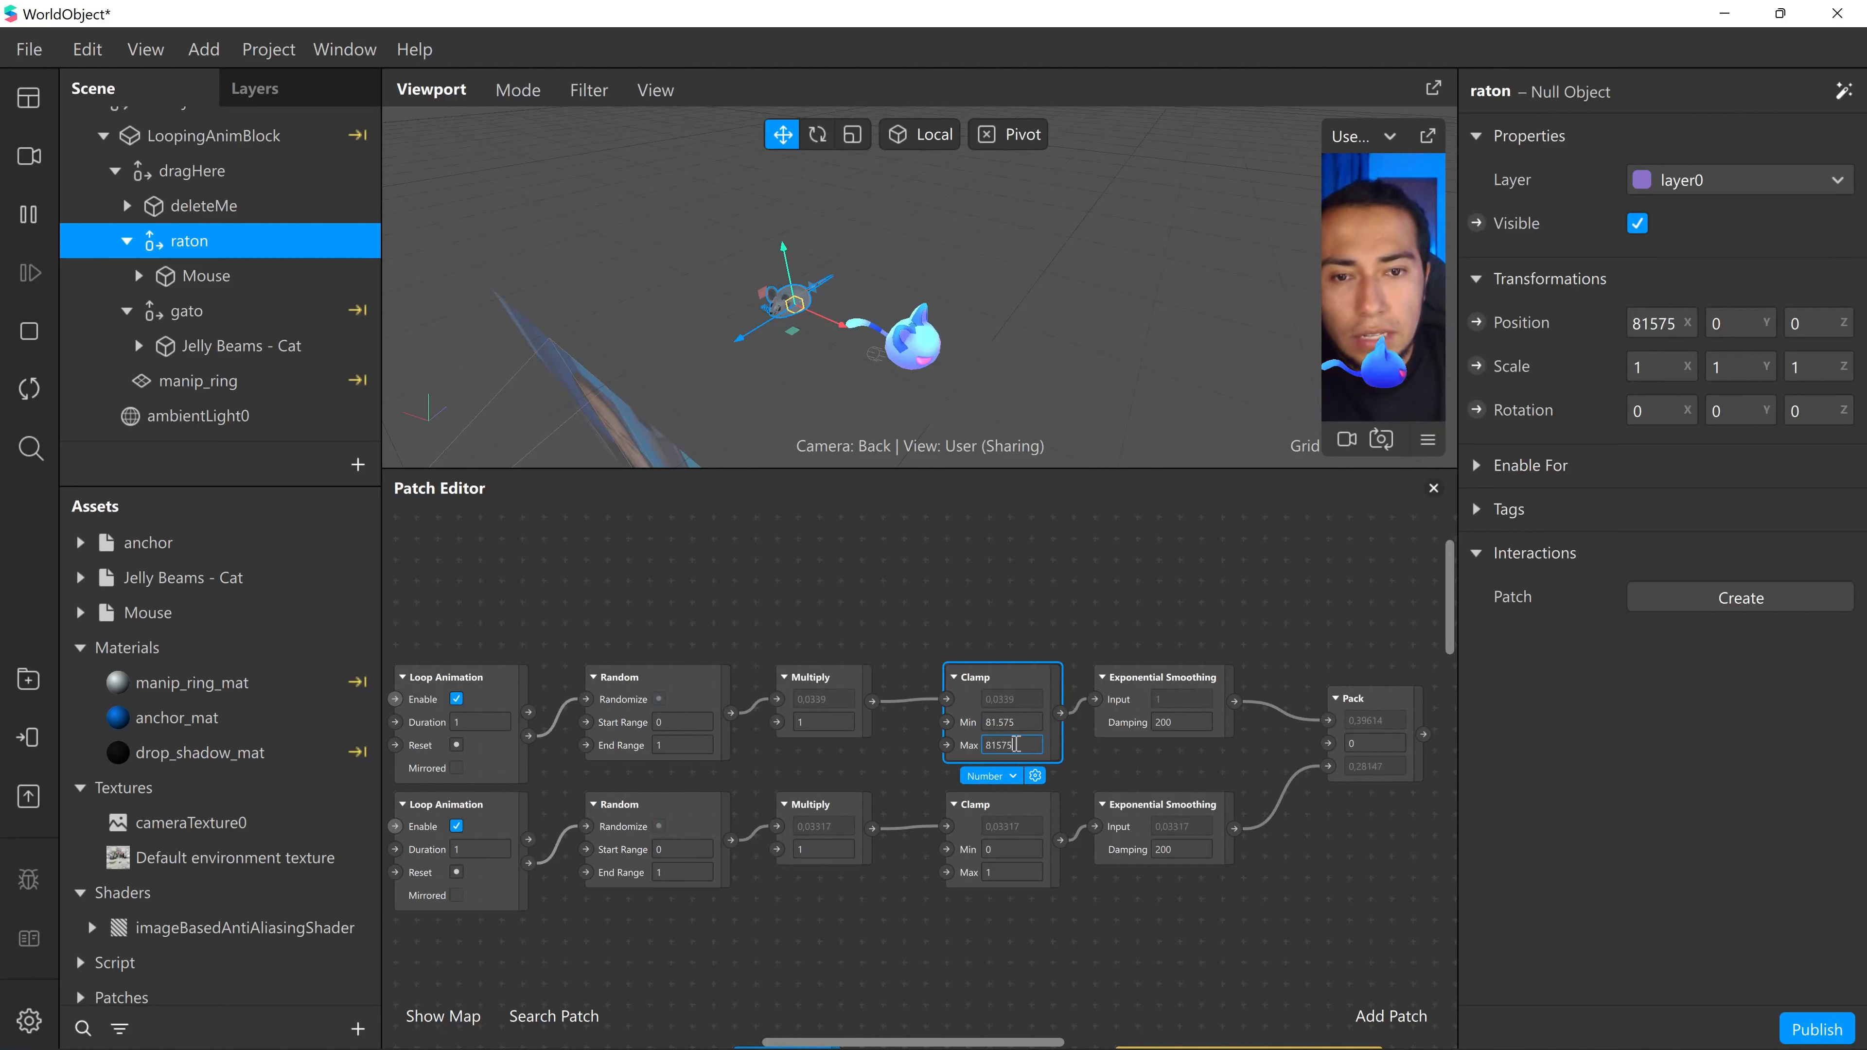
click(985, 723)
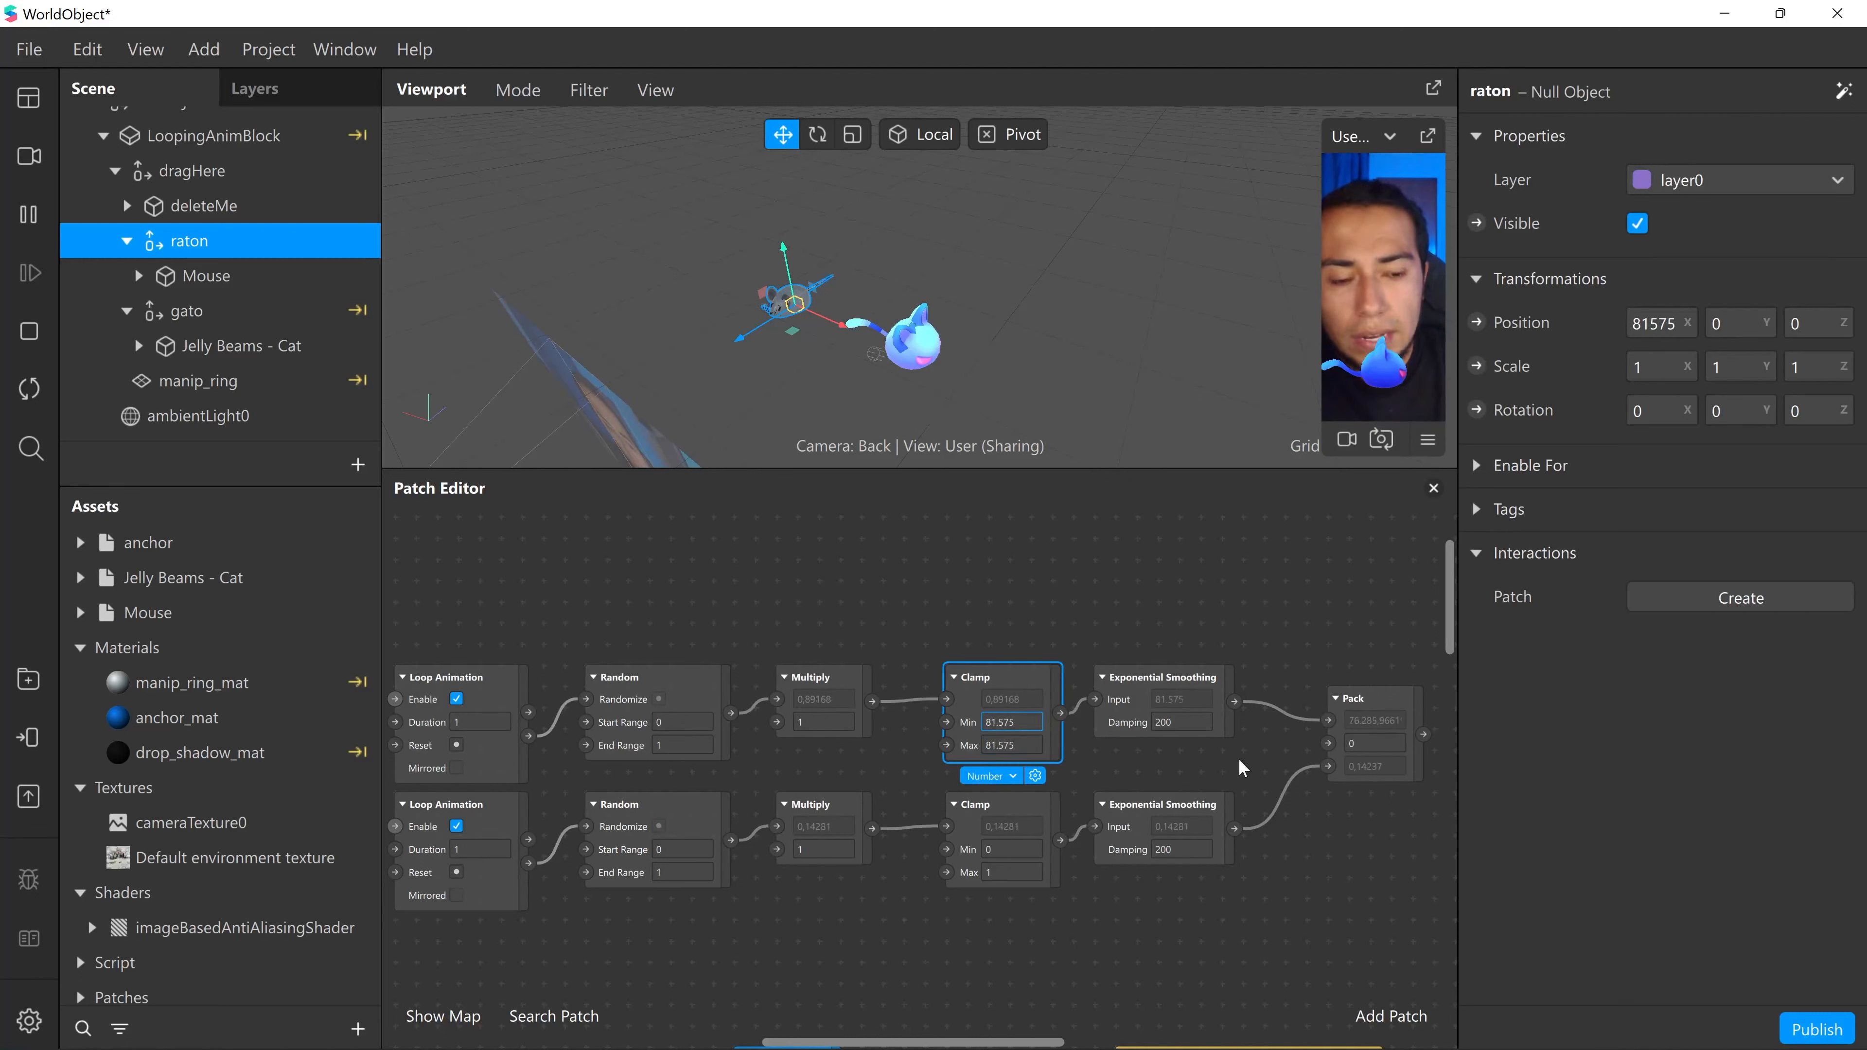
text(-)
key(Return)
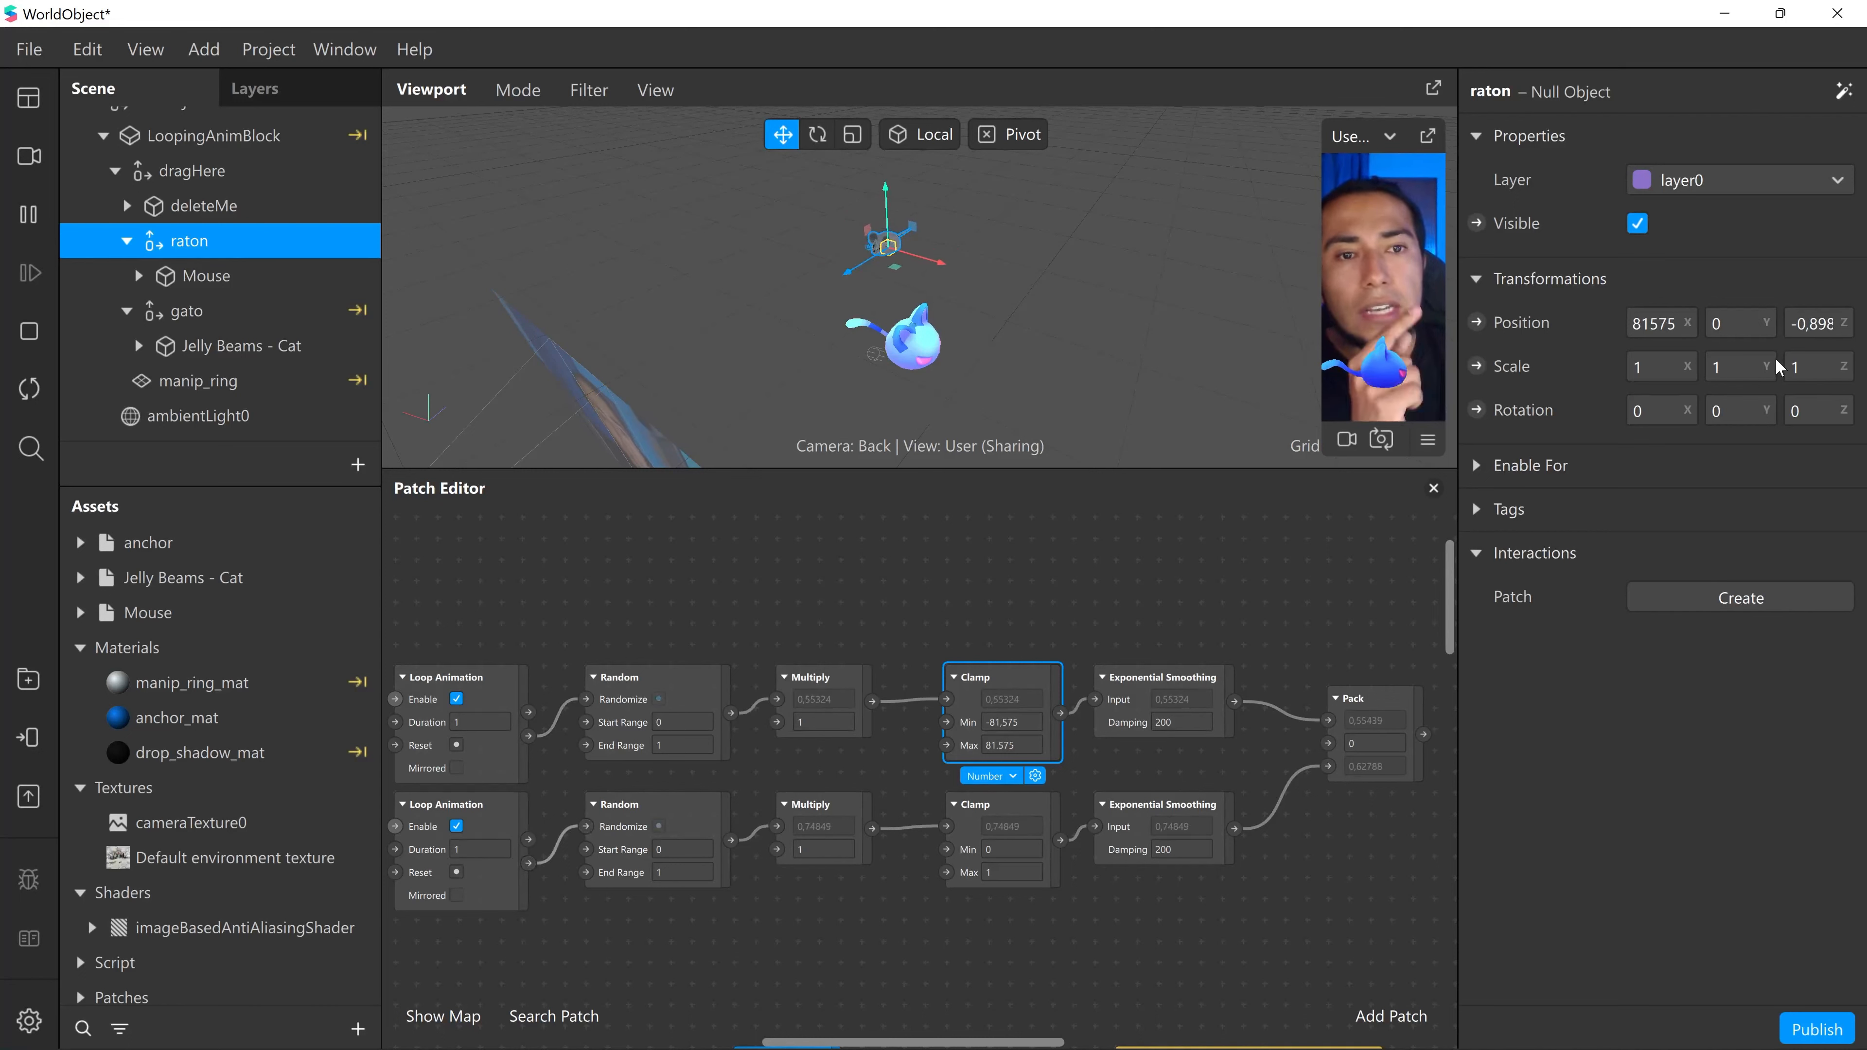
- Use raton's Z position as limits of the lower Clamp patch, with minimum -0.89876 and maximum 0.89876
click(1804, 327)
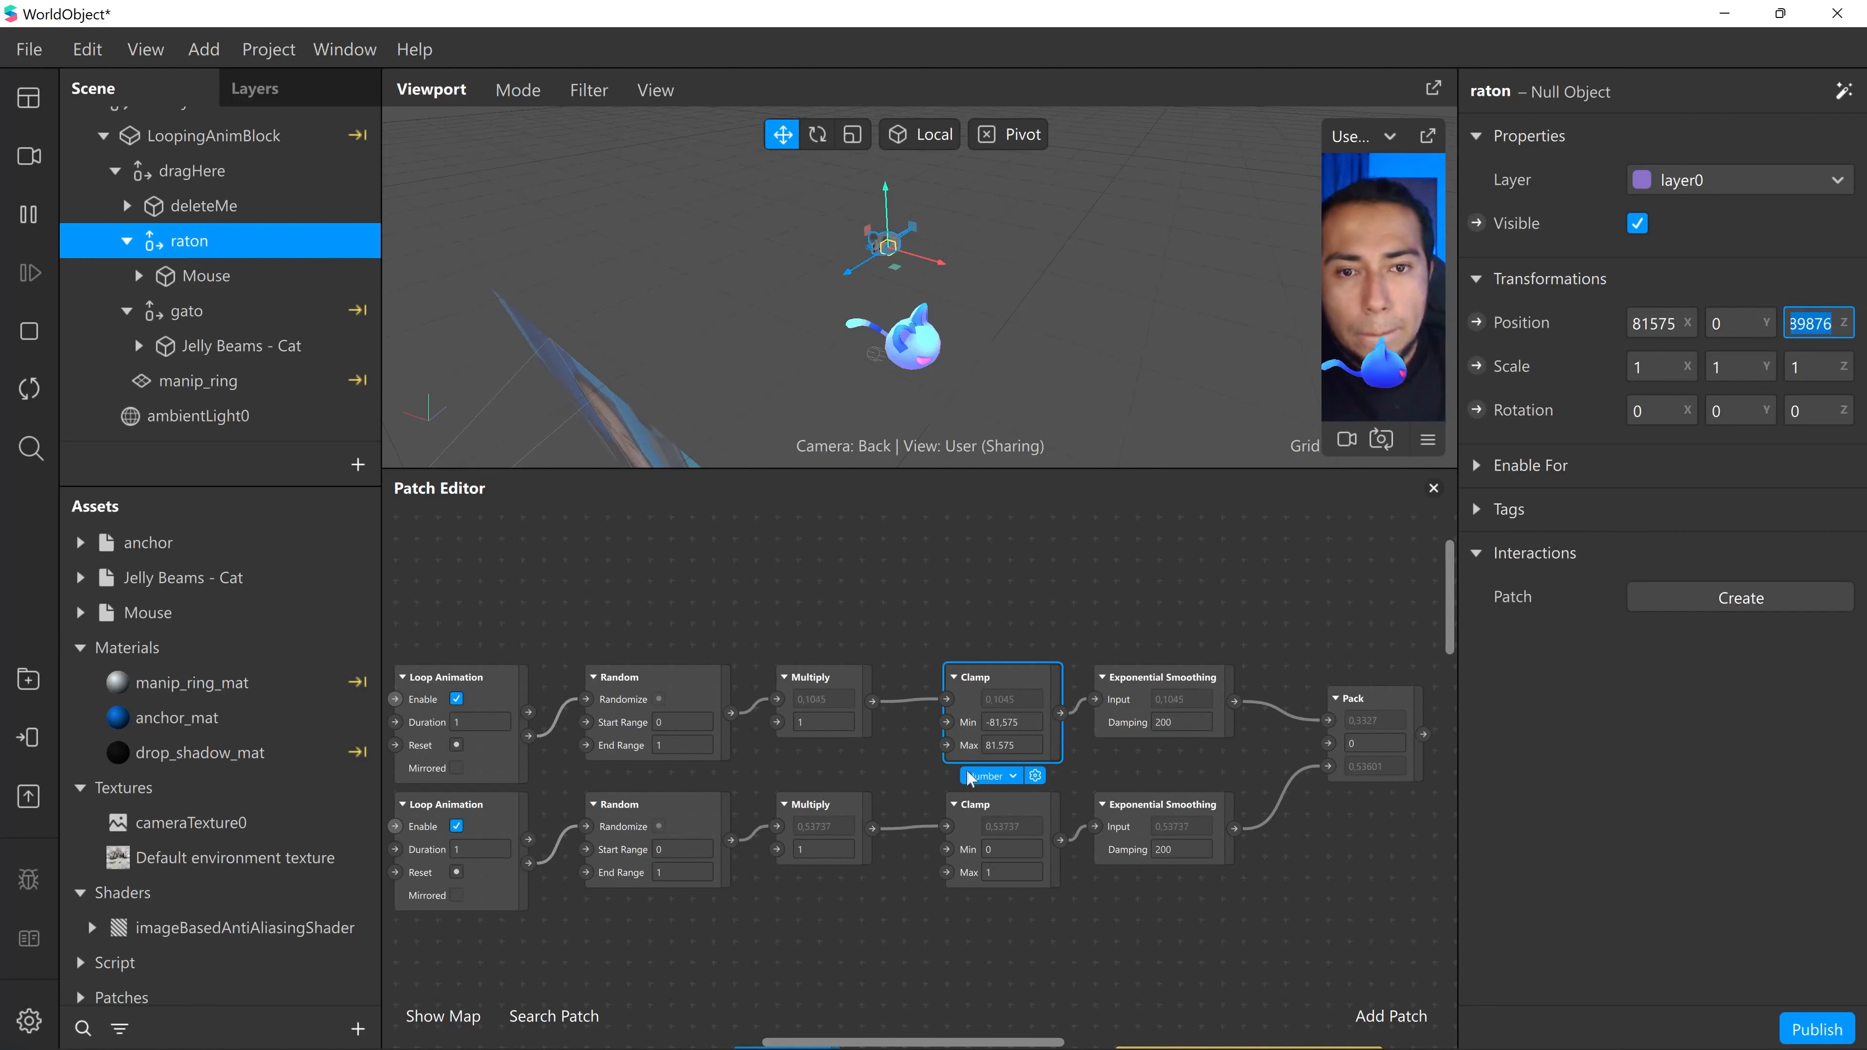
click(1011, 851)
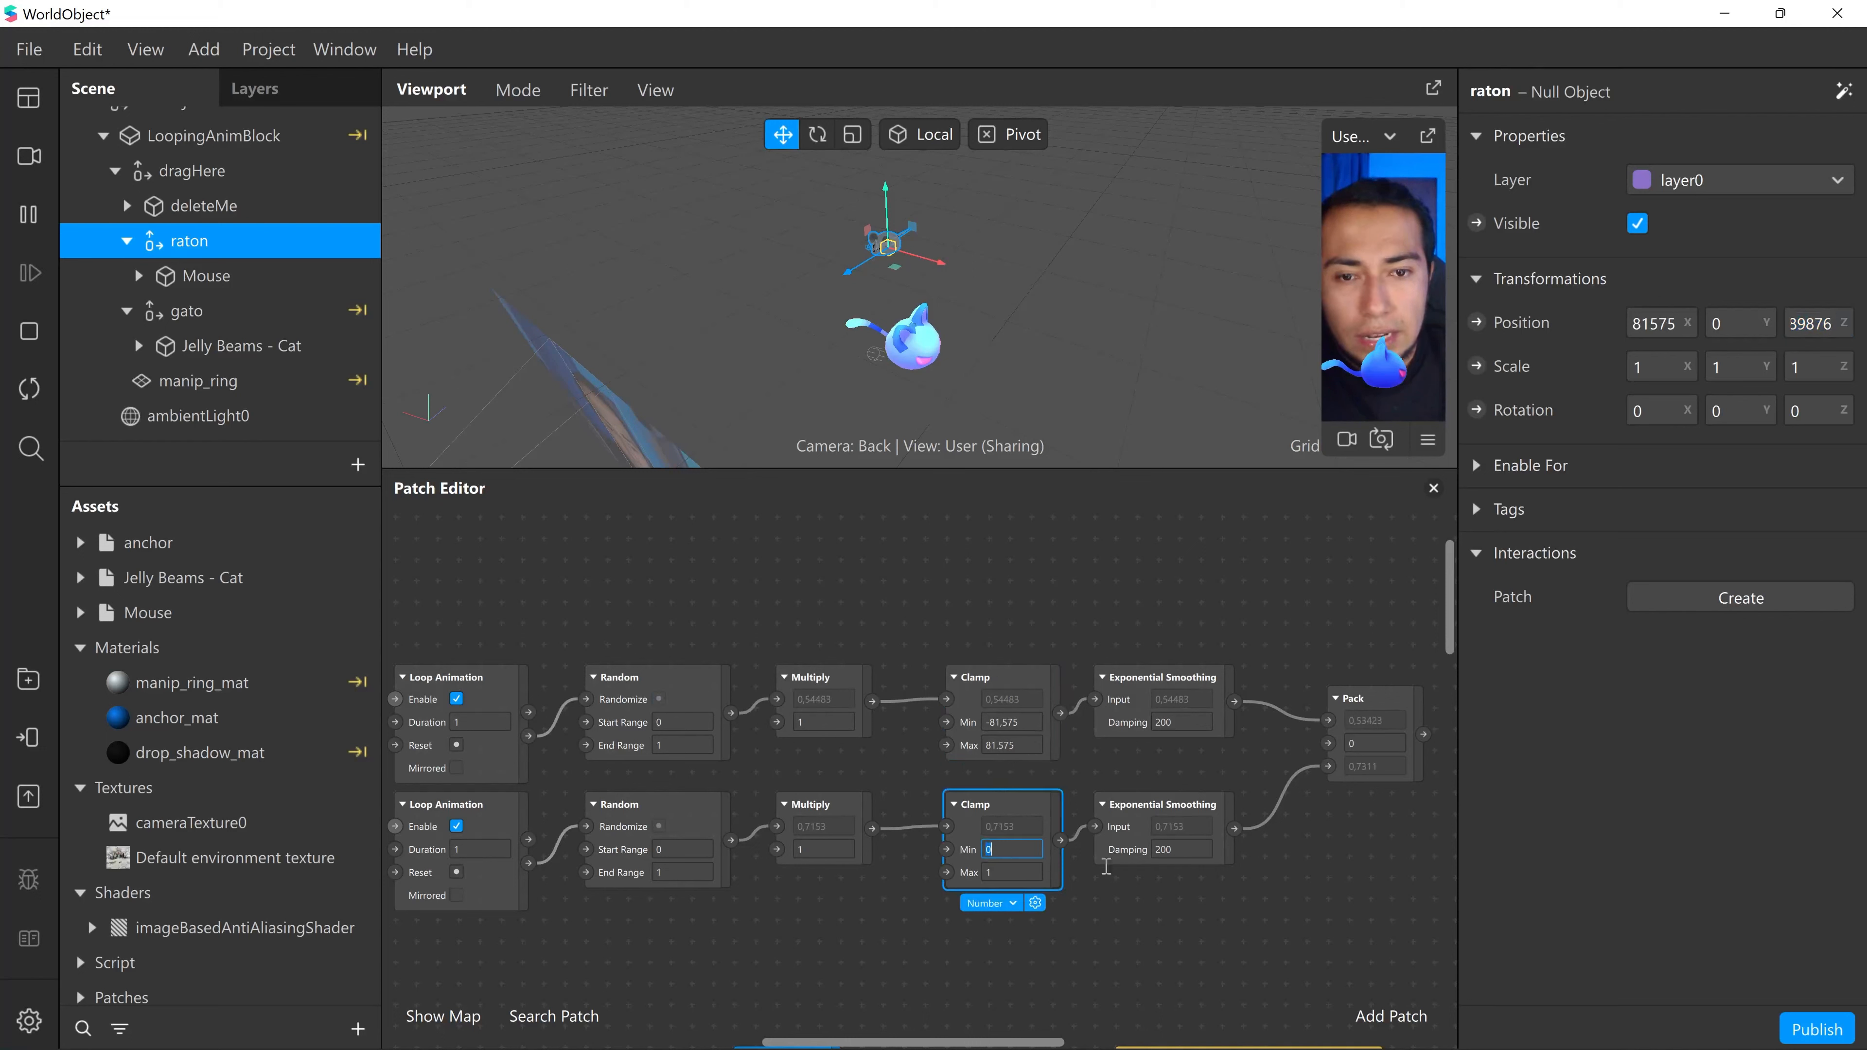
click(1022, 871)
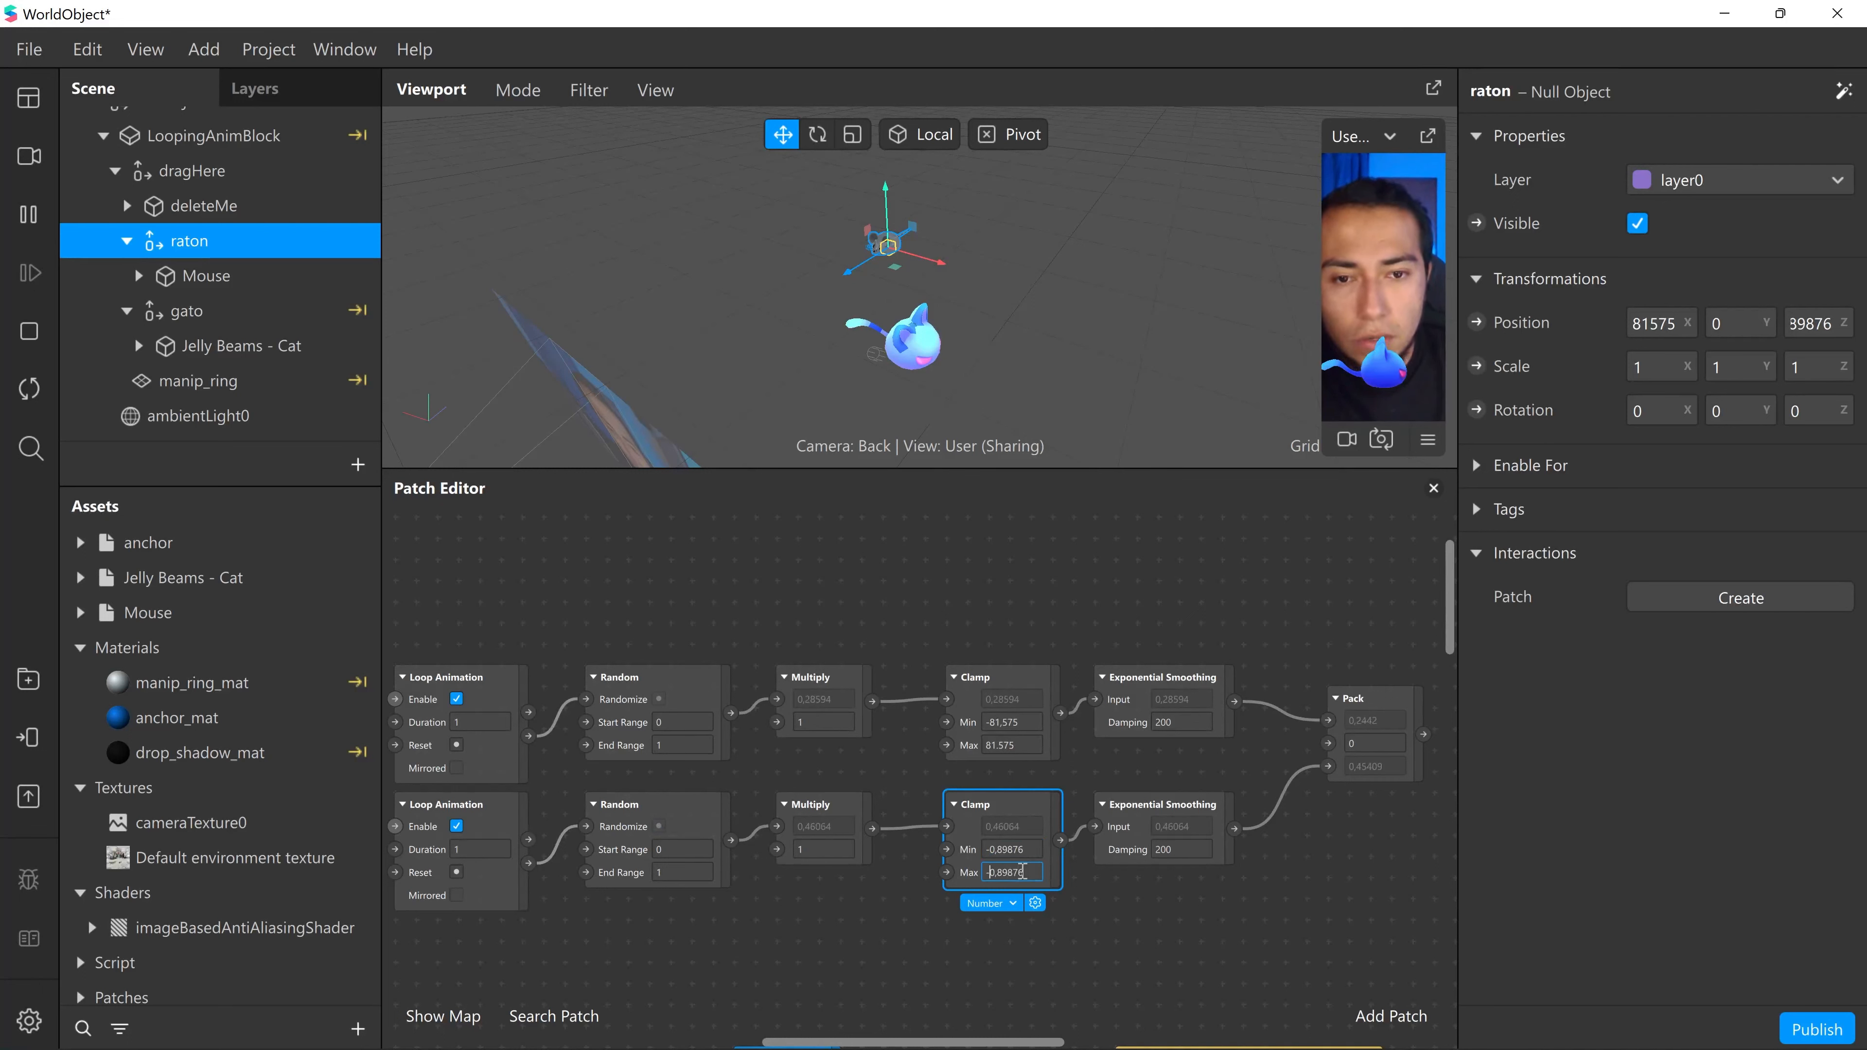
key(Return)
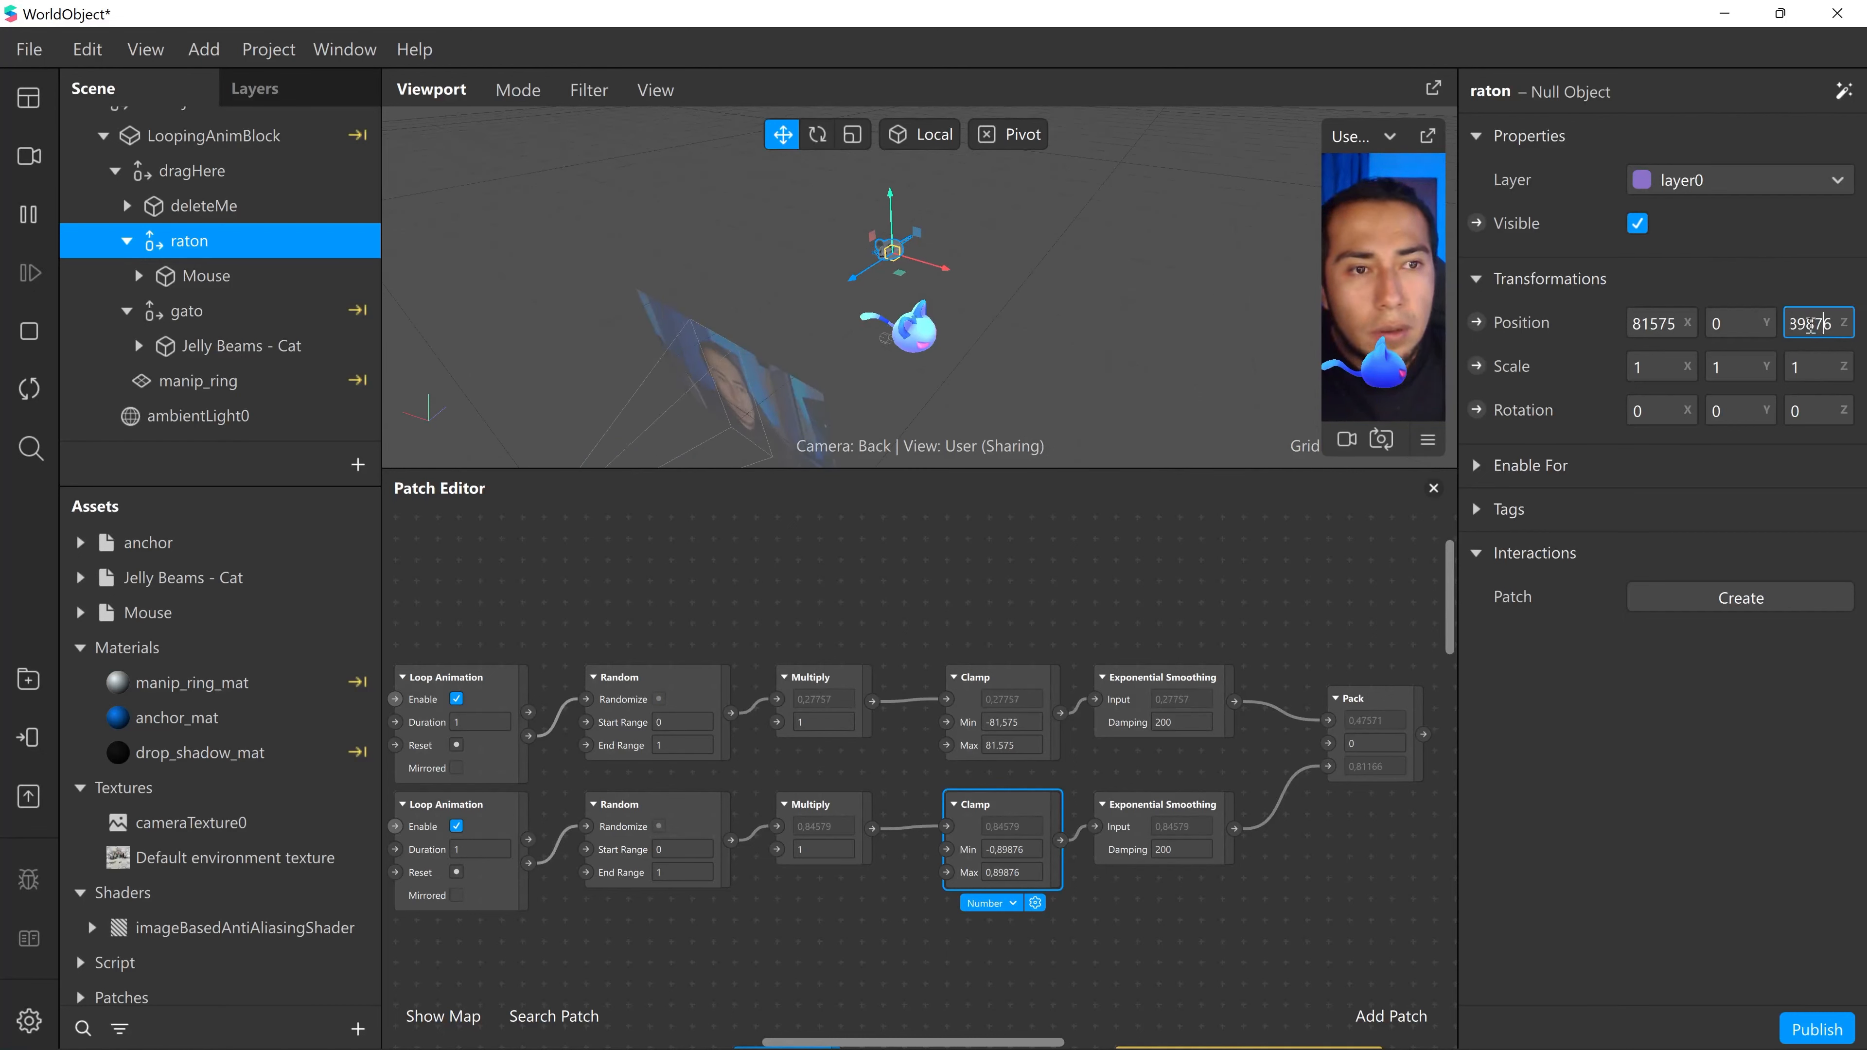
- Set the lower Clamp patch's maximum to 0 and reset raton's Z position to 0
drag(1782, 324, 1746, 326)
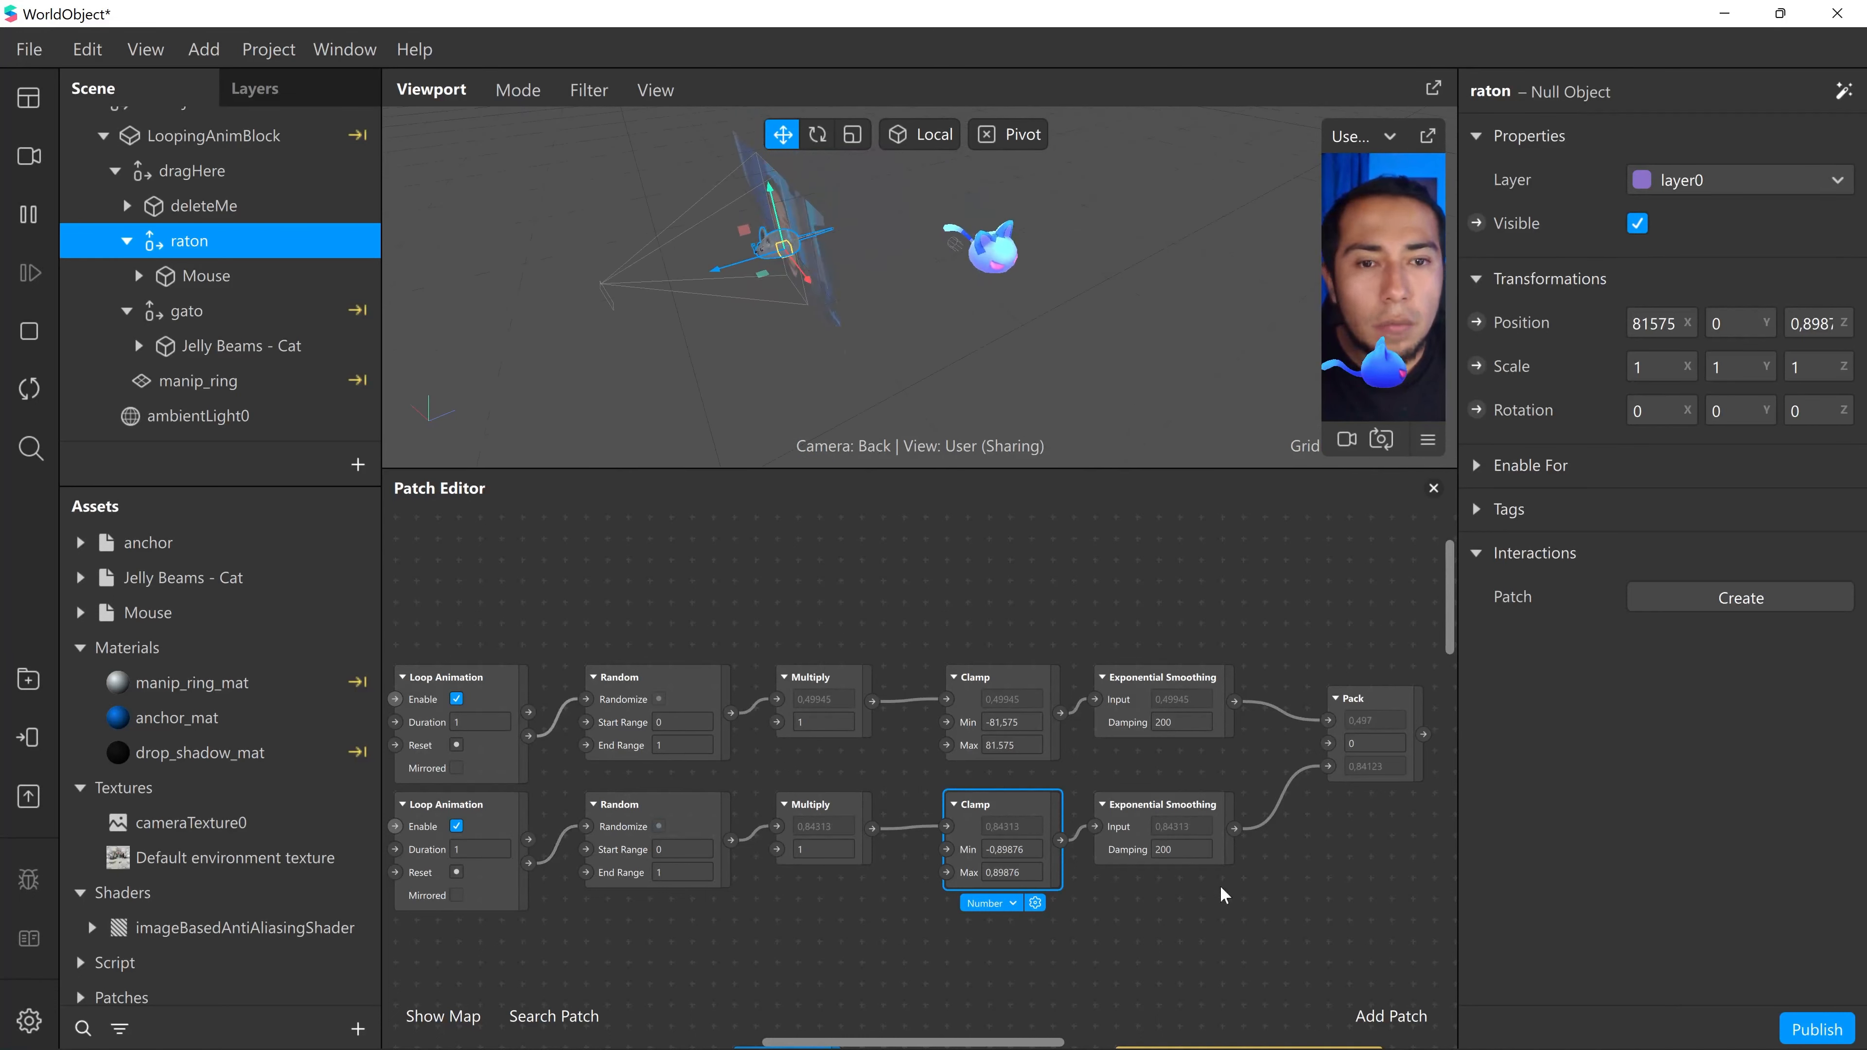
click(1033, 871)
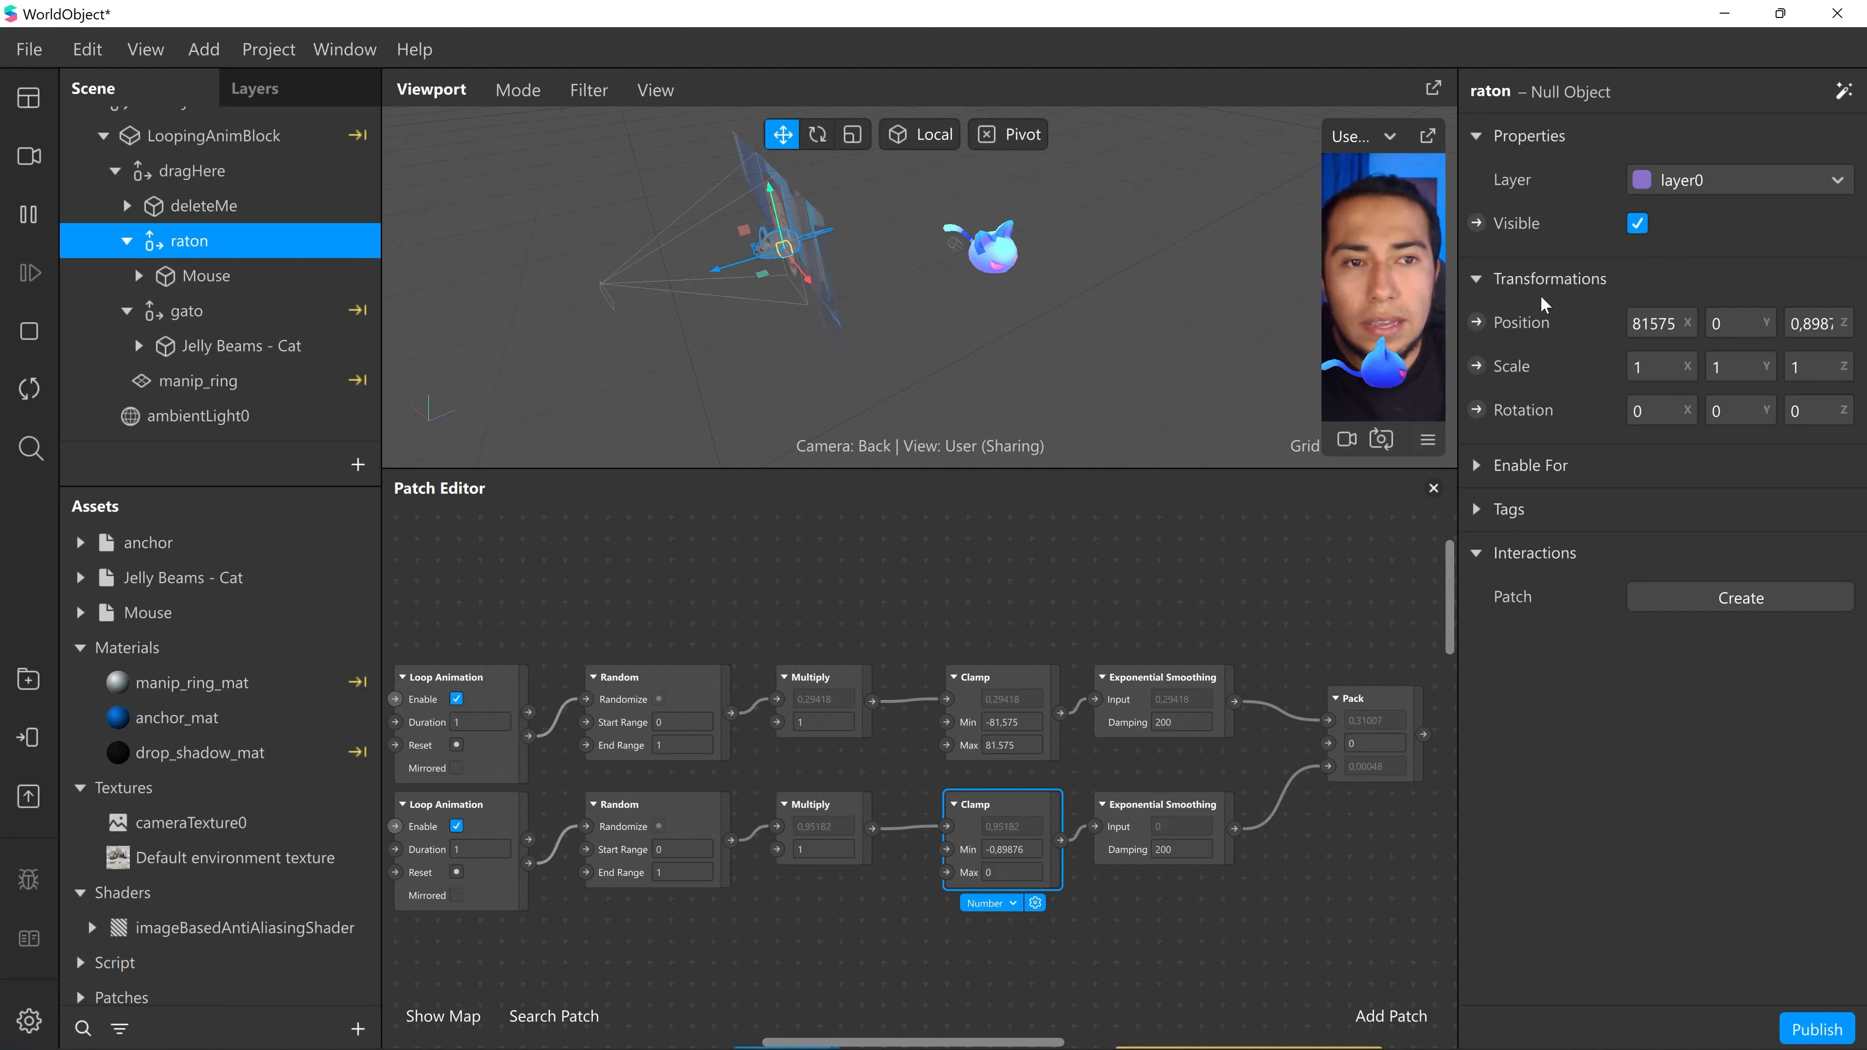
click(1818, 328)
key(Return)
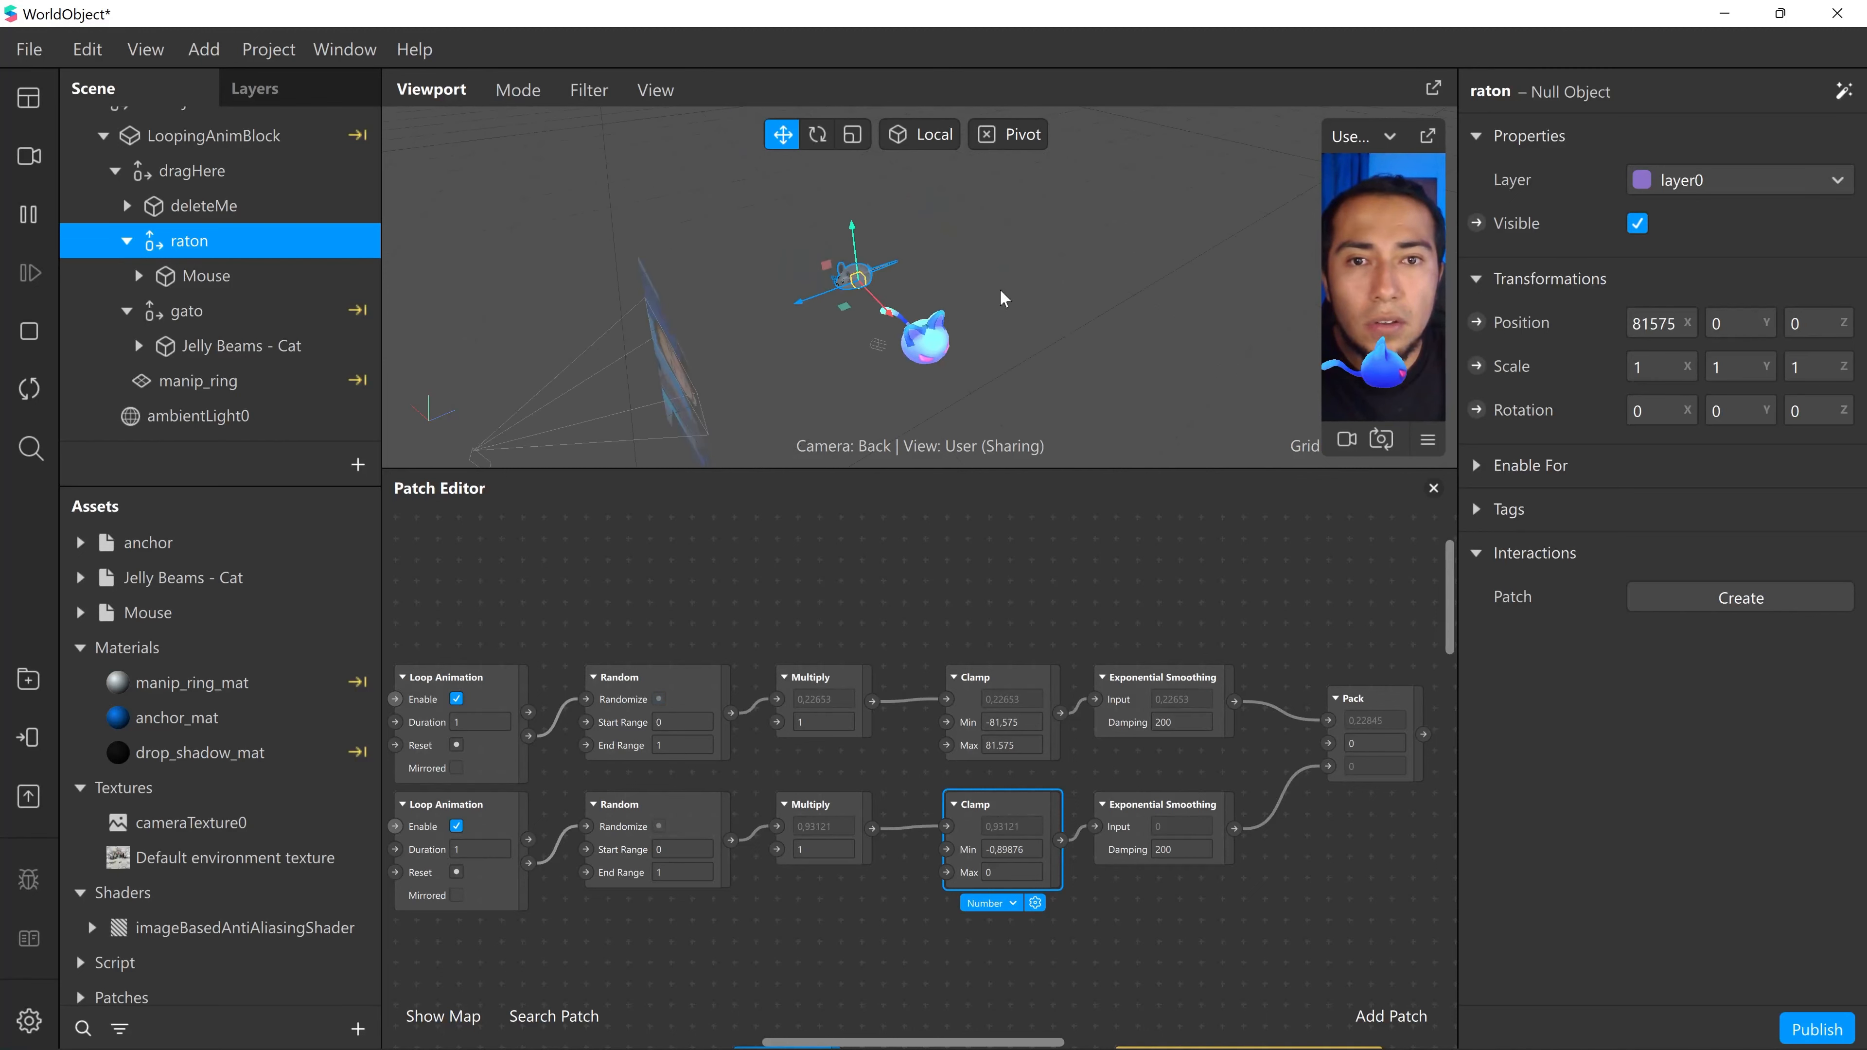
- Create a 3D Position patch for raton, connect the Pack output to it, and place it beside the Pack patch
middle_drag(999, 264, 970, 262)
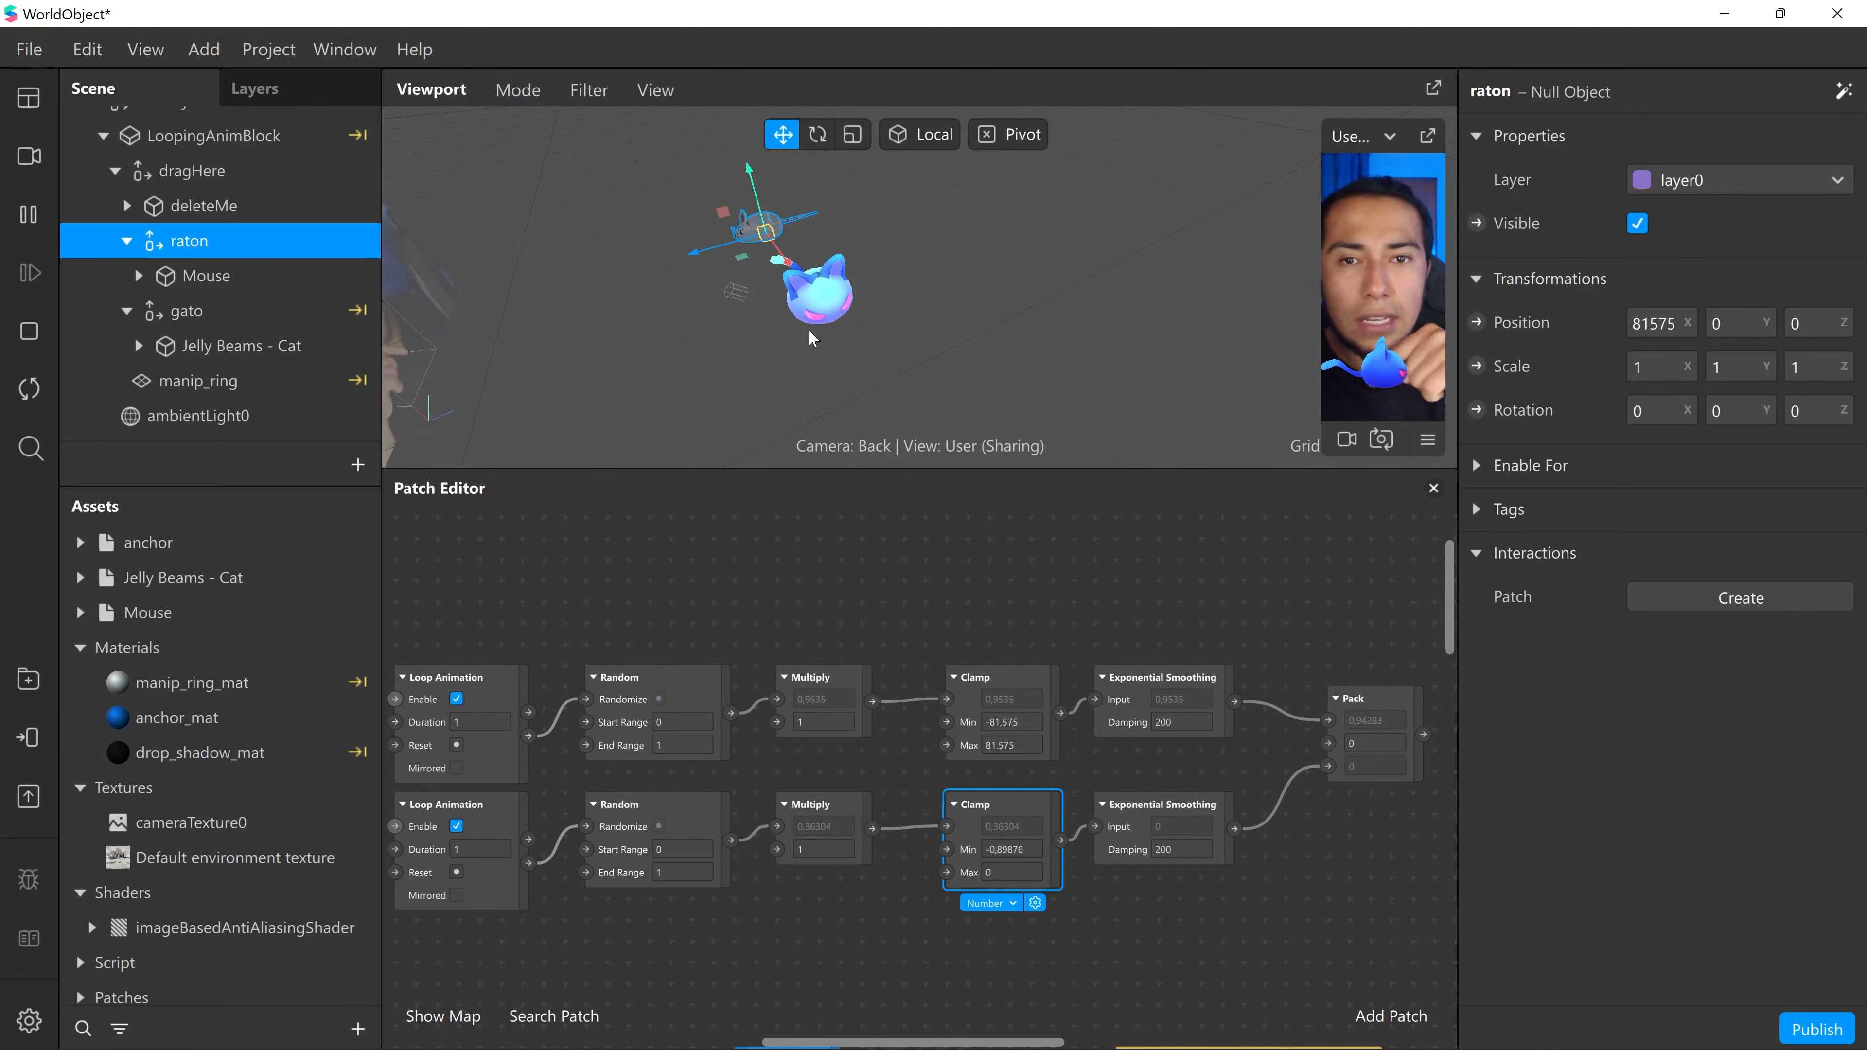
middle_drag(1297, 905, 1164, 927)
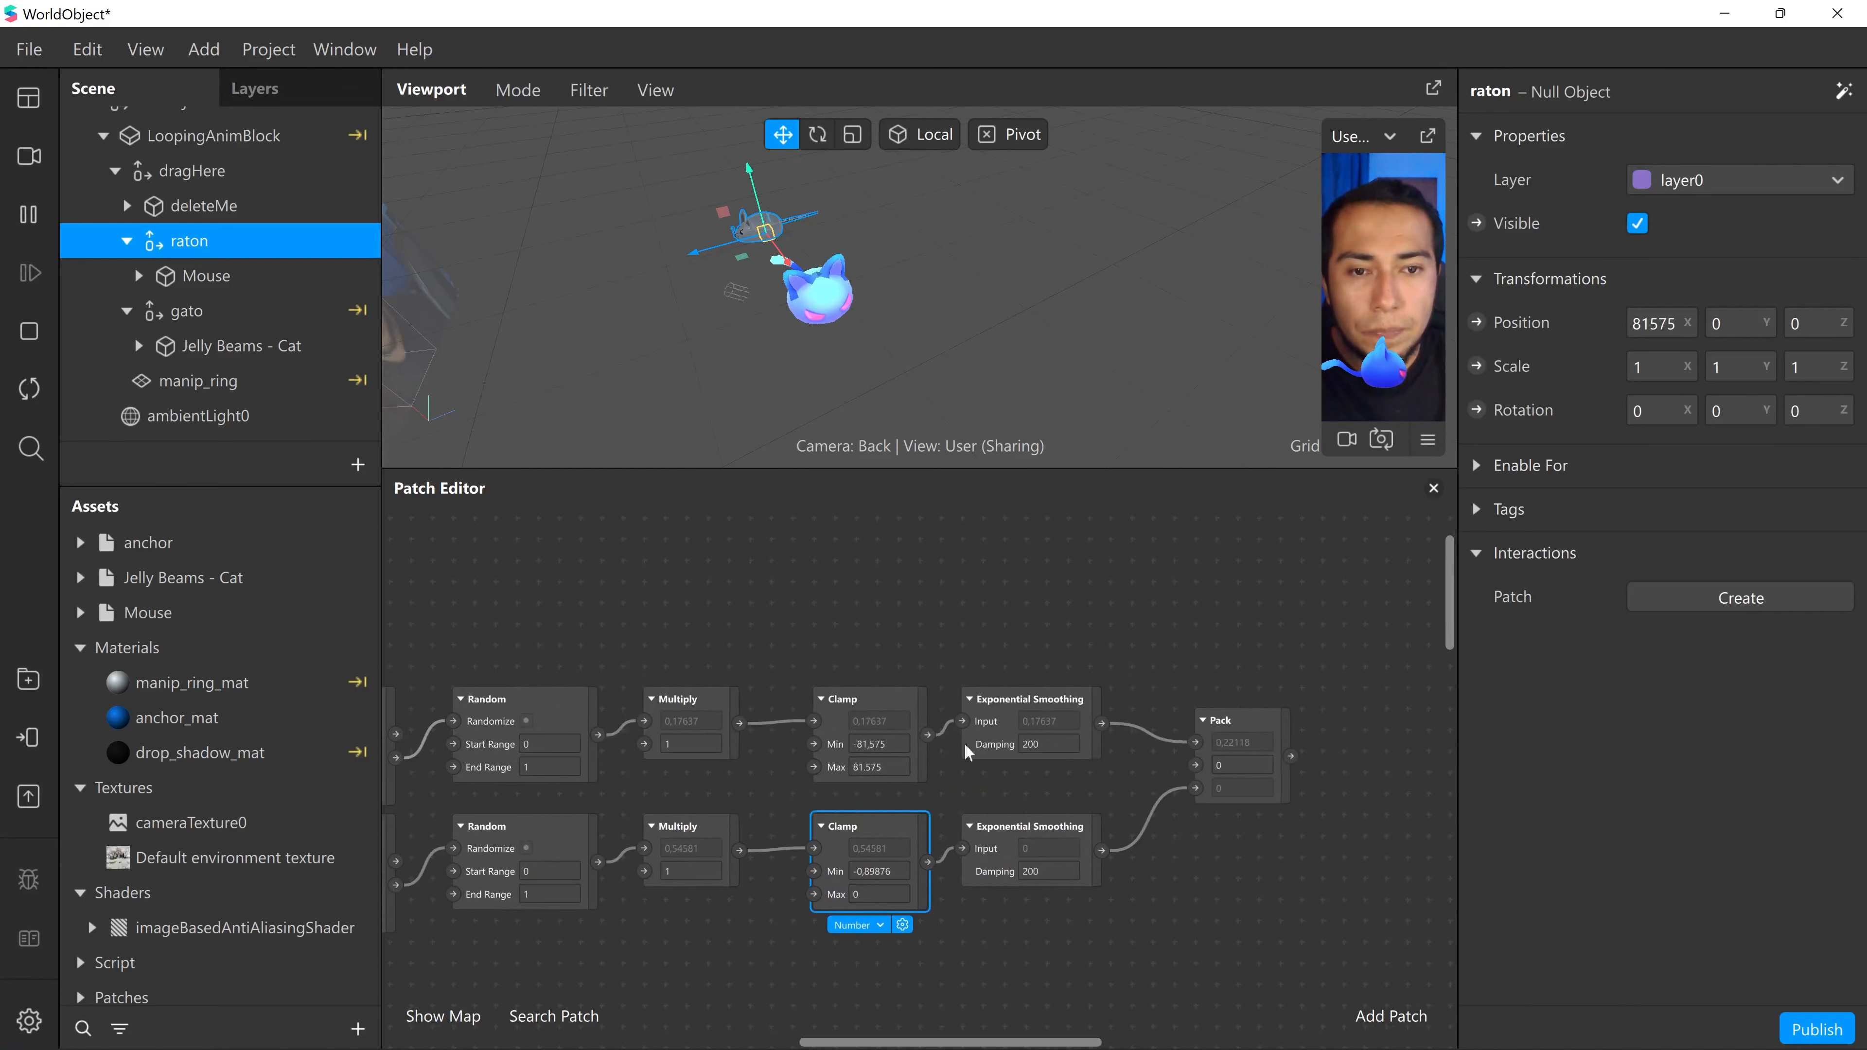
mouse_move(1020, 587)
middle_down()
mouse_move(1264, 560)
mouse_move(1014, 609)
middle_up()
middle_drag(1136, 607, 654, 597)
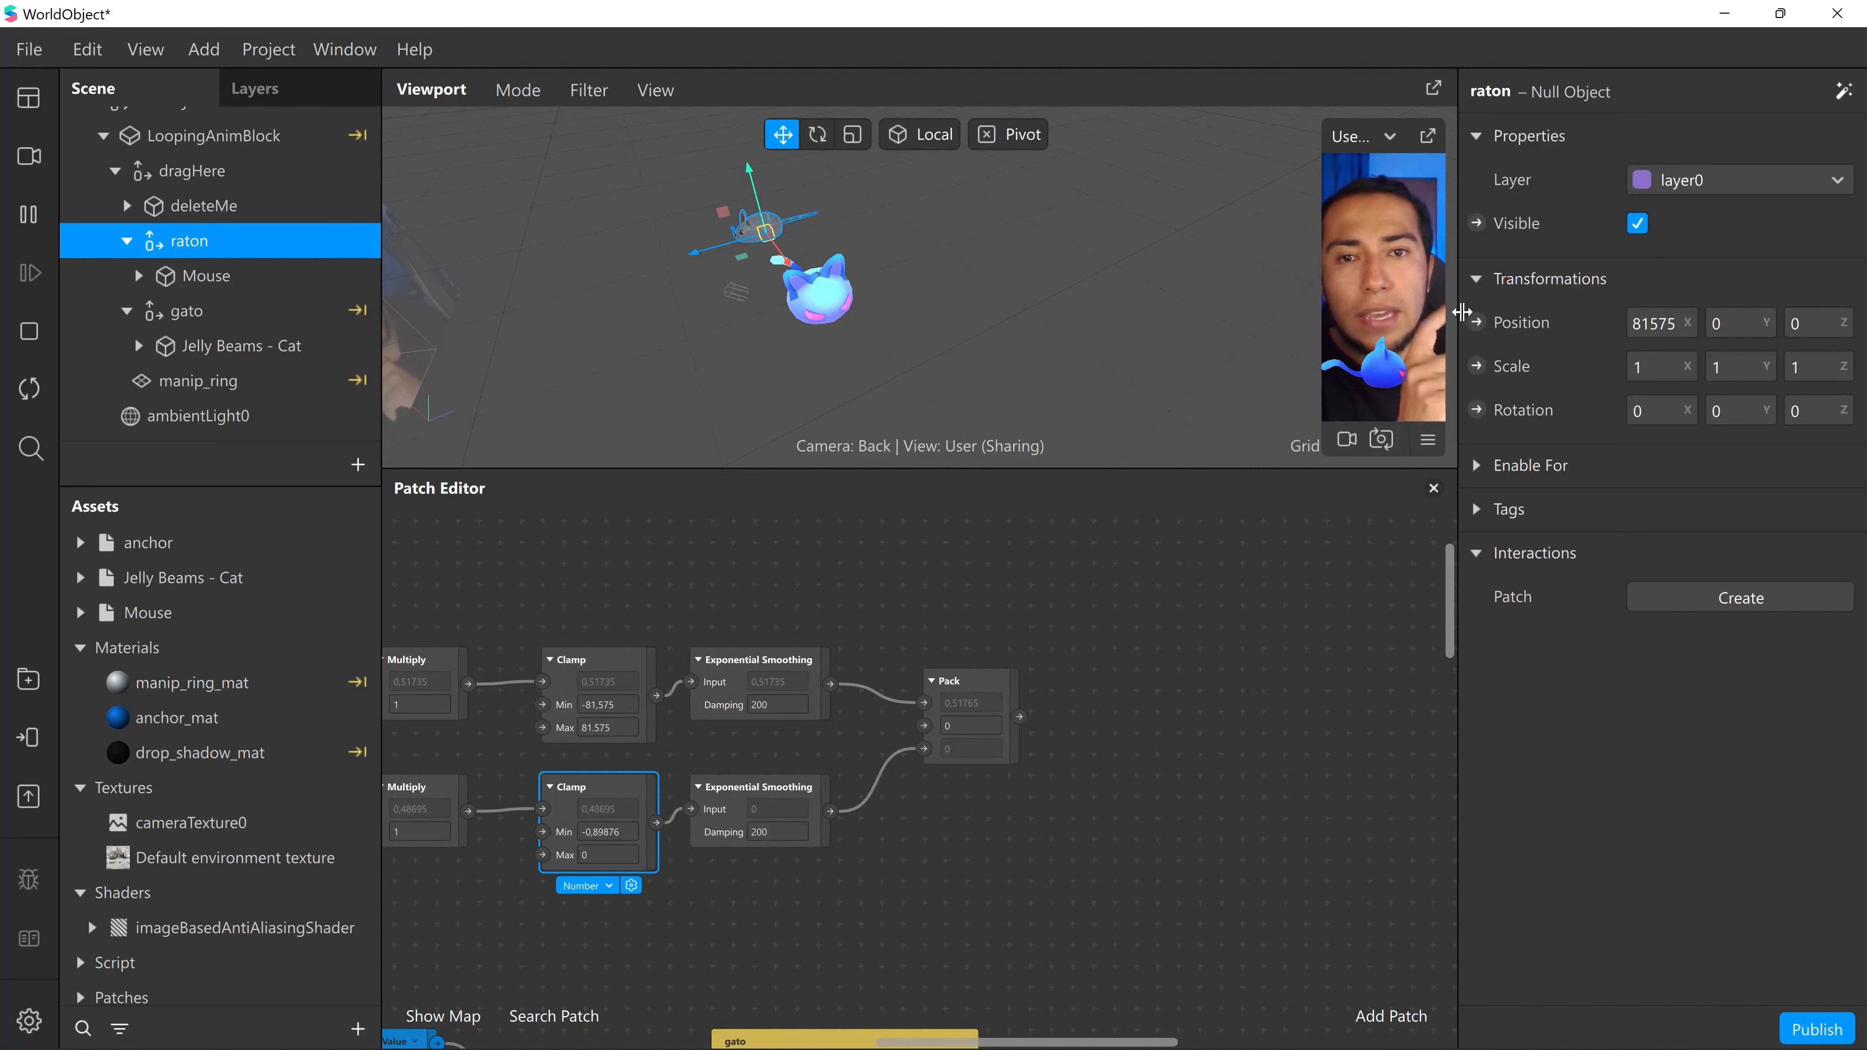
click(1481, 325)
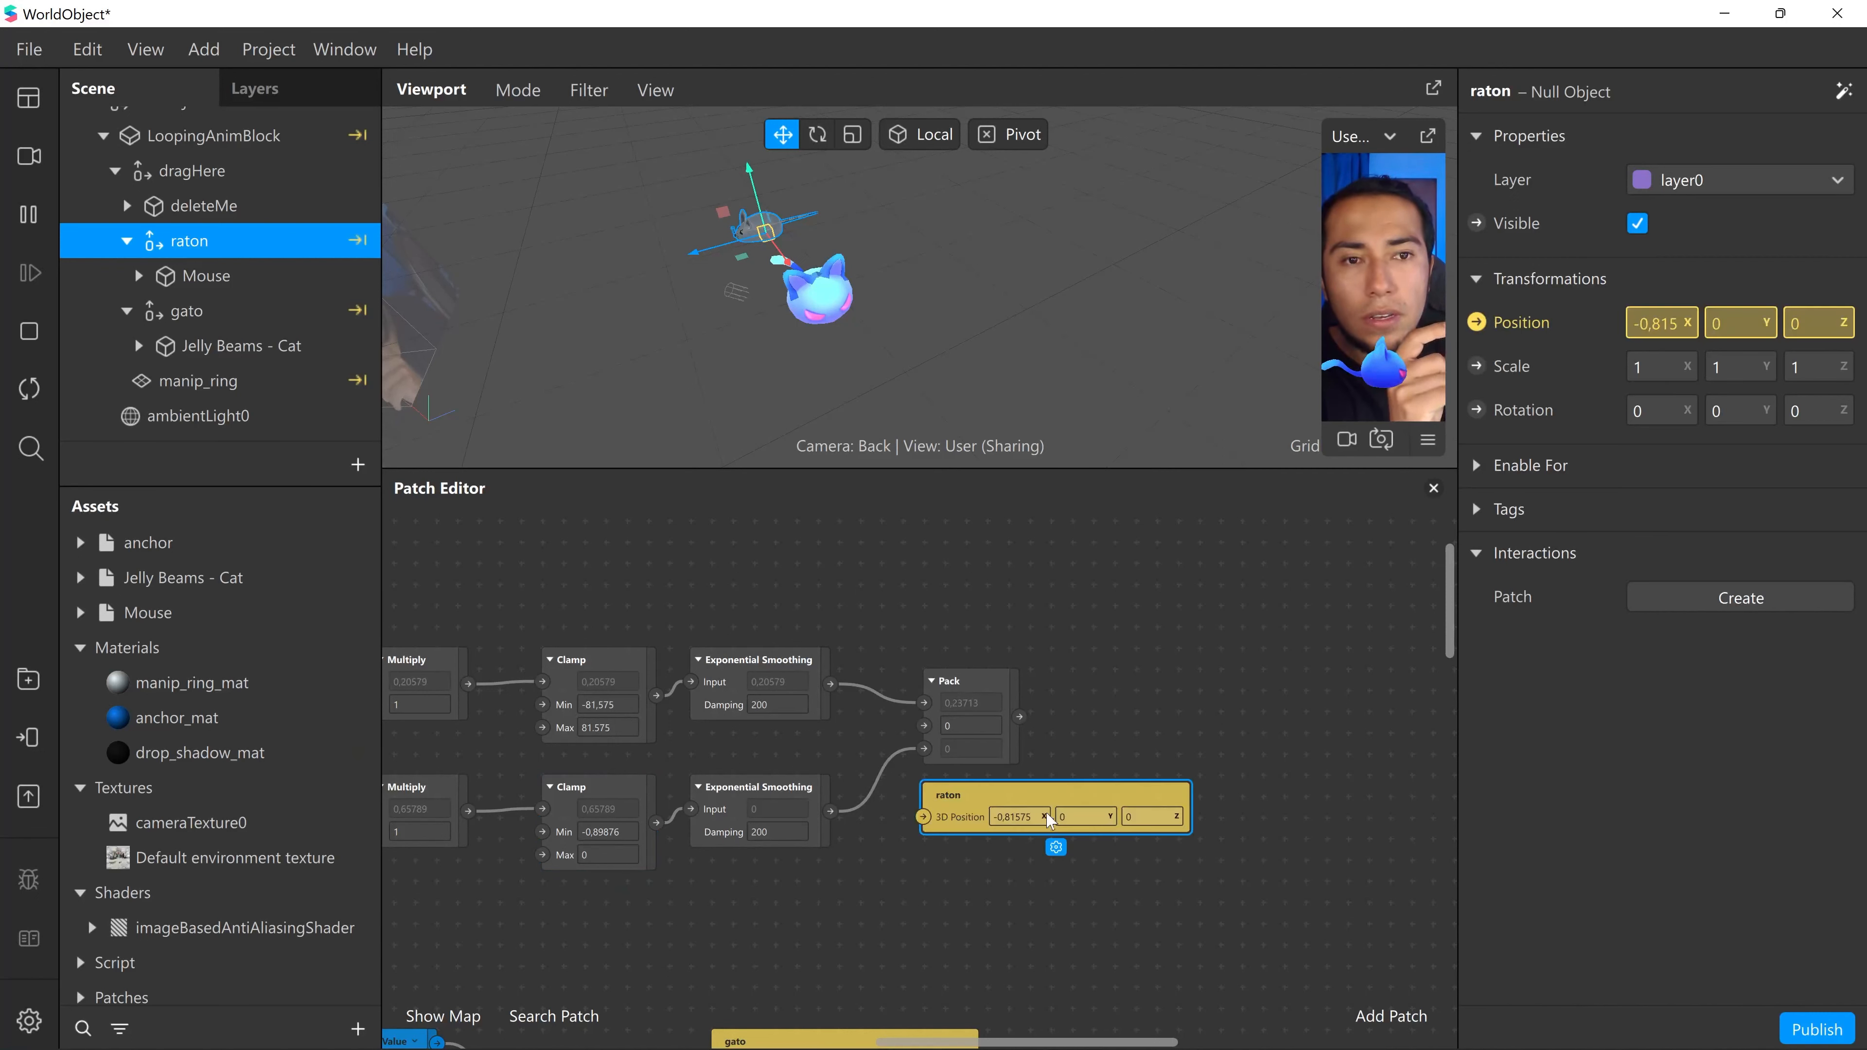
drag(976, 803, 1052, 745)
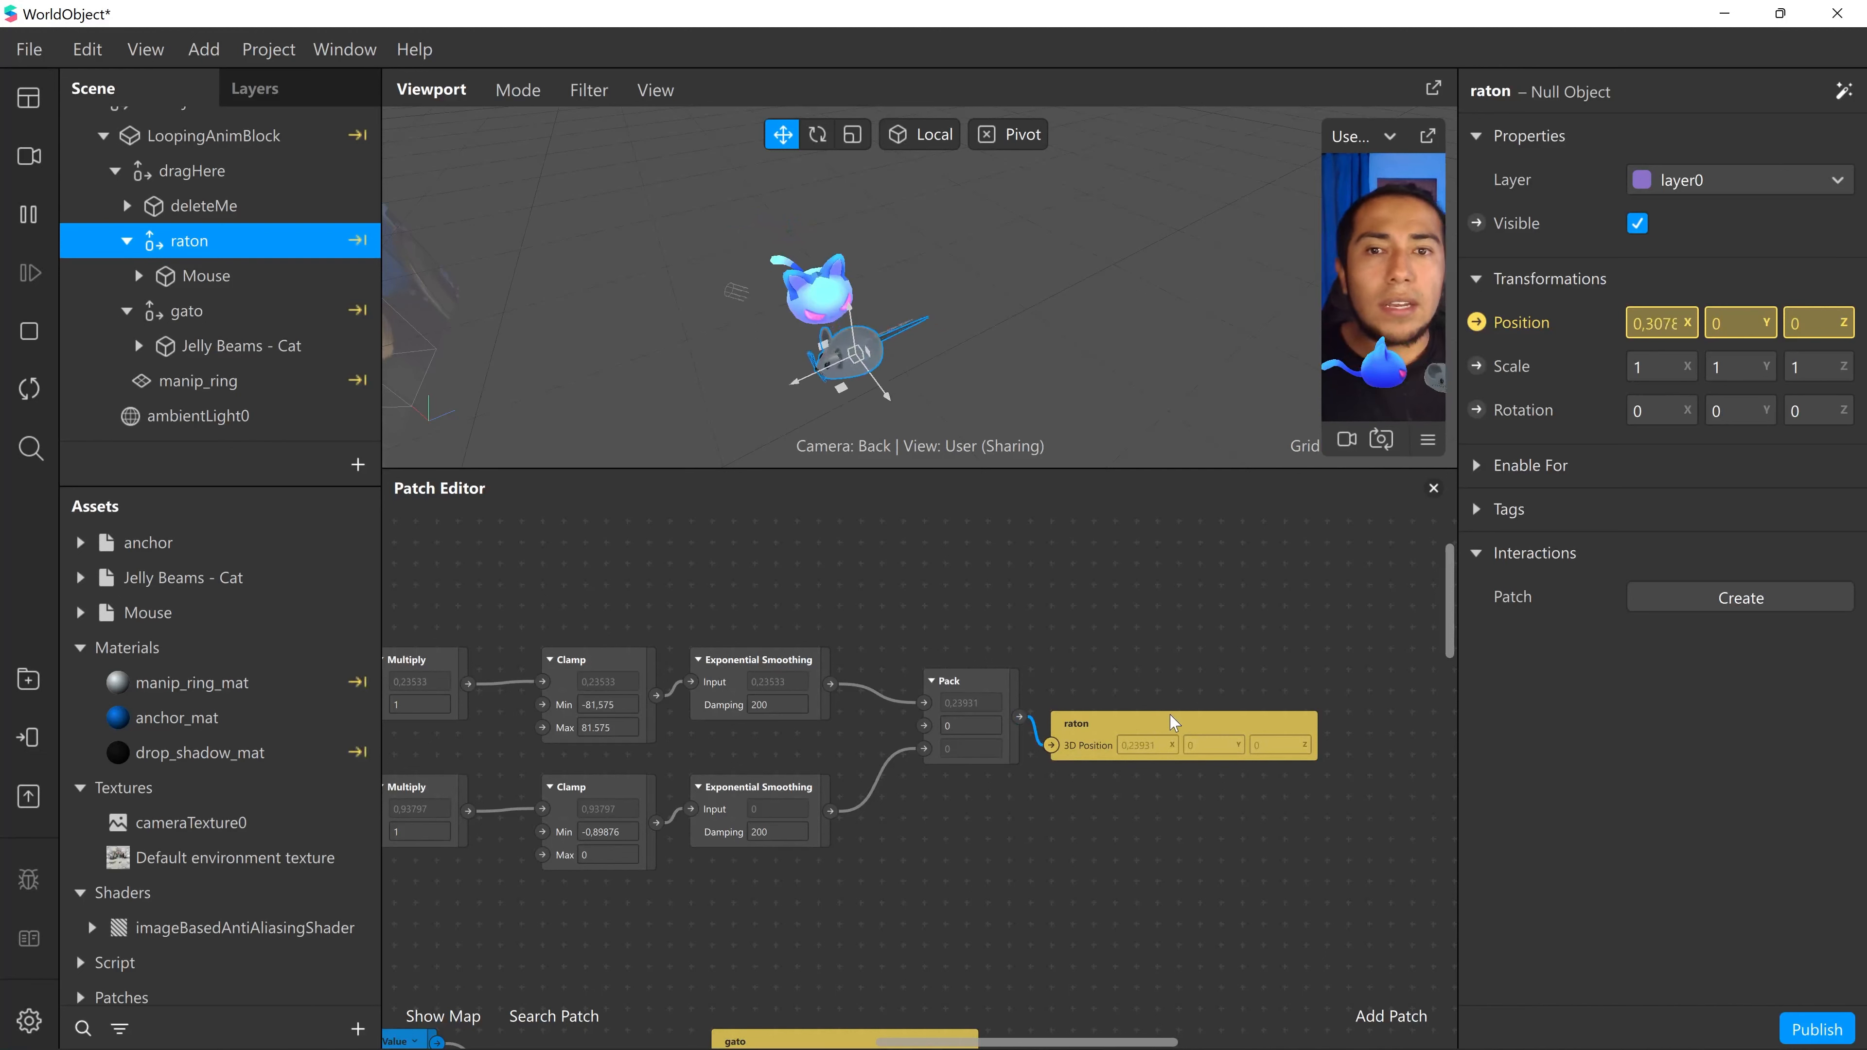
drag(1176, 723, 1174, 682)
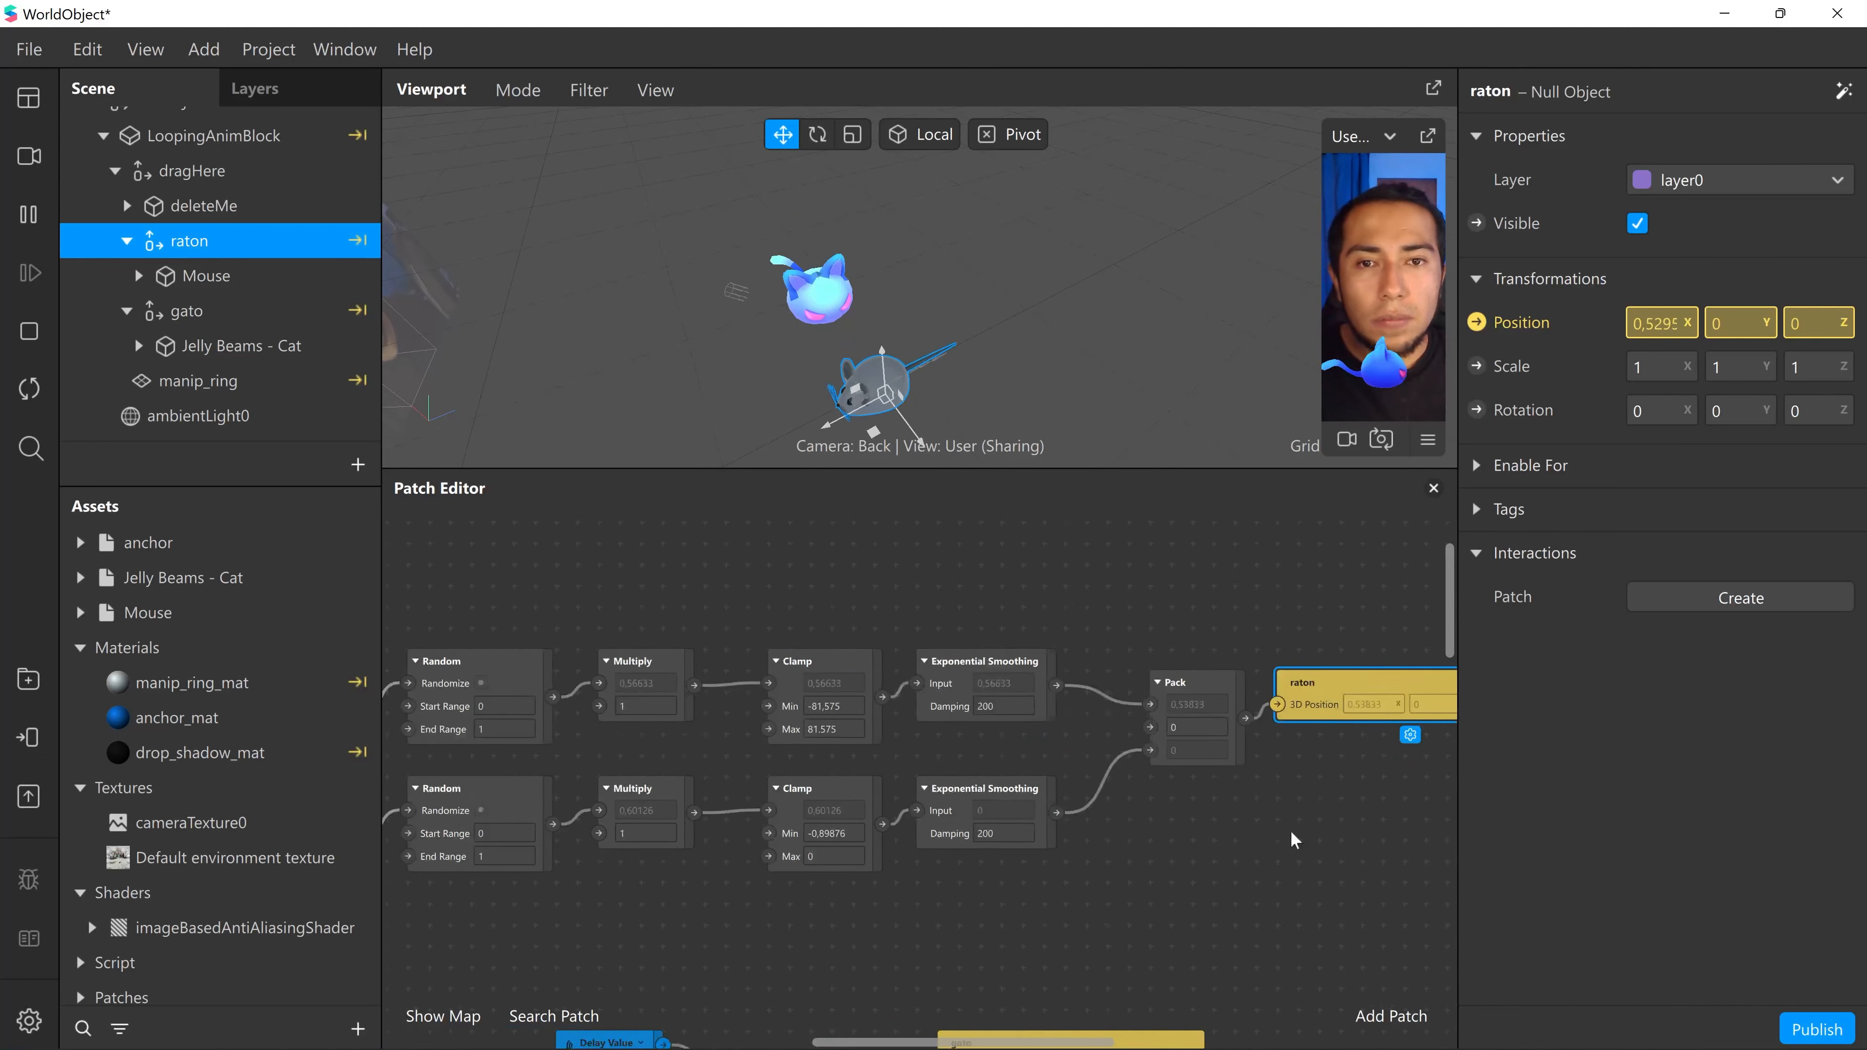
- Try a start range of -81 in the upper Random patch
scroll(929, 551, left, 10)
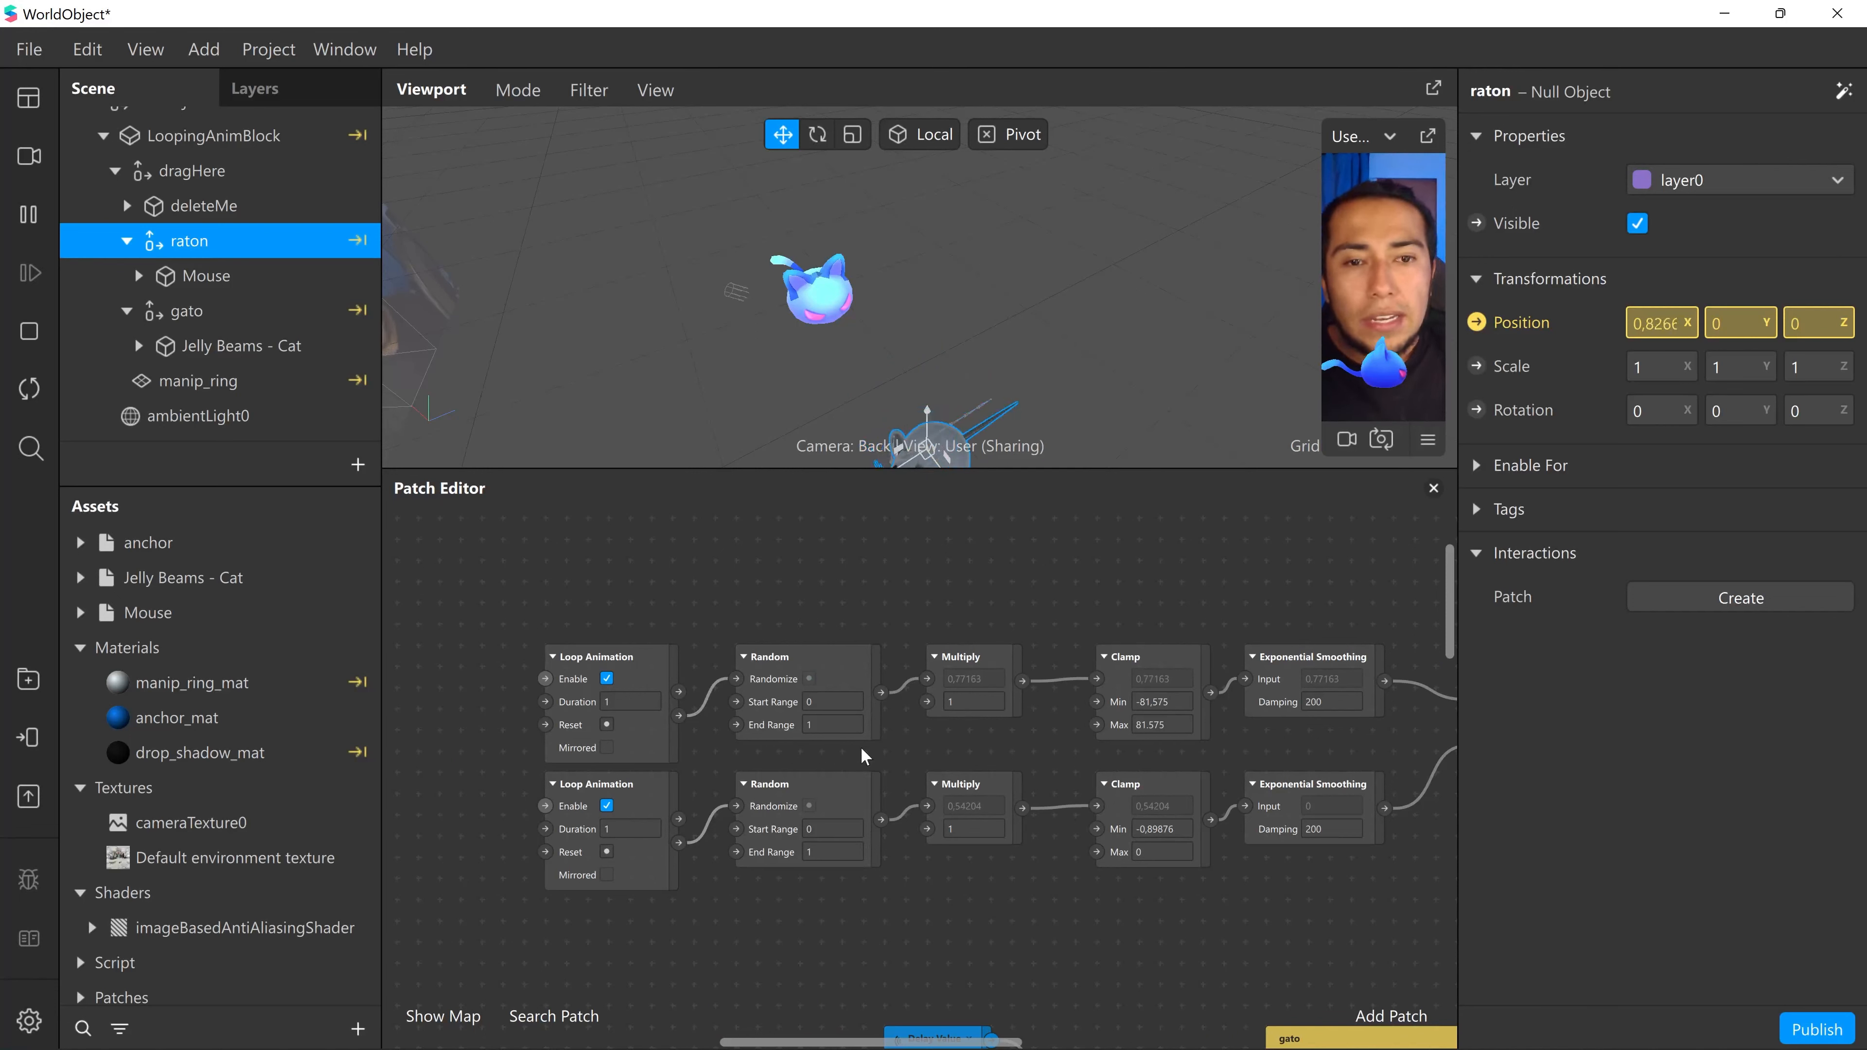
ctrl+scroll(861, 749, up, 2)
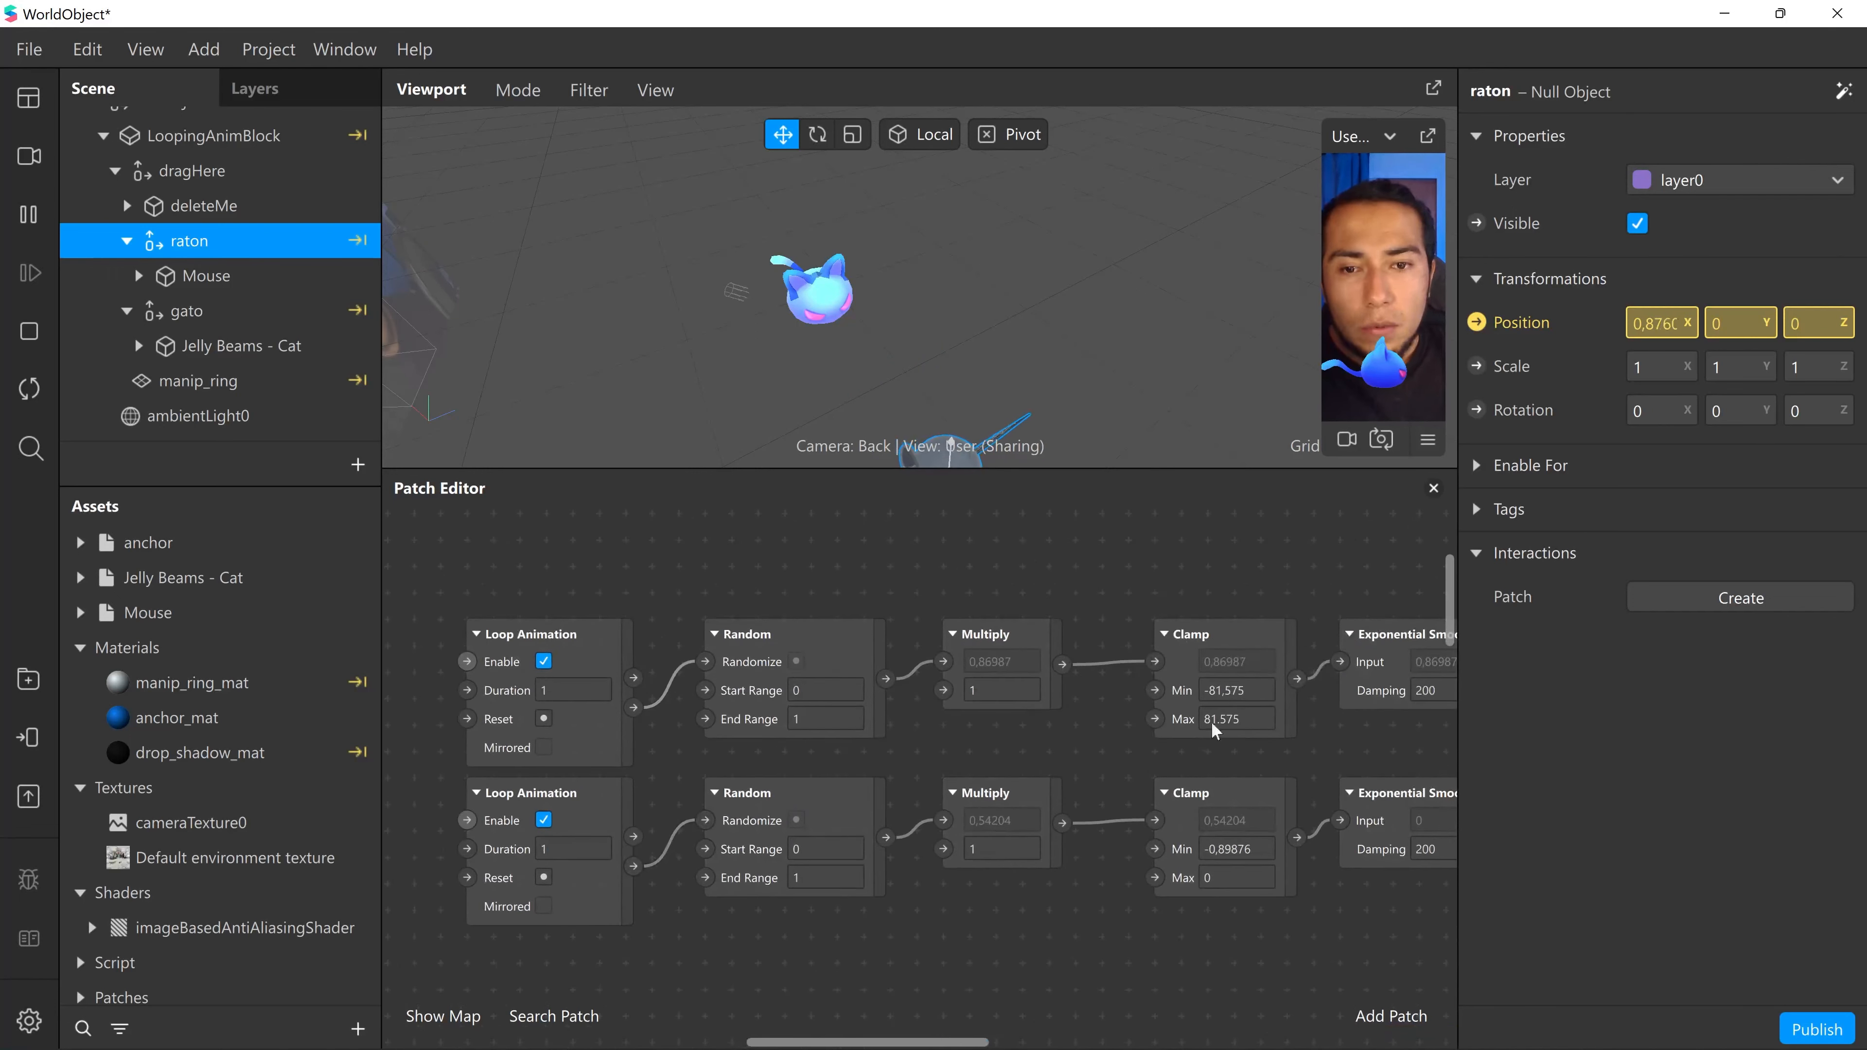
click(1250, 692)
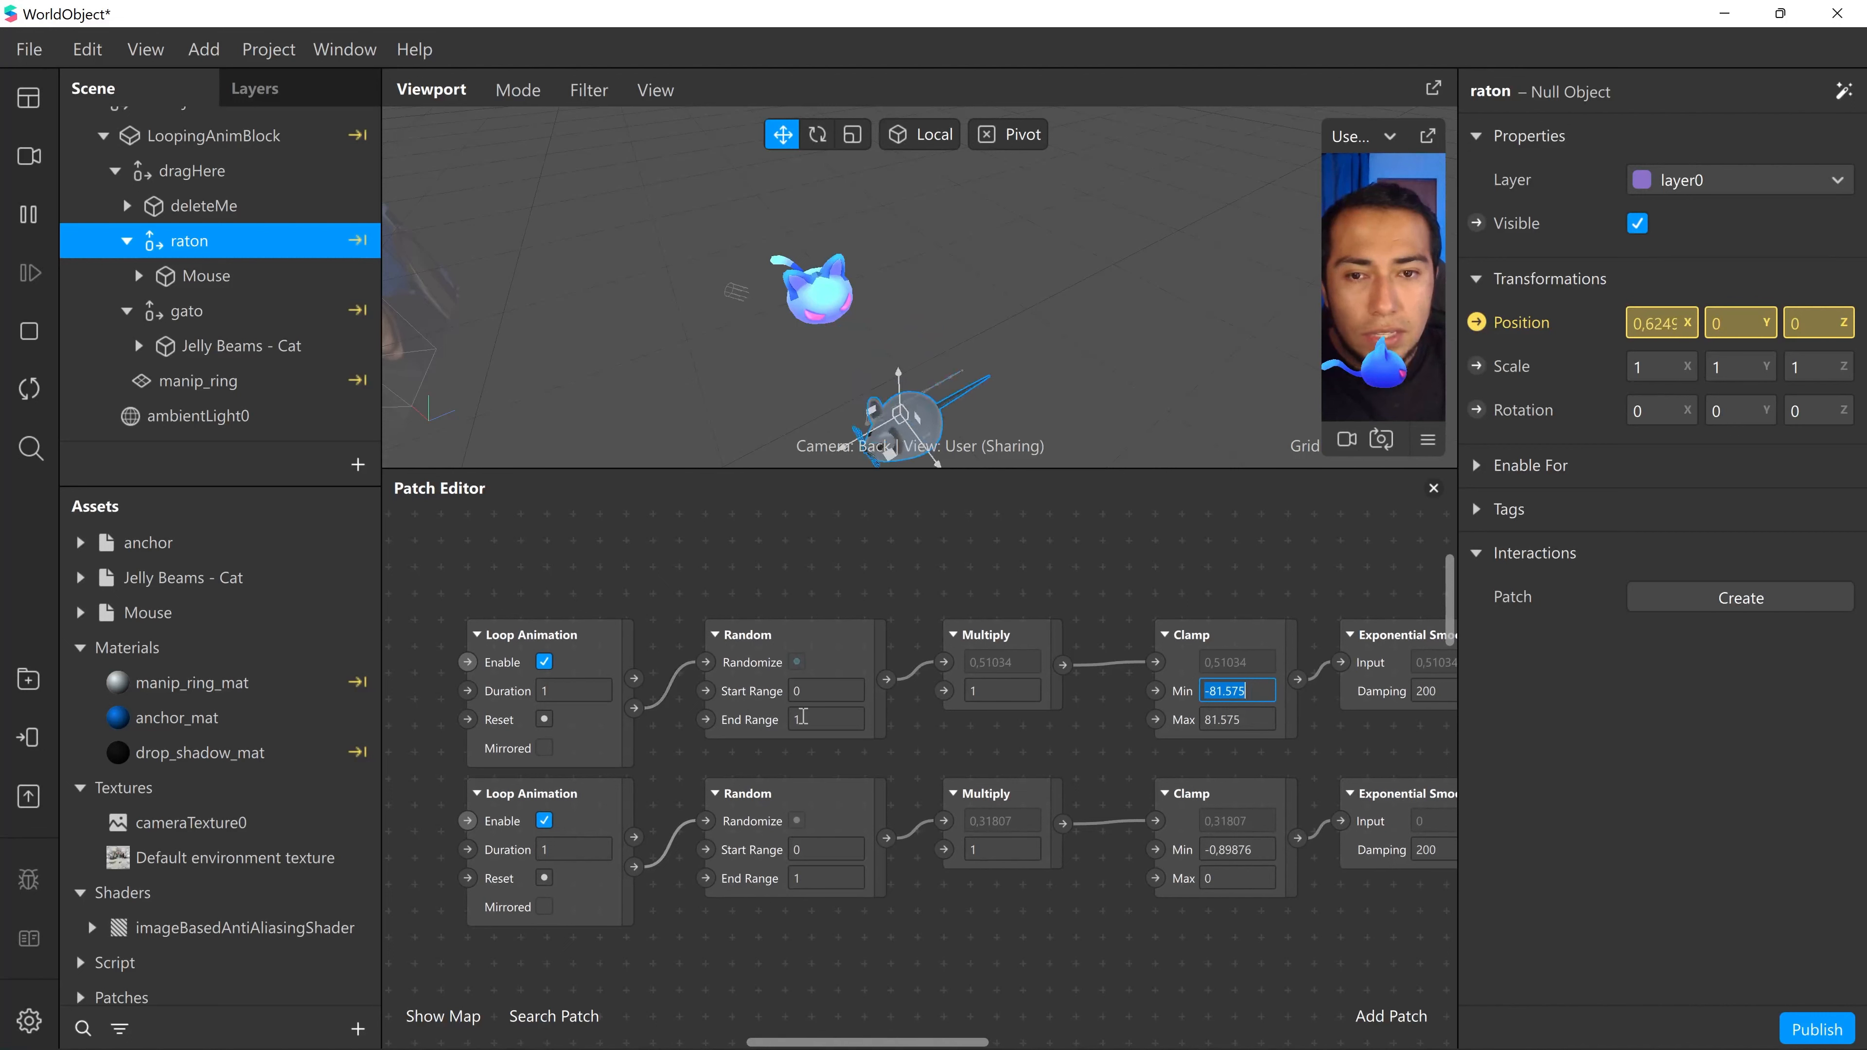
click(821, 691)
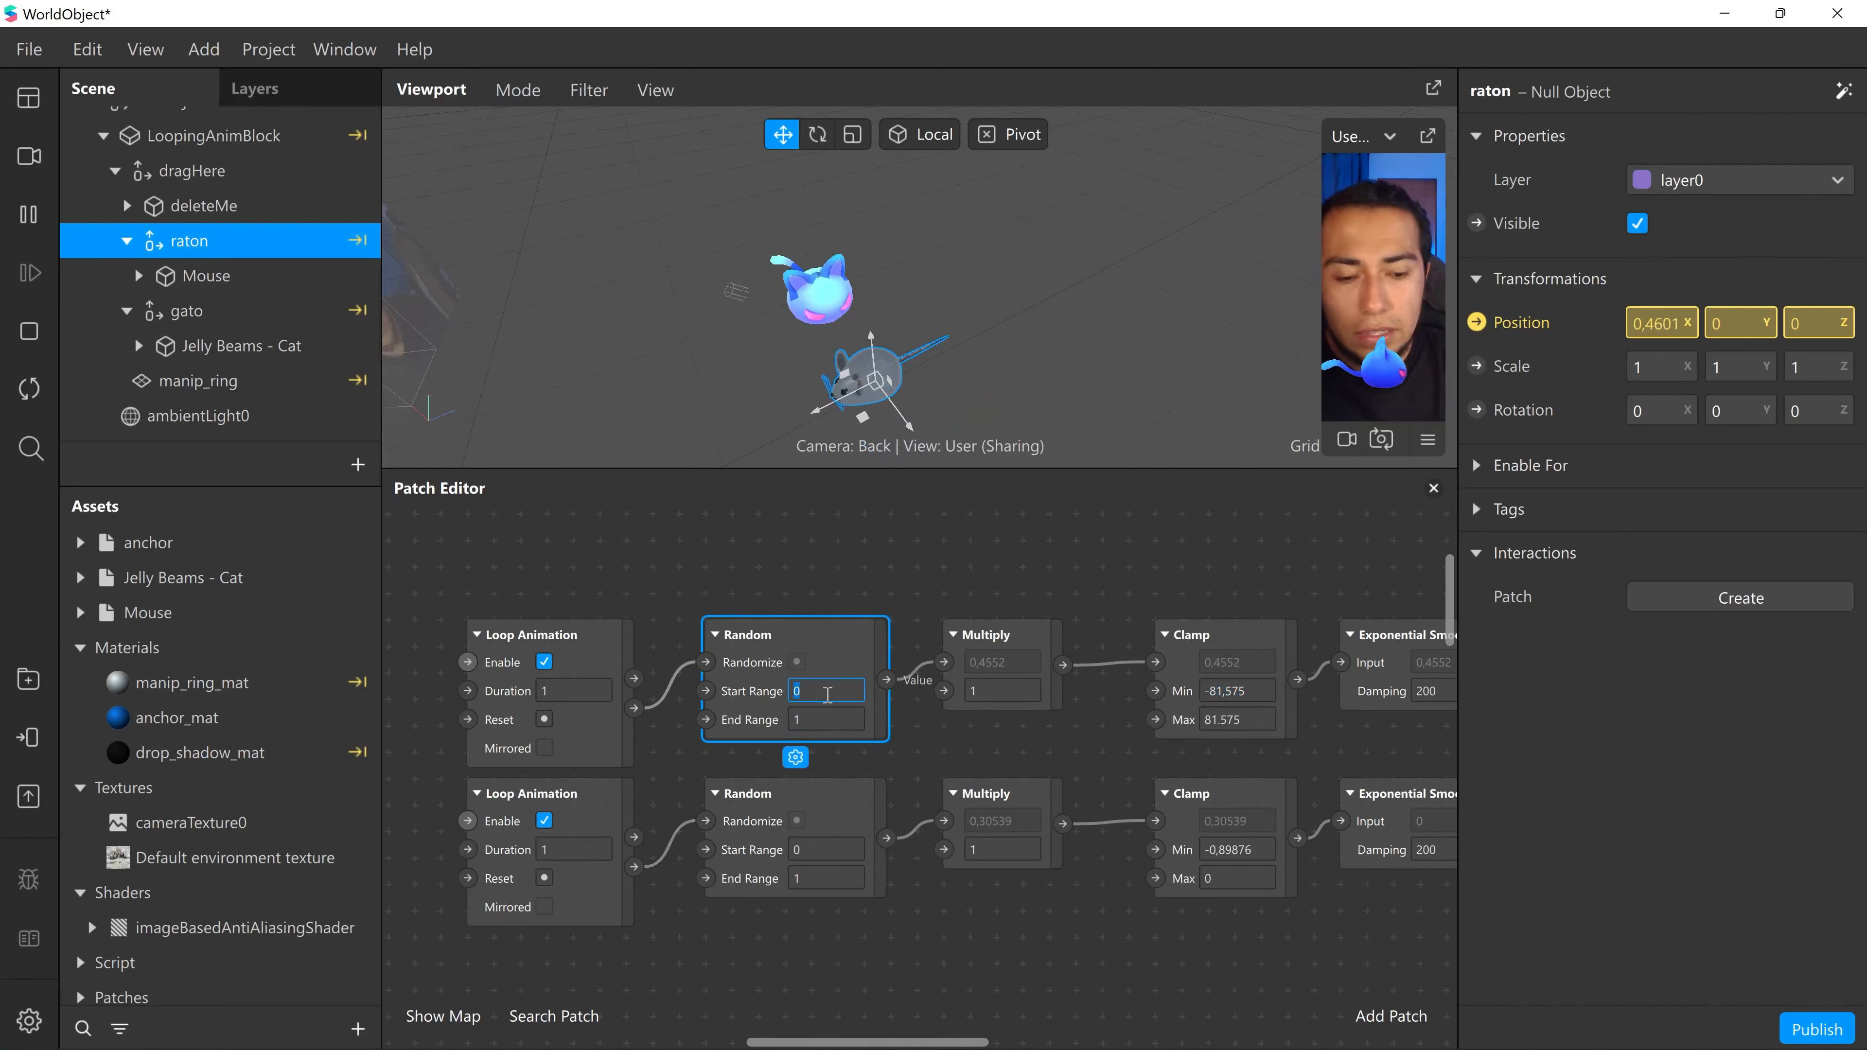
text(-)
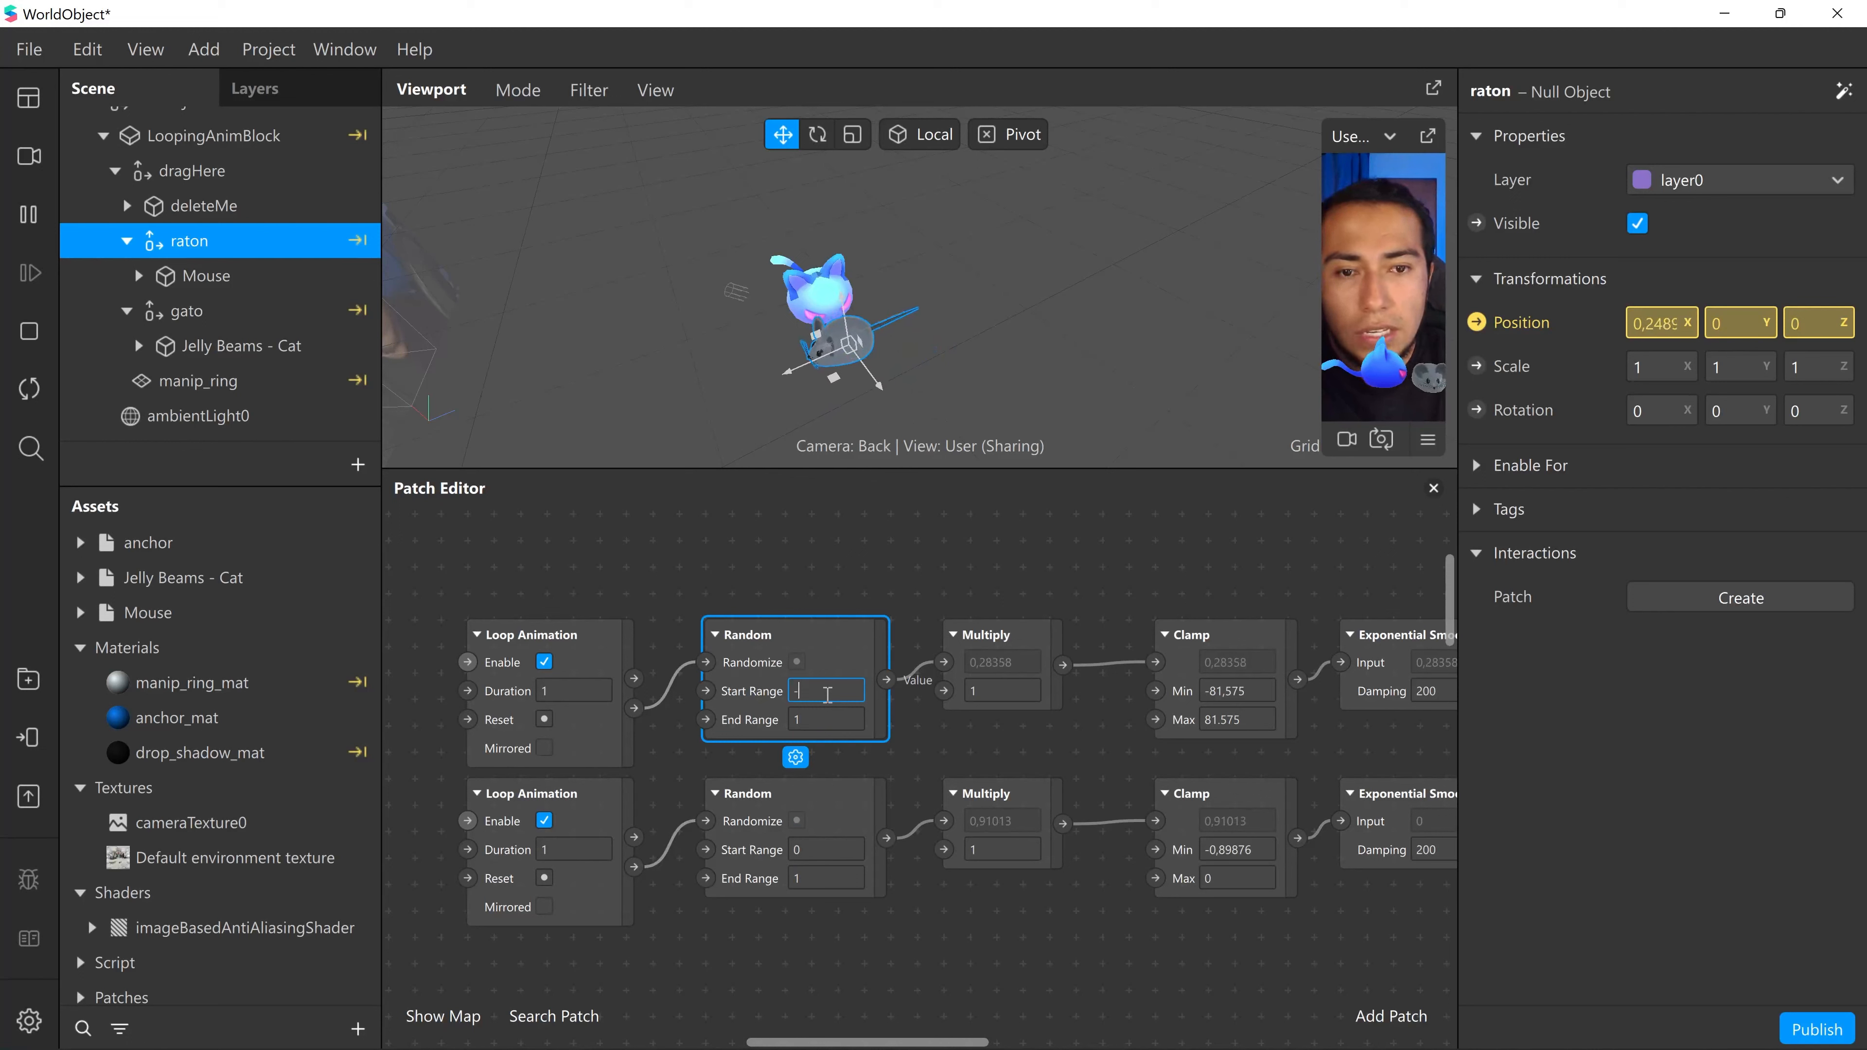
text(81)
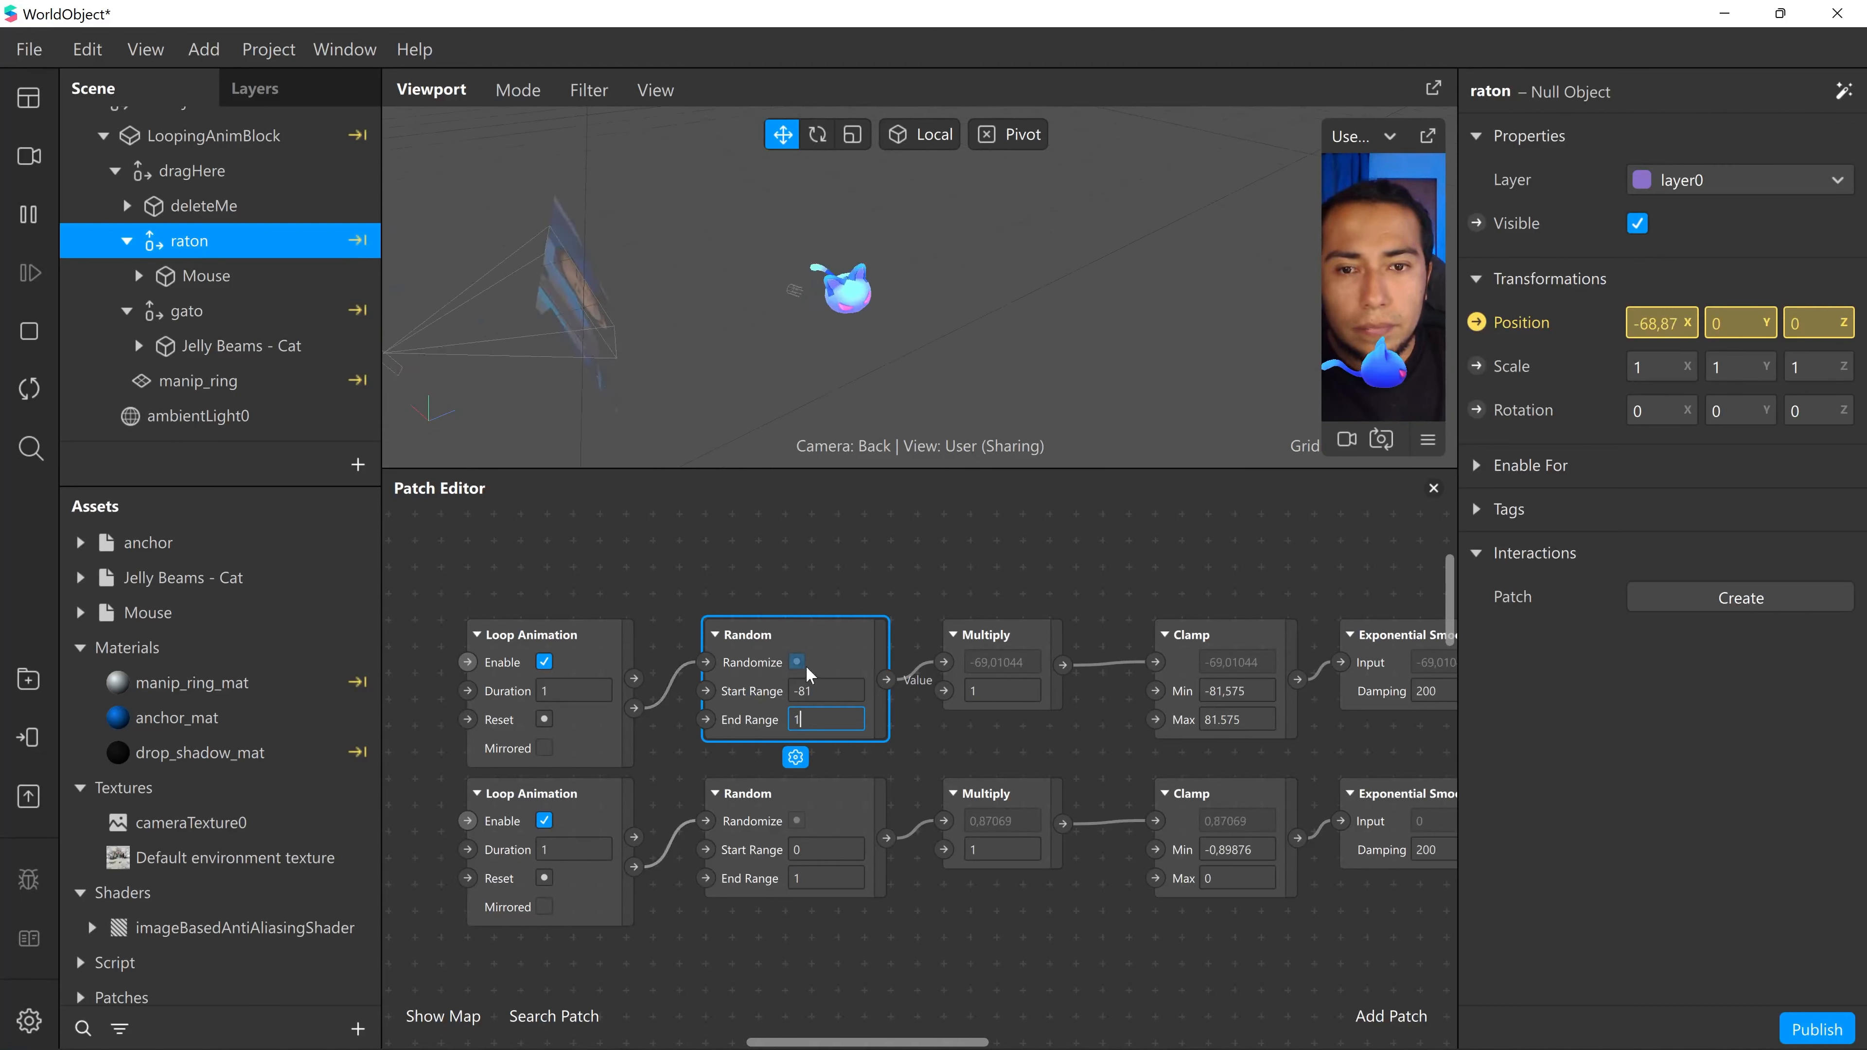
- Set the upper Random patch's start range to -2
click(832, 682)
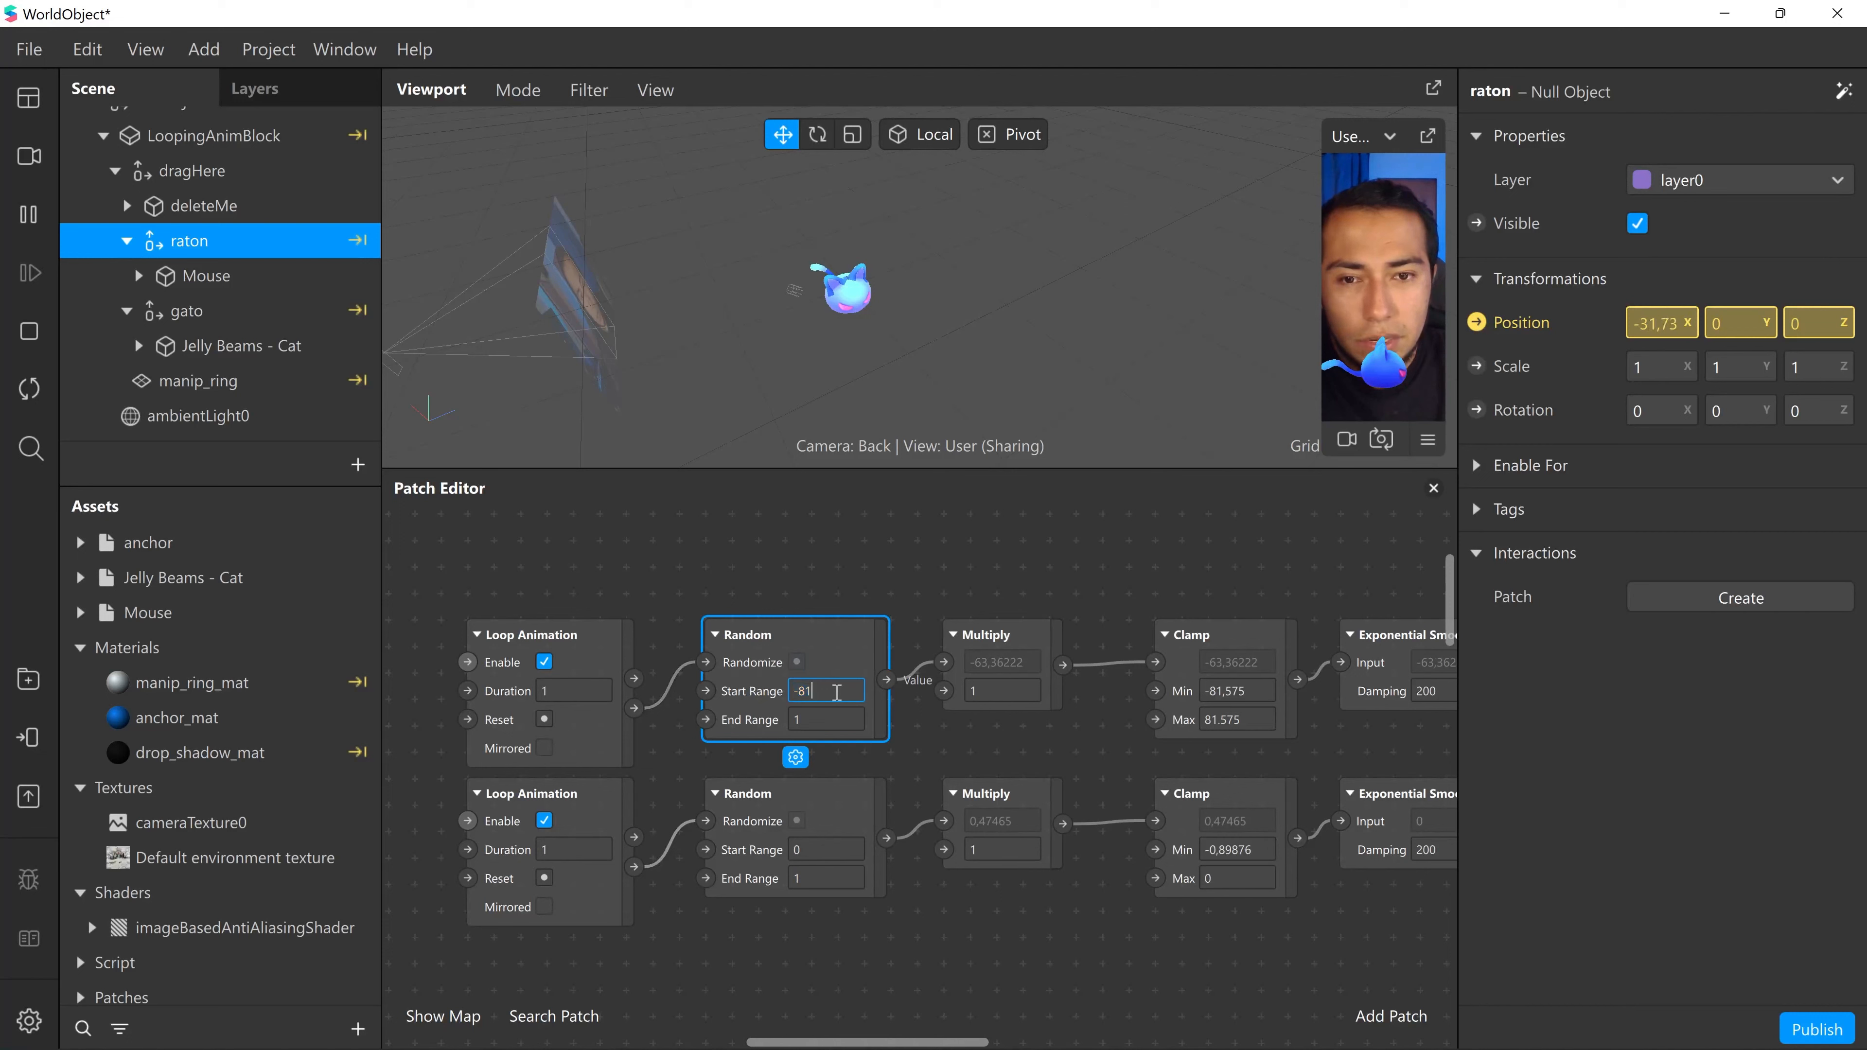
key(BackSpace)
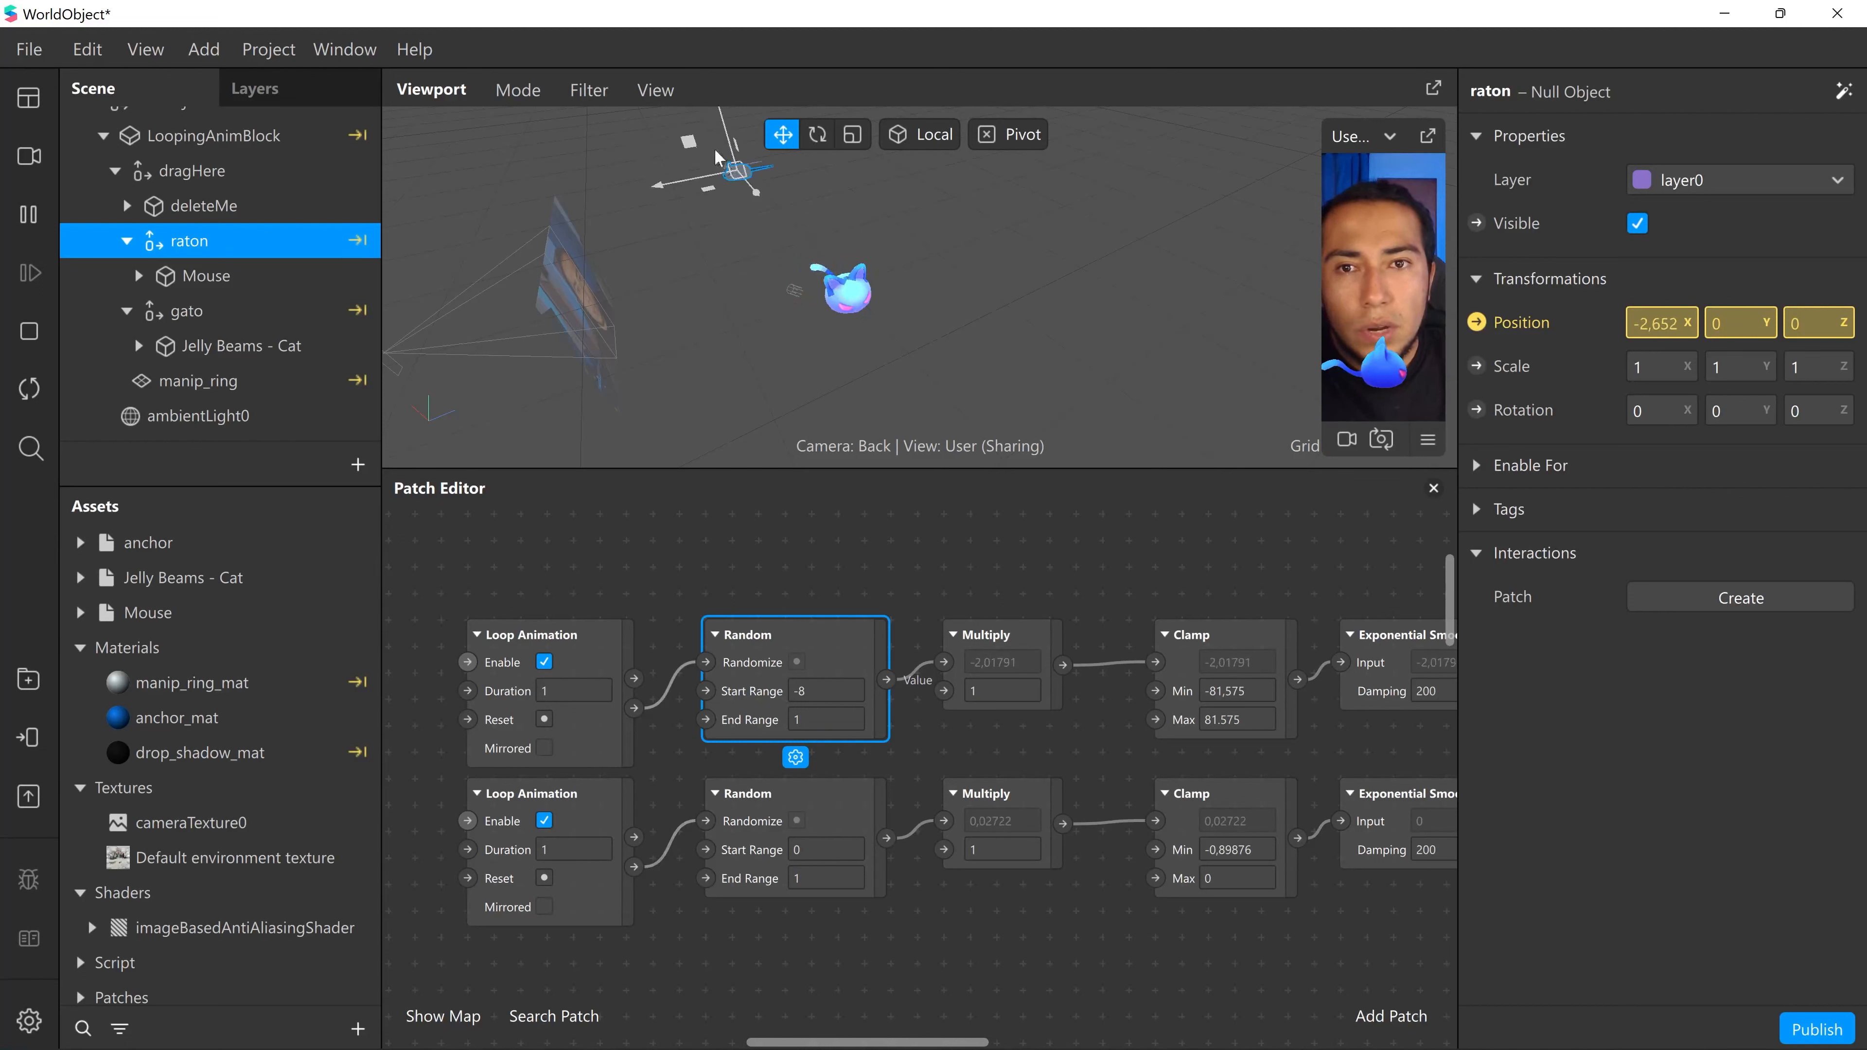
click(842, 696)
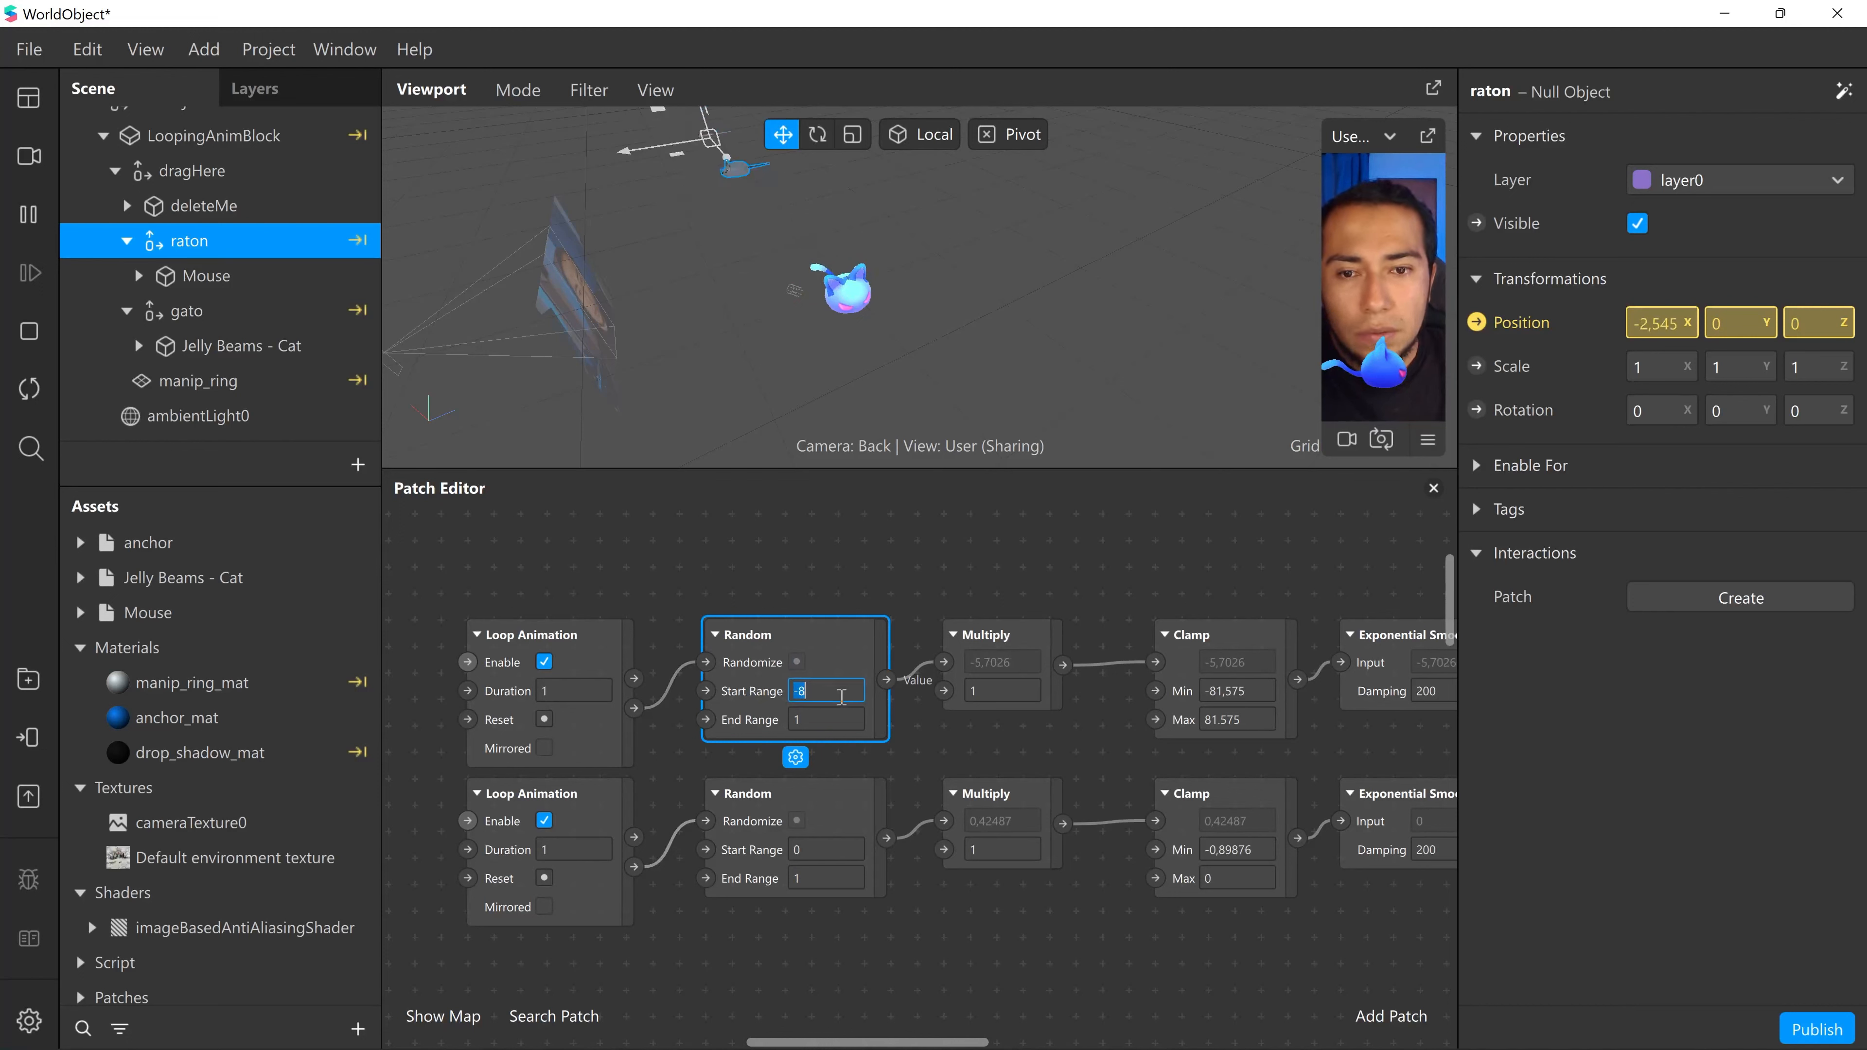
text(-2)
key(Return)
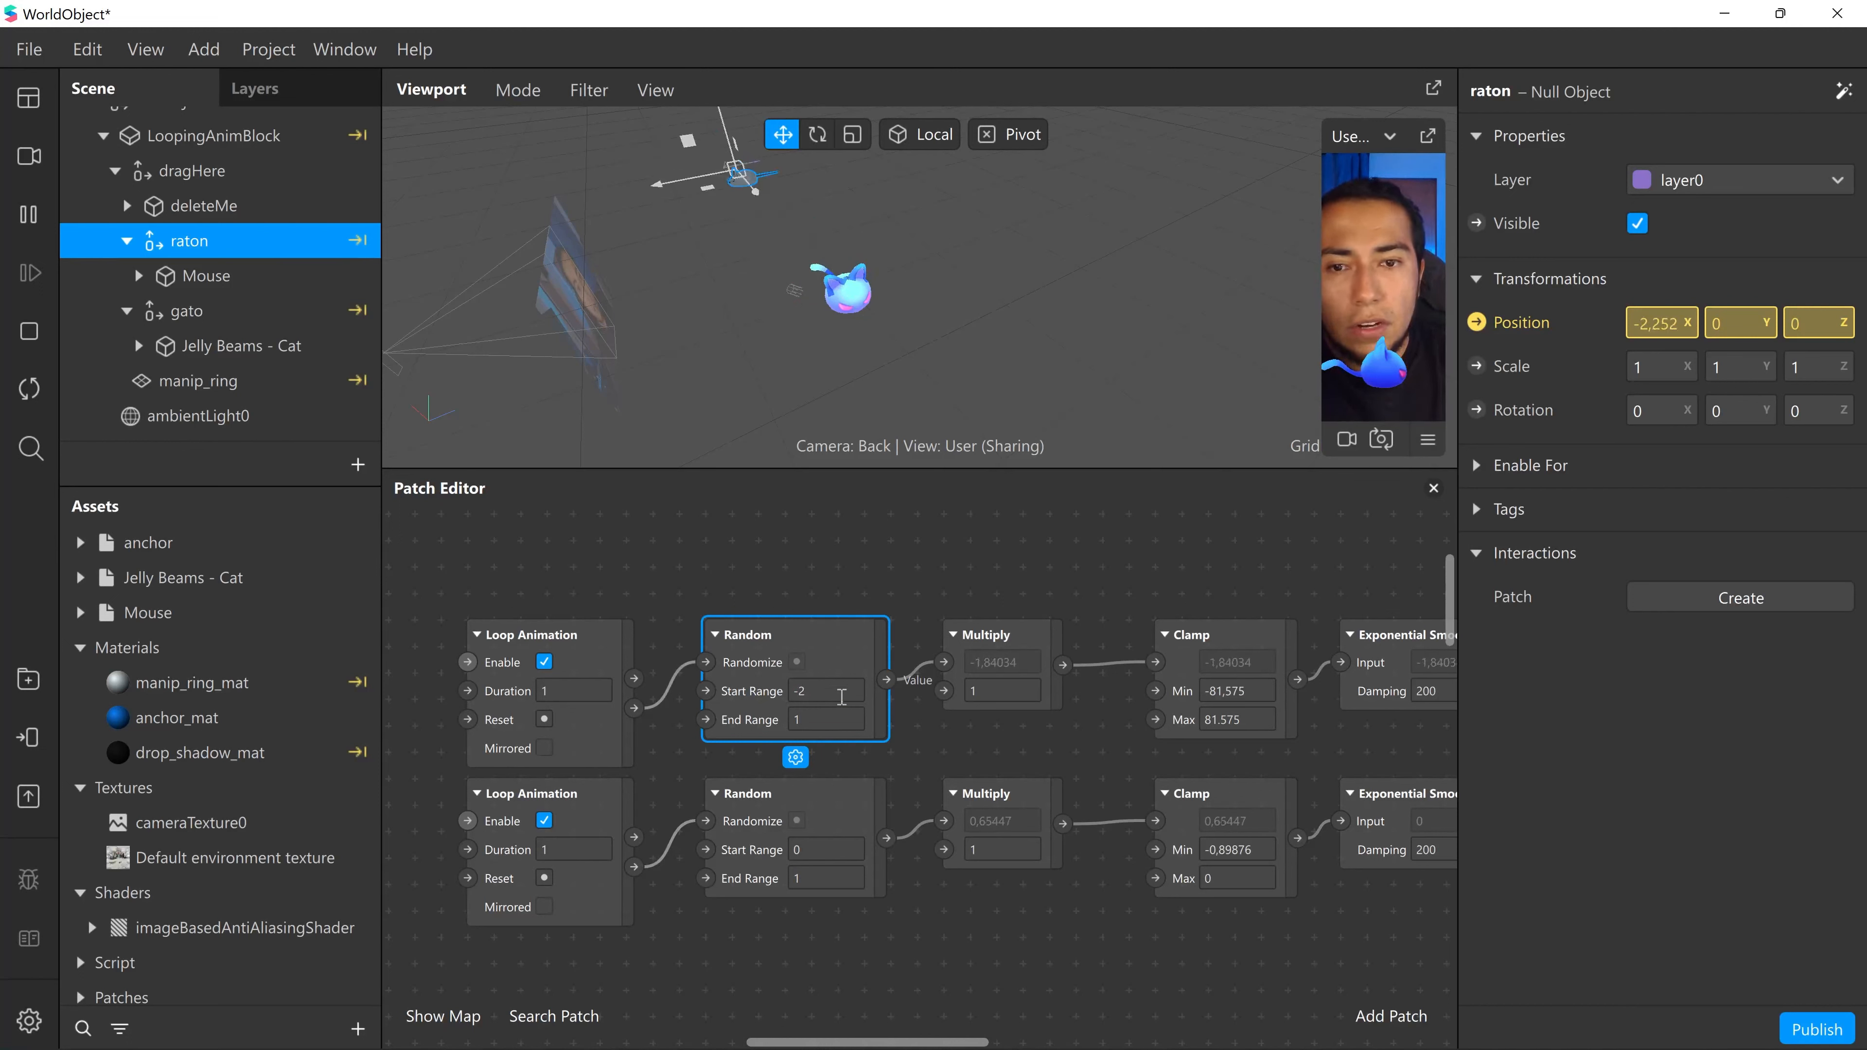
- Set the upper Random patch's end range to 2 and the lower Random patch's range from -2 to 2
click(826, 719)
text(2)
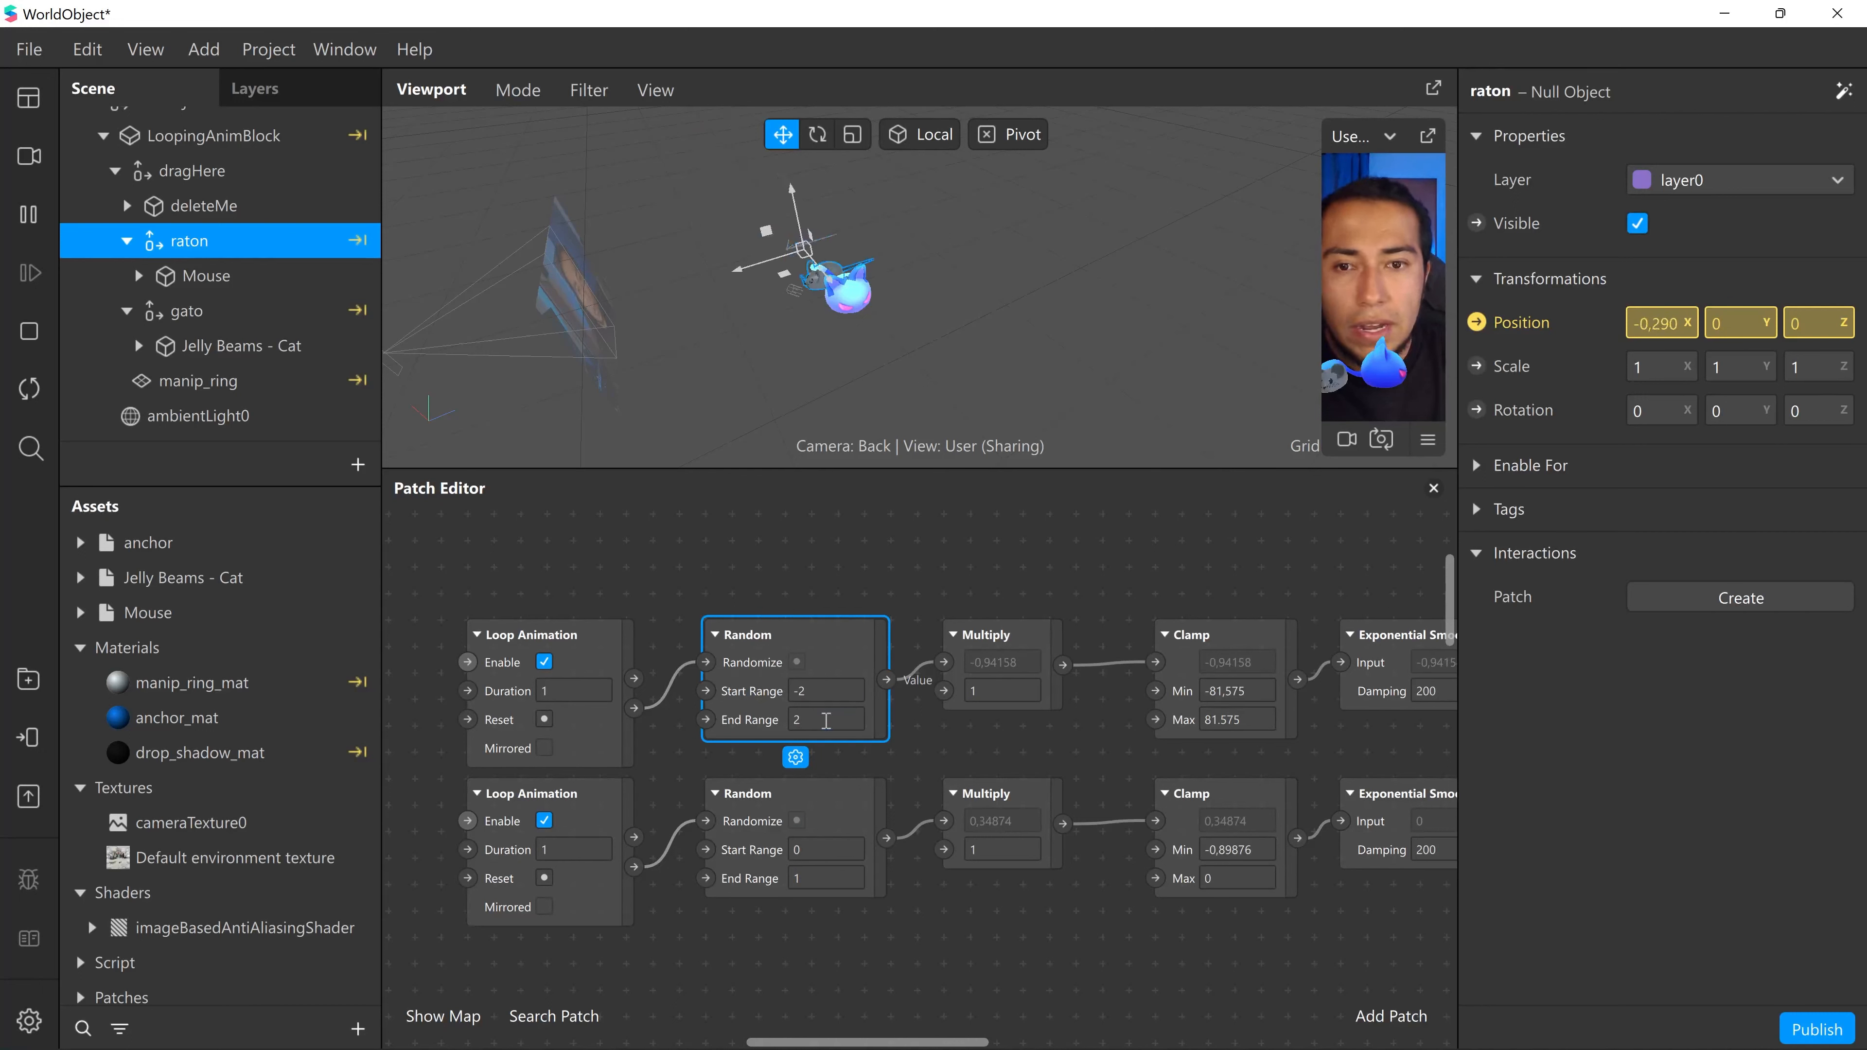
click(840, 853)
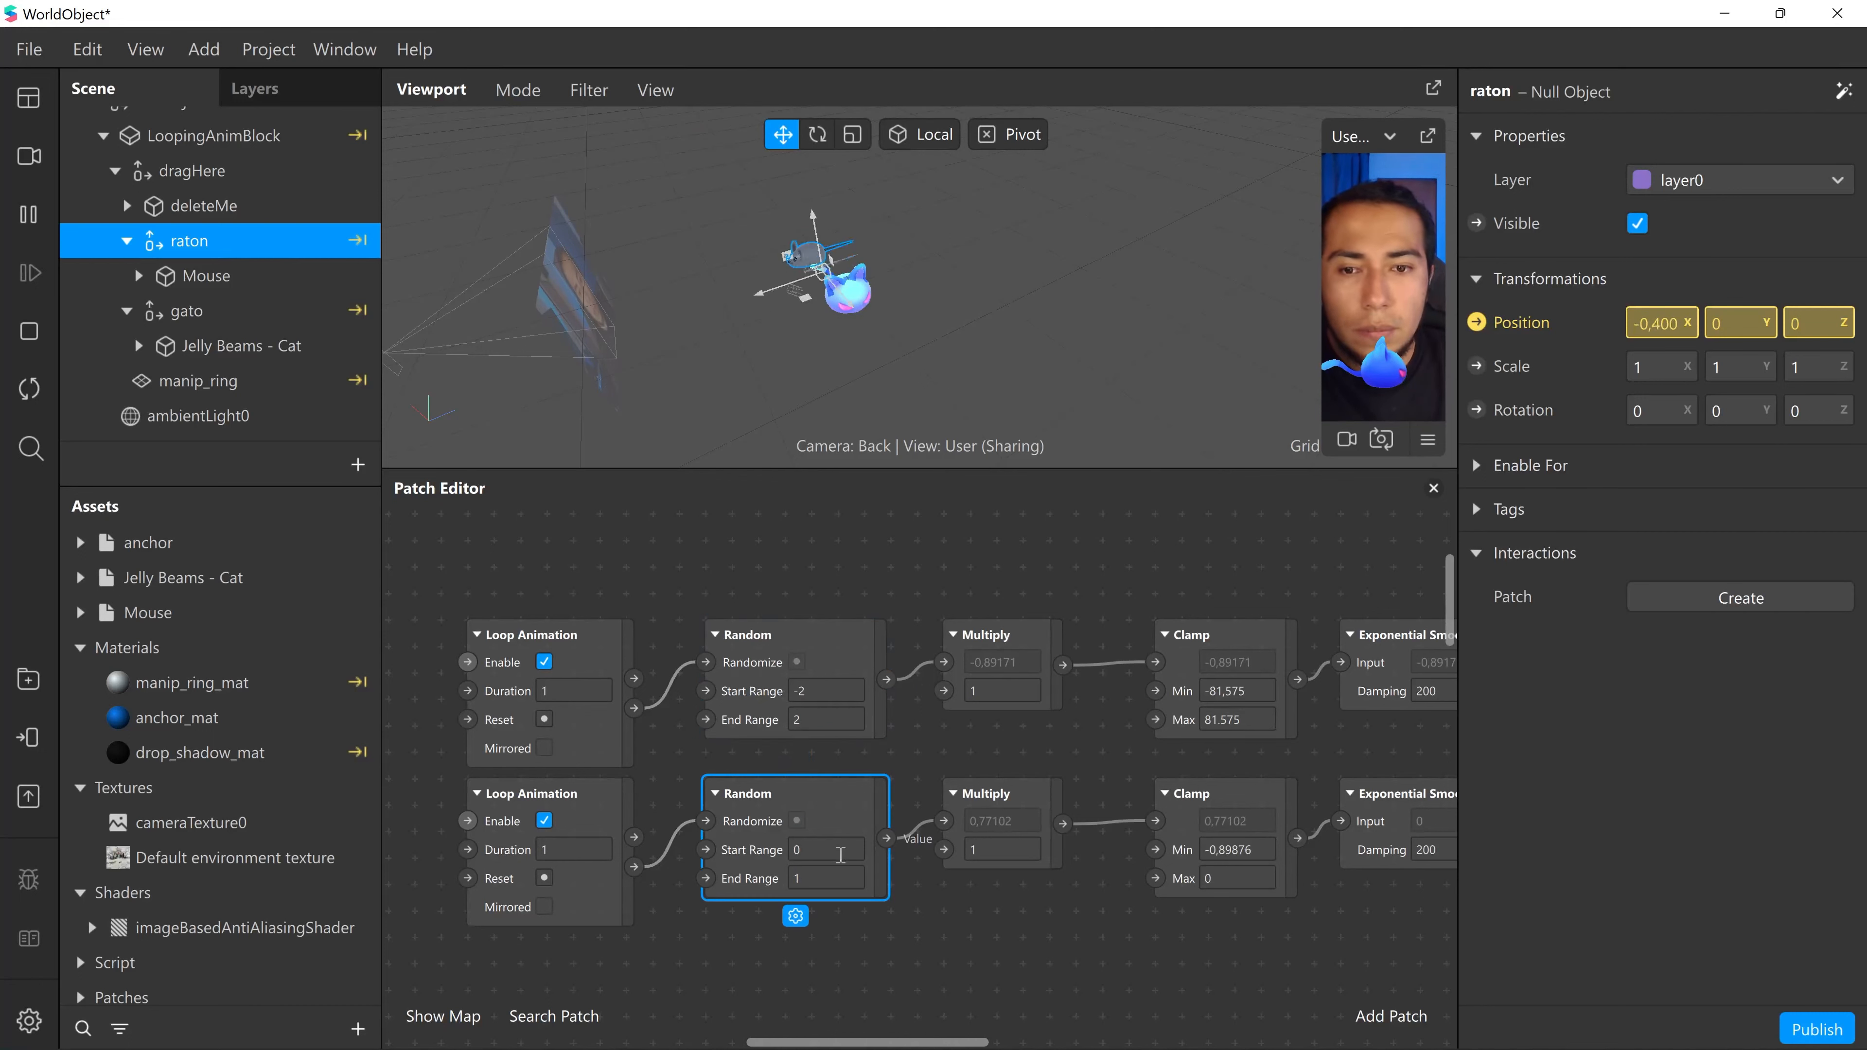
click(840, 853)
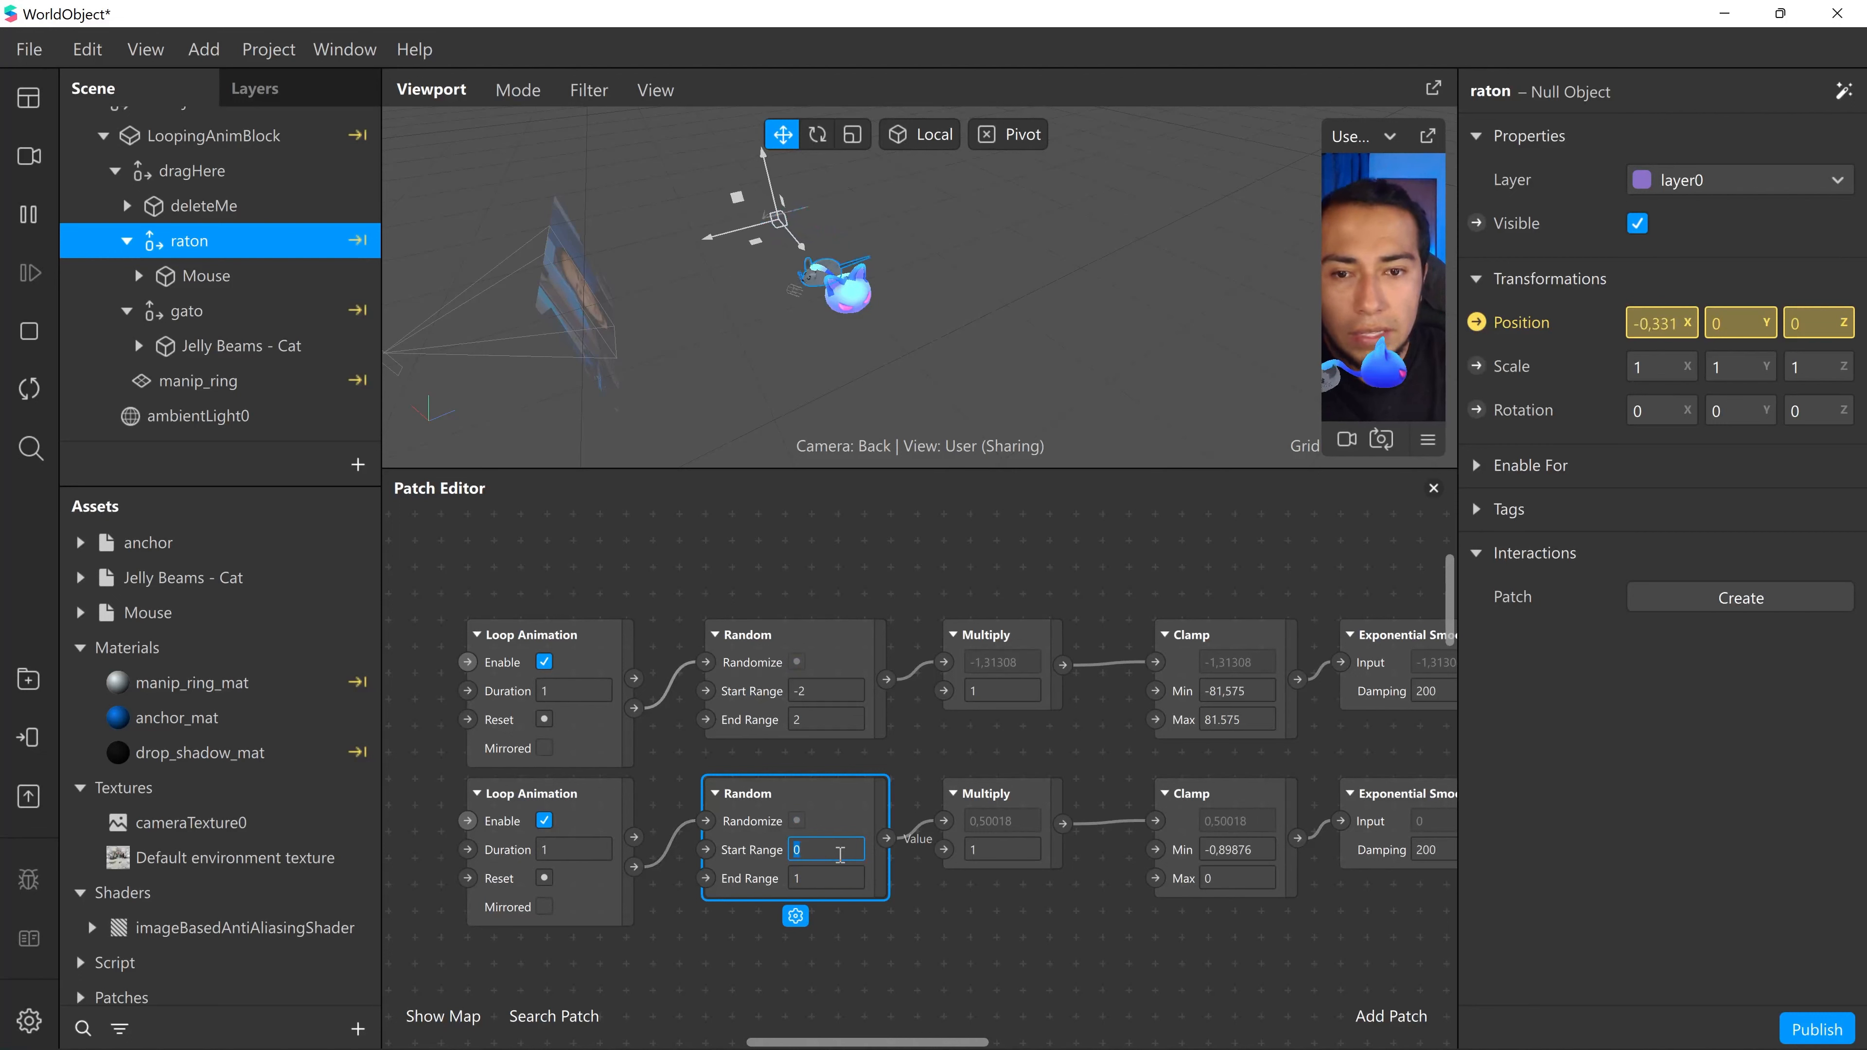
text(-2)
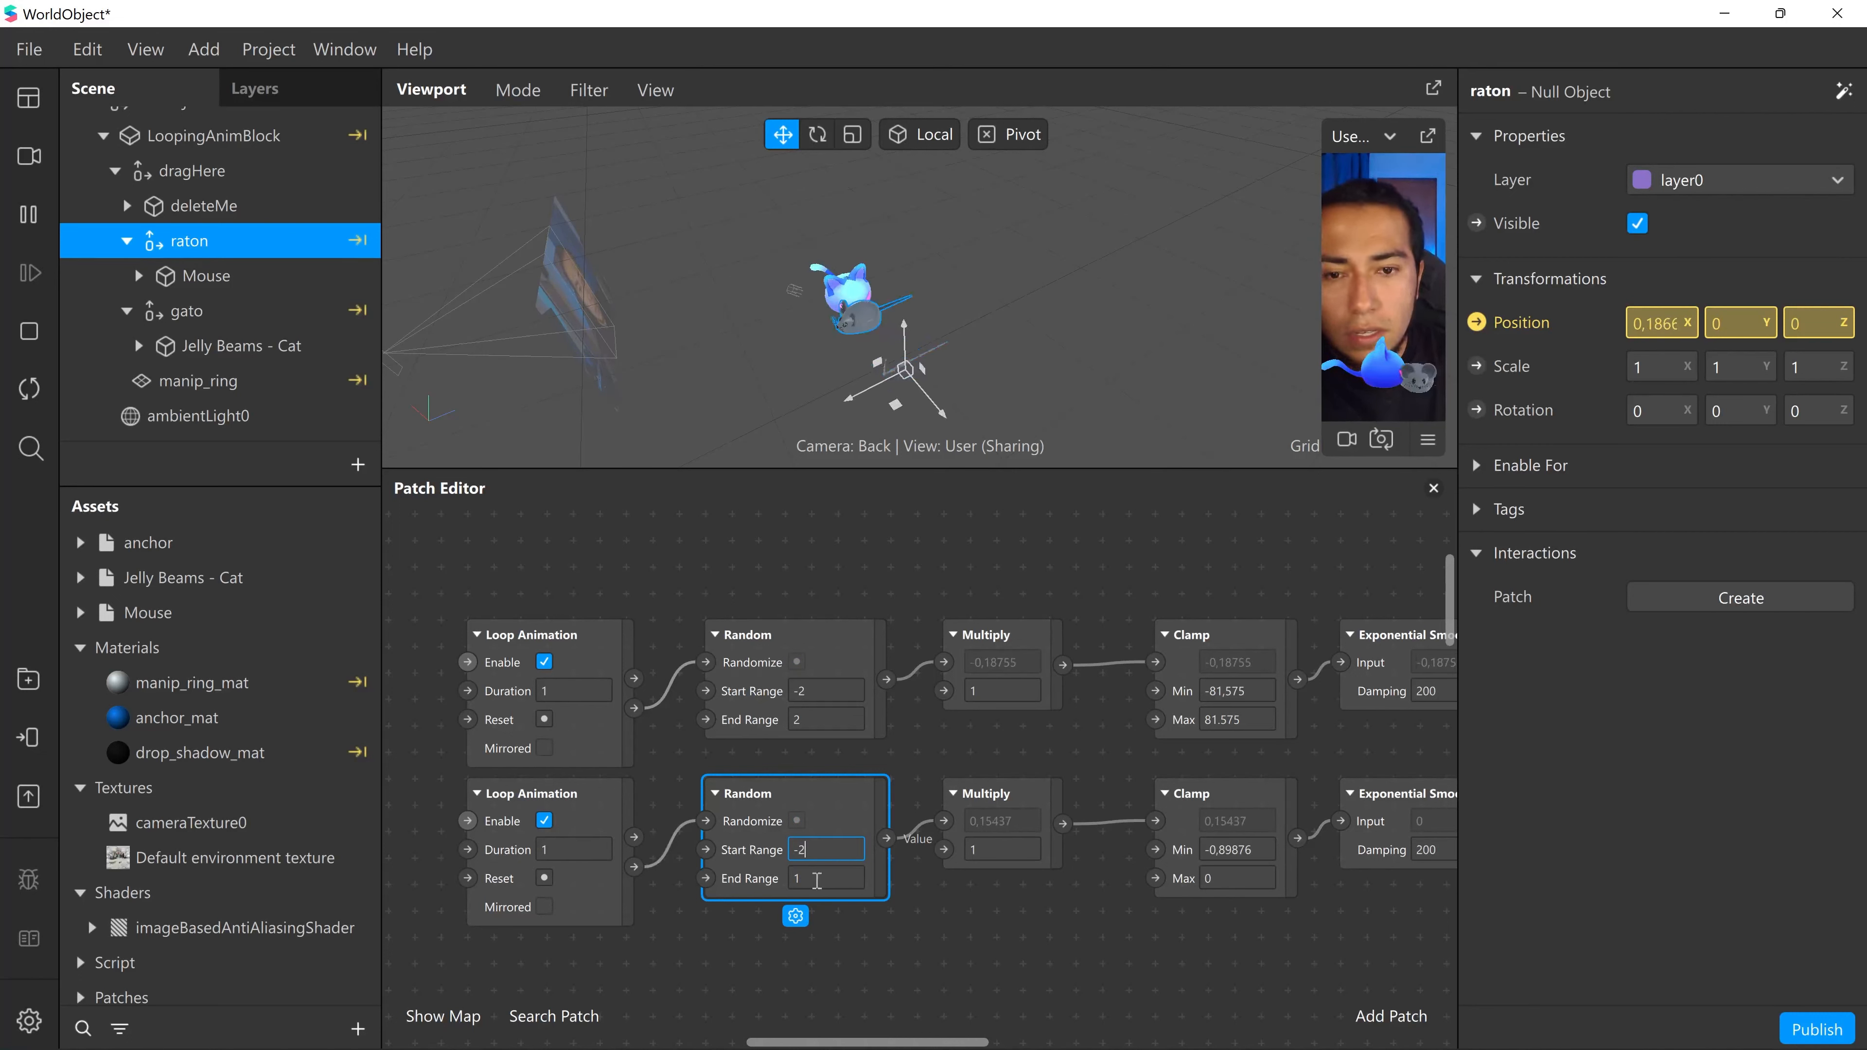
click(812, 881)
text(2)
key(Return)
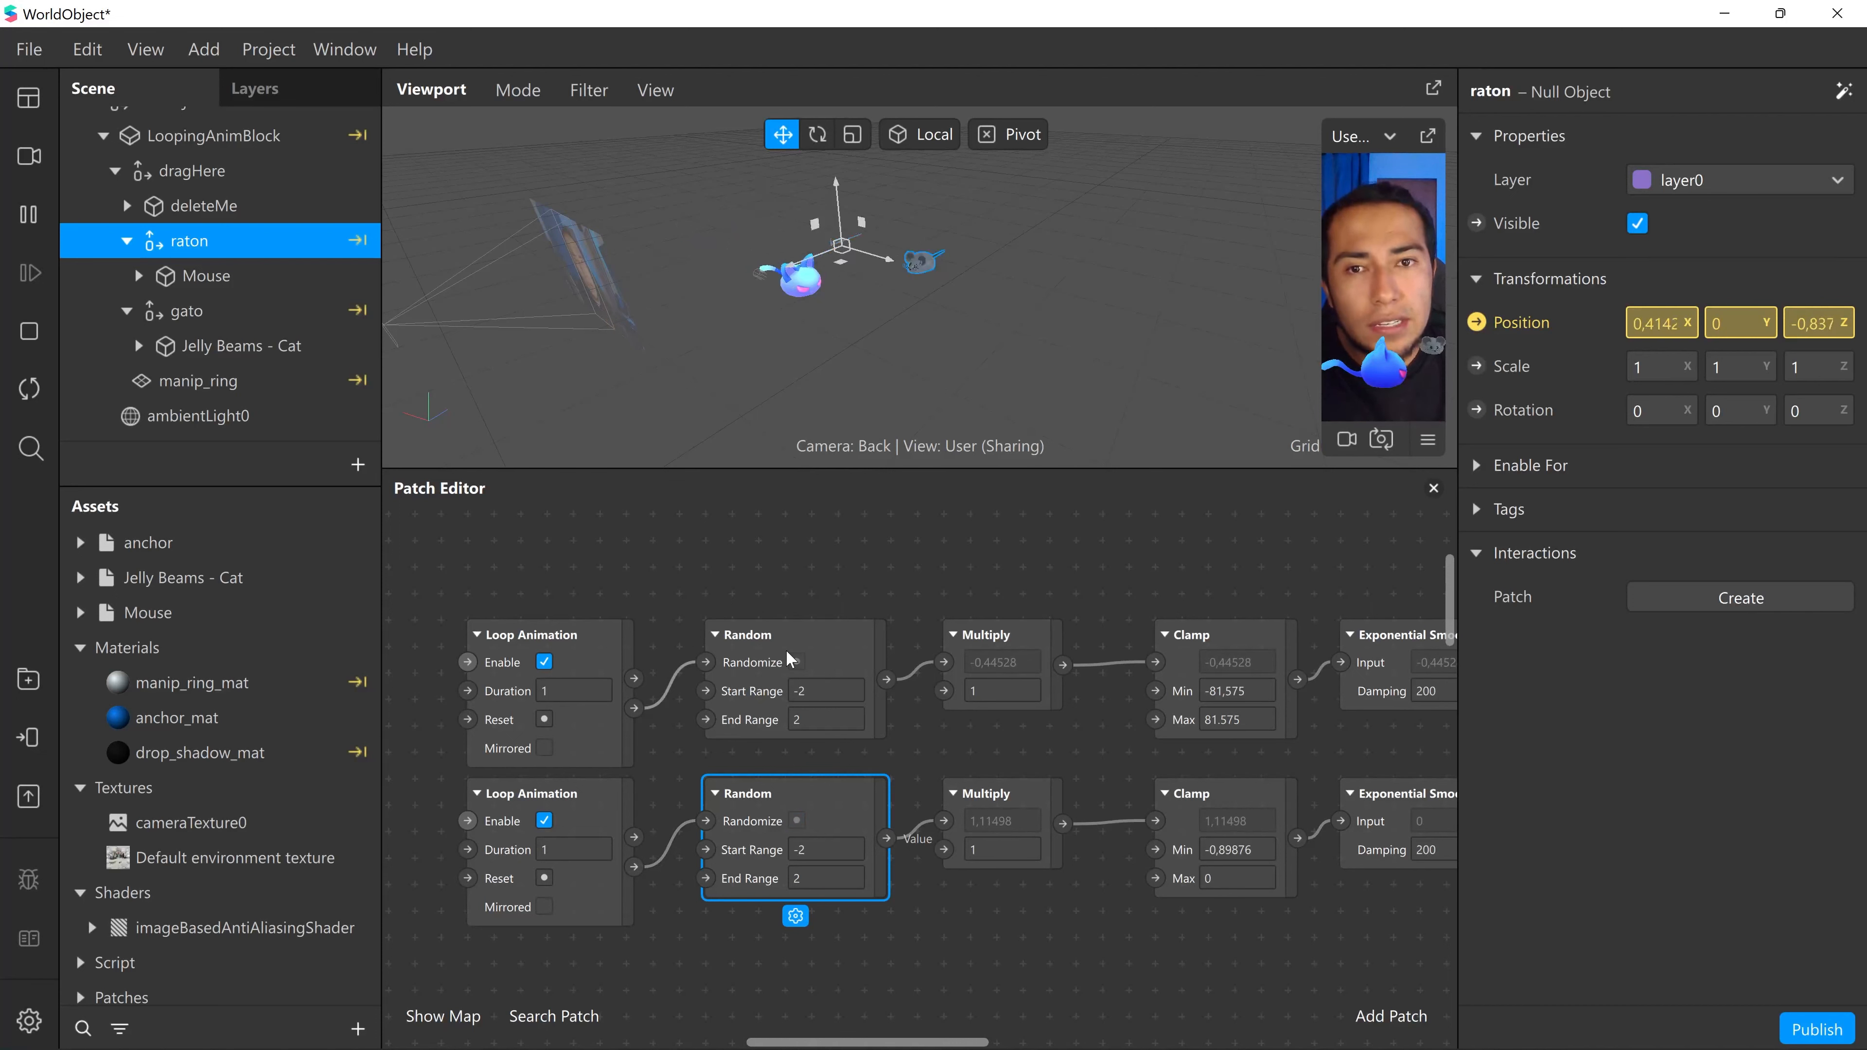
- Open the file chooser for importing an asset from the computer
middle_drag(1068, 923, 820, 901)
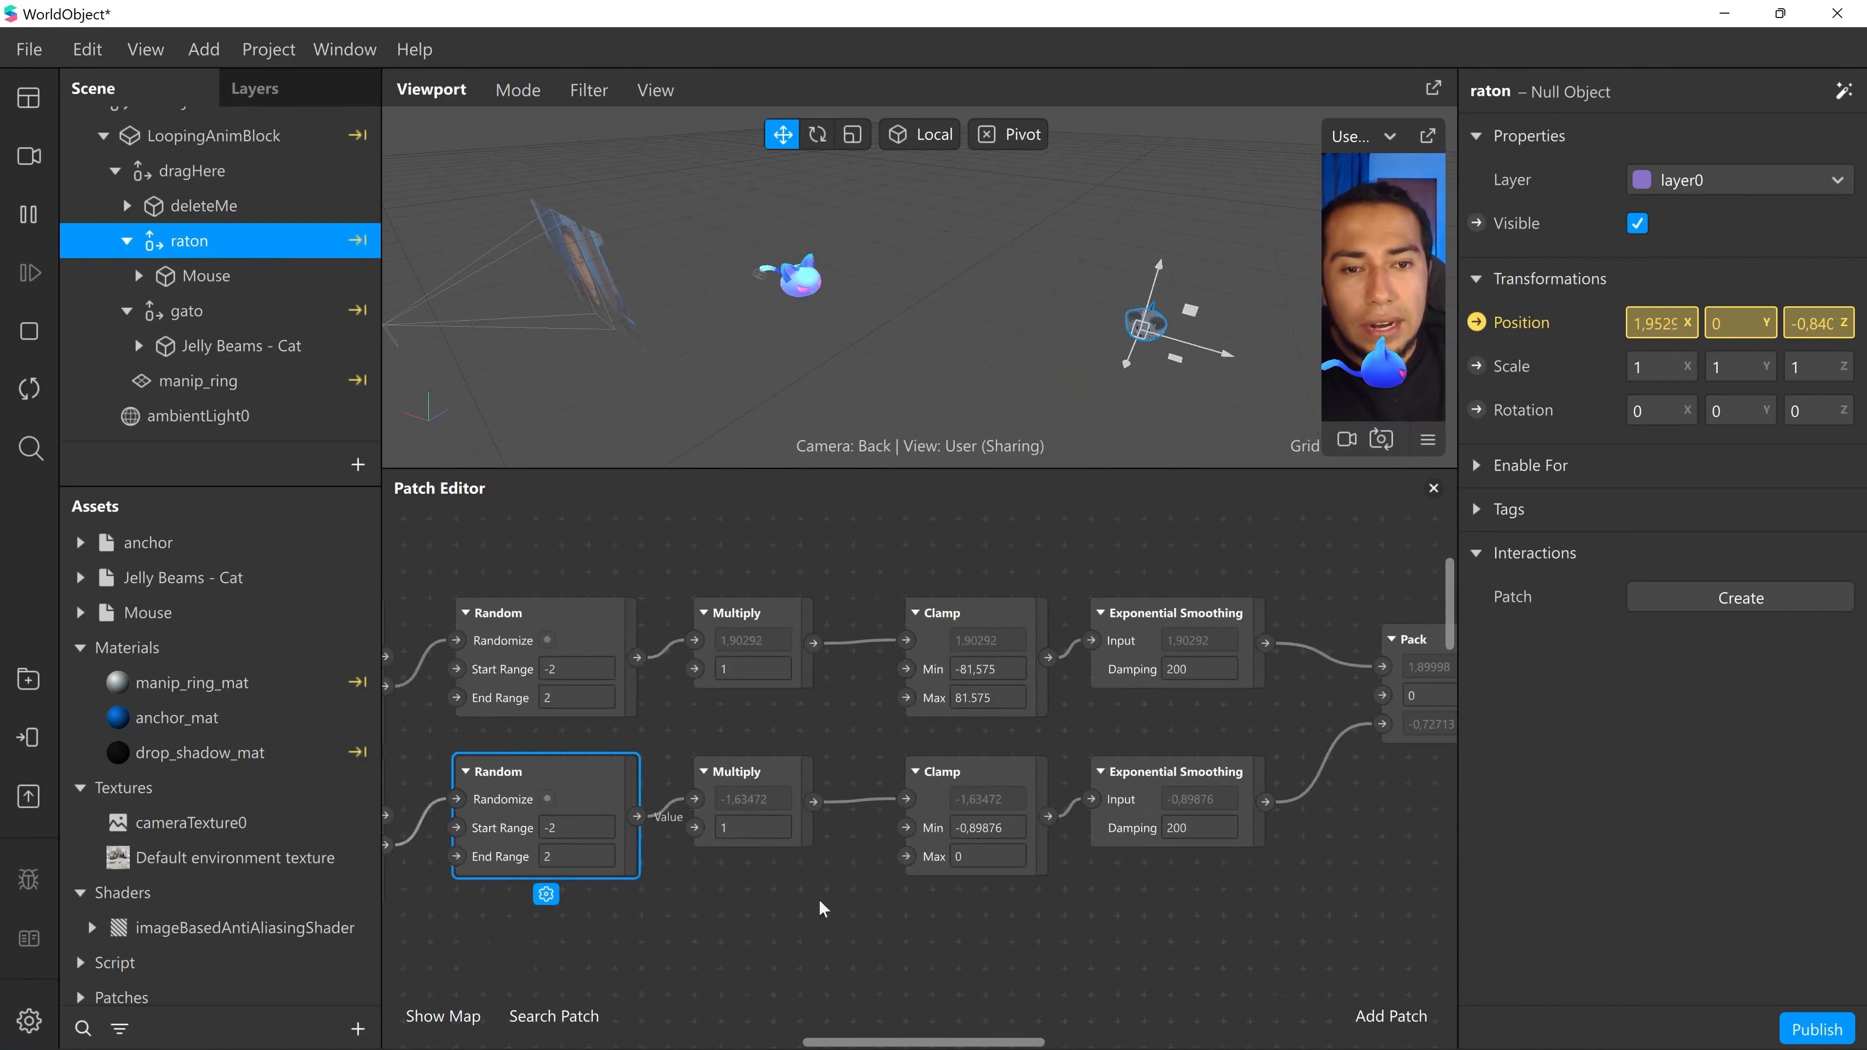
scroll(818, 899, right, 8)
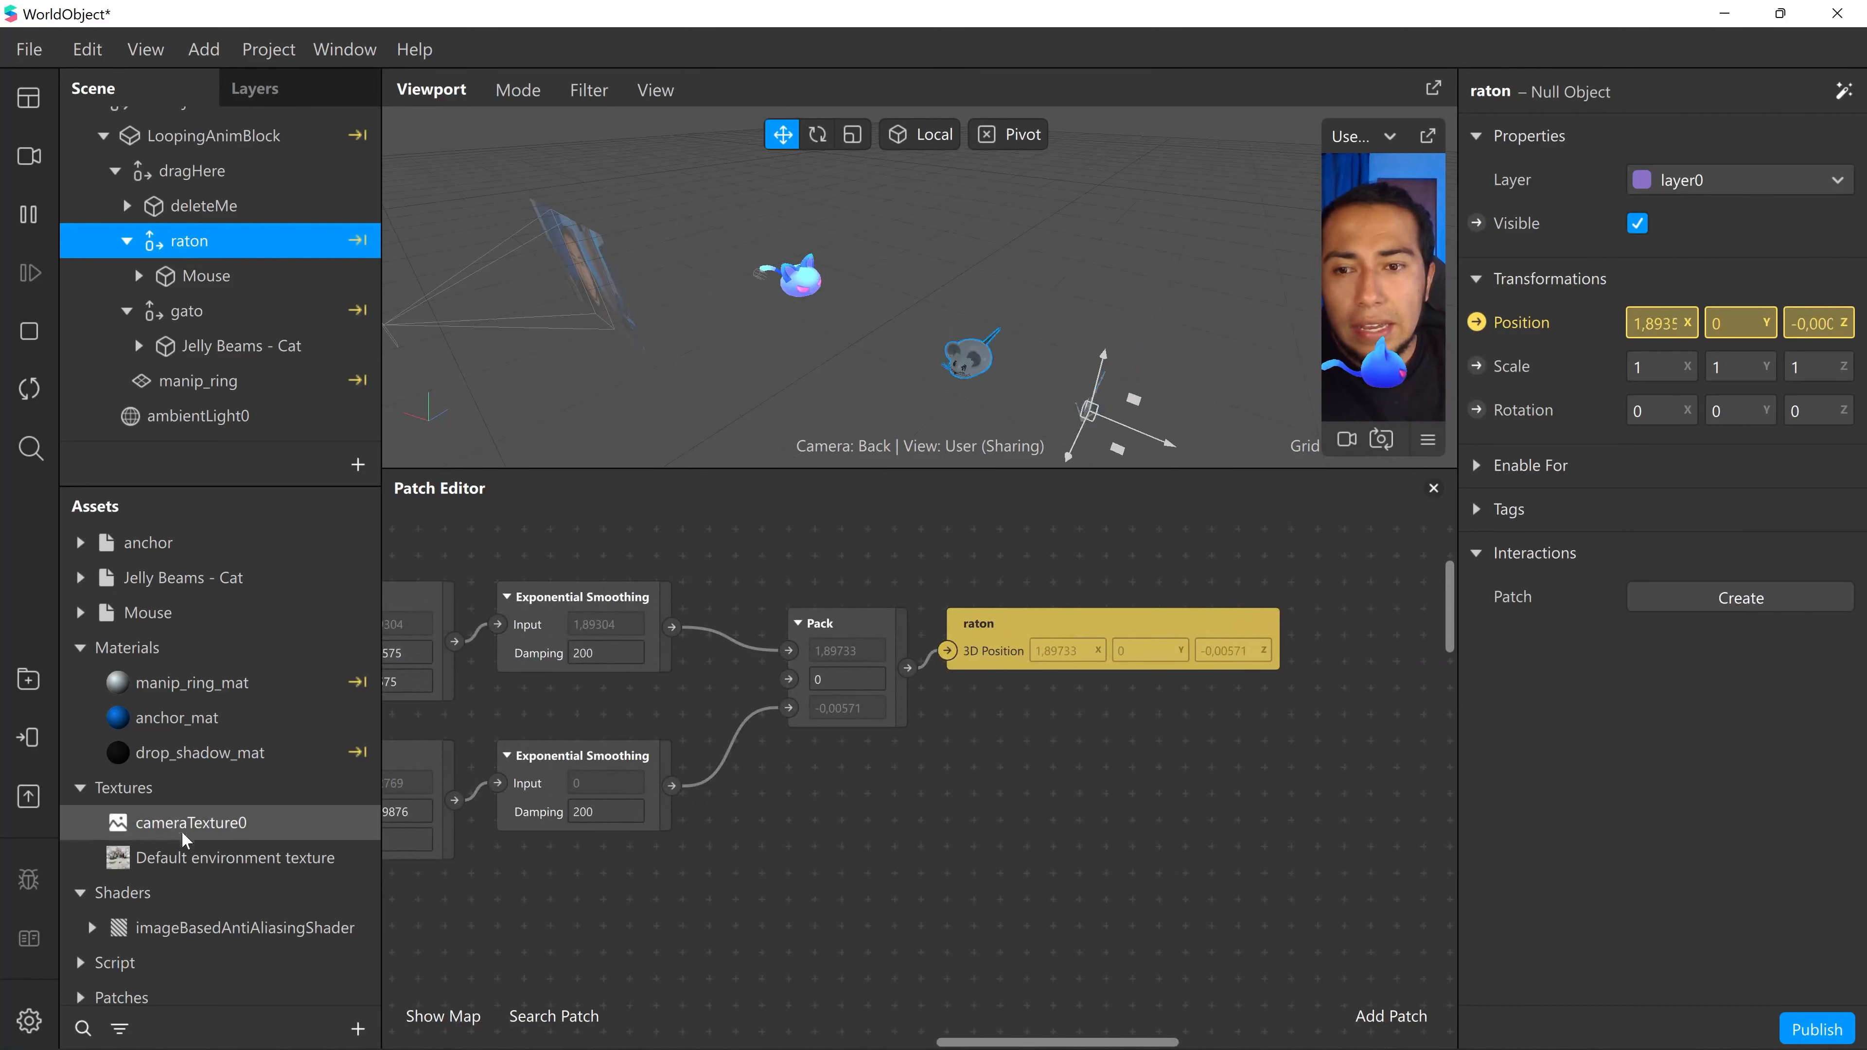
scroll(204, 884, down, 3)
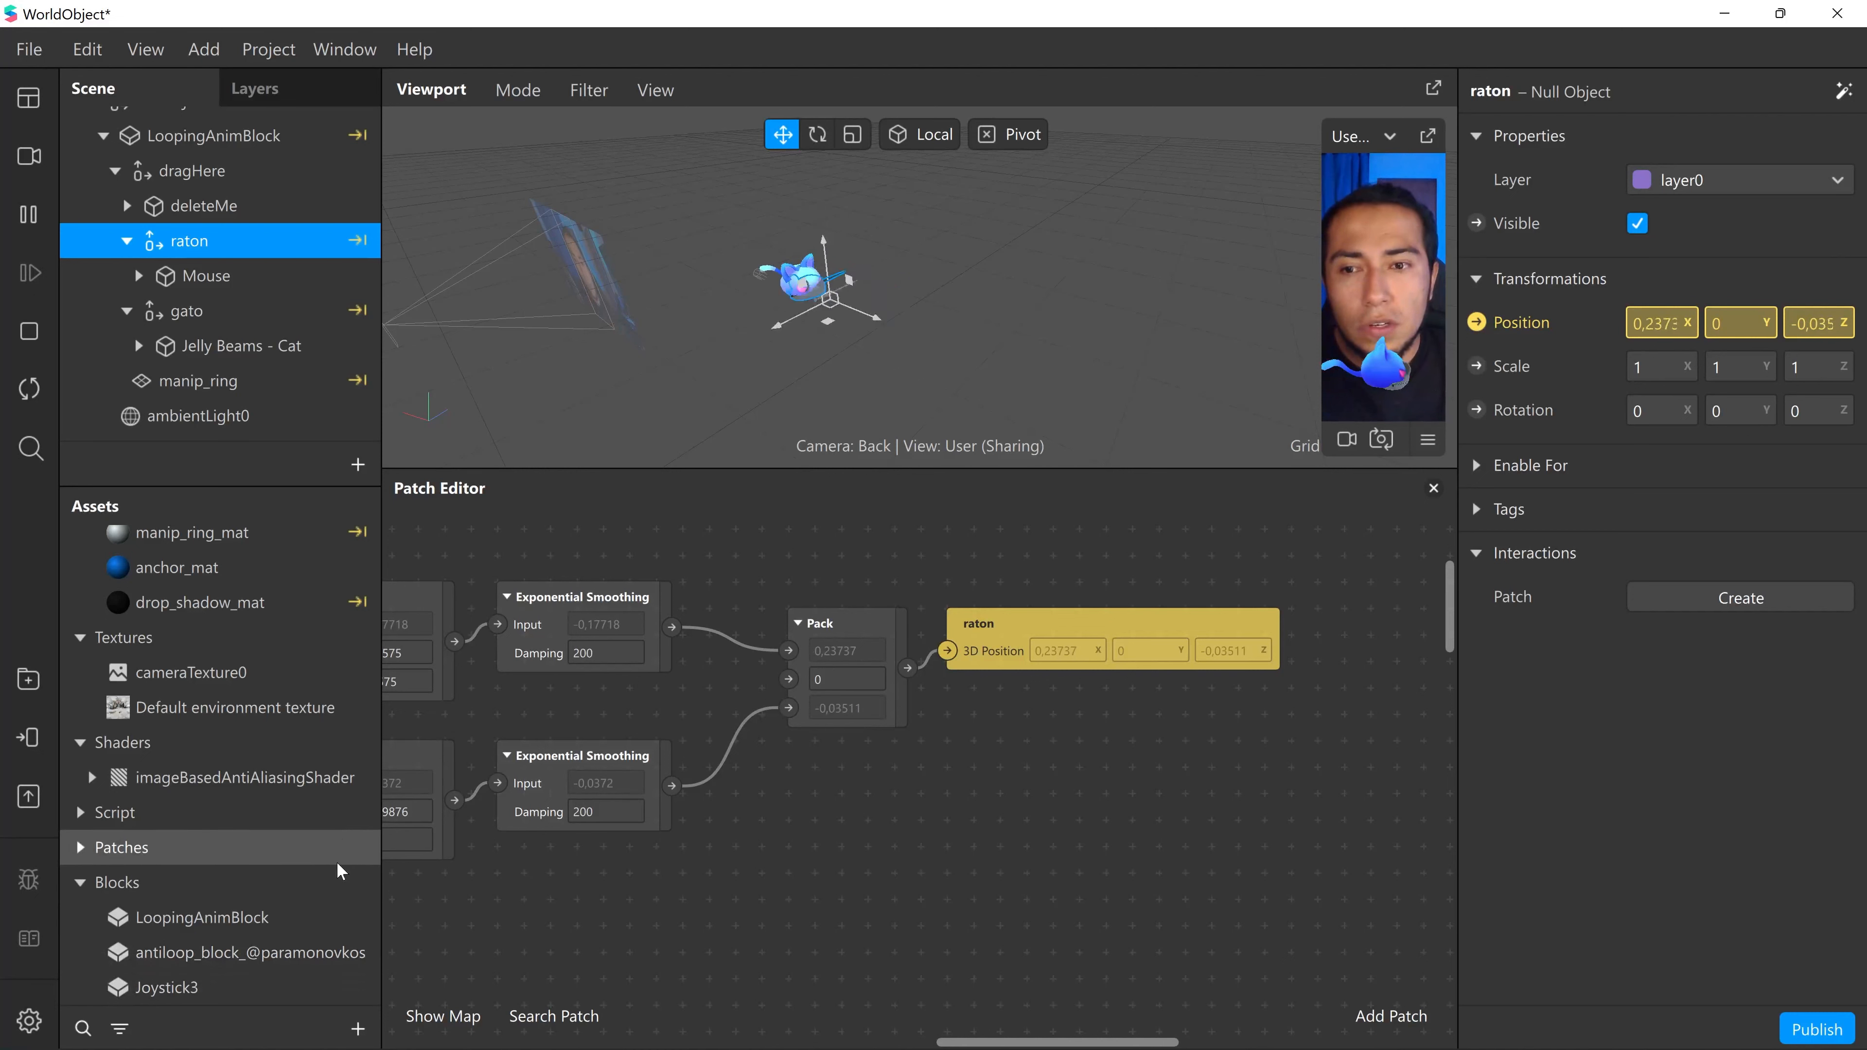
click(358, 1027)
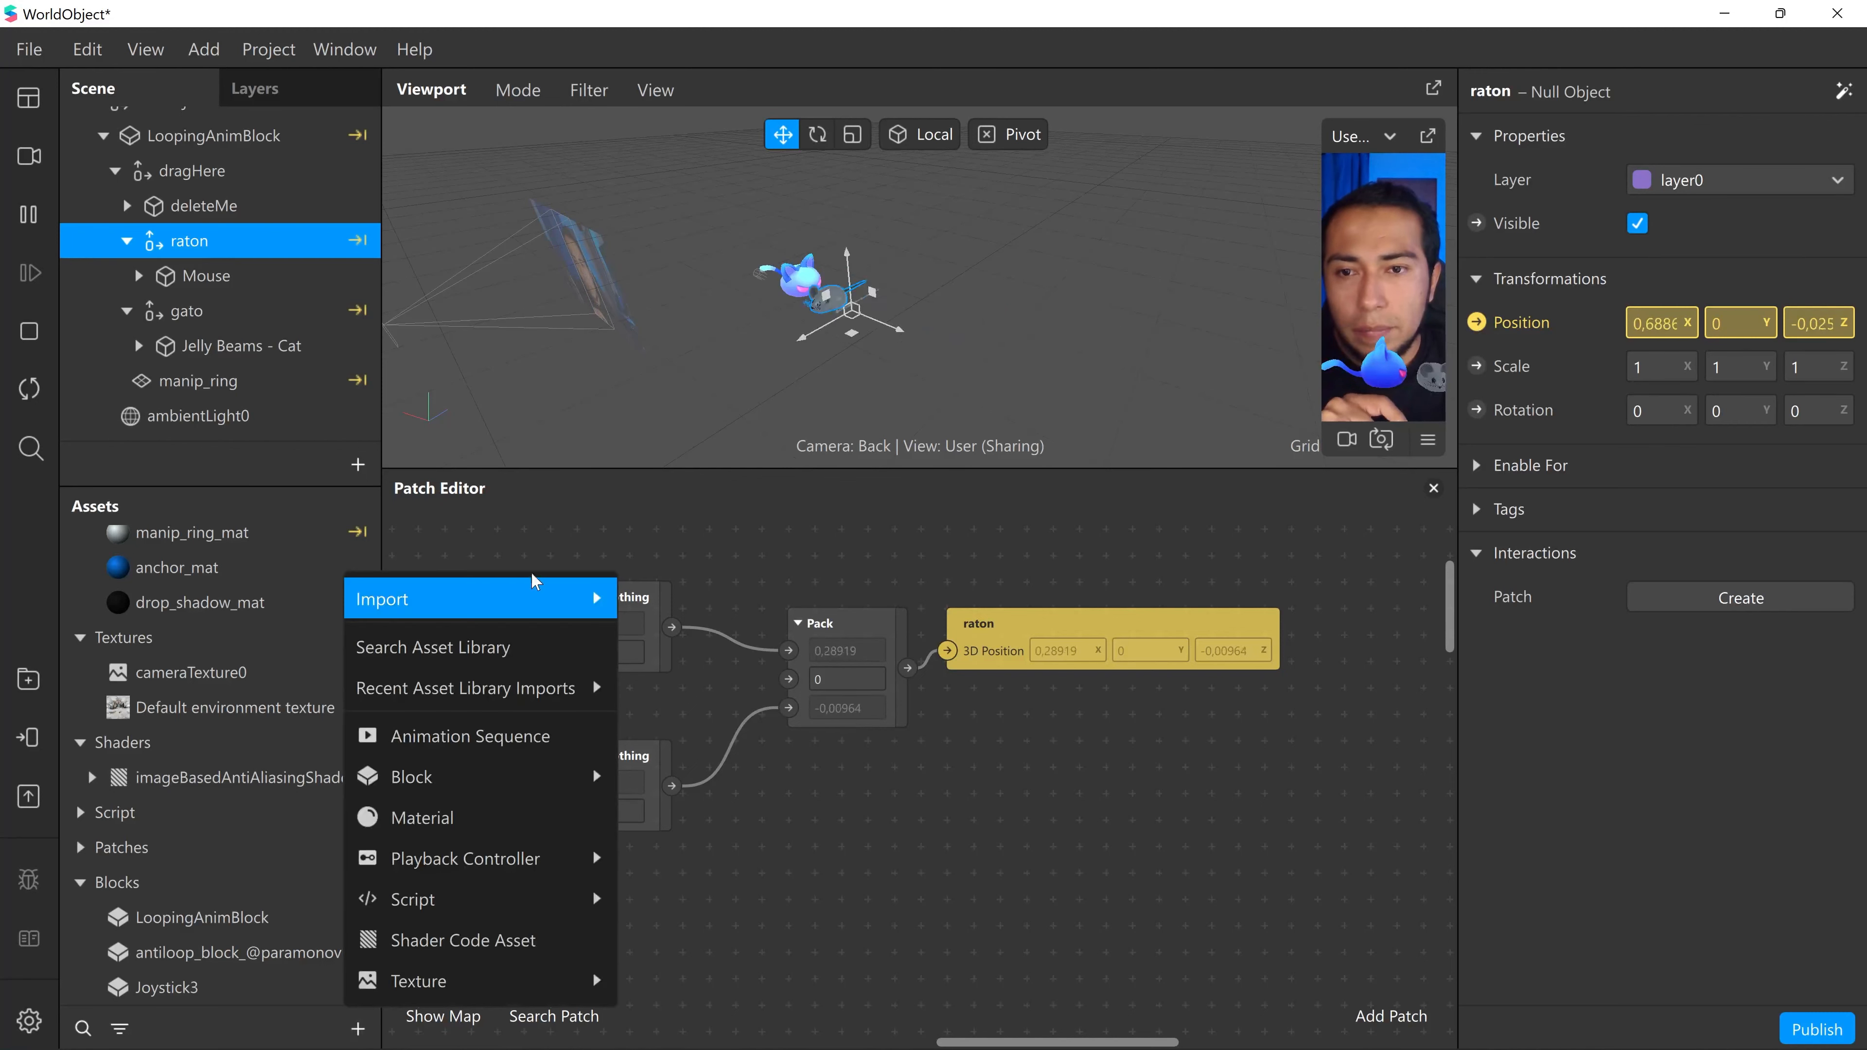
mouse_move(534, 589)
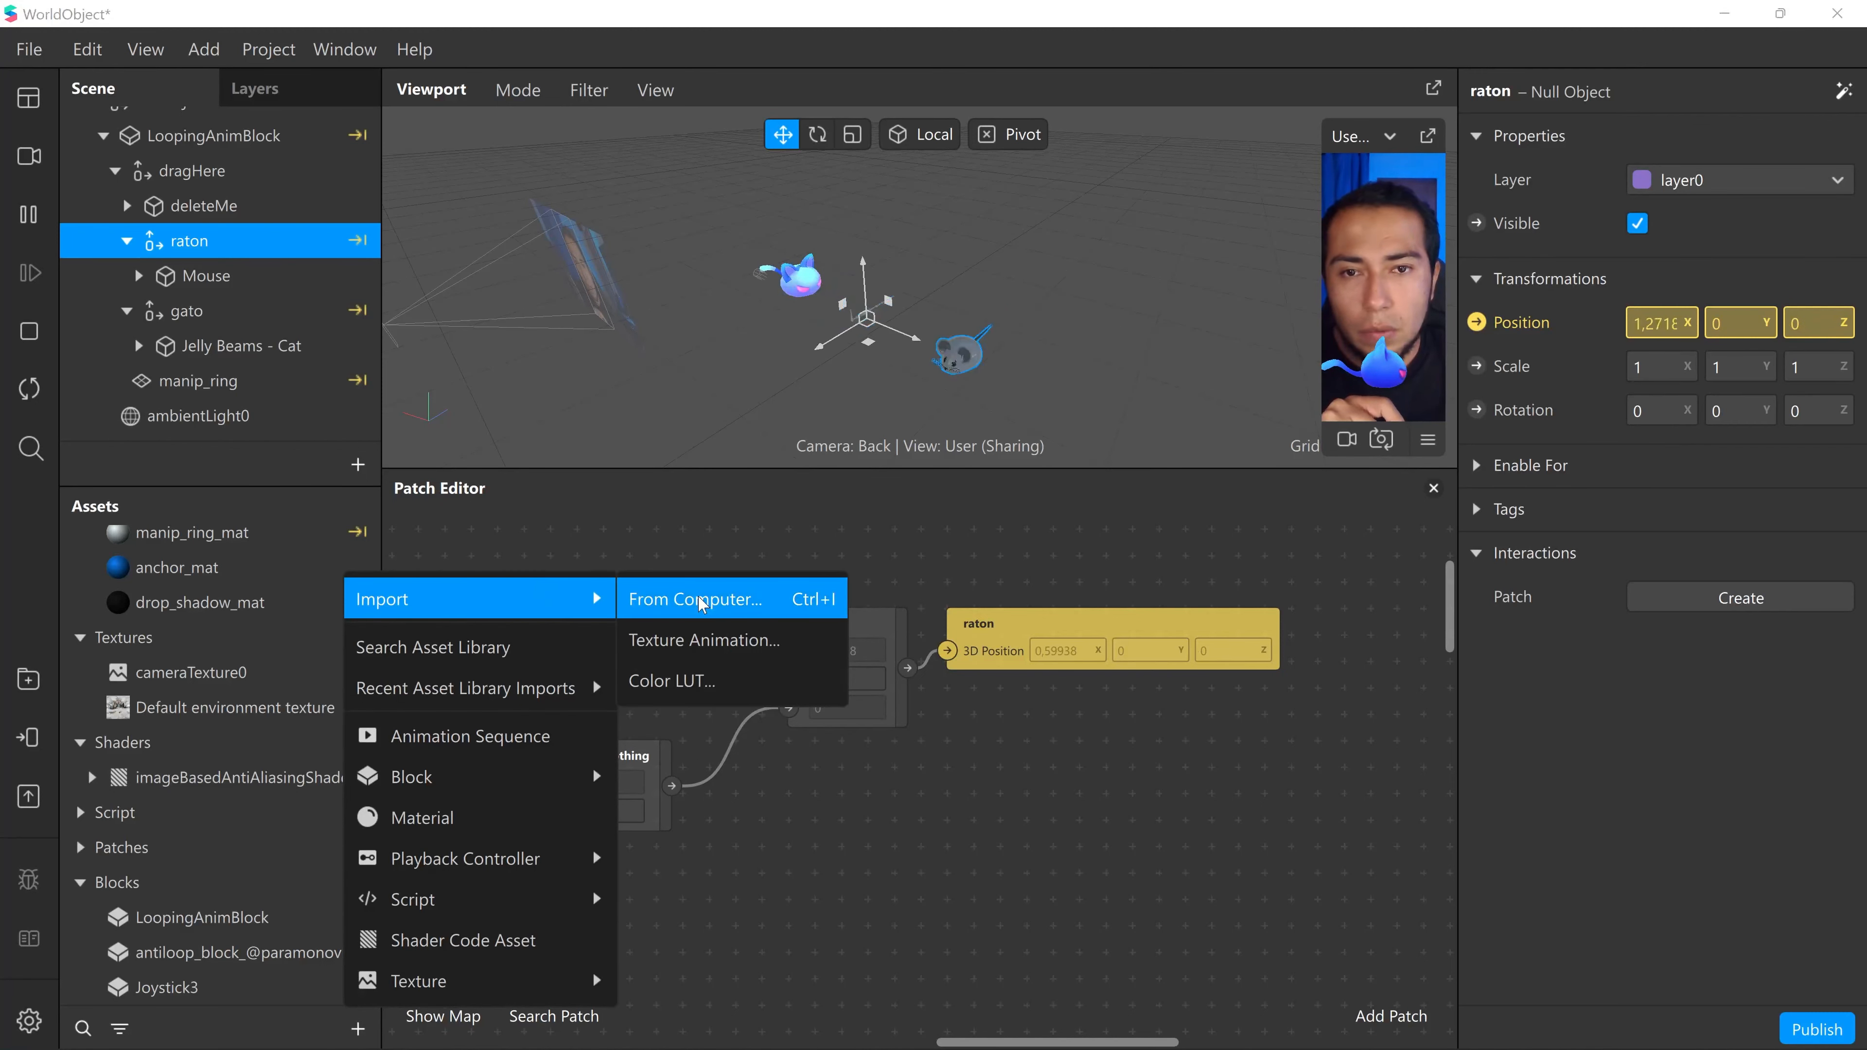
click(700, 602)
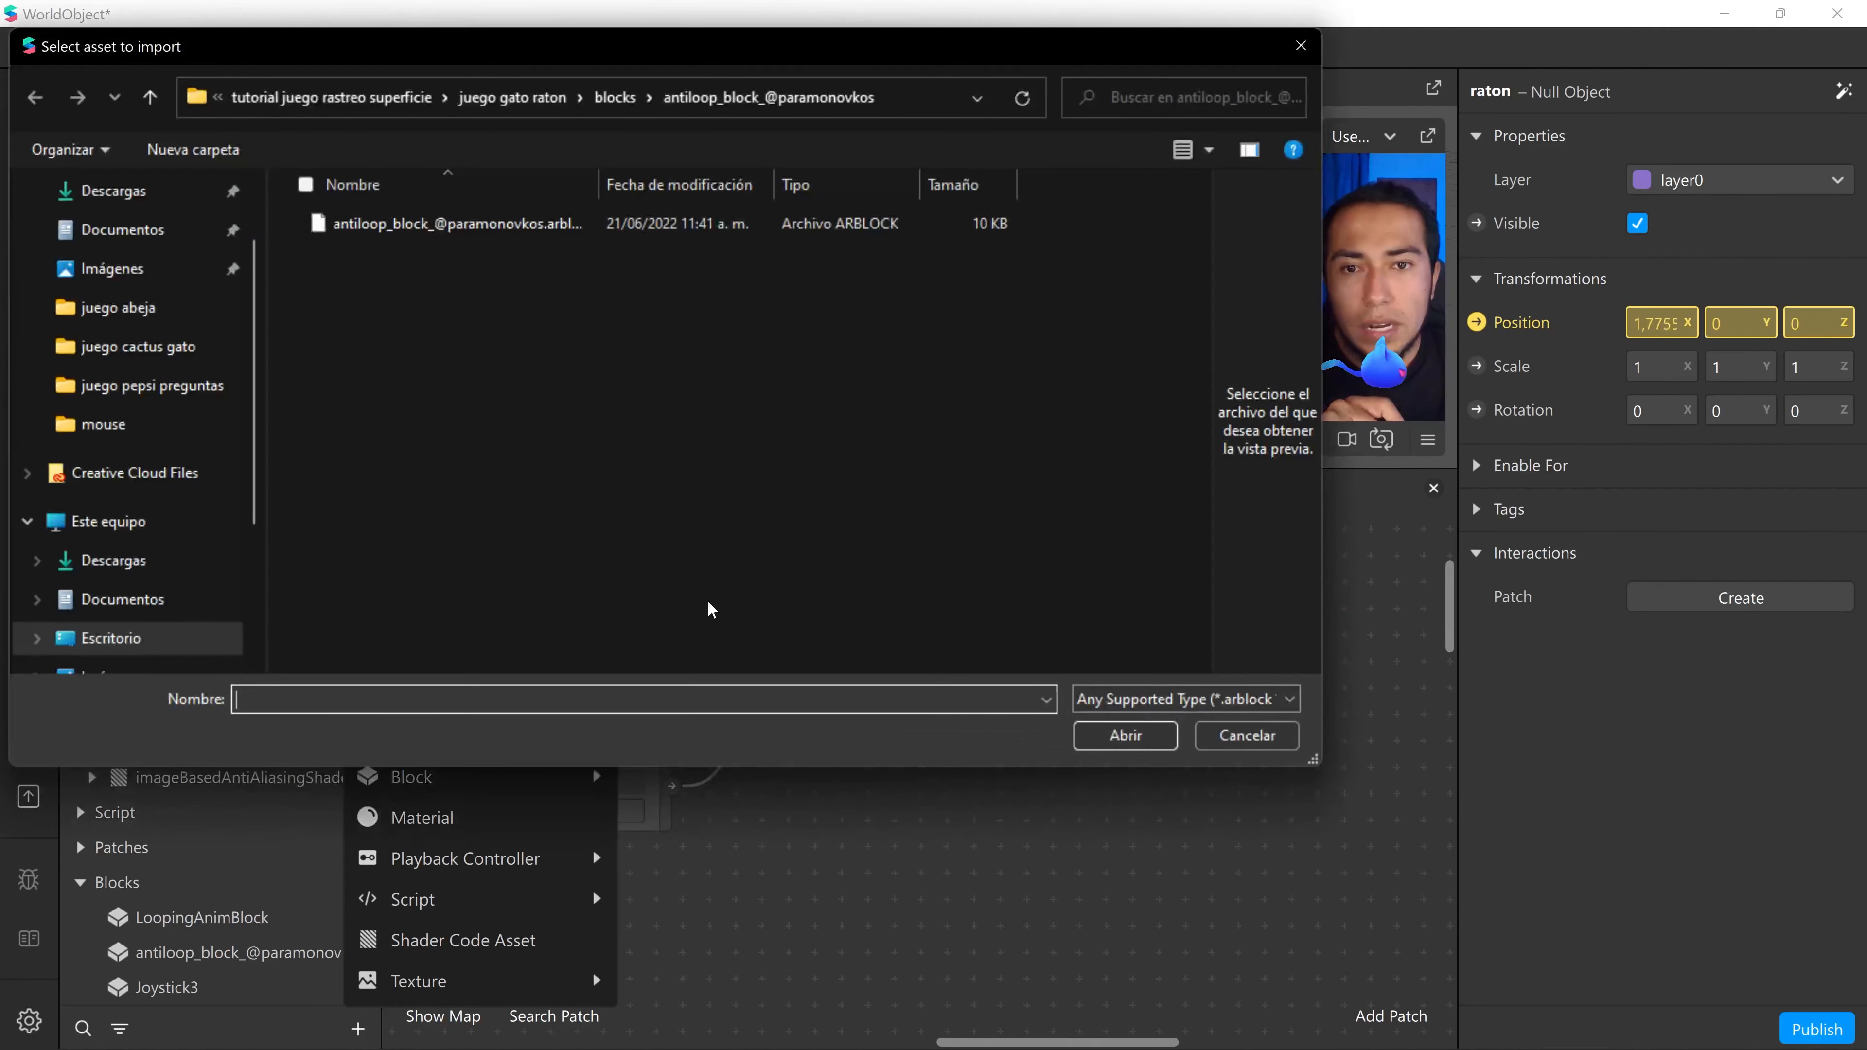
- Import Distance Collider.arp from the patches folder inside juego gato raton
click(615, 98)
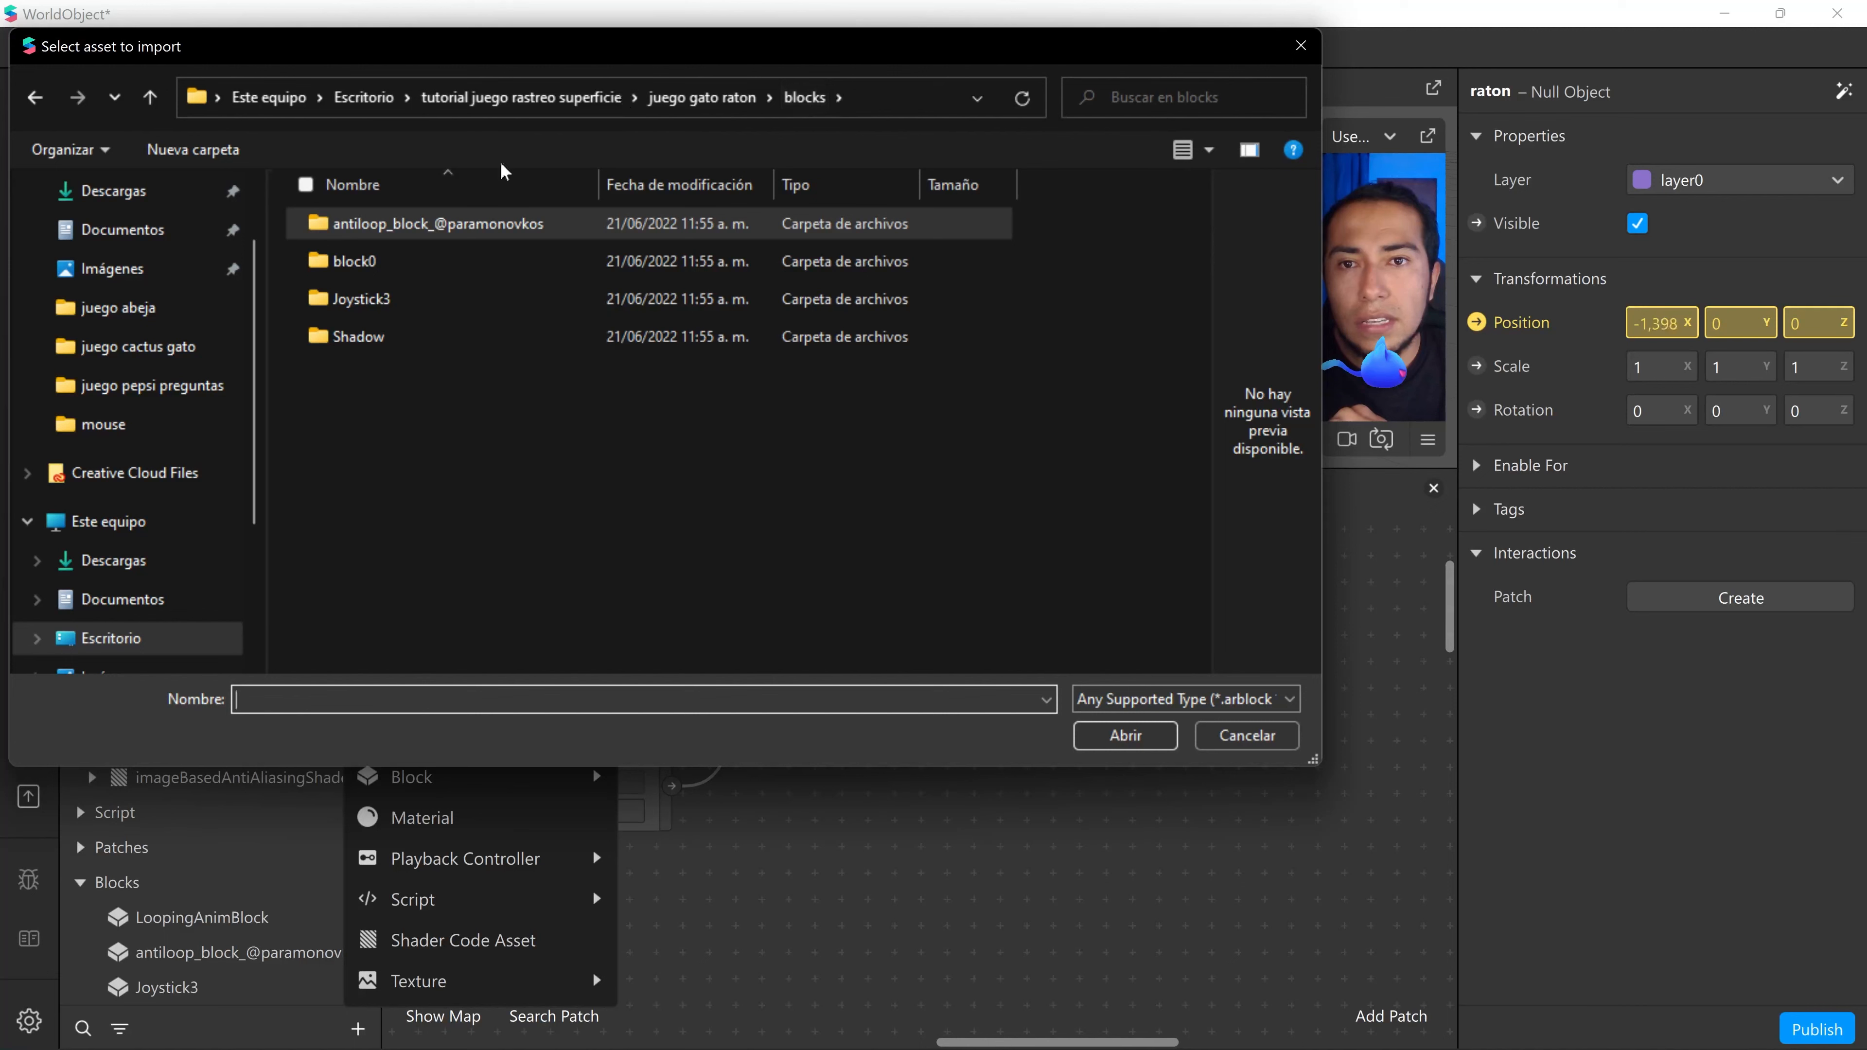
double_click(427, 263)
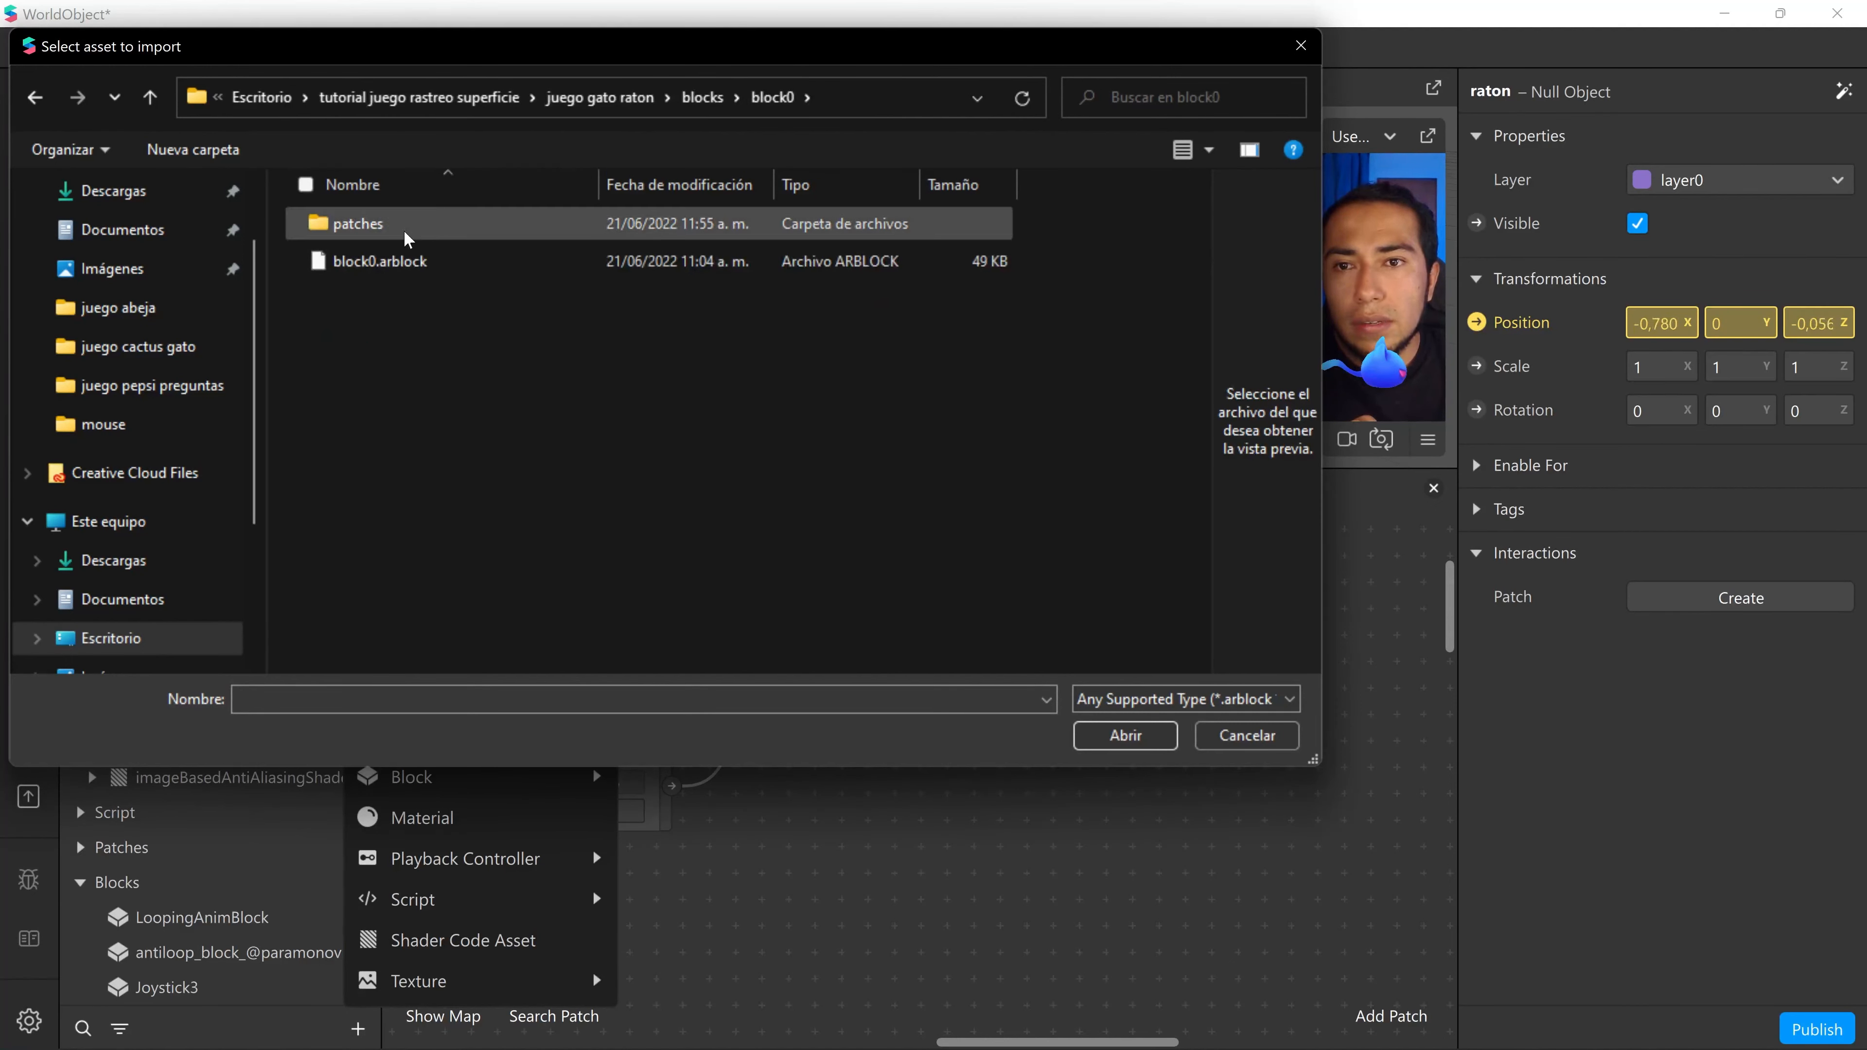
double_click(409, 225)
click(702, 97)
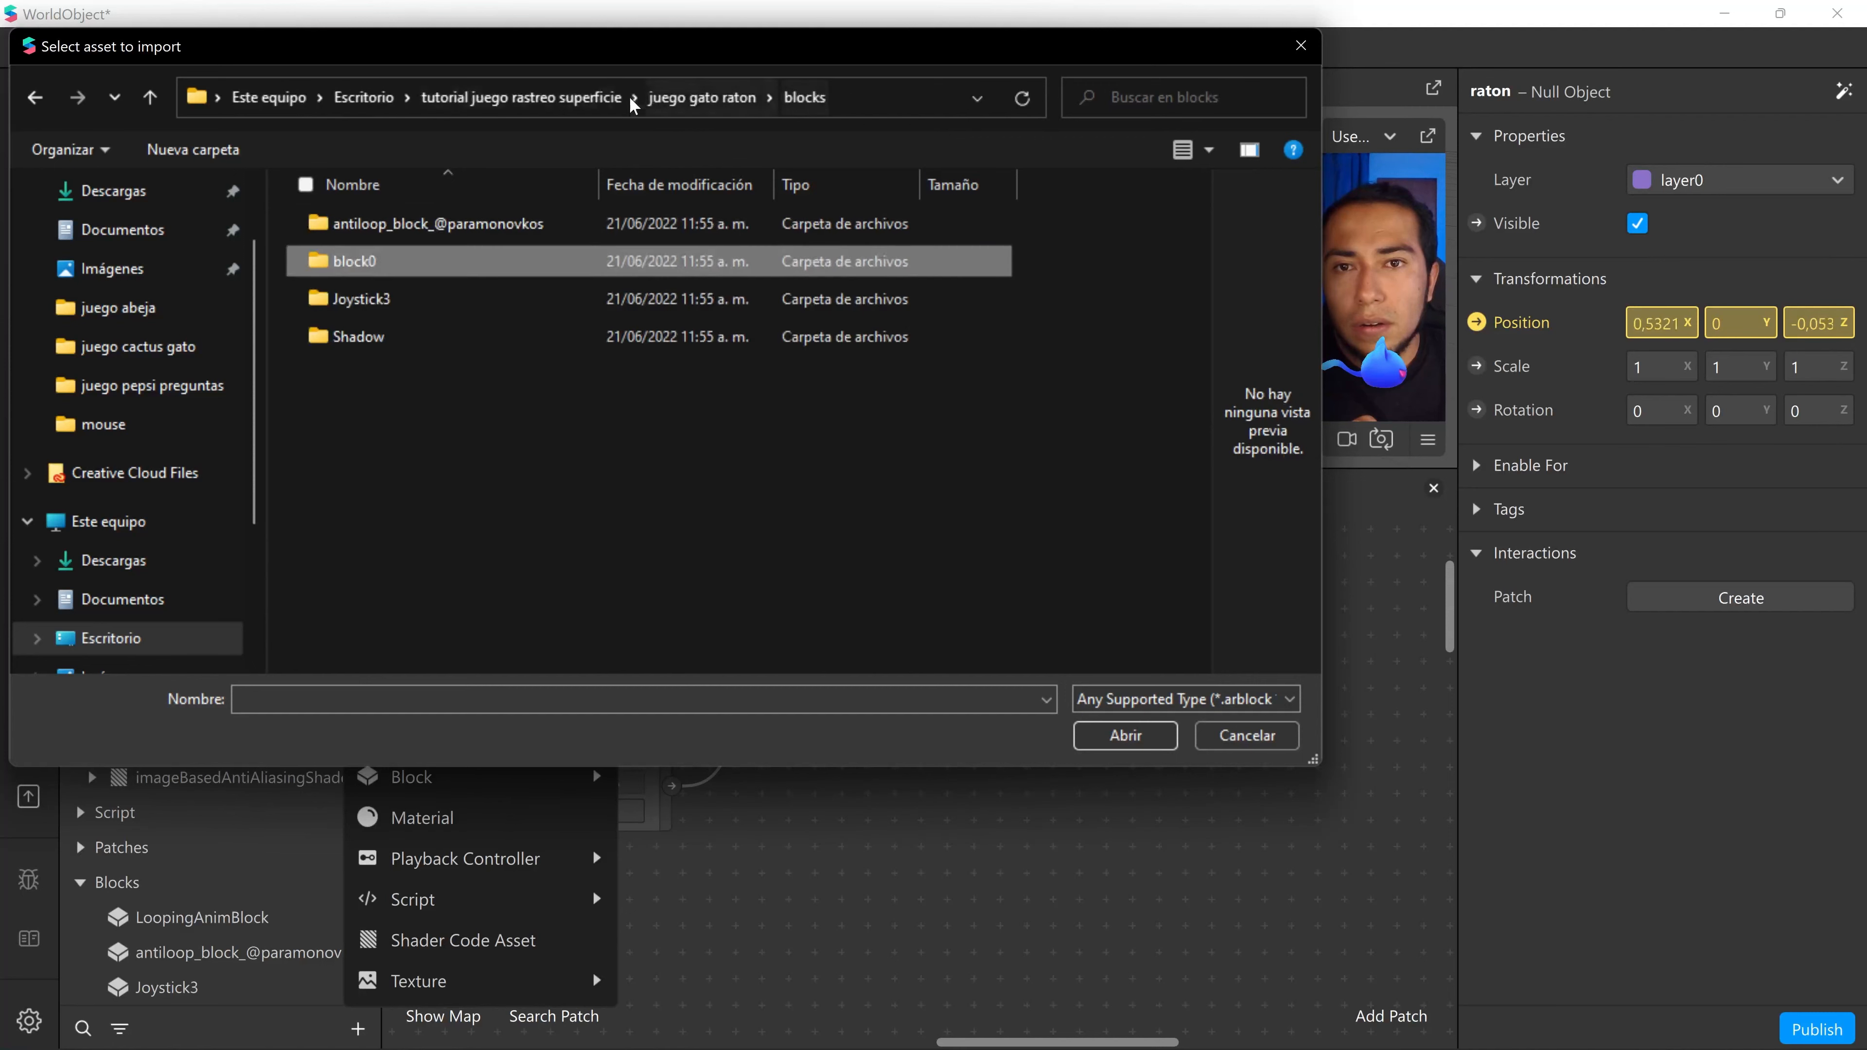
click(635, 97)
click(702, 97)
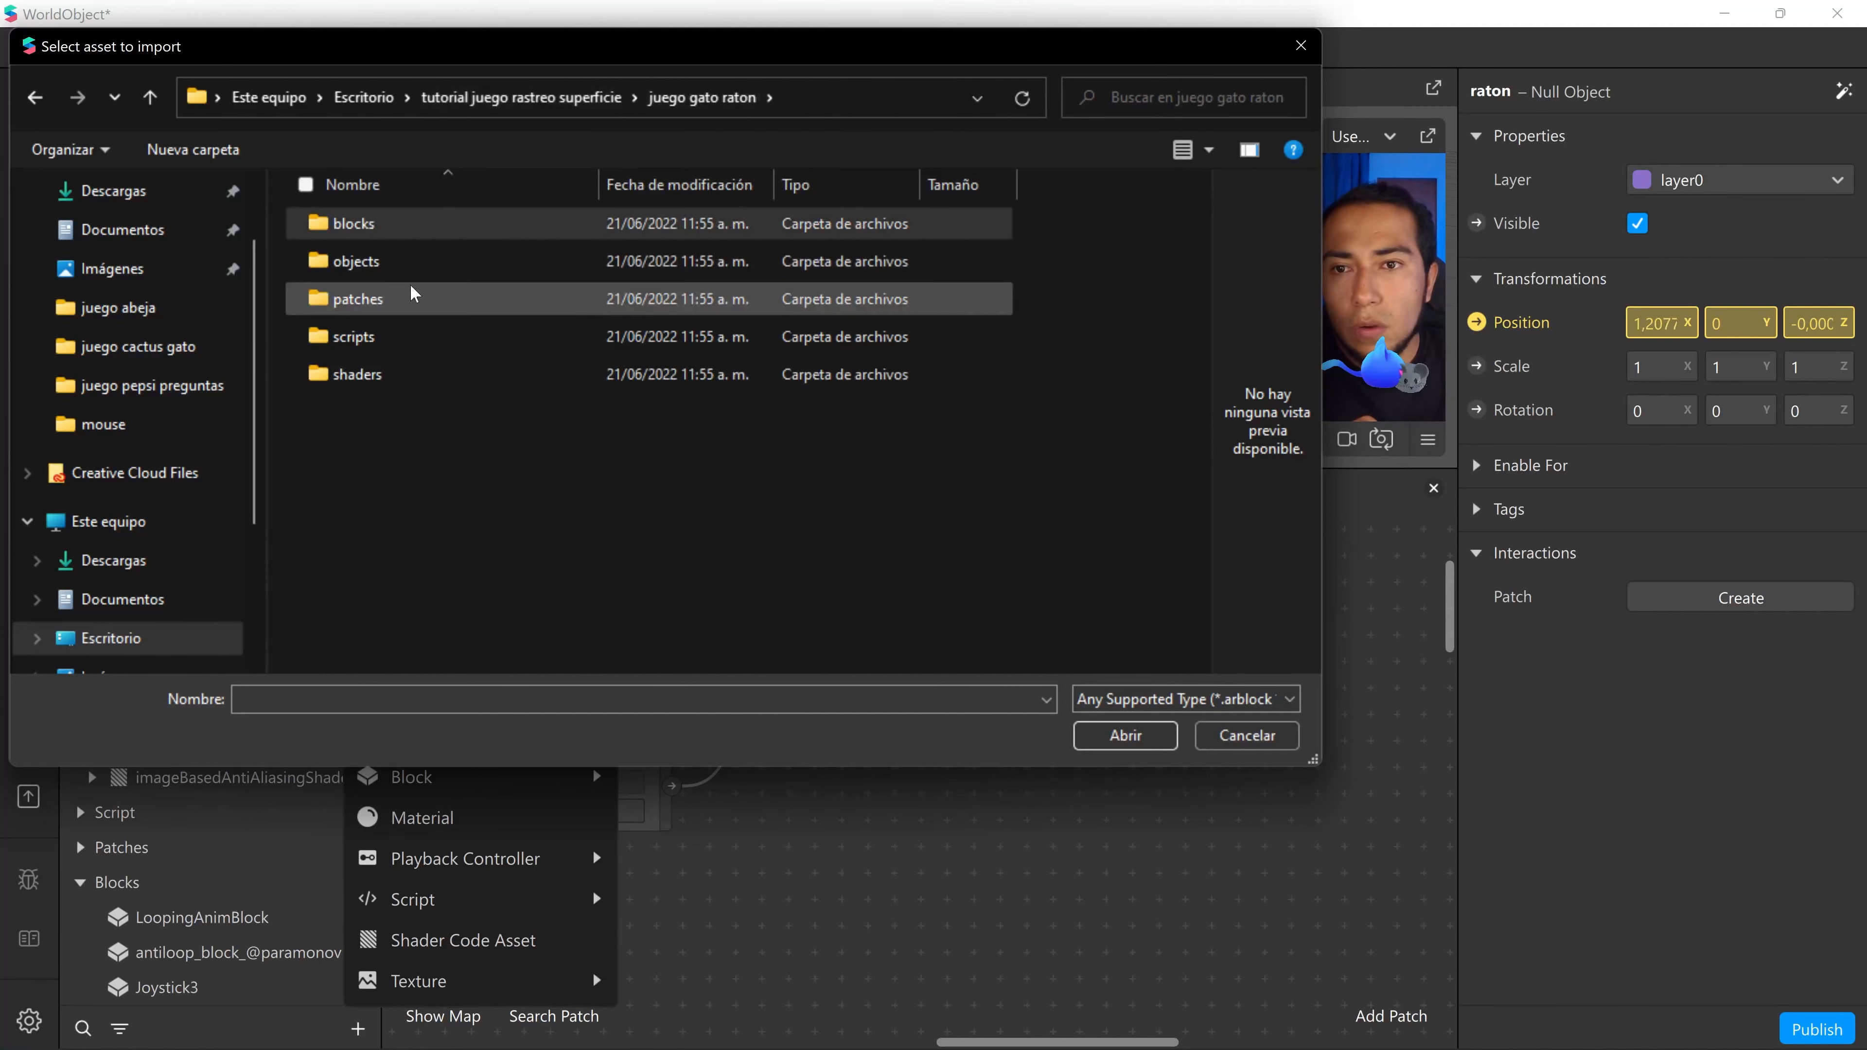
double_click(412, 296)
click(458, 242)
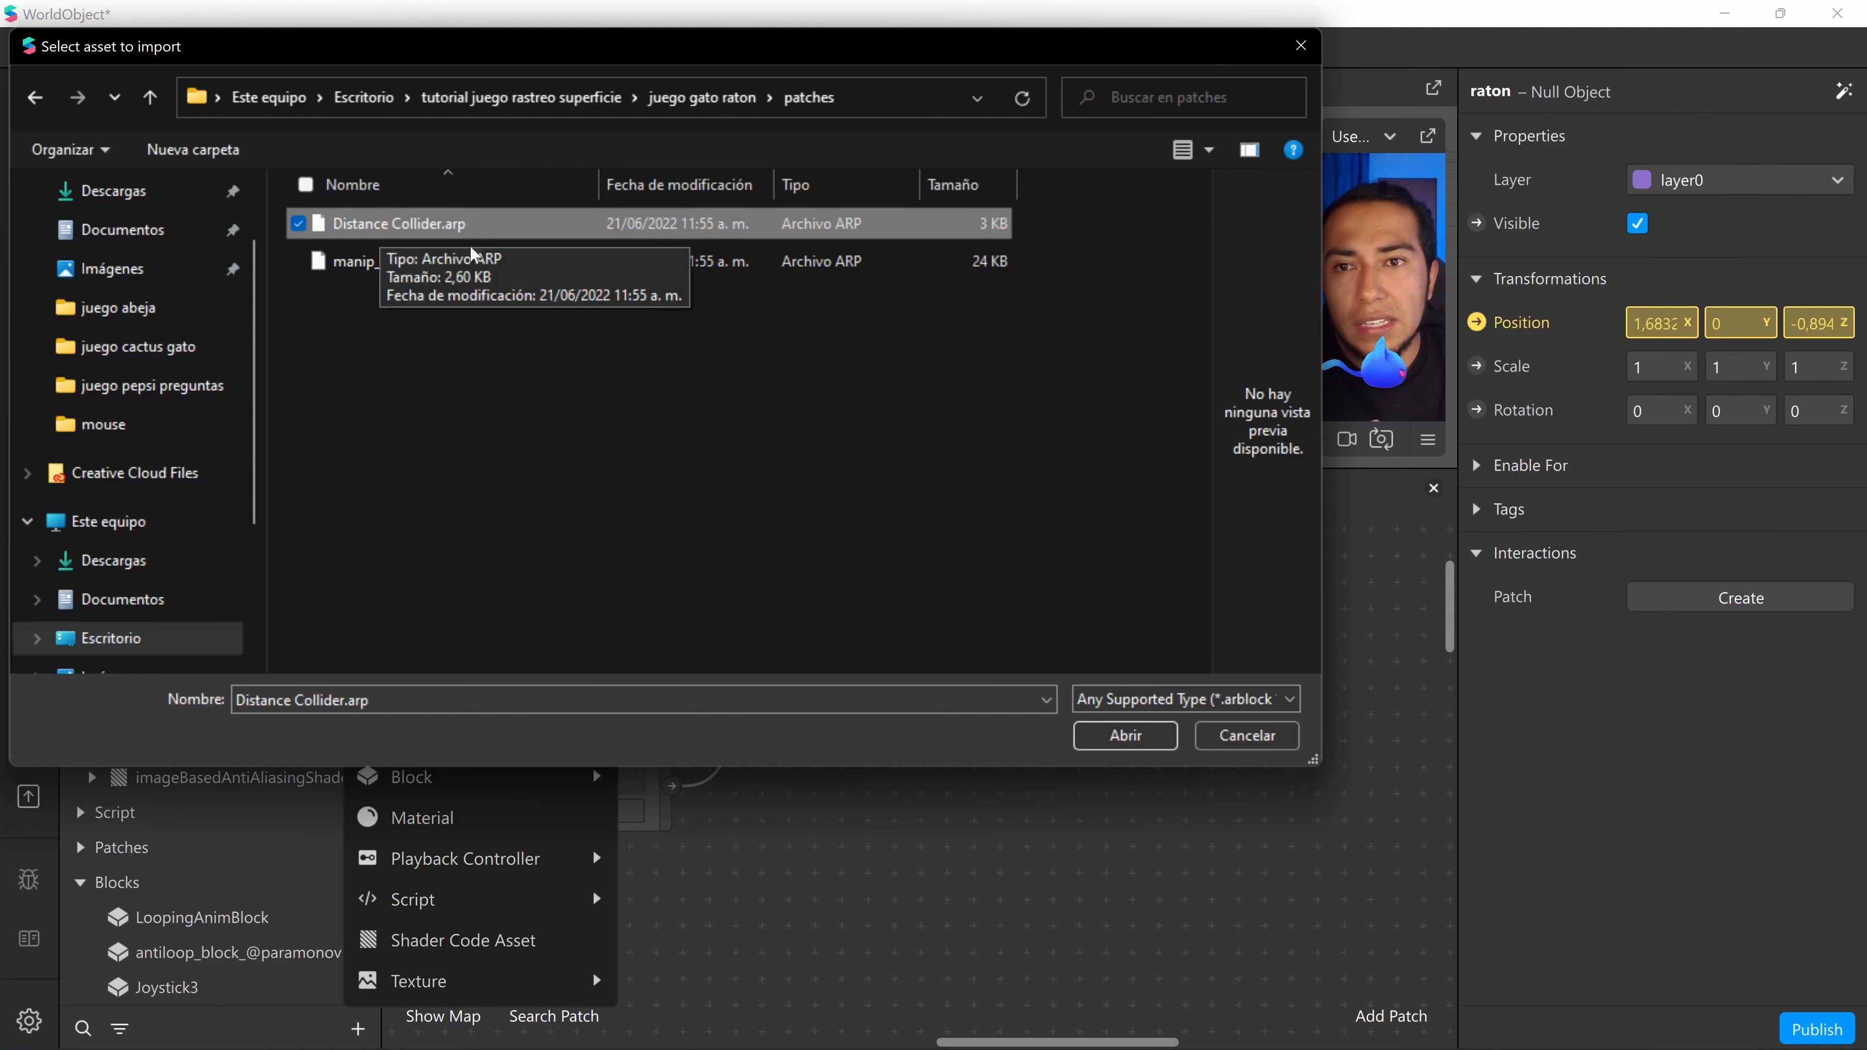
click(1125, 735)
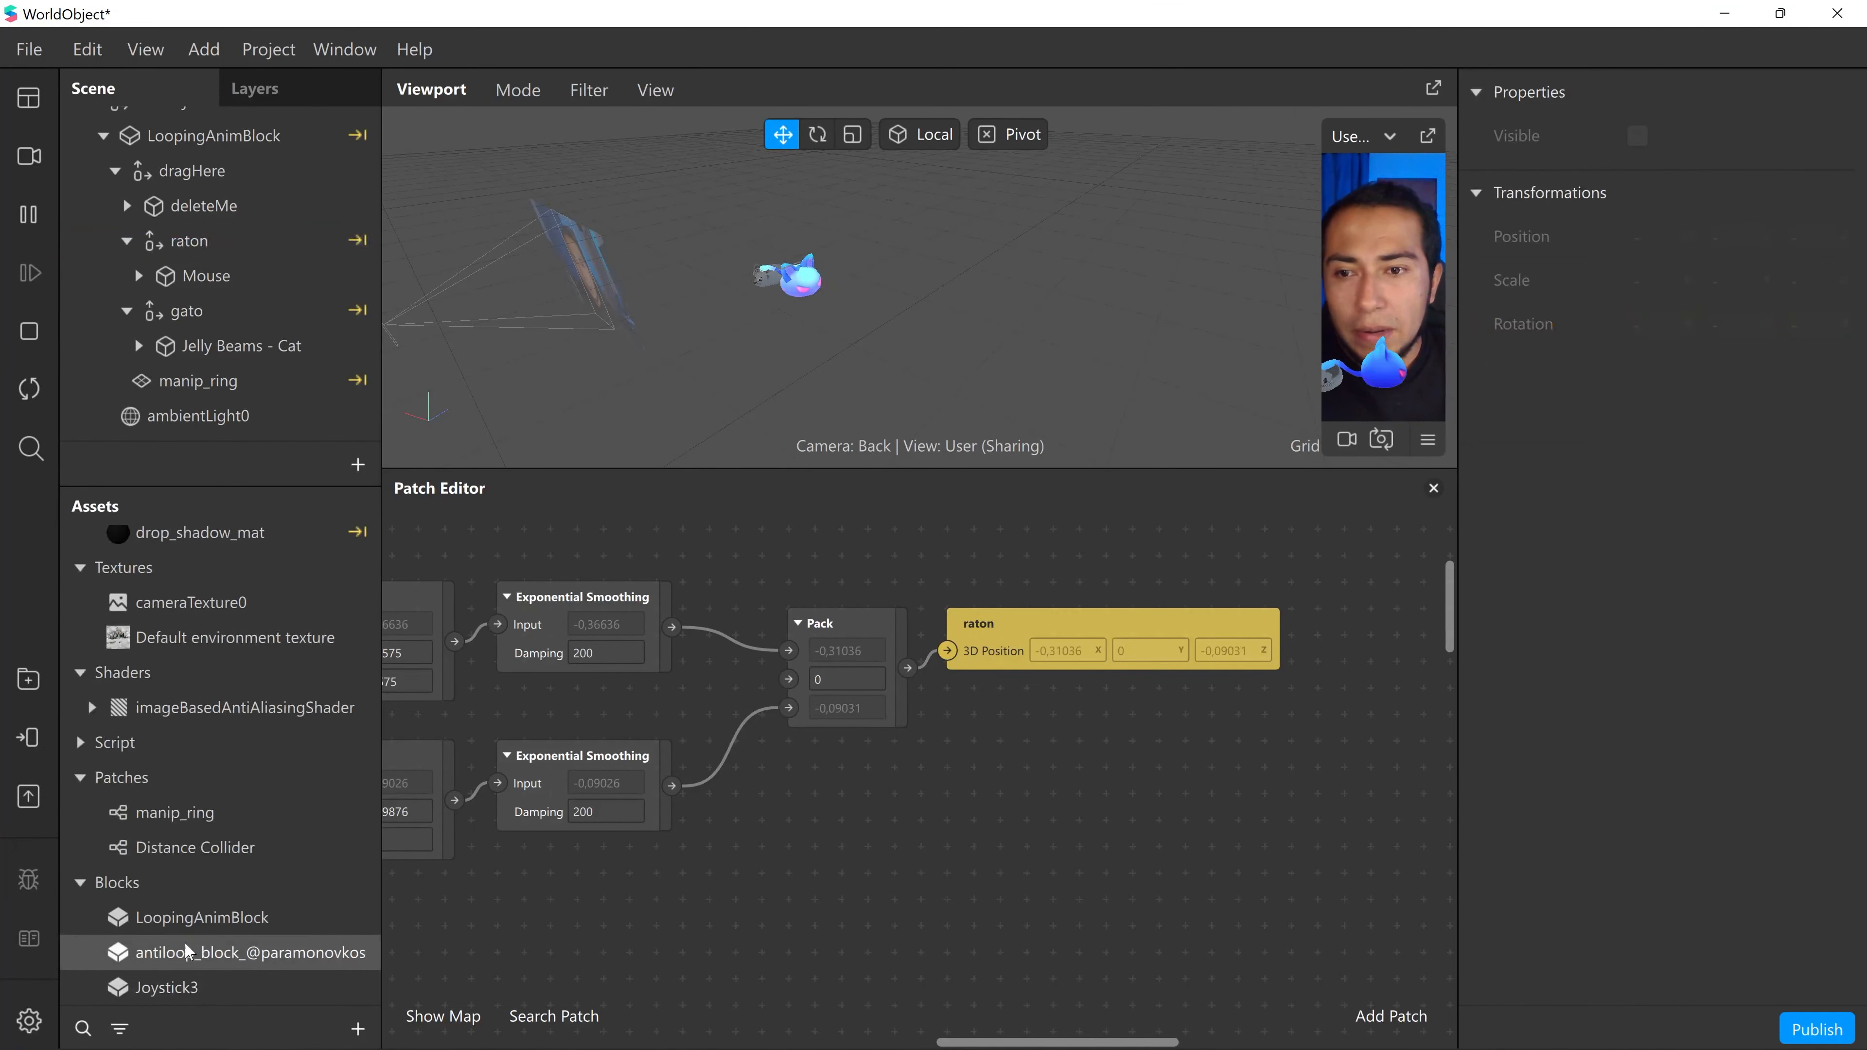
- Add the Distance Collider patch asset to the graph and place it just above the raton 3D Position patch
click(298, 848)
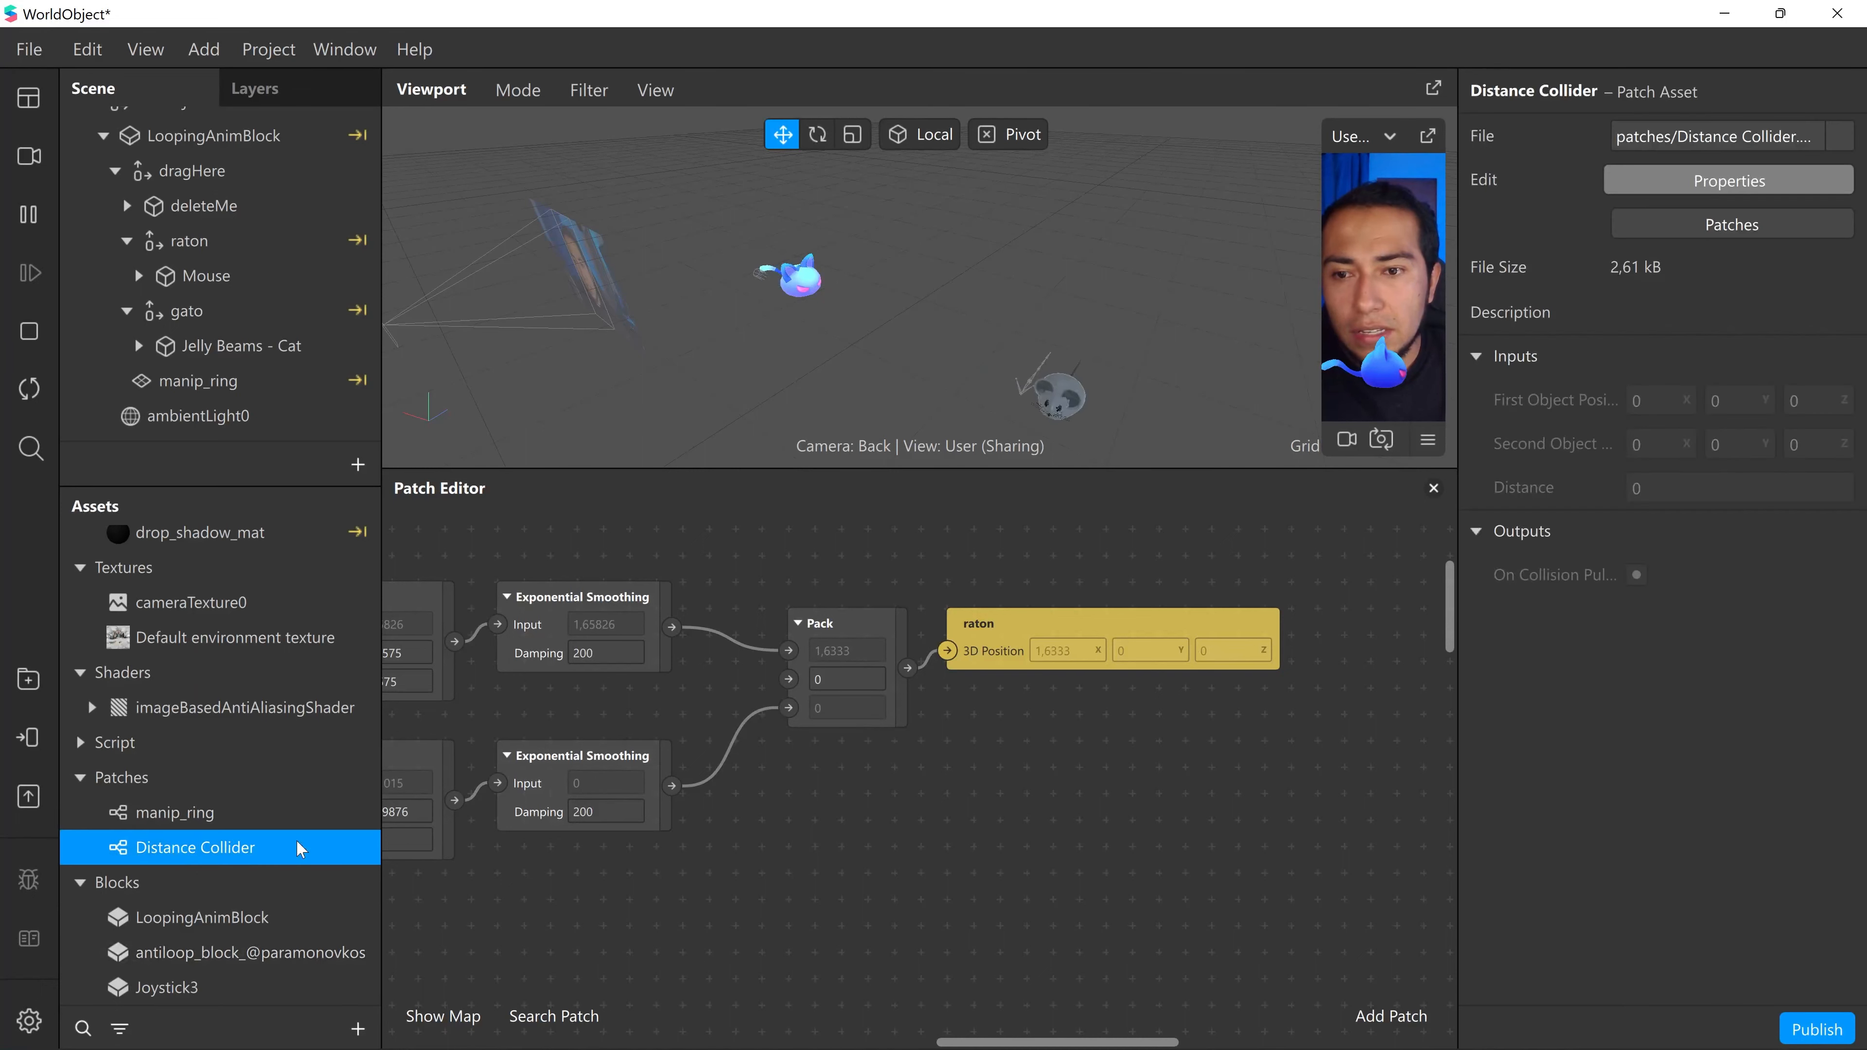
drag(140, 851, 1013, 802)
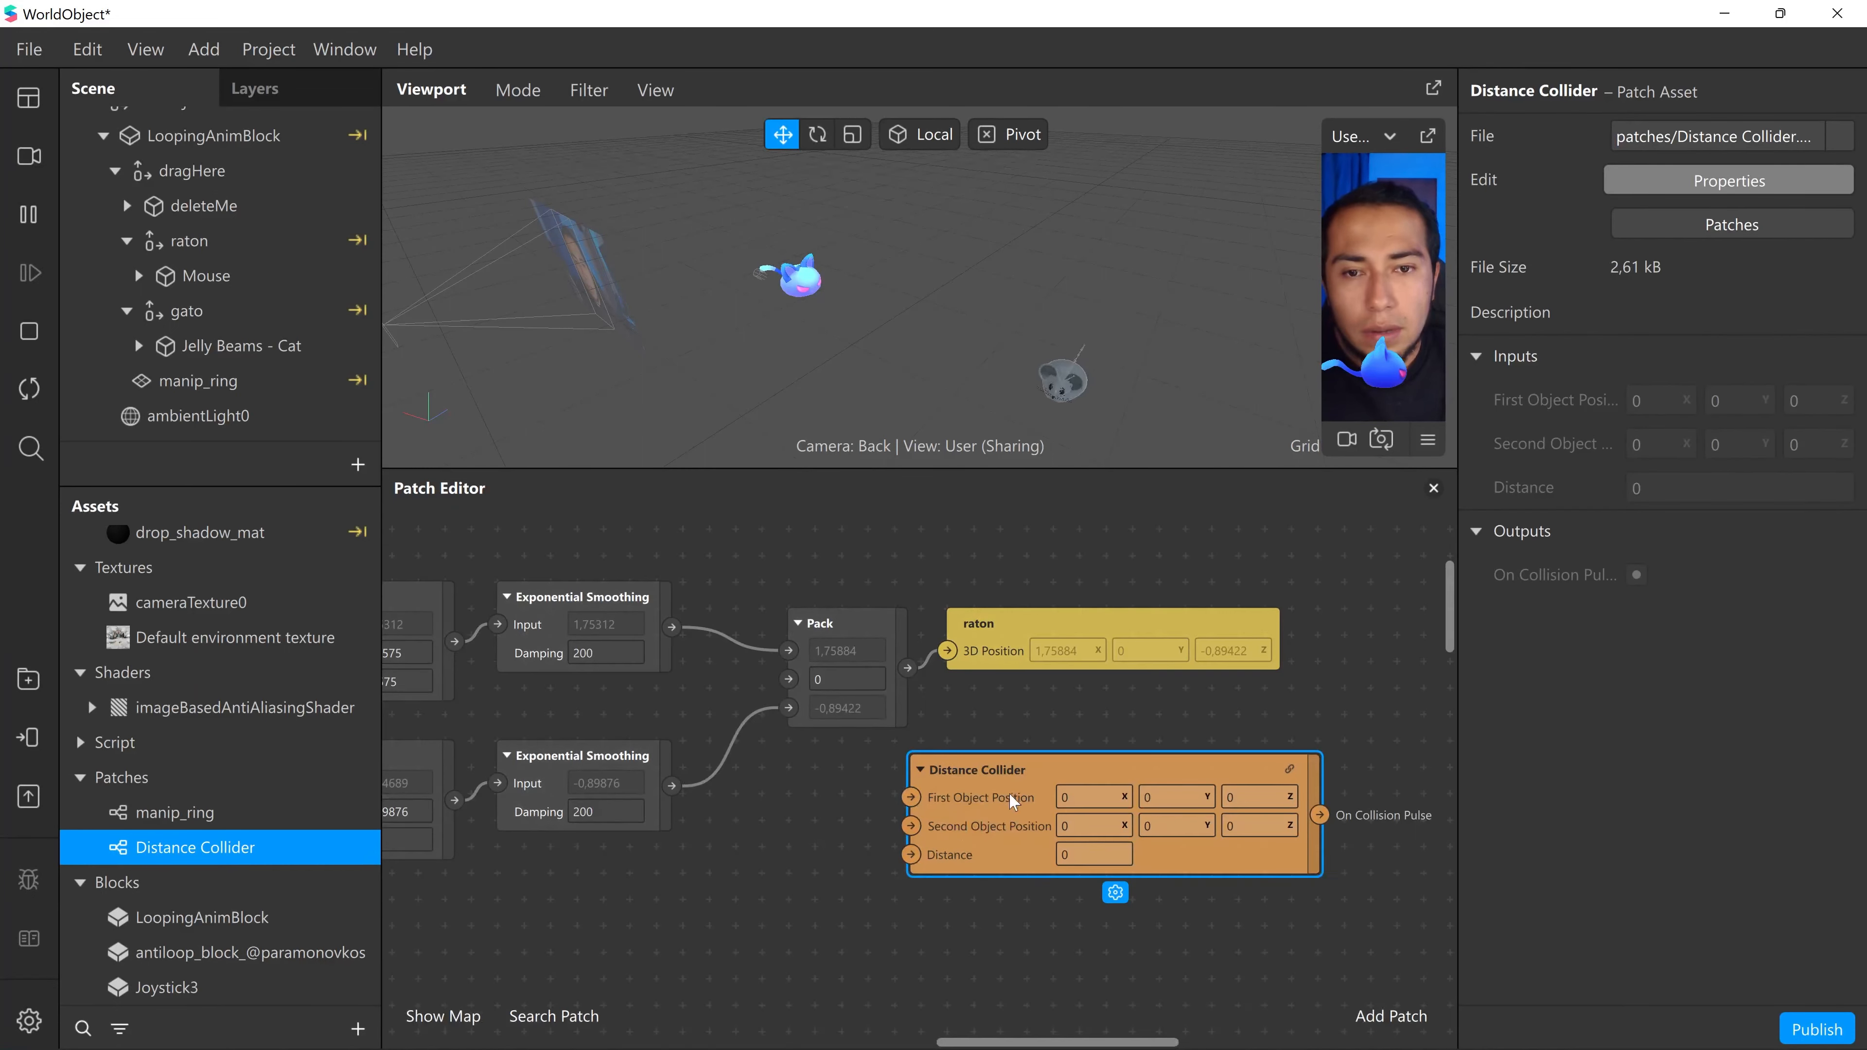
middle_drag(896, 842, 684, 871)
drag(826, 802, 1047, 601)
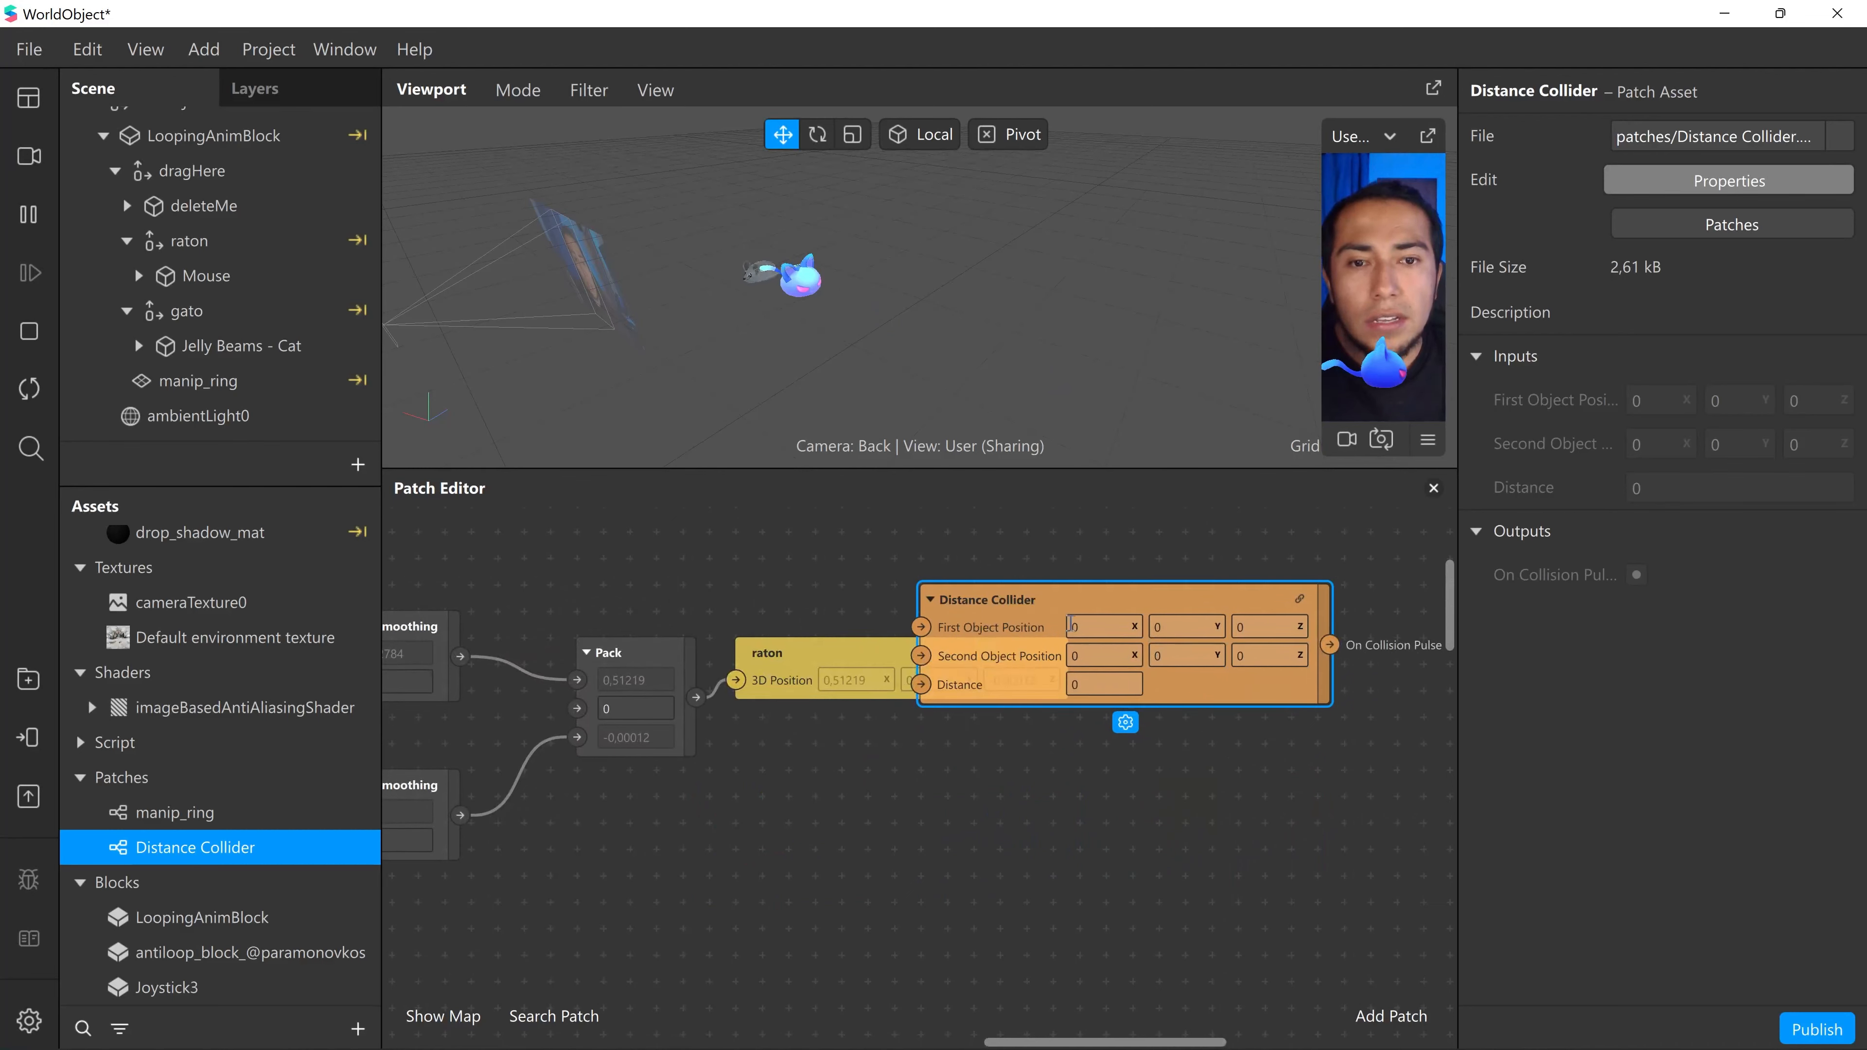
middle_drag(862, 868, 769, 953)
drag(942, 684, 835, 579)
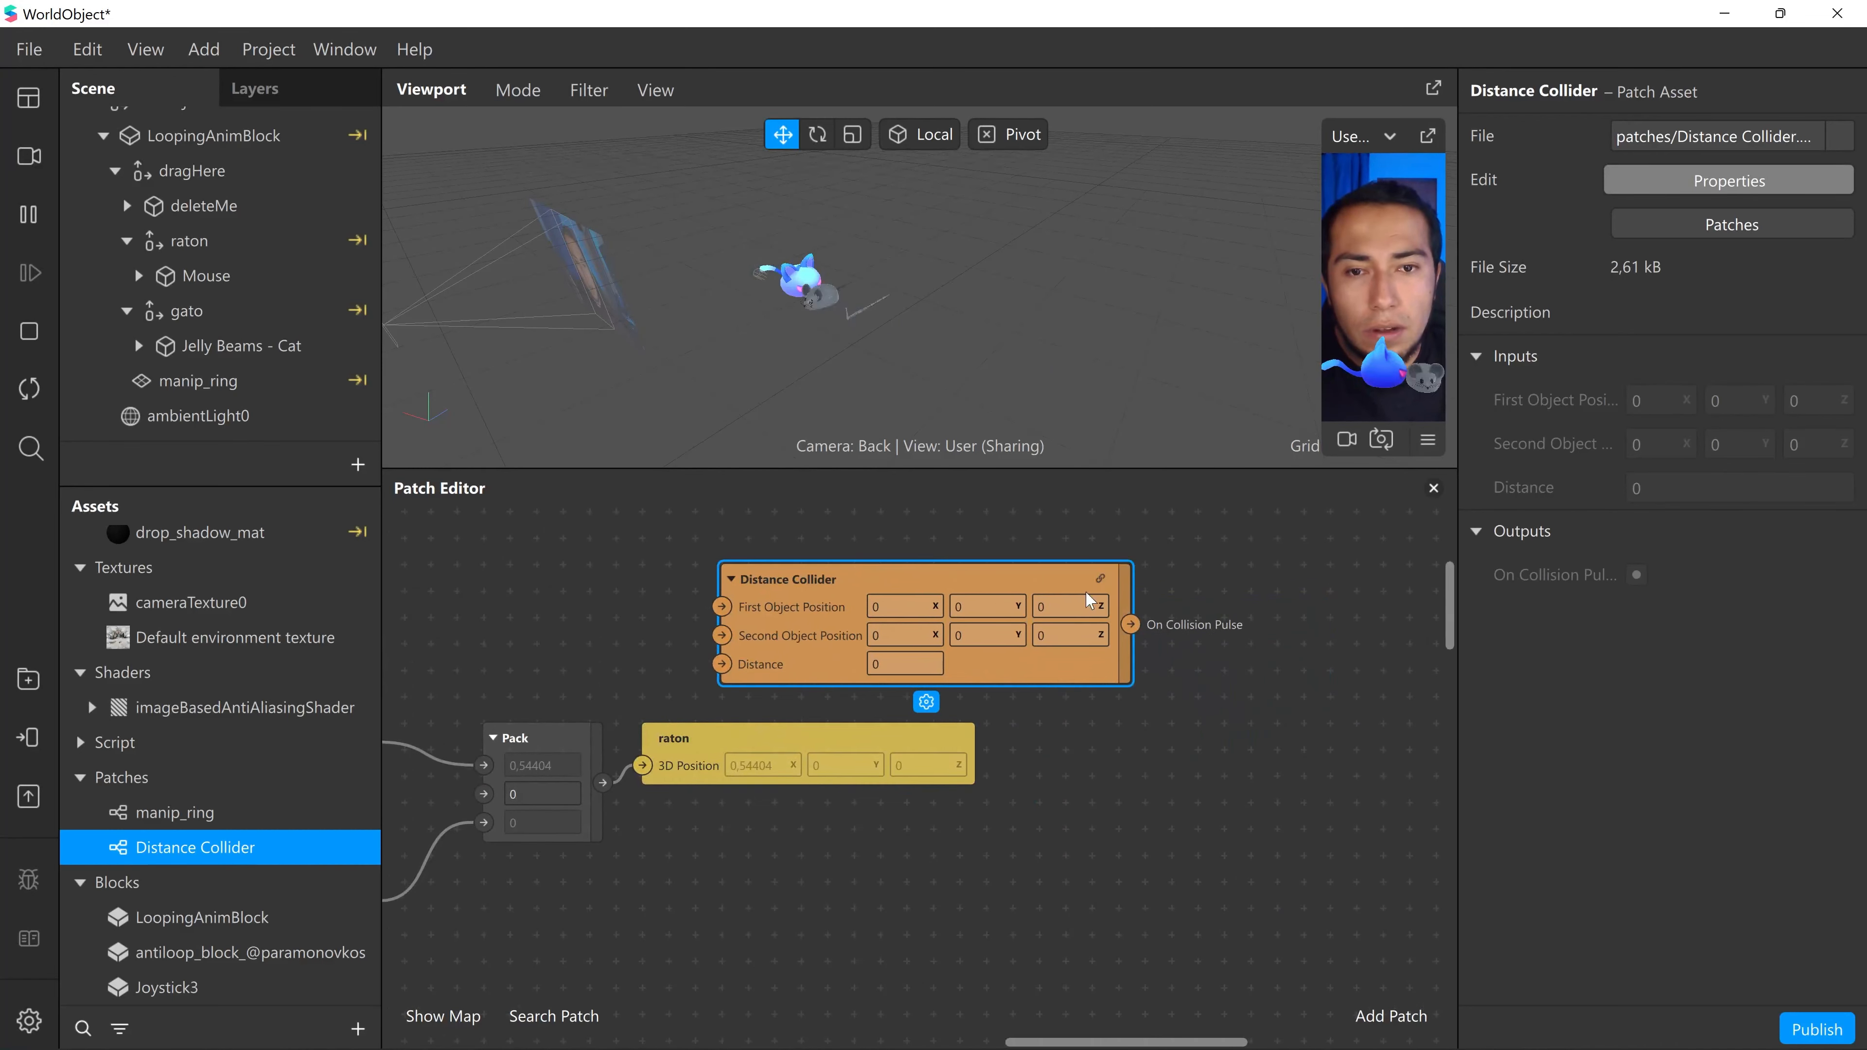
- Open the Distance Collider's inner graph and examine how its Distance, Less Than and Pulse patches link the inputs to the collision output
click(1100, 581)
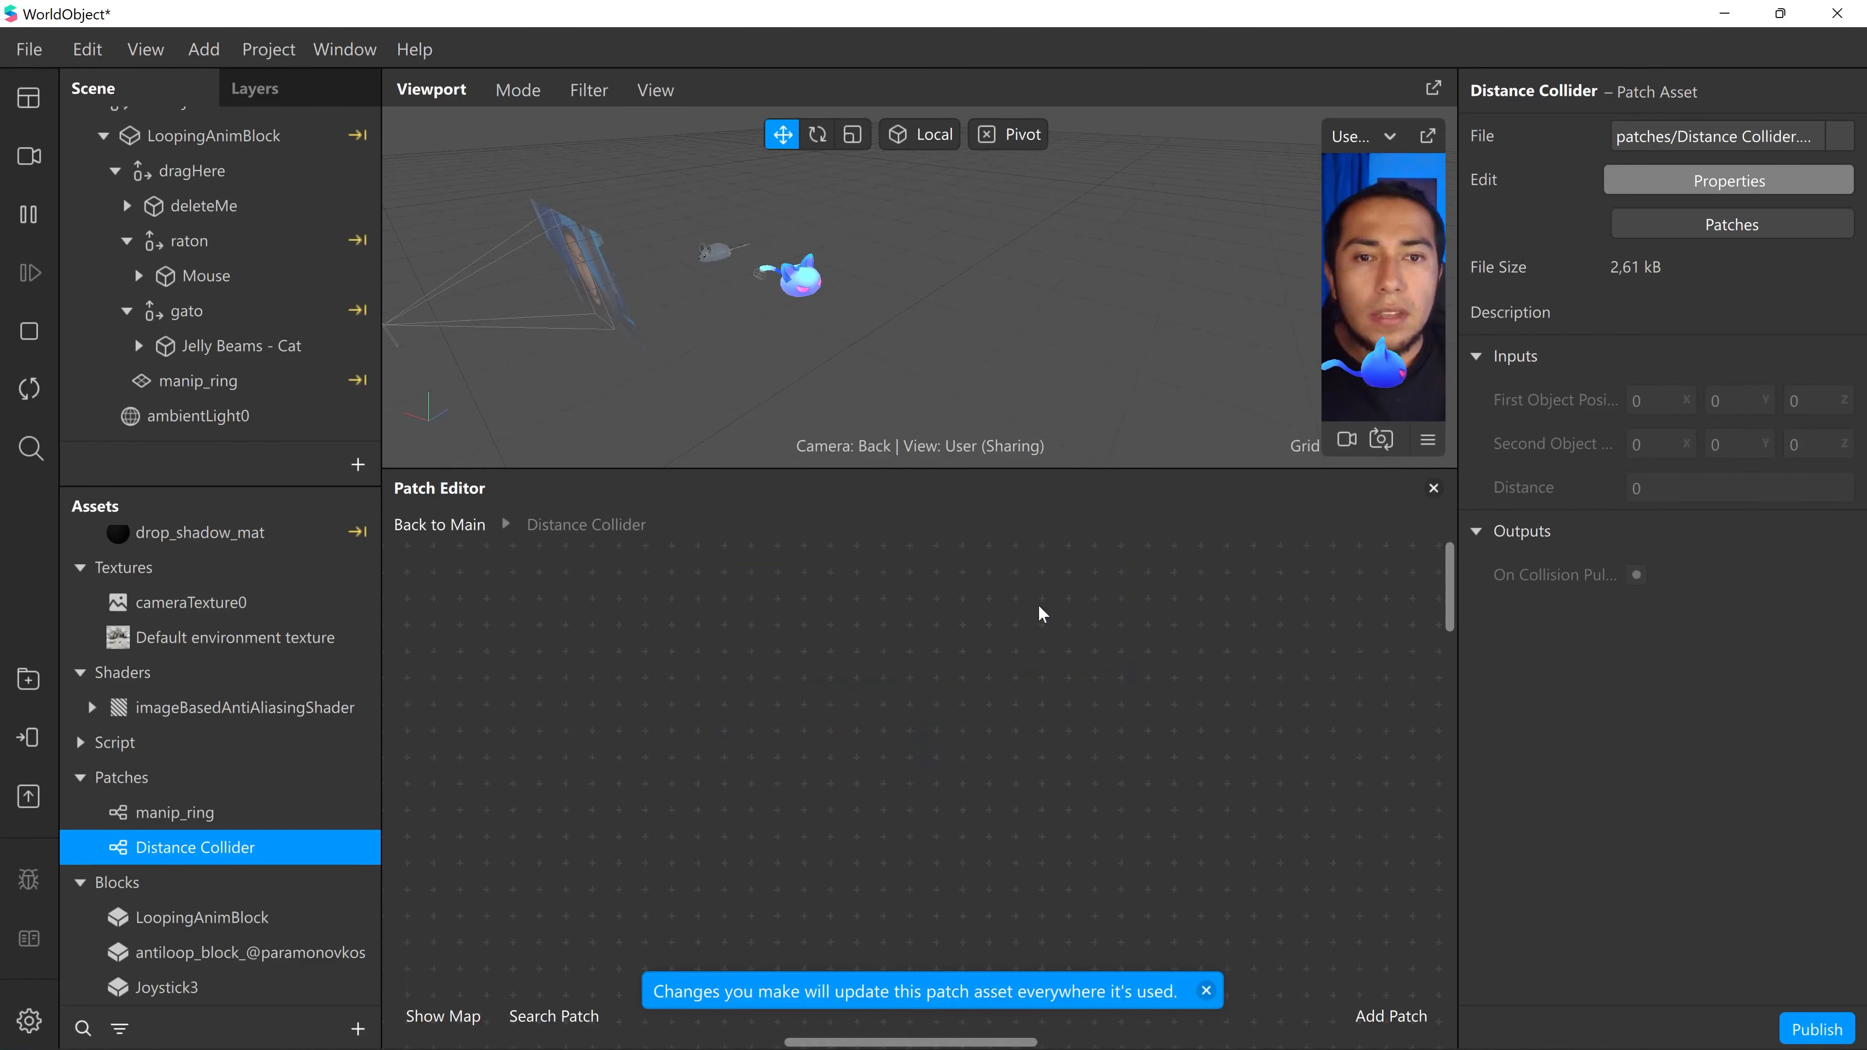
click(441, 1015)
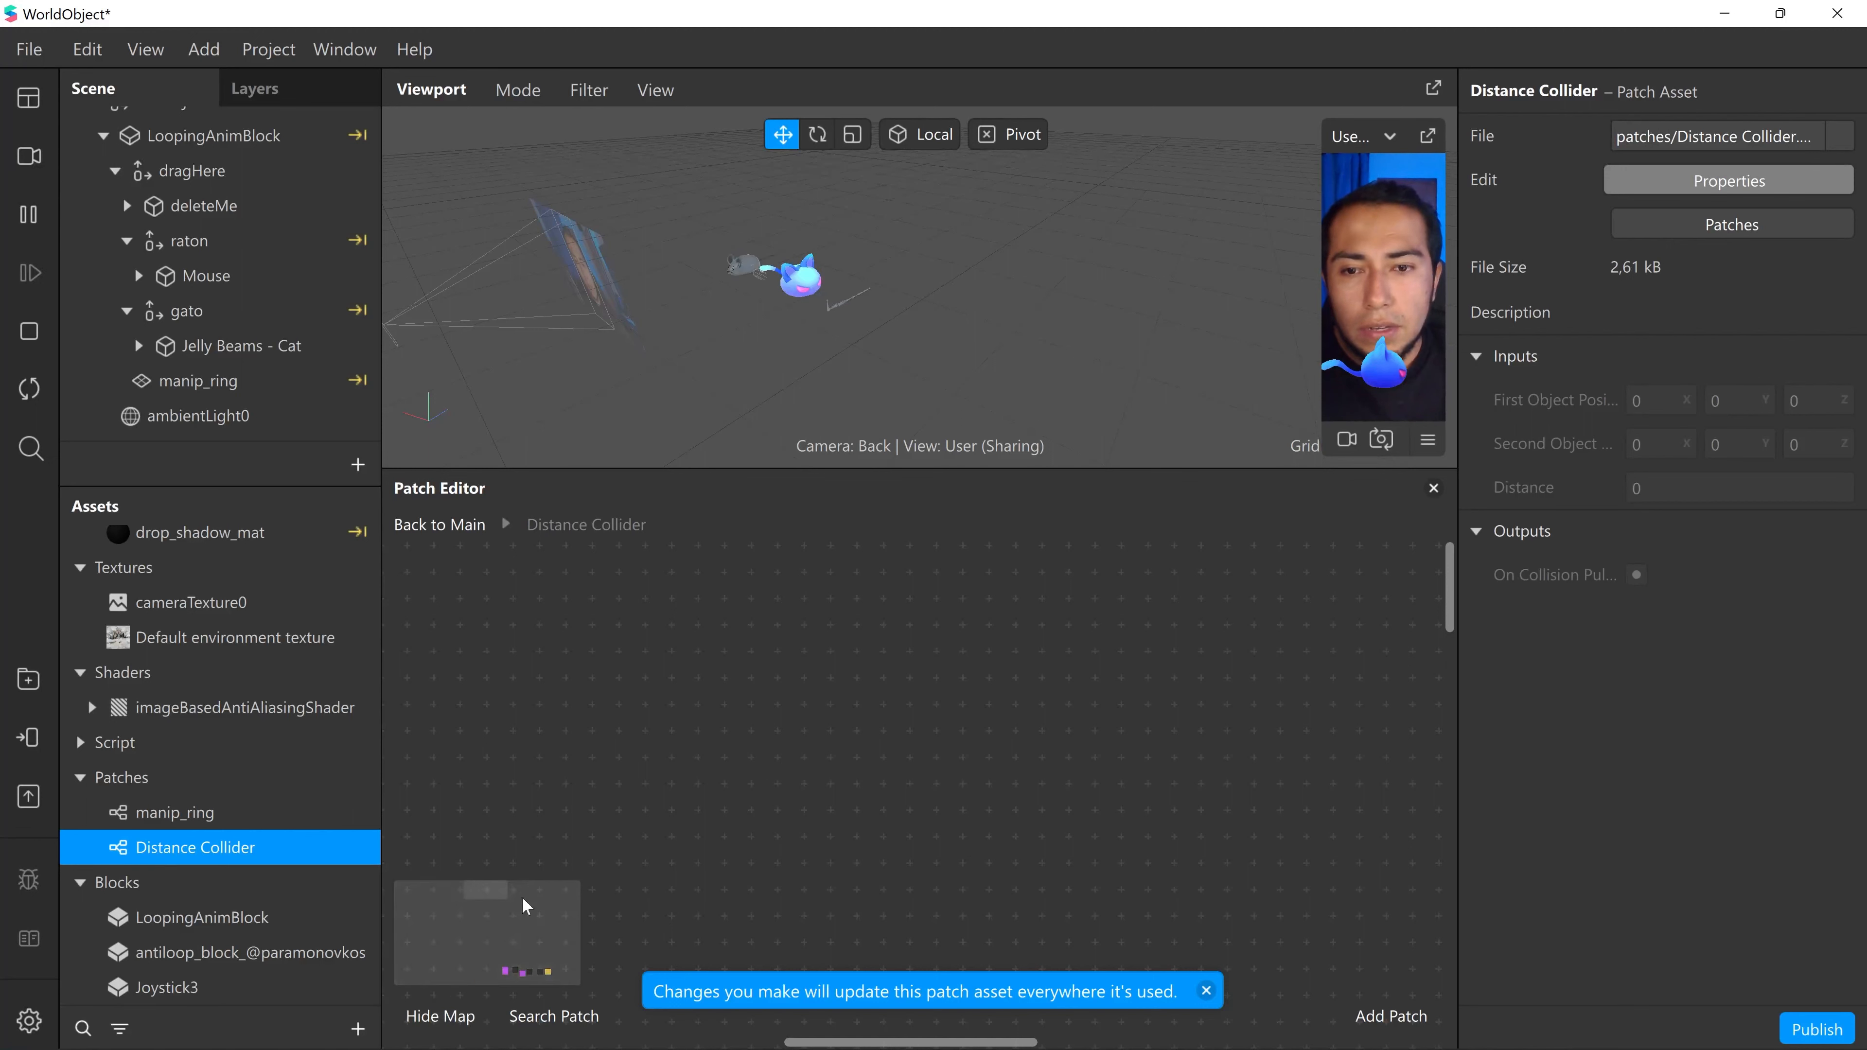
click(537, 974)
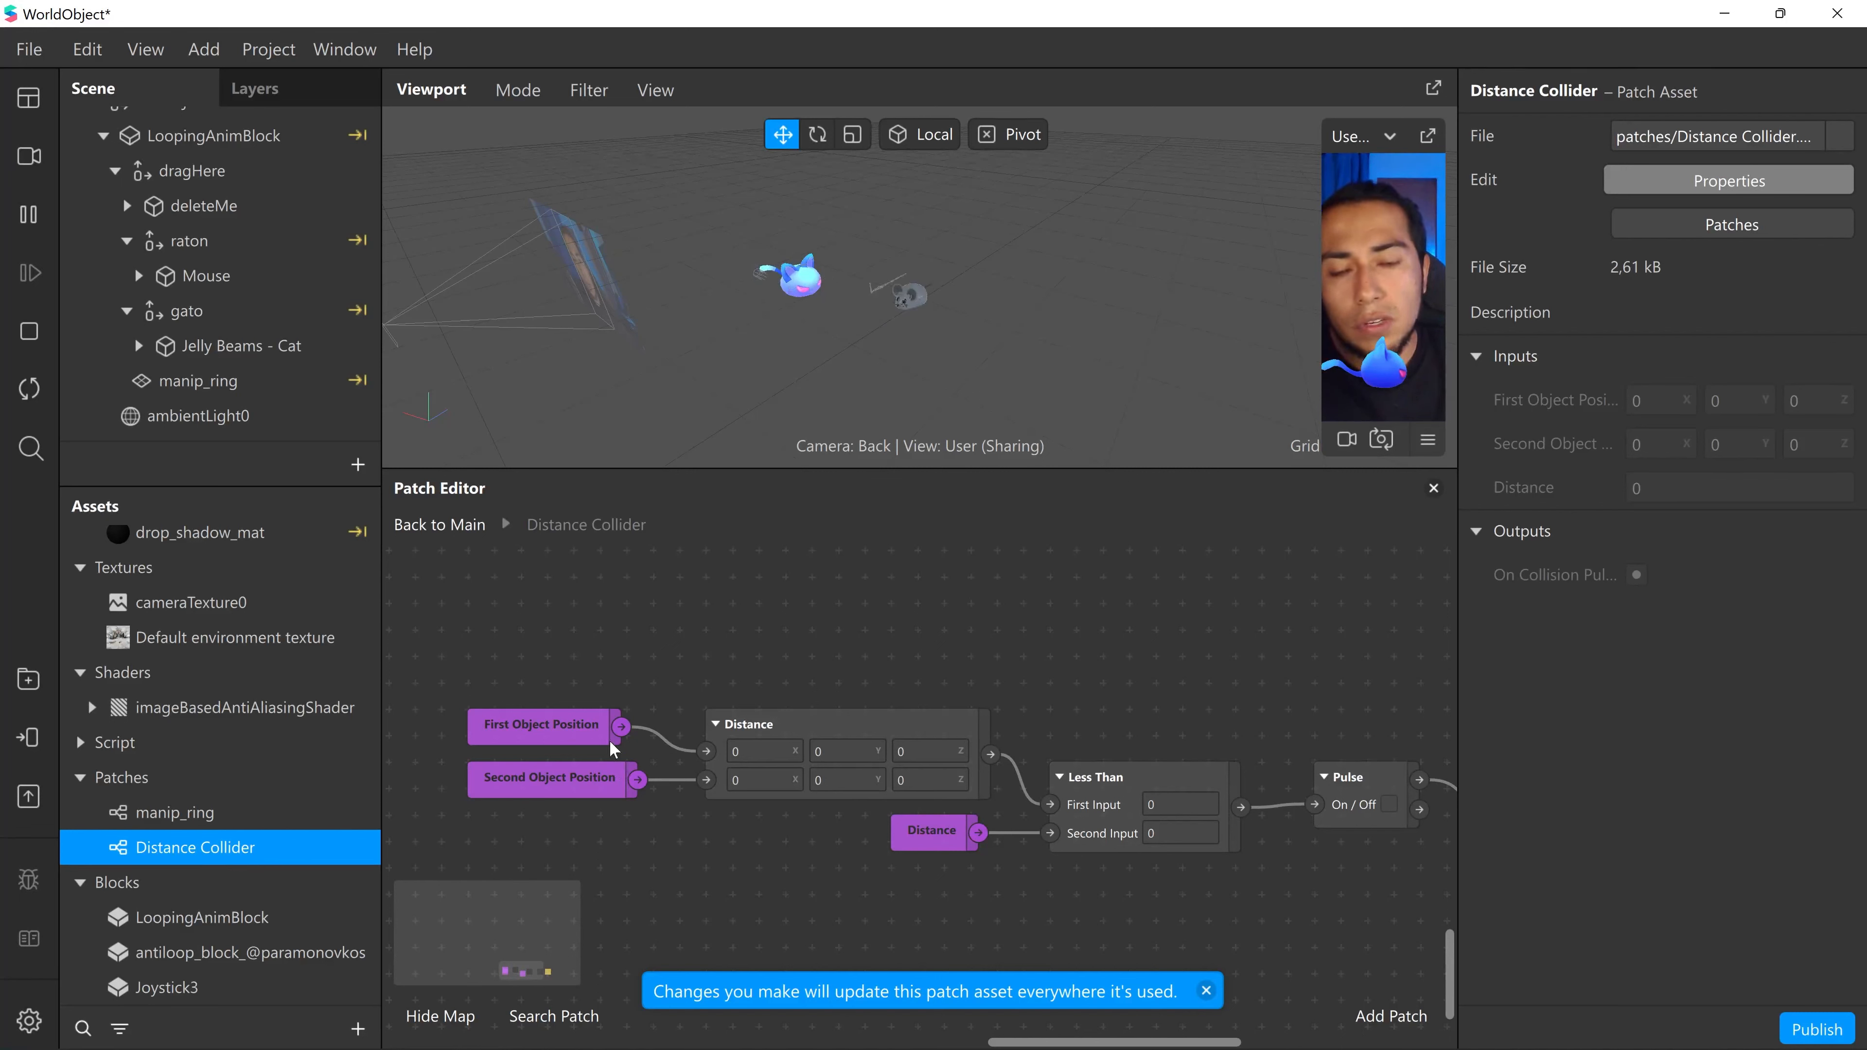
drag(590, 789, 590, 814)
click(795, 736)
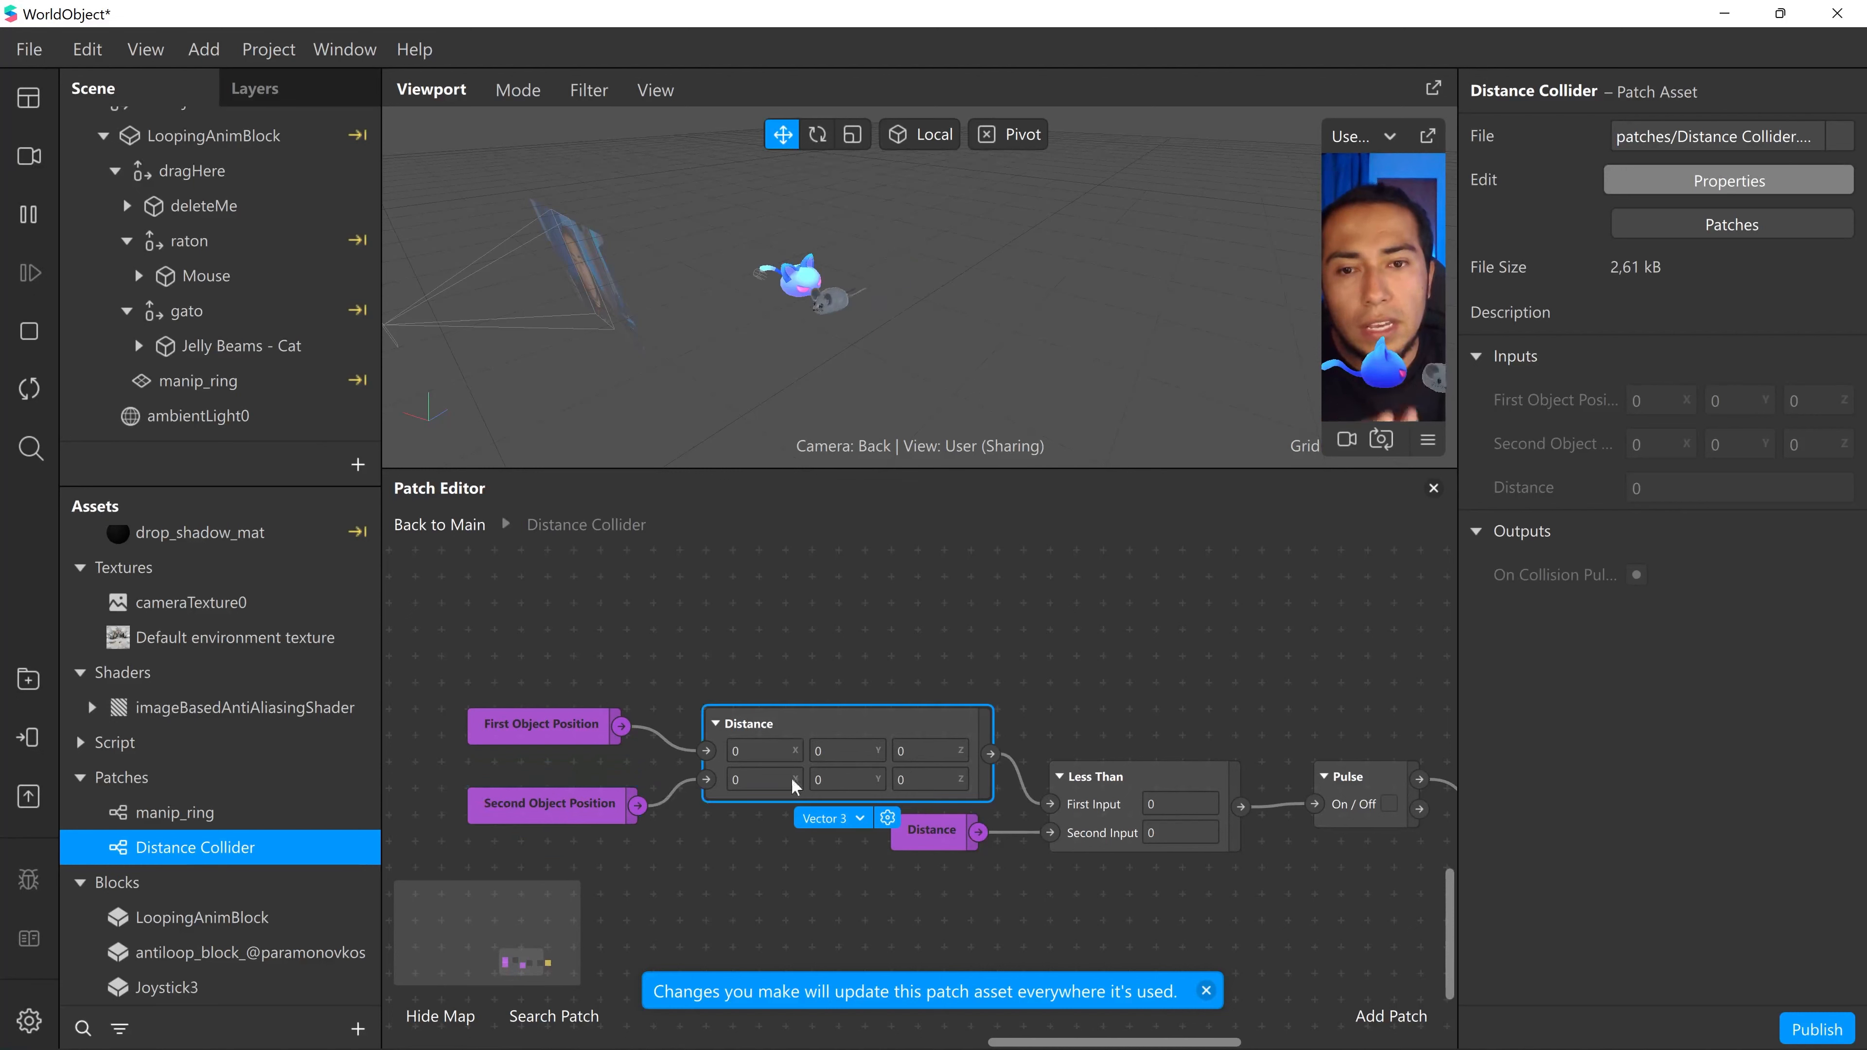
double_click(765, 875)
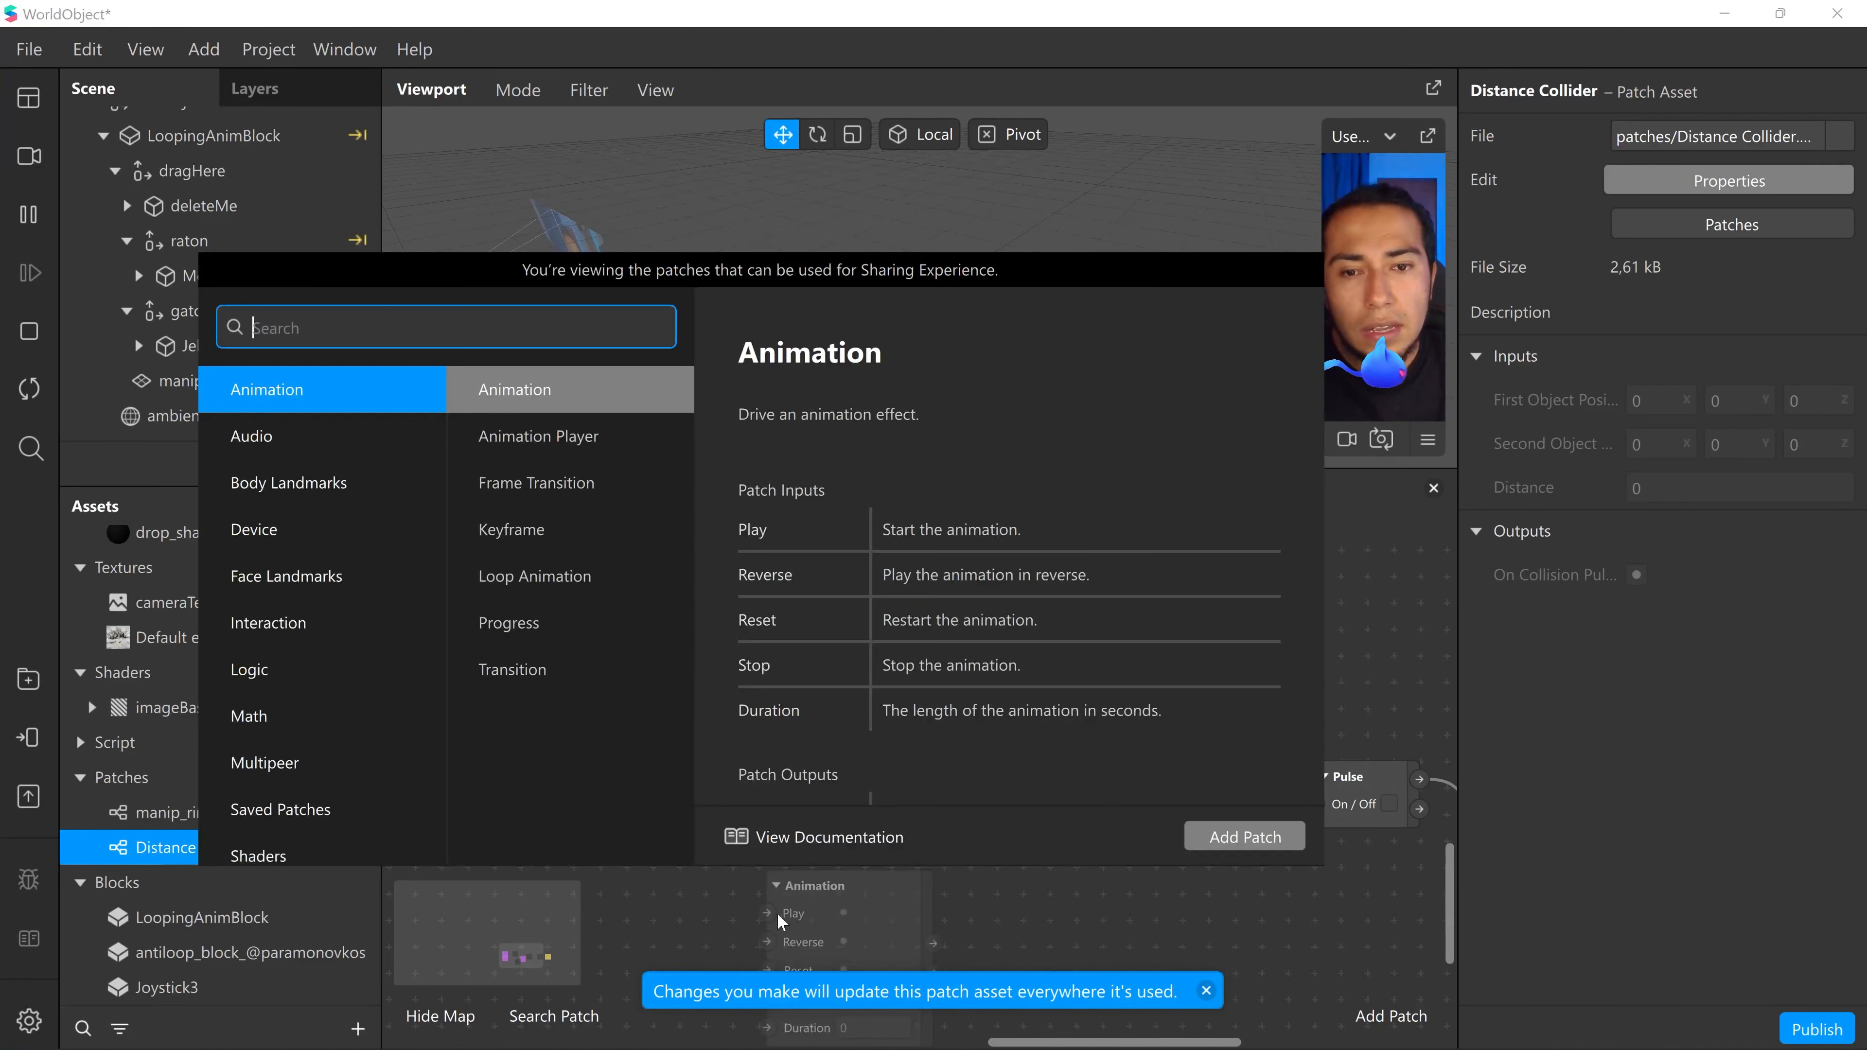
key(Escape)
scroll(970, 905, right, 3)
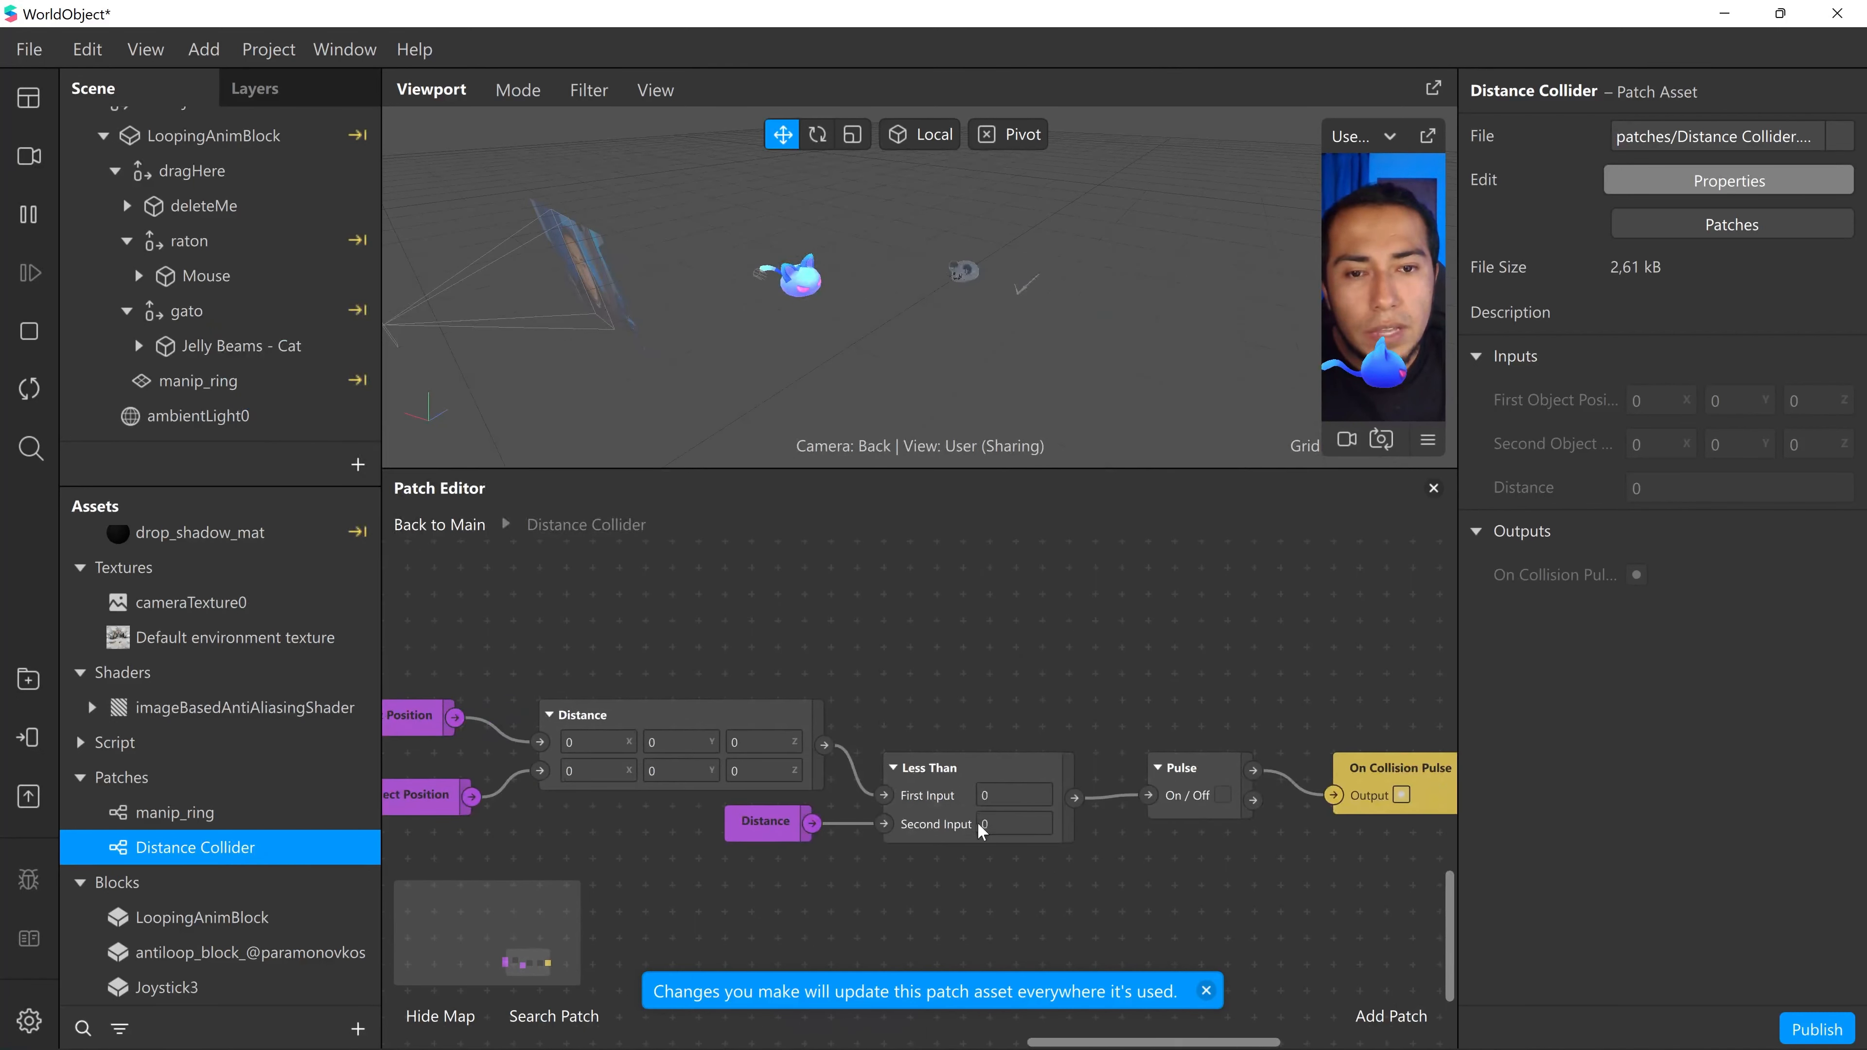
click(1003, 825)
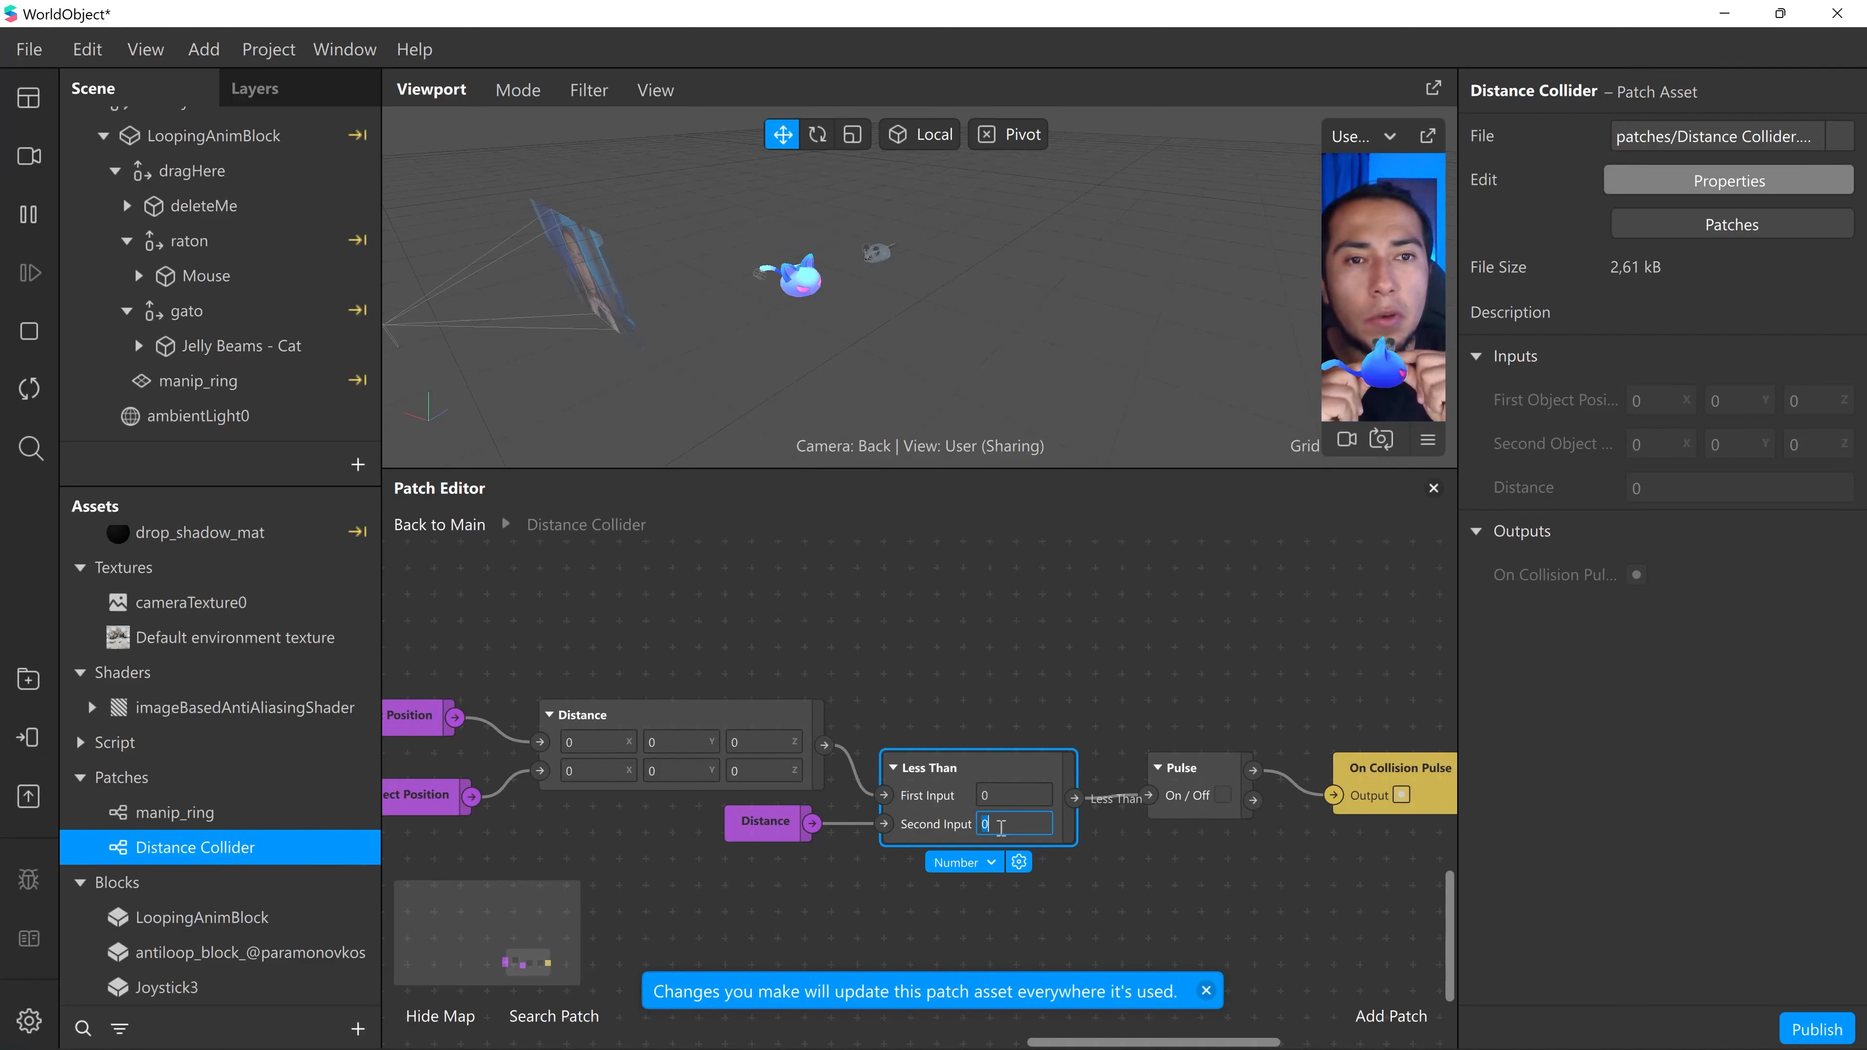
click(1207, 789)
scroll(1206, 789, right, 2)
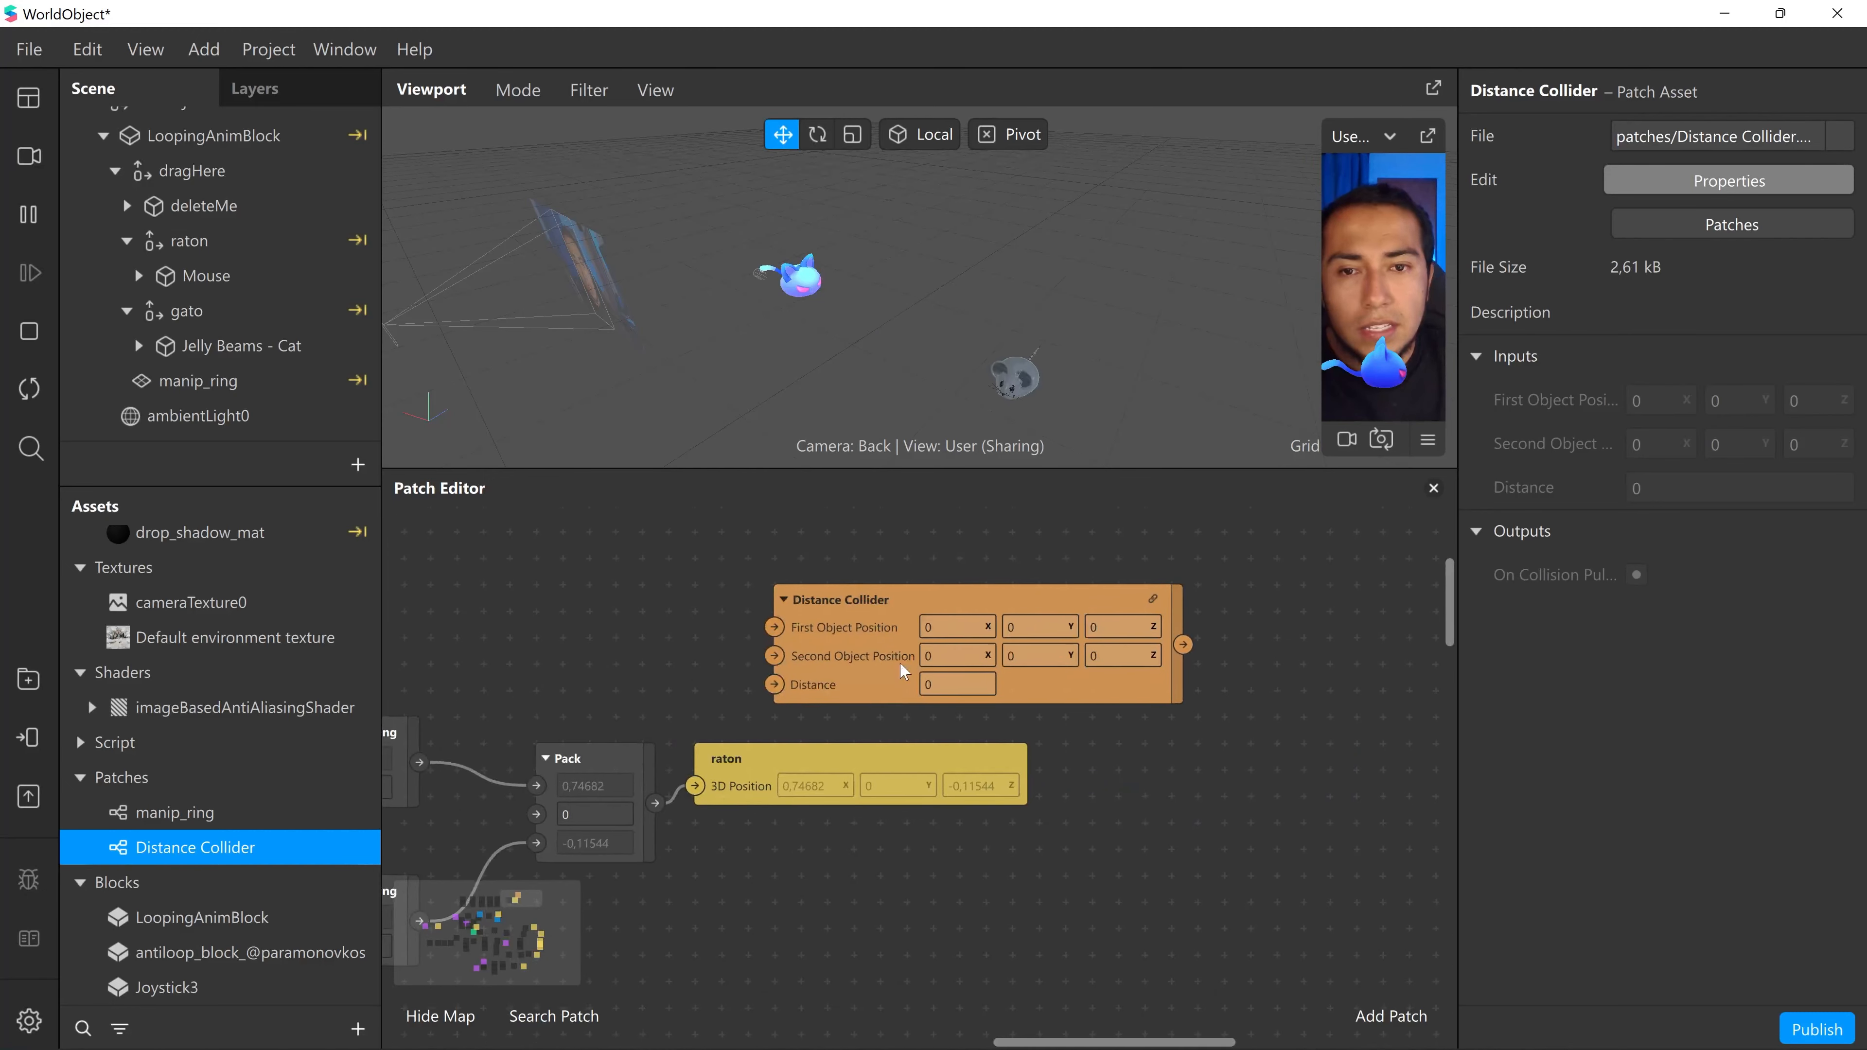
- Move the Distance Collider below the raton patch and connect the Pack output to its First Object Position
scroll(859, 662, down, 1)
middle_drag(867, 886, 970, 860)
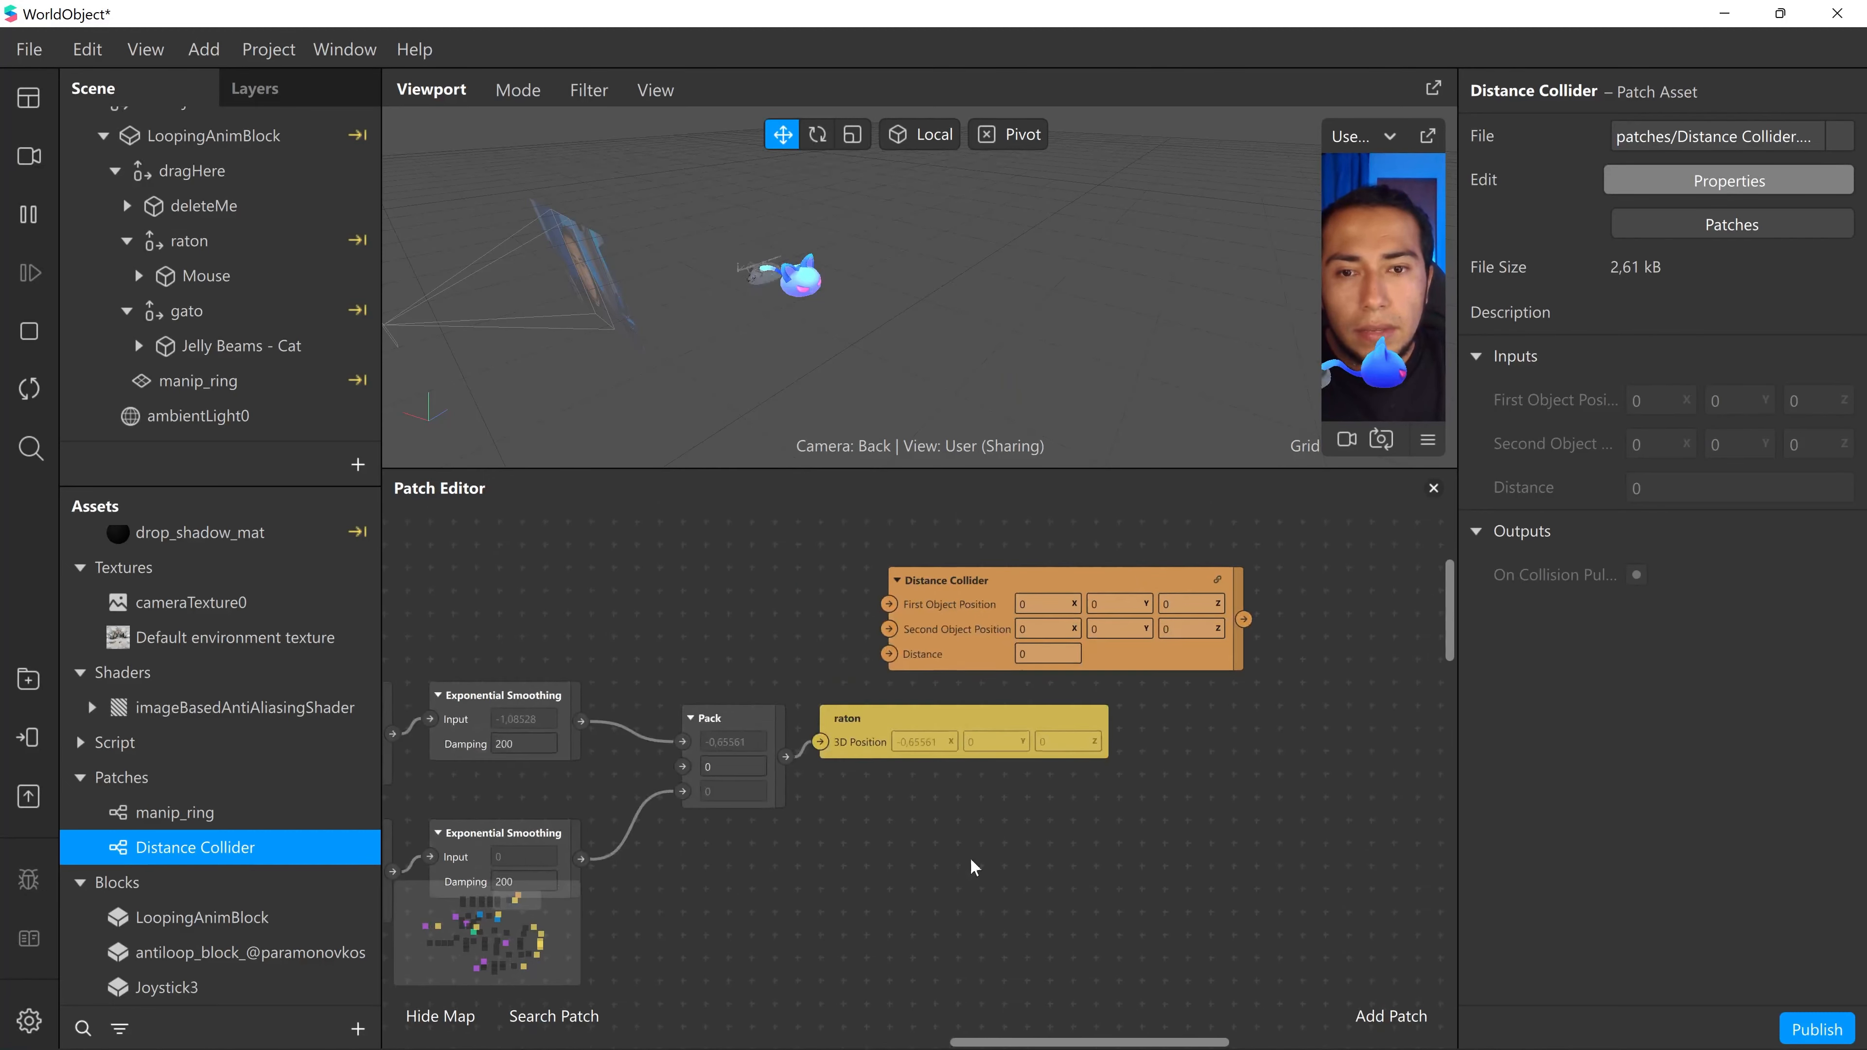
scroll(867, 888, down, 2)
scroll(1095, 784, up, 2)
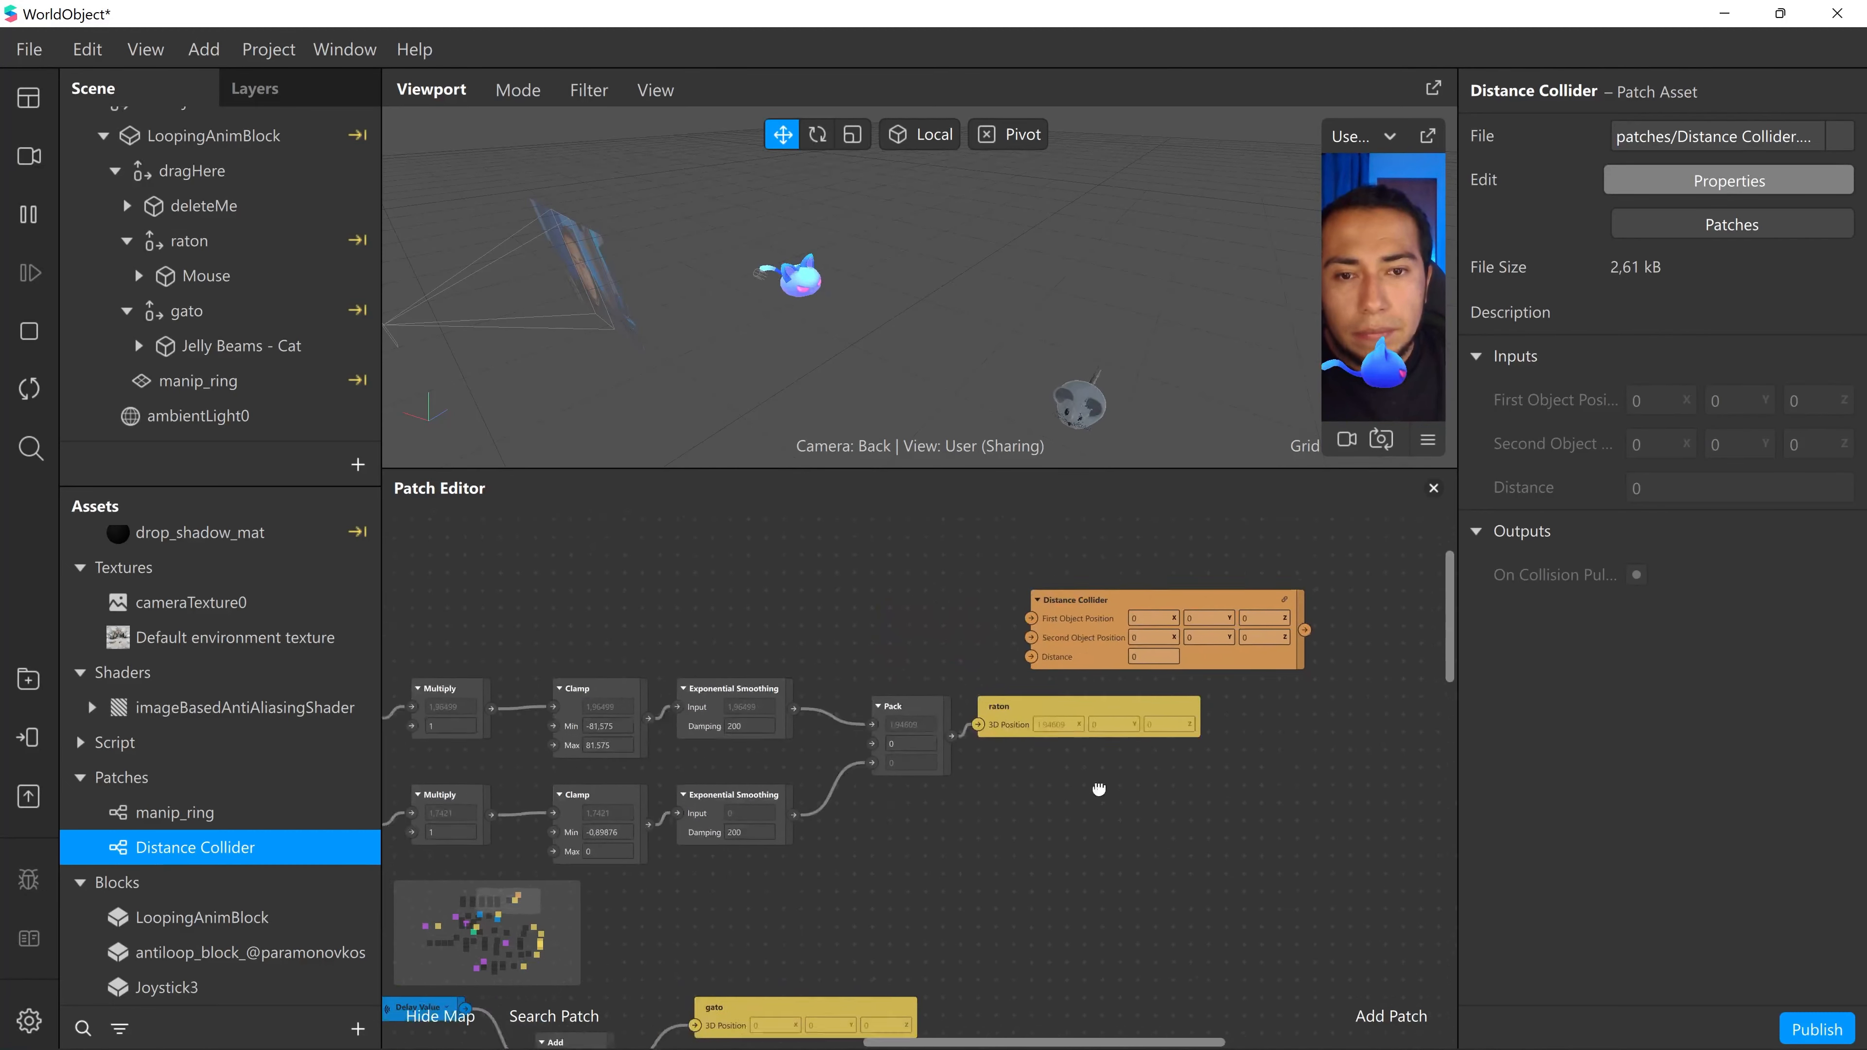
drag(1080, 586, 1049, 816)
scroll(922, 853, up, 1)
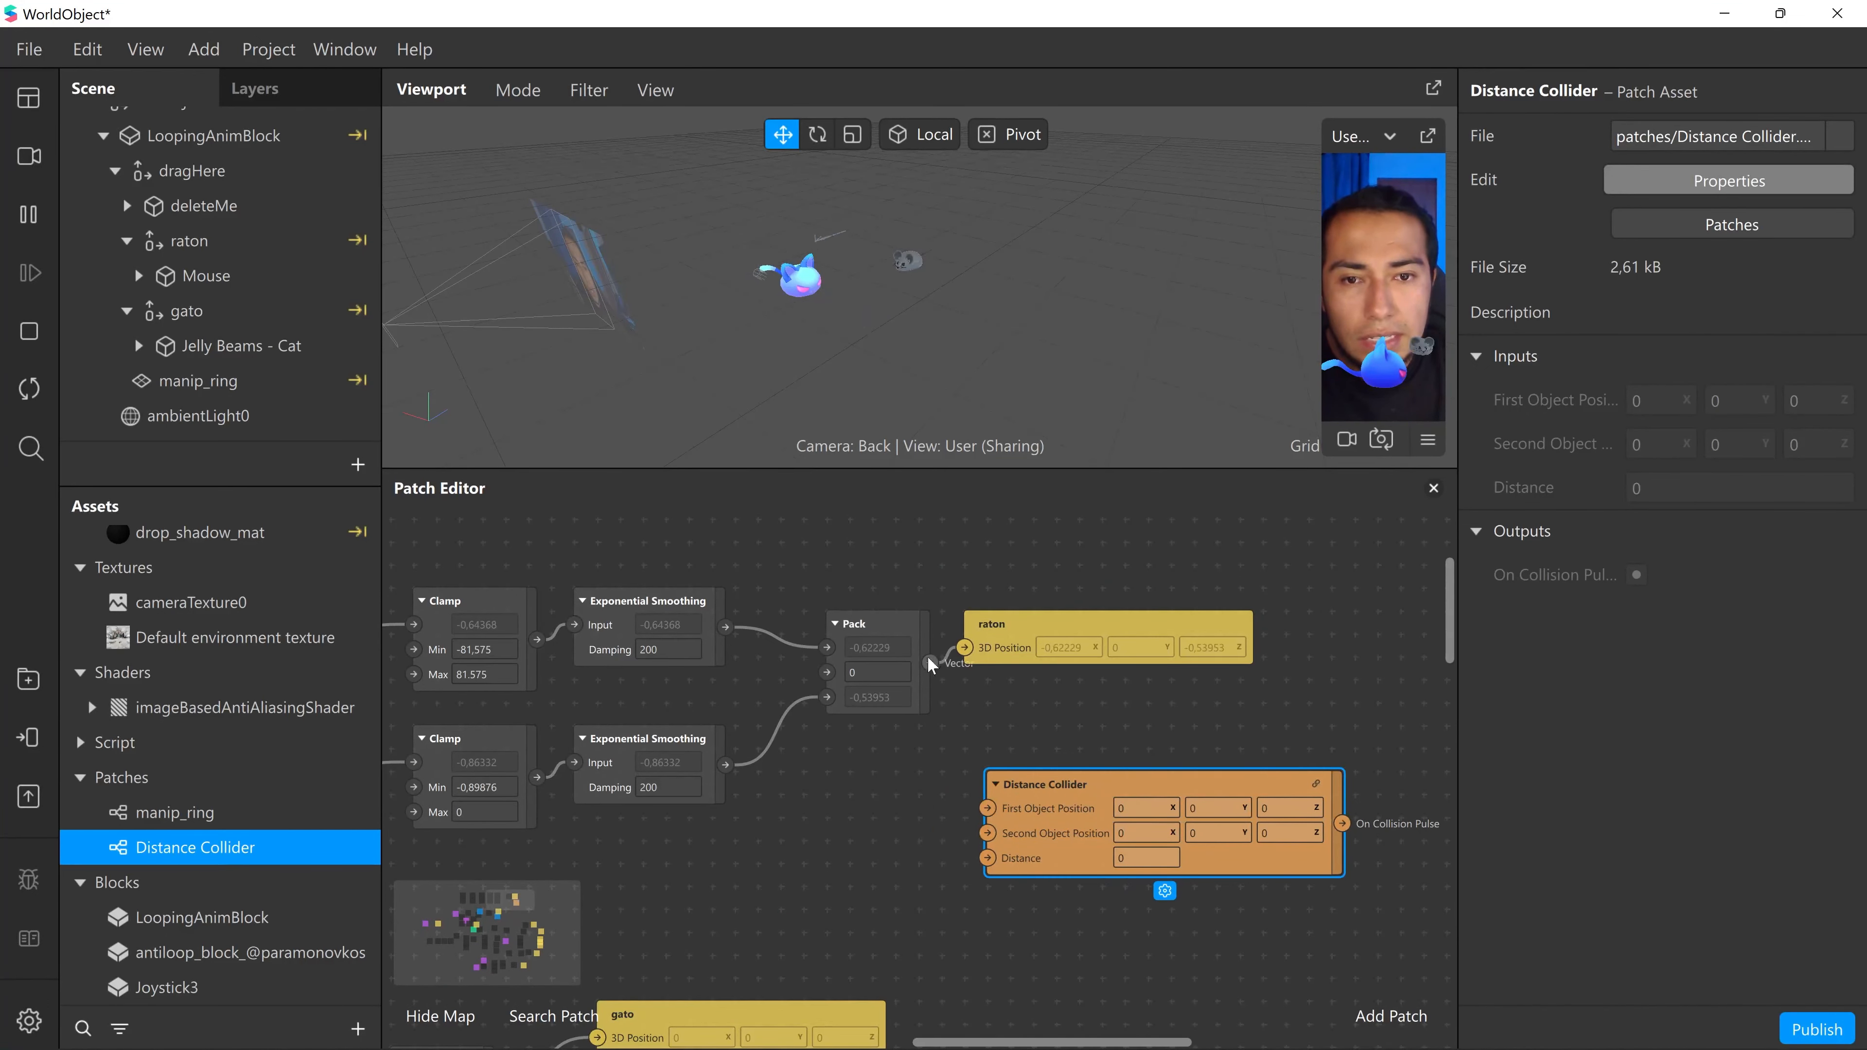
drag(929, 662, 986, 809)
- Connect the output of the Add patch that drives gato's position to the Distance Collider's Second Object Position
middle_drag(988, 960, 1121, 664)
scroll(1046, 813, down, 1)
middle_drag(1171, 859, 1219, 837)
middle_drag(777, 719, 823, 714)
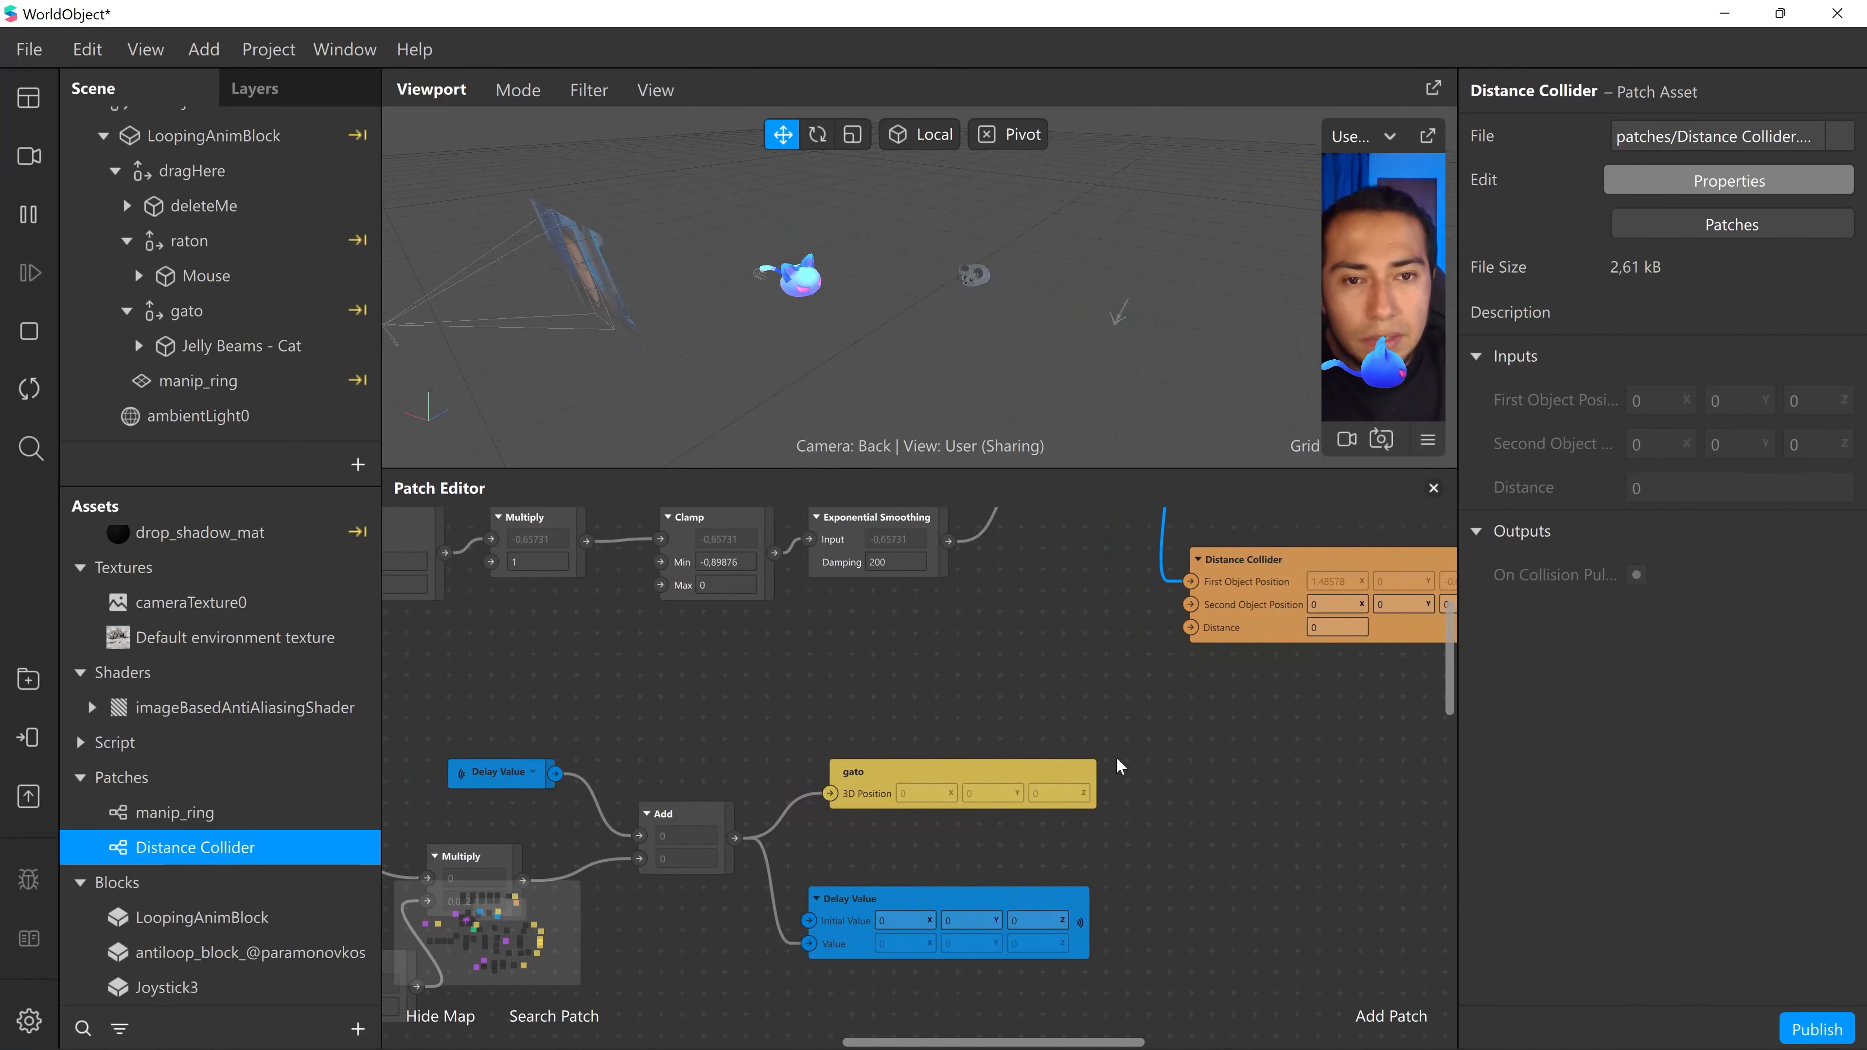
middle_drag(1106, 718, 1077, 719)
middle_drag(720, 765, 791, 714)
scroll(829, 763, up, 1)
middle_drag(926, 704, 802, 730)
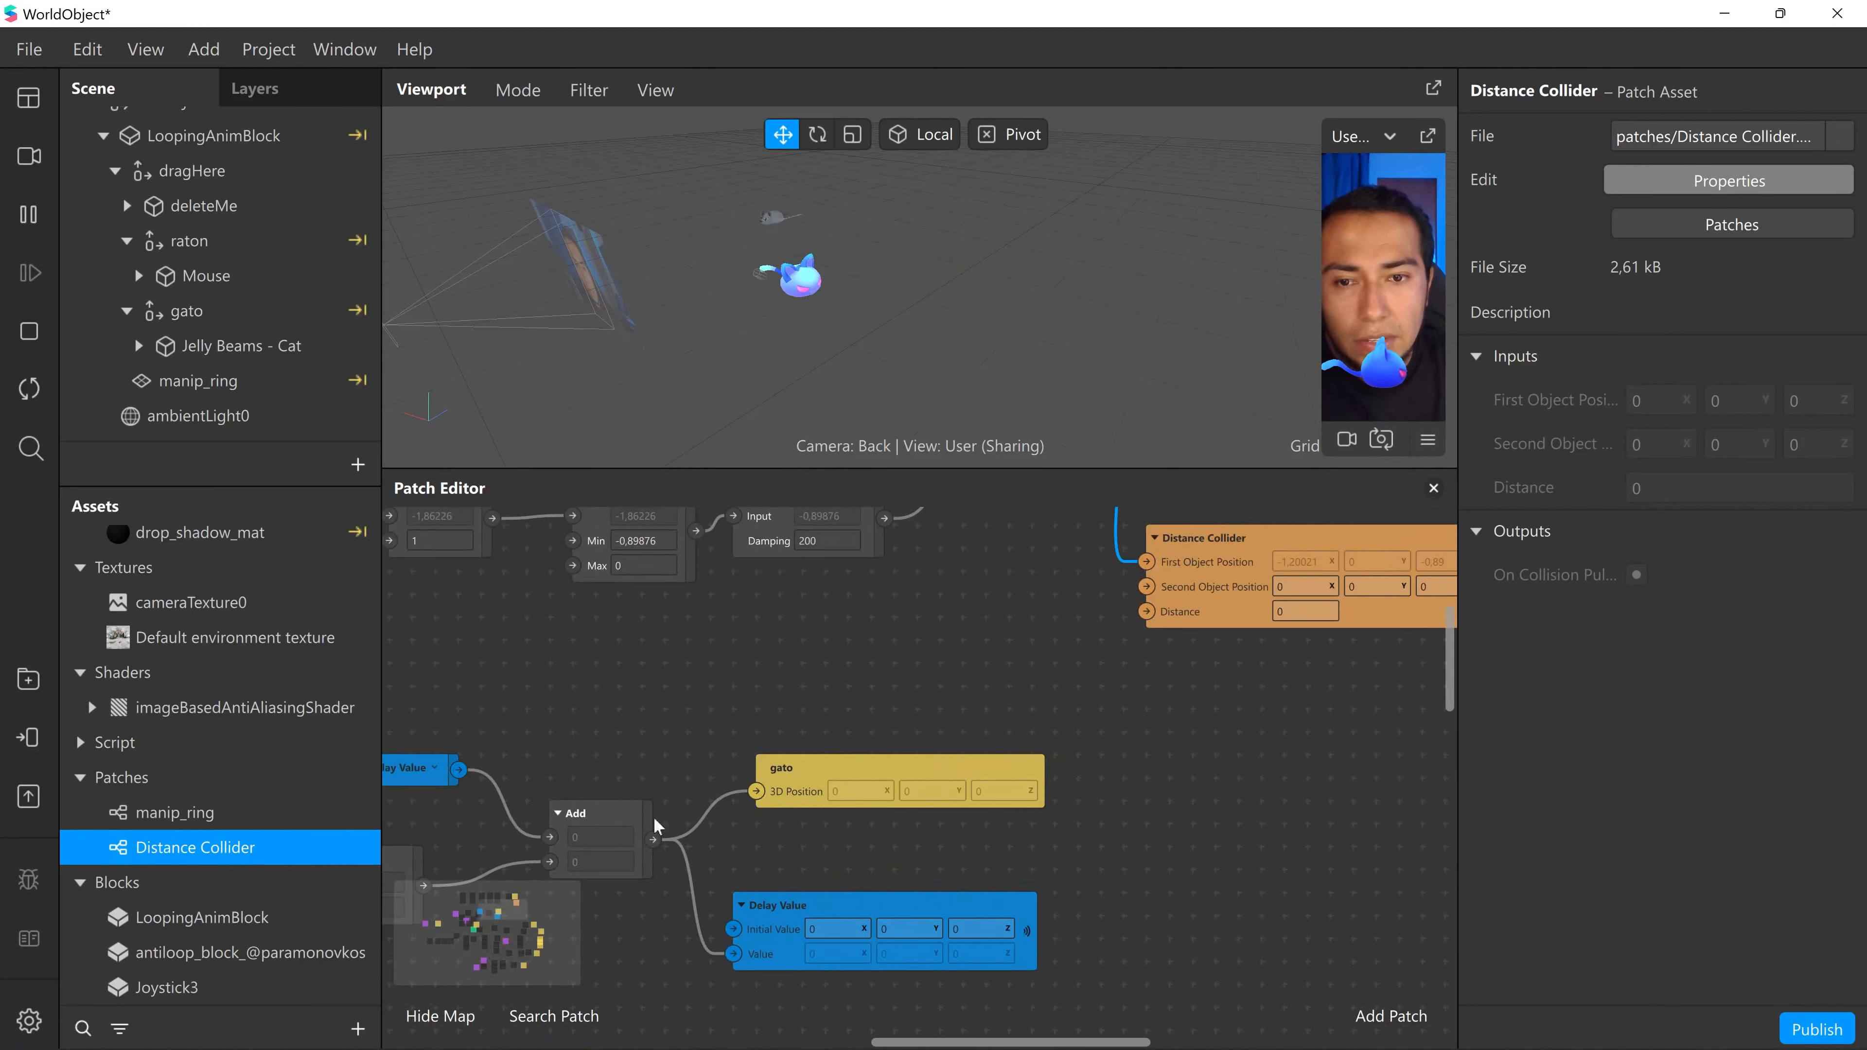
drag(653, 840, 1147, 586)
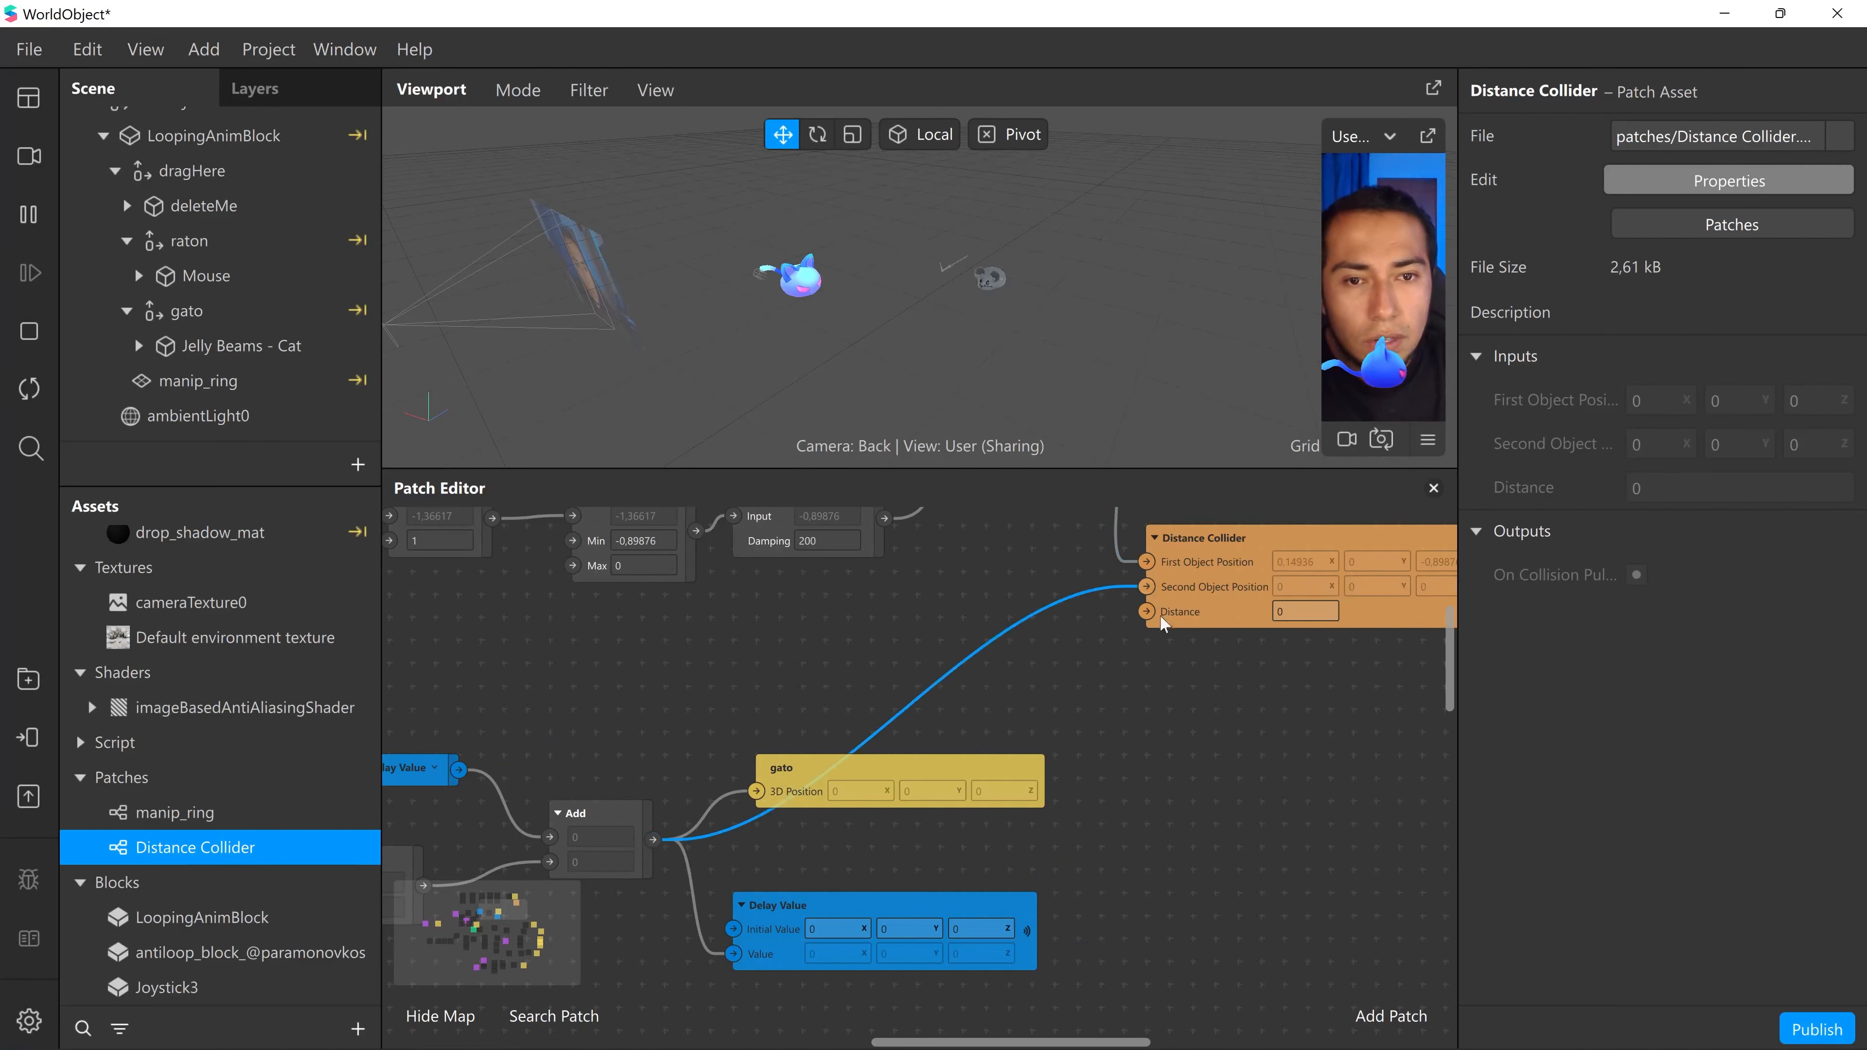
- Restart the effect preview to reset the raton and gato simulation
middle_drag(987, 737, 715, 754)
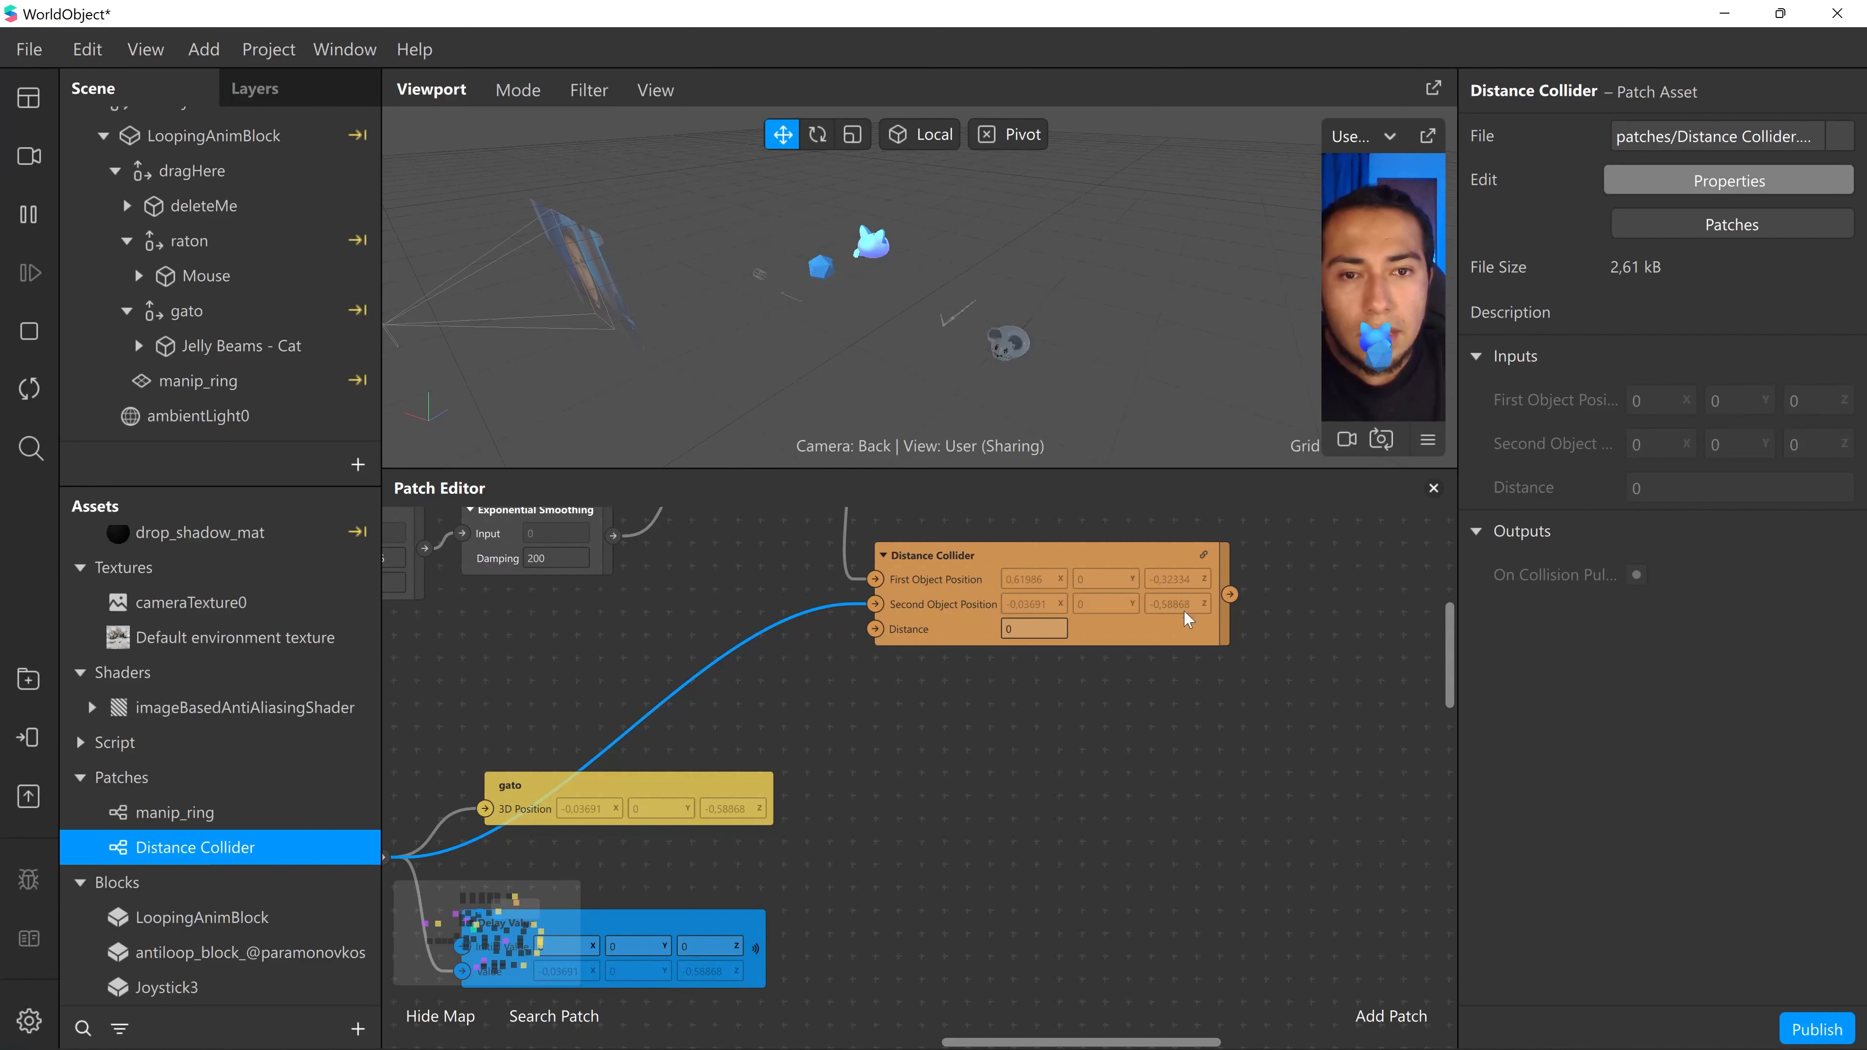
scroll(1196, 603, up, 1)
ctrl+scroll(1196, 603, up, 1)
scroll(1154, 654, up, 3)
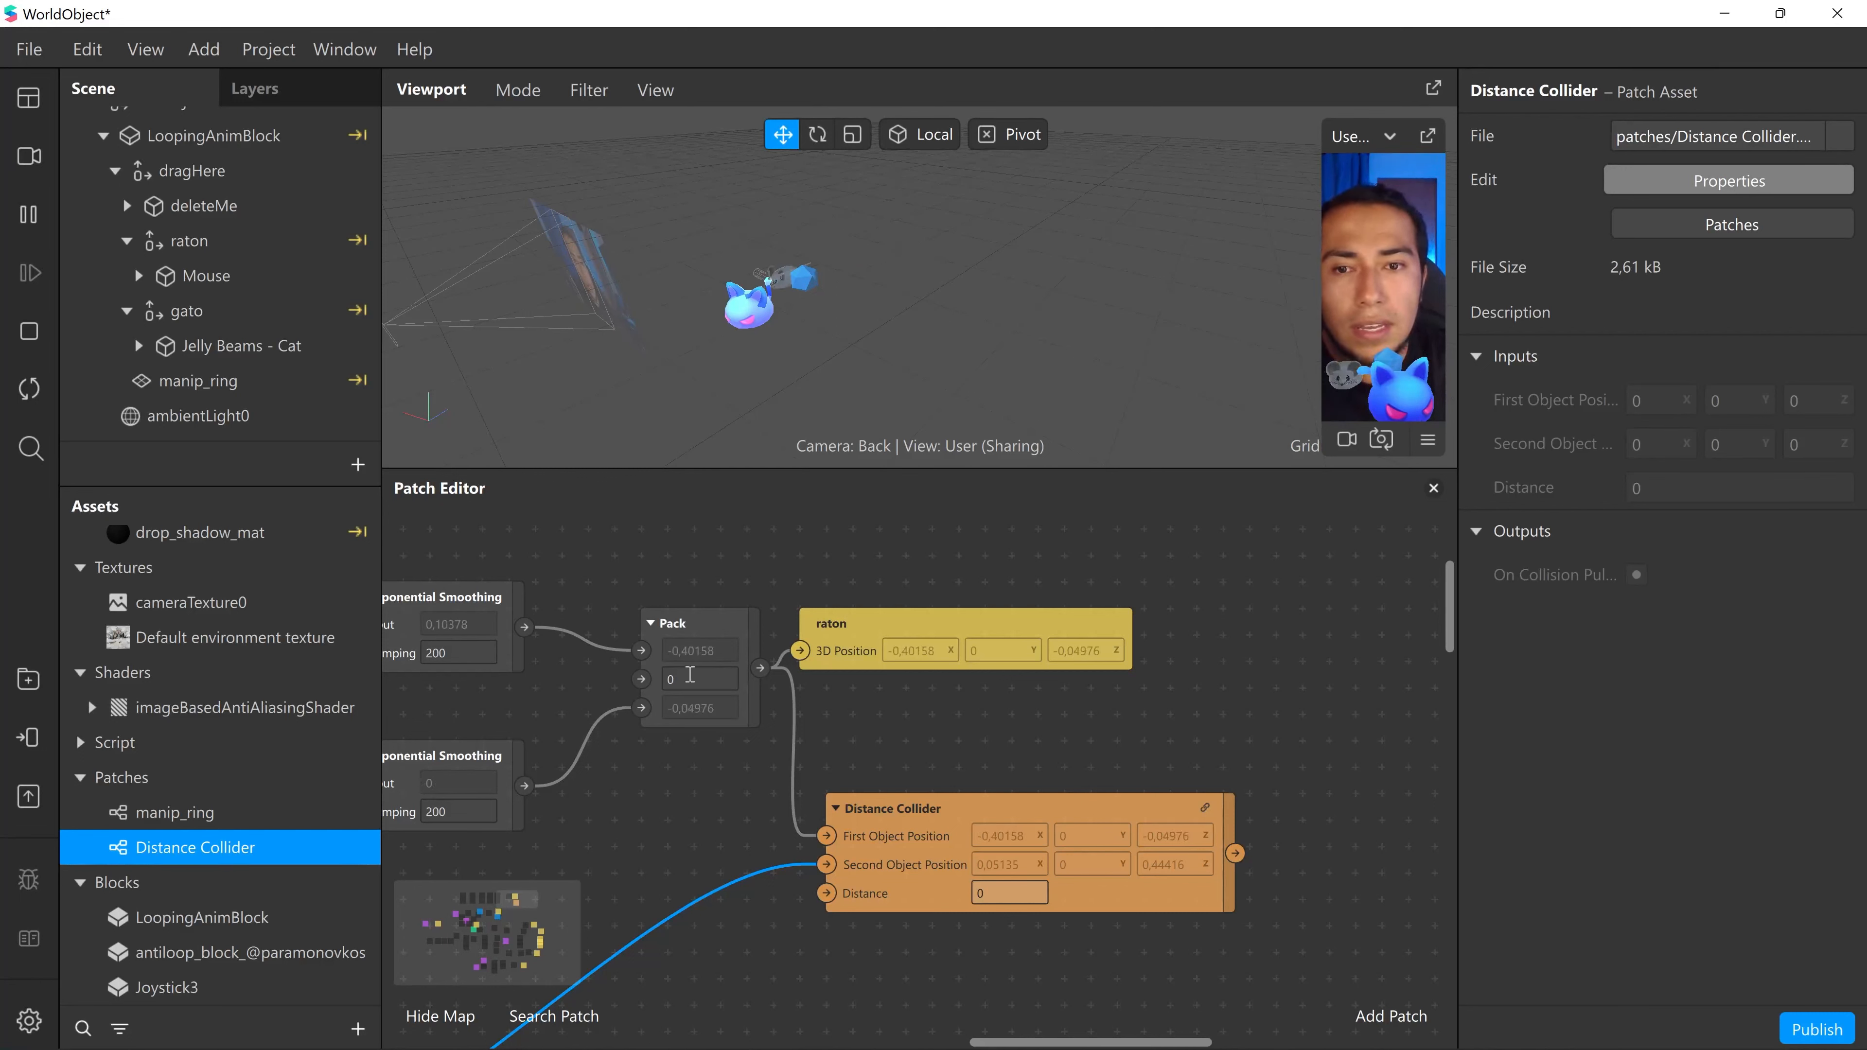
click(690, 676)
middle_drag(934, 730, 1032, 716)
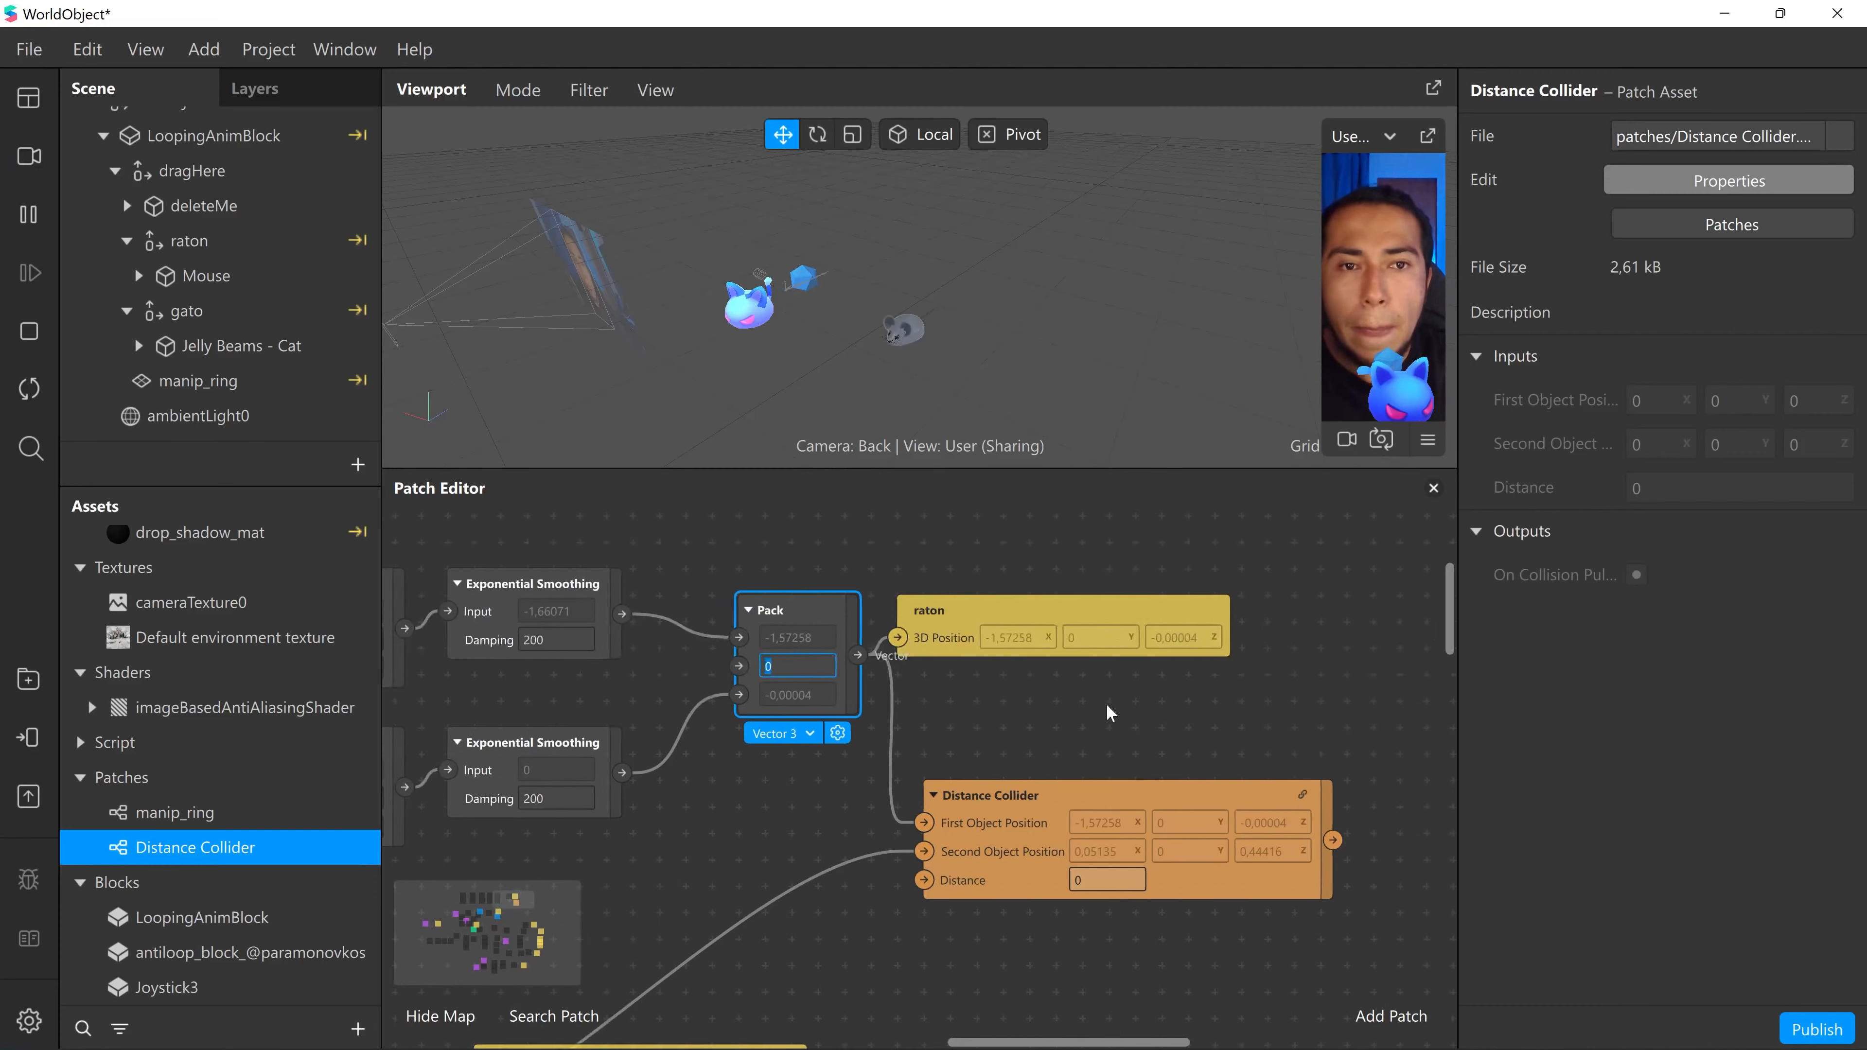
click(37, 395)
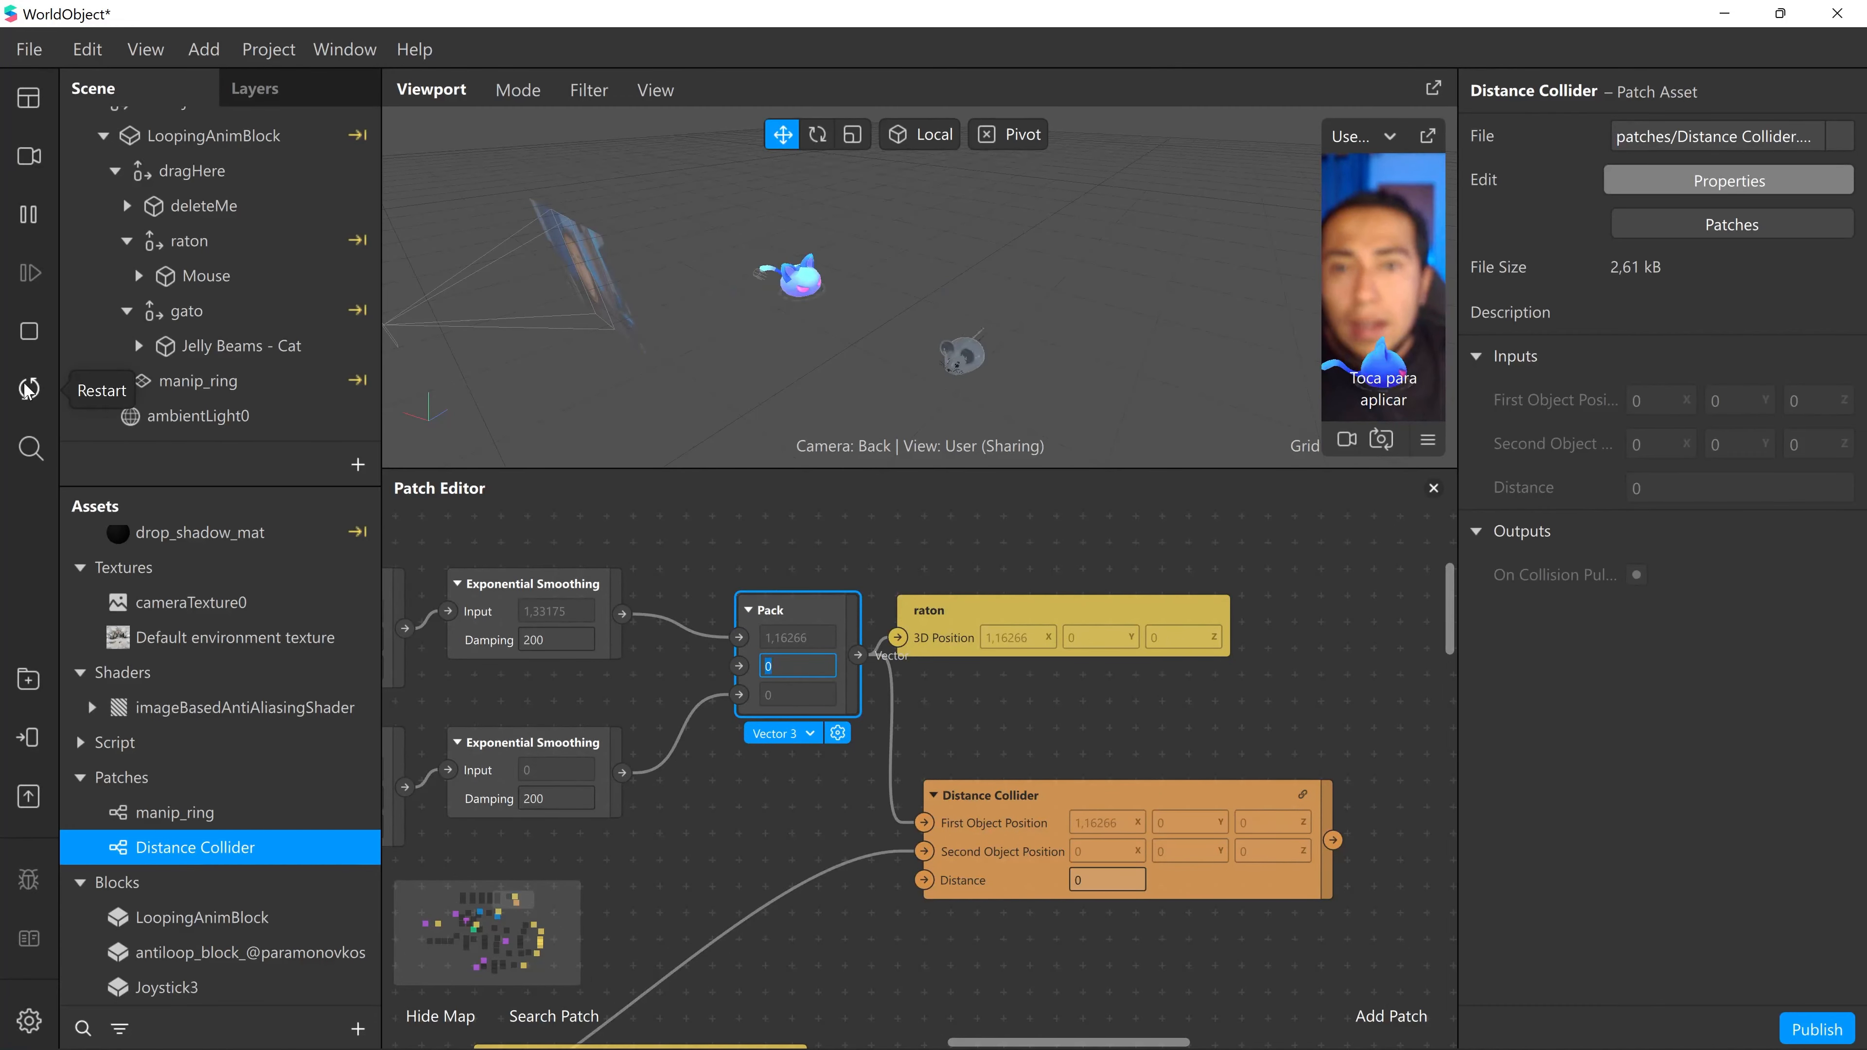
- Delete the deleteMe object from the dragHere group in the scene
scroll(213, 316, up, 2)
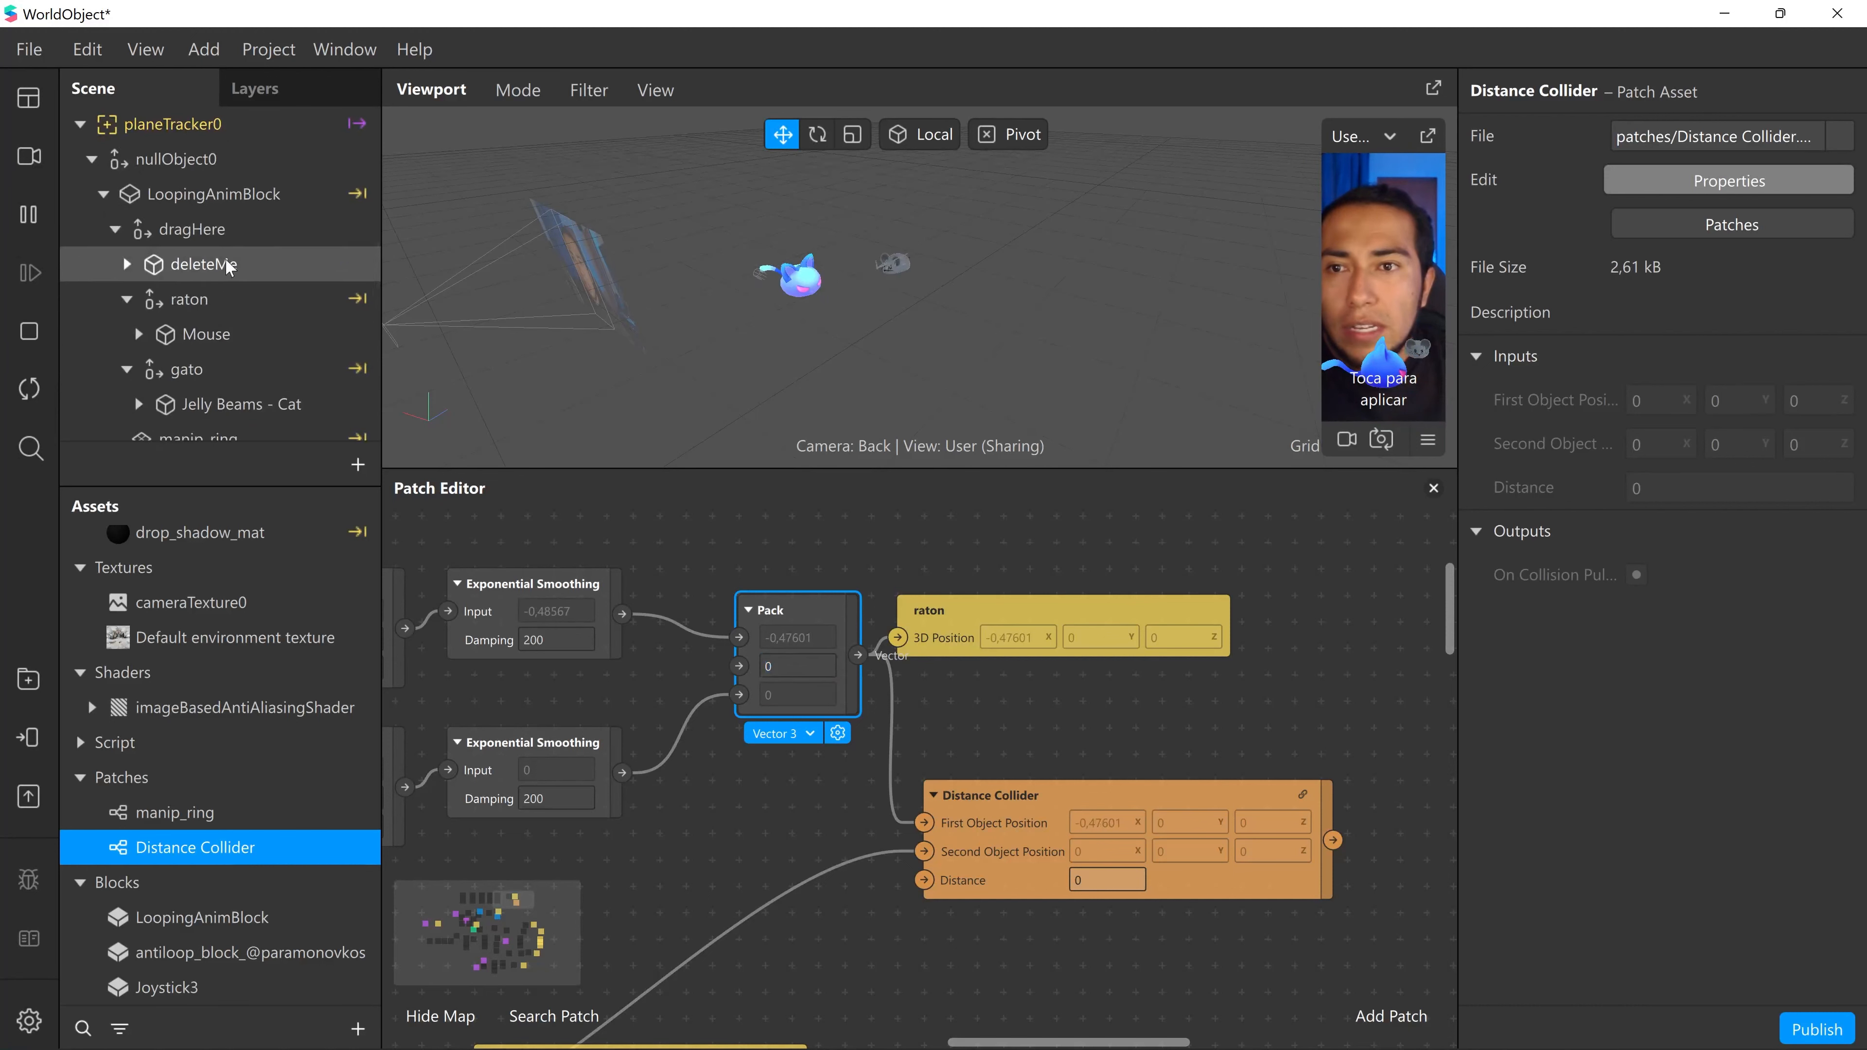
click(204, 266)
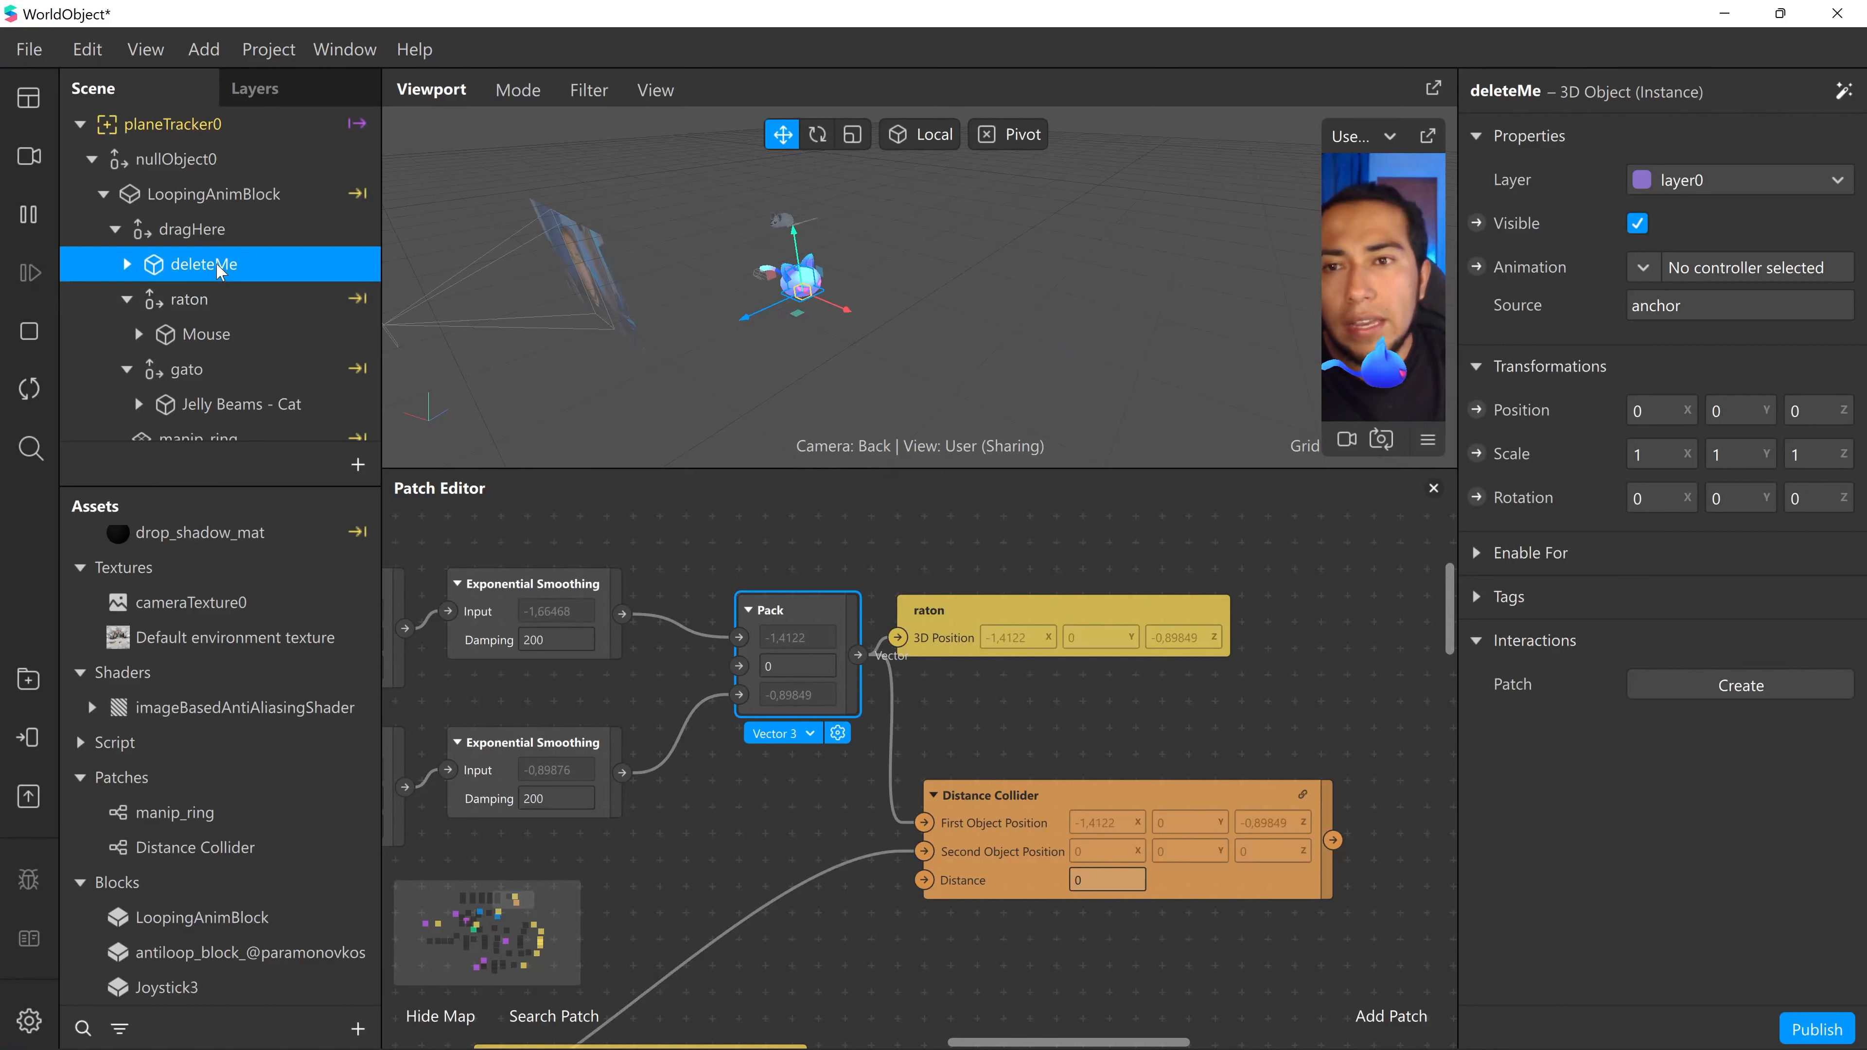
right_click(214, 264)
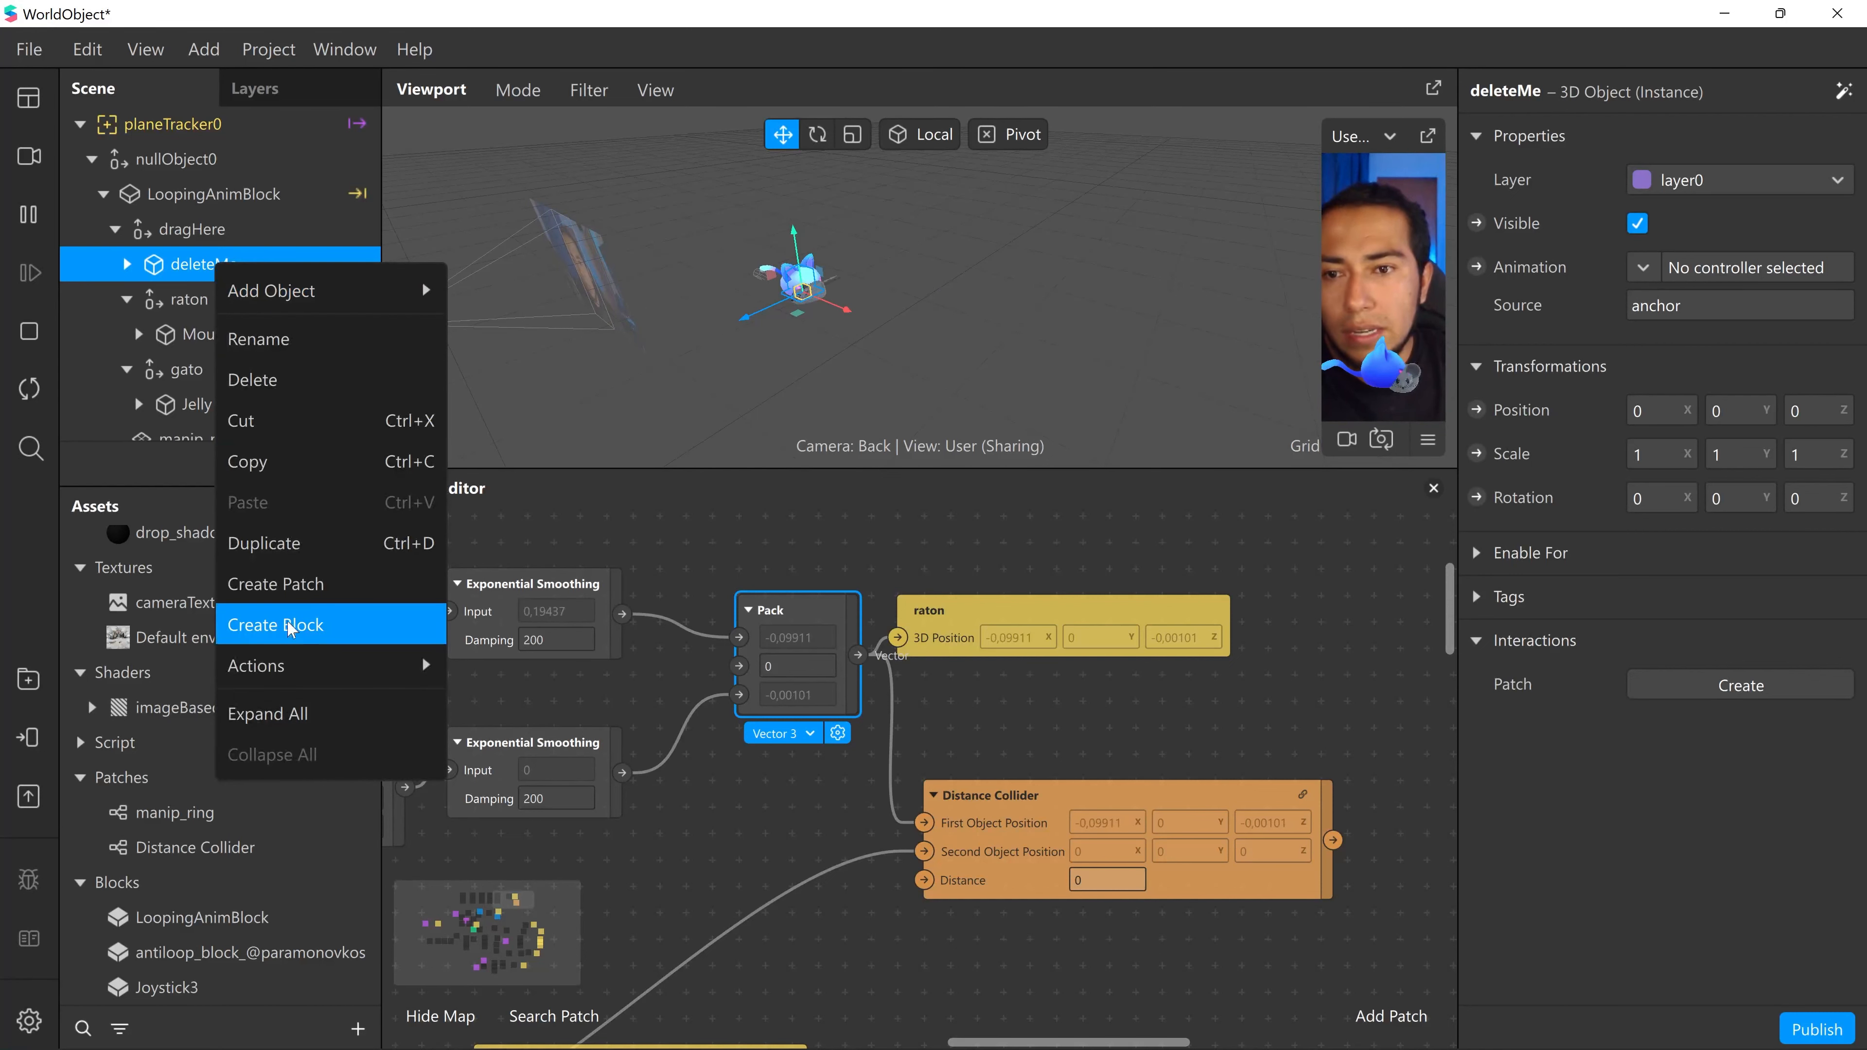
click(264, 377)
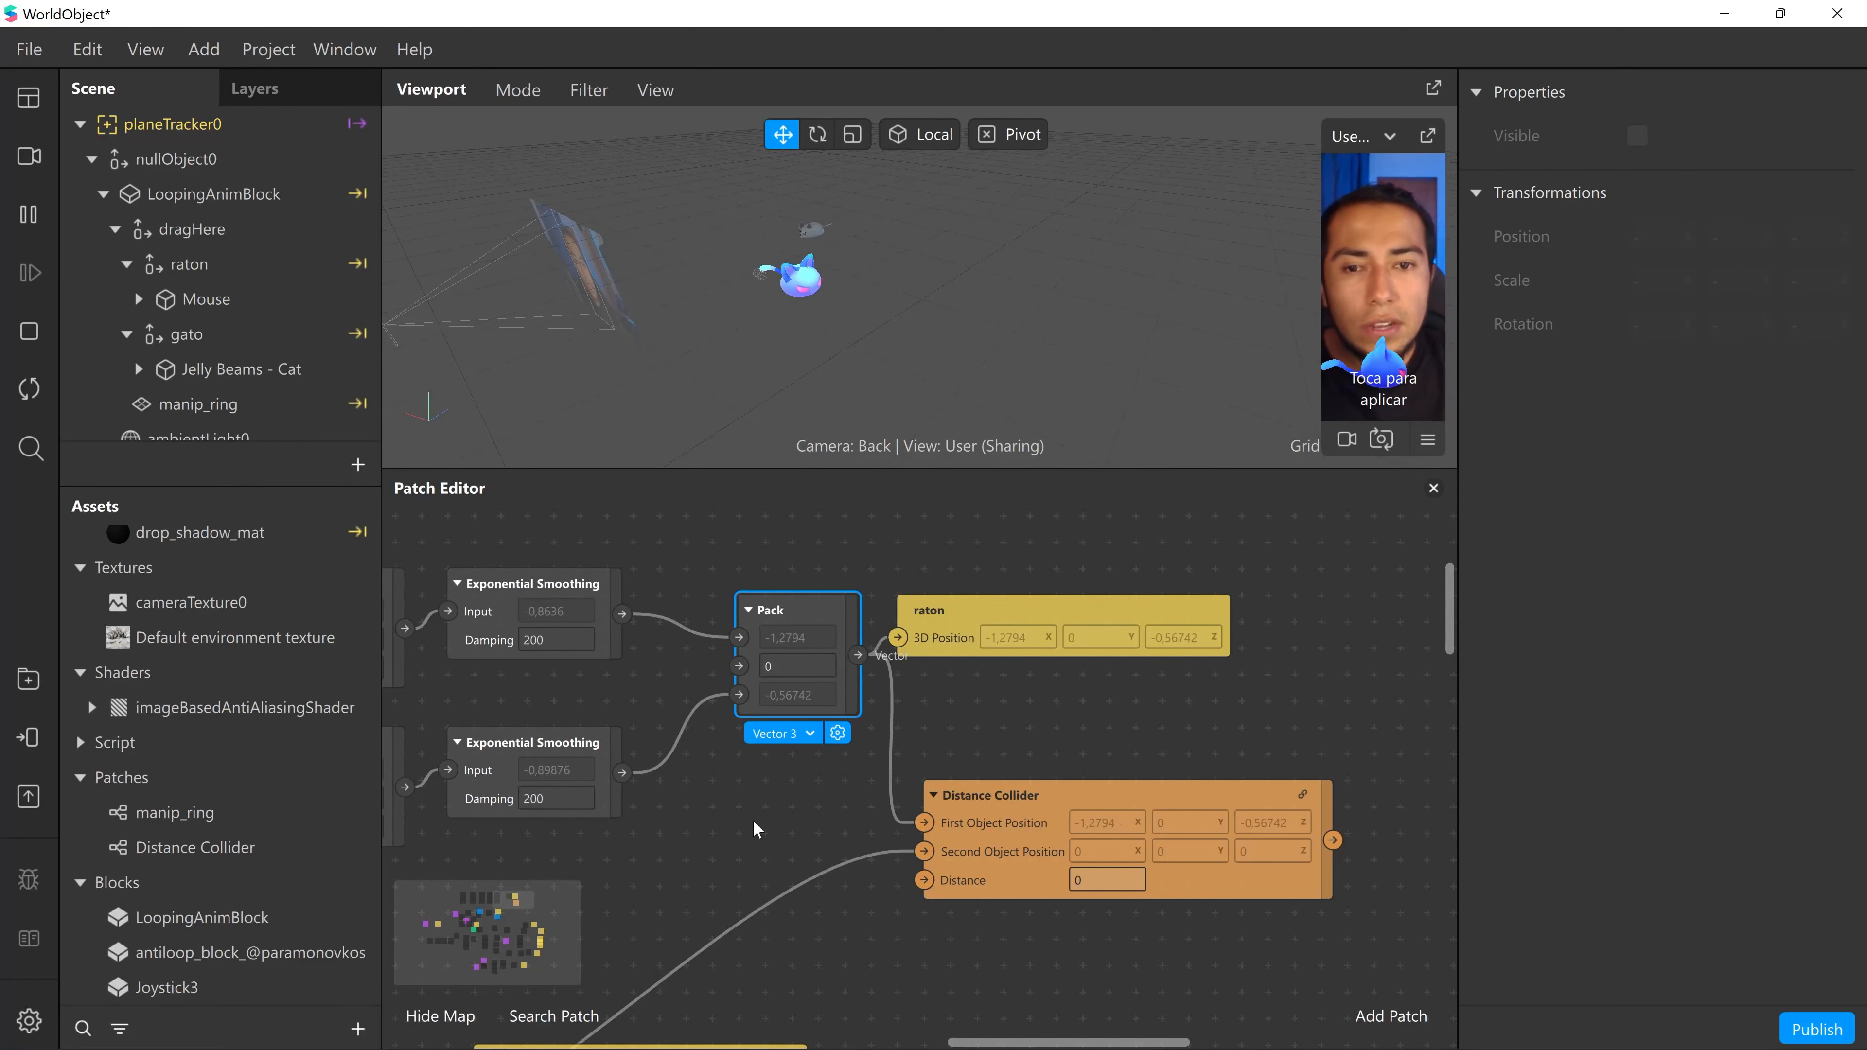
middle_drag(837, 808, 1036, 791)
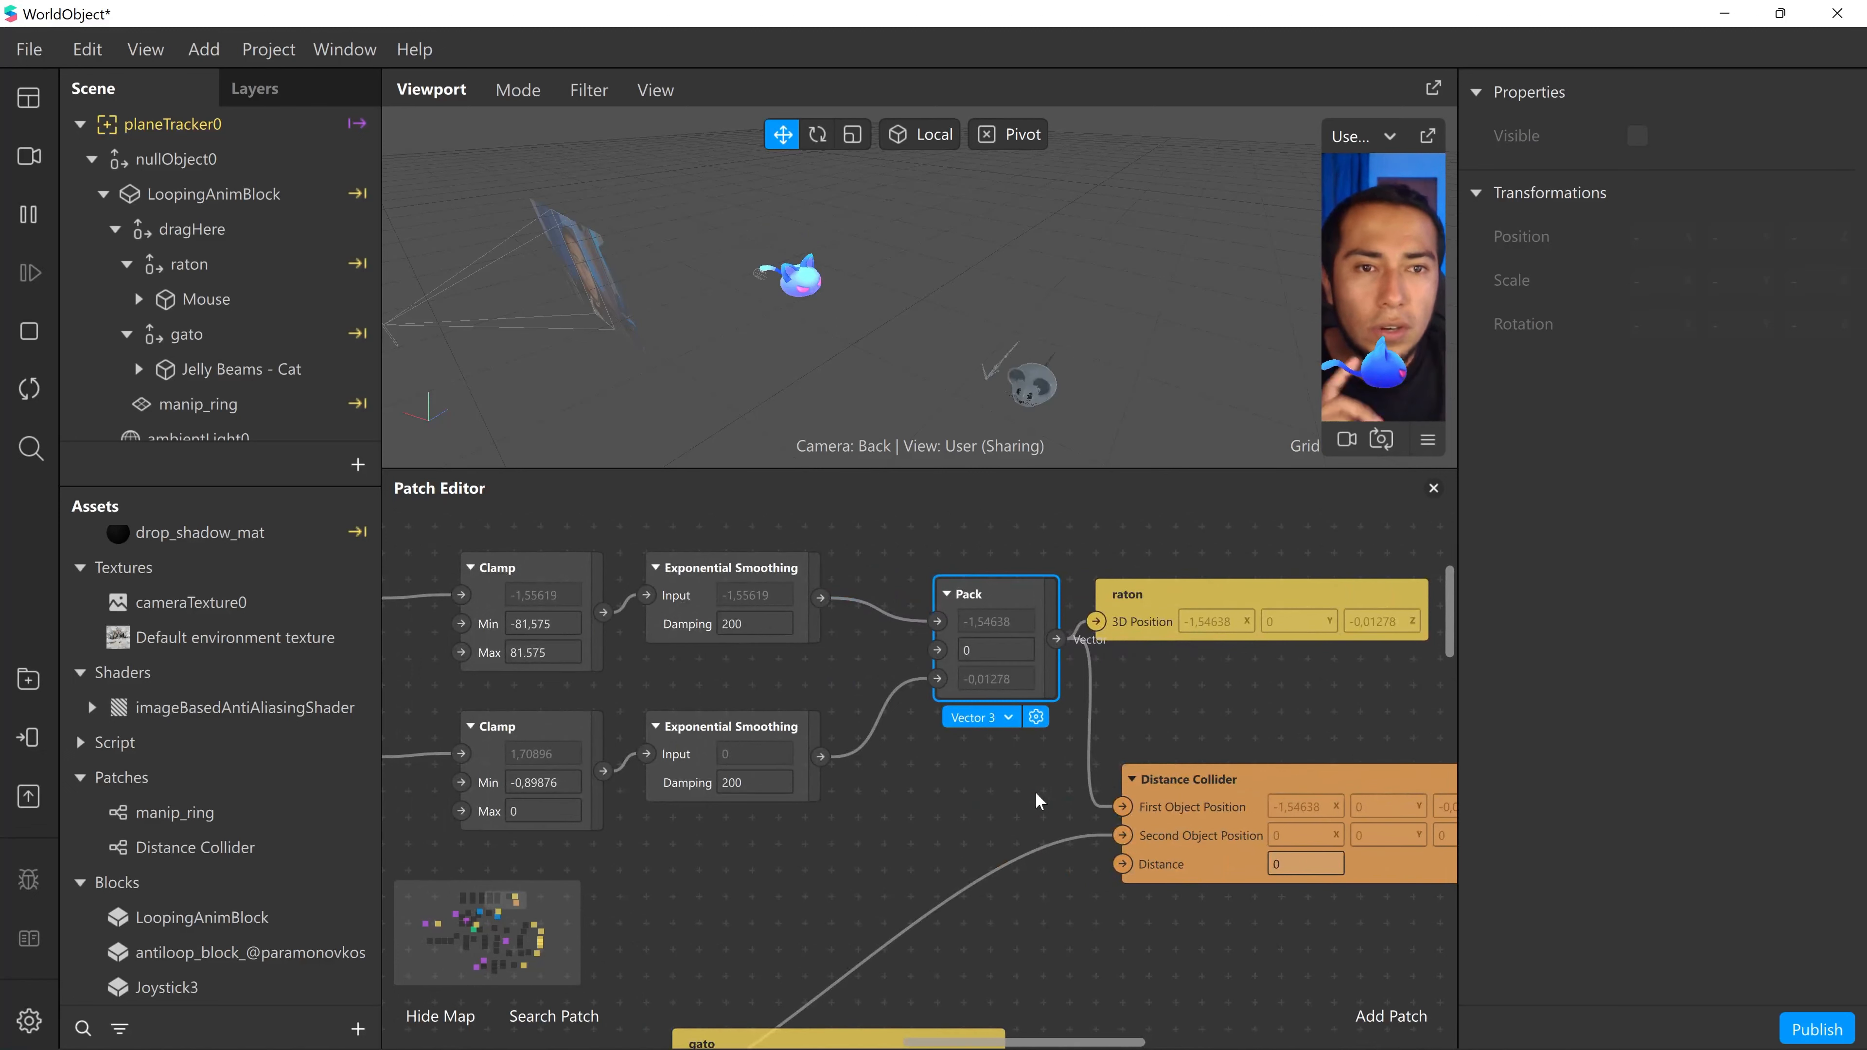
middle_drag(951, 847, 722, 798)
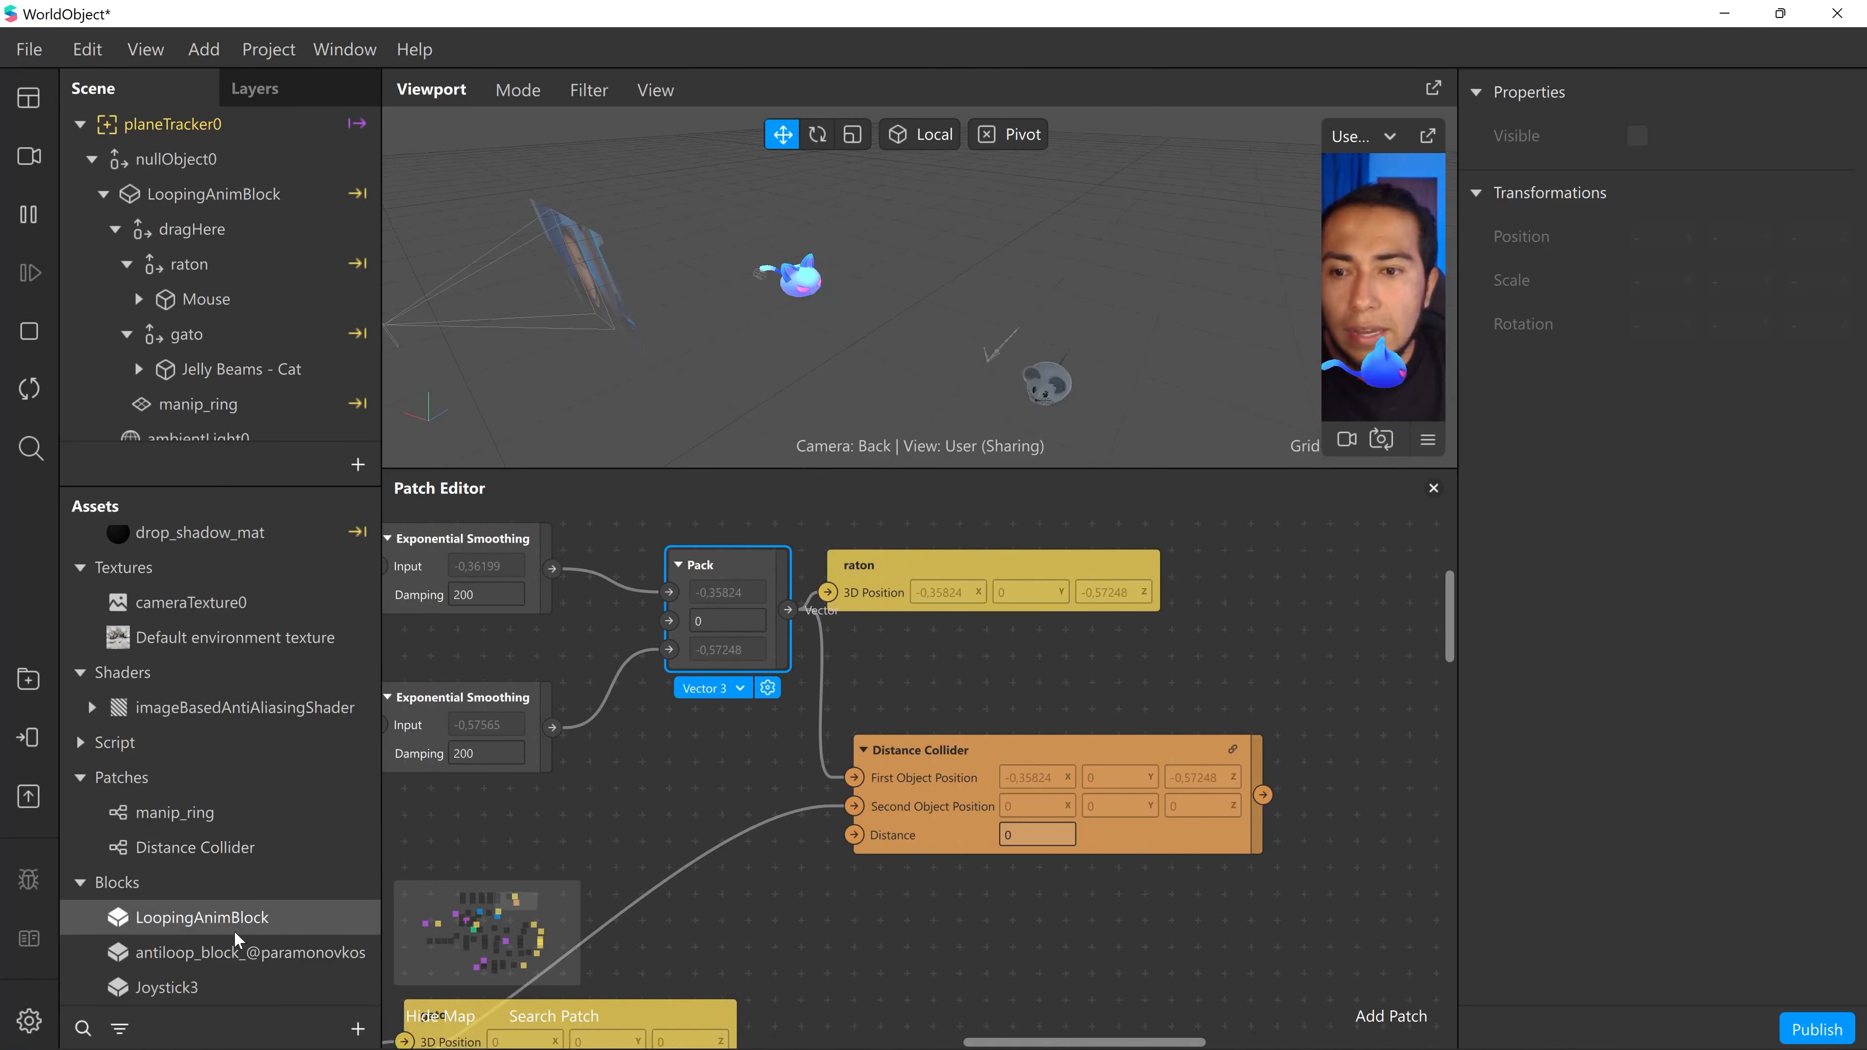
click(216, 921)
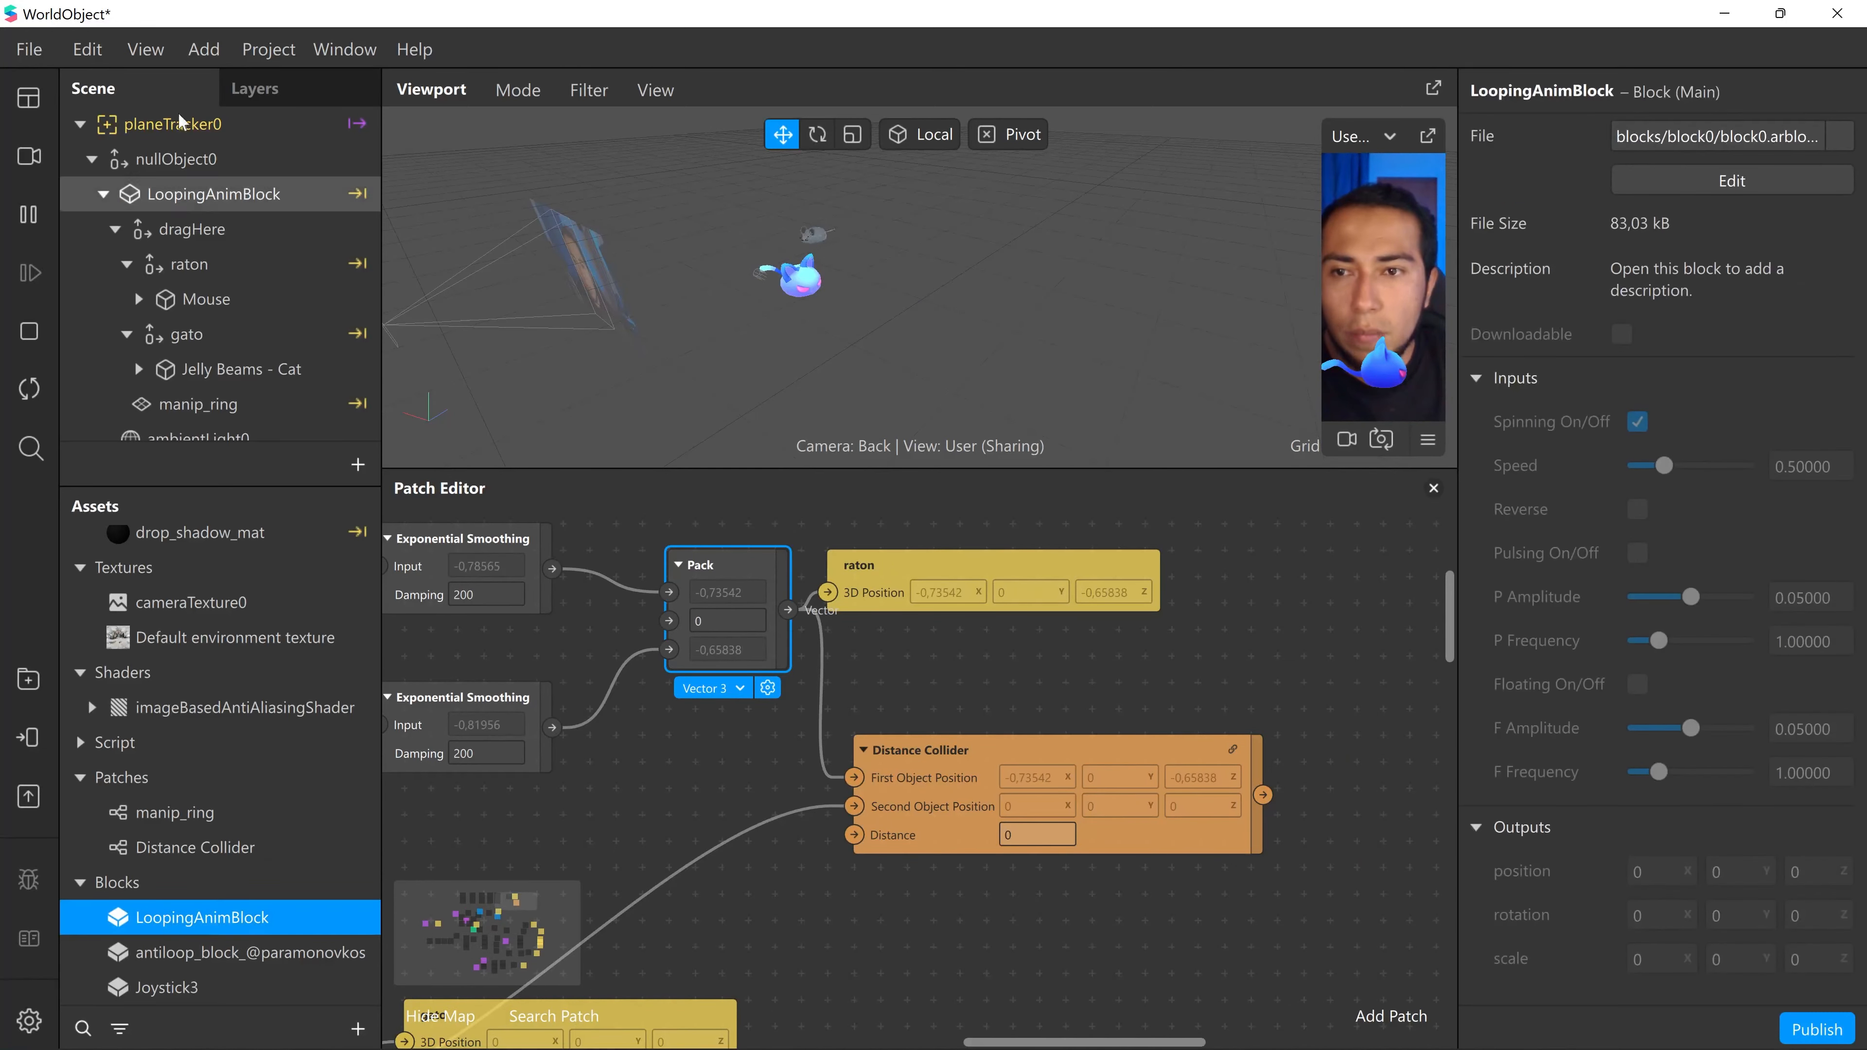
scroll(108, 228, up, 2)
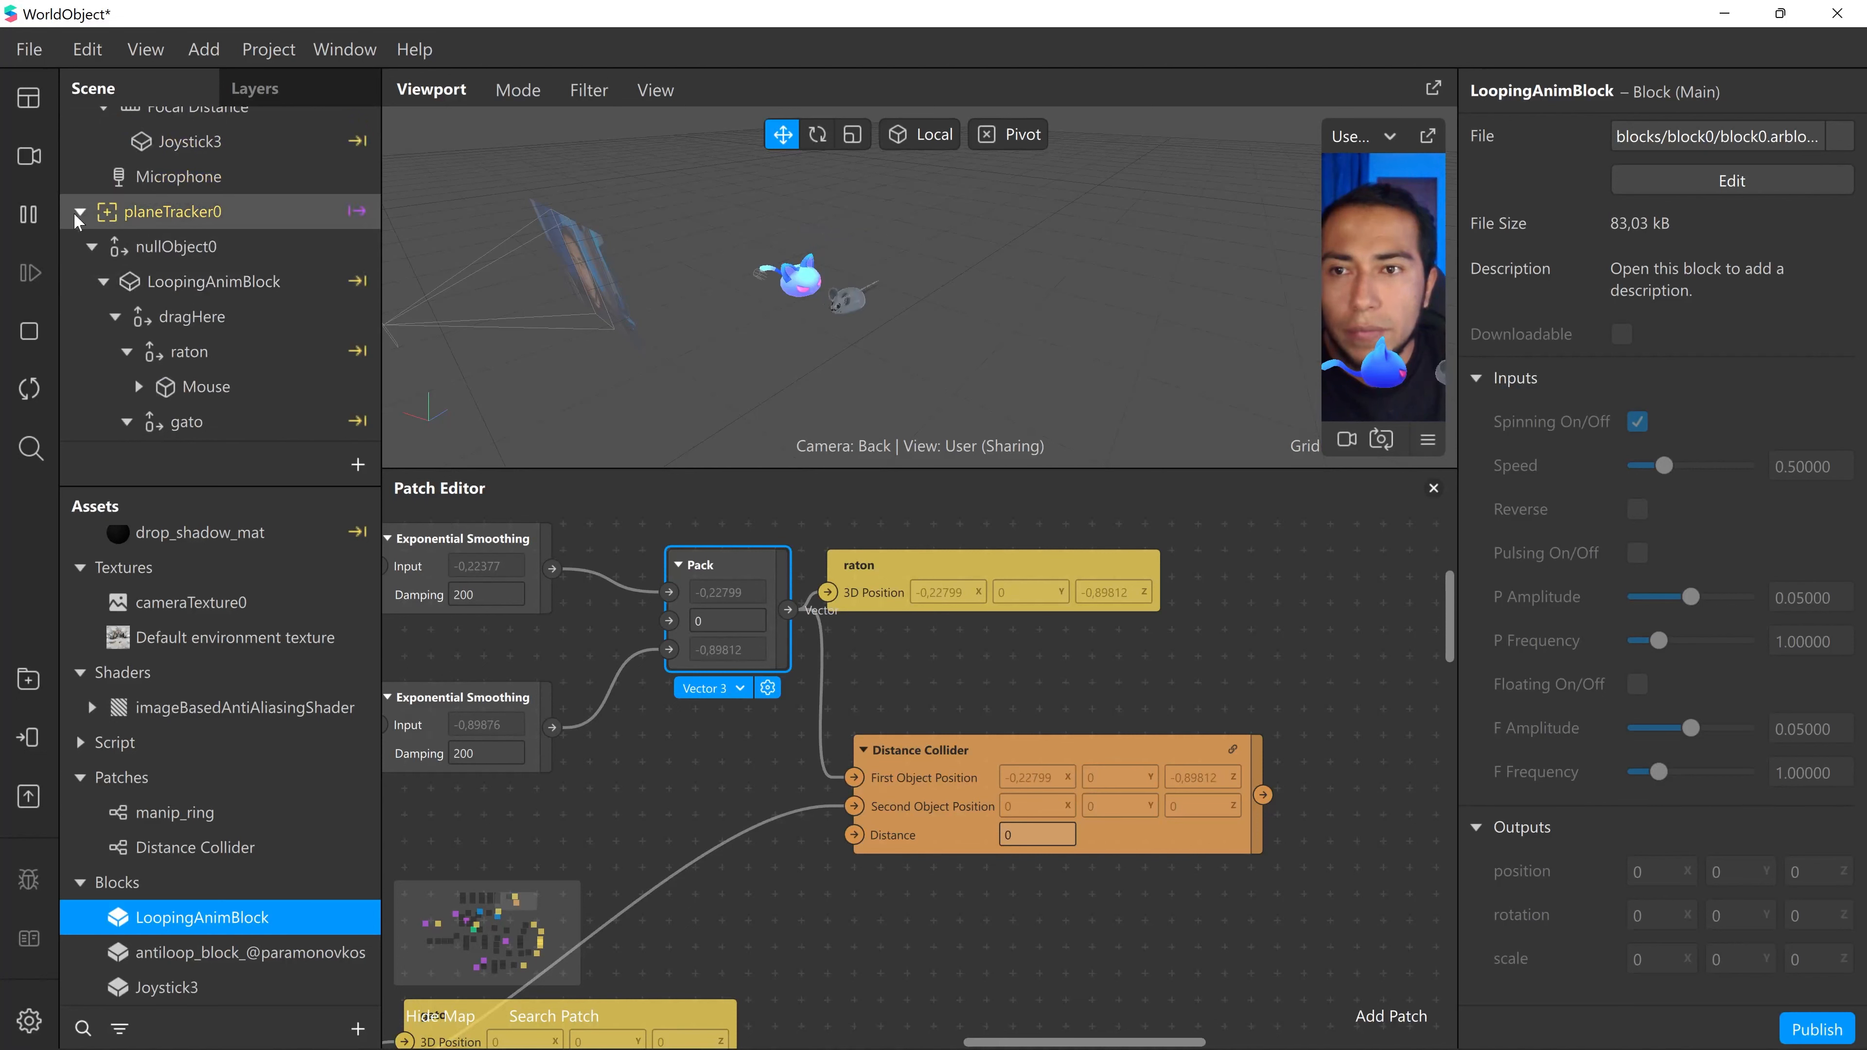
click(77, 212)
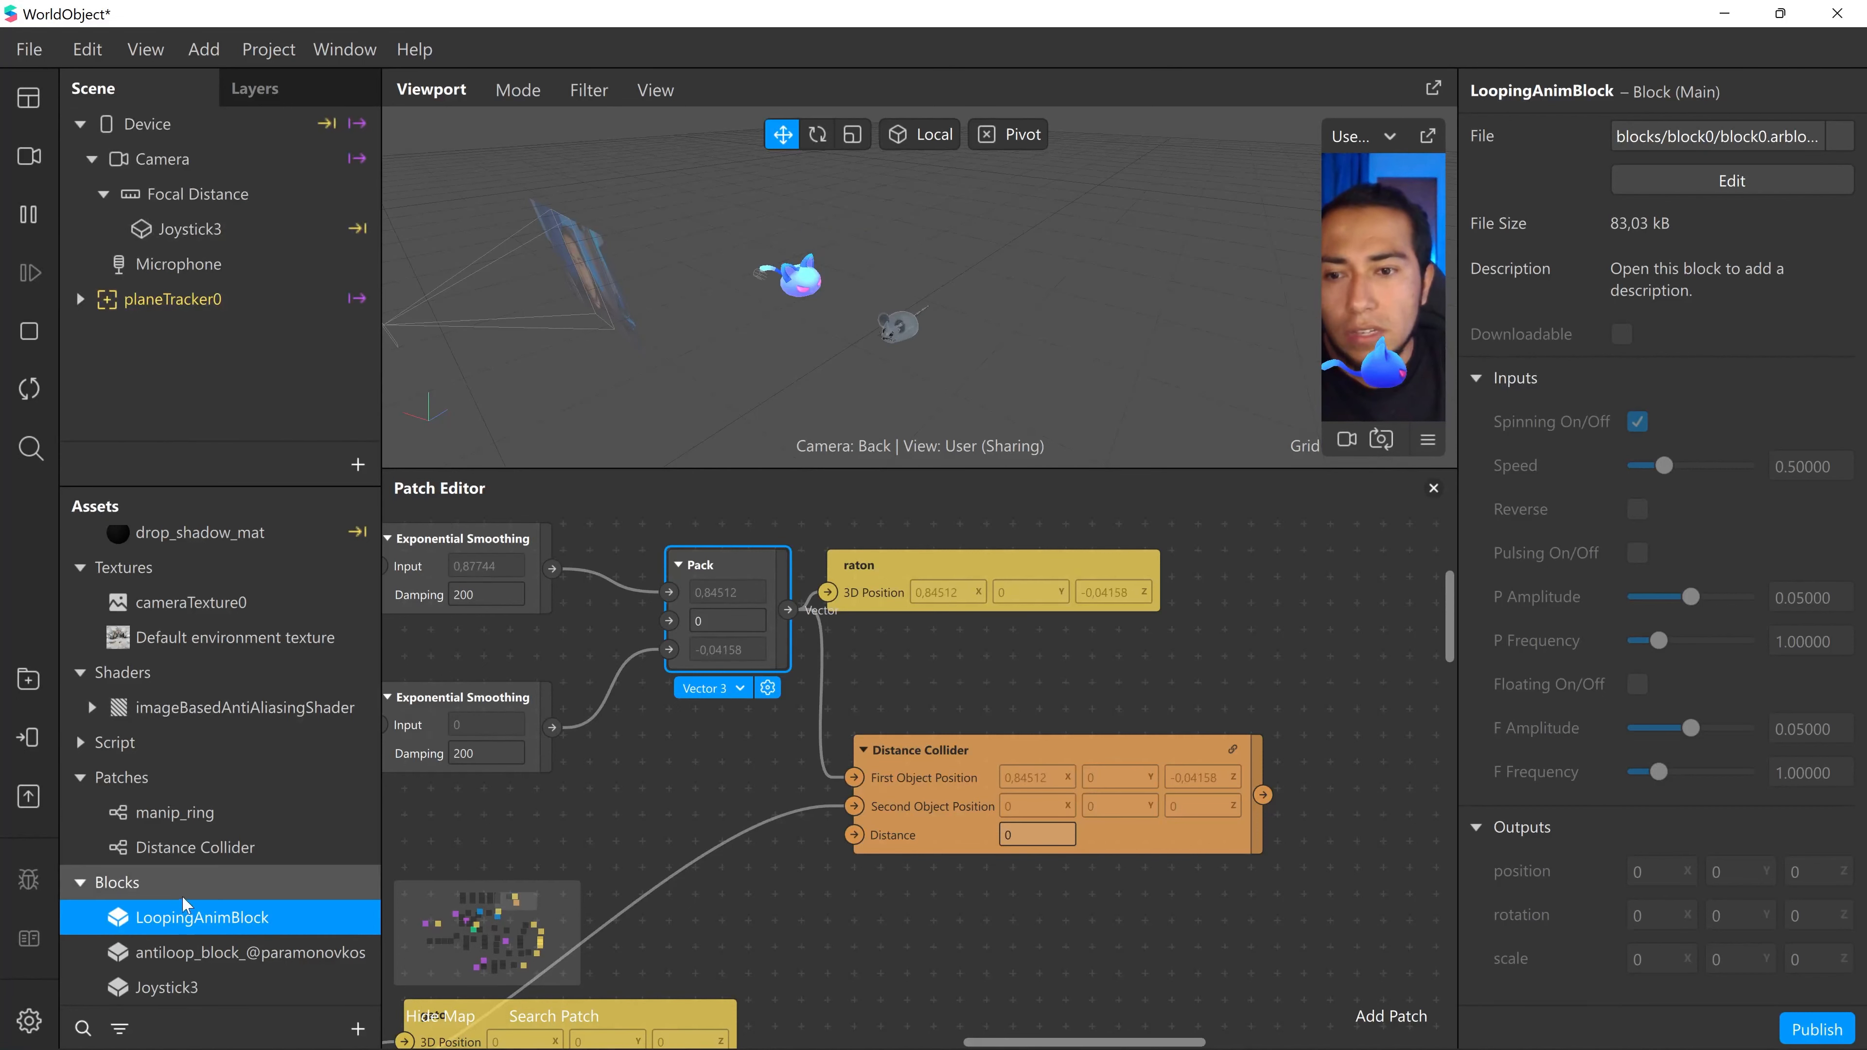
drag(199, 917, 180, 249)
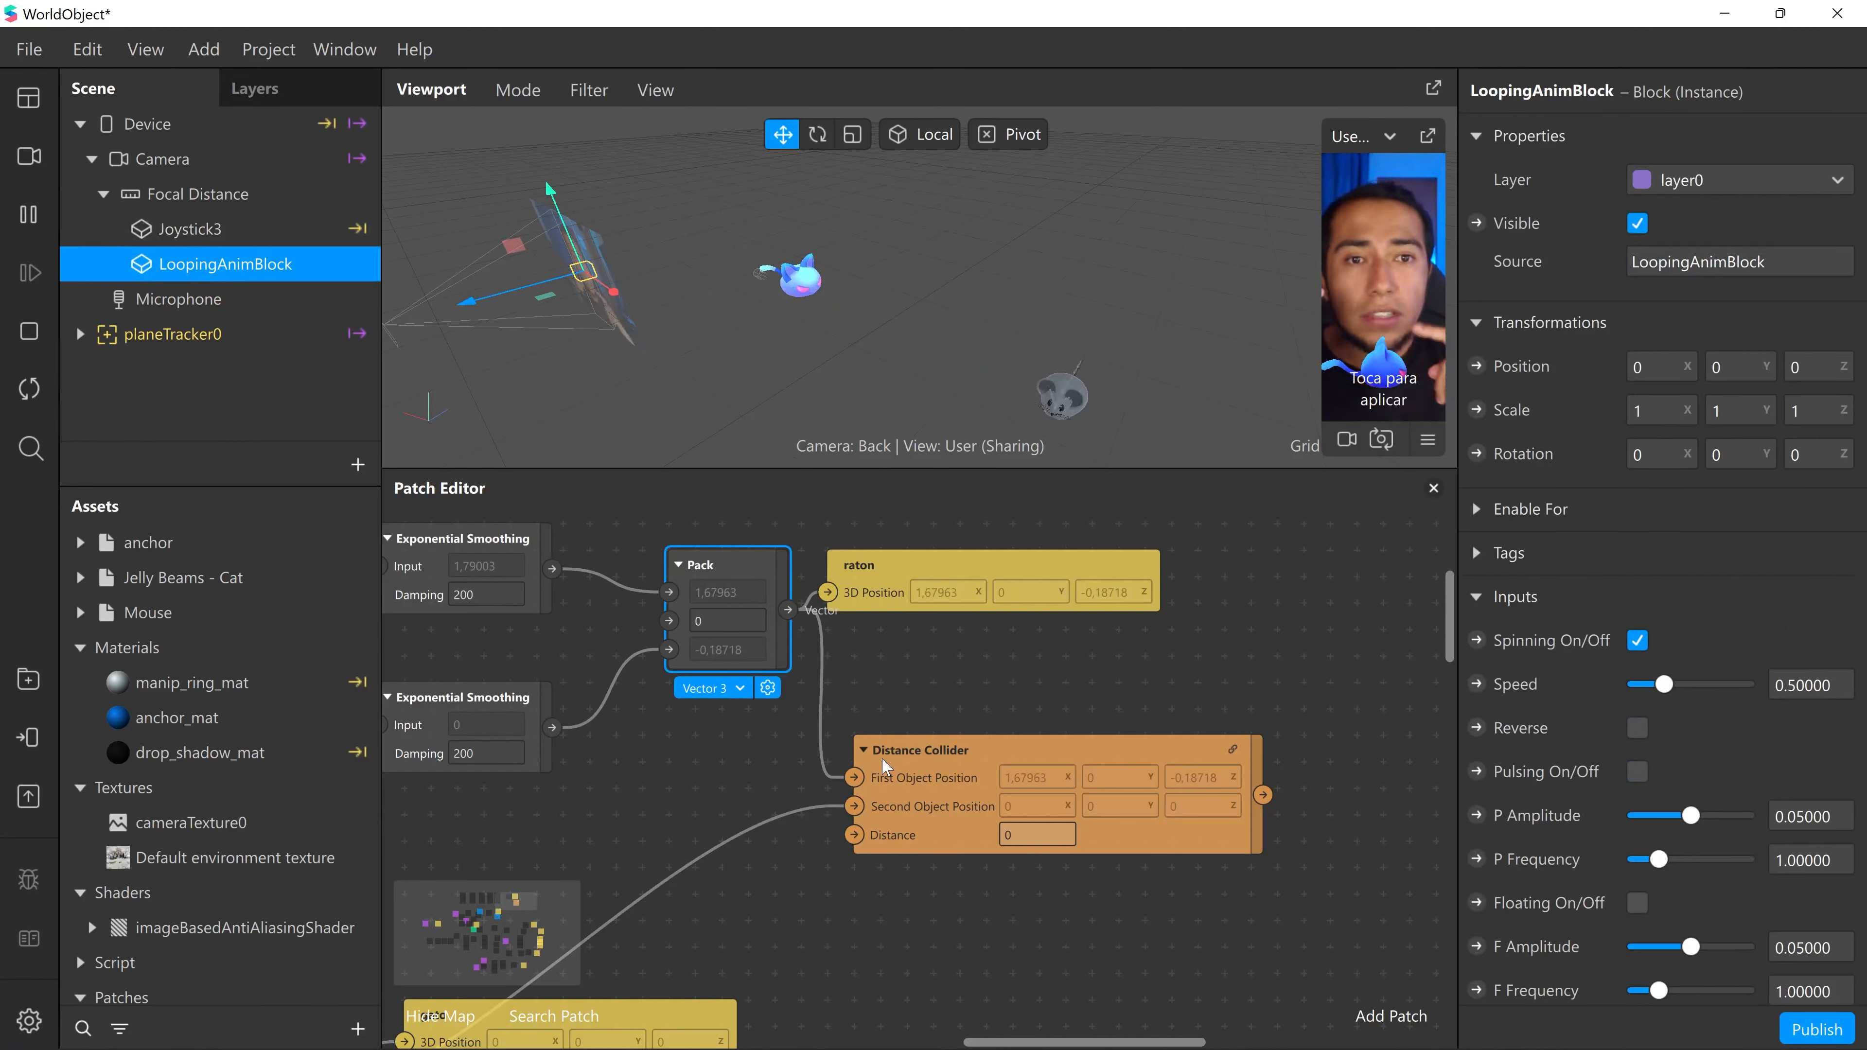
middle_drag(1065, 834, 898, 819)
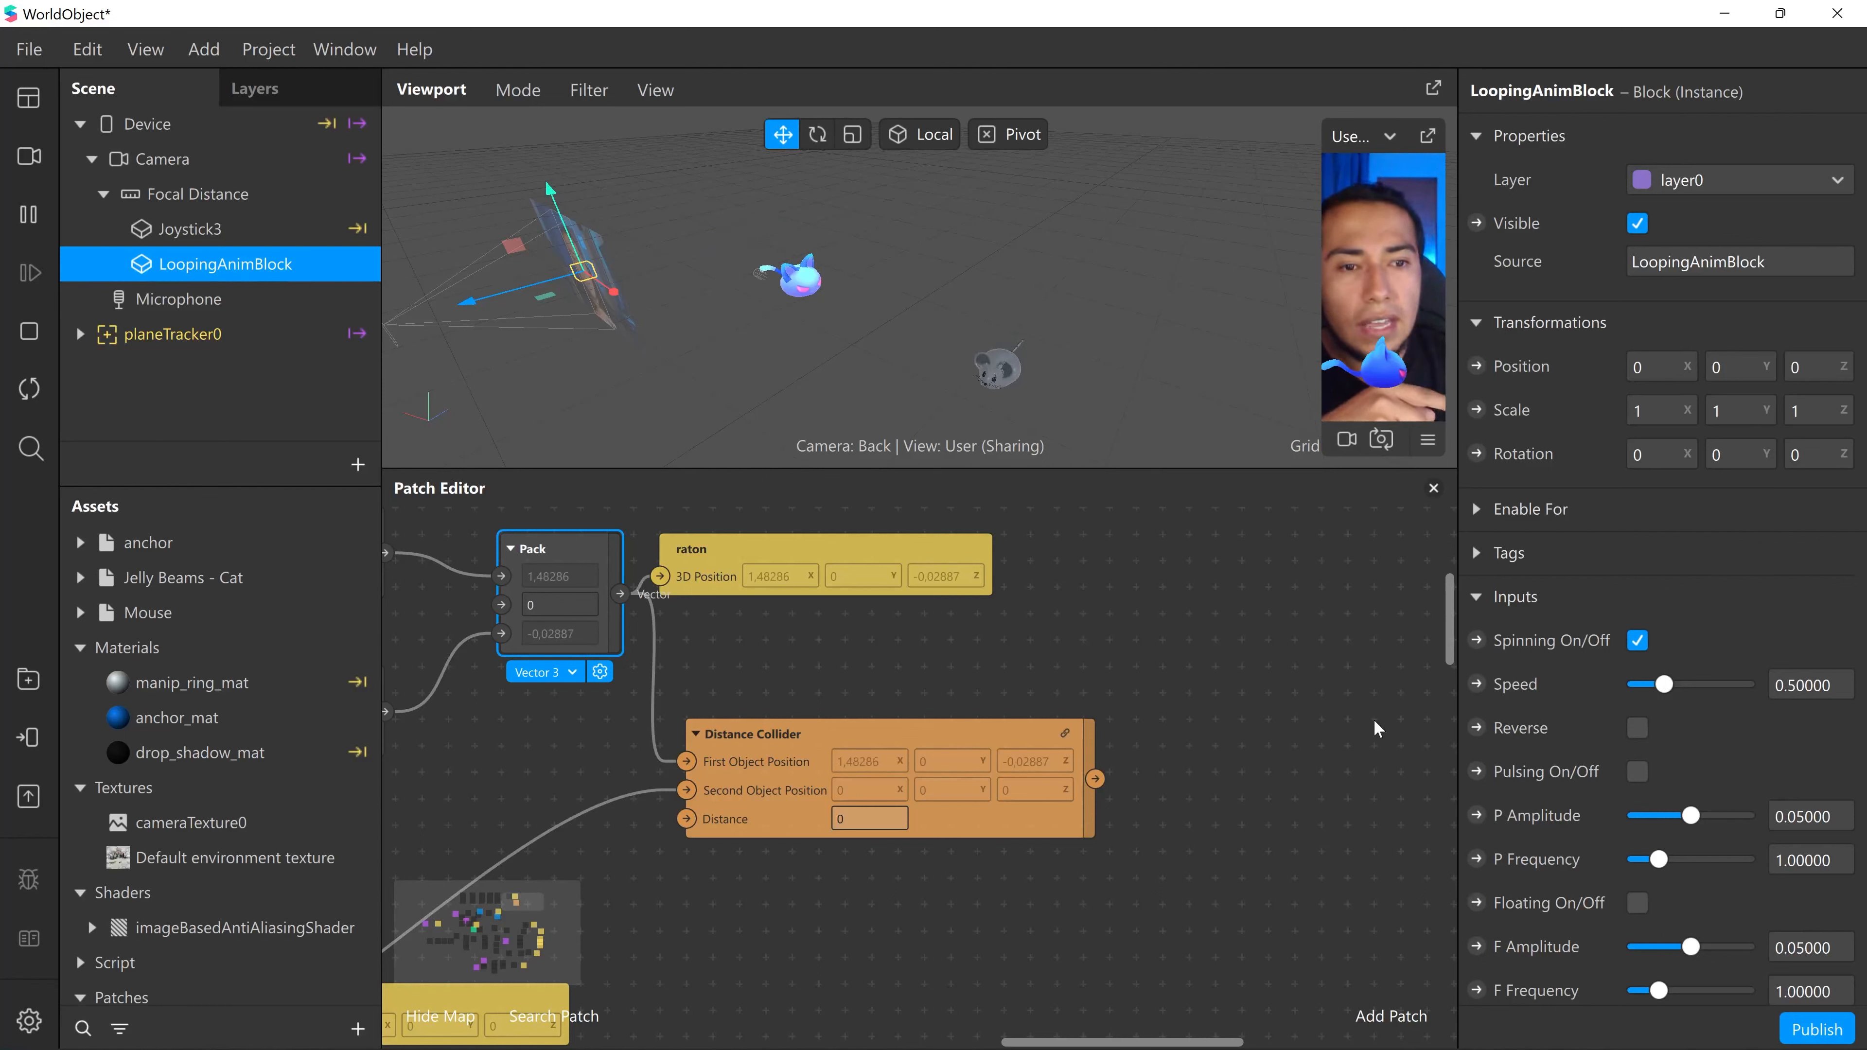
scroll(1552, 743, down, 2)
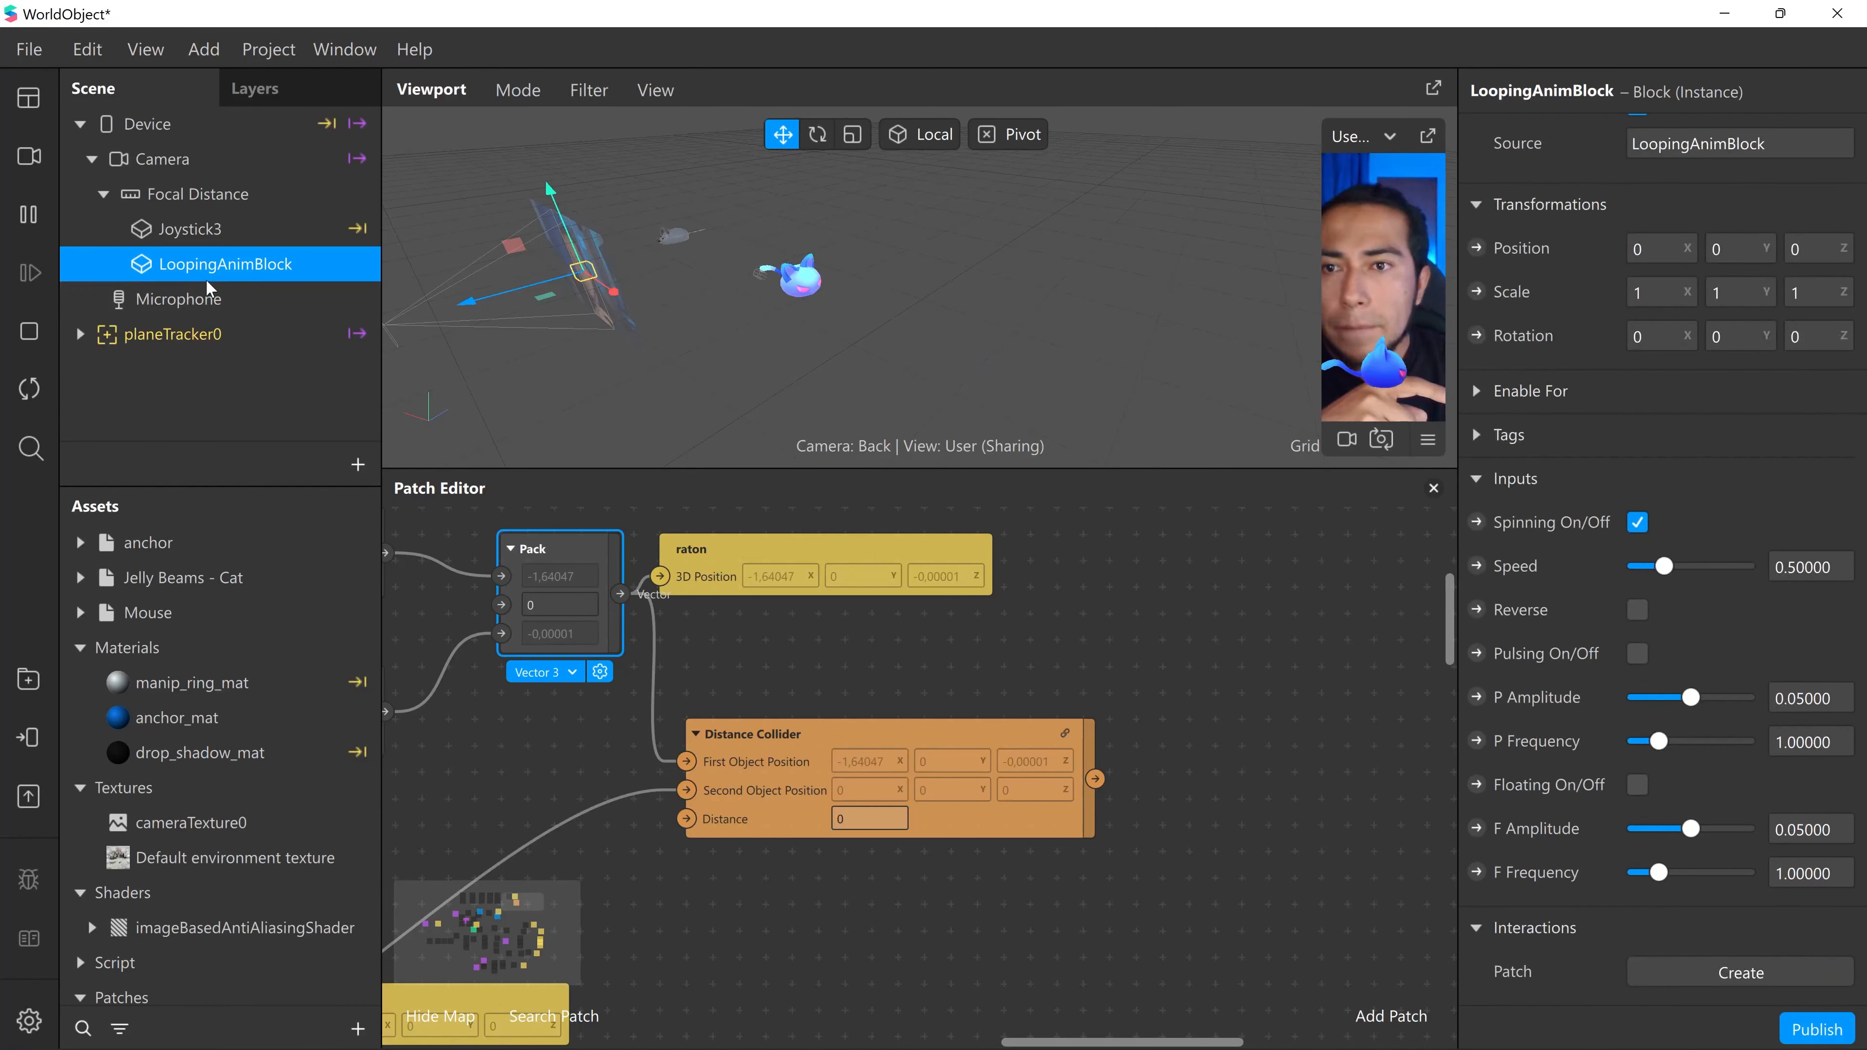
scroll(221, 905, down, 3)
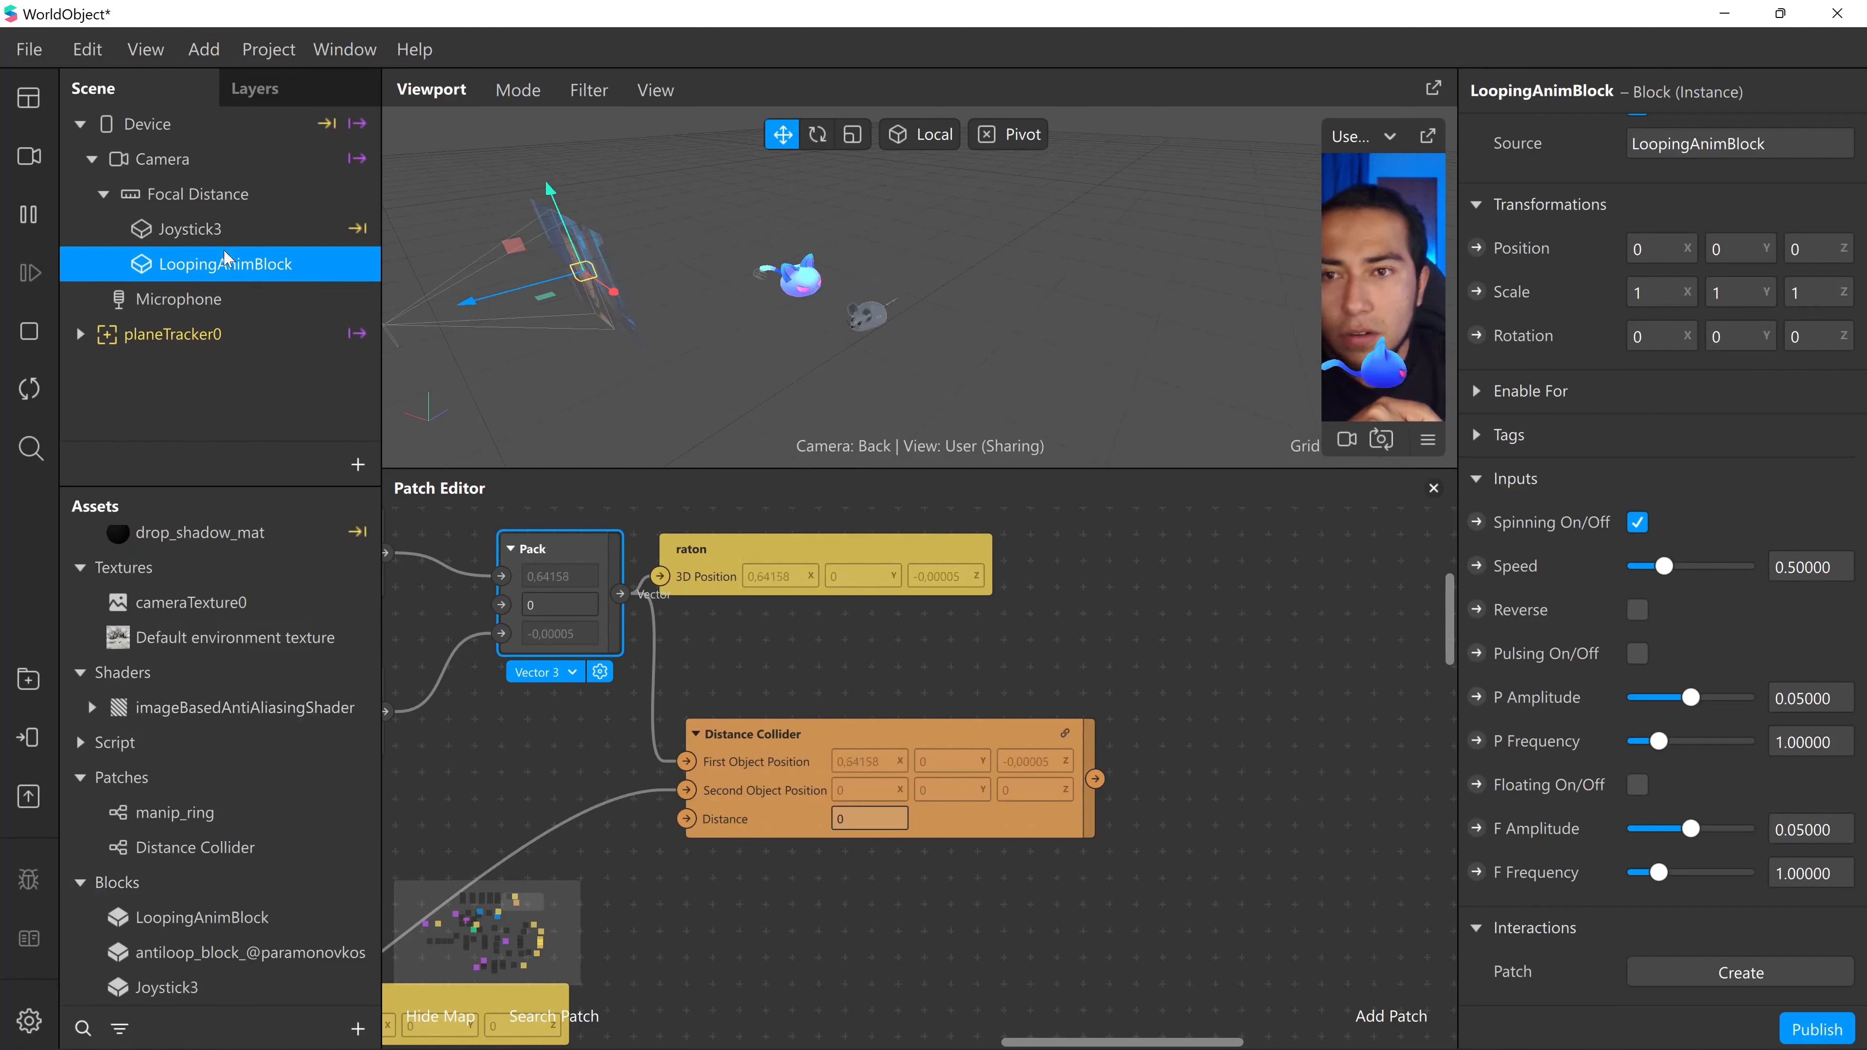
key(Delete)
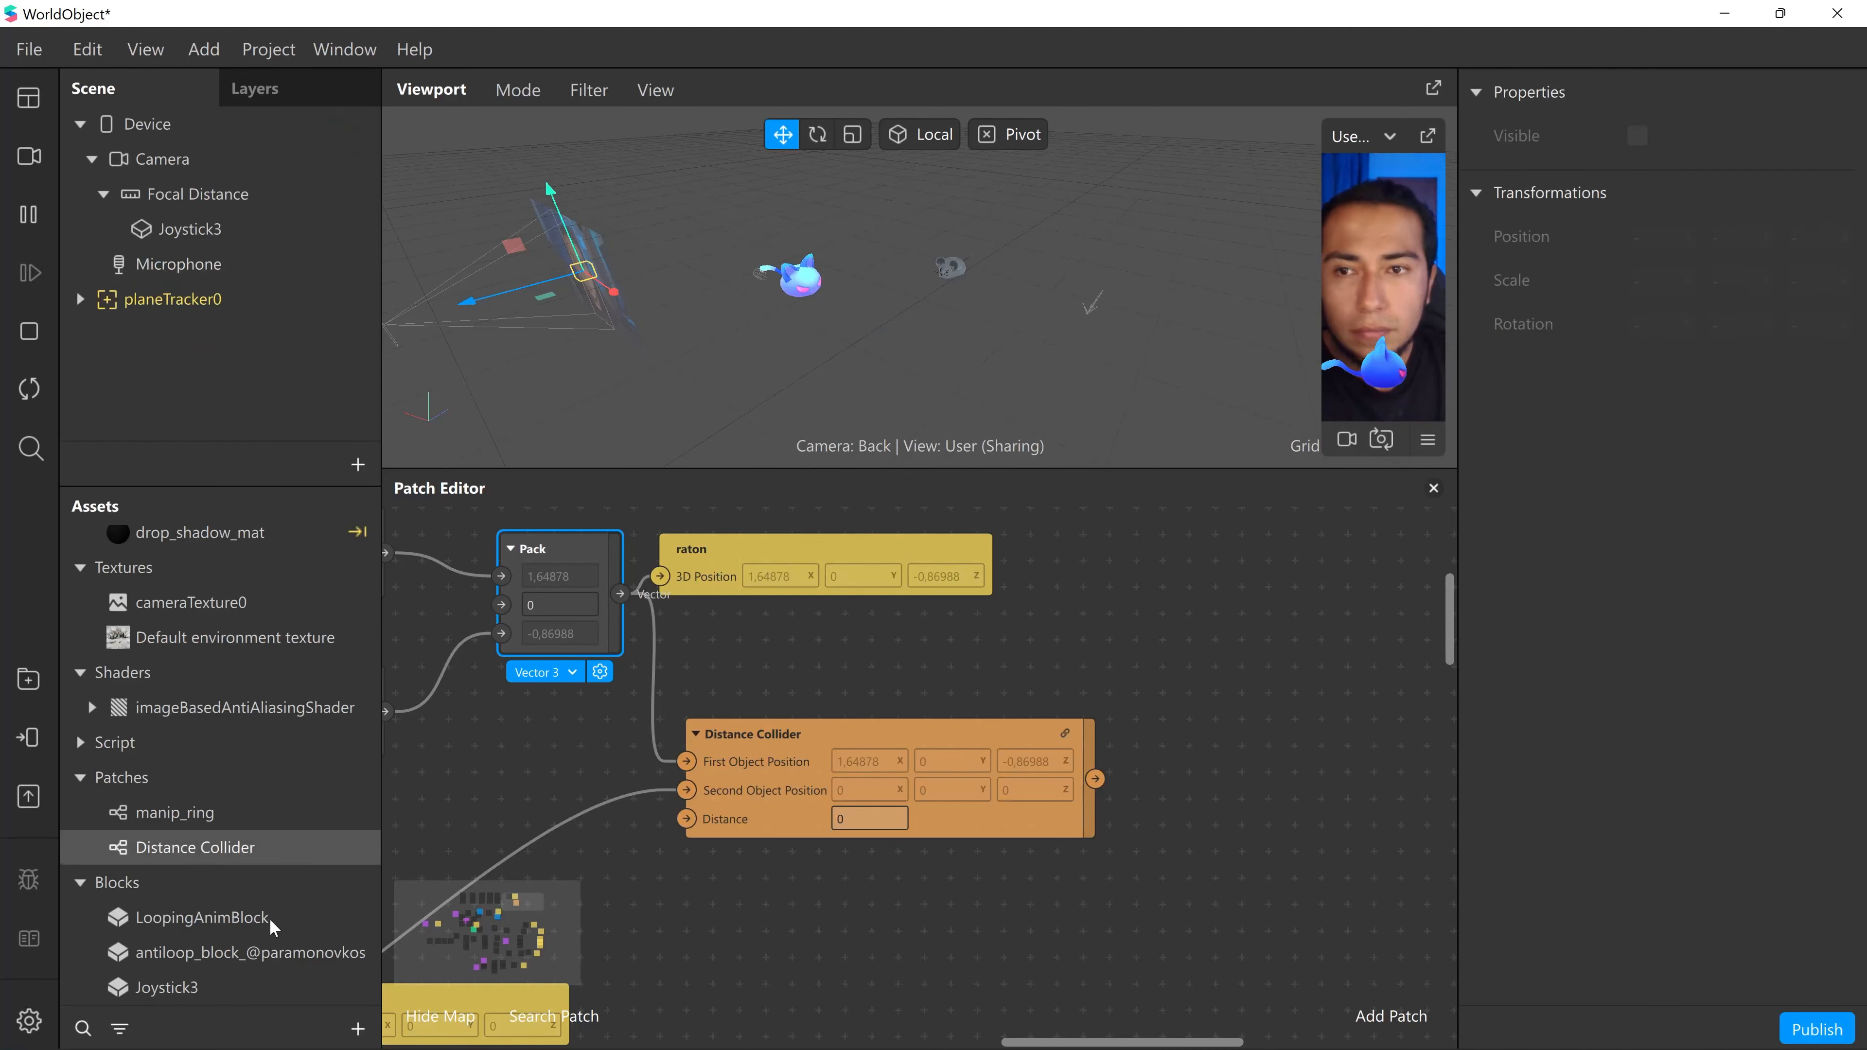
- Place the antiloop block under Focal Distance in the scene and create a patch for its Pulse_to_block input
click(243, 955)
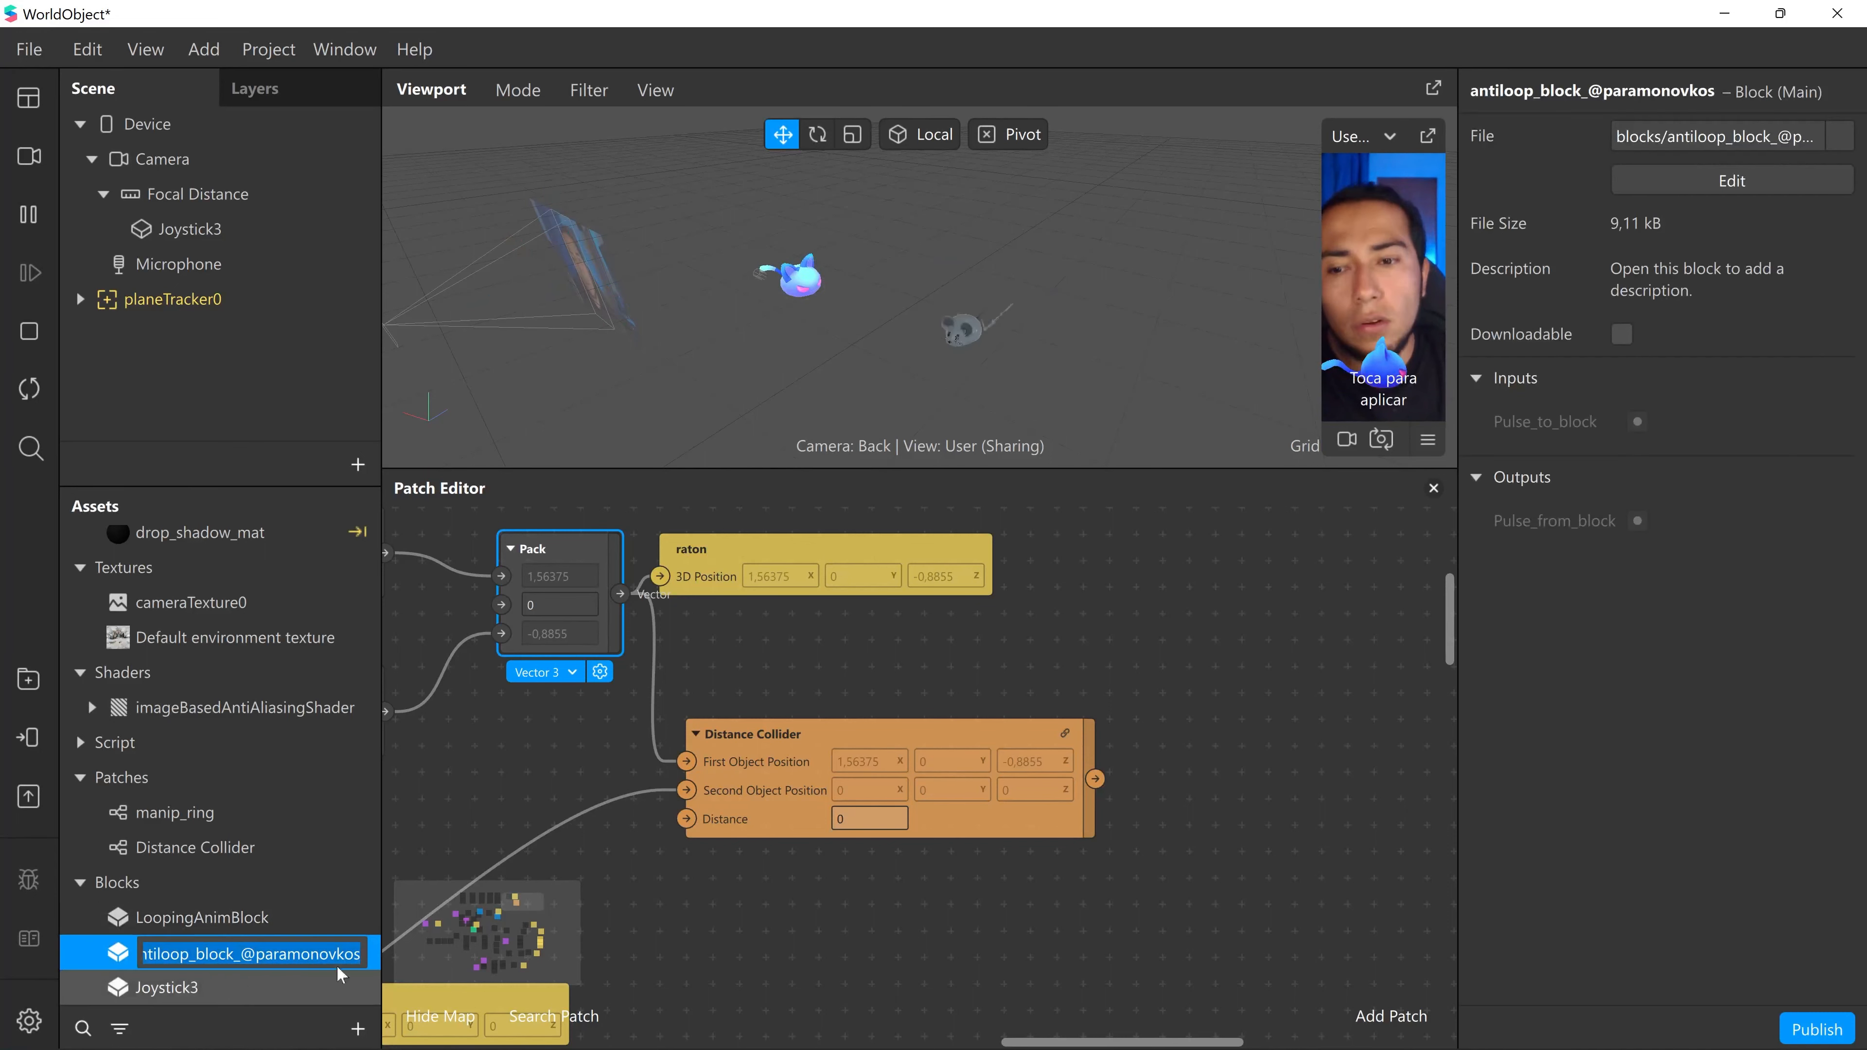
drag(197, 961, 176, 244)
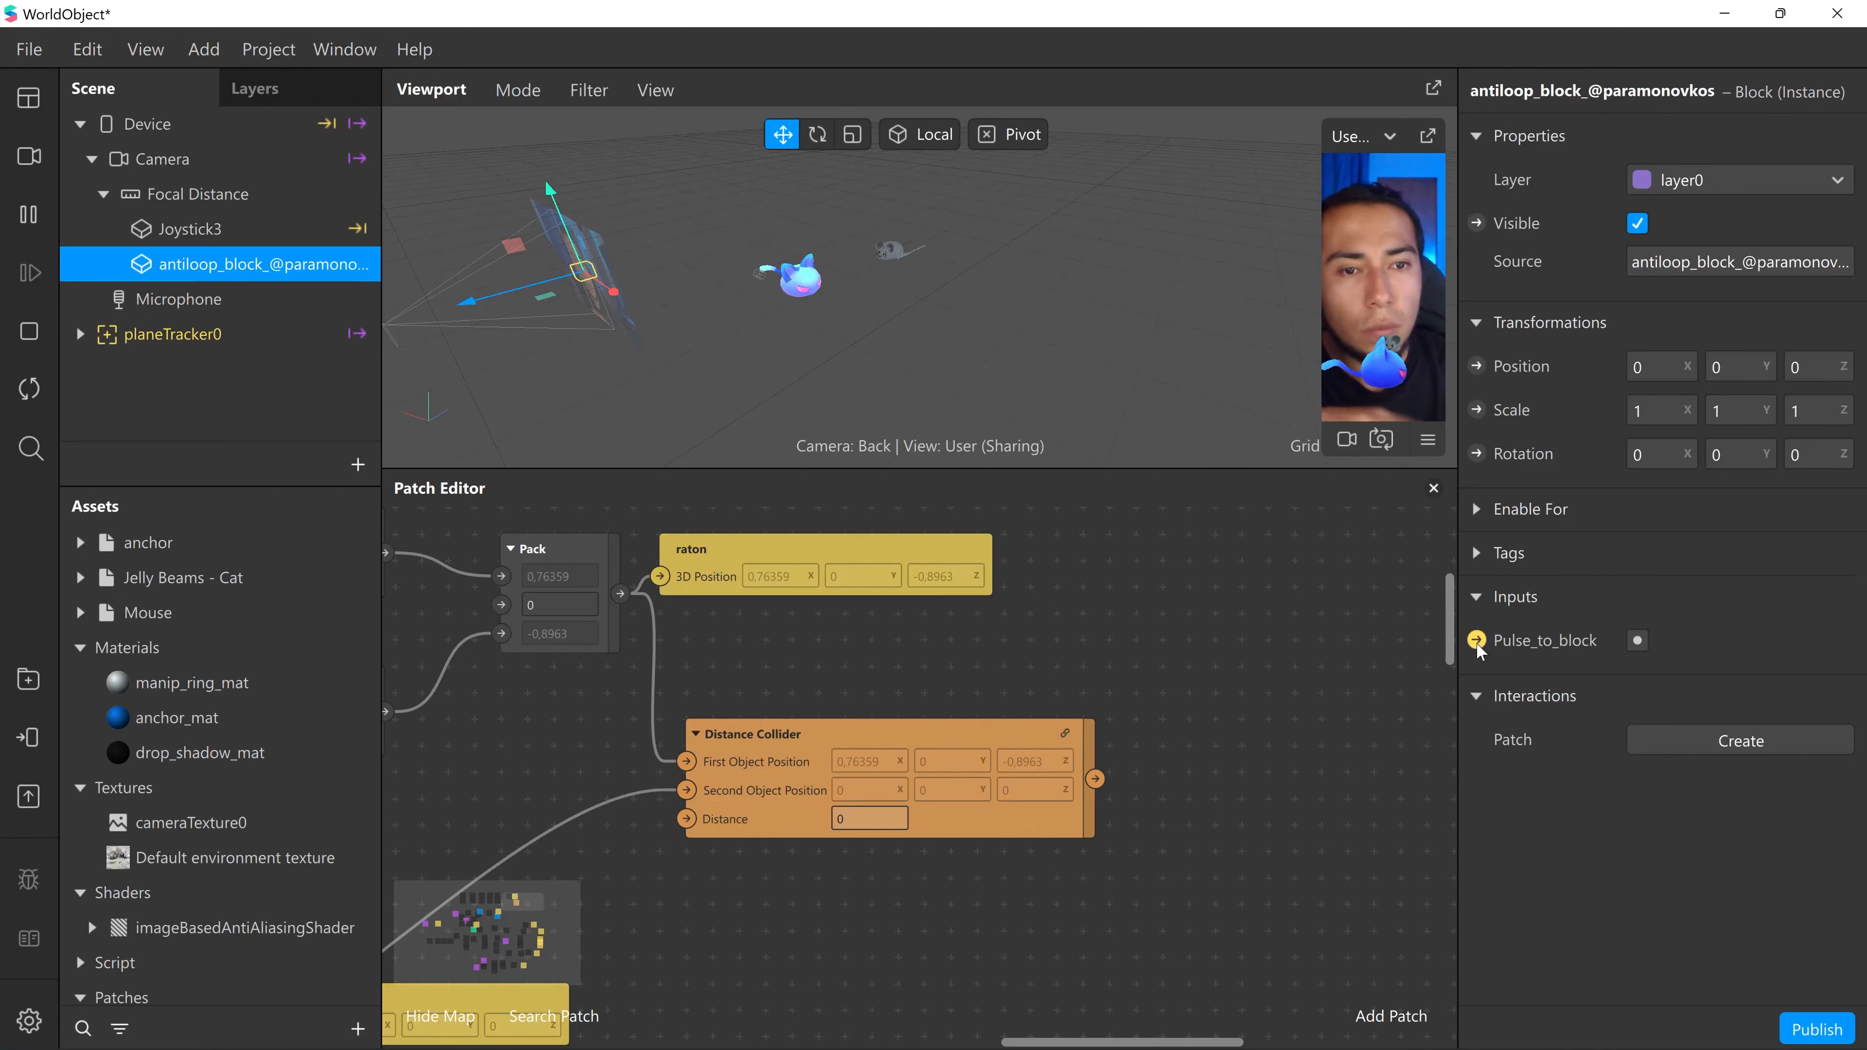
click(1476, 641)
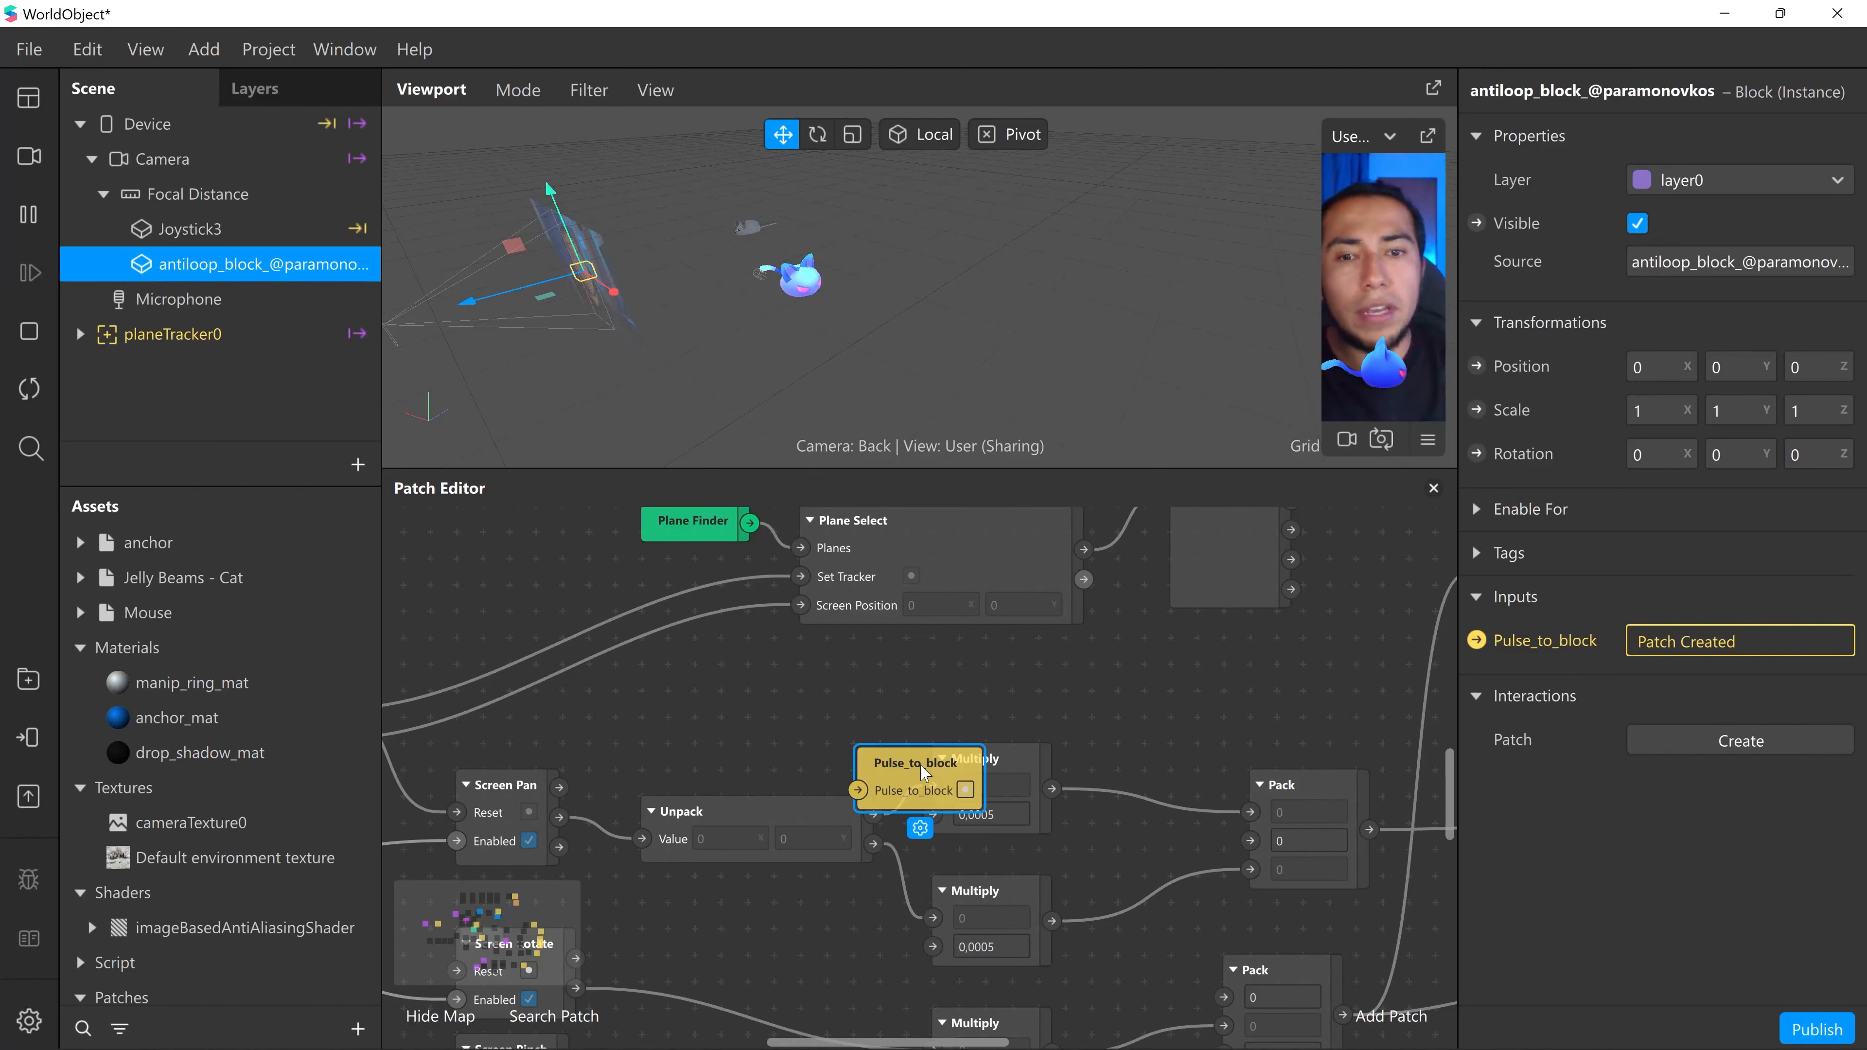
- Move the Pulse_to_block patch beside the Distance Collider and connect the collider's On Collision Pulse output to it
scroll(1056, 745, down, 1)
scroll(962, 761, up, 2)
drag(916, 830, 911, 537)
scroll(1004, 937, up, 4)
drag(889, 855, 1023, 644)
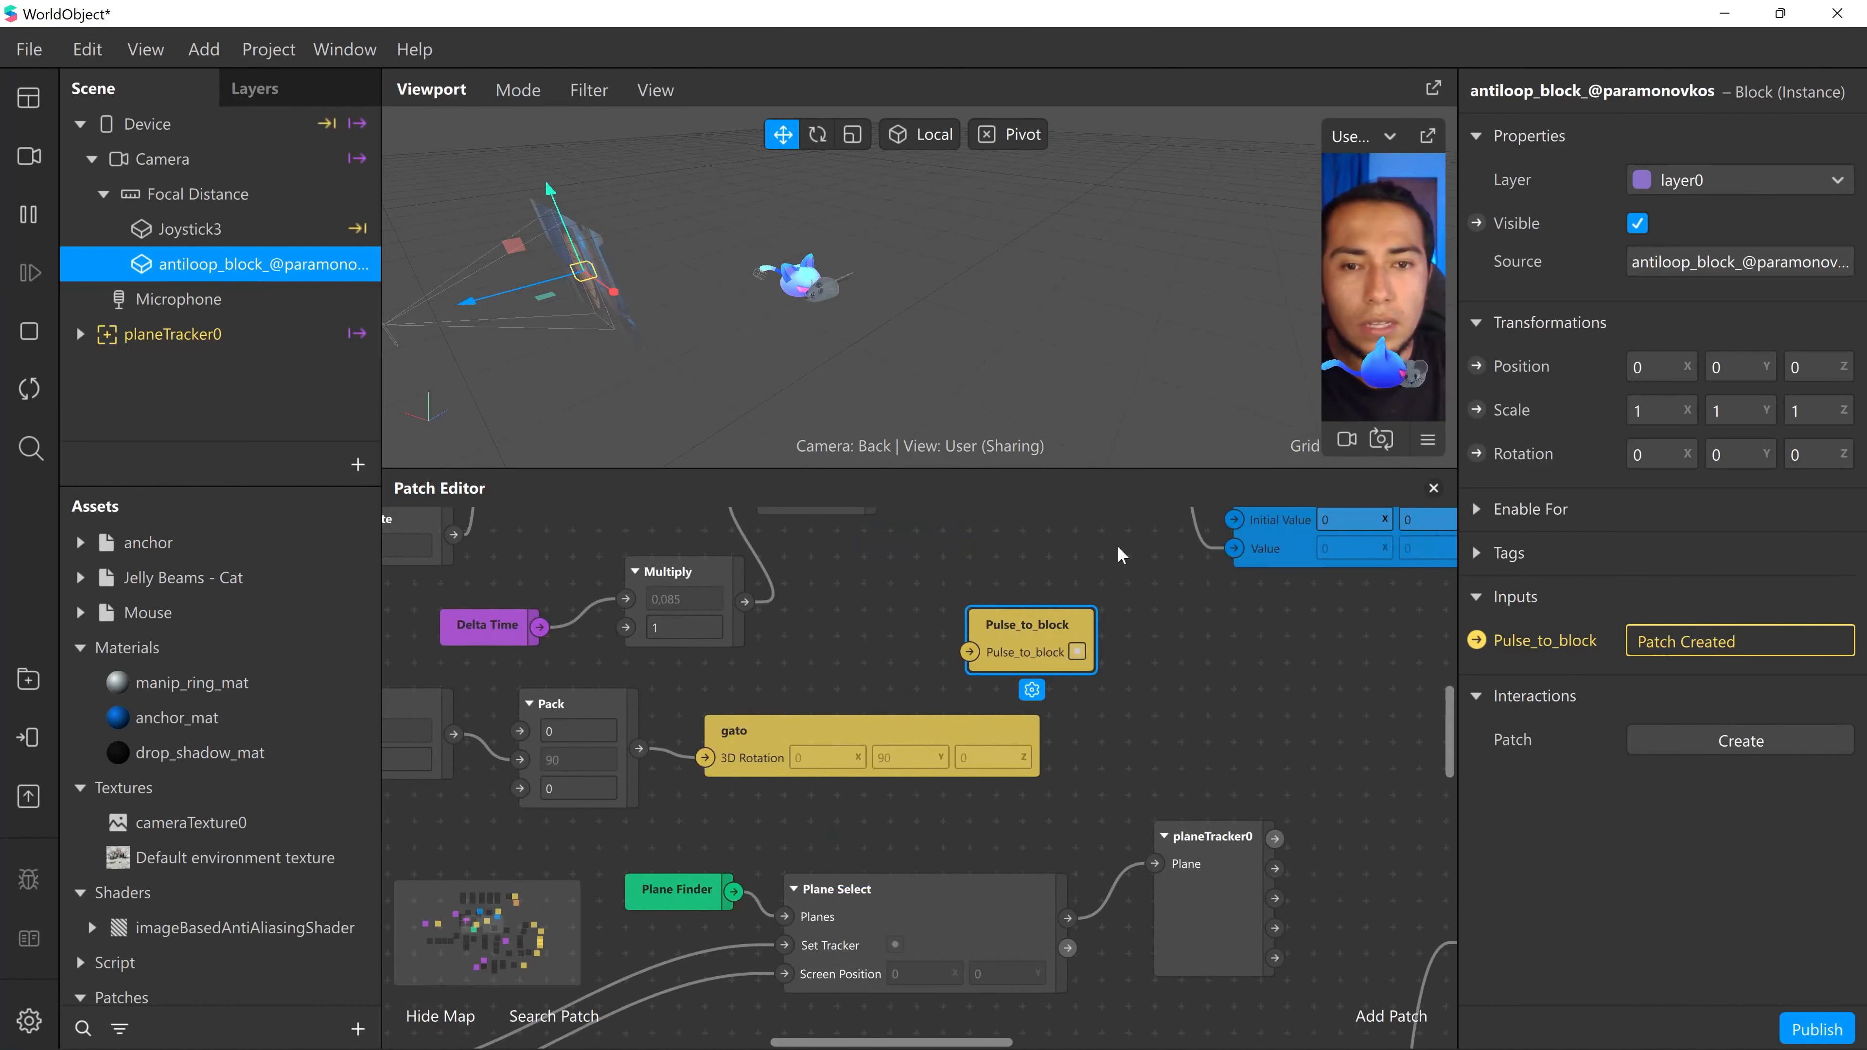
middle_drag(1112, 578, 706, 753)
drag(625, 817, 994, 566)
middle_drag(951, 642, 679, 956)
drag(691, 912, 1194, 730)
middle_drag(1037, 783, 533, 893)
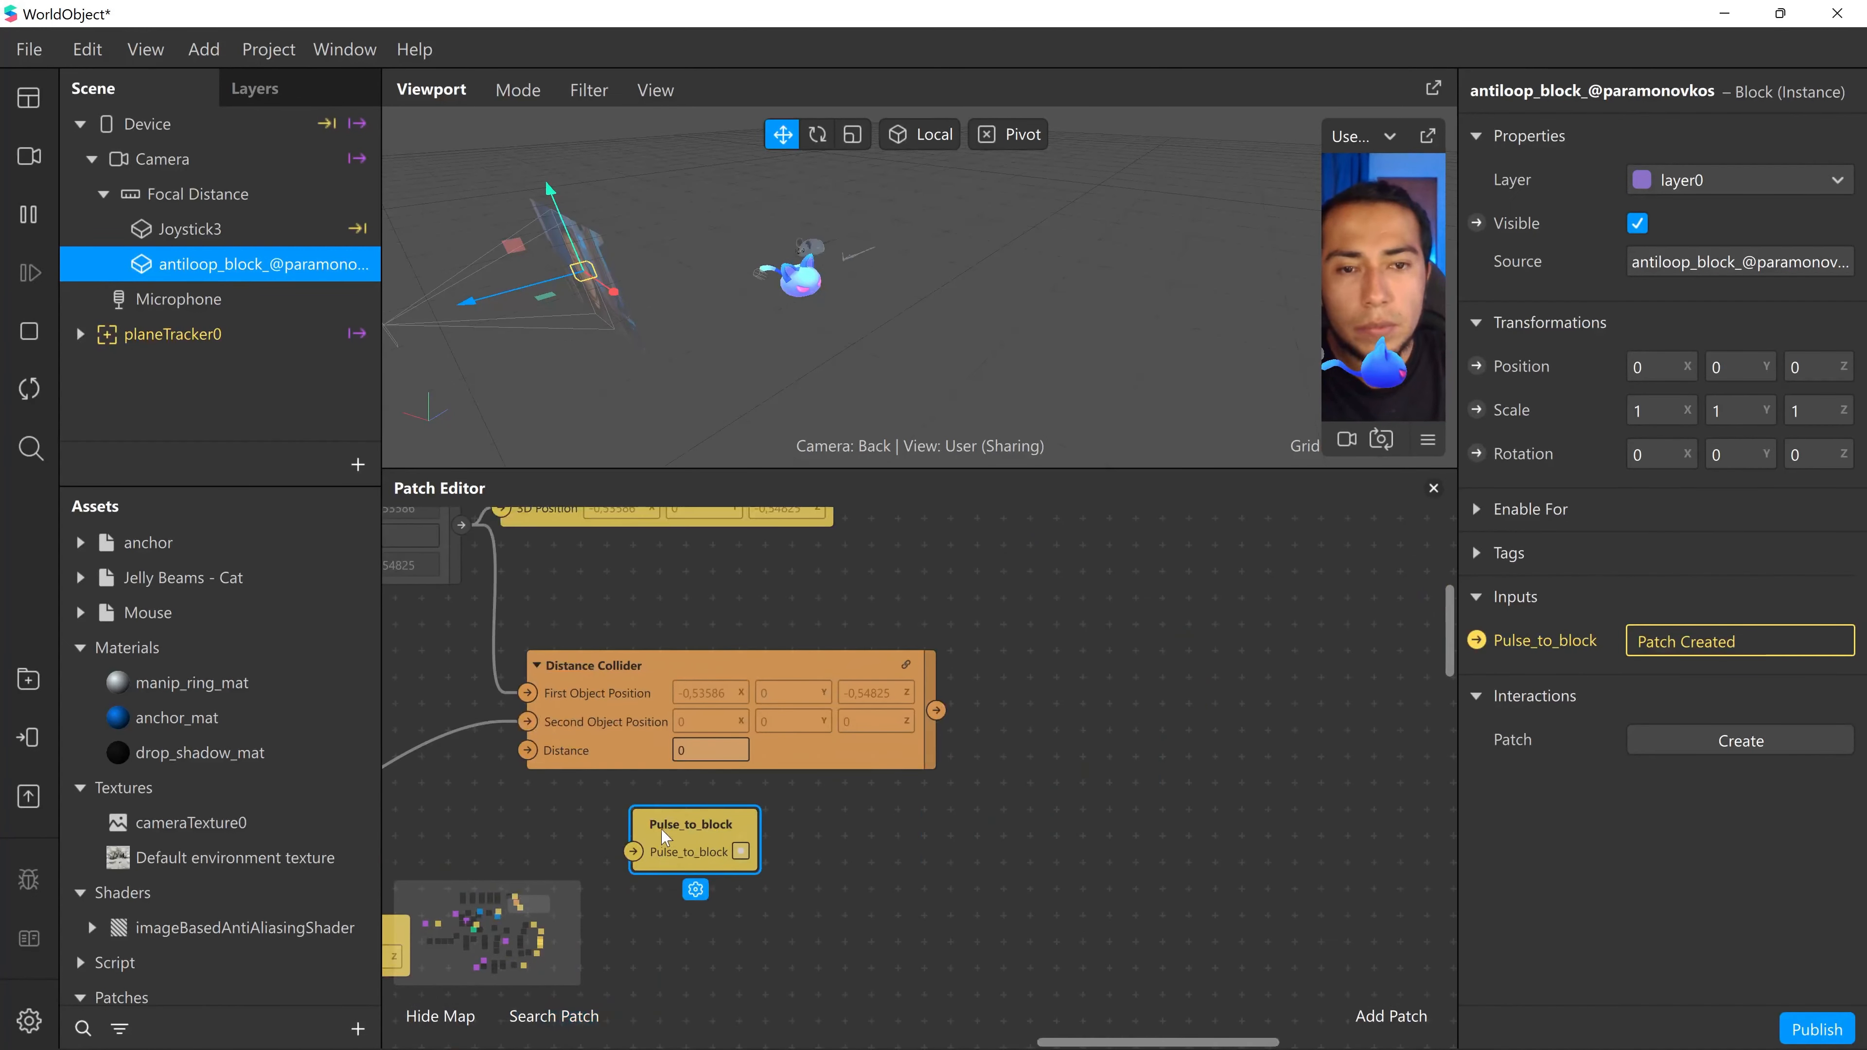
drag(691, 828, 1029, 693)
middle_drag(1102, 775, 1156, 770)
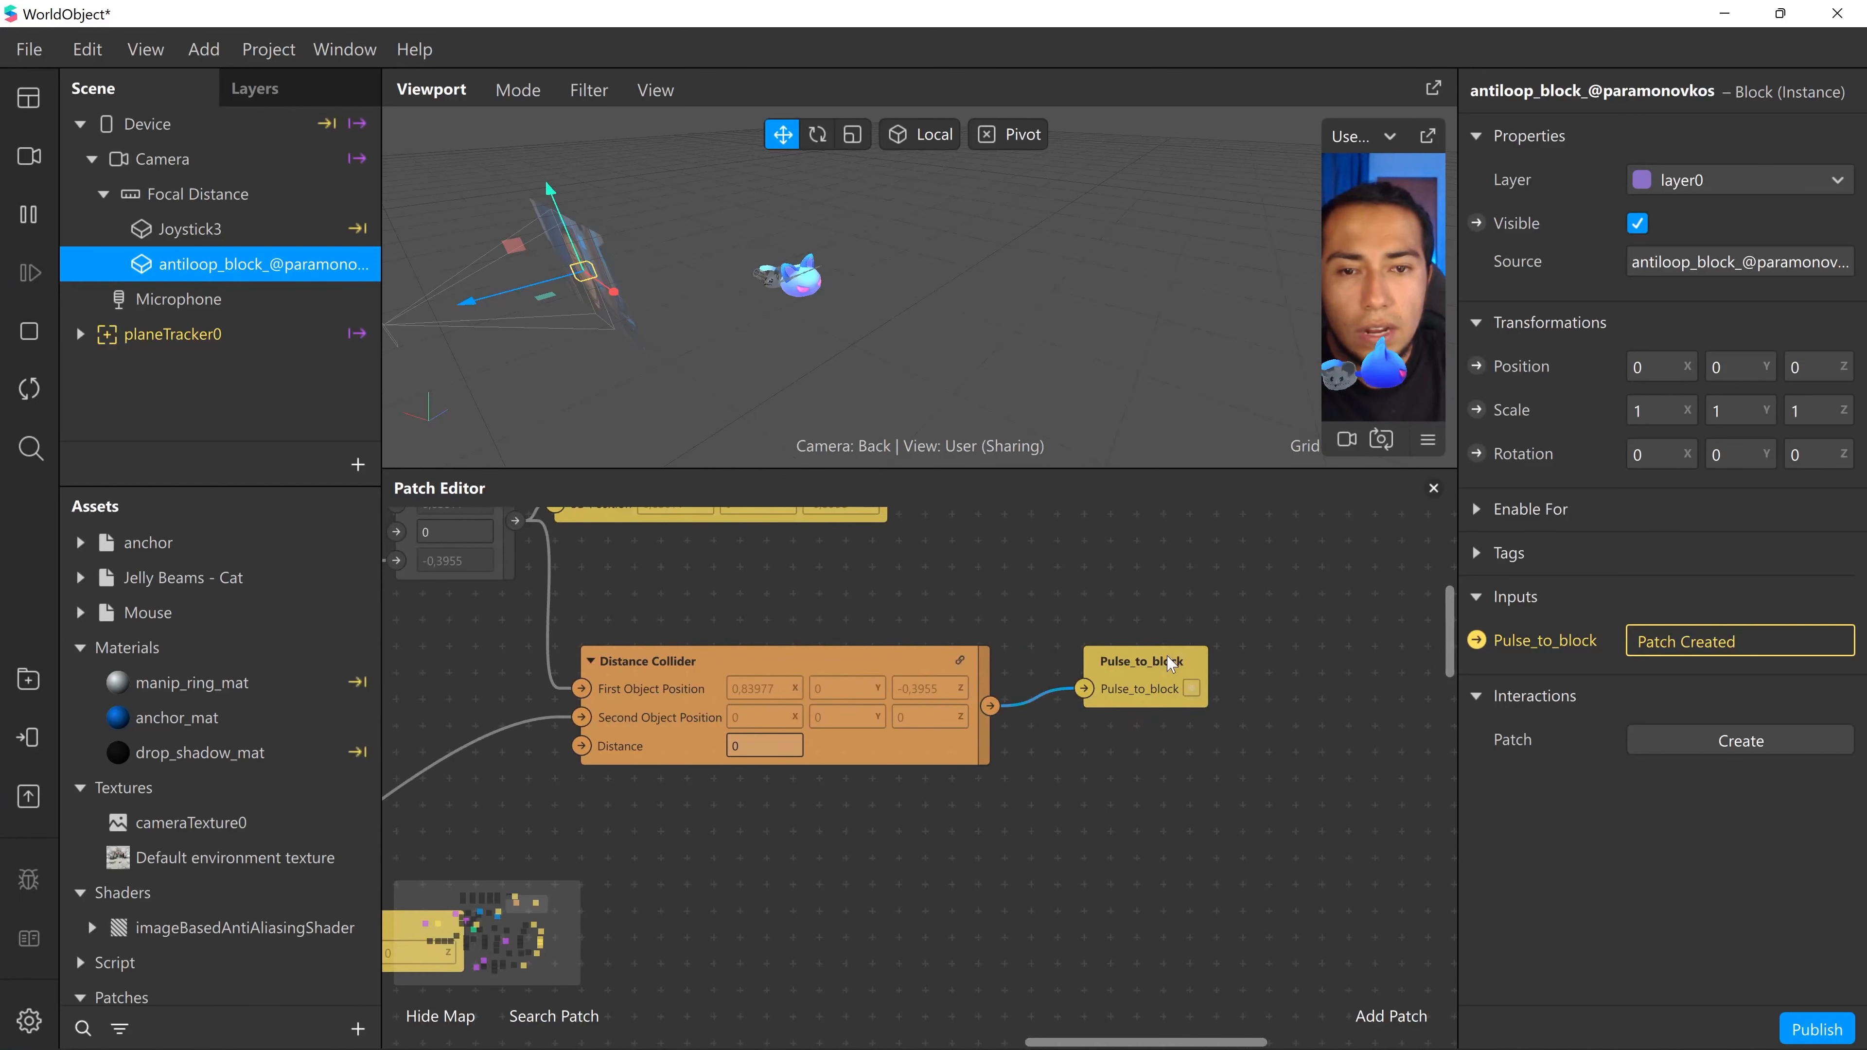
drag(1170, 658, 1198, 631)
- Set the Distance Collider's Distance to 0,5
click(760, 744)
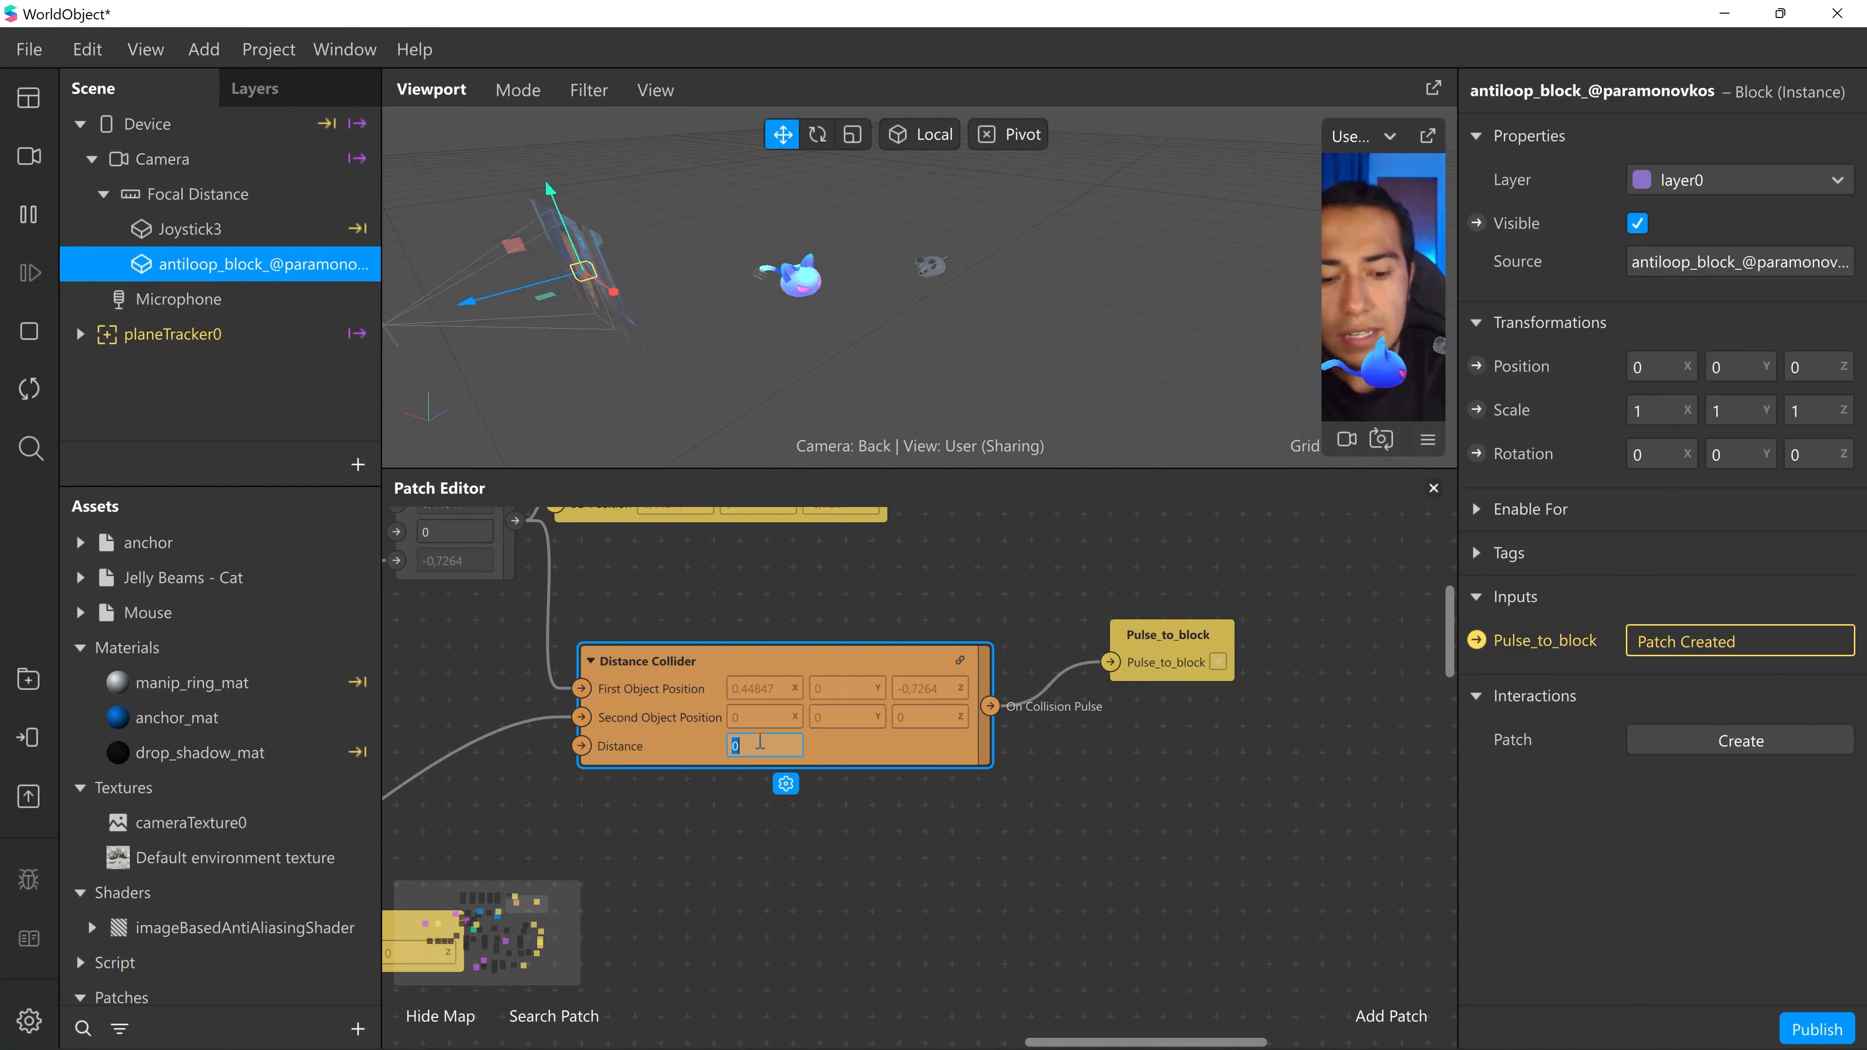
text(0,5)
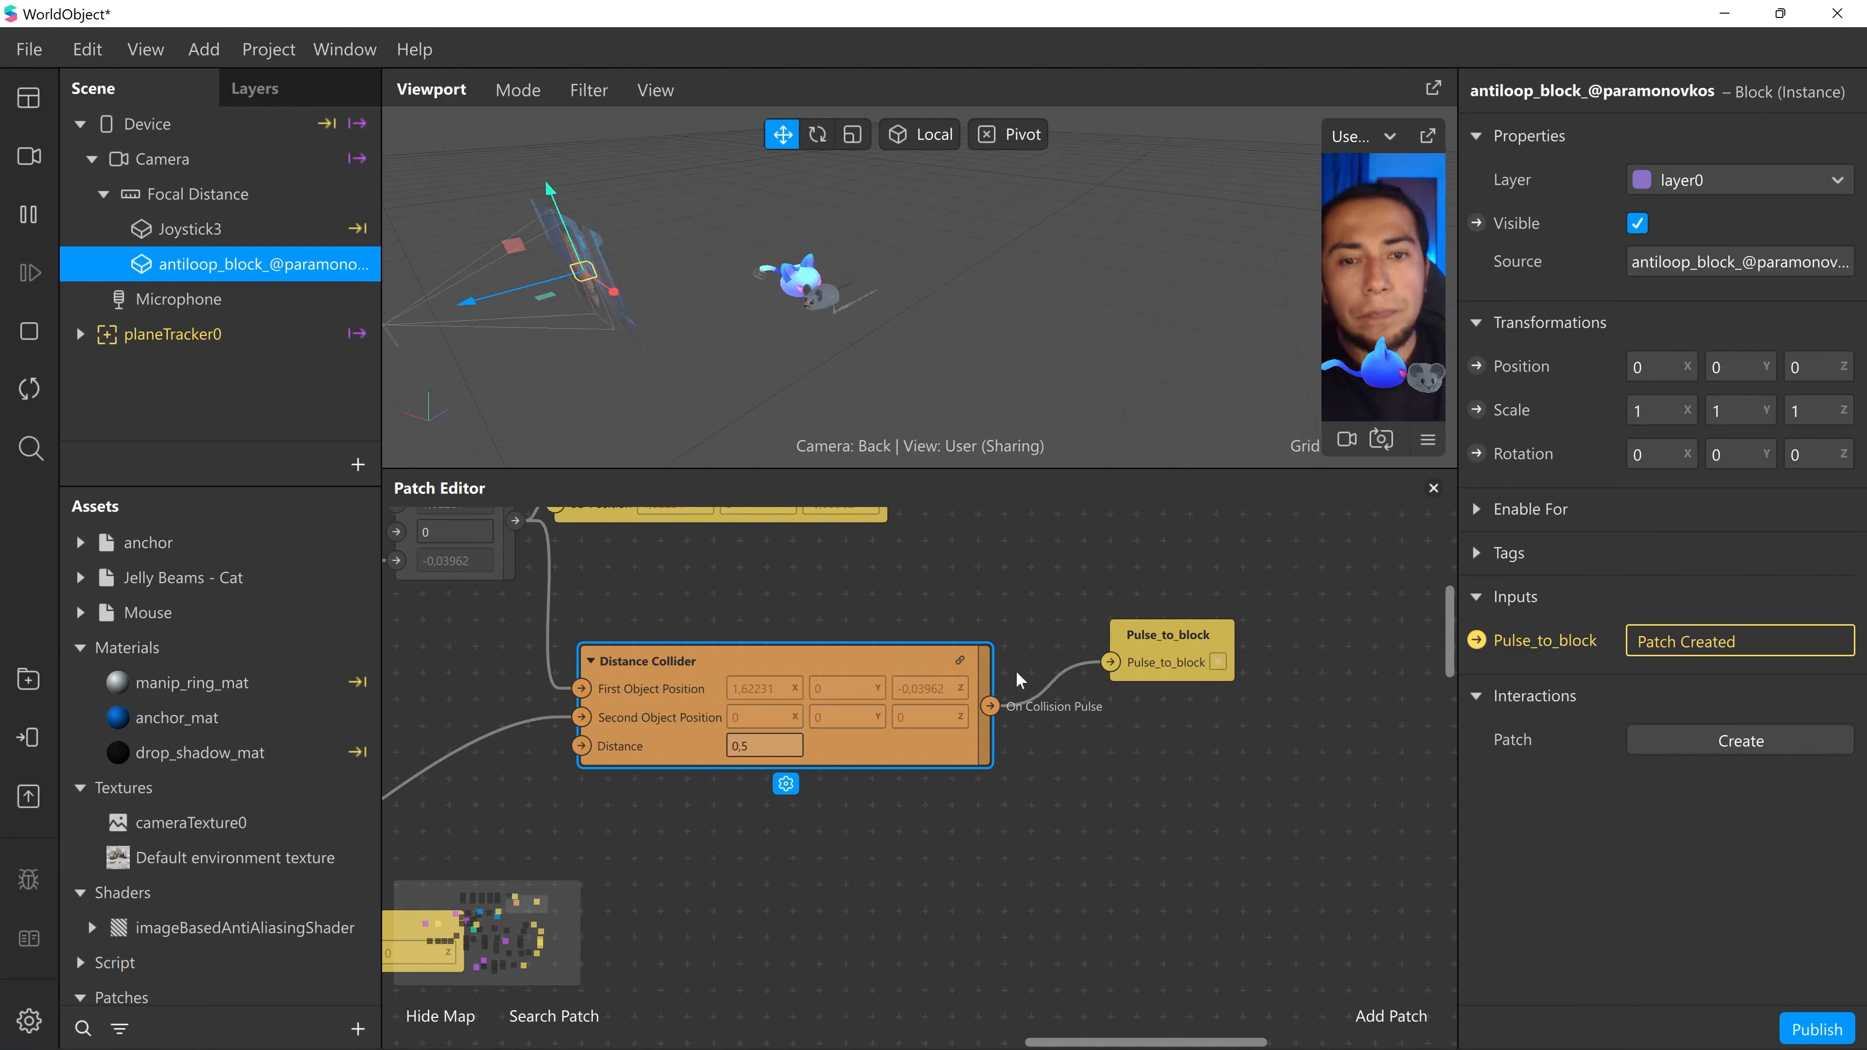
middle_drag(931, 727, 1147, 750)
middle_drag(734, 642, 673, 683)
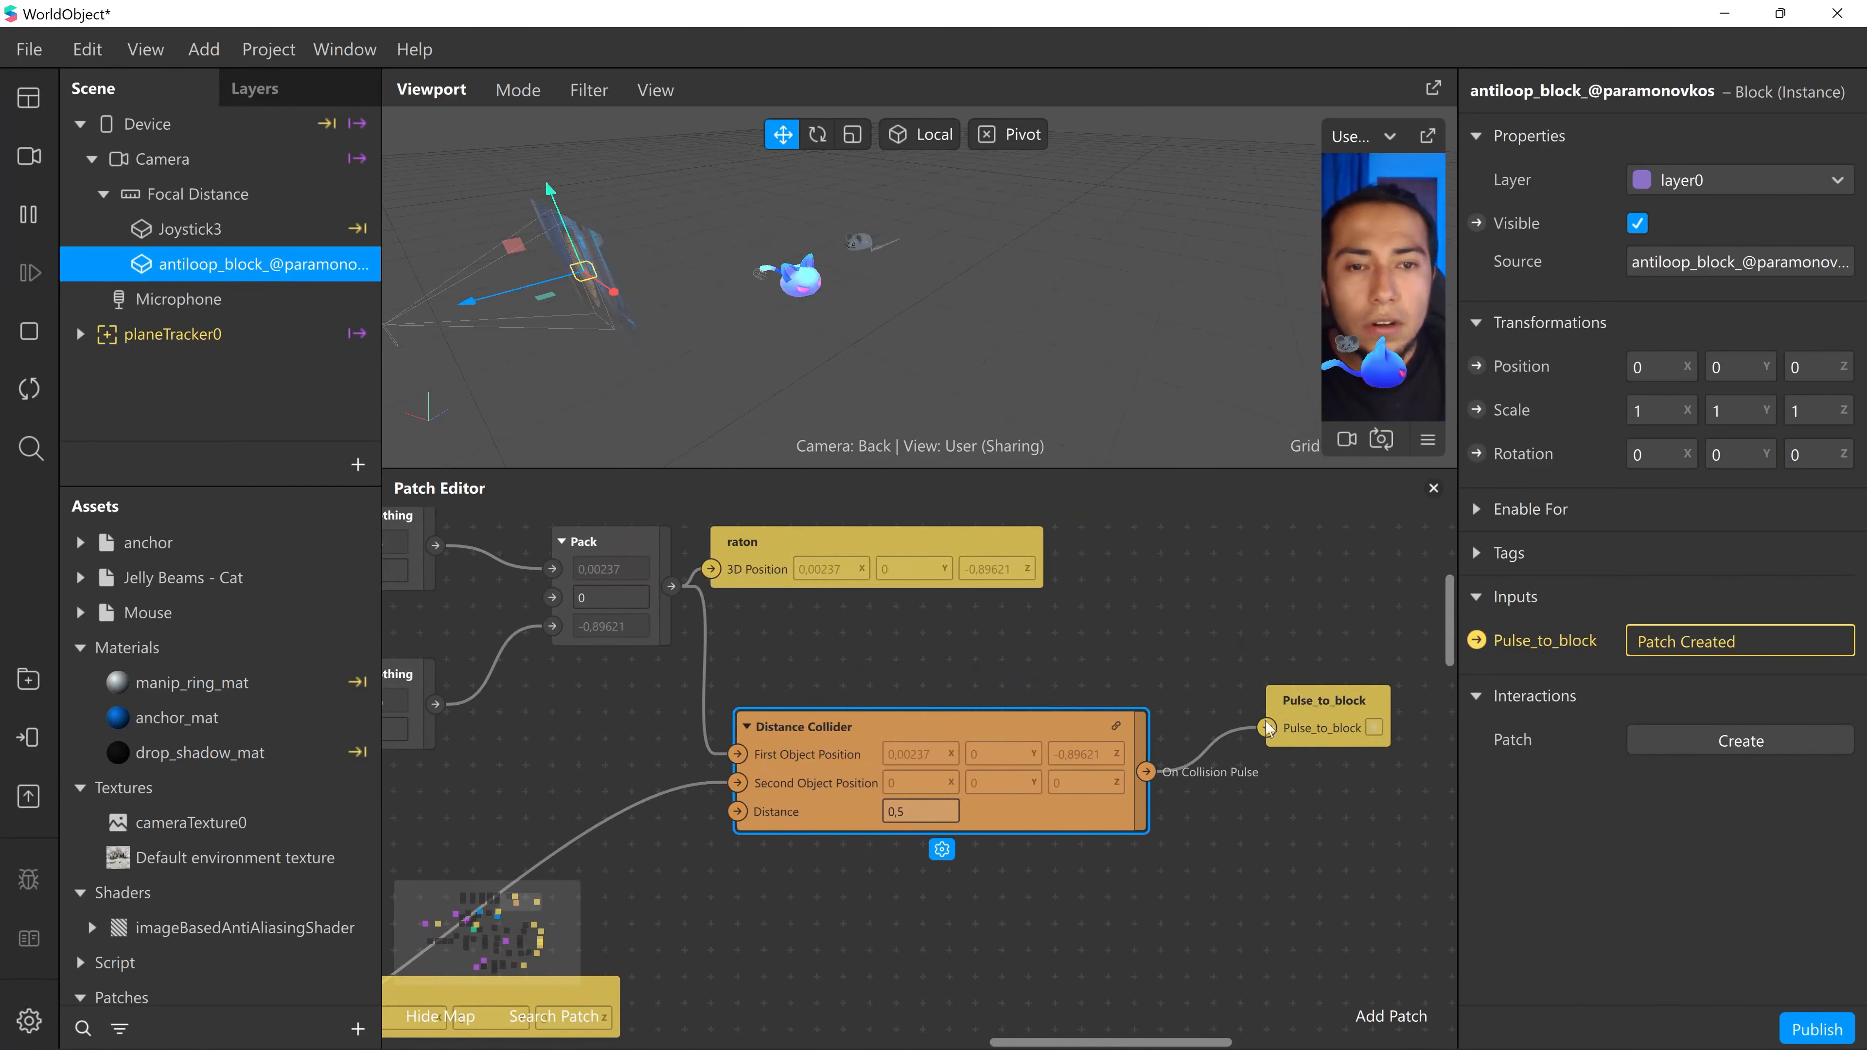
middle_drag(1111, 809, 1070, 809)
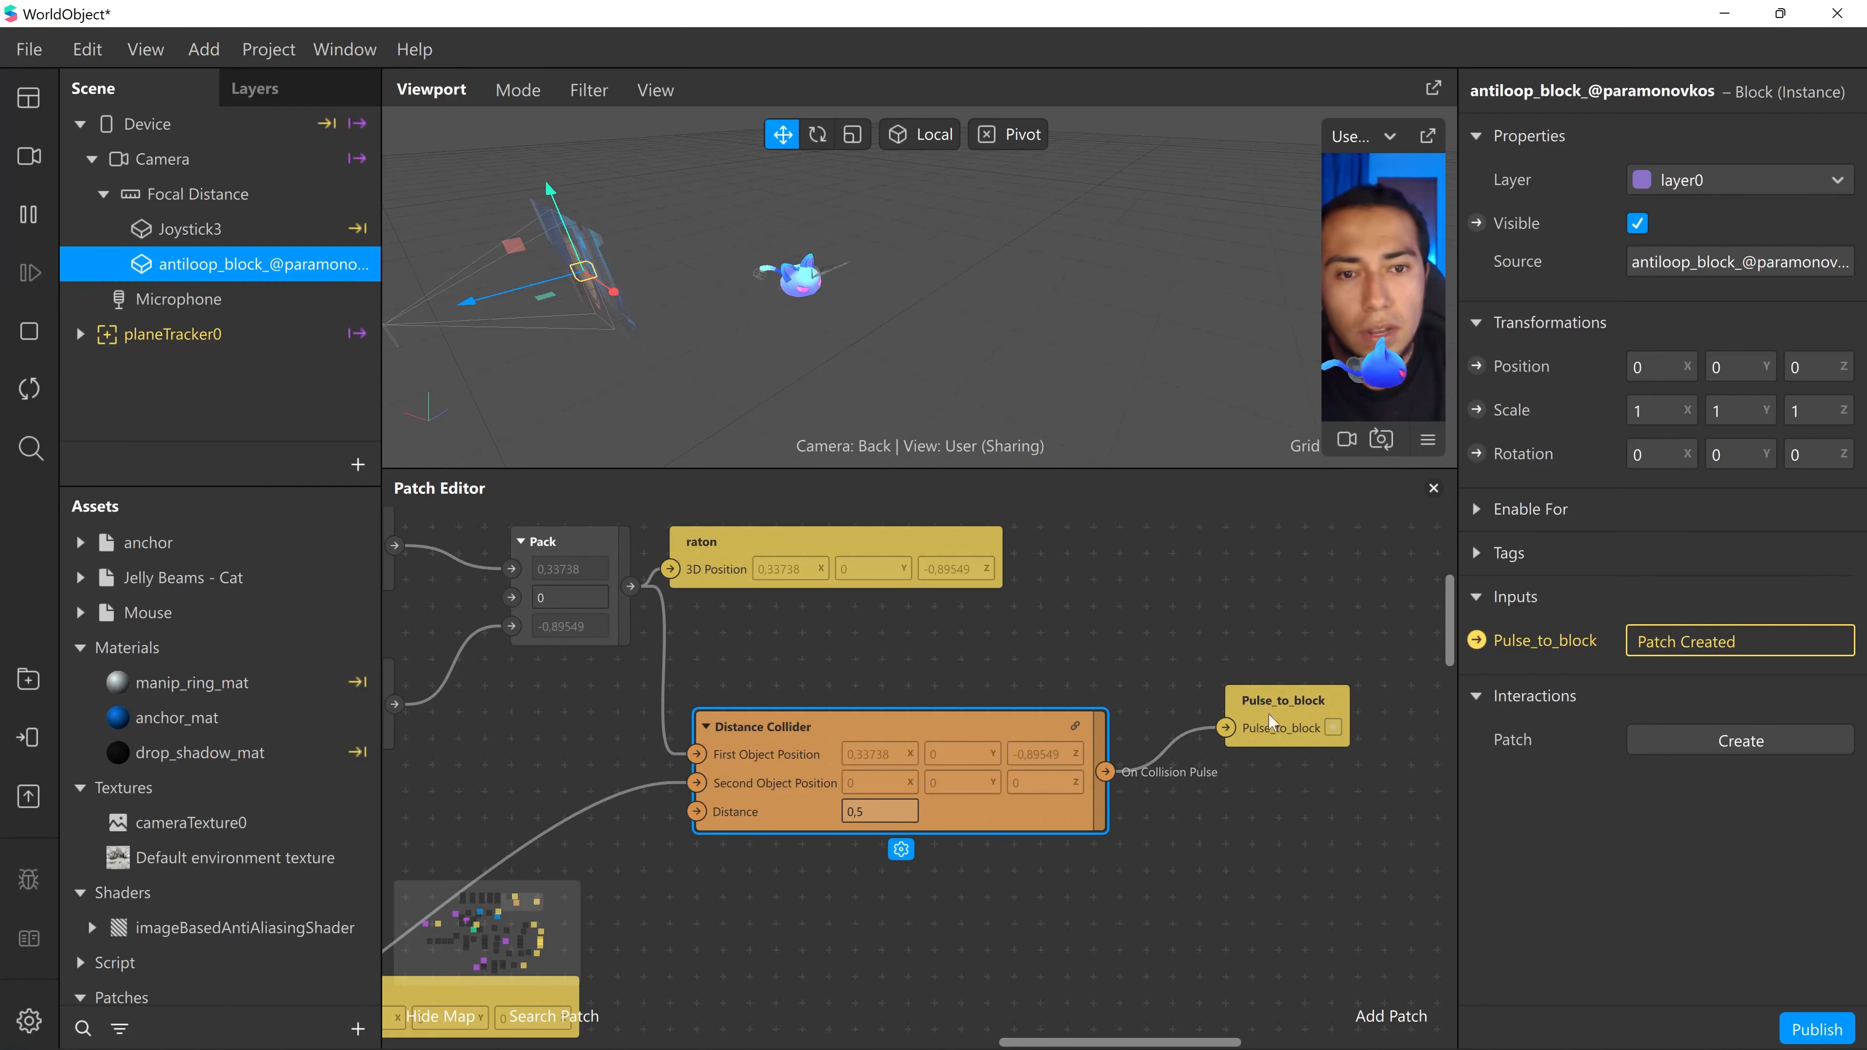
- Add the antiloop block's output patch to the graph, hide the graph map, and place the patch ahead of the two Loop Animation patches
middle_drag(463, 627, 1185, 658)
middle_drag(519, 623, 1172, 652)
middle_drag(985, 653, 1314, 677)
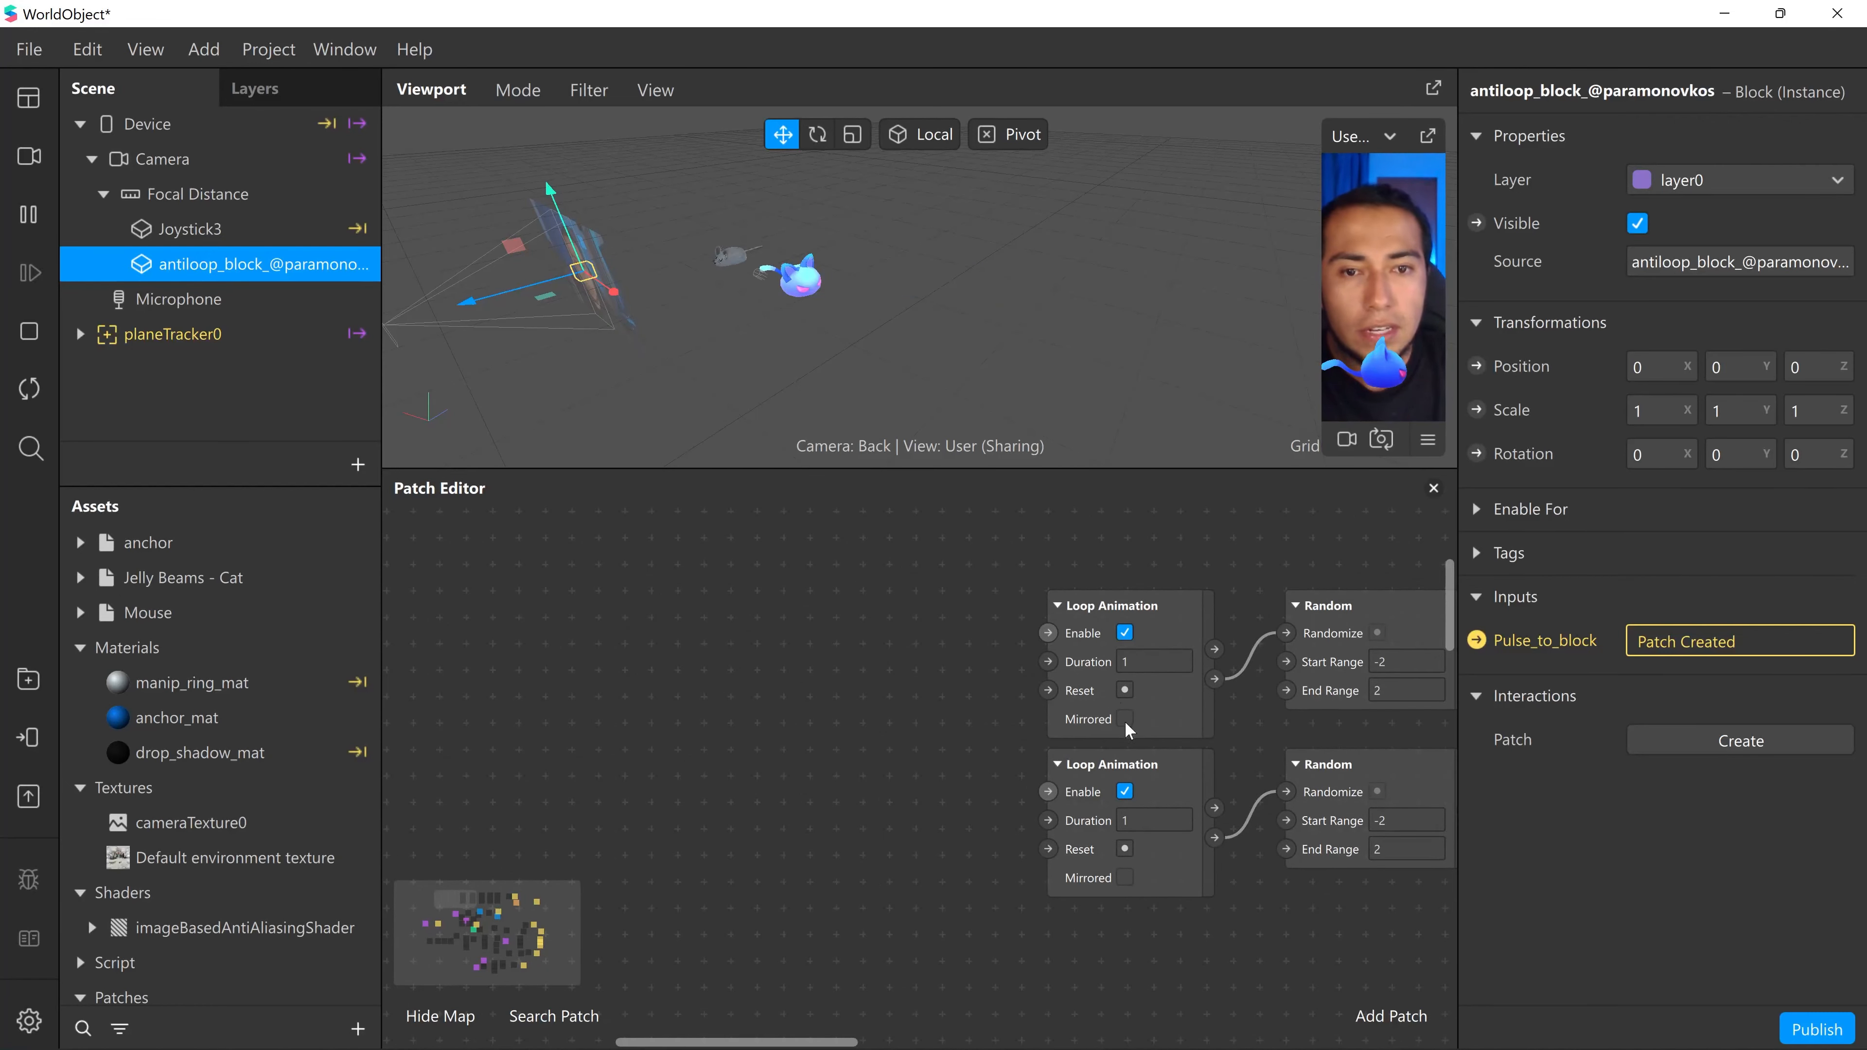
middle_drag(1128, 728, 1006, 725)
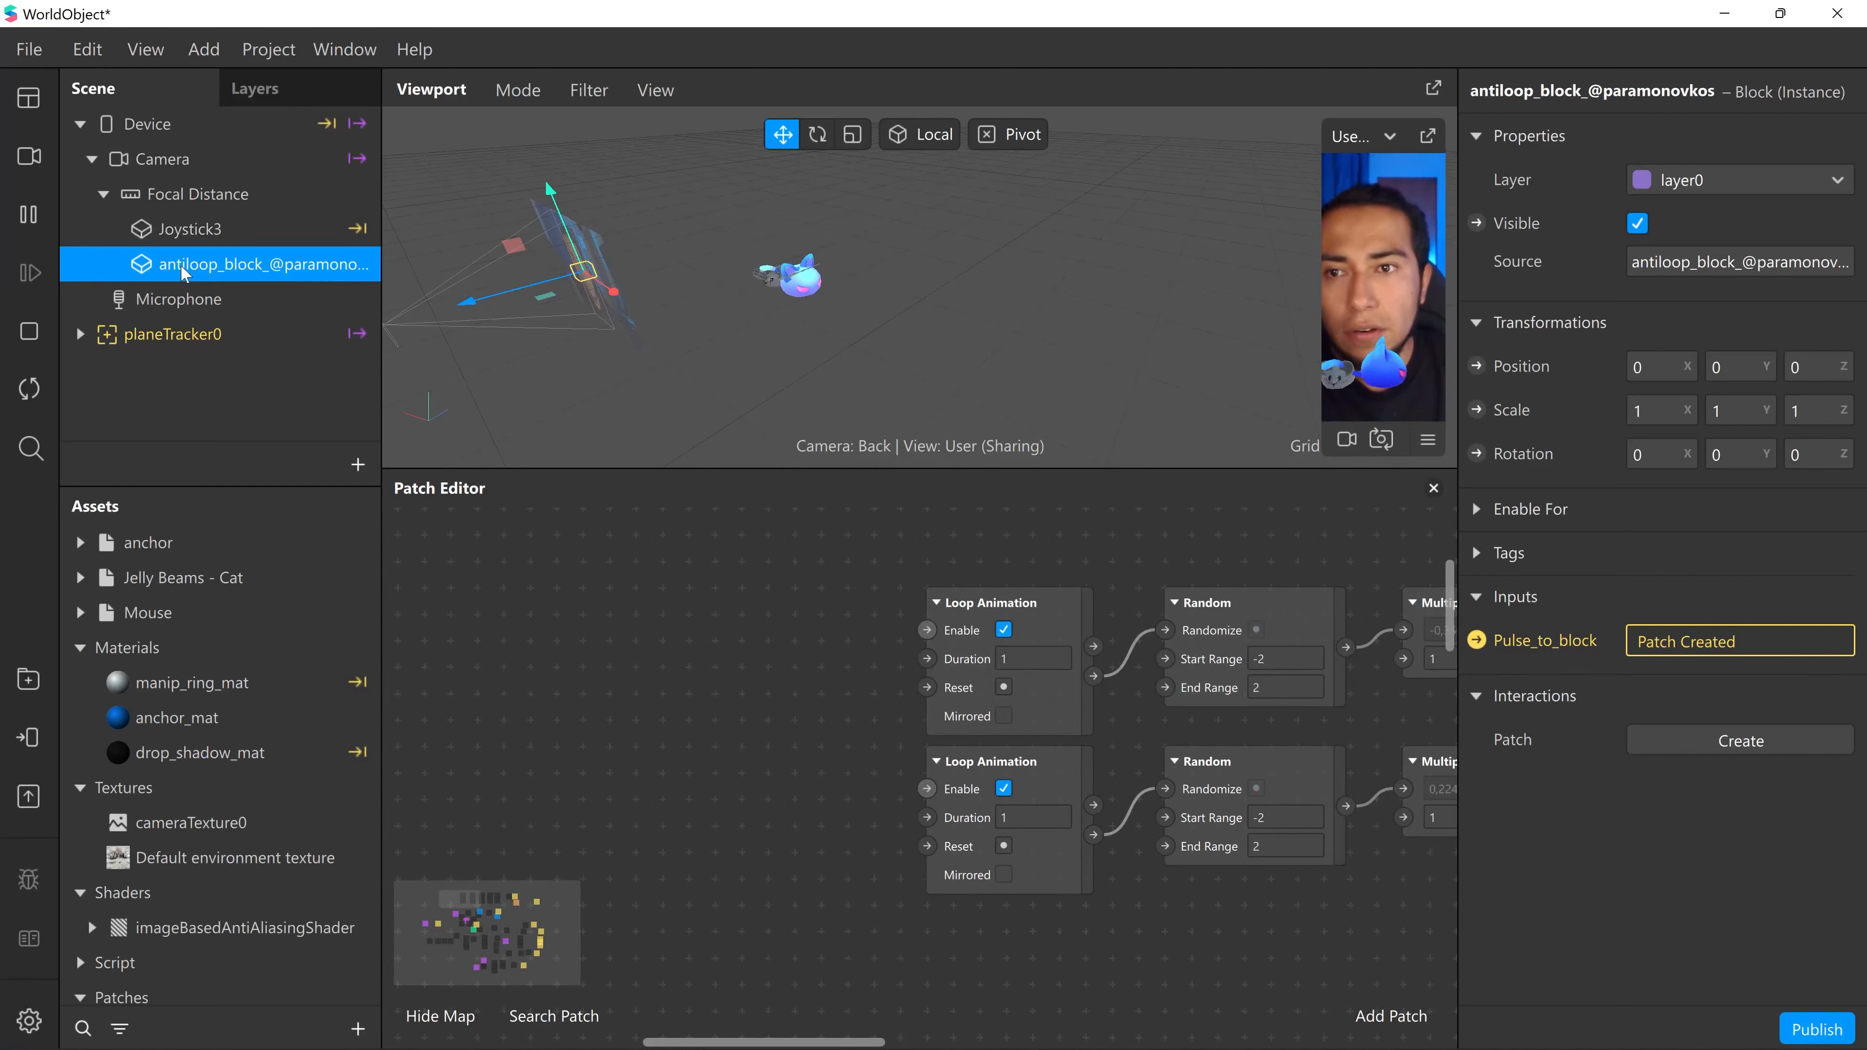
drag(184, 273, 646, 673)
scroll(679, 700, down, 15)
scroll(679, 701, right, 8)
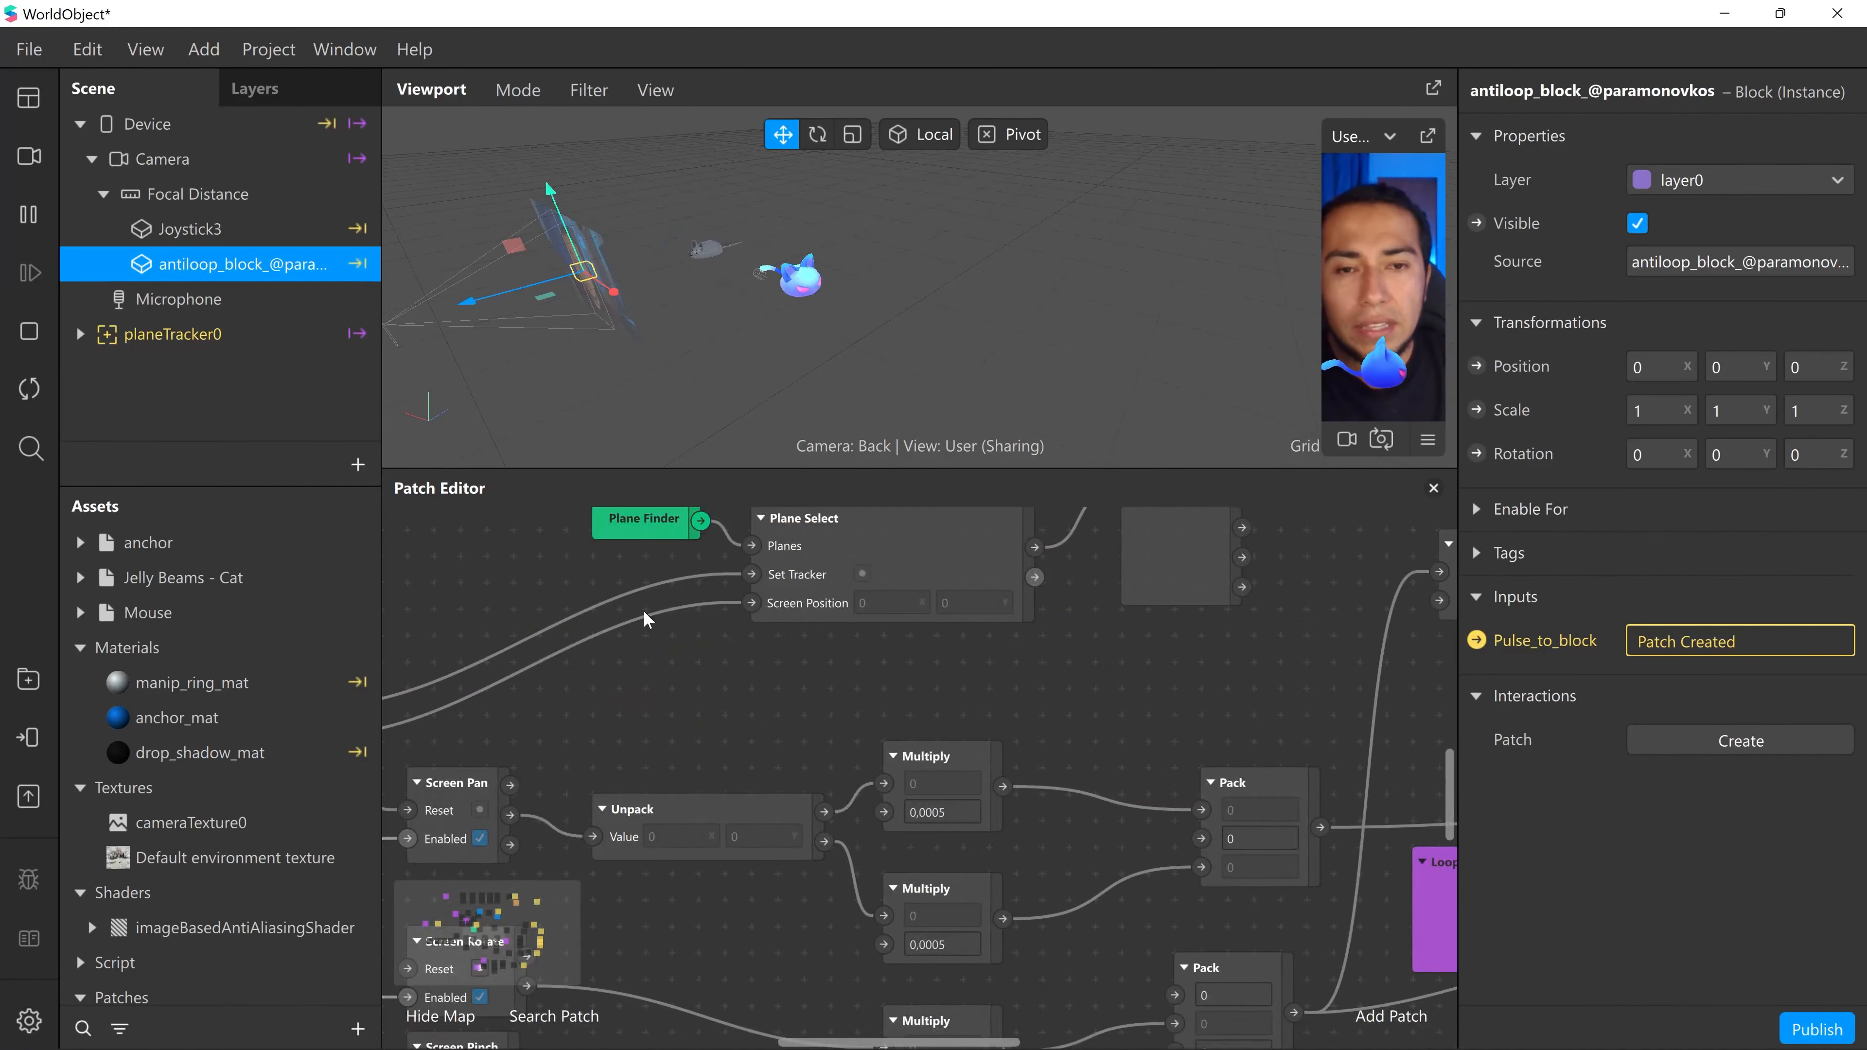
scroll(625, 625, up, 8)
scroll(624, 625, left, 12)
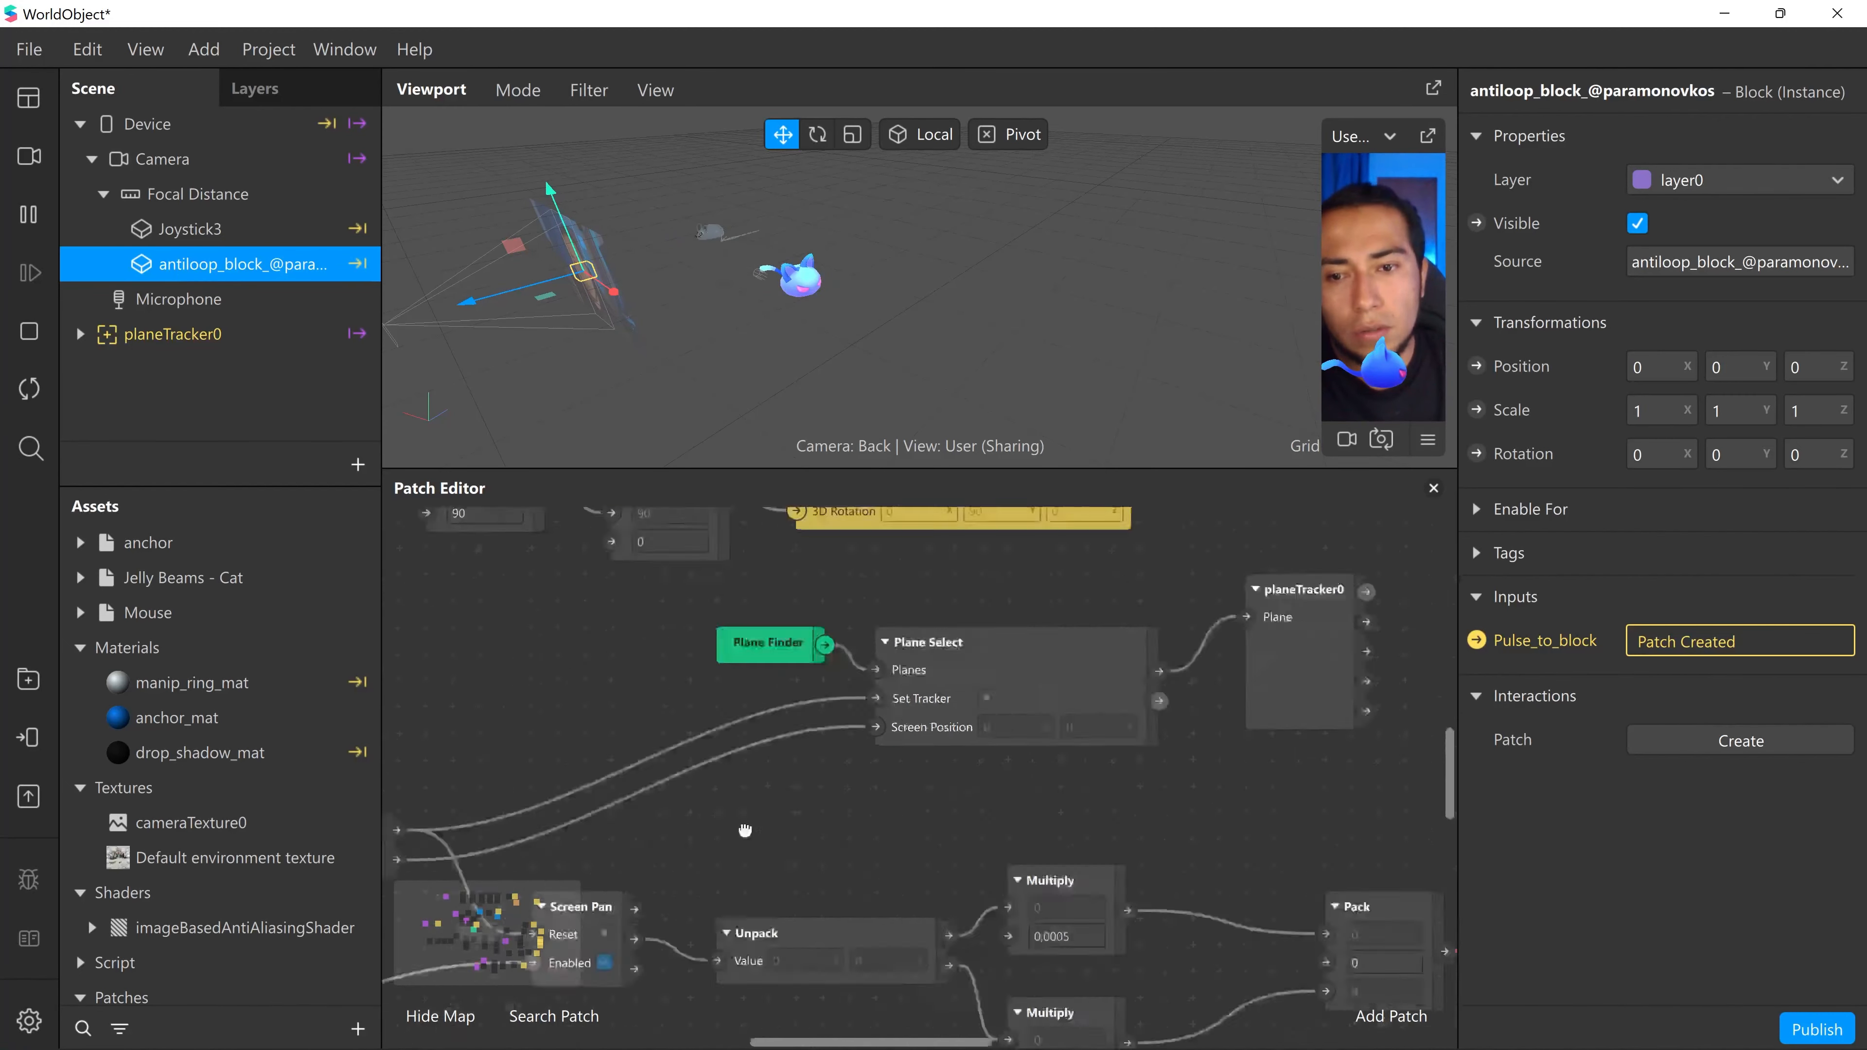
middle_drag(636, 666, 863, 911)
middle_drag(704, 683, 933, 971)
middle_drag(1149, 772, 856, 777)
click(445, 1016)
scroll(666, 785, right, 1)
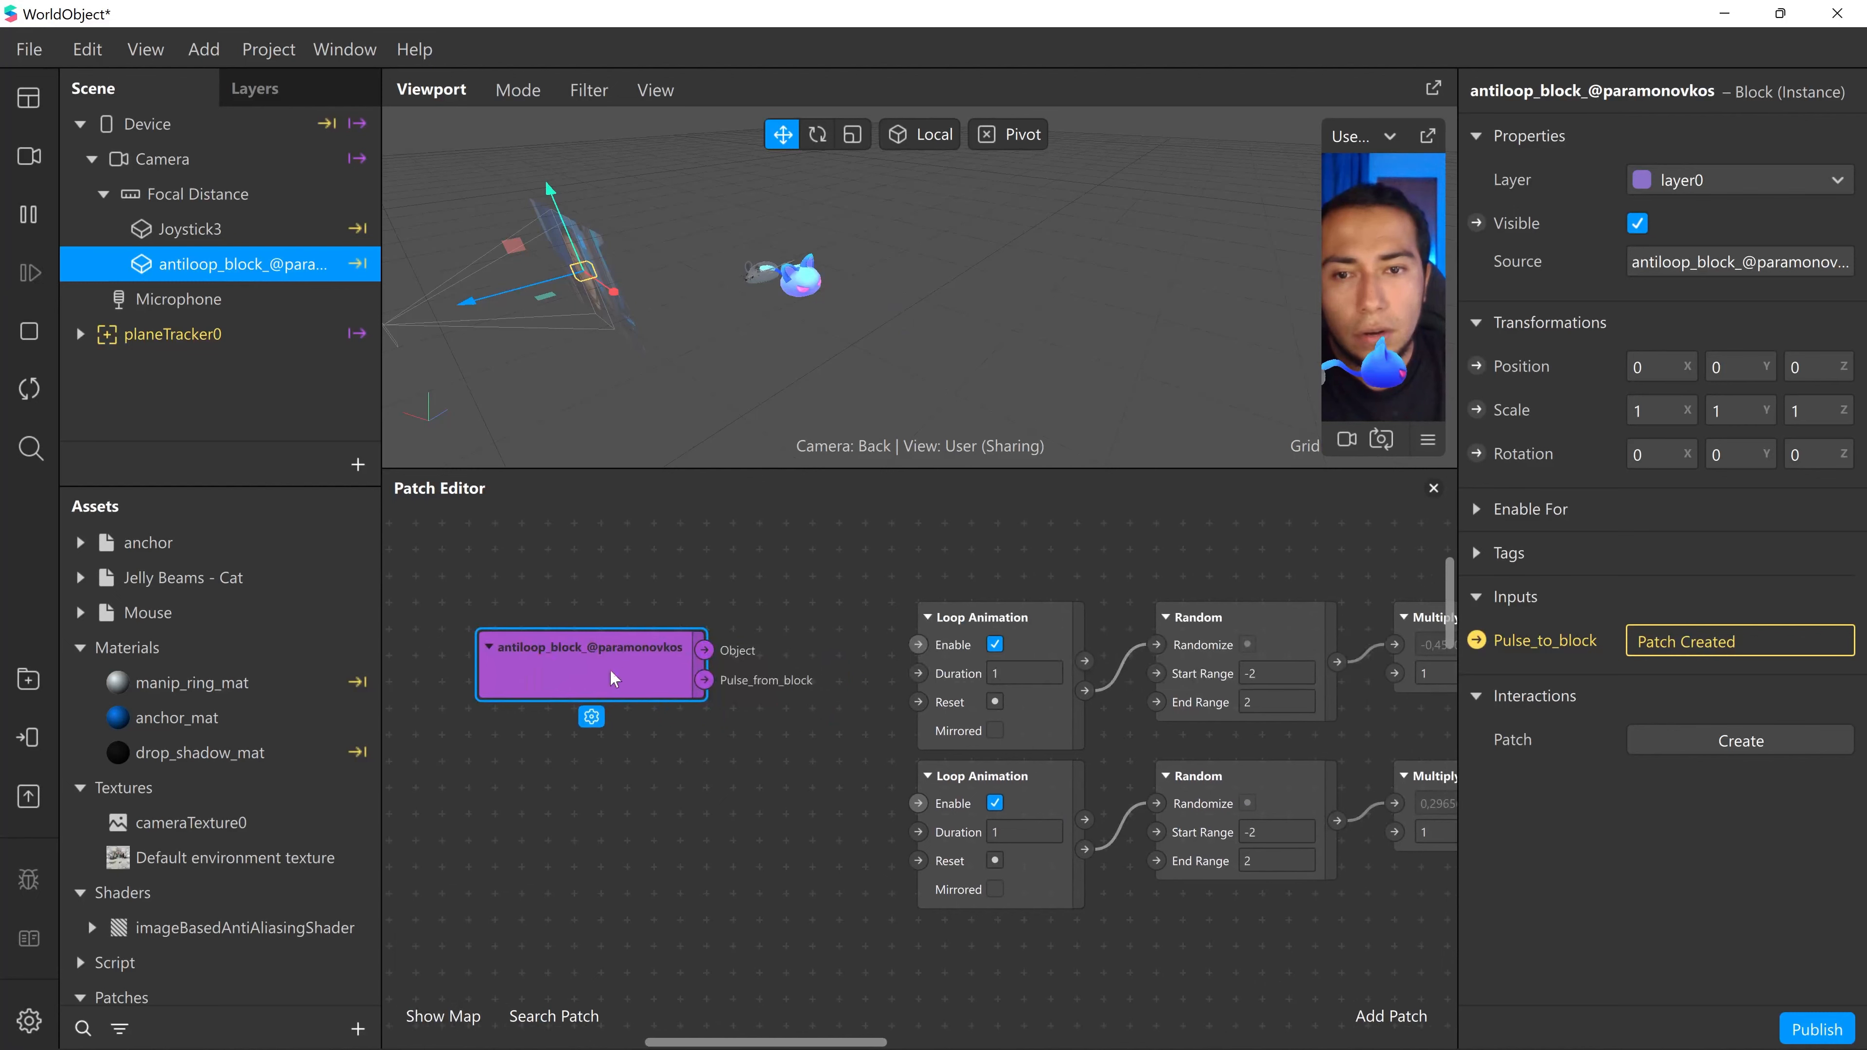
drag(610, 669, 474, 695)
middle_drag(670, 816, 741, 832)
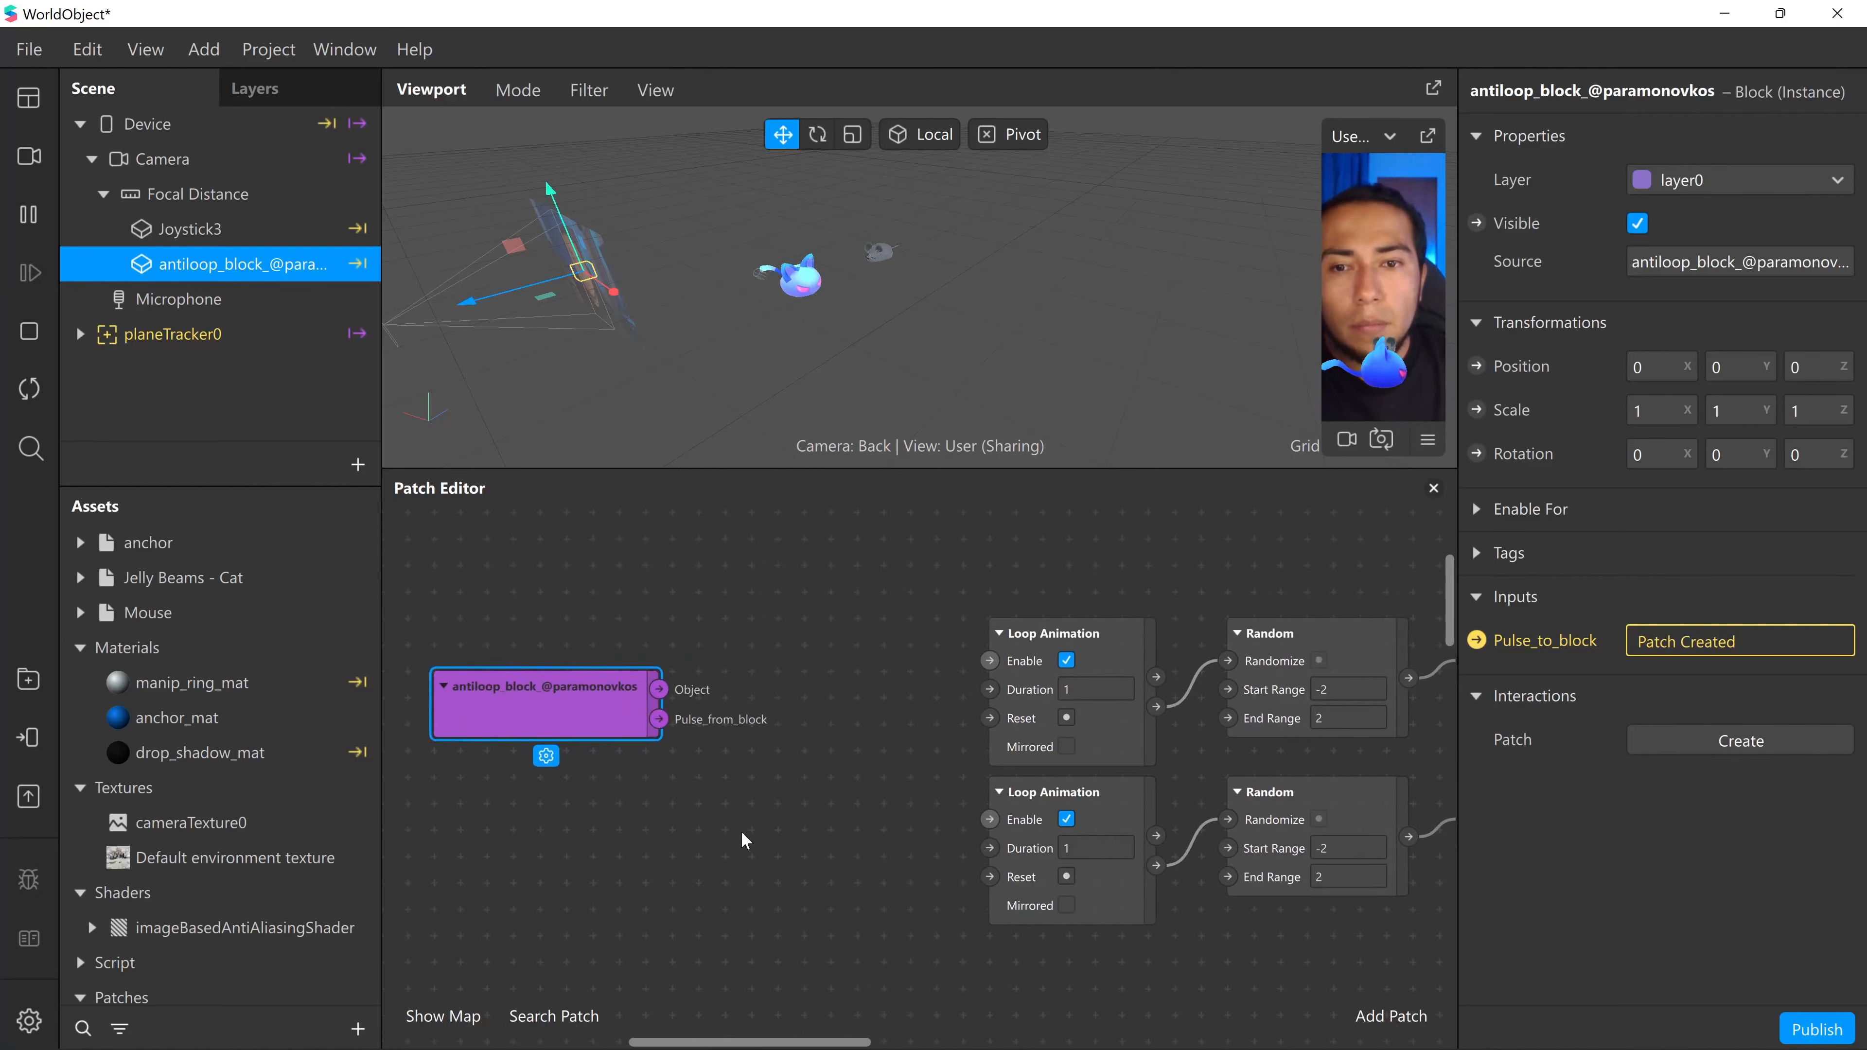
- Add a Switch patch turned on by the antiloop block's Pulse_from_block output, and feed its output to Enable on both Loop Animations
right_click(759, 831)
text(sw)
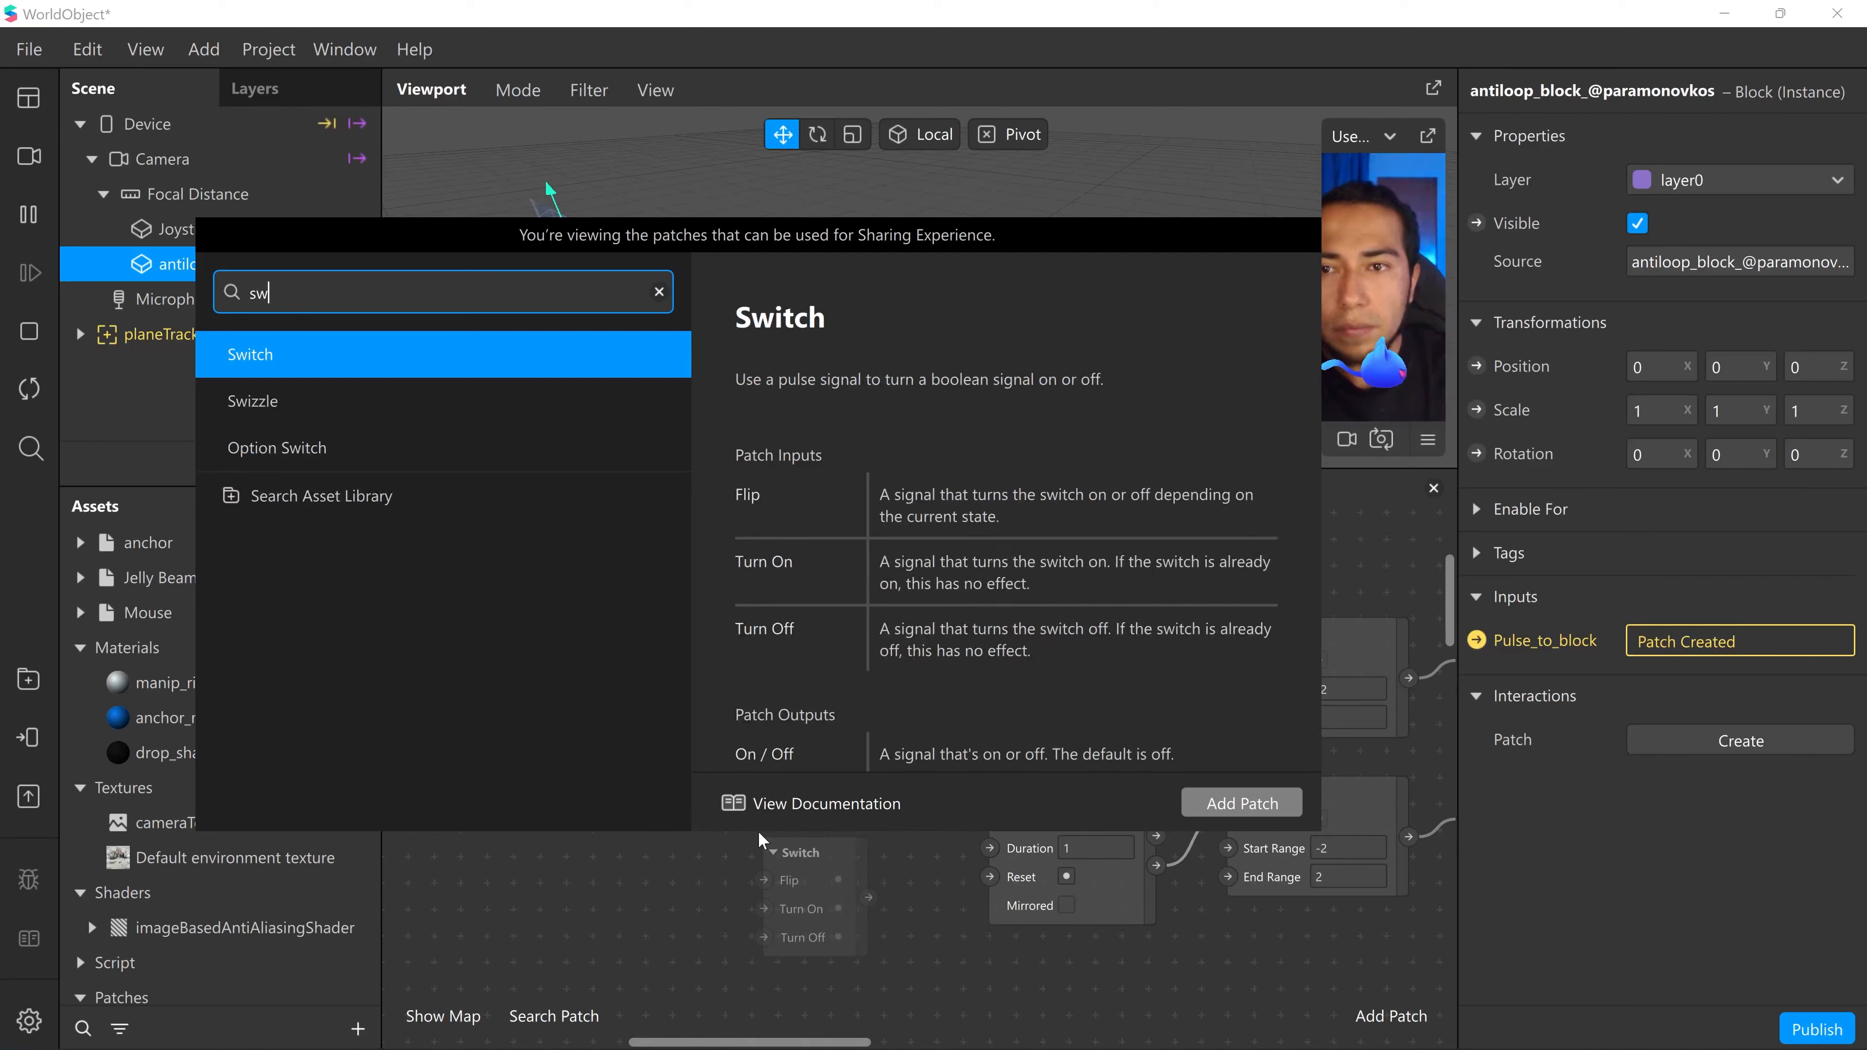
key(Return)
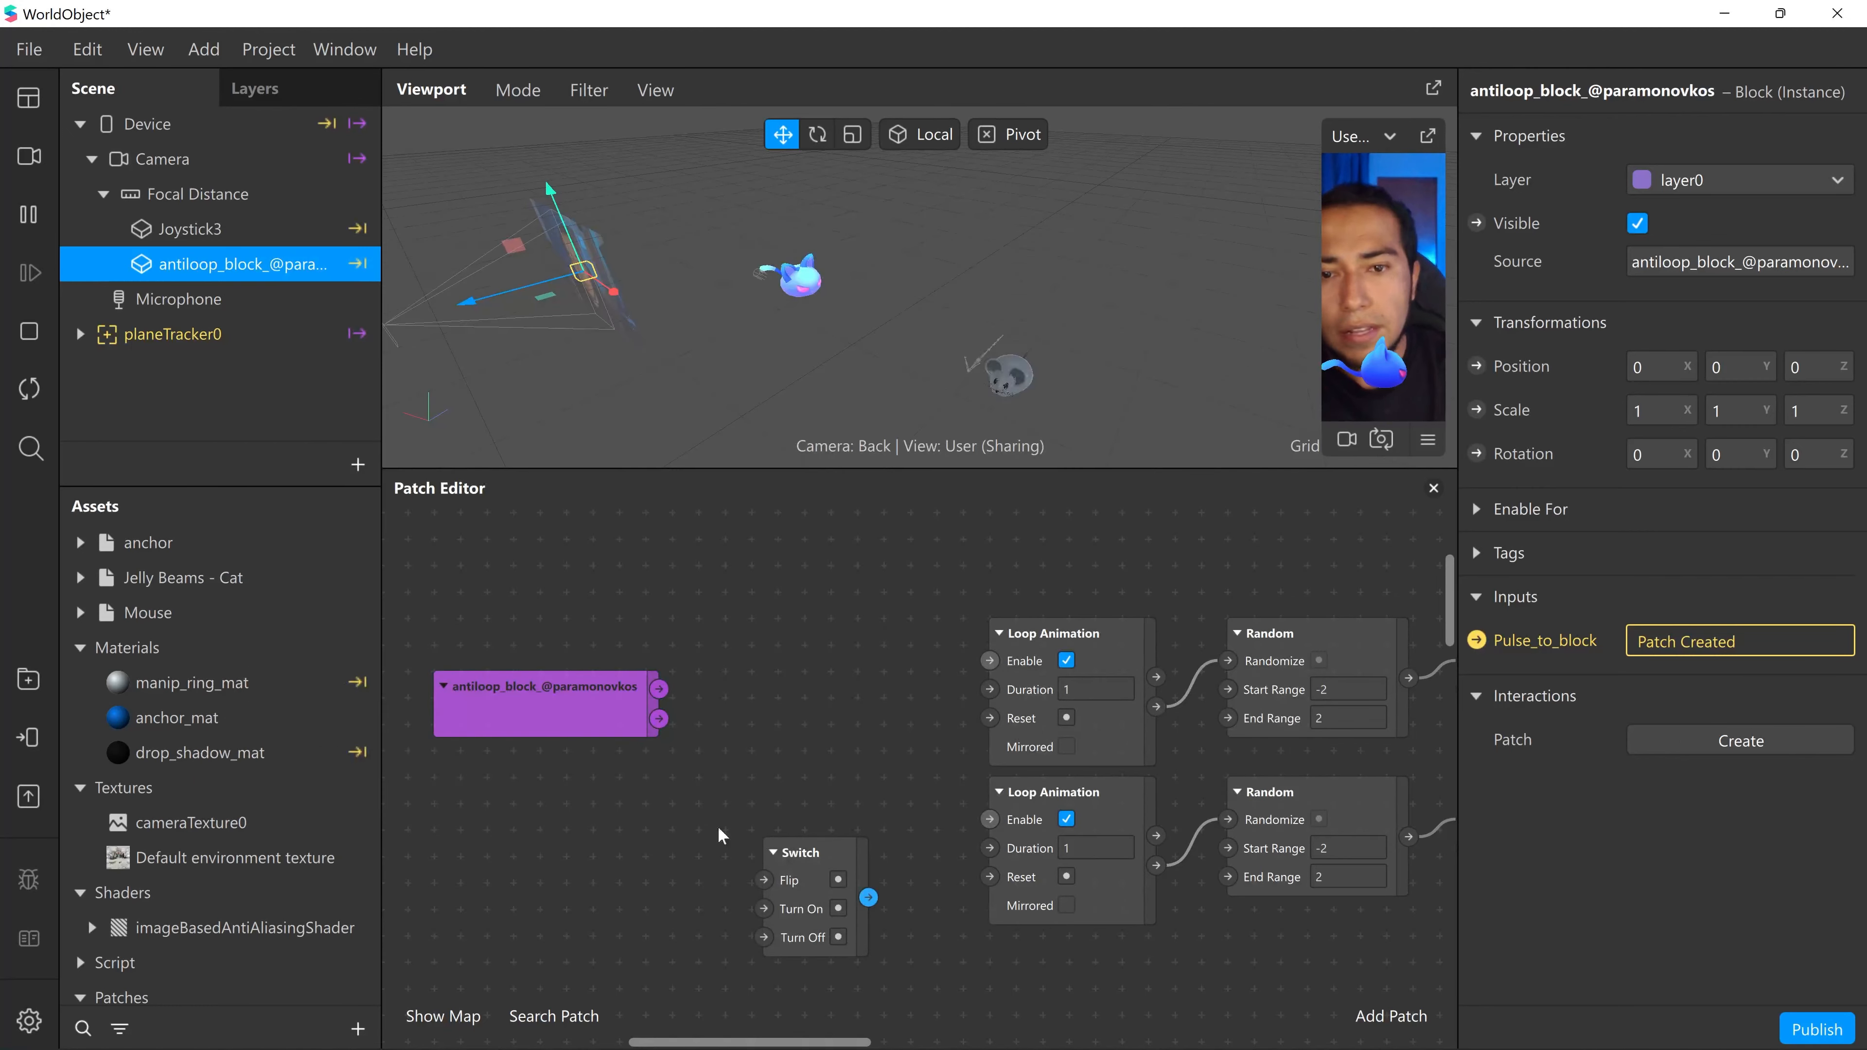
drag(594, 736, 540, 736)
drag(797, 854, 781, 656)
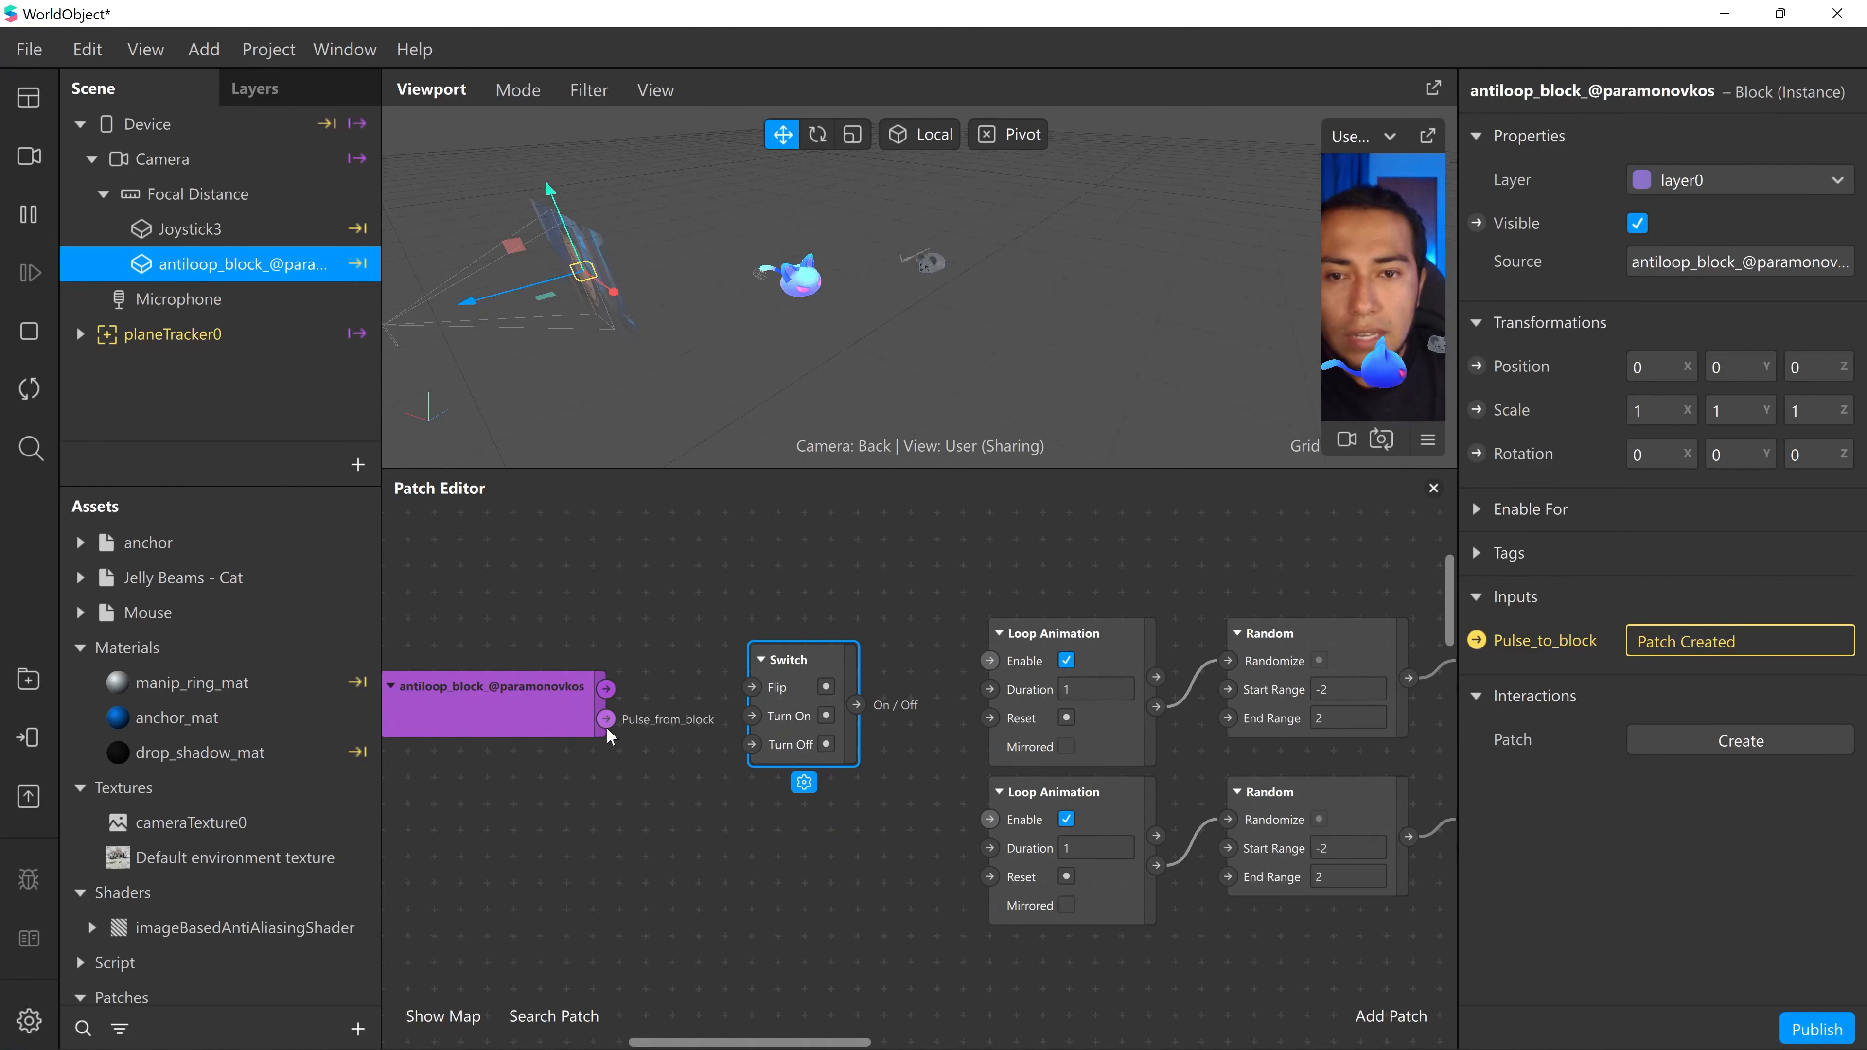
drag(606, 718, 989, 660)
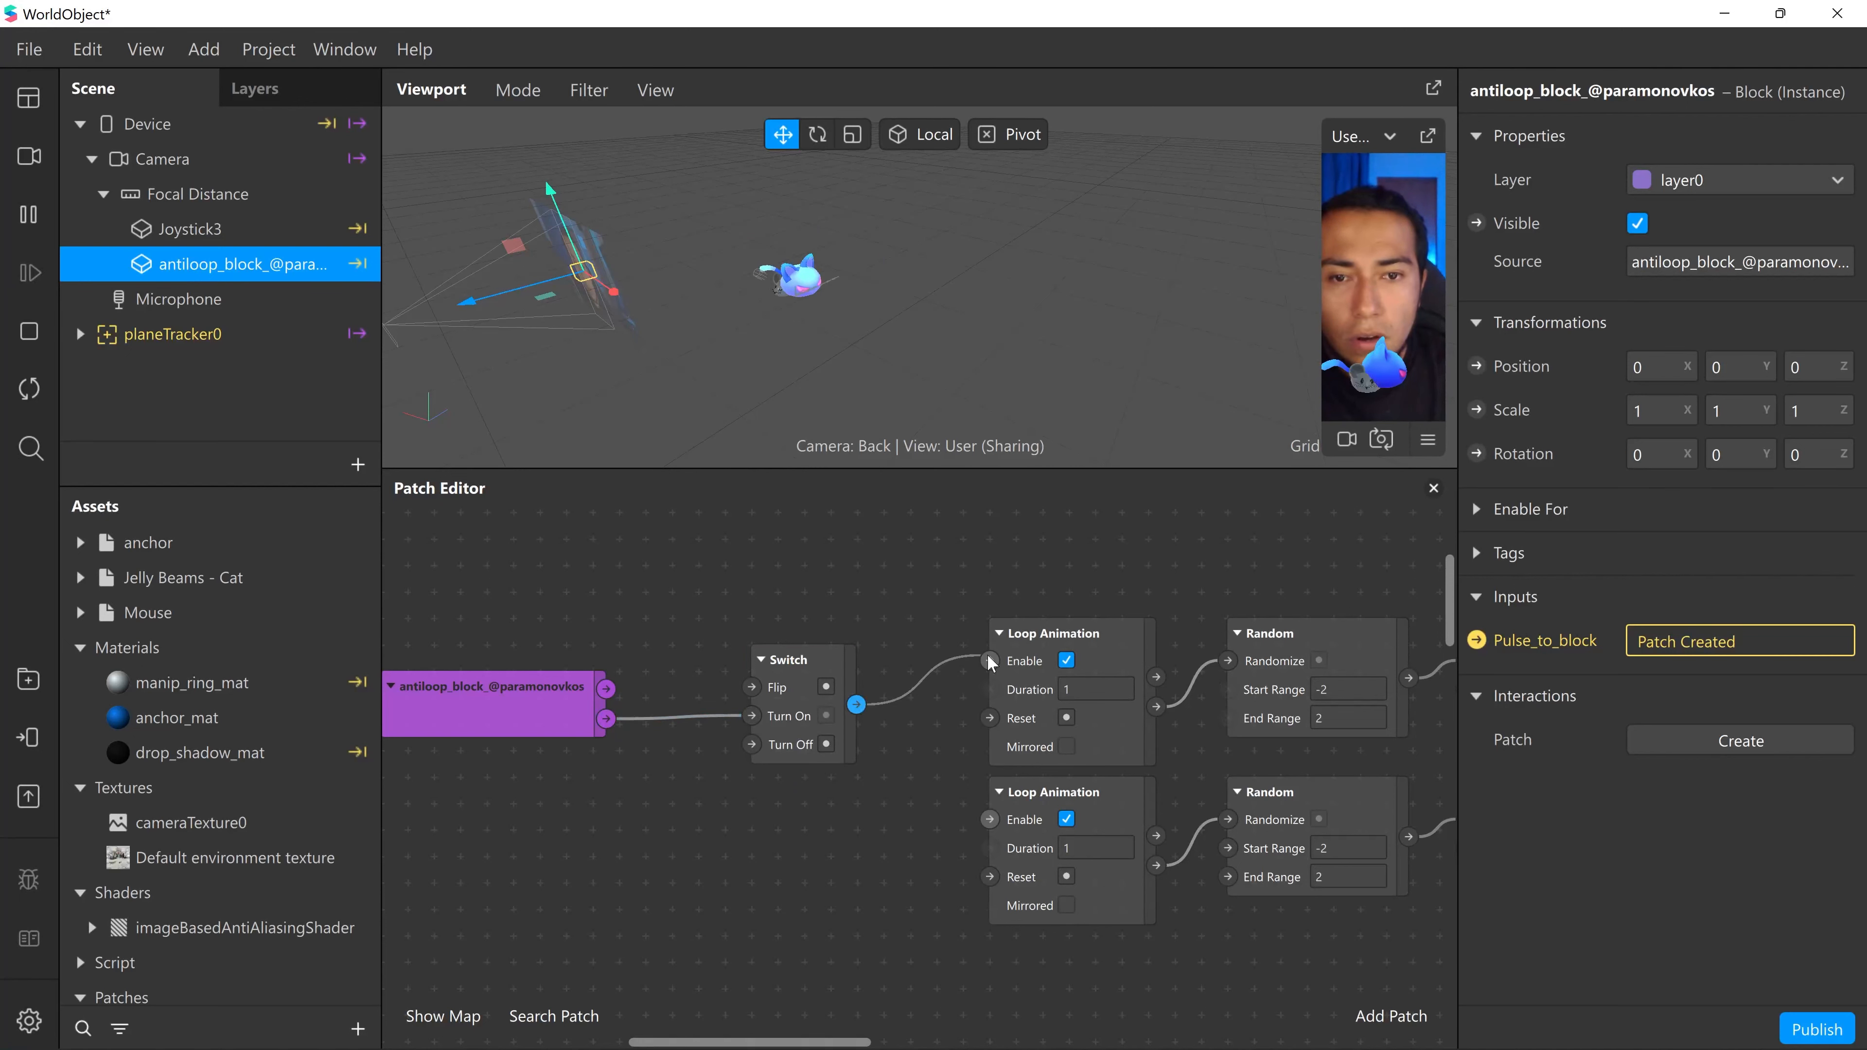
drag(856, 704, 1013, 823)
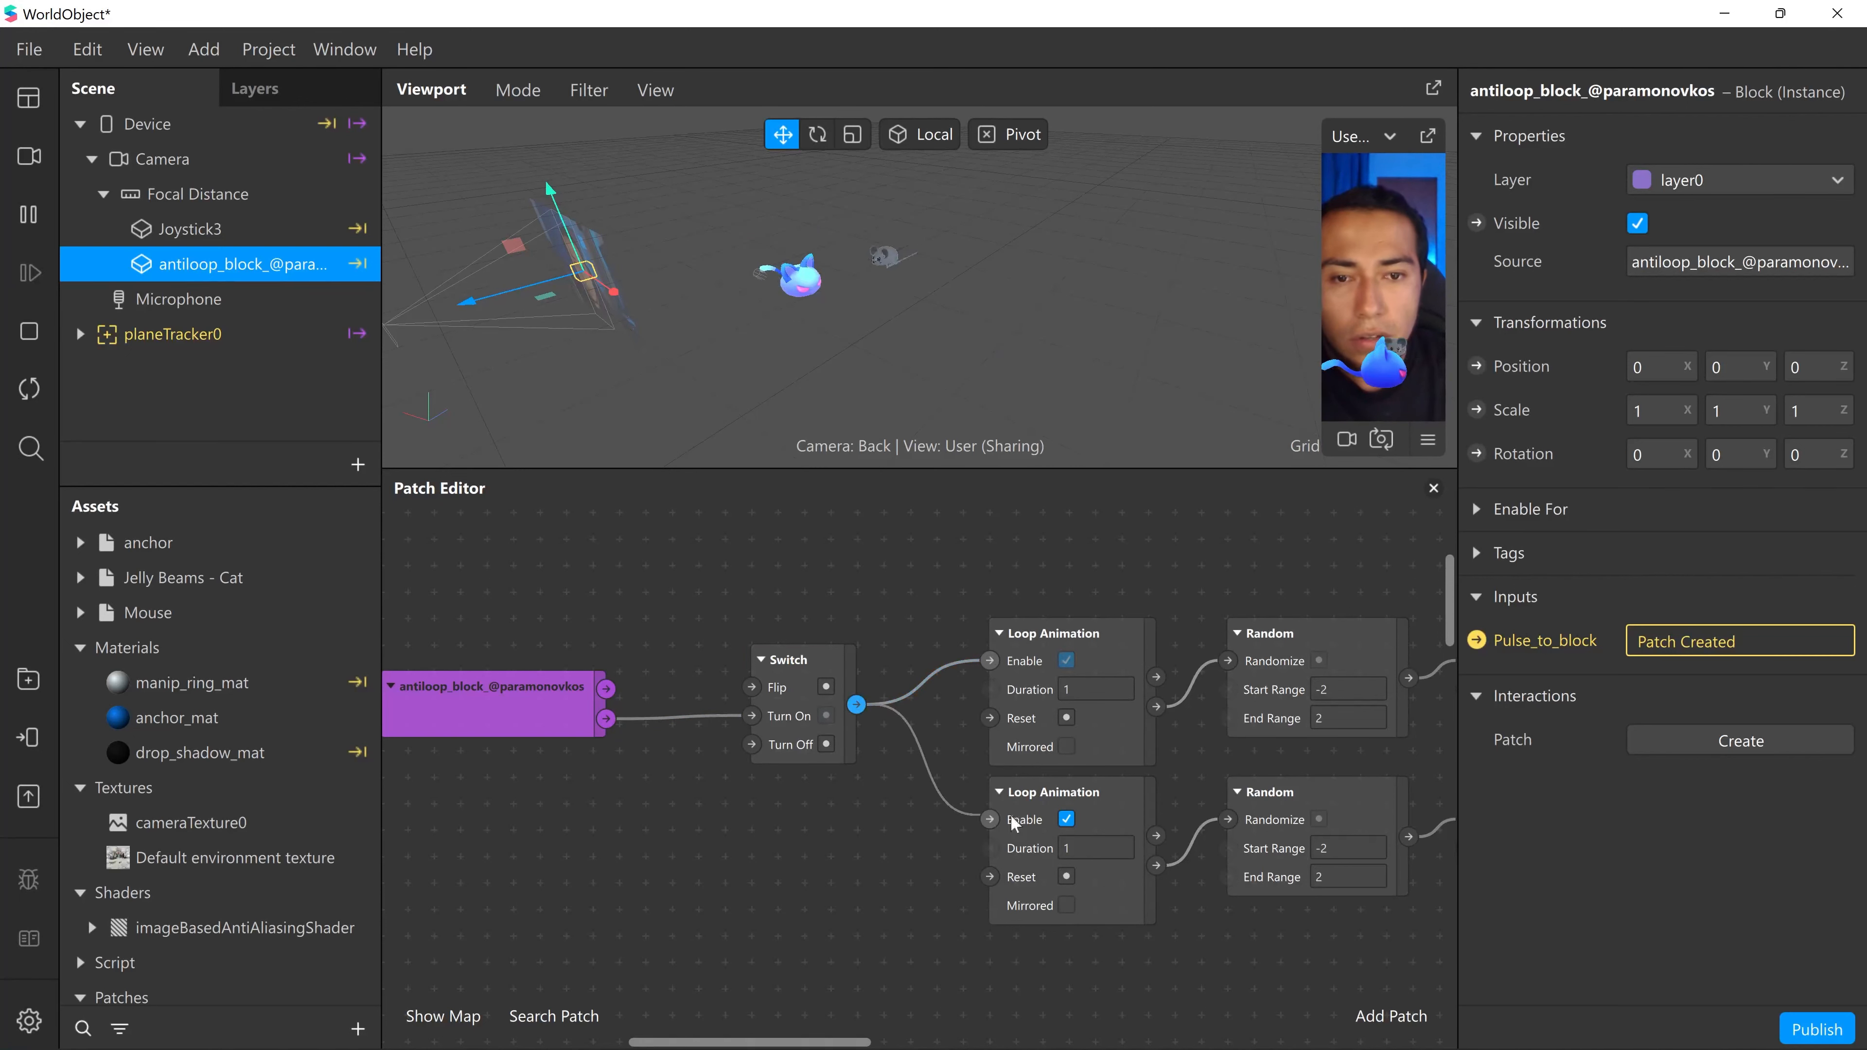
- Add a Delay patch with Duration 0,5 between the antiloop block's Pulse_from_block output and the Switch's Turn Off input
scroll(1072, 773, left, 5)
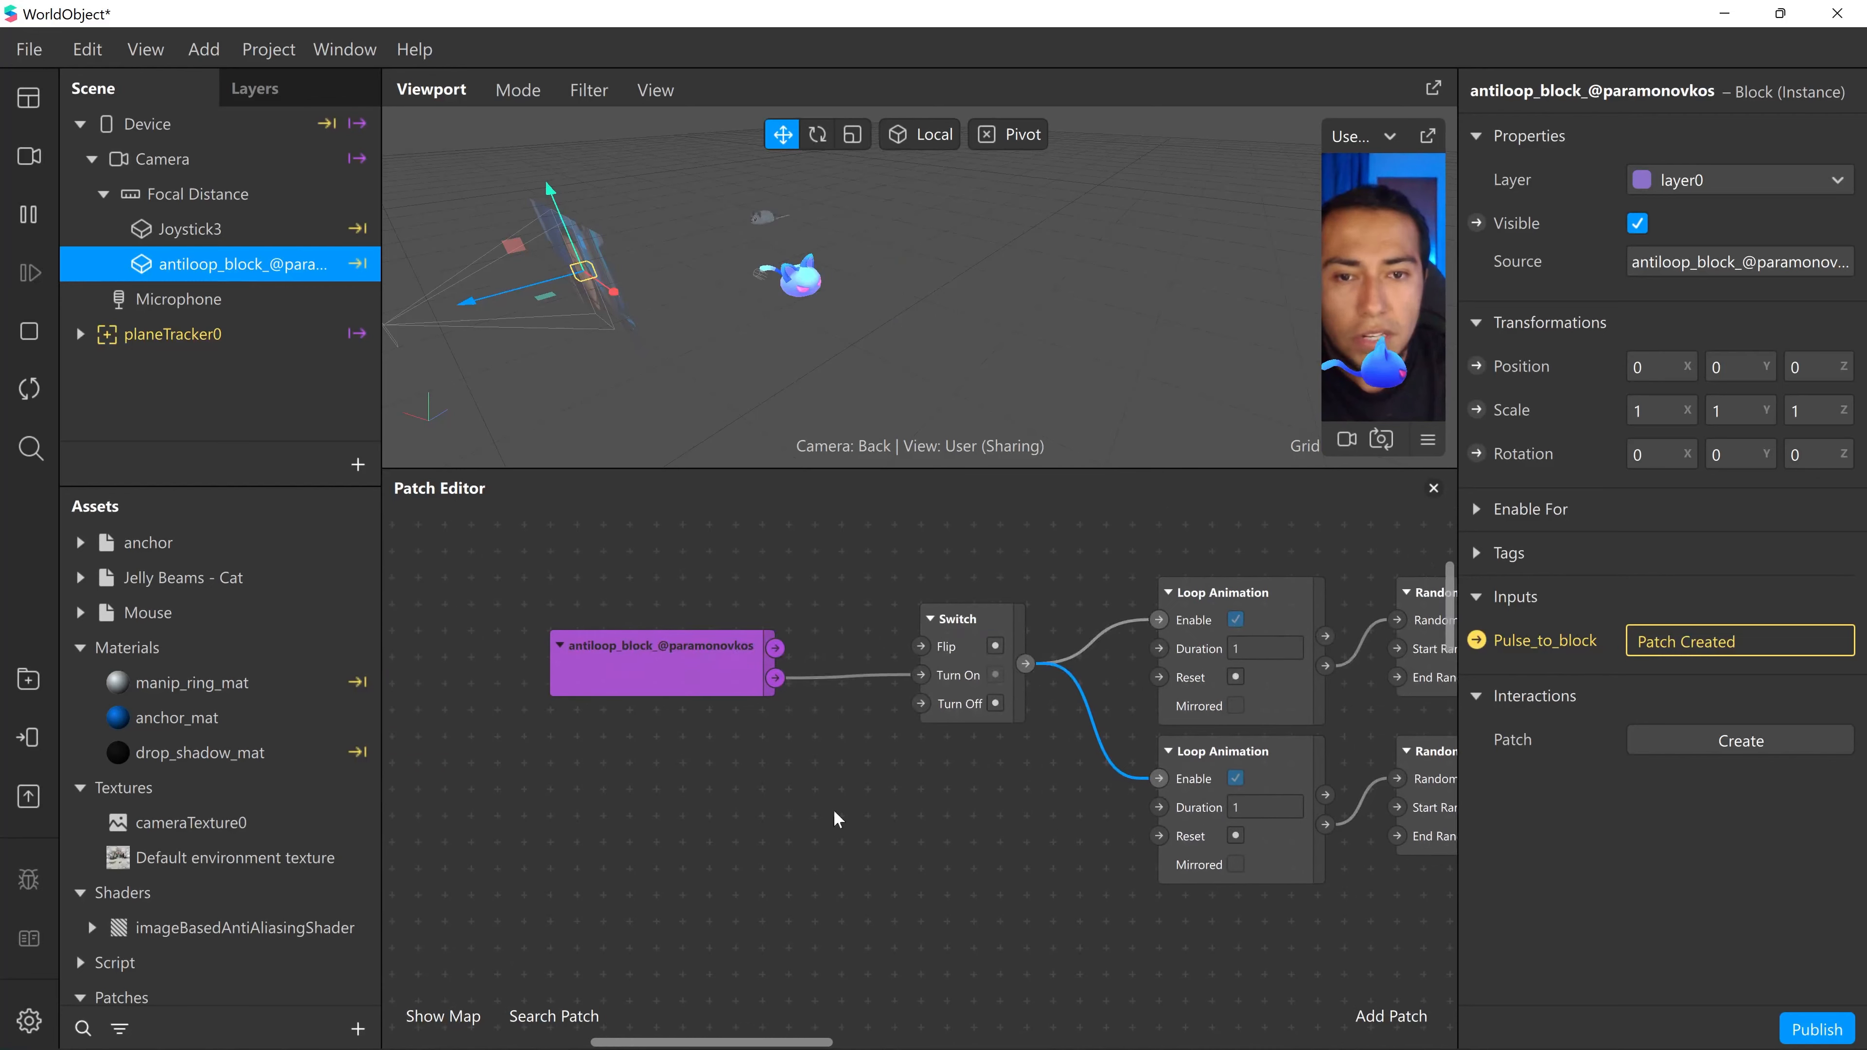
right_click(810, 800)
text(de)
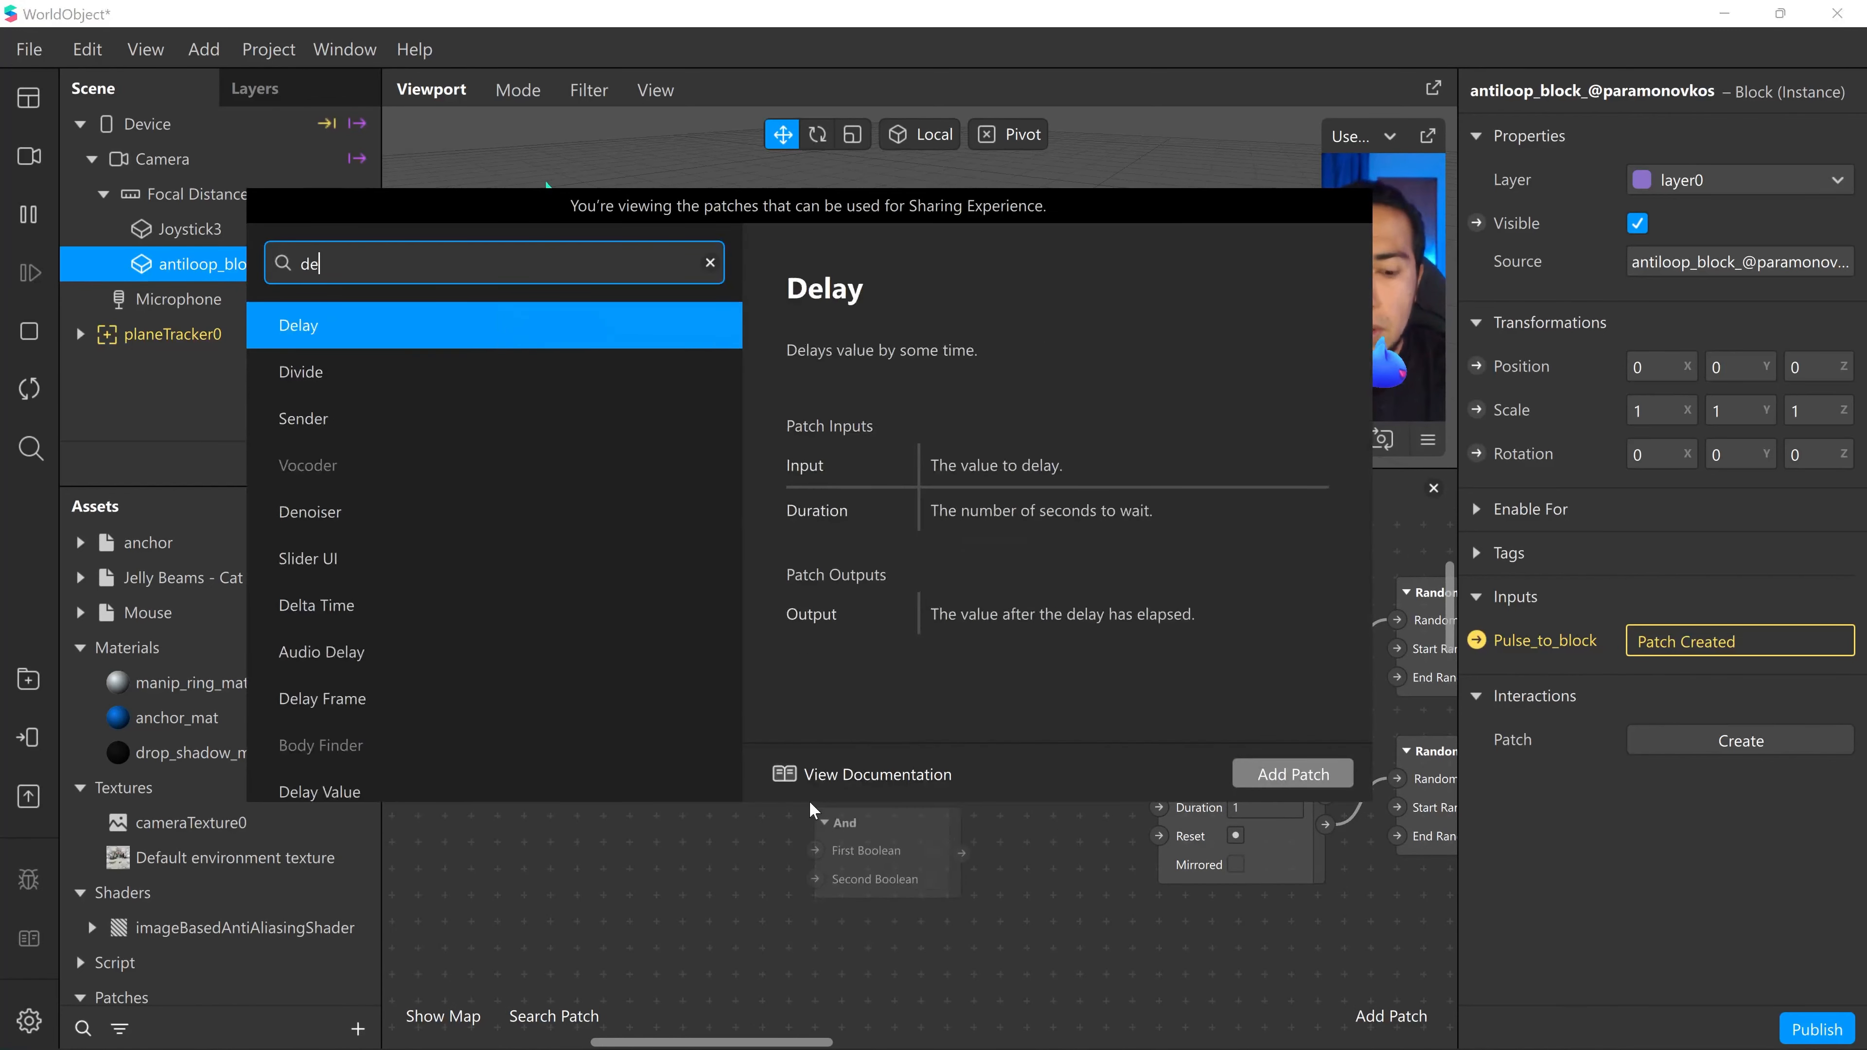
text(l)
key(Return)
drag(693, 699, 560, 725)
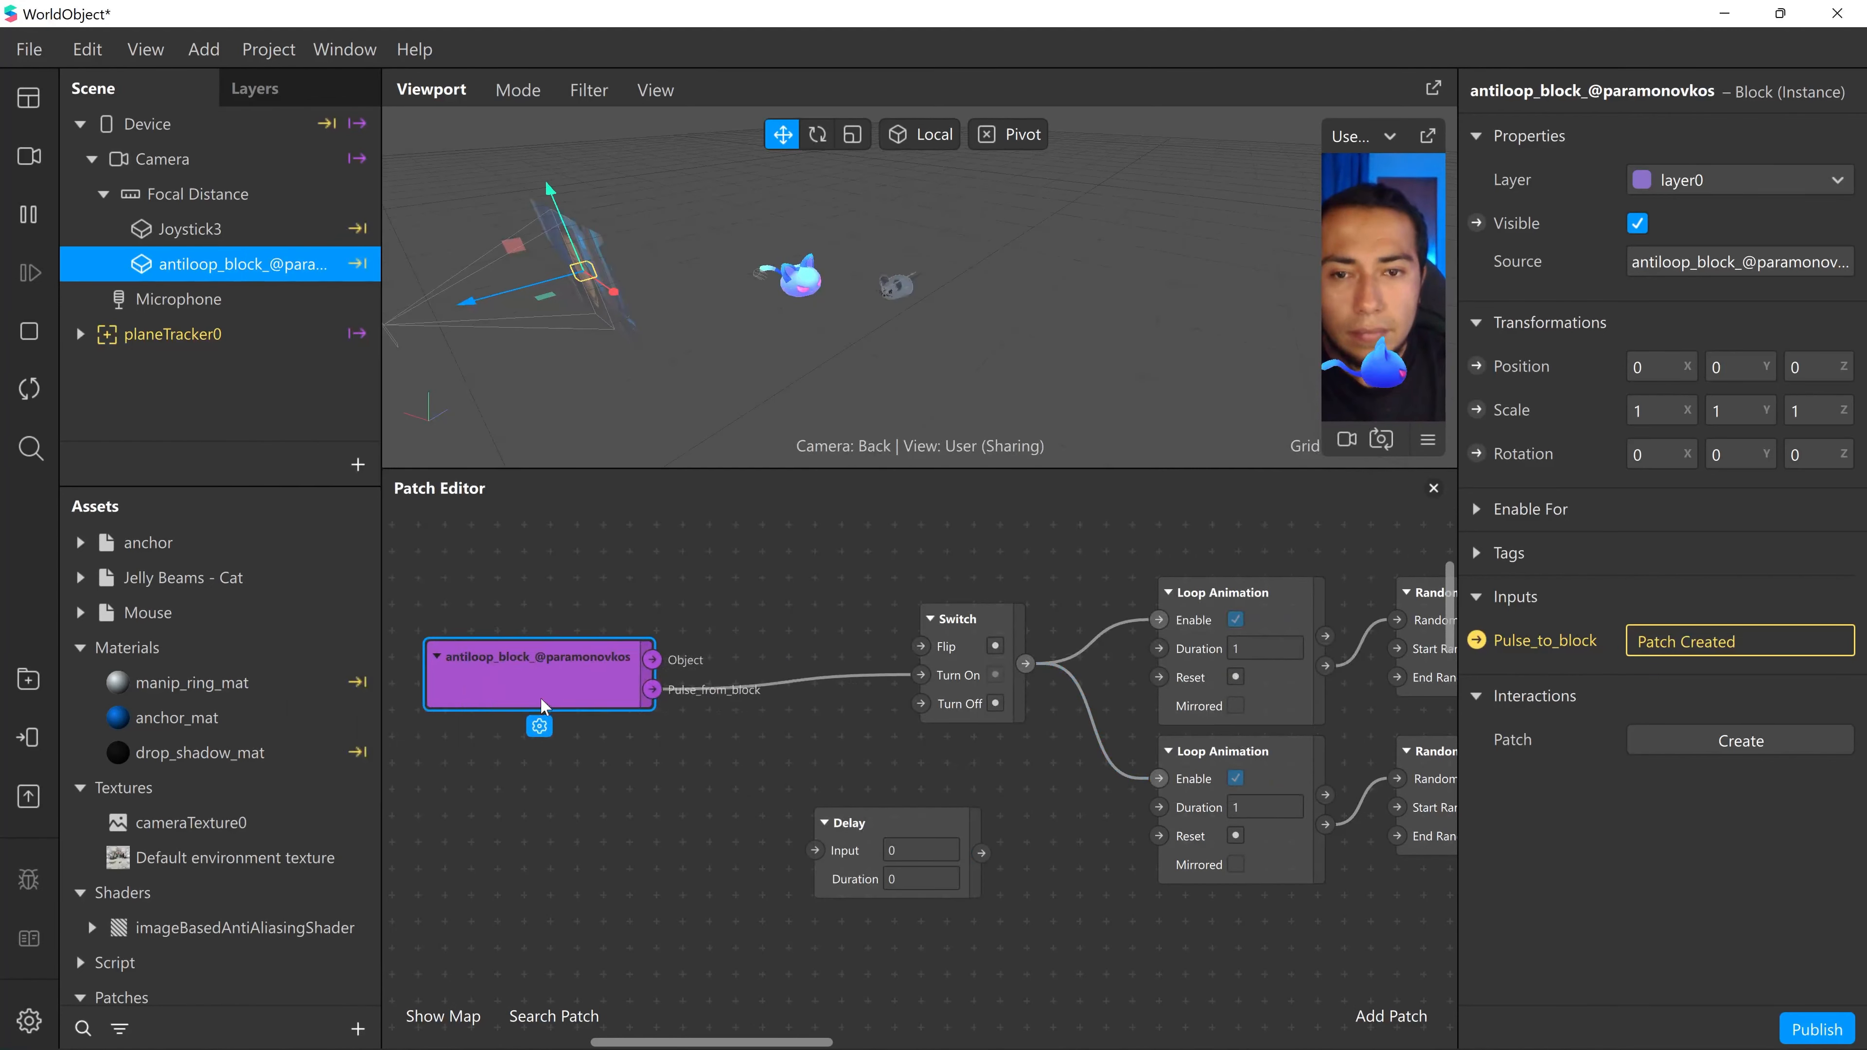
drag(868, 822, 812, 804)
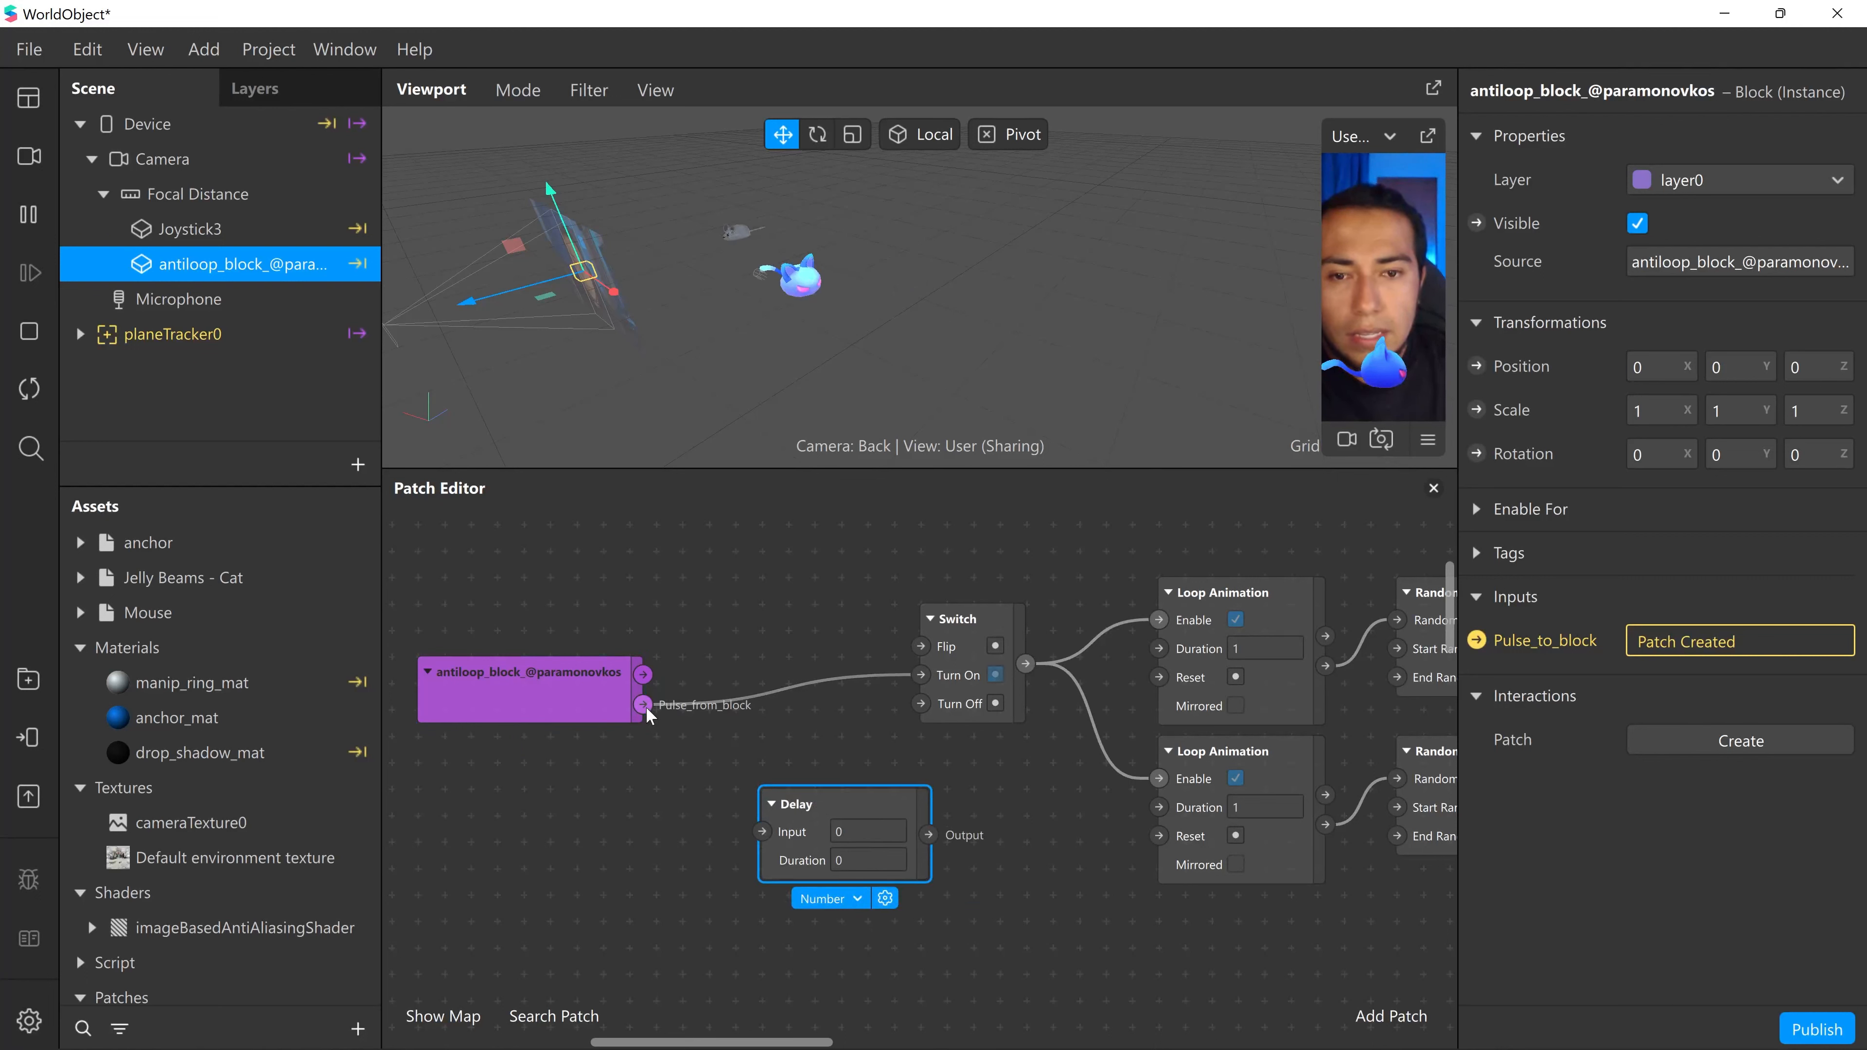
drag(645, 704, 920, 704)
click(826, 861)
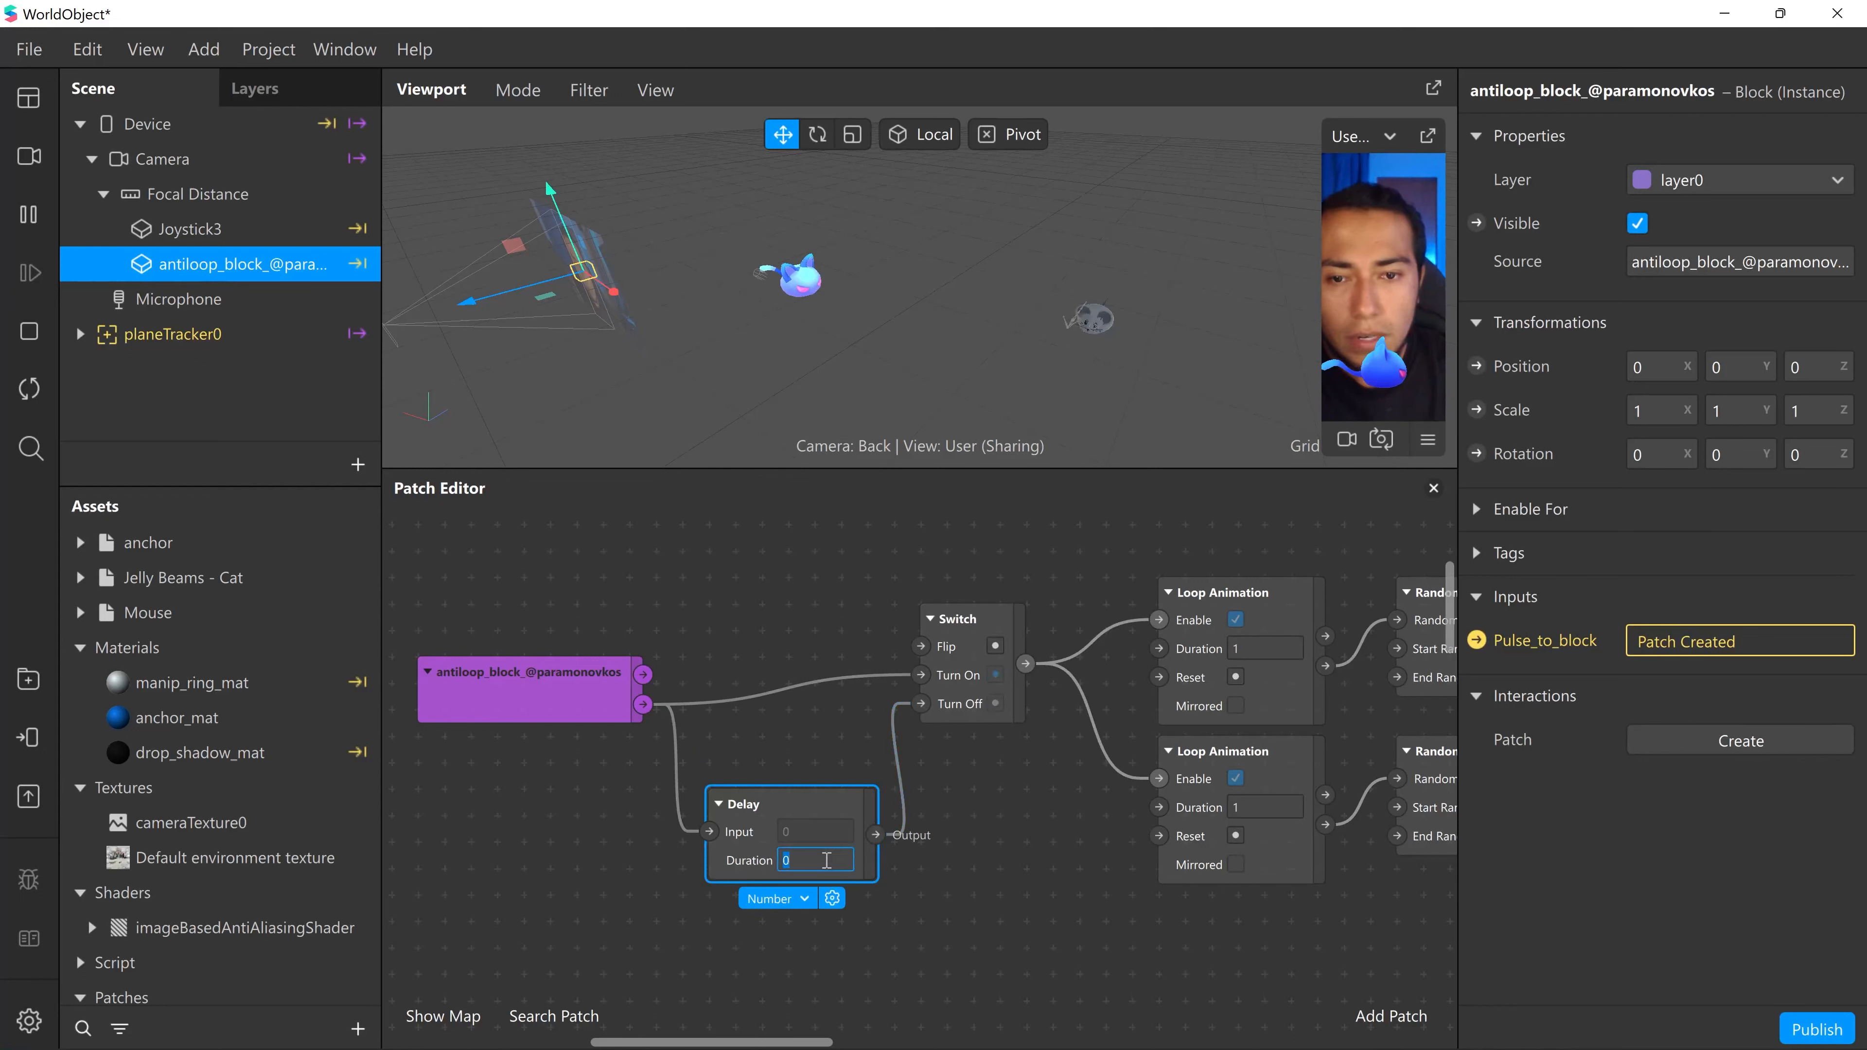
text(0.5)
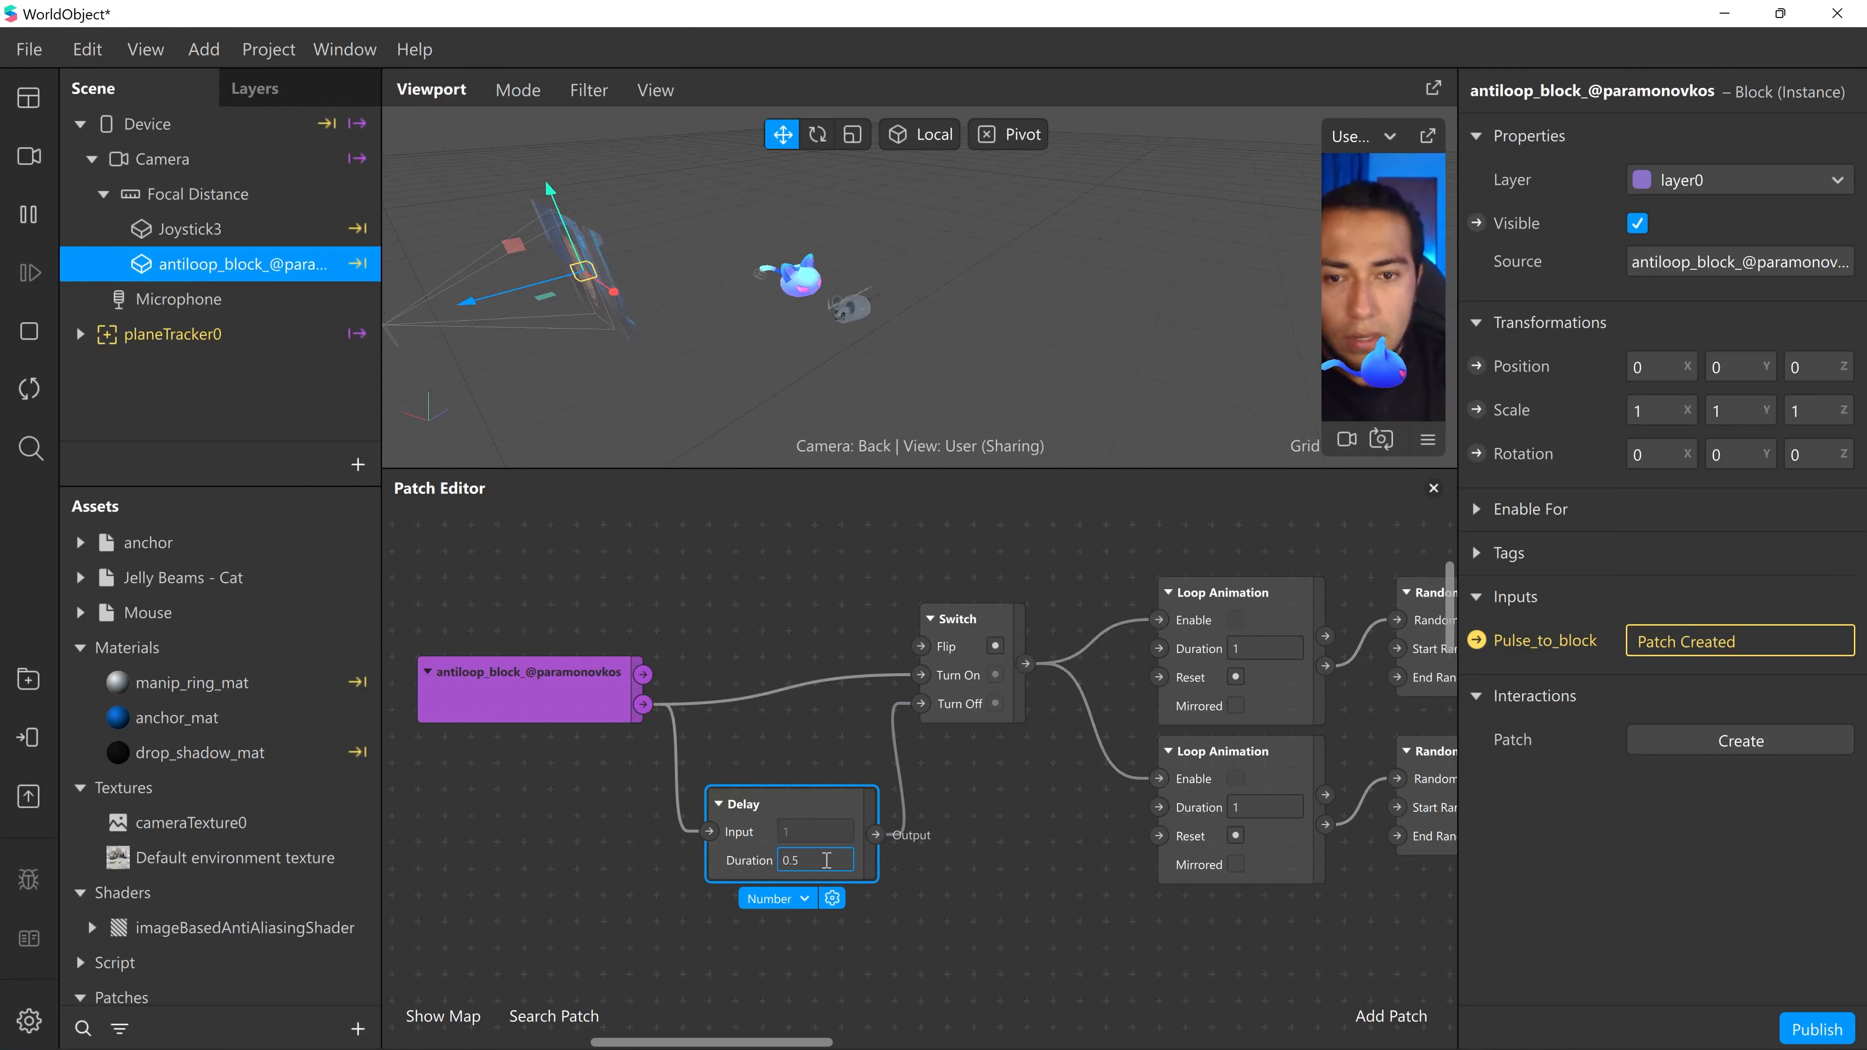
- Set the Duration of both Loop Animation patches to 0,5
click(1263, 647)
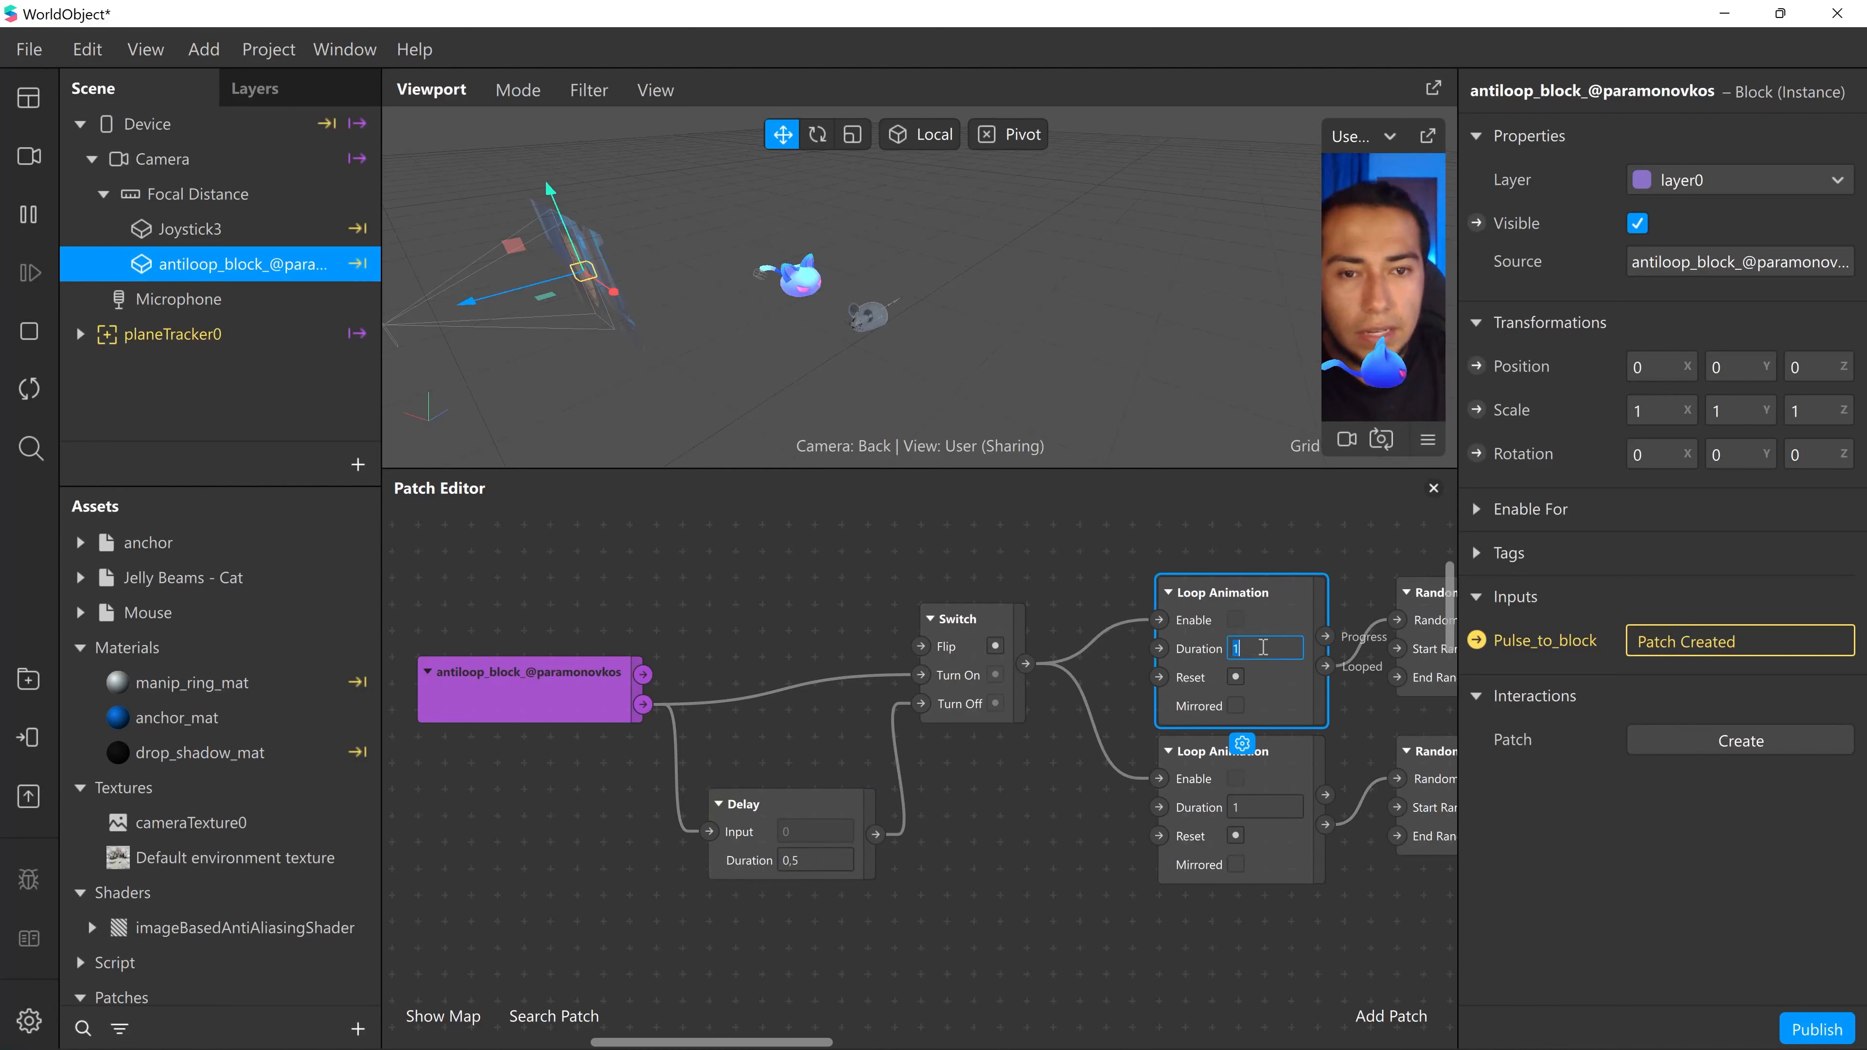
text(0.5)
key(Return)
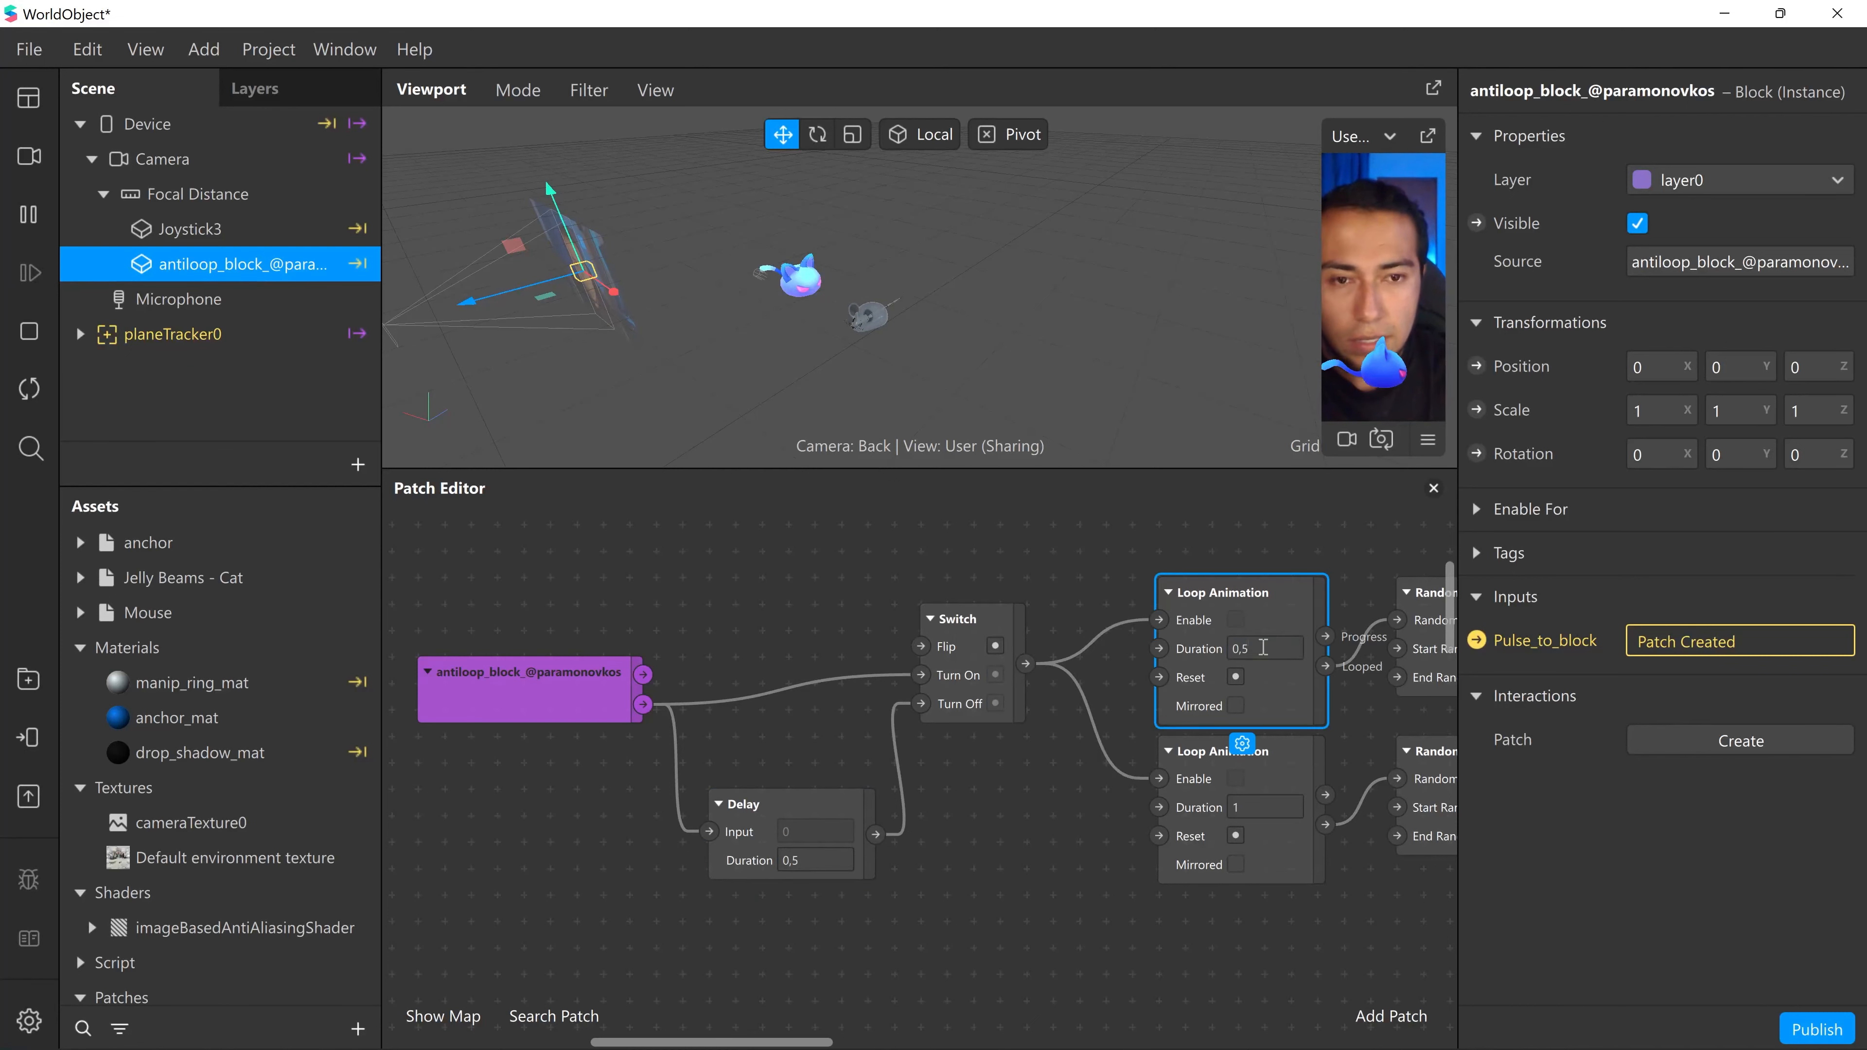
scroll(1099, 648, right, 5)
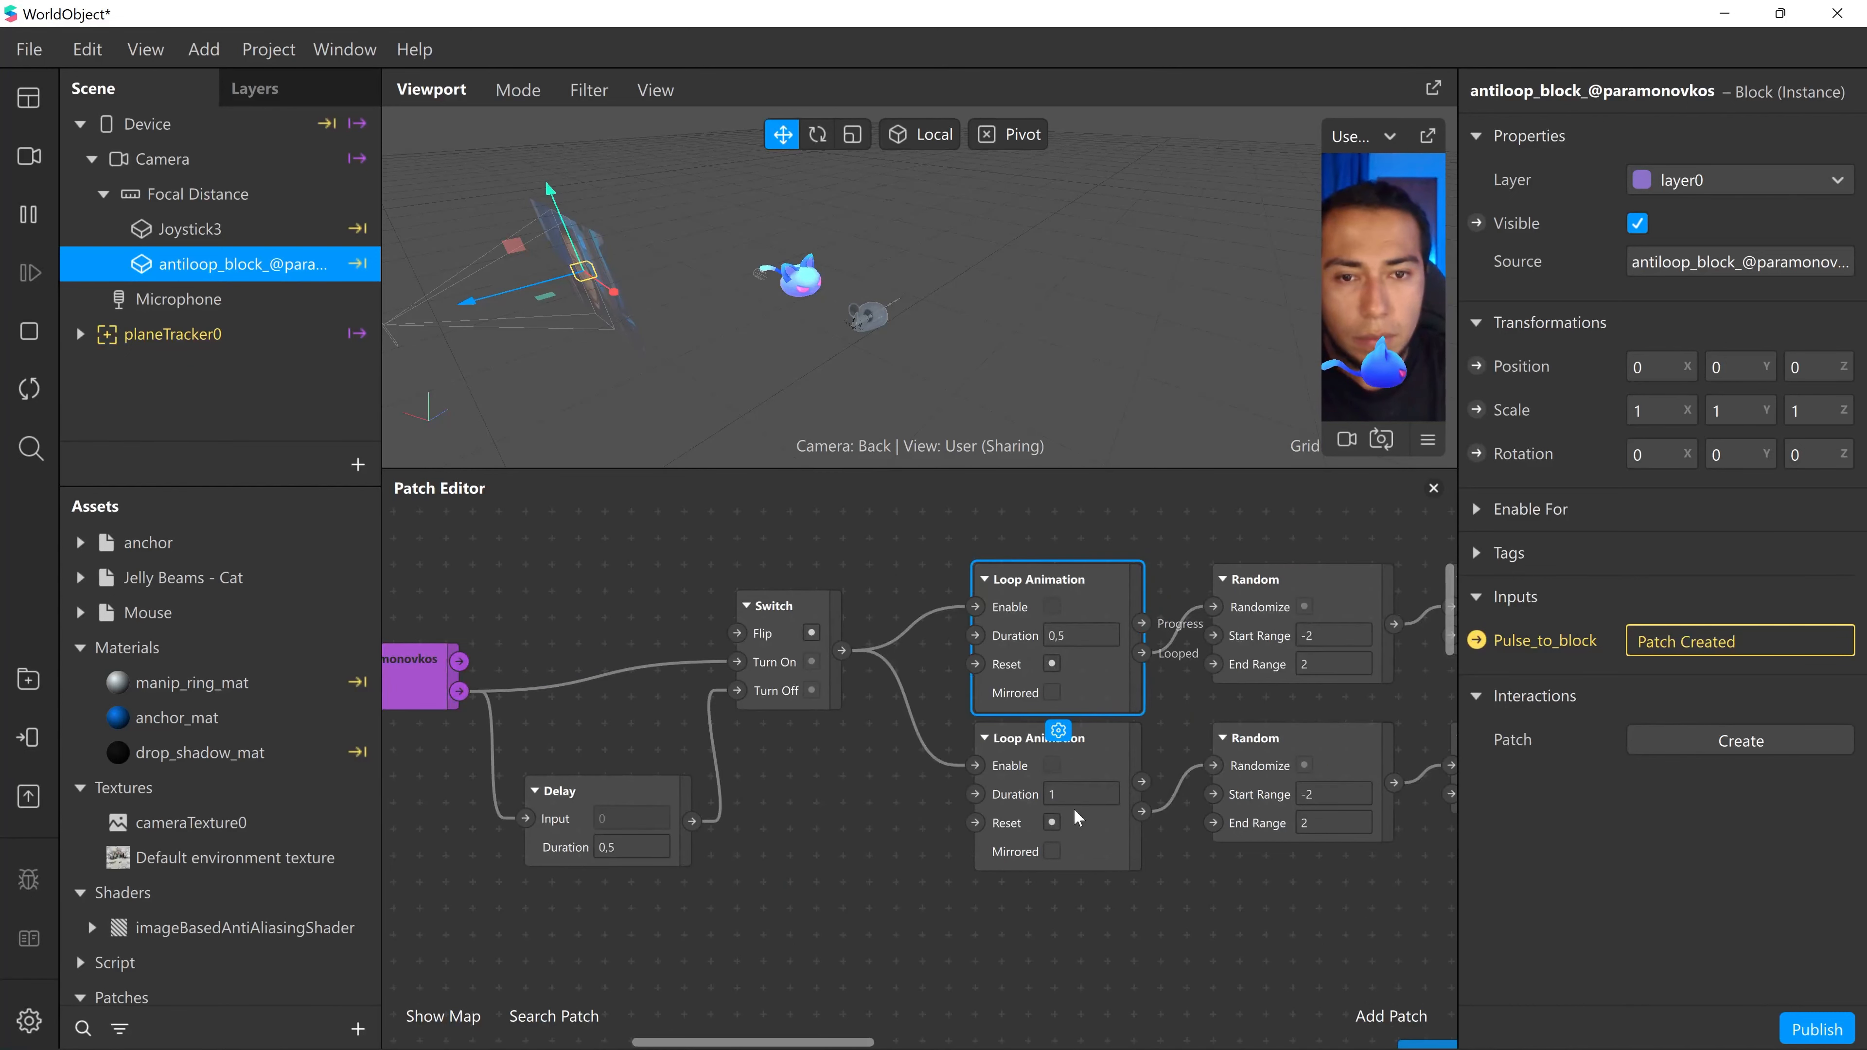
click(1073, 795)
text(0.5)
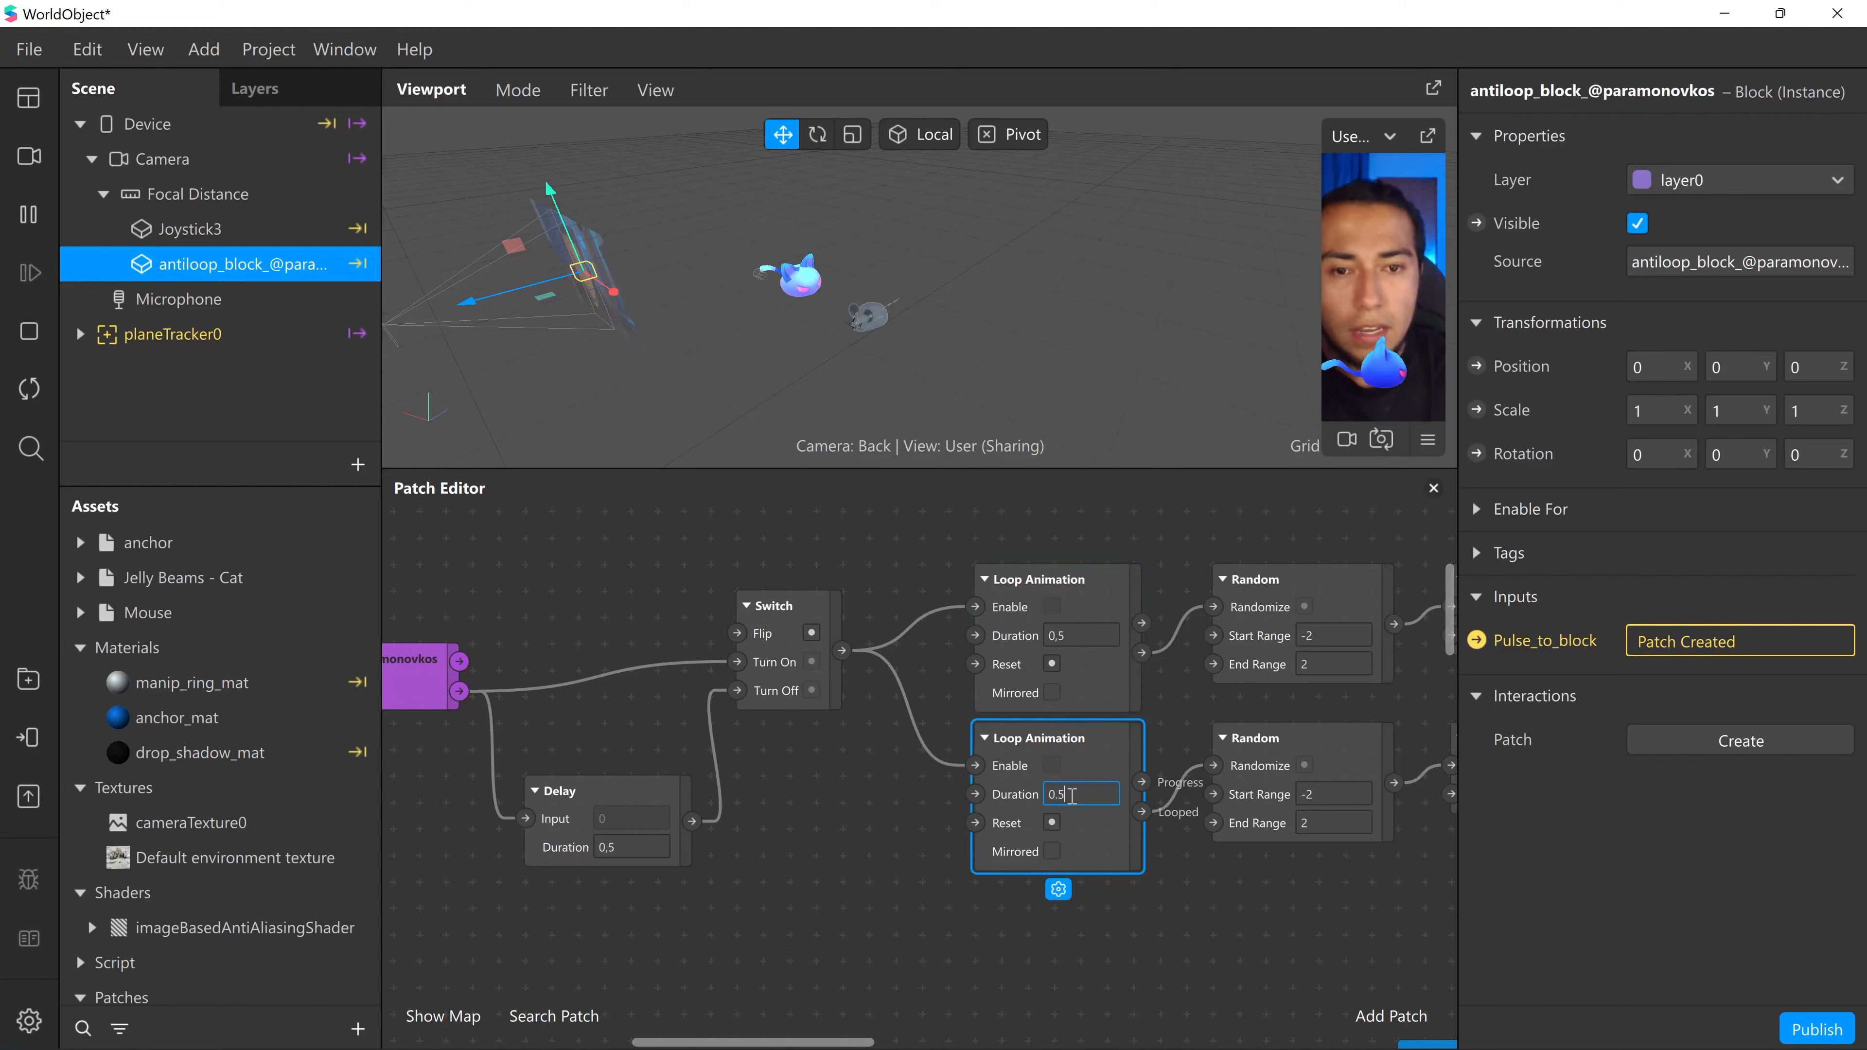
key(Return)
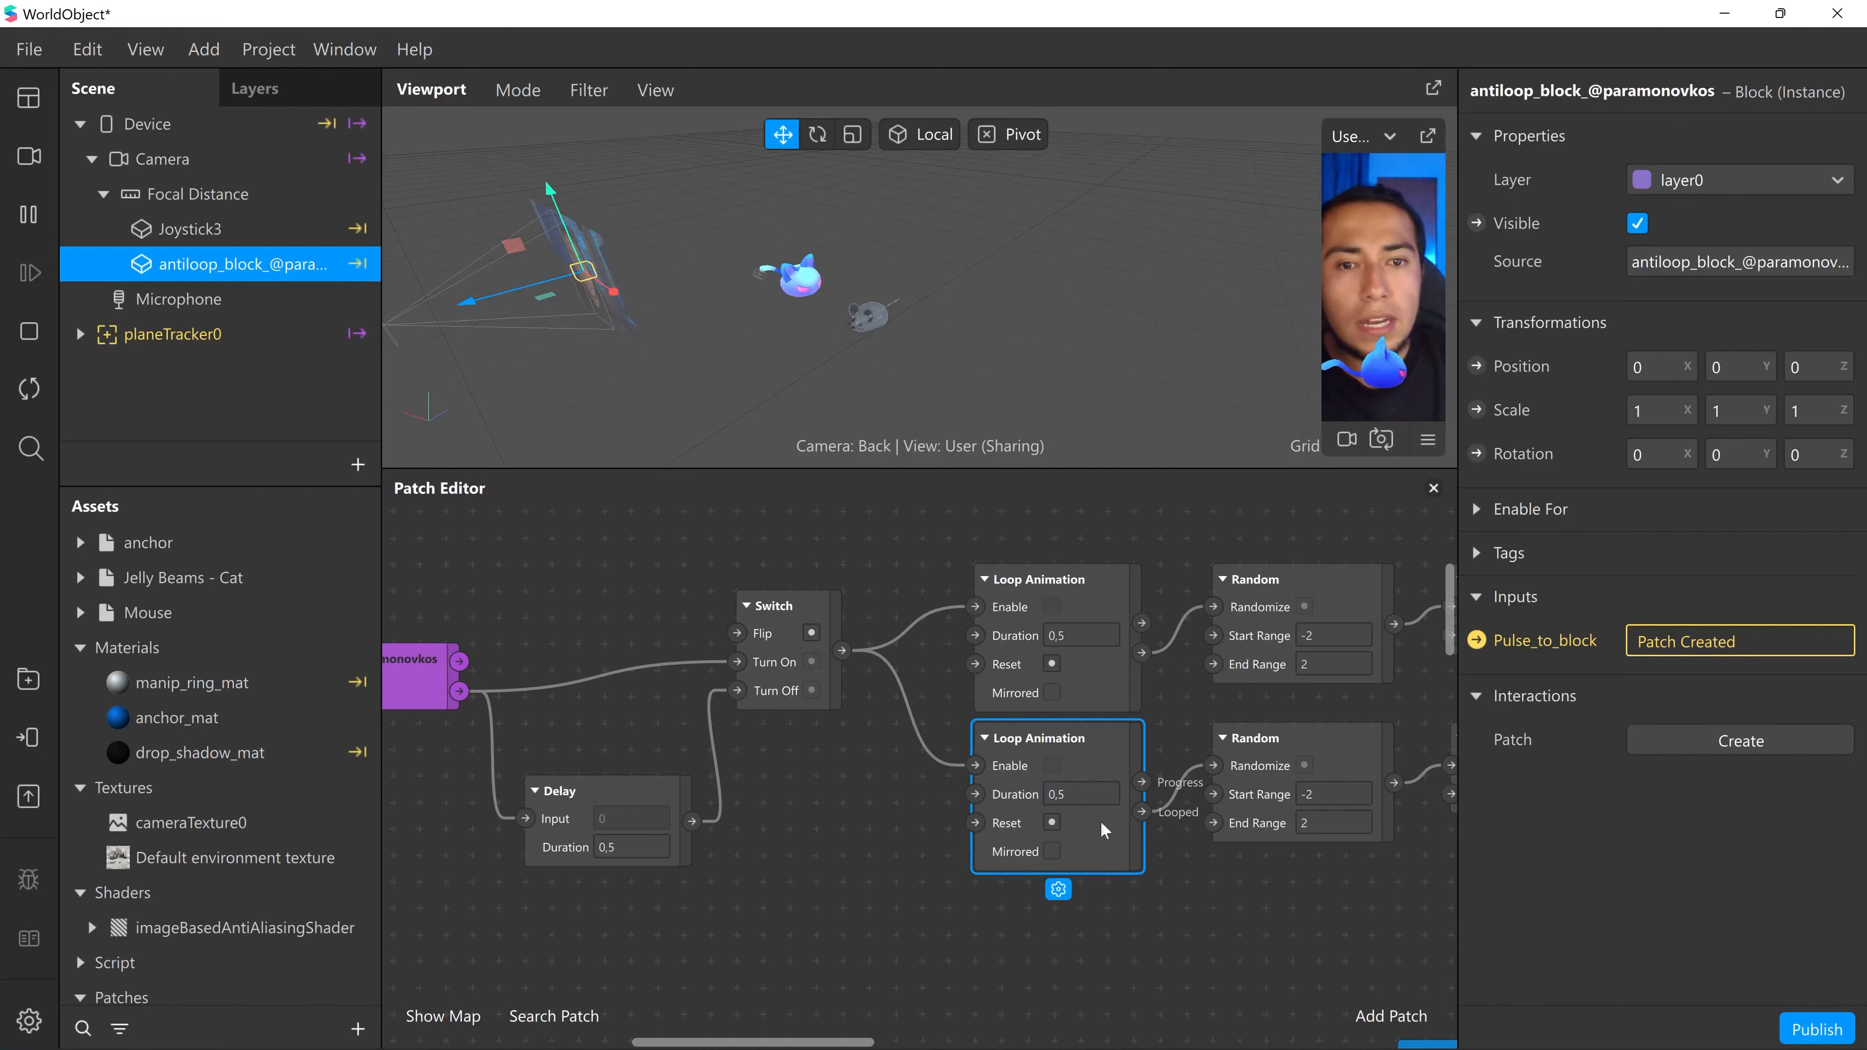
click(868, 741)
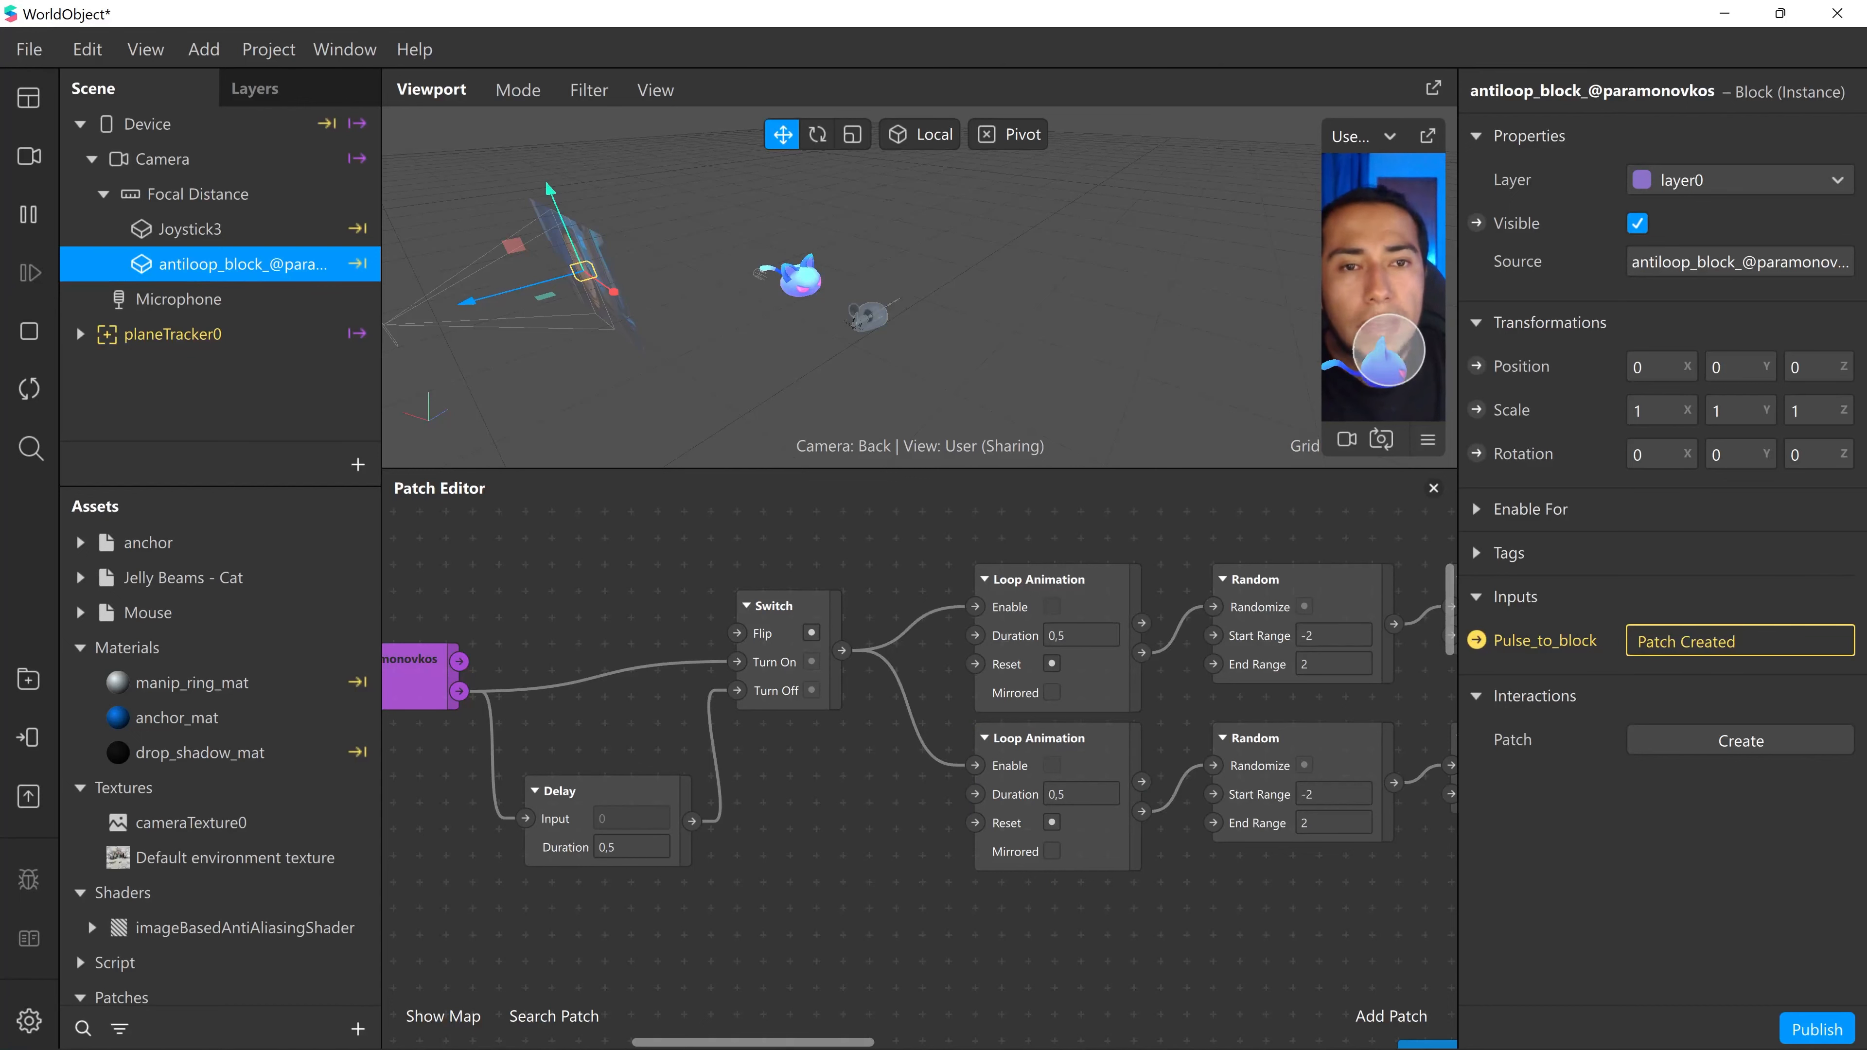
- Enlarge the viewport, select the Mouse object inside raton in planeTracker0, and frame it up close
drag(1294, 474, 1261, 662)
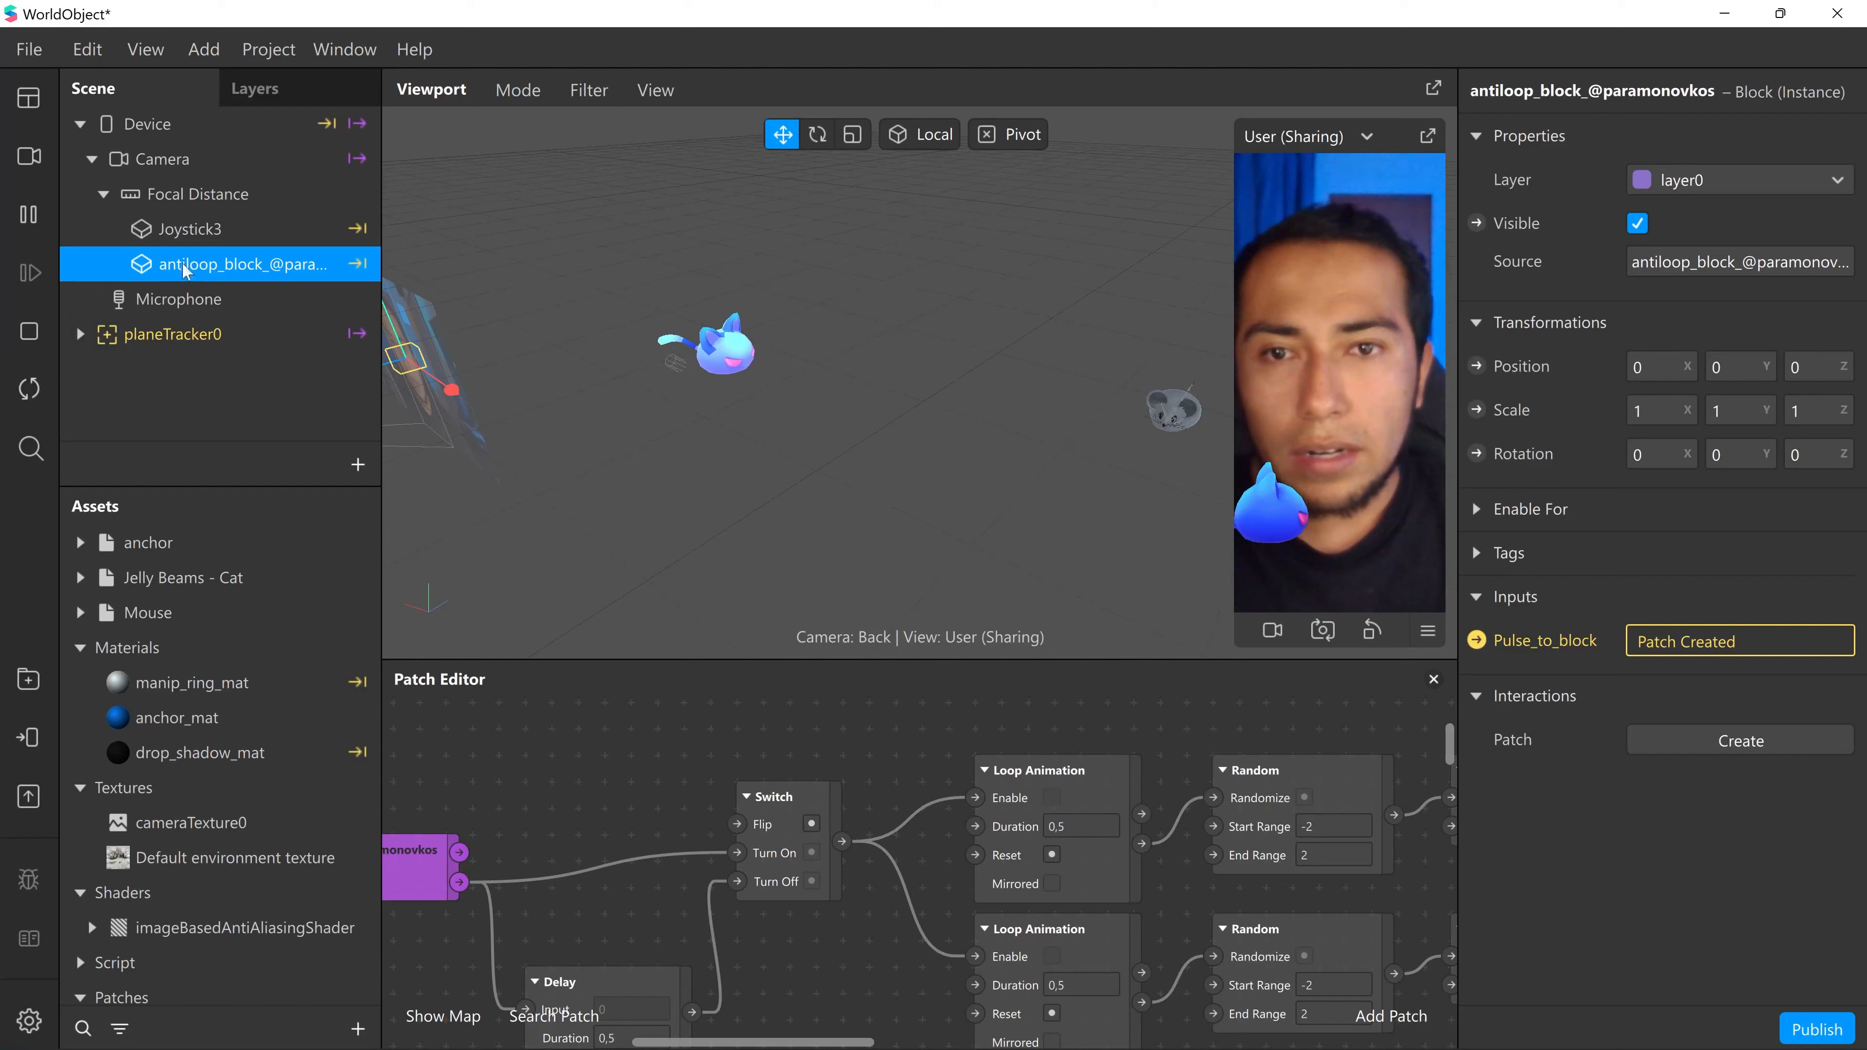
click(358, 334)
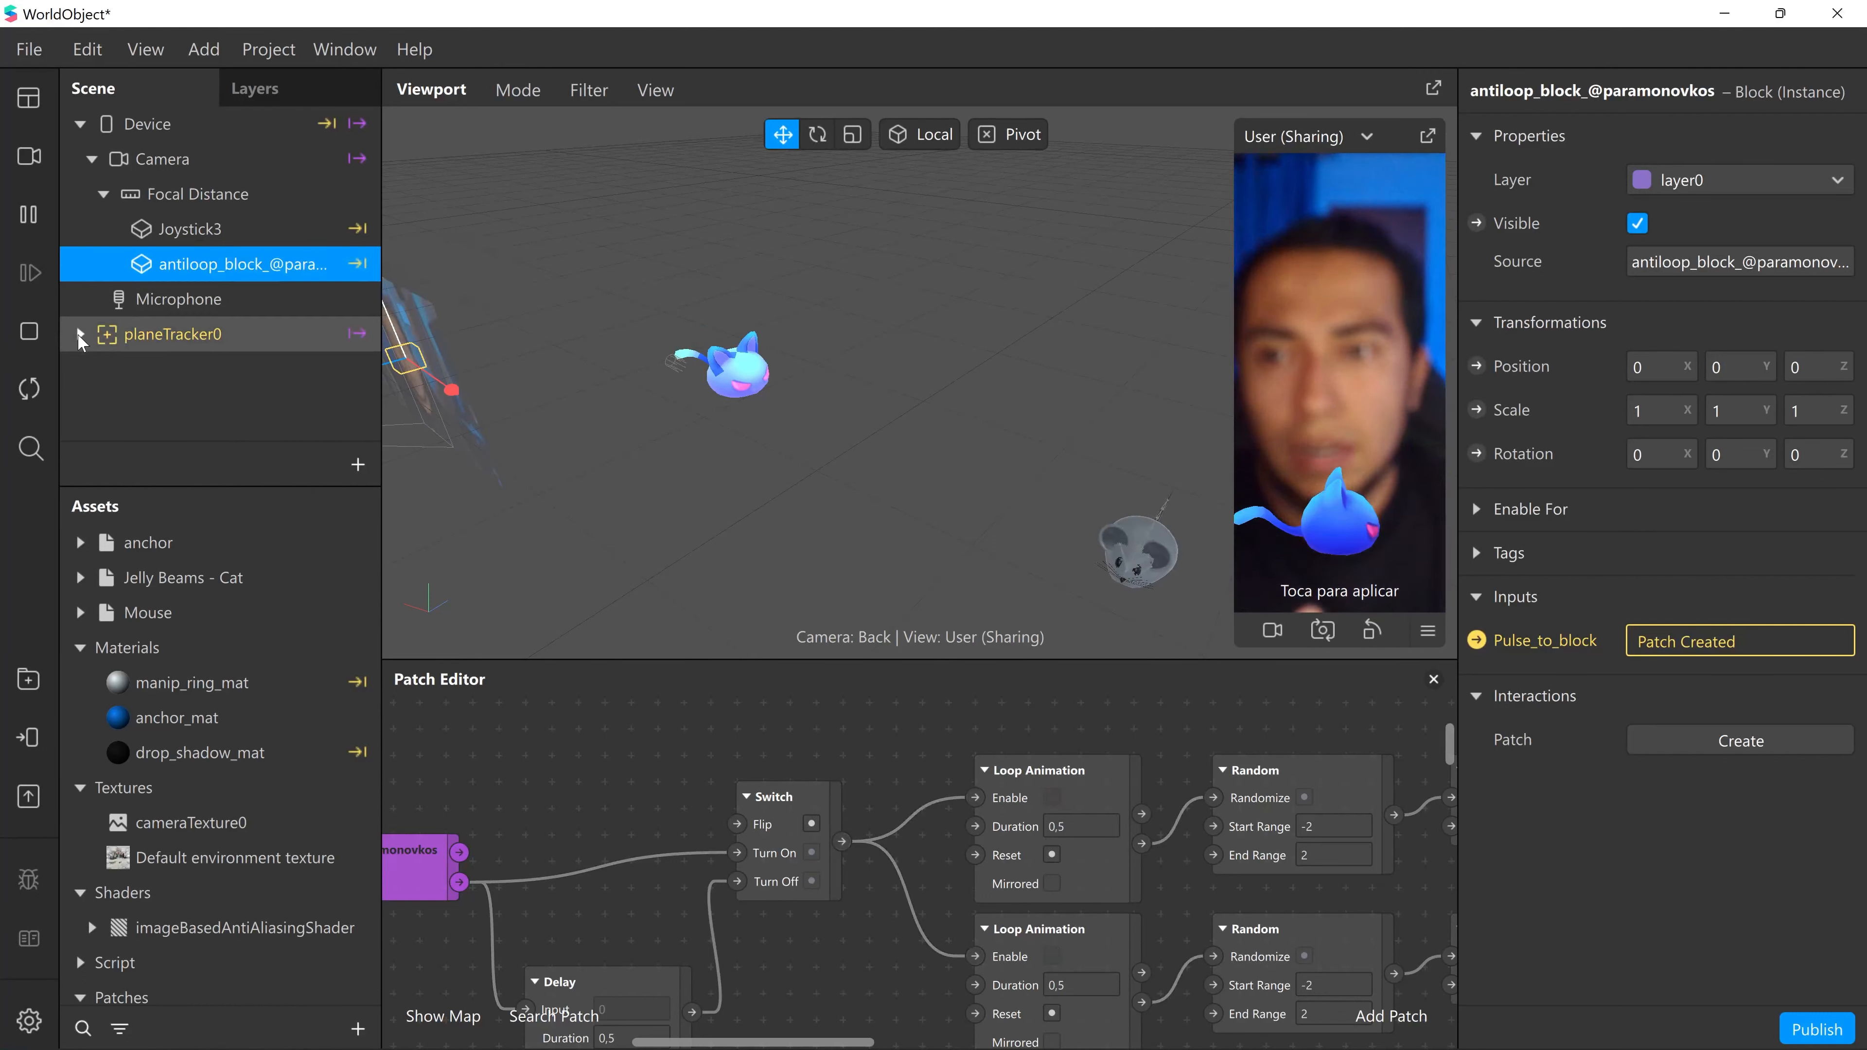
scroll(91, 347, down, 4)
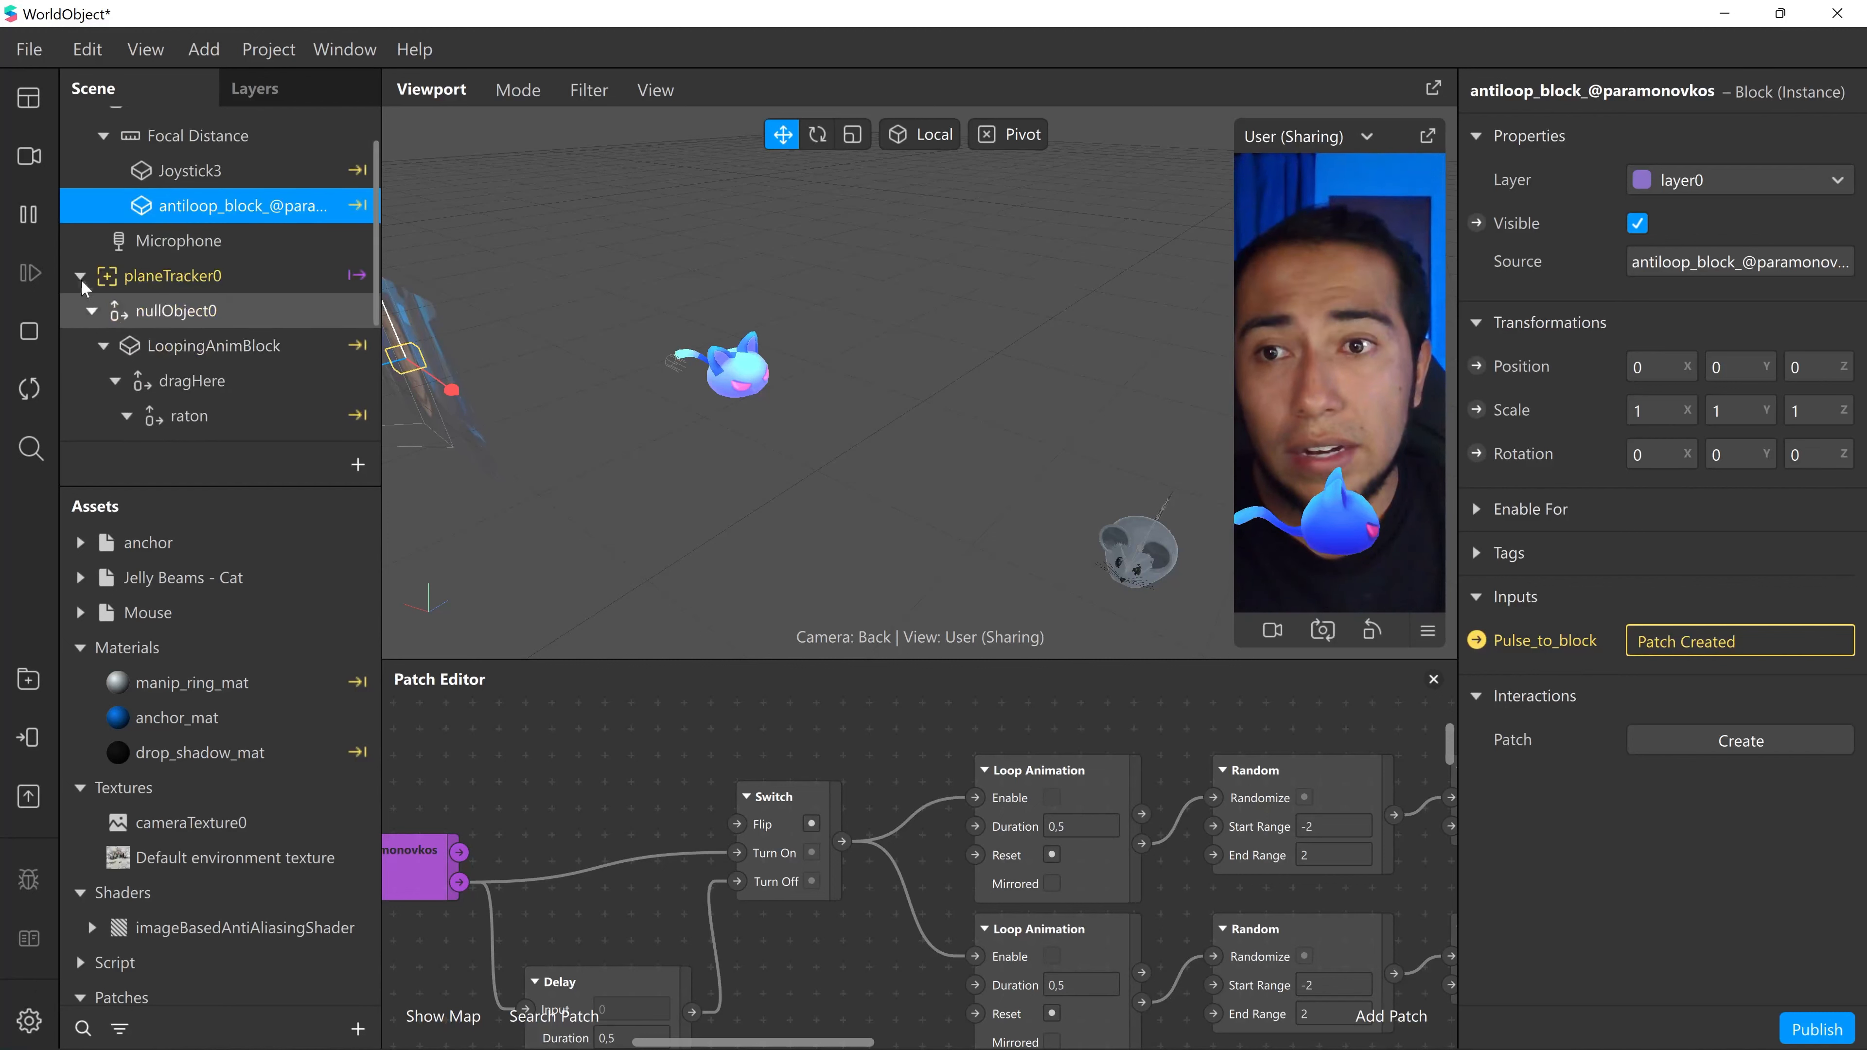
scroll(188, 354, down, 1)
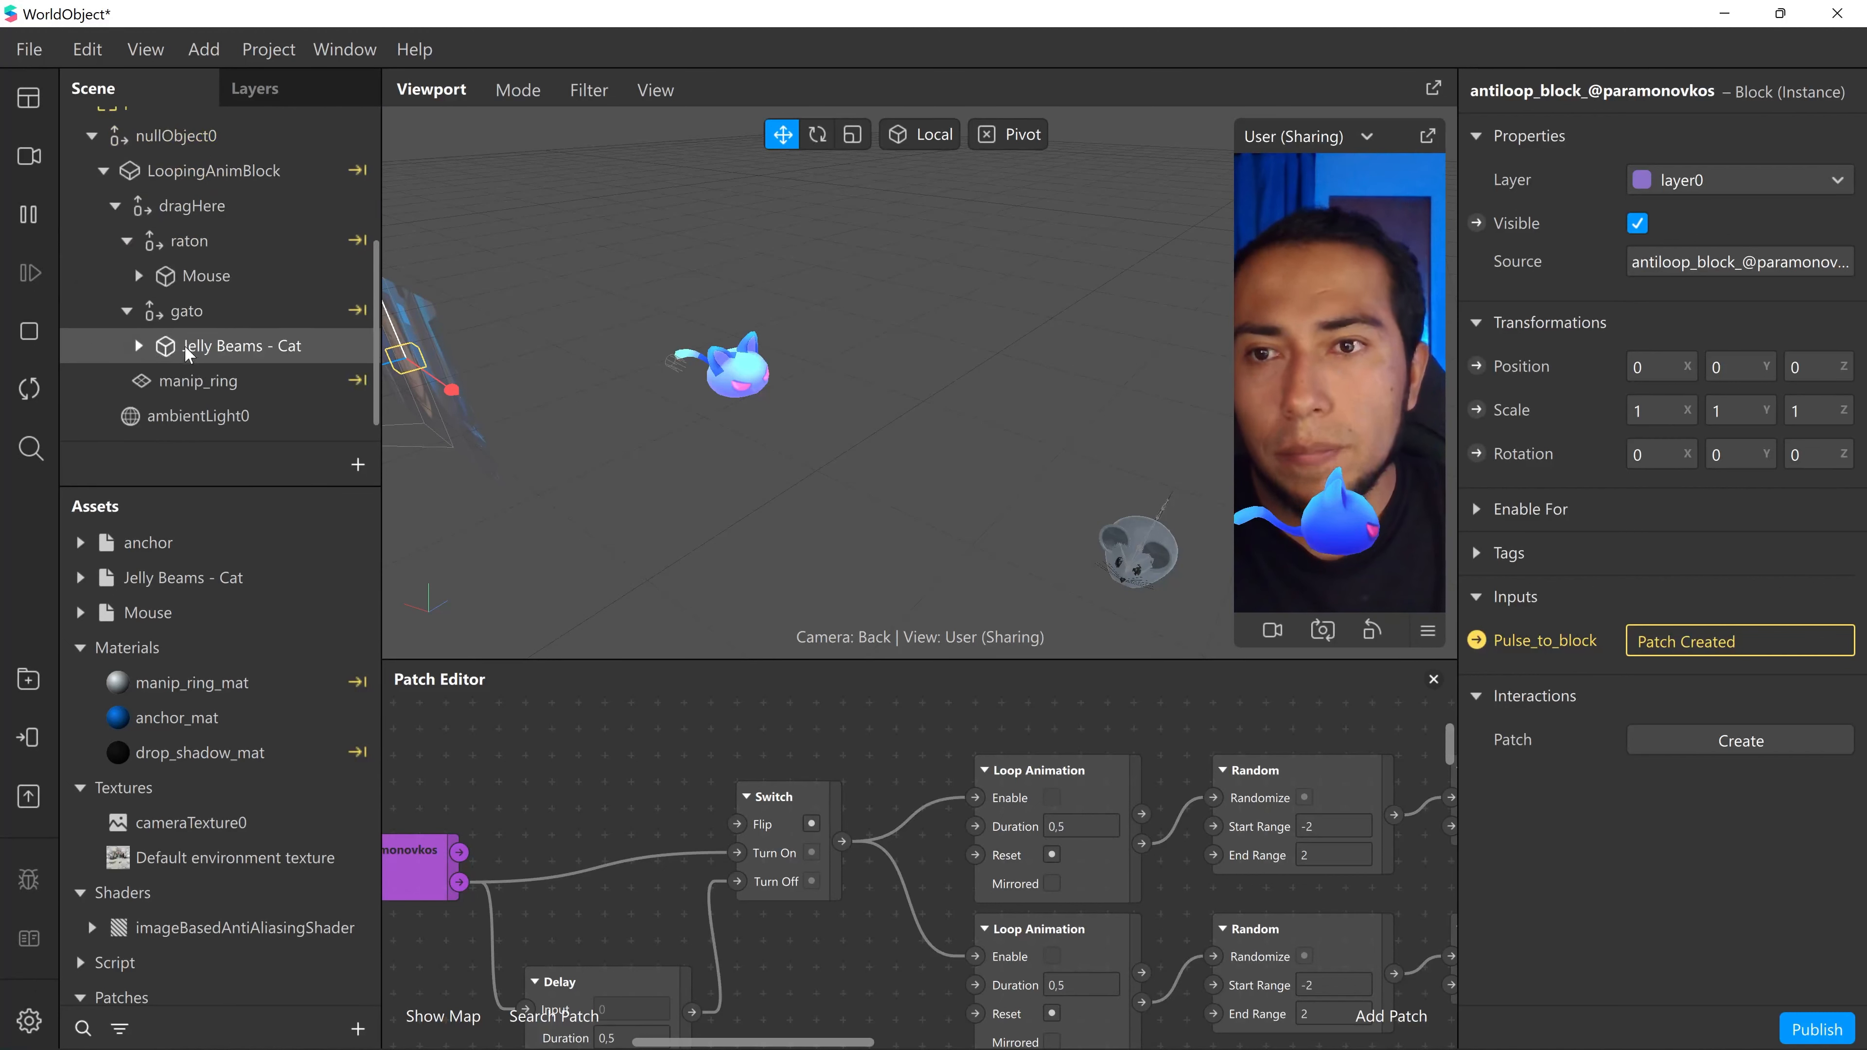
click(250, 276)
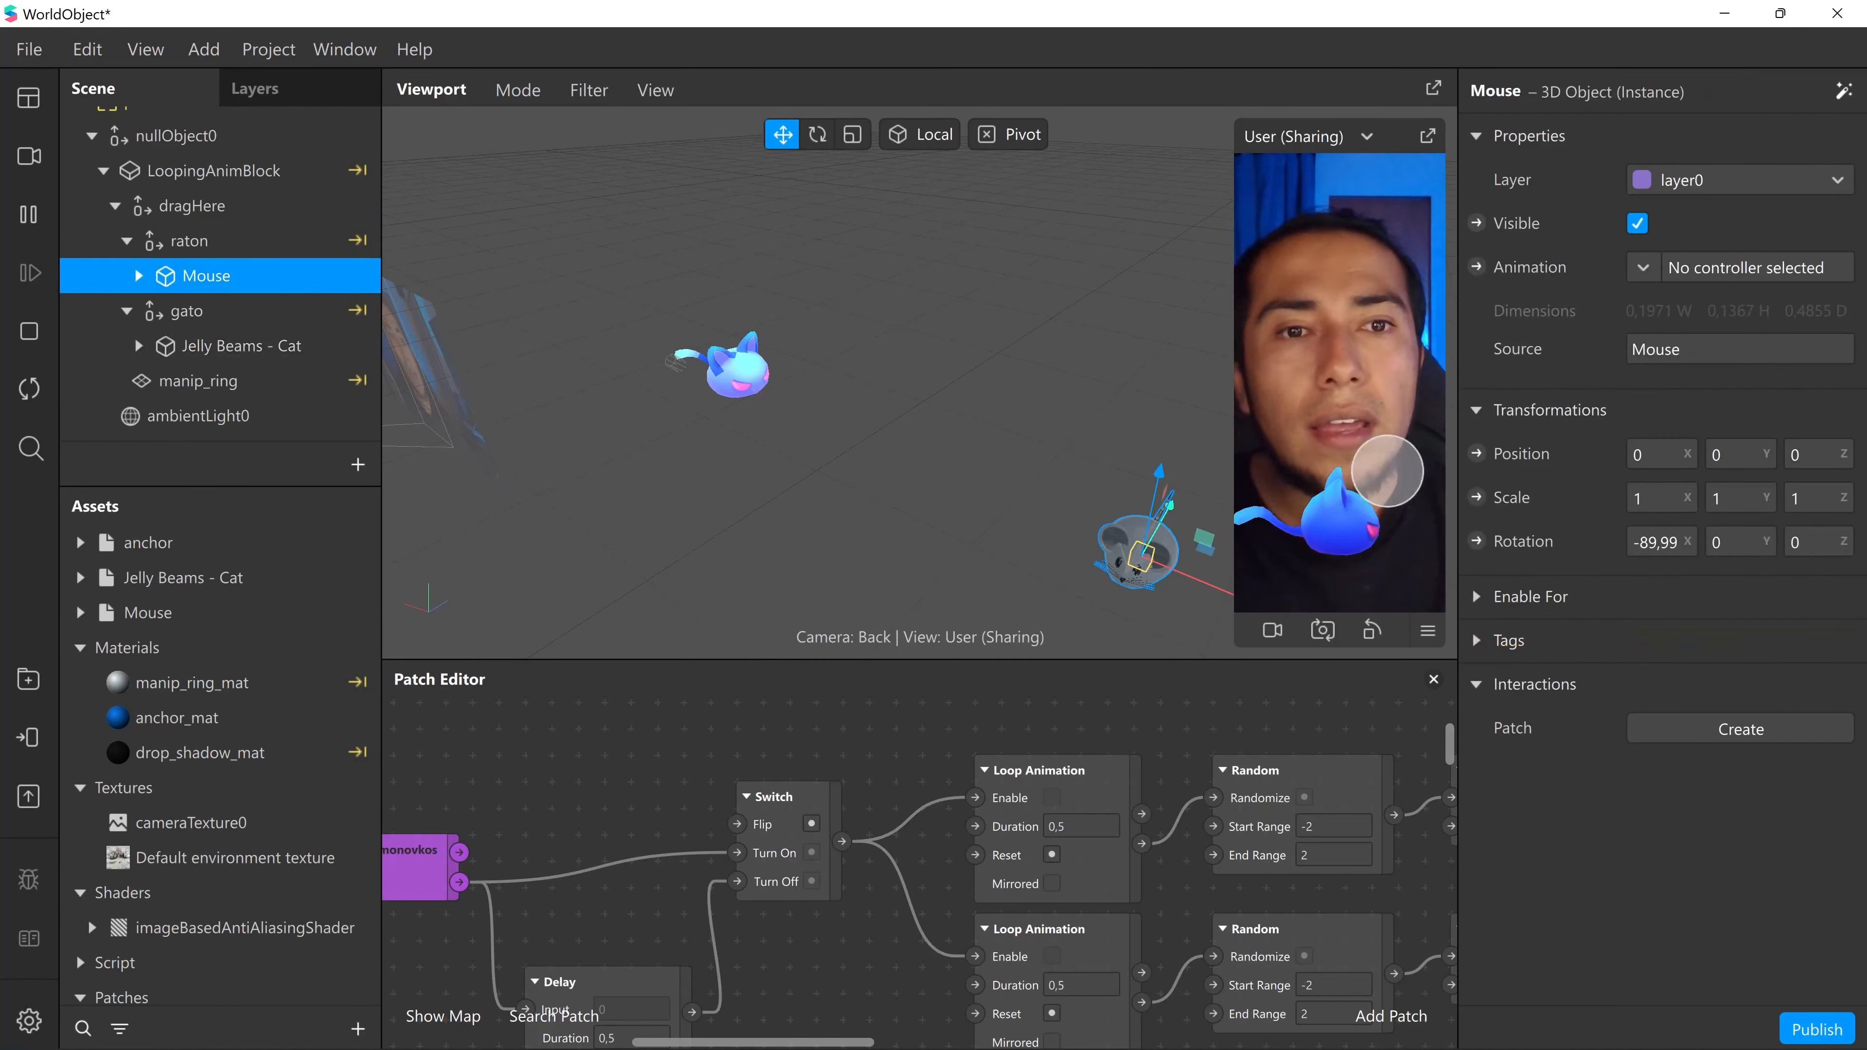
mouse_move(1085, 1000)
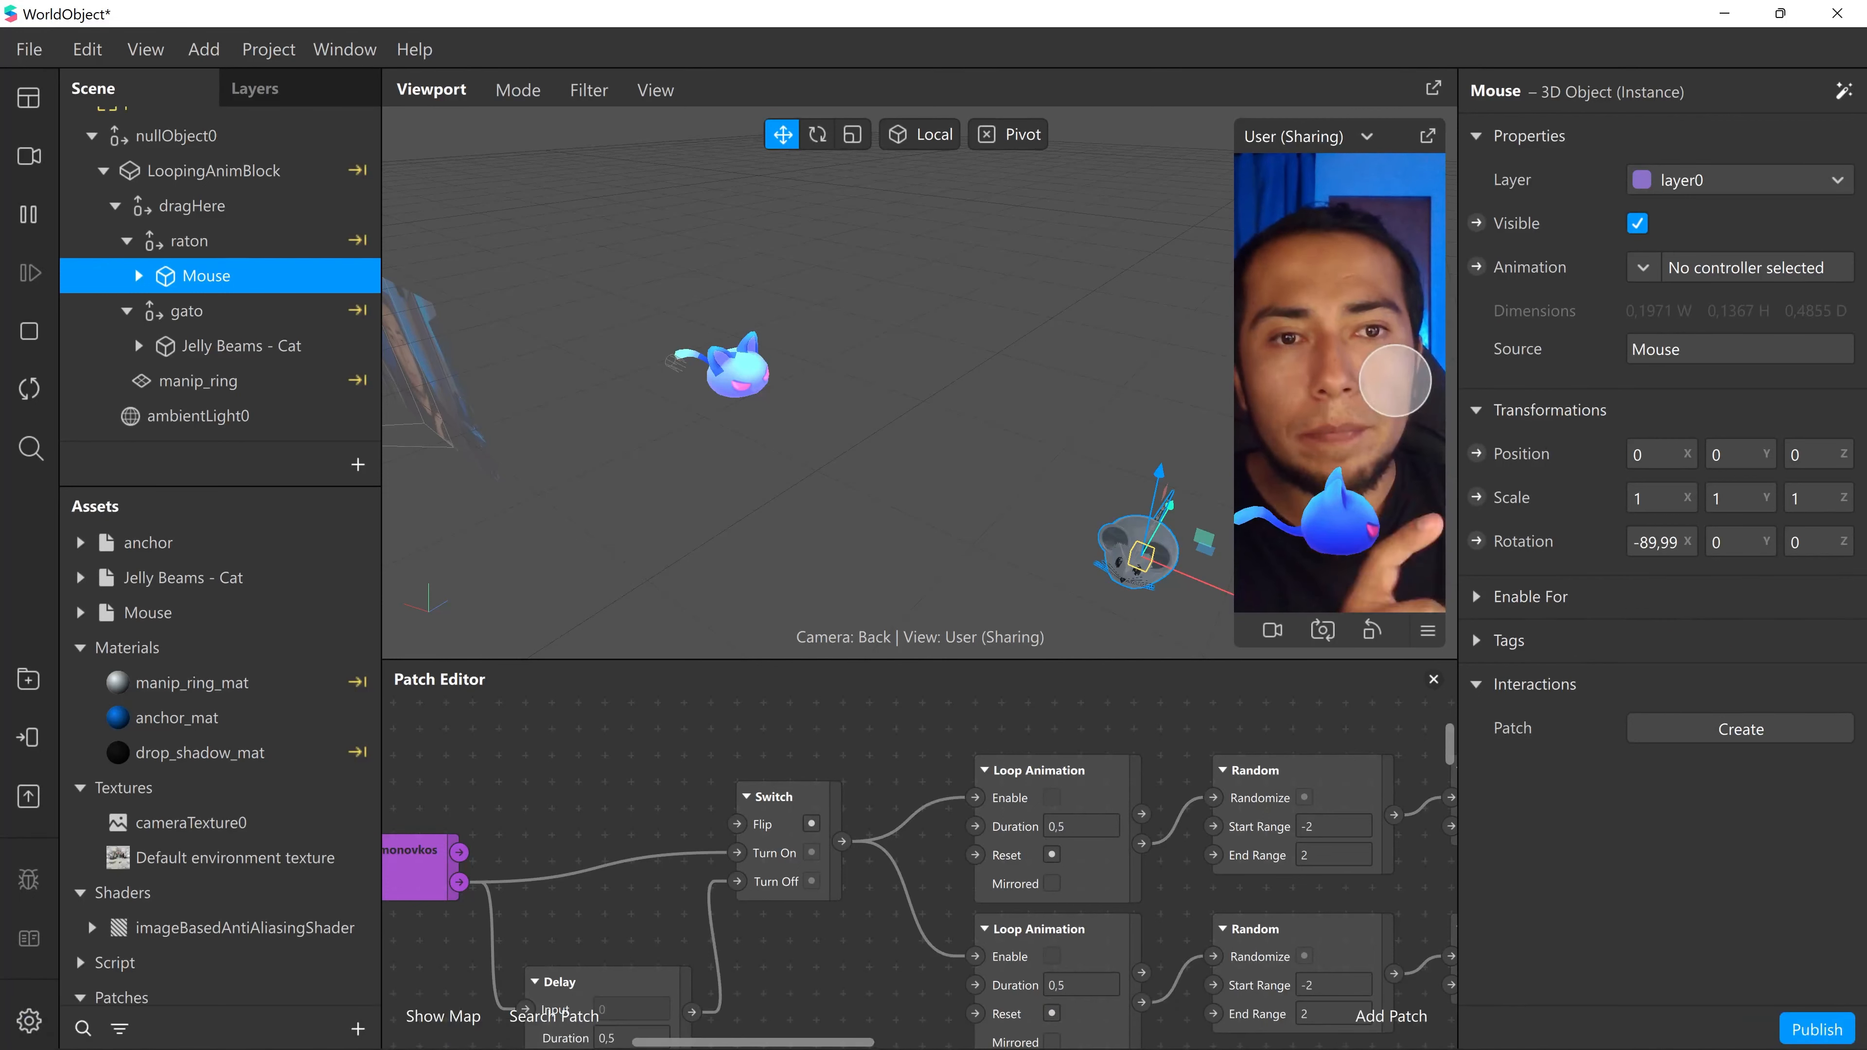
scroll(1098, 544, up, 2)
middle_drag(1086, 542, 1039, 489)
scroll(1072, 537, down, 3)
scroll(972, 397, up, 5)
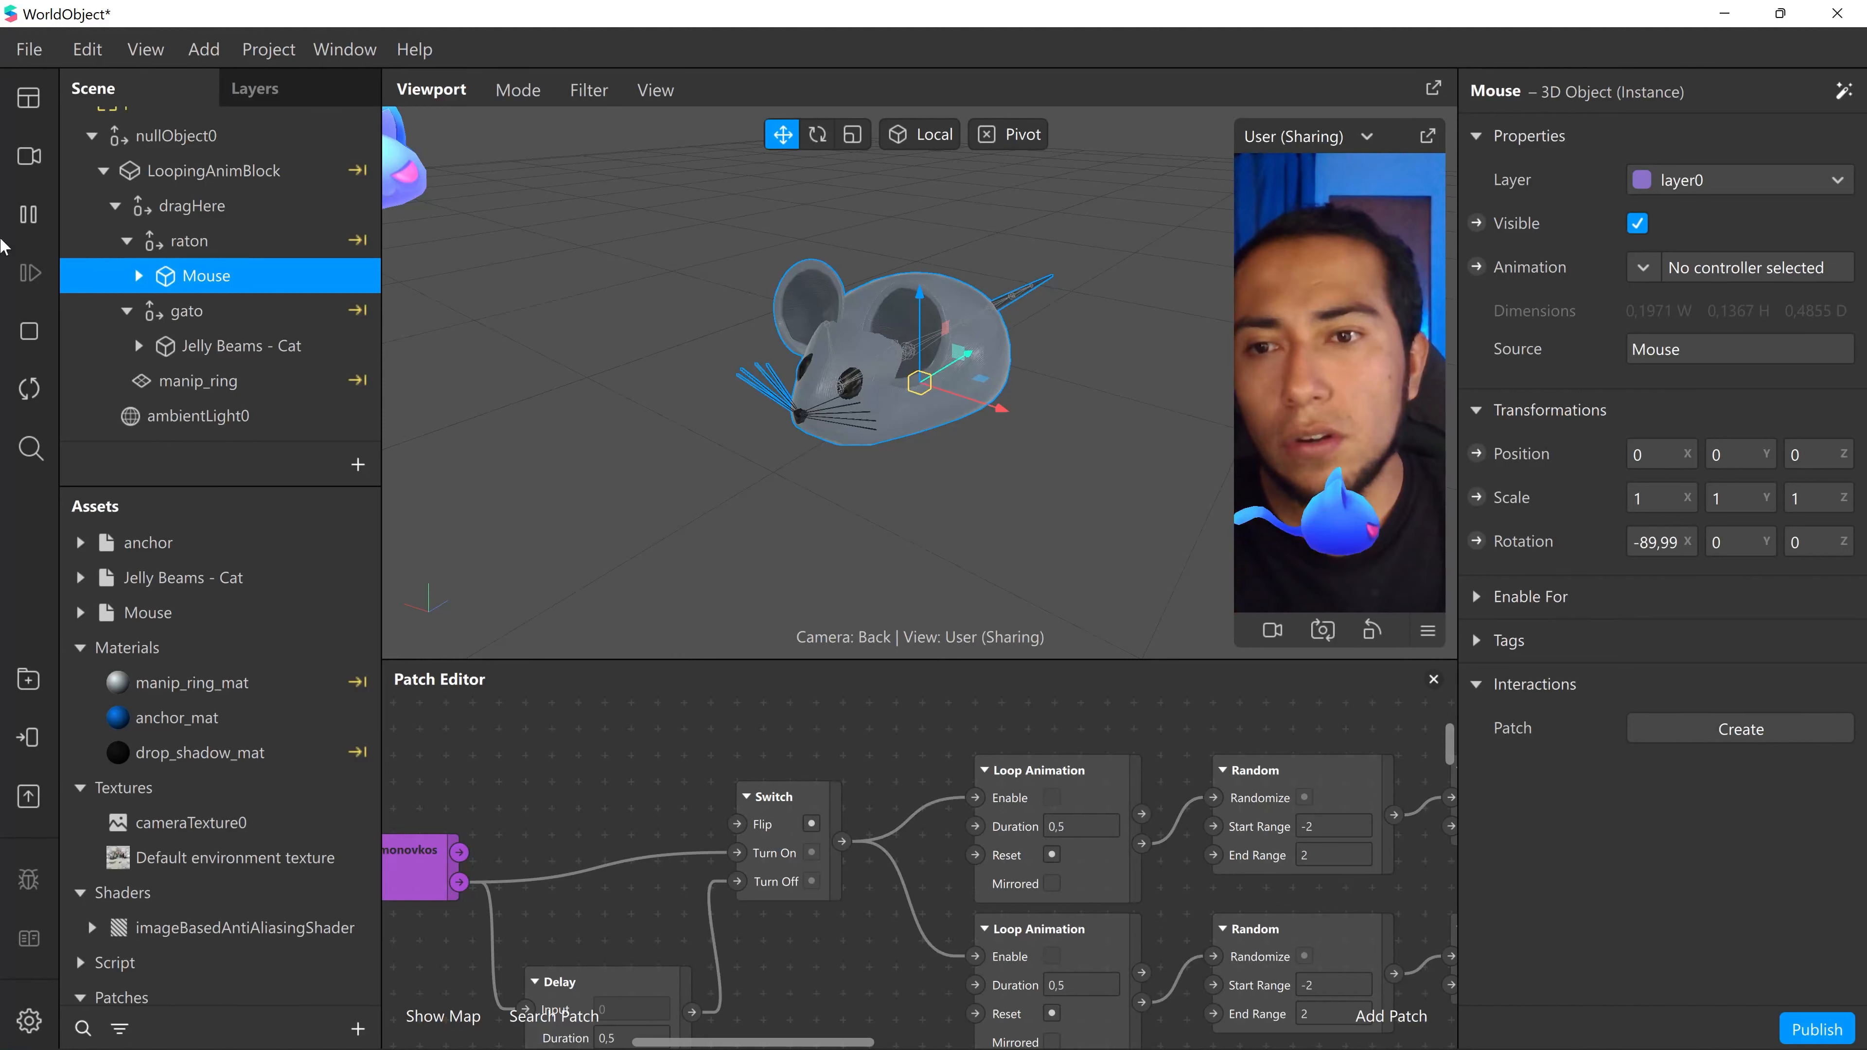
- Create a new animation controller for the Mouse object
click(81, 613)
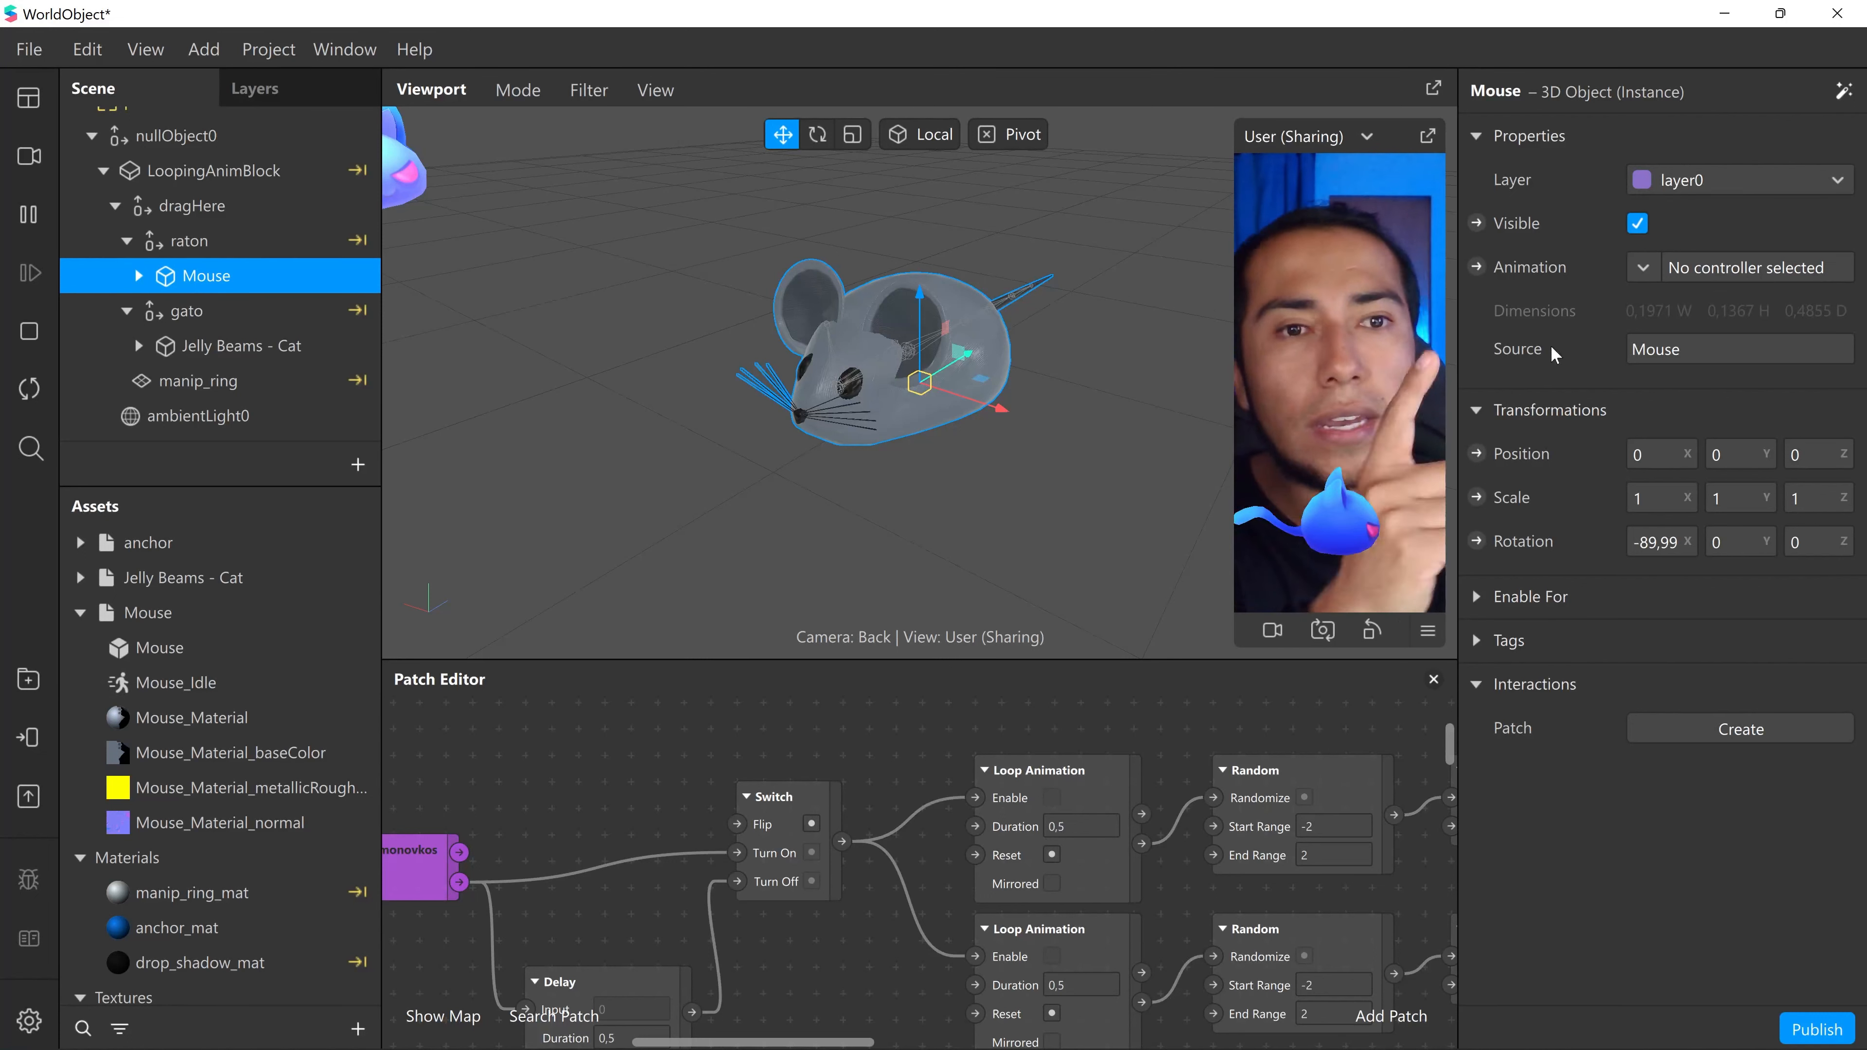
click(1645, 269)
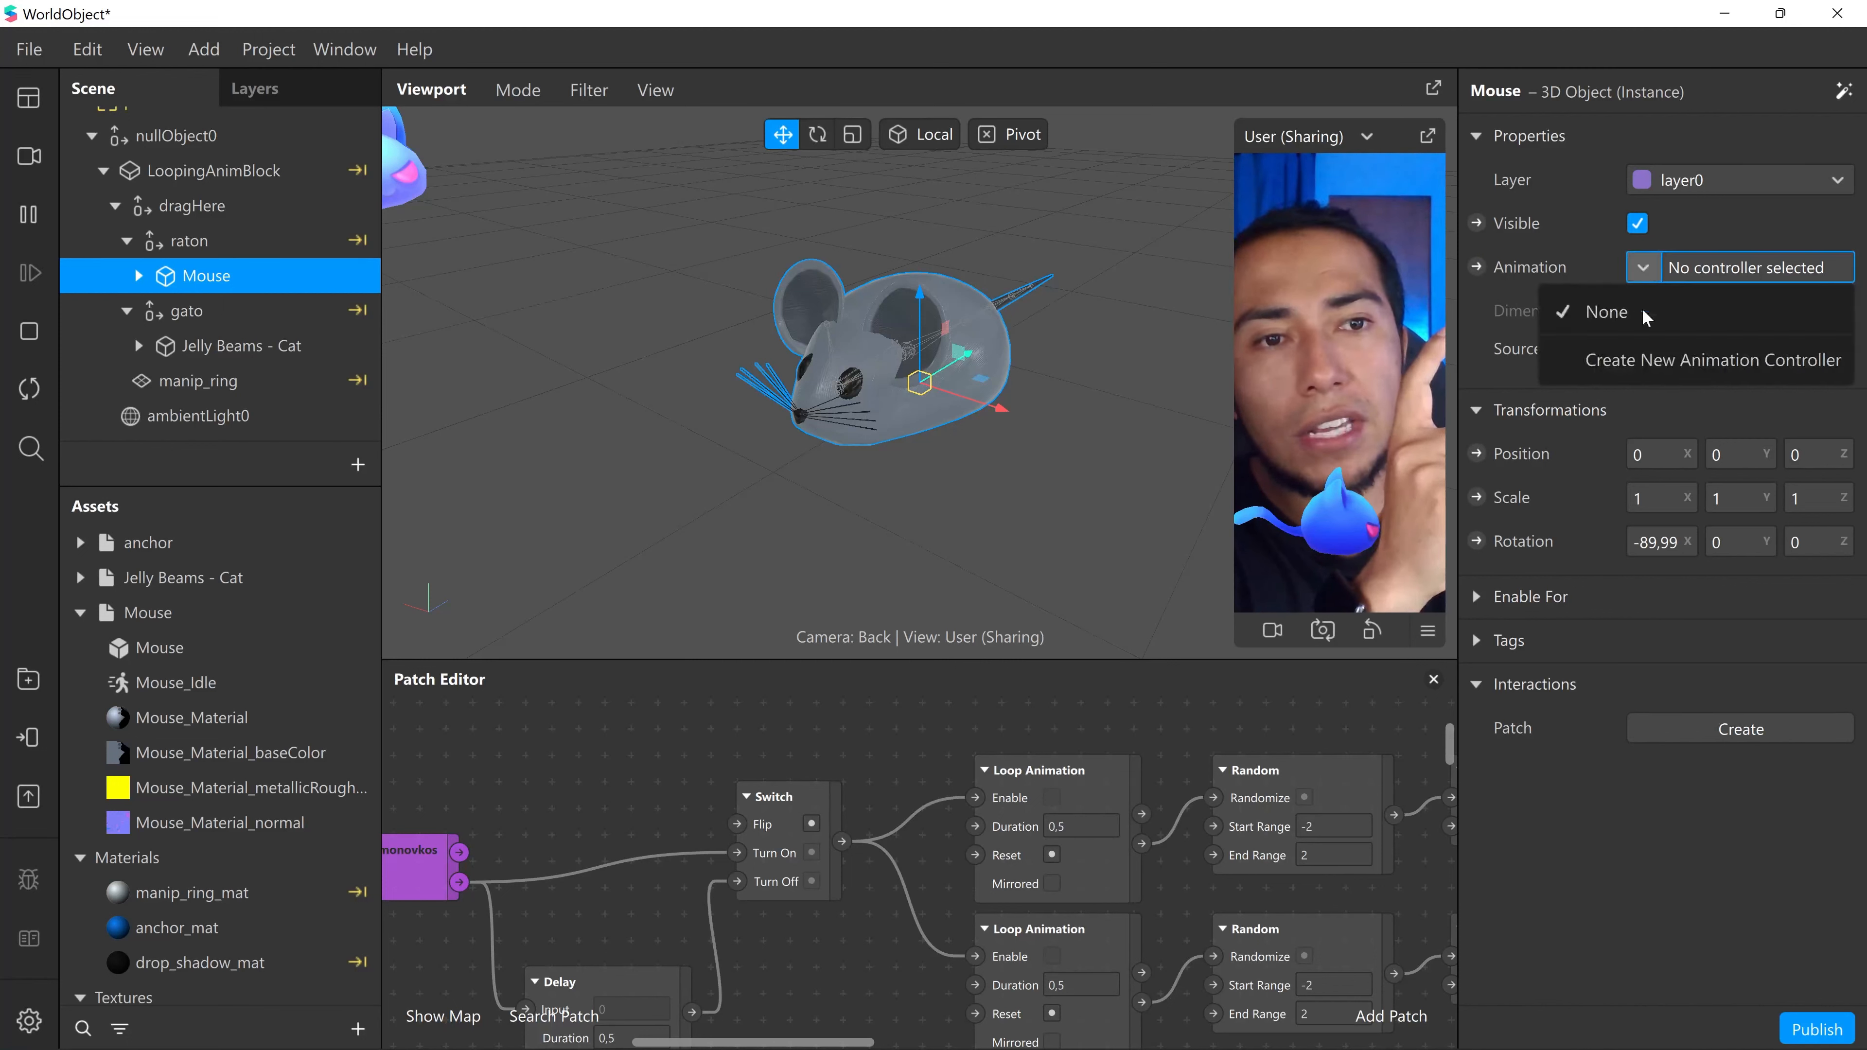
click(1646, 361)
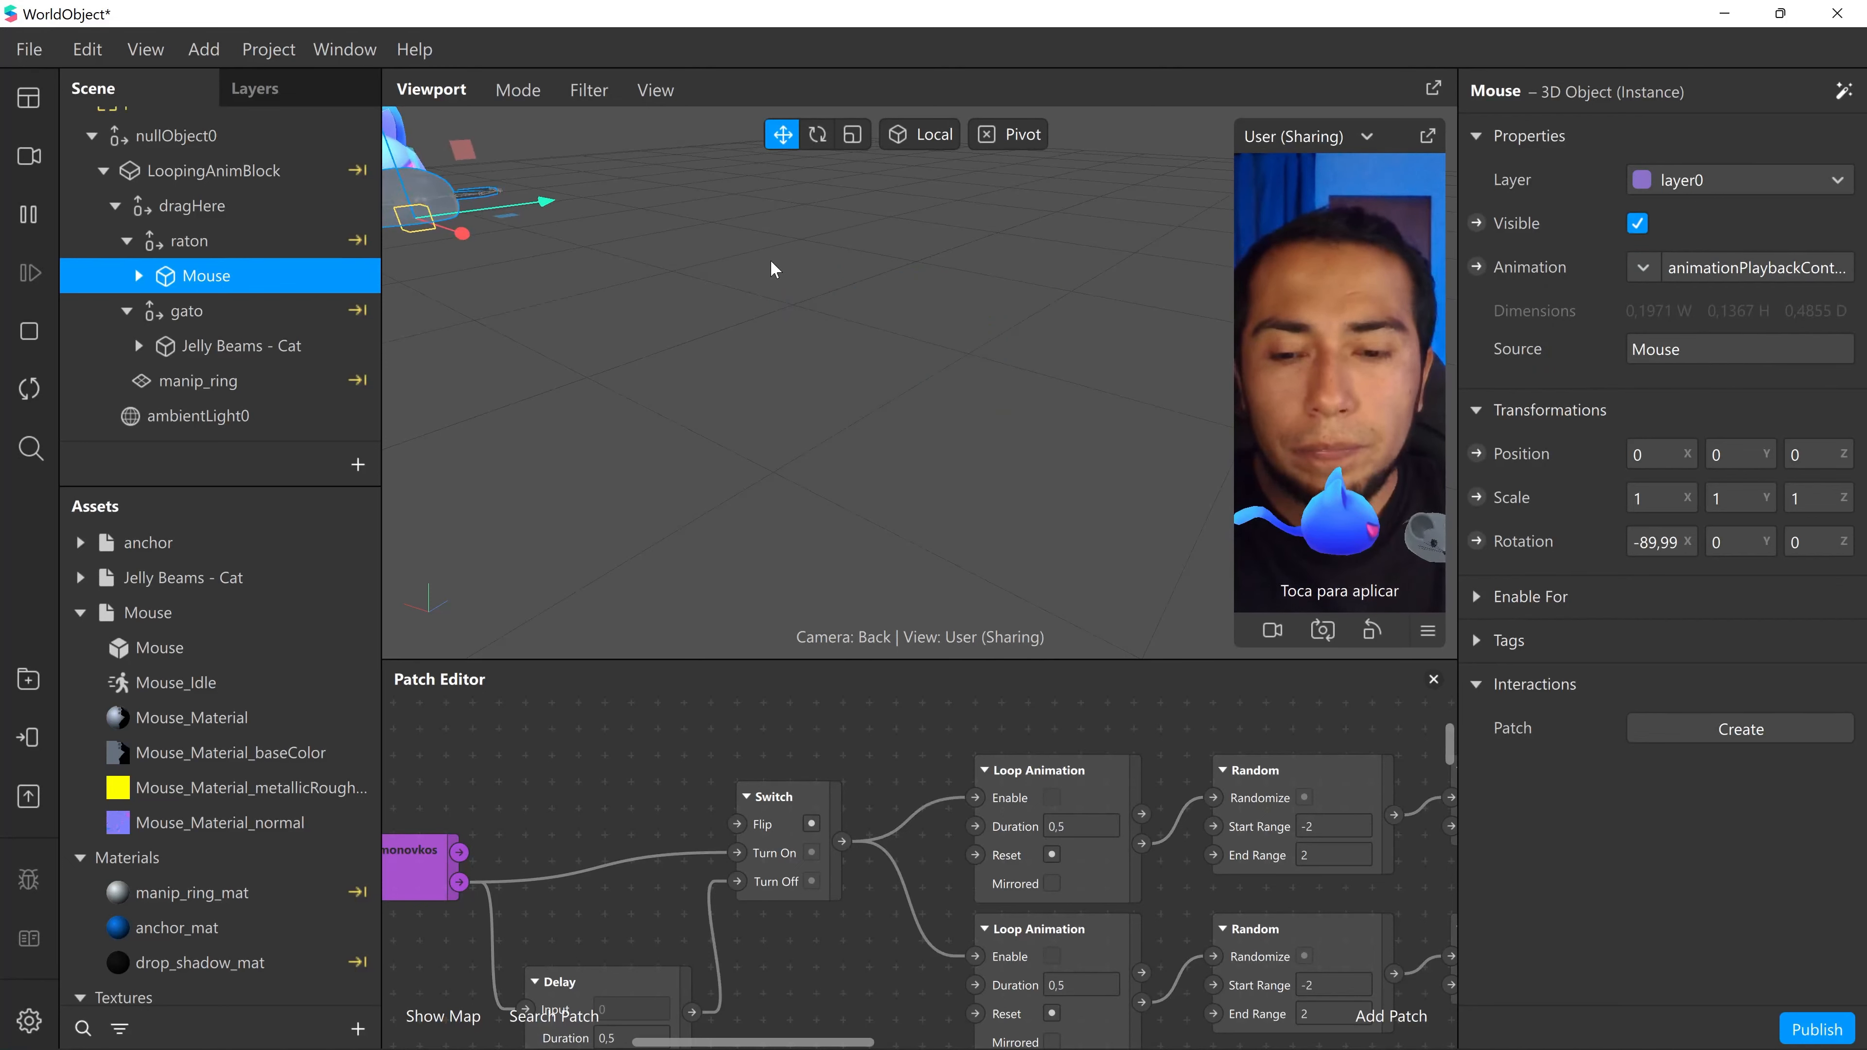
key(f)
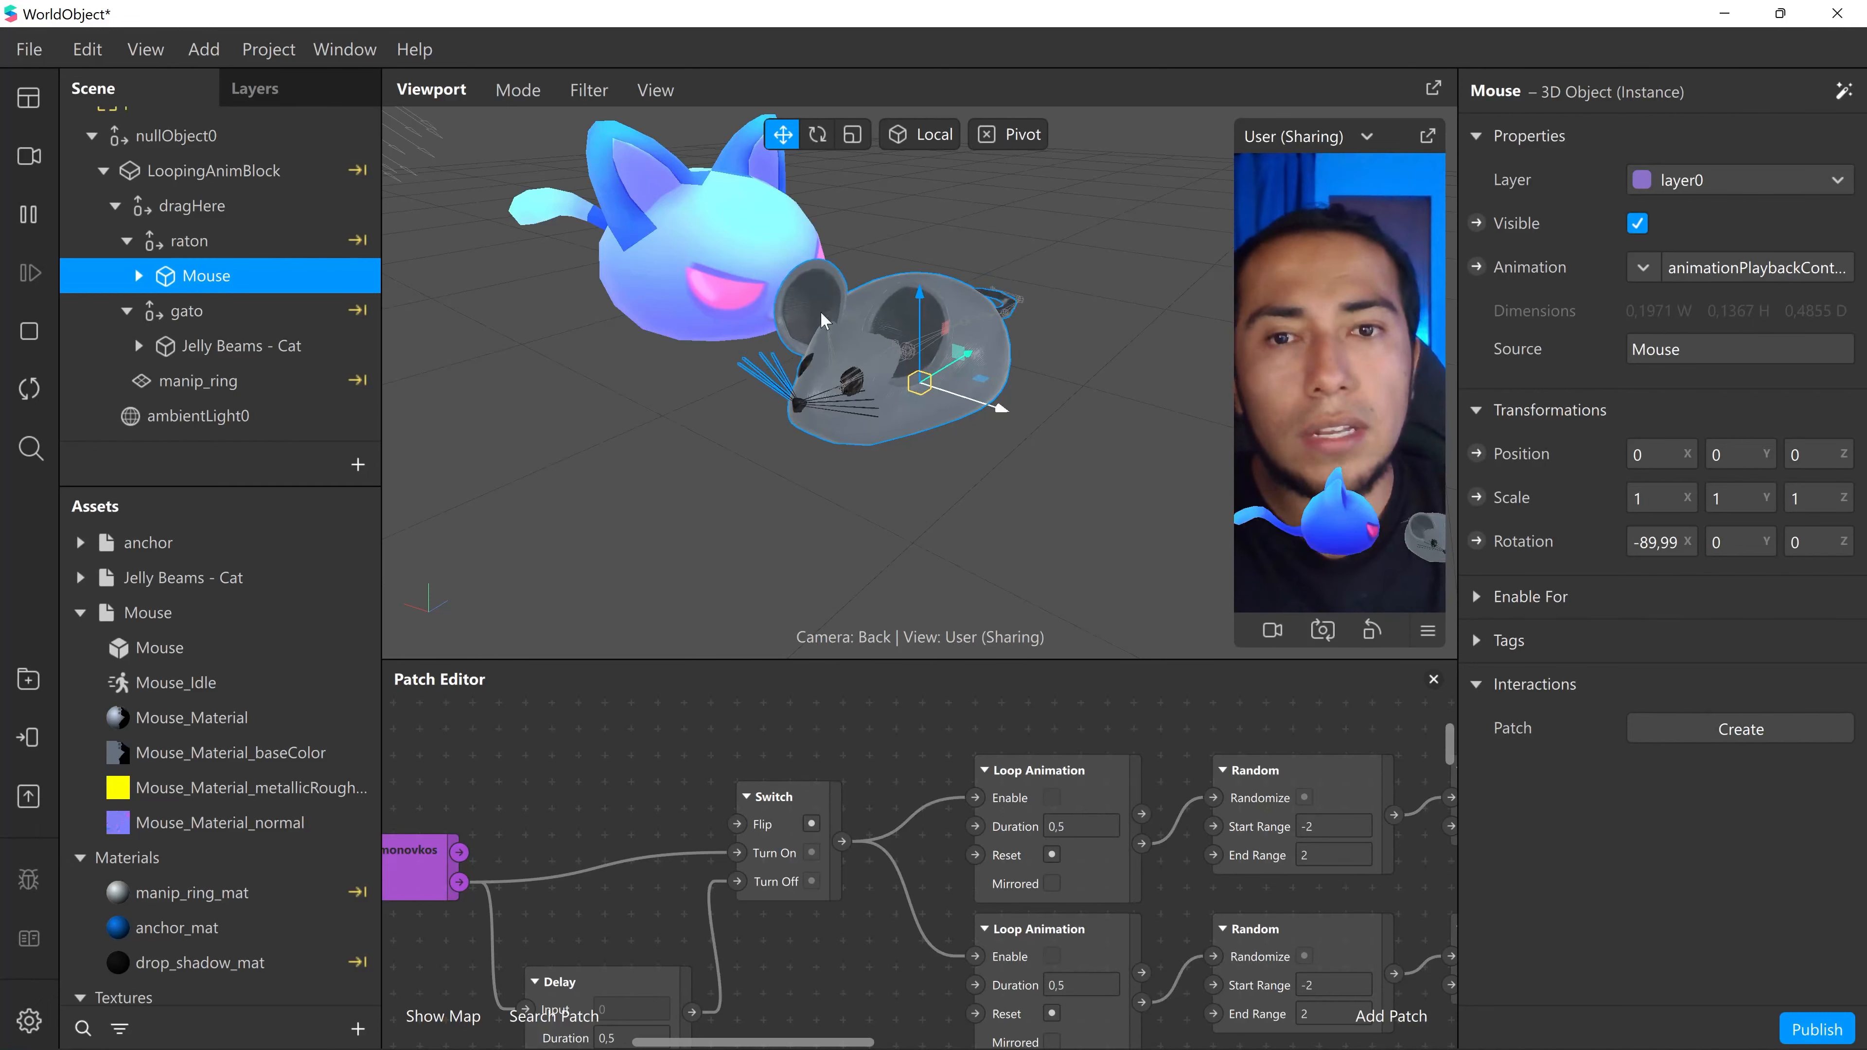
scroll(851, 355, down, 2)
scroll(848, 349, down, 4)
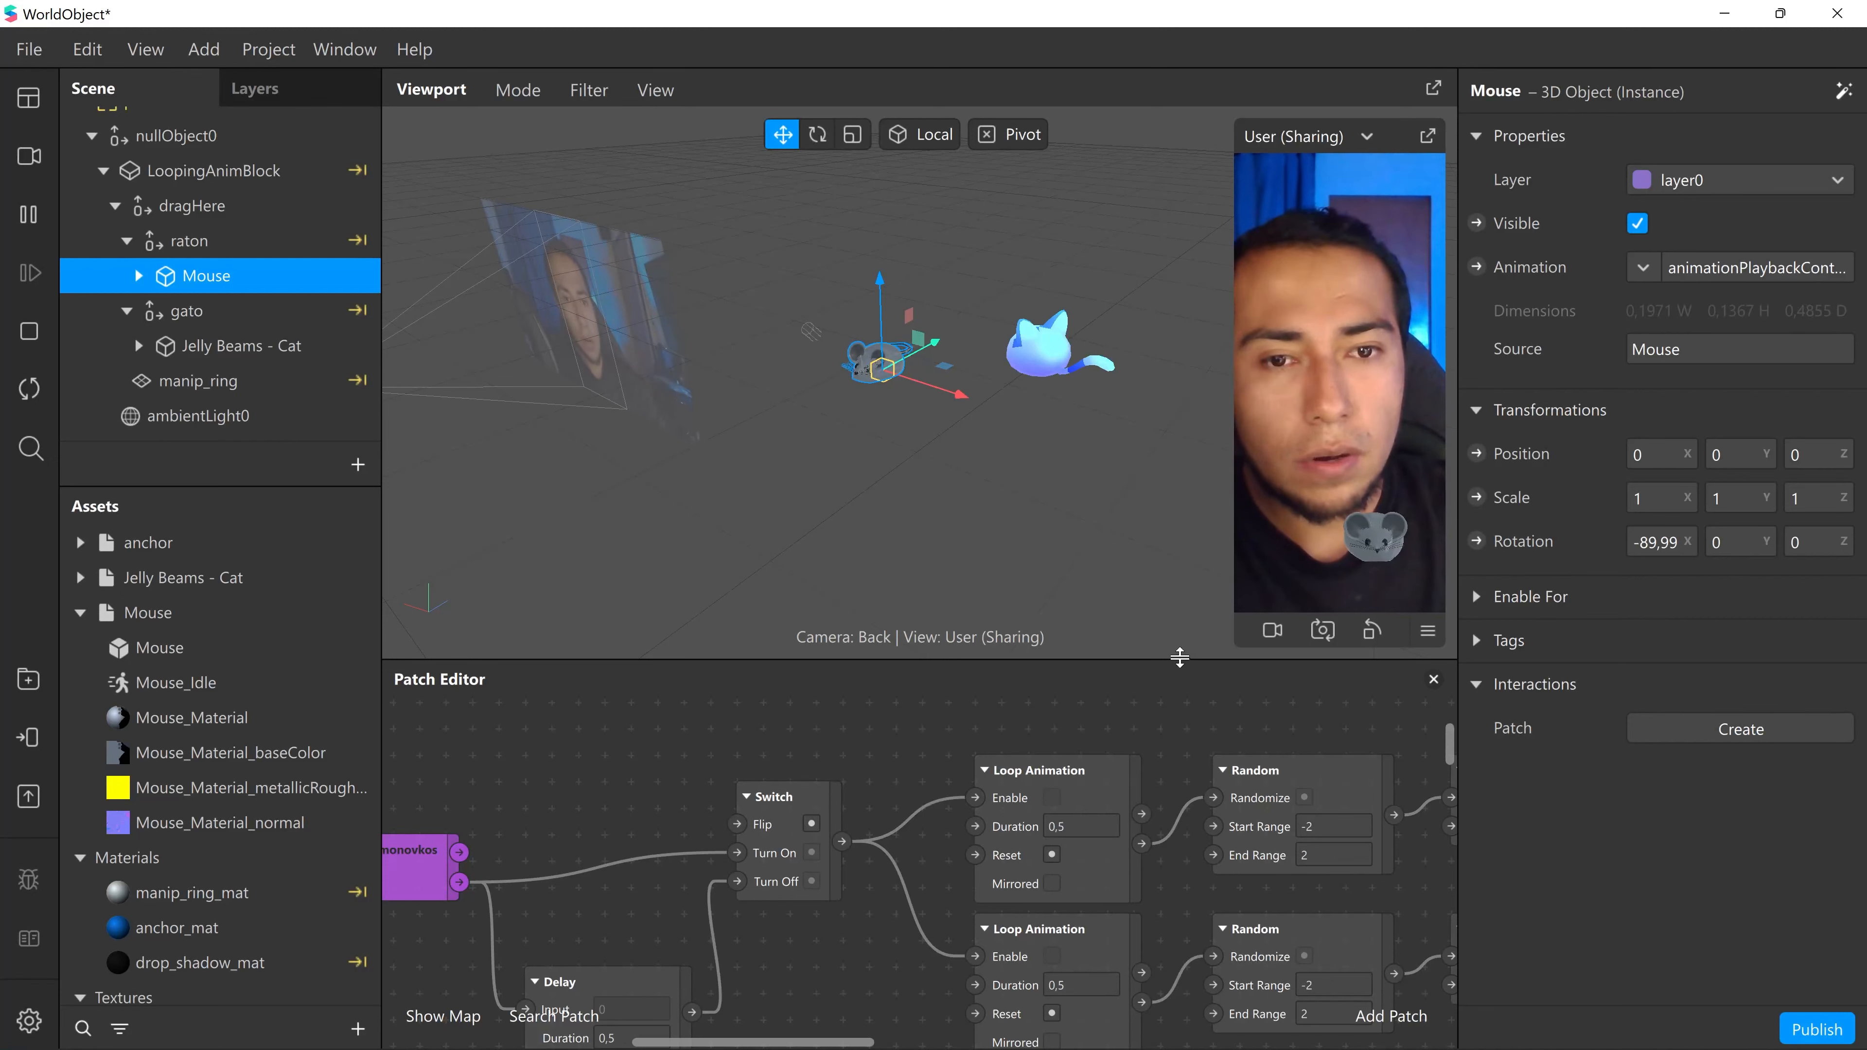
- Add a Counter patch below Pulse_to_block and set its Maximum Count to 999
drag(1179, 657, 1142, 478)
scroll(1026, 717, right, 10)
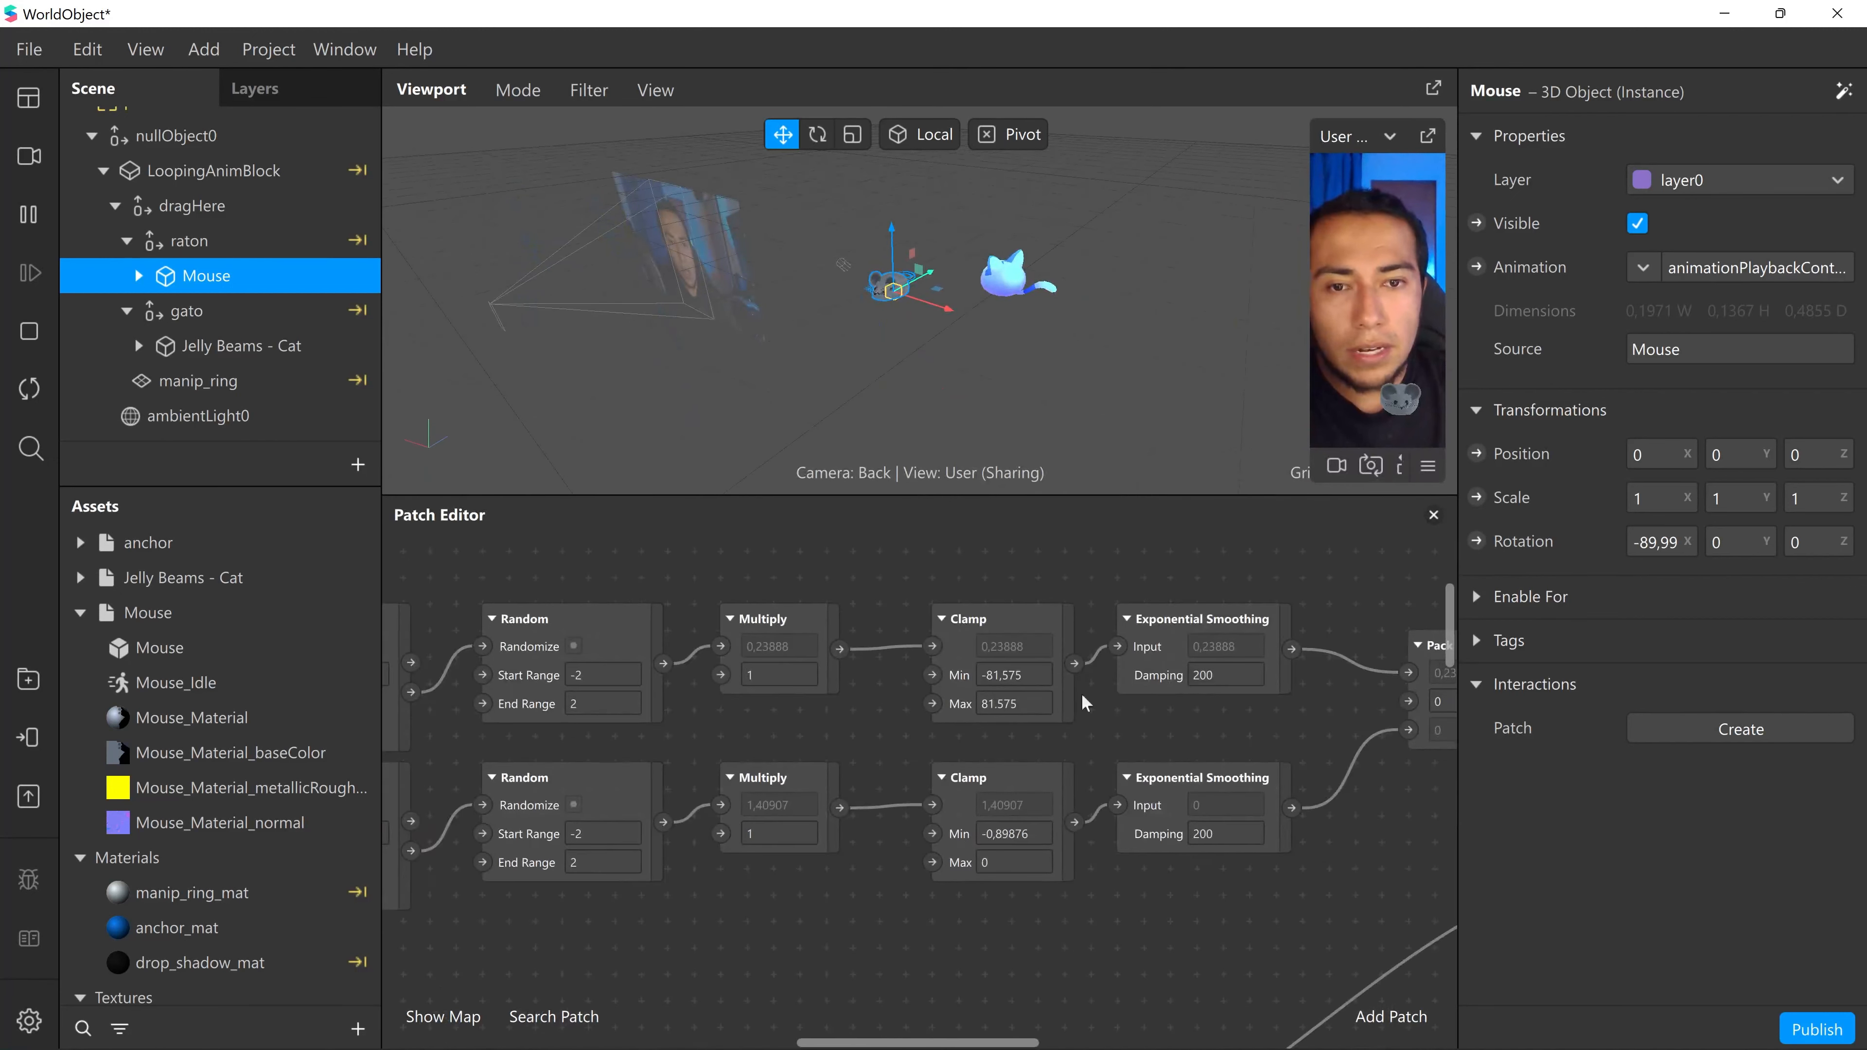
scroll(1162, 746, right, 4)
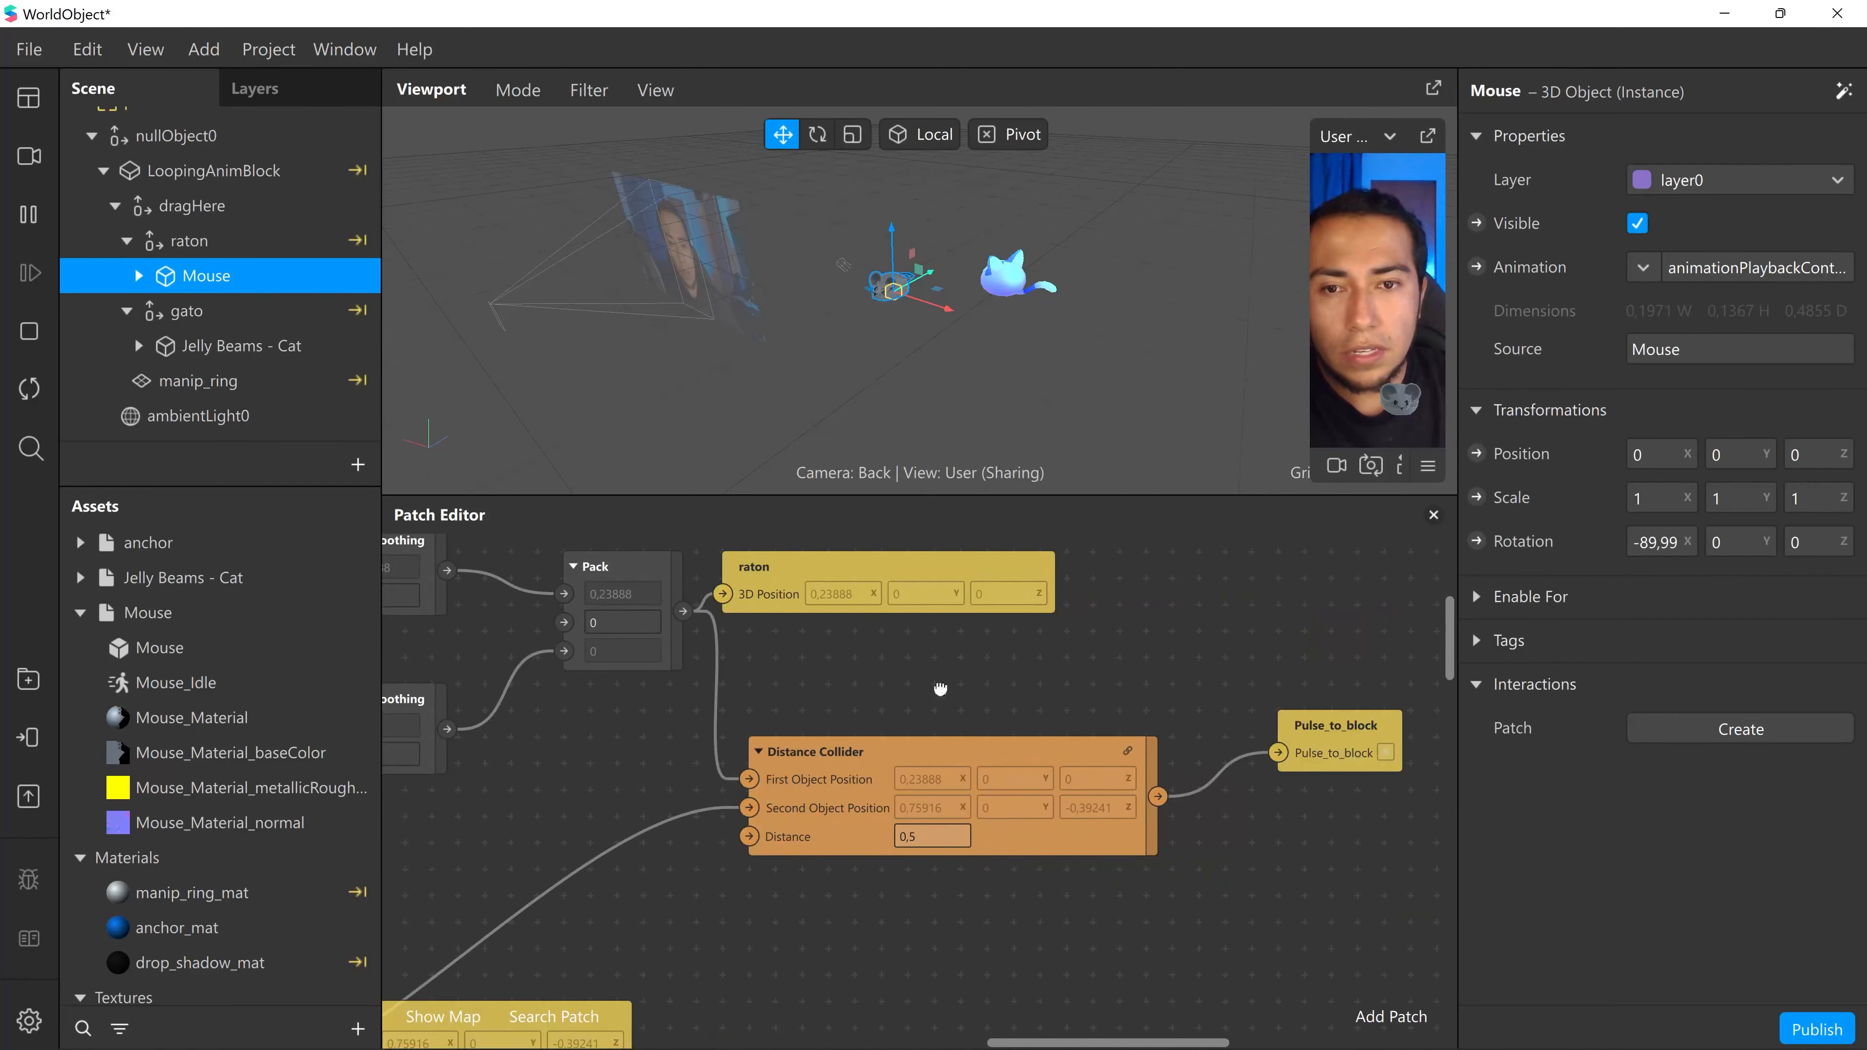
scroll(940, 689, right, 3)
scroll(944, 853, right, 2)
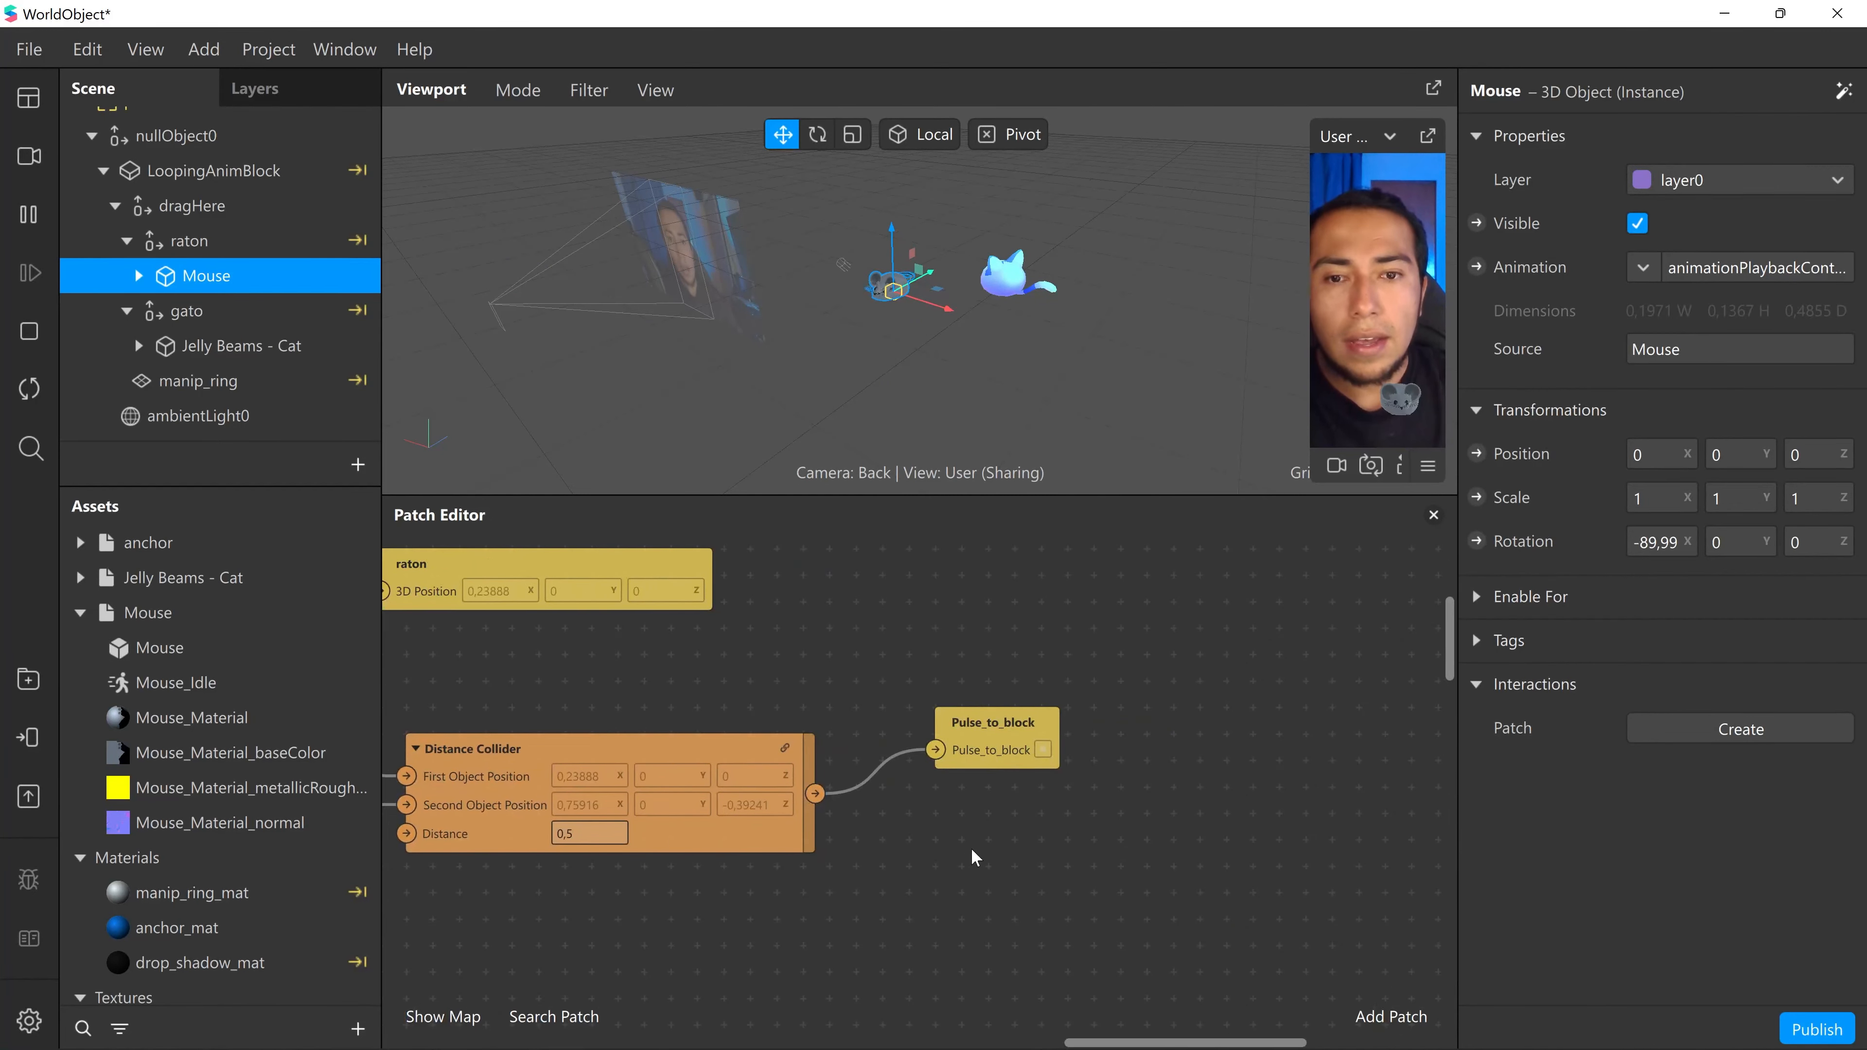
double_click(972, 848)
text(cou)
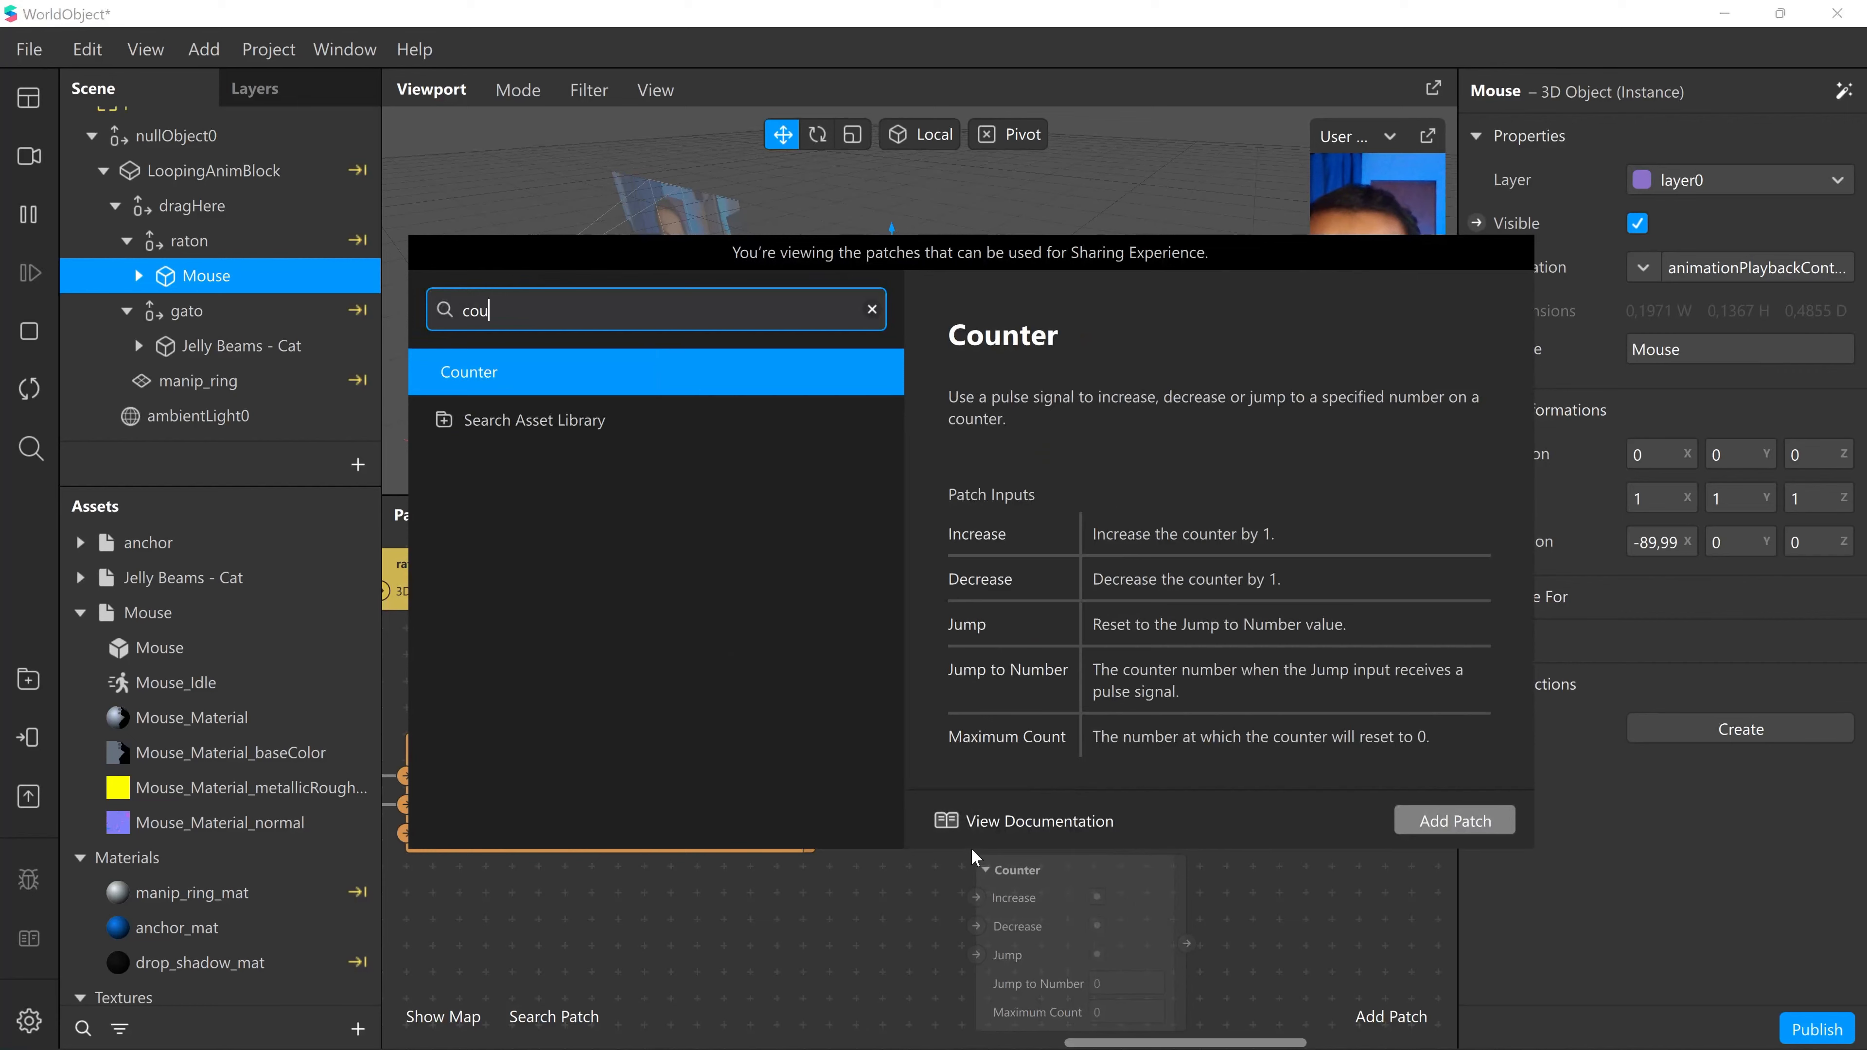
key(Return)
drag(1070, 874, 1074, 823)
scroll(1071, 779, right, 1)
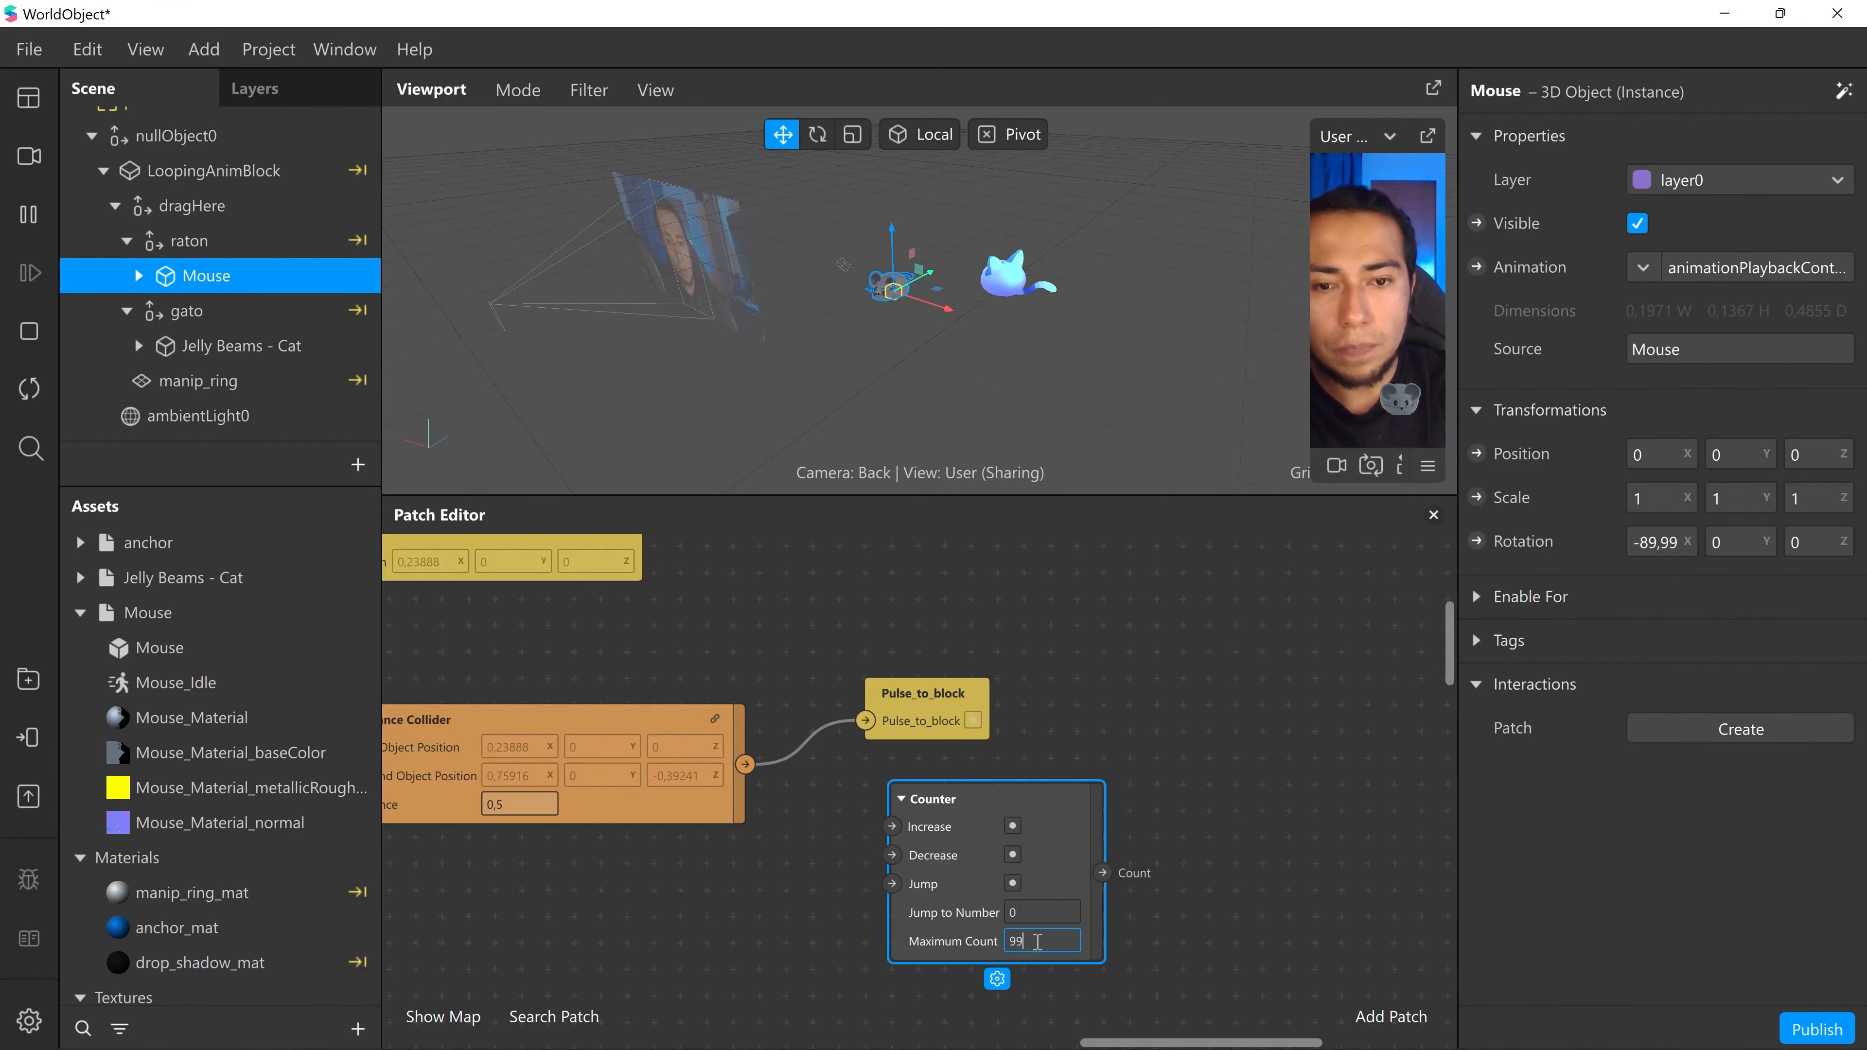
- Add a To String patch beside the Counter patch and connect the Counter's Count output to its Value input
double_click(1214, 838)
text(e)
key(BackSpace)
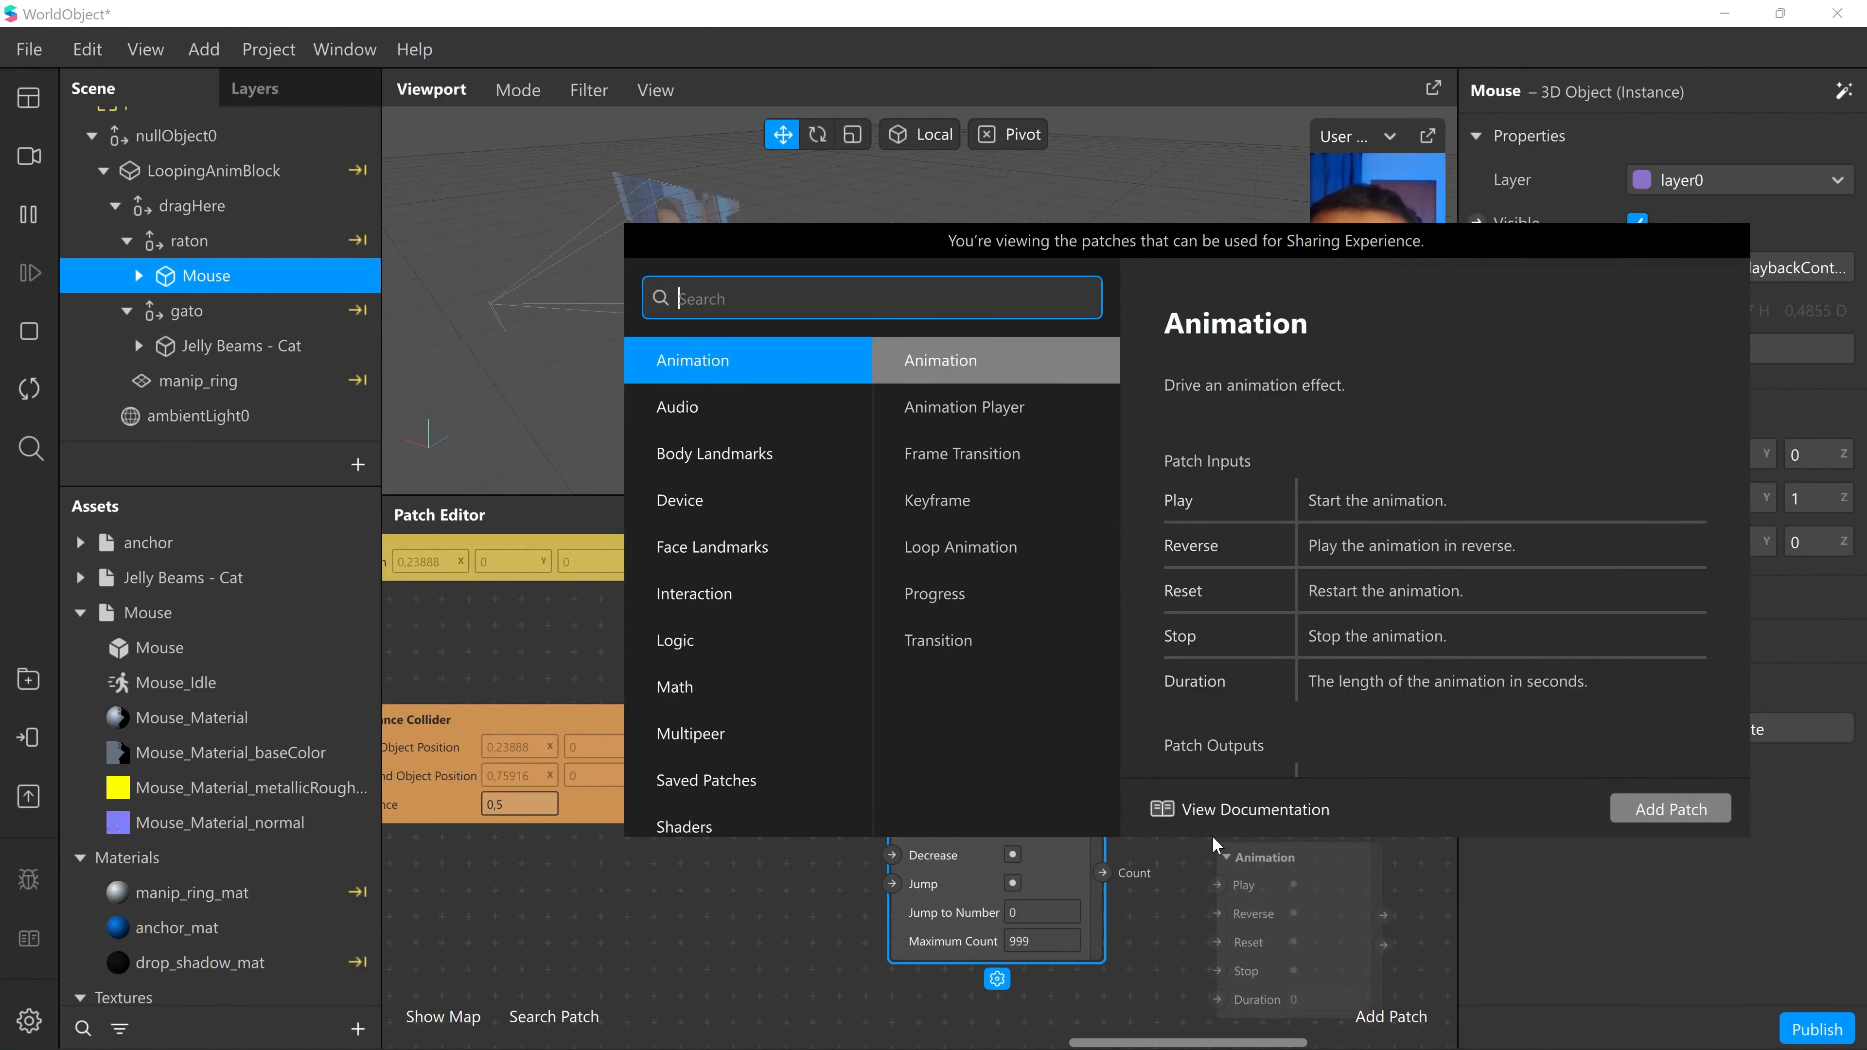
text(to)
key(Down)
key(Return)
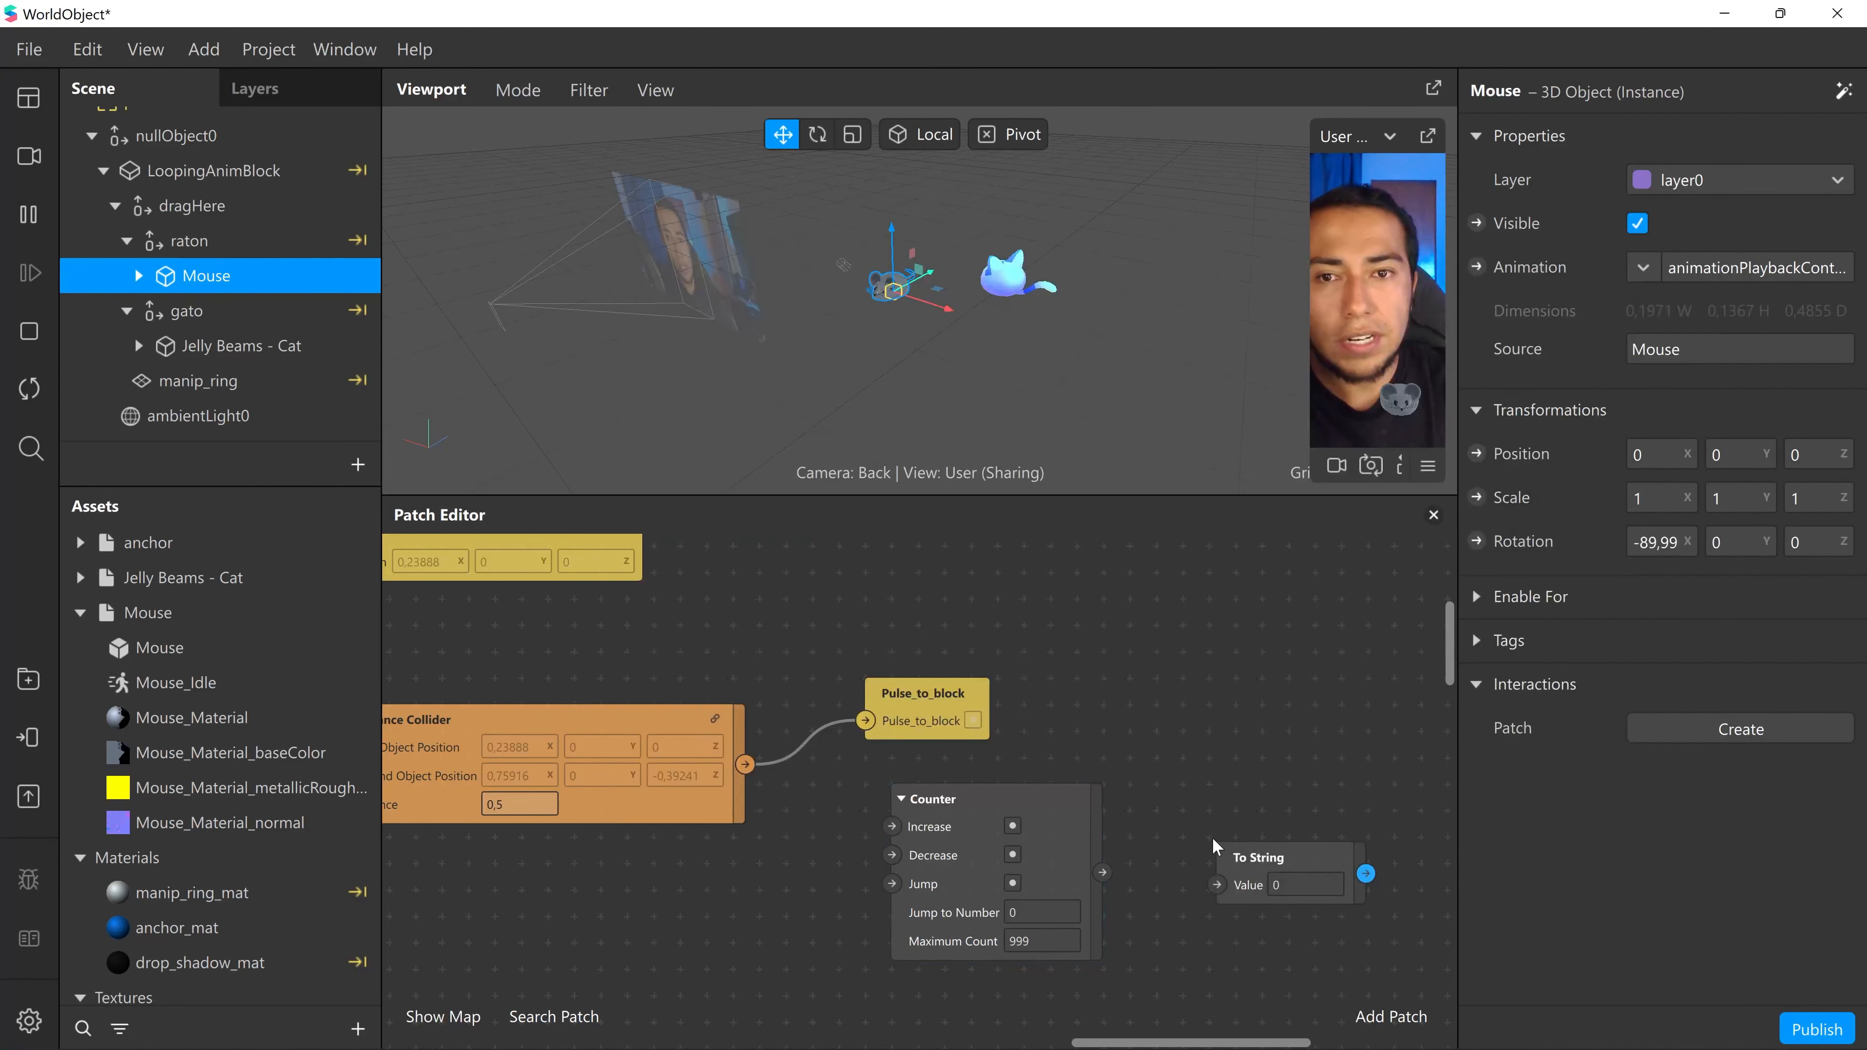
middle_drag(1254, 838, 889, 781)
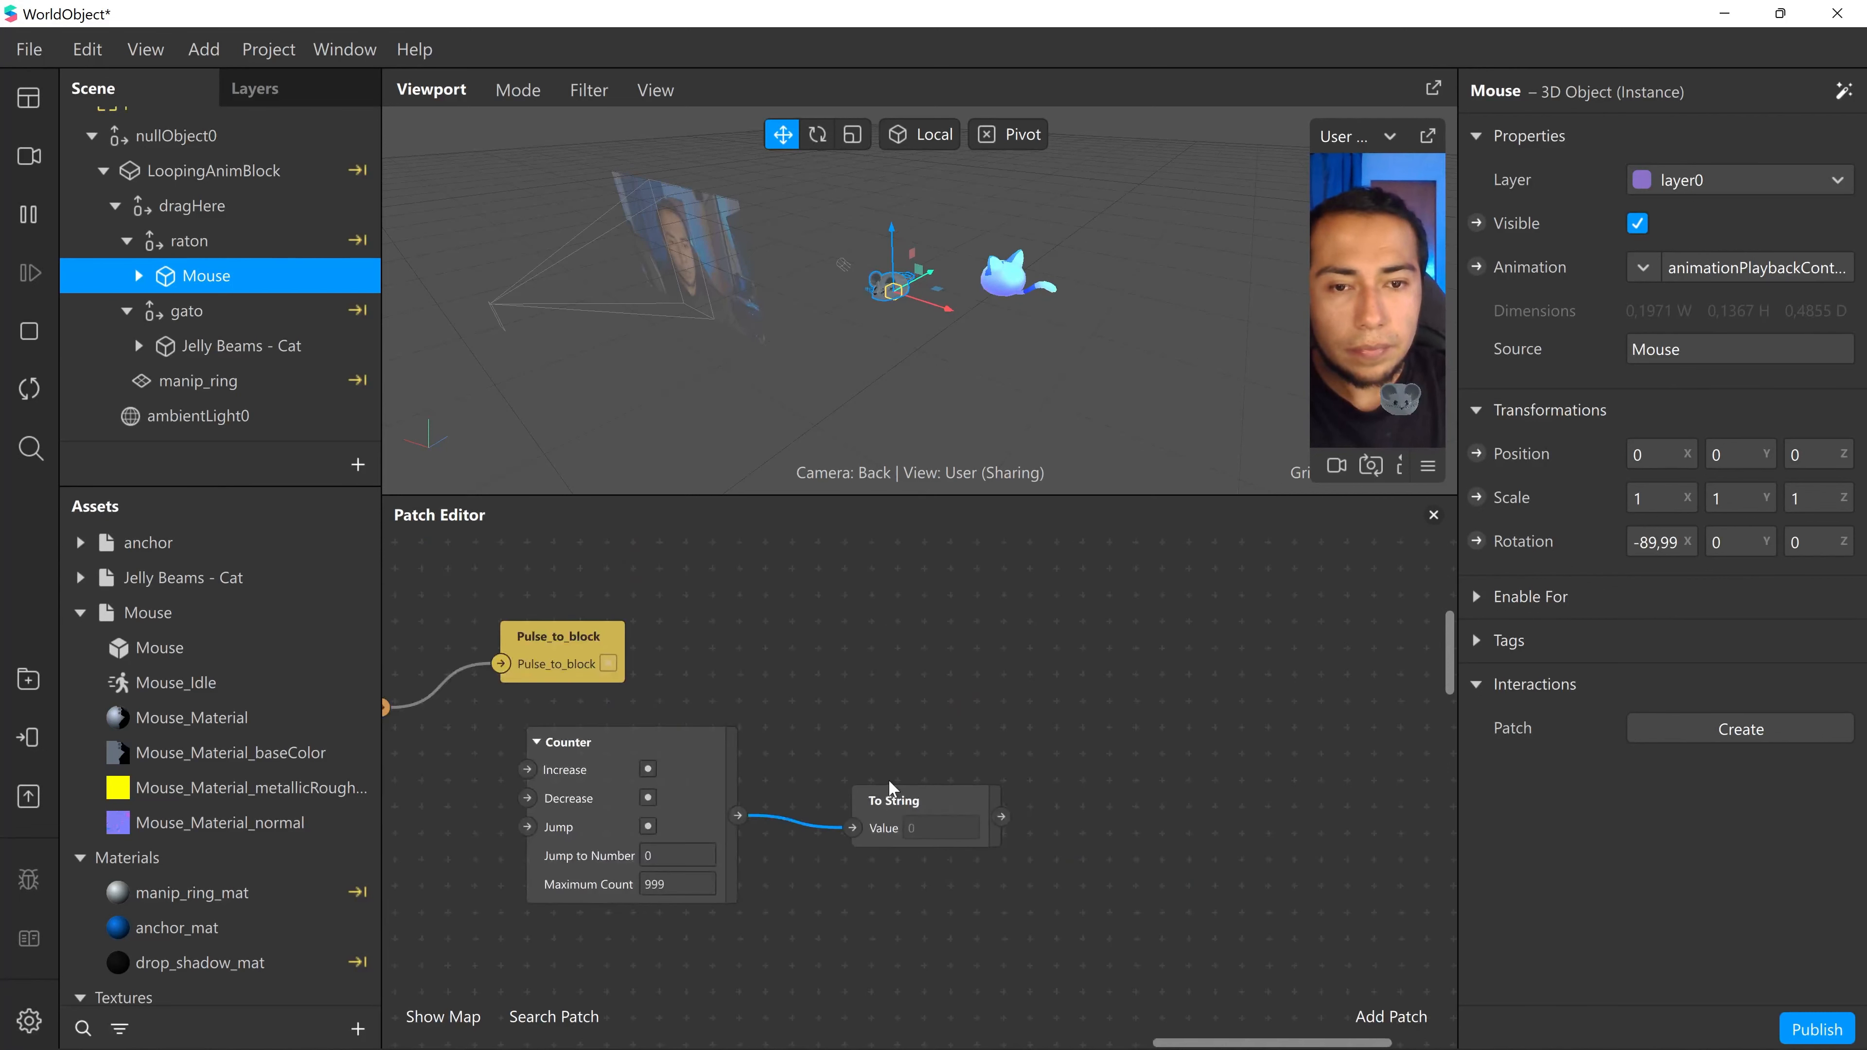
- Connect the Distance Collider output to the Counter's Increase input and move To String closer to the Counter
middle_drag(535, 741, 637, 747)
middle_drag(540, 813, 791, 858)
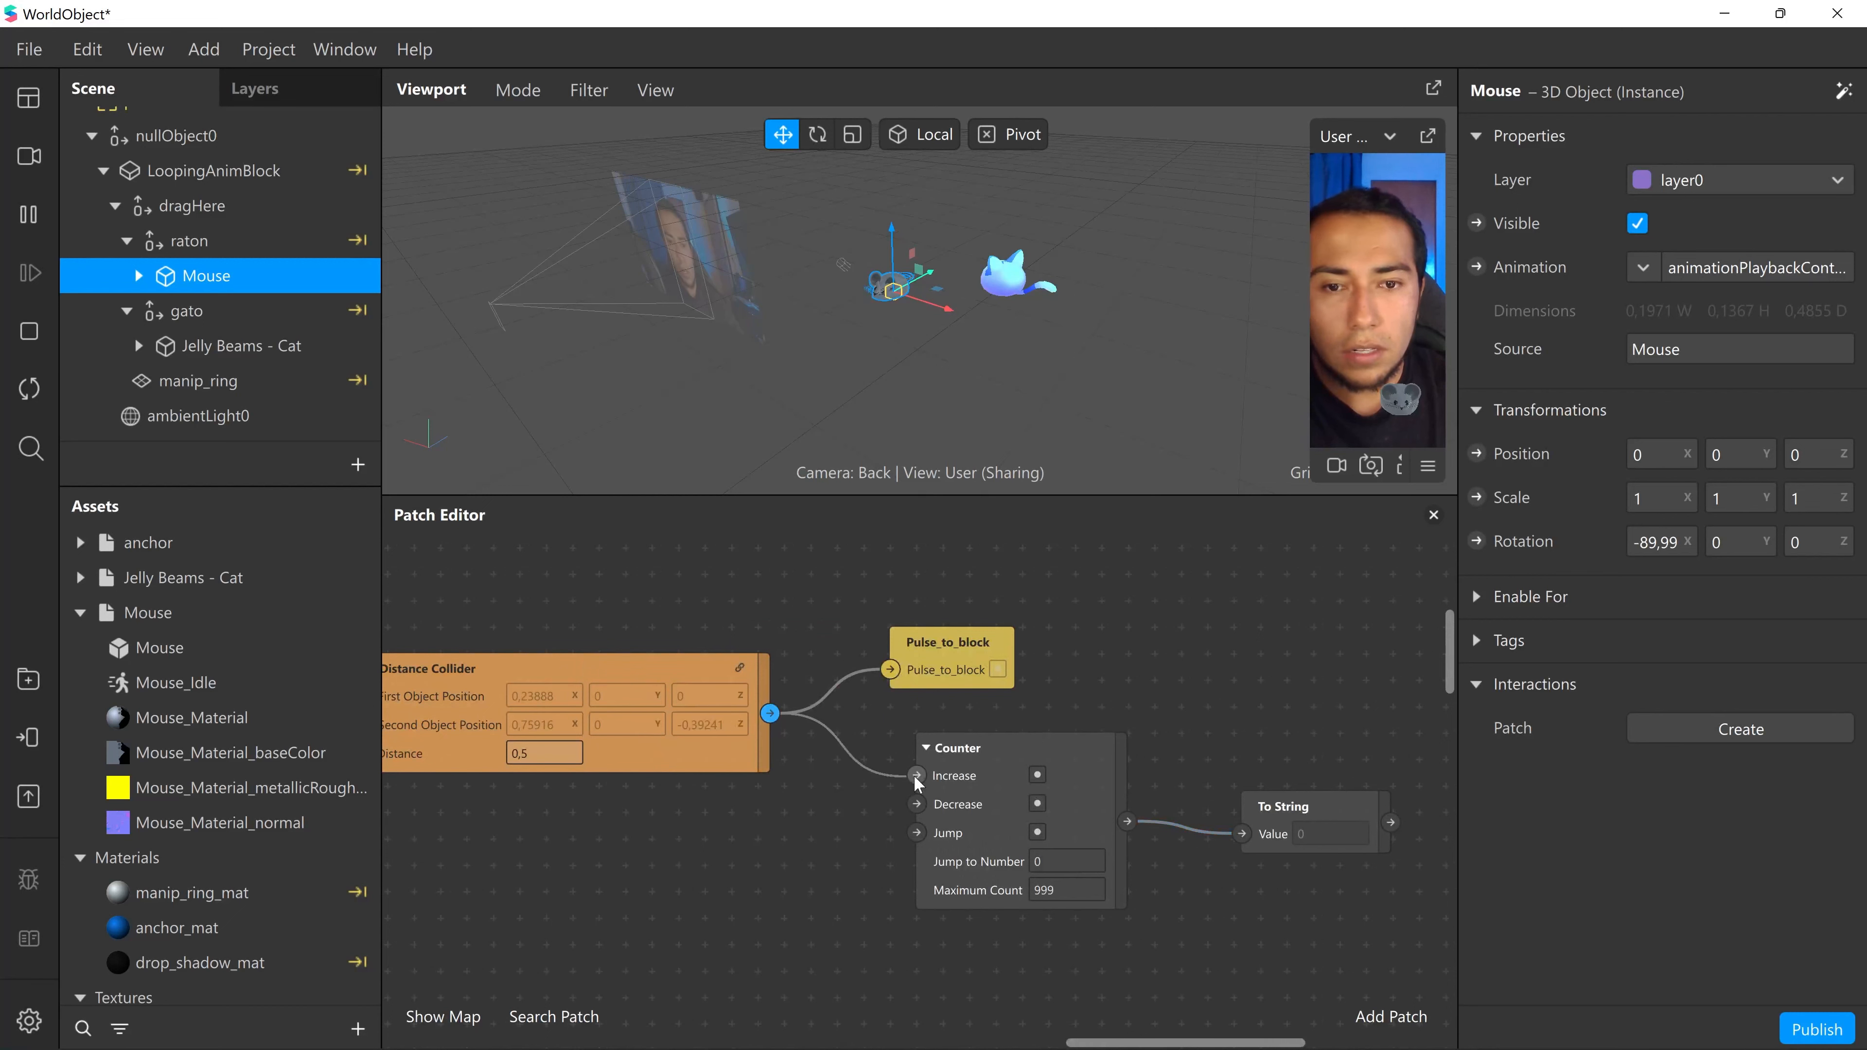
scroll(1000, 833, right, 3)
drag(1111, 815, 1047, 758)
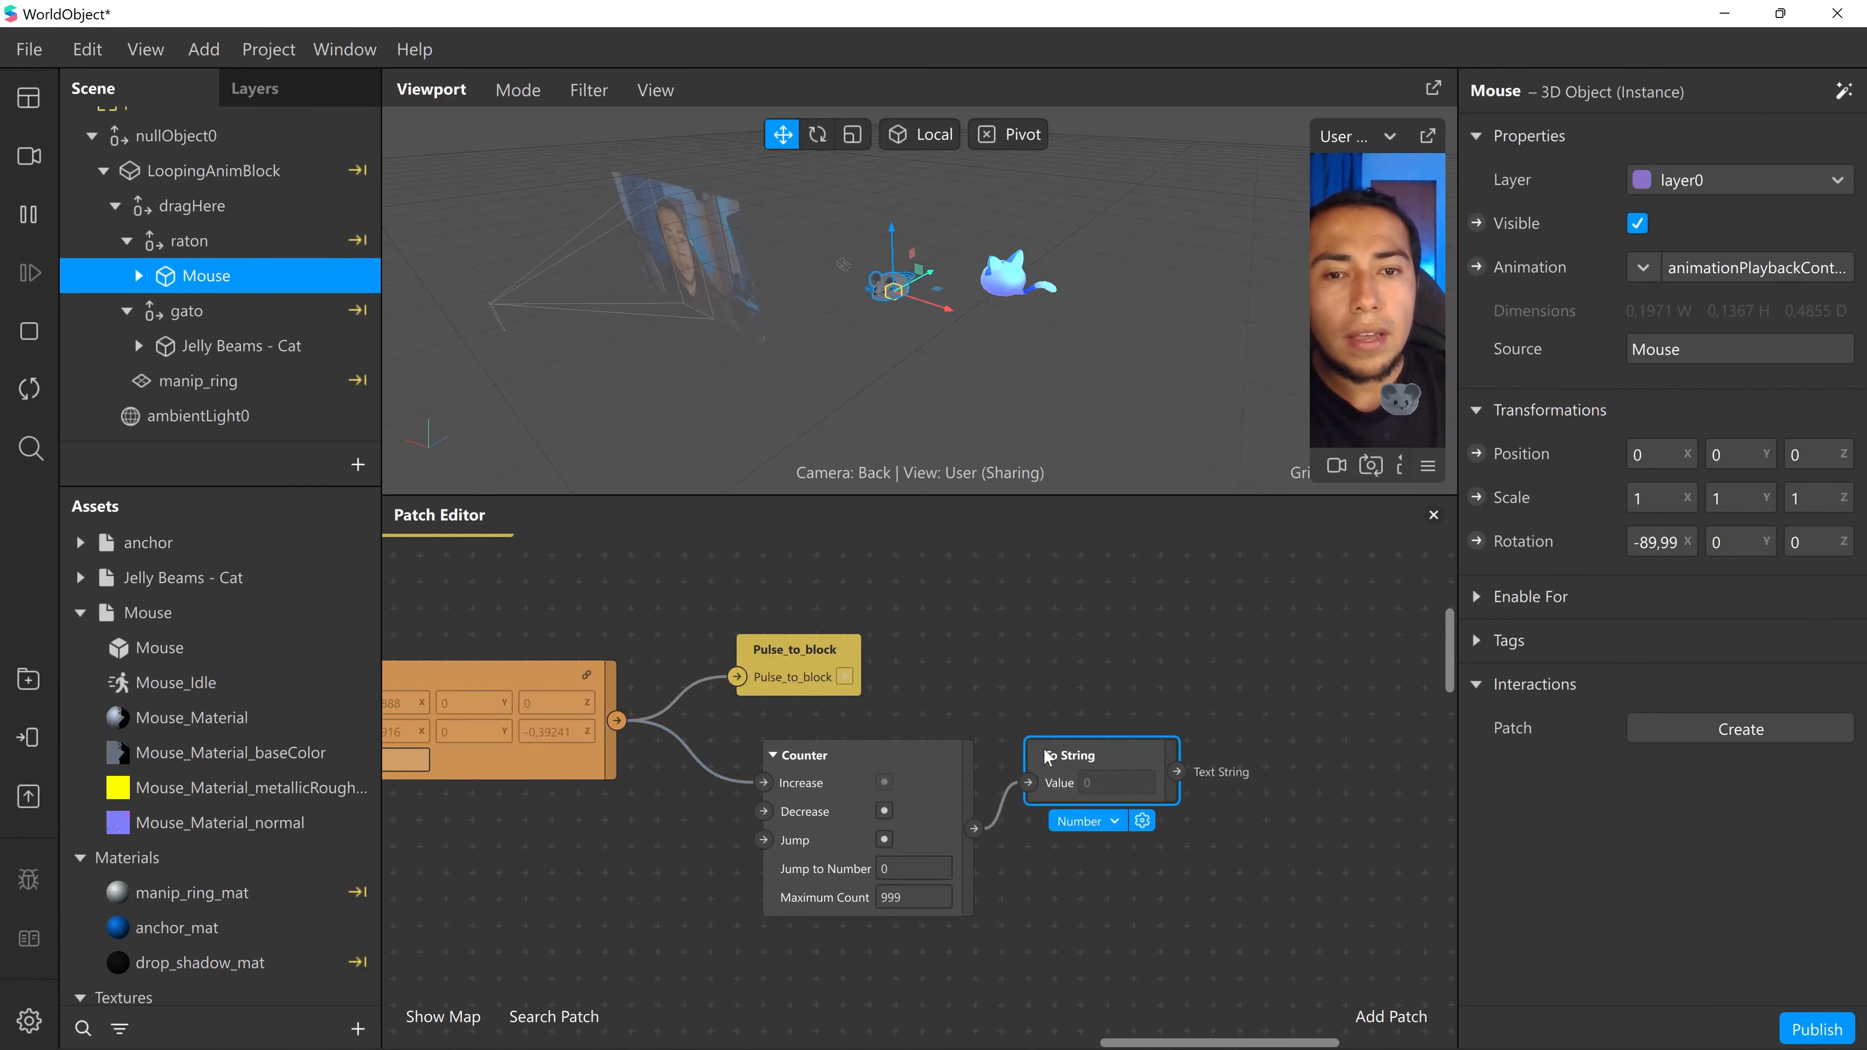
- Add a Canvas under Focal Distance and create a 2D Text object inside that canvas
scroll(112, 208, up, 1)
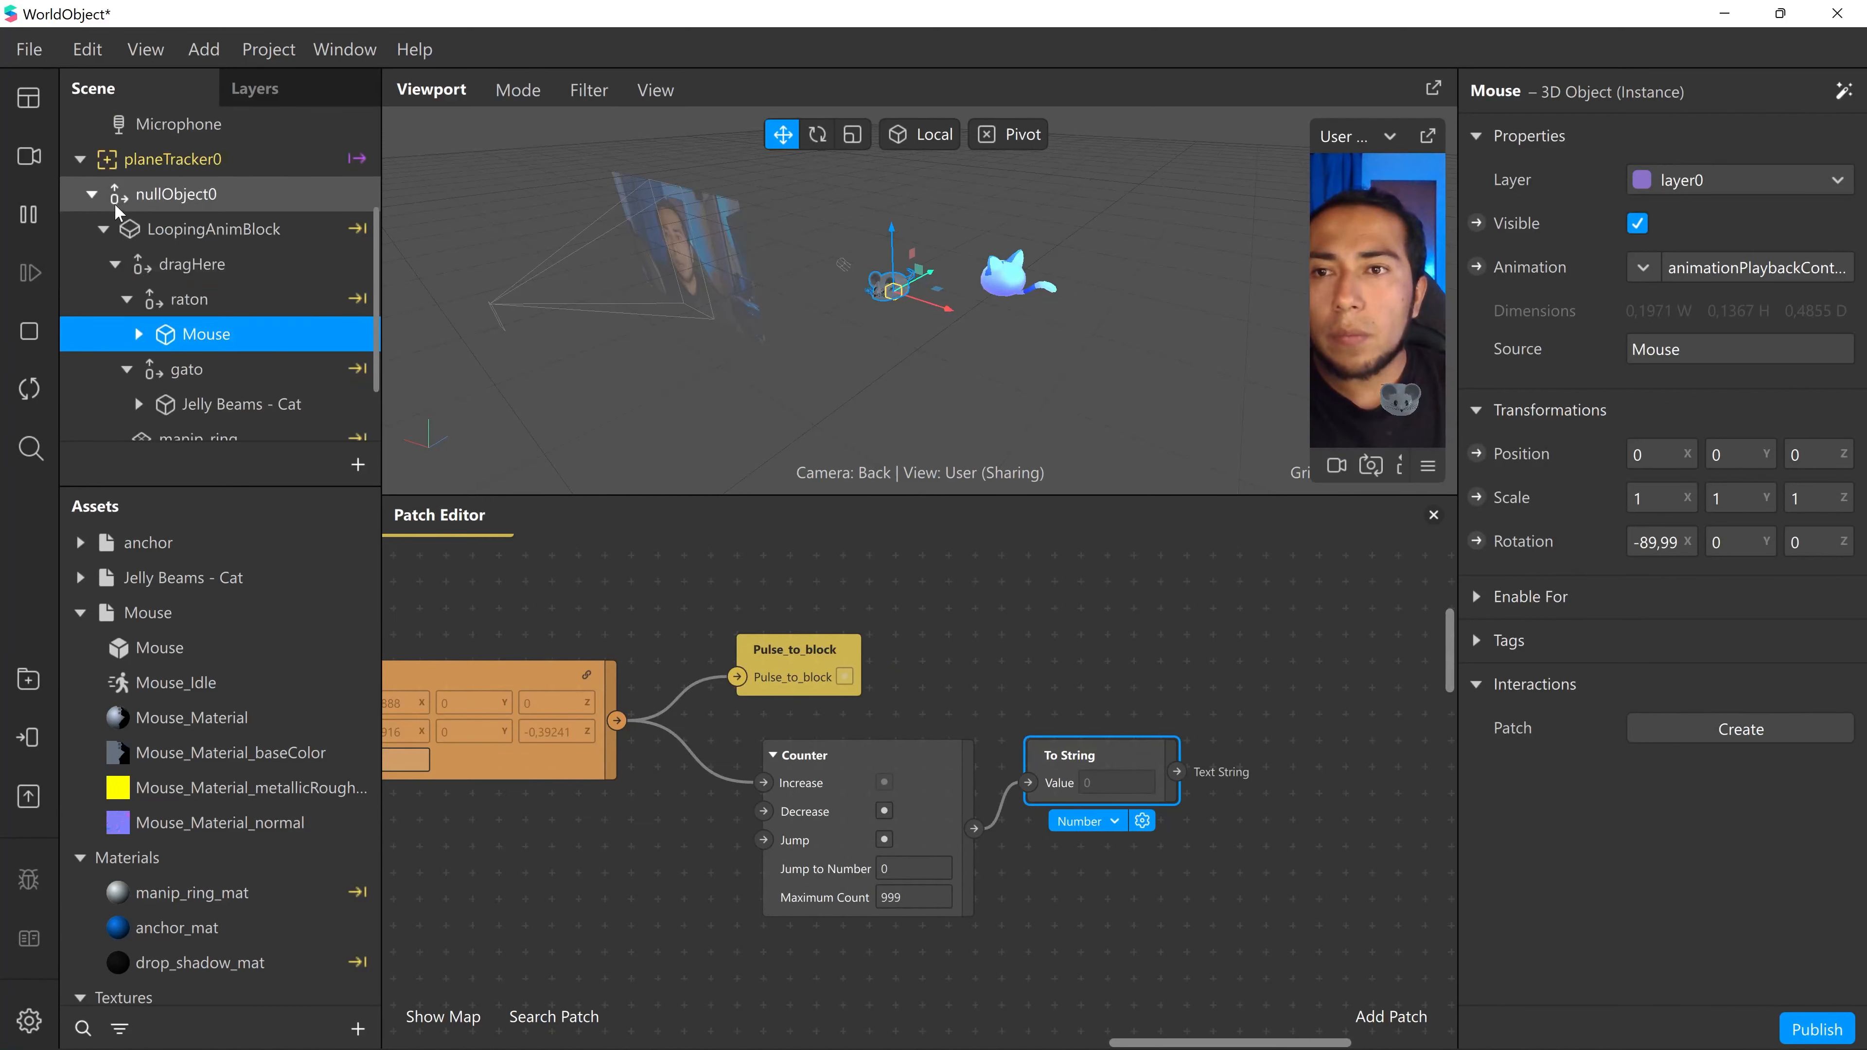
click(80, 159)
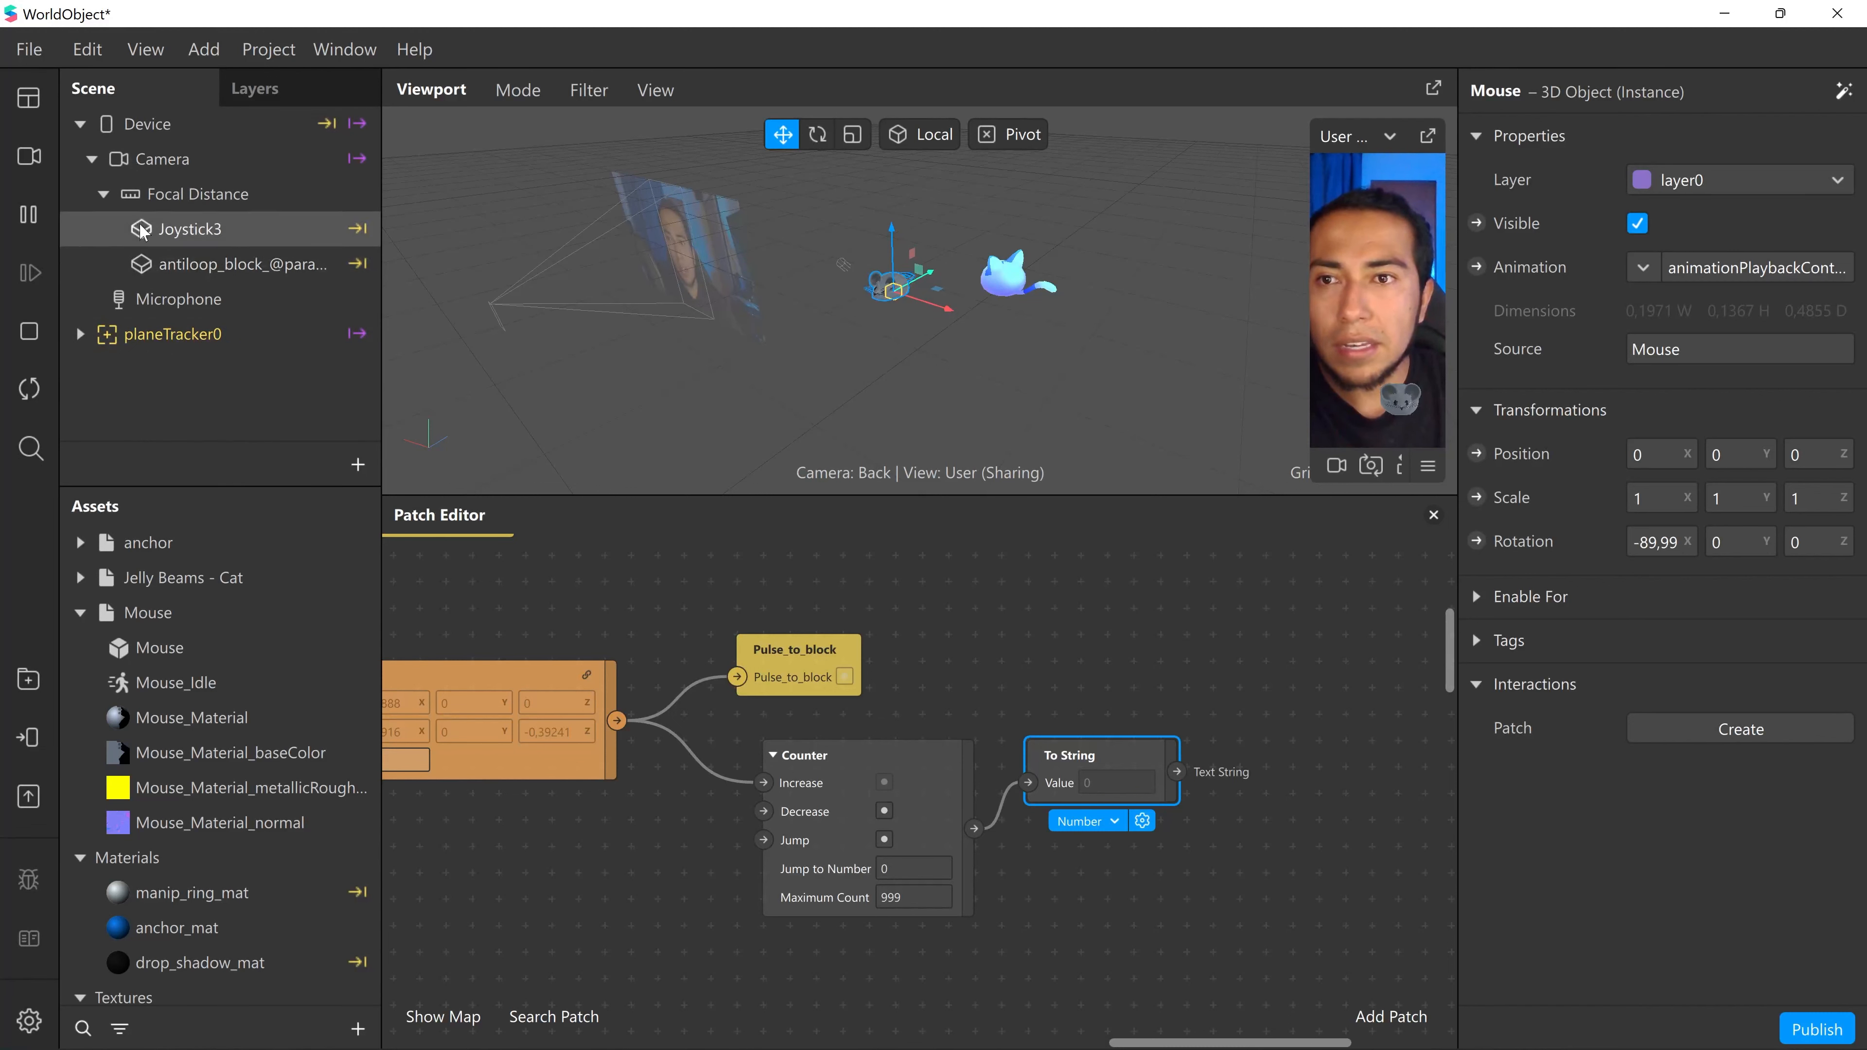
click(199, 195)
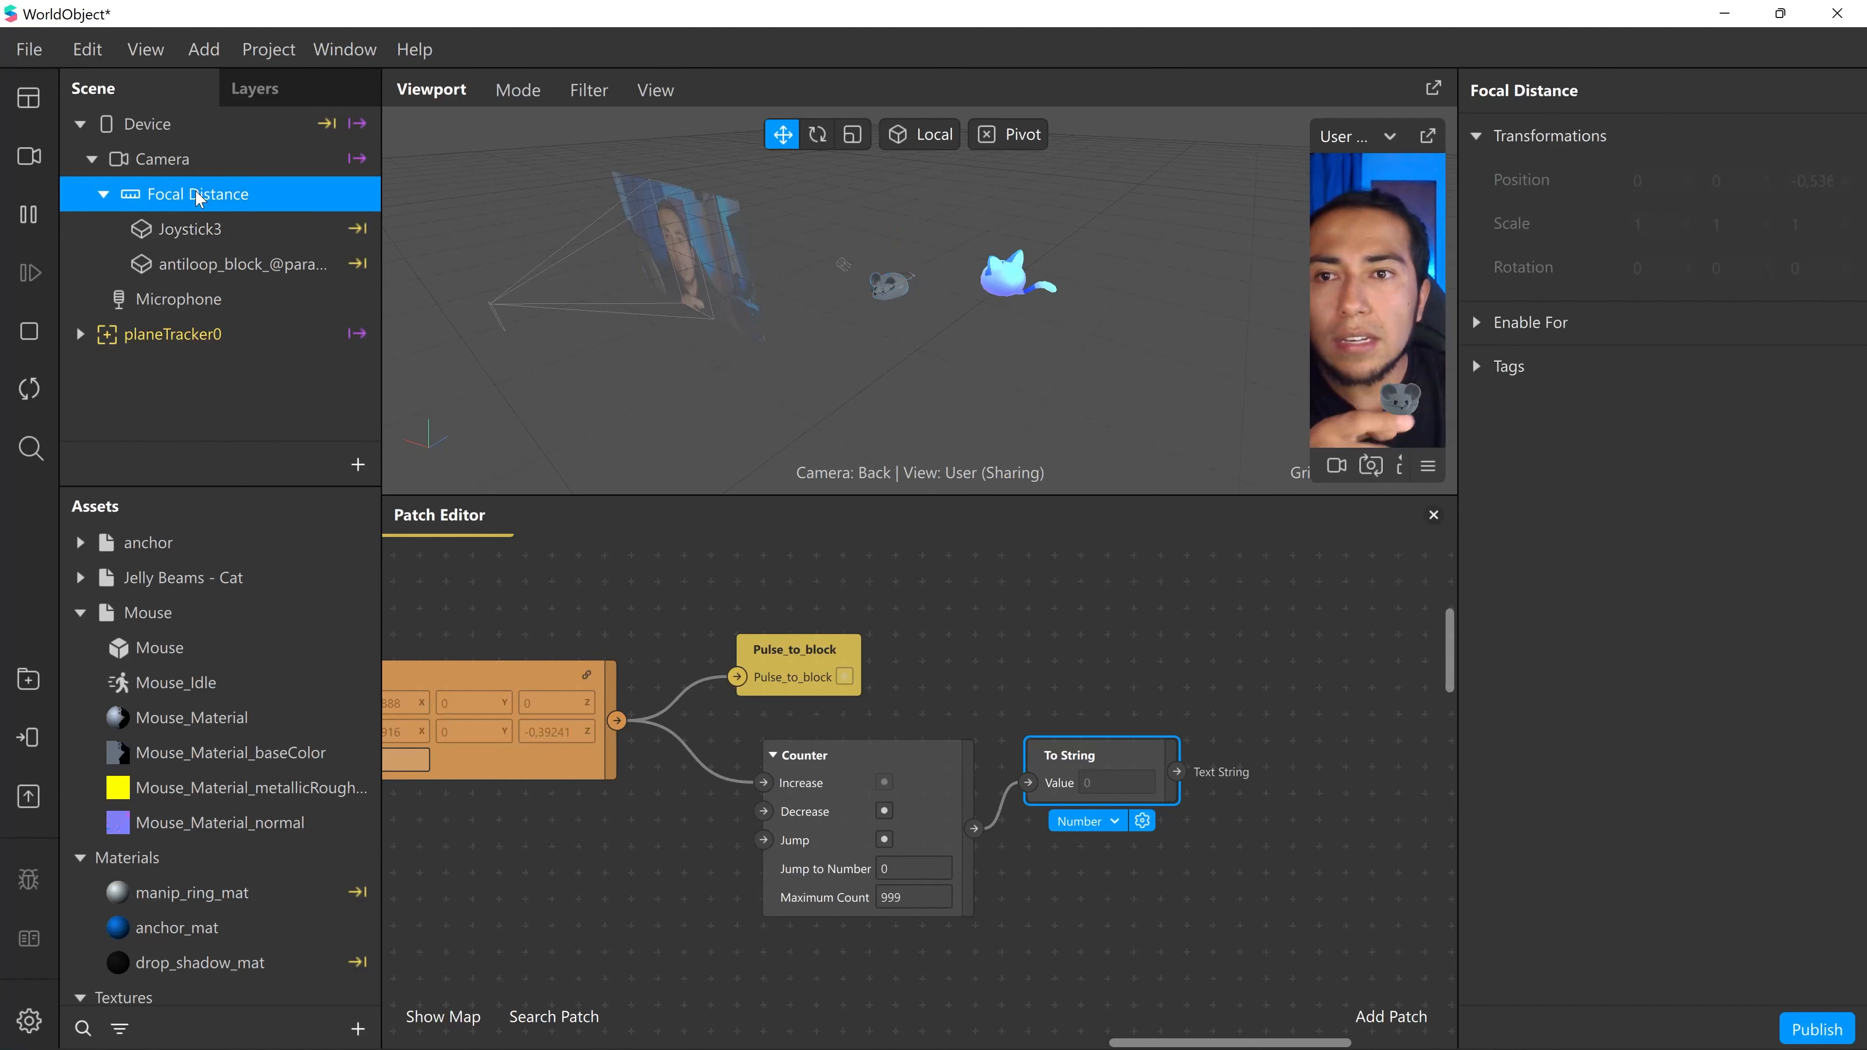
right_click(199, 196)
mouse_move(411, 219)
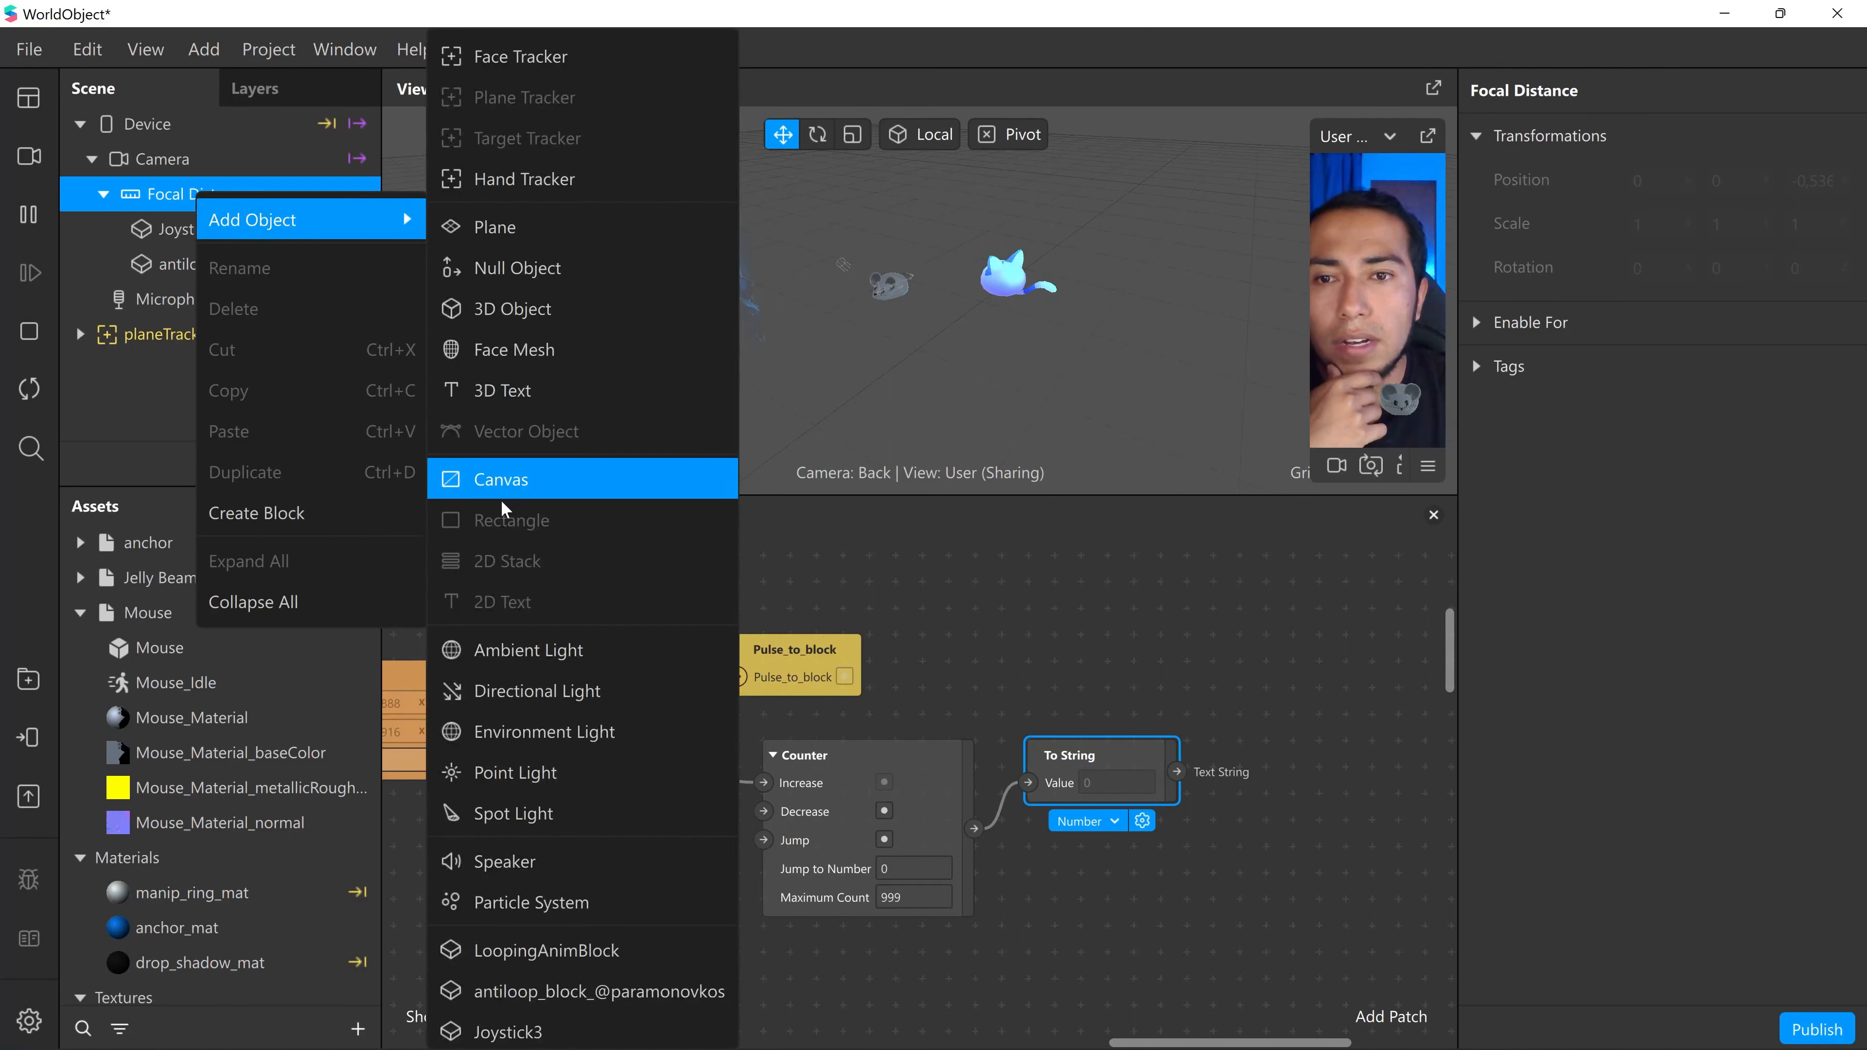
click(514, 483)
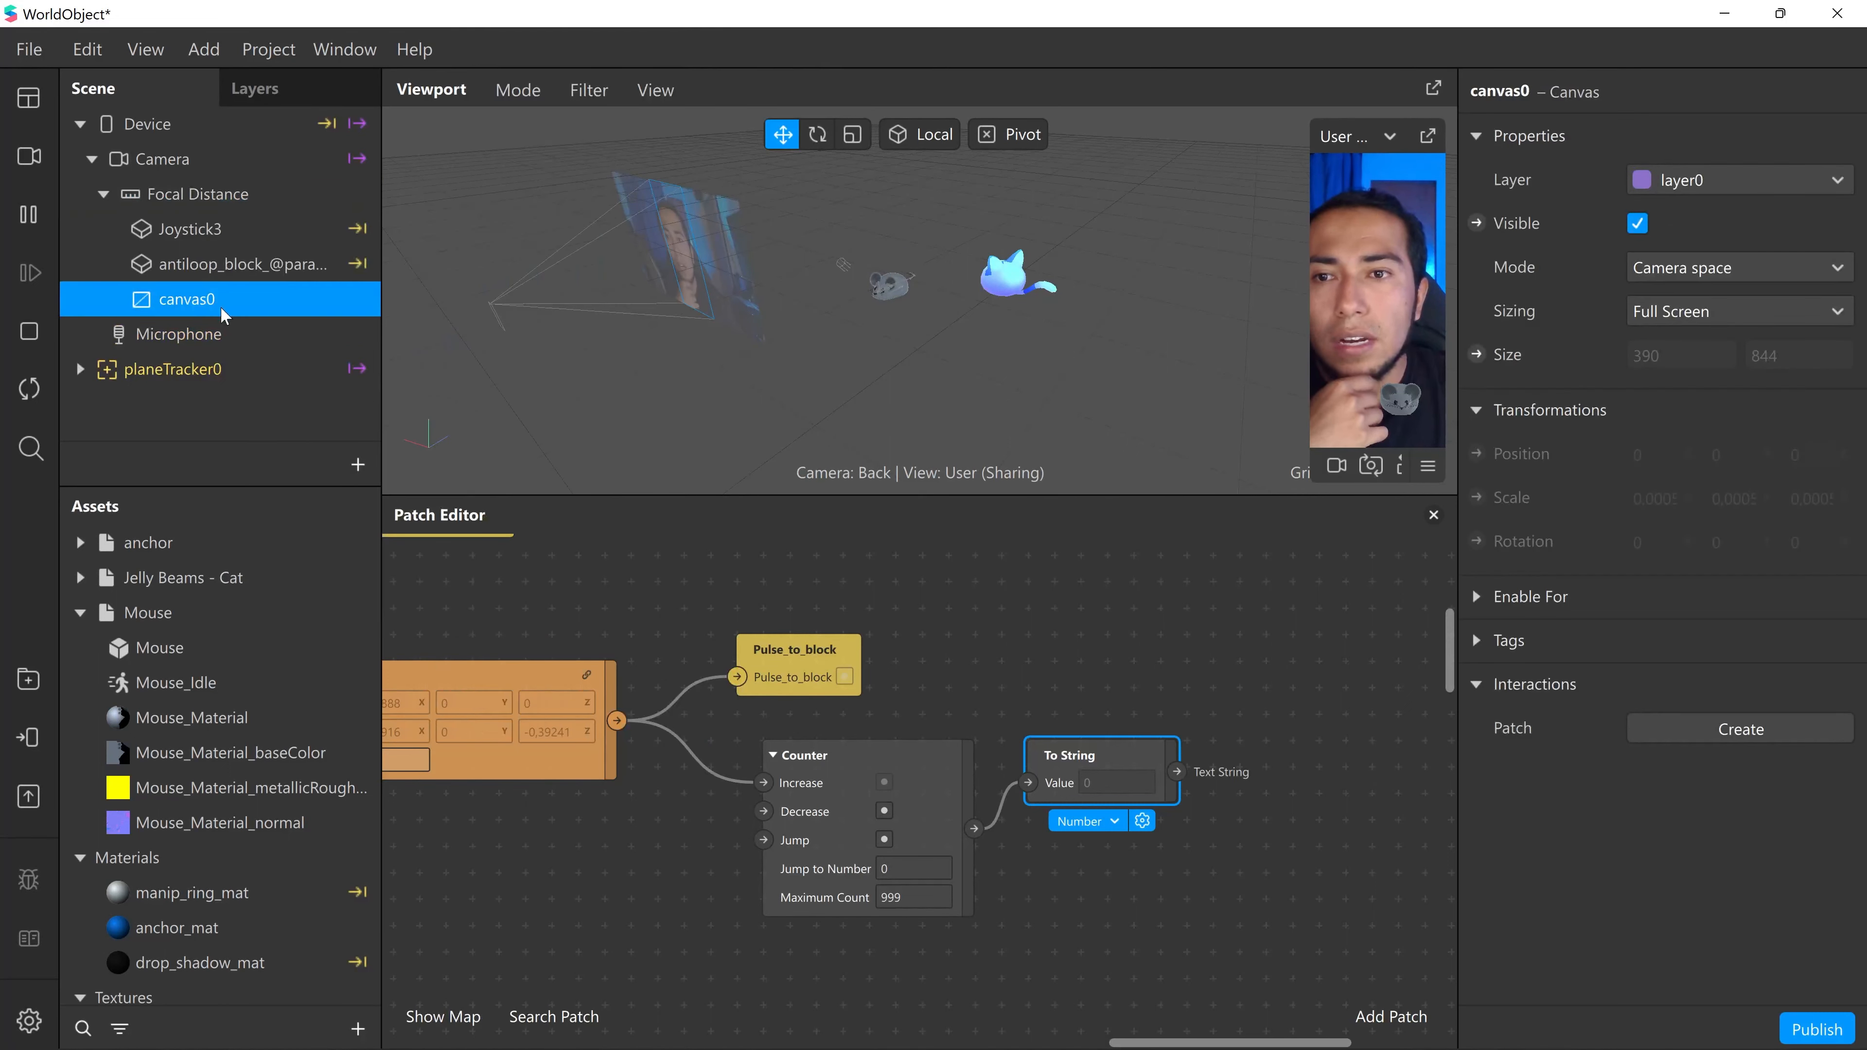
right_click(198, 300)
mouse_move(264, 323)
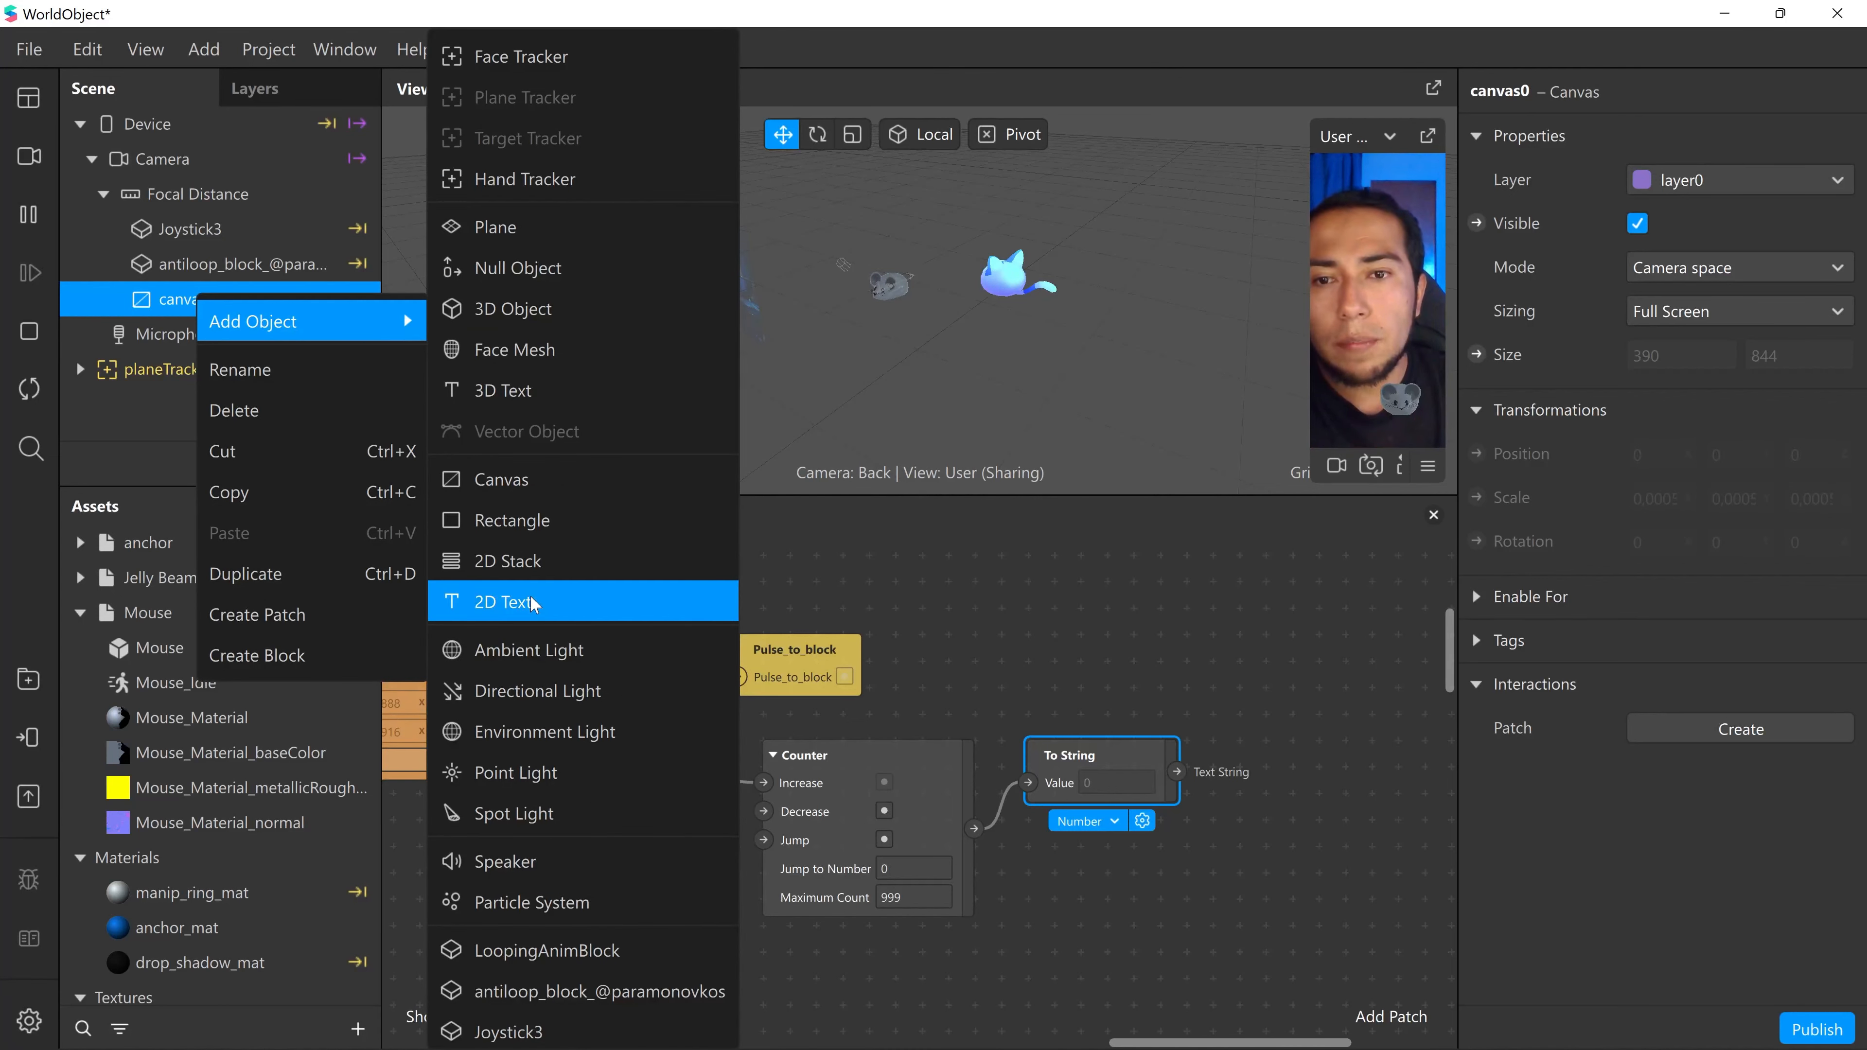
click(507, 601)
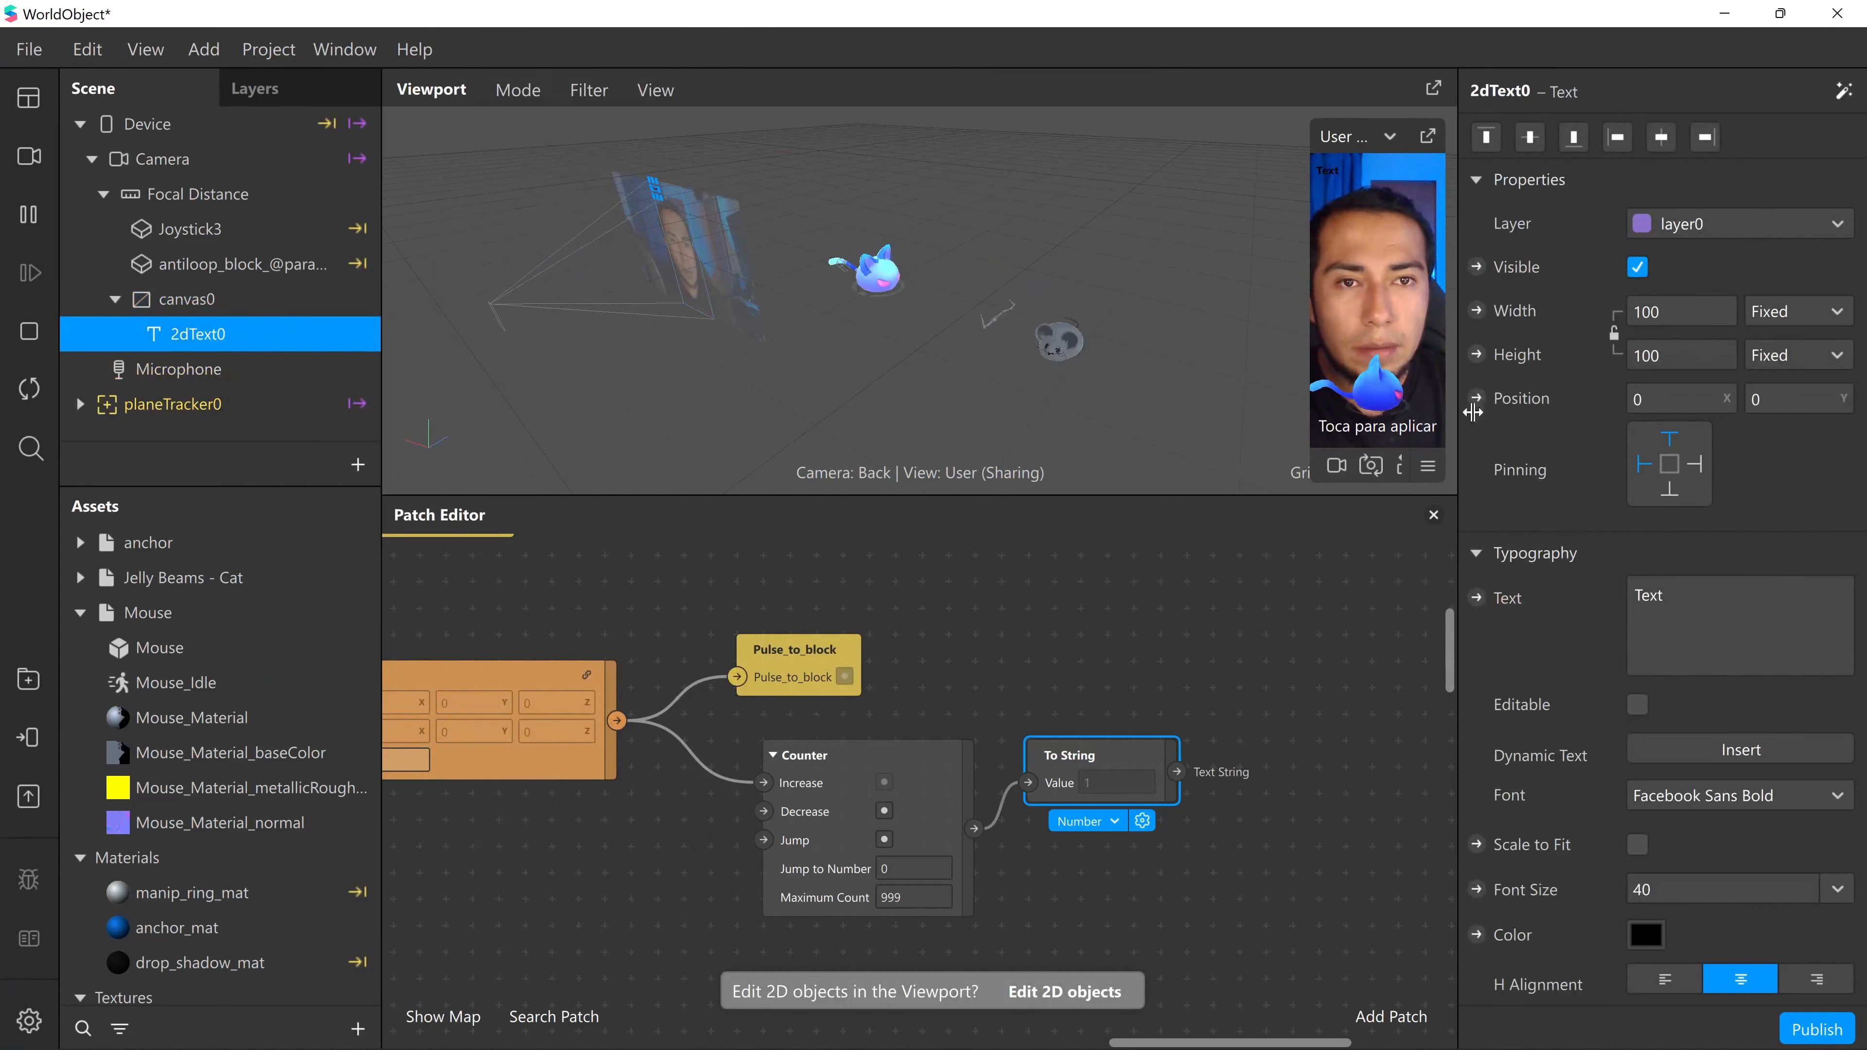
- Replace the 2D text's content with 0 and set its color to red
click(1674, 600)
key(BackSpace)
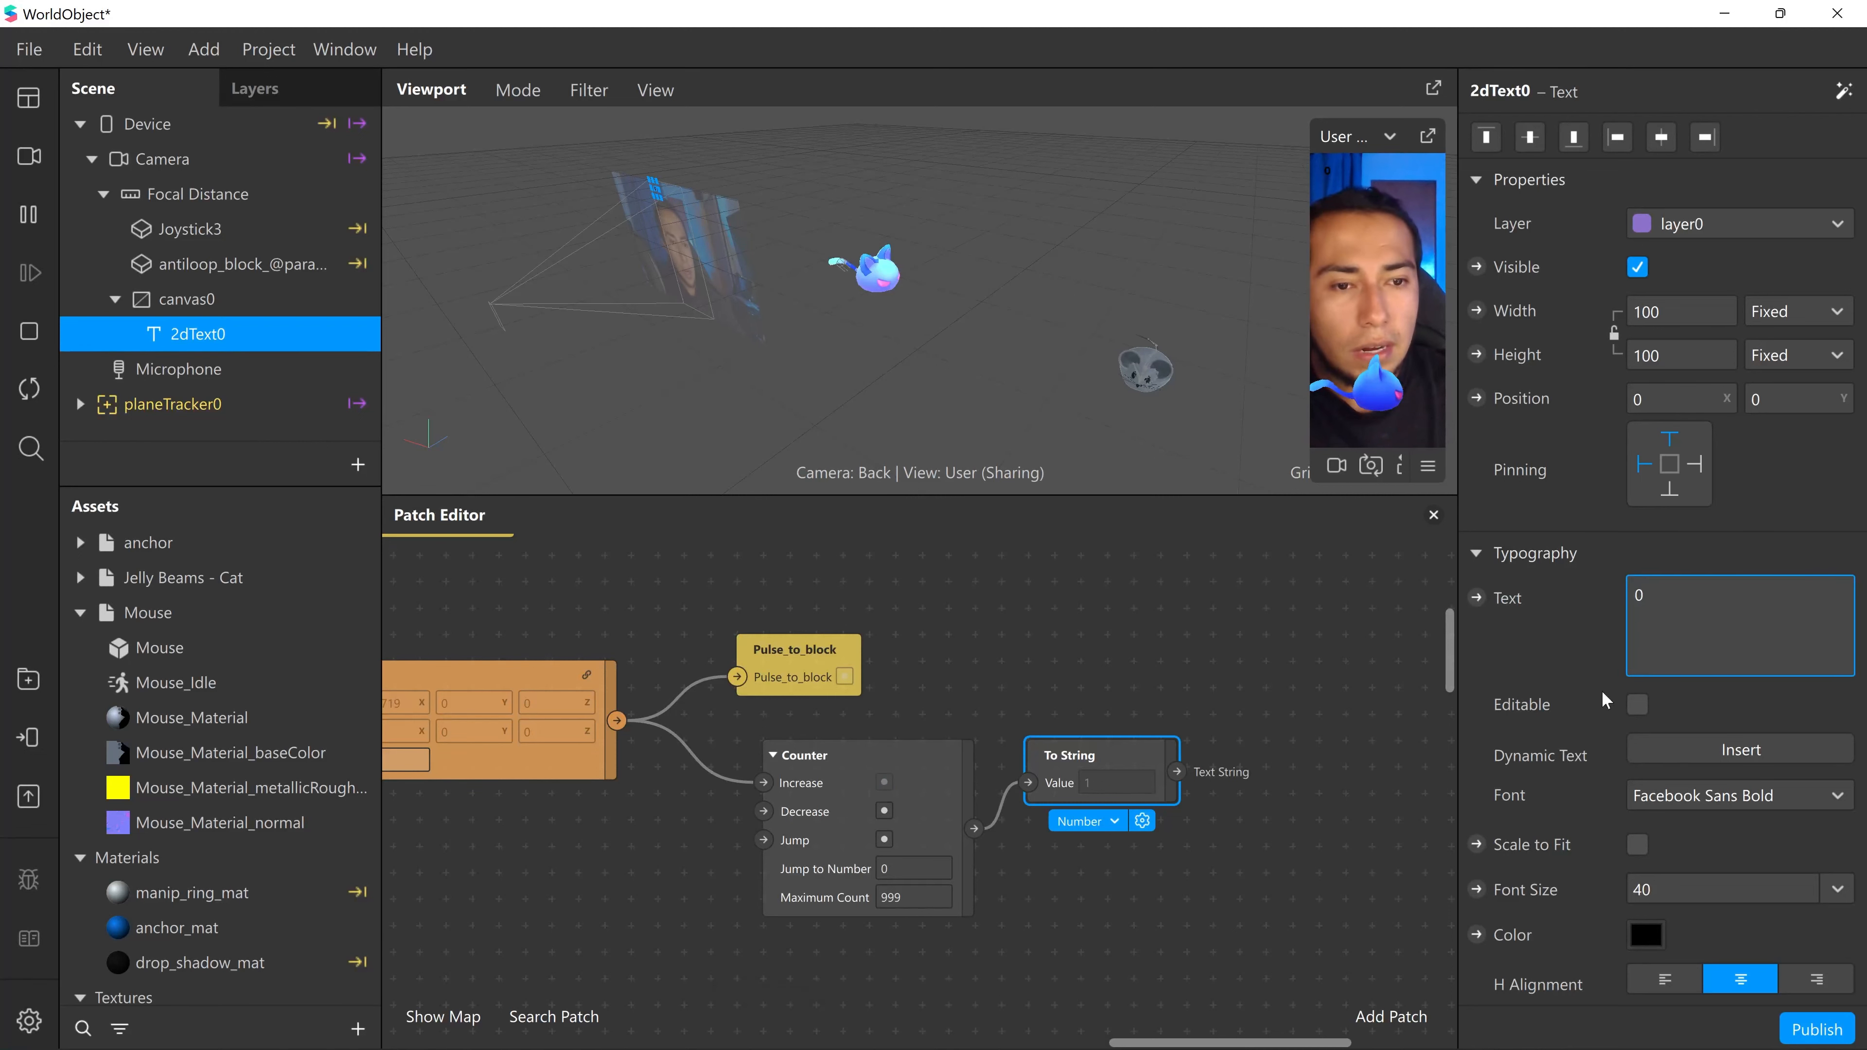
click(1644, 935)
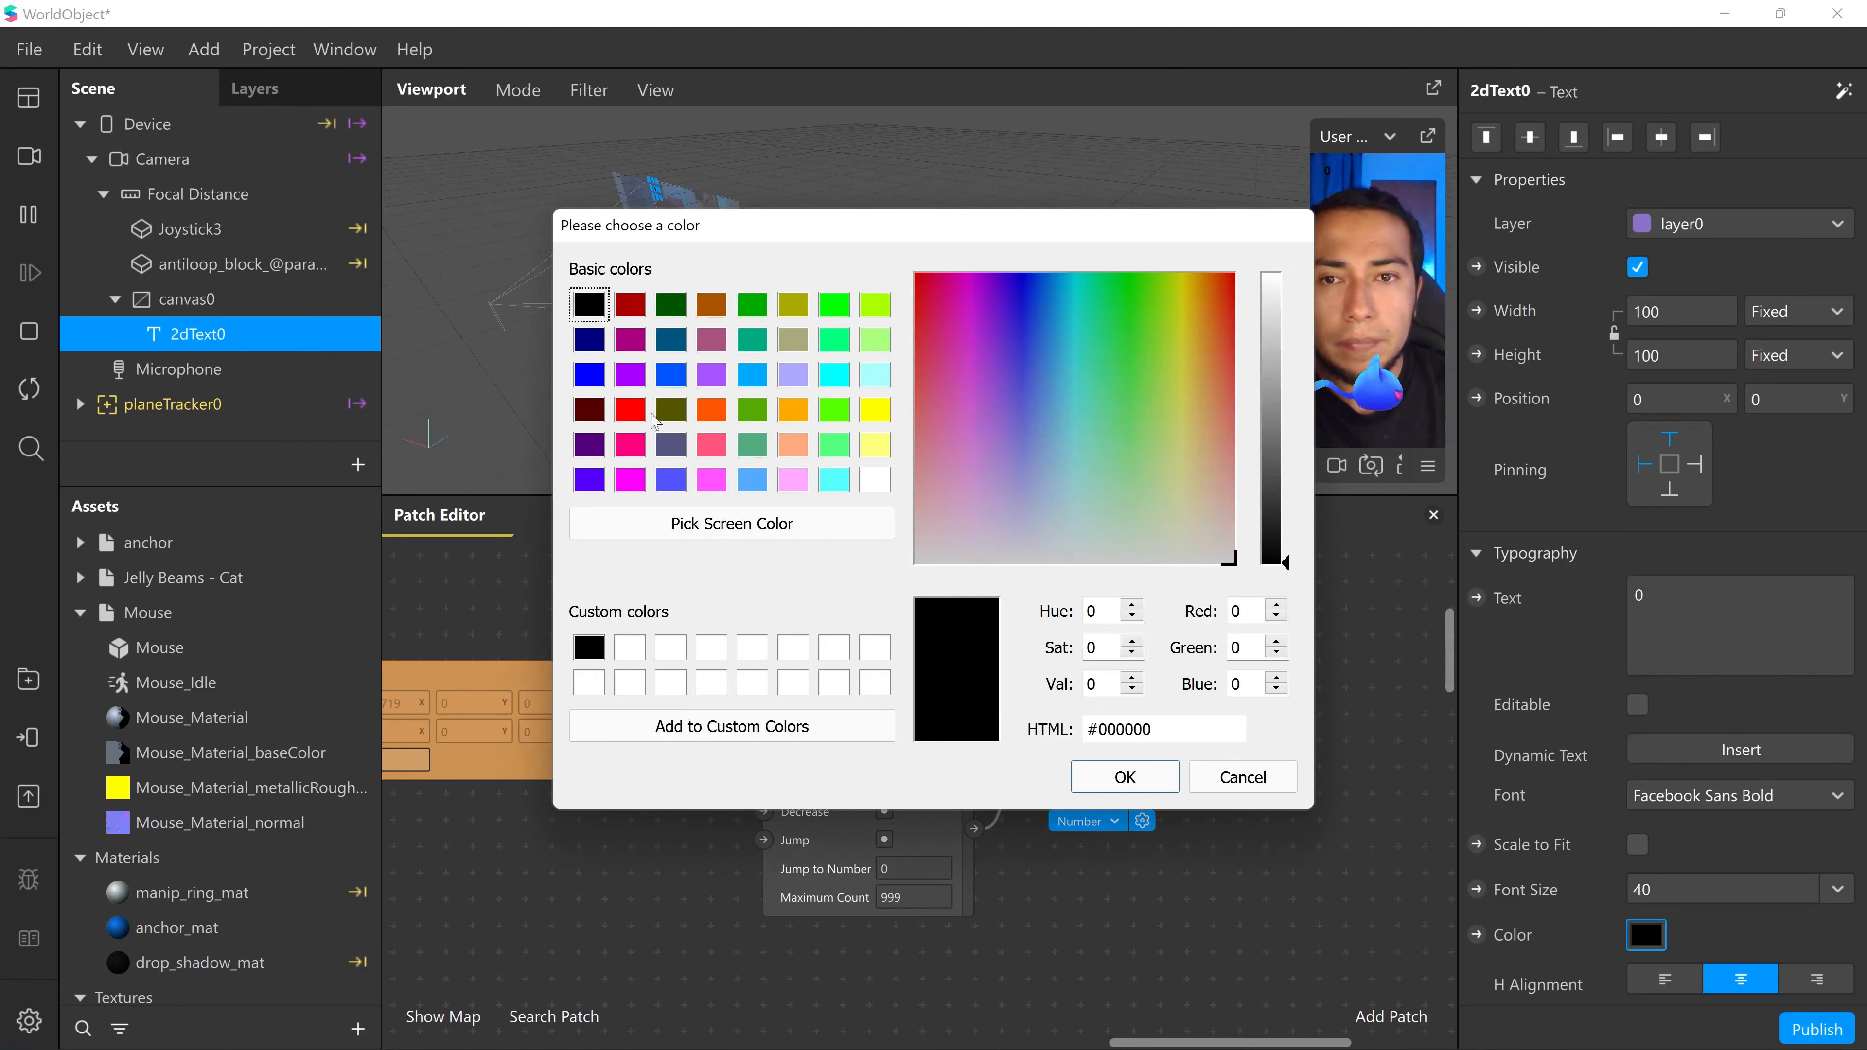
click(631, 410)
click(1123, 777)
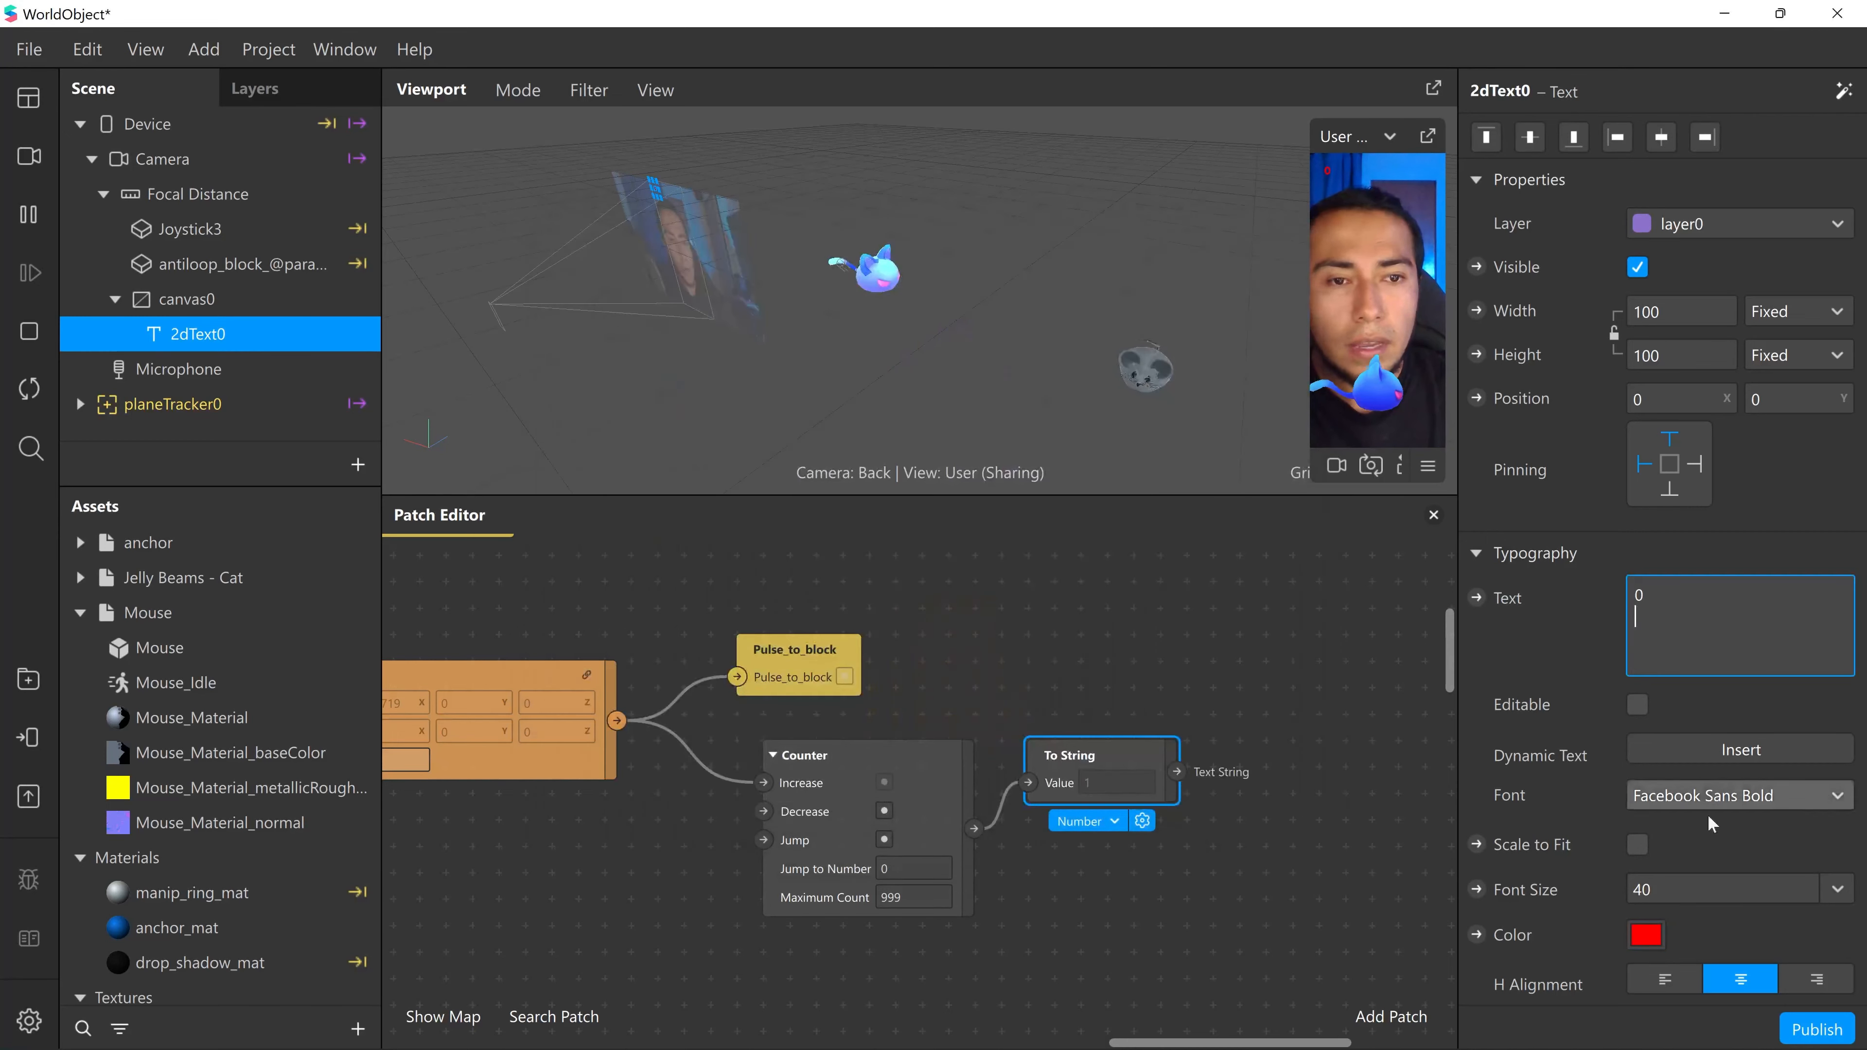
- Set the 2D text's font size to 90 and center the object horizontally on the canvas
click(1679, 888)
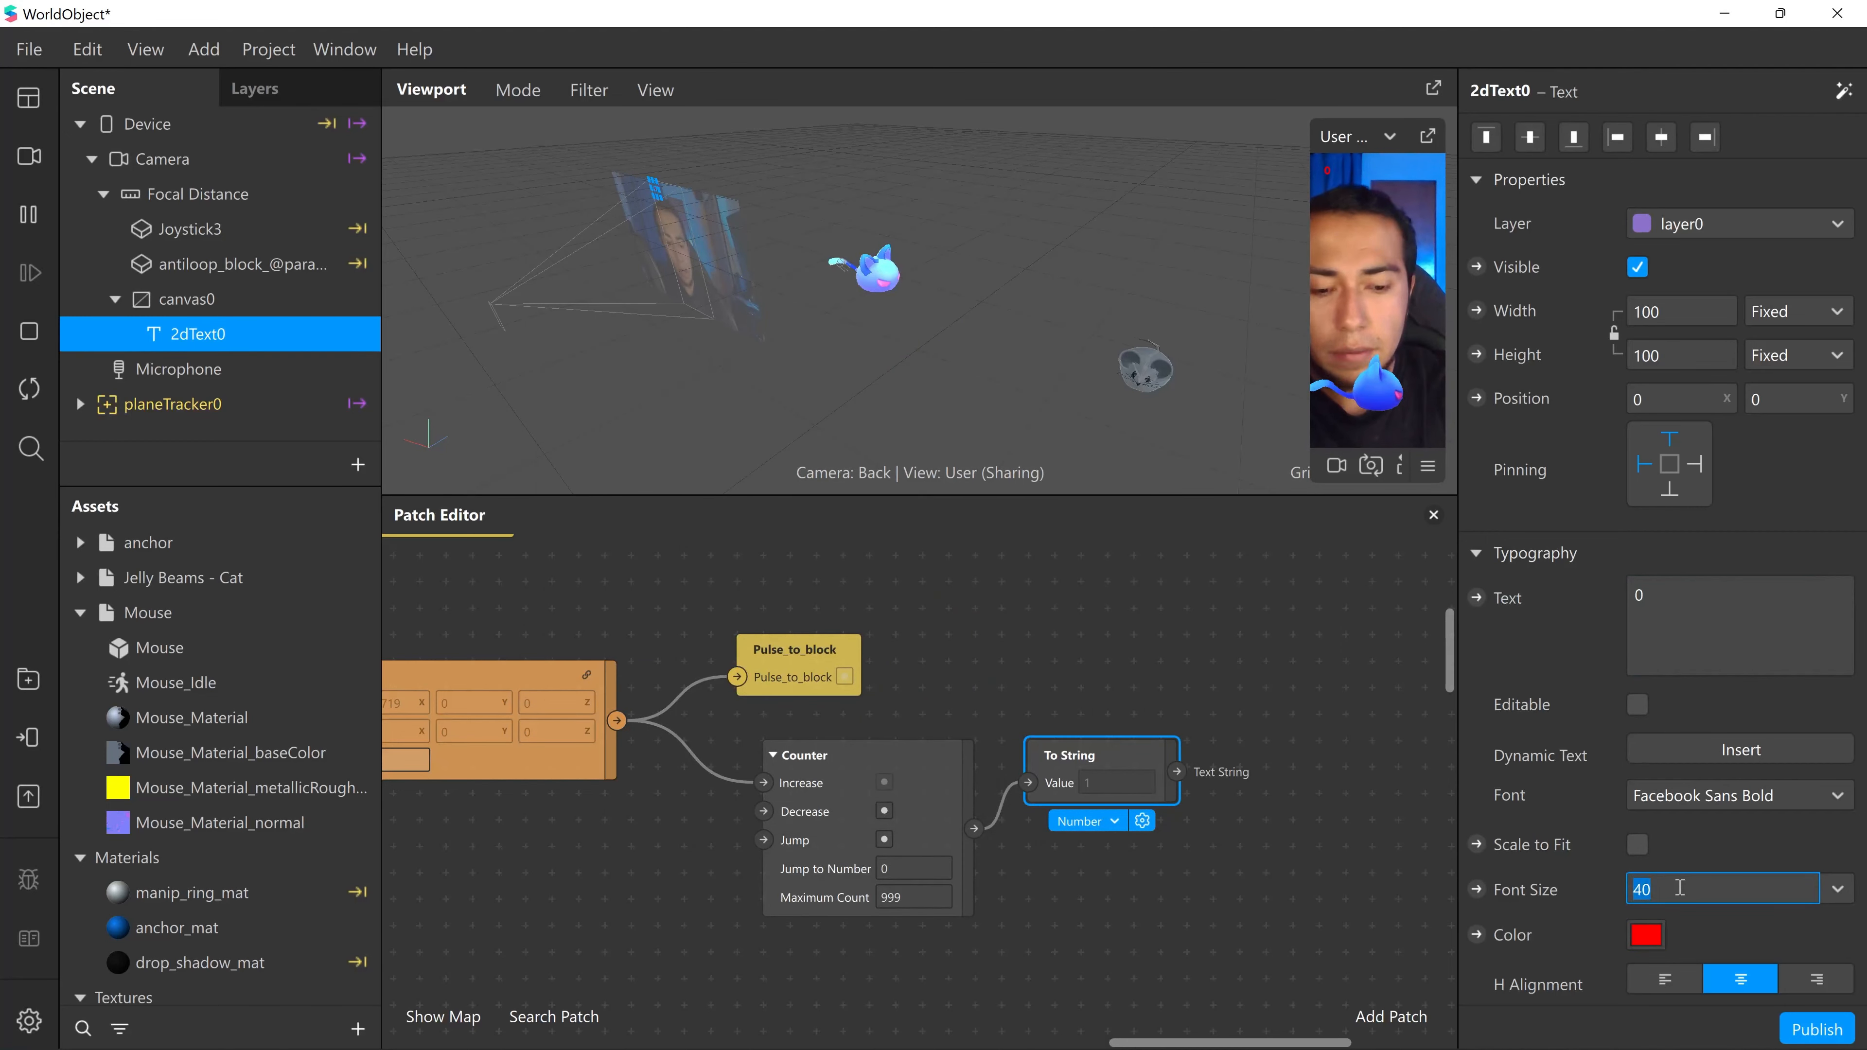
text(90)
key(Return)
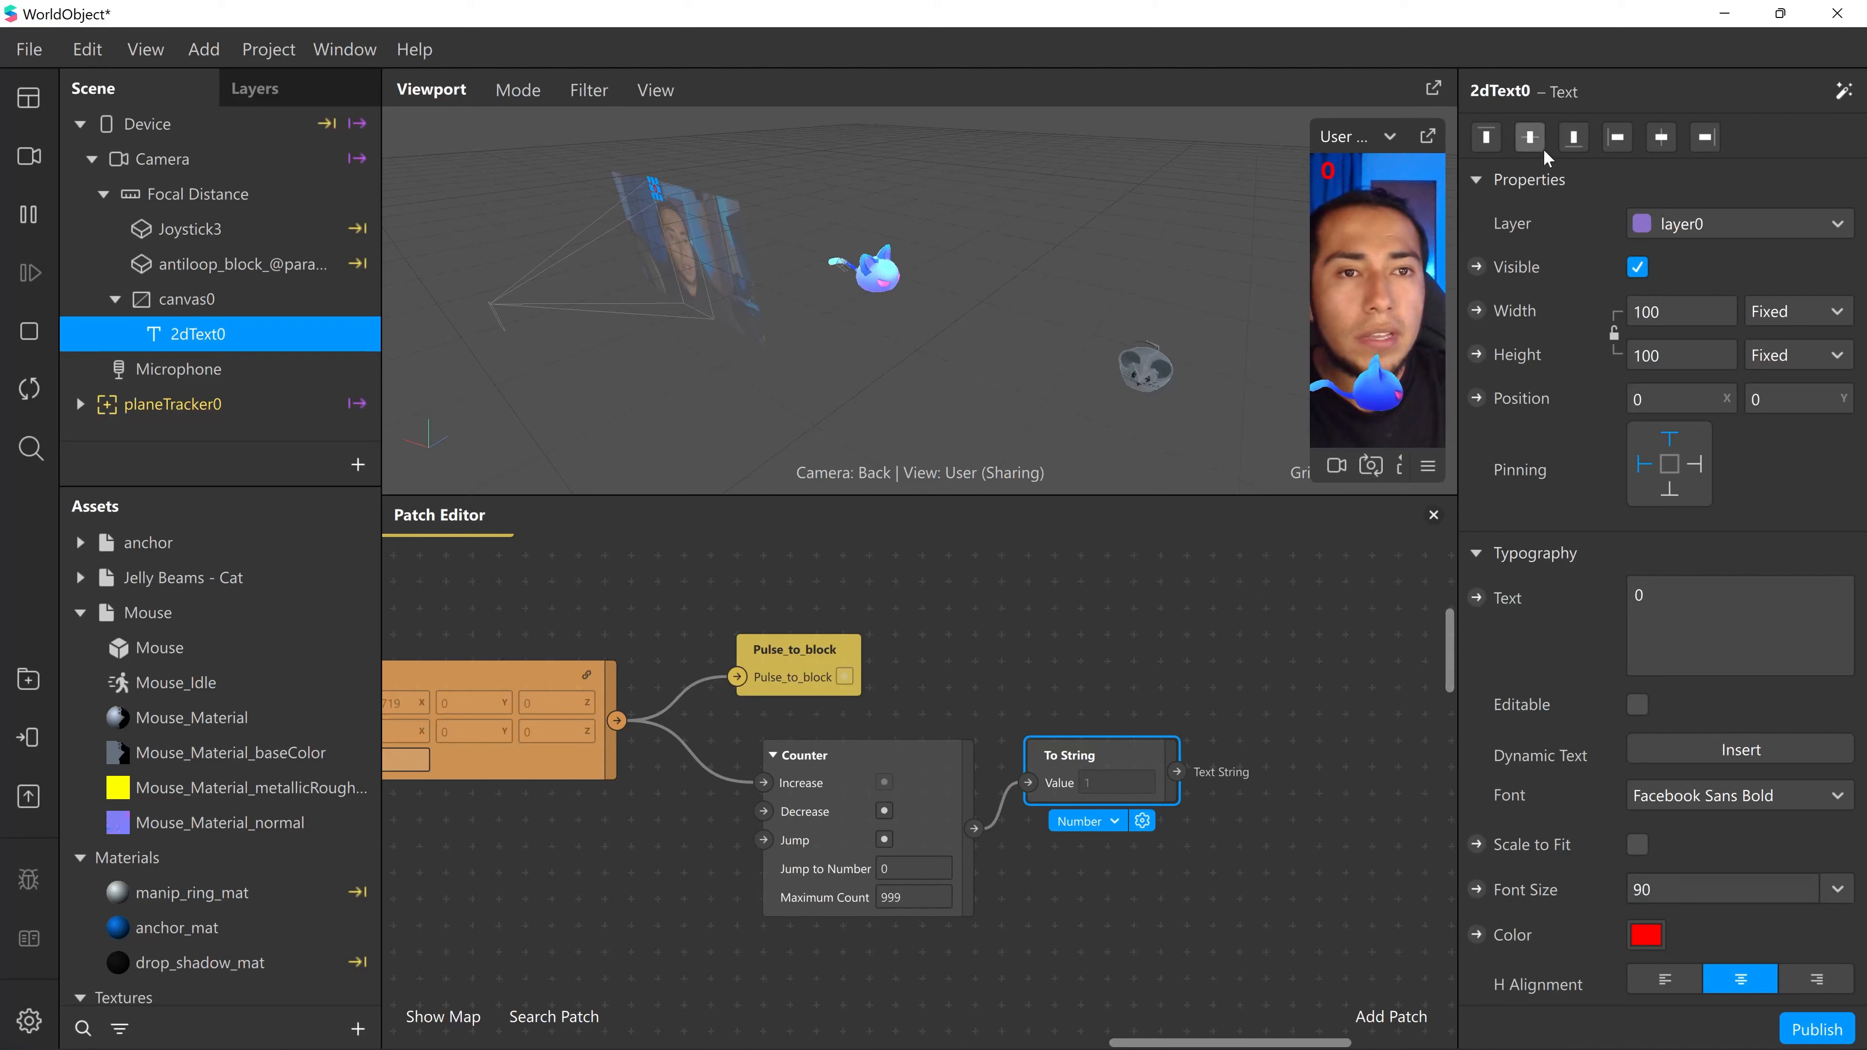
click(1661, 139)
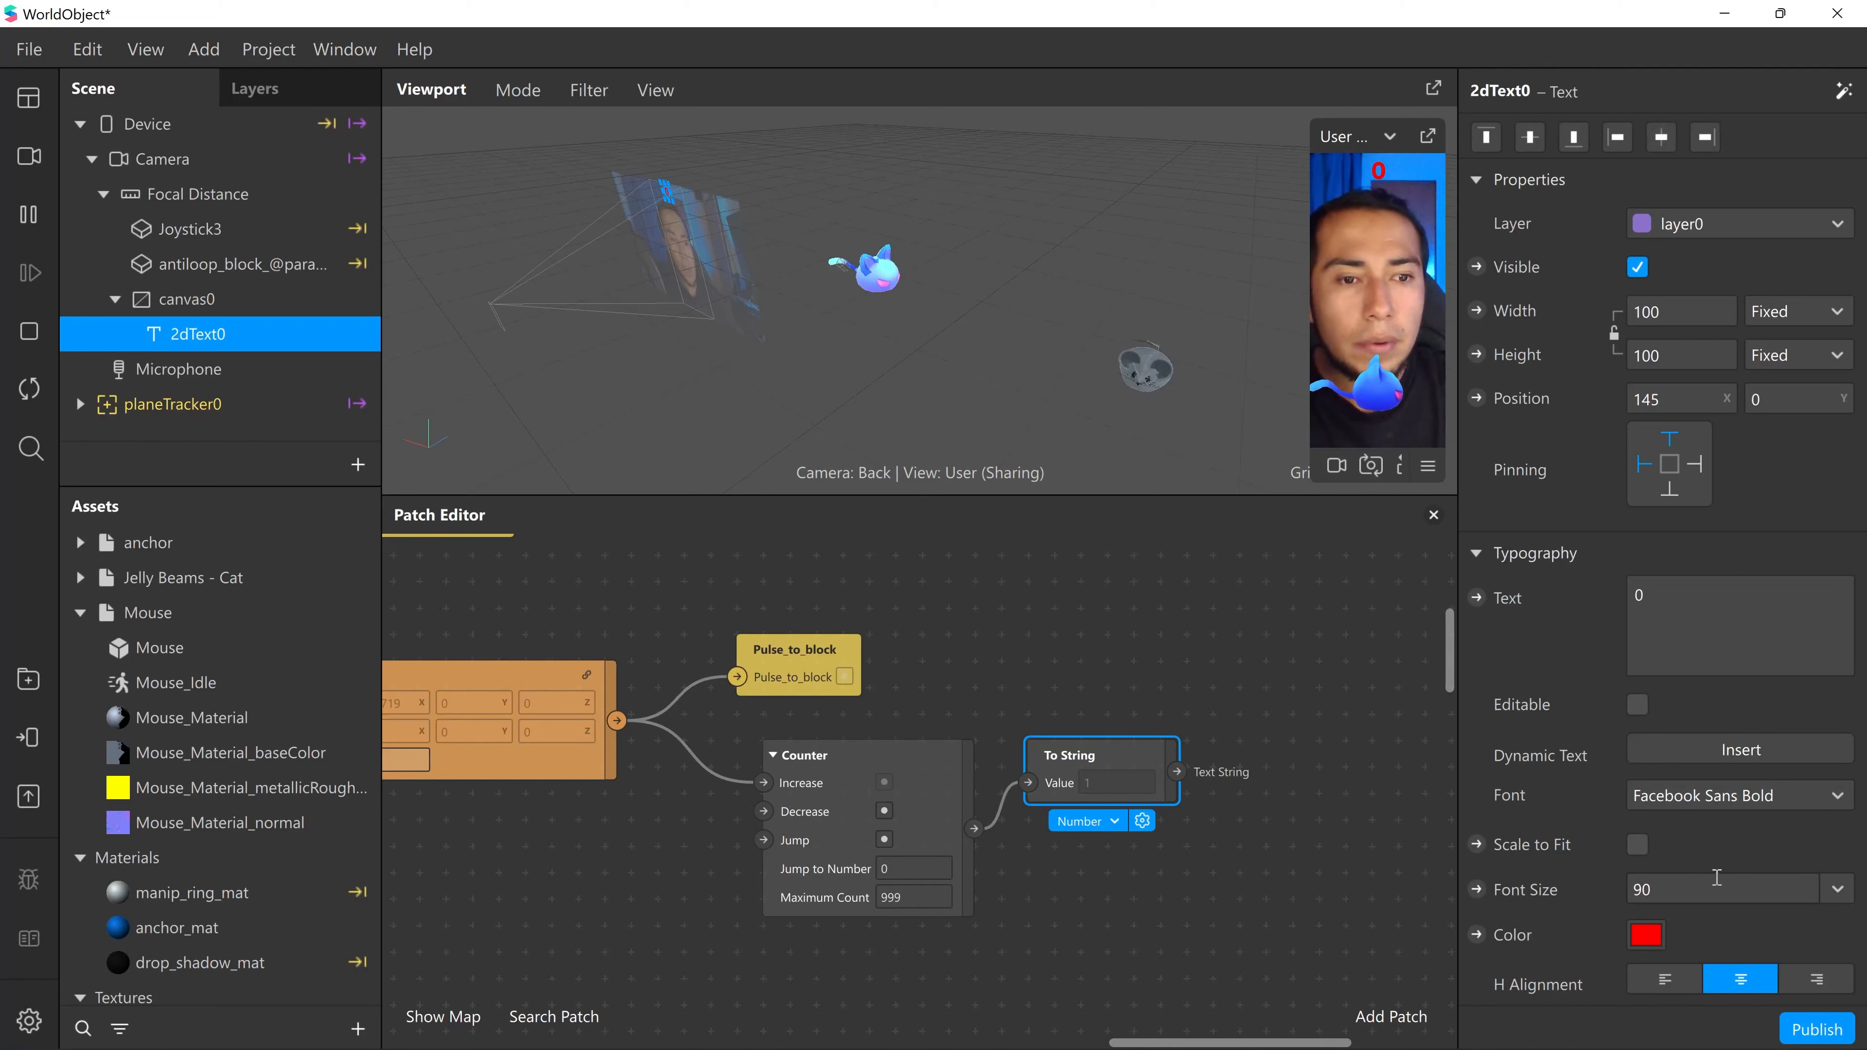
- Increase the 2D text's font size to 120
double_click(1693, 893)
text(120)
key(BackSpace)
key(BackSpace)
text(1)
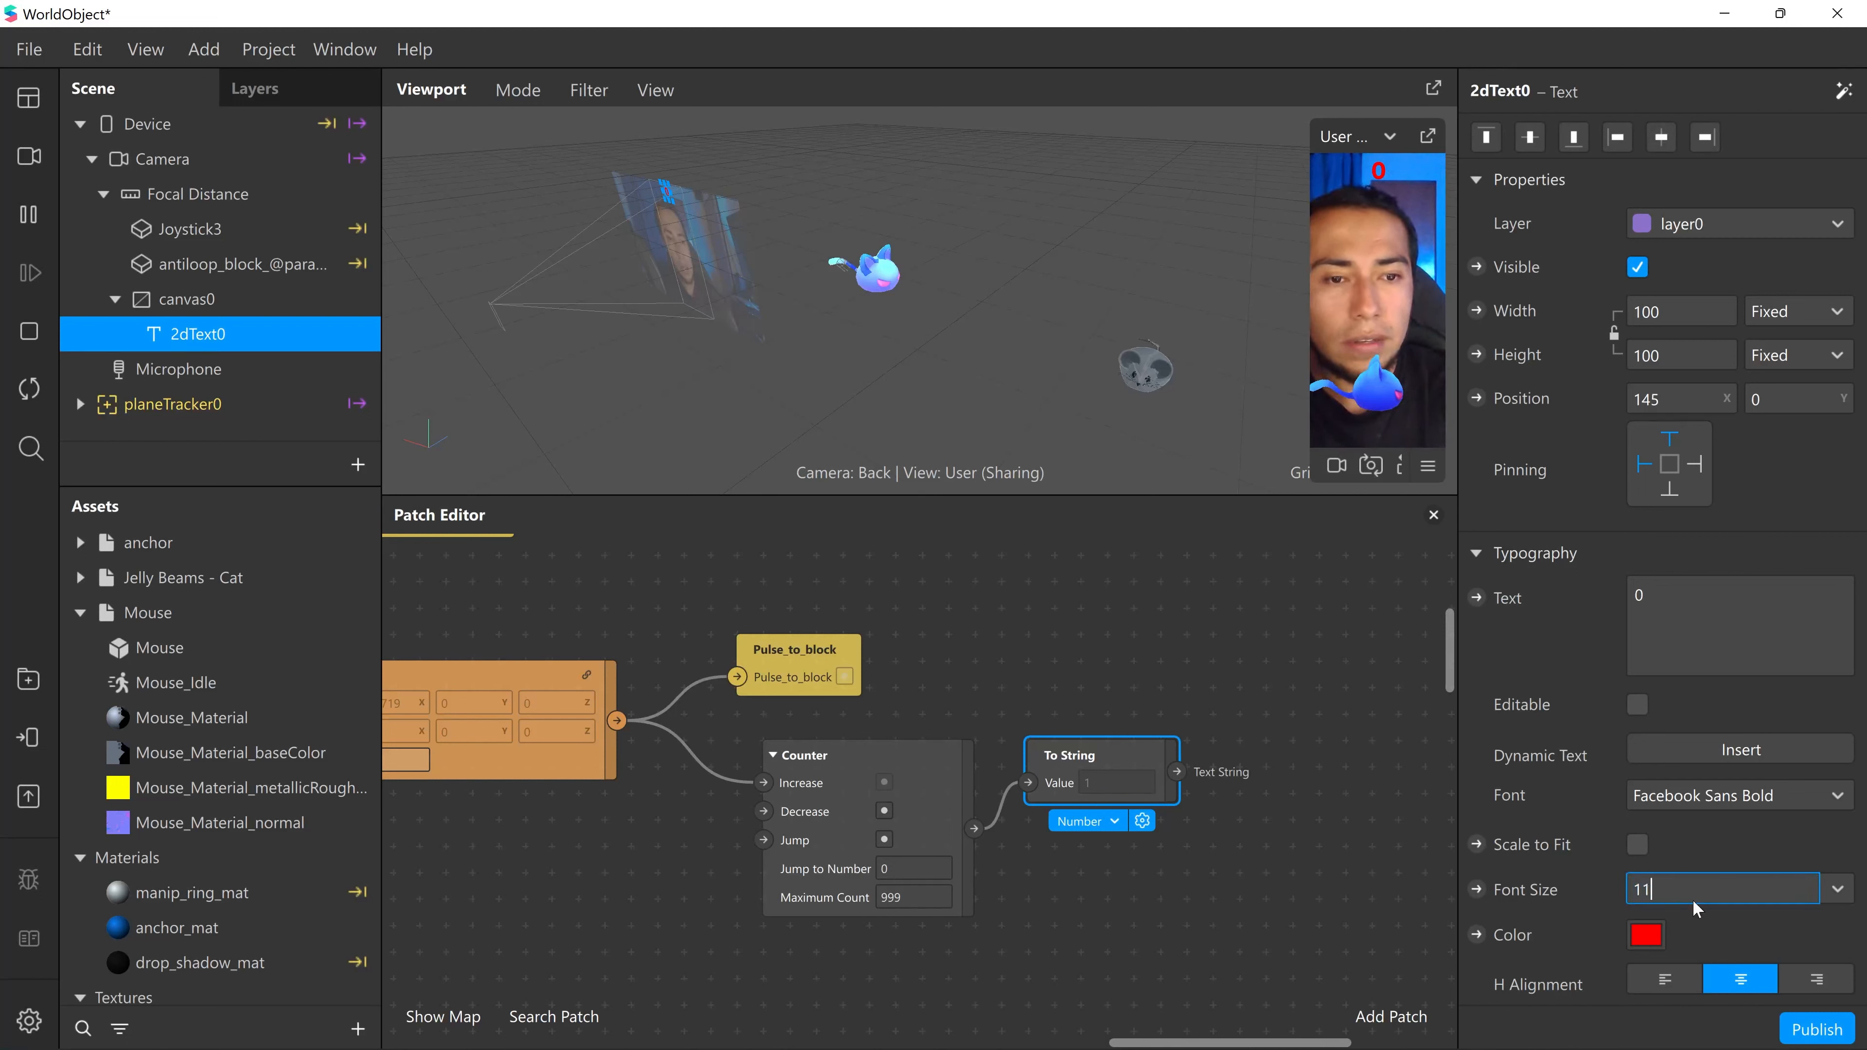
text(20)
key(Return)
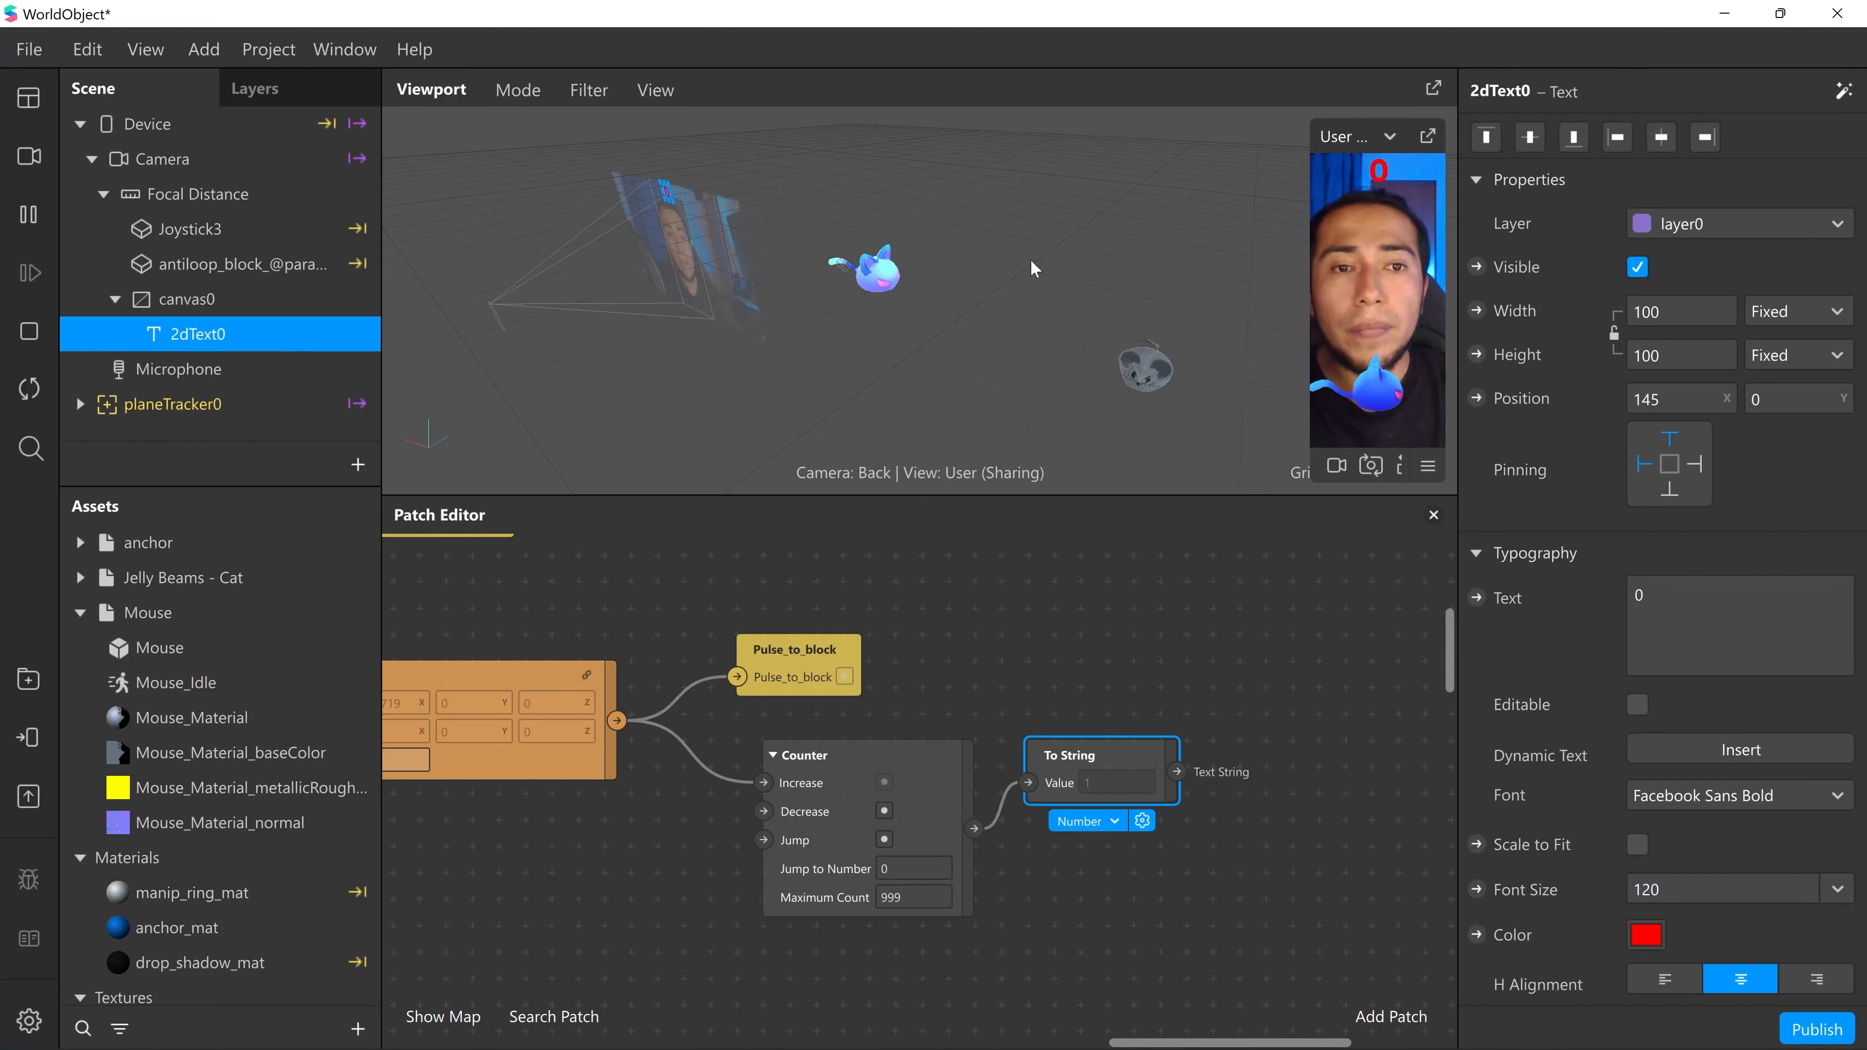
- Create a patch for the 2D text's Text property, connect To String's output to it, and restart the effect
scroll(919, 316, up, 2)
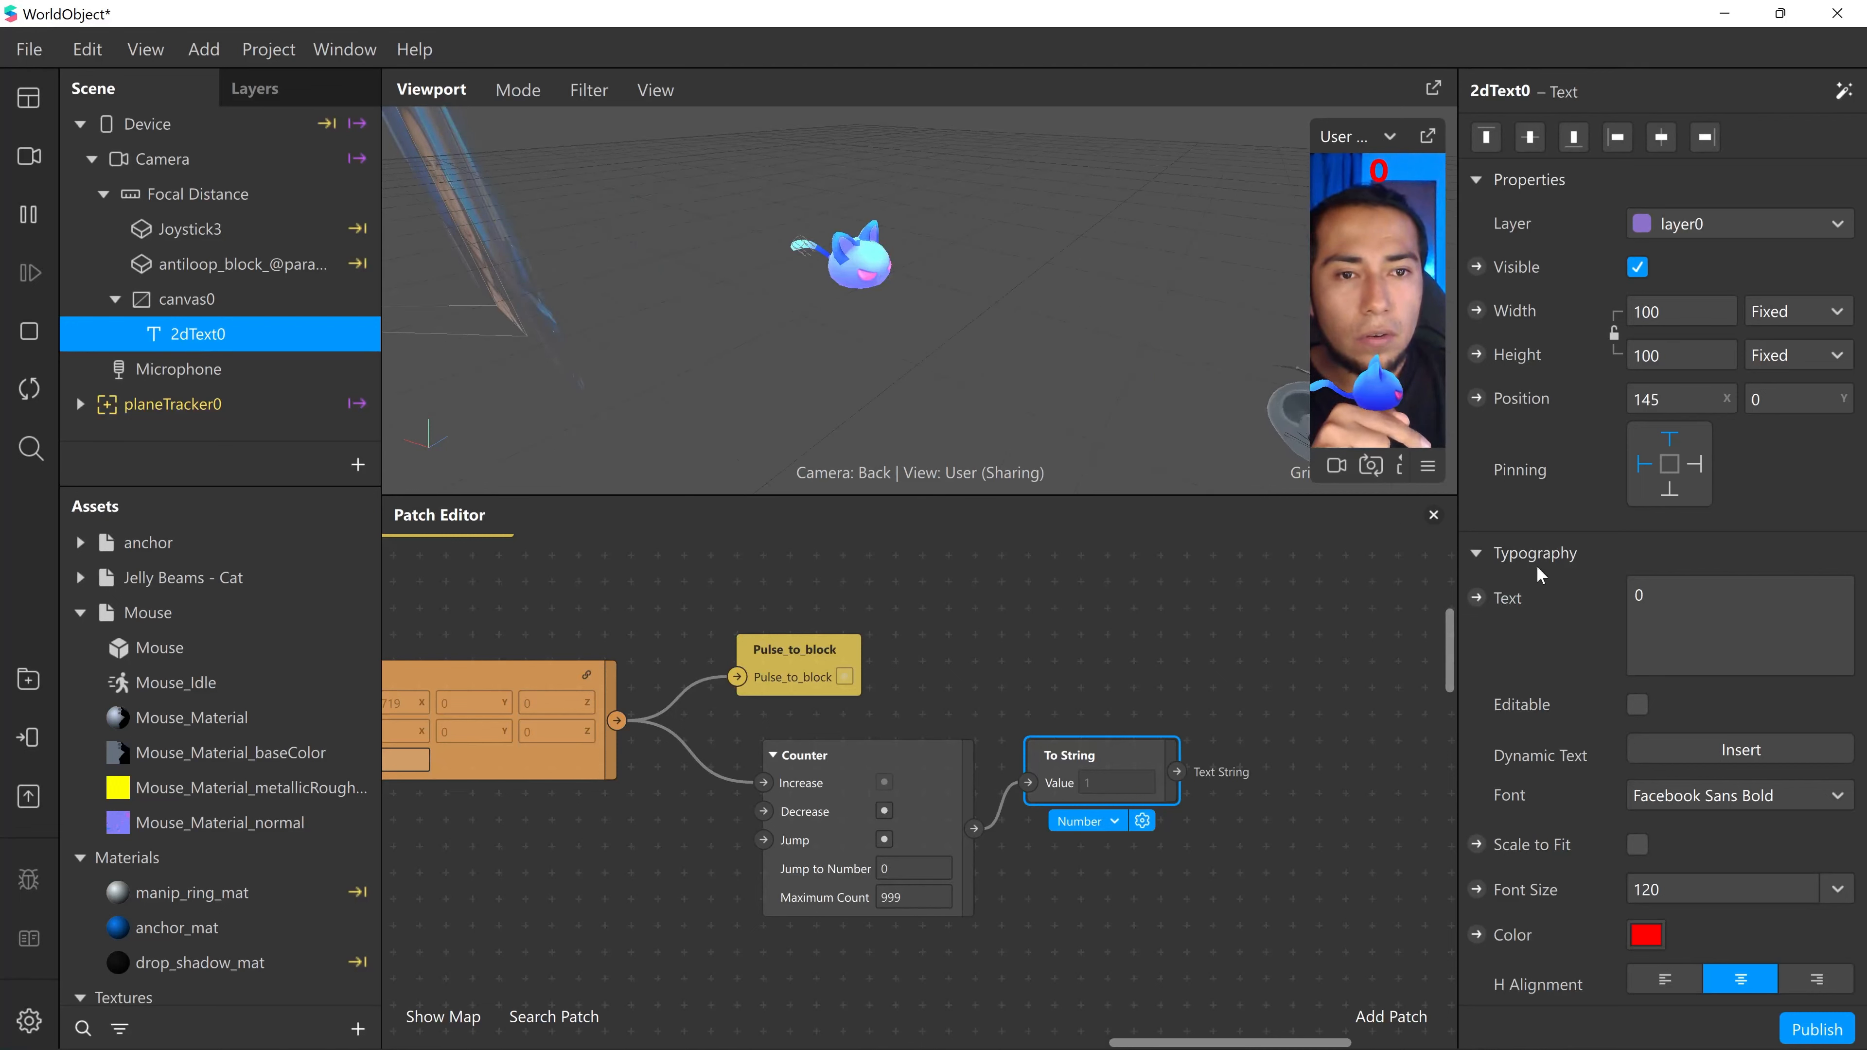
click(1681, 593)
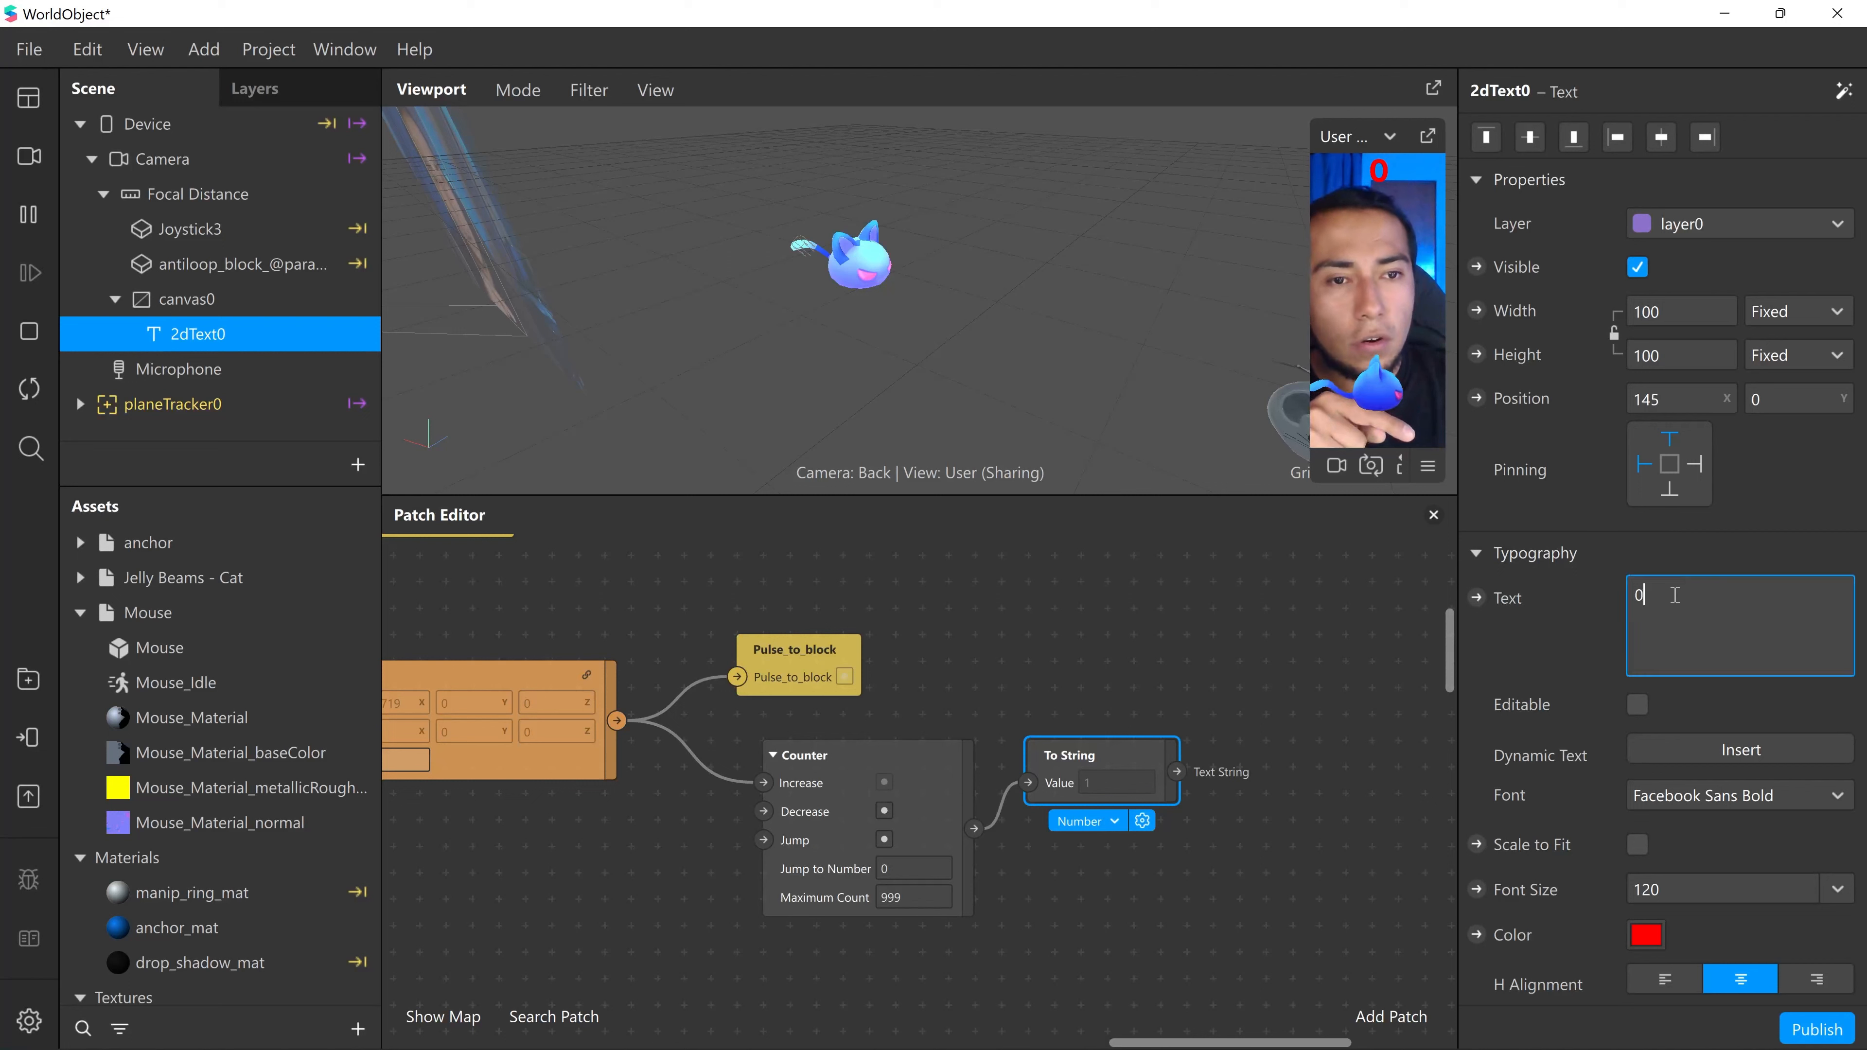
click(1477, 600)
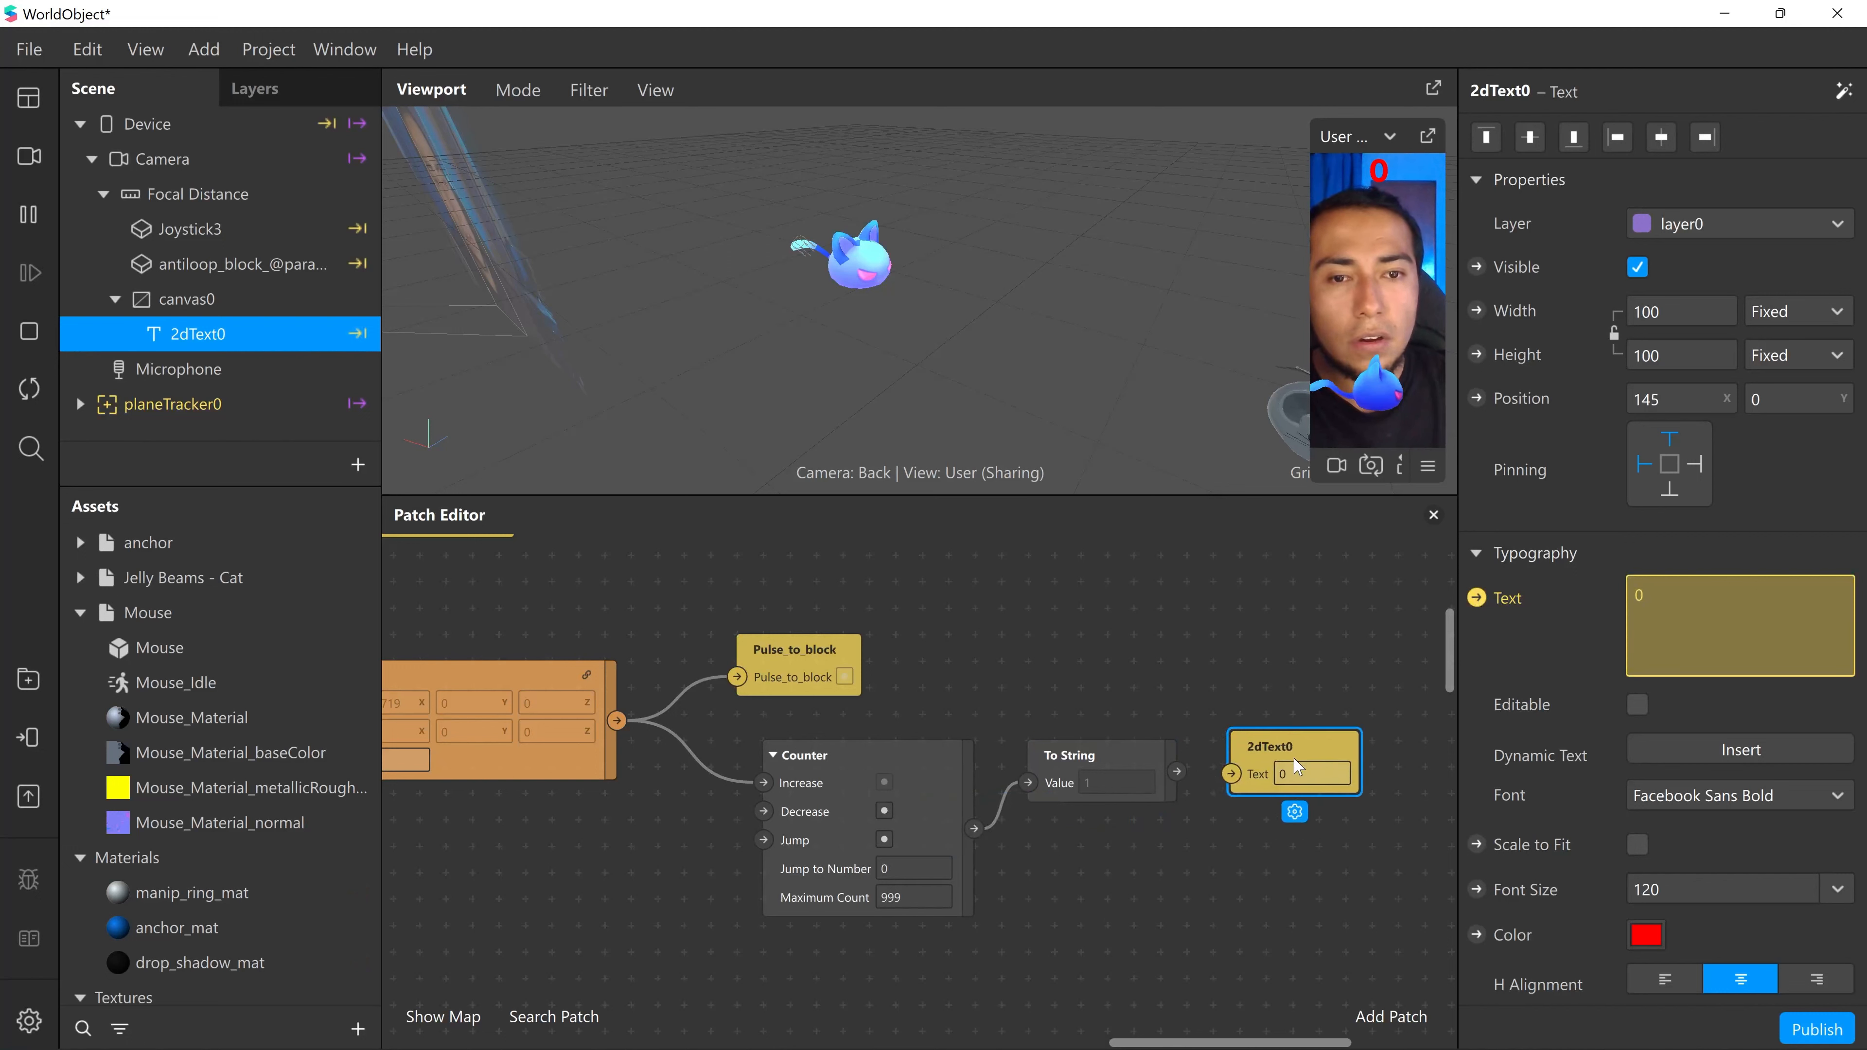
drag(1177, 771, 1240, 782)
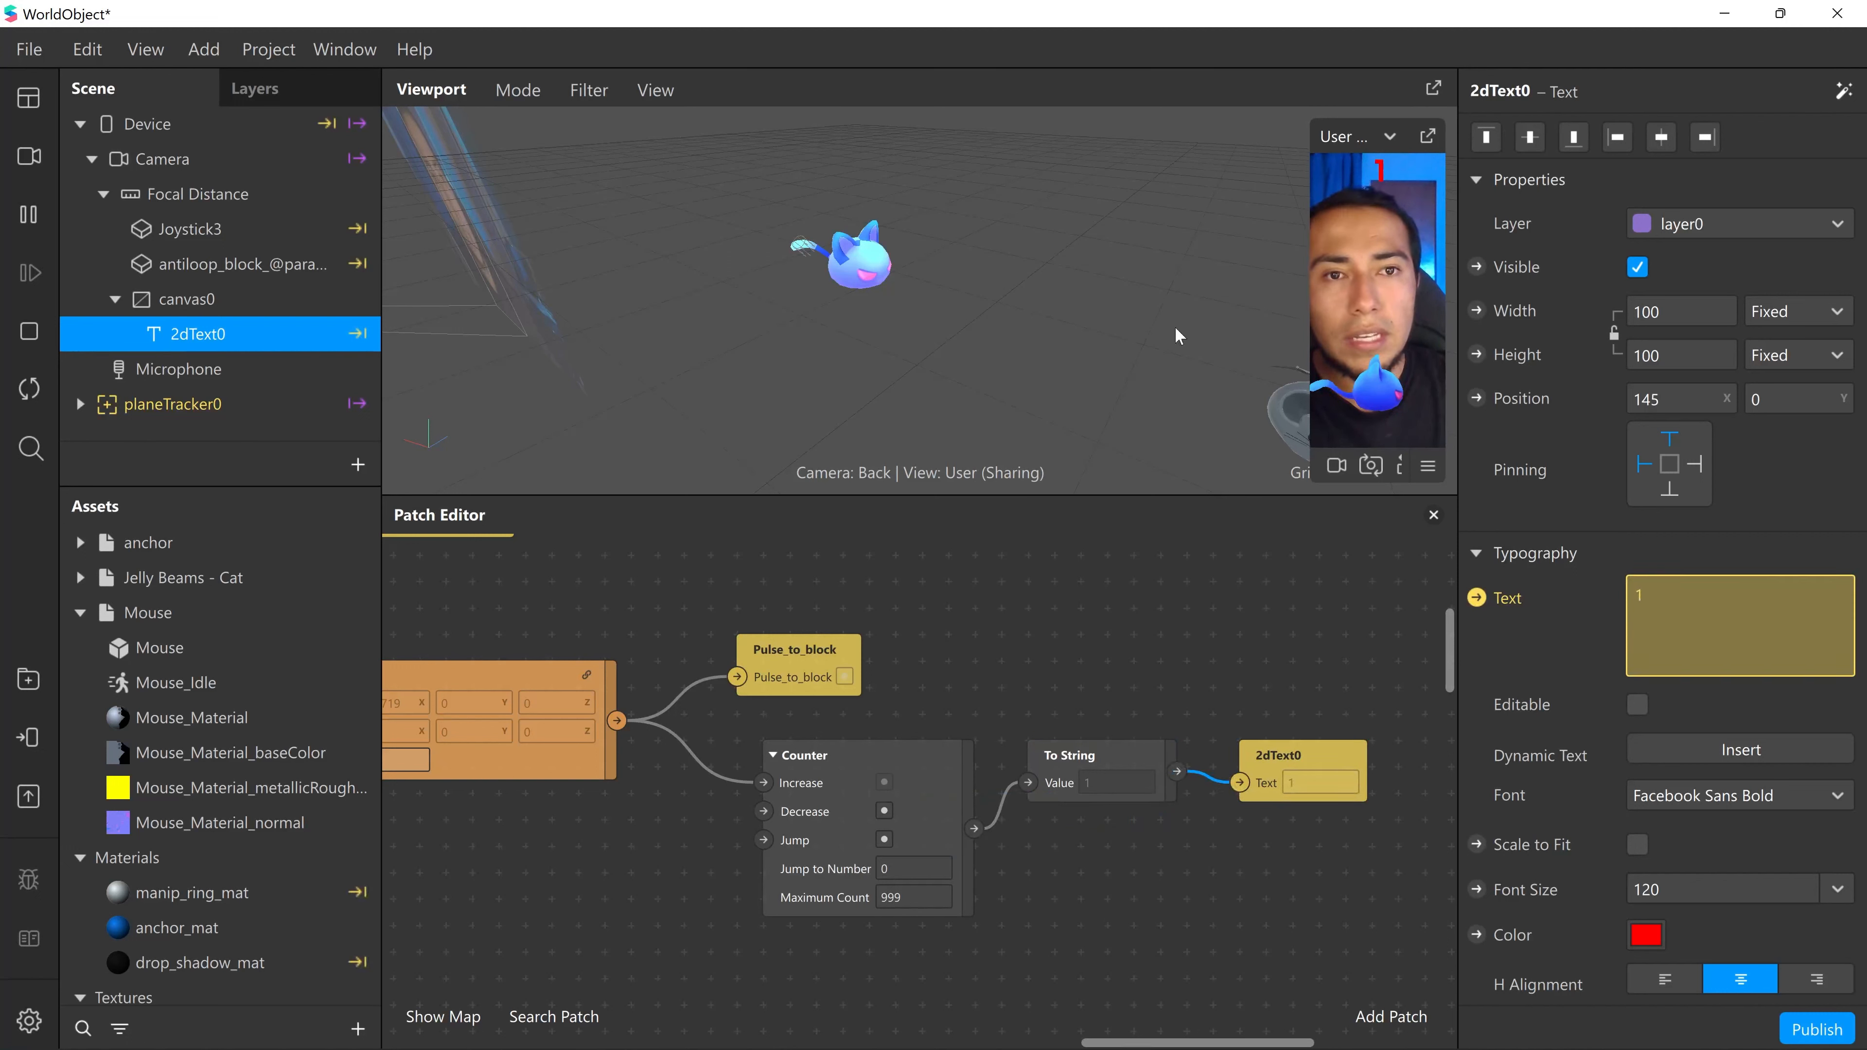
click(27, 390)
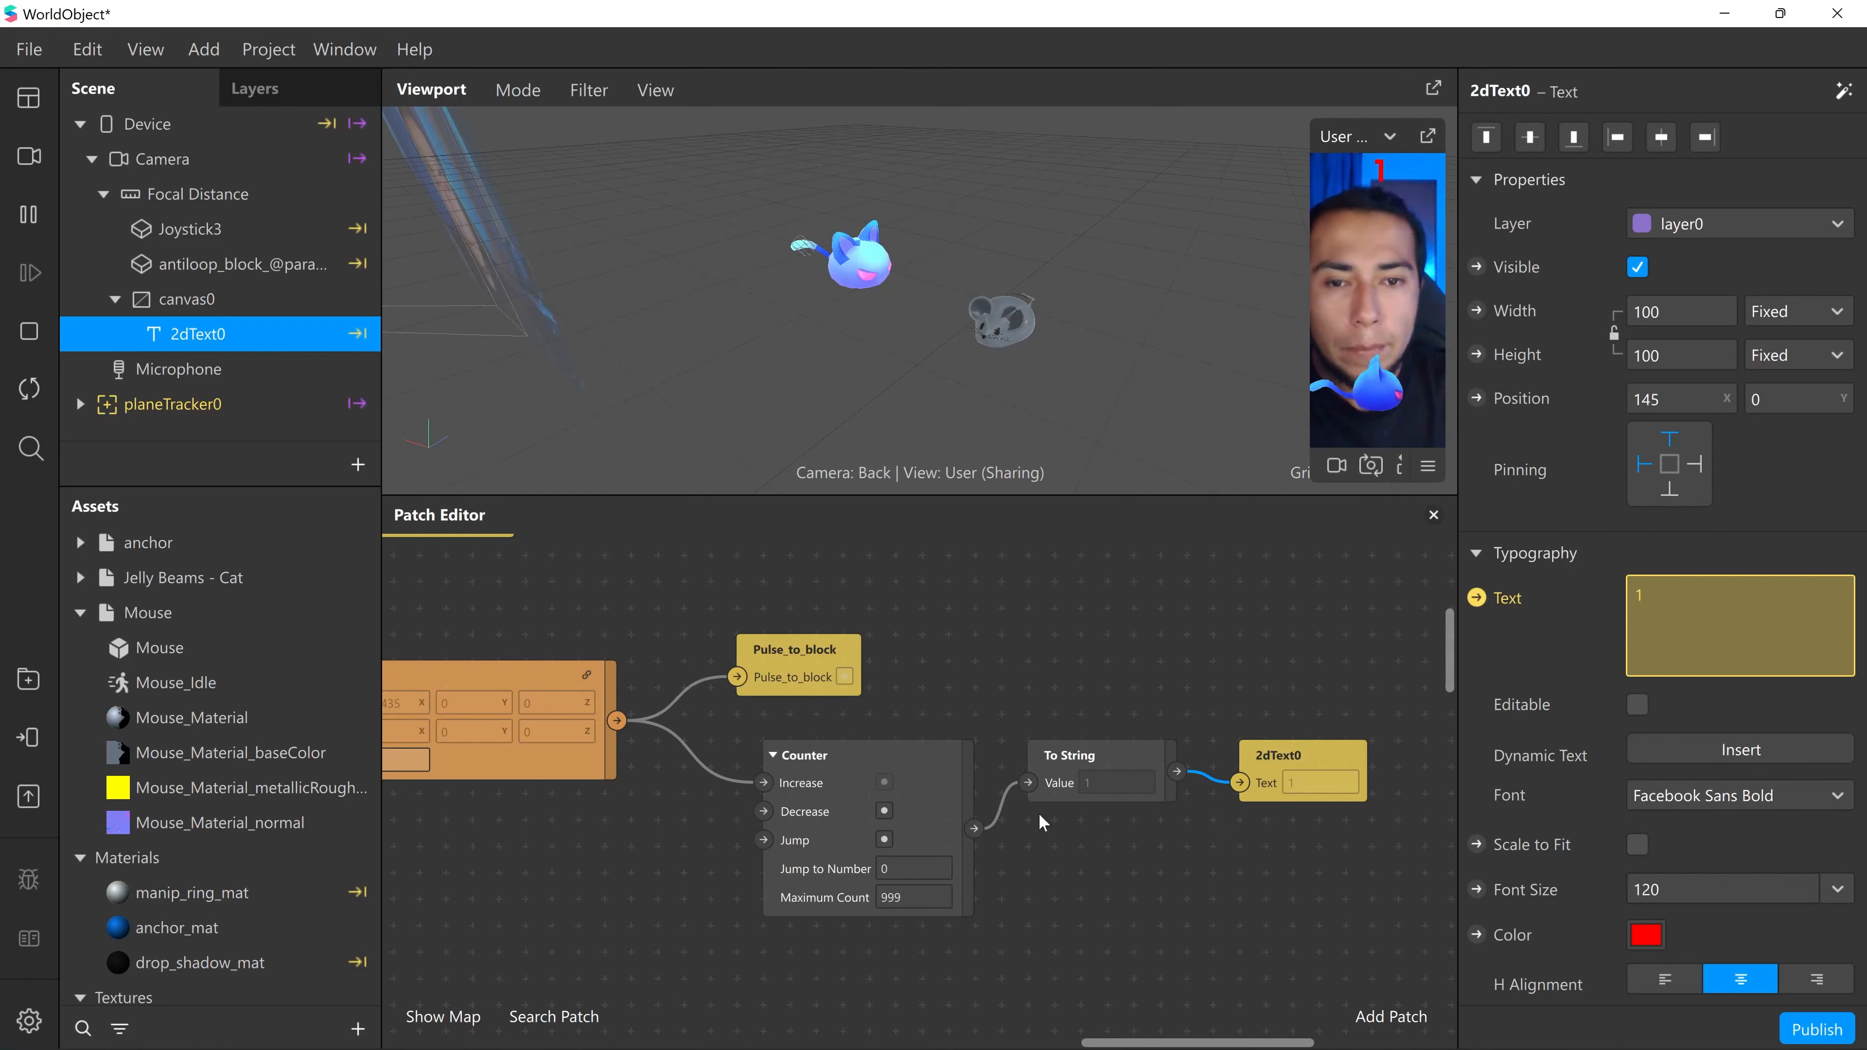
- Insert an Add patch between Counter and To String, wiring Count to its first input and its output to Value
double_click(1067, 856)
text(add)
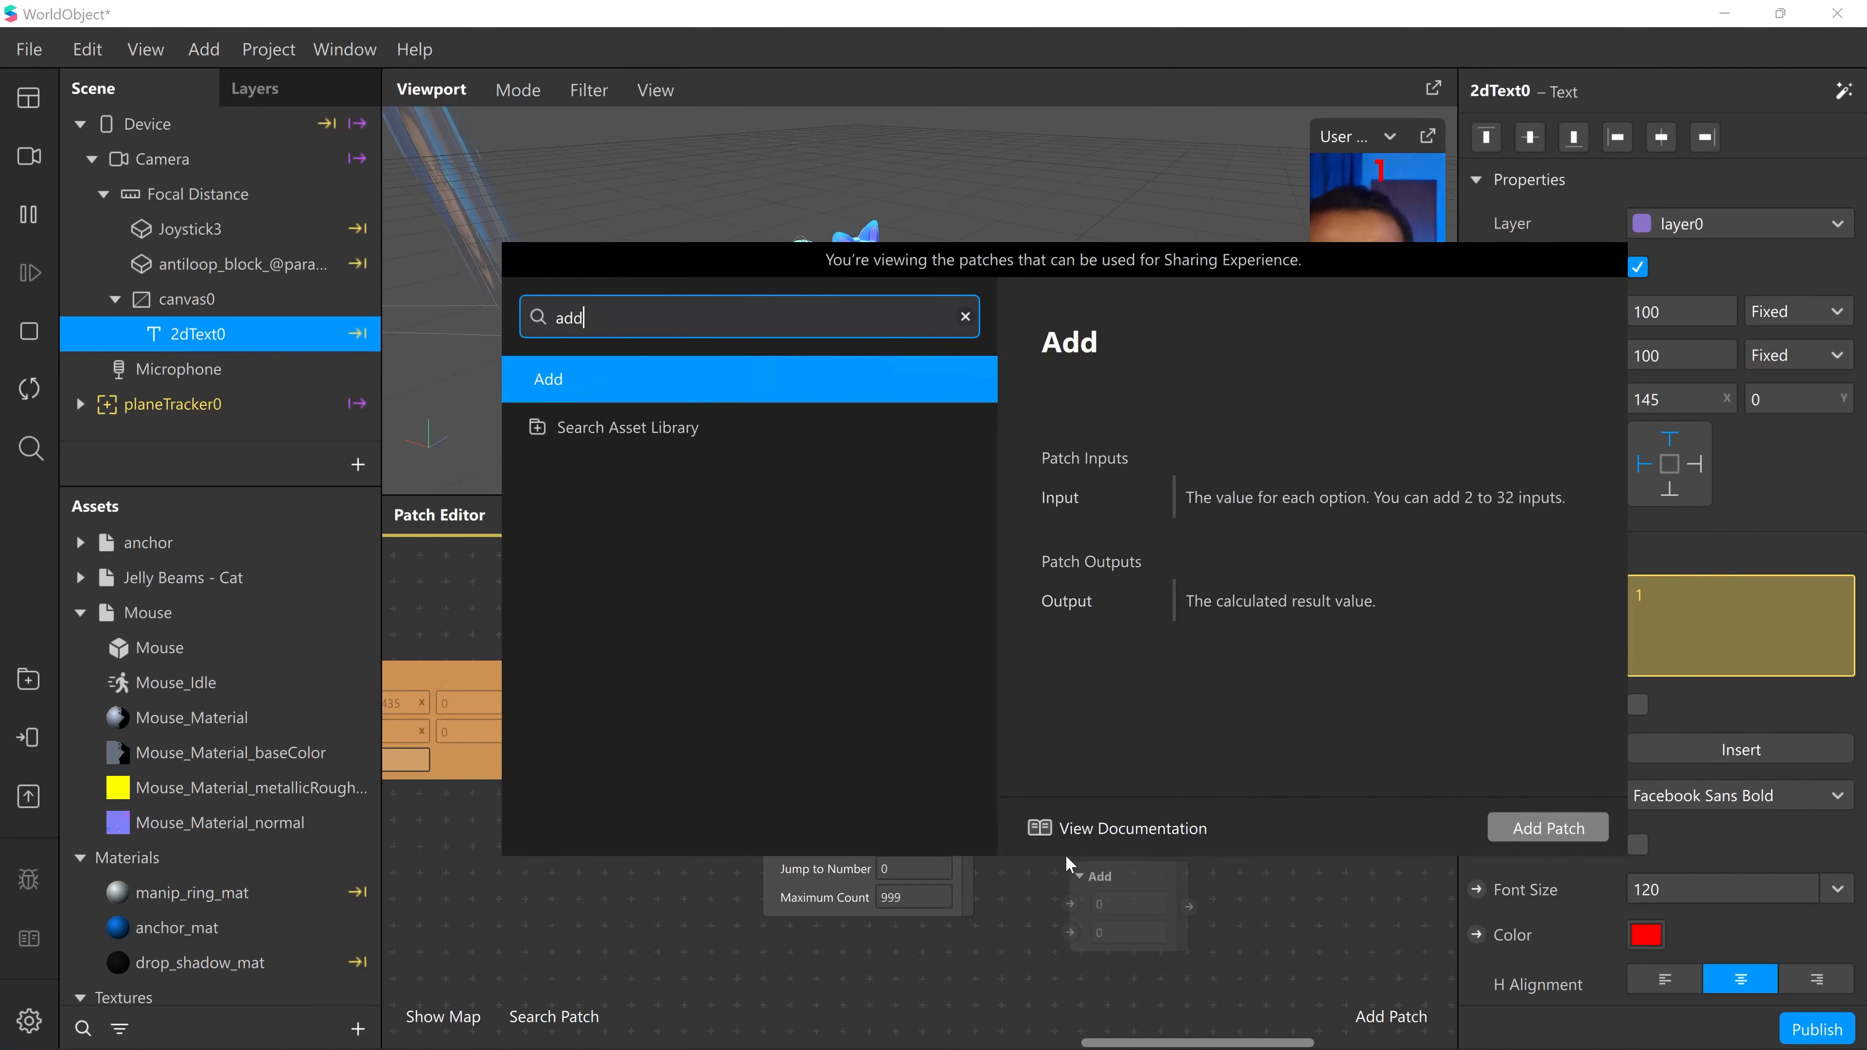
key(Return)
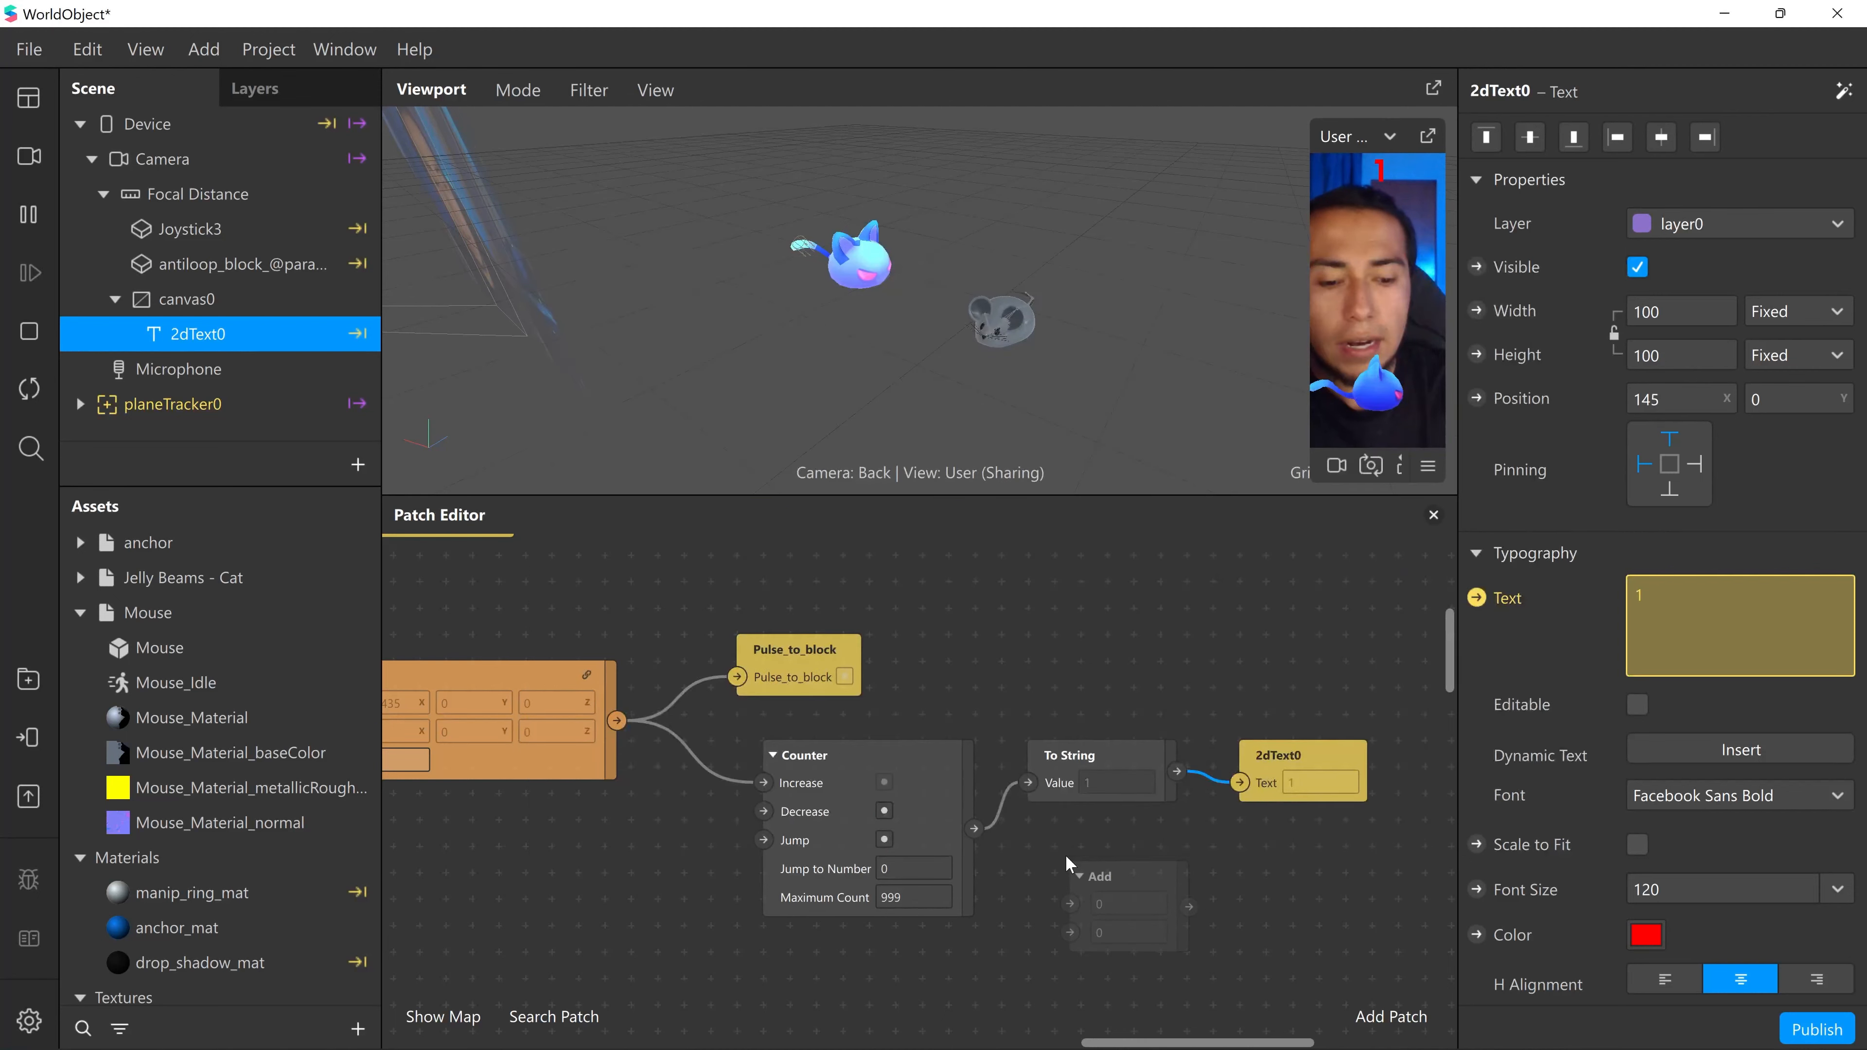
drag(975, 829, 1072, 902)
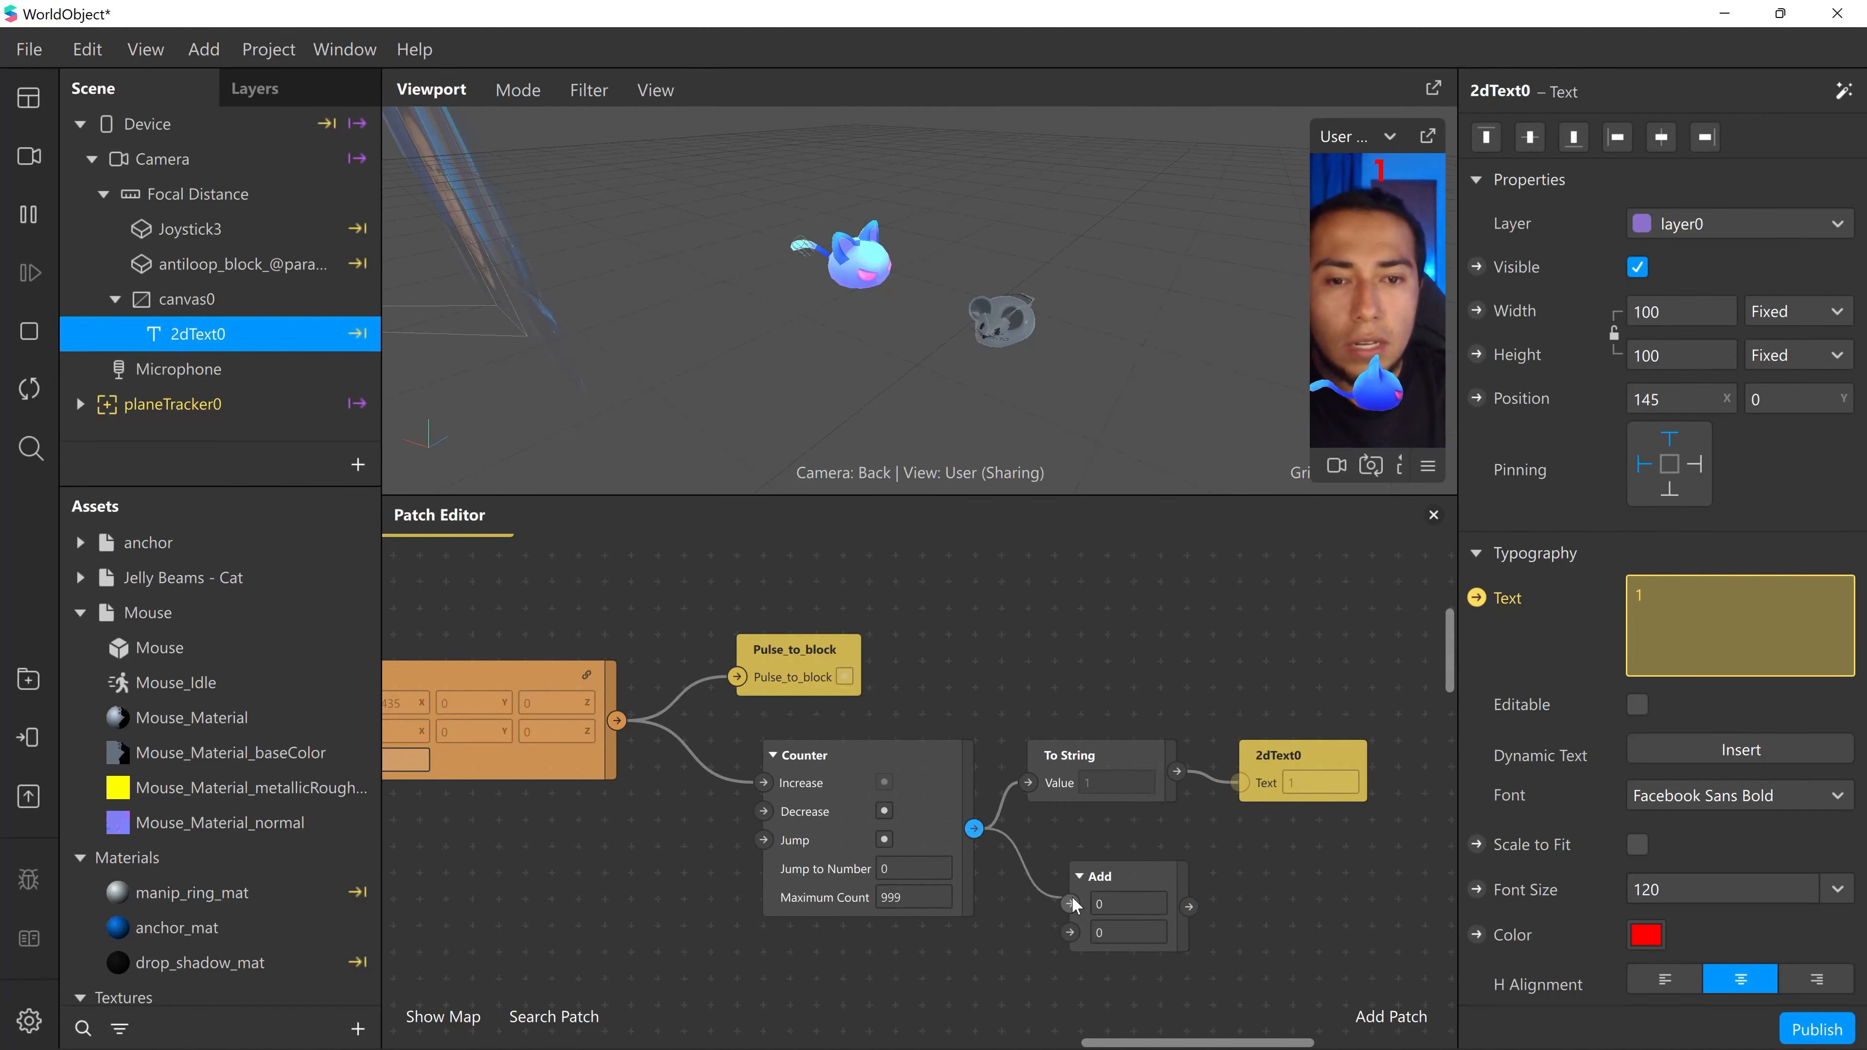
drag(1189, 906, 1028, 782)
- Set the Add patch's second input to -1 and restart the effect
click(1126, 930)
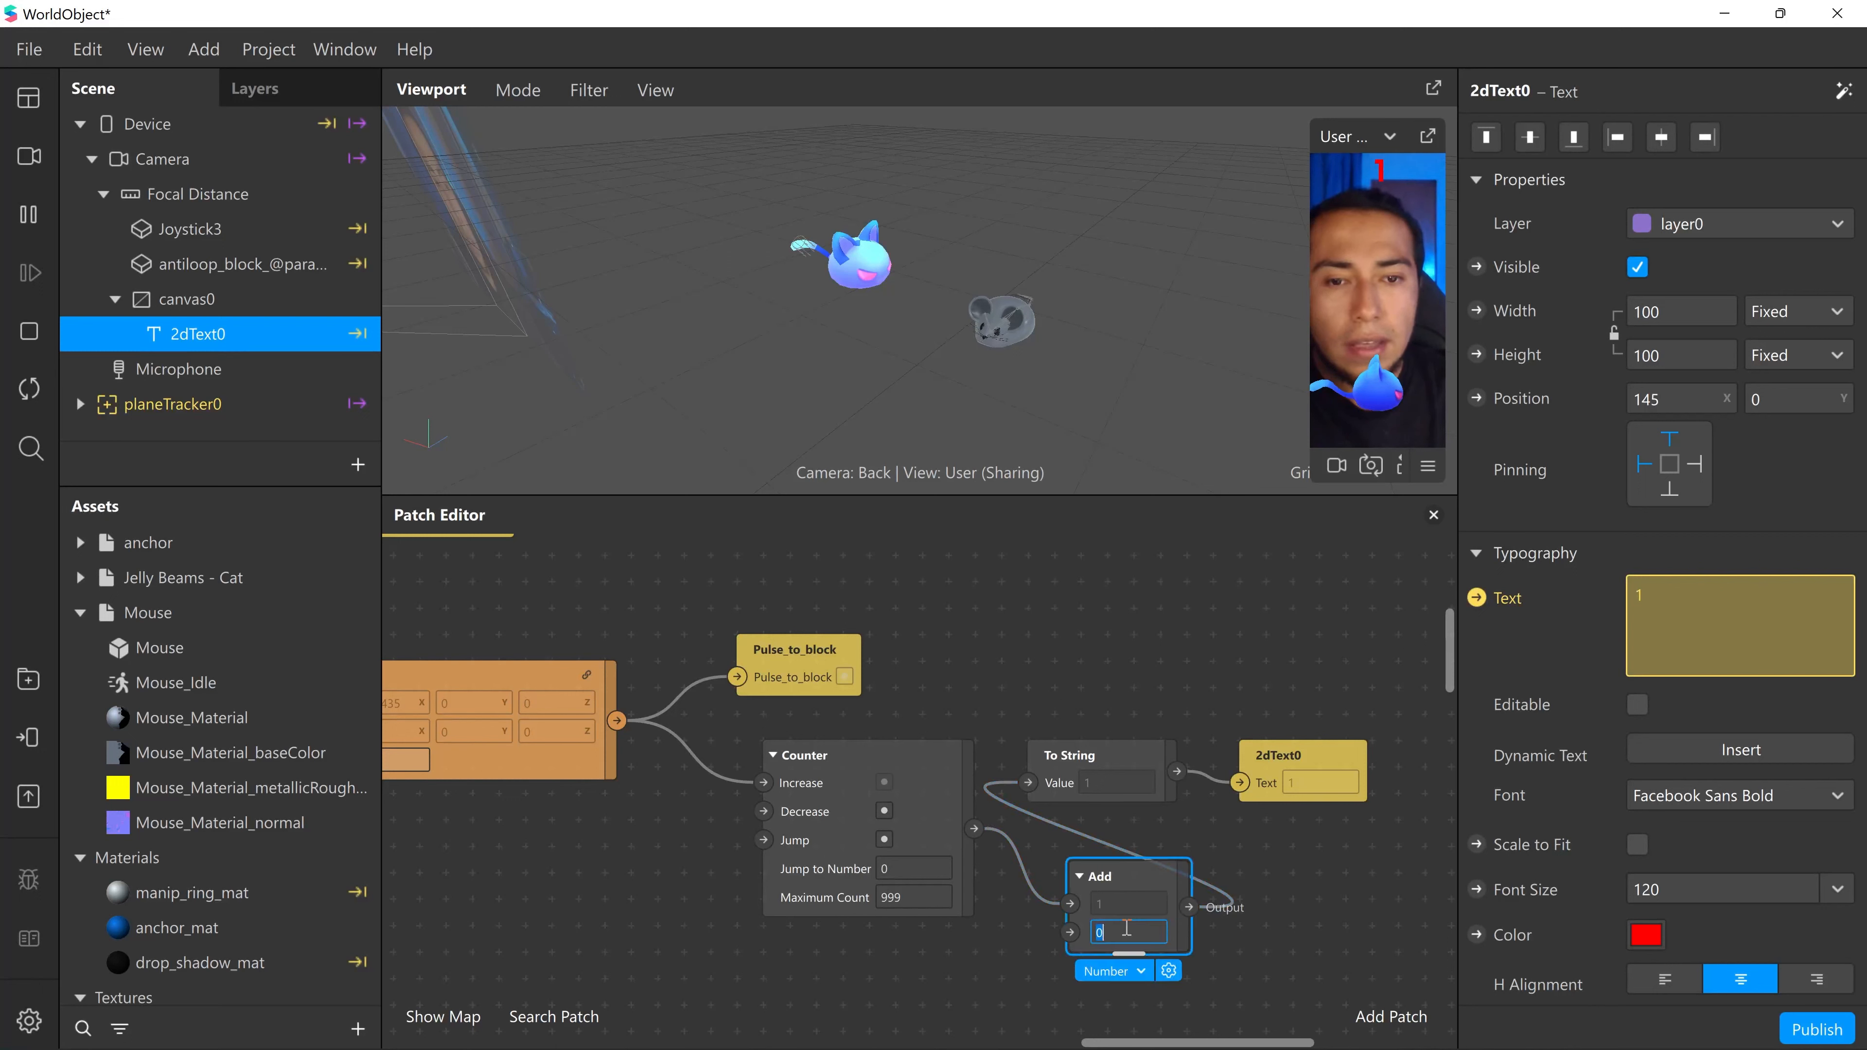
text(-1)
key(Return)
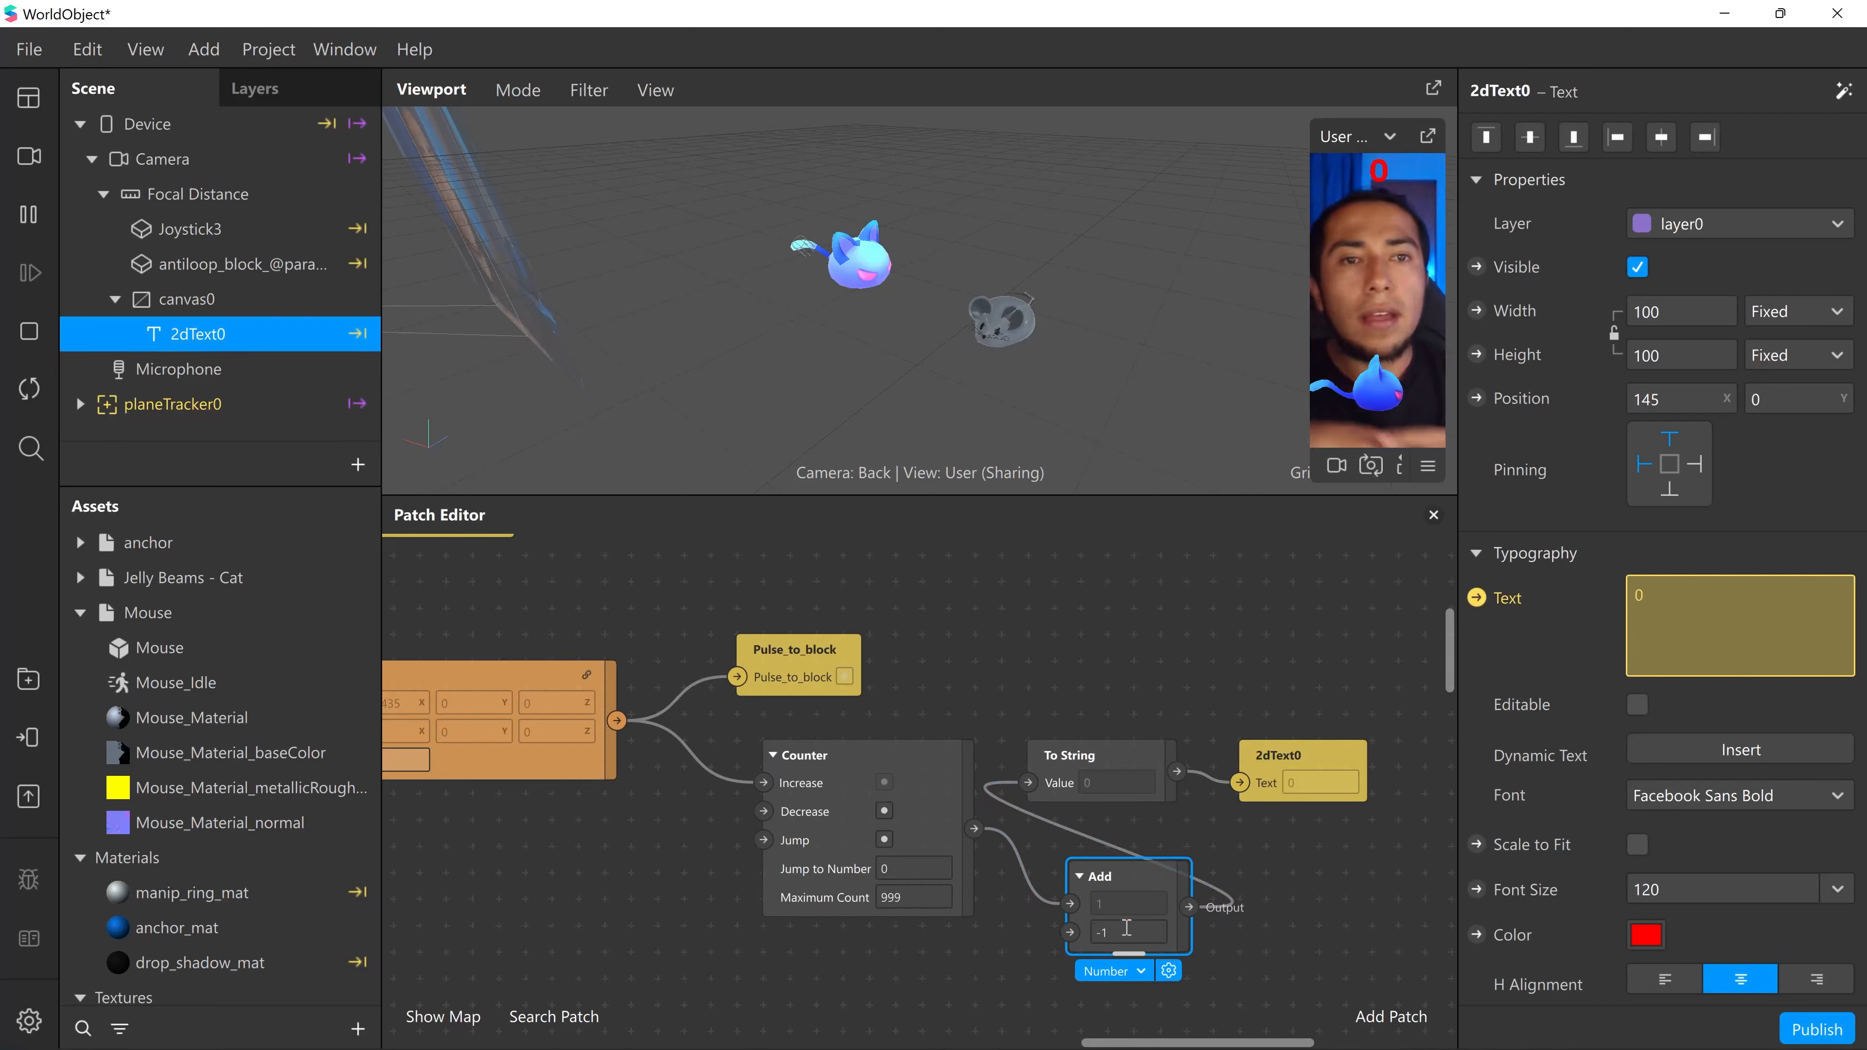
click(27, 388)
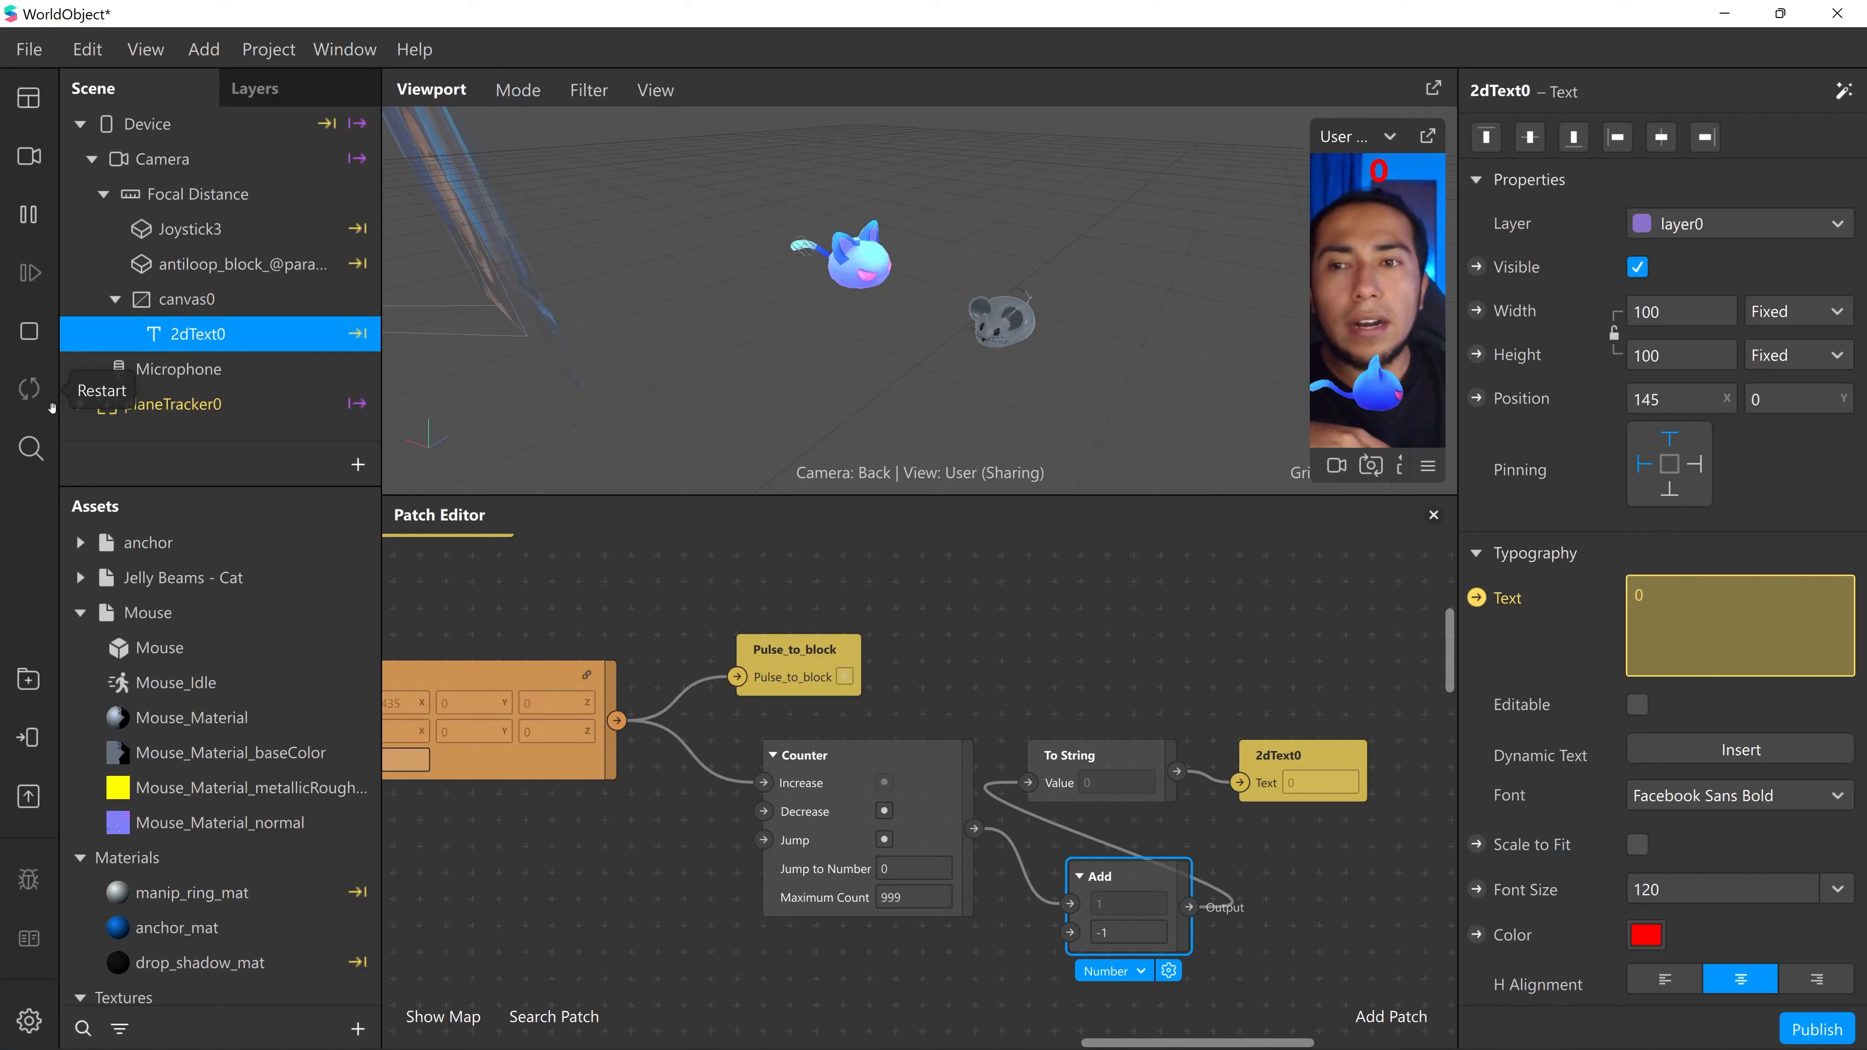
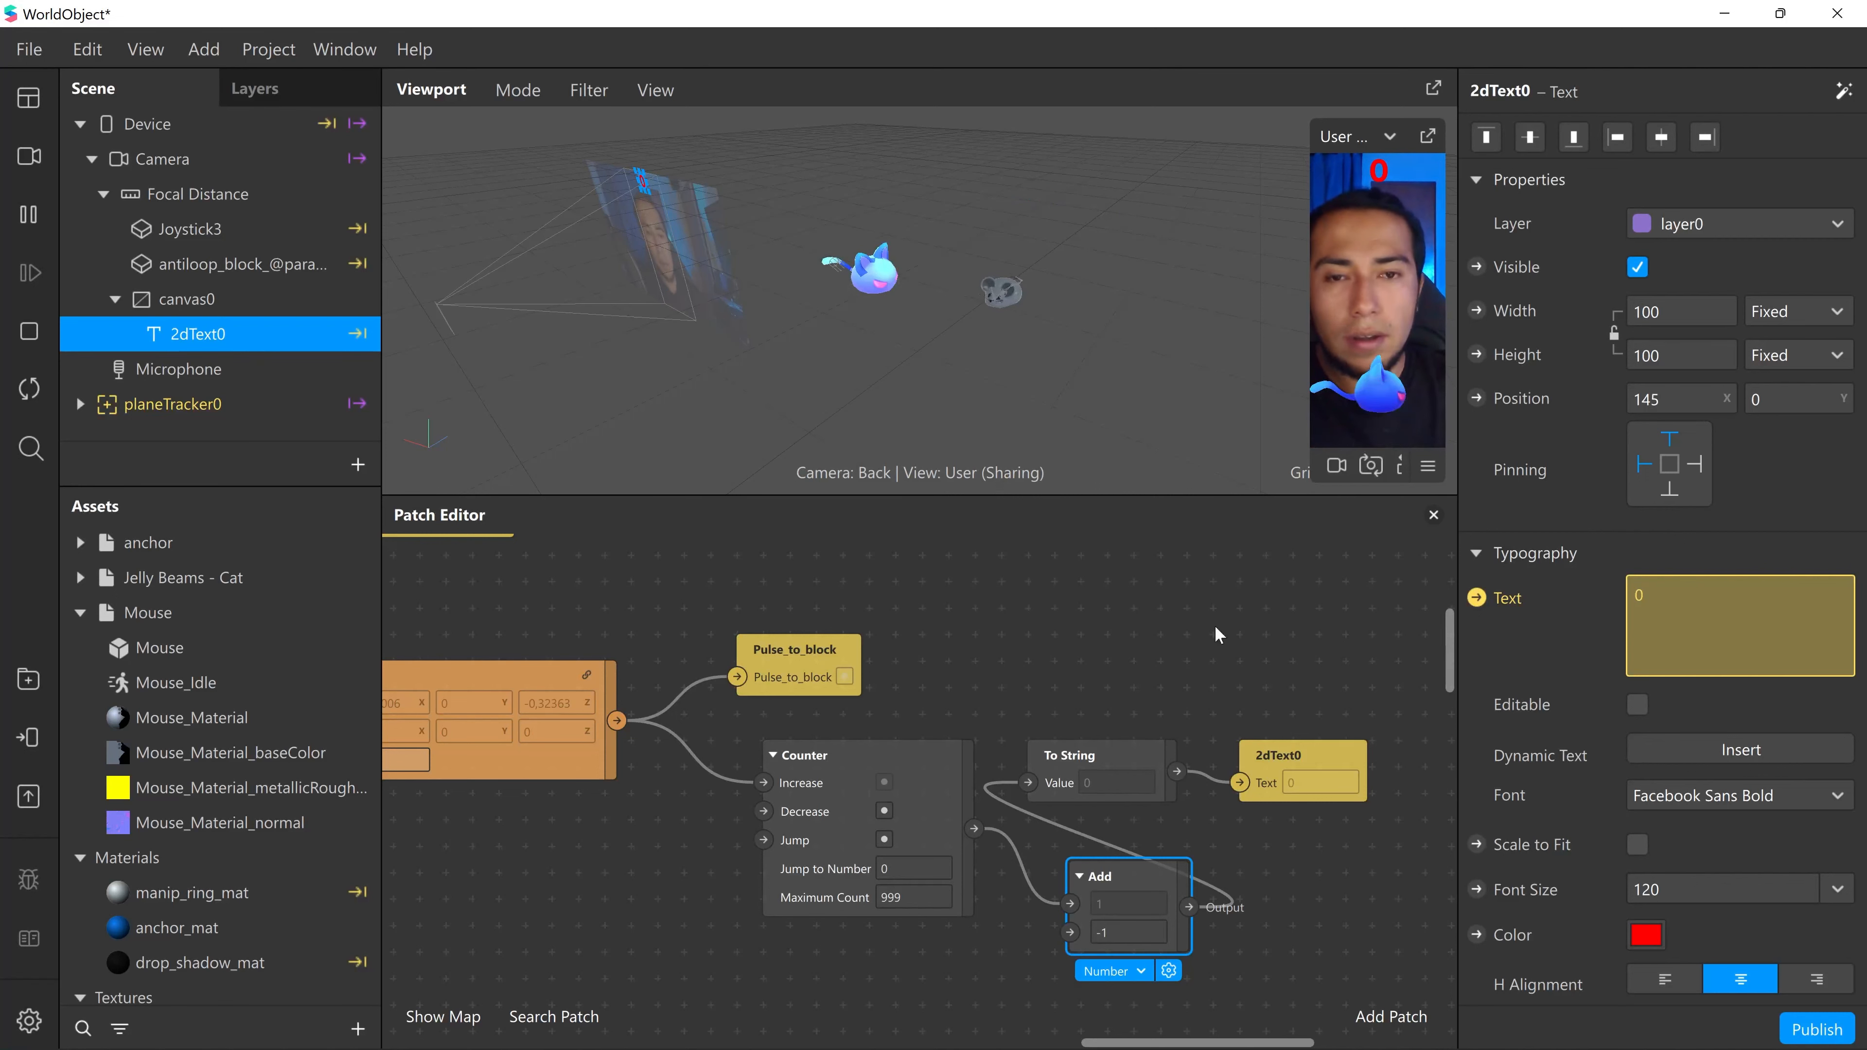
- Examine the patch graph around the Screen Tap, Pan, Rotate and Pinch patches that control the object
scroll(1042, 600, down, 5)
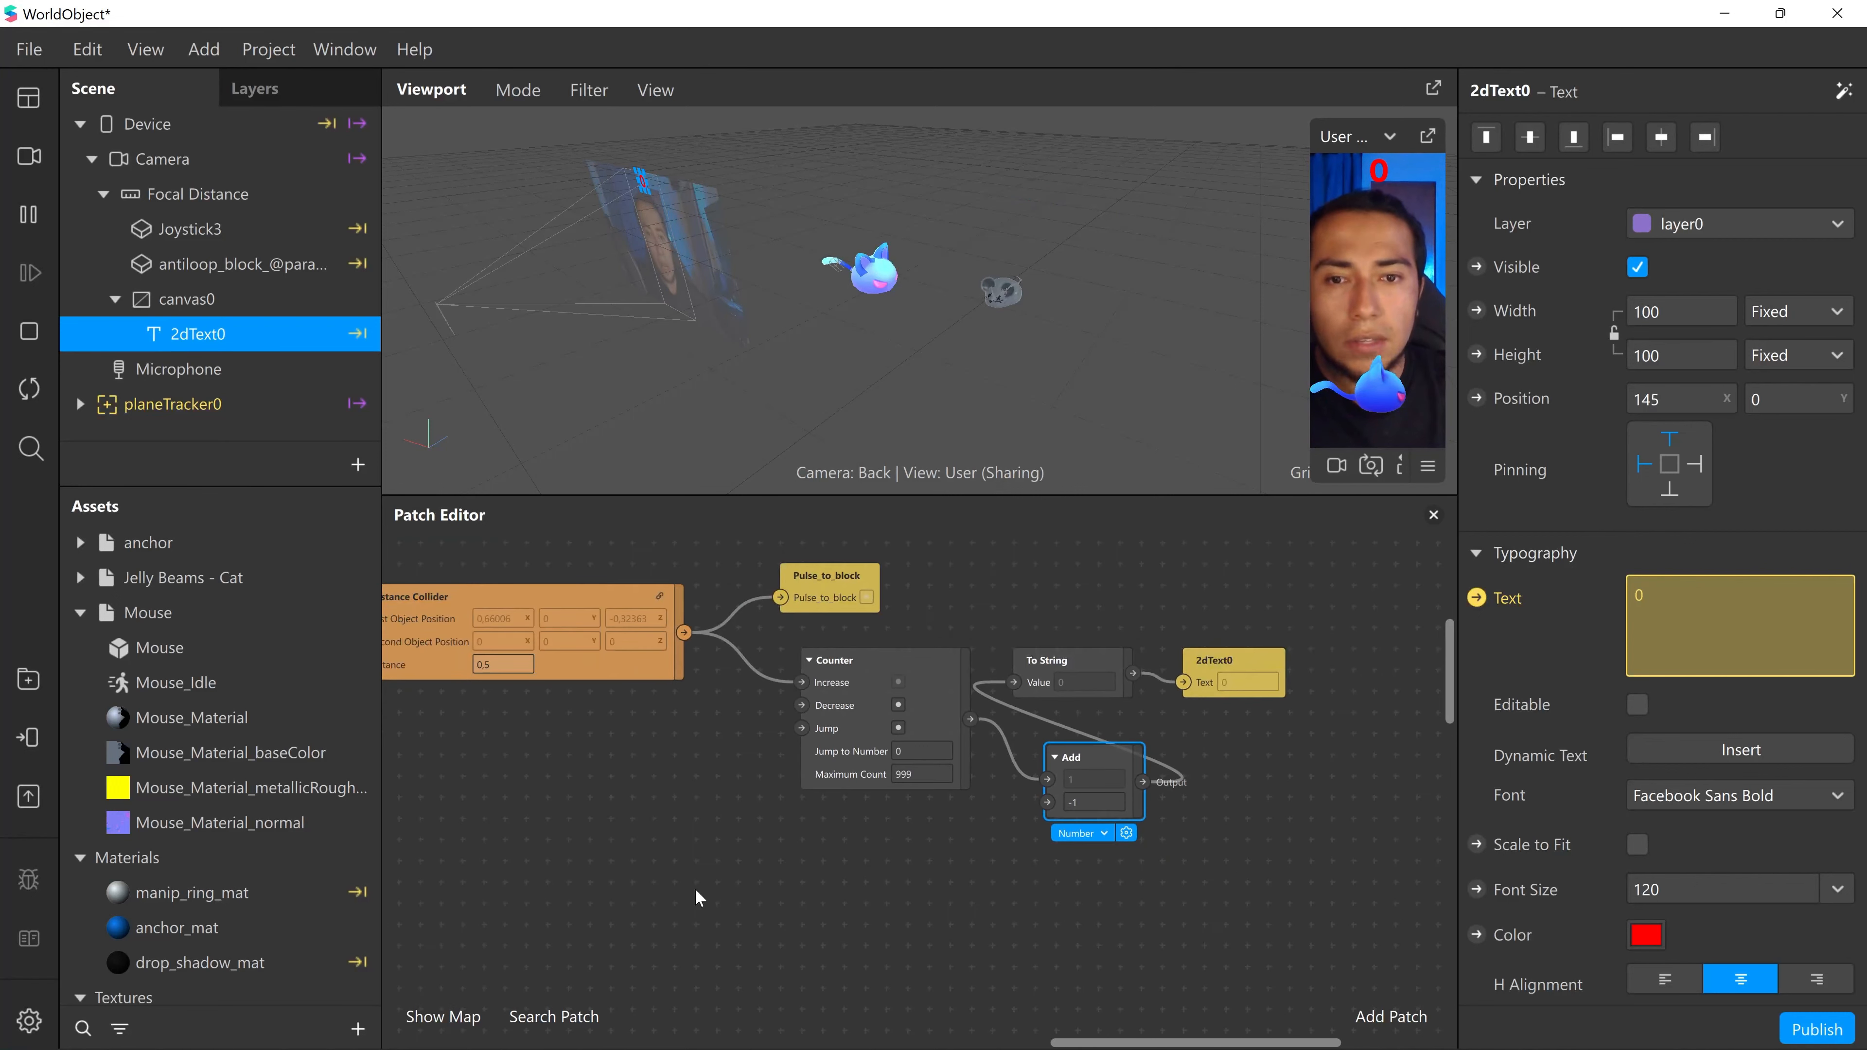
middle_drag(661, 909, 928, 753)
middle_drag(707, 798, 1005, 698)
scroll(707, 842, down, 2)
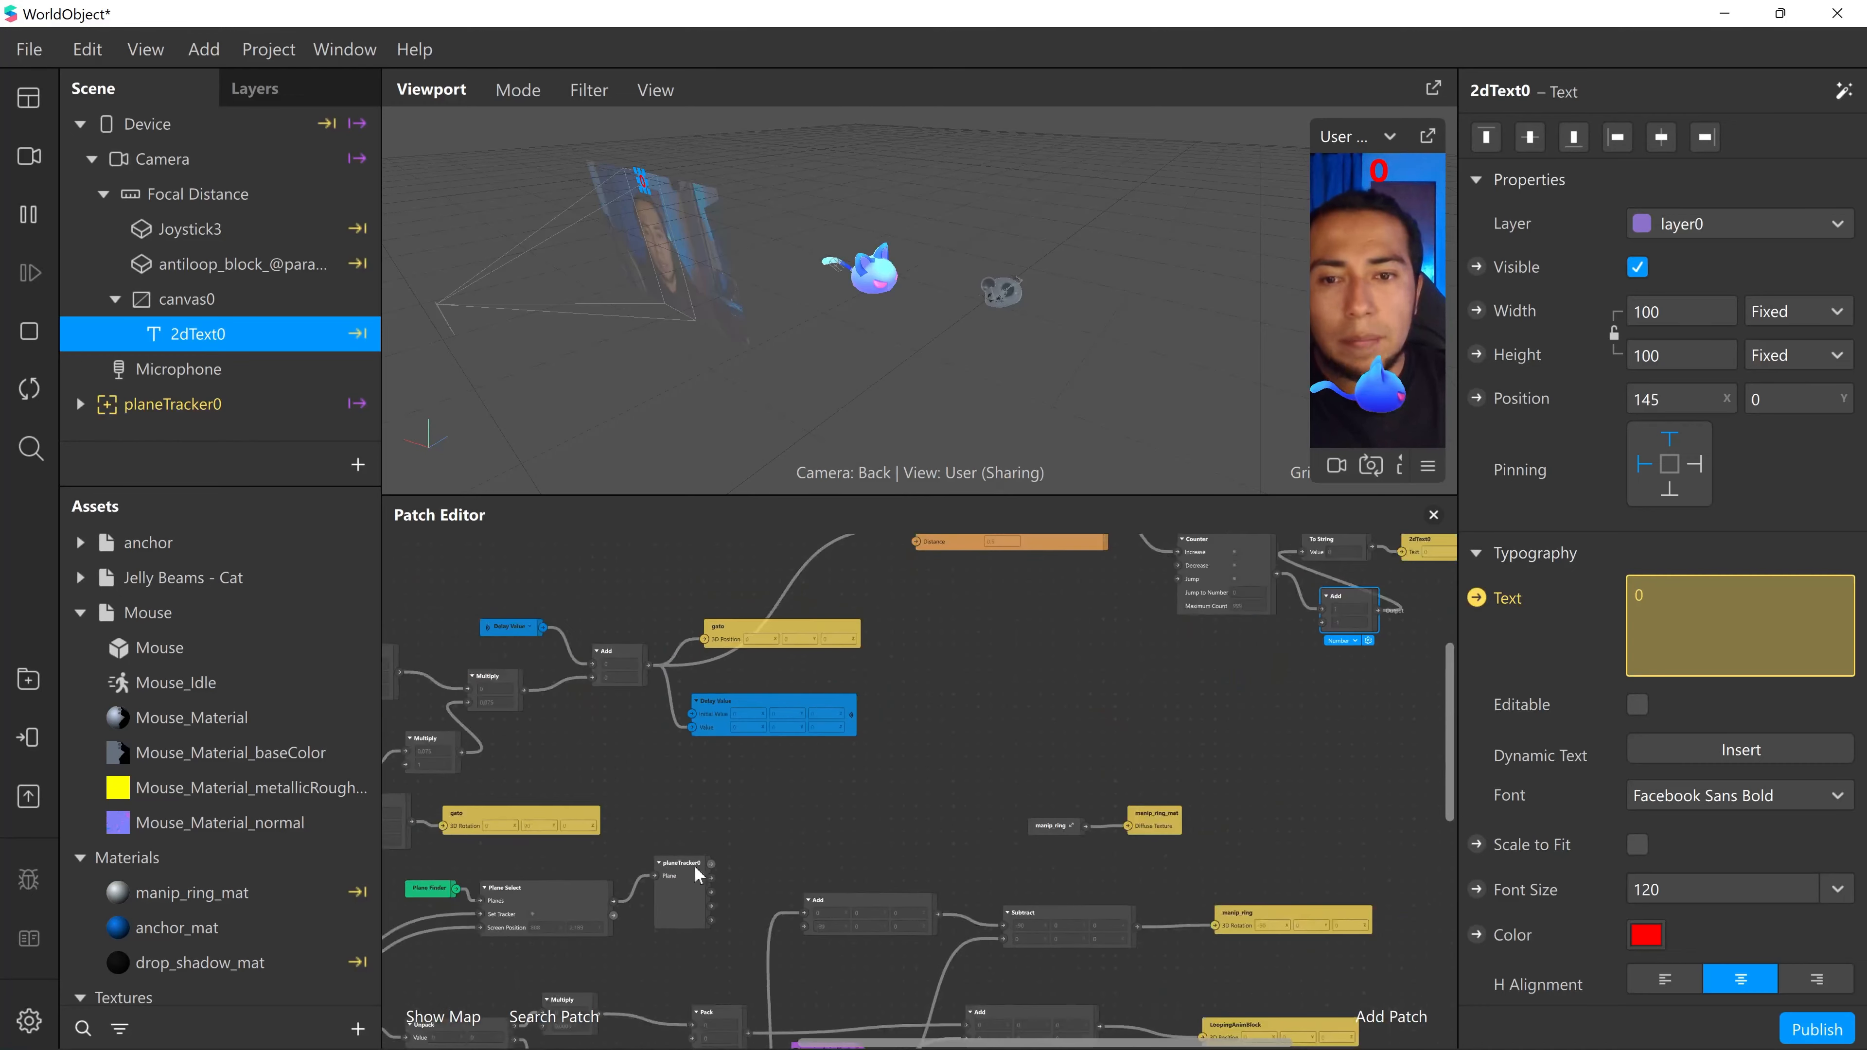
middle_drag(679, 886, 948, 676)
scroll(775, 830, down, 3)
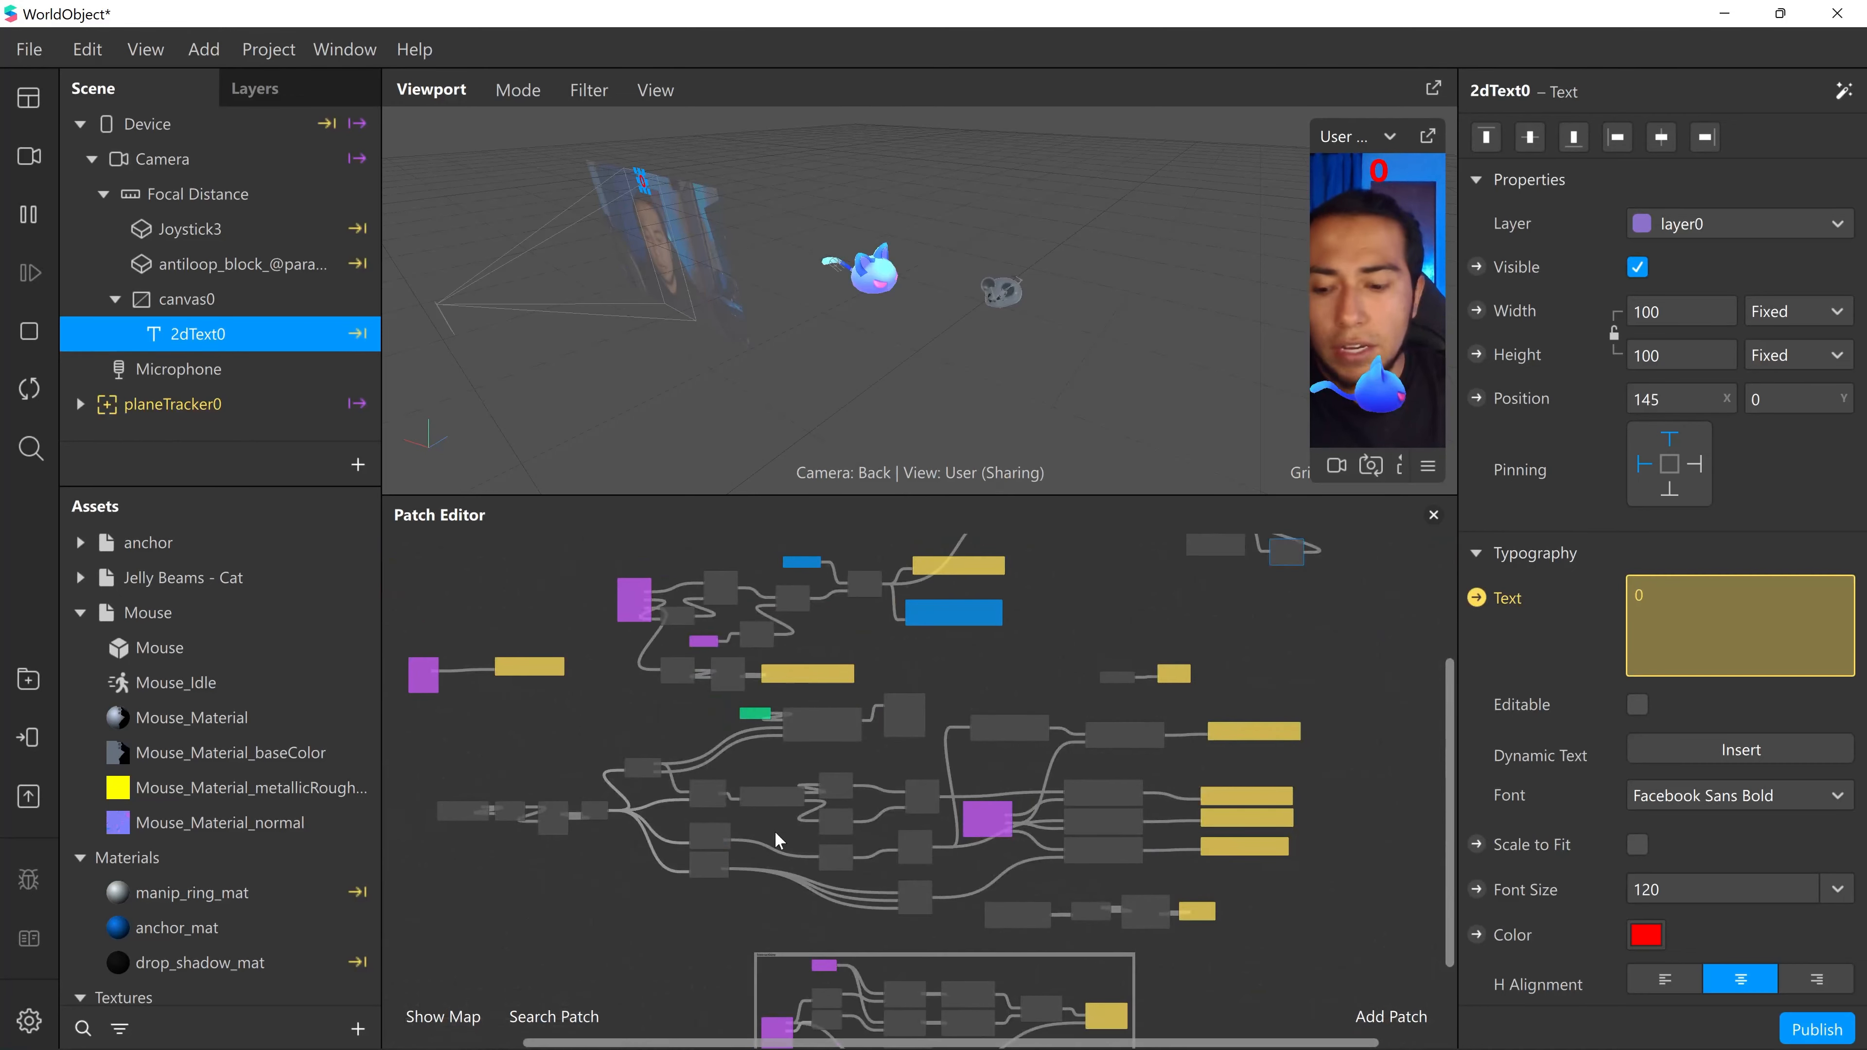
scroll(790, 834, up, 5)
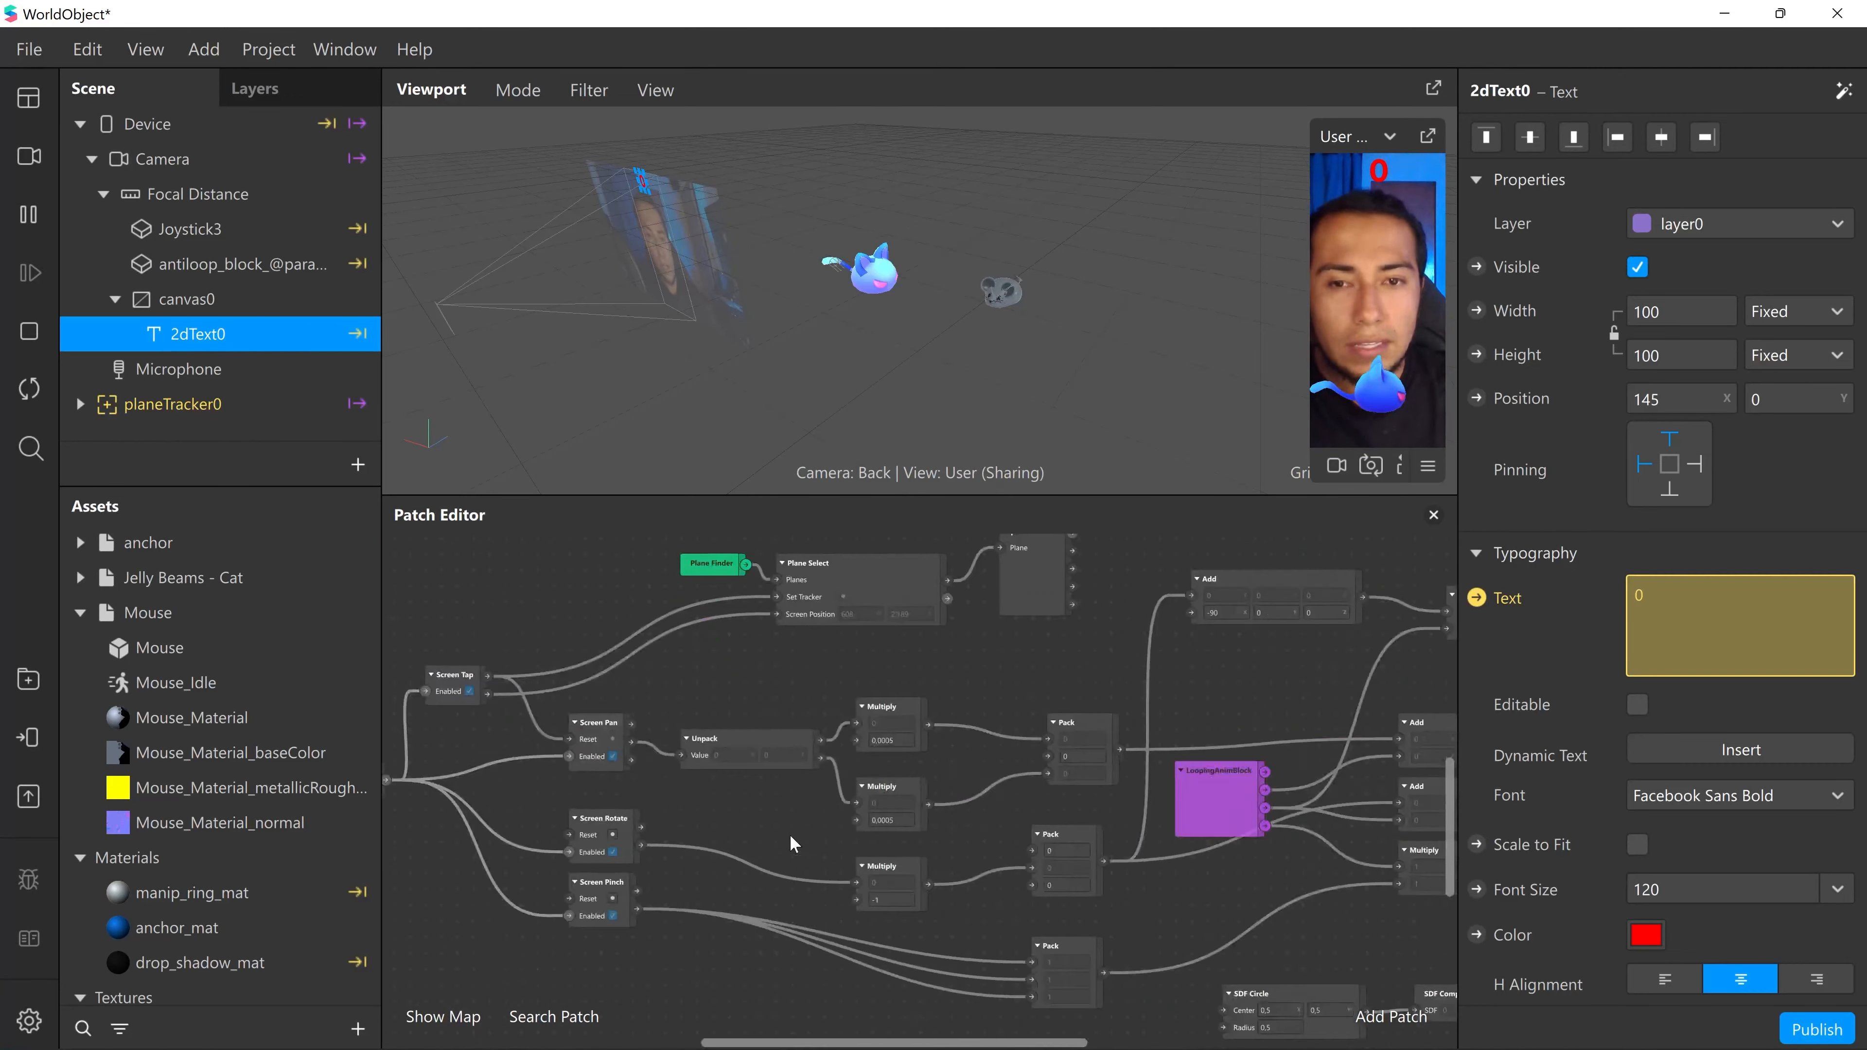
scroll(790, 835, down, 1)
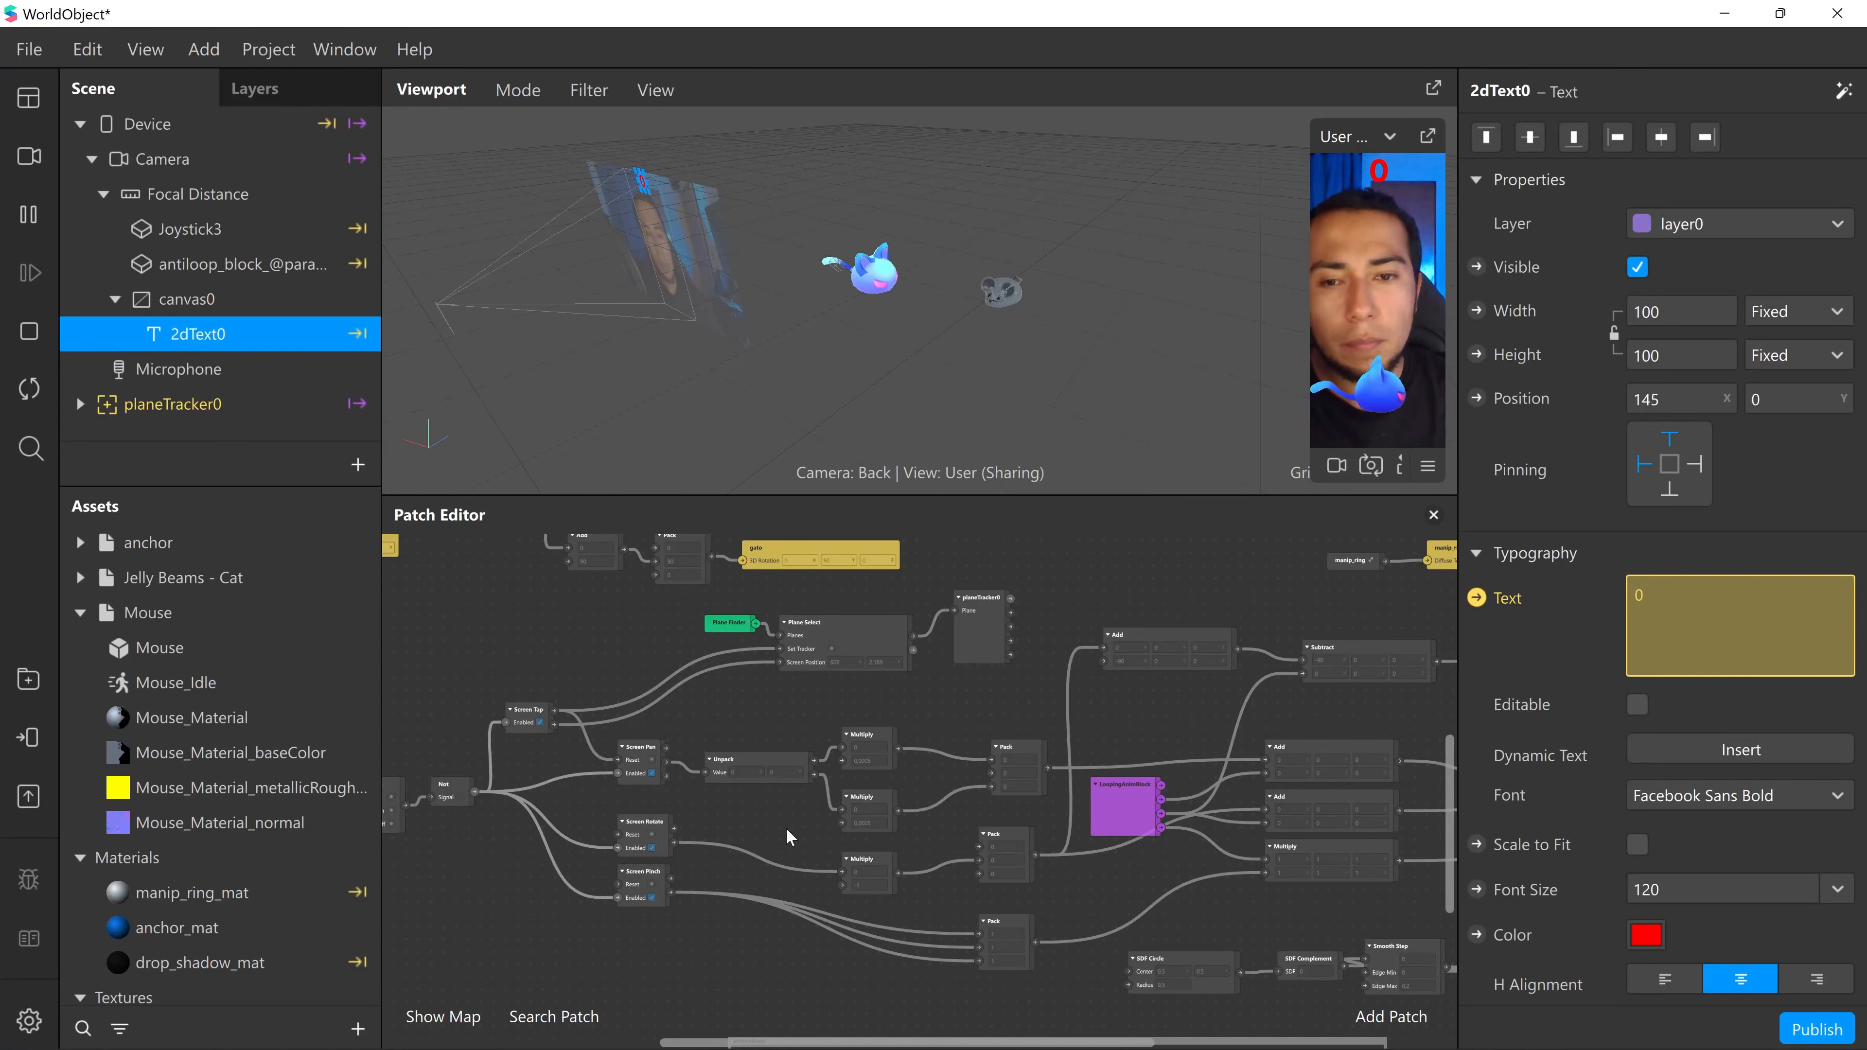
scroll(779, 848, up, 2)
ctrl+scroll(779, 848, up, 2)
middle_drag(865, 841, 1067, 729)
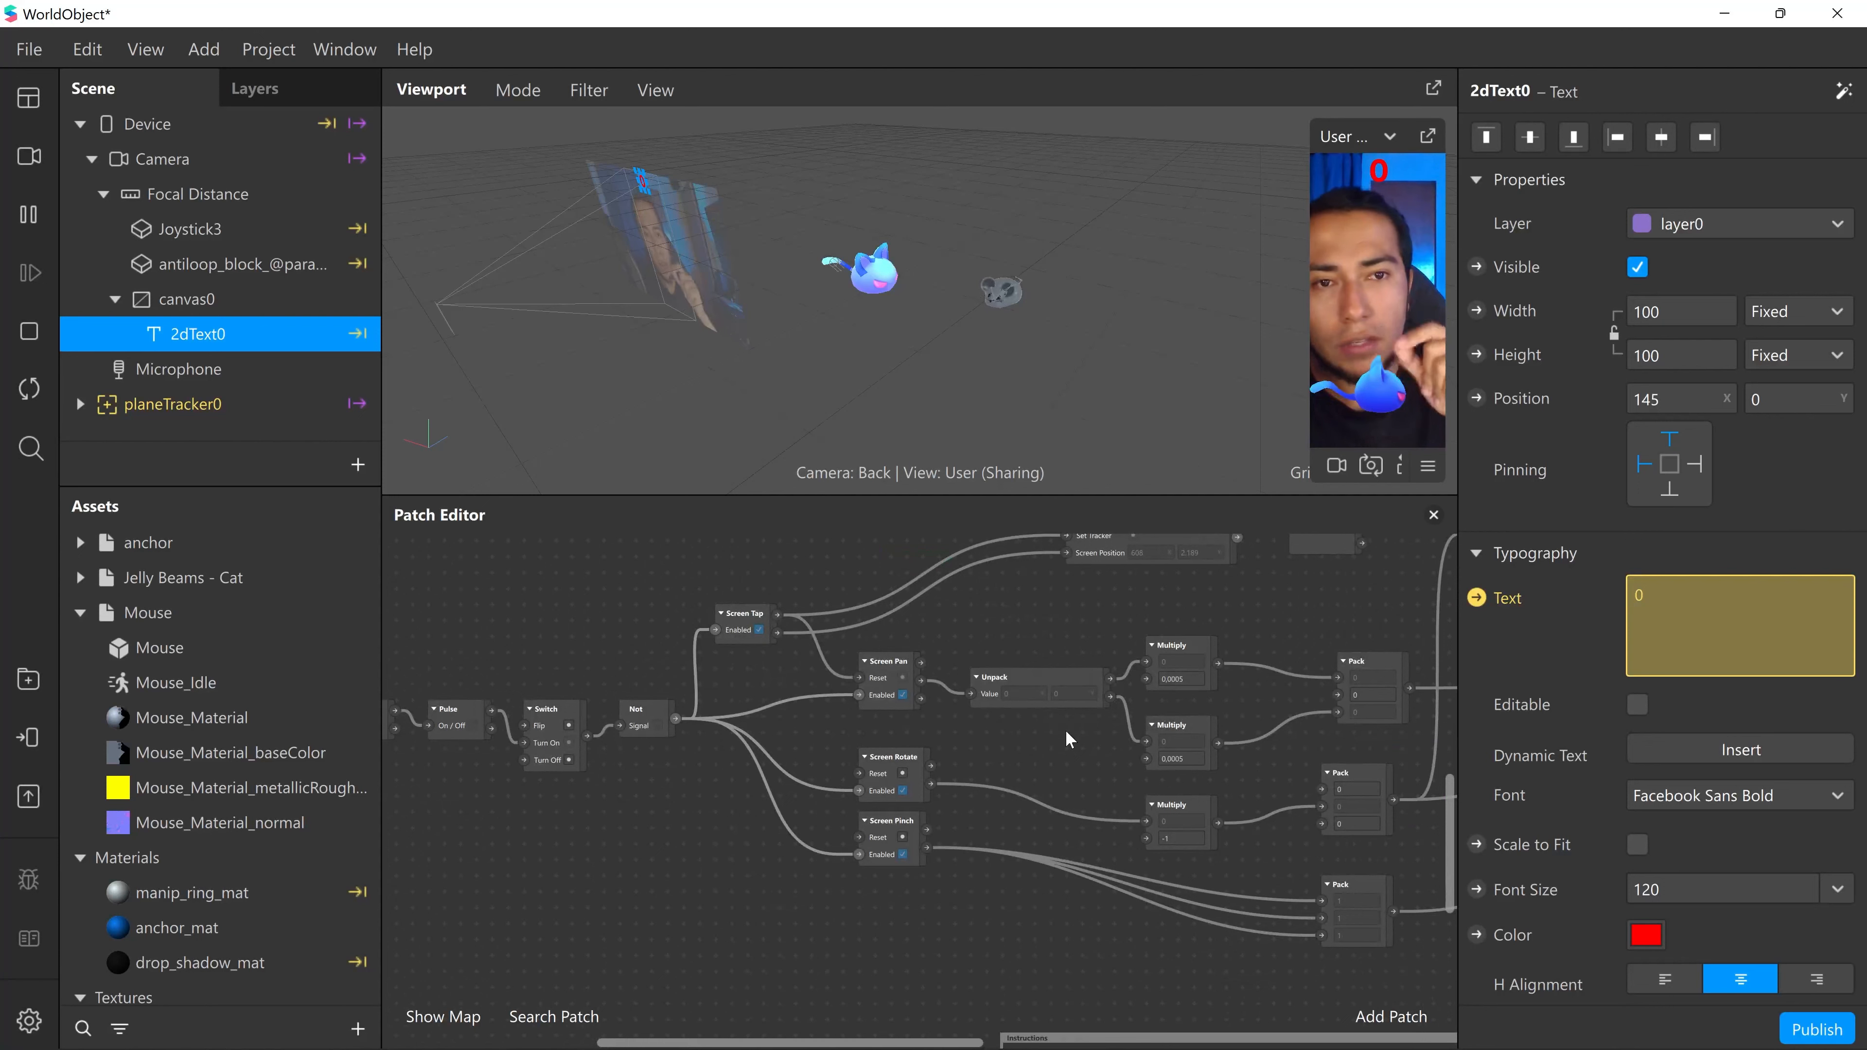
scroll(1068, 741, up, 1)
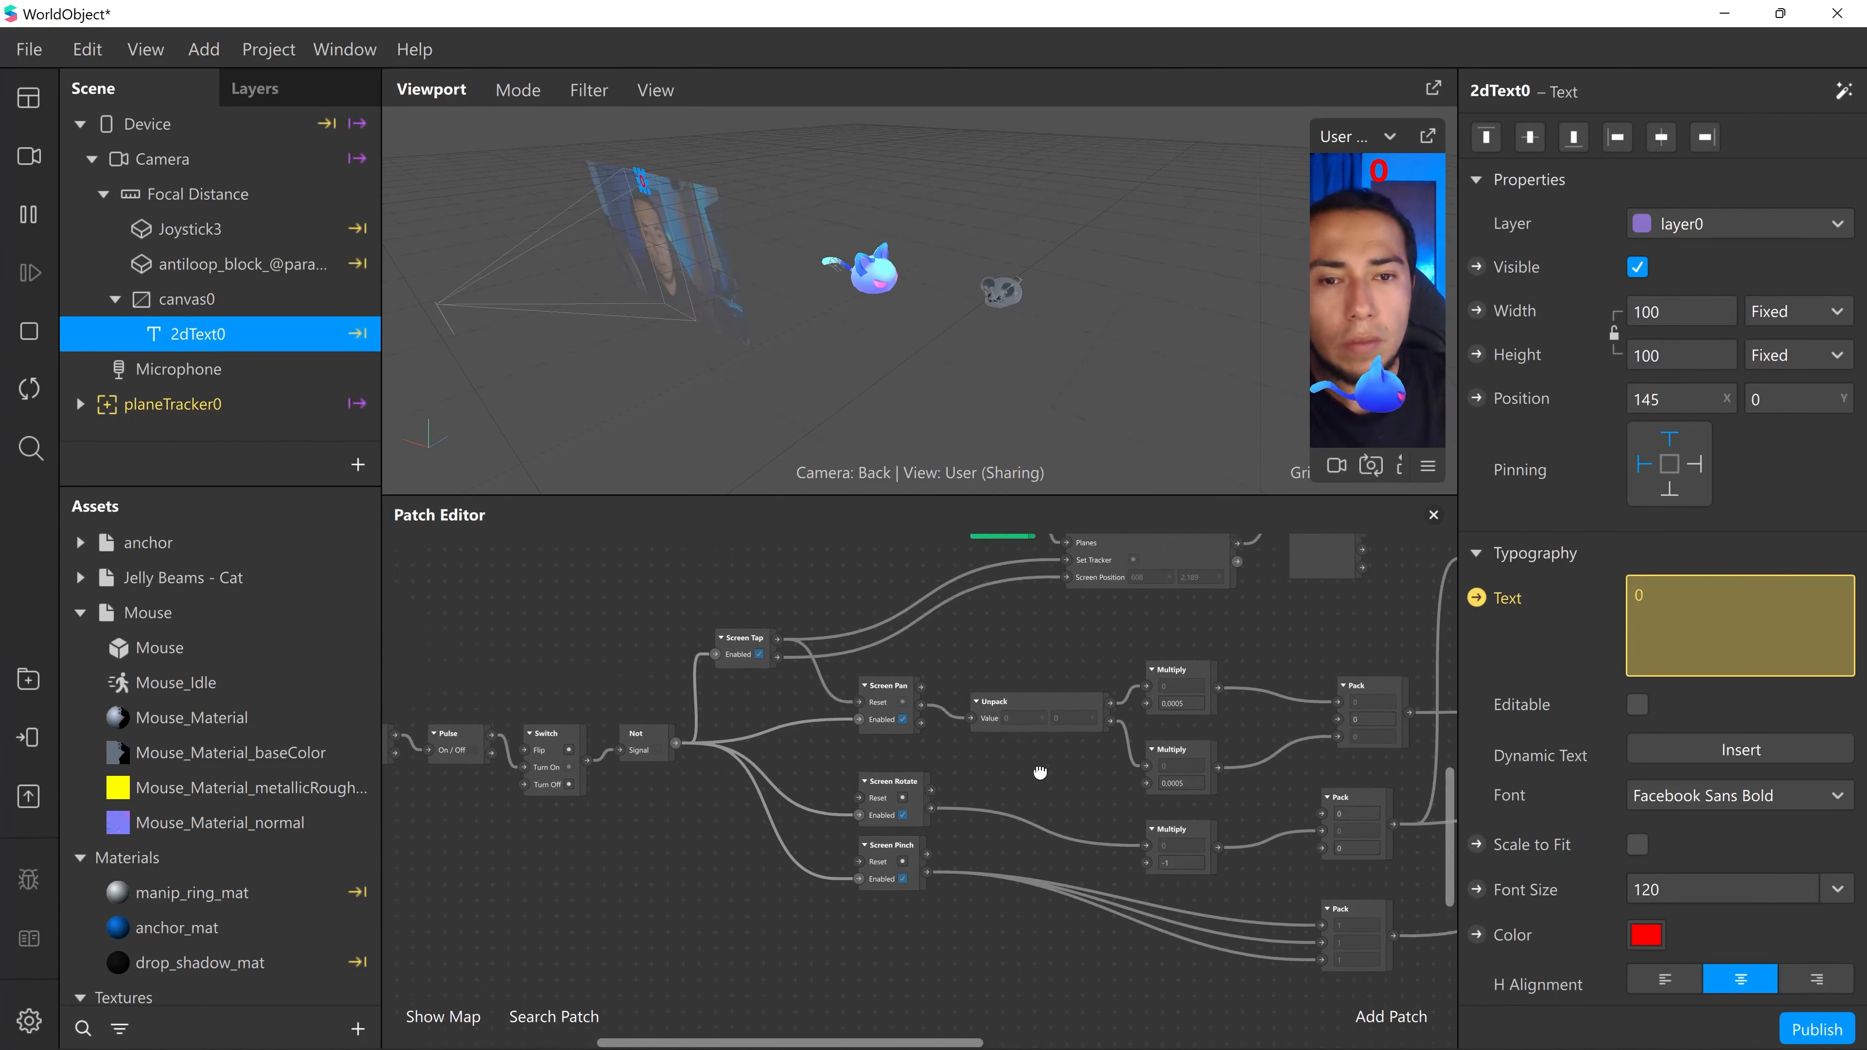
ctrl+scroll(1009, 796, up, 1)
ctrl+scroll(756, 772, down, 3)
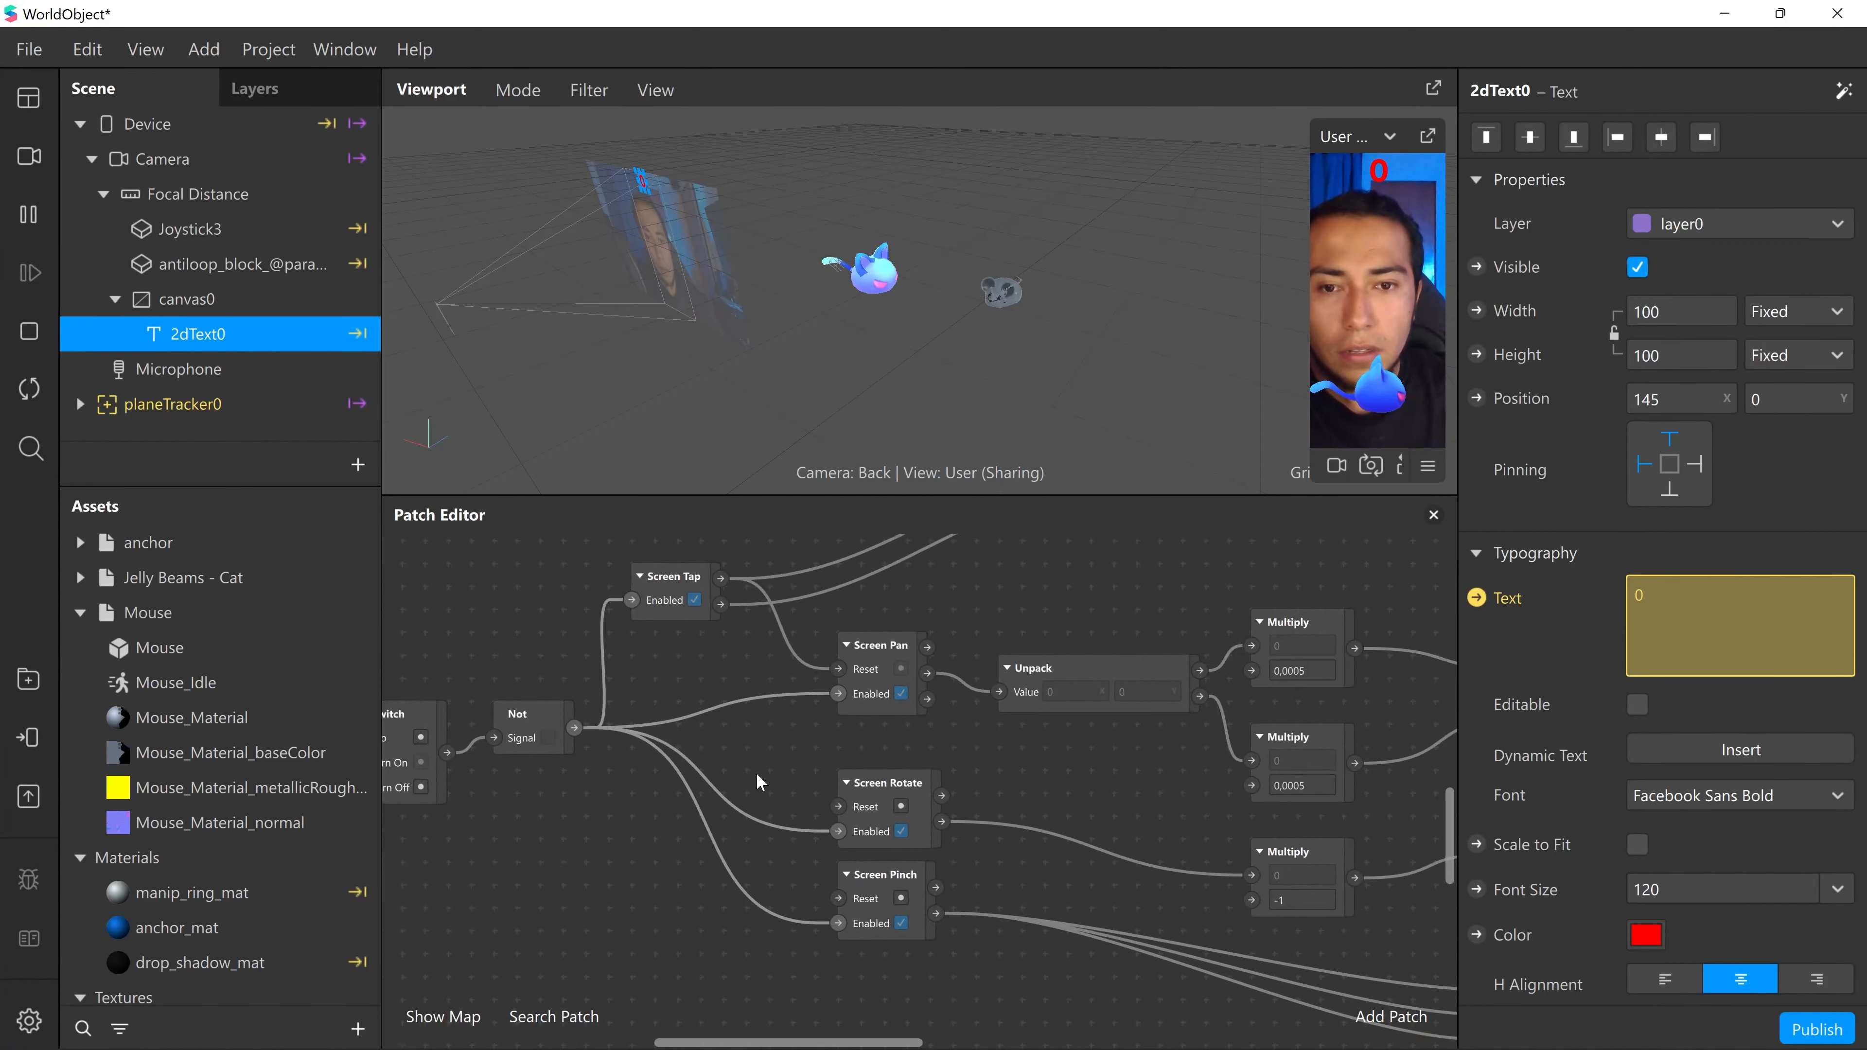
- Disconnect the Device patch from the Or and If Then Else patches and move it outside the Instructions group, beside the Camera patch
middle_drag(1108, 906, 987, 693)
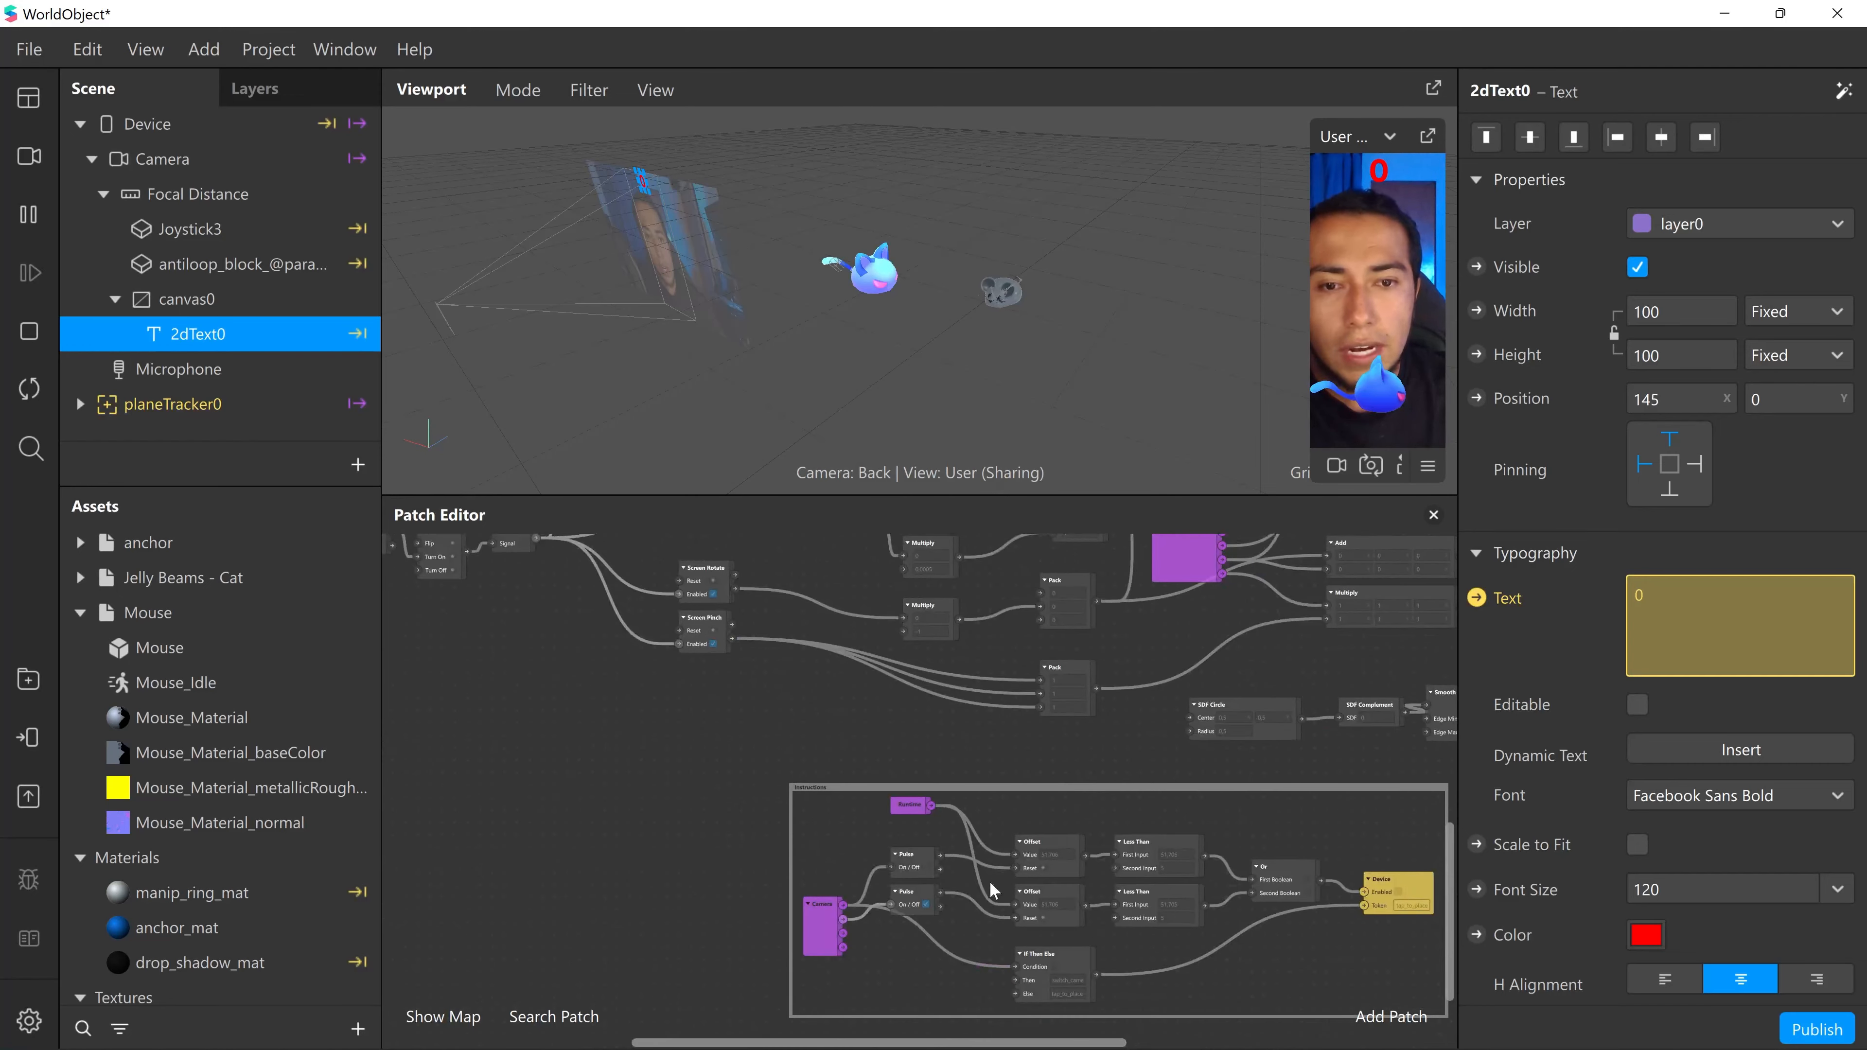
ctrl+scroll(988, 880, up, 5)
middle_drag(1200, 1010, 1067, 780)
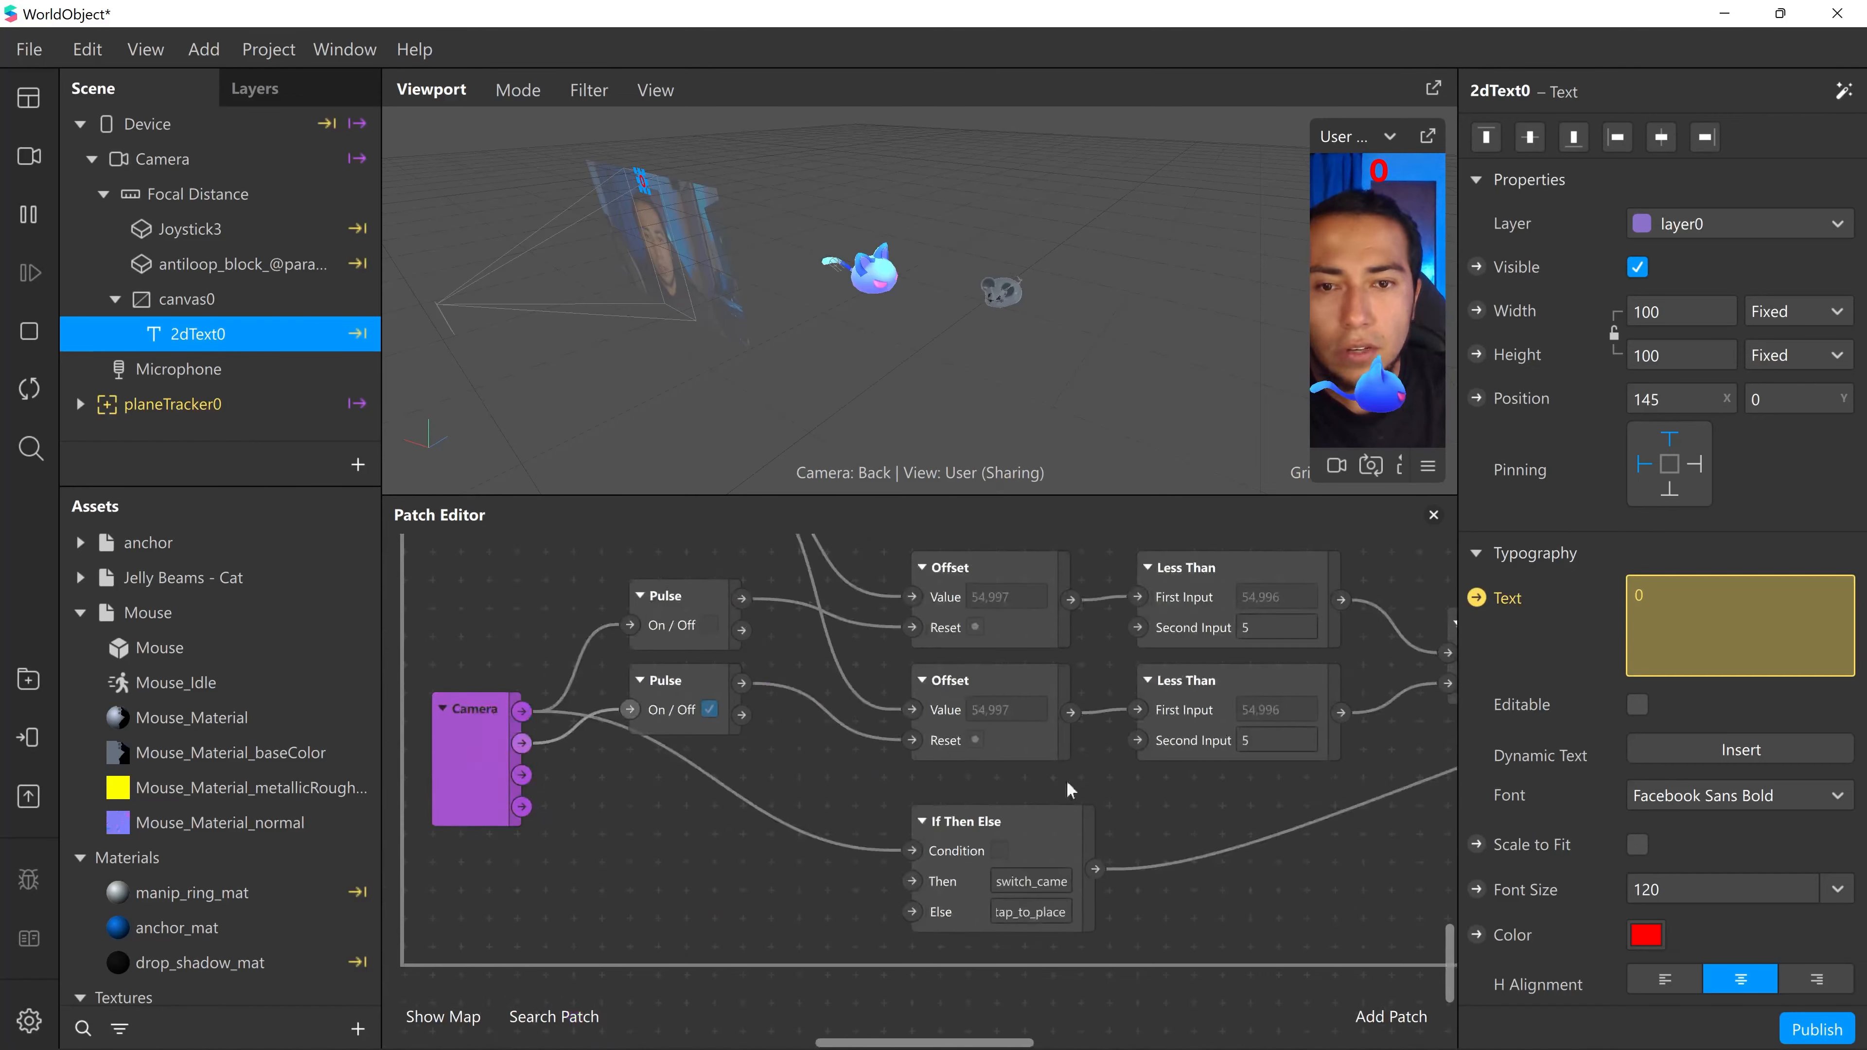
middle_drag(937, 871, 662, 884)
middle_drag(840, 856, 711, 866)
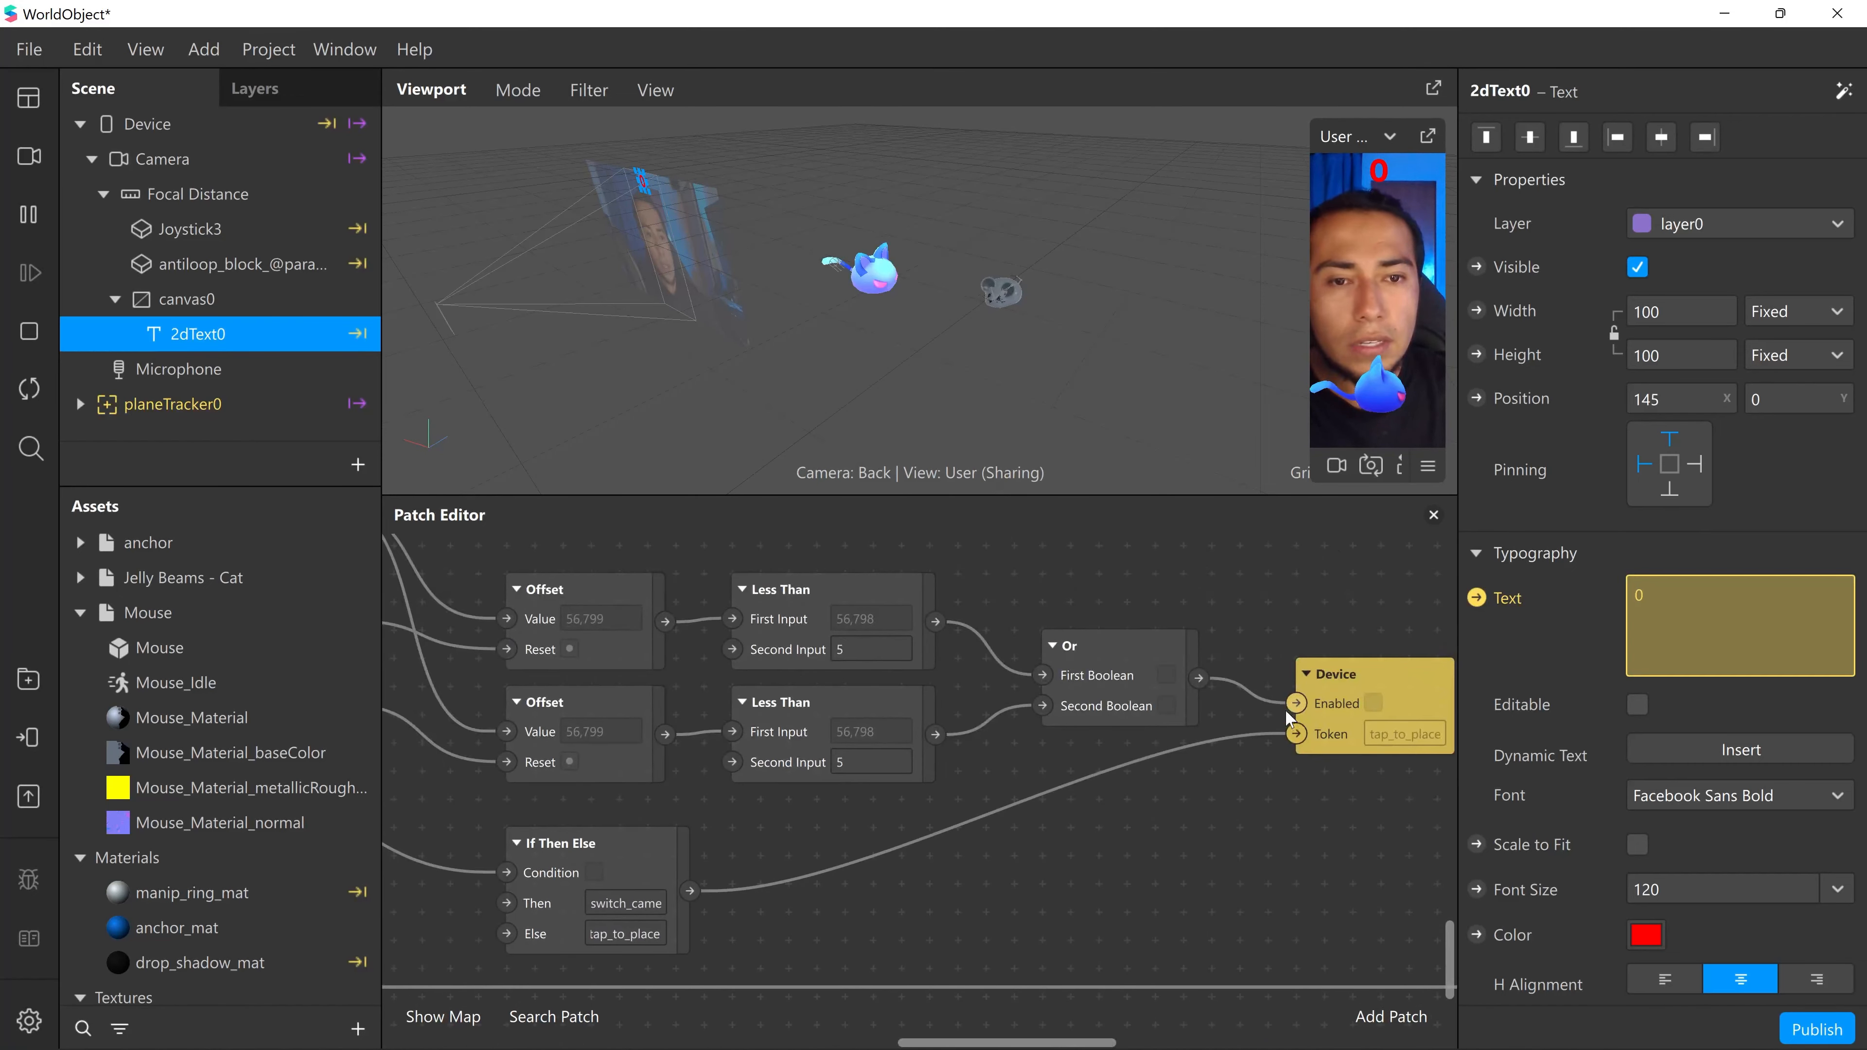
drag(1291, 706, 1211, 771)
ctrl+scroll(1191, 833, down, 1)
middle_drag(1150, 851, 1364, 790)
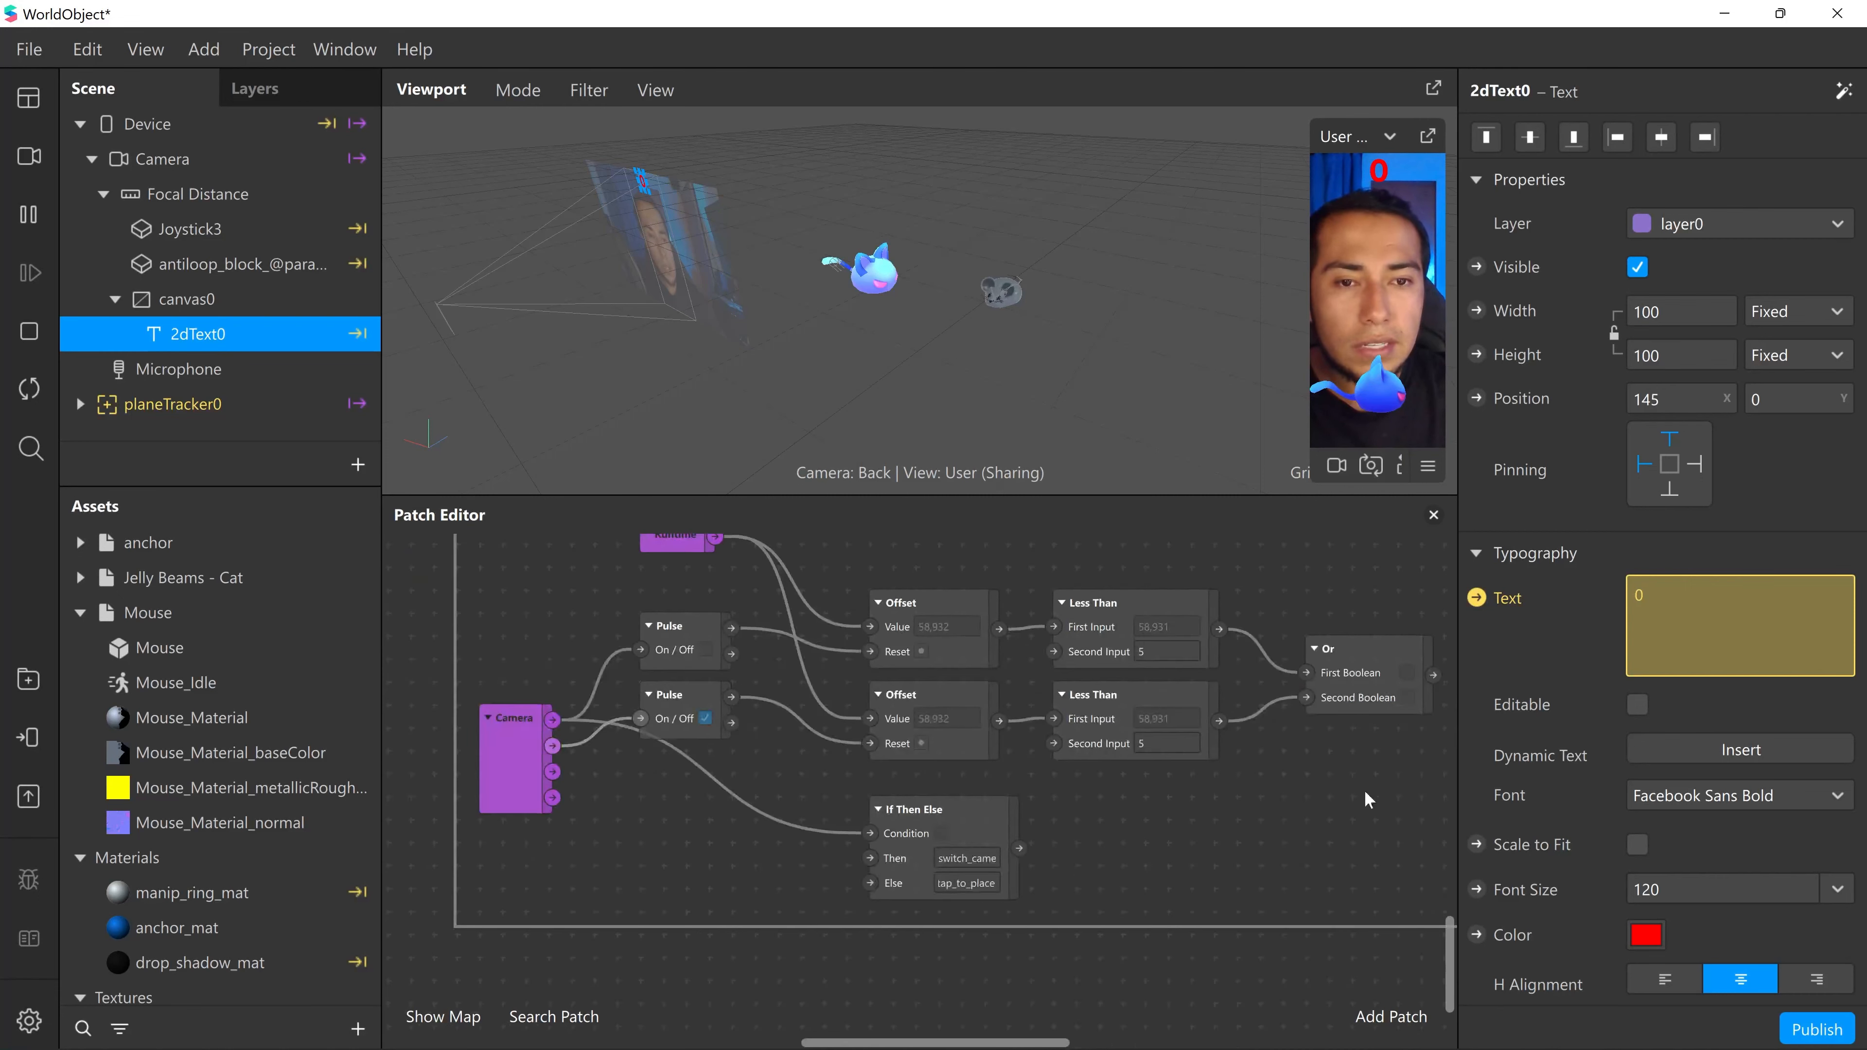
middle_drag(1188, 783, 1029, 790)
drag(1383, 698, 557, 718)
middle_drag(764, 756, 1330, 775)
drag(1196, 754, 806, 707)
middle_drag(671, 820, 1063, 870)
drag(1192, 727, 1077, 726)
scroll(757, 804, up, 2)
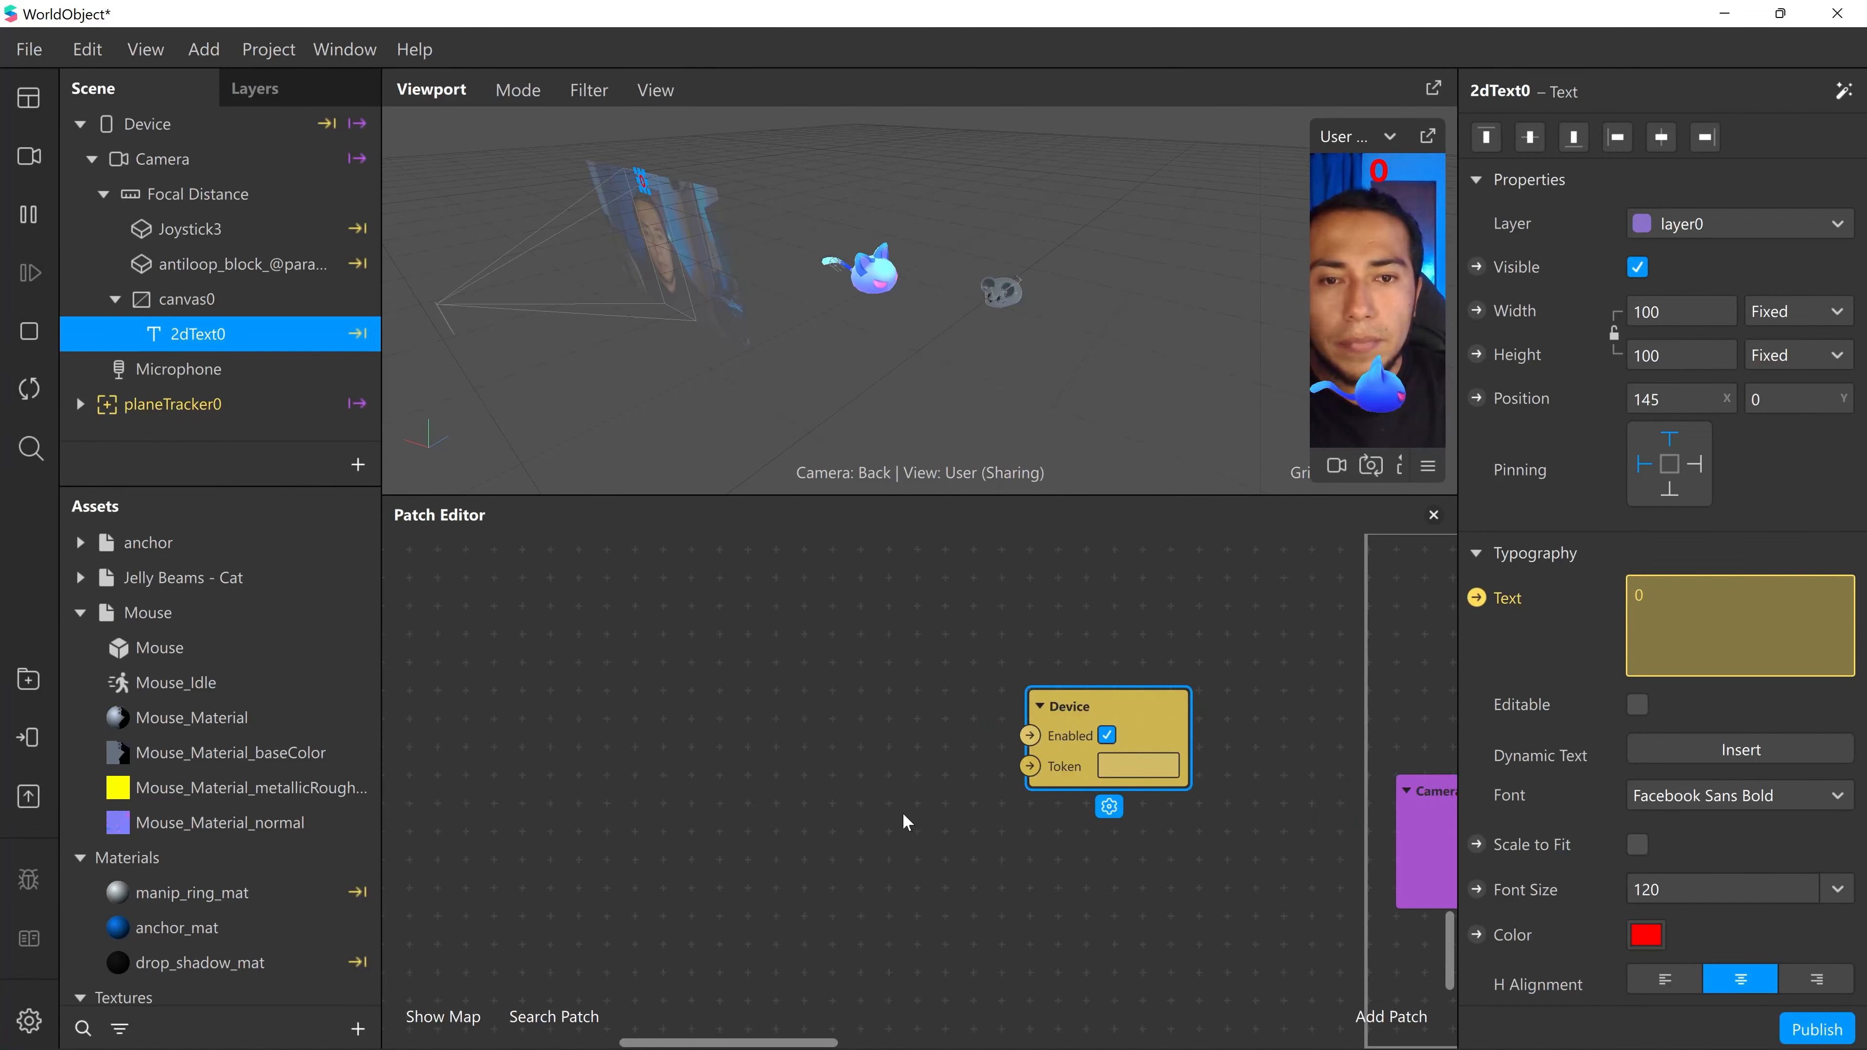
middle_drag(903, 812, 768, 810)
scroll(981, 853, down, 2)
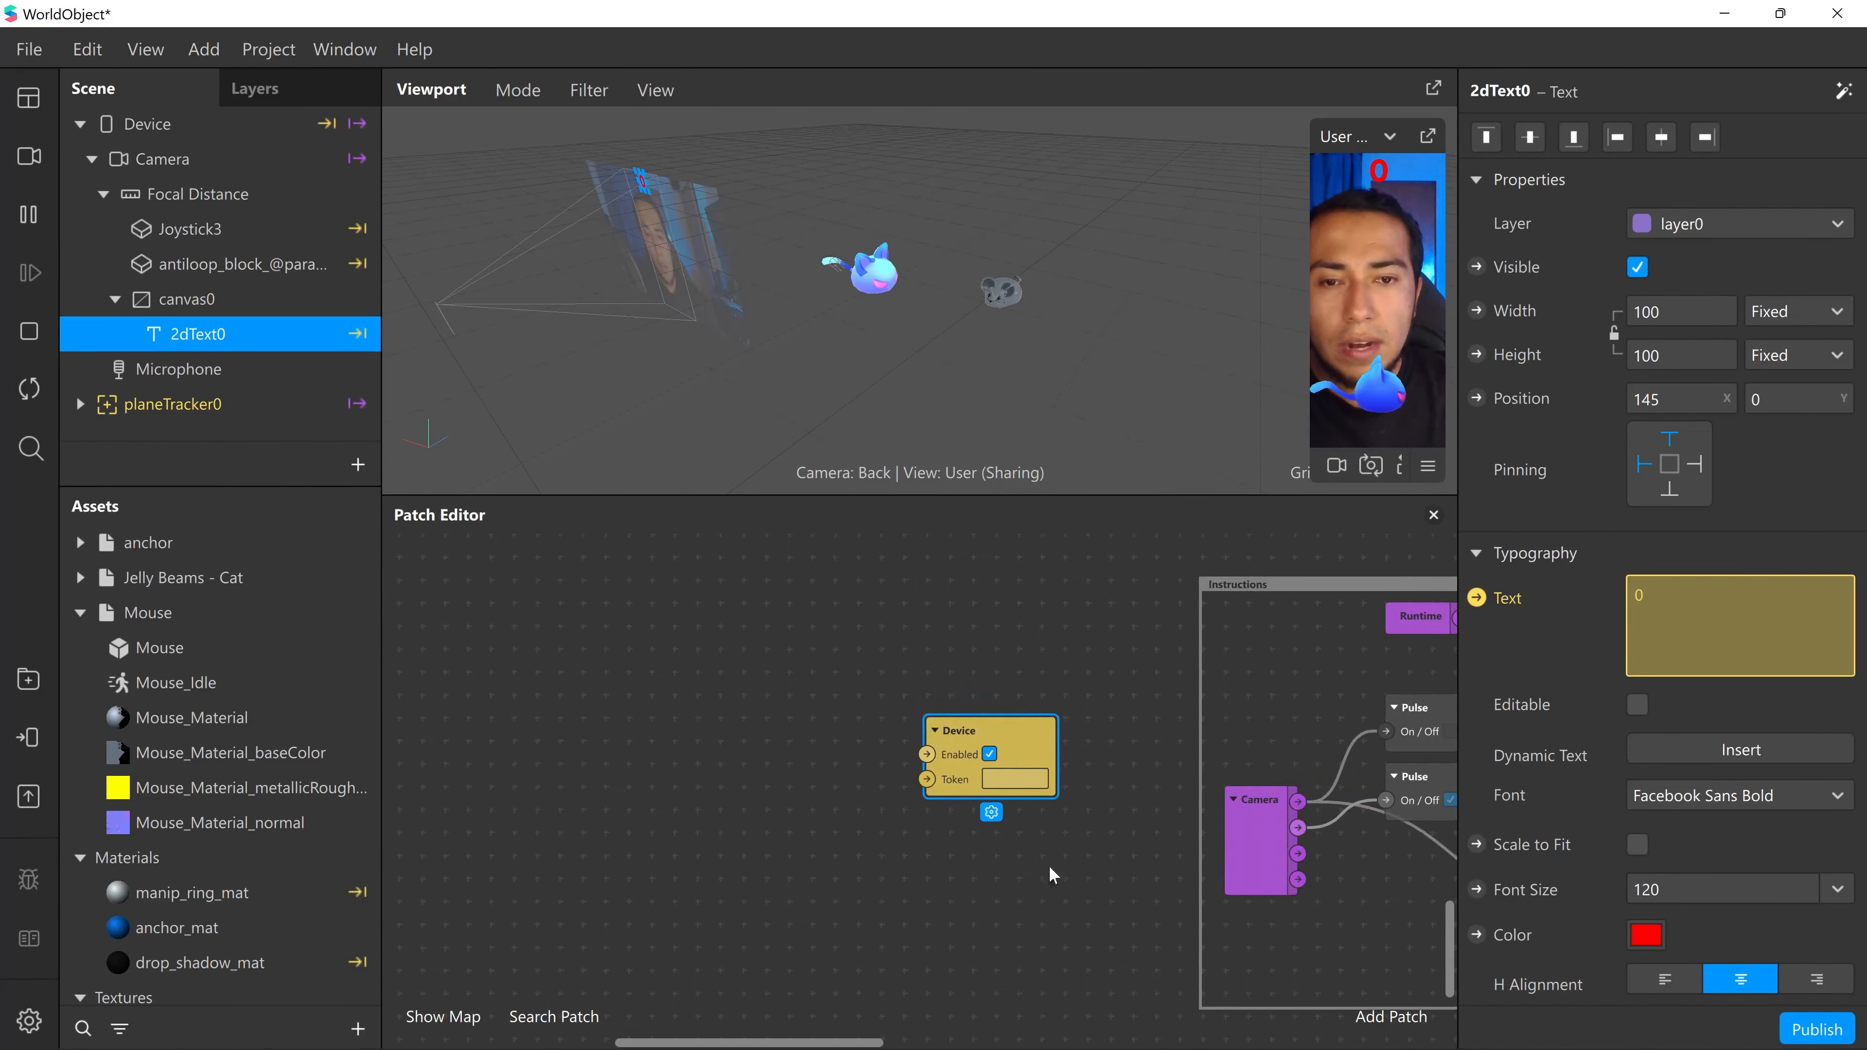
mouse_move(1065, 868)
middle_down()
mouse_move(946, 863)
mouse_move(1069, 867)
middle_up()
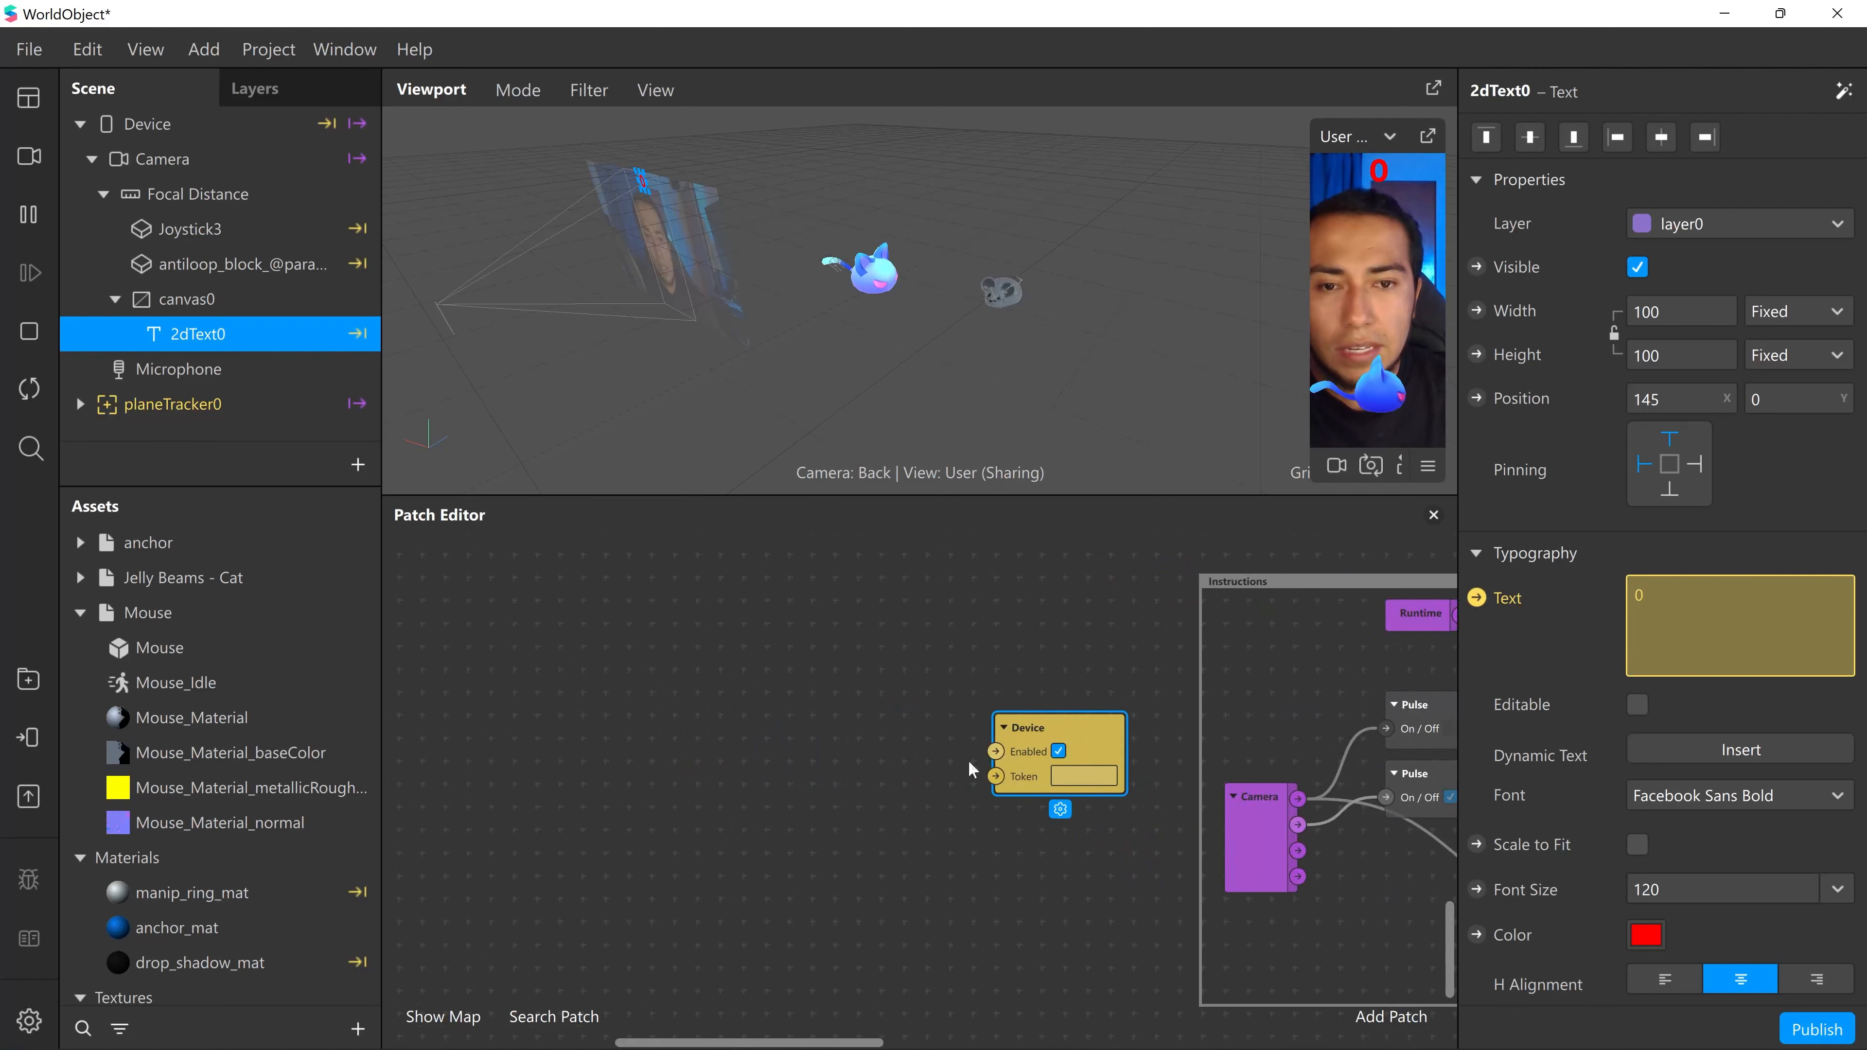
- Add an Option Picker patch, set its type to Text, and connect its Output to the Device patch's Token input
right_click(880, 773)
text(op)
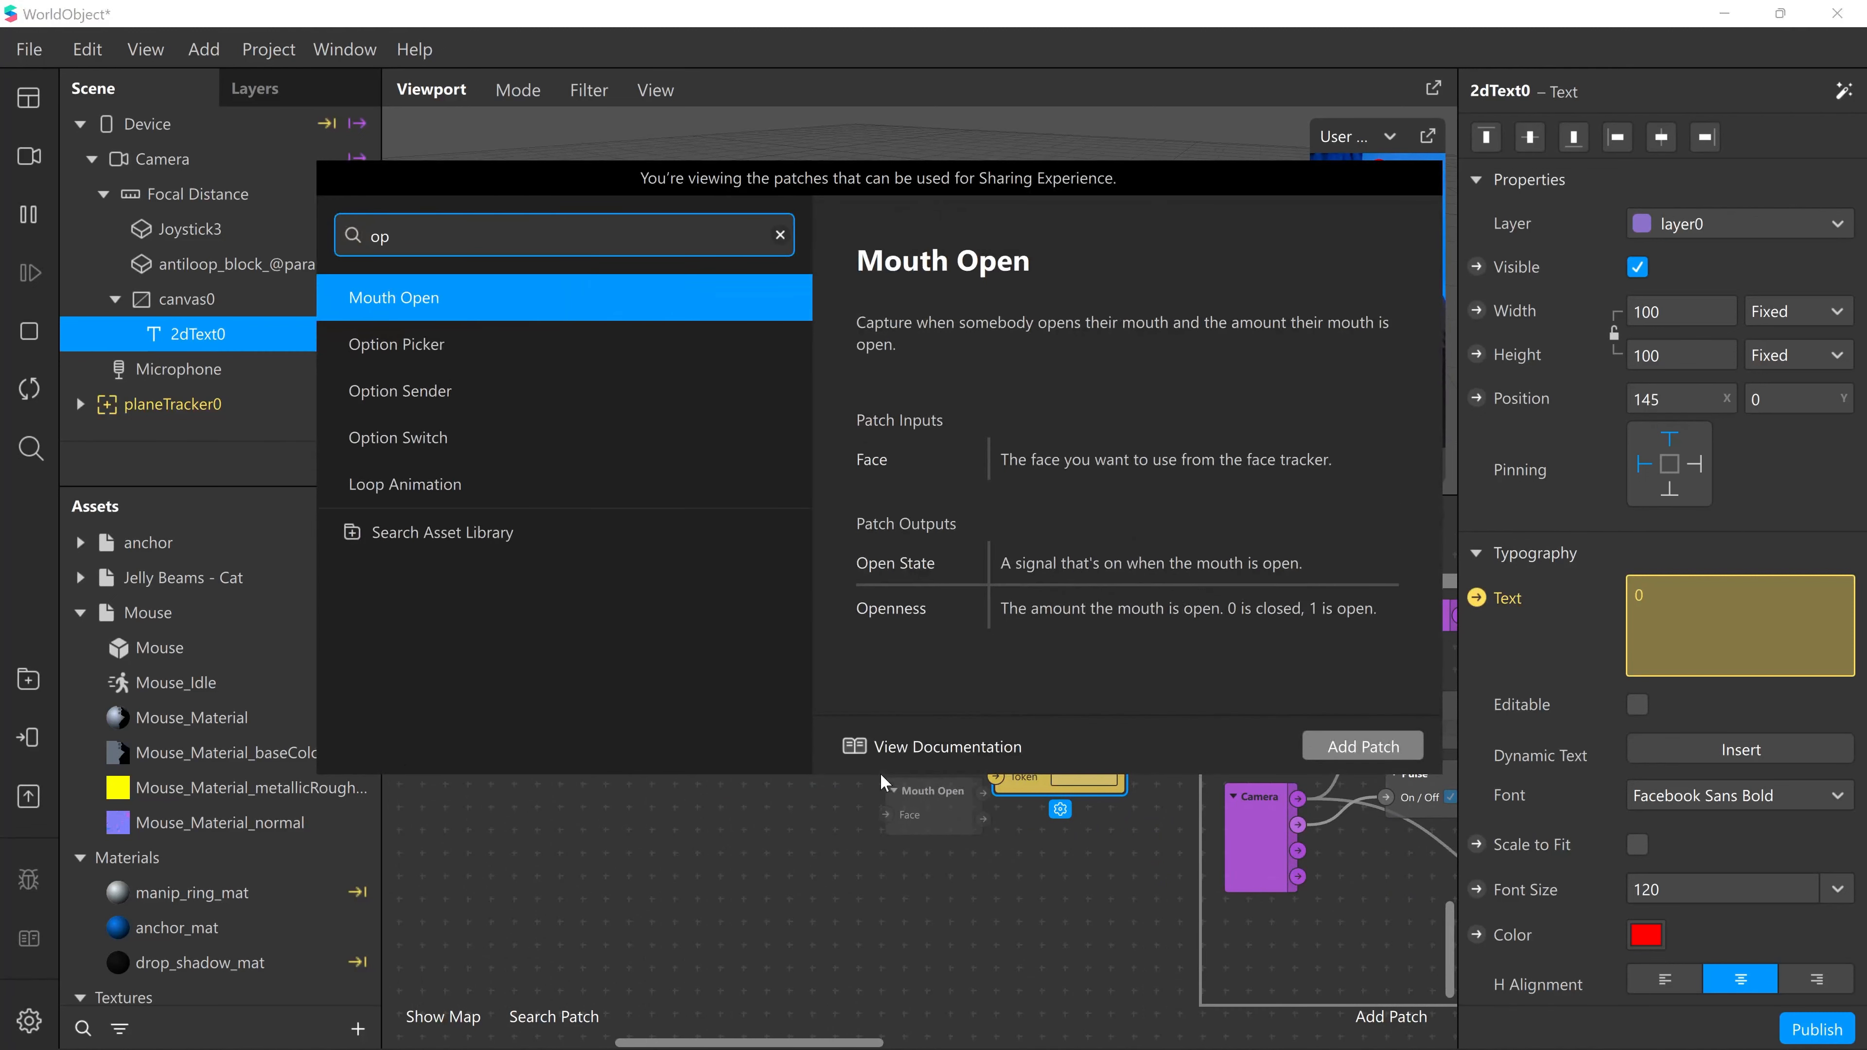
key(Down)
key(Return)
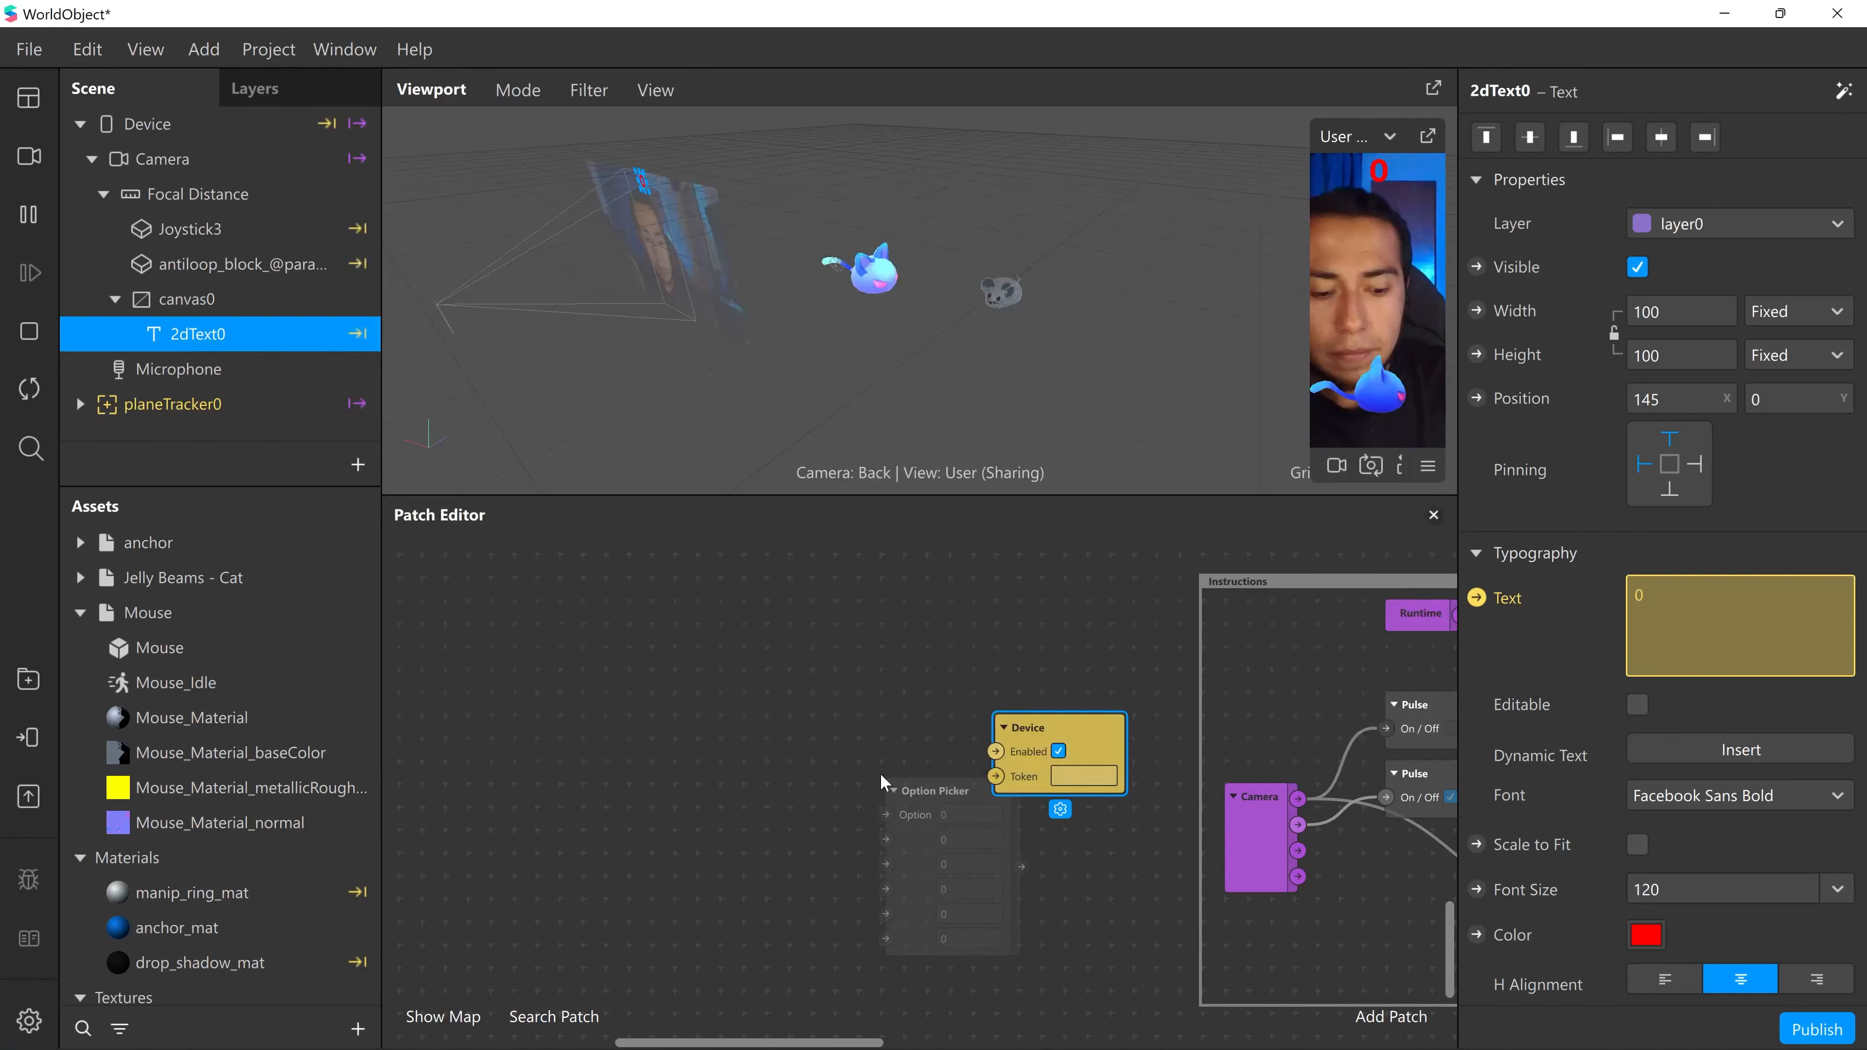
drag(961, 804, 882, 746)
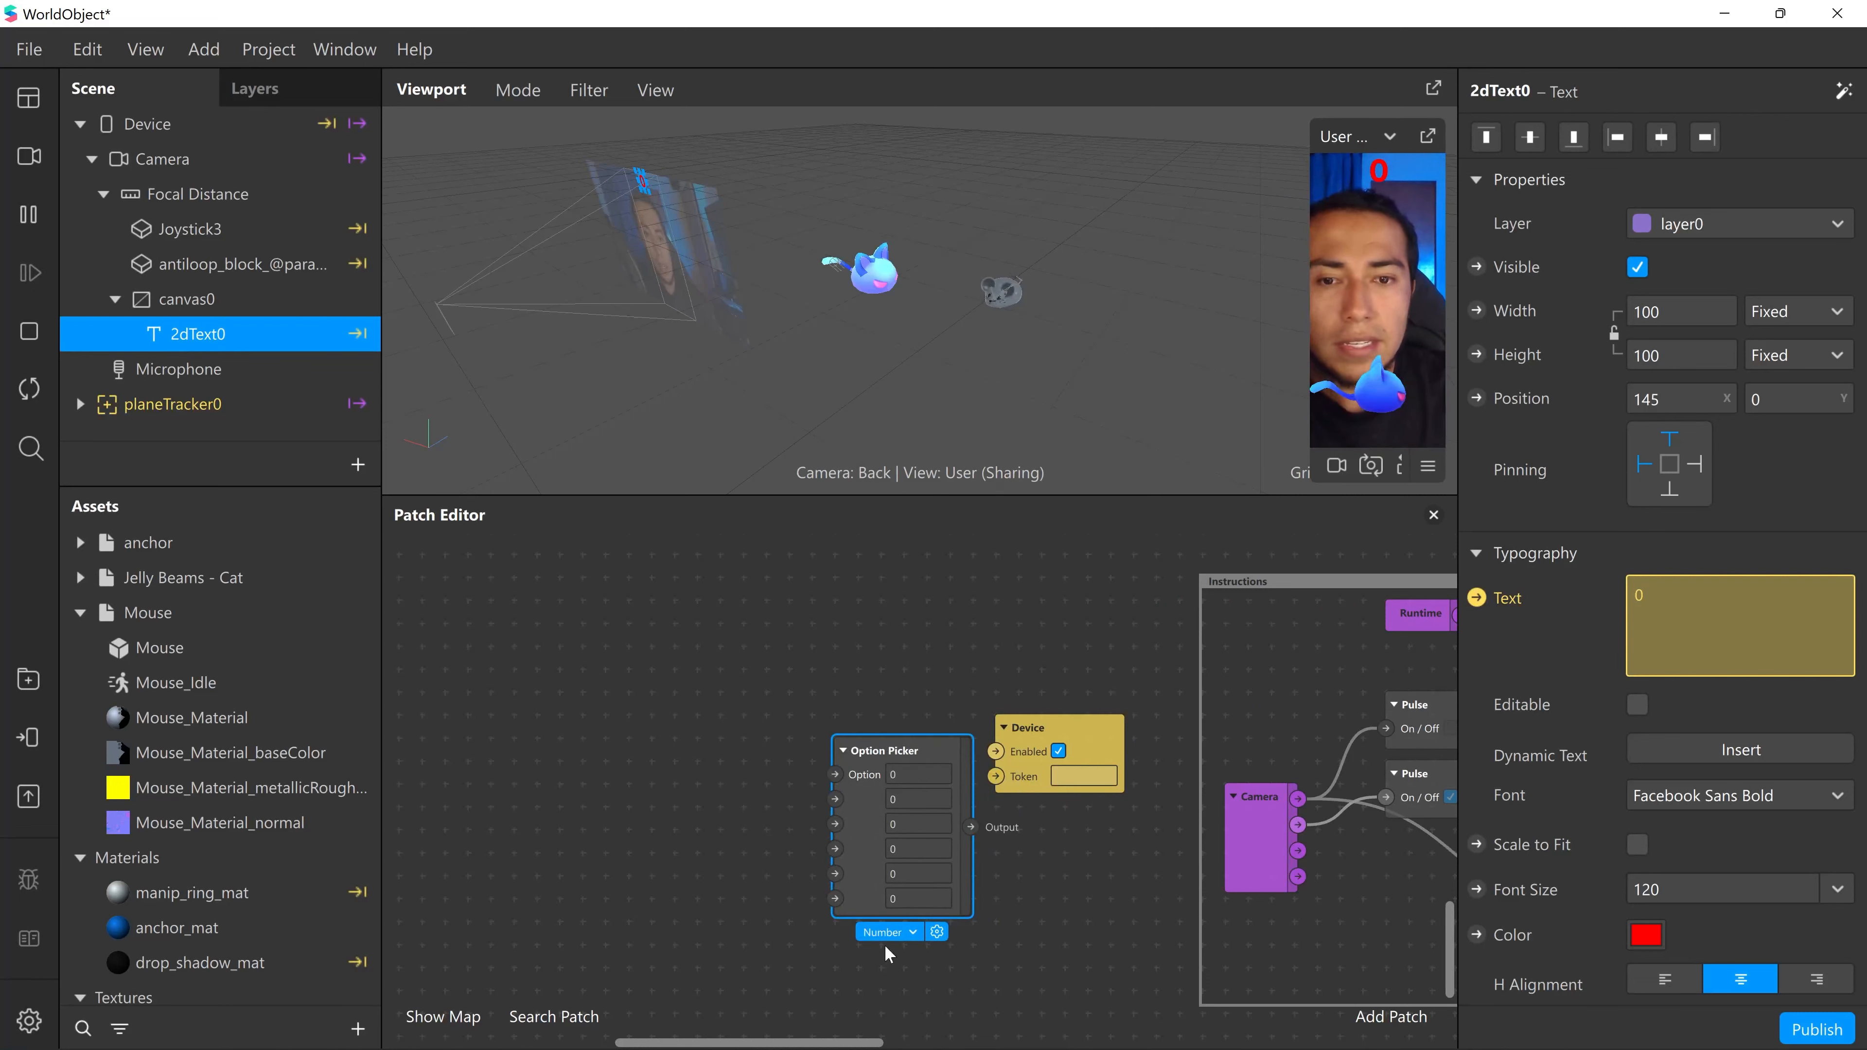
click(905, 933)
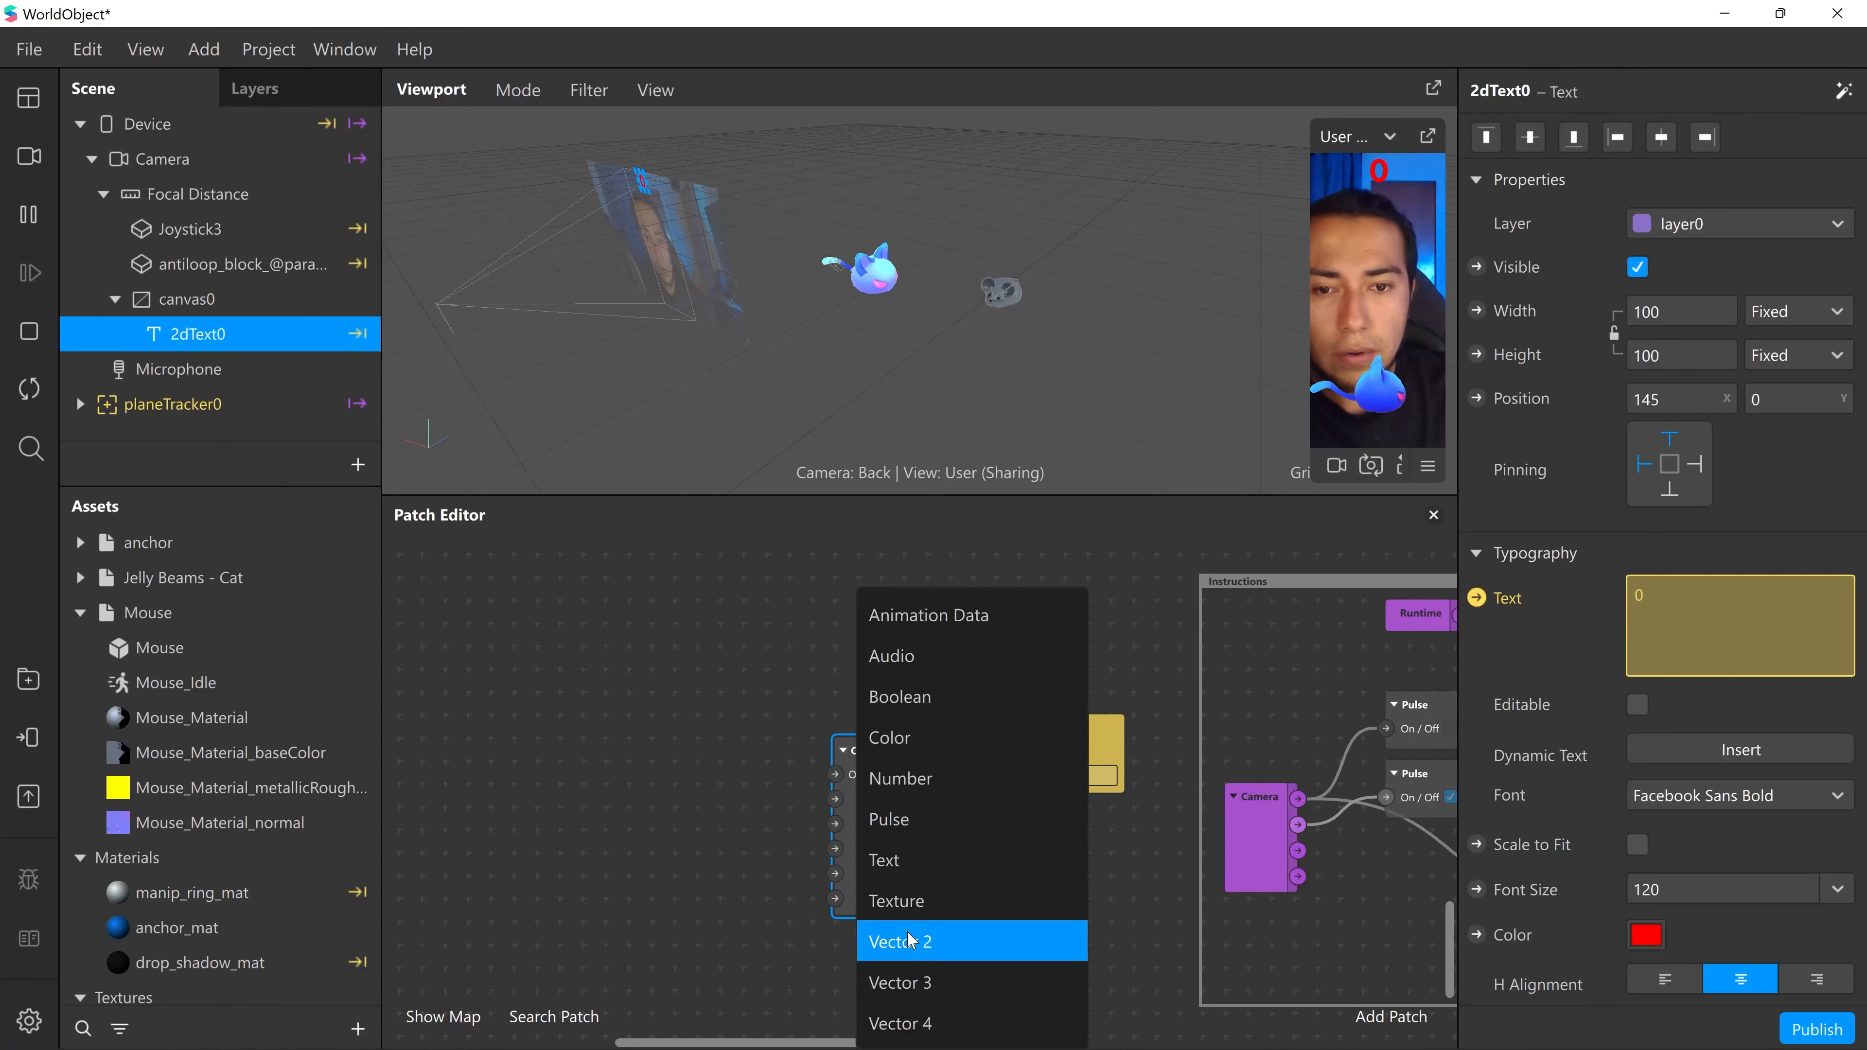
click(901, 862)
mouse_move(952, 773)
mouse_down()
mouse_move(883, 774)
mouse_move(988, 777)
mouse_move(966, 759)
mouse_up()
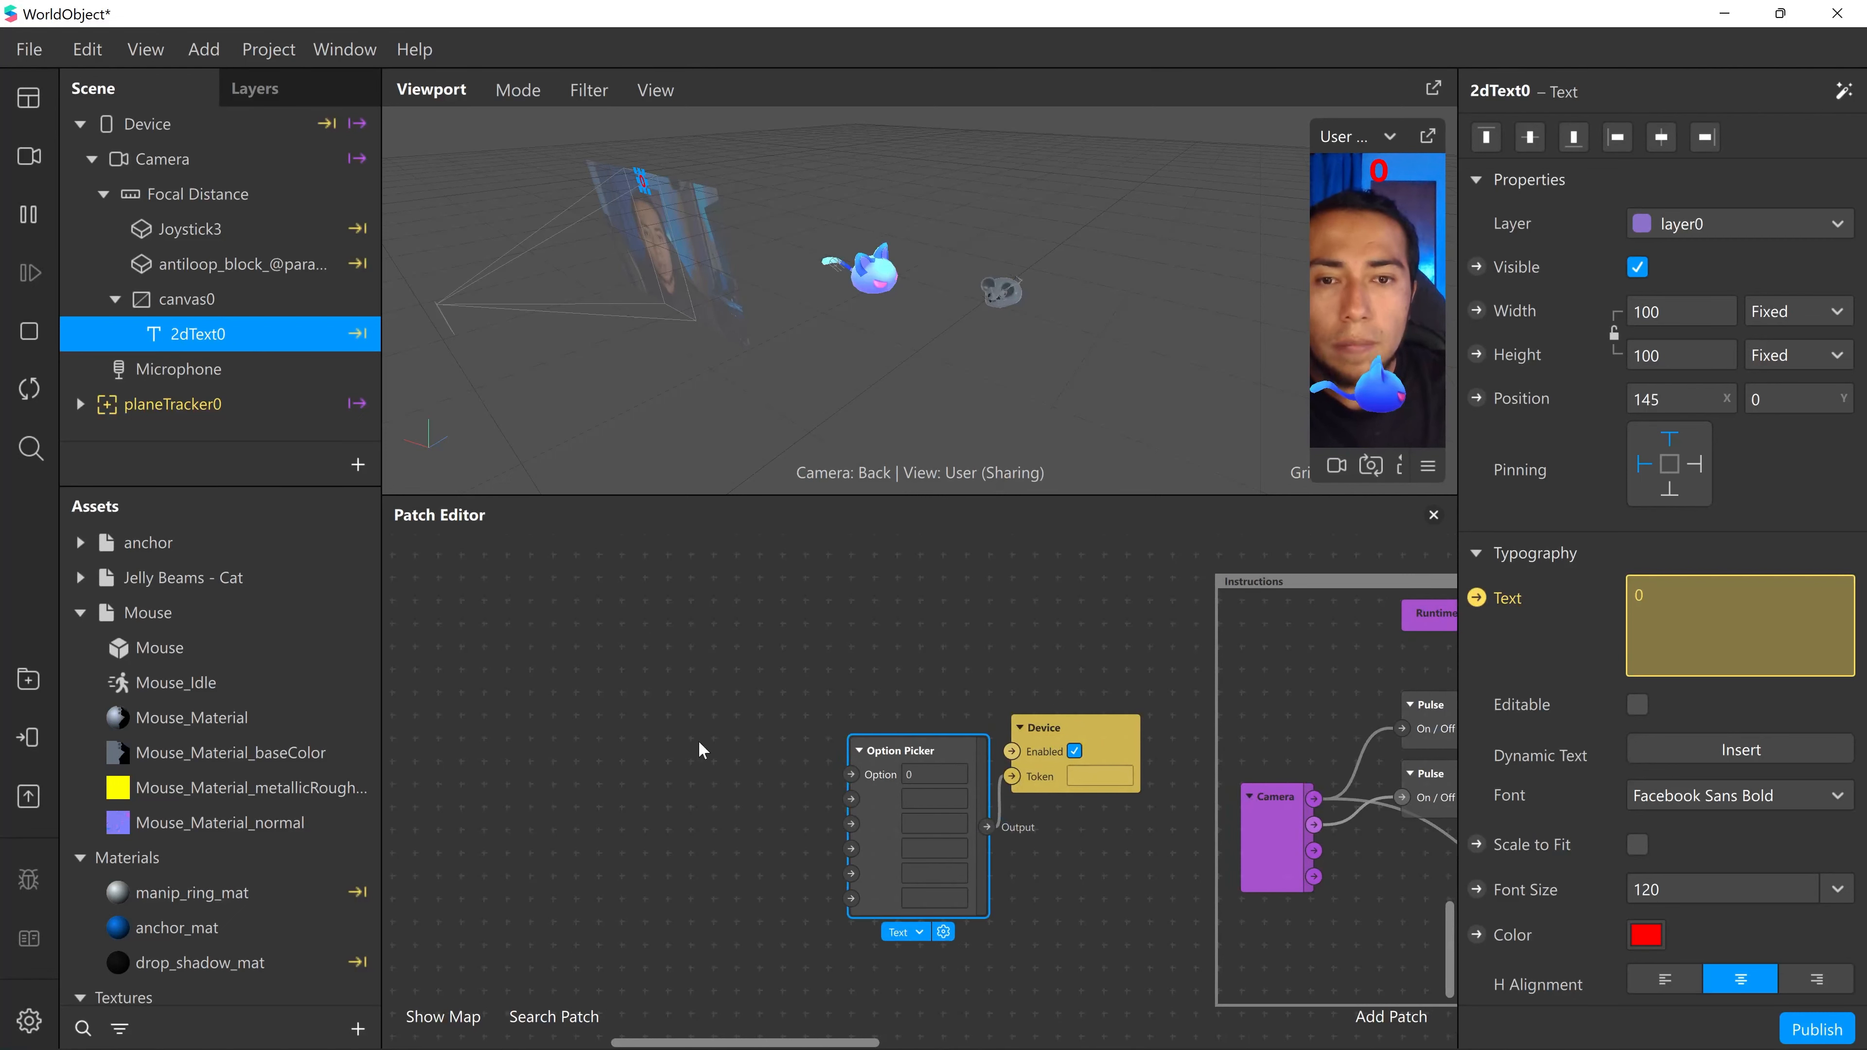
- Add an Option Switch patch and connect its Option output to the Option Picker's Option input
double_click(699, 744)
text(op)
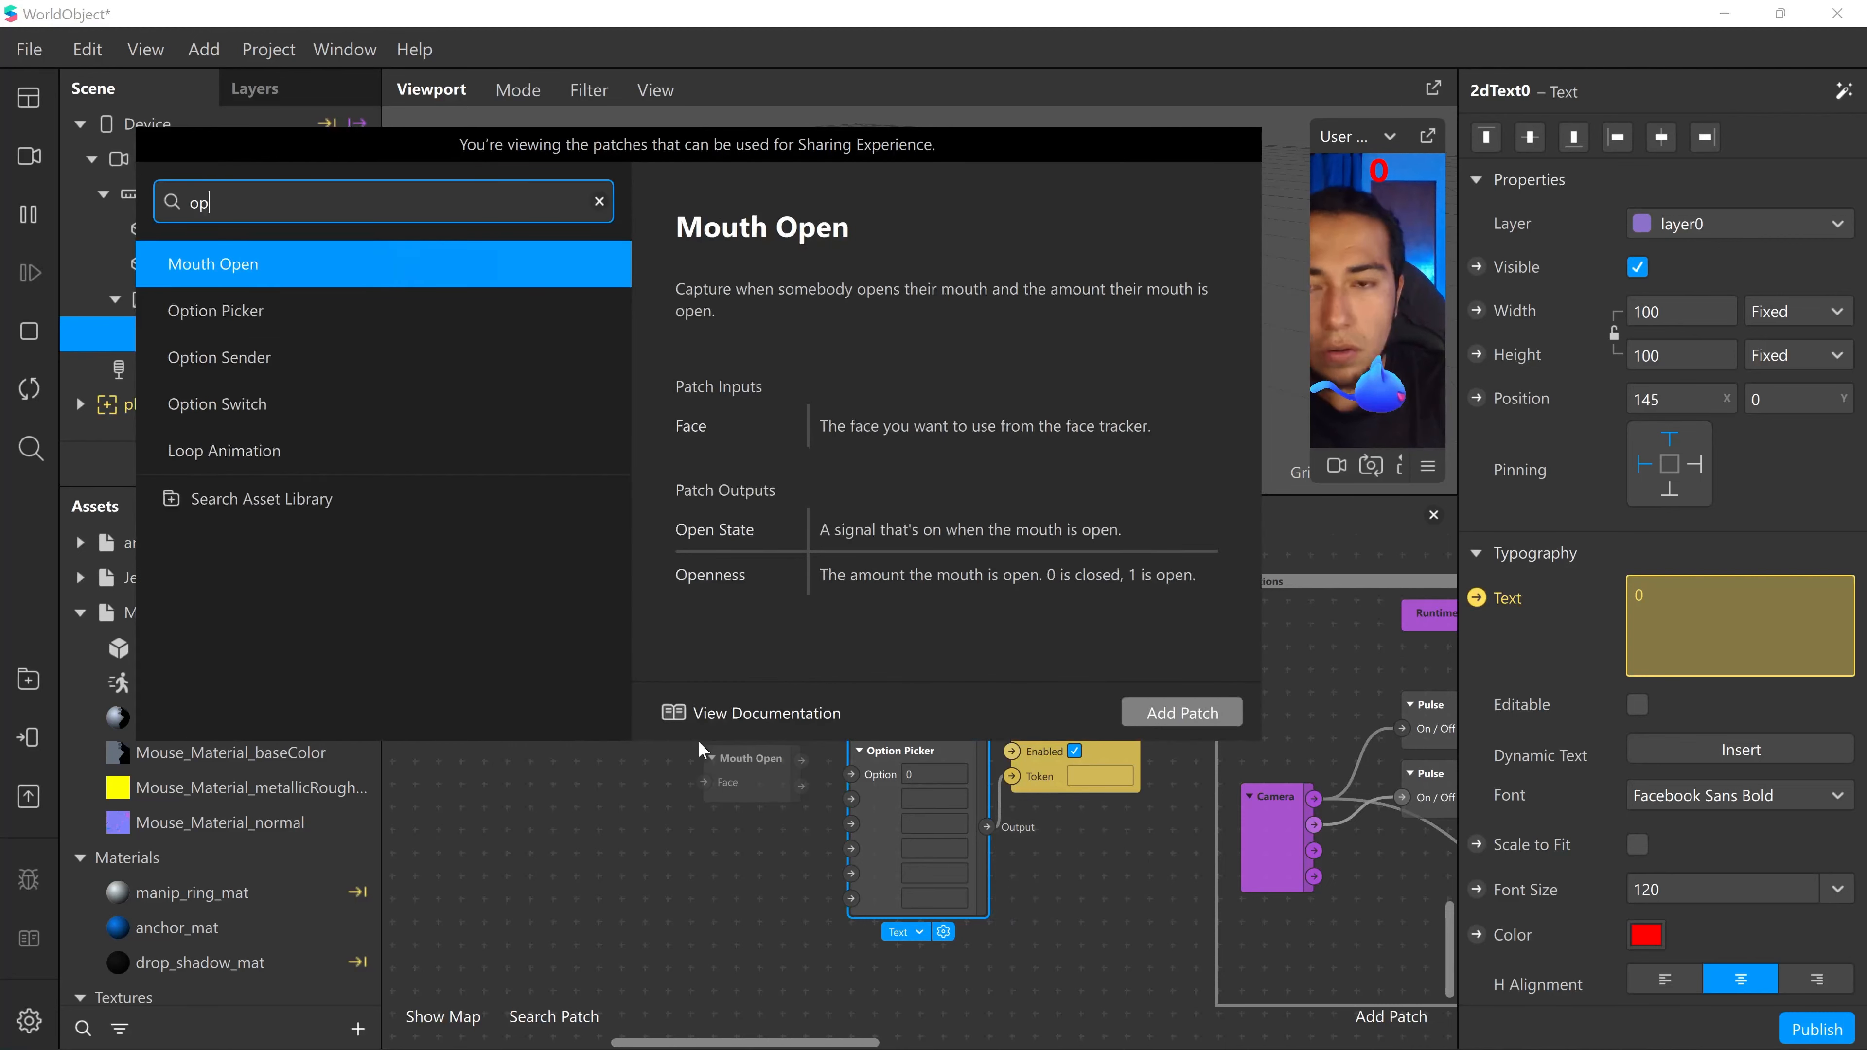
click(275, 403)
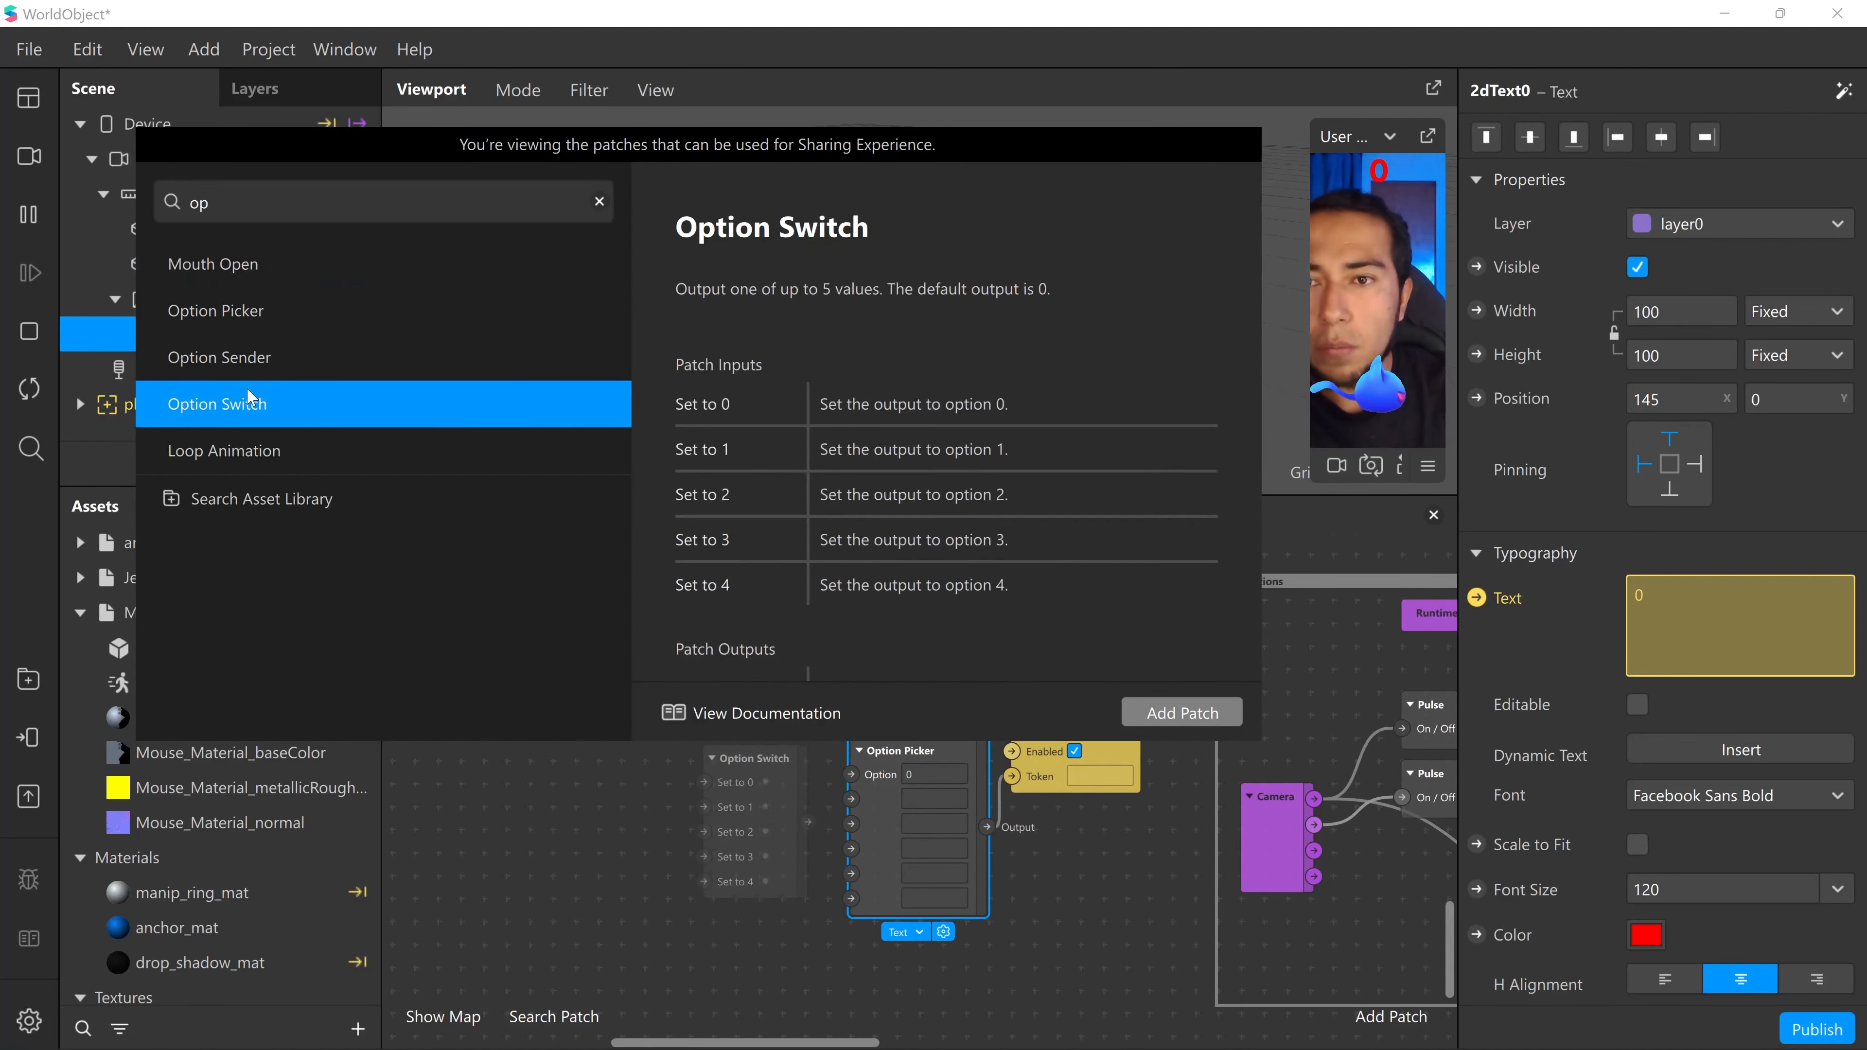
double_click(276, 397)
drag(807, 822, 748, 770)
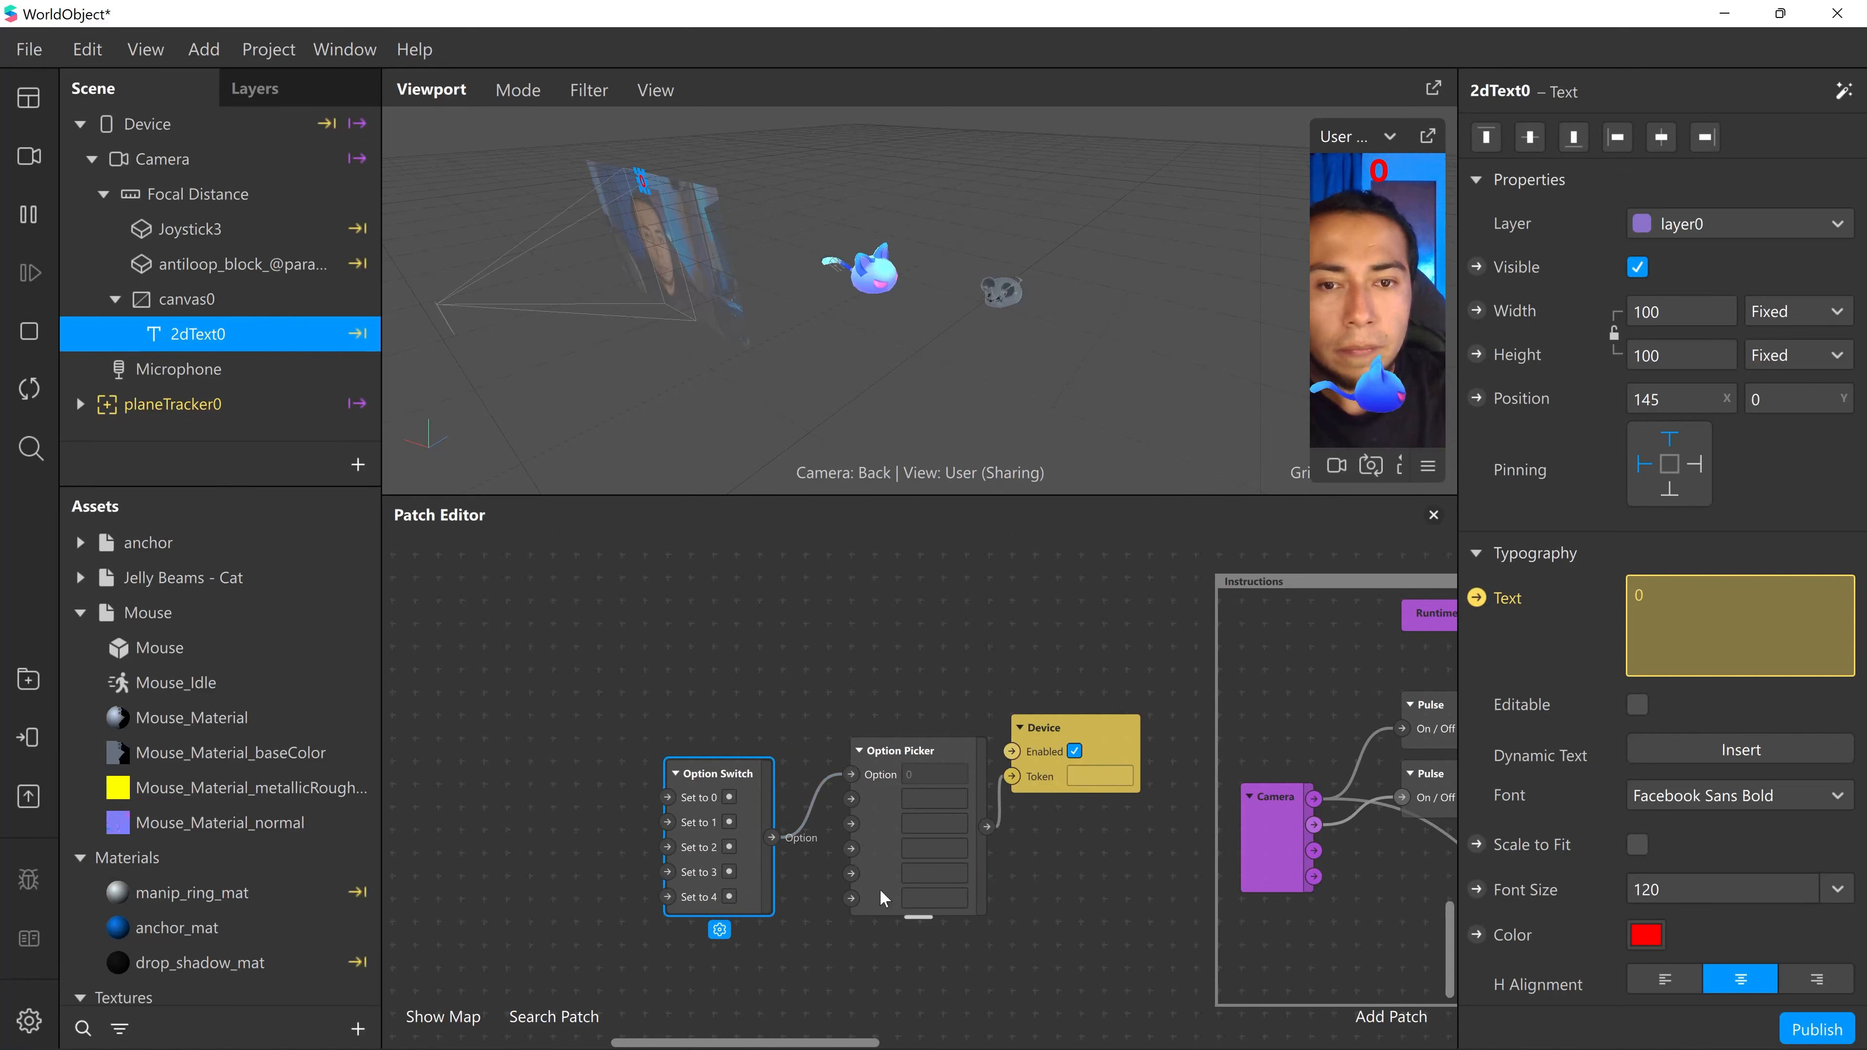
scroll(939, 823, down, 2)
middle_drag(1039, 613, 850, 743)
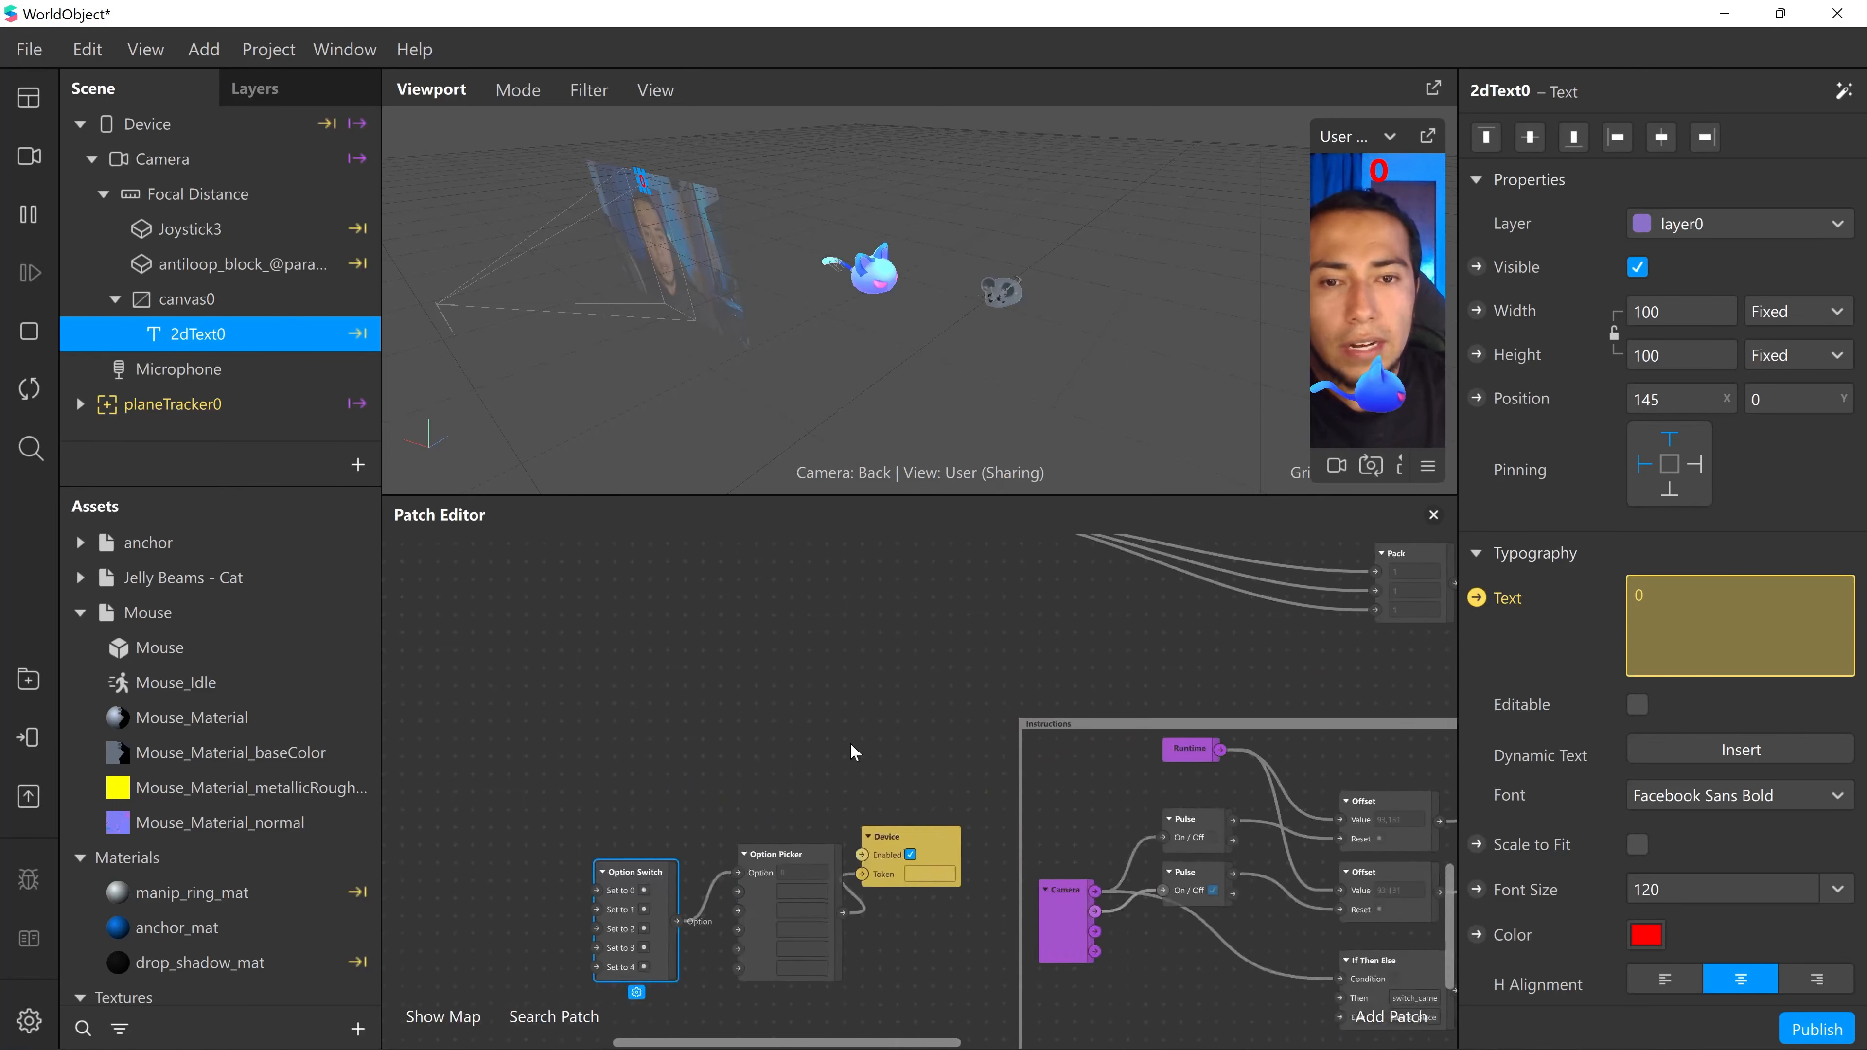
drag(928, 750, 568, 922)
scroll(924, 989, up, 2)
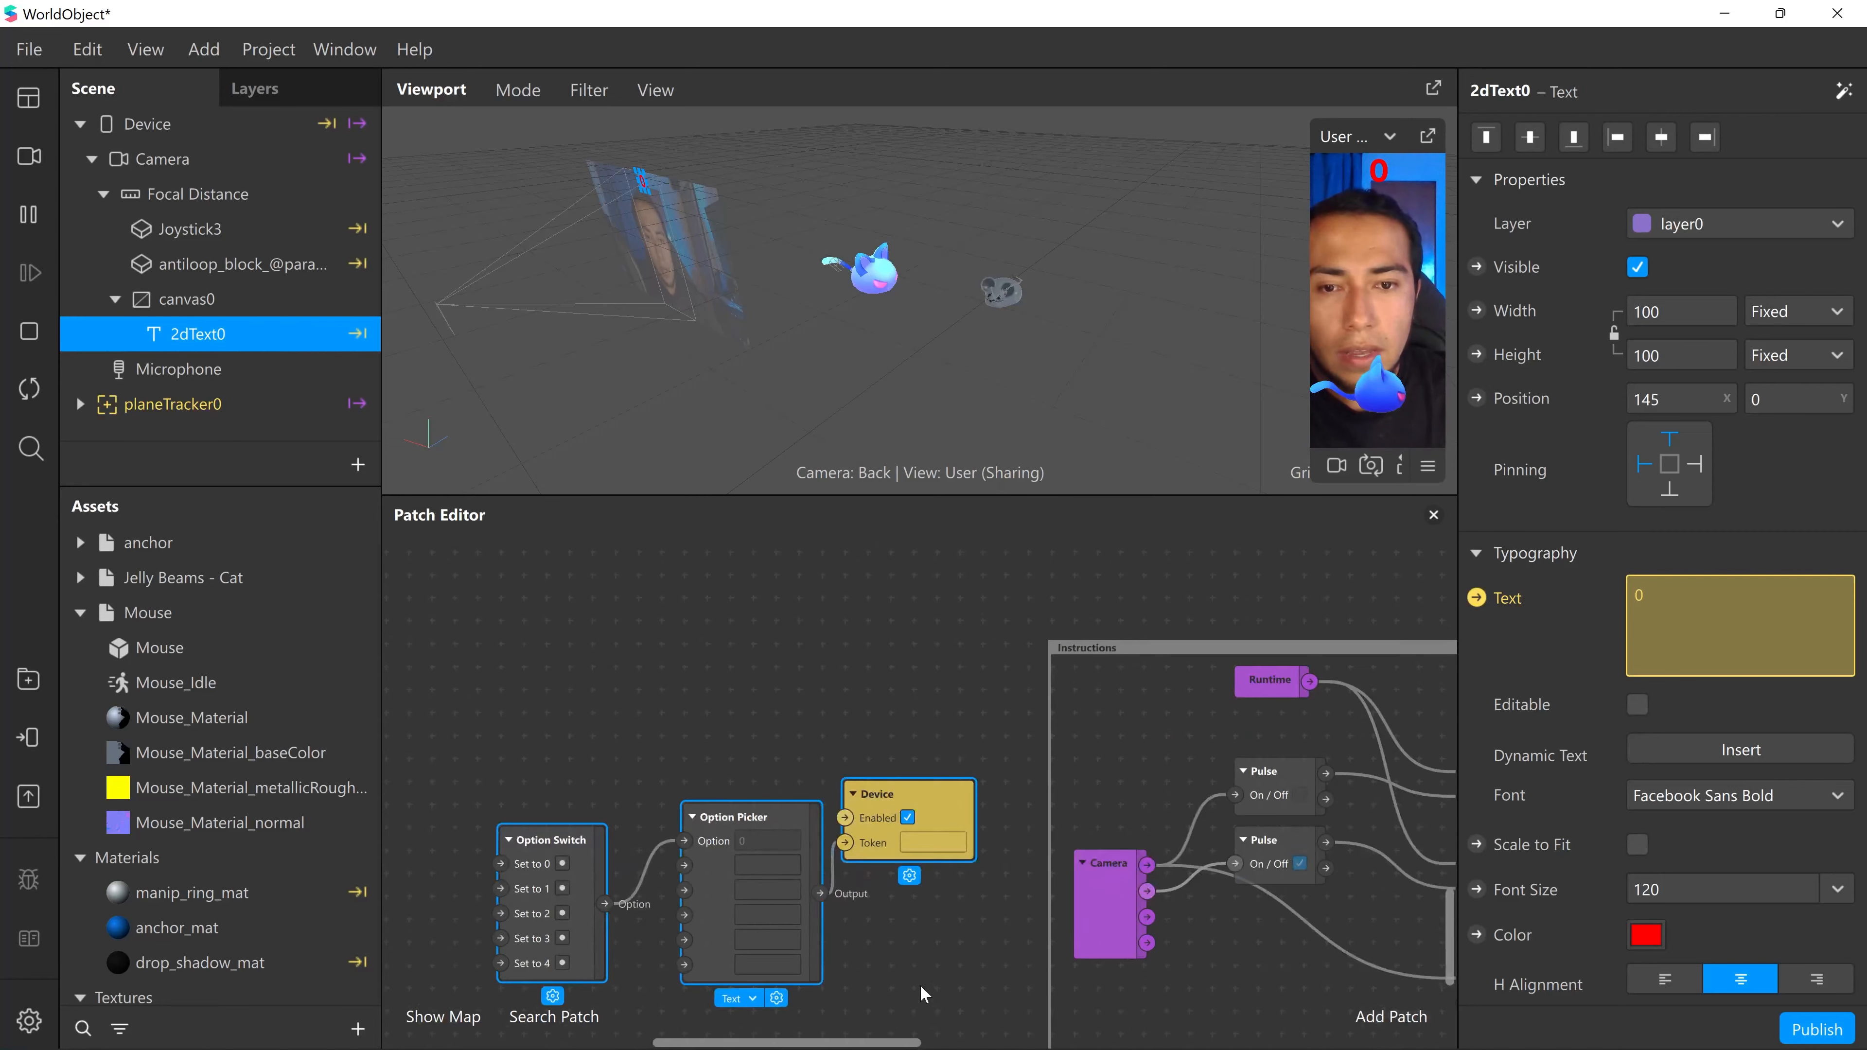
middle_drag(950, 903, 1021, 777)
click(945, 835)
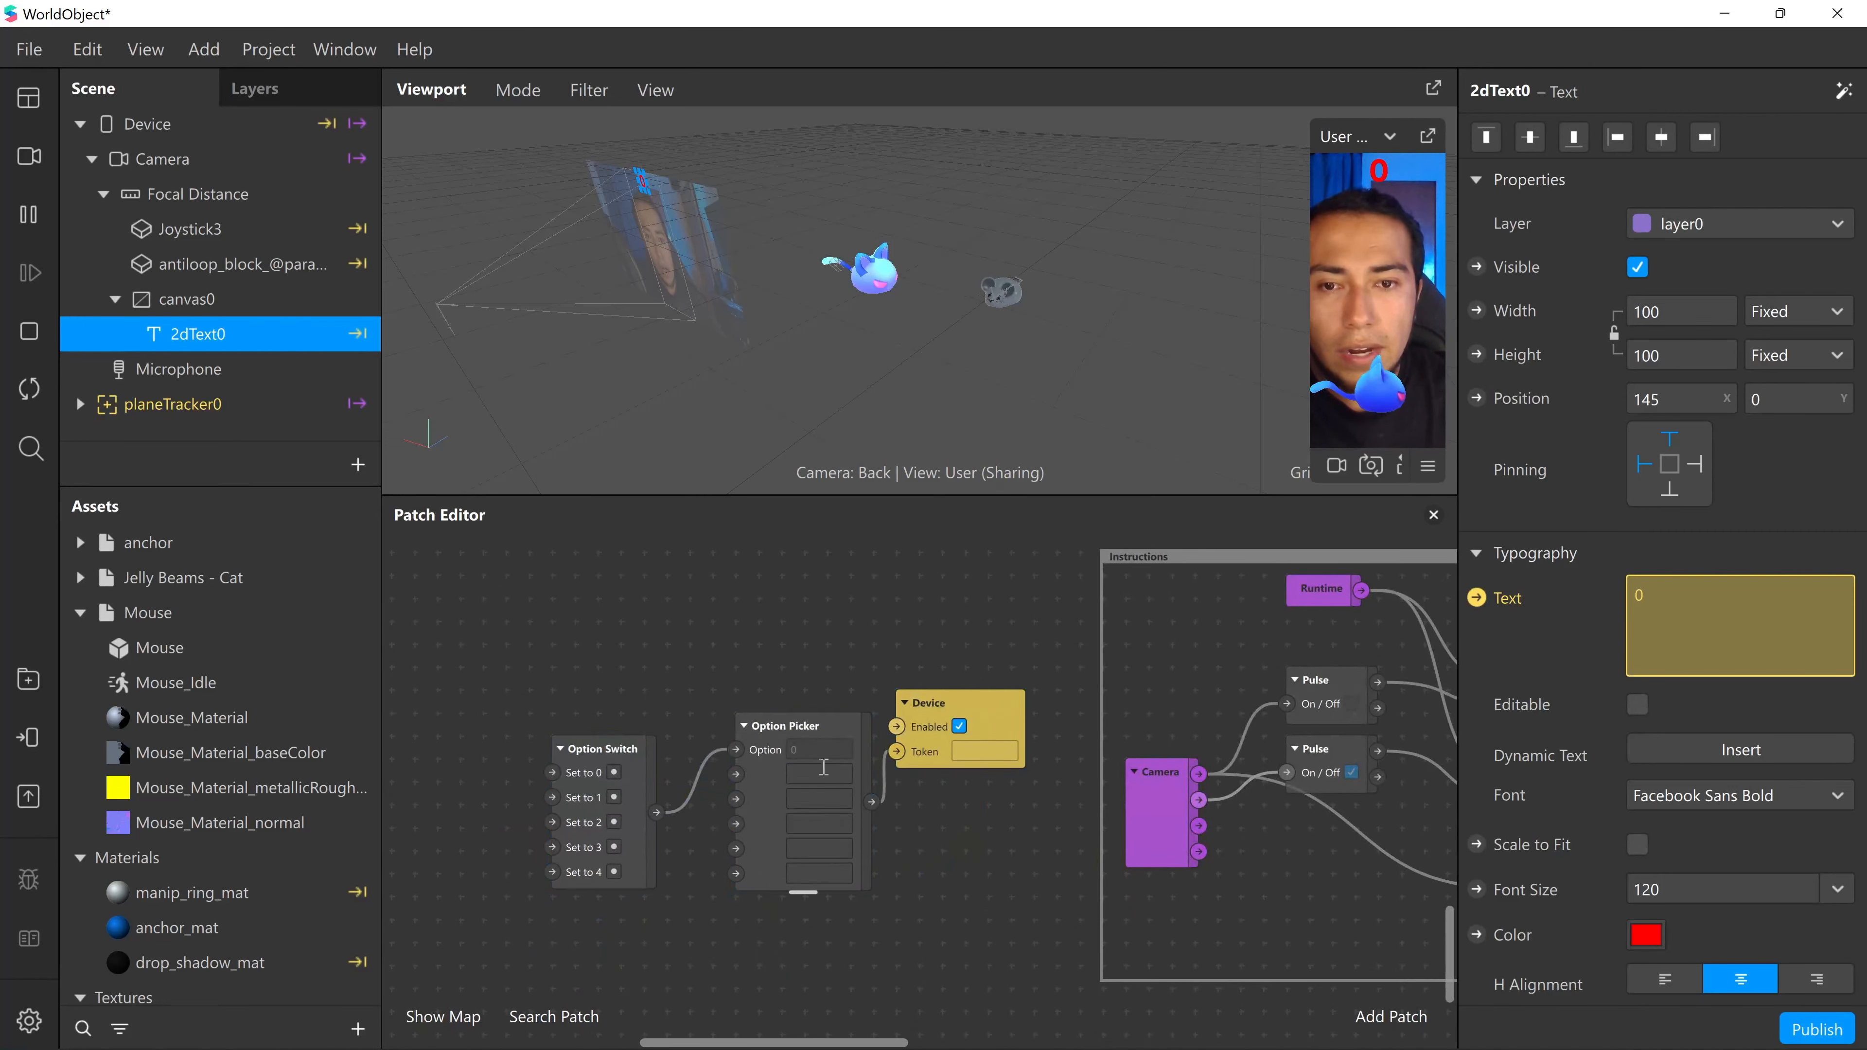
- Examine the Then and Else instruction texts of the If Then Else patch in the Instructions group
scroll(1014, 816, right, 5)
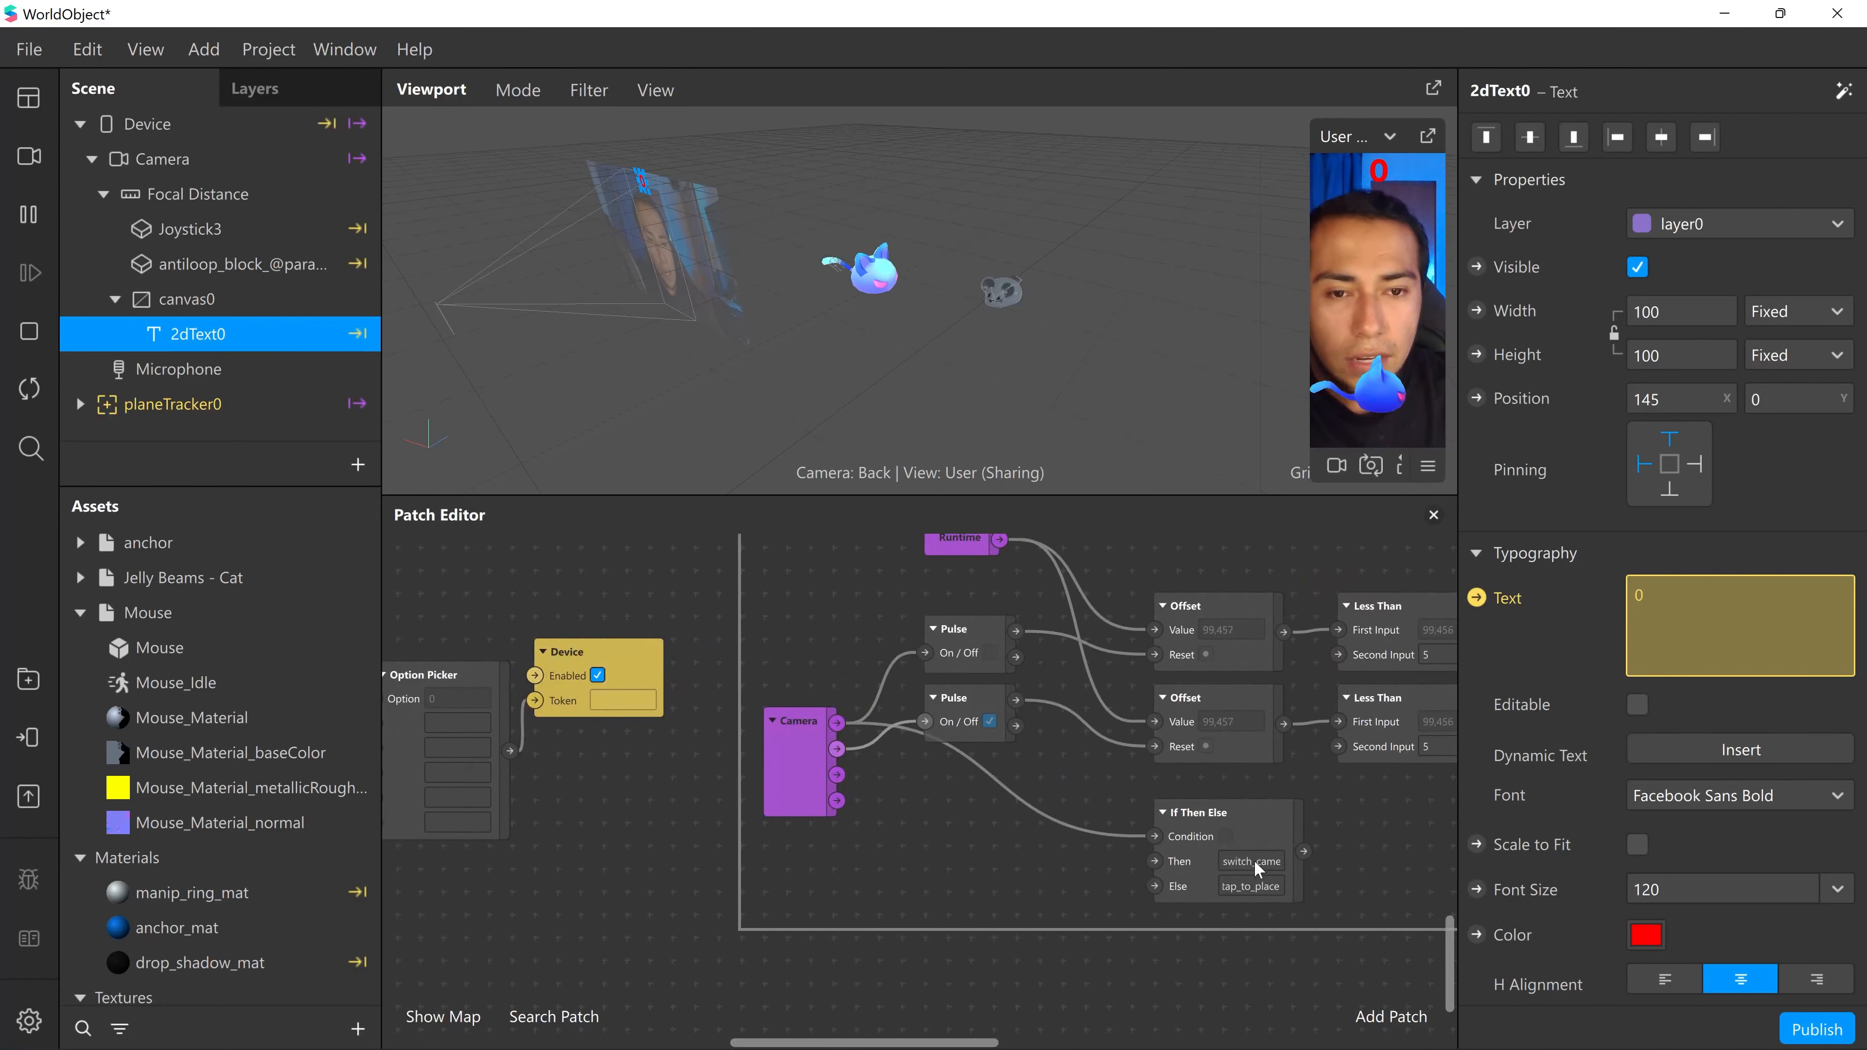
double_click(1263, 861)
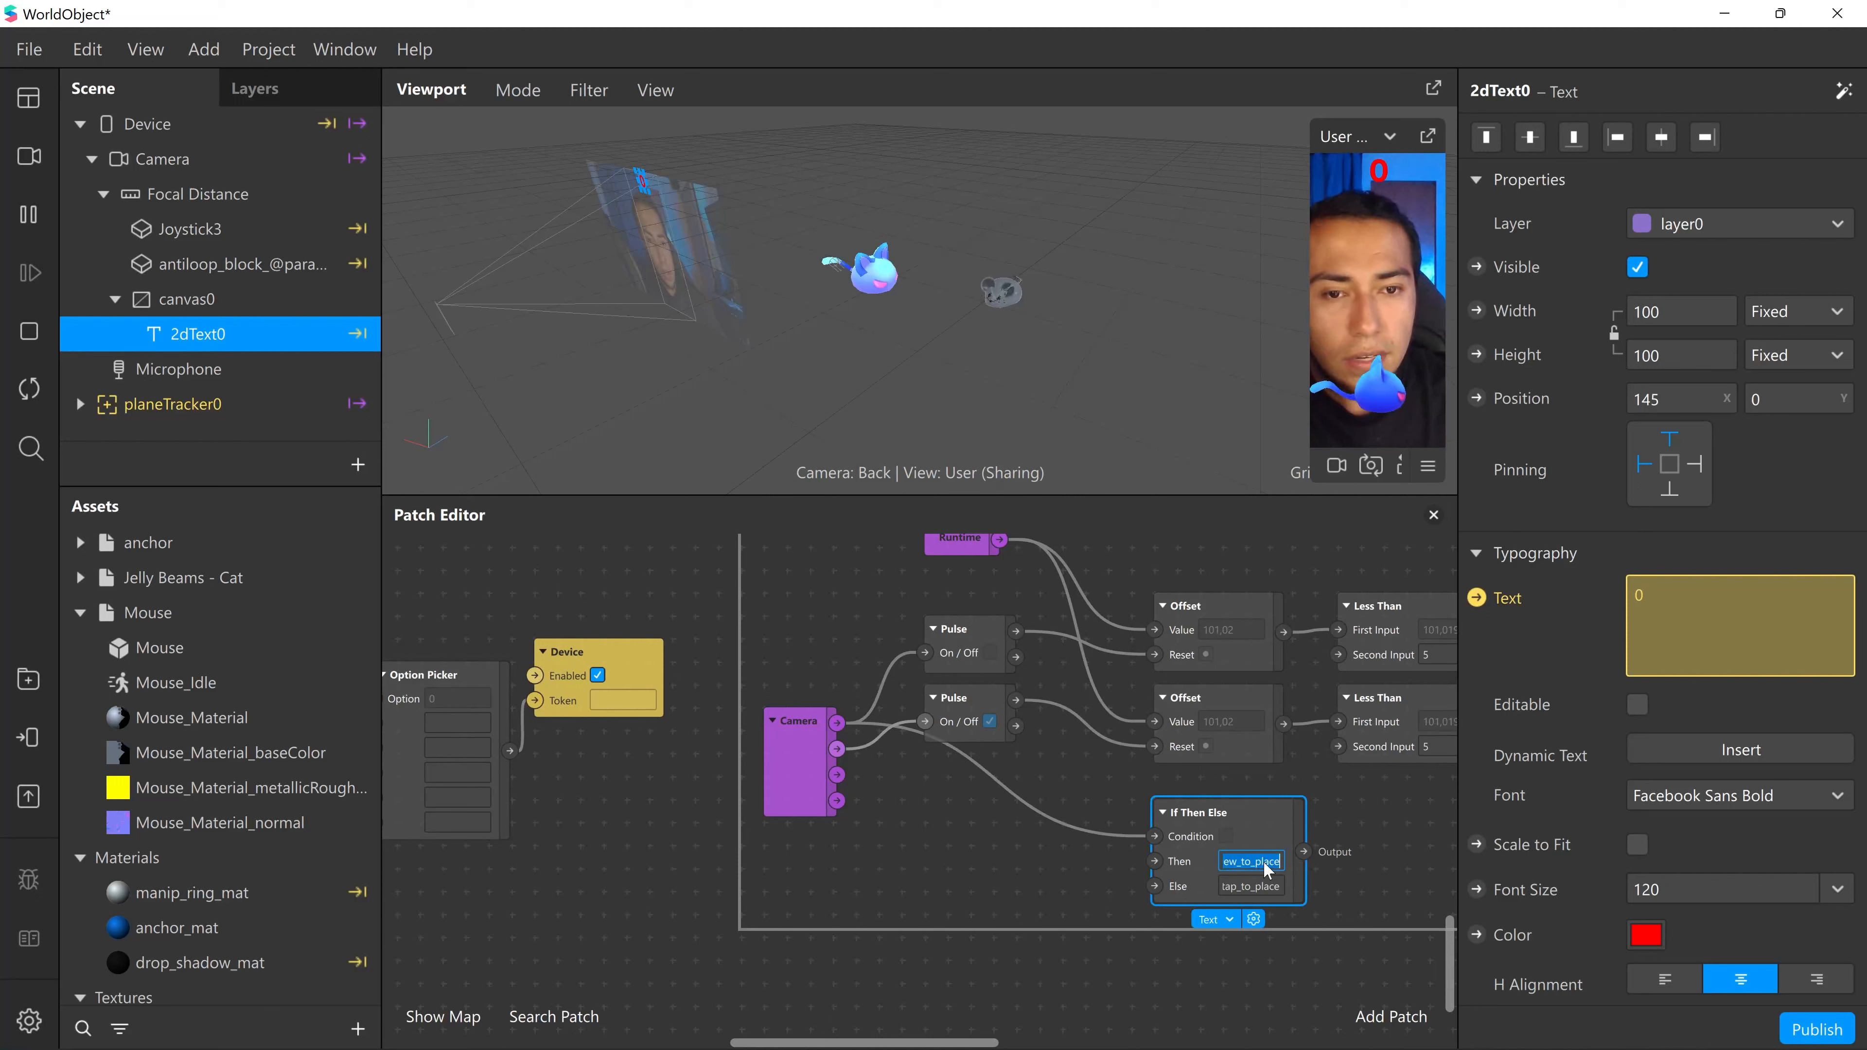
click(1339, 876)
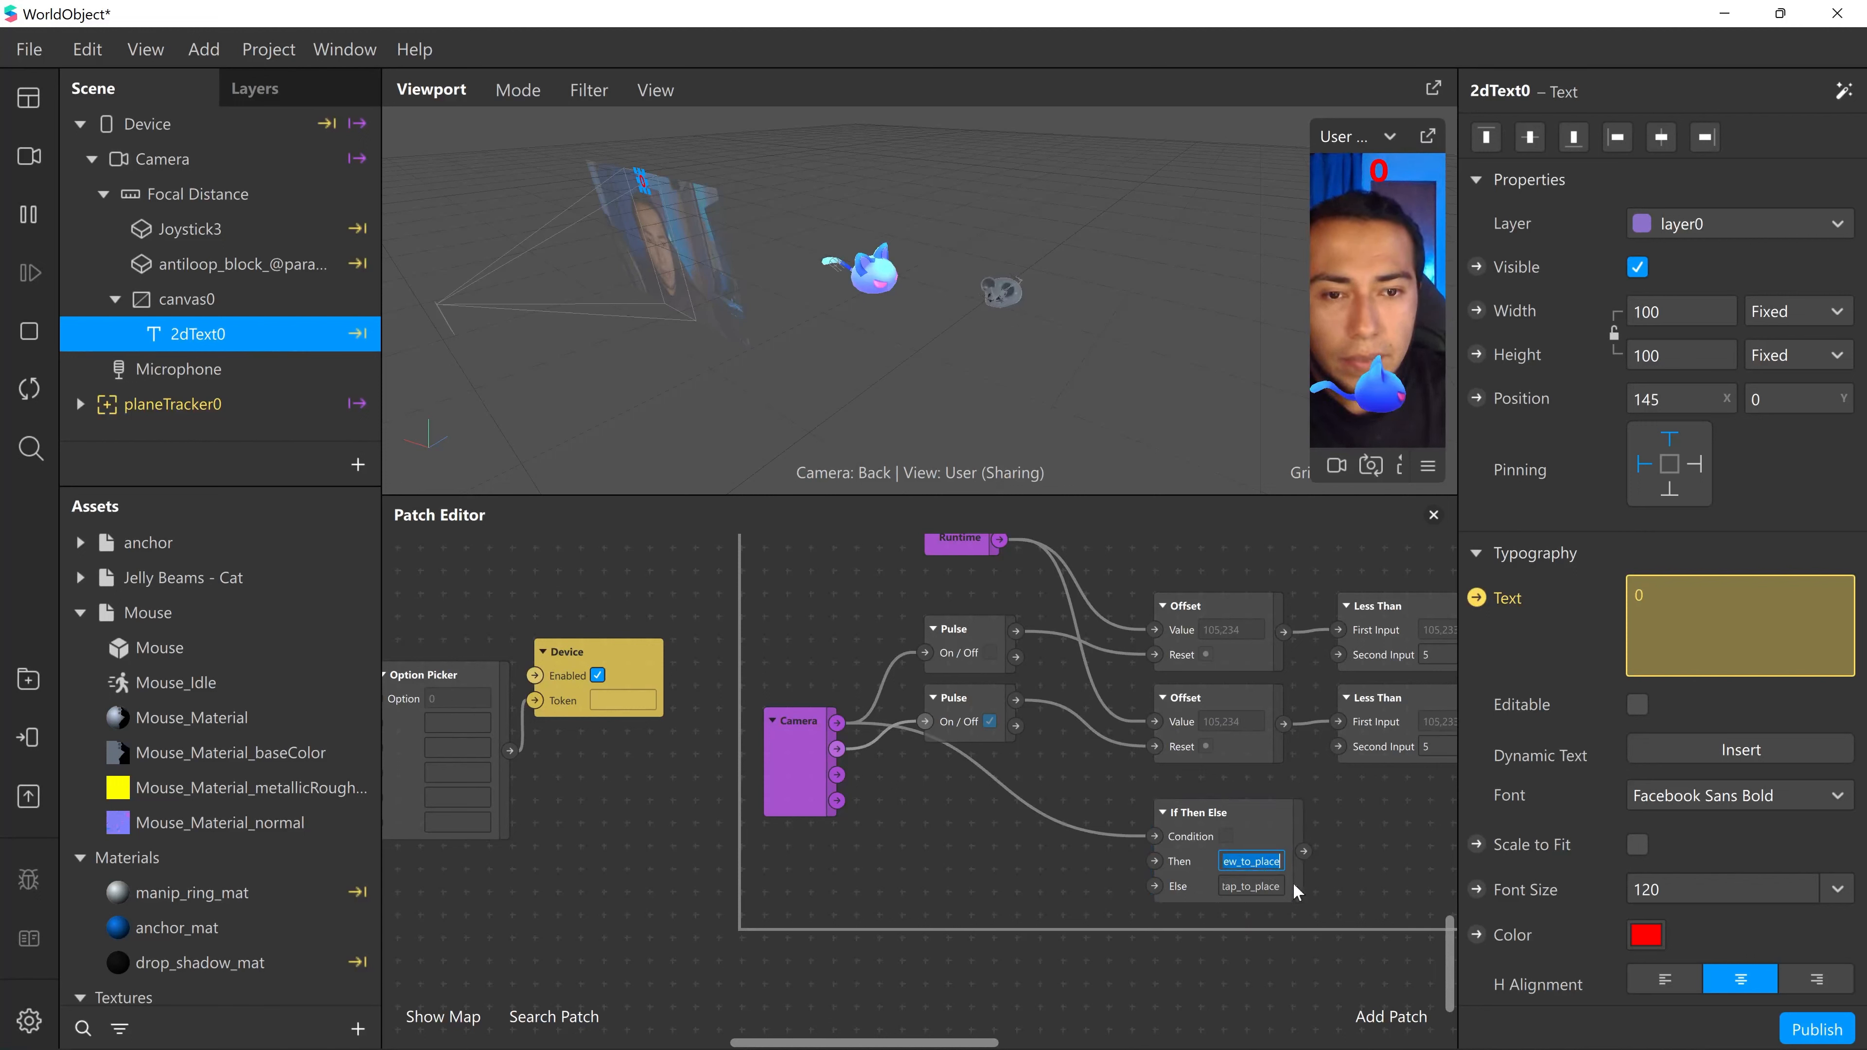
double_click(1249, 885)
scroll(1333, 824, right, 6)
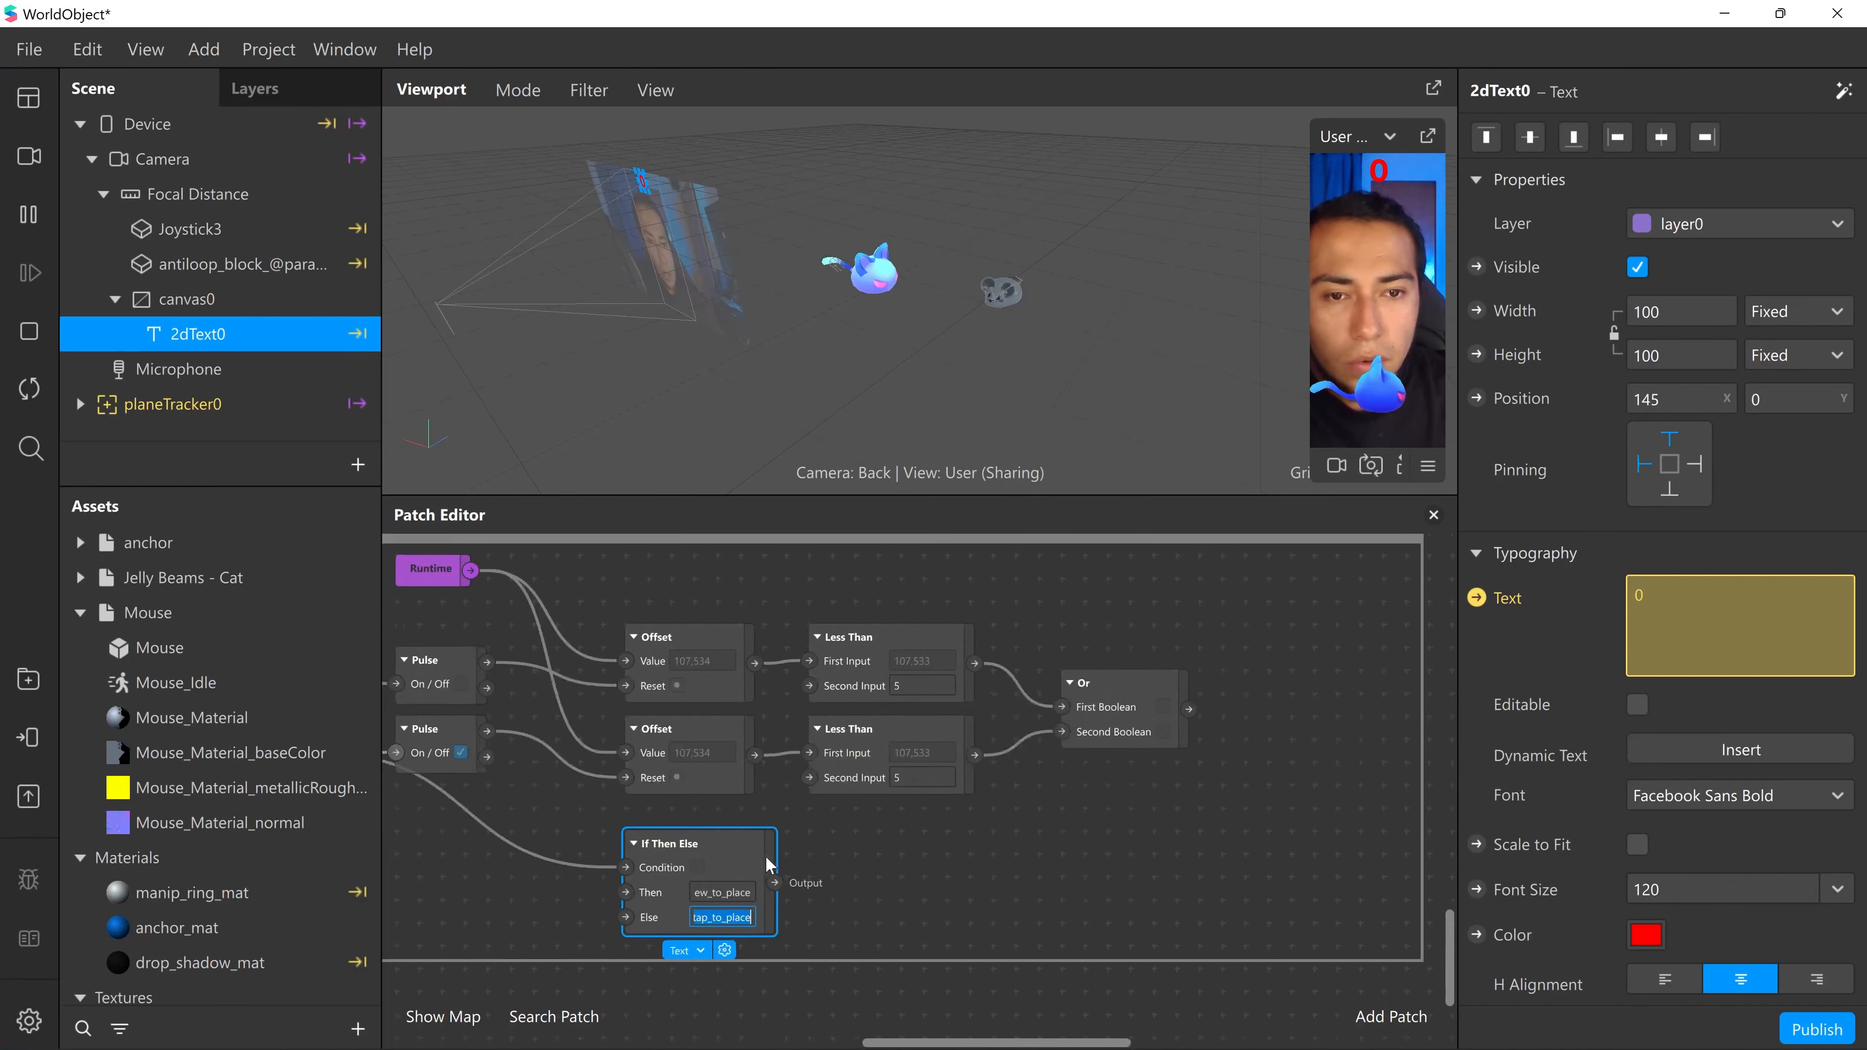
scroll(941, 862, left, 3)
- Copy the If Then Else patch's Then text into the first option value of the Option Picker
click(1045, 898)
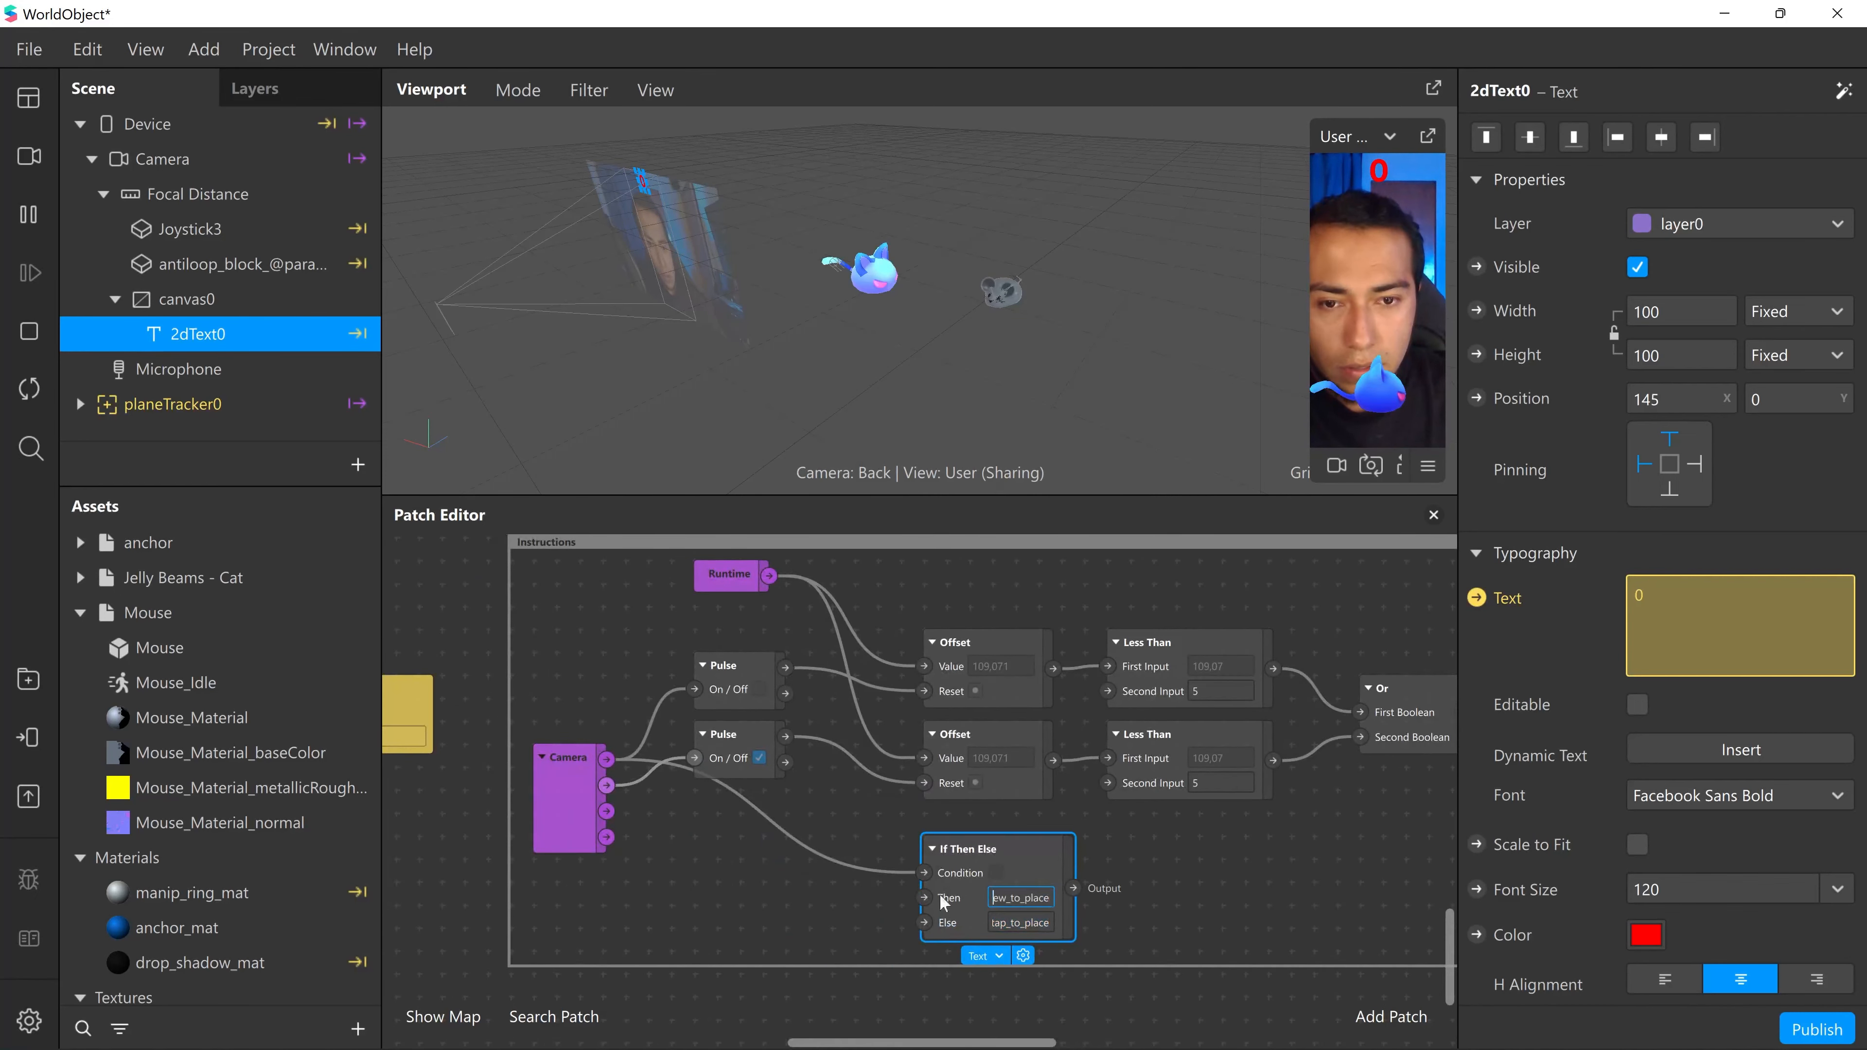
double_click(1041, 899)
key(ctrl+c)
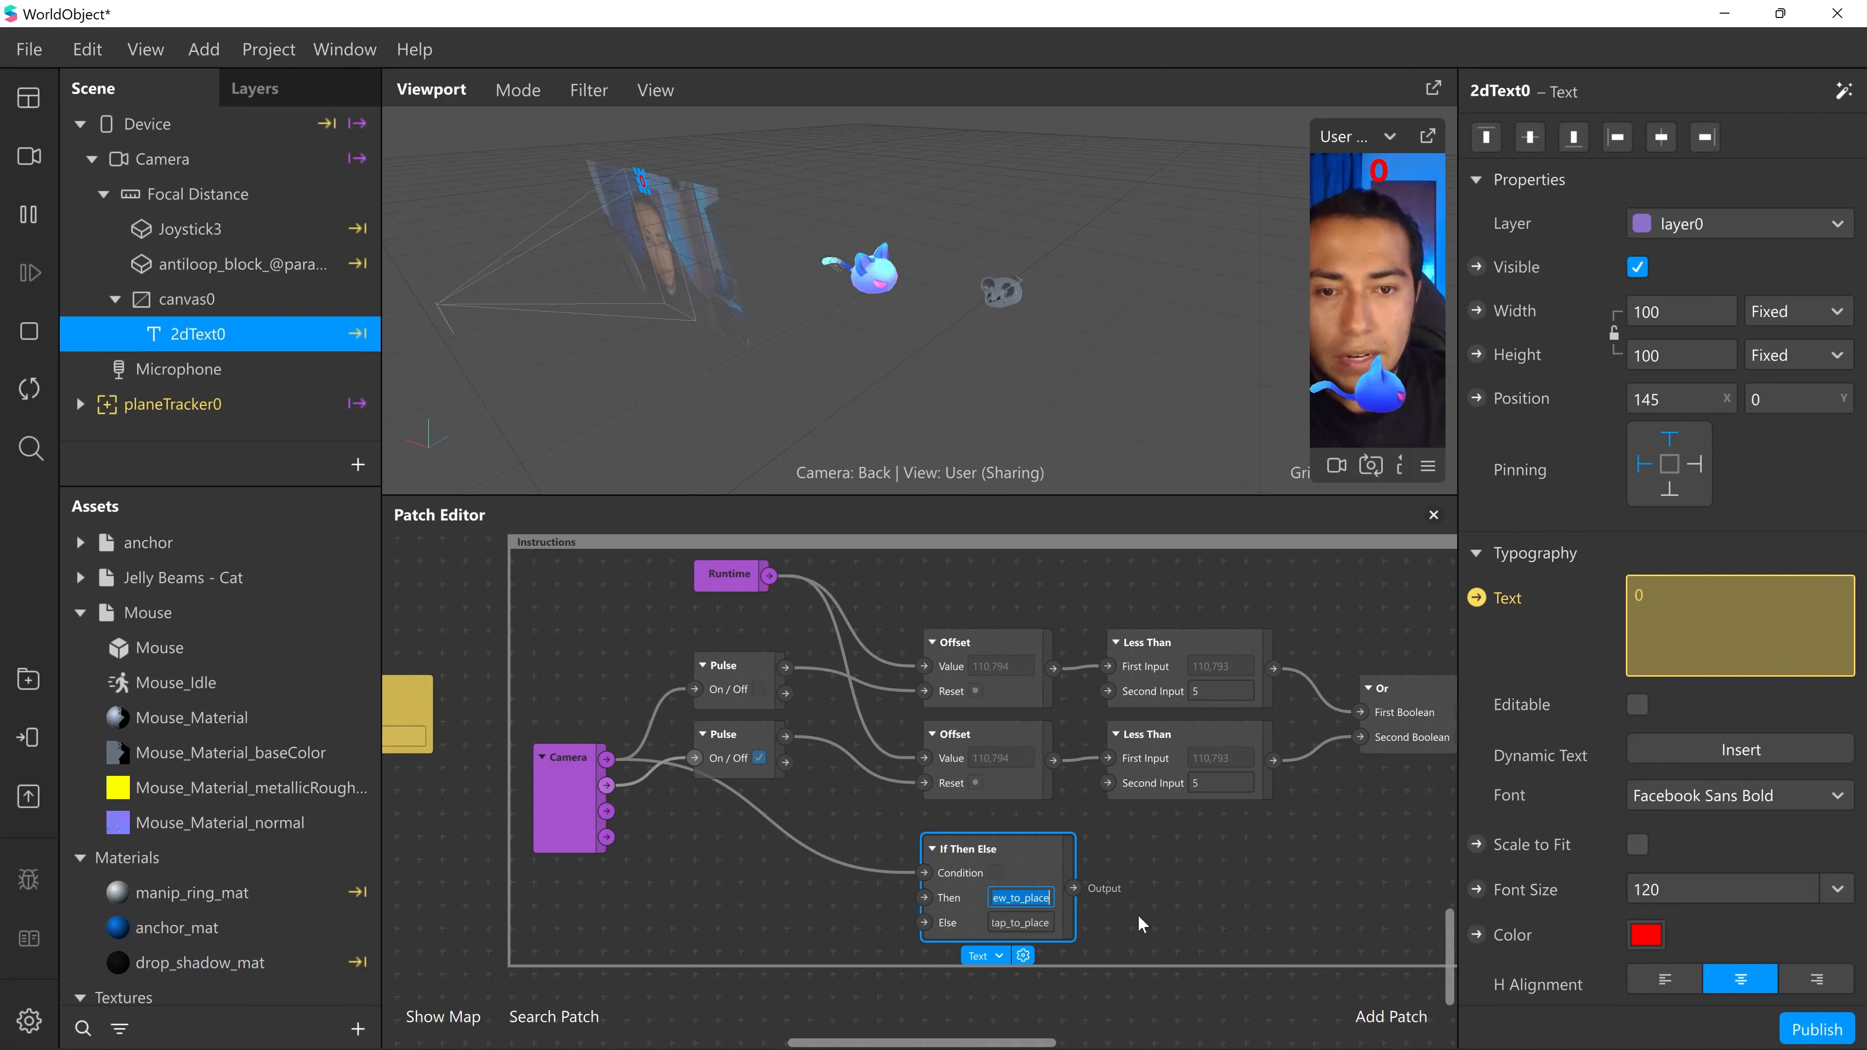
scroll(785, 768, left, 5)
scroll(779, 757, left, 2)
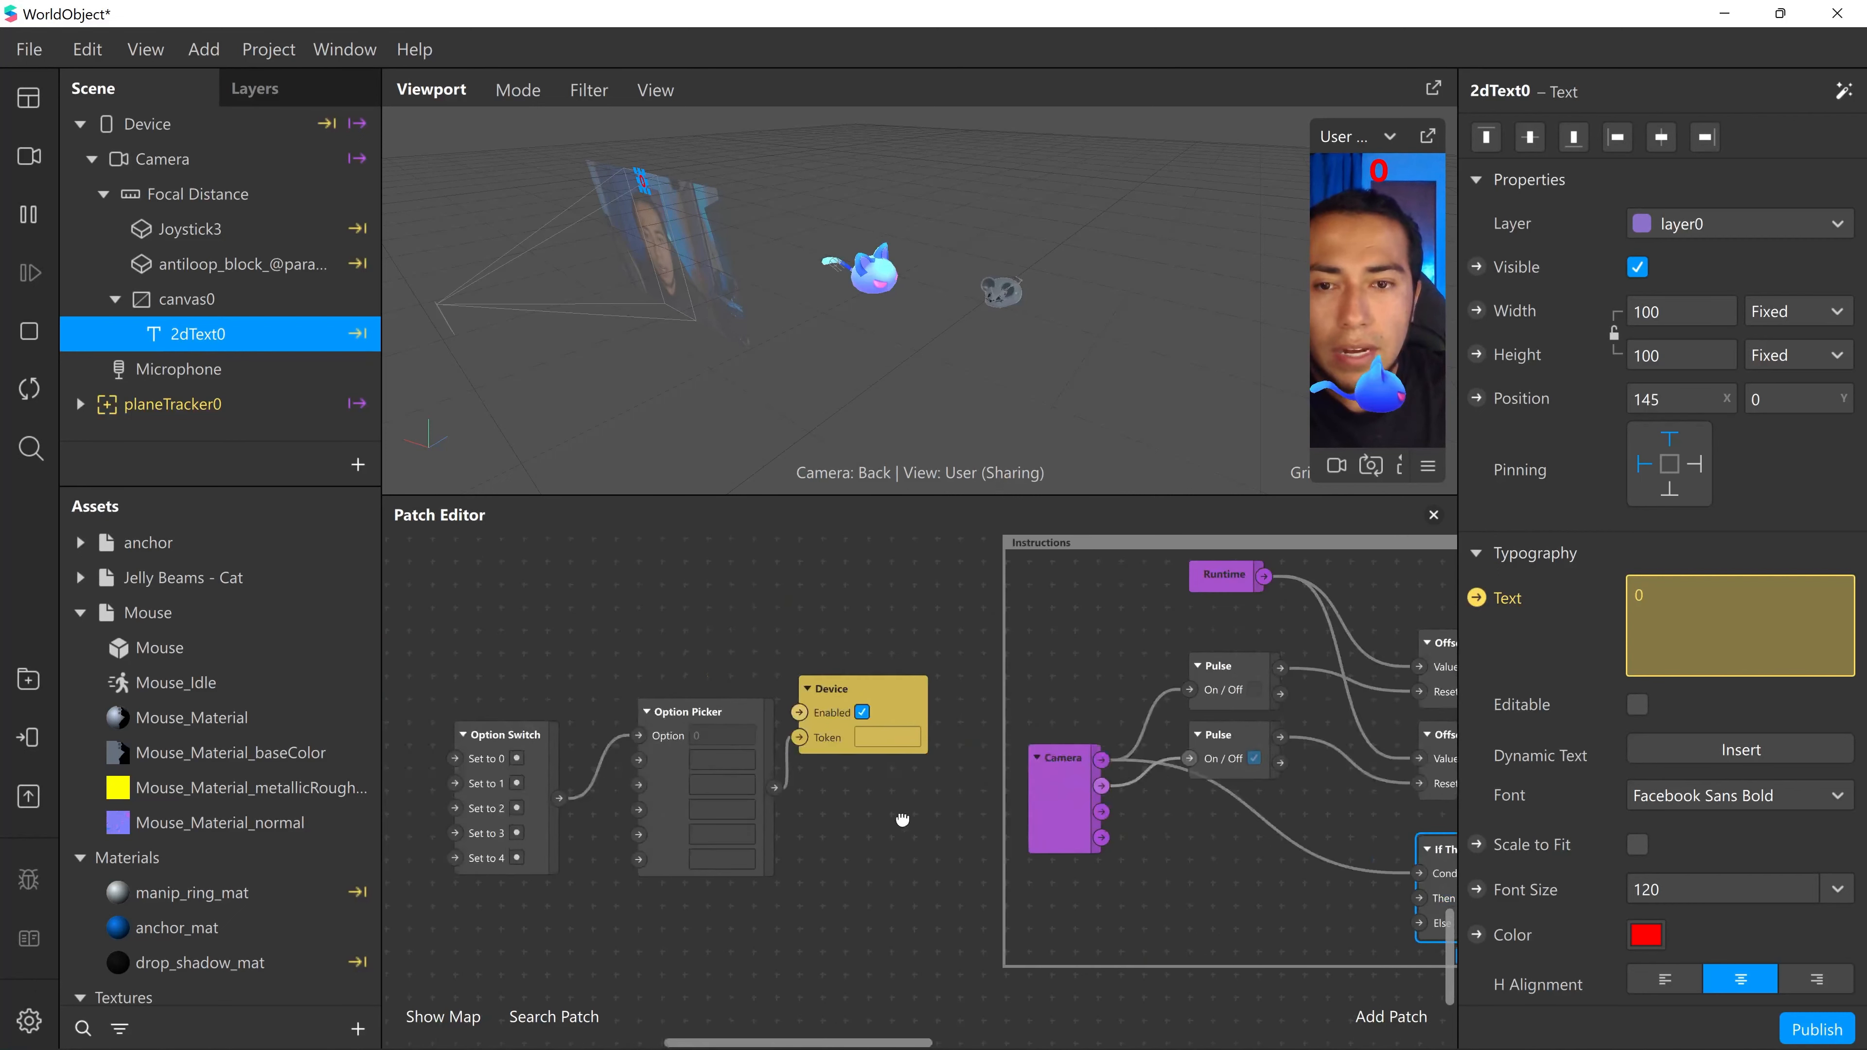
click(778, 753)
key(ctrl+v)
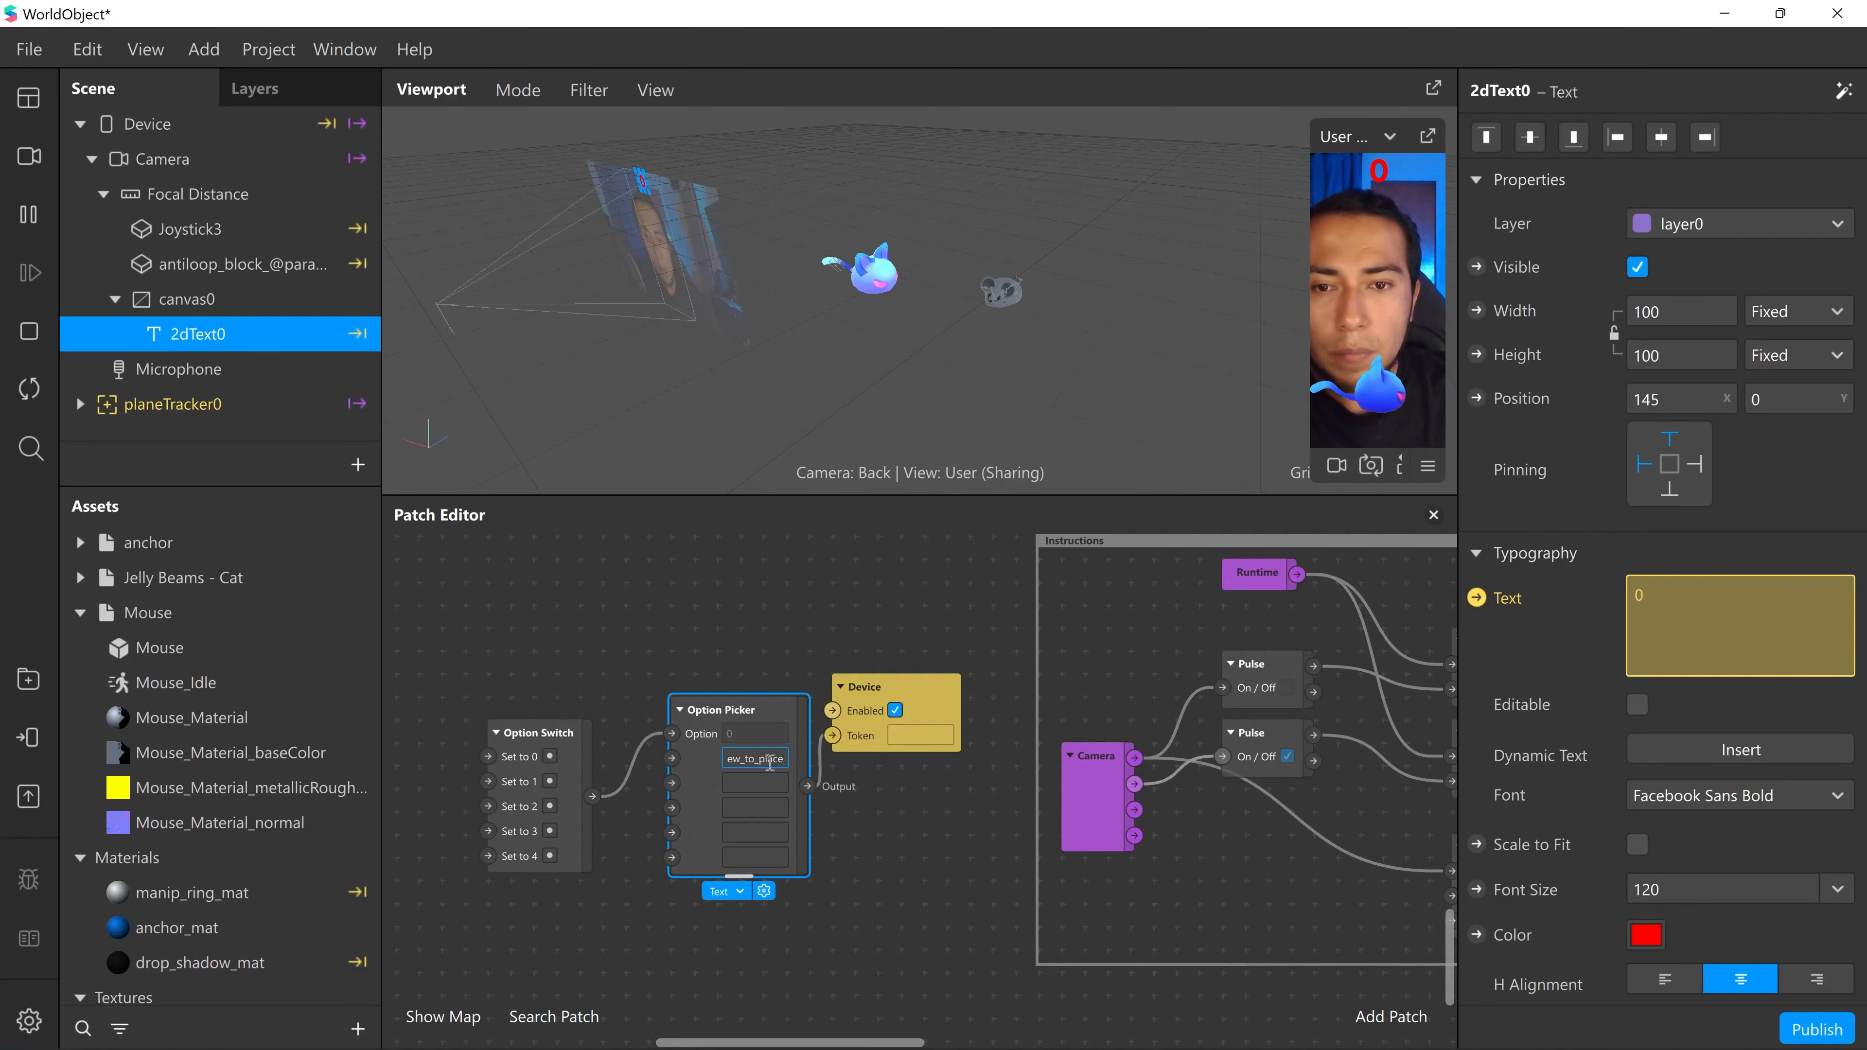
- Copy the If Then Else patch's Else text, tap_to_place, into the second option value of the Option Picker
scroll(901, 837, right, 4)
double_click(1255, 901)
key(ctrl+c)
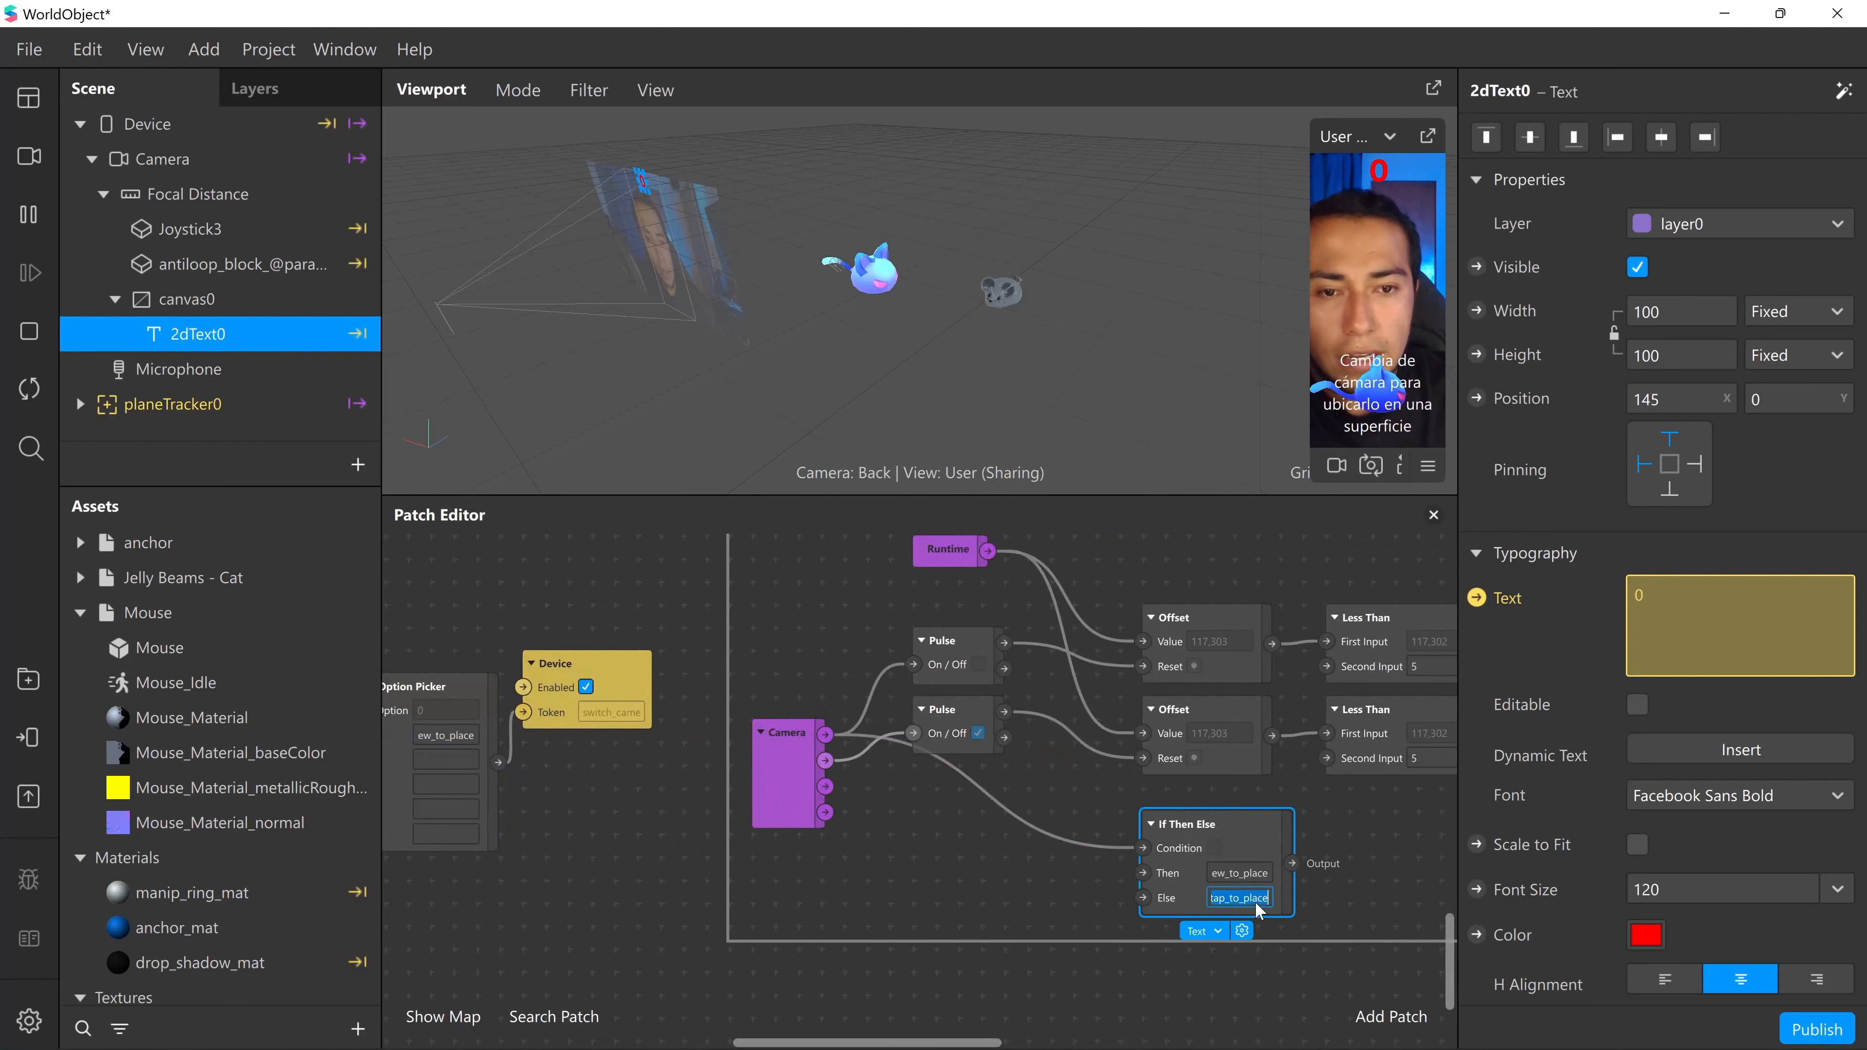
scroll(951, 865, left, 4)
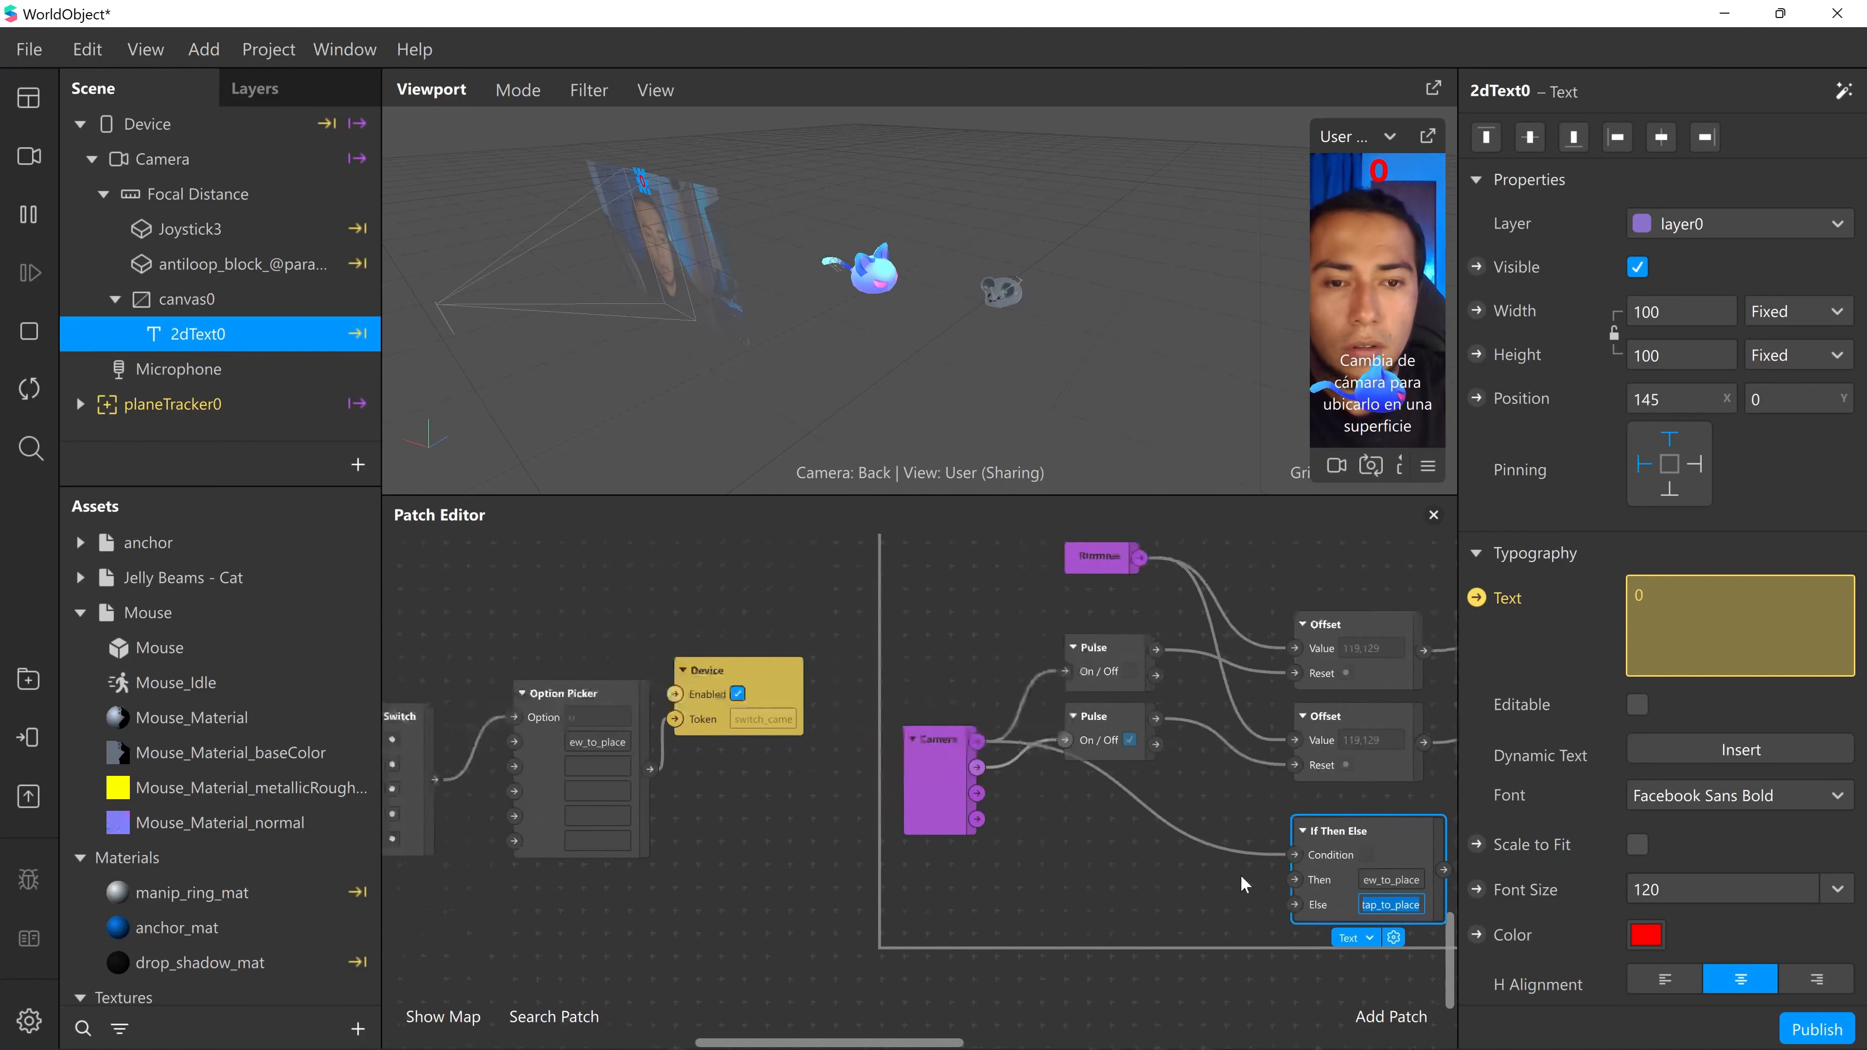
click(724, 766)
key(ctrl+v)
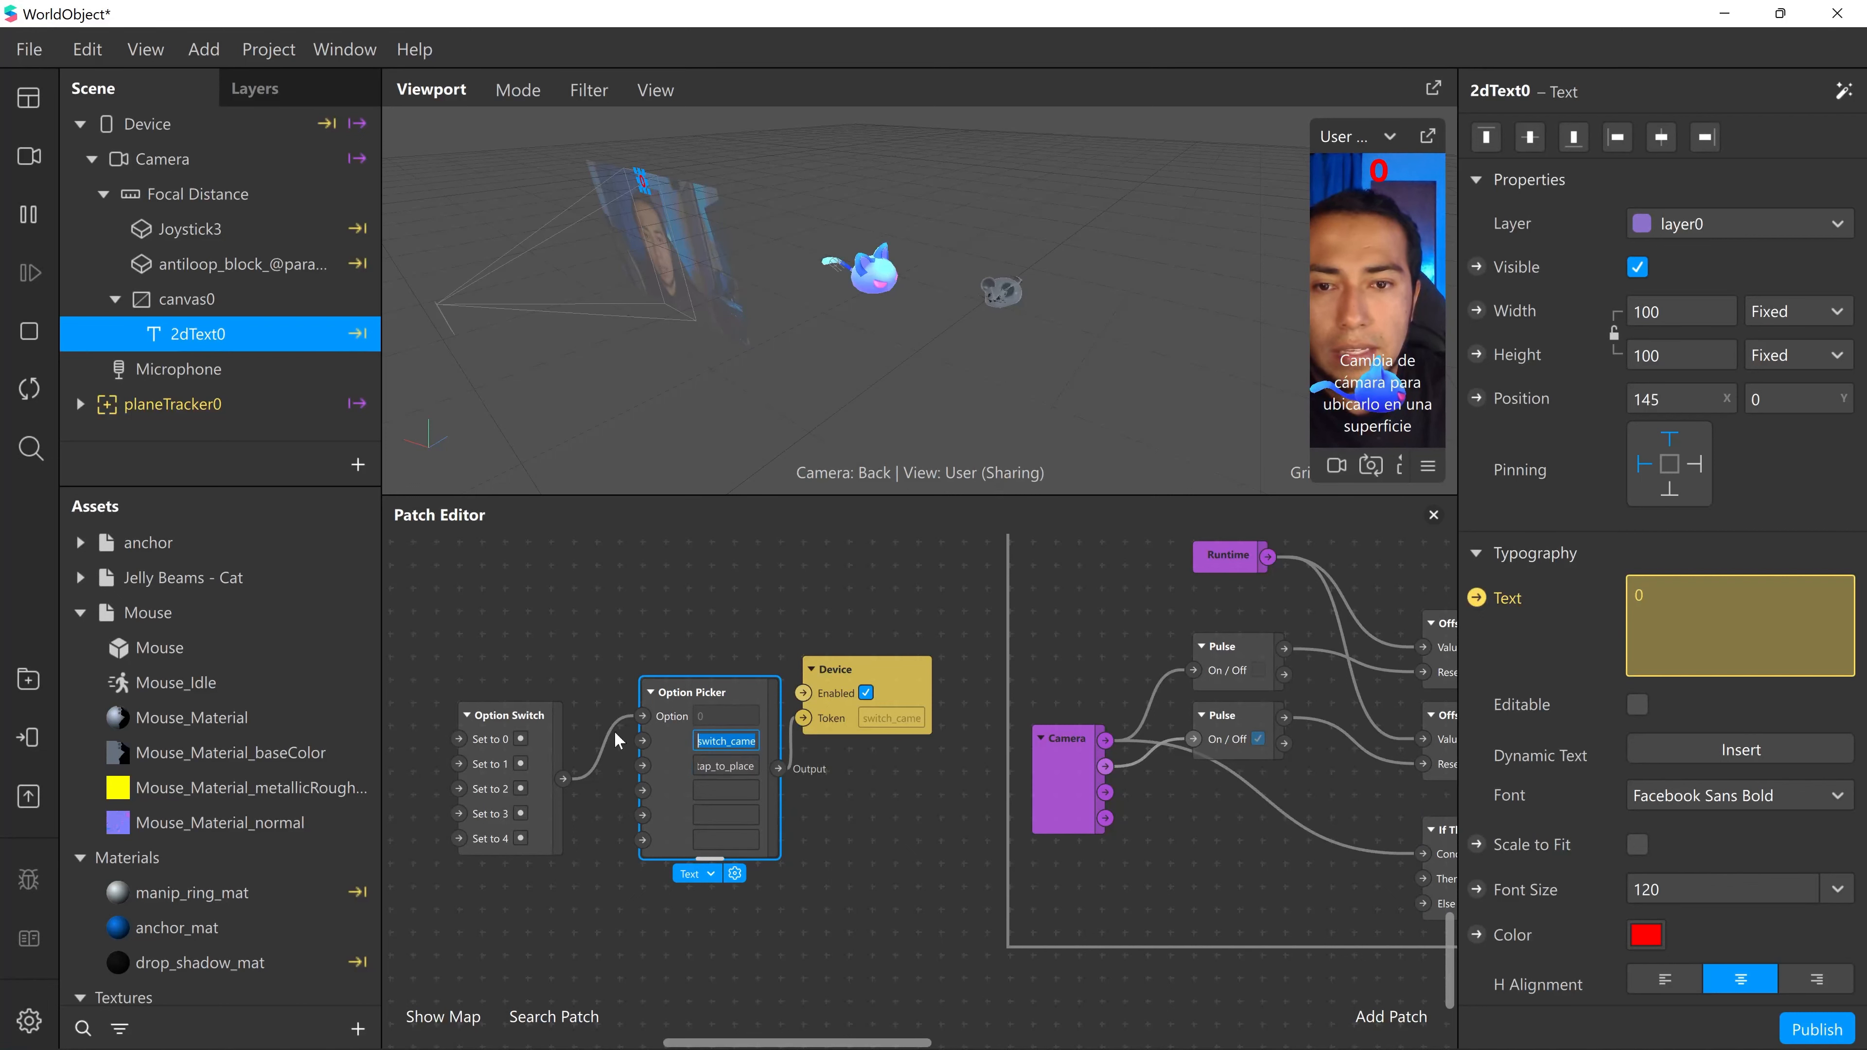
click(839, 825)
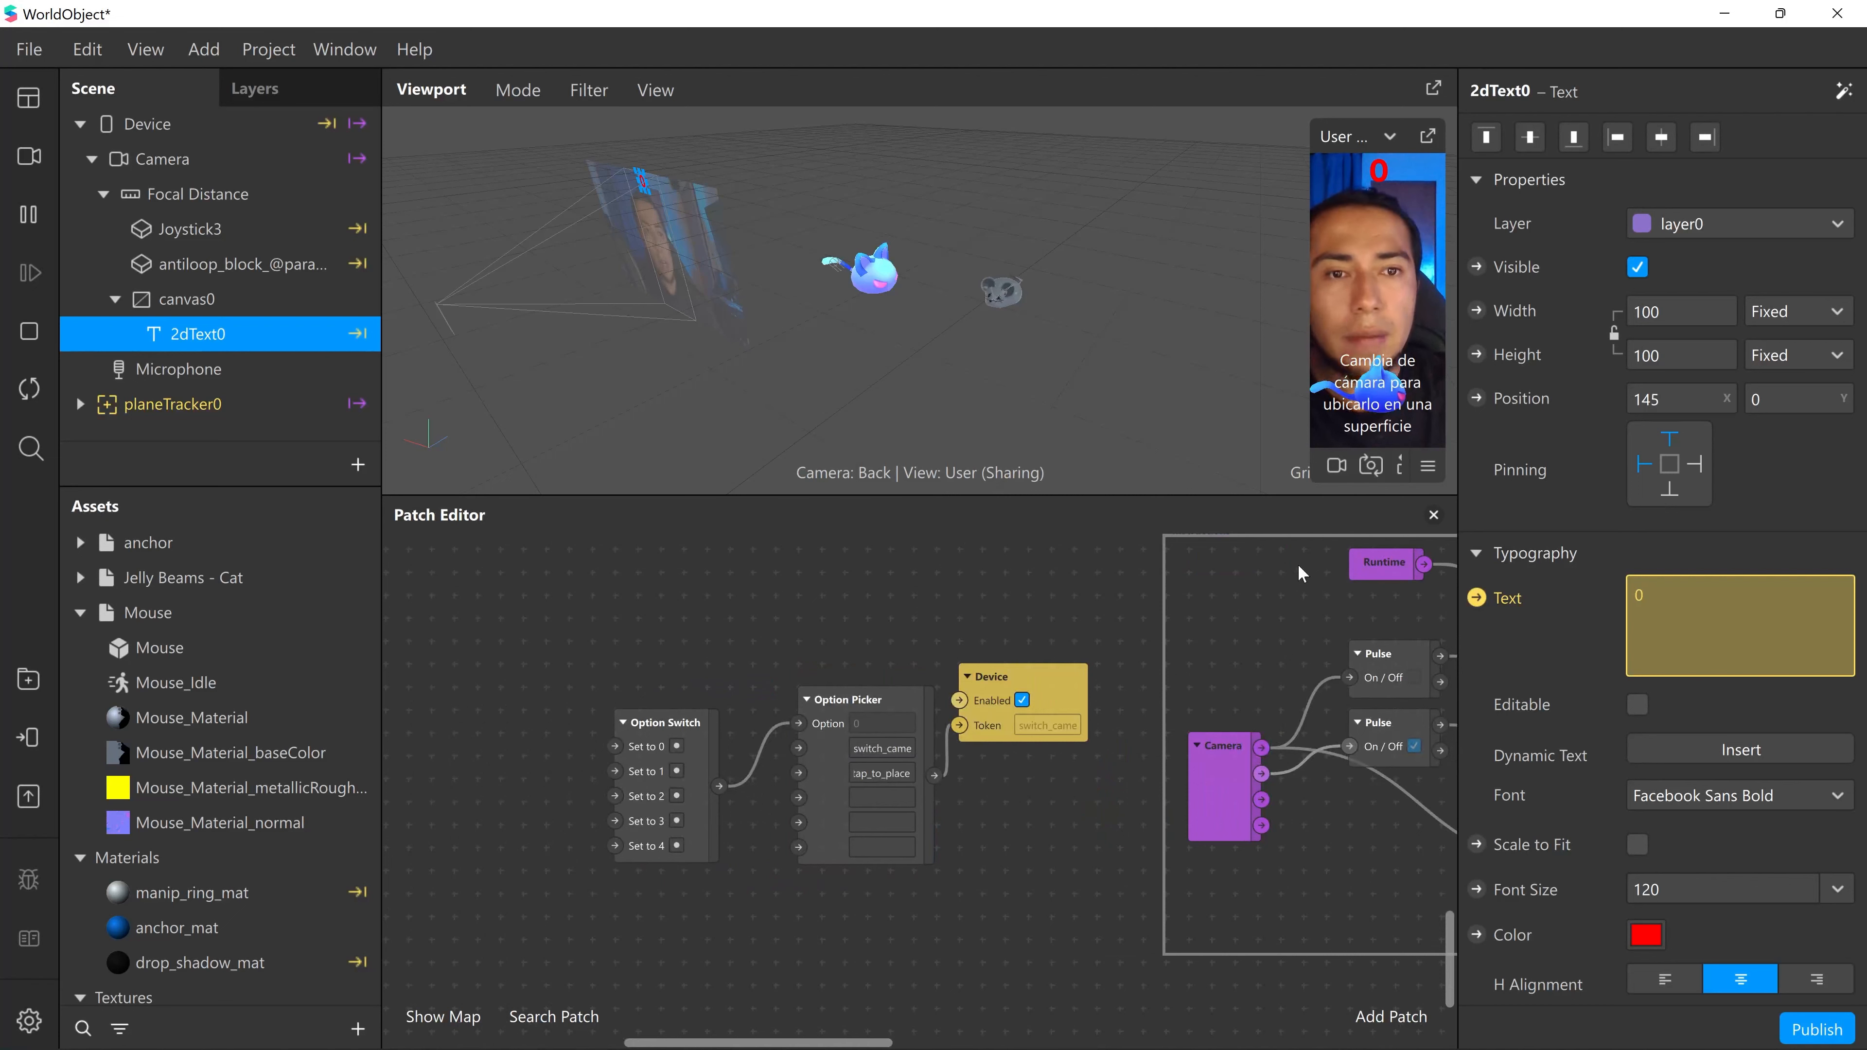
click(899, 779)
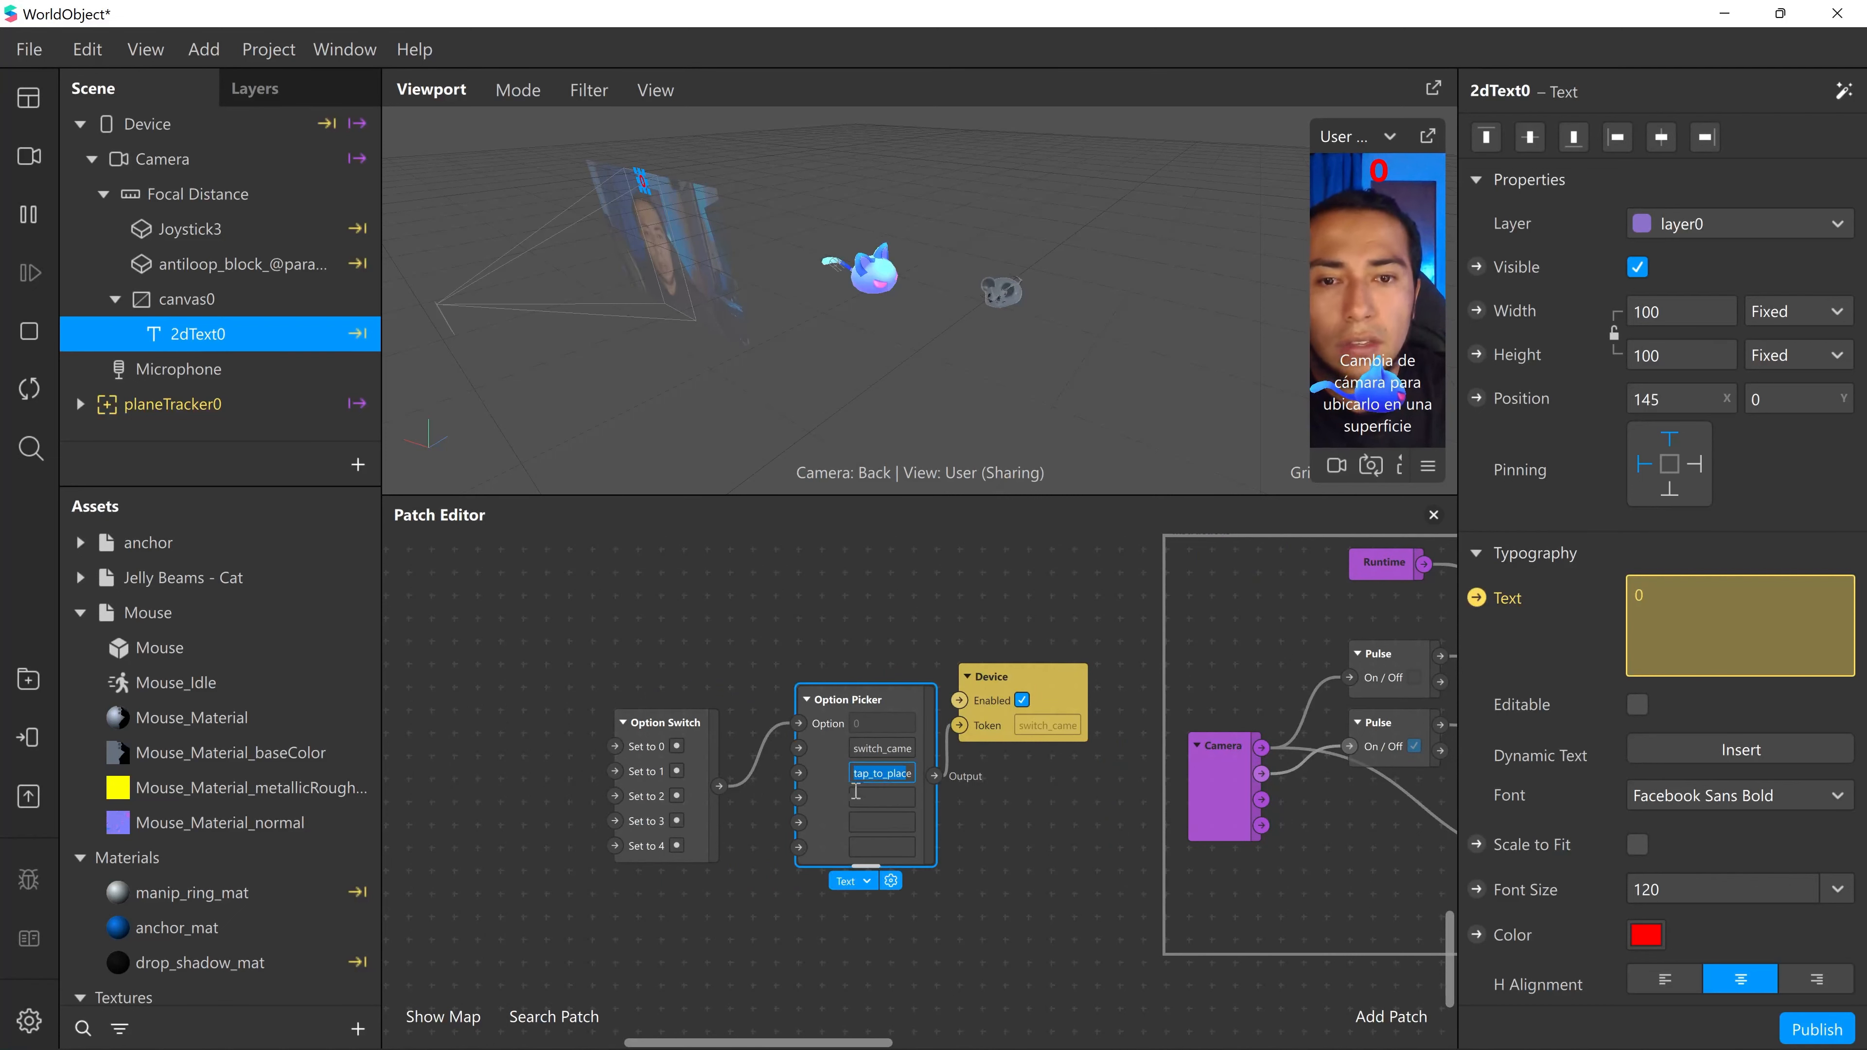
- Connect the Camera patch's first output to the Option Switch's Set to 0 input through a Pulse patch, and move the Pulse before the Option Switch
middle_drag(1222, 696, 1133, 737)
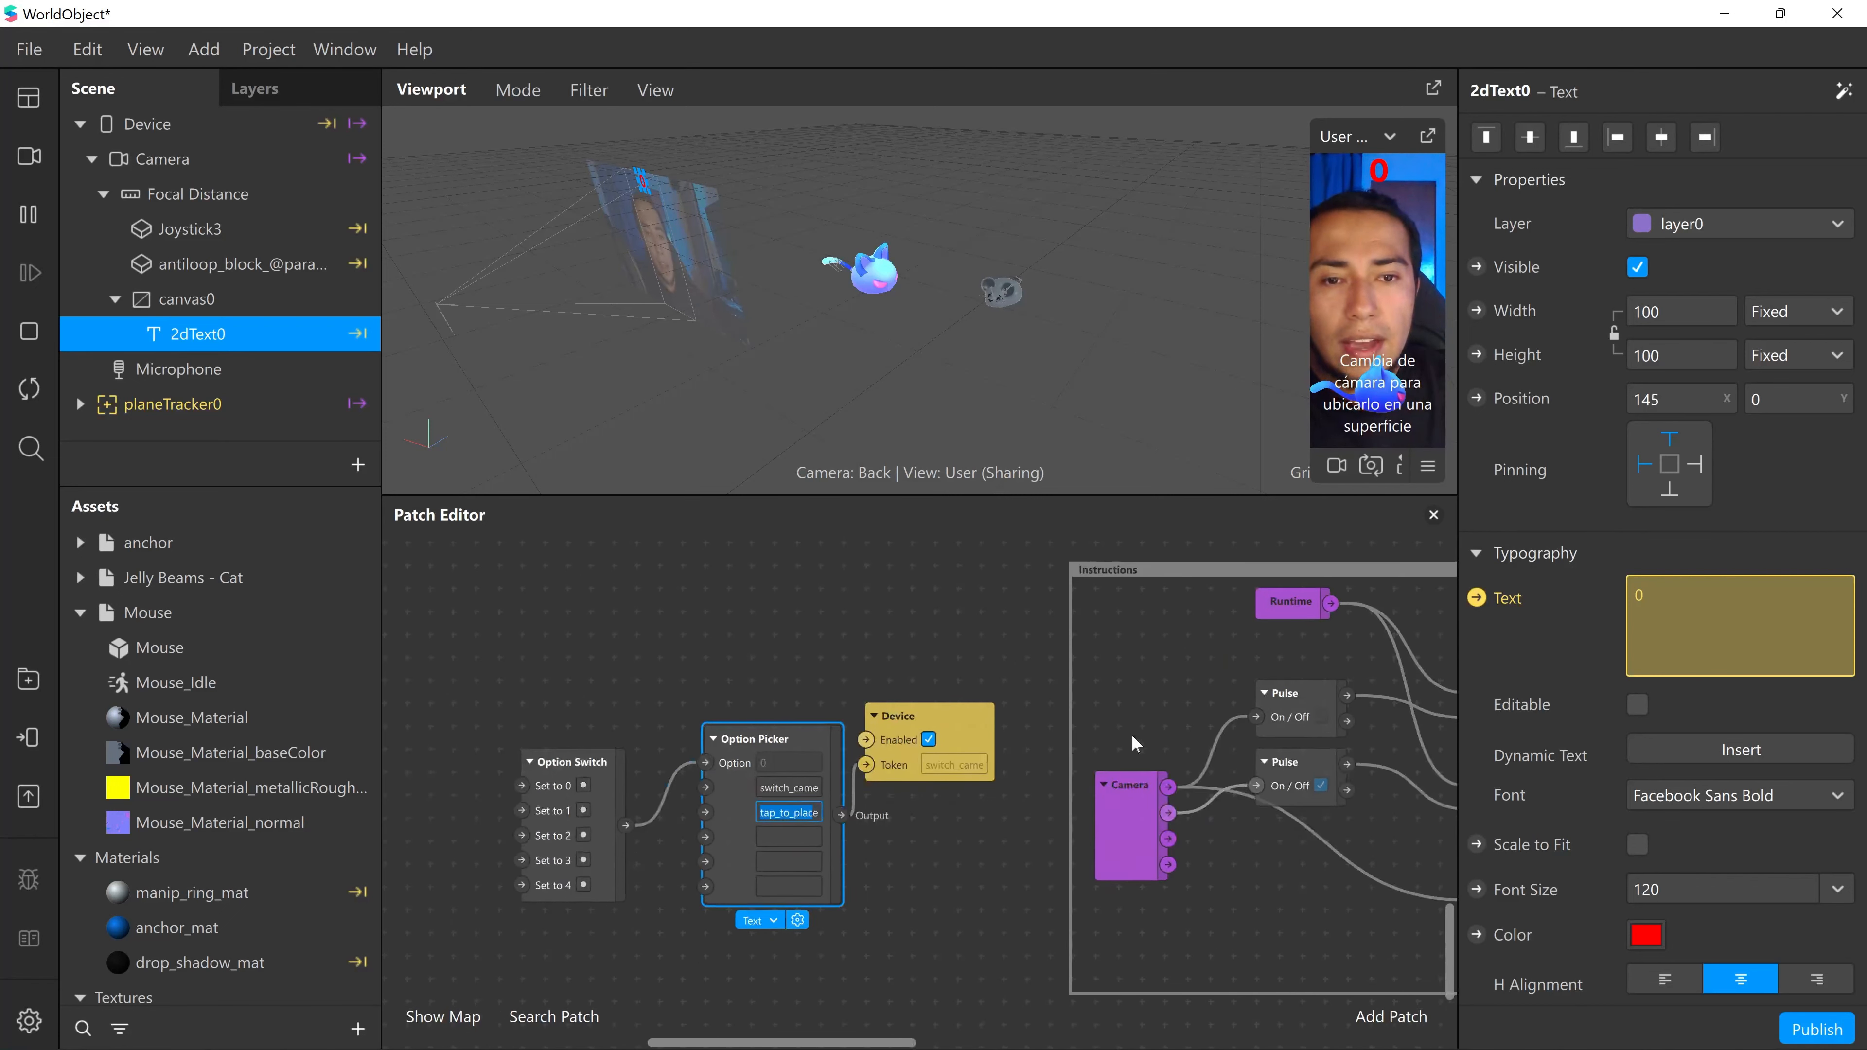
click(922, 873)
scroll(927, 895, up, 1)
middle_drag(948, 897, 1000, 894)
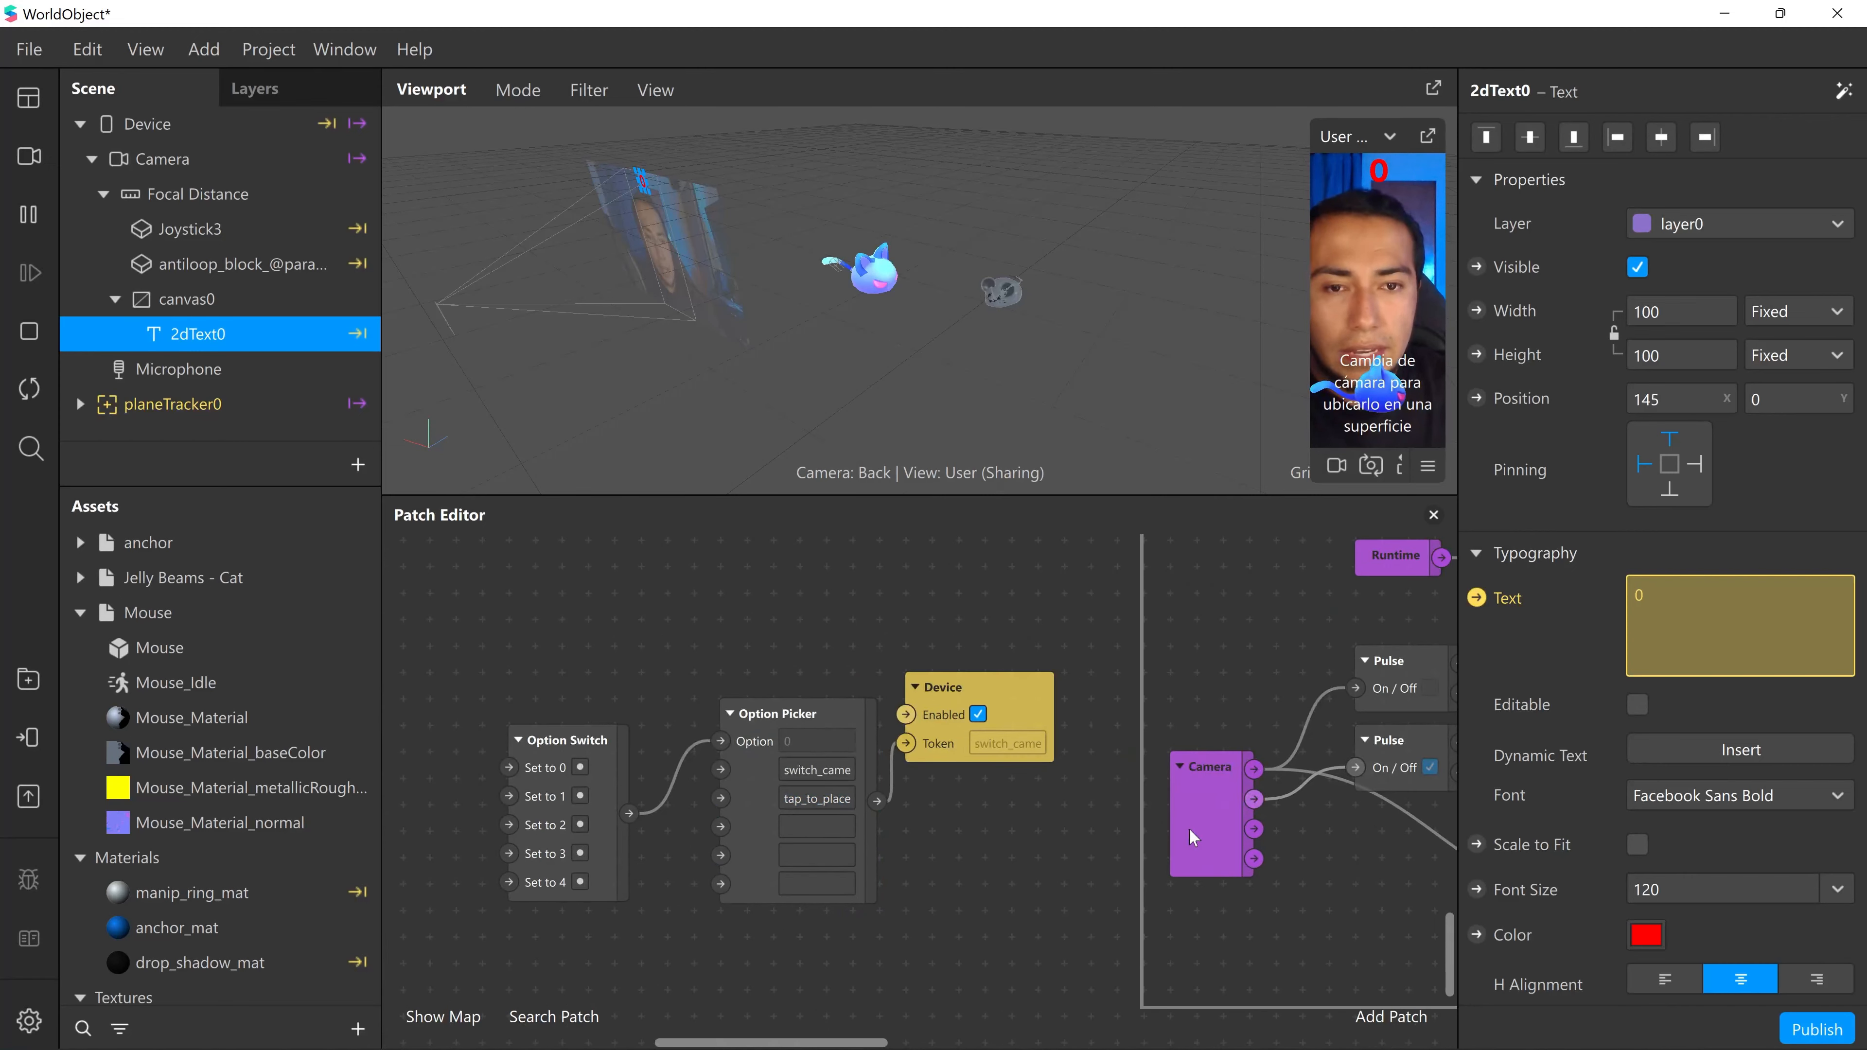
drag(1194, 801, 509, 769)
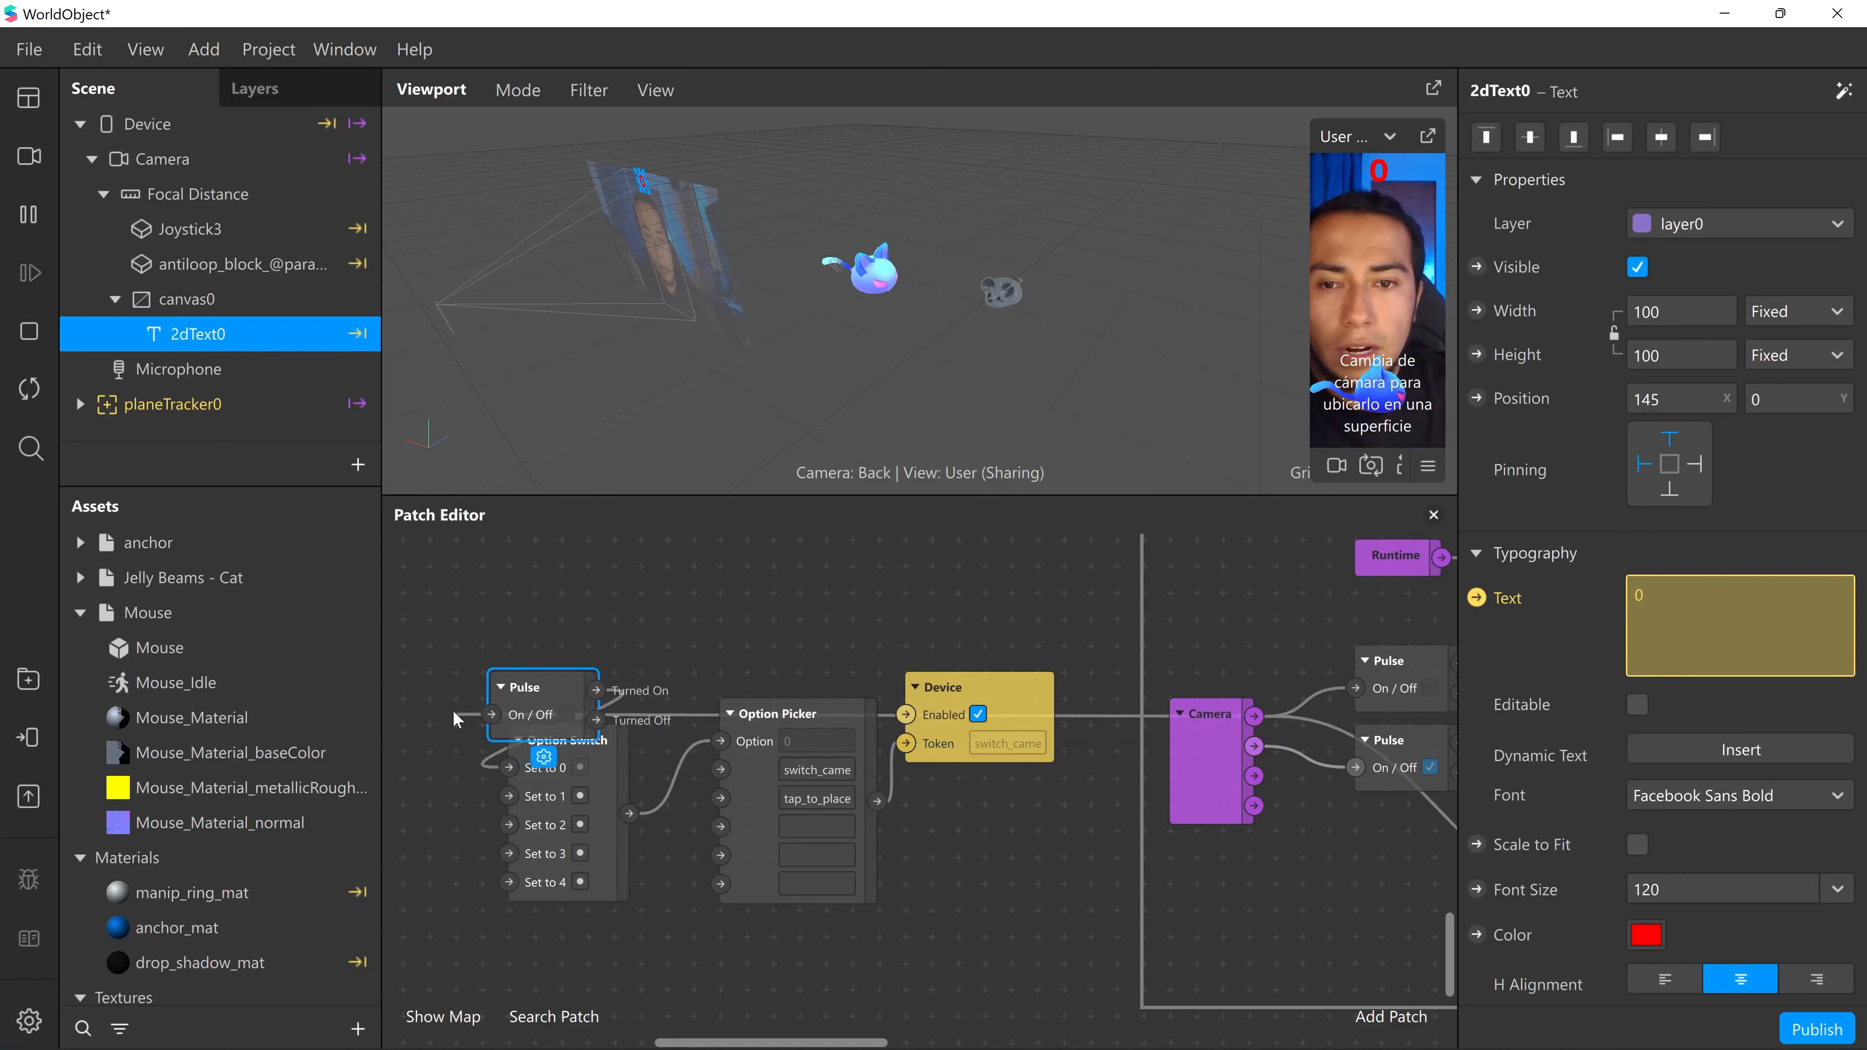
drag(454, 712, 332, 762)
middle_drag(806, 964, 960, 961)
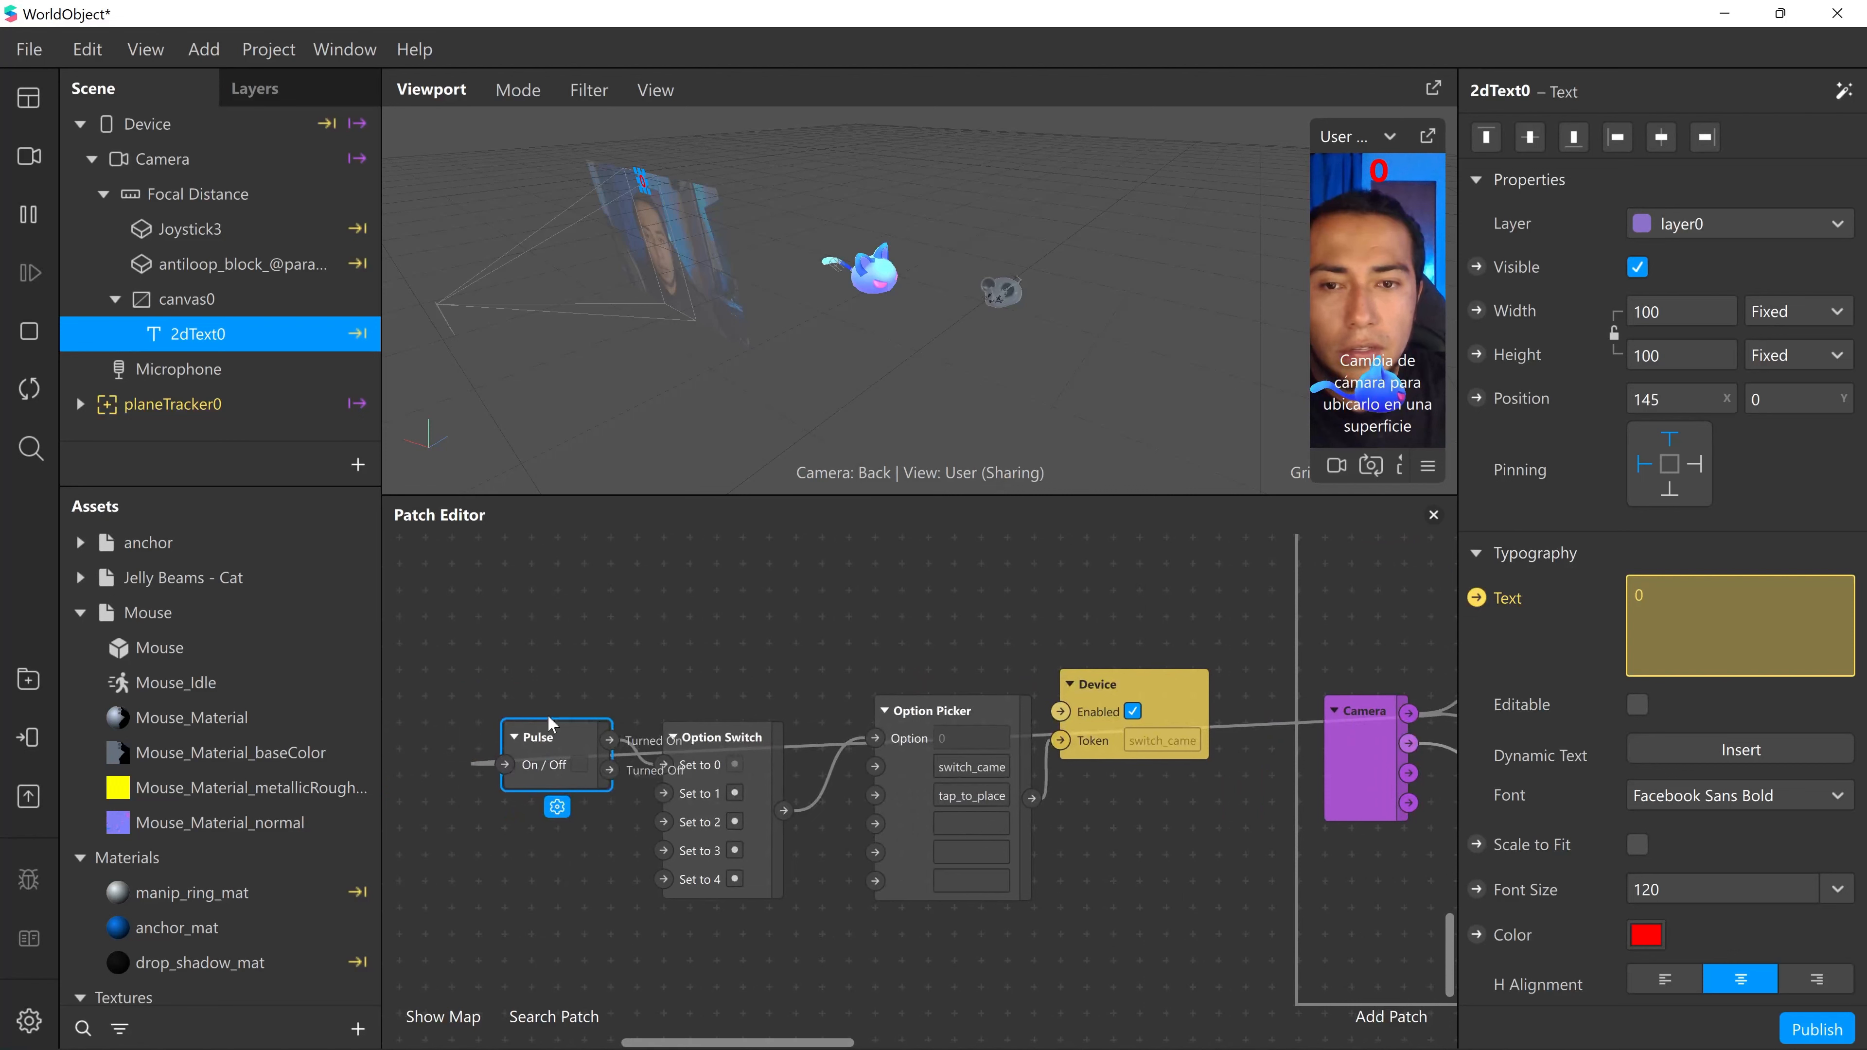
drag(543, 750, 517, 750)
scroll(895, 882, right, 3)
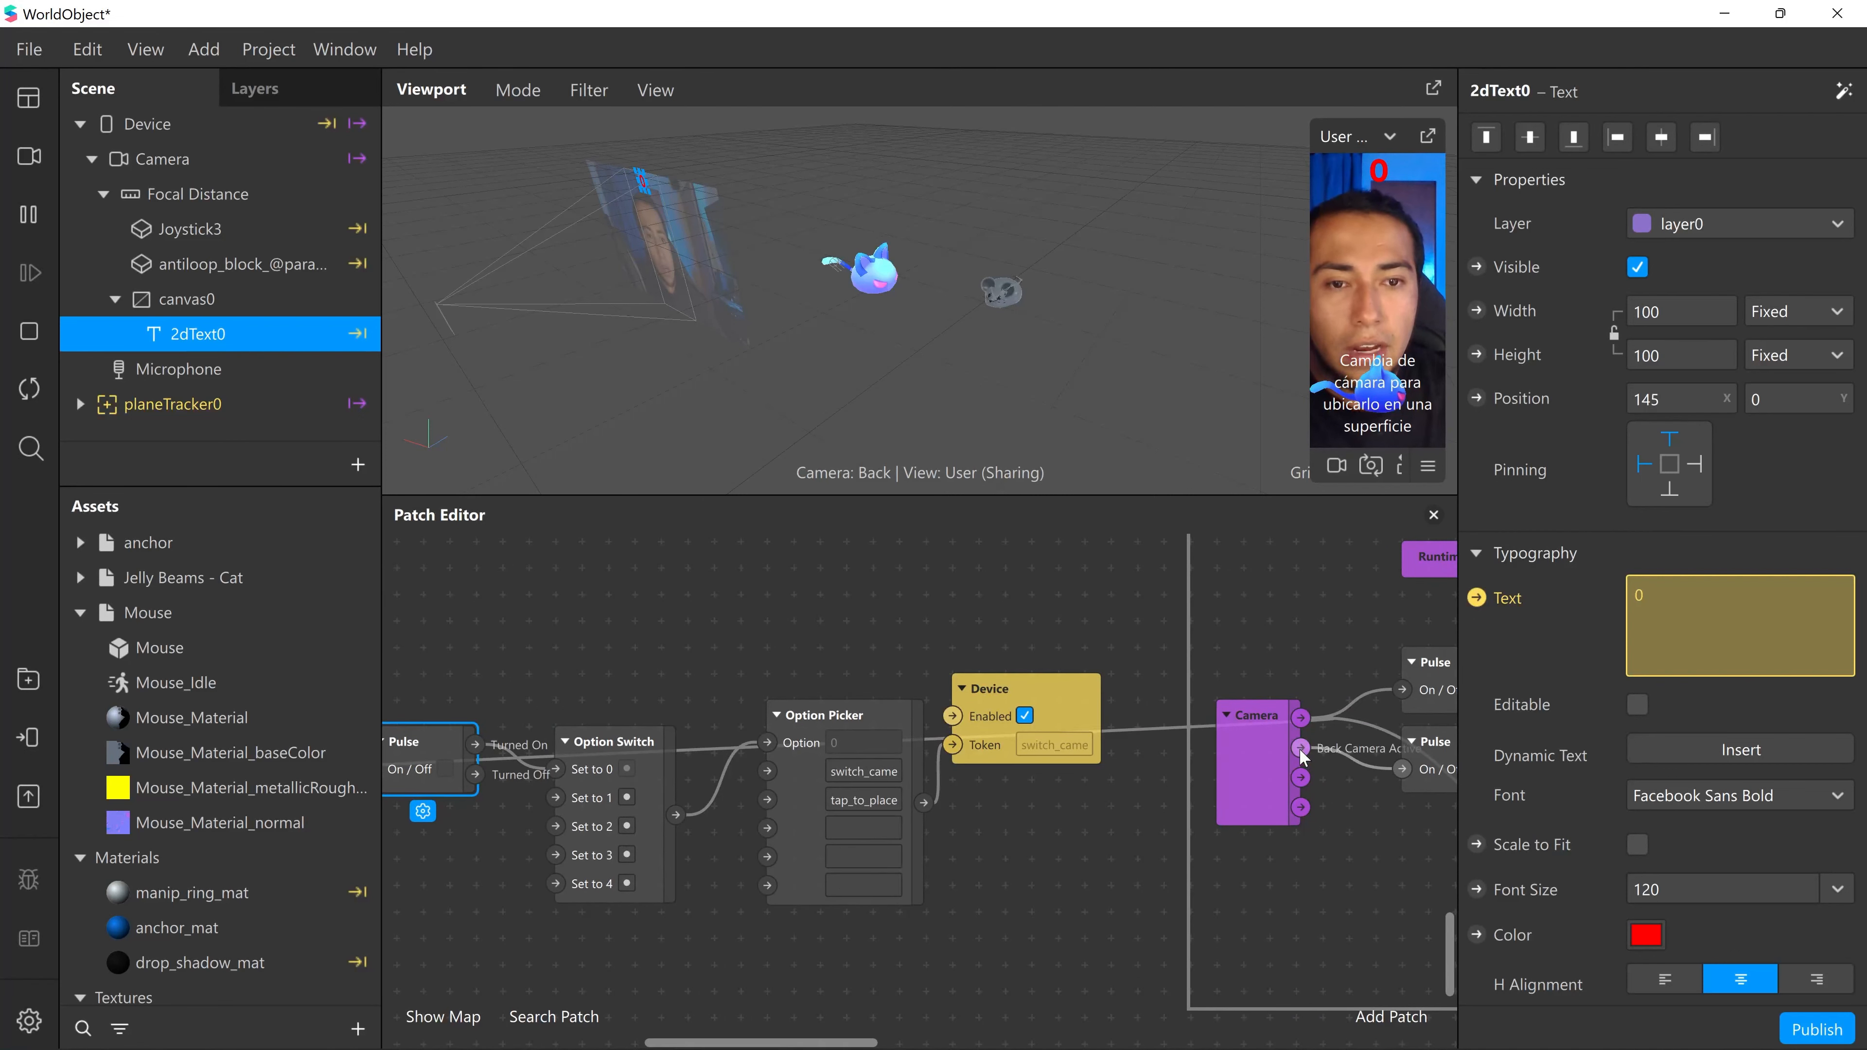
- Connect the Camera patch's Back Camera Active output to the Option Switch's Set to 1 input
drag(1301, 748, 556, 798)
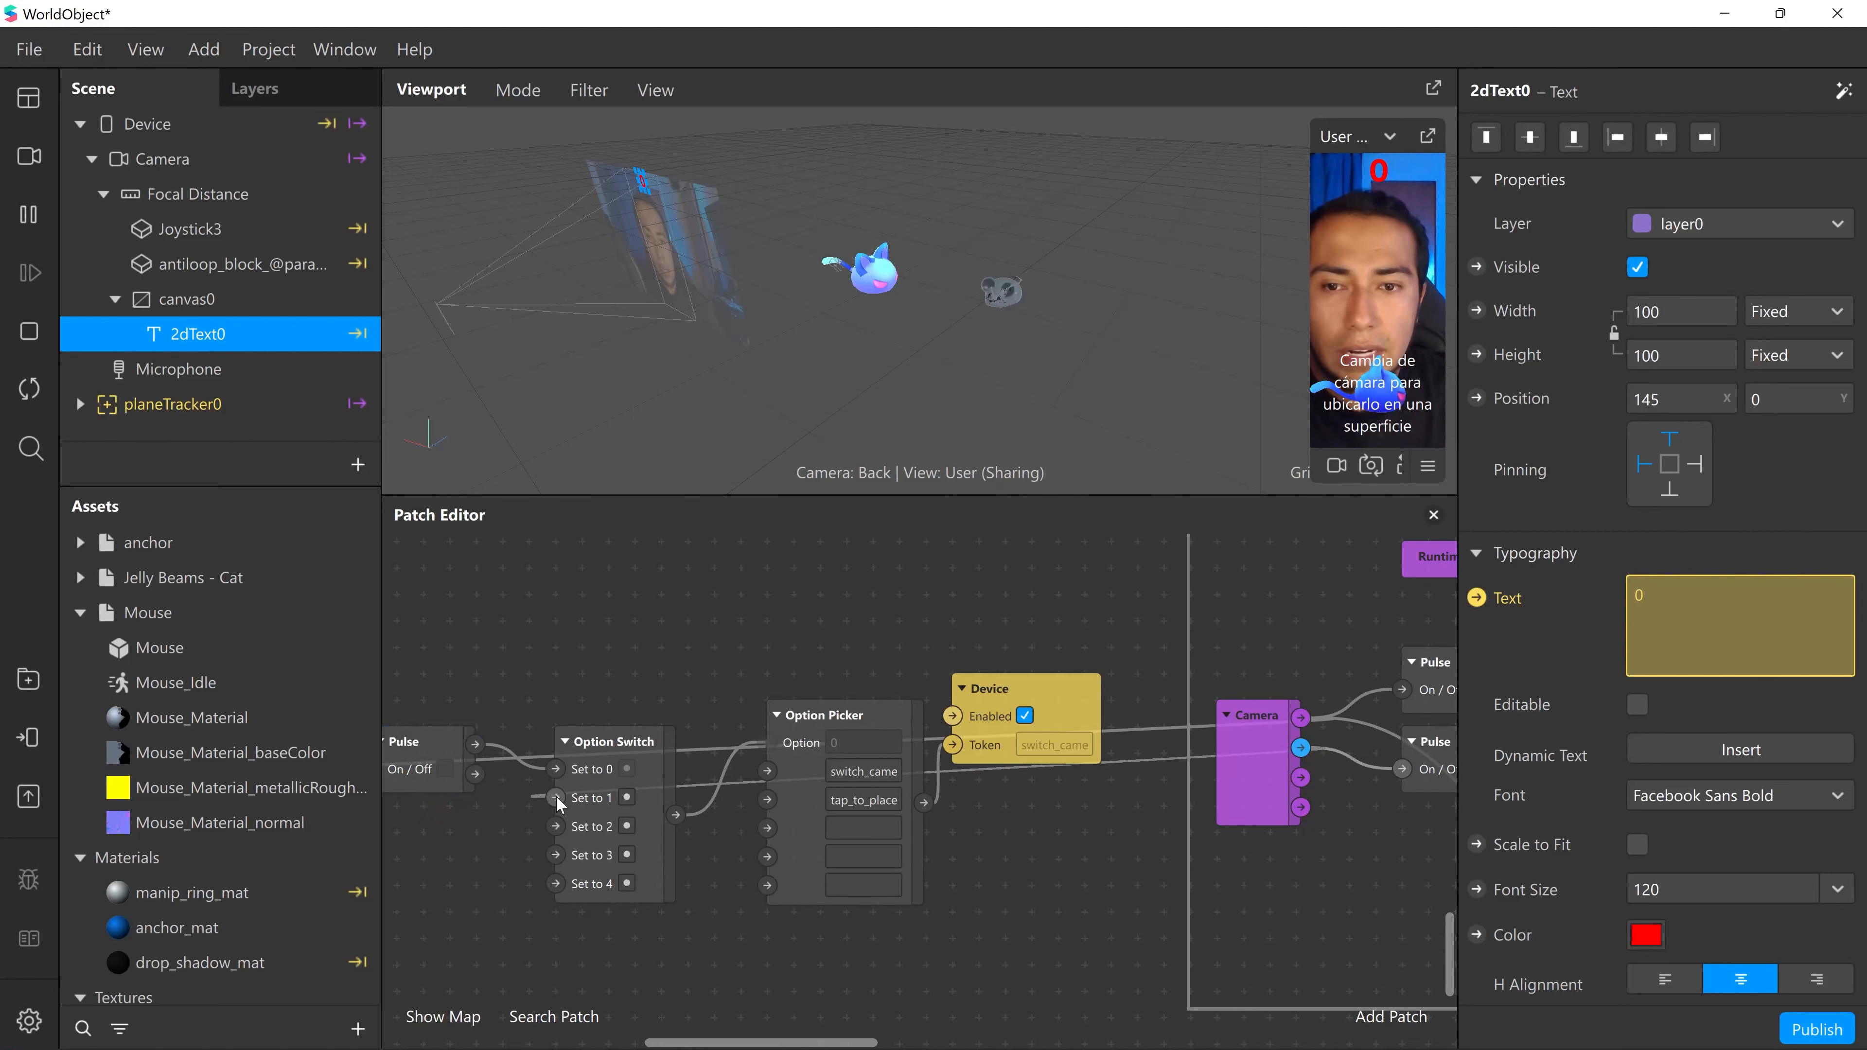
scroll(1102, 864, left, 5)
scroll(1292, 841, right, 3)
- Move the Camera patch out of the Instructions group and delete the group's Pulse, Offset and If Then Else patches
drag(1354, 739, 403, 660)
scroll(1015, 879, right, 10)
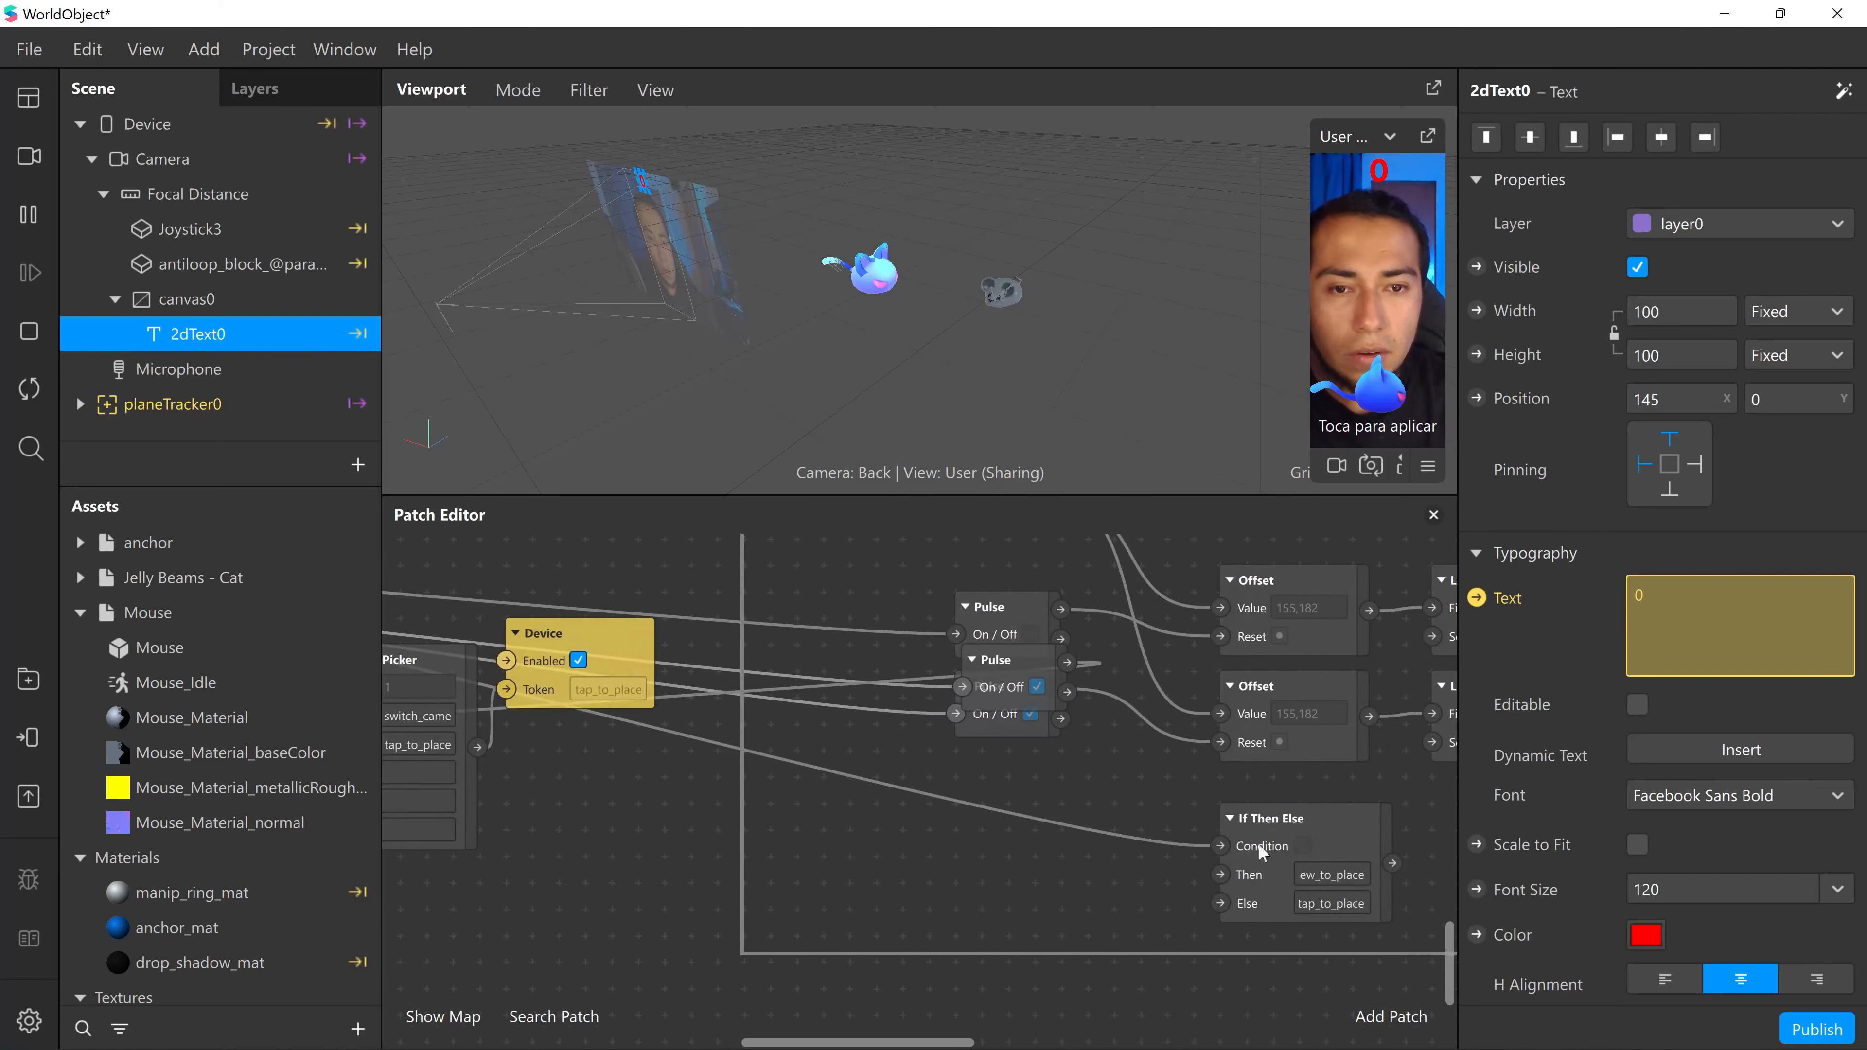
scroll(1224, 792, right, 3)
drag(783, 585, 1223, 891)
key(Delete)
scroll(951, 867, right, 3)
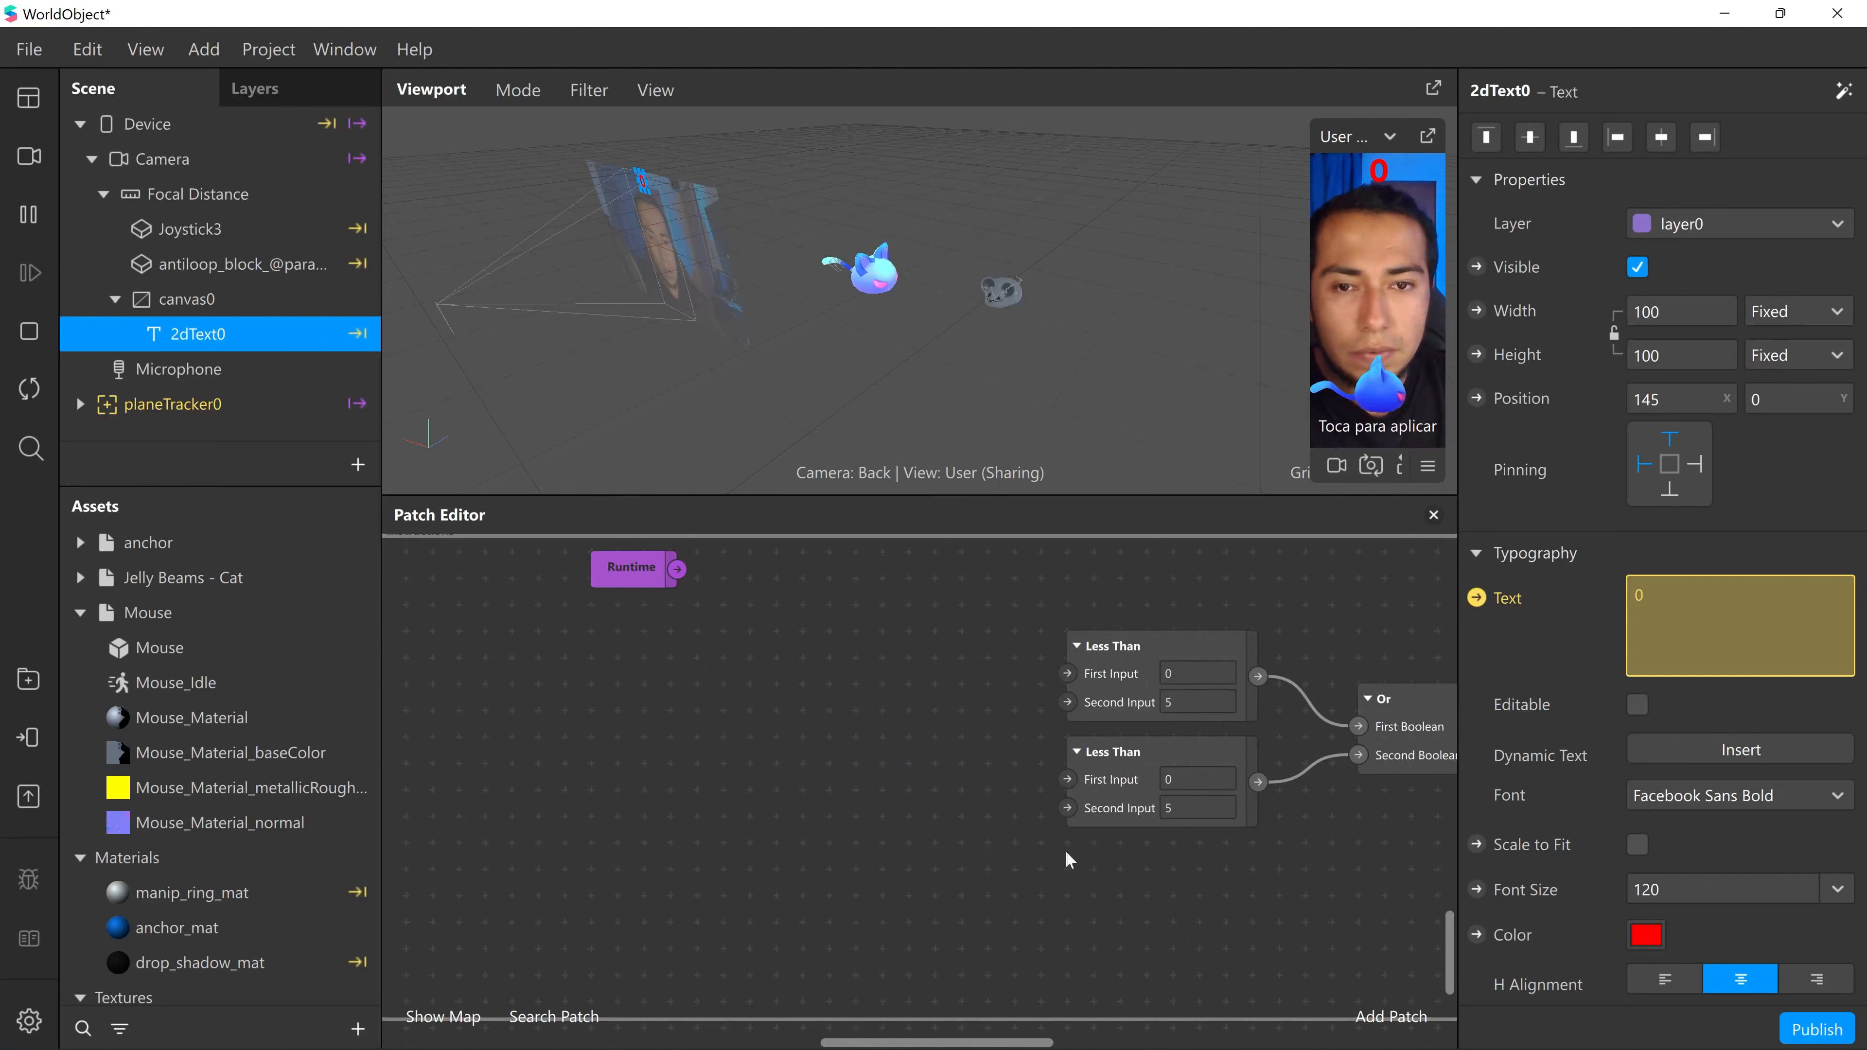
- Arrange the Camera and Pulse patches in a row ahead of the Option Switch
scroll(1070, 809, left, 3)
scroll(1070, 795, left, 15)
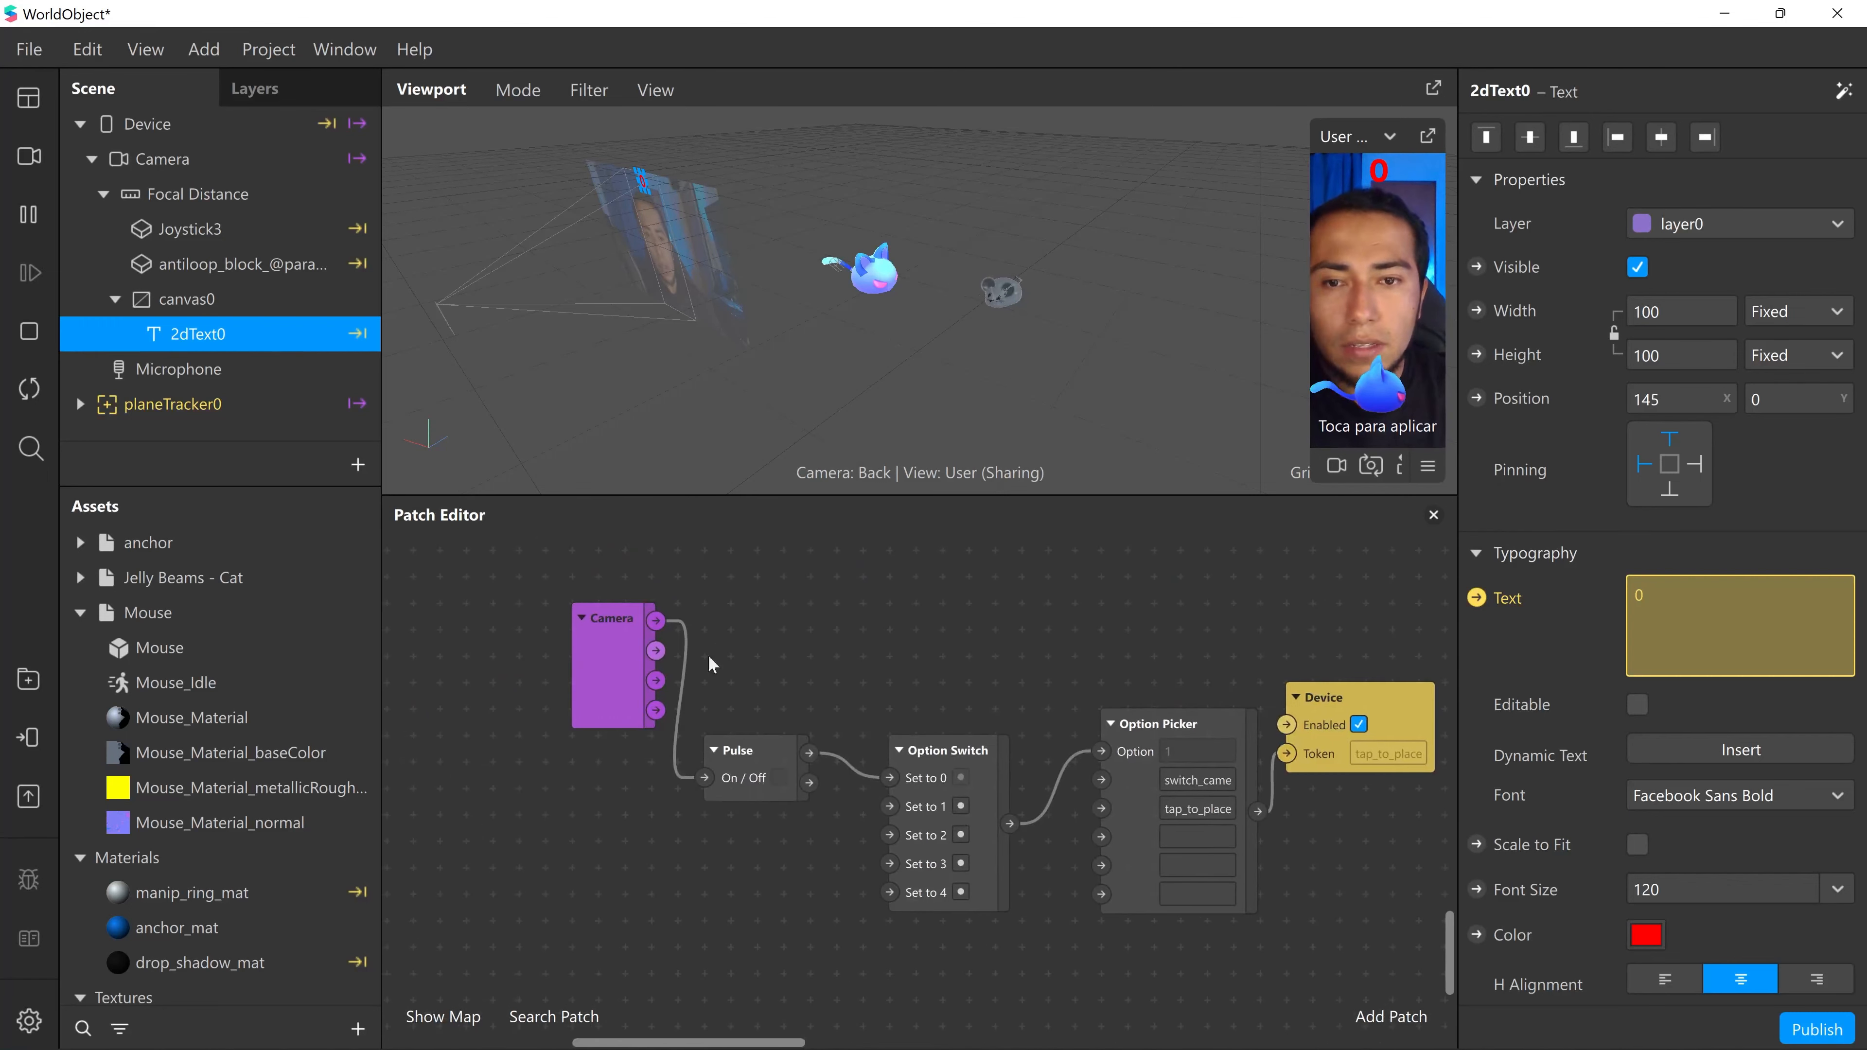
drag(614, 677, 563, 812)
click(784, 769)
drag(784, 769, 781, 742)
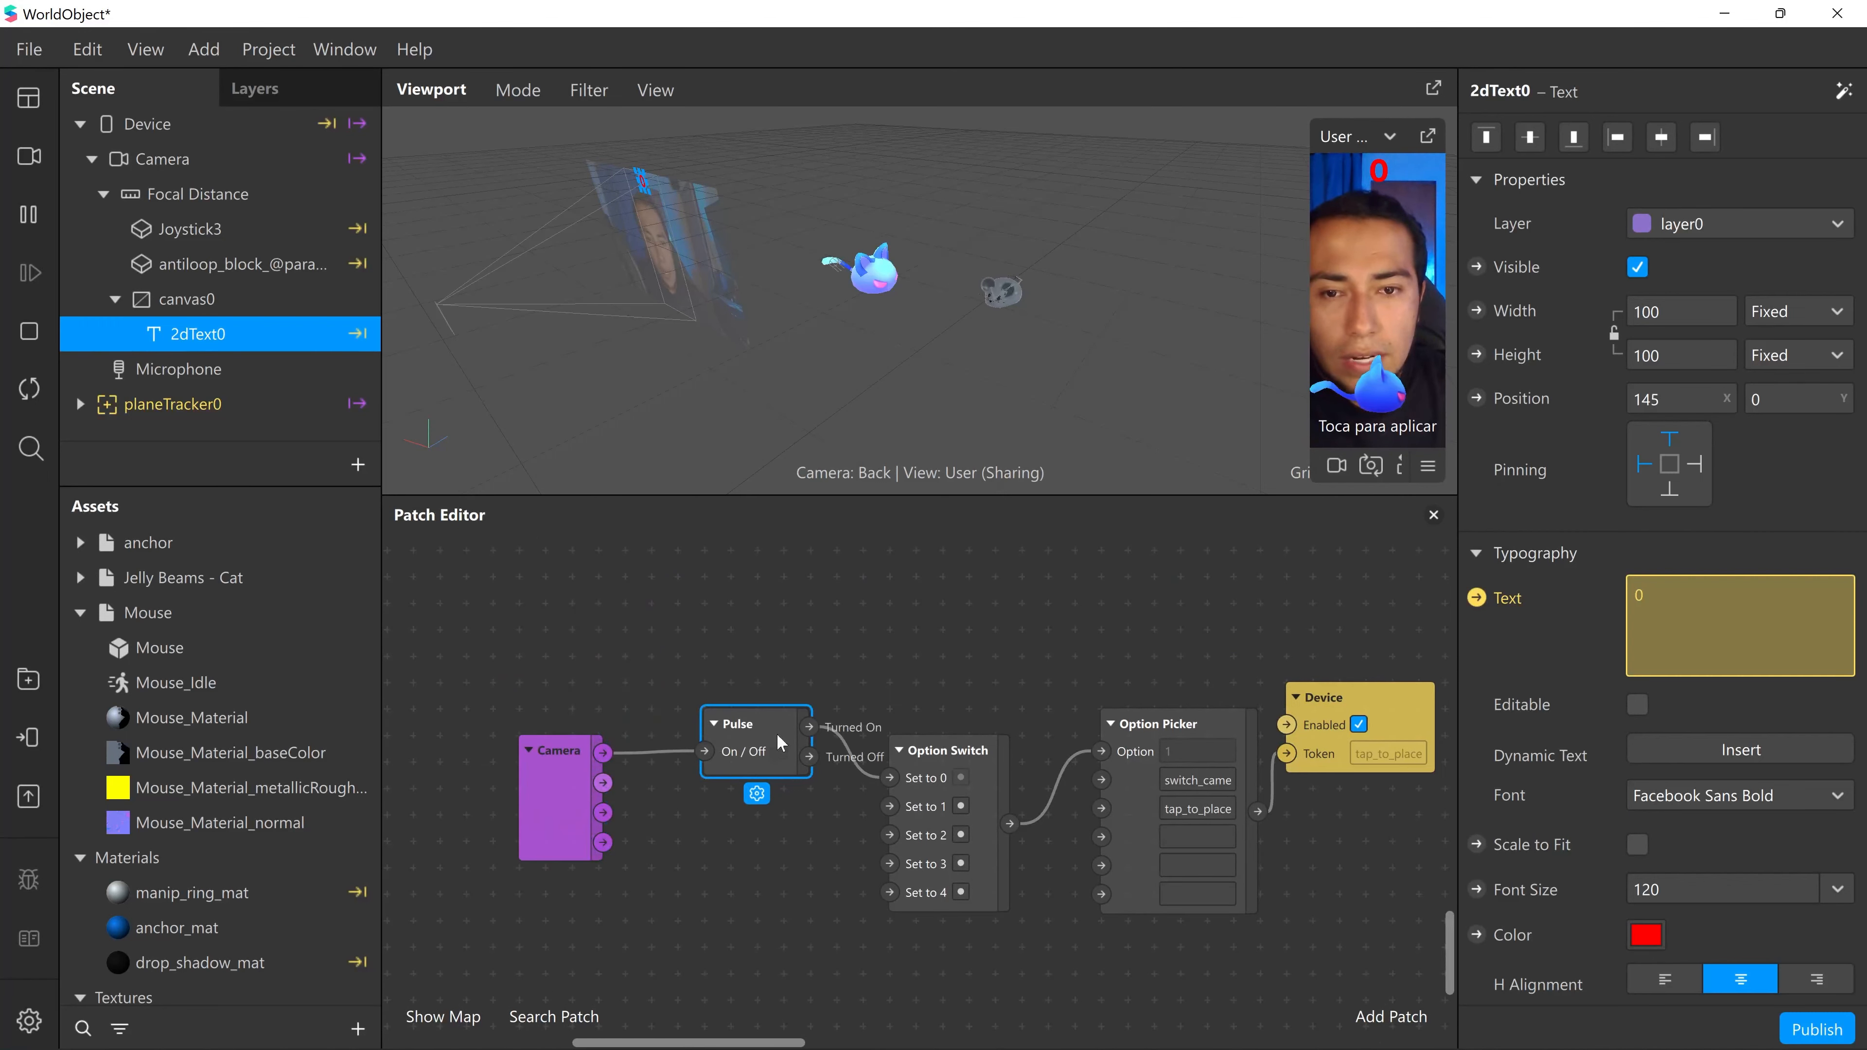
- Link the Camera's second output to Set to 1 of the Option Switch through a Pulse patch placed under the existing Pulse
drag(602, 785, 891, 807)
drag(742, 752, 735, 804)
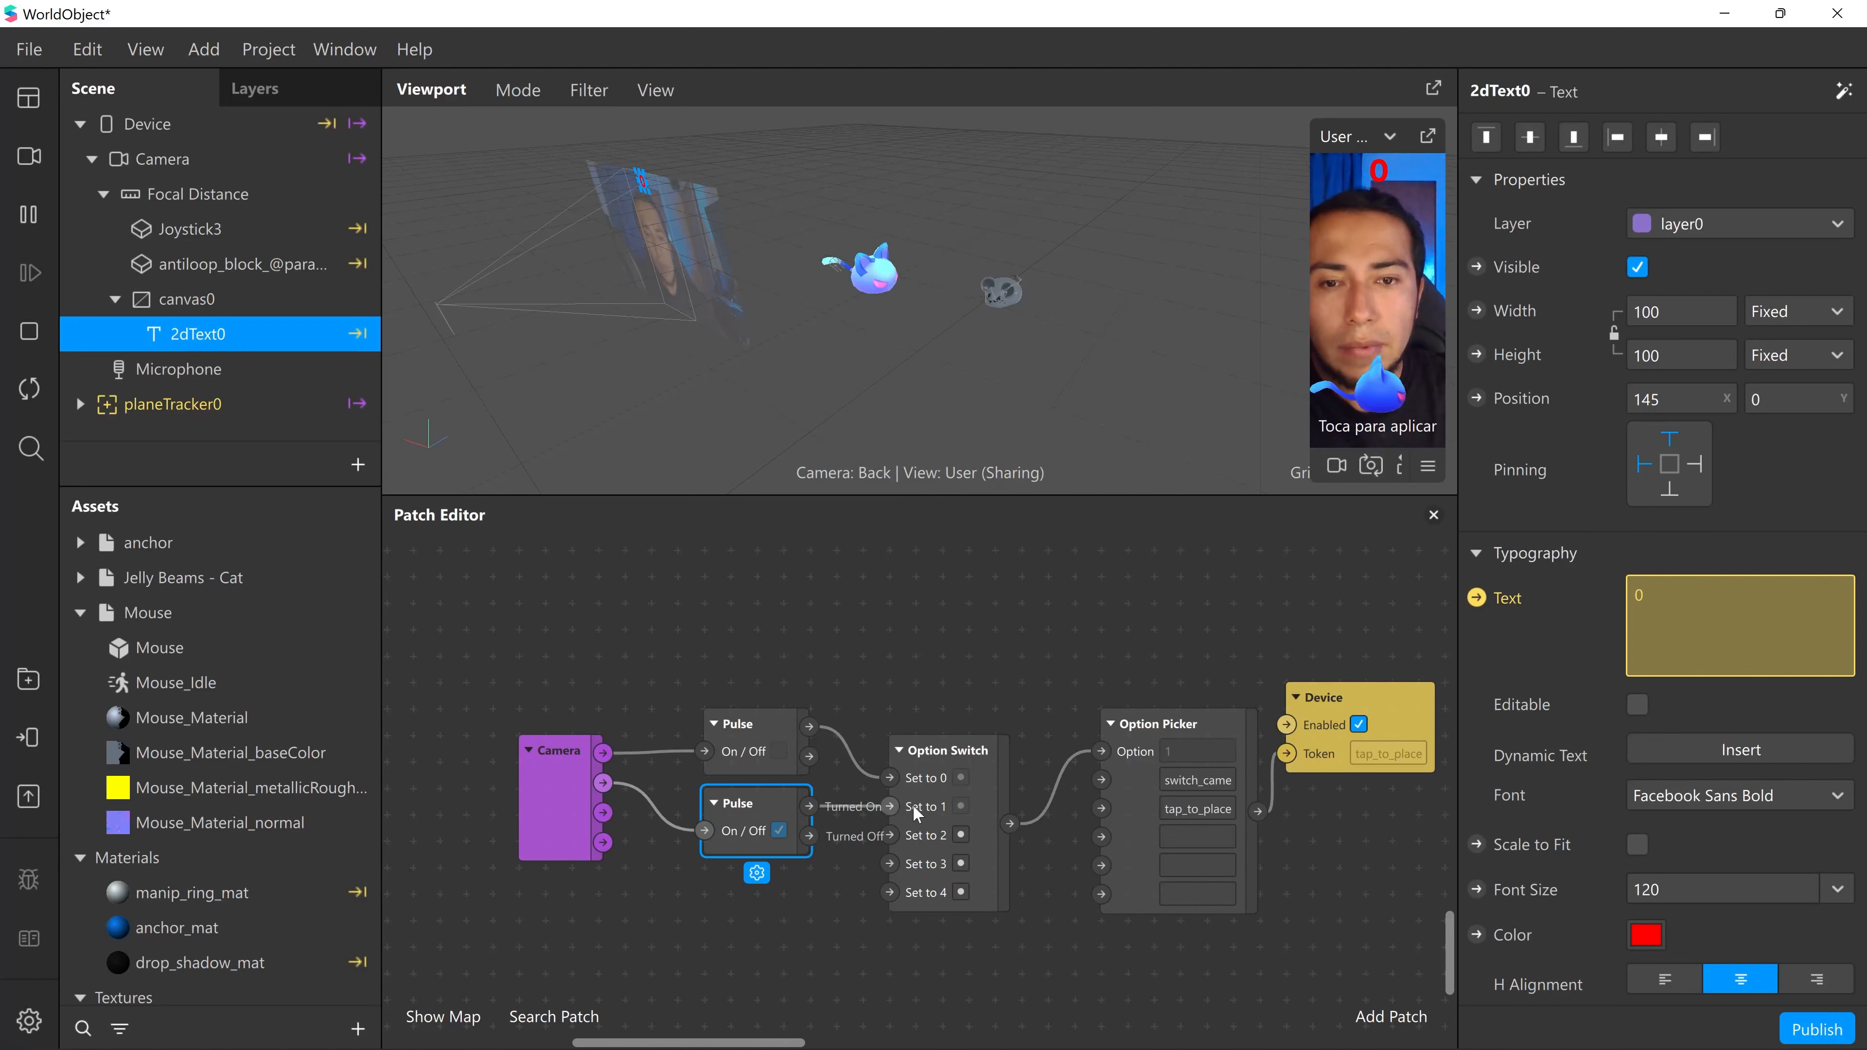
drag(1208, 809, 1186, 822)
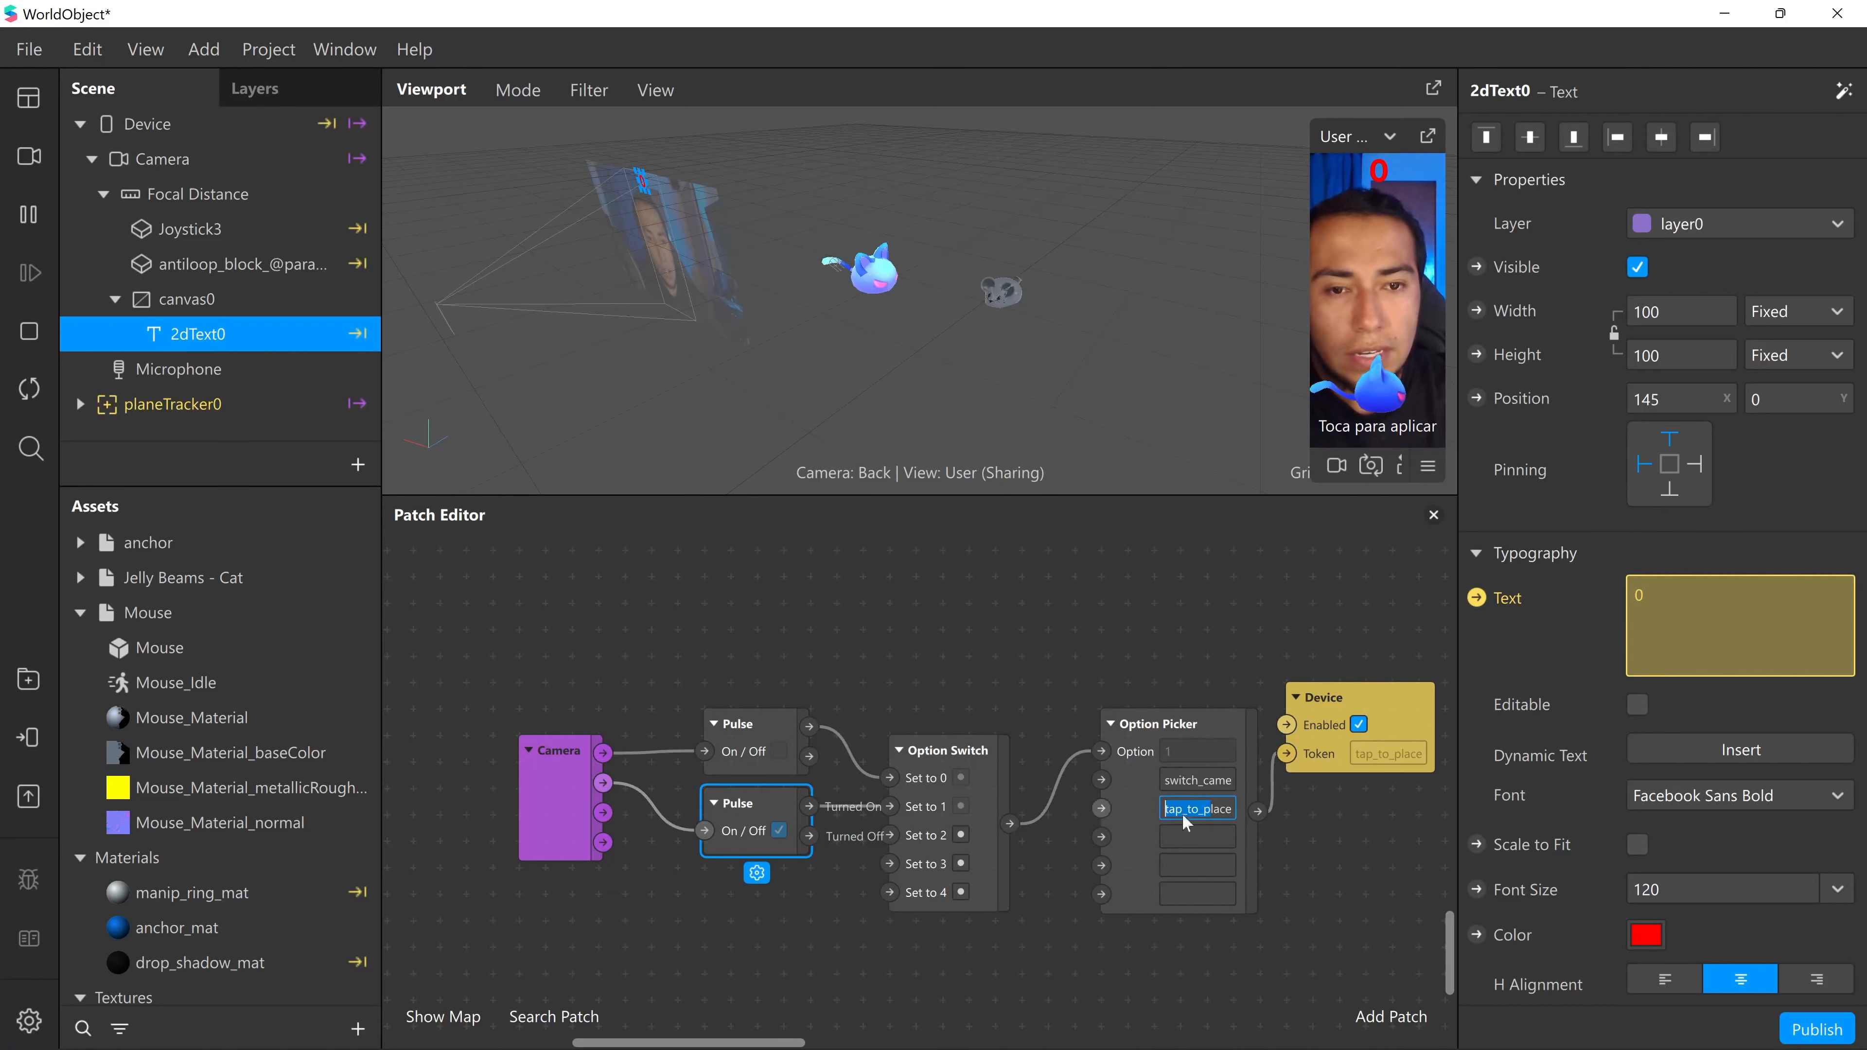
- Add a Screen Tap patch below the Camera patch and connect its first output to the Option Switch's Set to 2 input
scroll(936, 942, left, 2)
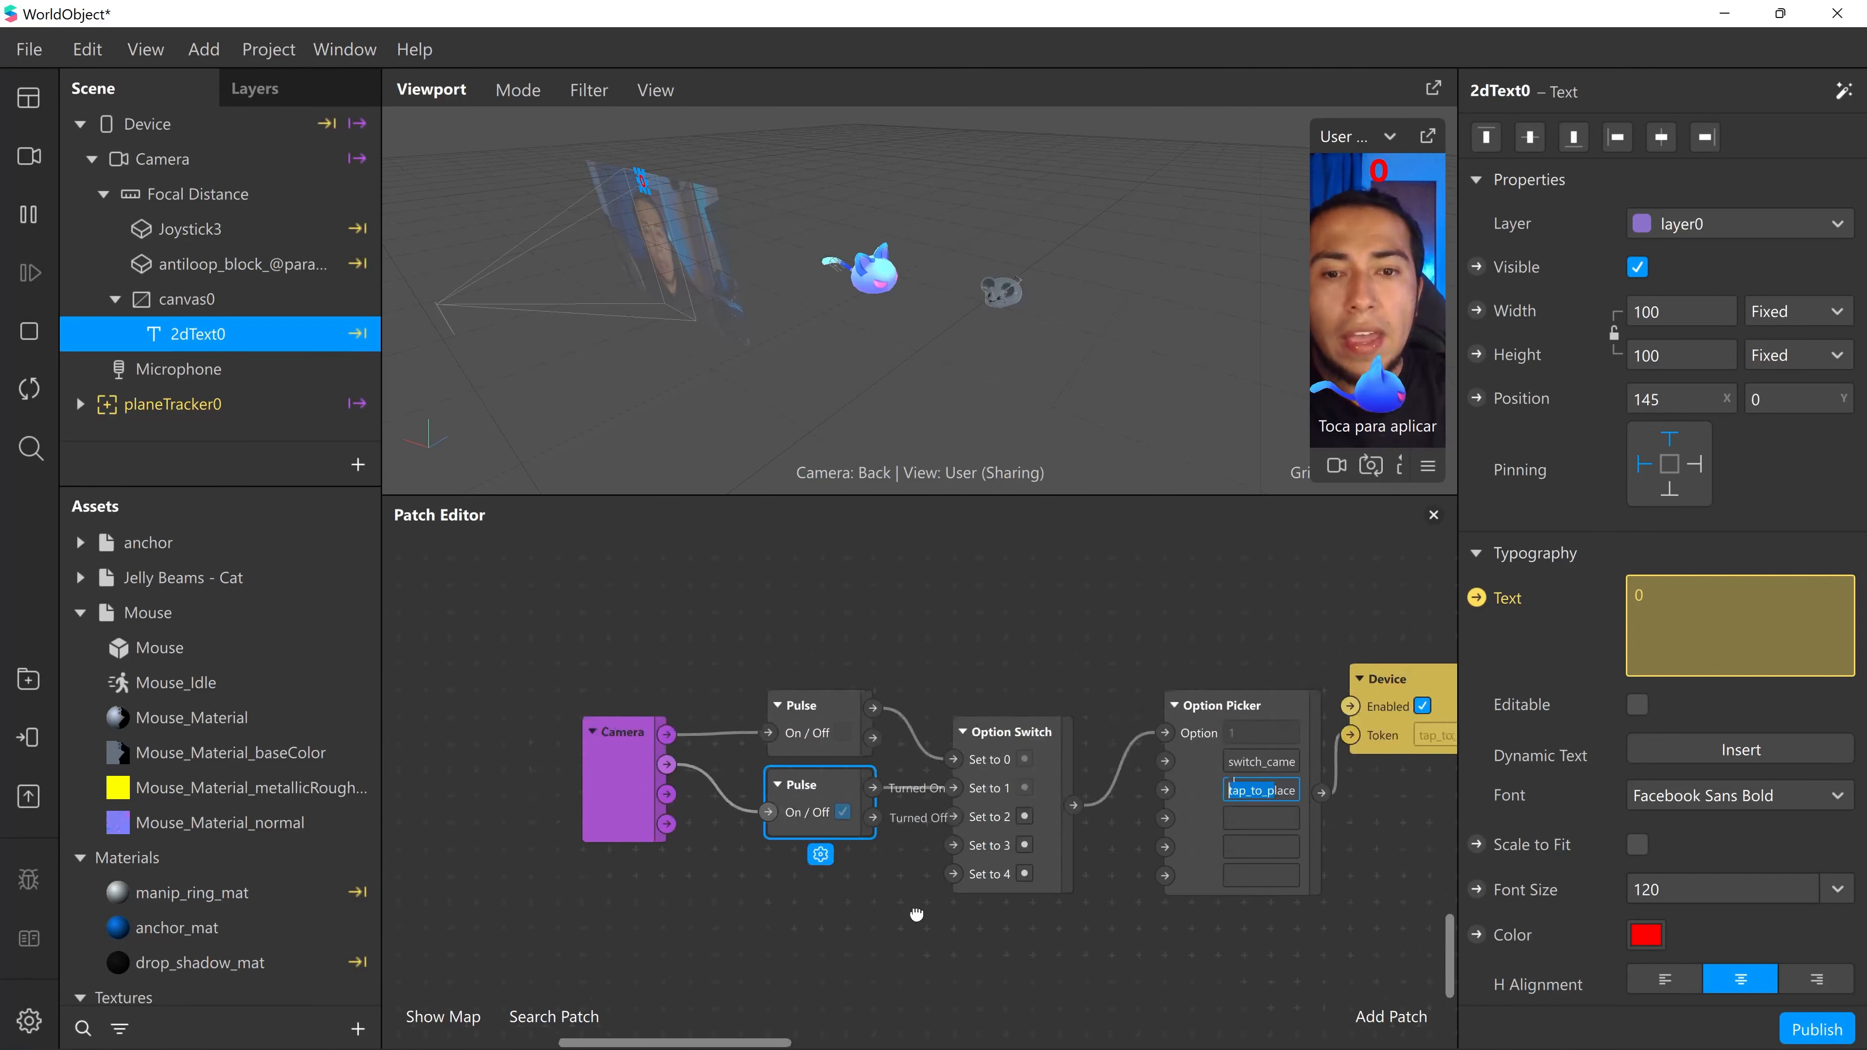
double_click(726, 922)
text(scre)
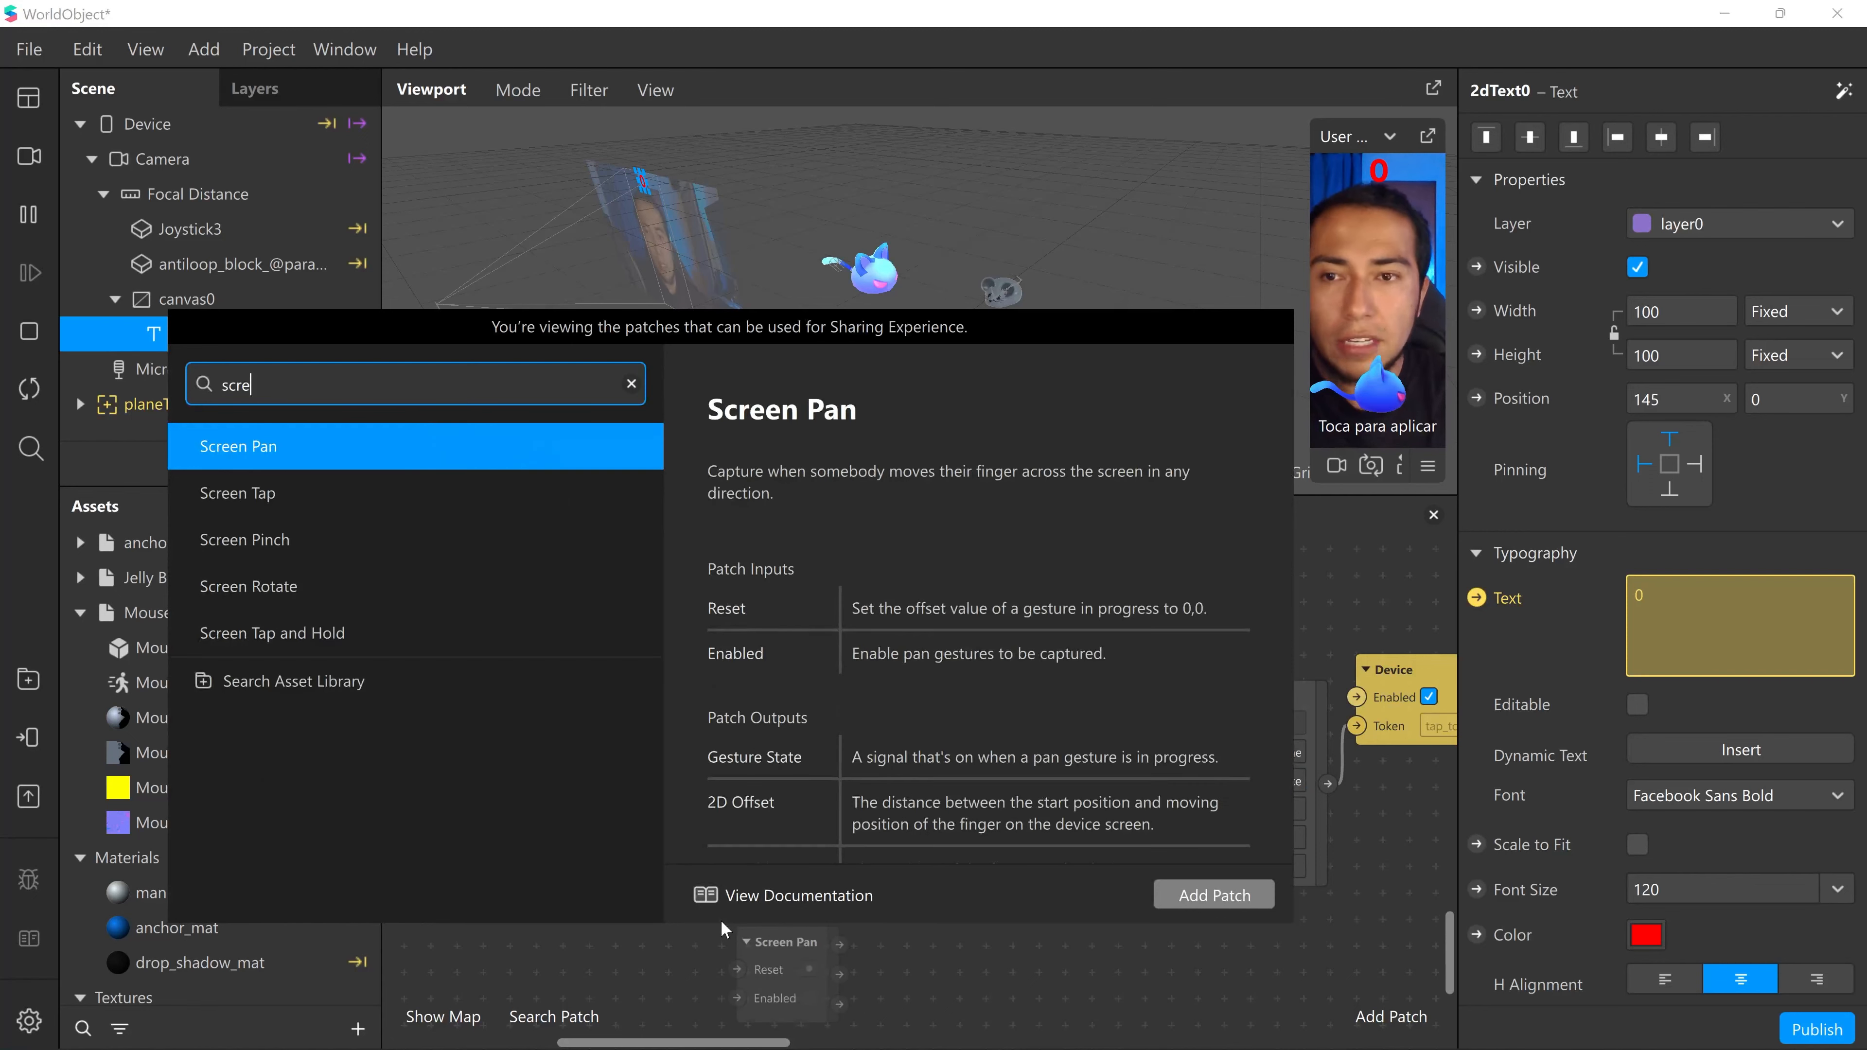
key(Down)
key(Return)
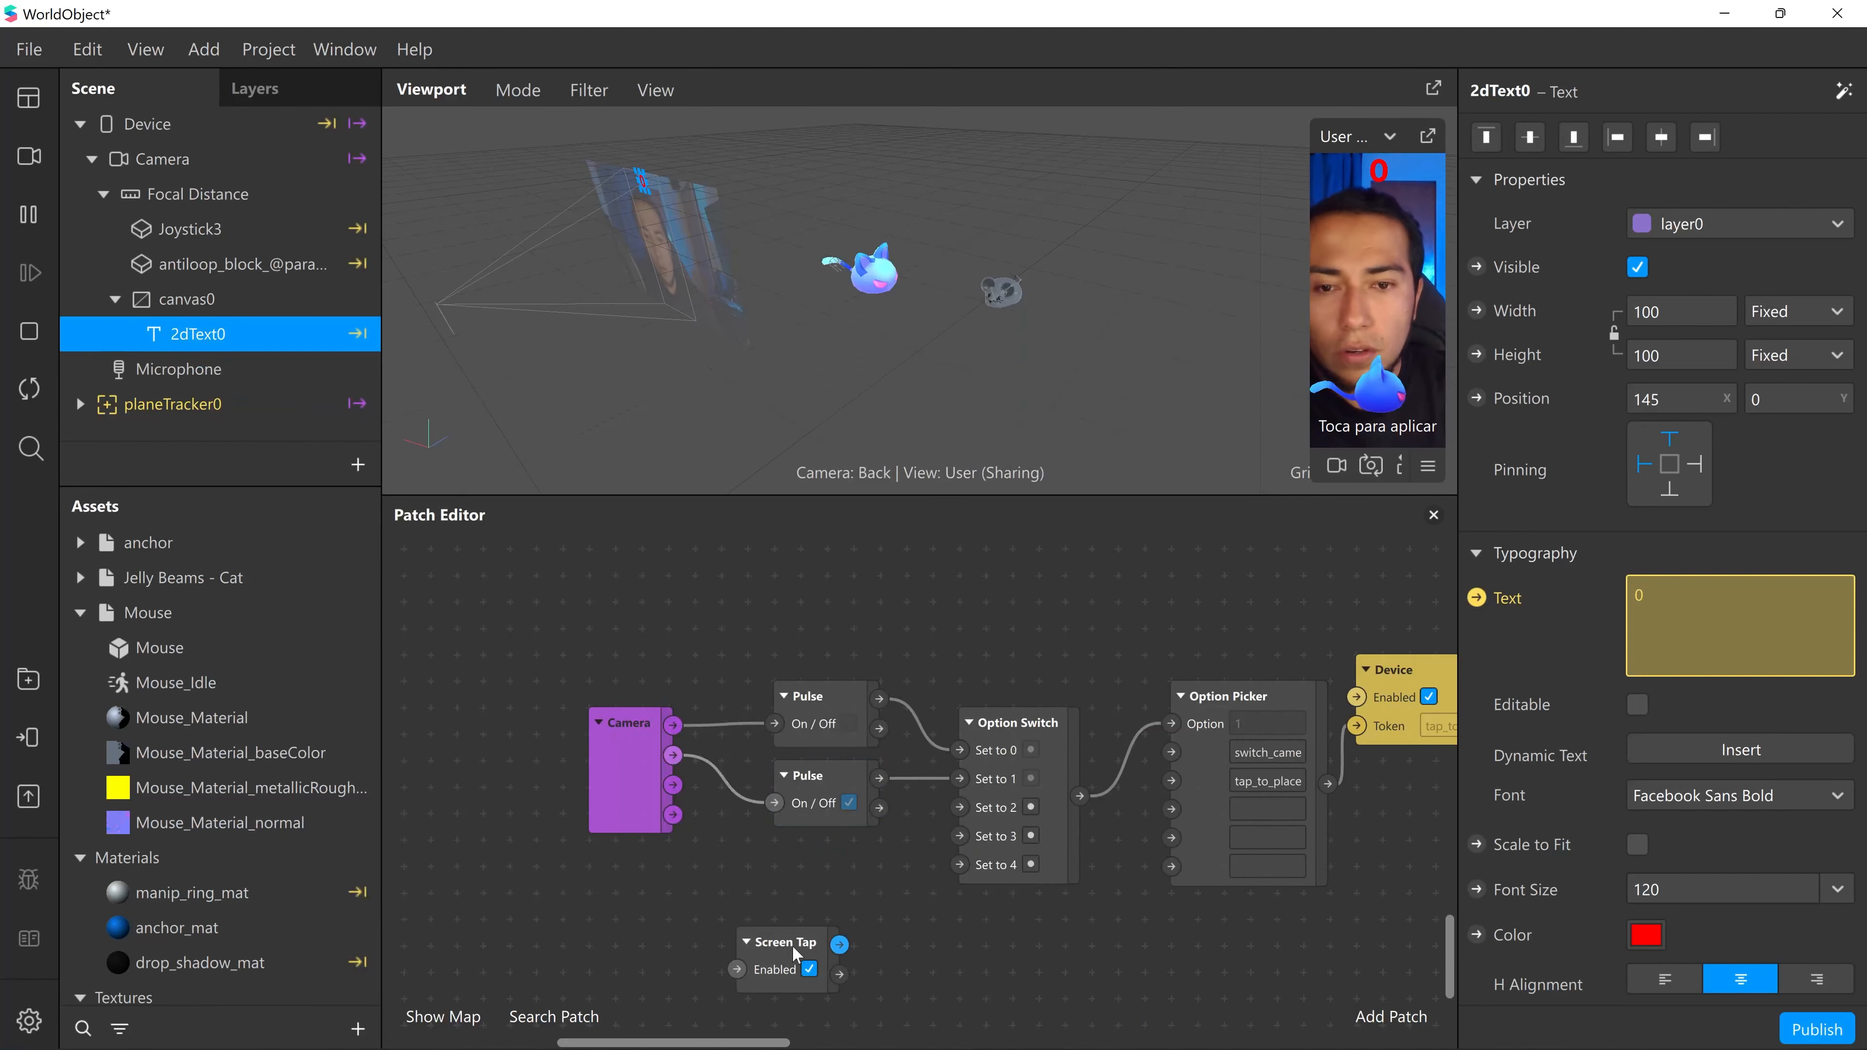
drag(795, 954, 959, 807)
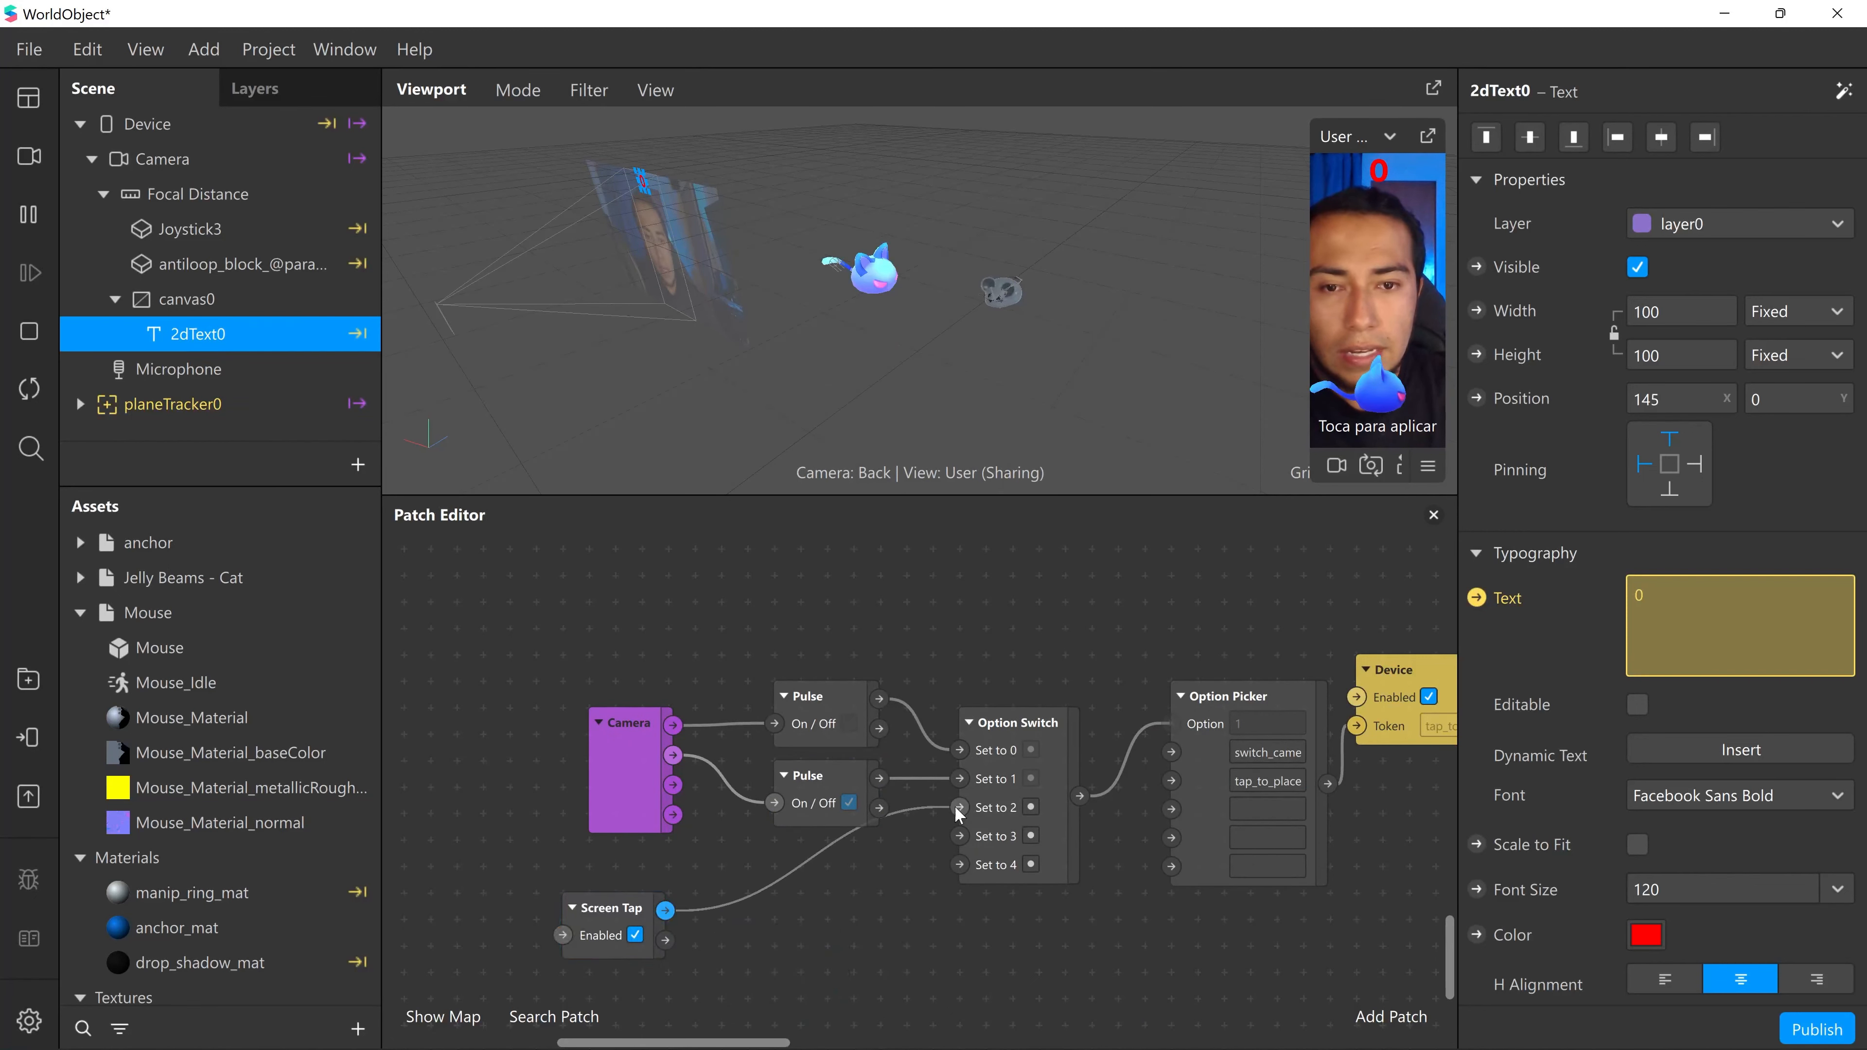
- Open the project's Capabilities properties and expand the Custom Instructions list under Instructions
click(1260, 808)
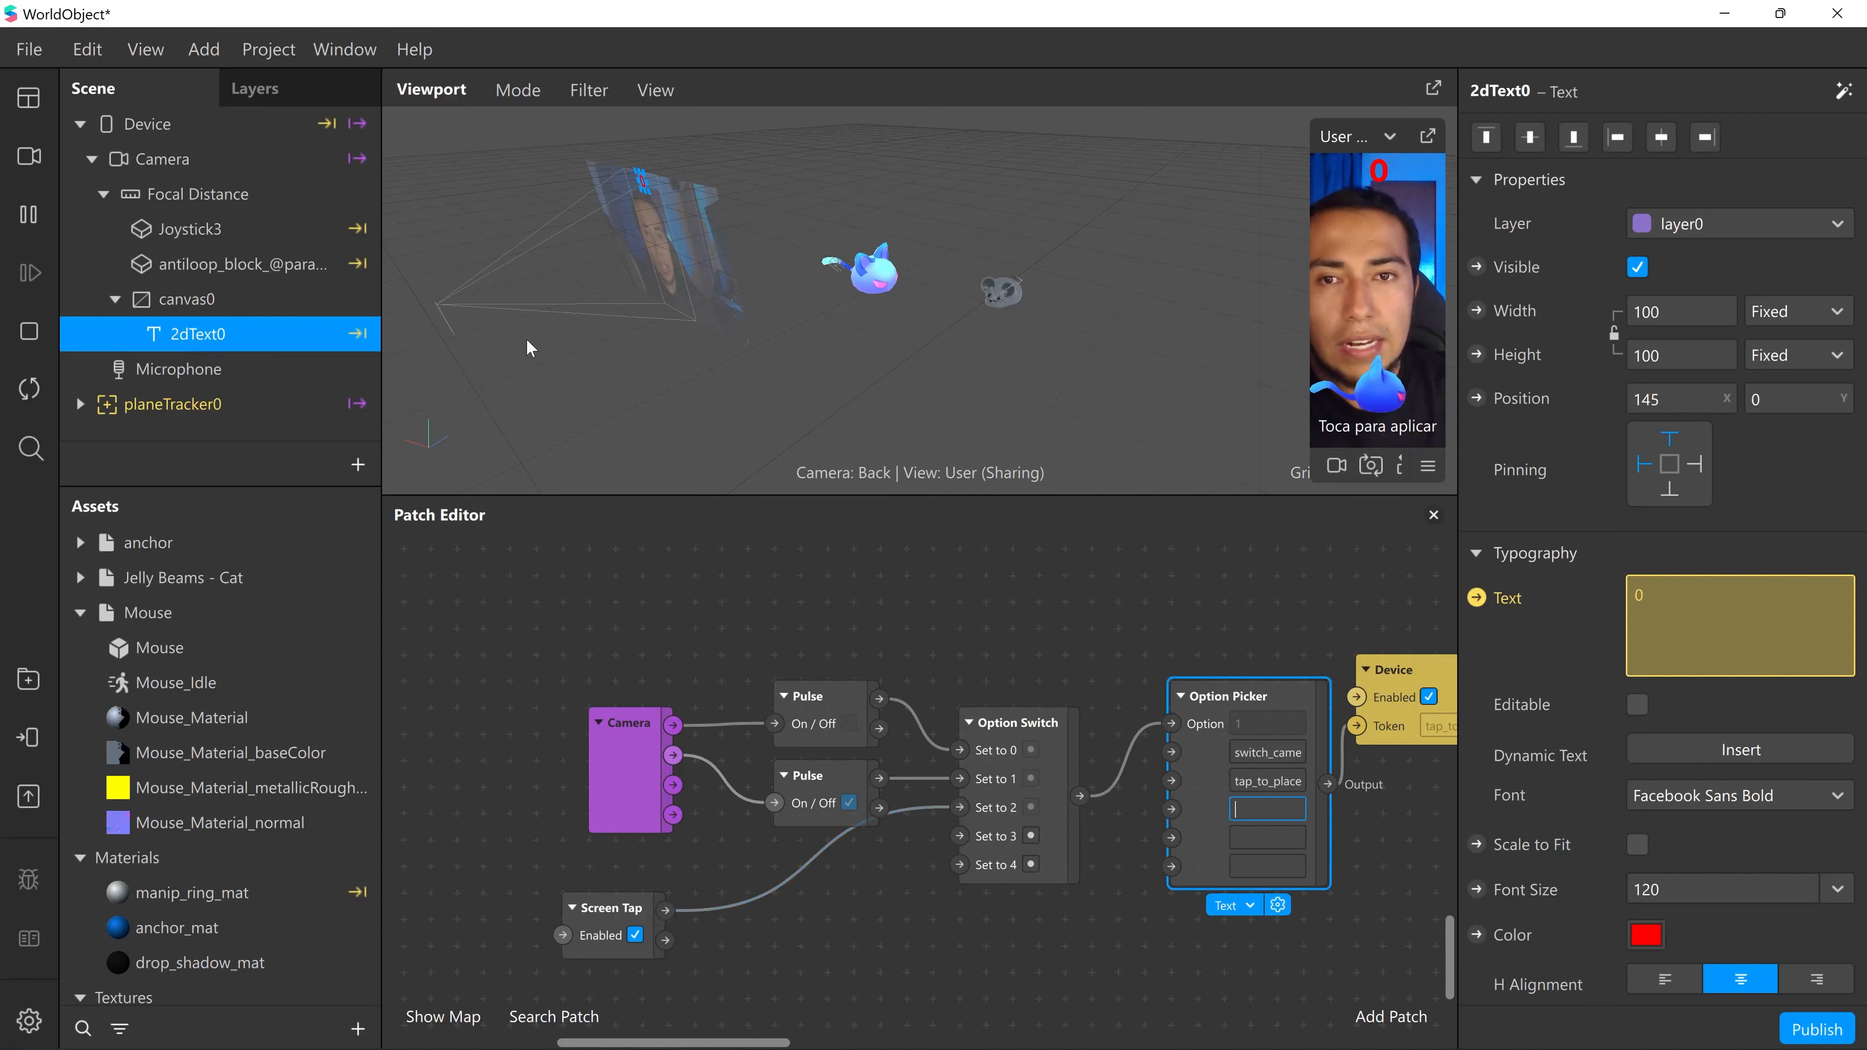
click(359, 50)
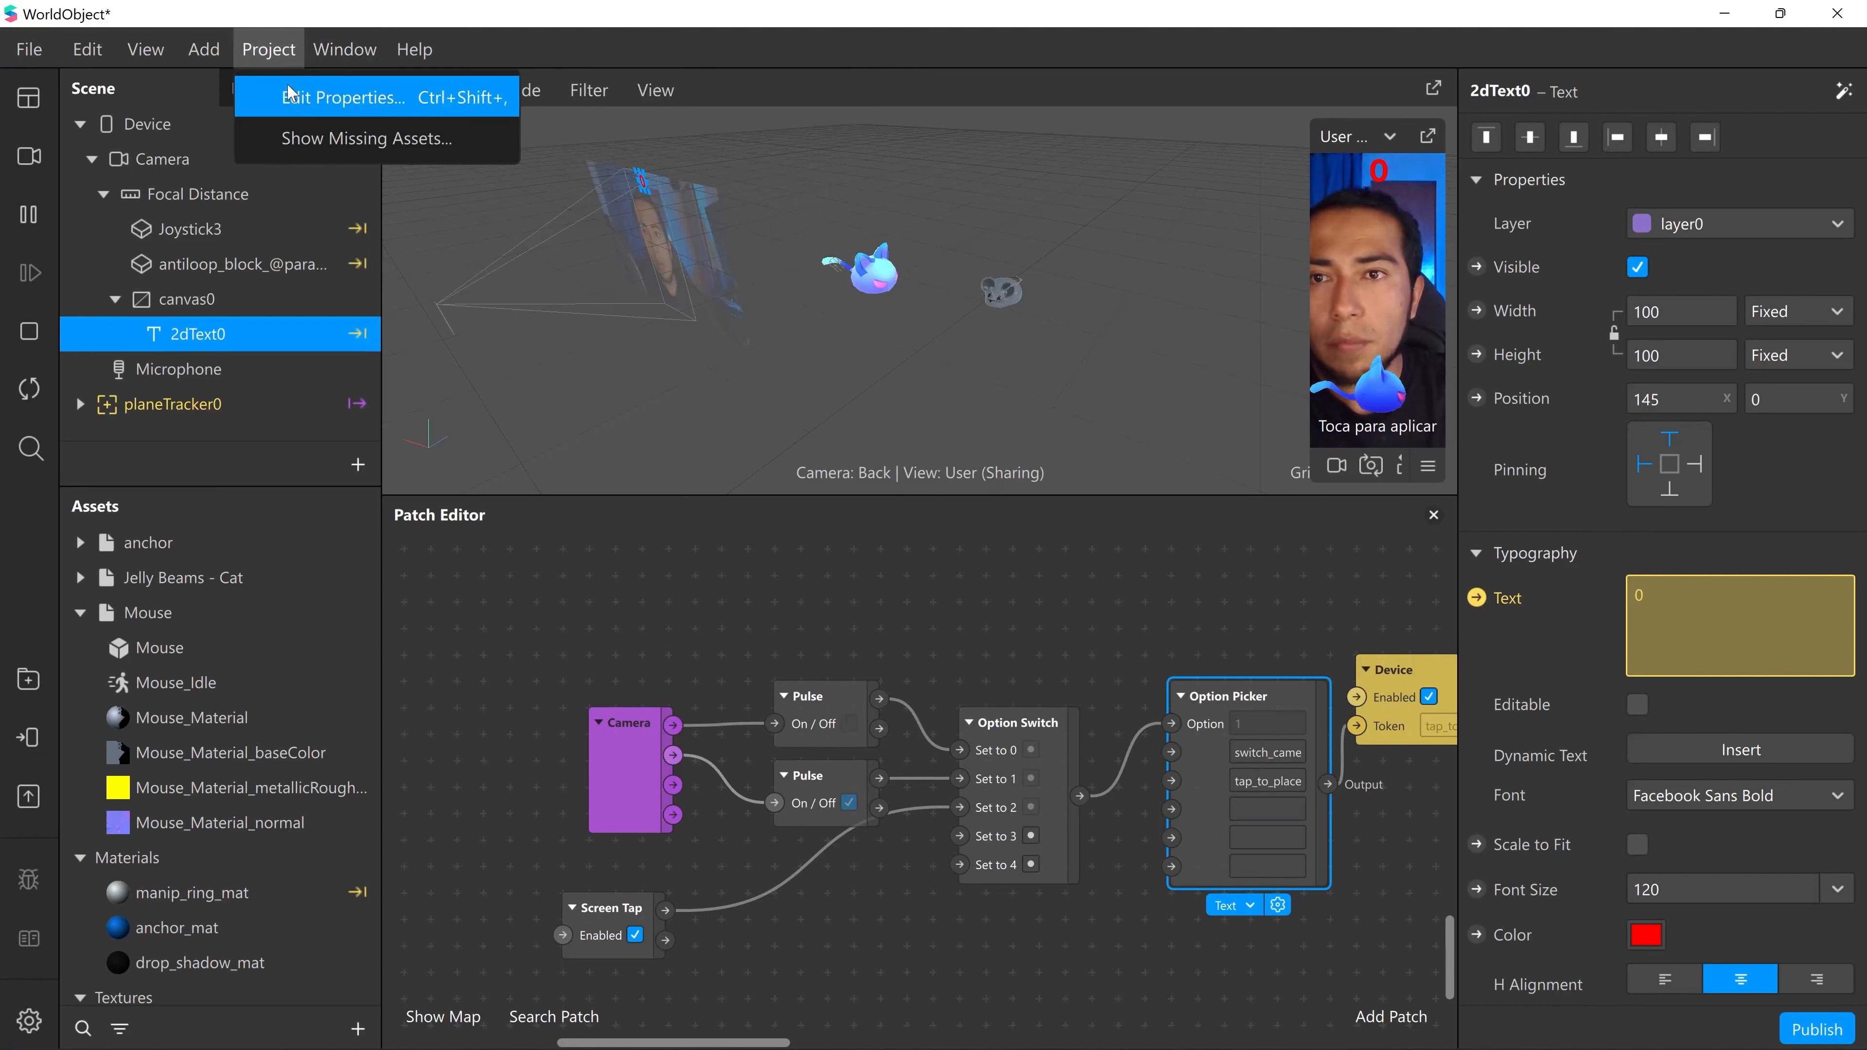
click(292, 95)
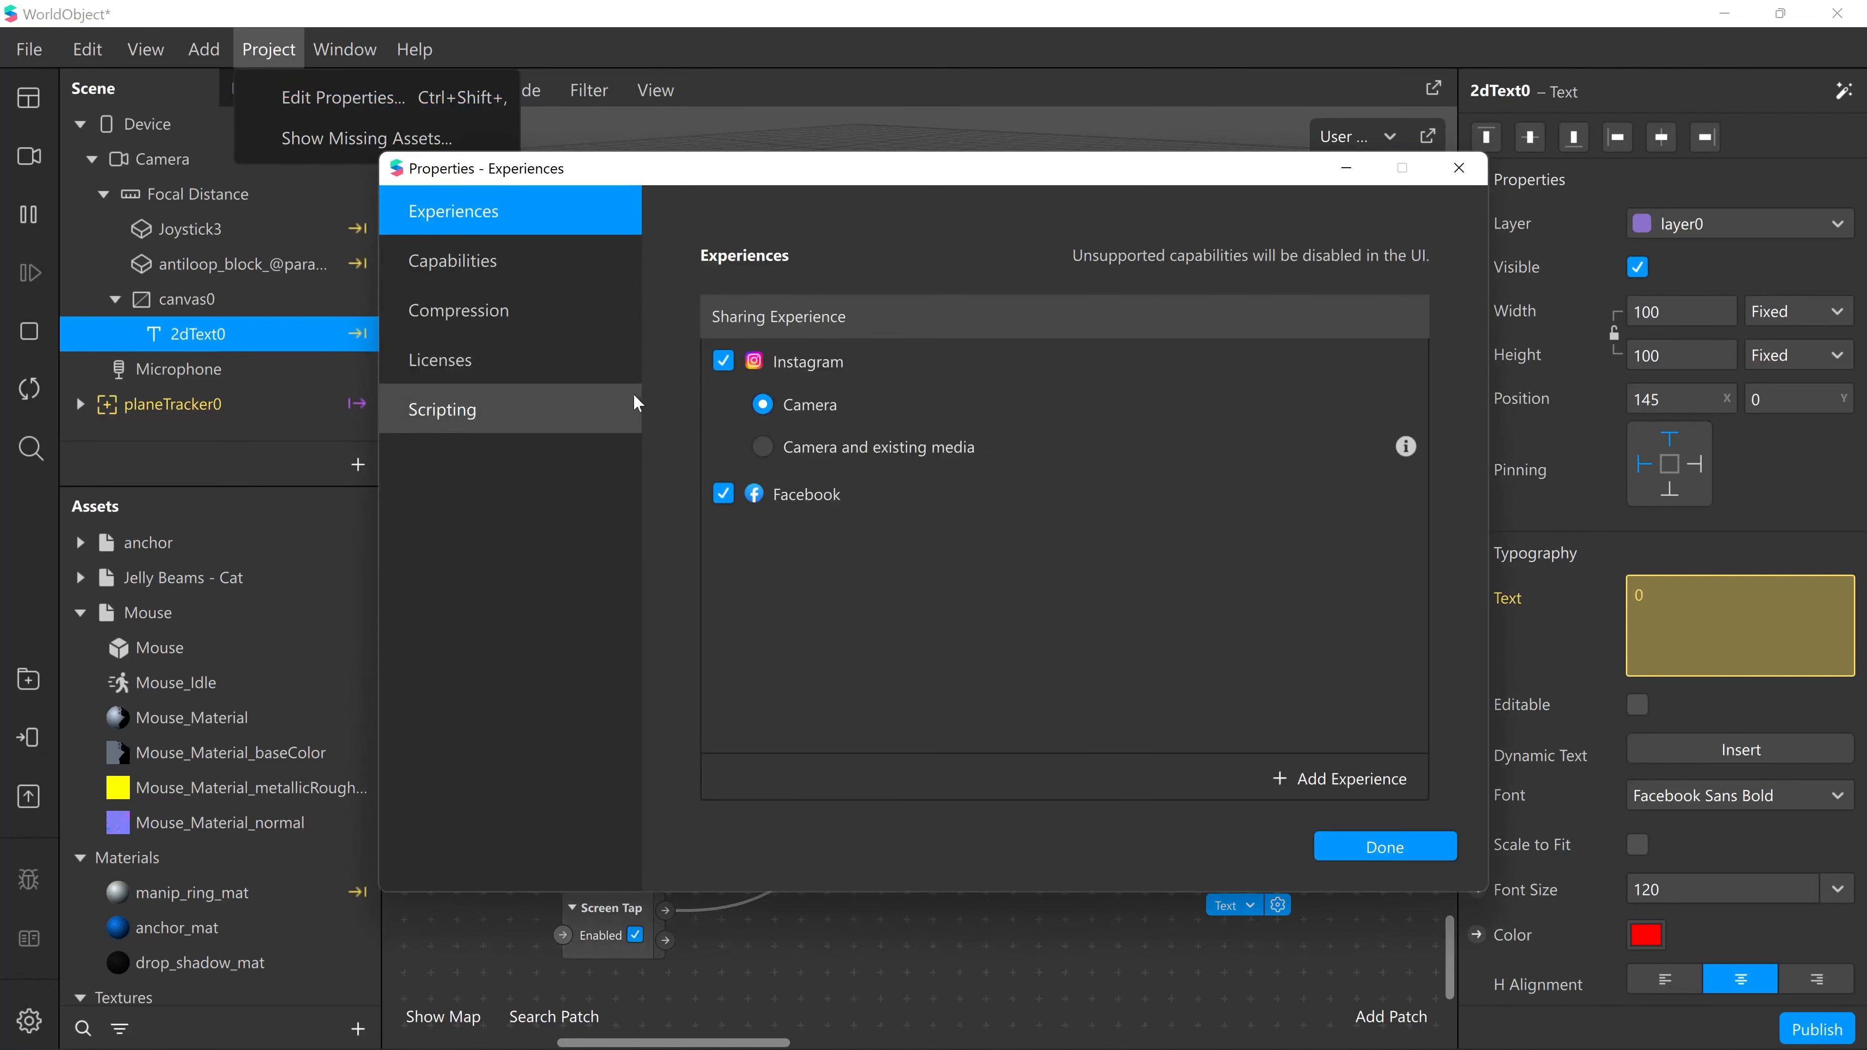
click(468, 274)
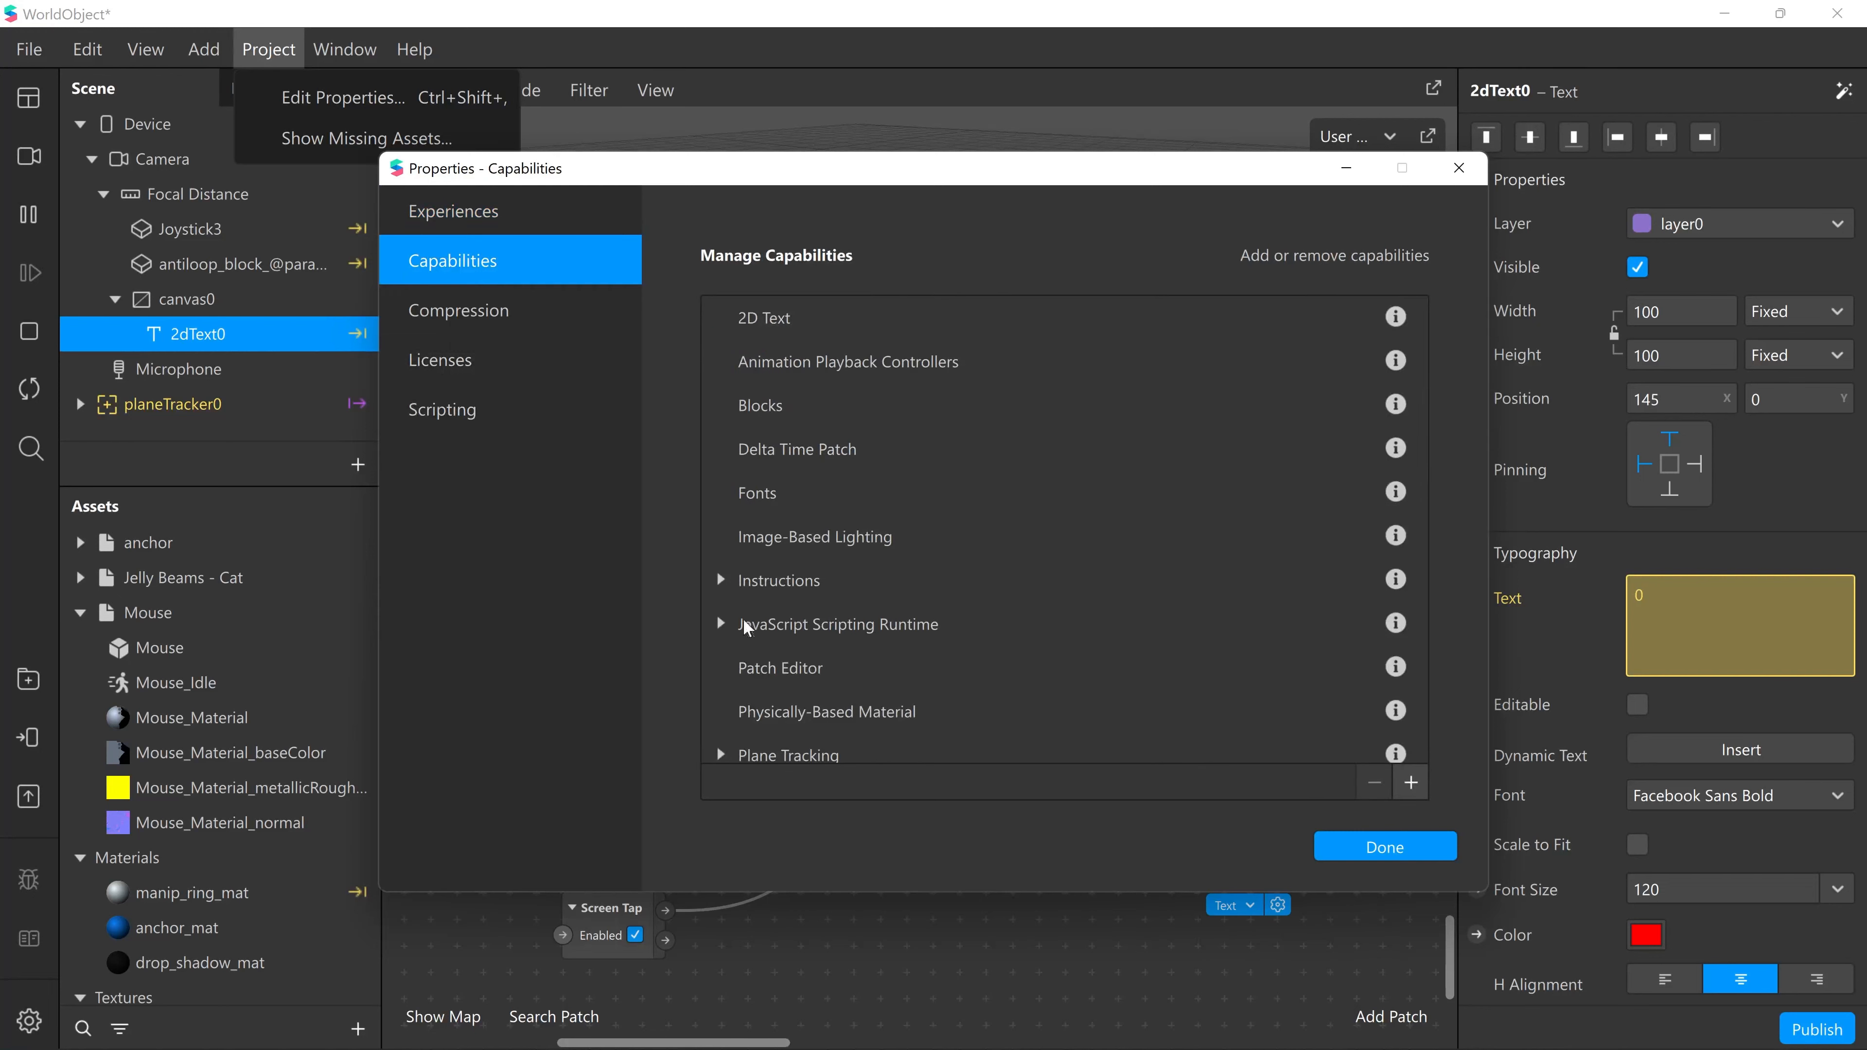
click(720, 580)
scroll(742, 585, down, 1)
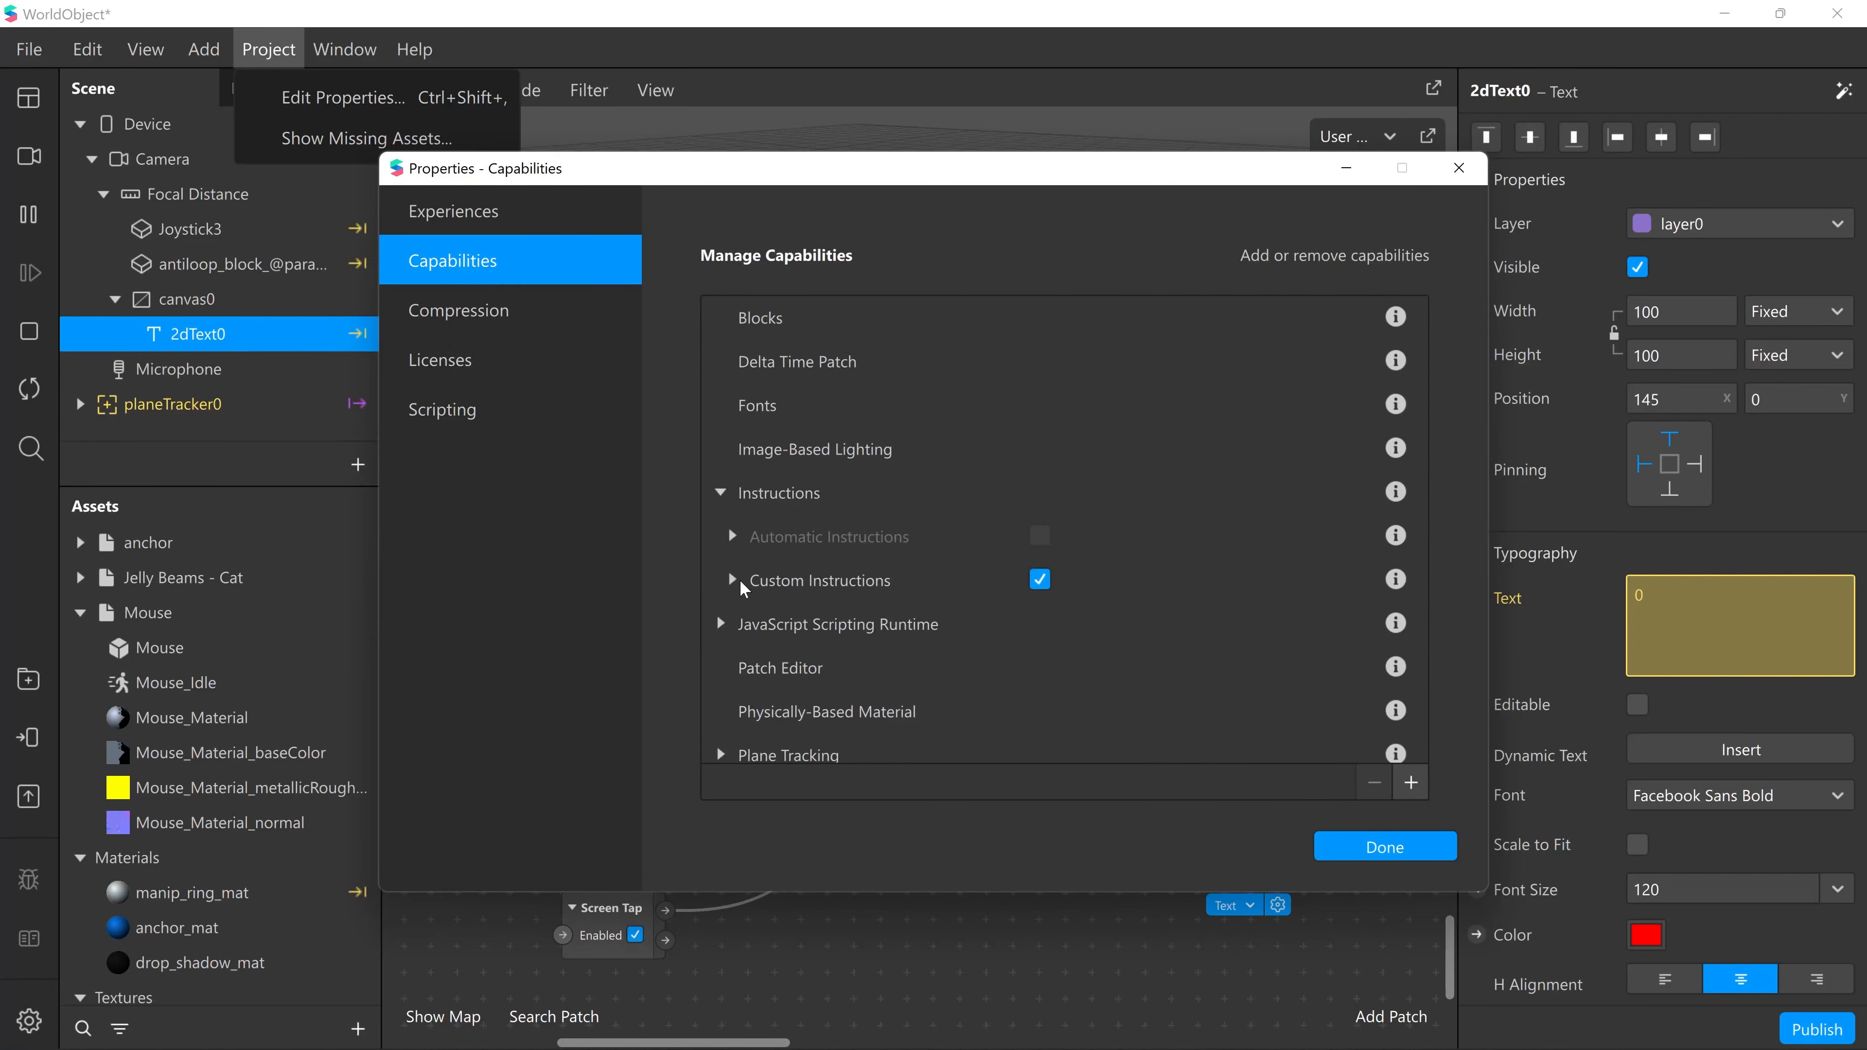
click(738, 581)
scroll(818, 607, down, 2)
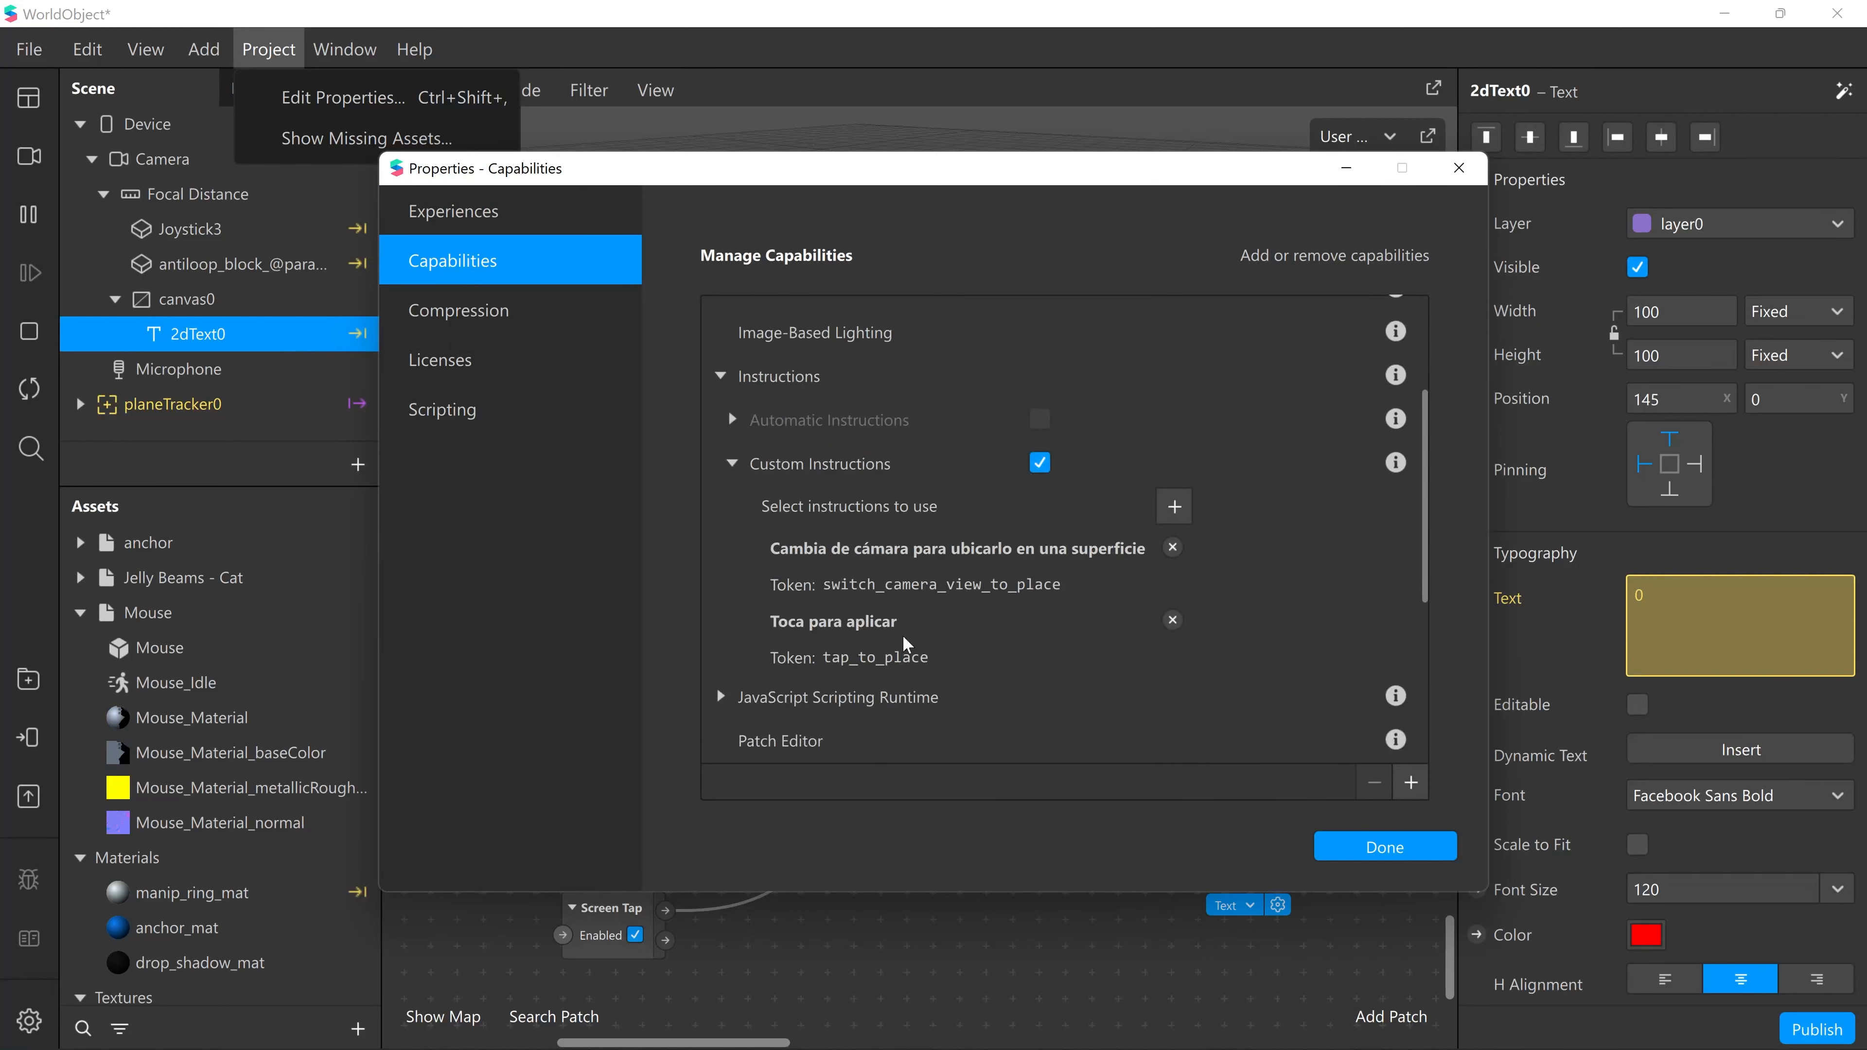
- Search the selectable custom instructions for "toca" and look through the matching texts
click(1175, 506)
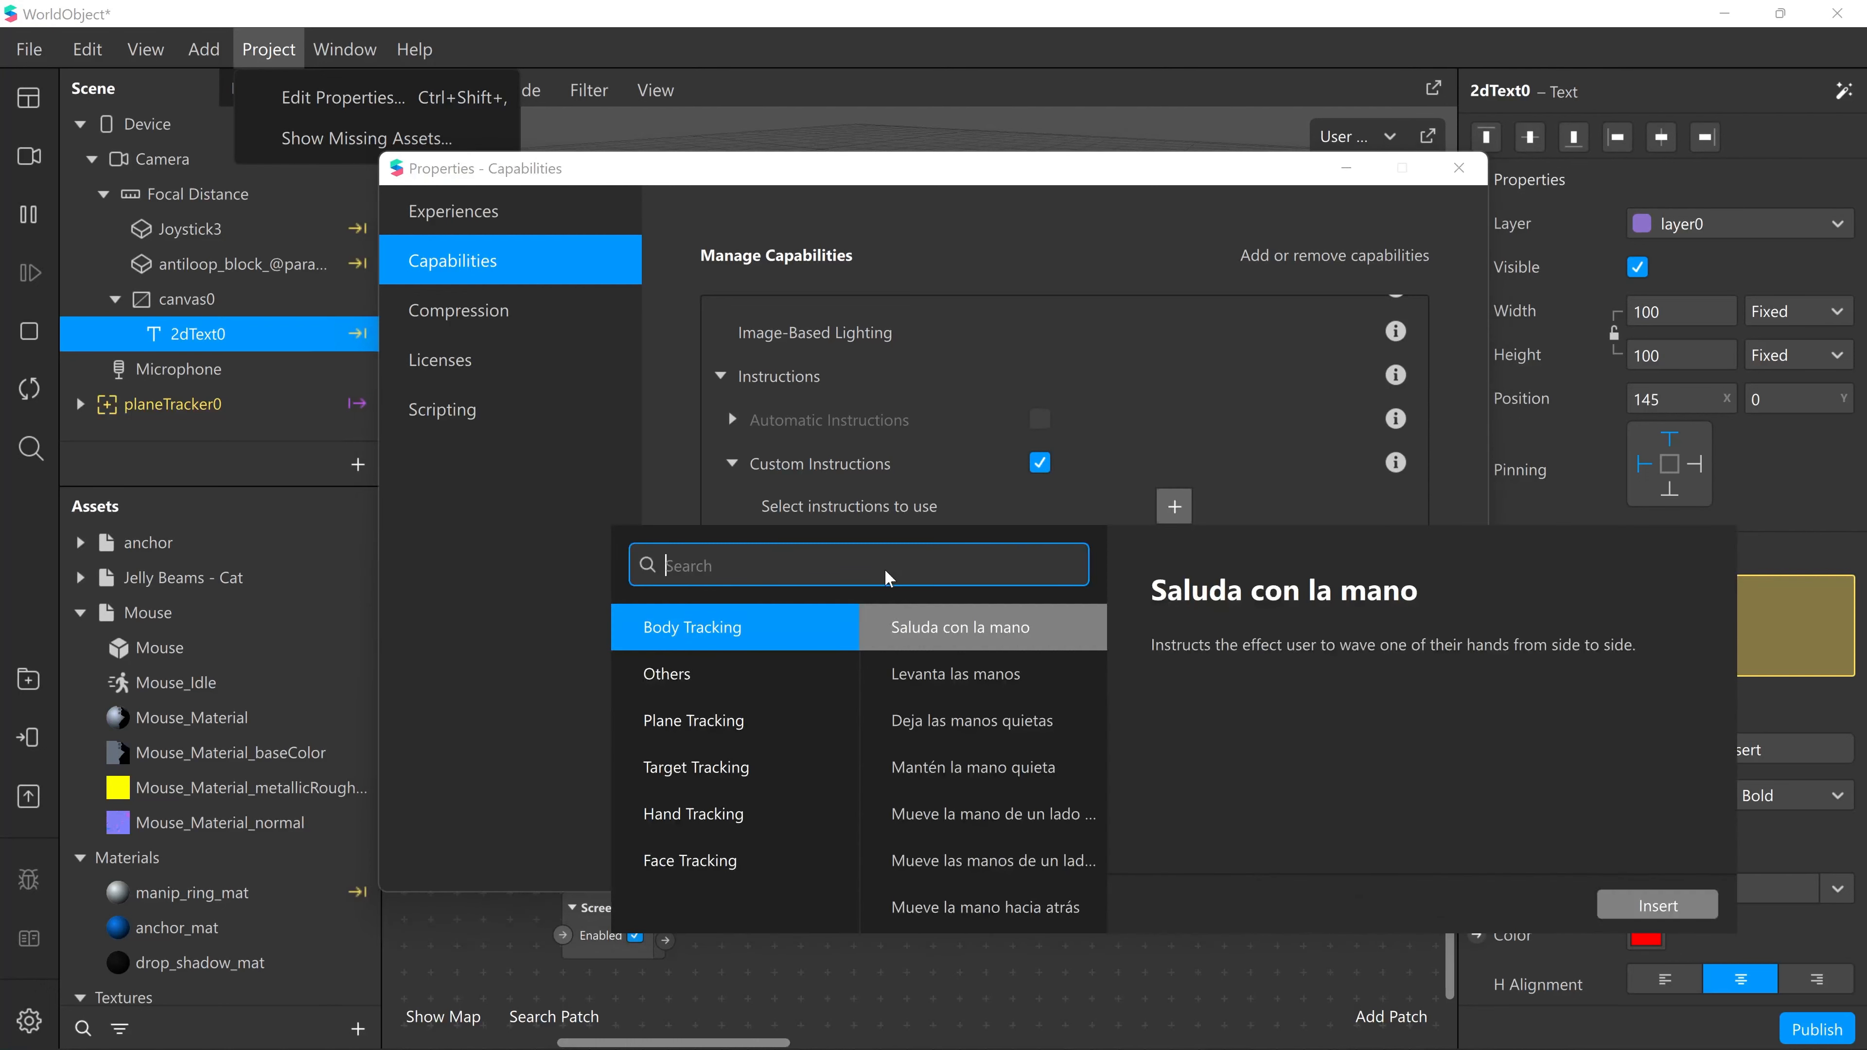
text(toca)
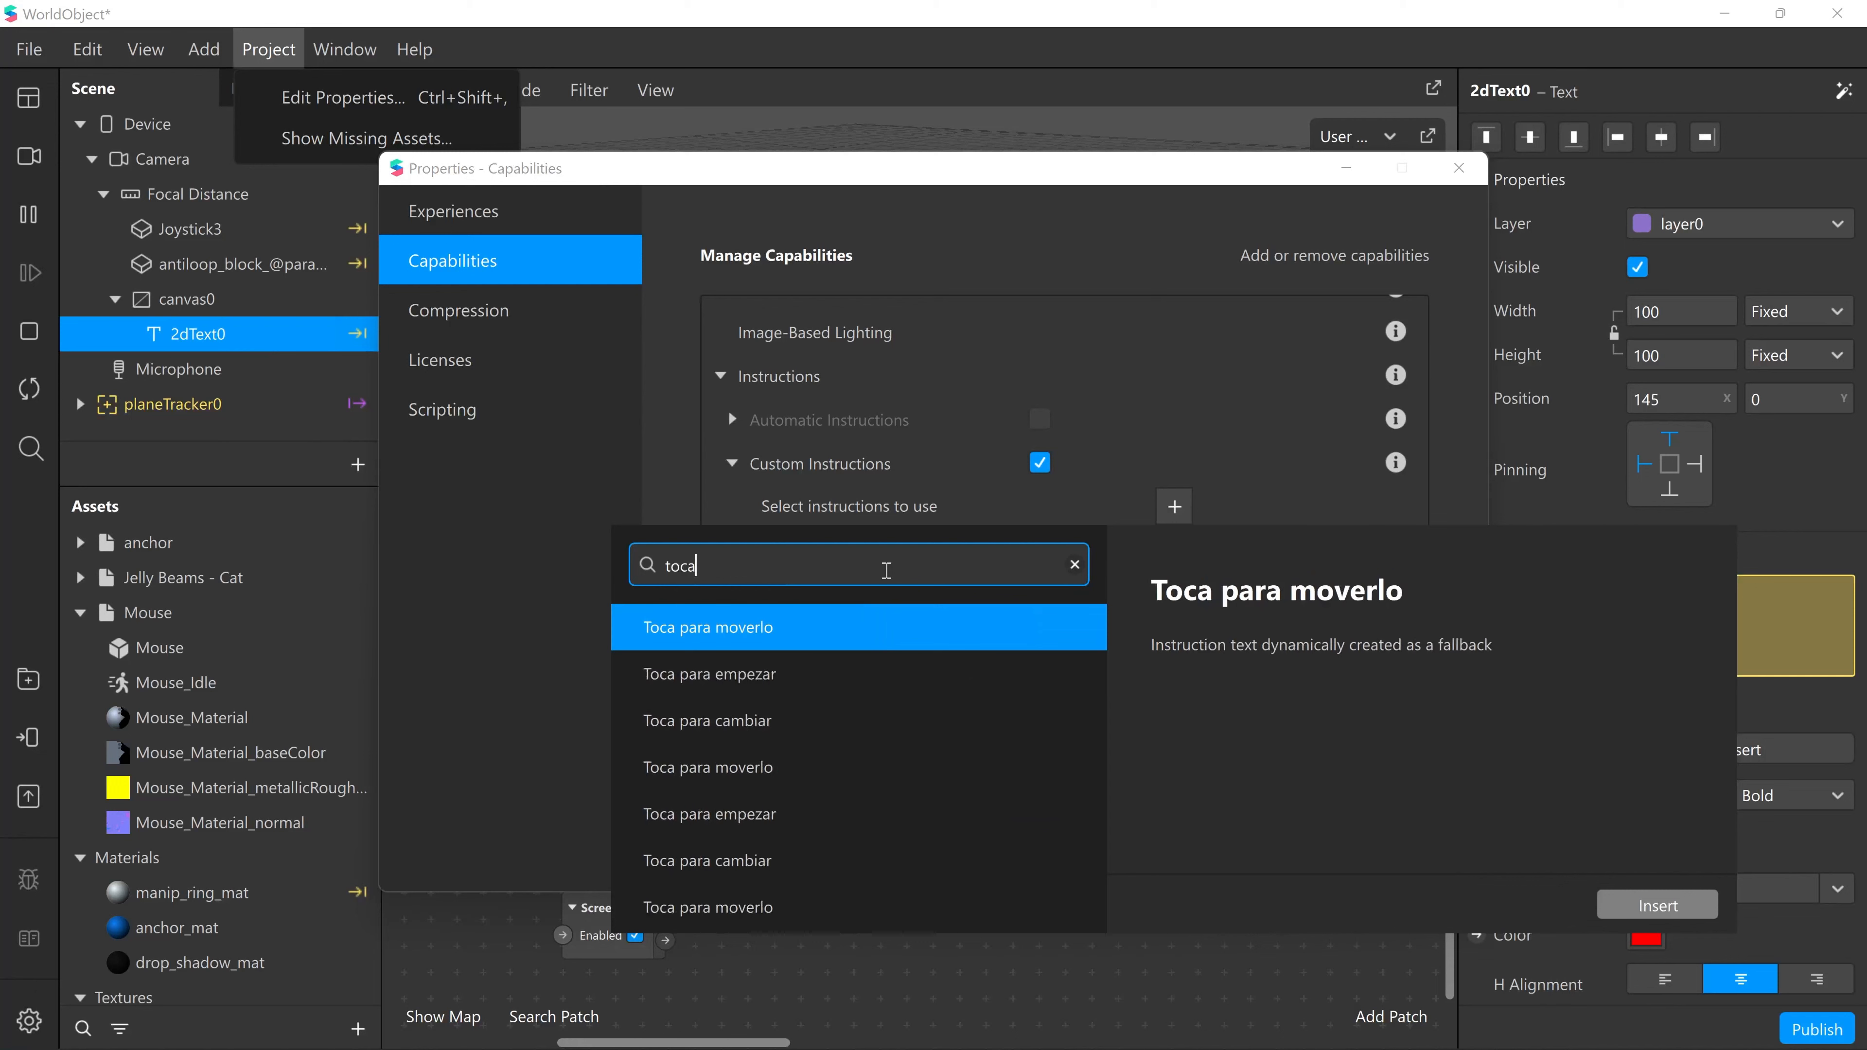
scroll(936, 647, down, 8)
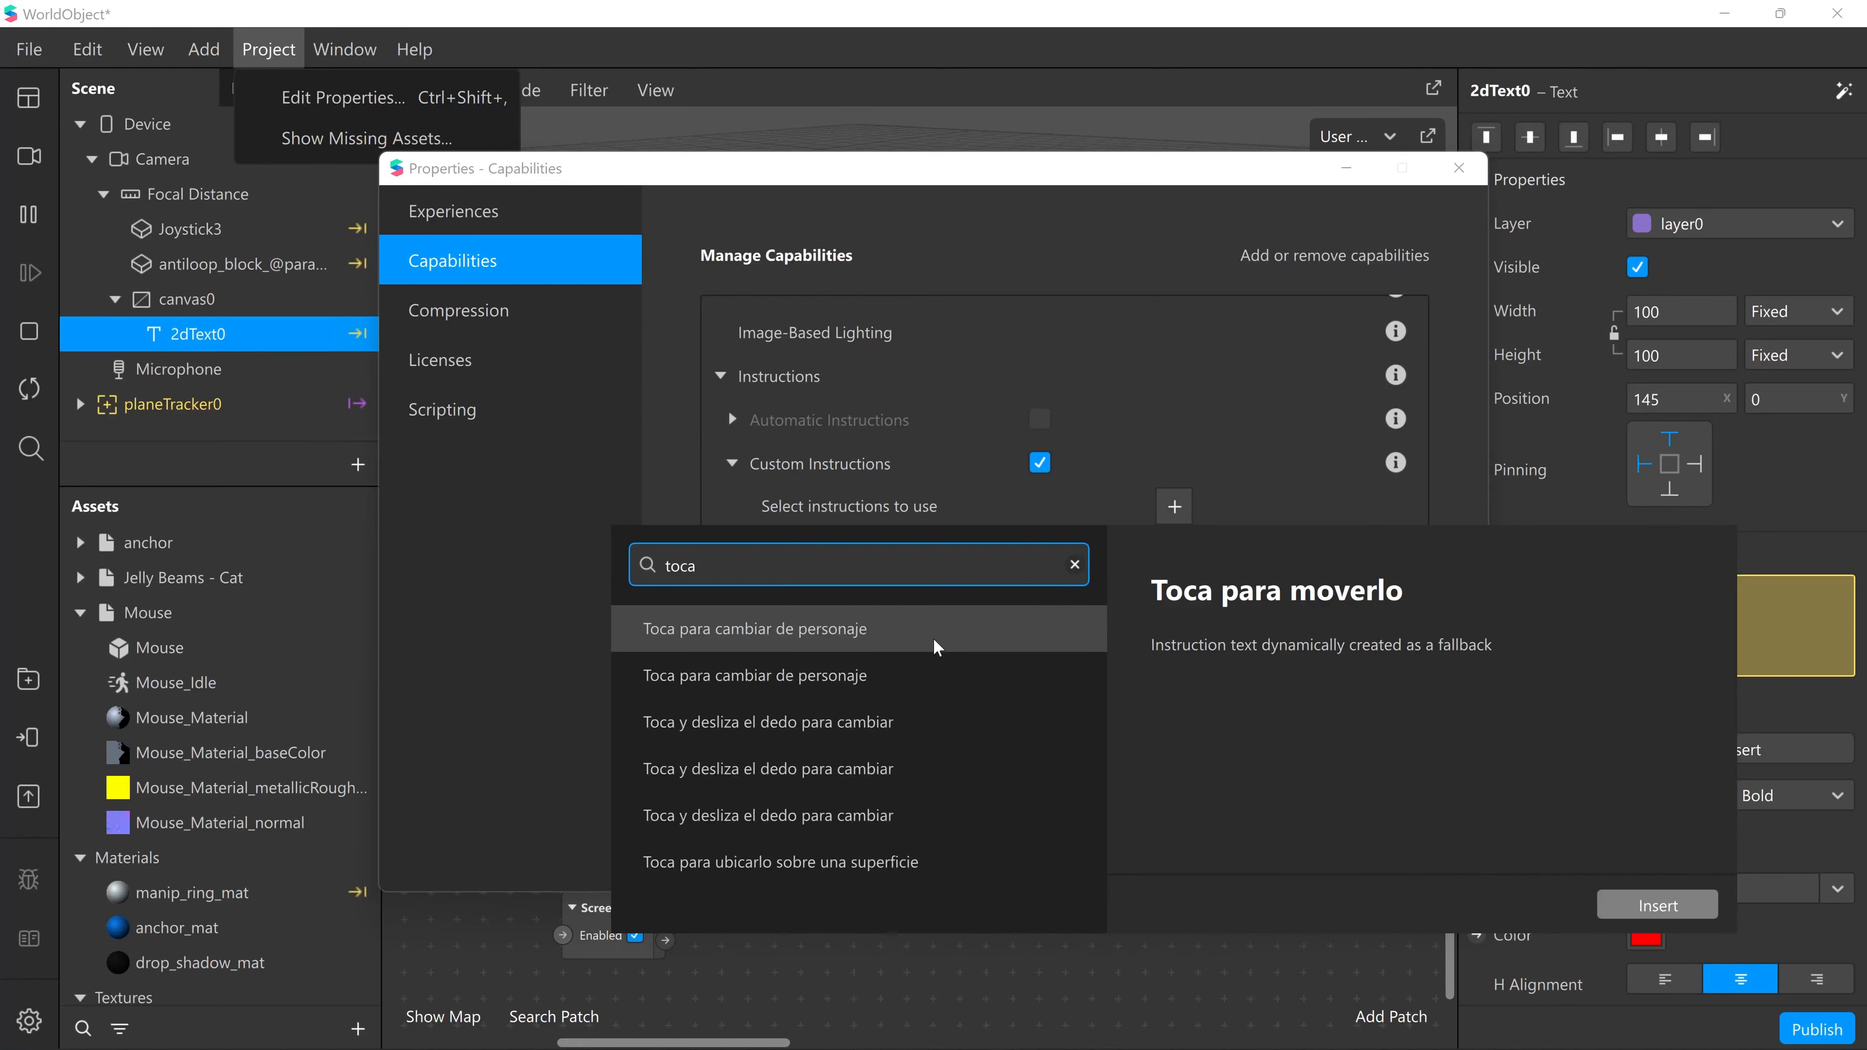
scroll(853, 632, up, 3)
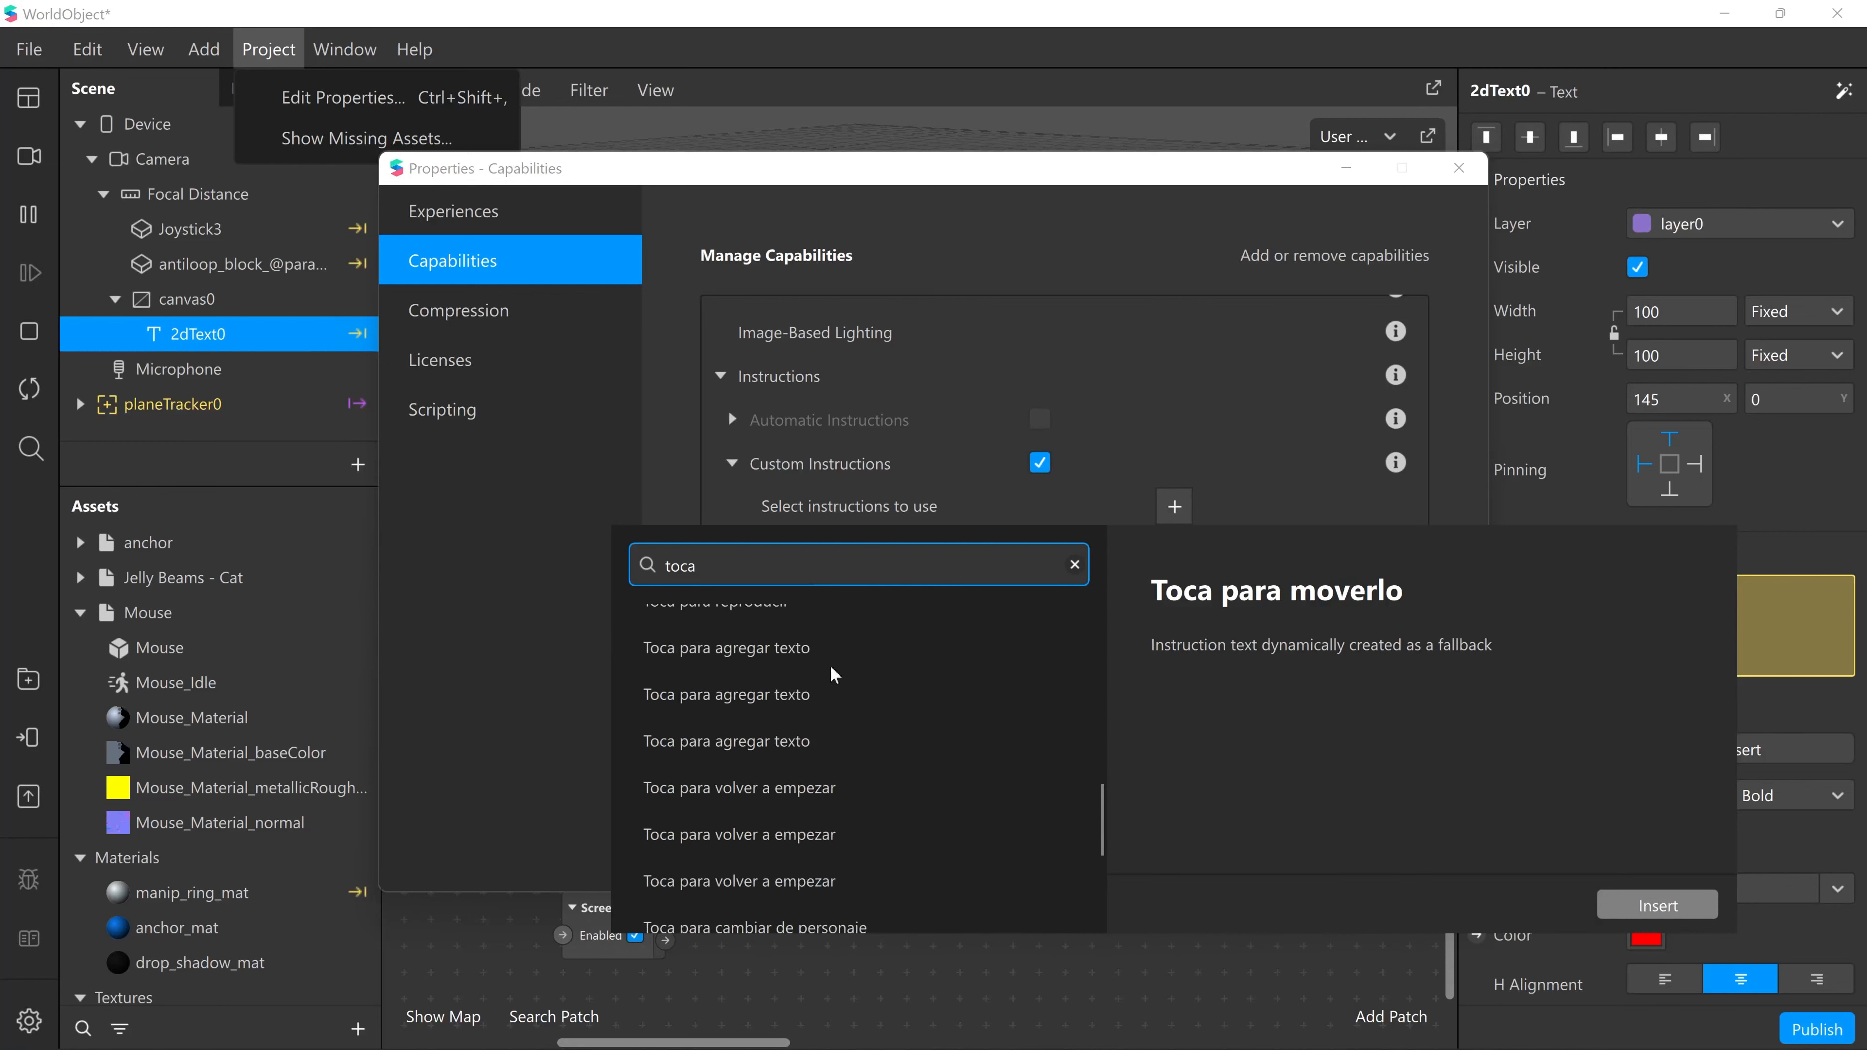
scroll(908, 755, up, 5)
scroll(910, 751, up, 6)
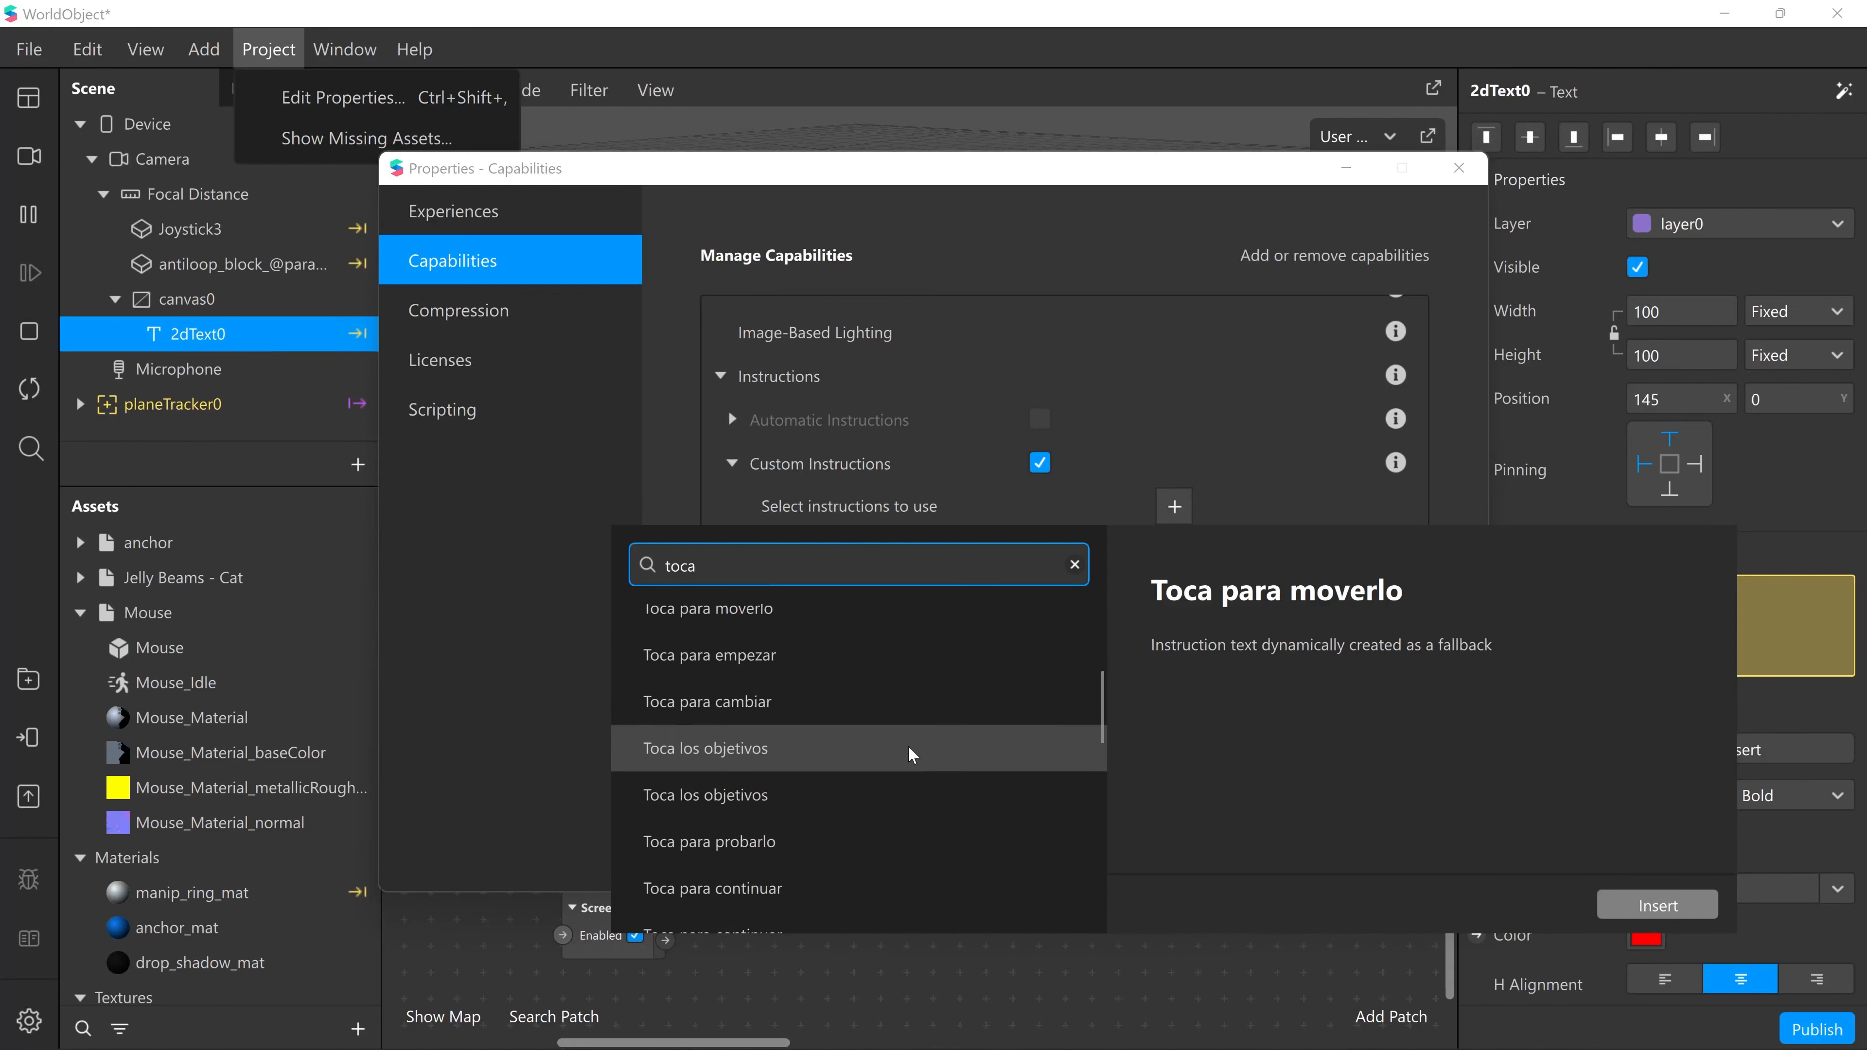
- Search the custom instructions for "mant" and insert "Mantén presionado", the one for long-pressing the camera view
triple_click(773, 557)
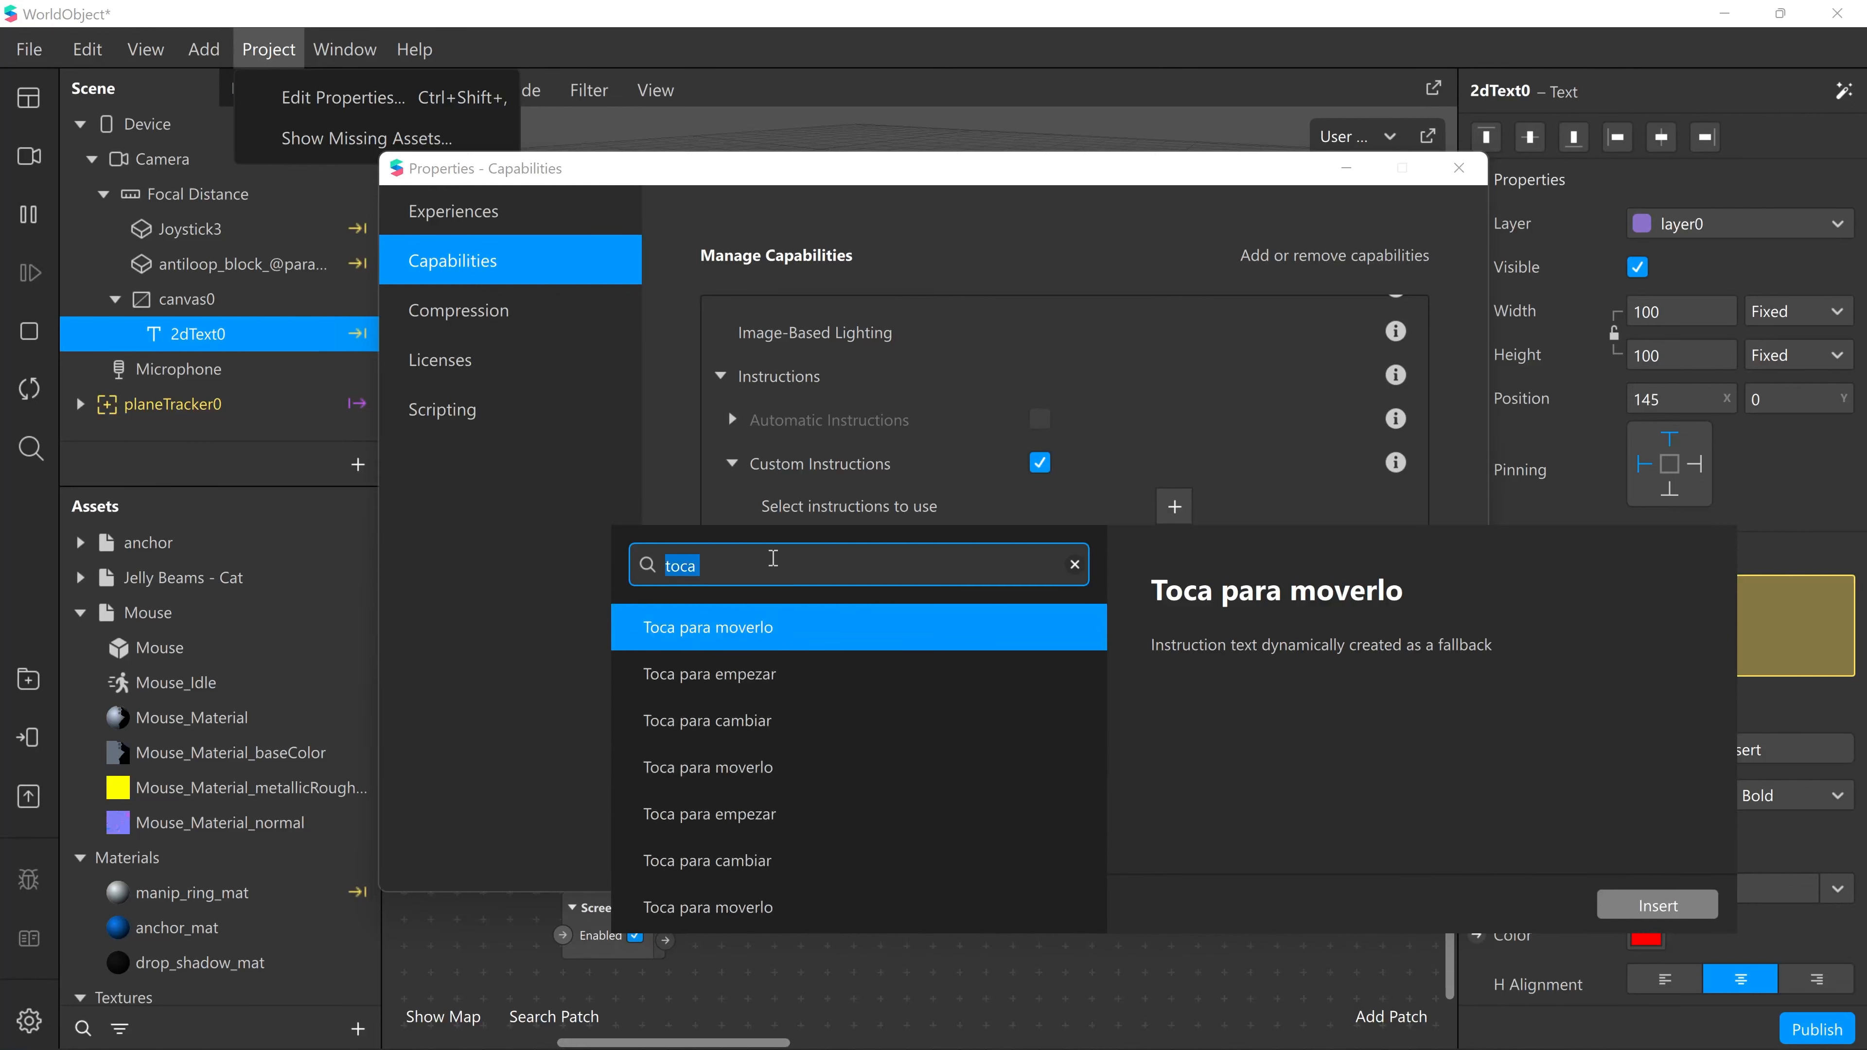
text(mante)
key(BackSpace)
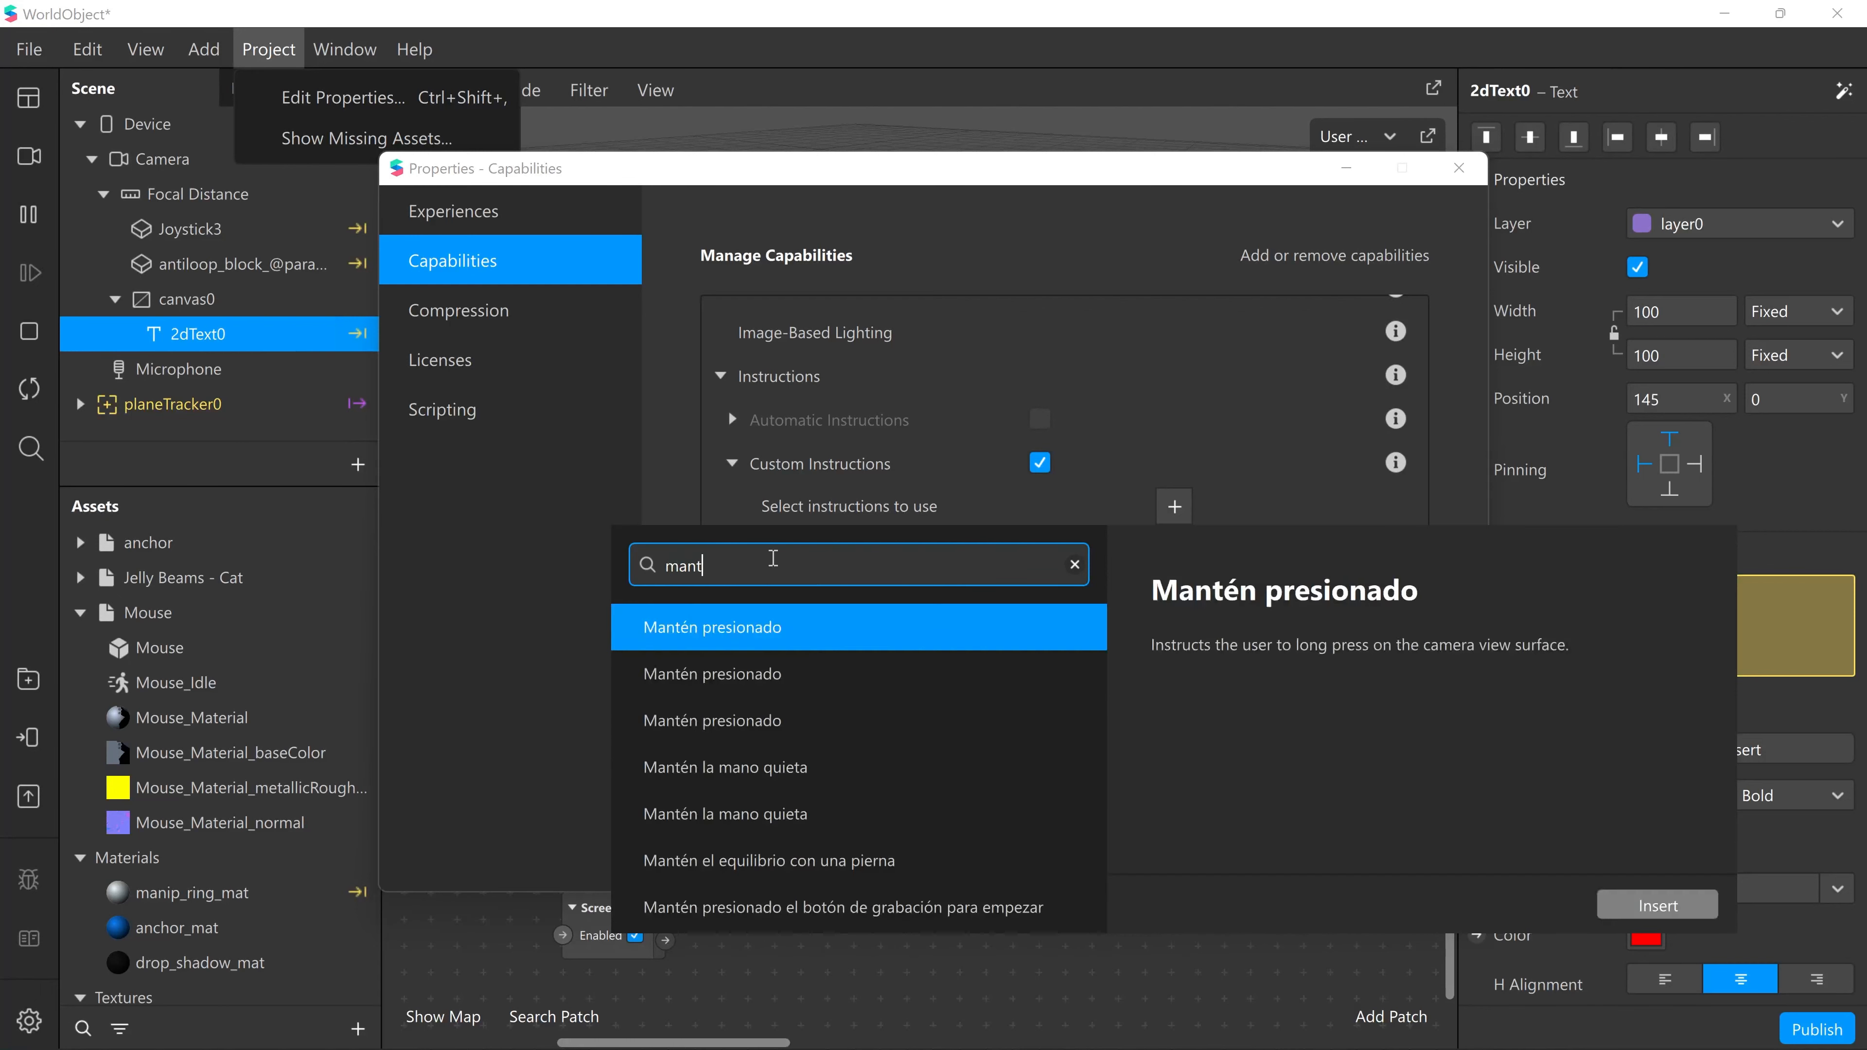
click(788, 627)
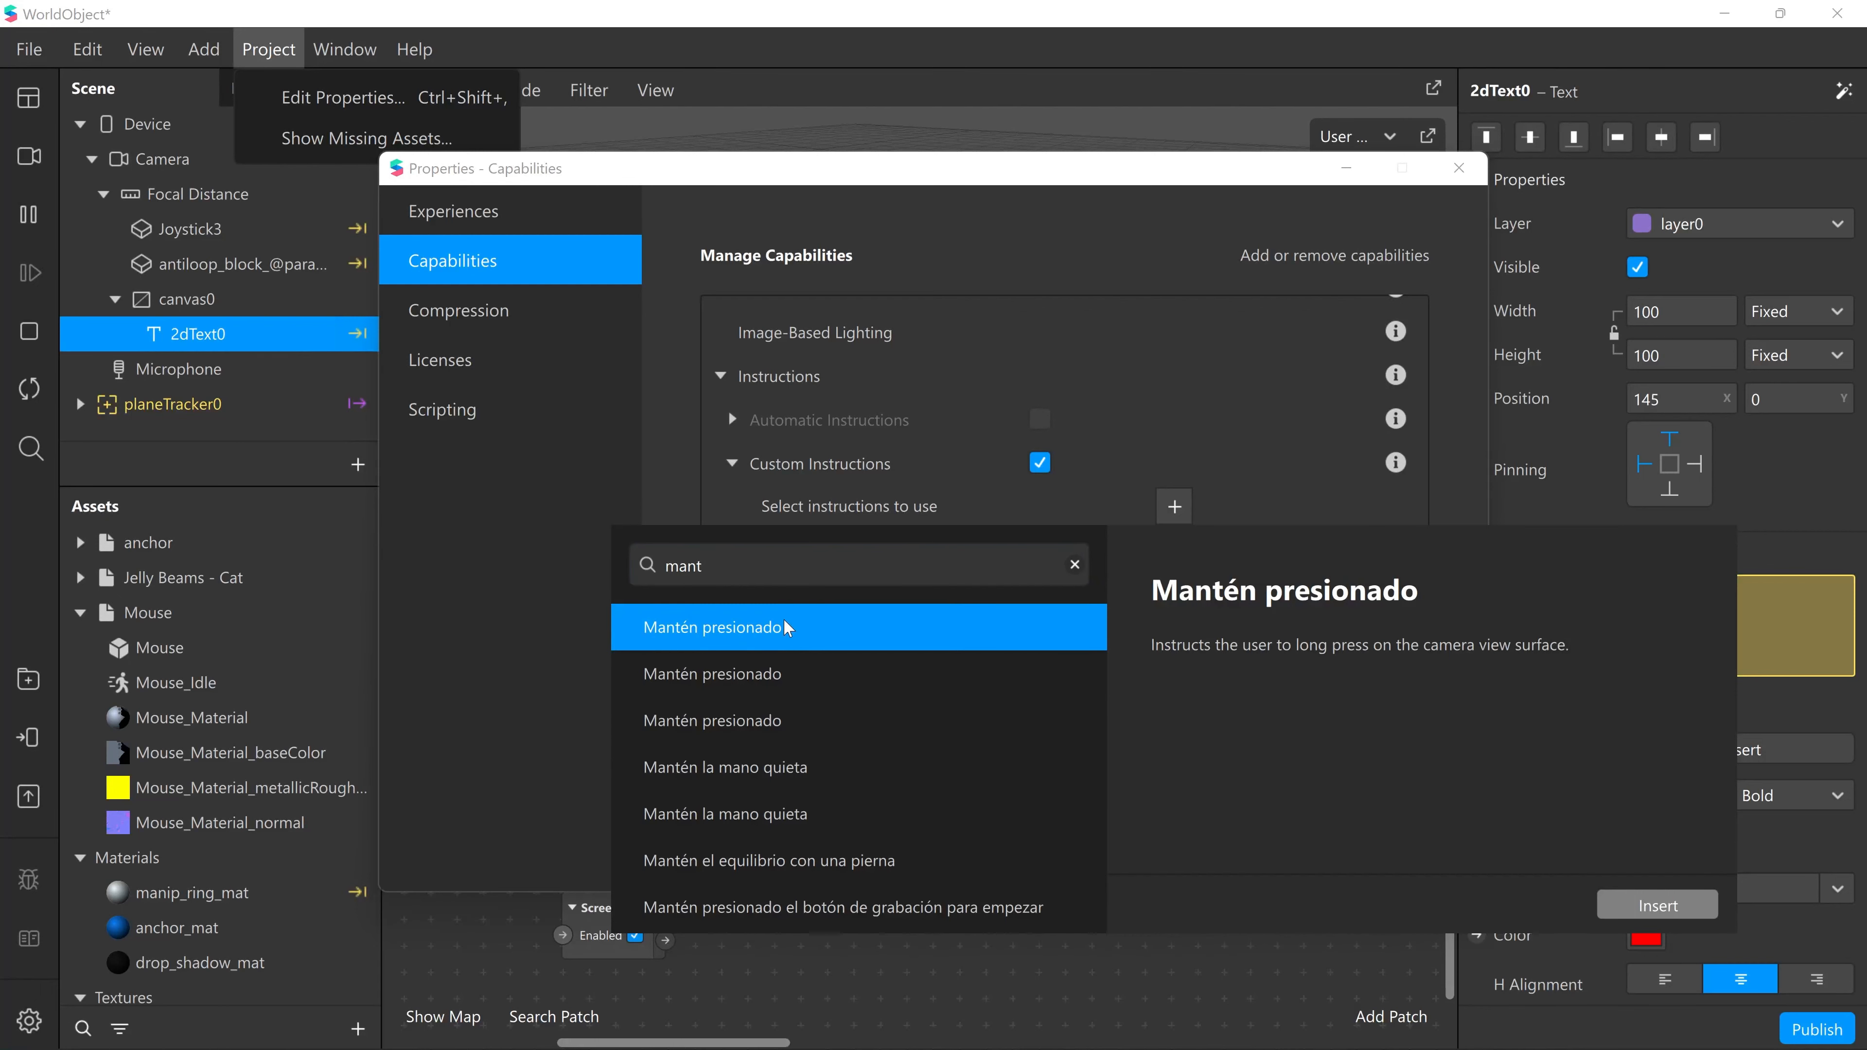
double_click(788, 627)
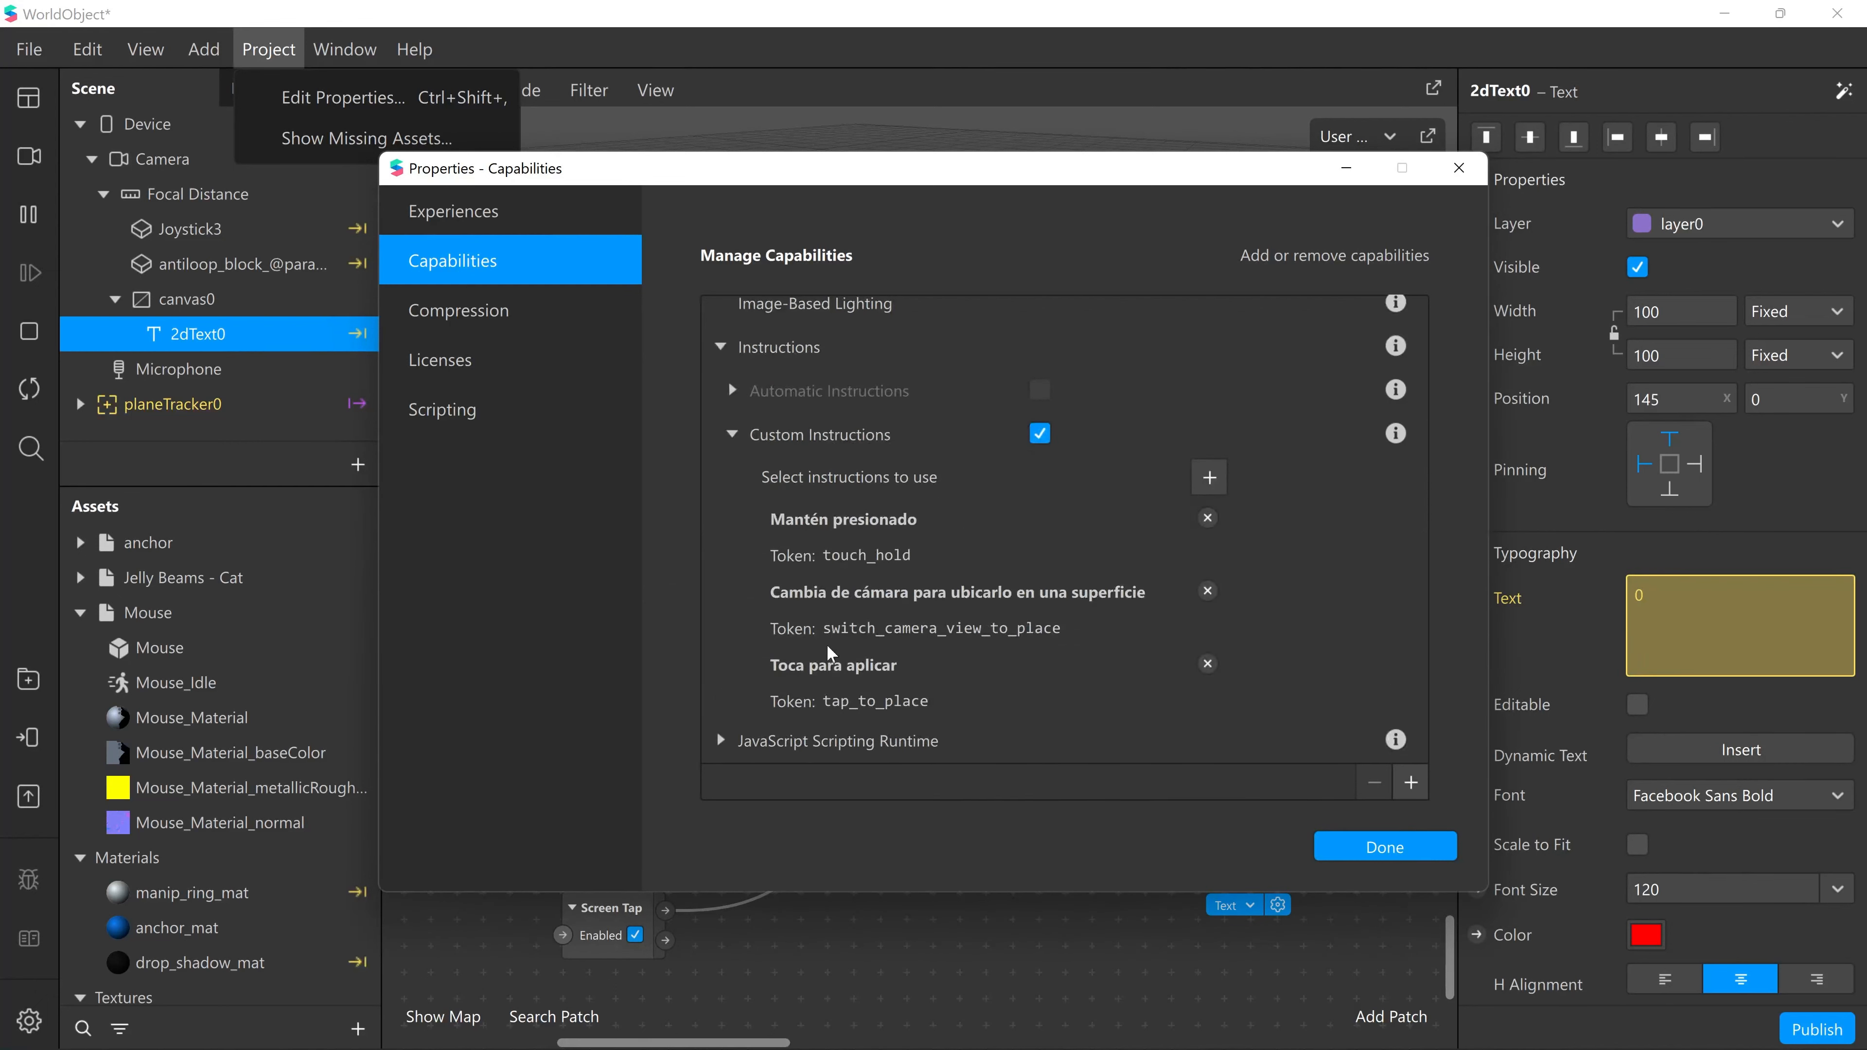
- Copy the touch_hold token, close the project properties, and paste it as the Option Picker's third text option
double_click(868, 556)
key(ctrl+c)
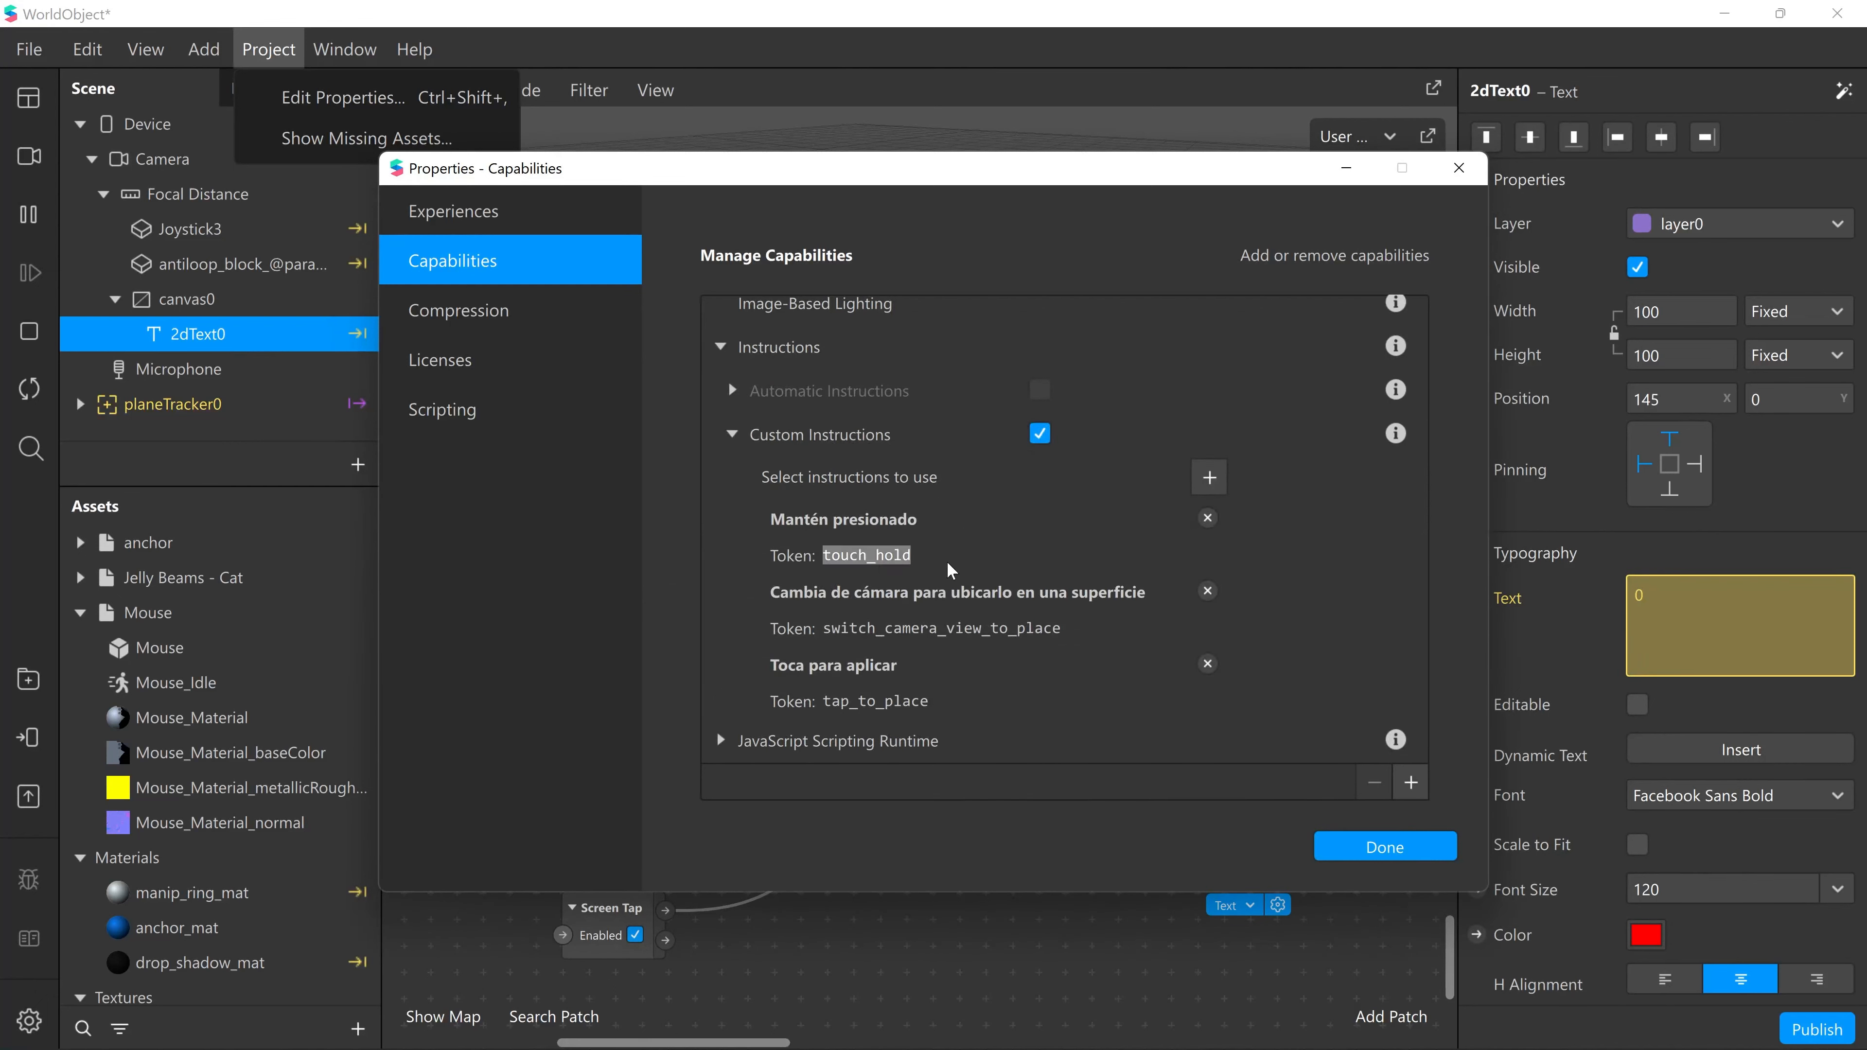
click(1385, 846)
click(1222, 857)
click(1267, 809)
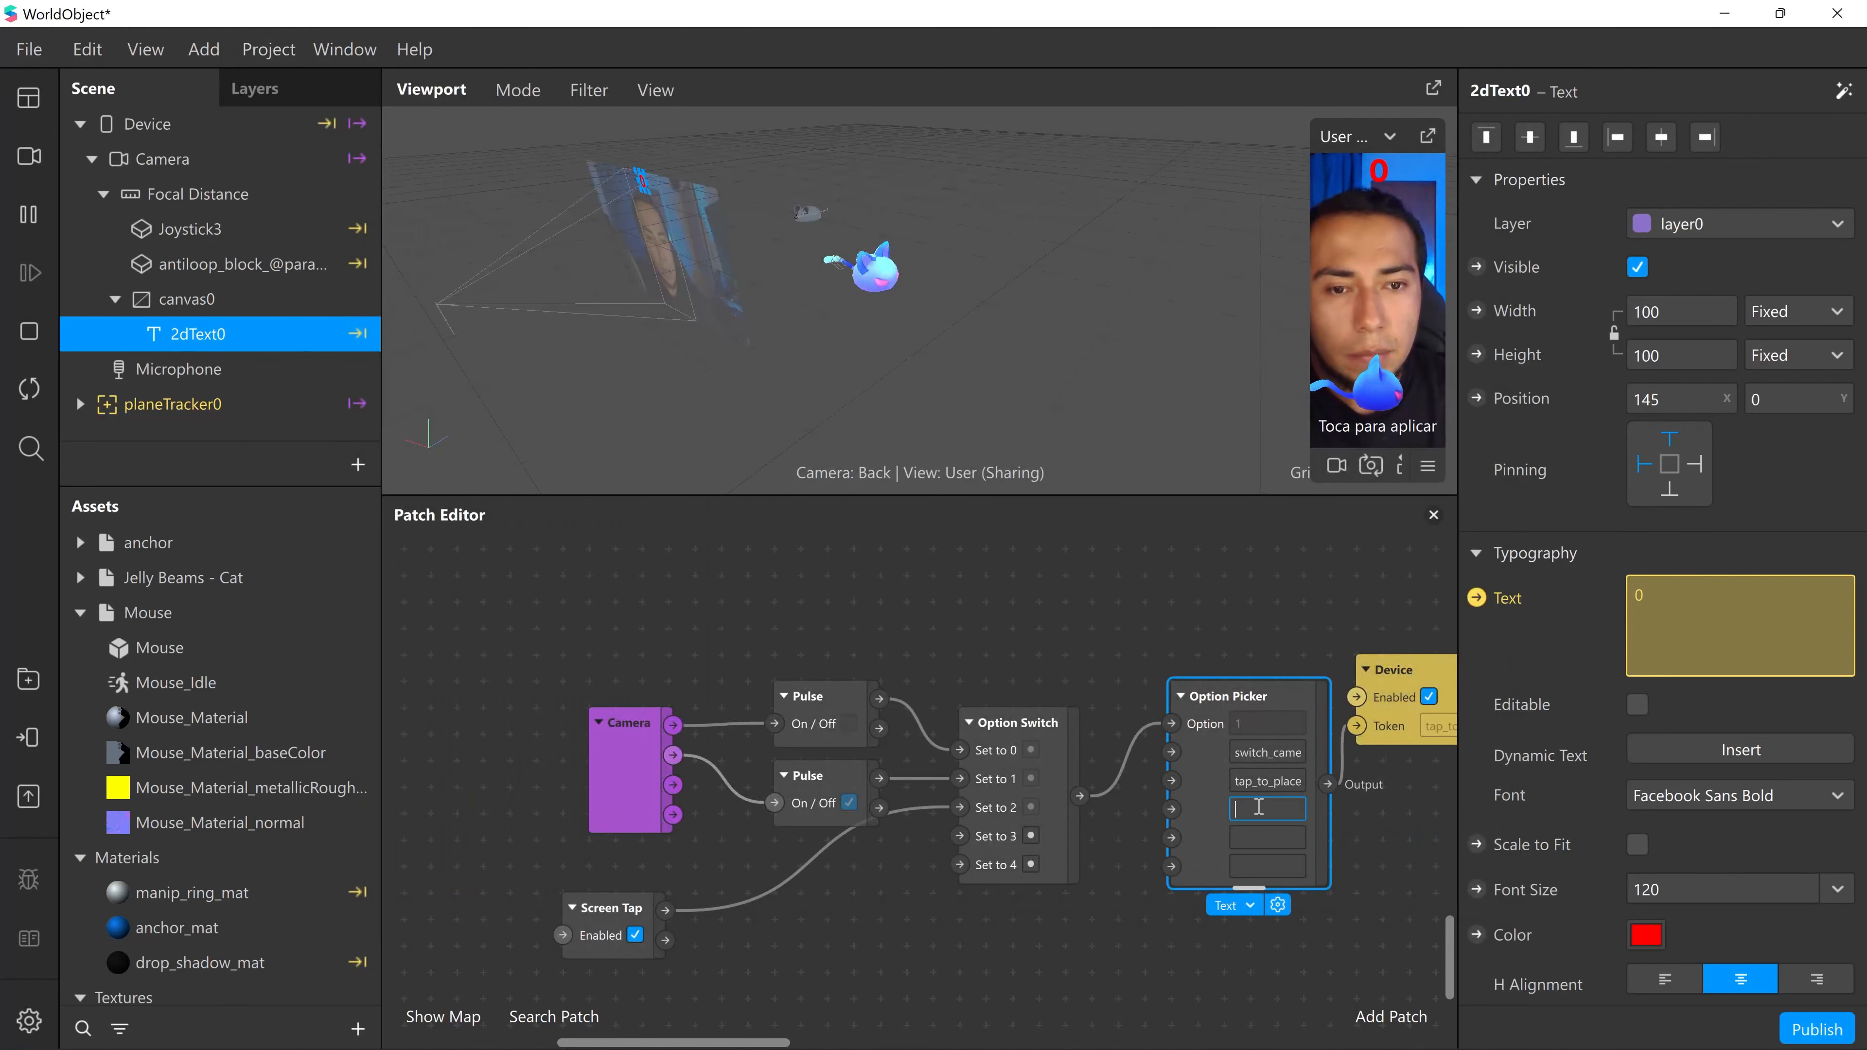
key(ctrl+v)
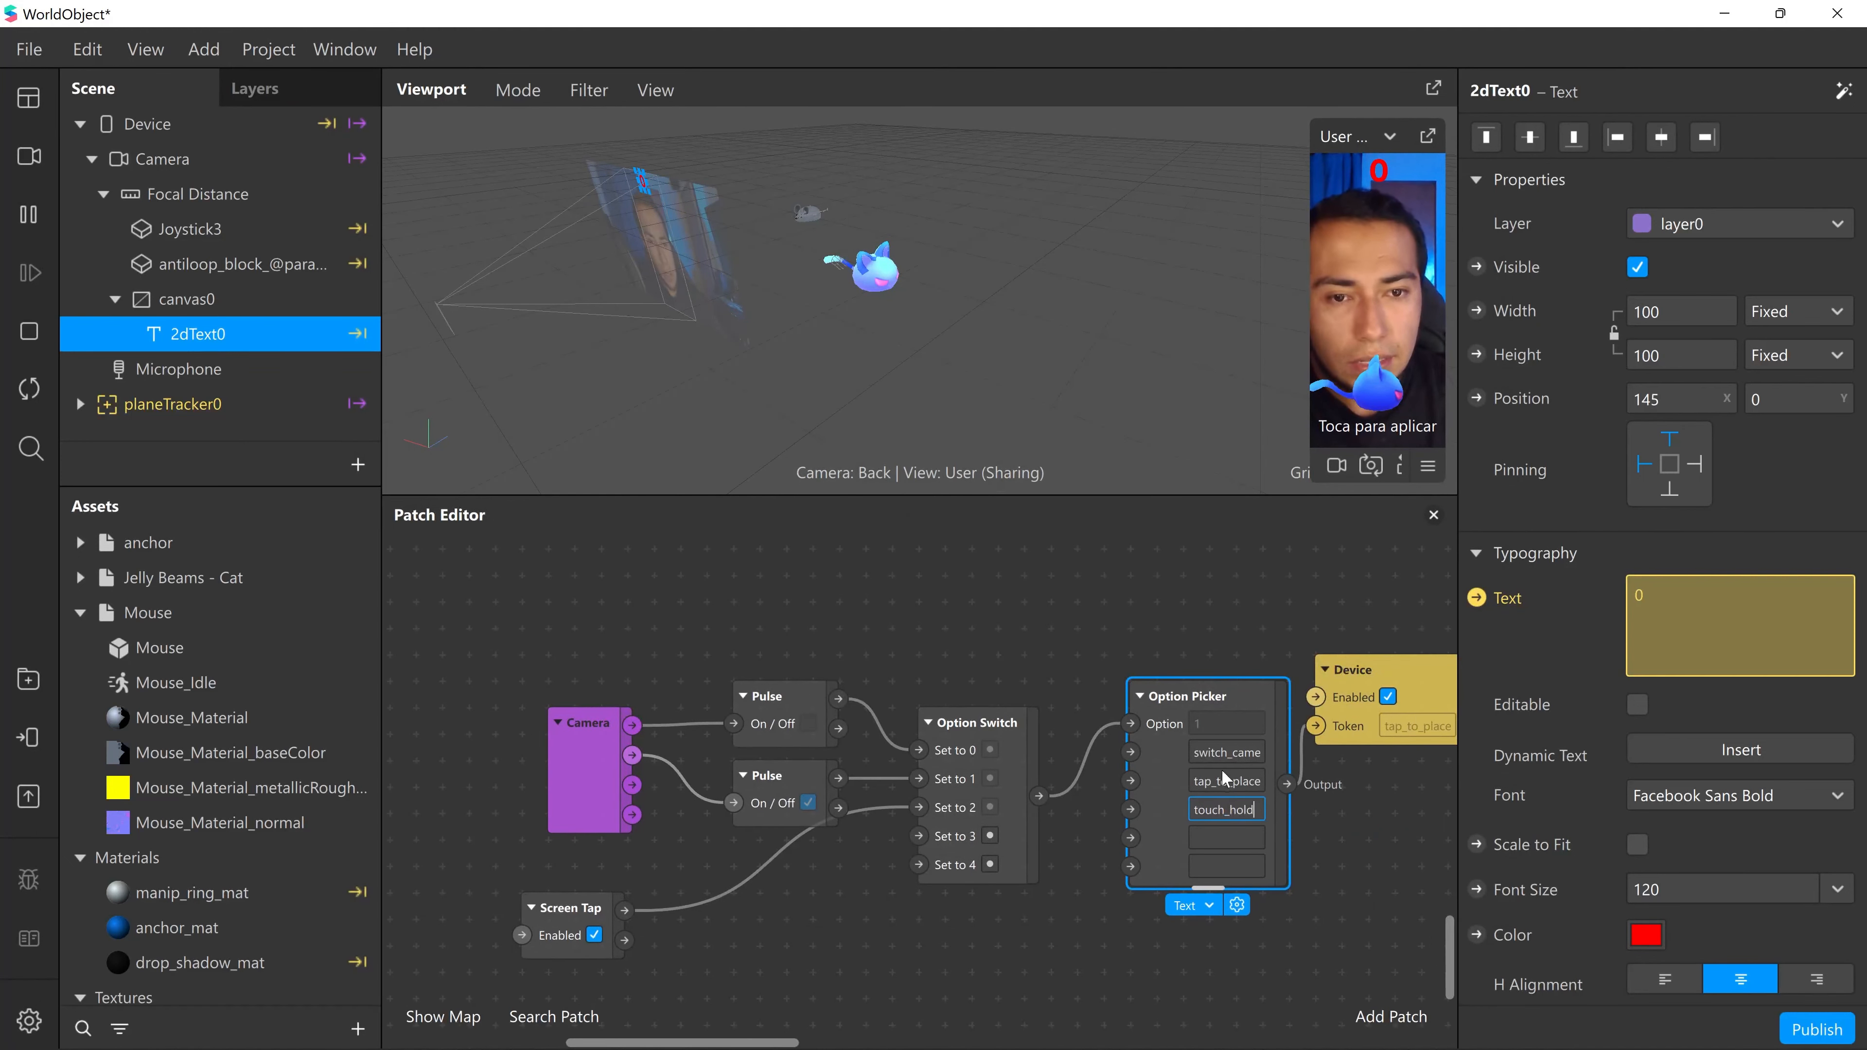
click(1084, 832)
- Add a Screen Tap and Hold patch below Screen Tap and link it through a Pulse patch to the Option Switch's Set to 3
middle_drag(932, 901, 971, 893)
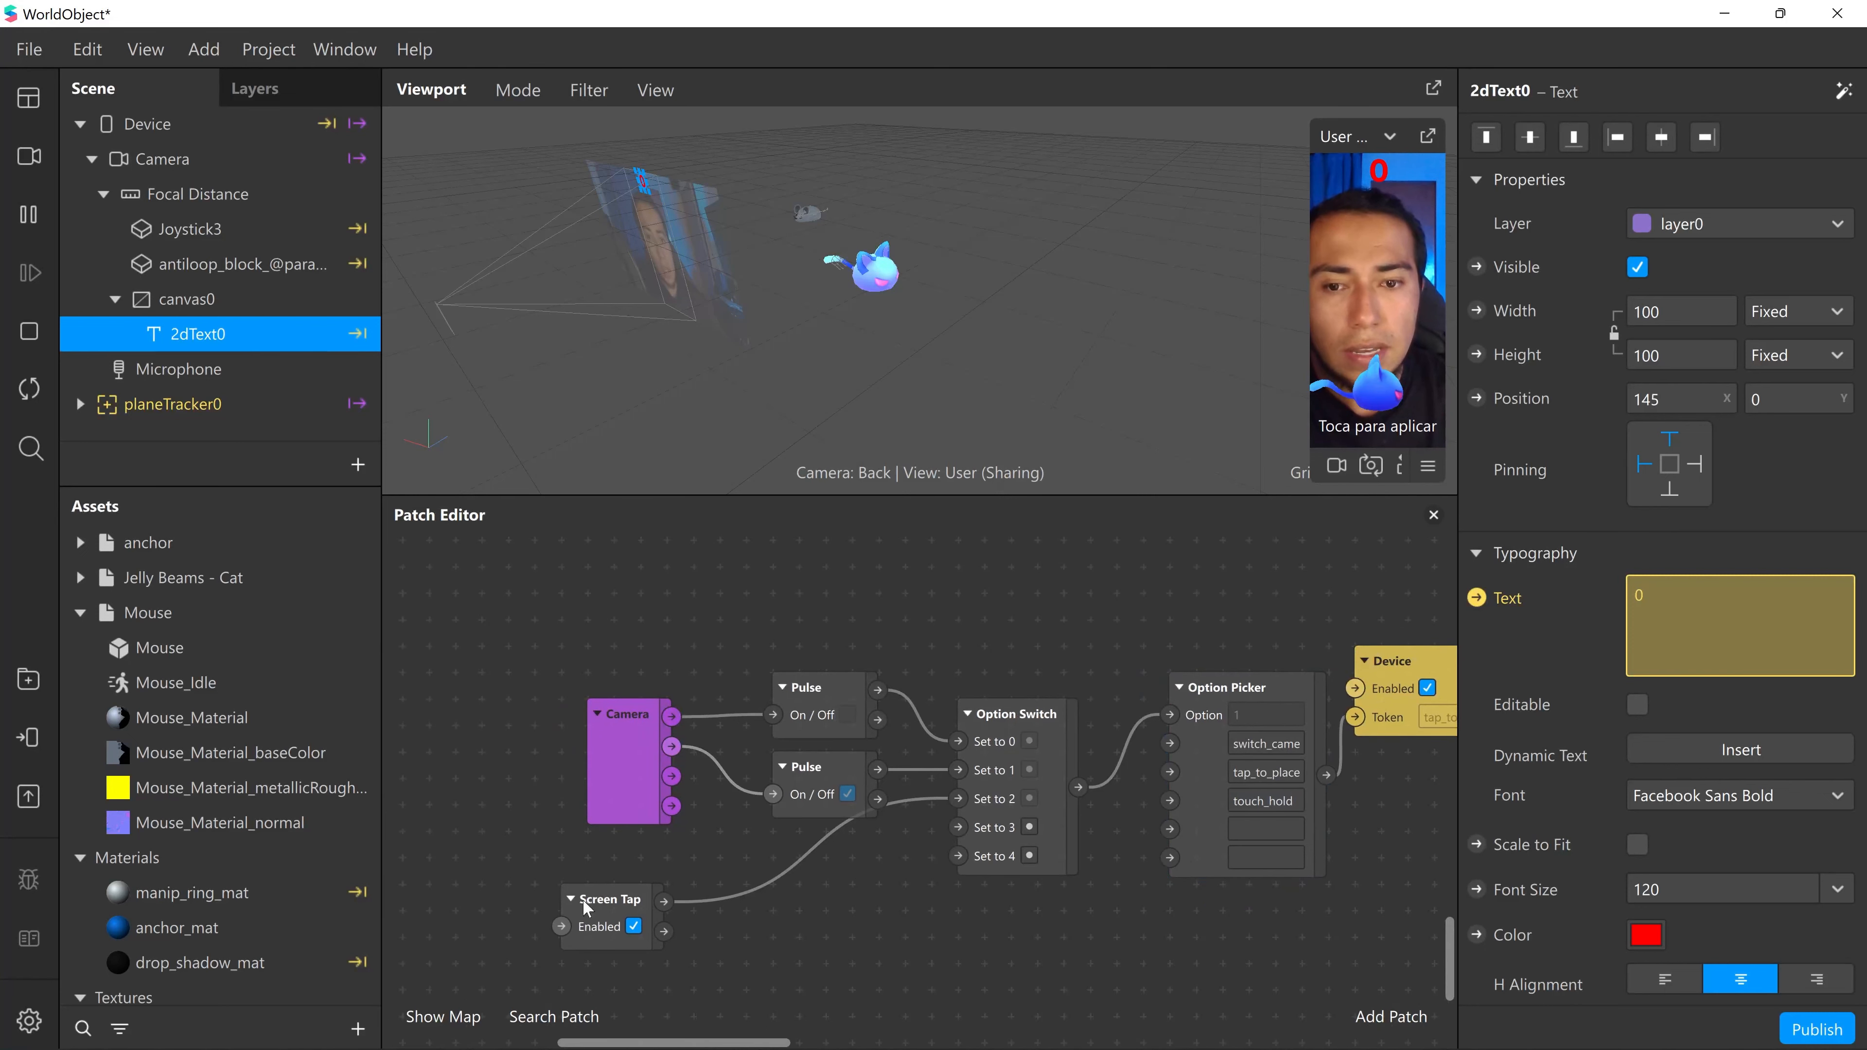
drag(604, 900, 634, 882)
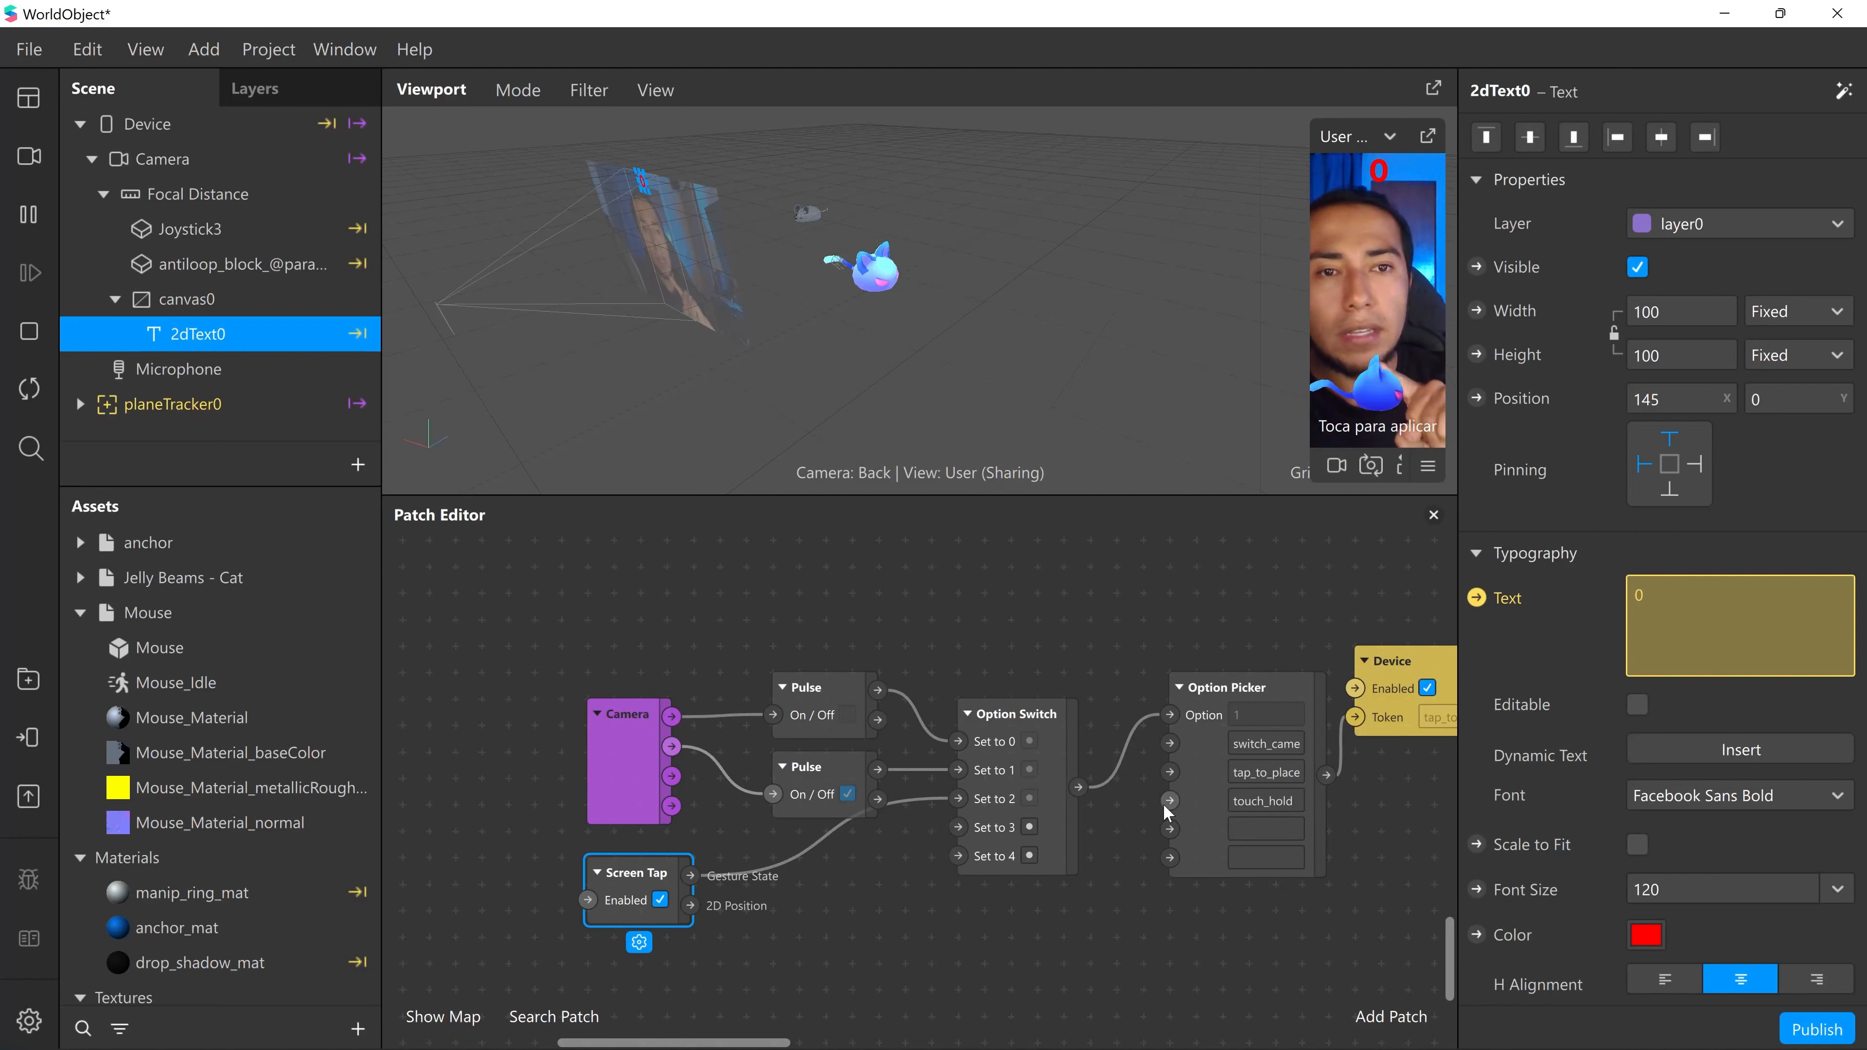
middle_drag(929, 911, 951, 881)
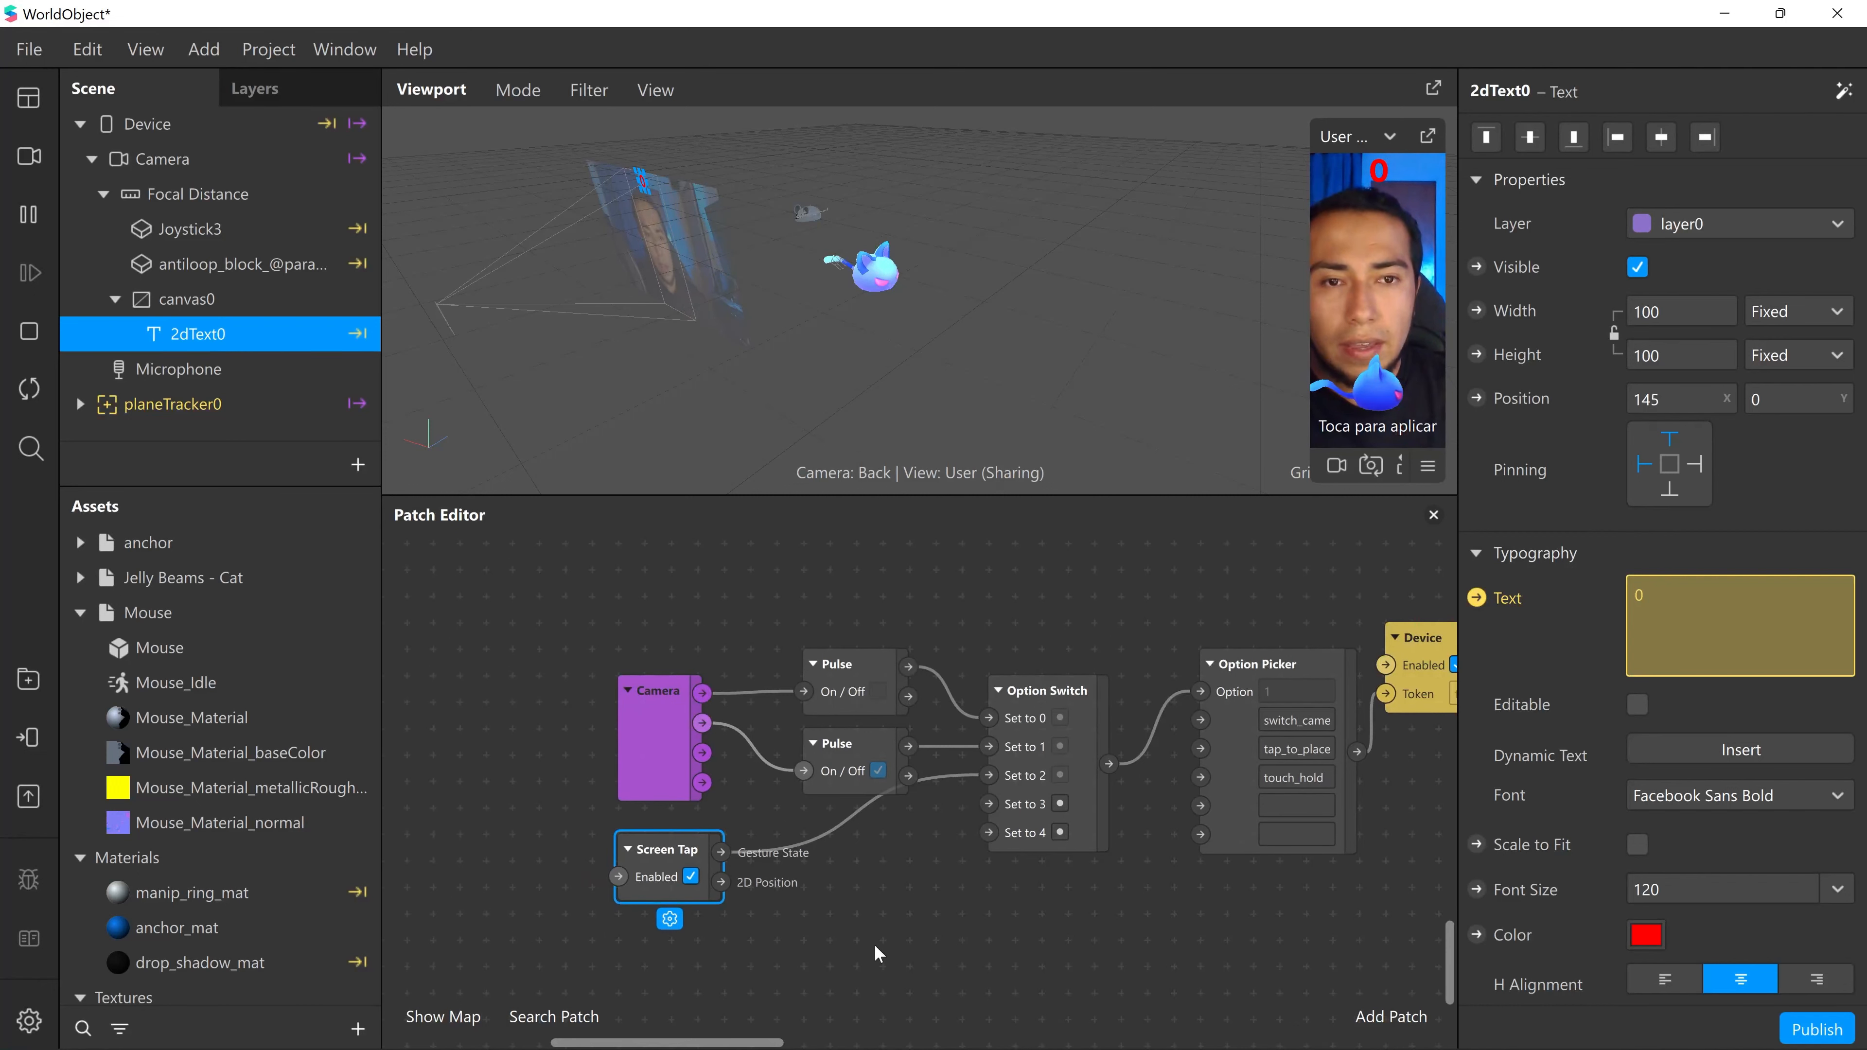
double_click(849, 953)
text(scre)
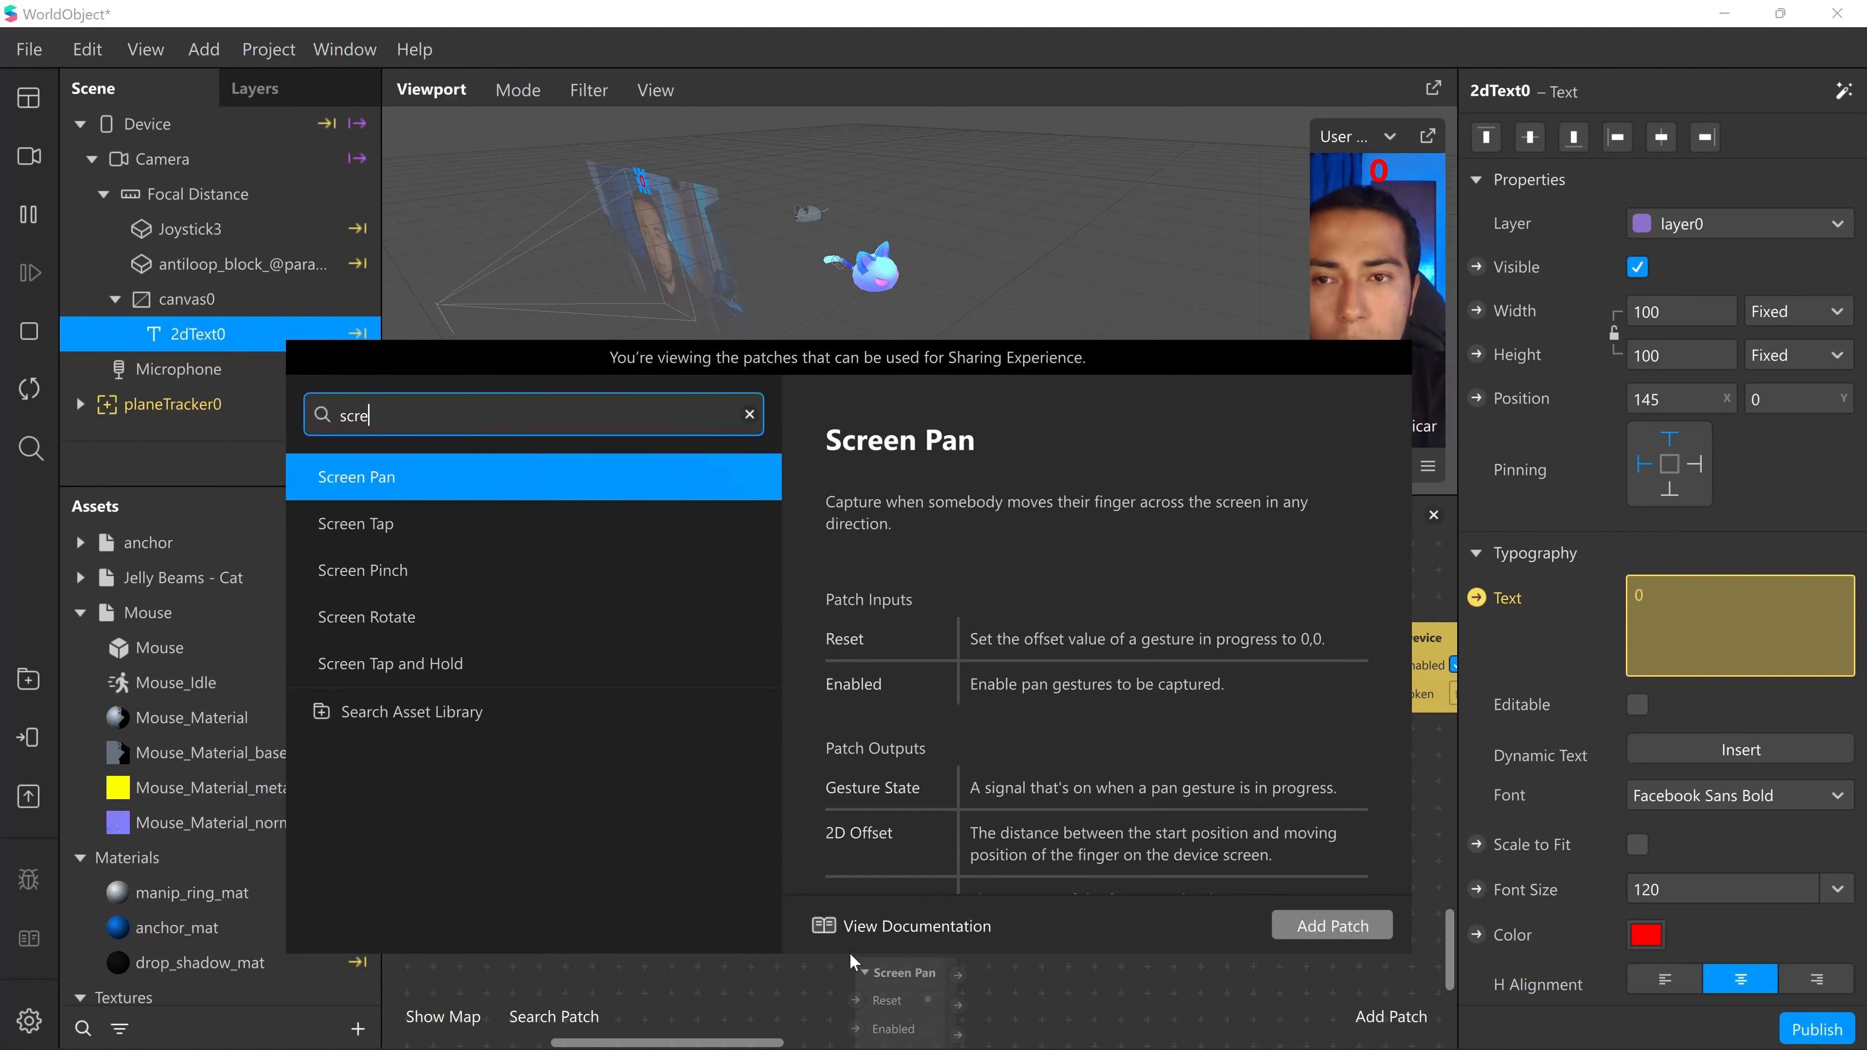
key(Down)
key(Down)
key(Down)
key(Down)
key(Return)
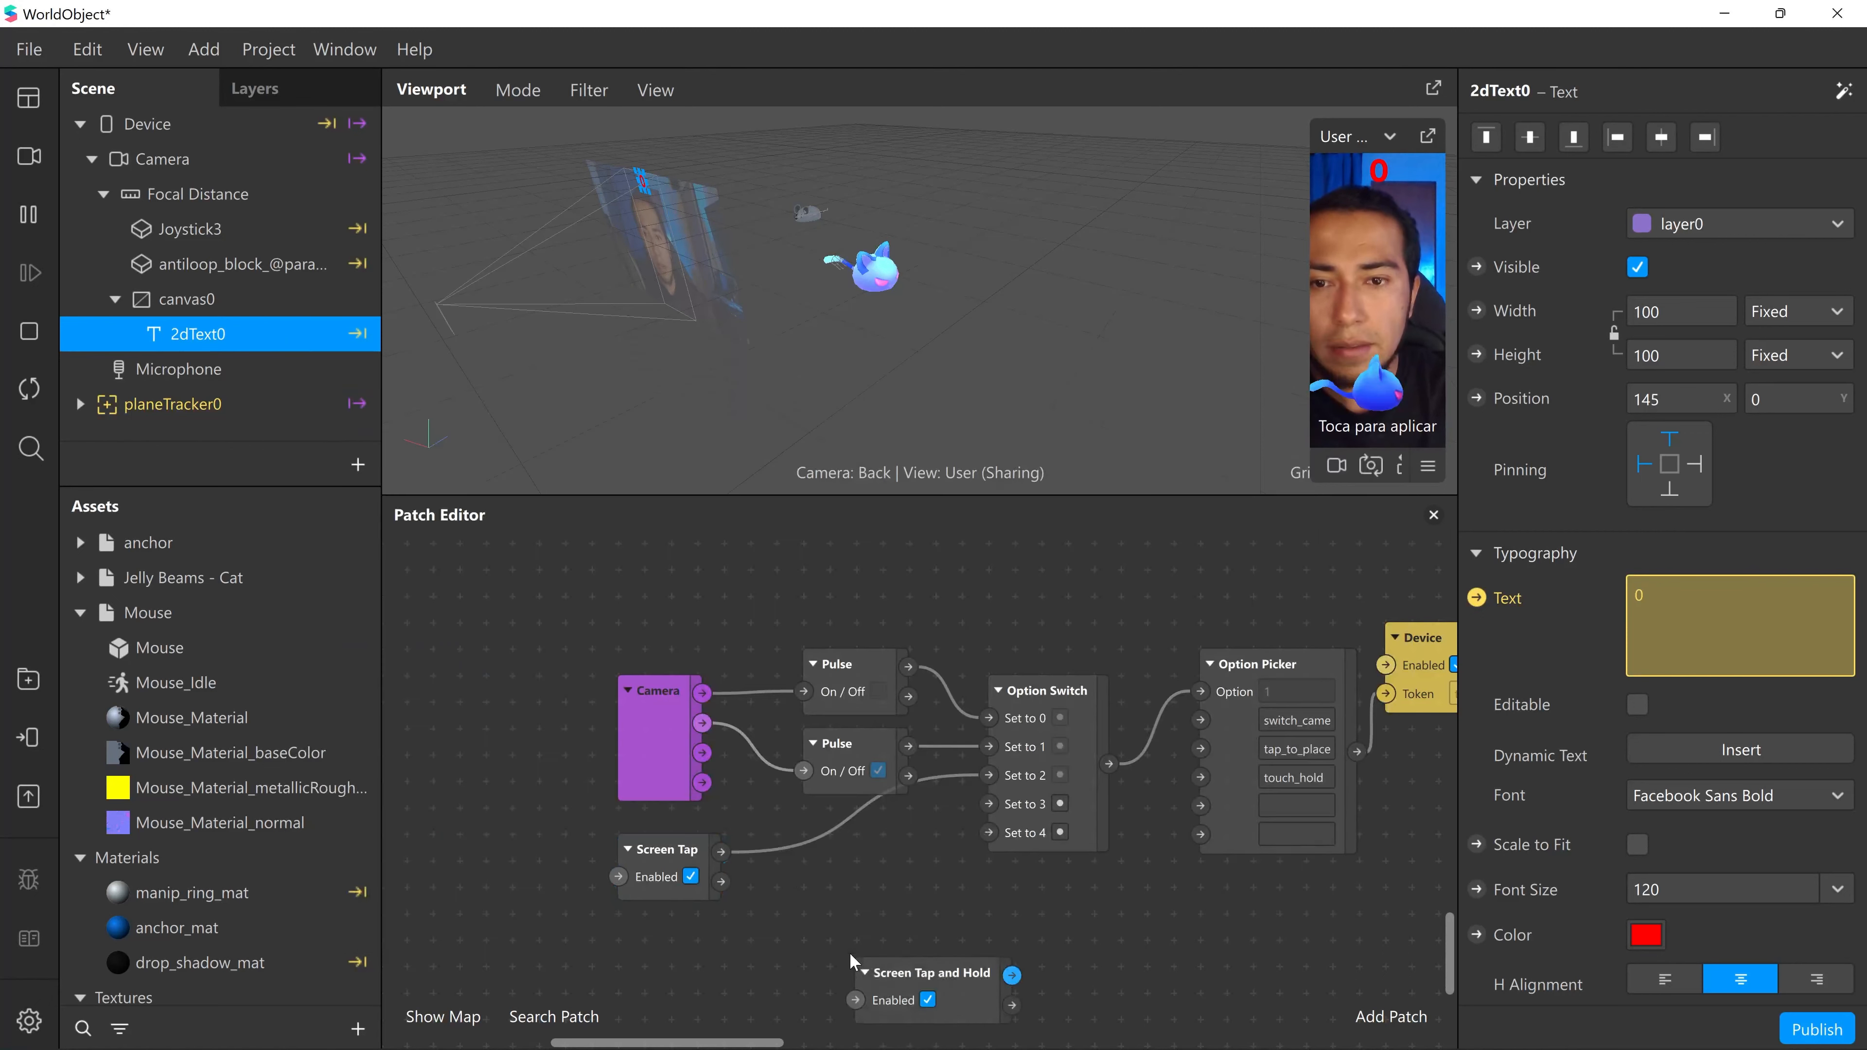
drag(948, 979, 658, 962)
drag(884, 891, 989, 804)
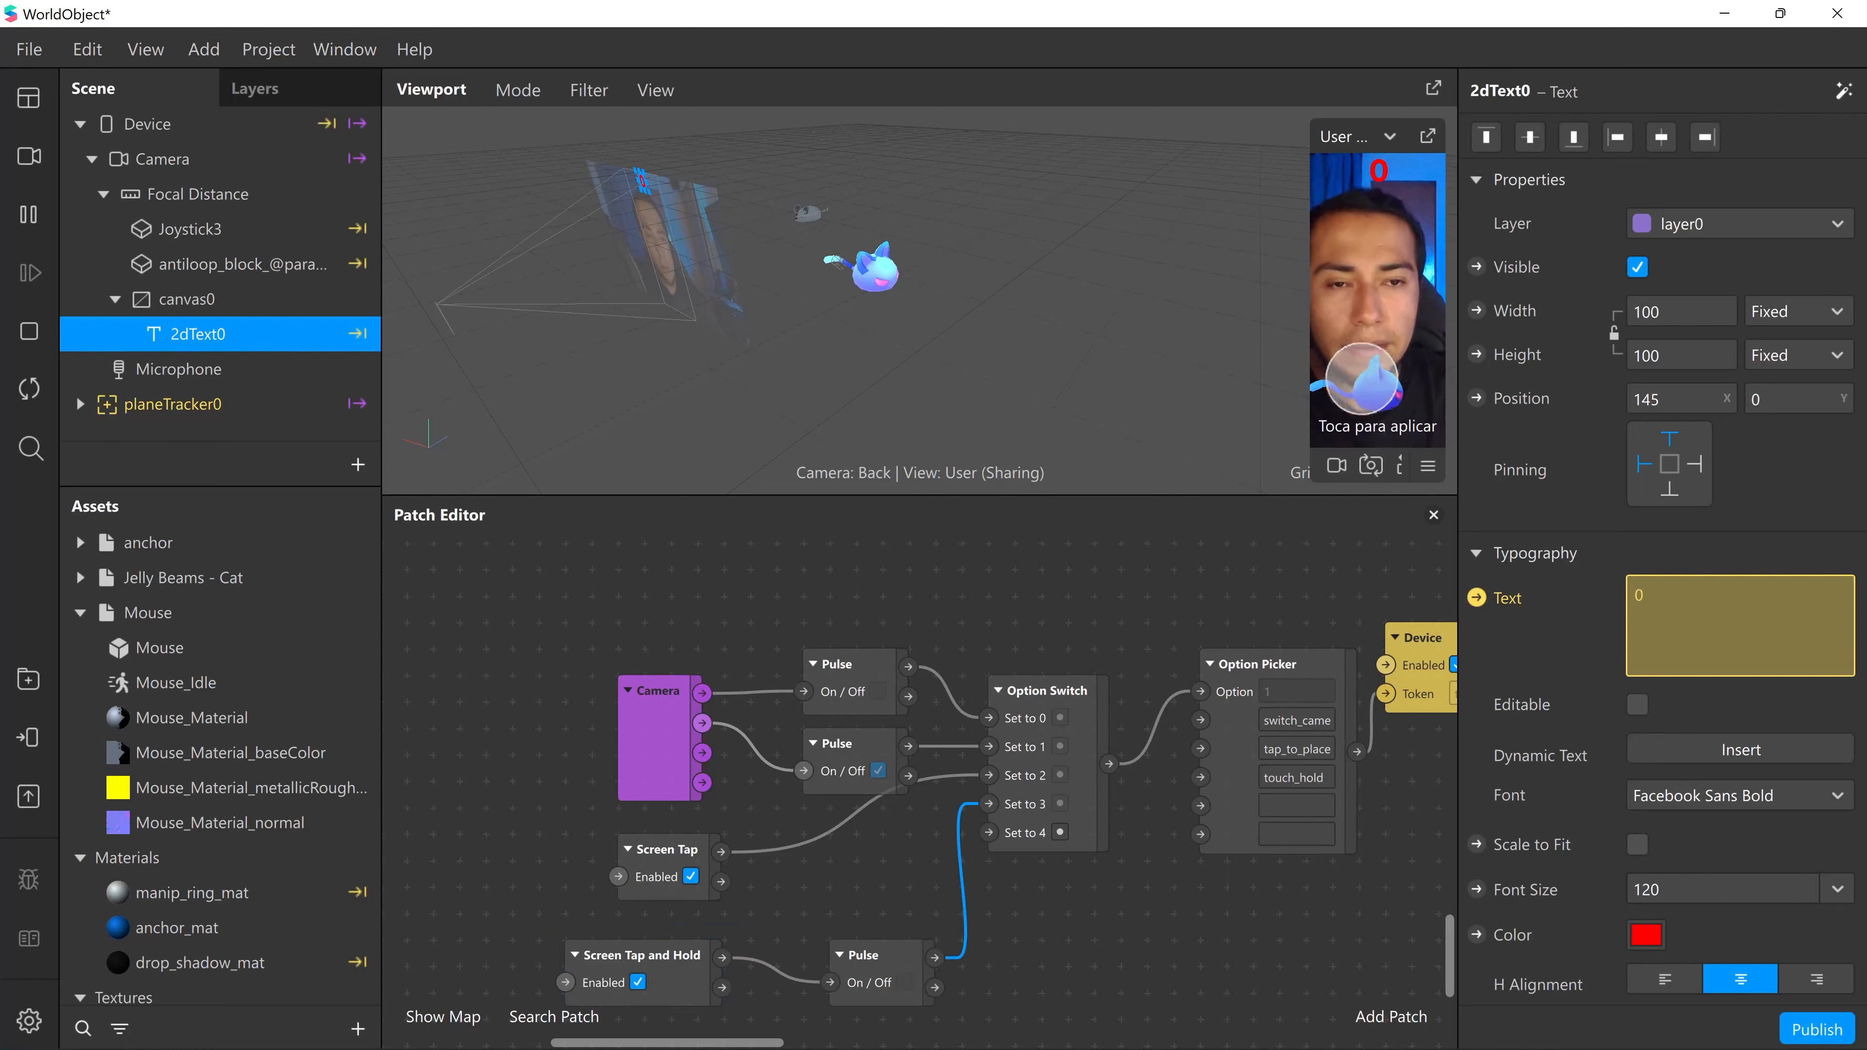
- Enlarge the viewport and simulator preview, restart the effect, and test the instructions by switching to the front camera and back
drag(1297, 495, 1272, 778)
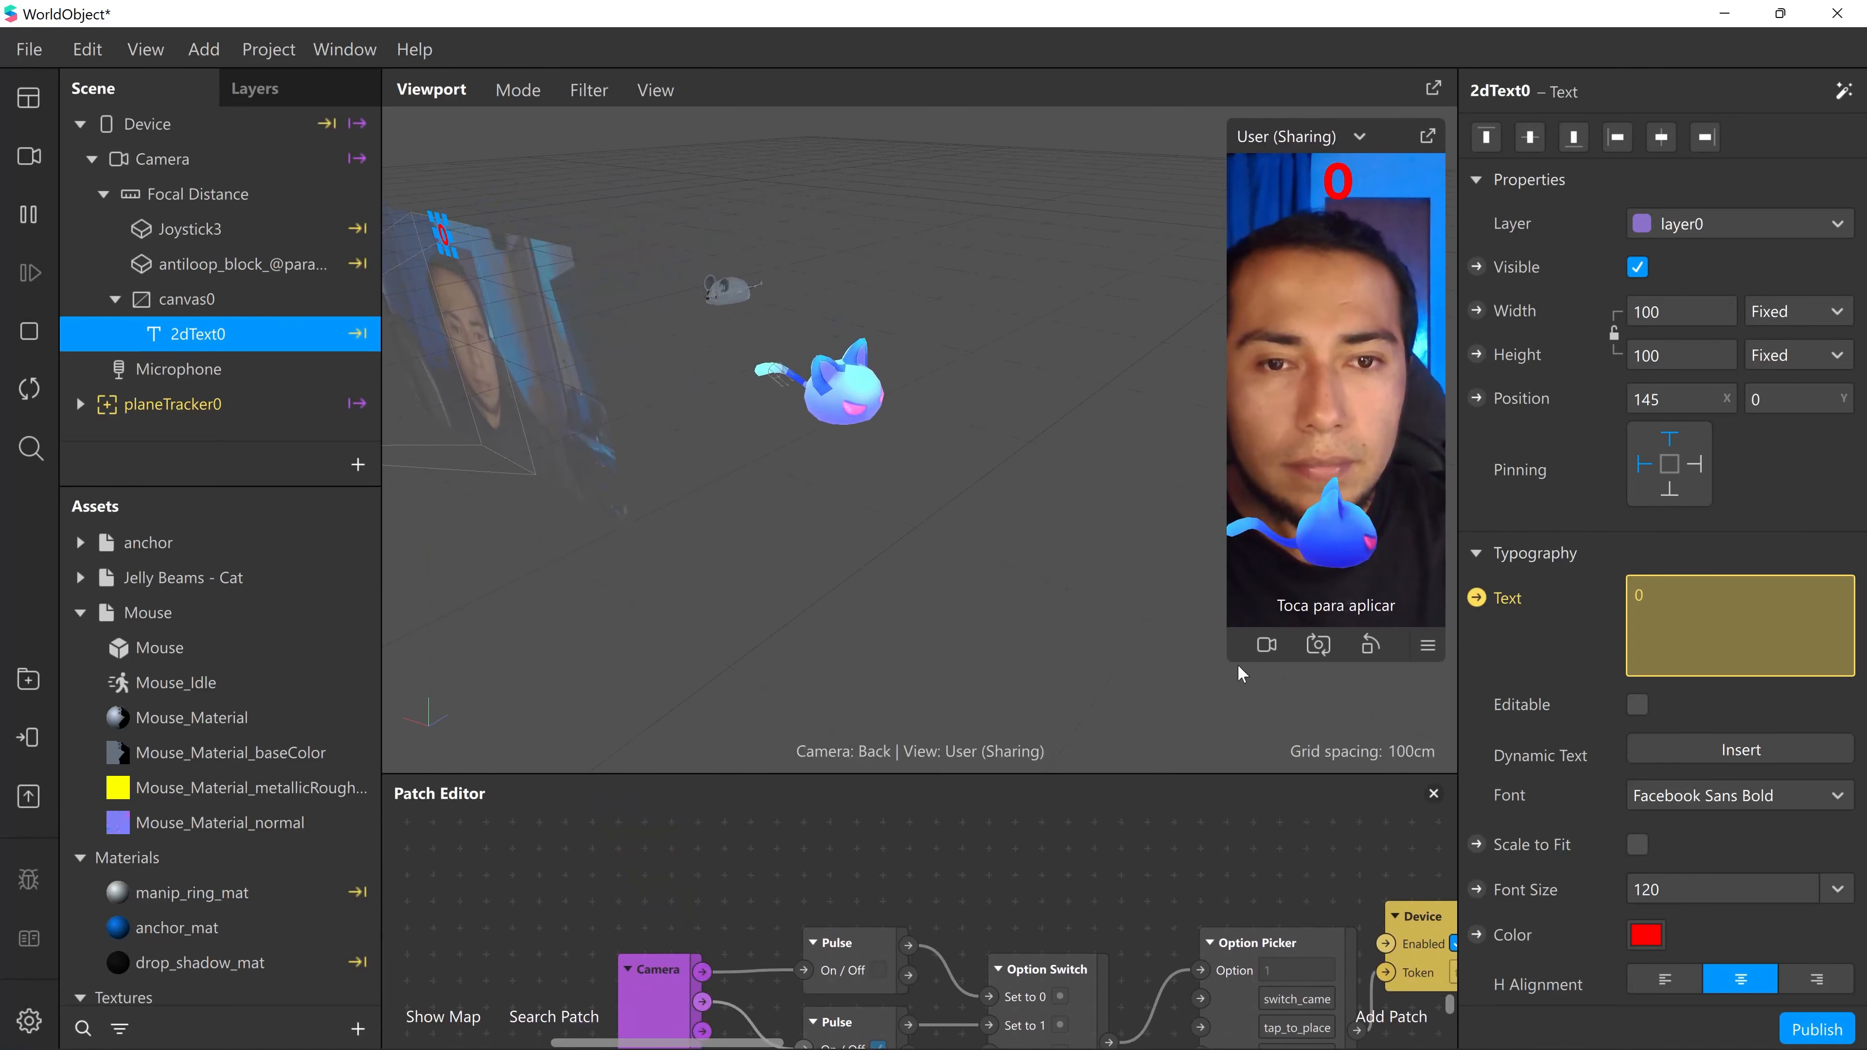
drag(1235, 669, 1189, 769)
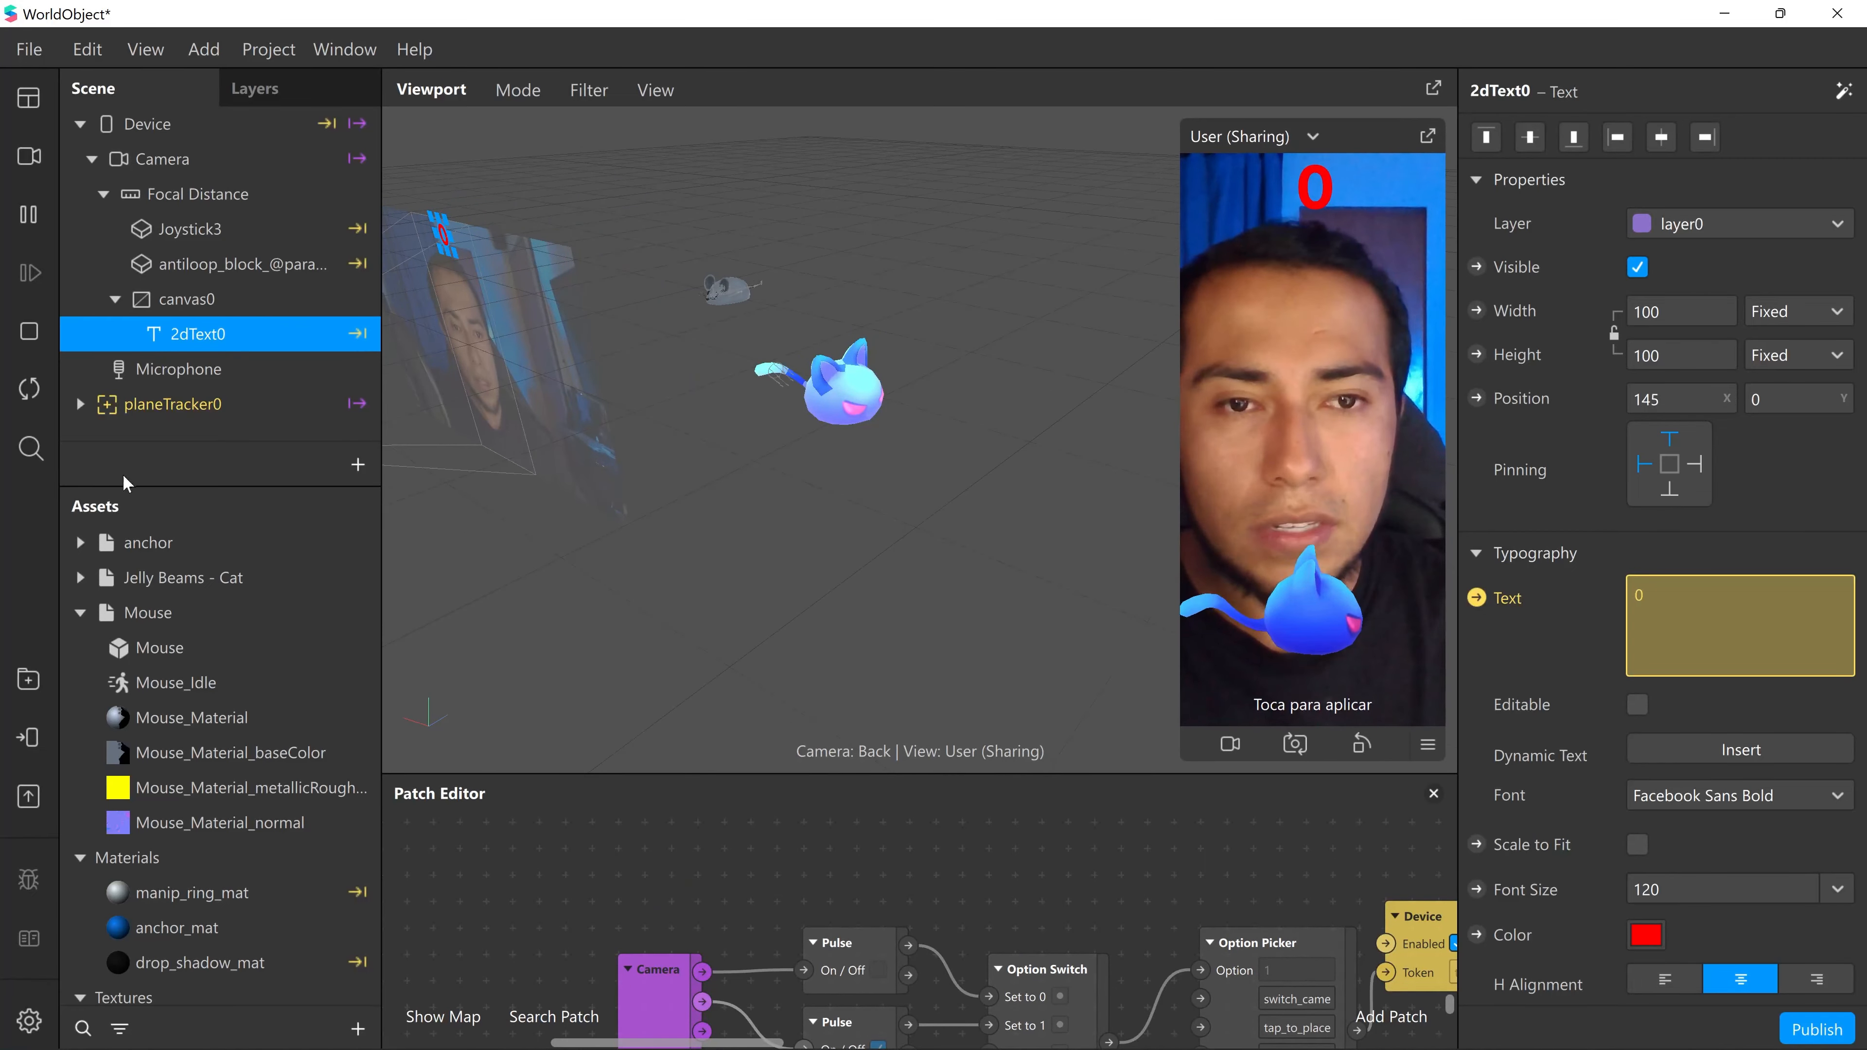
click(40, 389)
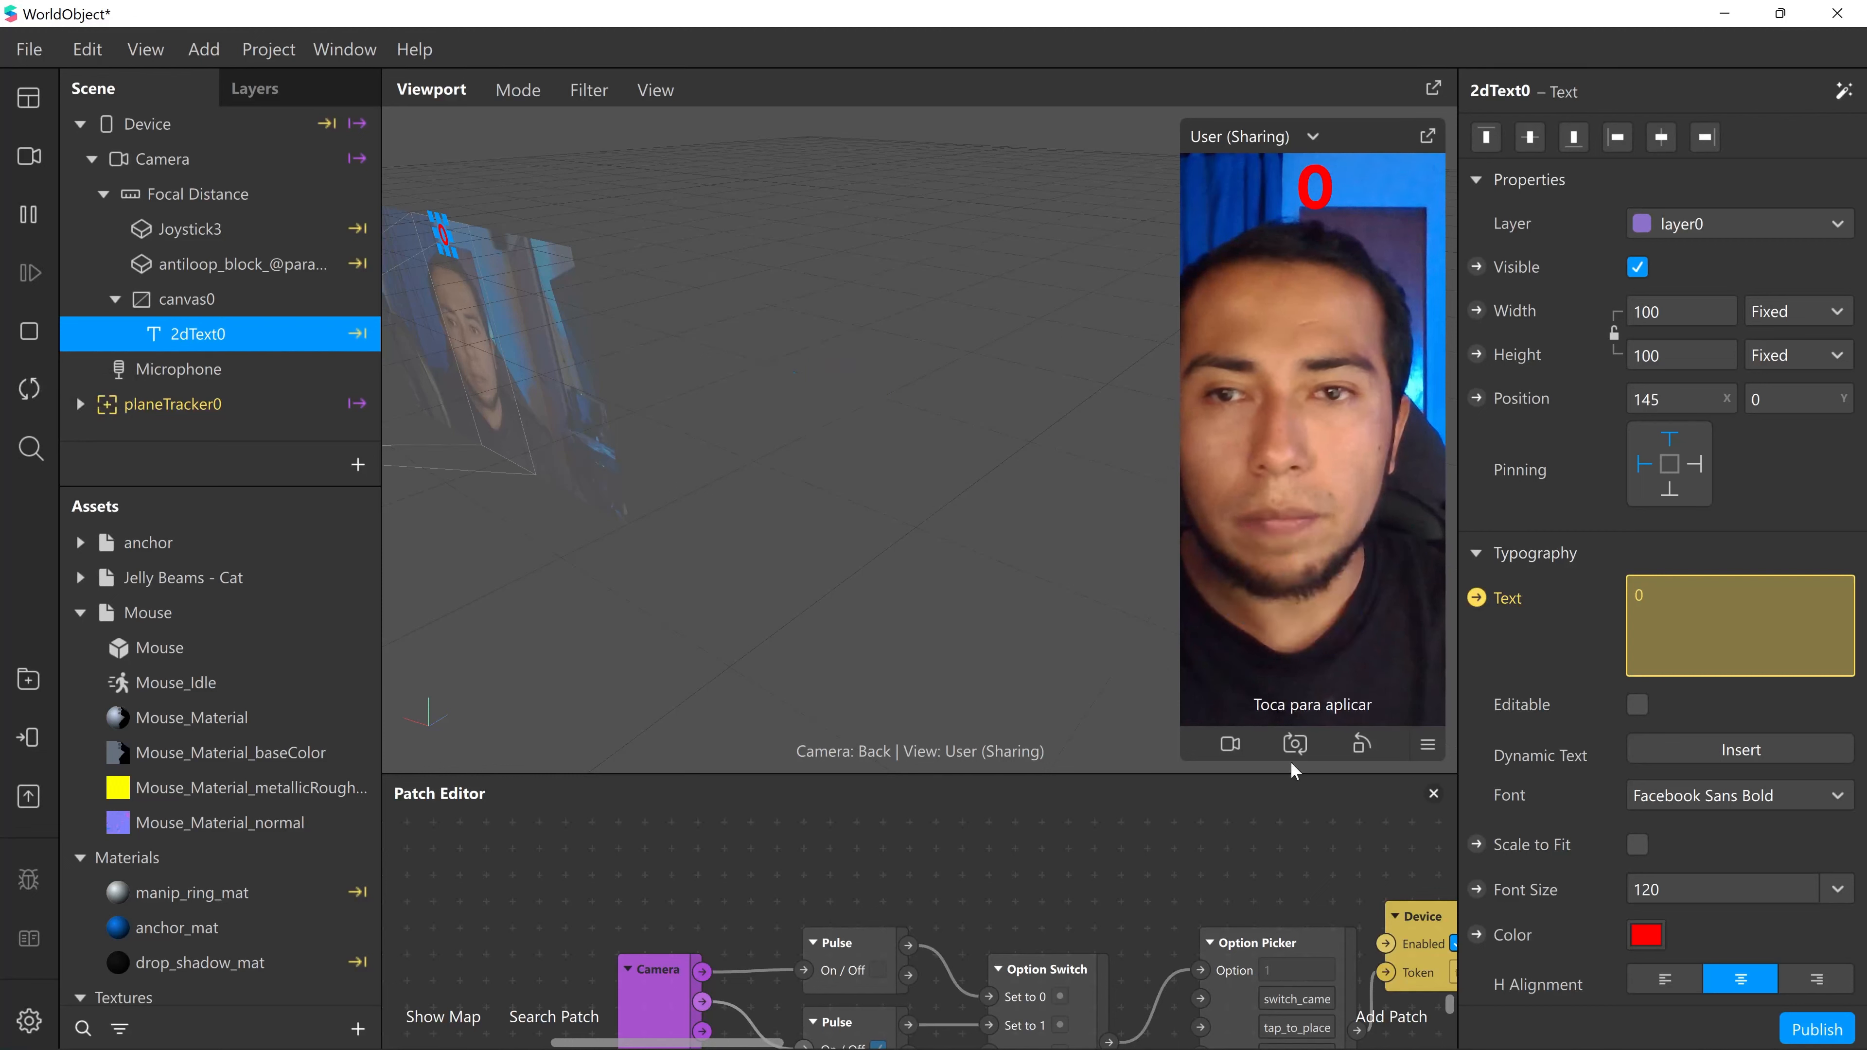
click(1307, 748)
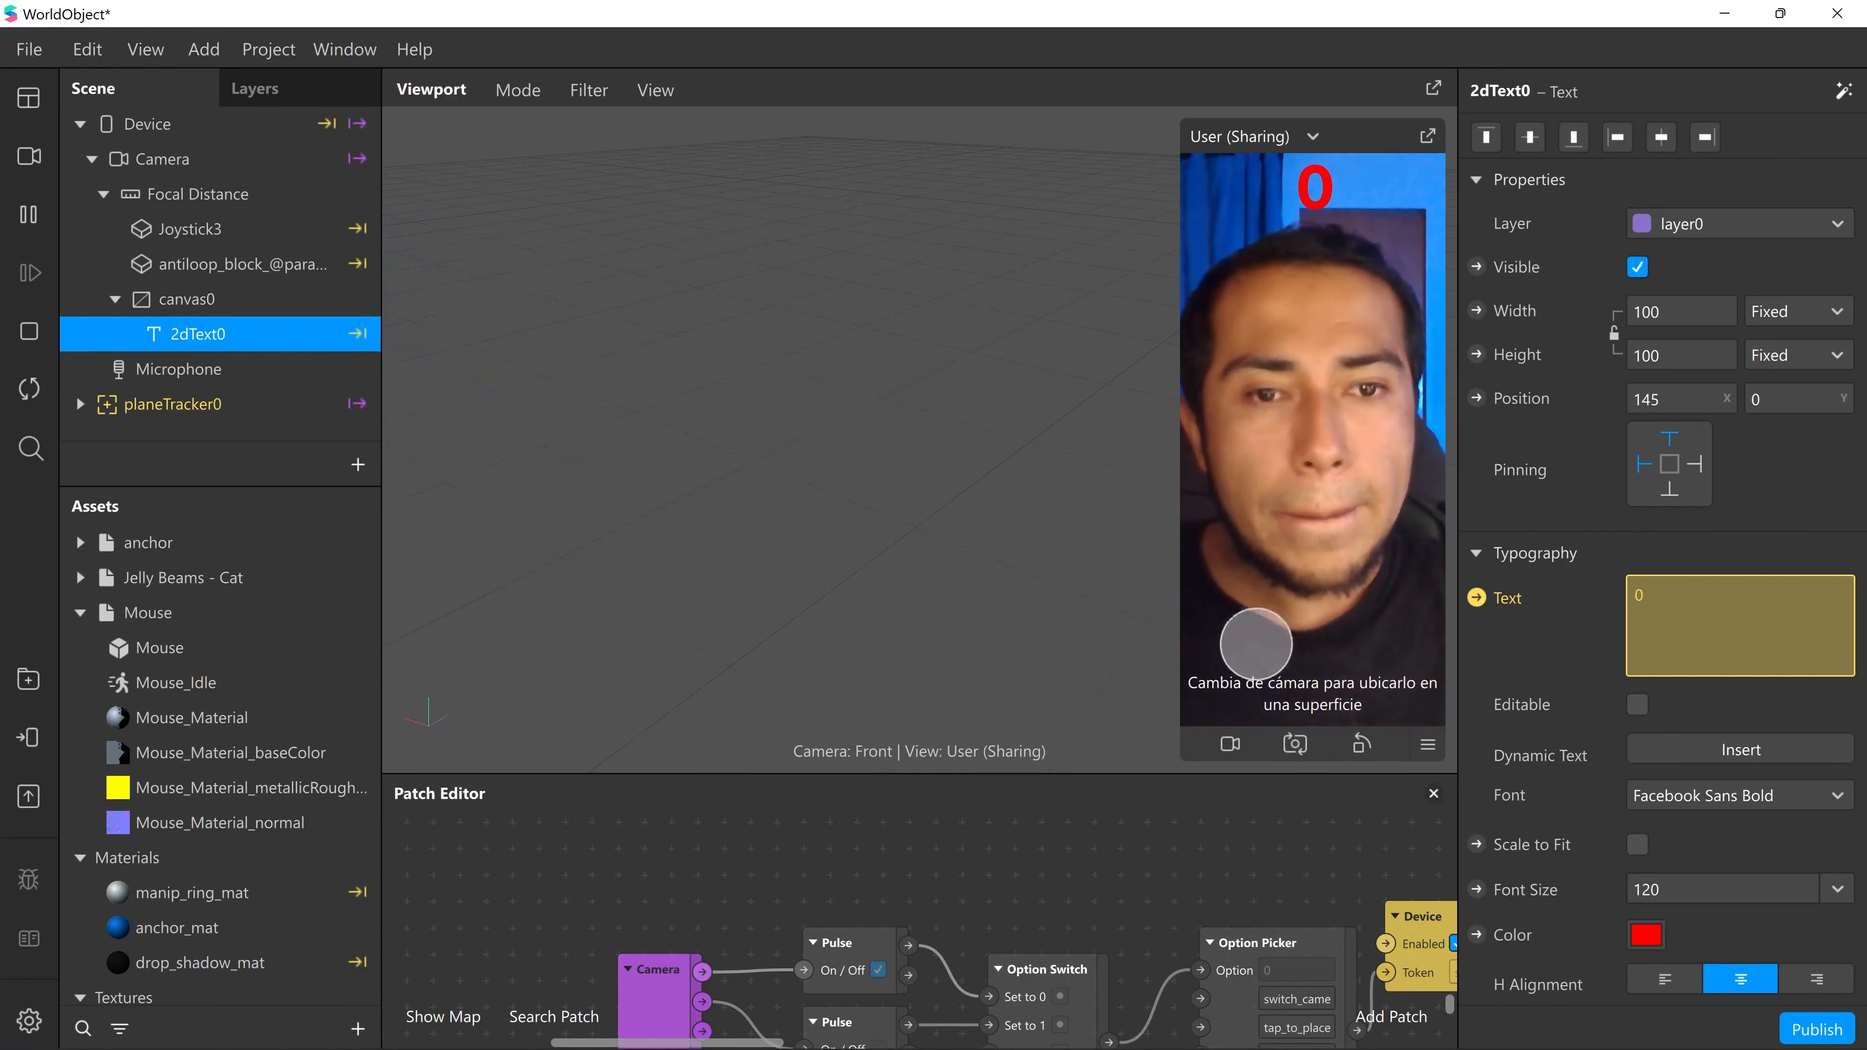
click(1307, 743)
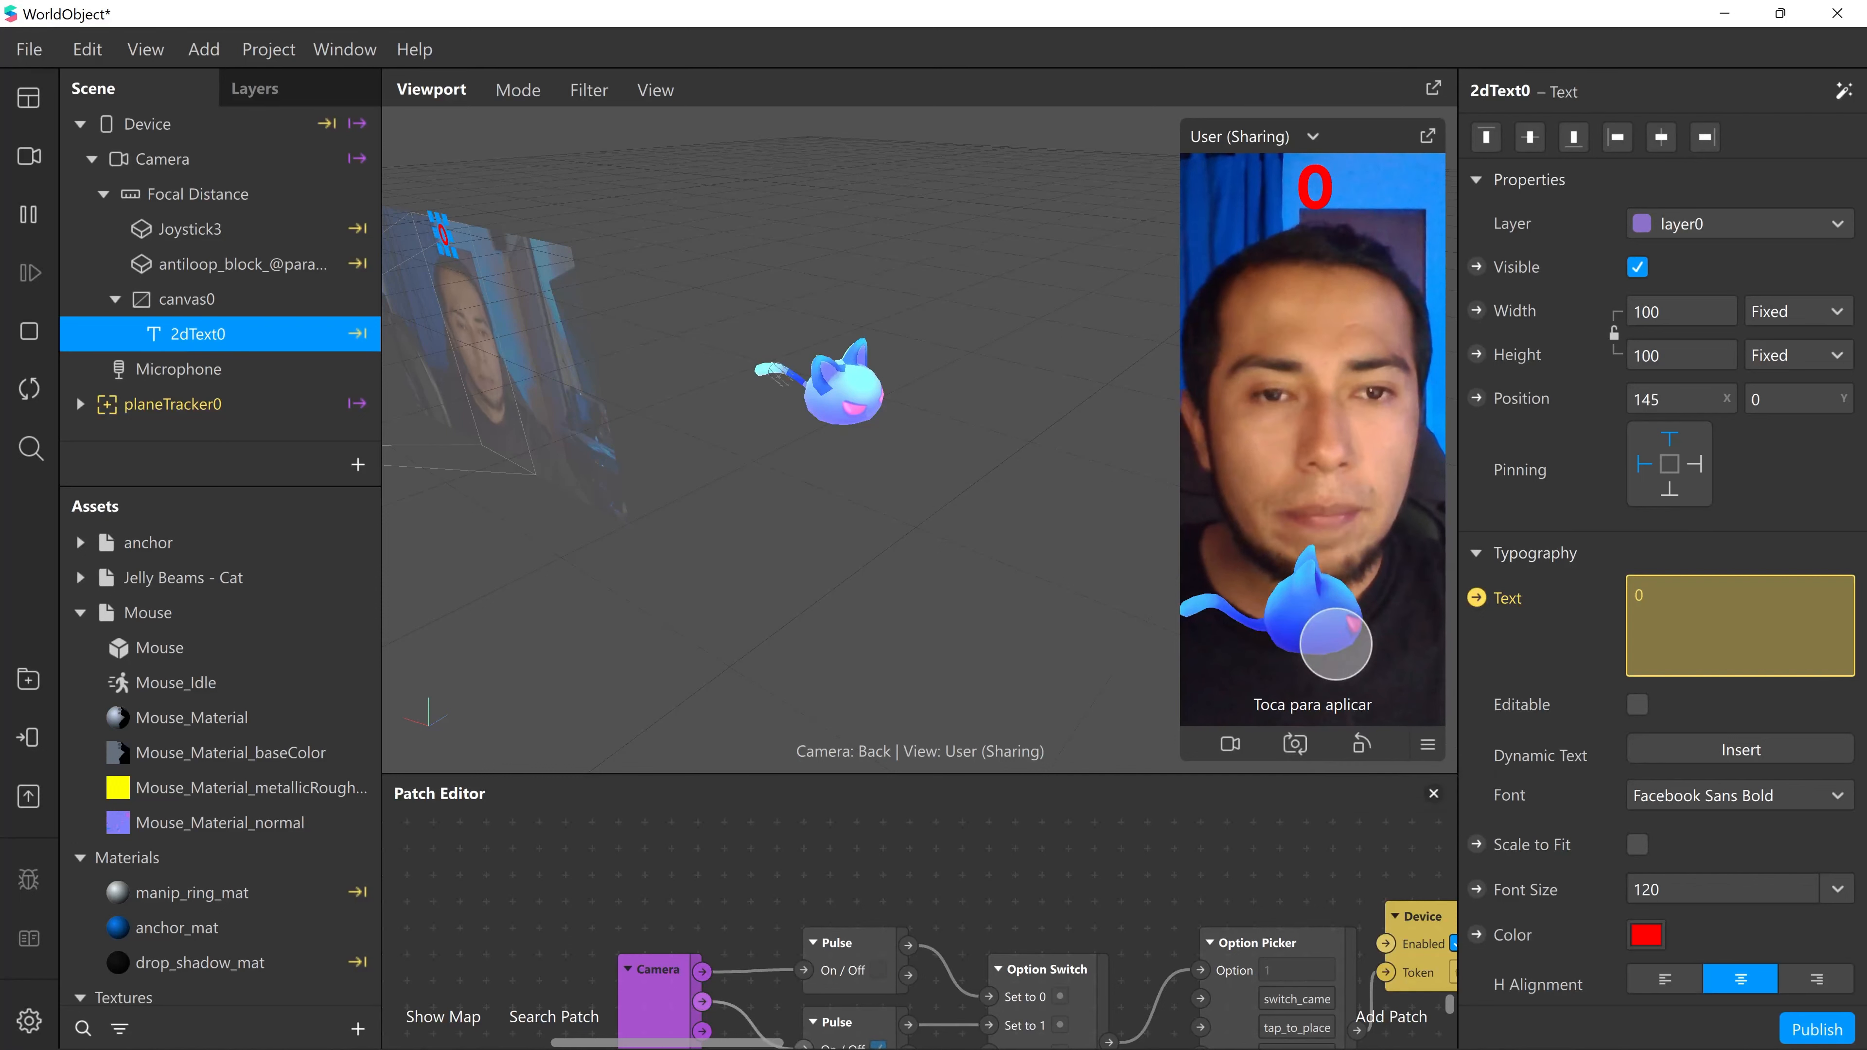
- Test the tap and long-press instructions in the simulator and steer the cat with the joystick to catch the mouse
click(1336, 644)
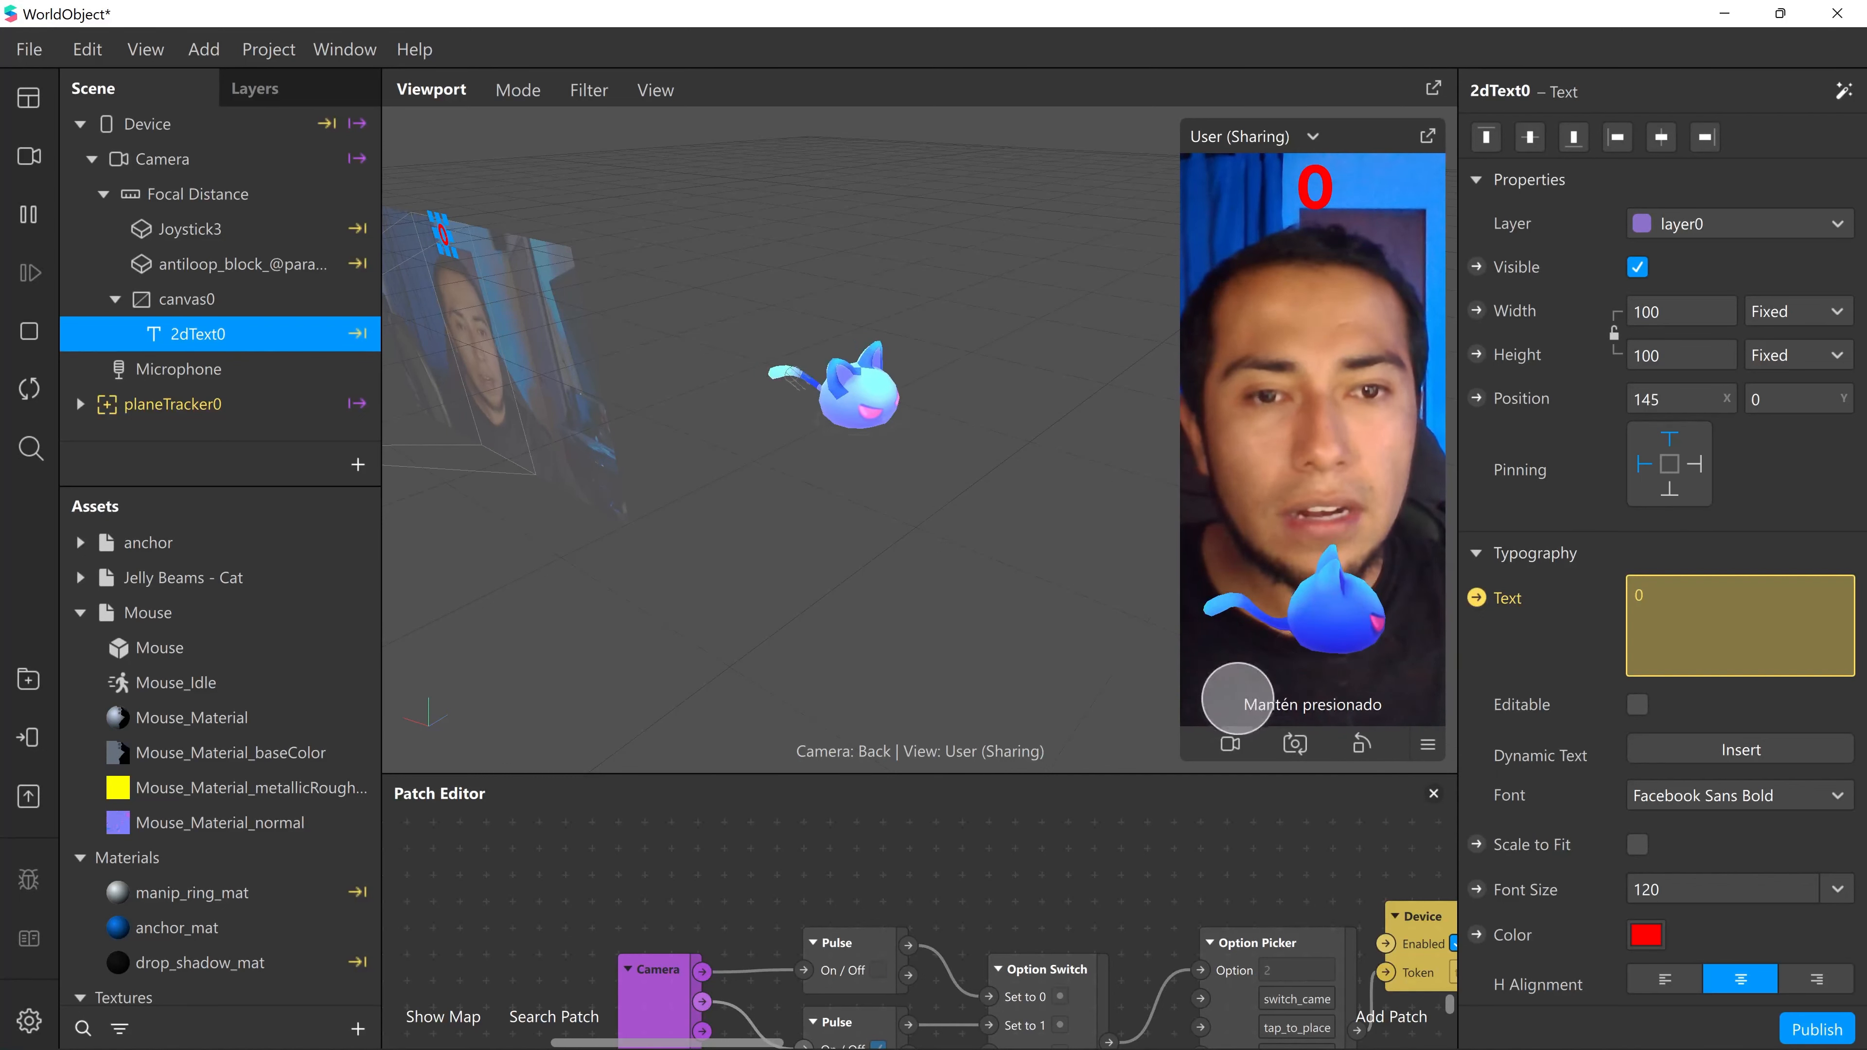
click(1315, 602)
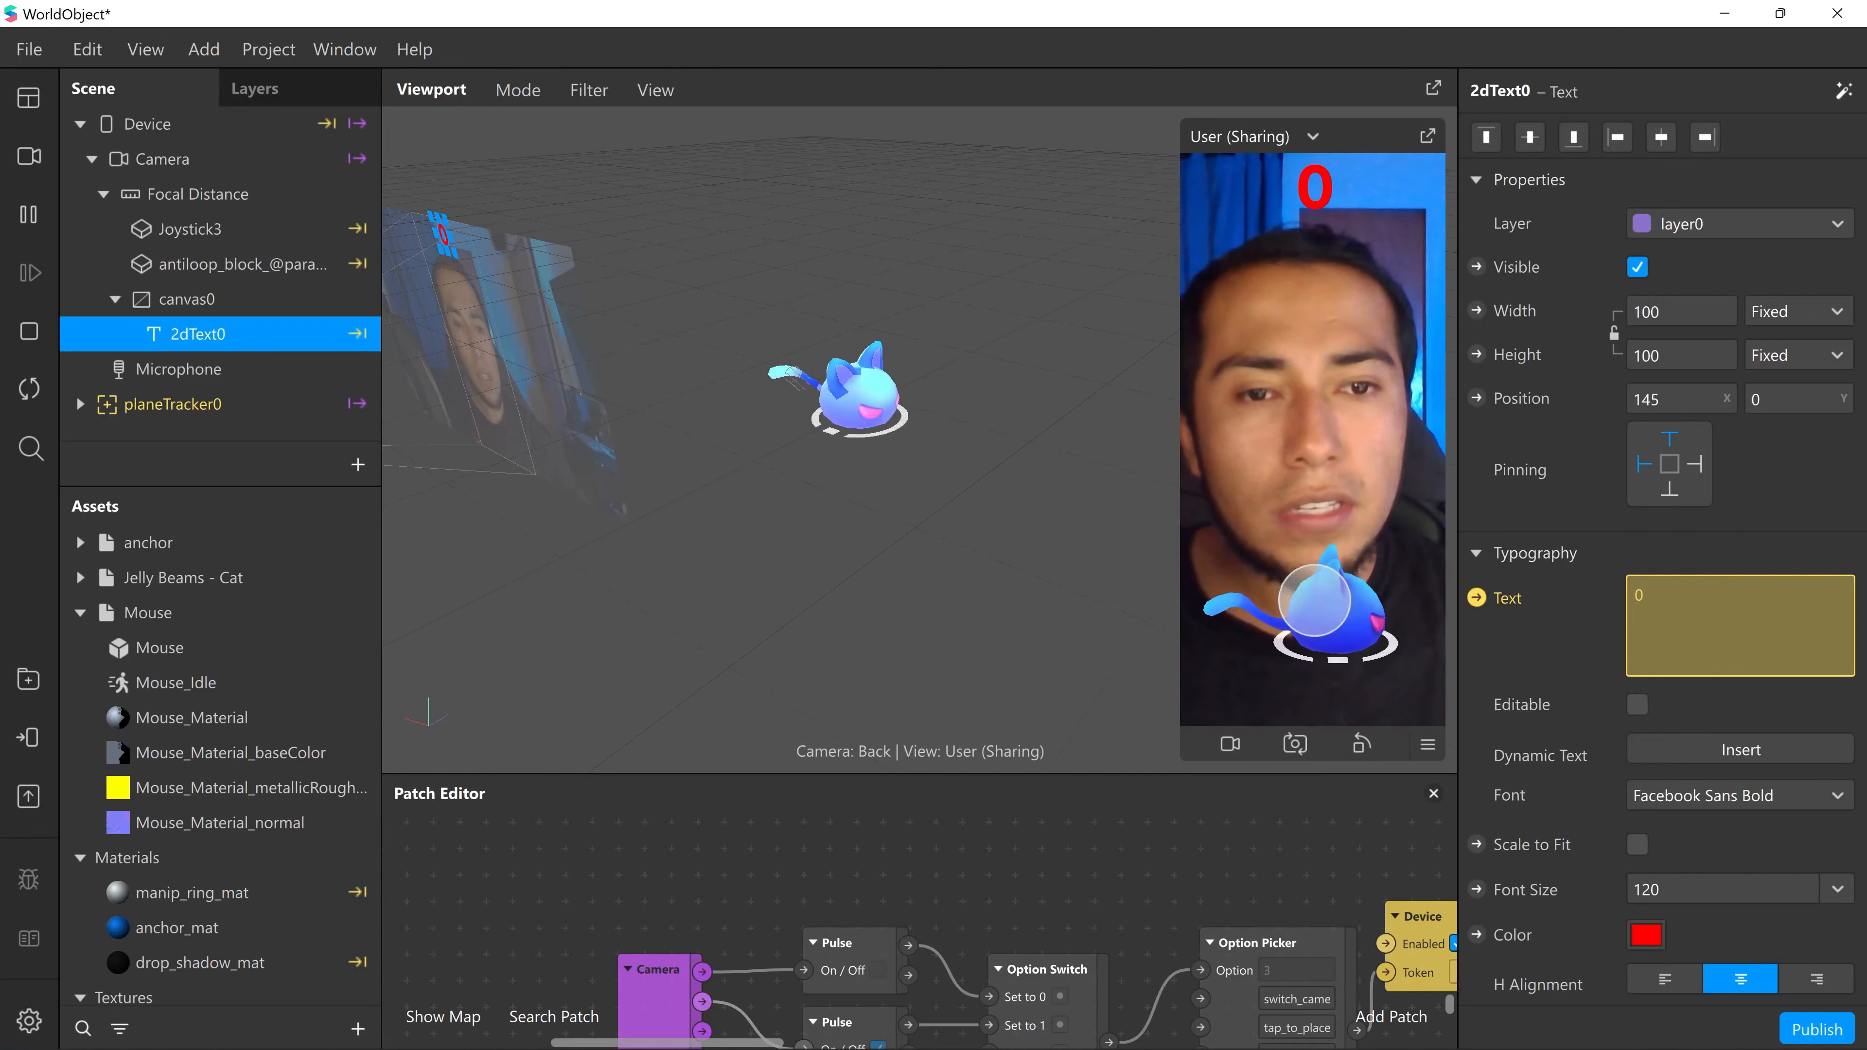
mouse_move(1358, 610)
mouse_down()
mouse_move(1295, 467)
mouse_move(1331, 644)
mouse_move(1377, 579)
mouse_move(1342, 617)
mouse_move(1333, 709)
mouse_move(1185, 621)
mouse_up()
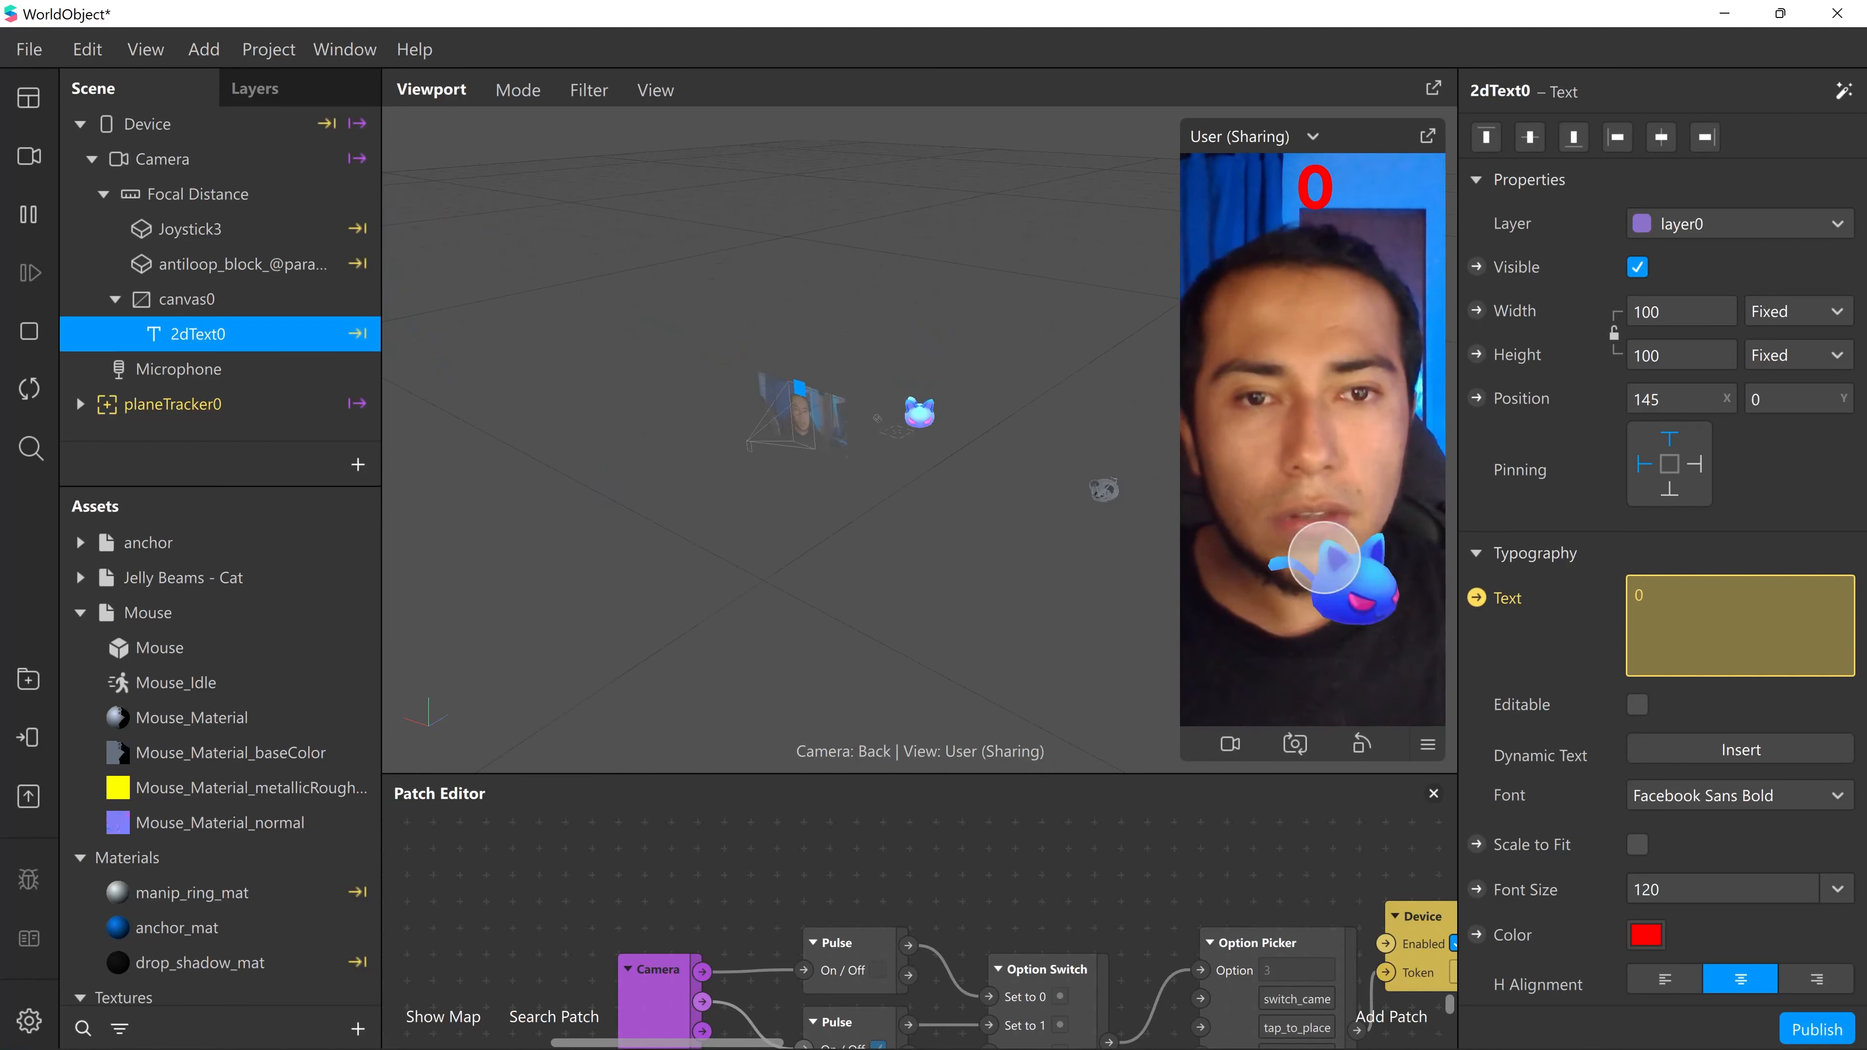
mouse_move(1372, 604)
mouse_down()
mouse_move(1389, 548)
mouse_move(1330, 631)
mouse_move(1375, 572)
mouse_move(1258, 542)
mouse_move(1190, 431)
mouse_move(1184, 517)
mouse_up()
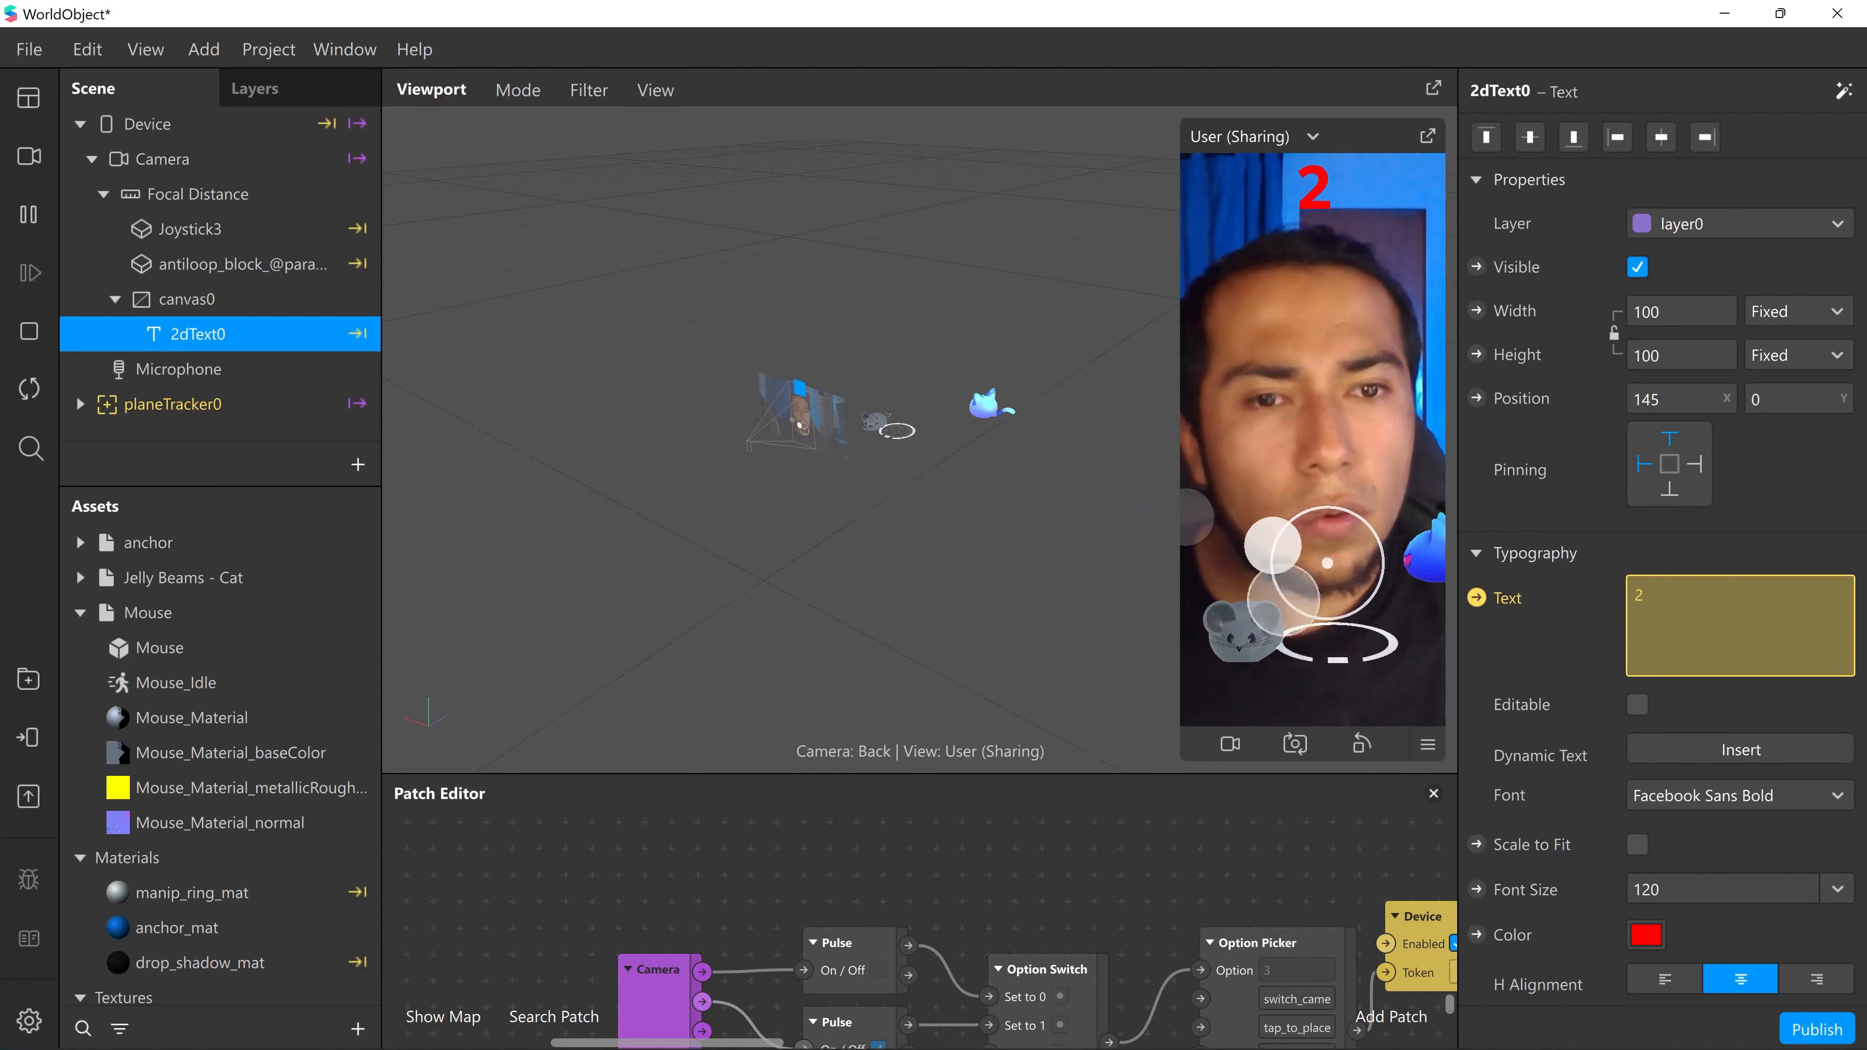
mouse_move(788, 485)
mouse_down()
mouse_move(624, 541)
mouse_move(544, 533)
mouse_move(1275, 496)
mouse_move(1390, 594)
mouse_move(1320, 598)
mouse_up()
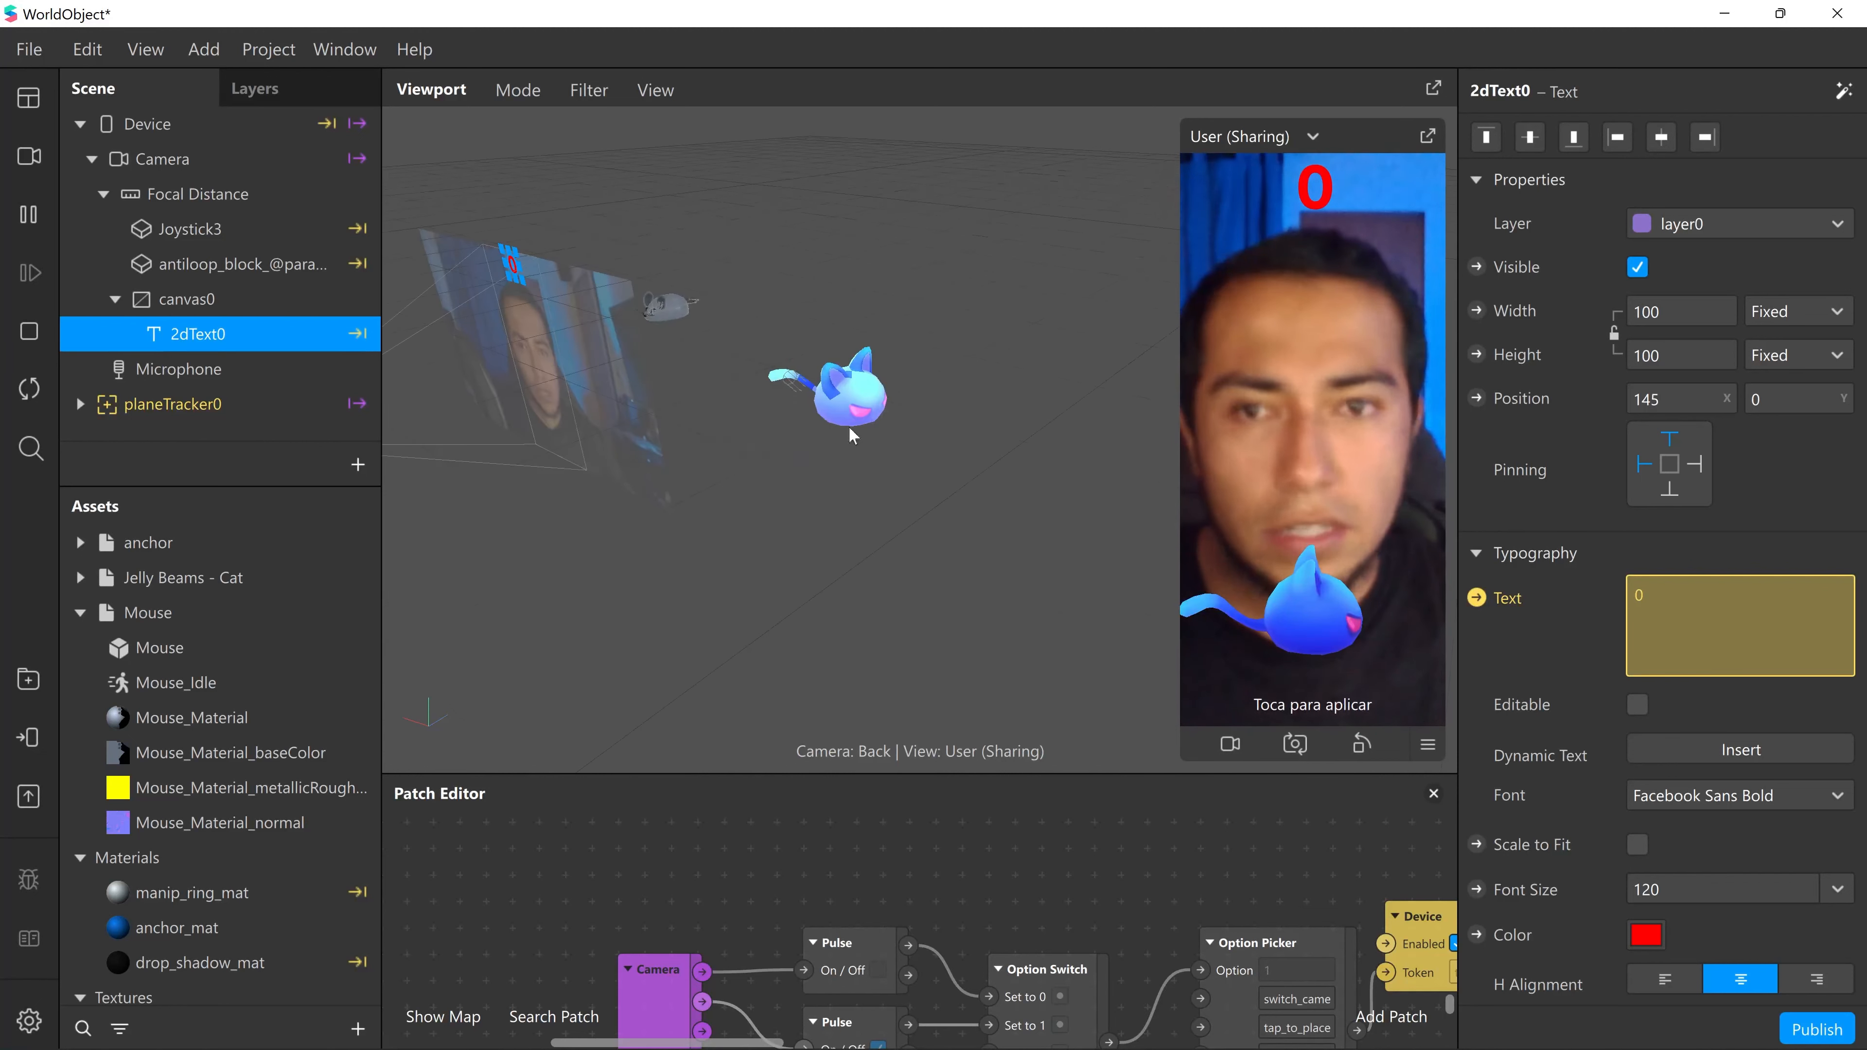
- Expand planeTracker0 in the scene, collapse the raton and gato groups, and make manip_ring invisible
click(81, 404)
scroll(128, 242, down, 4)
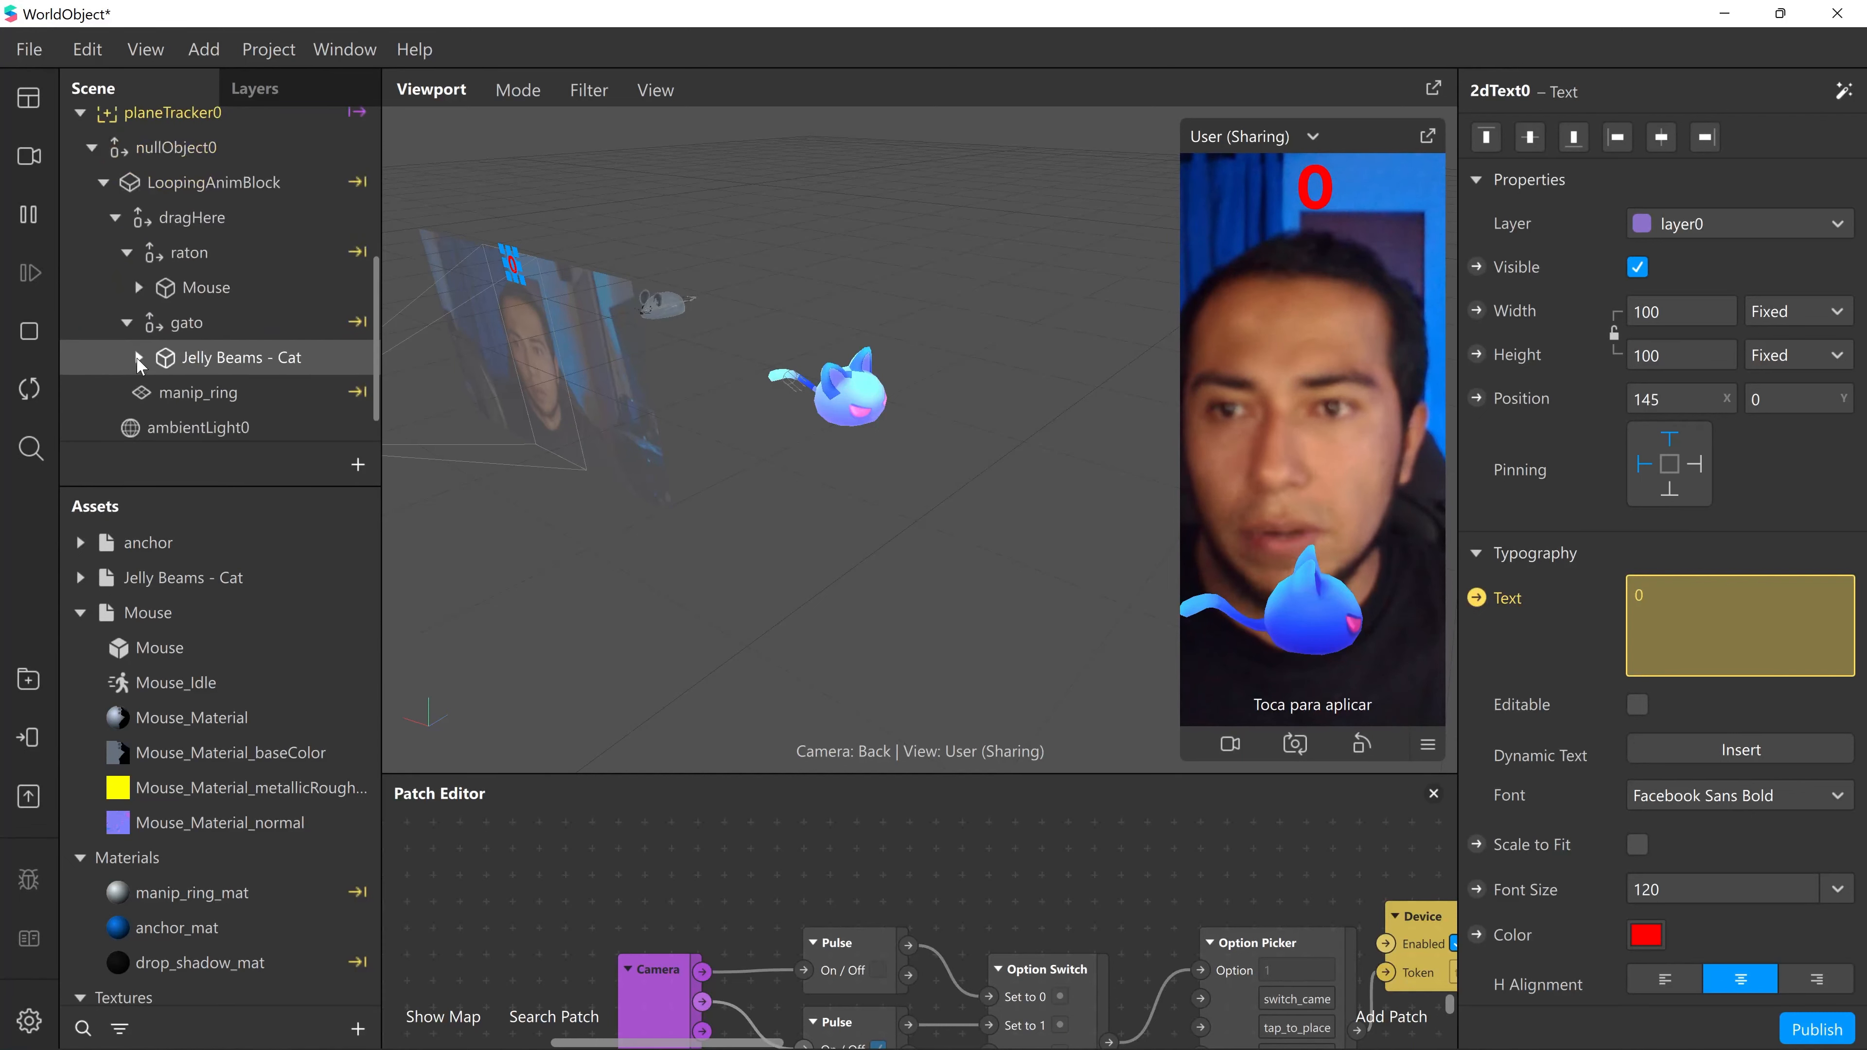
click(126, 220)
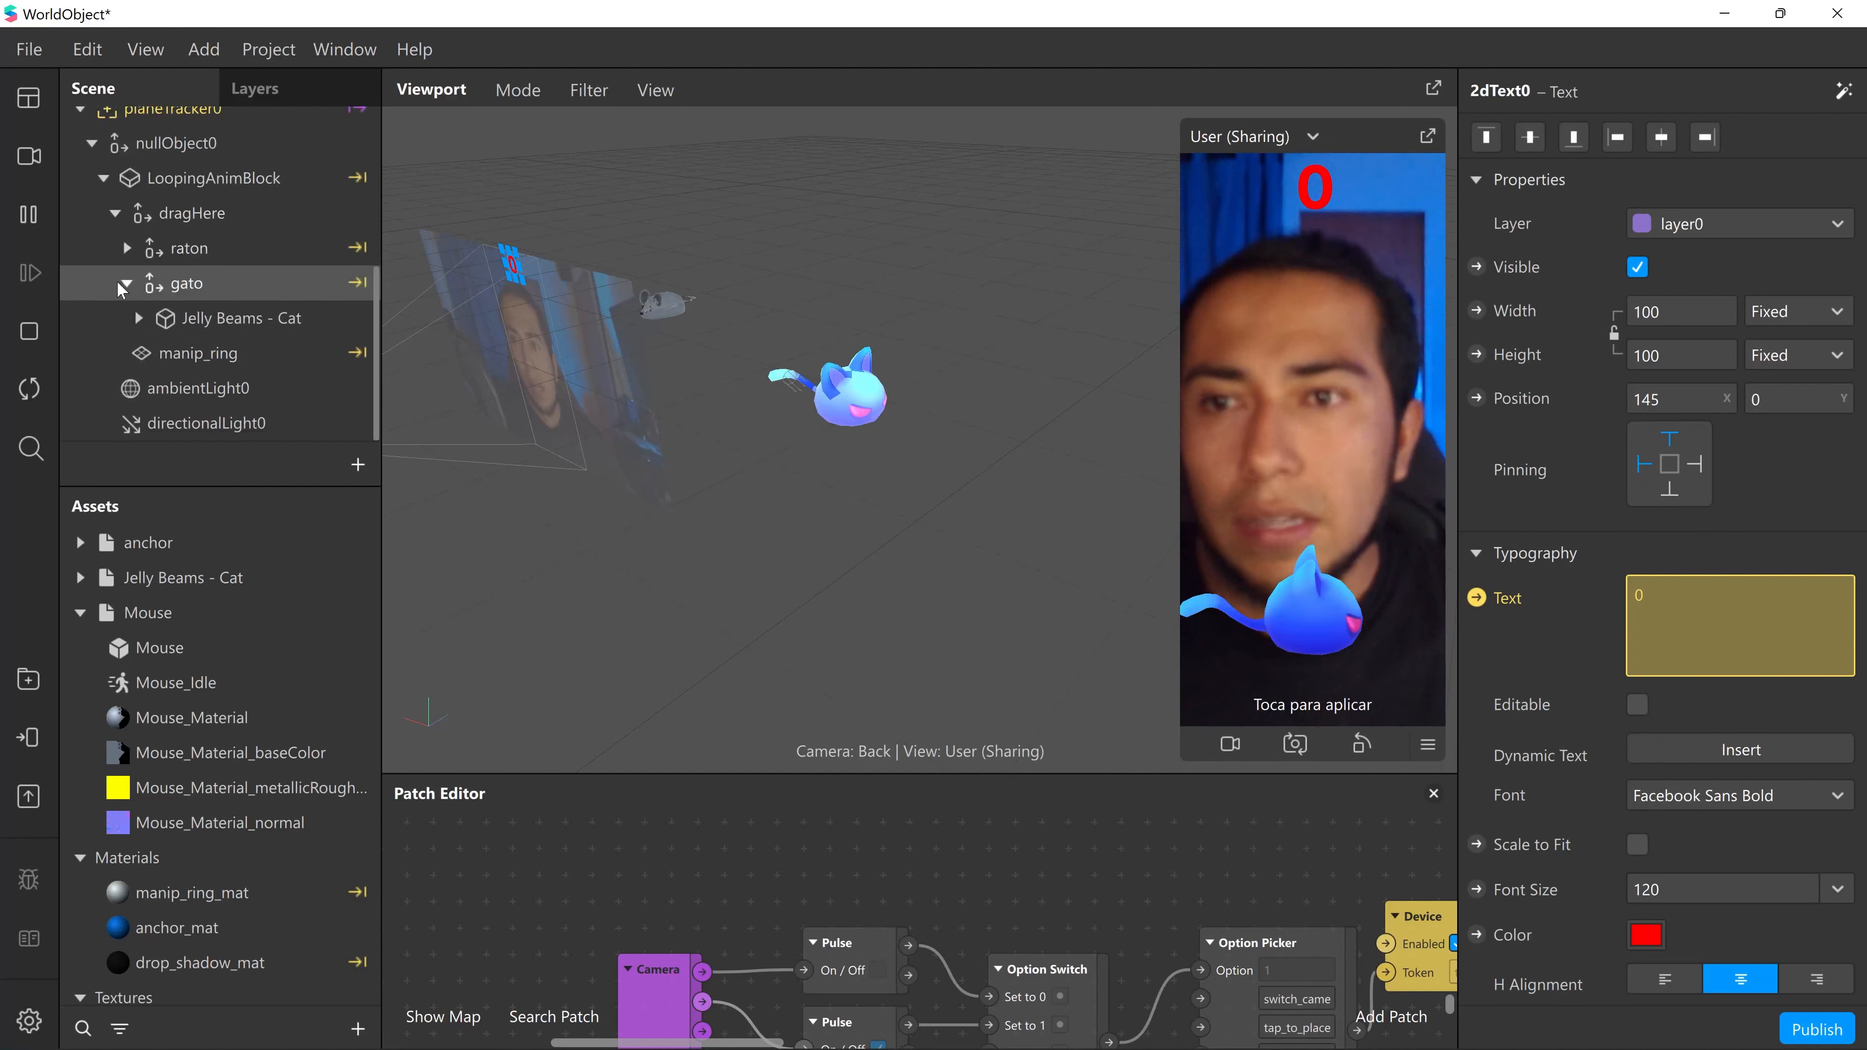
click(128, 286)
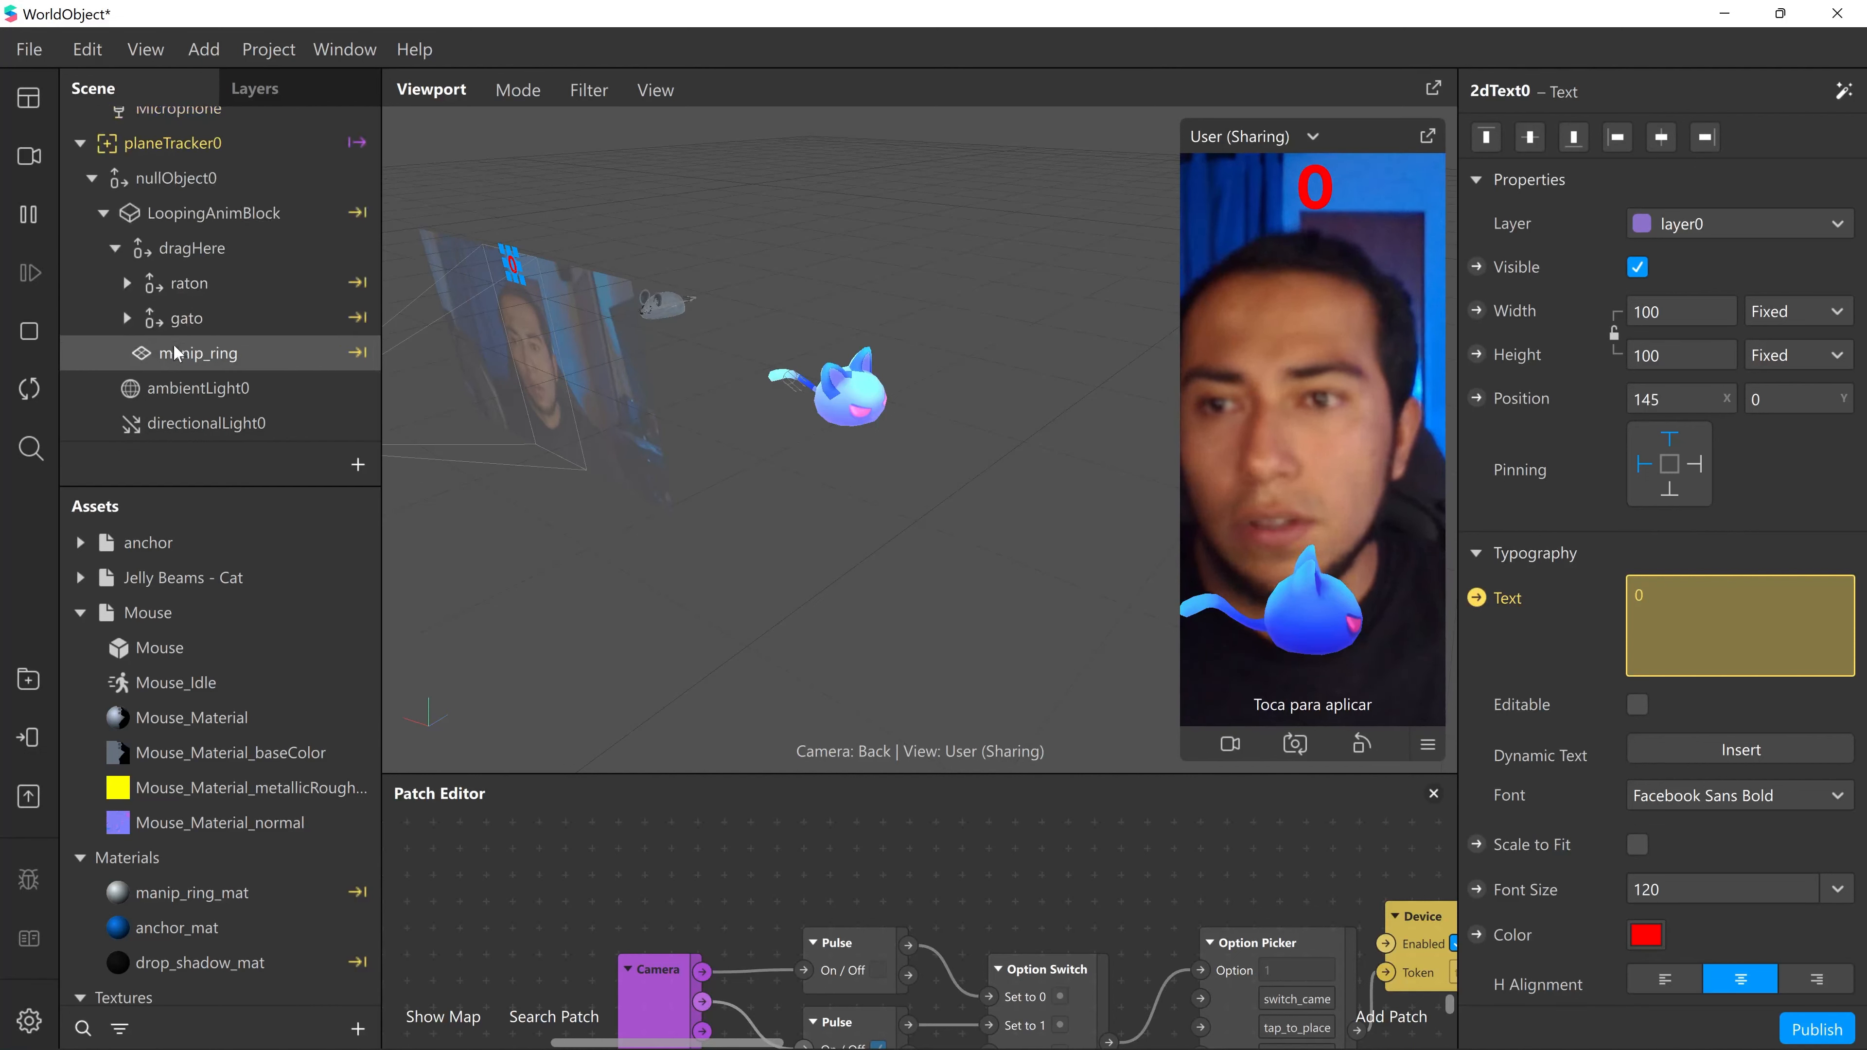
click(189, 356)
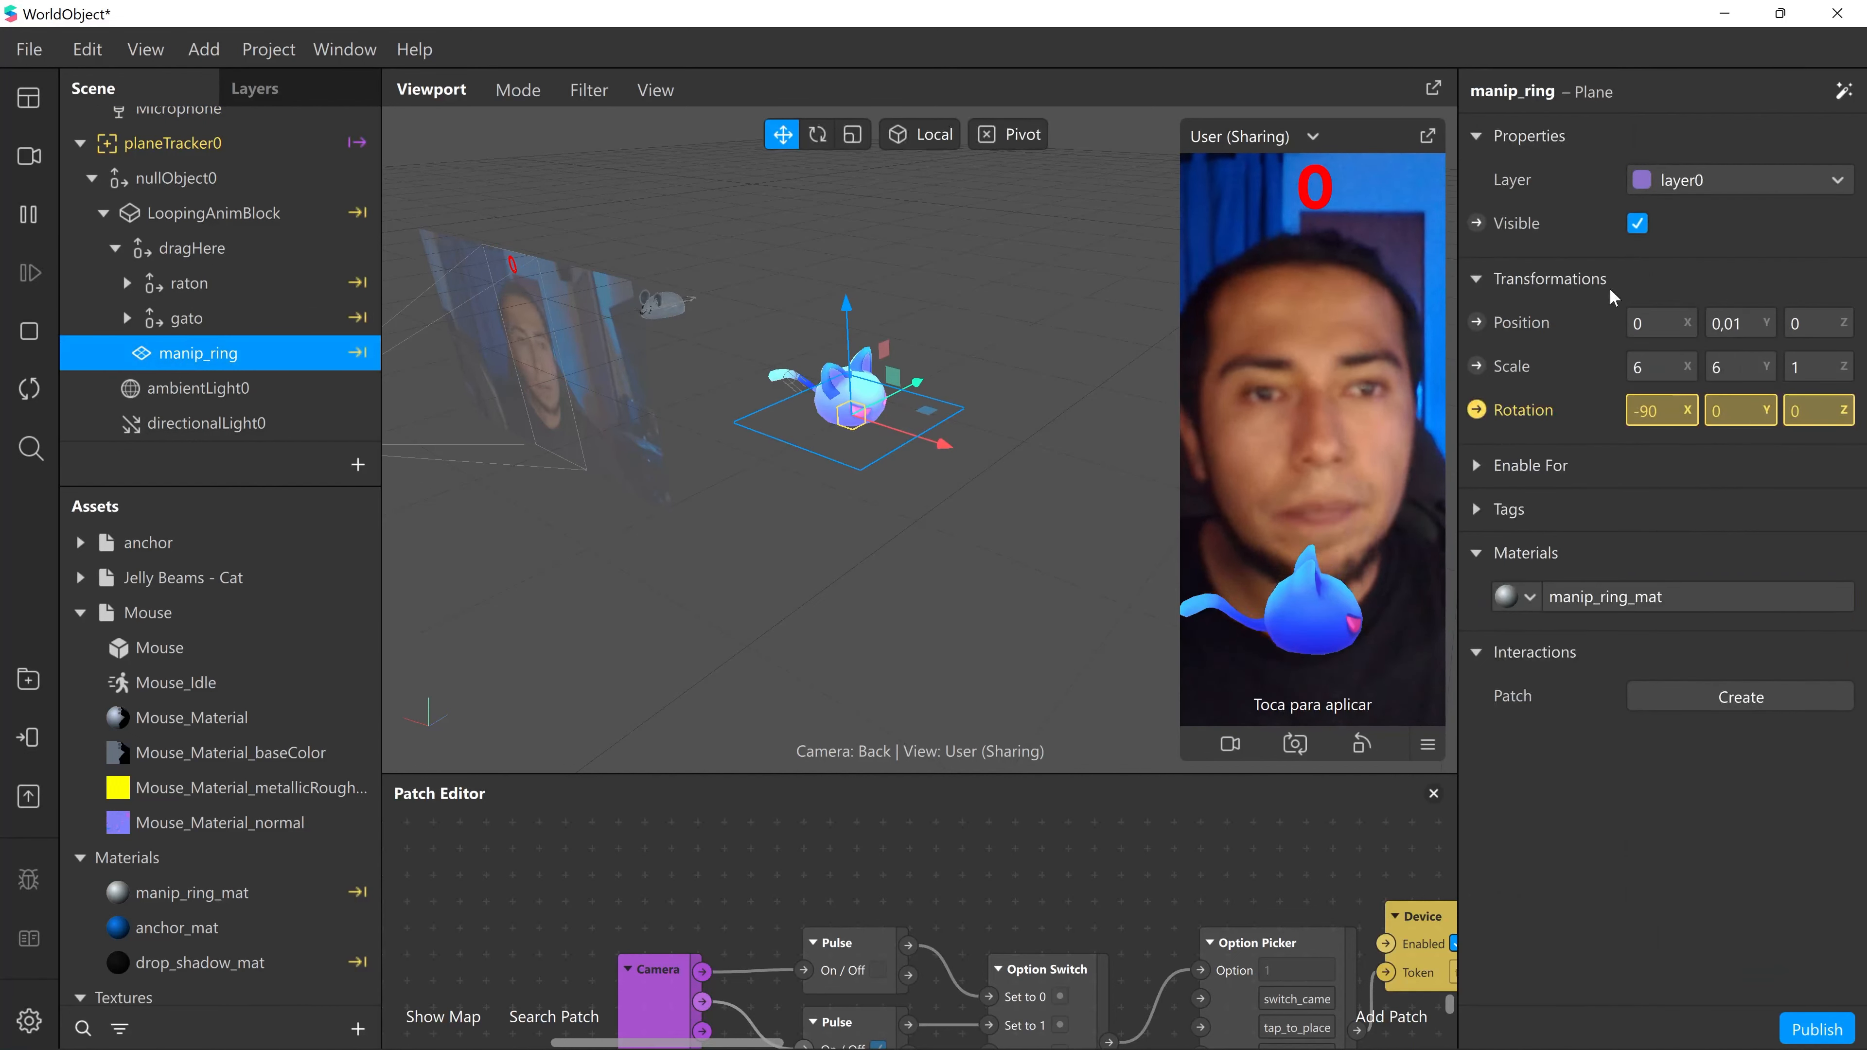
click(1637, 224)
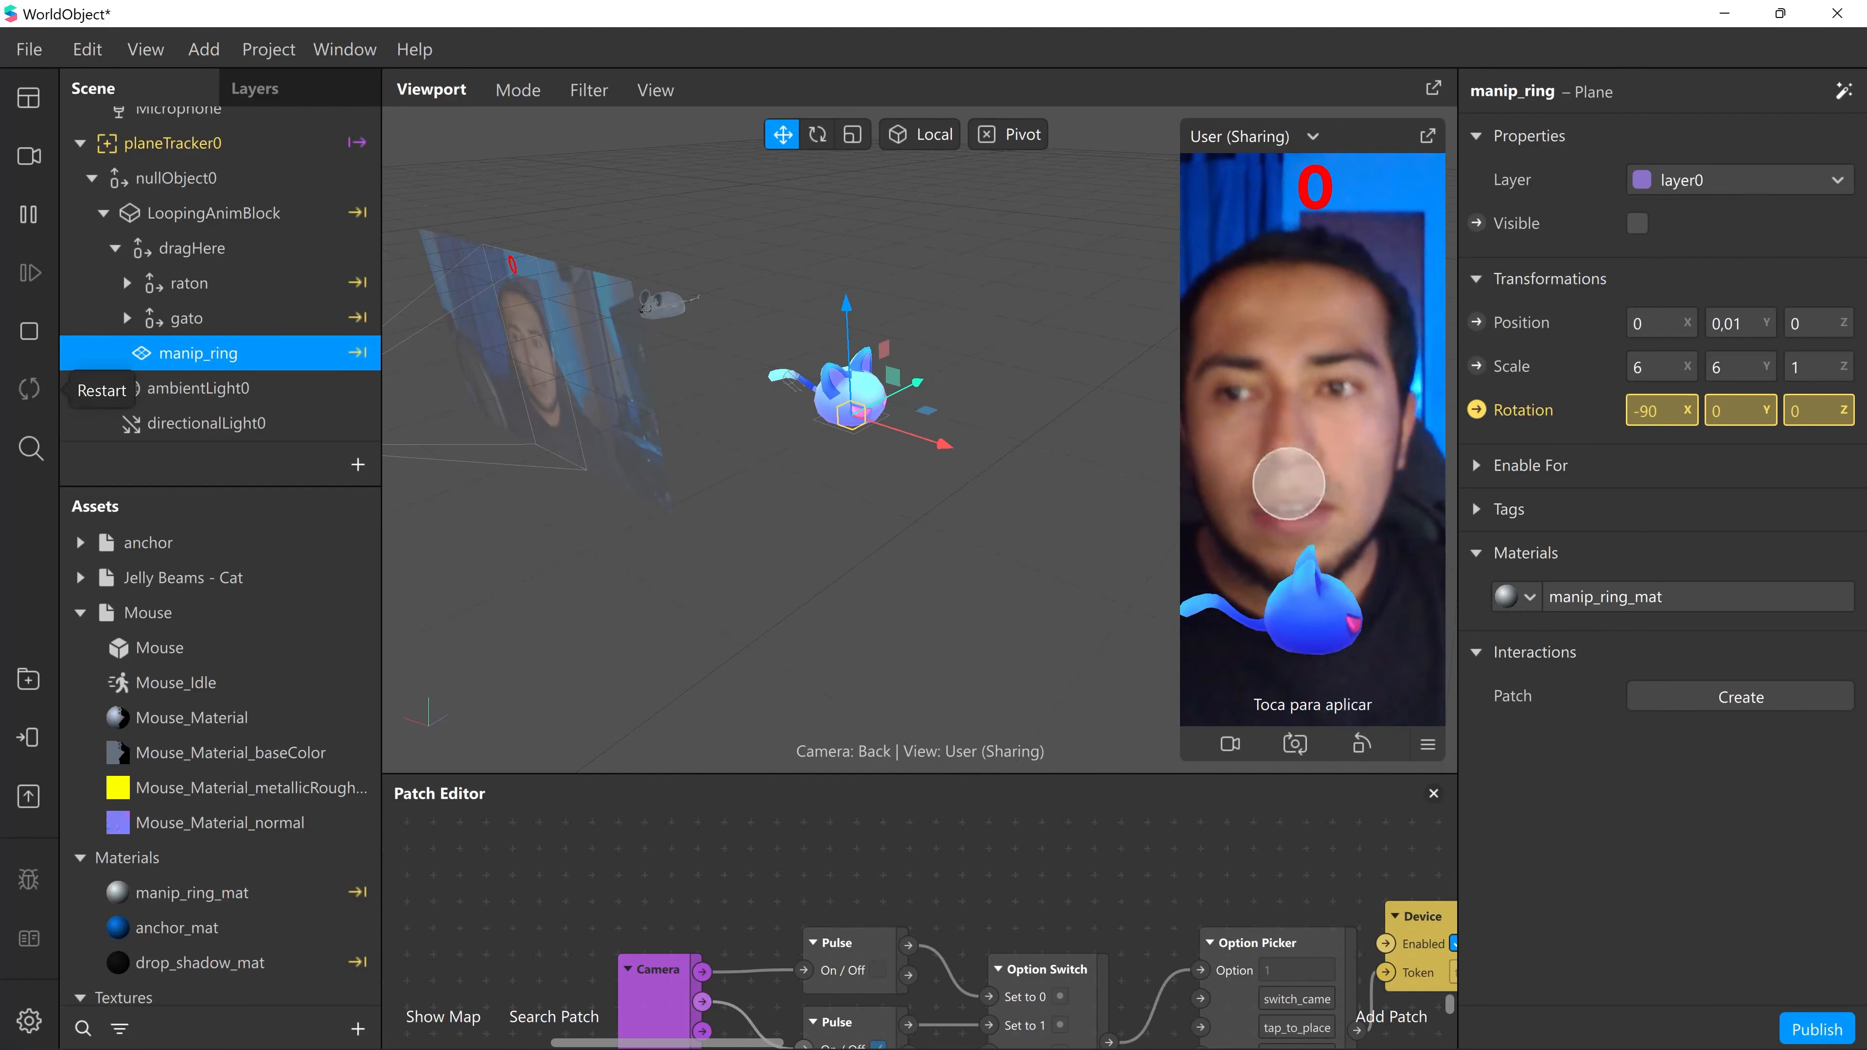
- Restart the effect and test the cat's joystick movement and mouse catching with the ring hidden
click(30, 389)
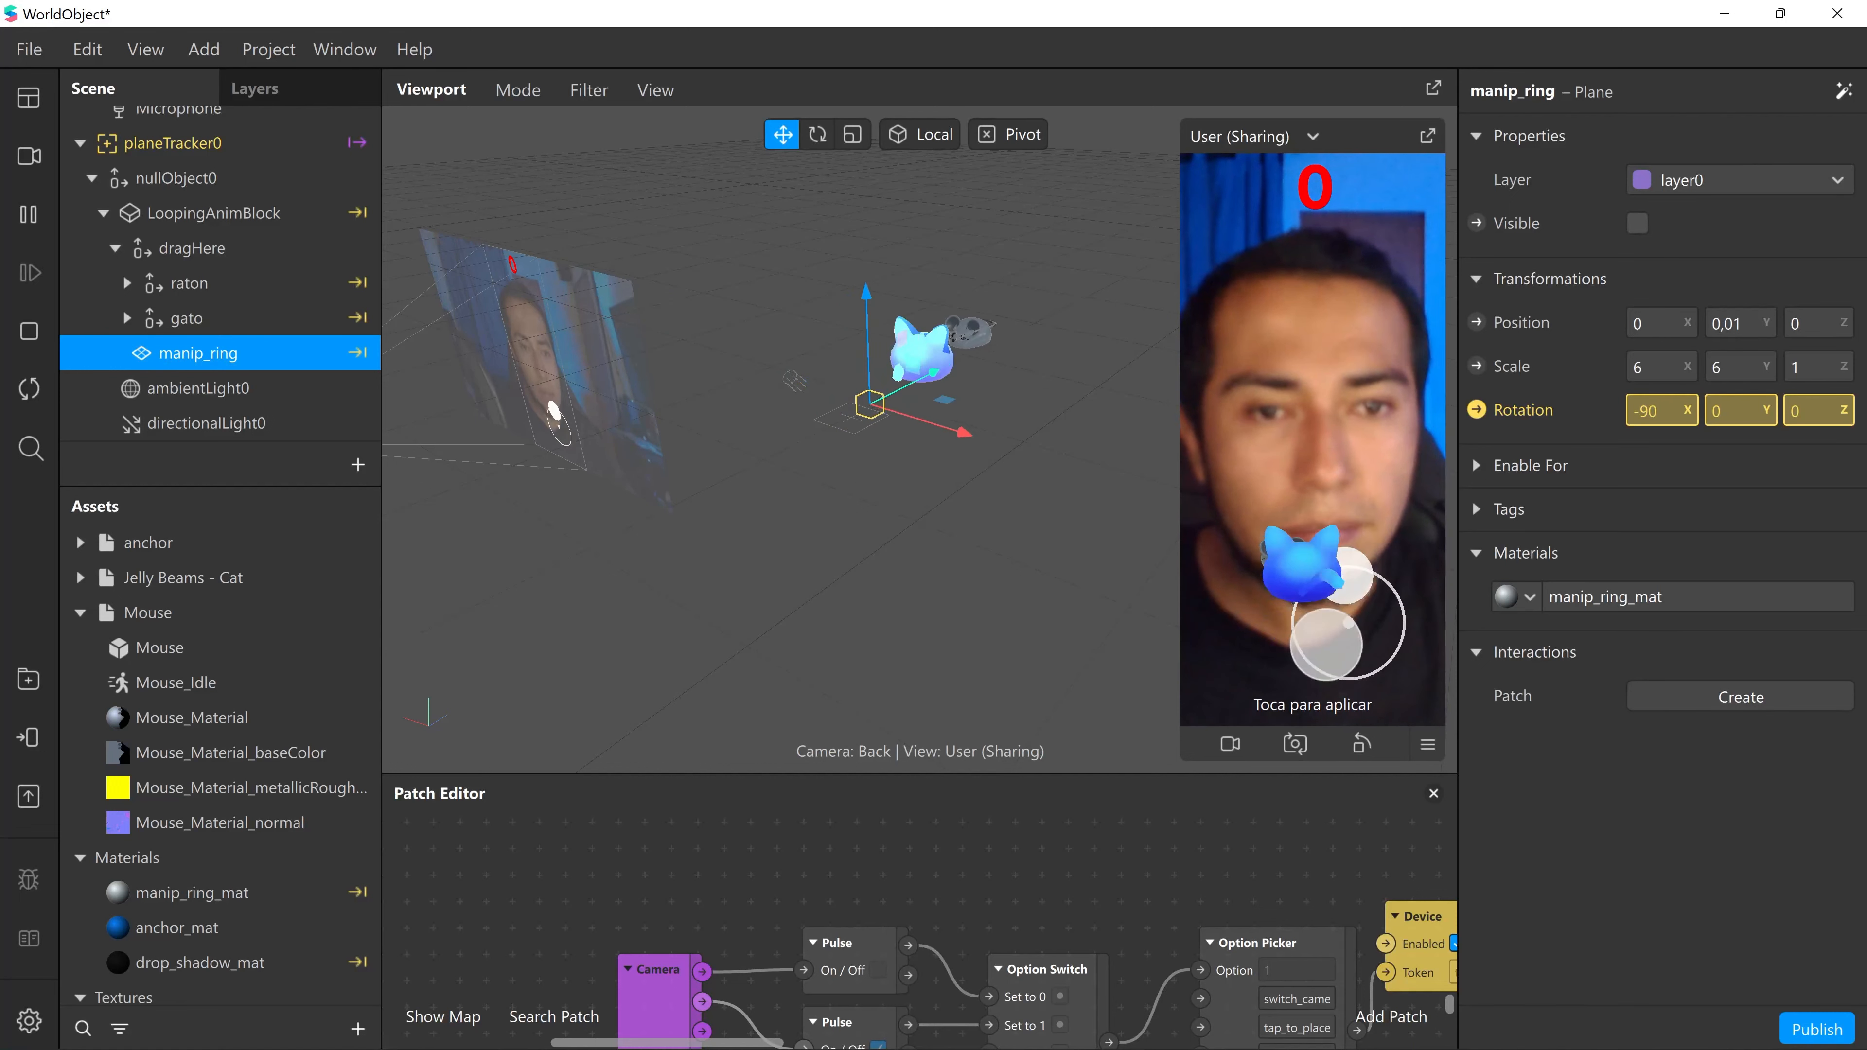
click(1334, 645)
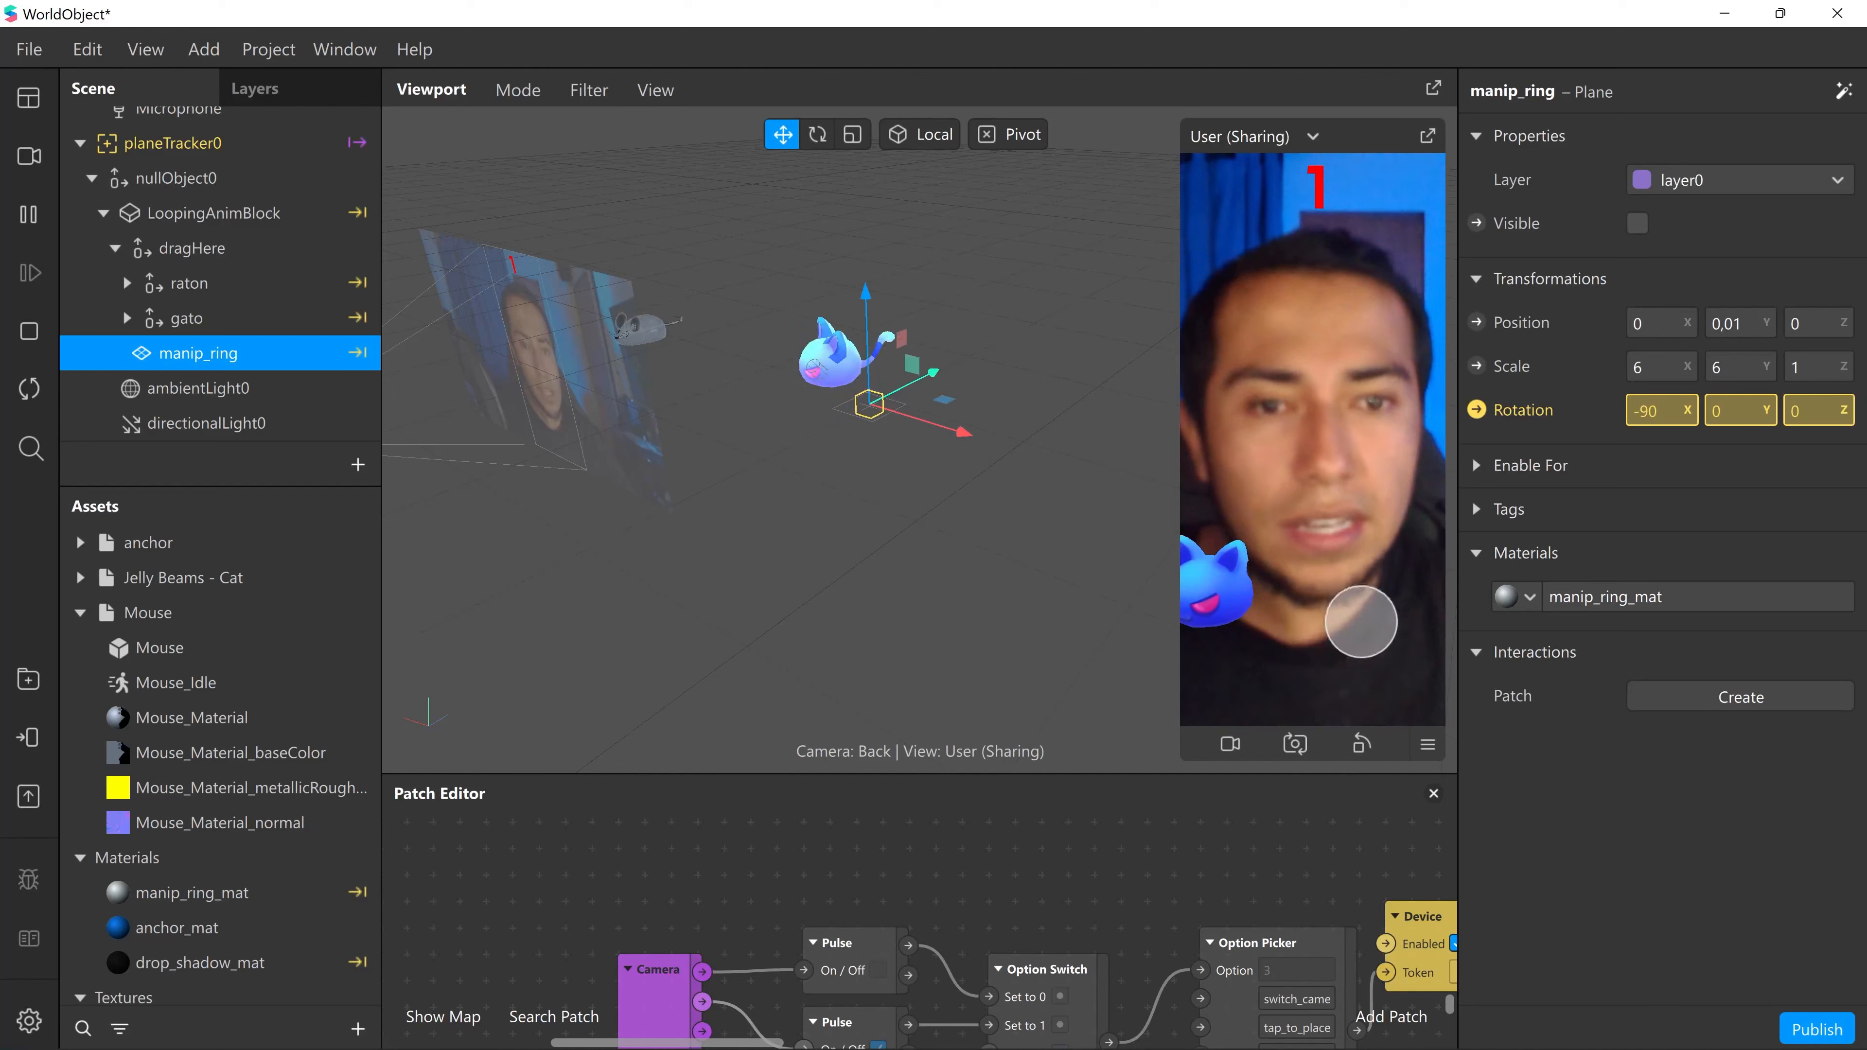
mouse_move(1354, 602)
mouse_down()
mouse_move(1242, 513)
mouse_move(1229, 628)
mouse_move(1262, 625)
mouse_move(1220, 625)
mouse_move(1430, 584)
mouse_move(1407, 597)
mouse_move(1326, 536)
mouse_move(1283, 466)
mouse_move(1221, 521)
mouse_move(1219, 570)
mouse_up()
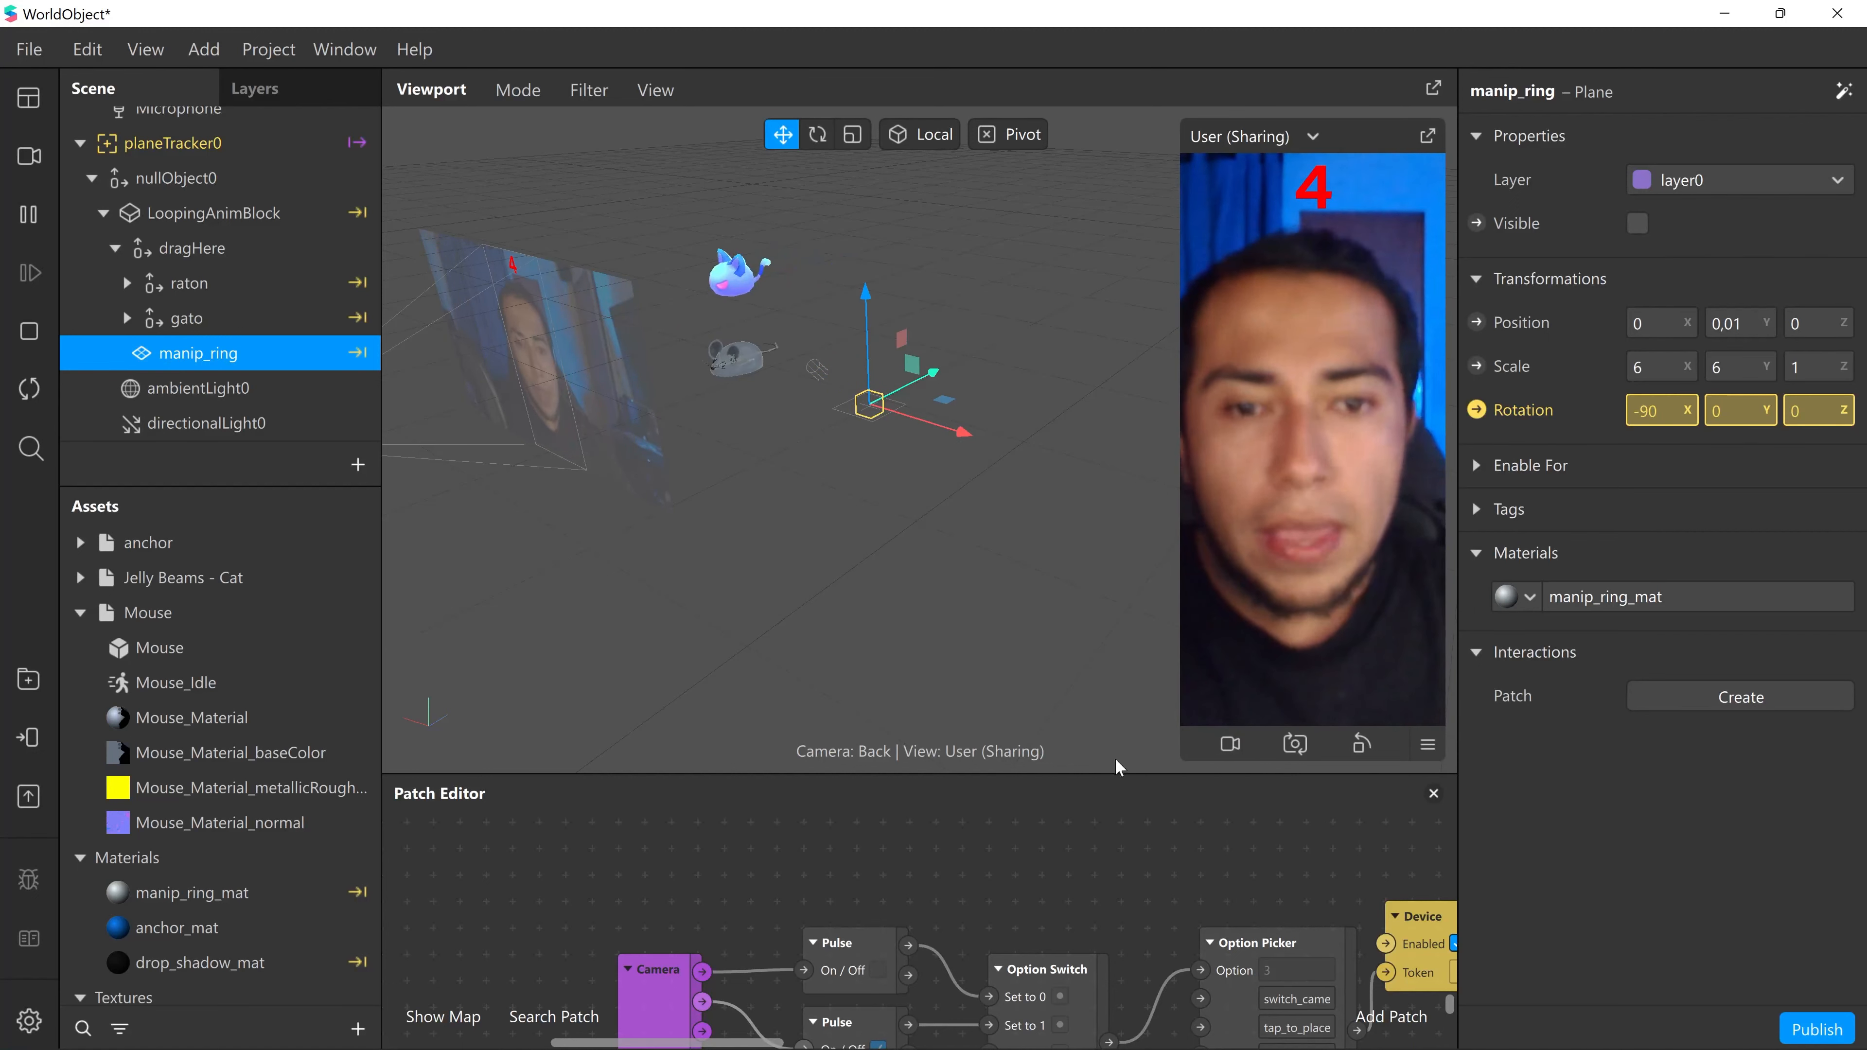
- Enlarge the Patch Editor and set the multiplier of the Multiply patch fed by Delta Time to 1.5
drag(1117, 770, 1070, 541)
drag(1001, 722, 865, 1044)
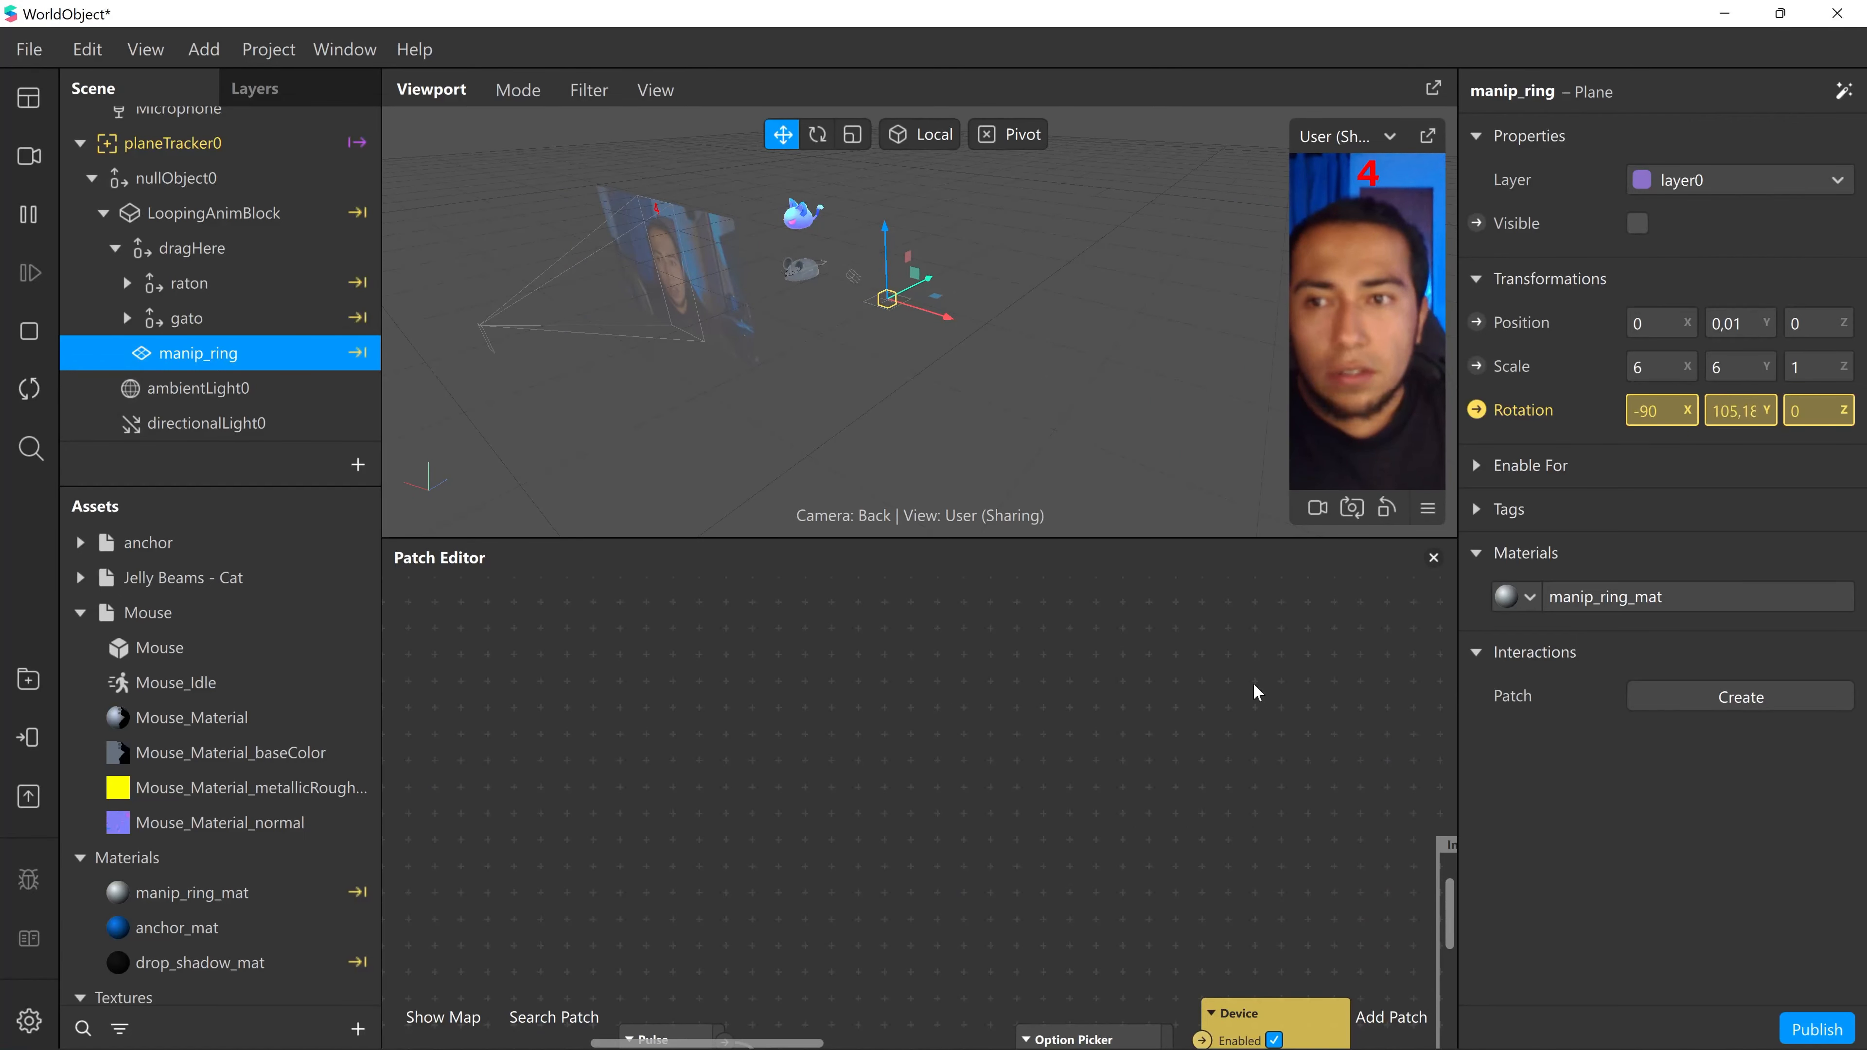
middle_drag(1178, 658, 999, 787)
mouse_move(1182, 597)
middle_down()
mouse_move(1063, 724)
mouse_move(1093, 980)
middle_up()
scroll(1064, 728, down, 3)
middle_drag(1067, 774, 1047, 897)
middle_drag(1057, 706, 1051, 828)
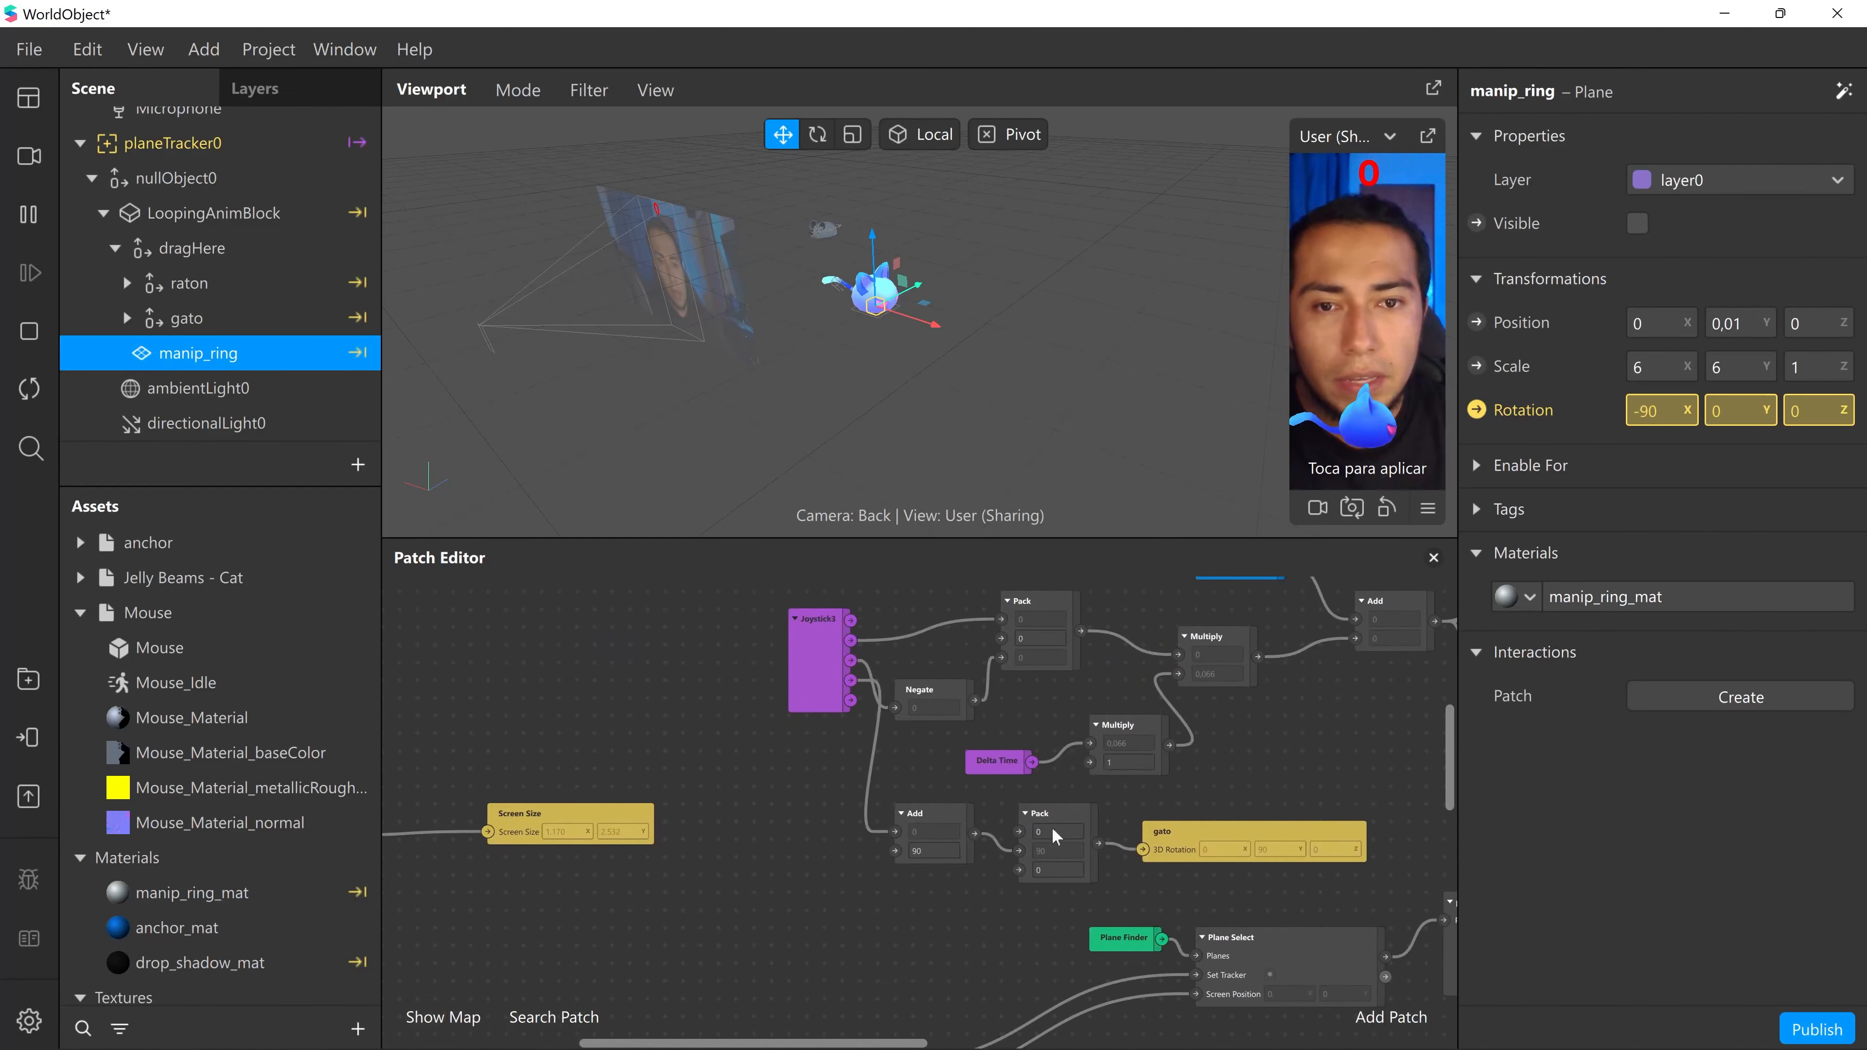
scroll(1056, 813, up, 3)
middle_drag(1141, 671, 936, 819)
scroll(937, 825, up, 2)
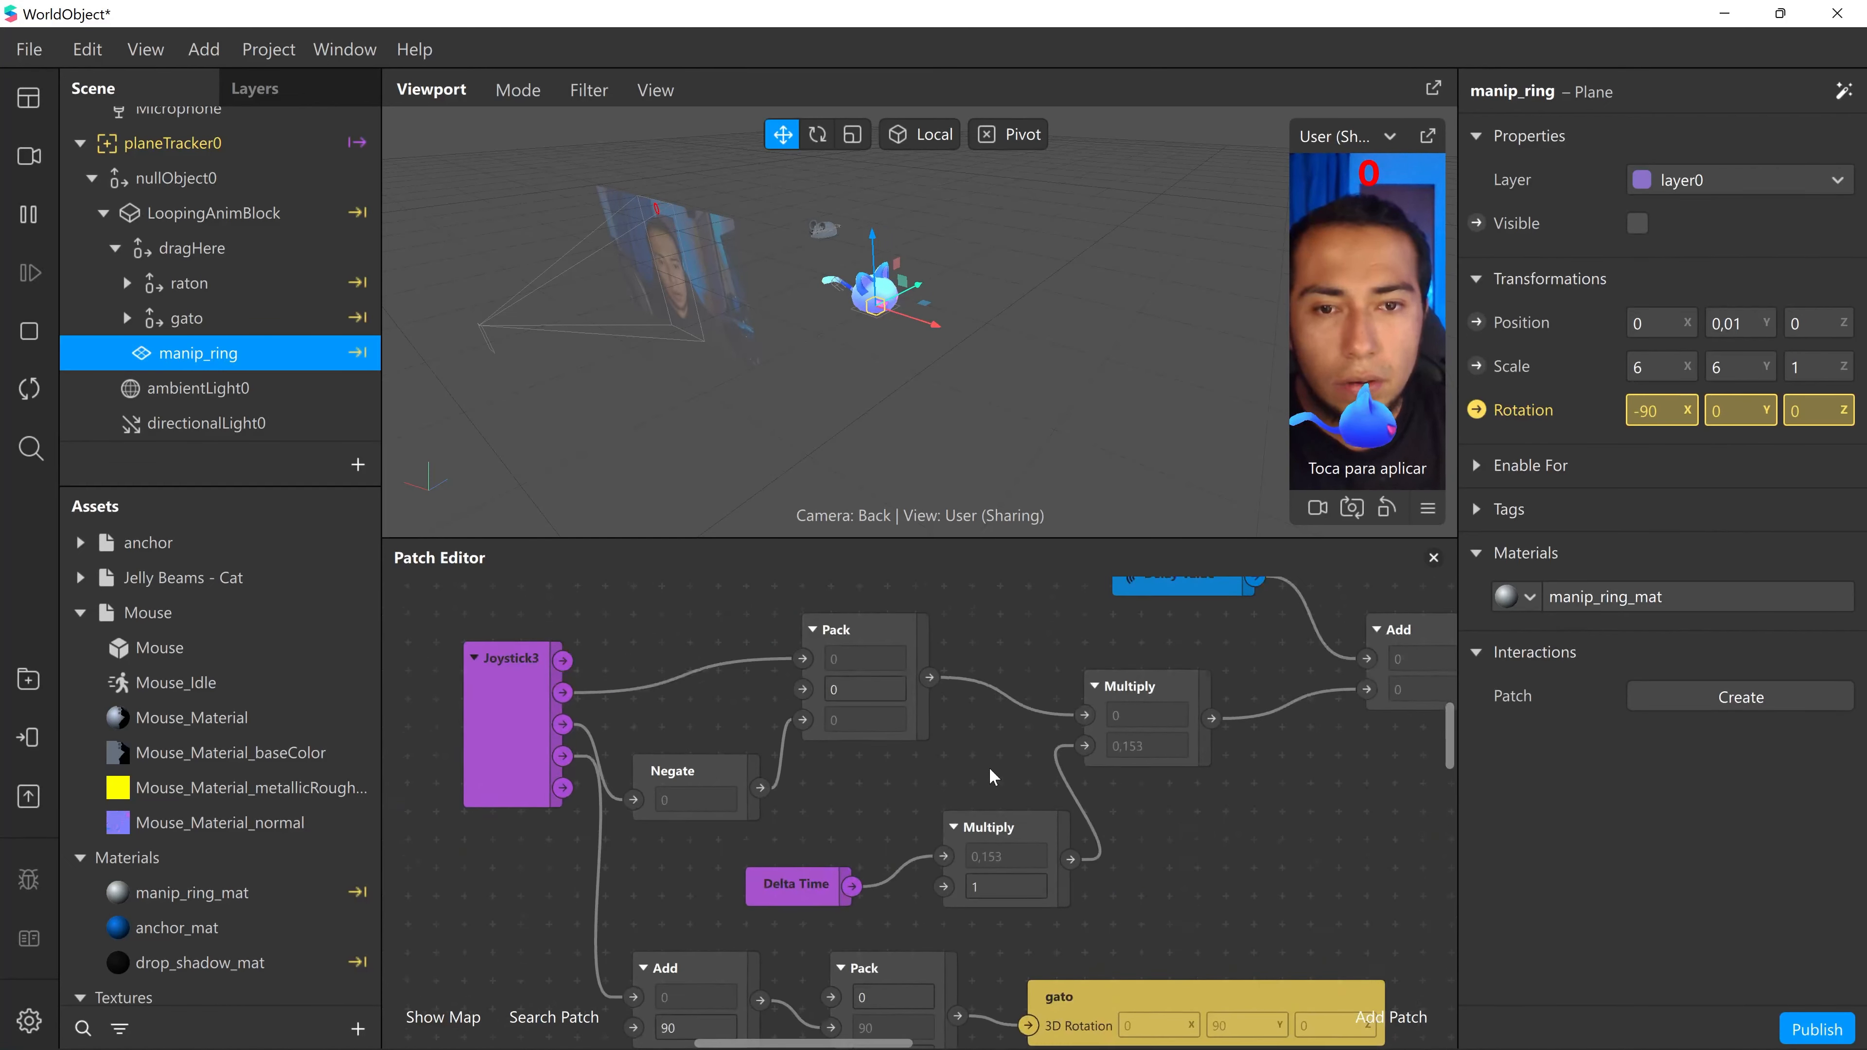
click(1002, 888)
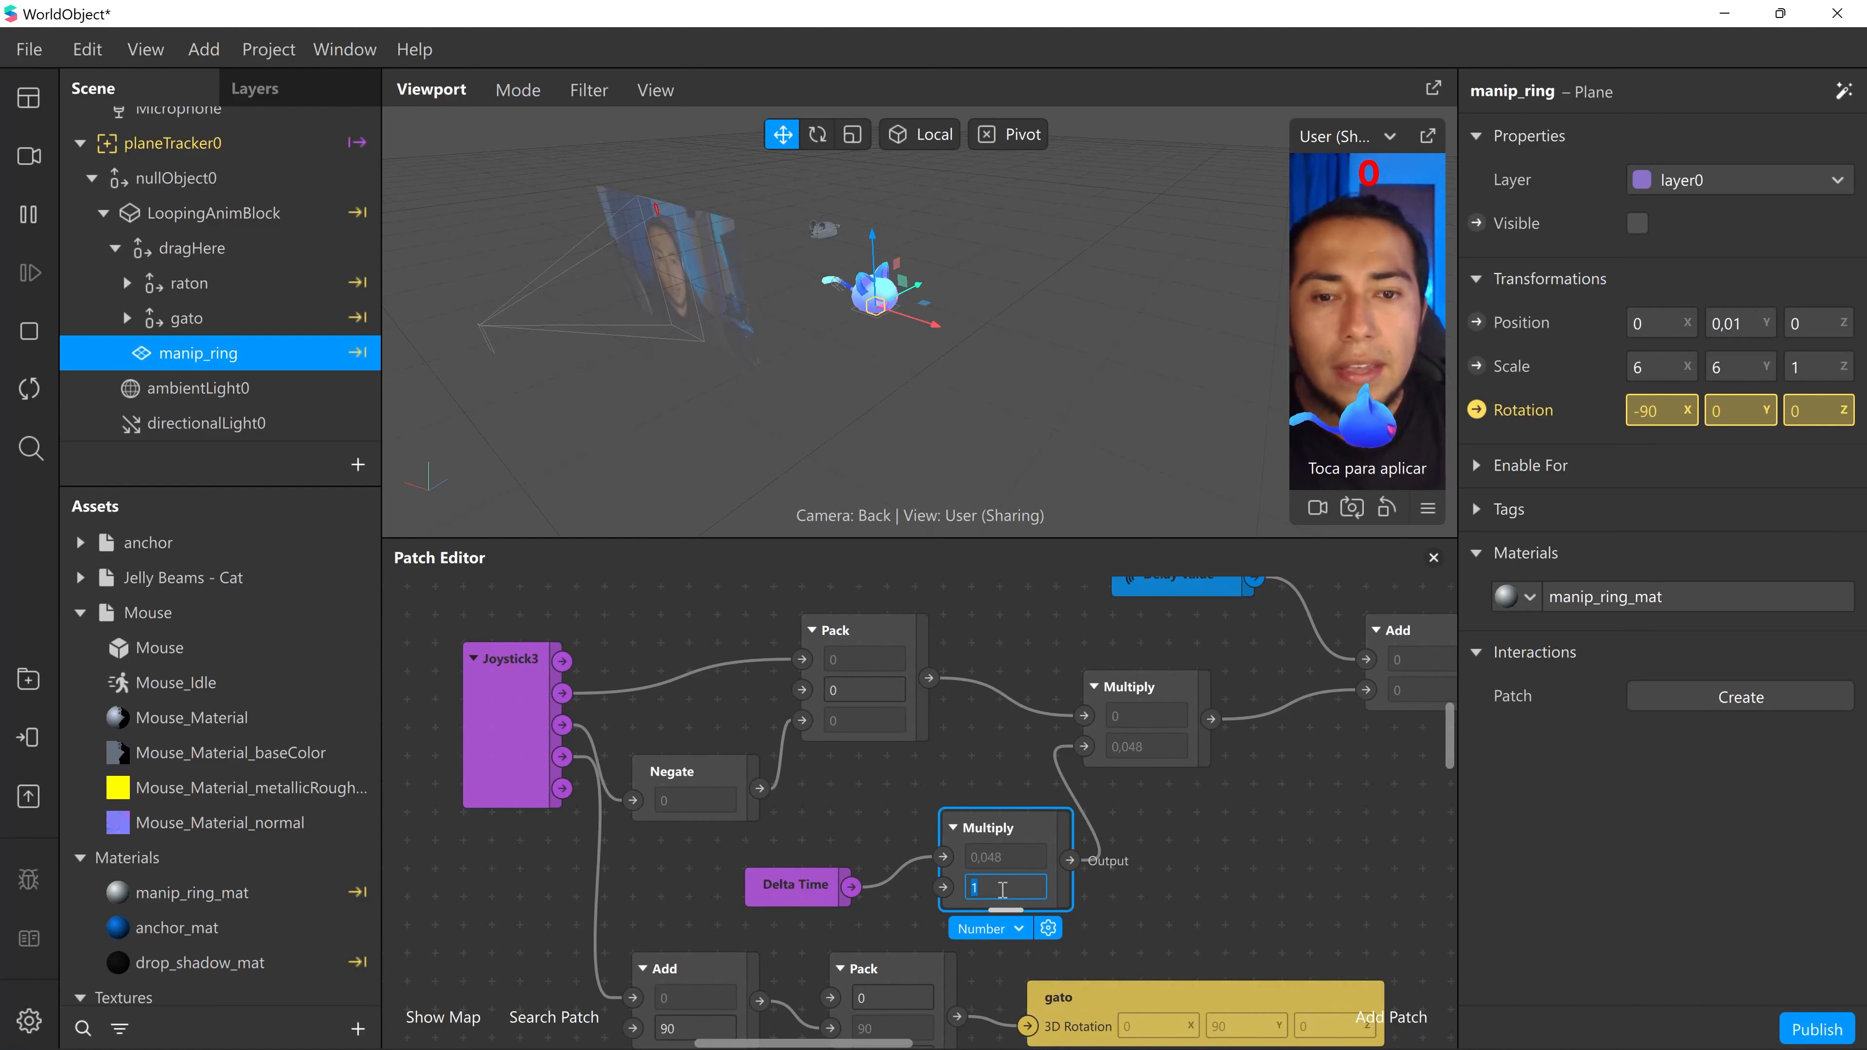
text(.5)
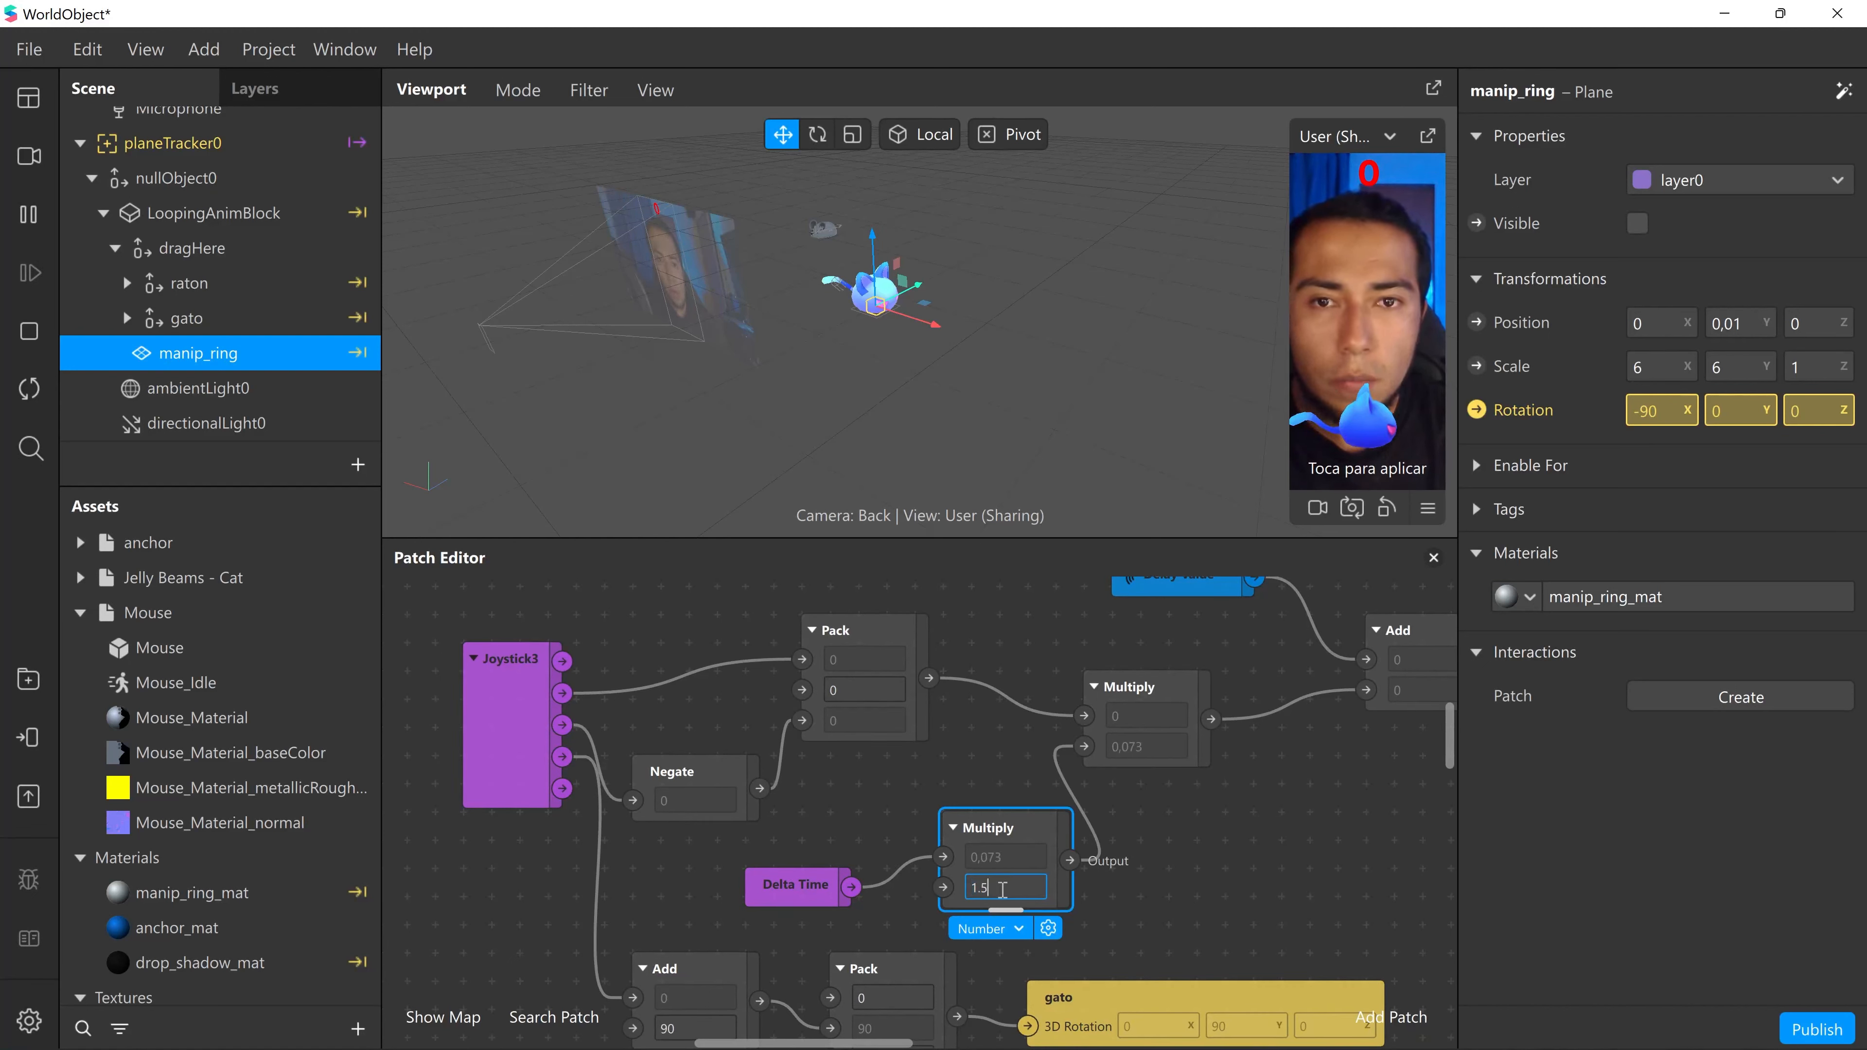
key(Return)
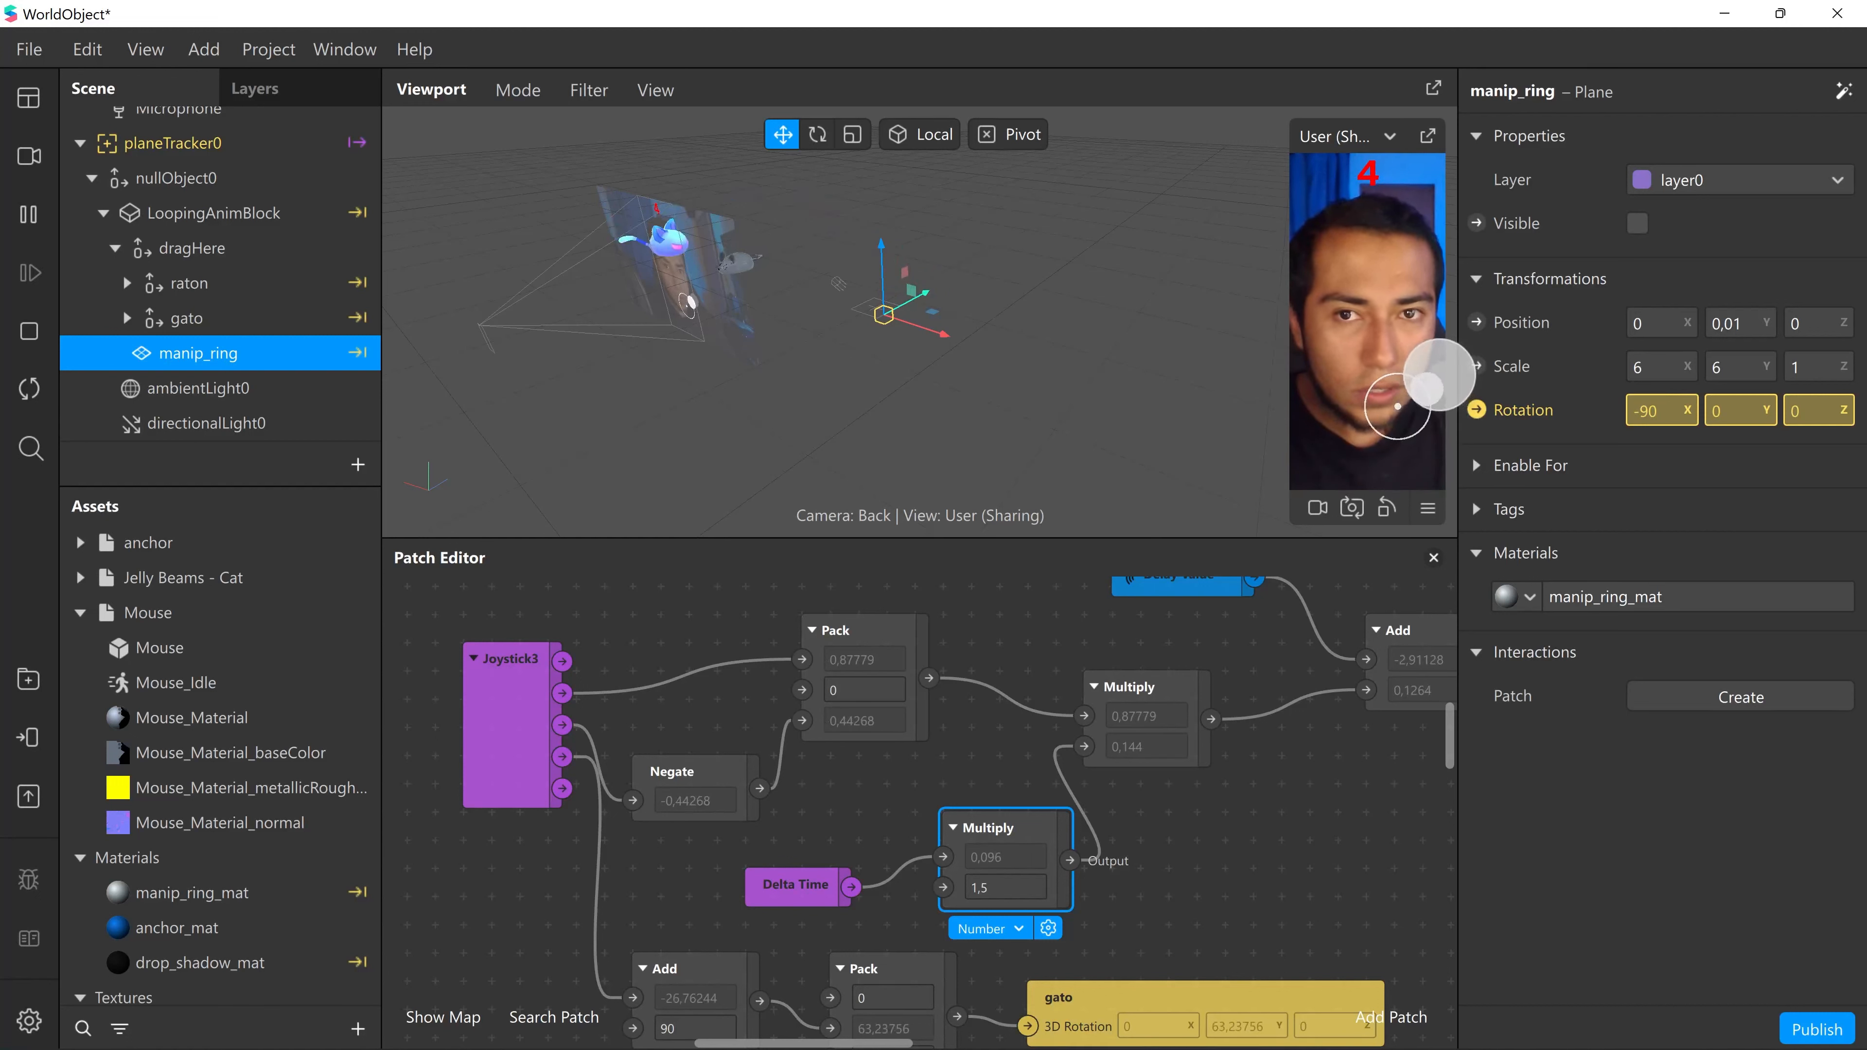
- Steer the cat with the simulator's joystick to test the movement speed and mouse catching
mouse_move(1439, 375)
mouse_down()
mouse_move(1378, 419)
mouse_move(1354, 402)
mouse_up()
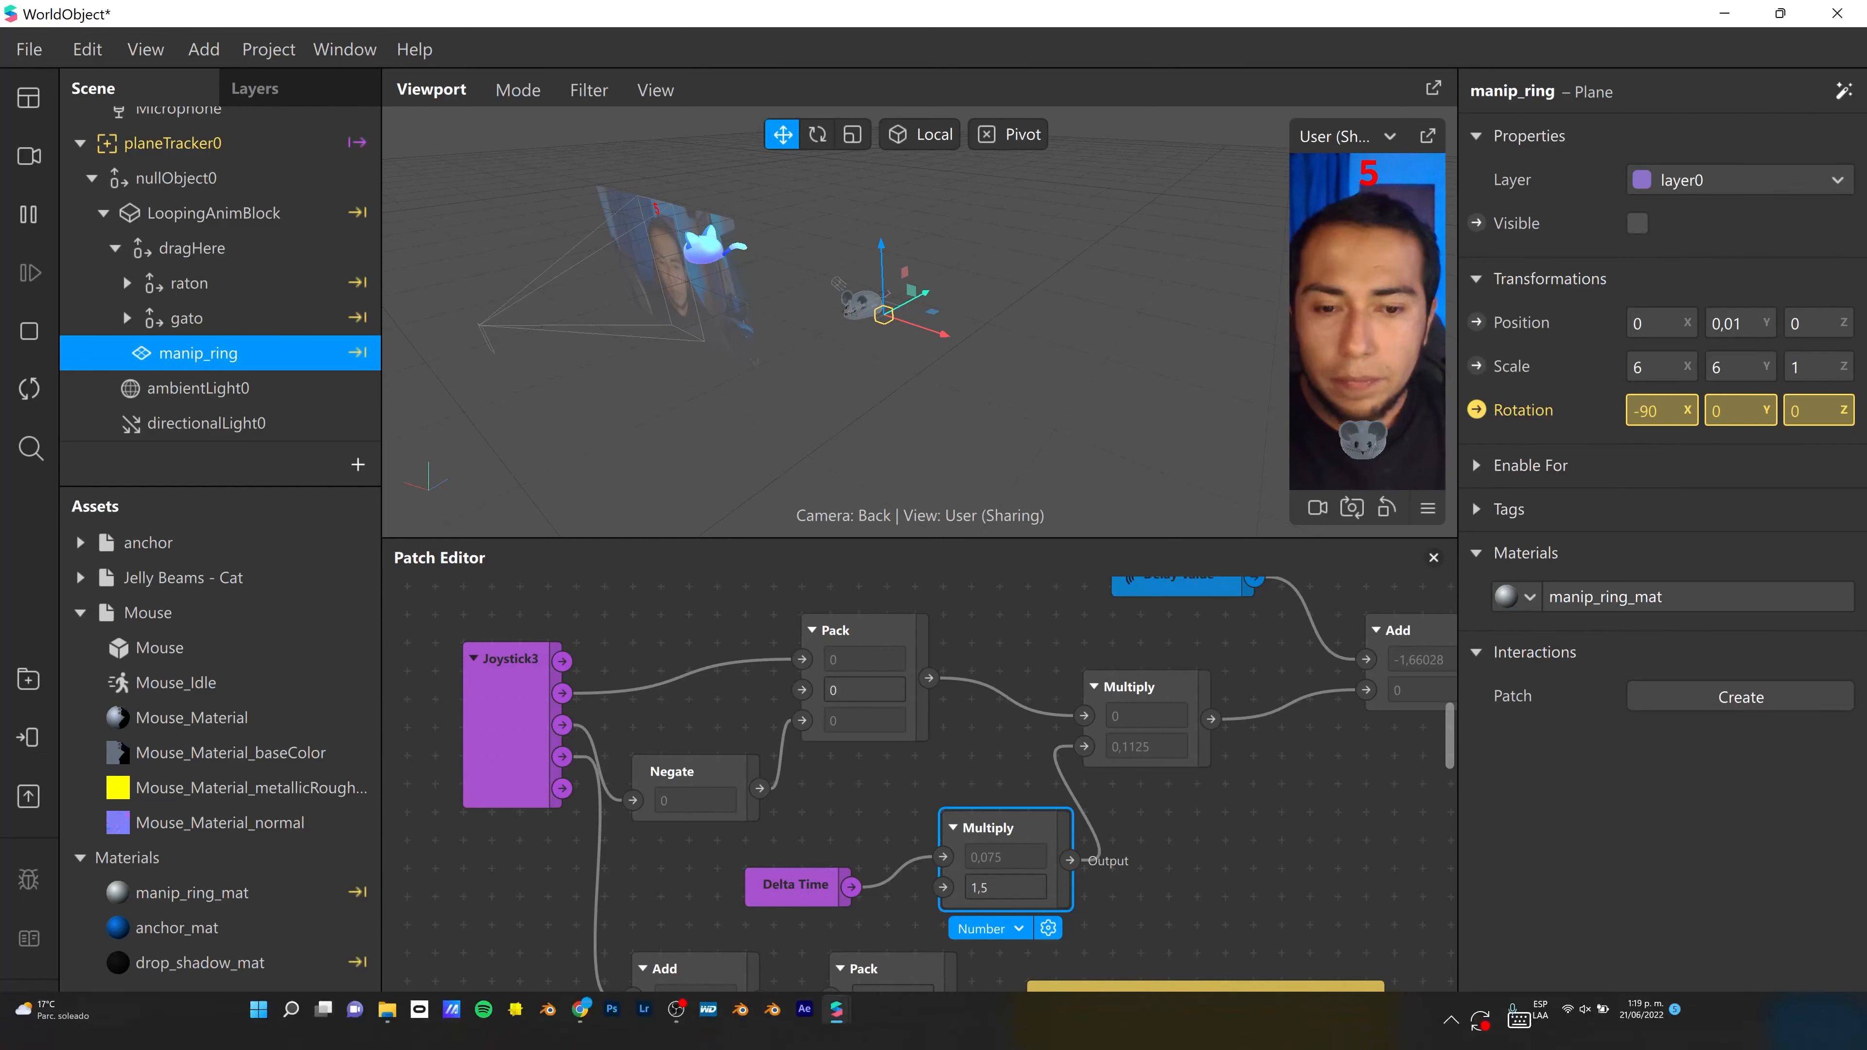
mouse_move(977, 1020)
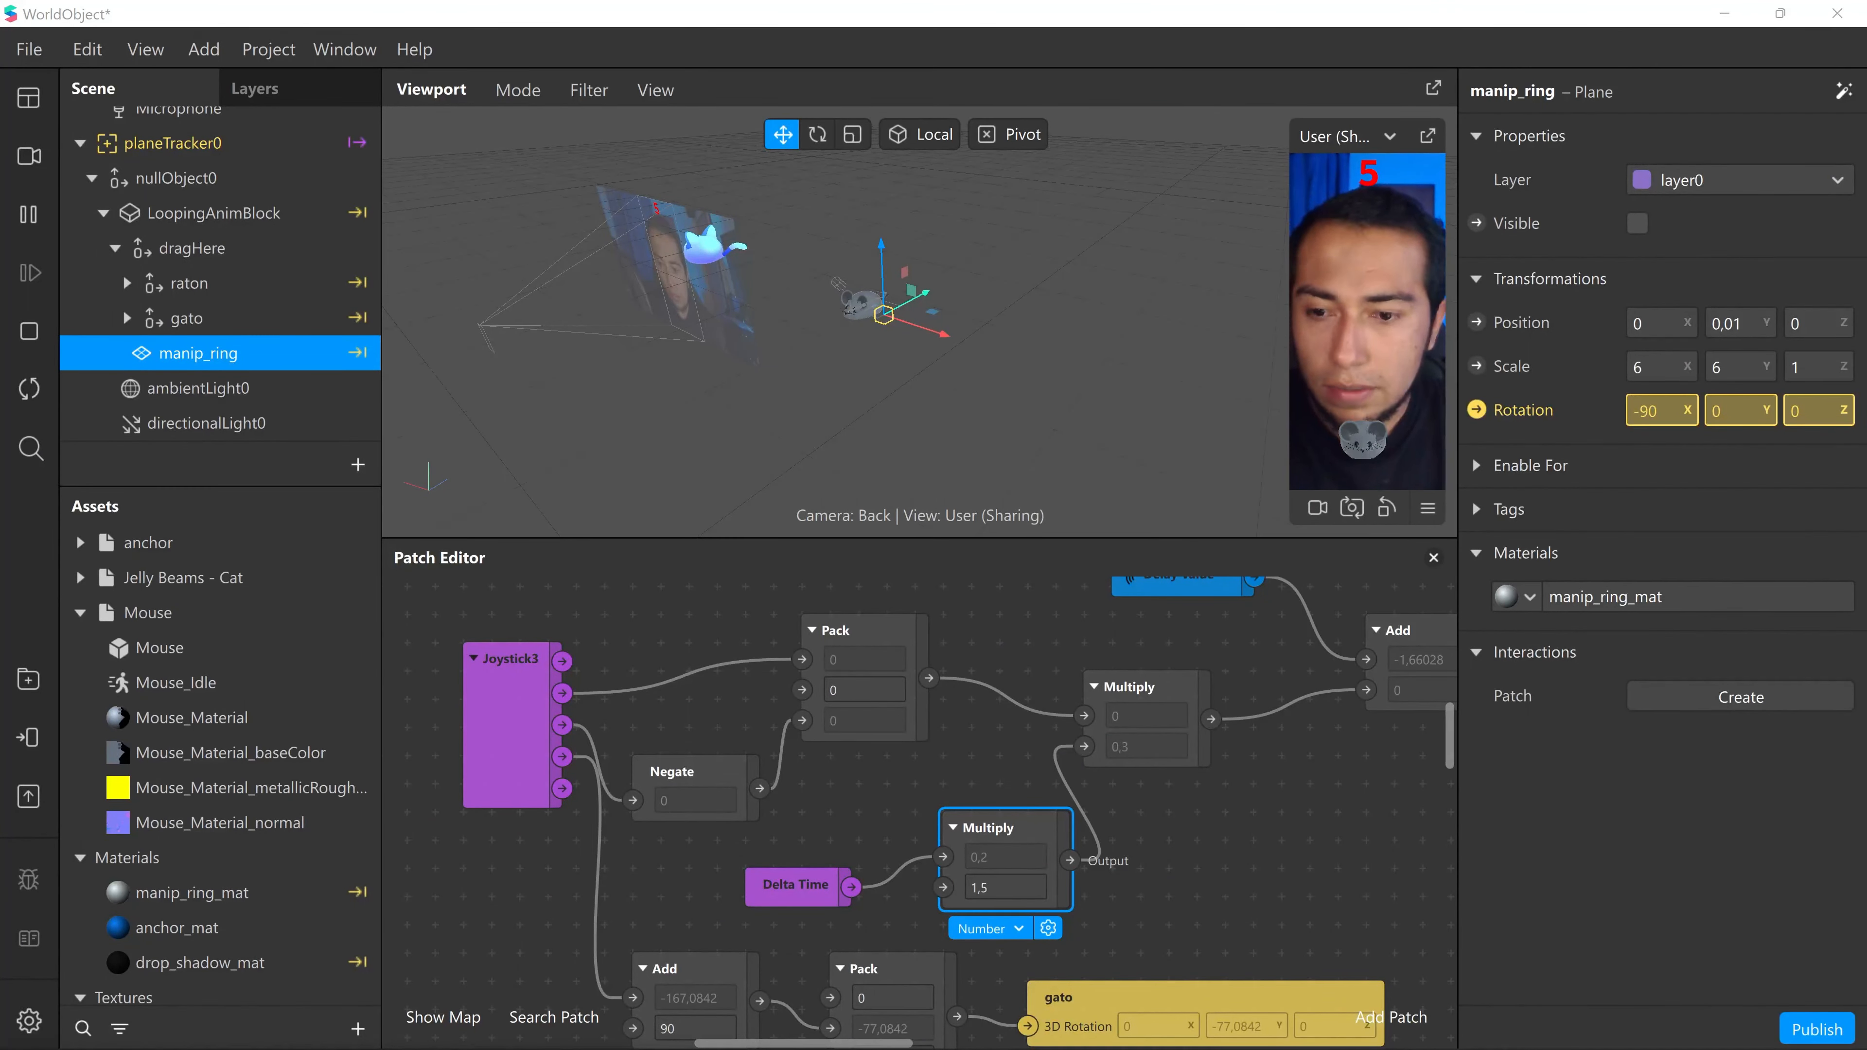
click(1334, 840)
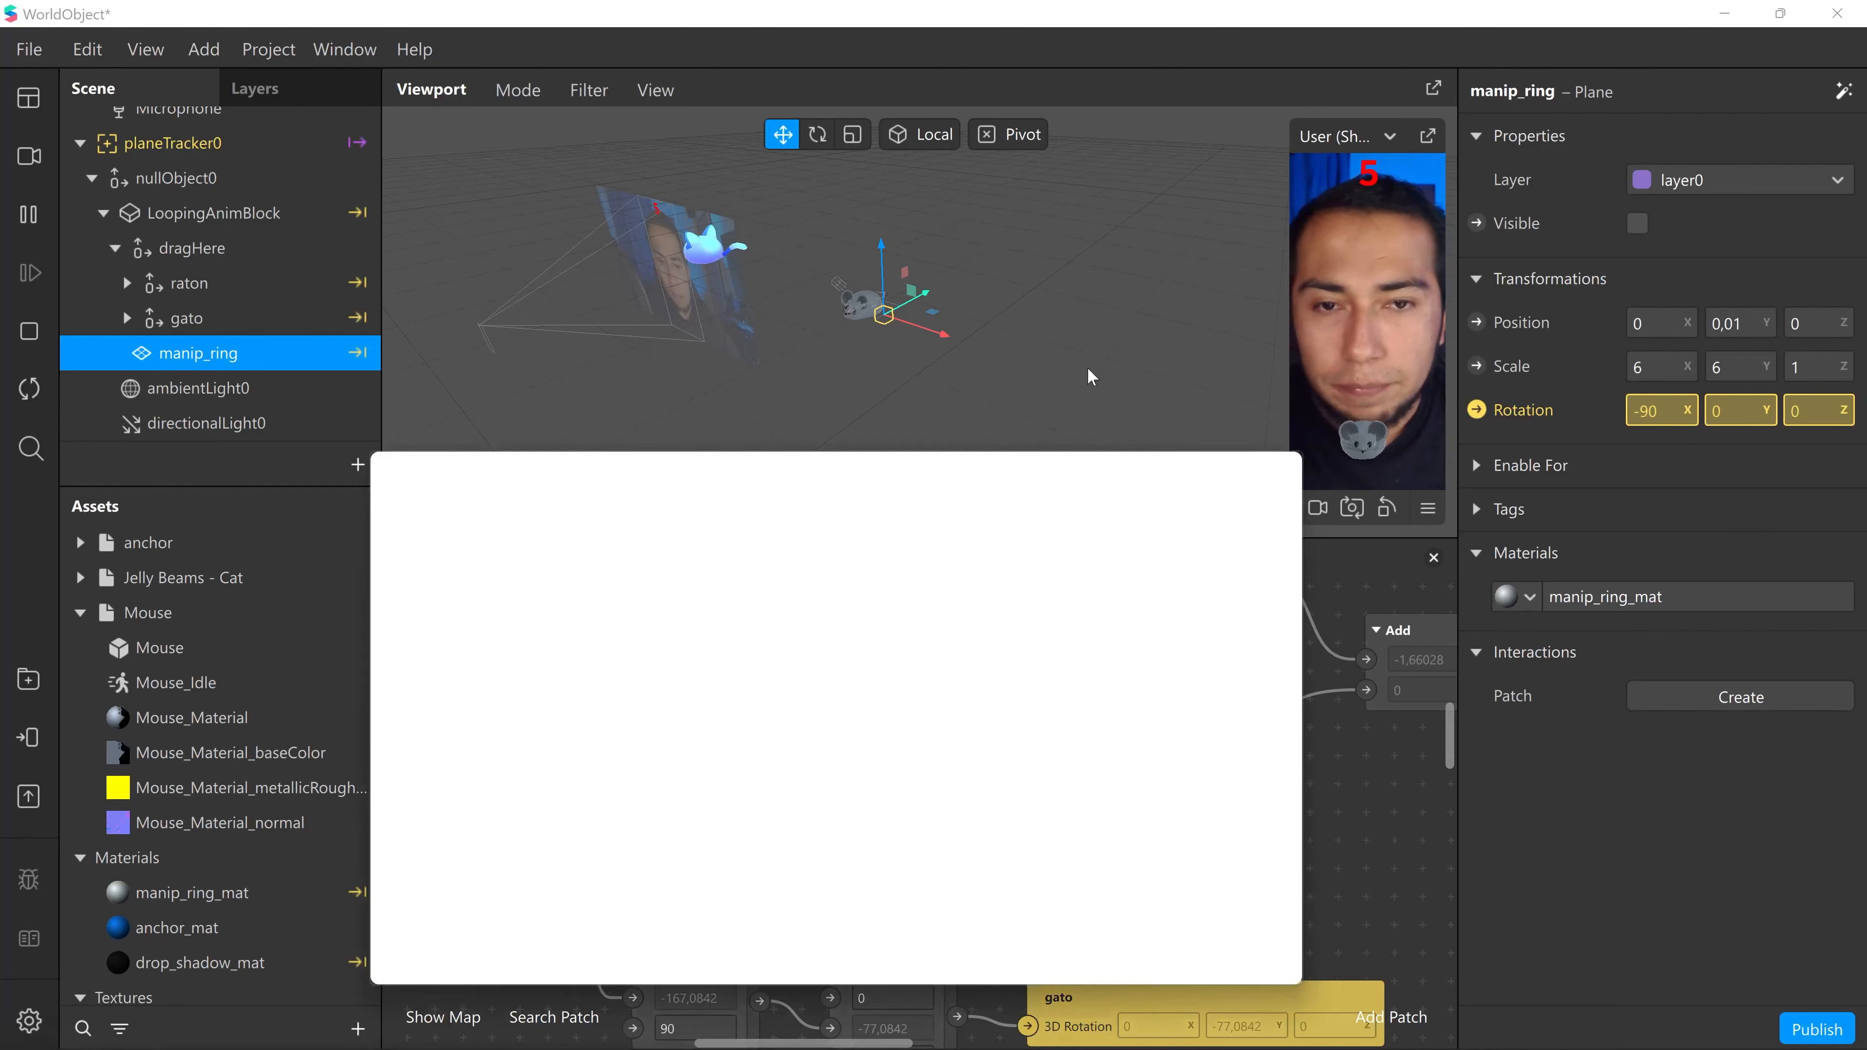
- Switch to Chrome, maximize its window, and bring the bee game video in the Spark AR Community post into view
drag(1087, 367, 1242, 241)
click(1589, 245)
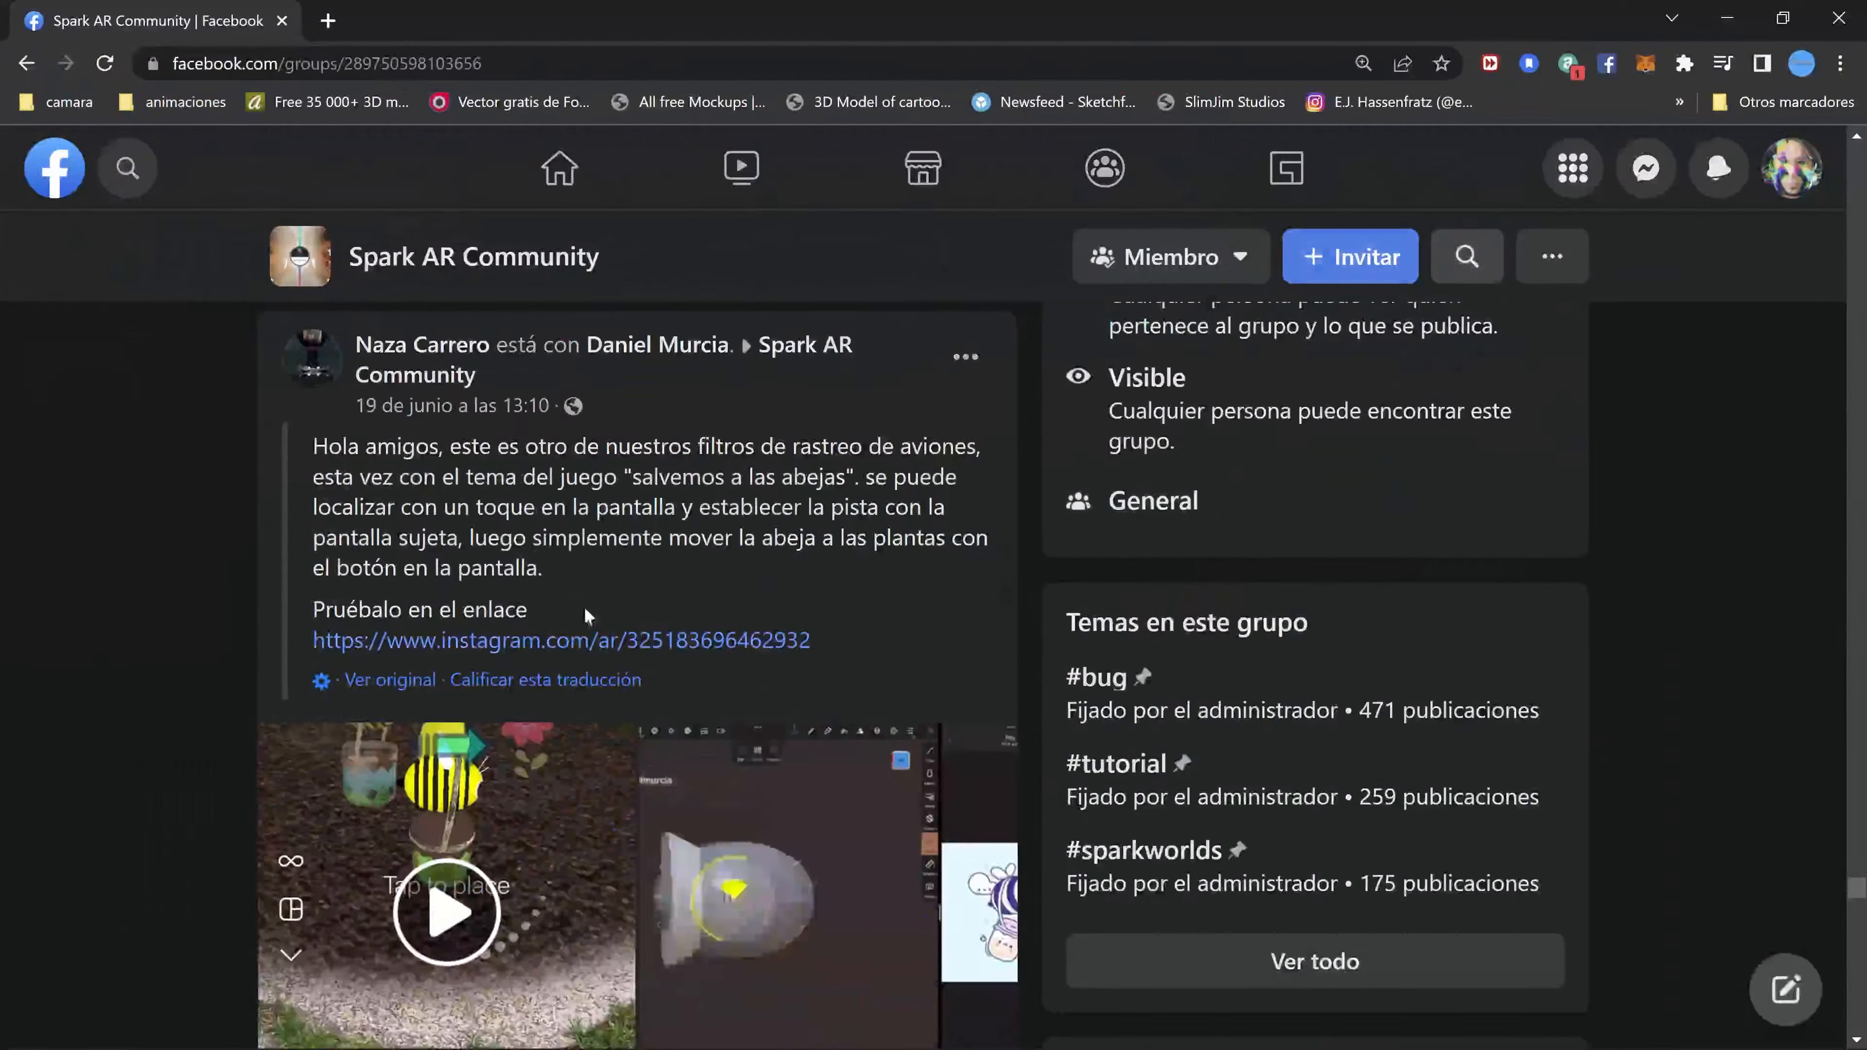
scroll(457, 651, down, 3)
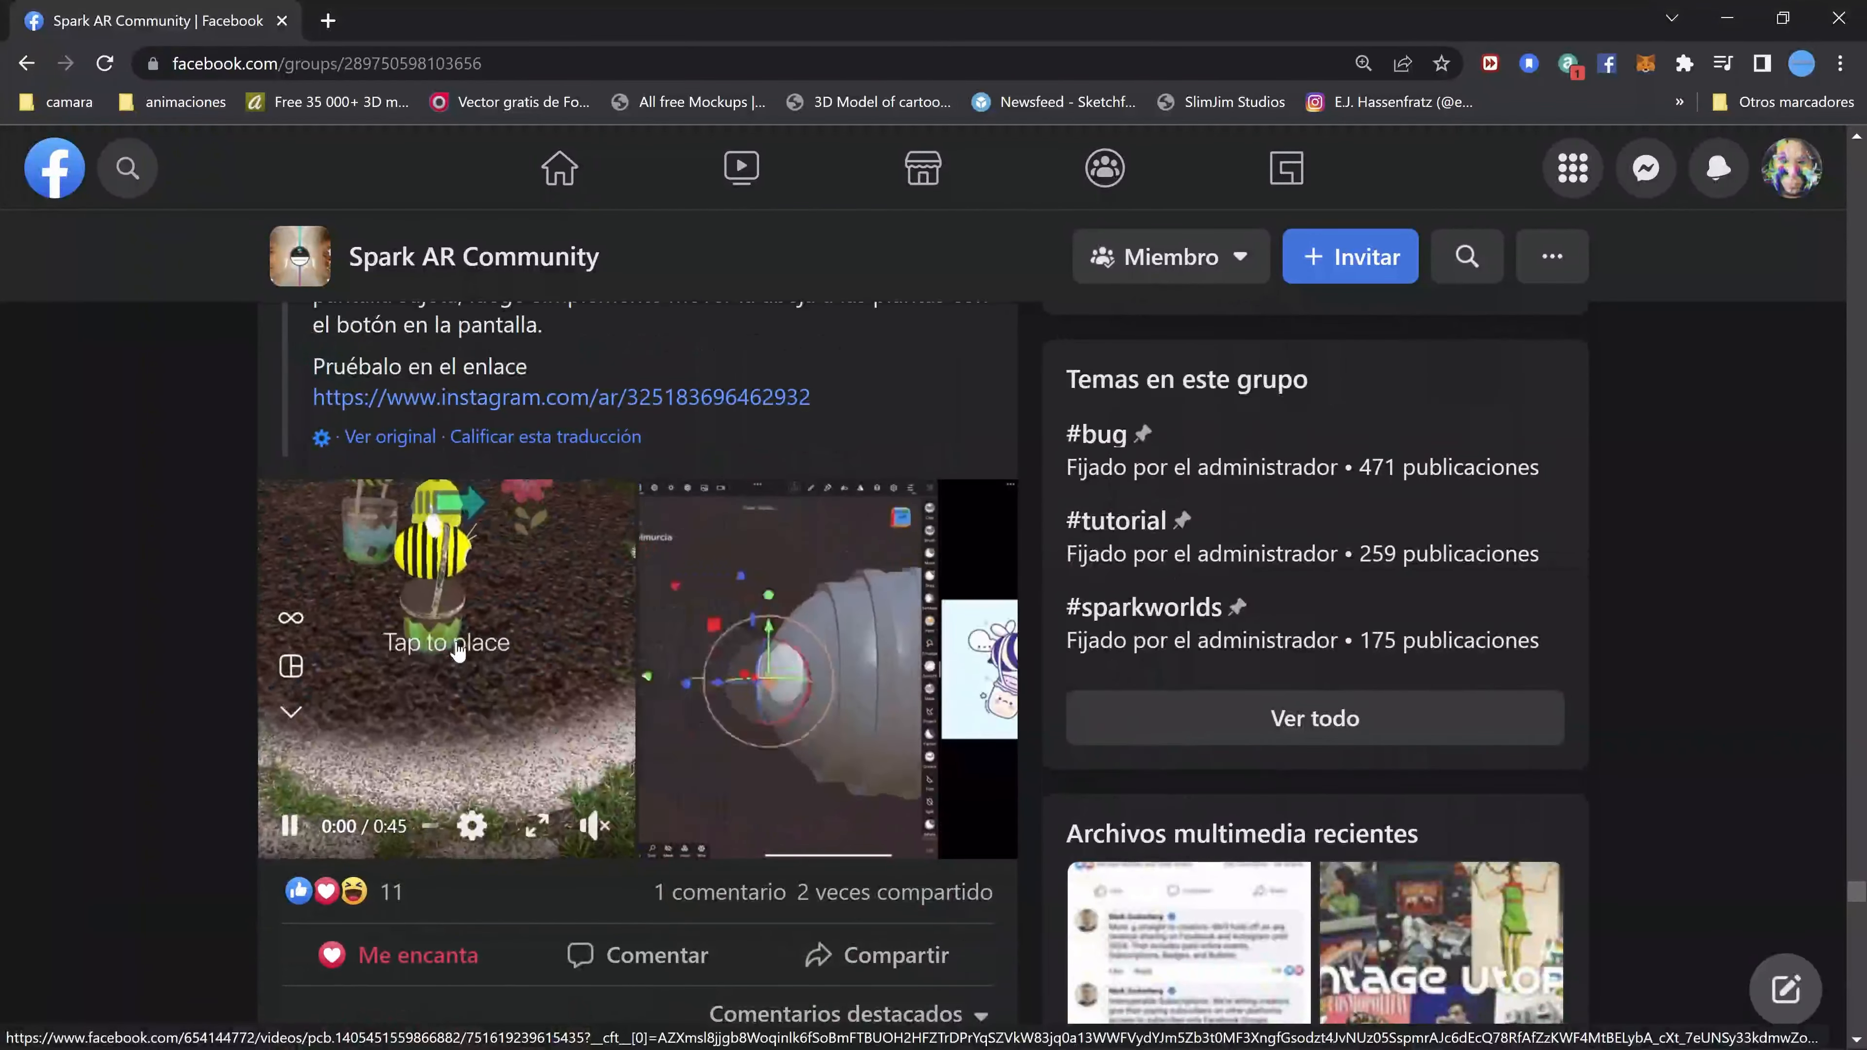
- Play the bee game video full screen, skip ahead to the tap-and-hold and joystick parts, and leave full screen
click(537, 825)
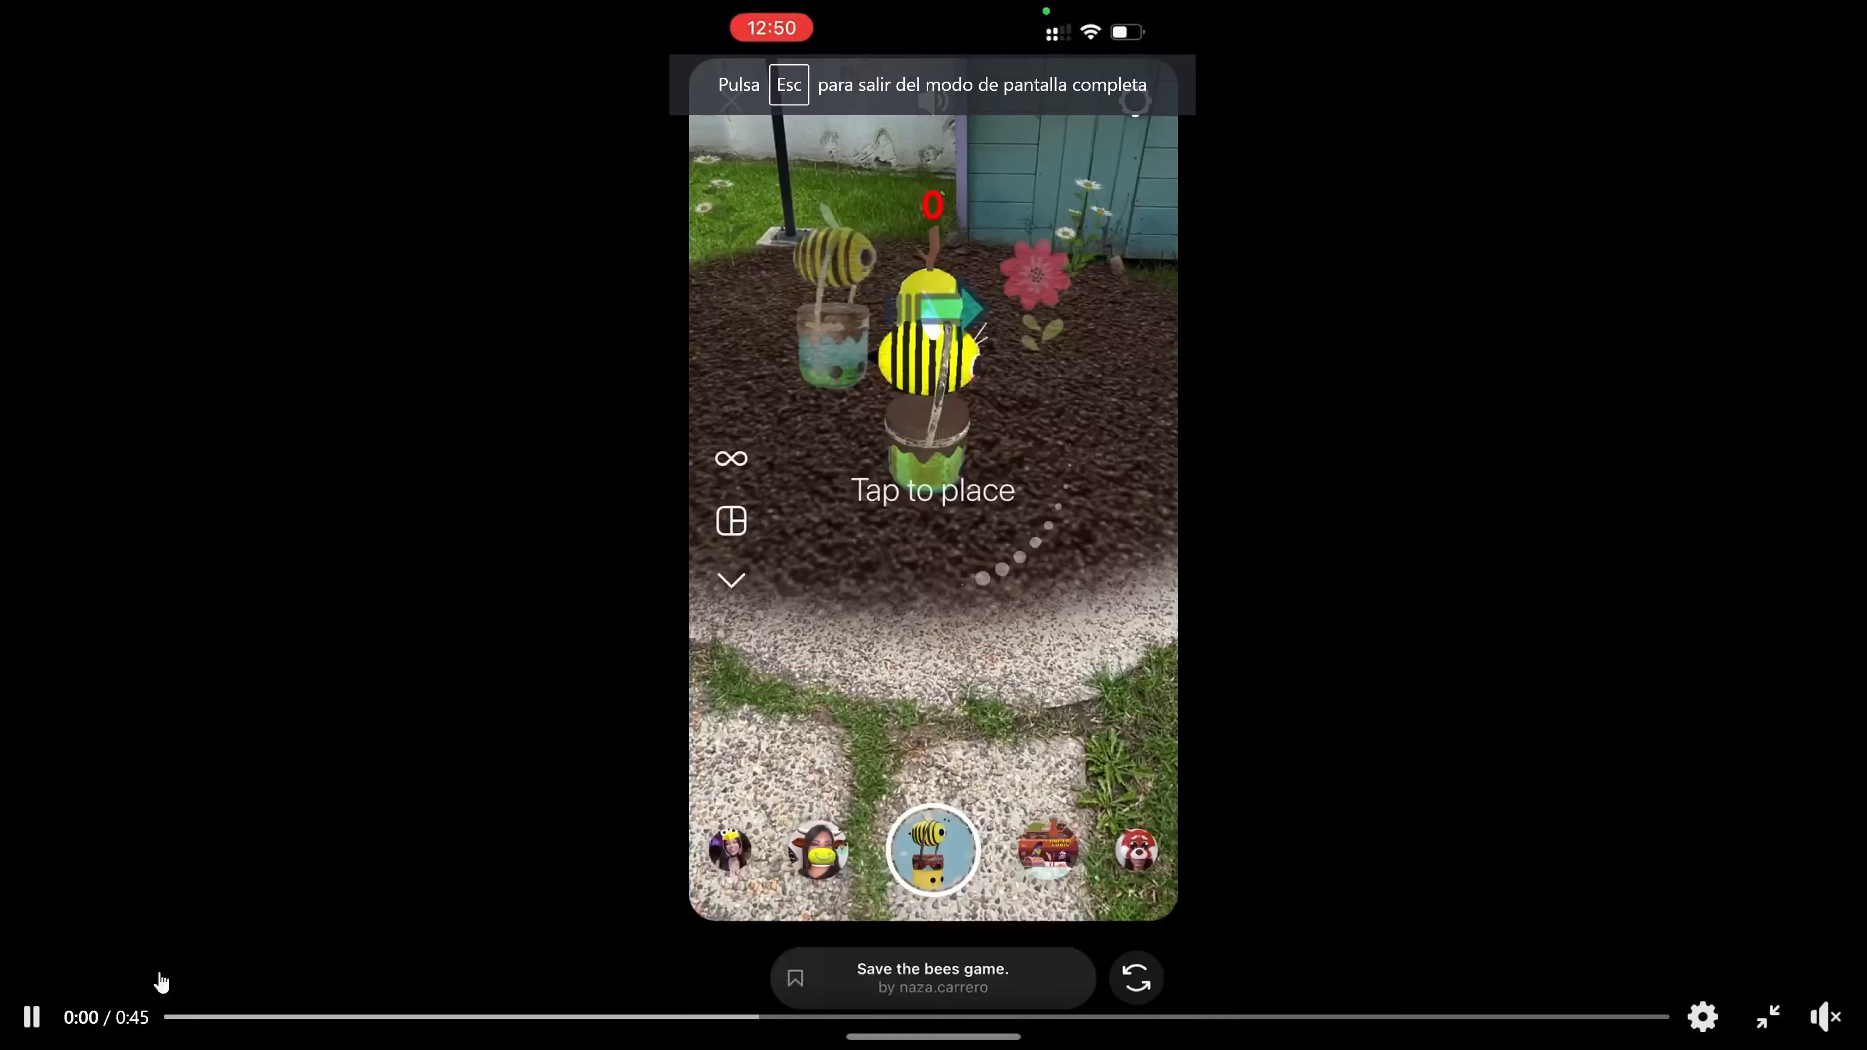
click(241, 1017)
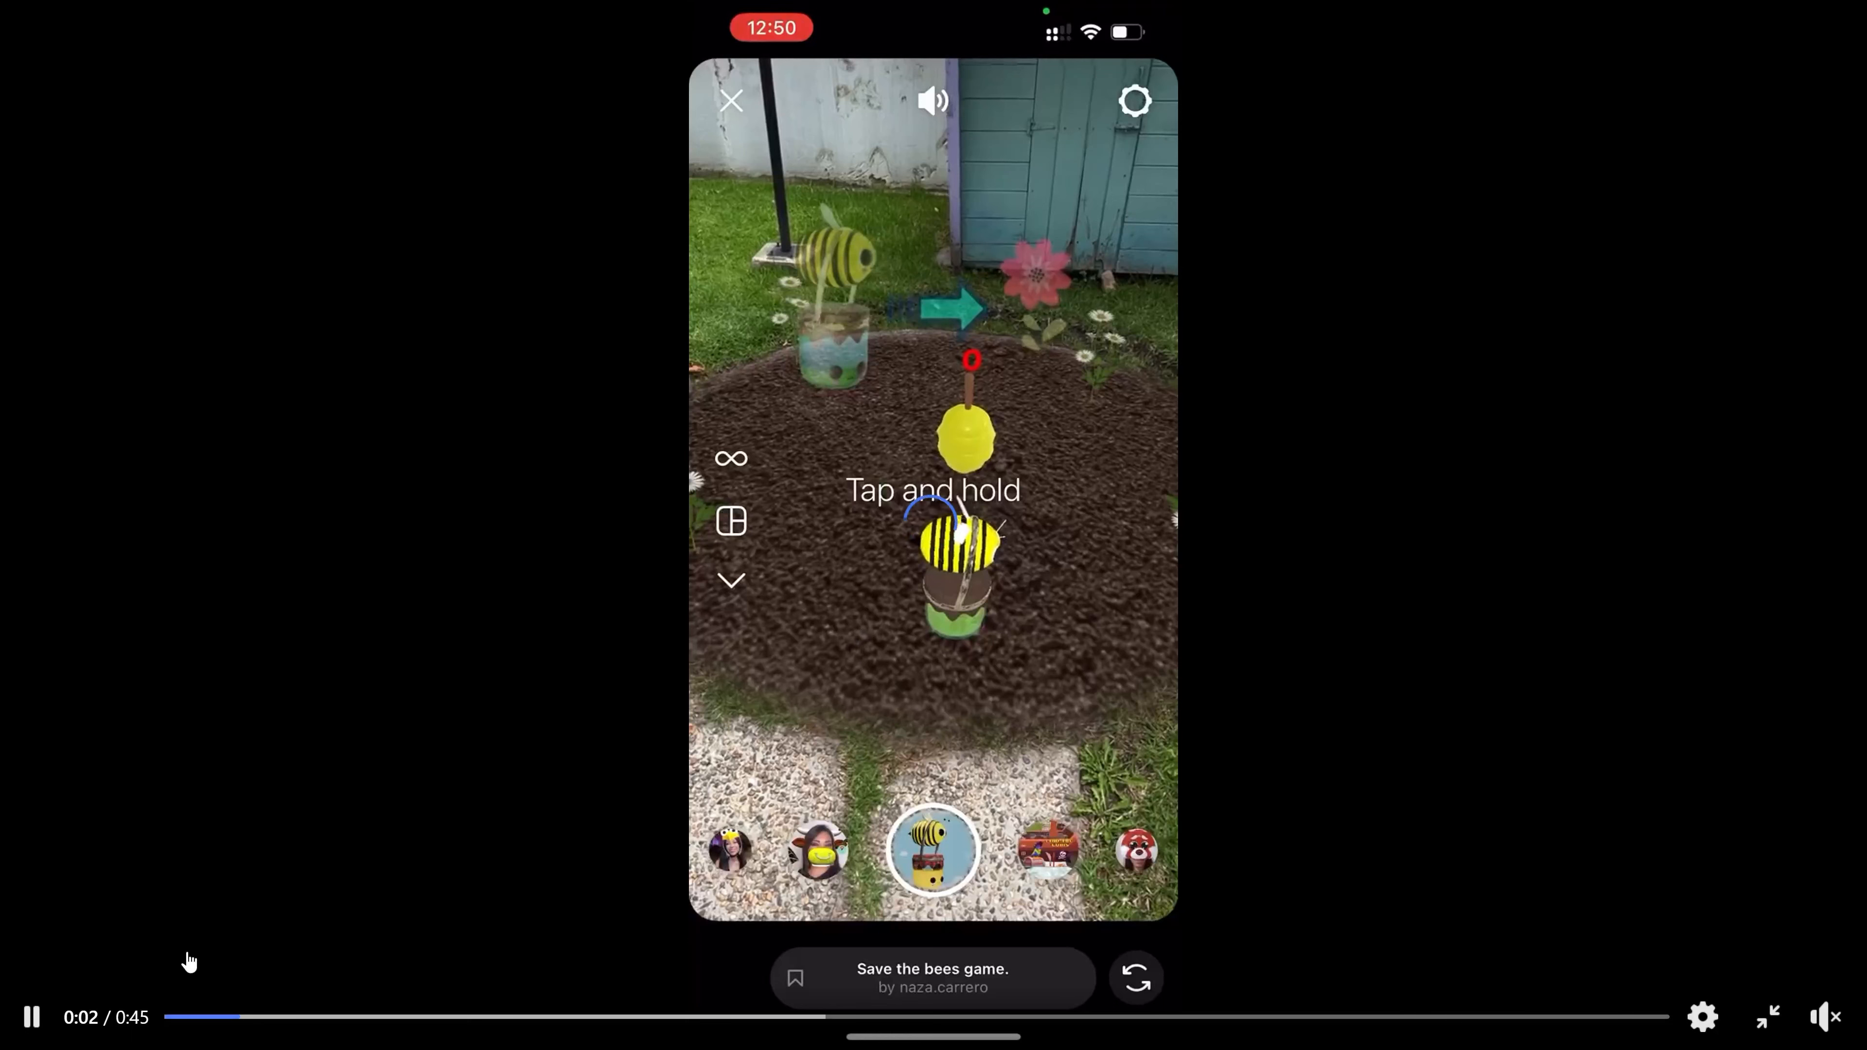
click(369, 1017)
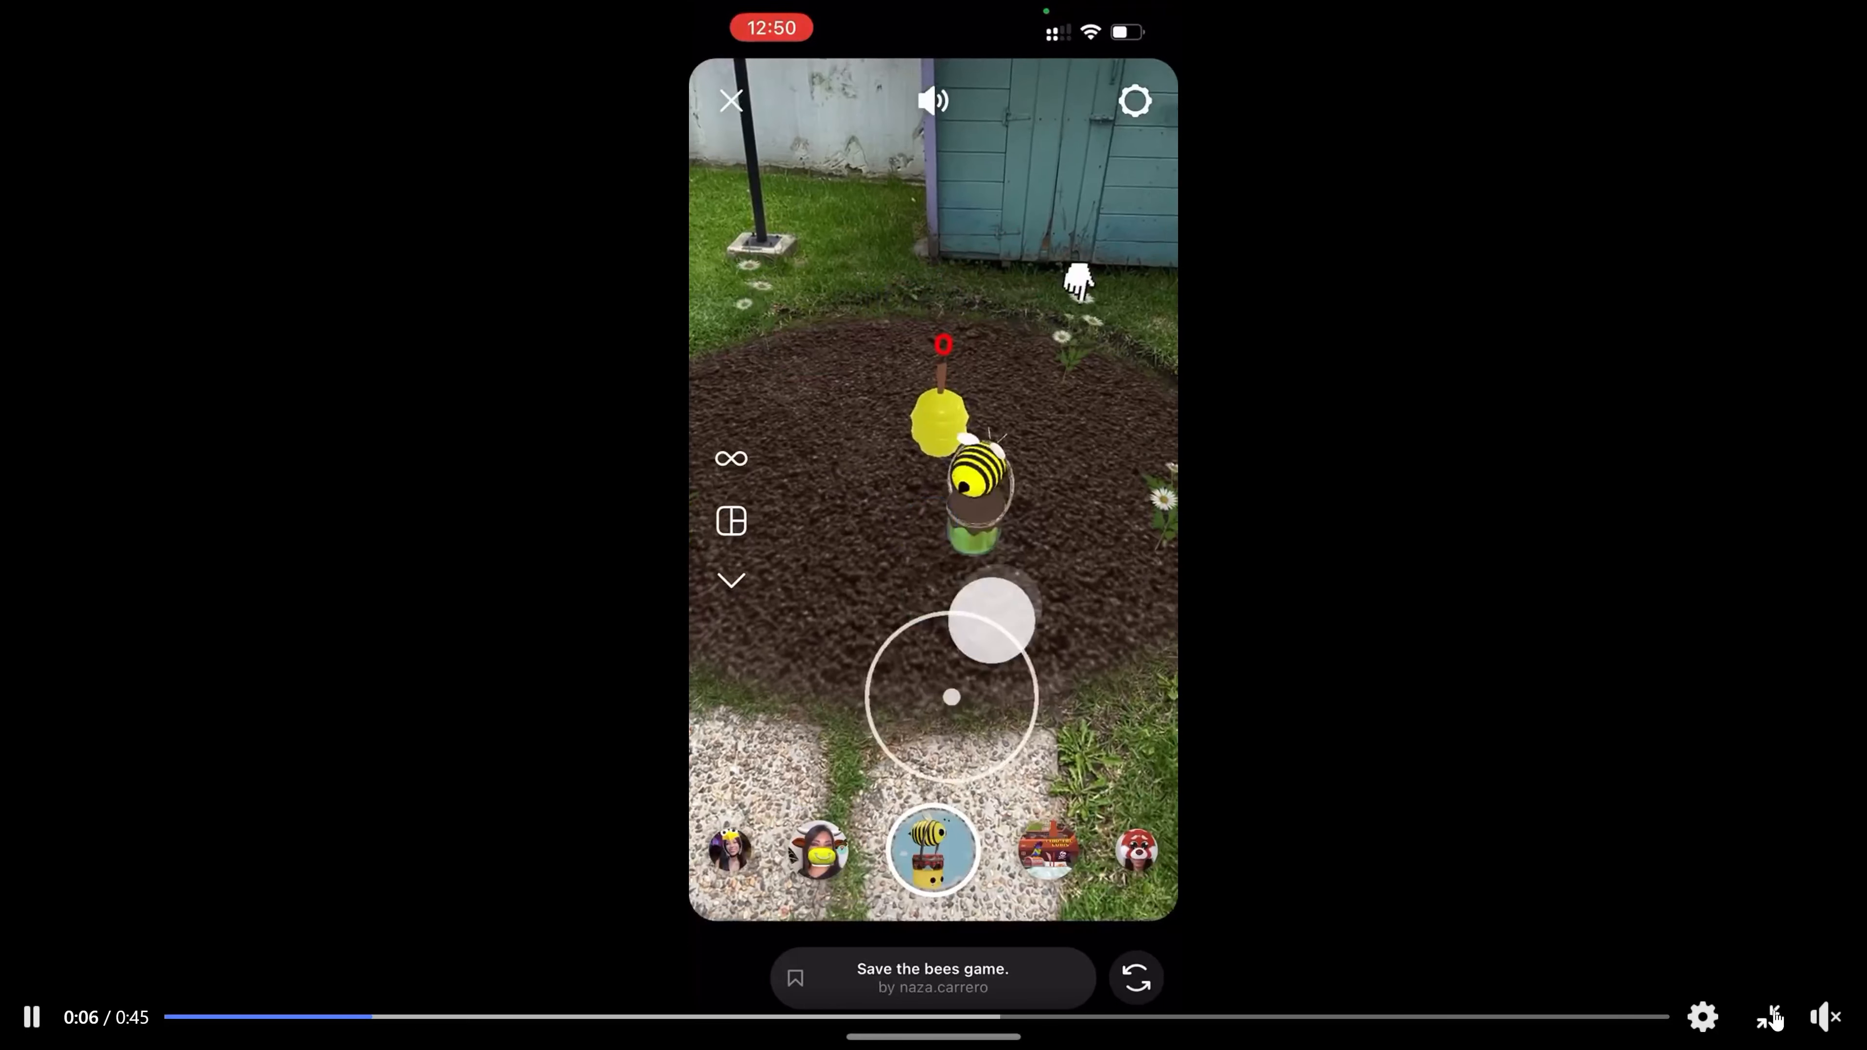
key(Escape)
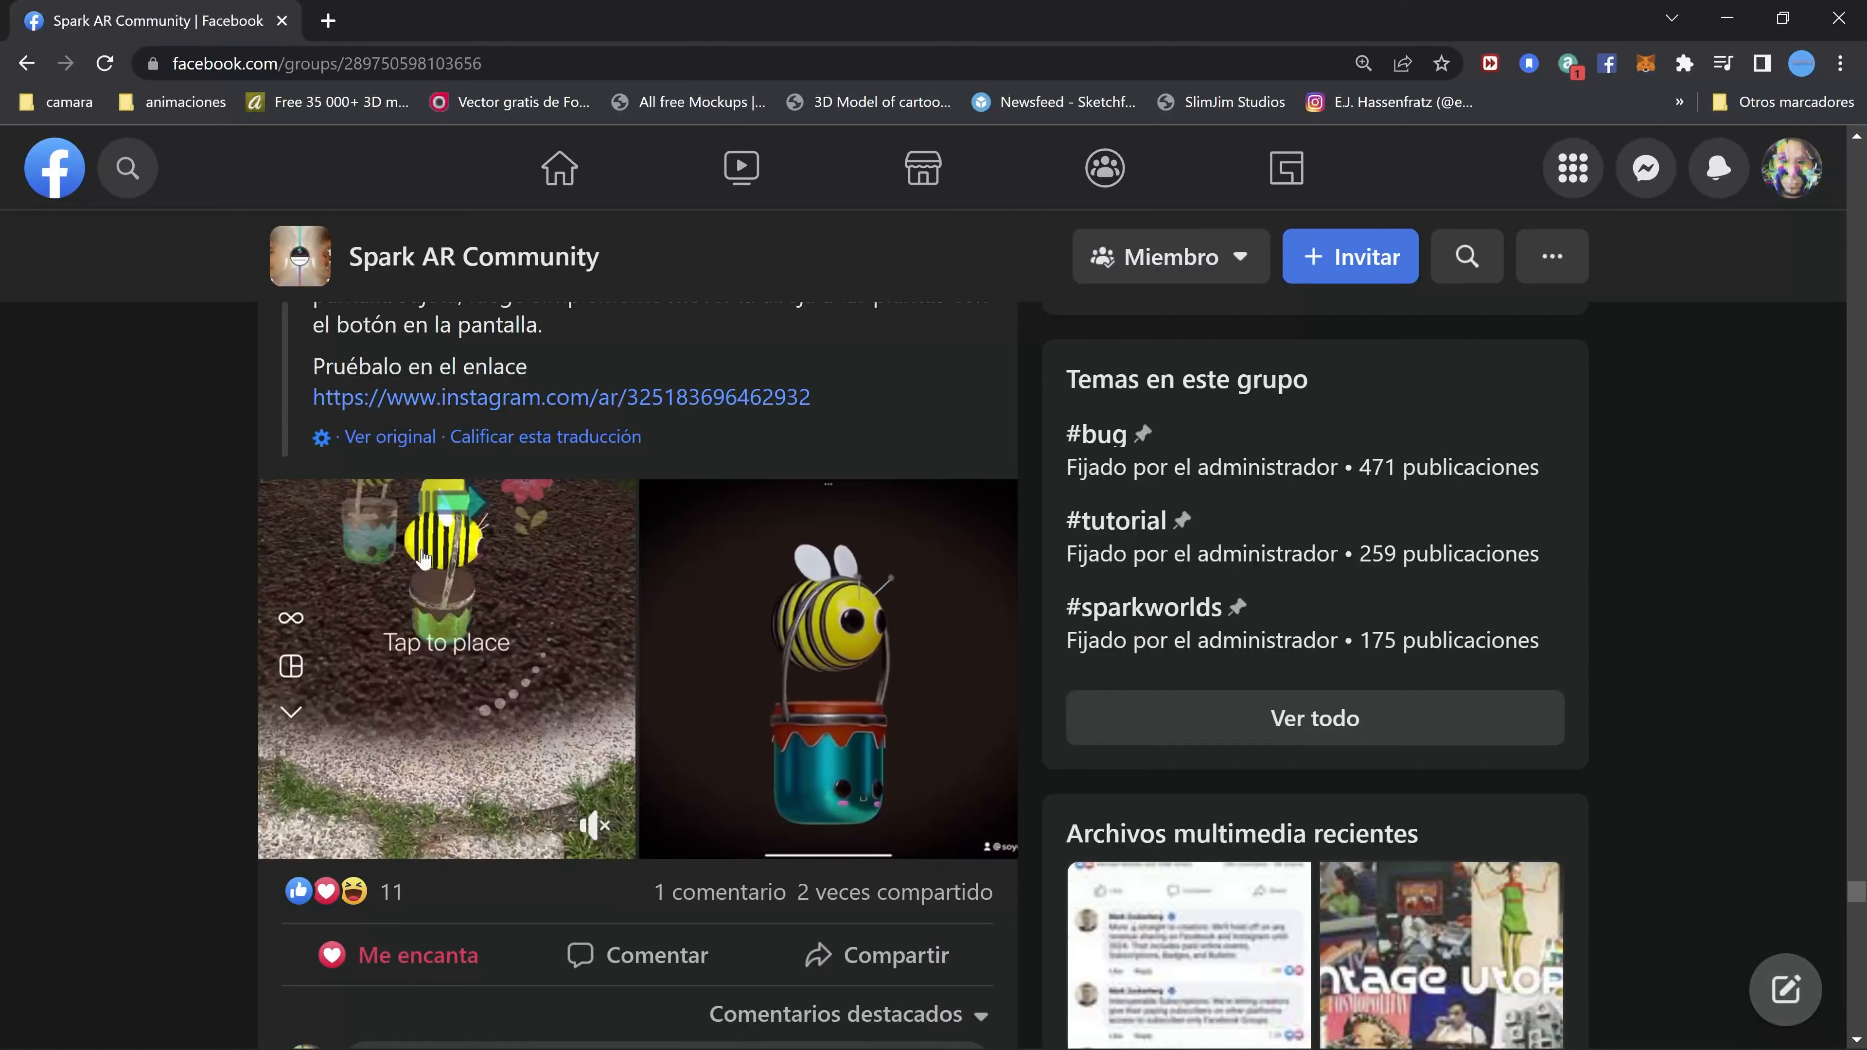
- Review the bee game post's description, open its video in the viewer, and return to the group feed
scroll(448, 649, up, 3)
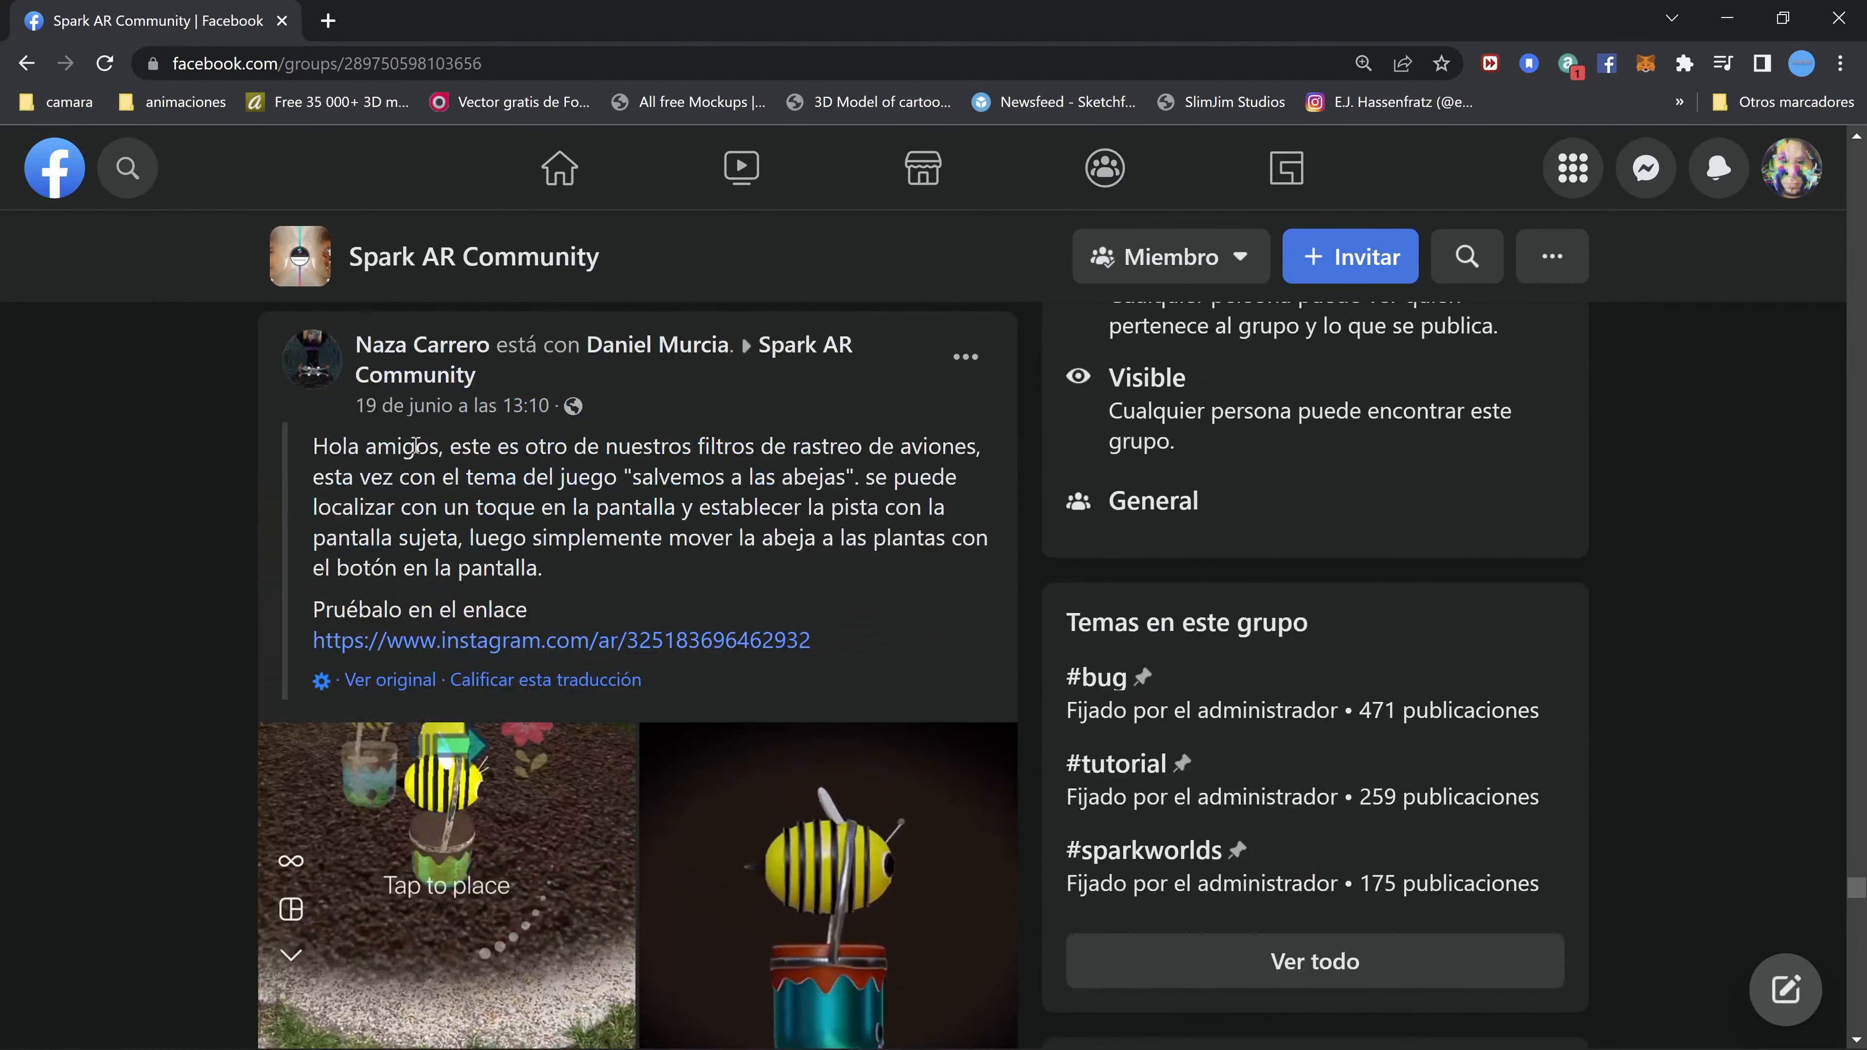
scroll(607, 798, down, 1)
scroll(606, 798, down, 3)
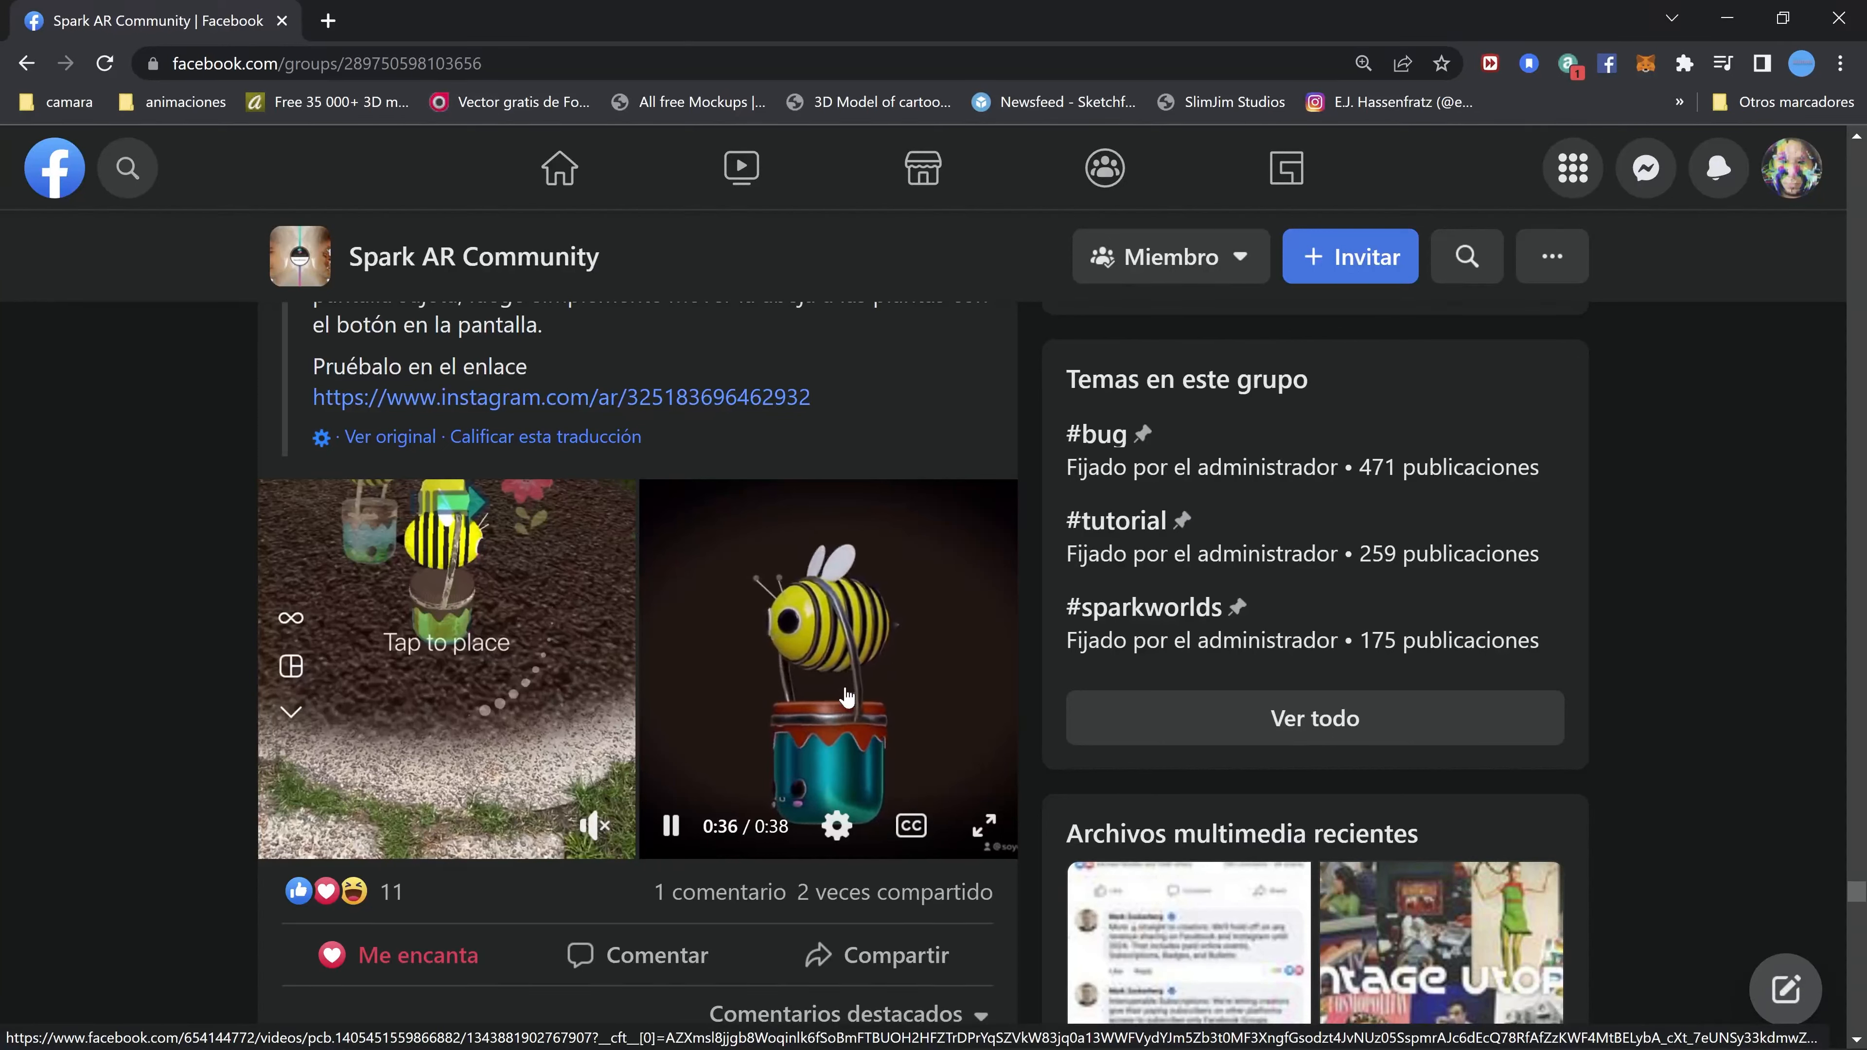
click(476, 652)
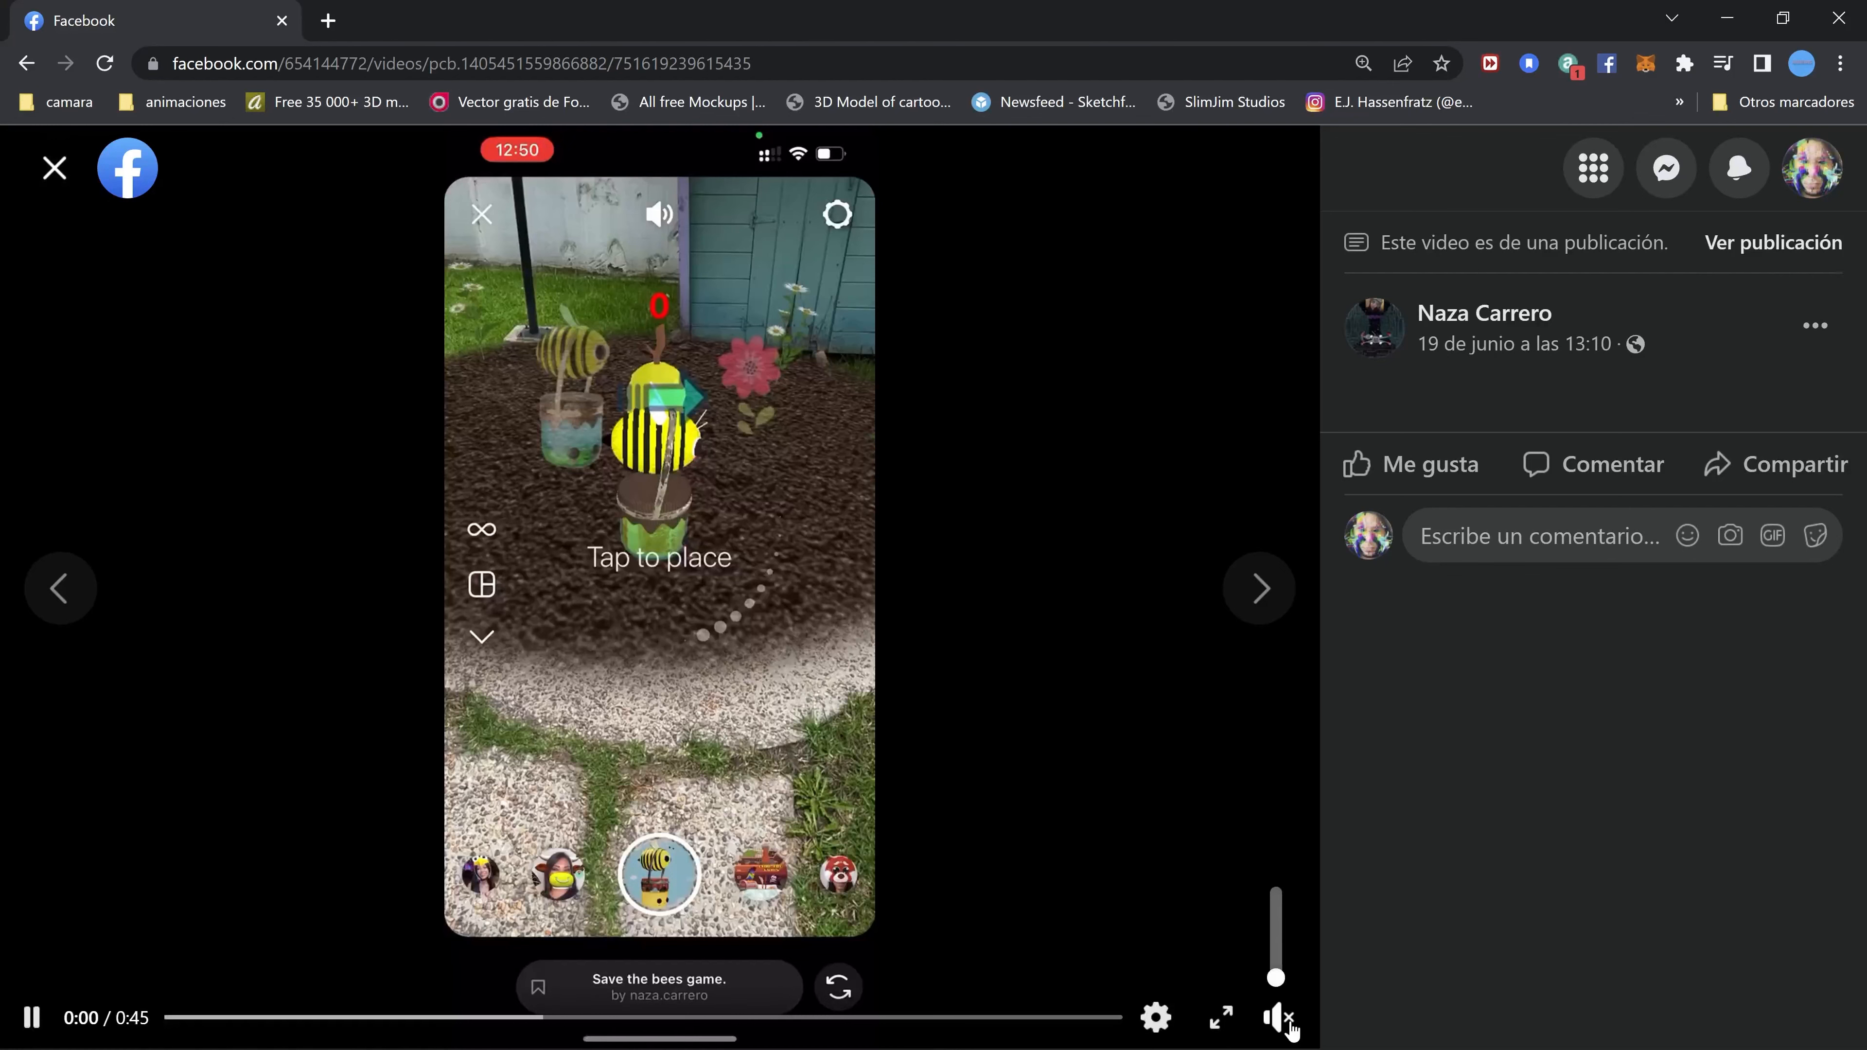
click(54, 177)
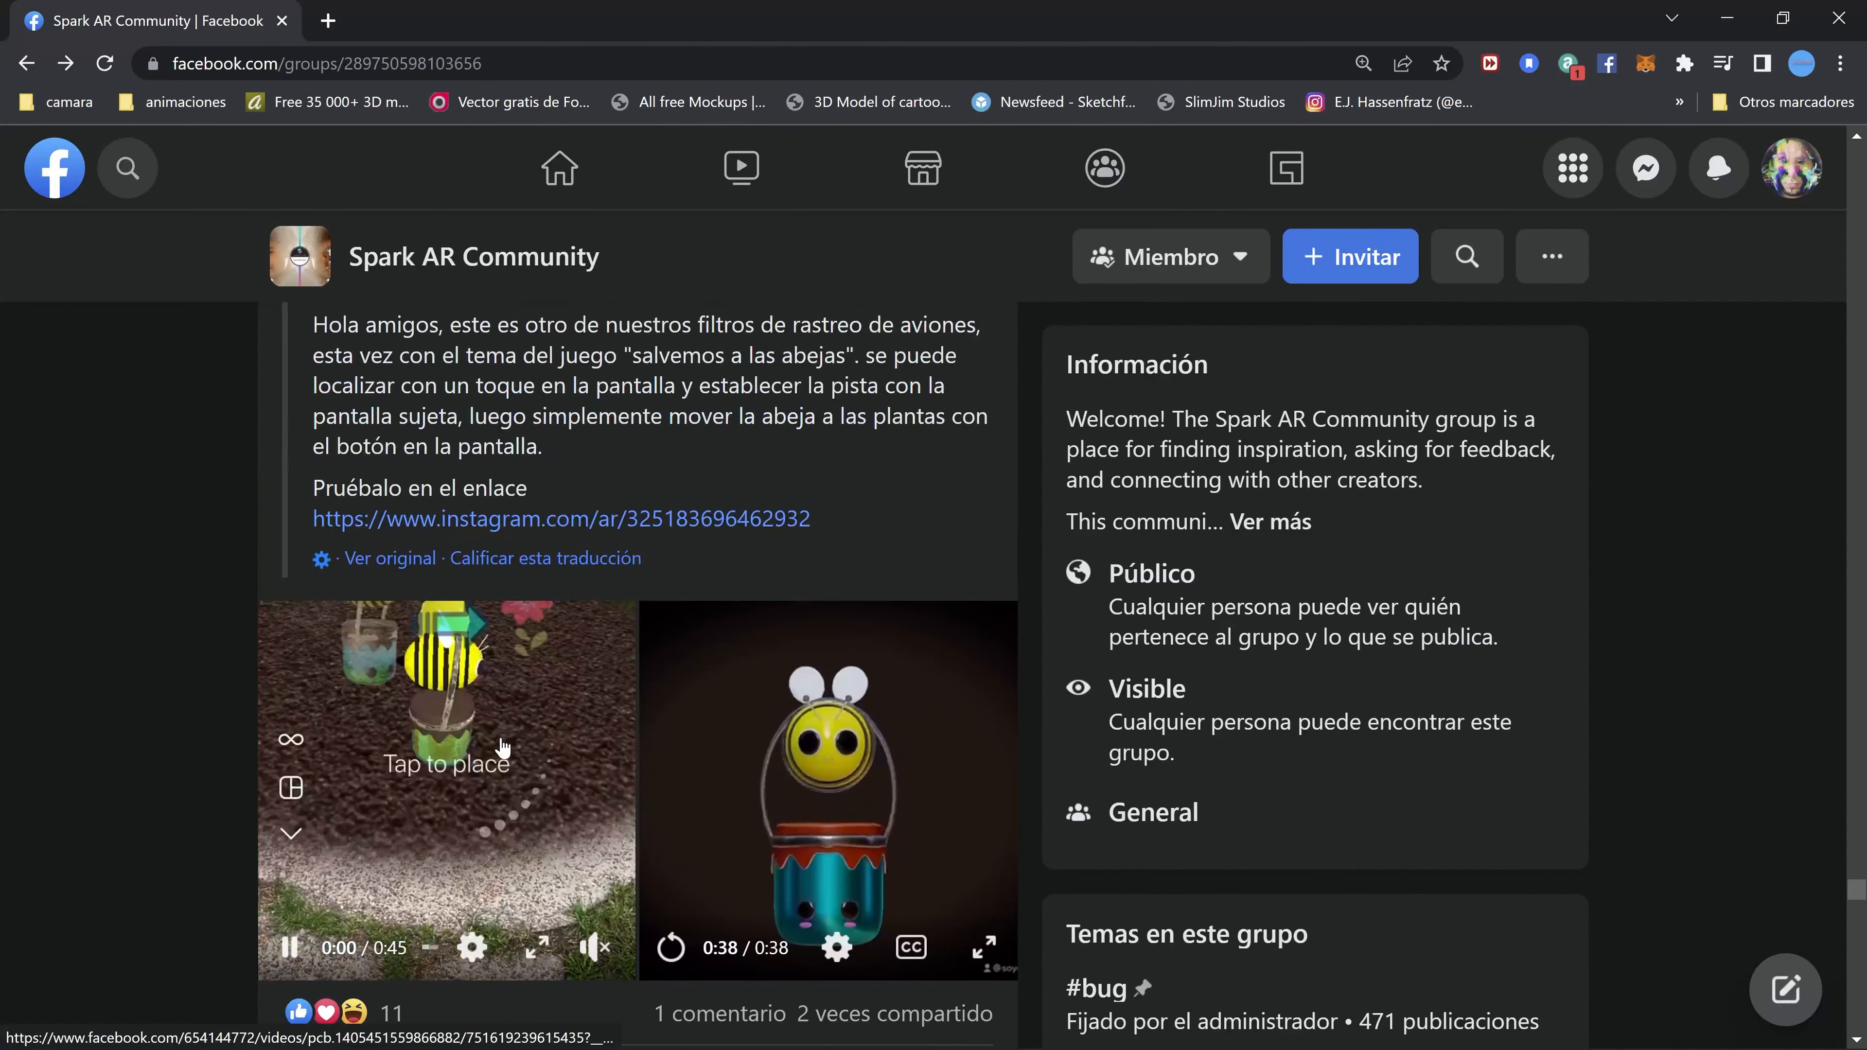
scroll(502, 748, down, 1)
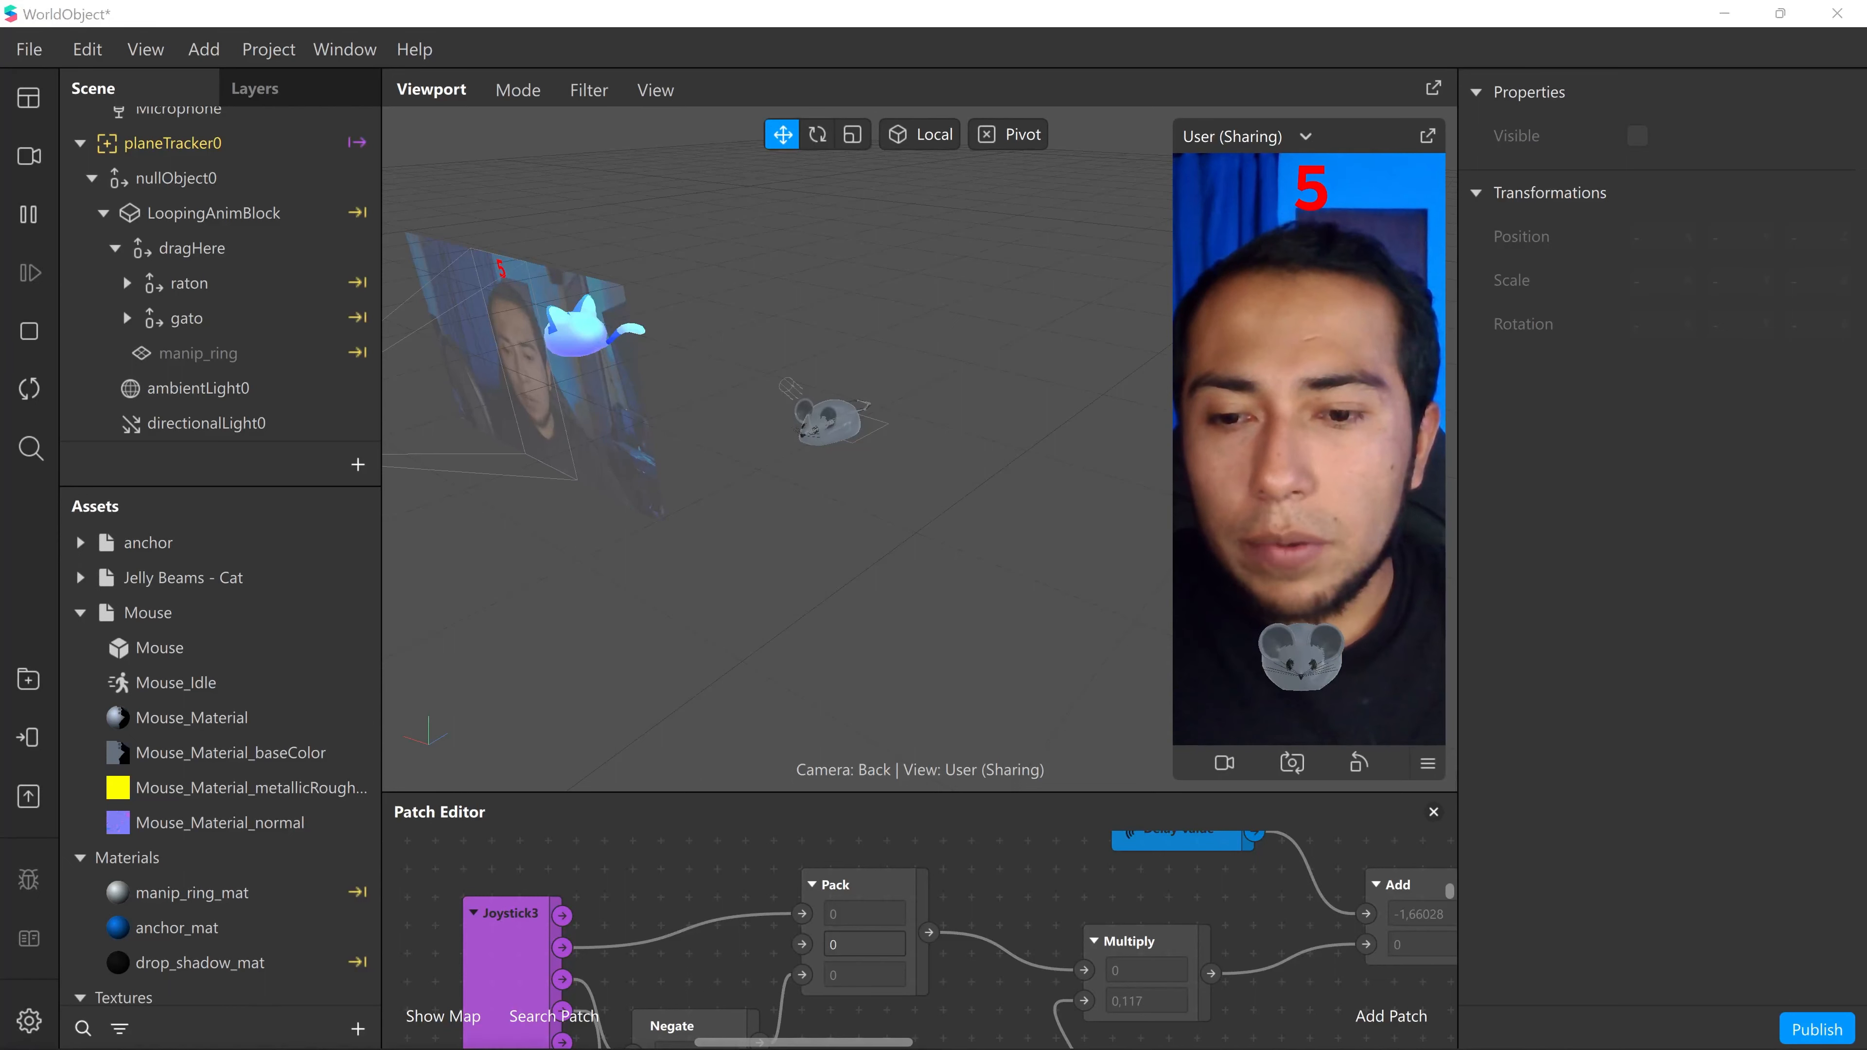
- Switch to Chrome and maximize the window showing the Instagram post about the cat hat filter
drag(650, 934, 1072, 211)
click(1597, 210)
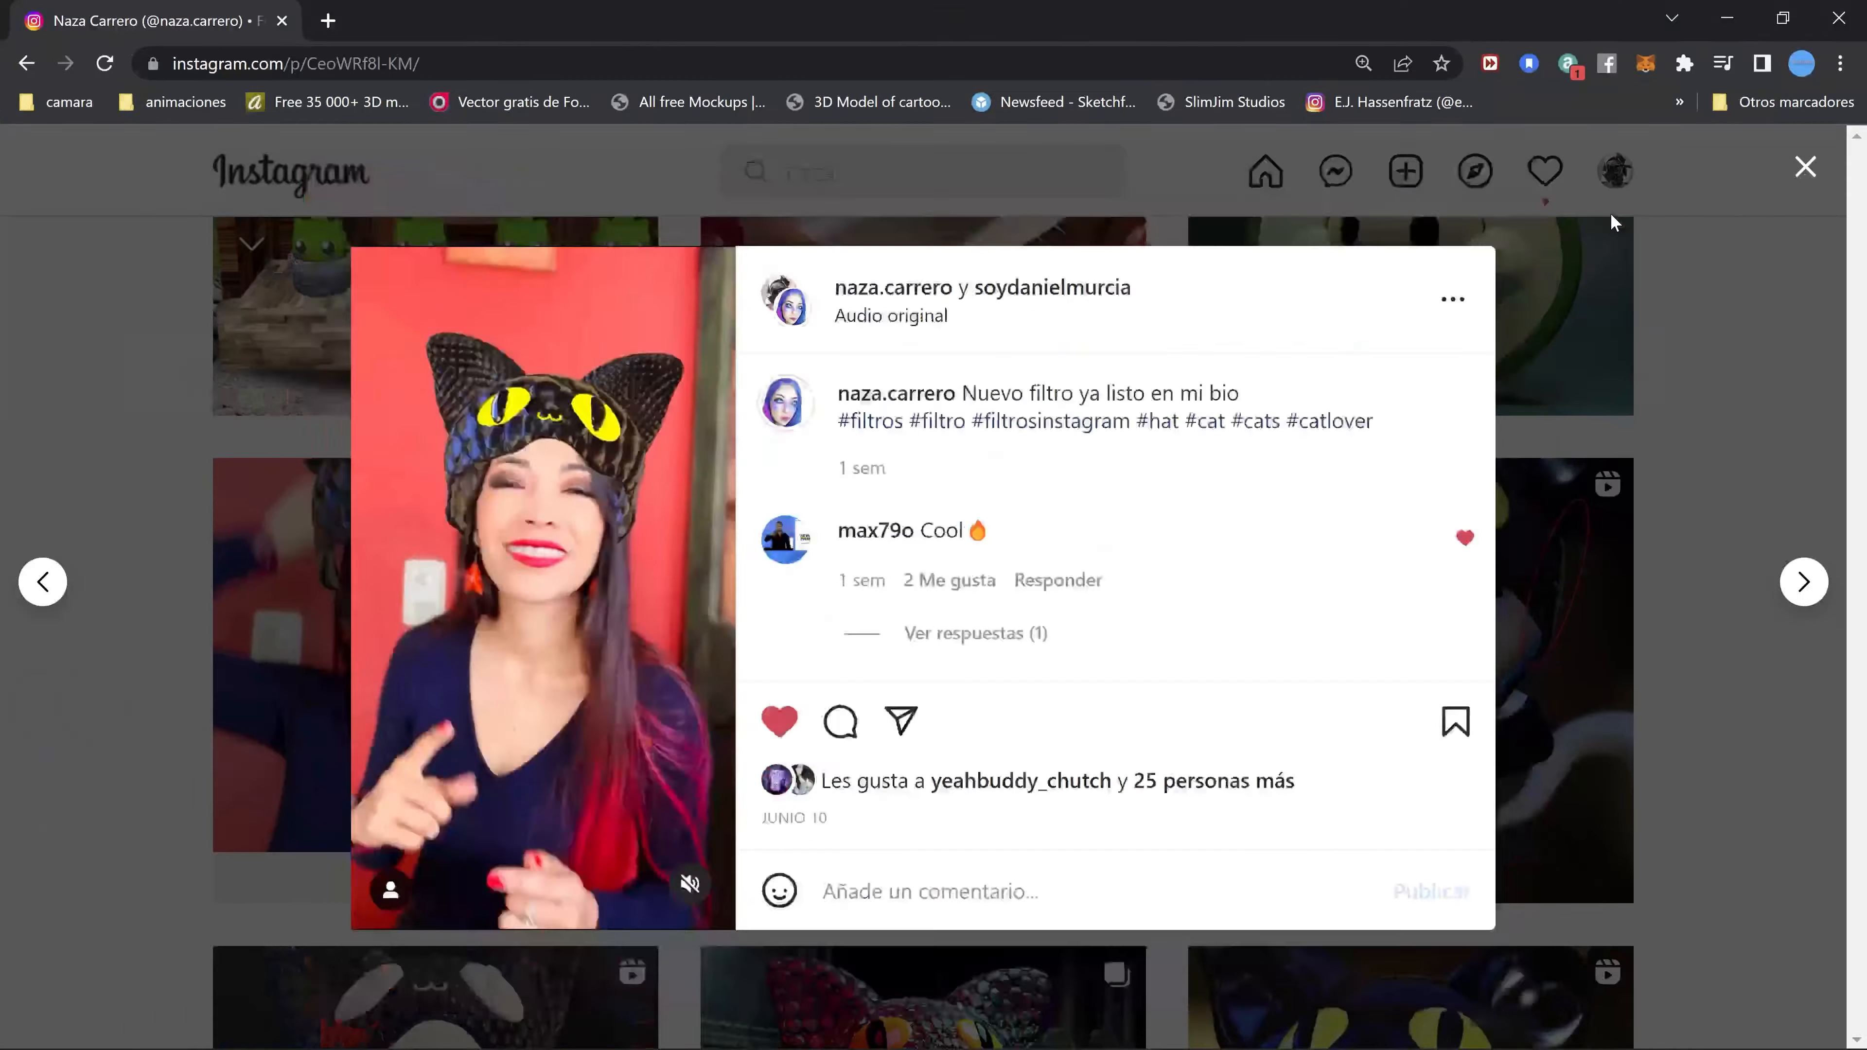